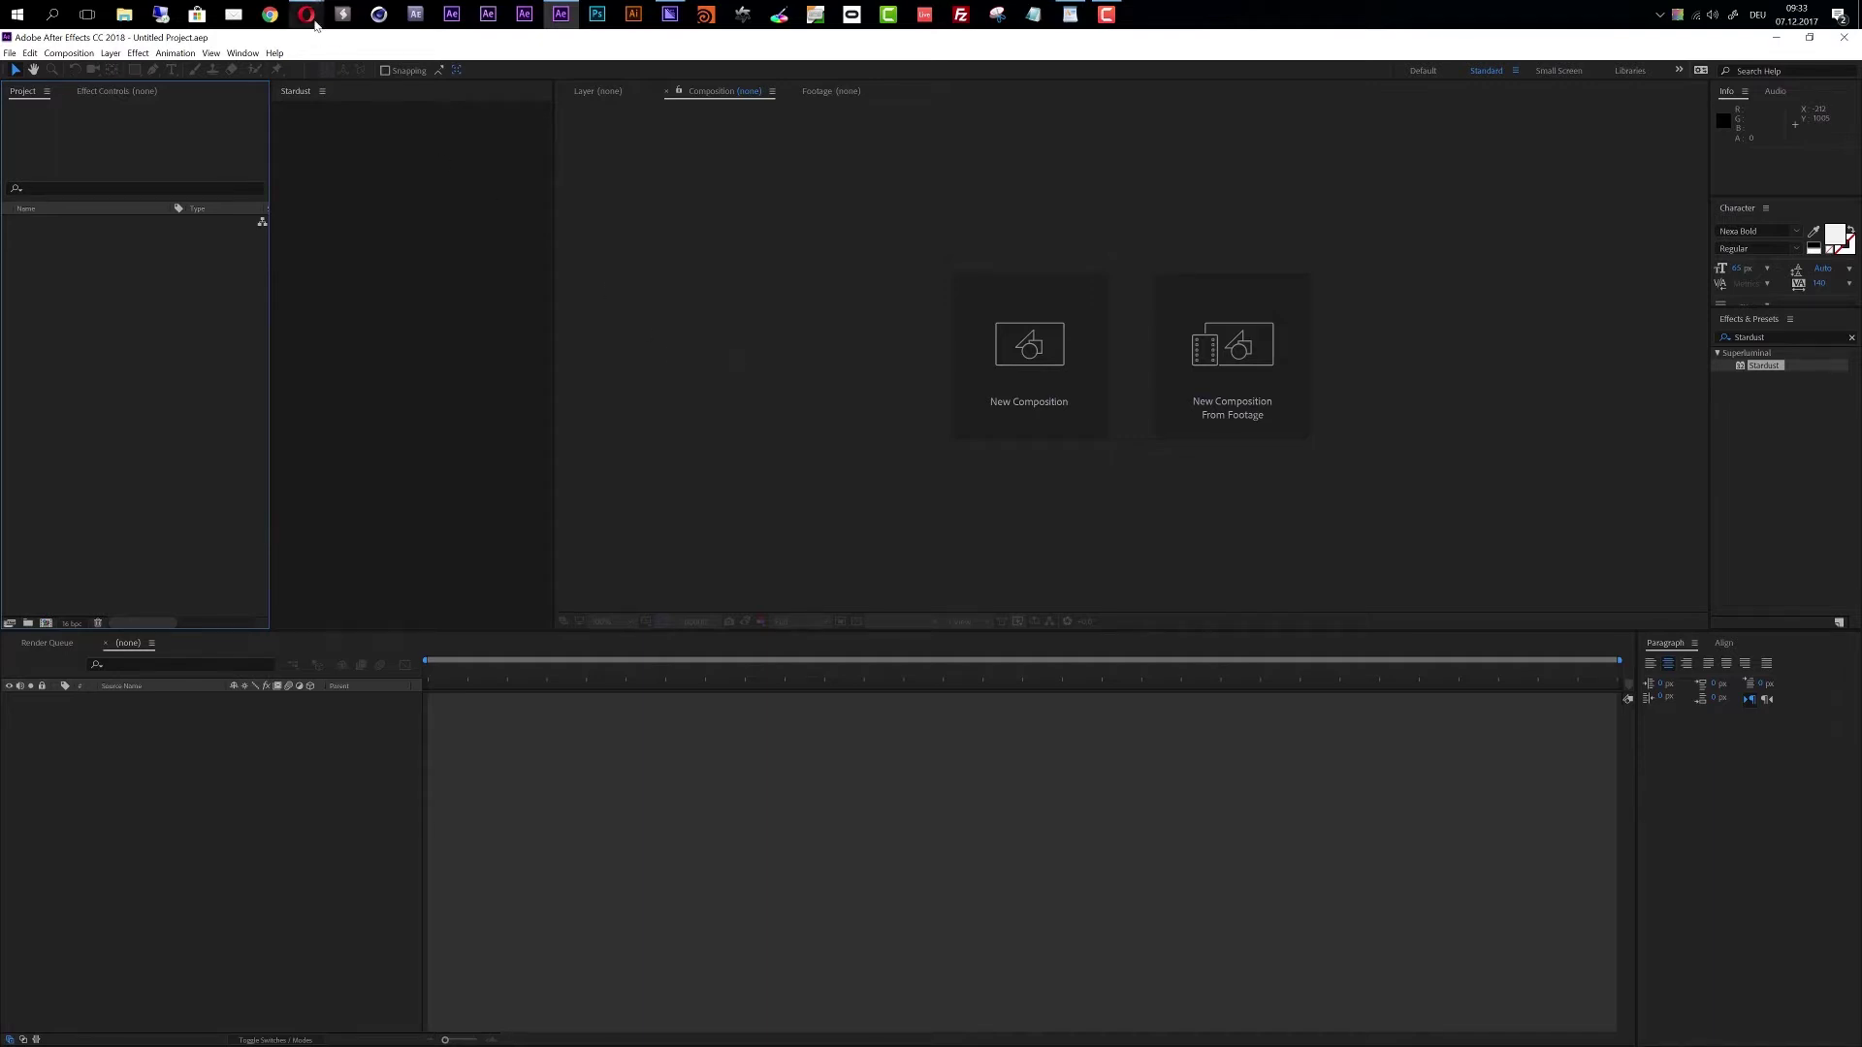
View the Stardust plugin page on the Superluminal website in the browser, and return to After Effects.
mouse_move(309, 13)
click(448, 49)
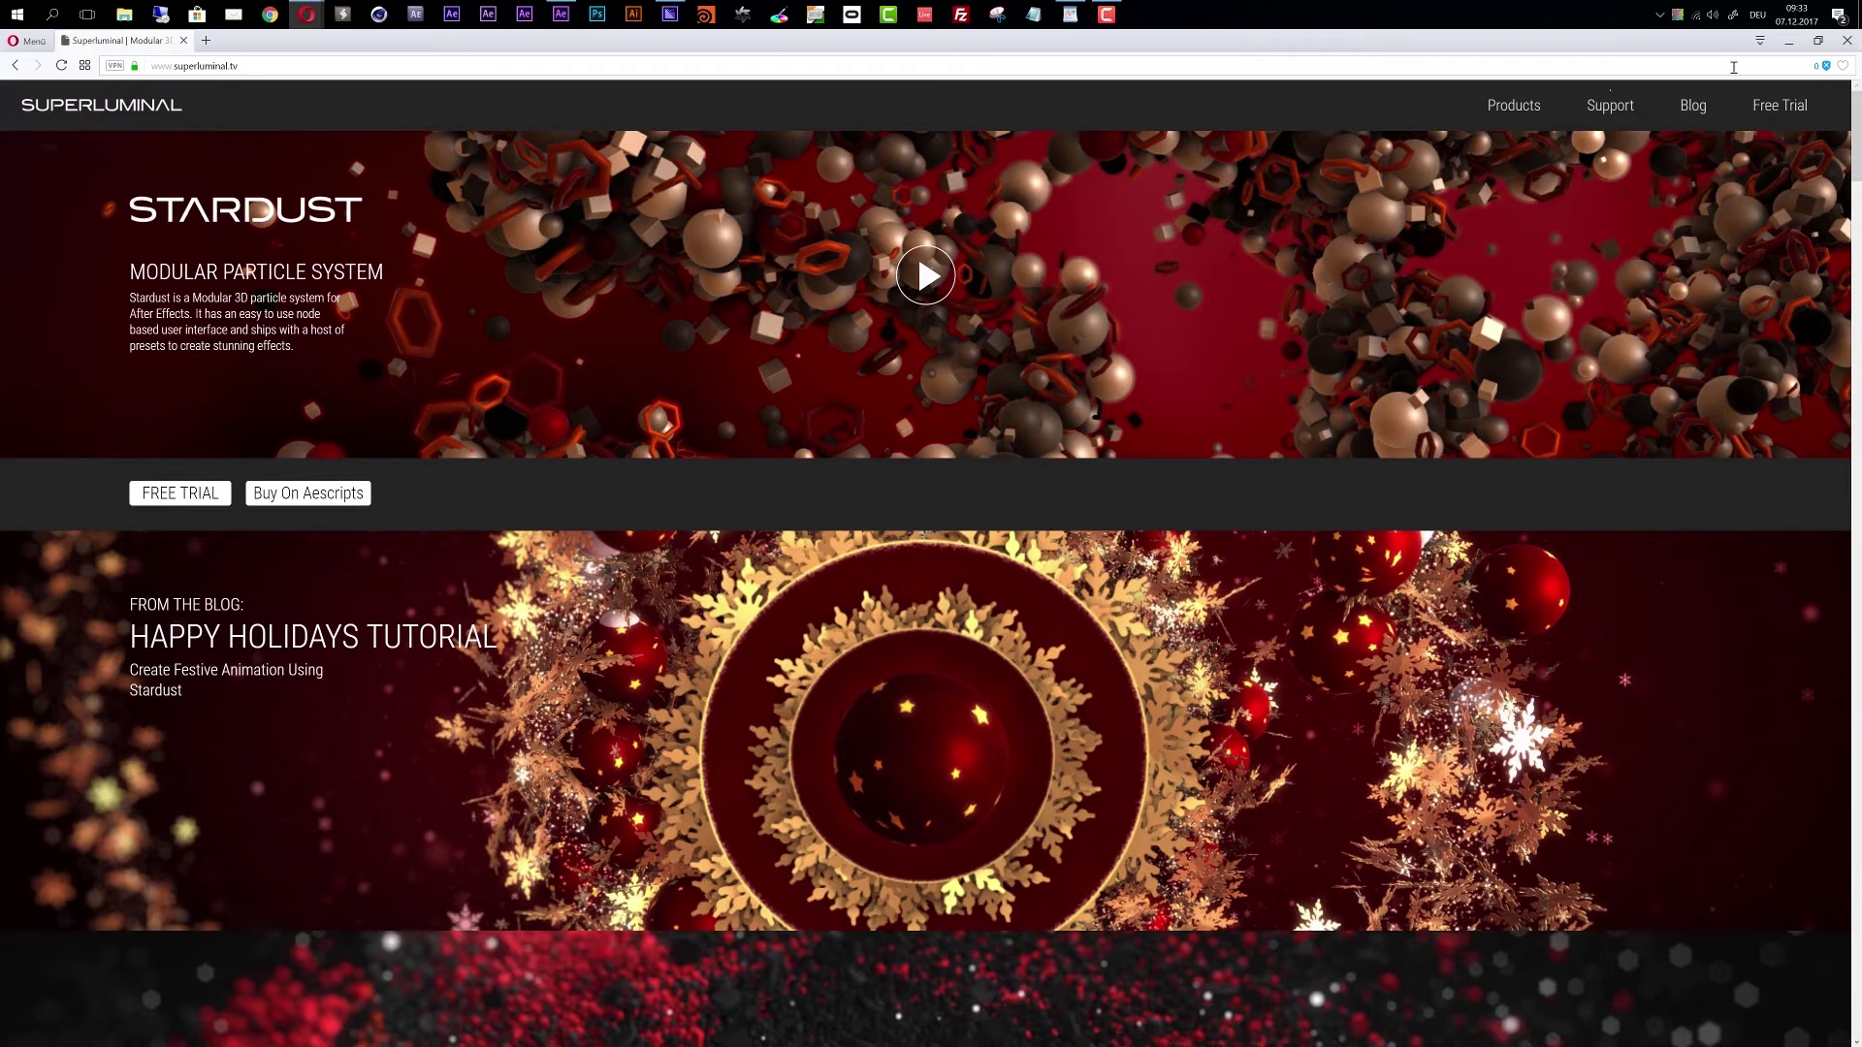
click(1789, 41)
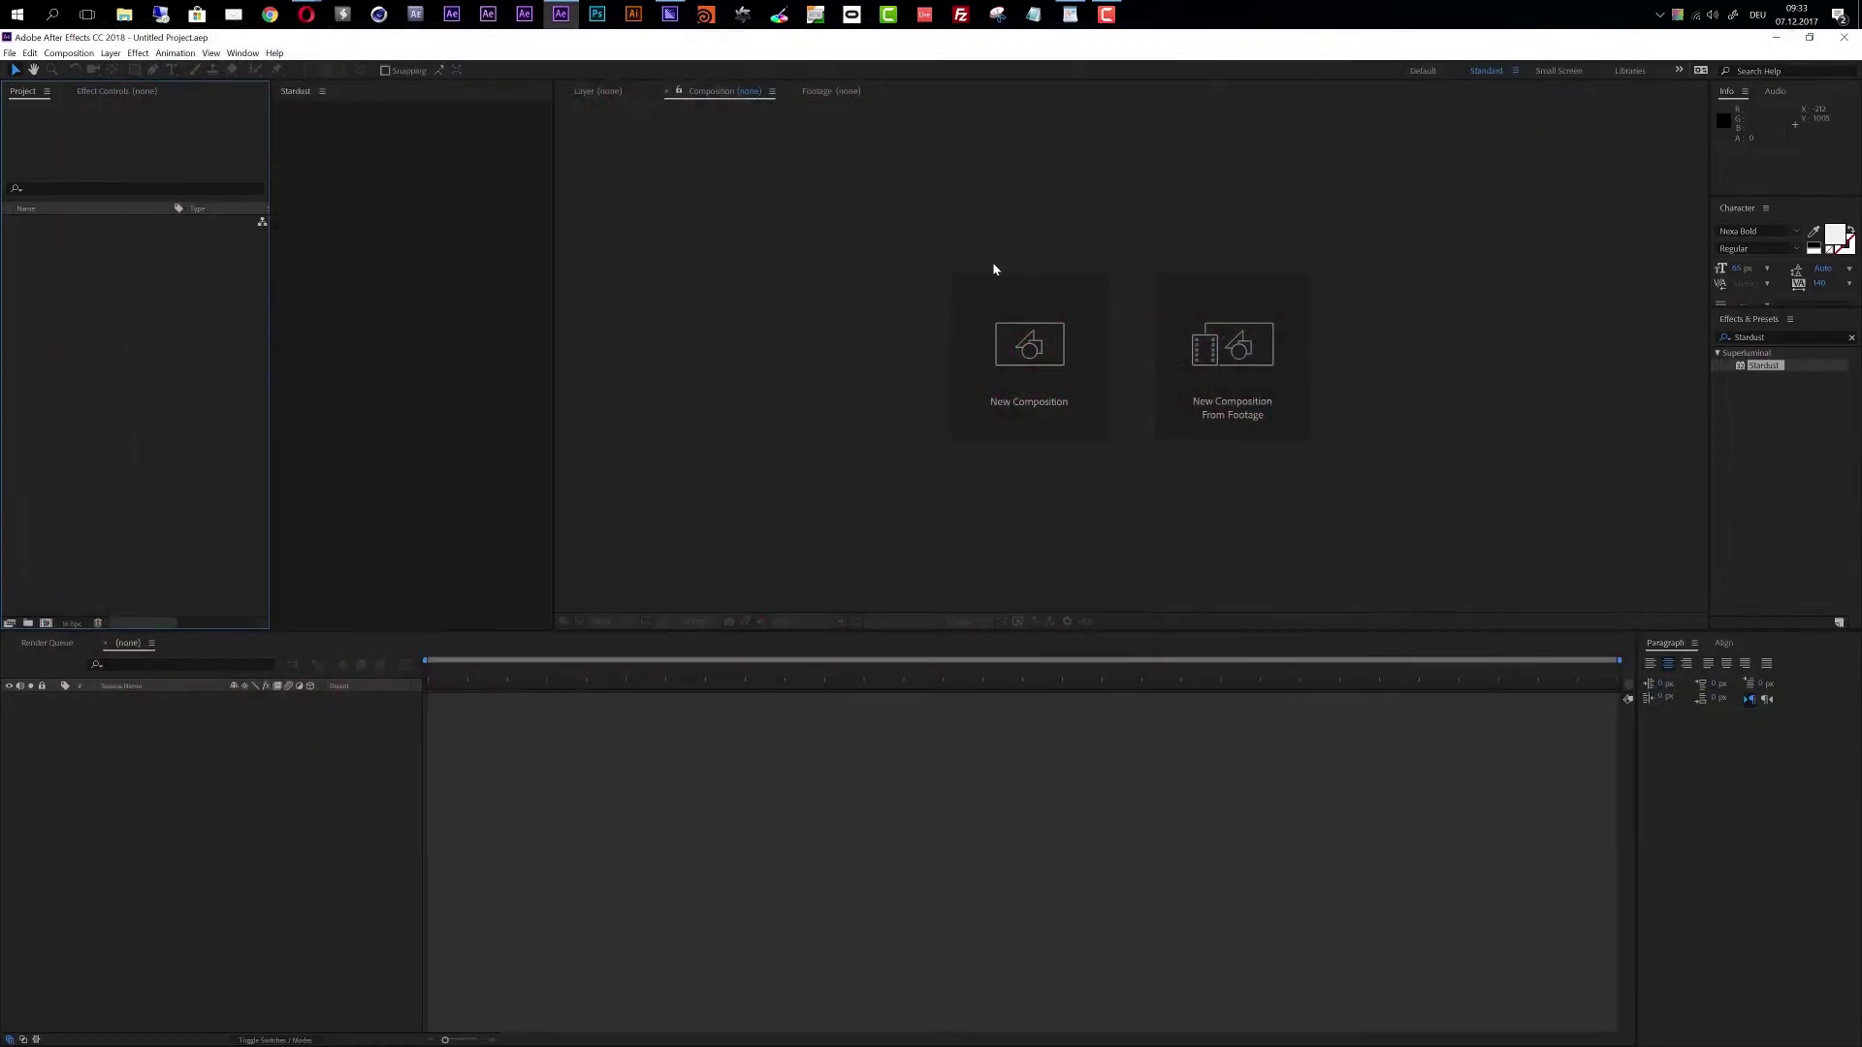
Create a new HDTV 1080 25 composition named MAIN.
click(997, 339)
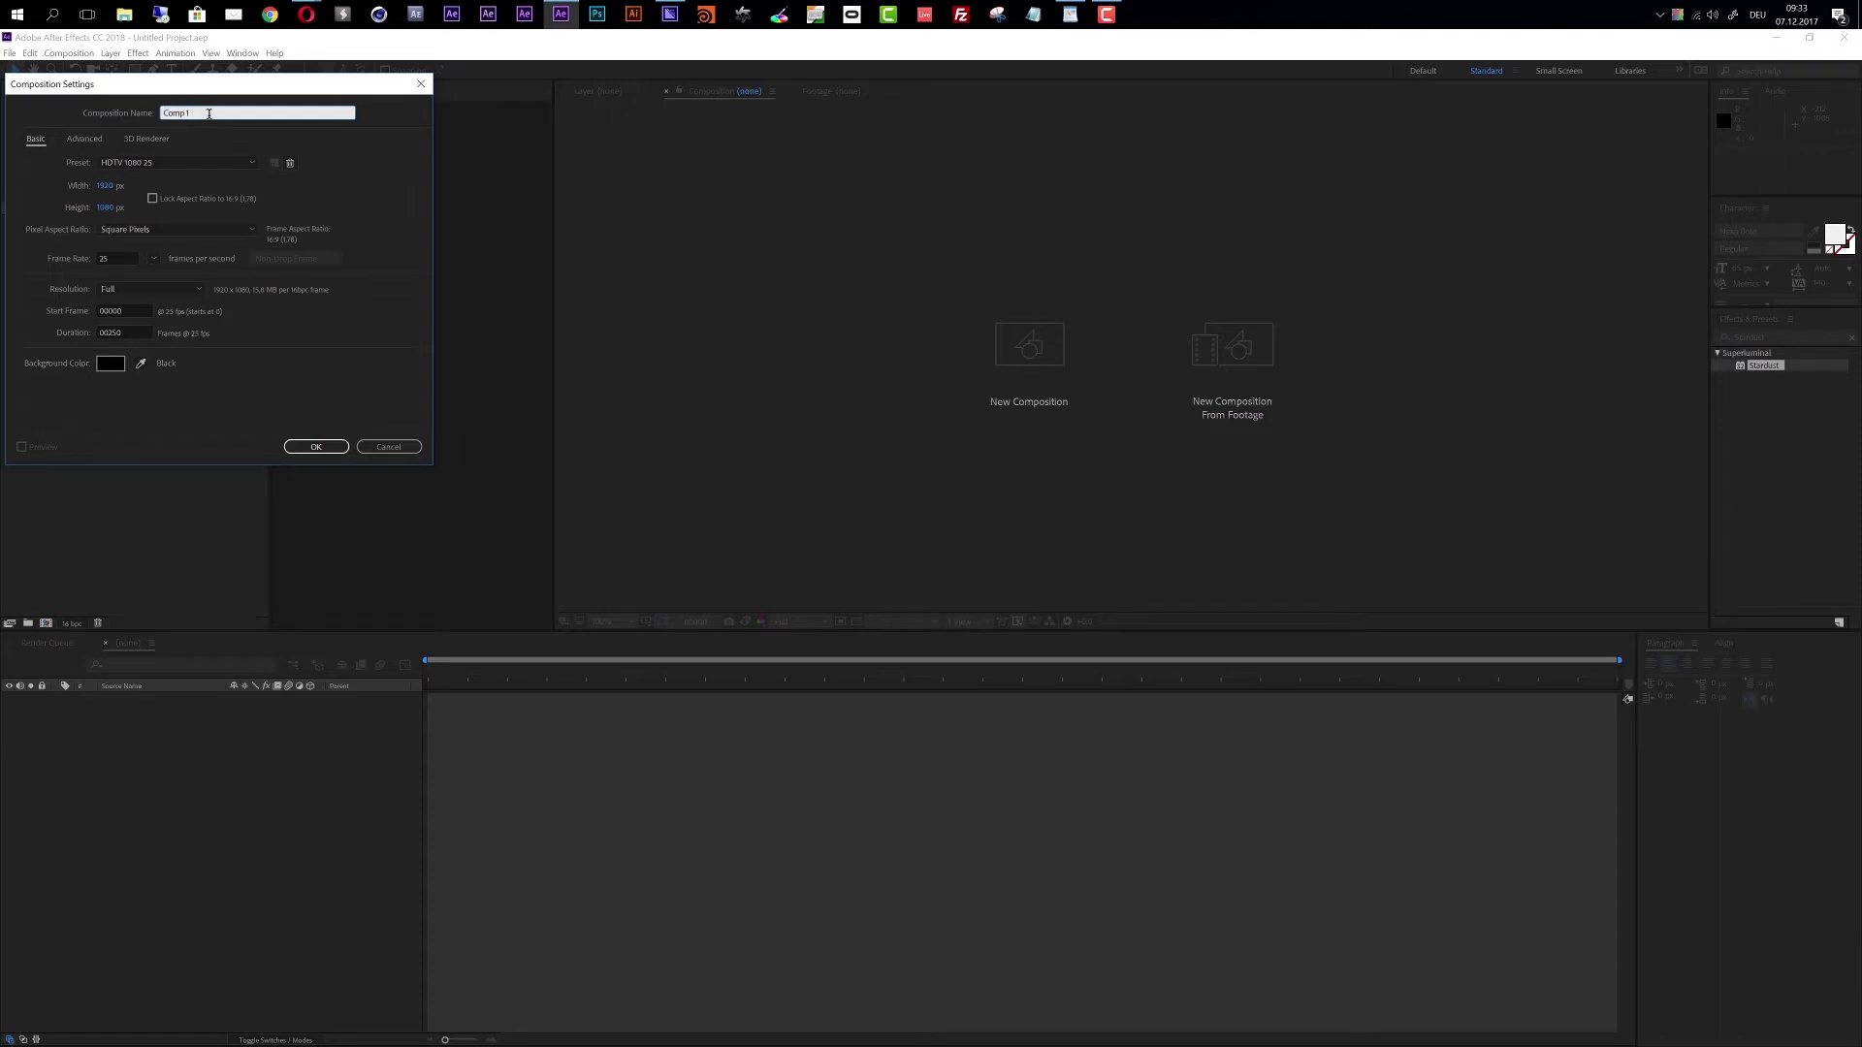
text(MAIN)
click(332, 448)
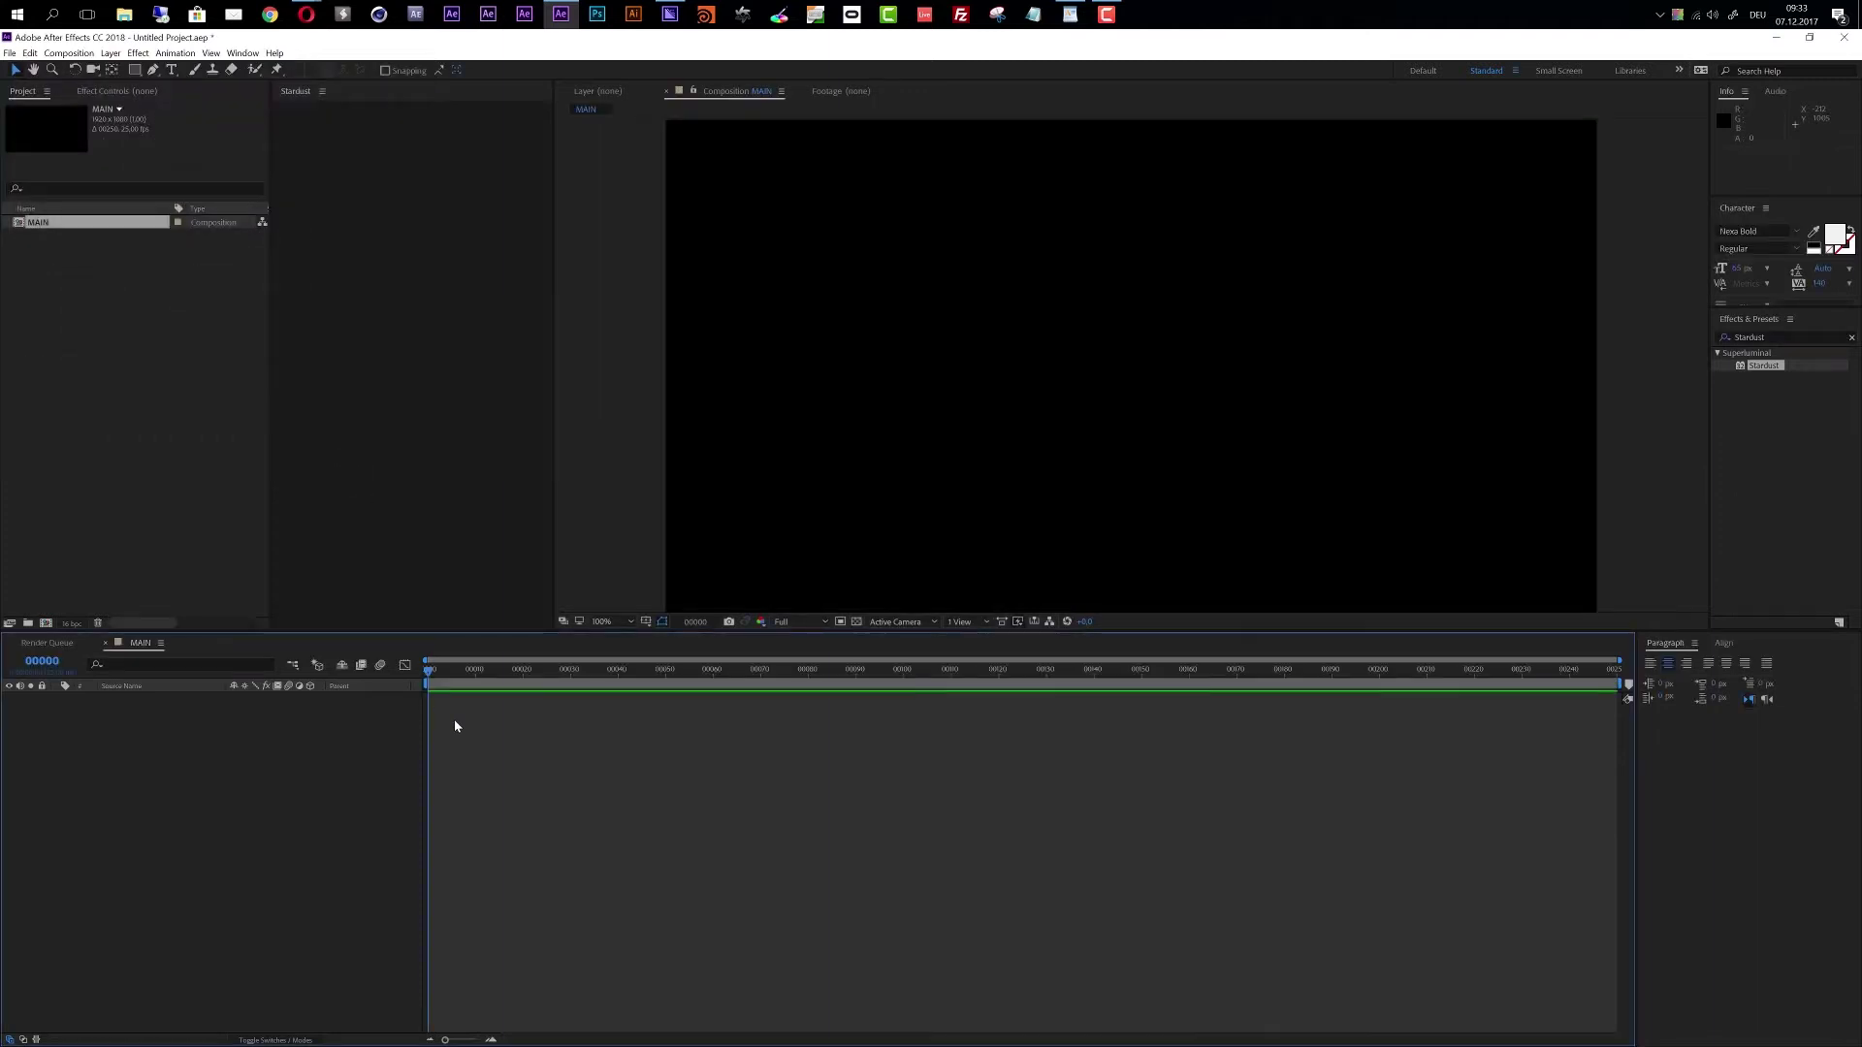
Add a white composition-sized solid named Stardust 3D.
key(ctrl+y)
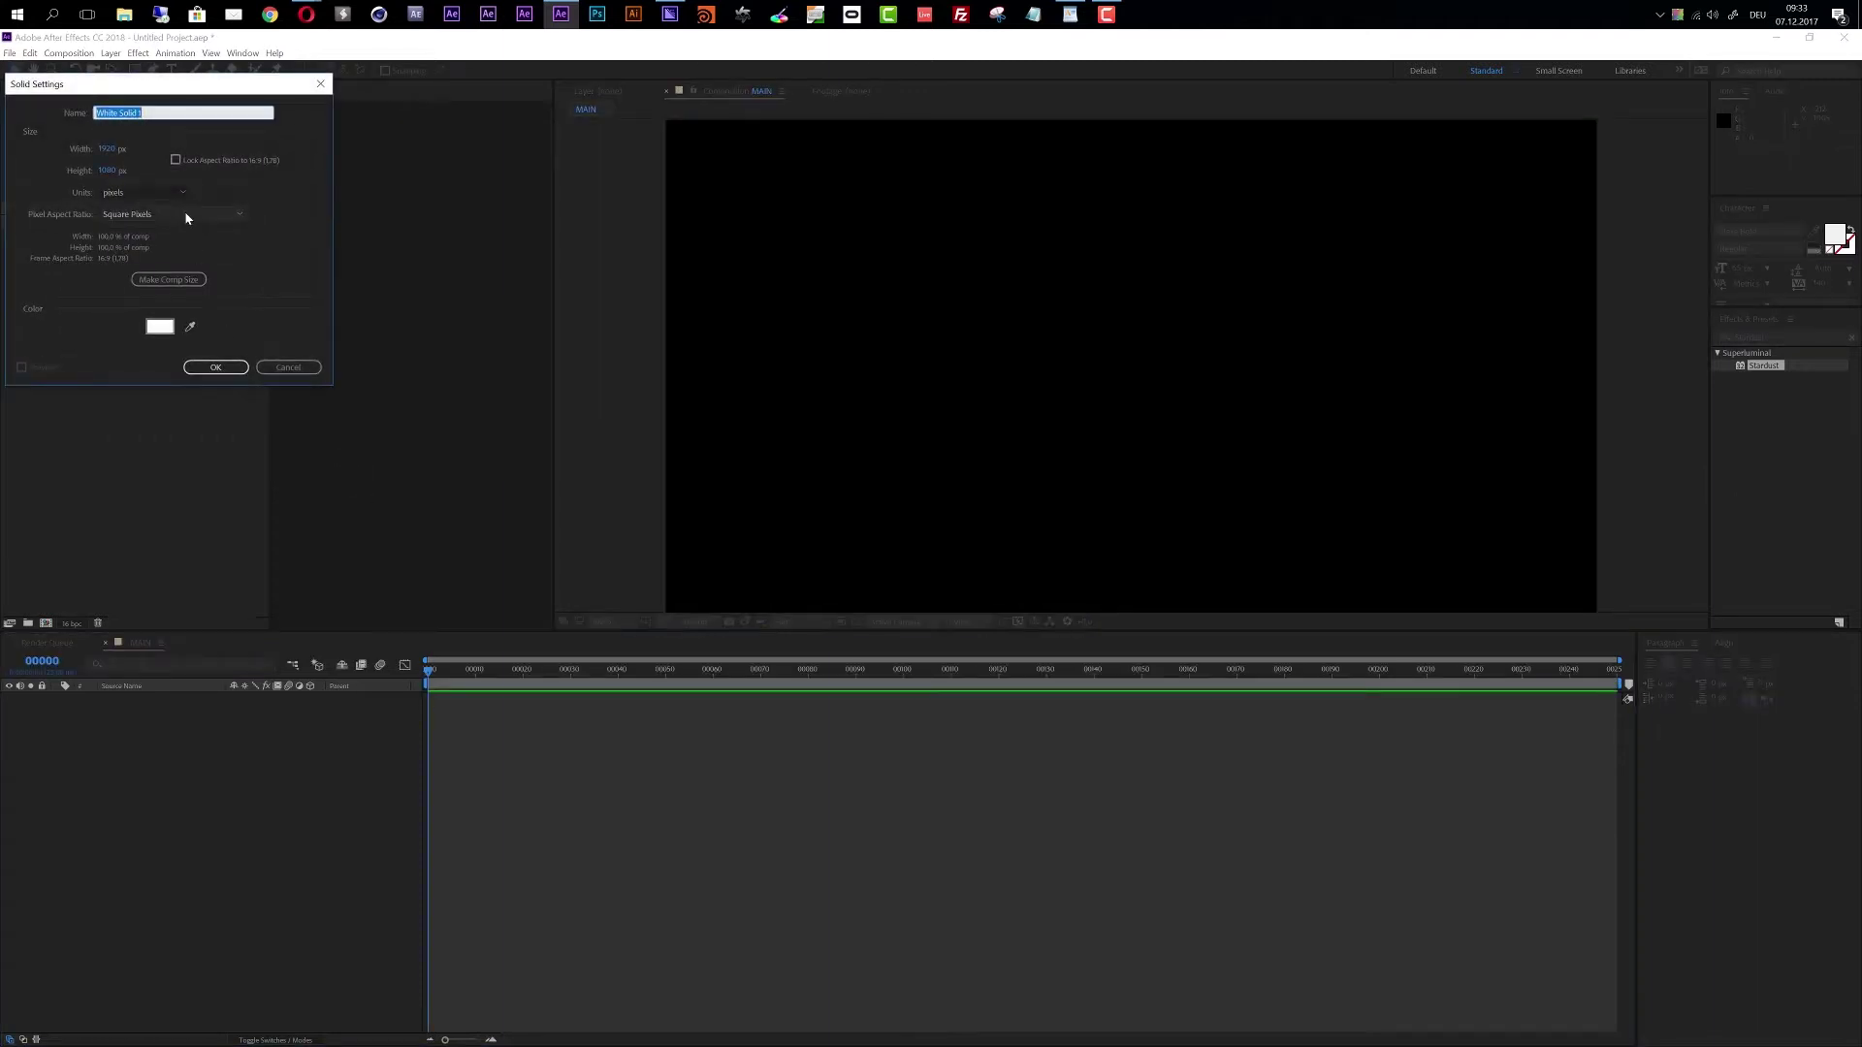
text(Stardust 3D)
click(215, 367)
Apply the Stardust effect to the Stardust 3D solid and preview its particles at frame 12.
click(1777, 338)
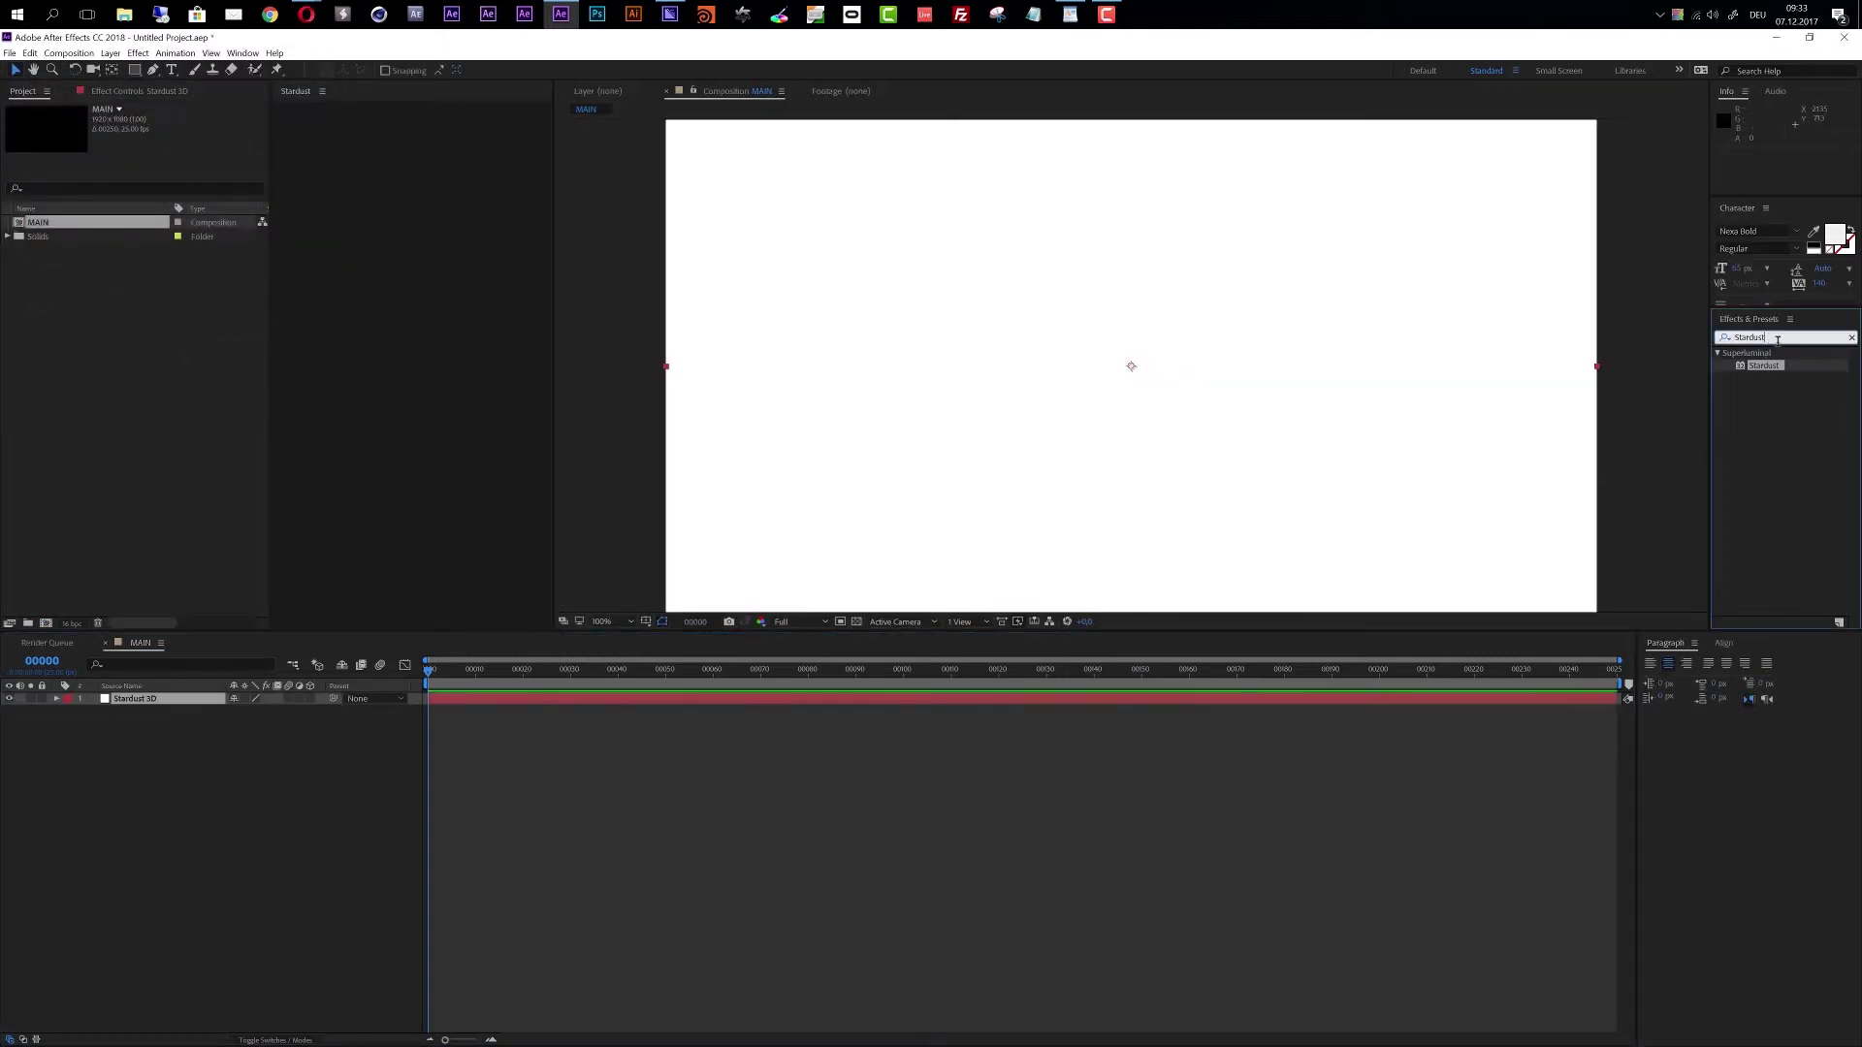
drag(1775, 370, 1006, 706)
click(483, 680)
key(space)
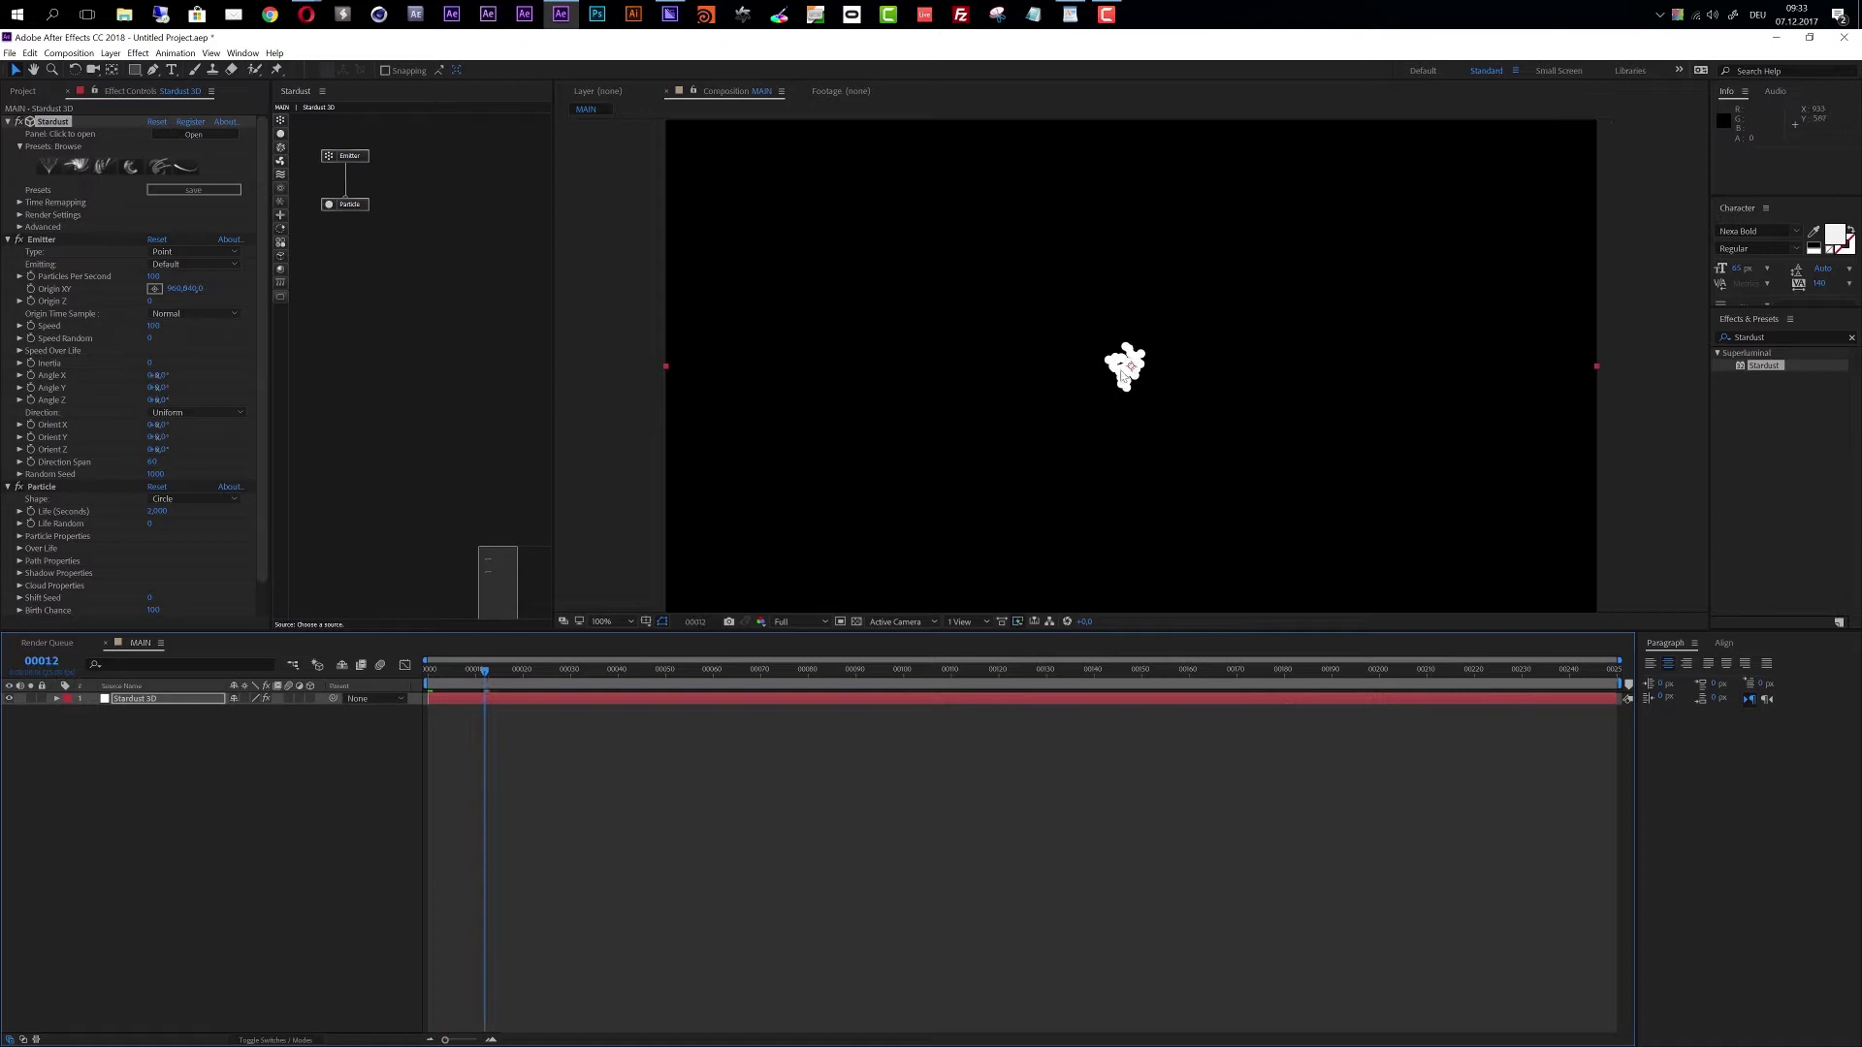
Set the preview resolution to Half and enlarge the composition viewer so the whole frame fits.
click(1018, 622)
click(1066, 639)
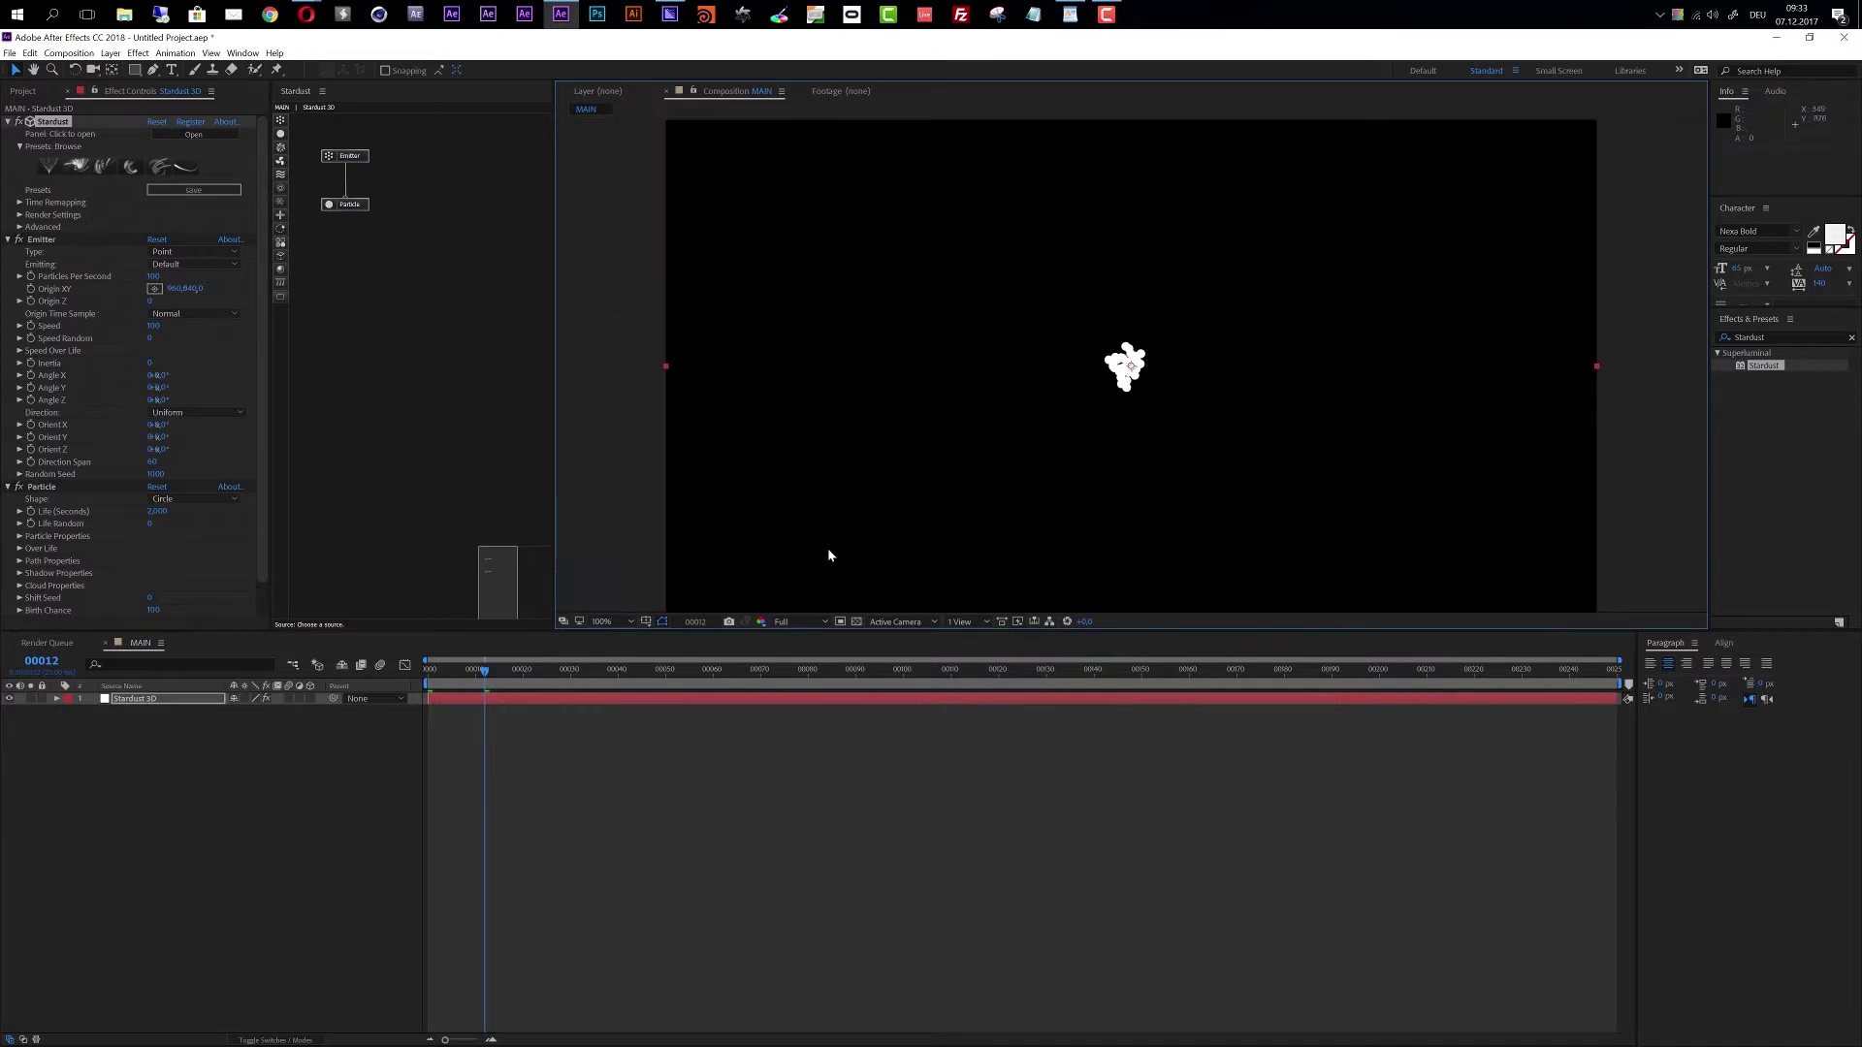
click(818, 623)
click(805, 672)
drag(853, 633, 854, 684)
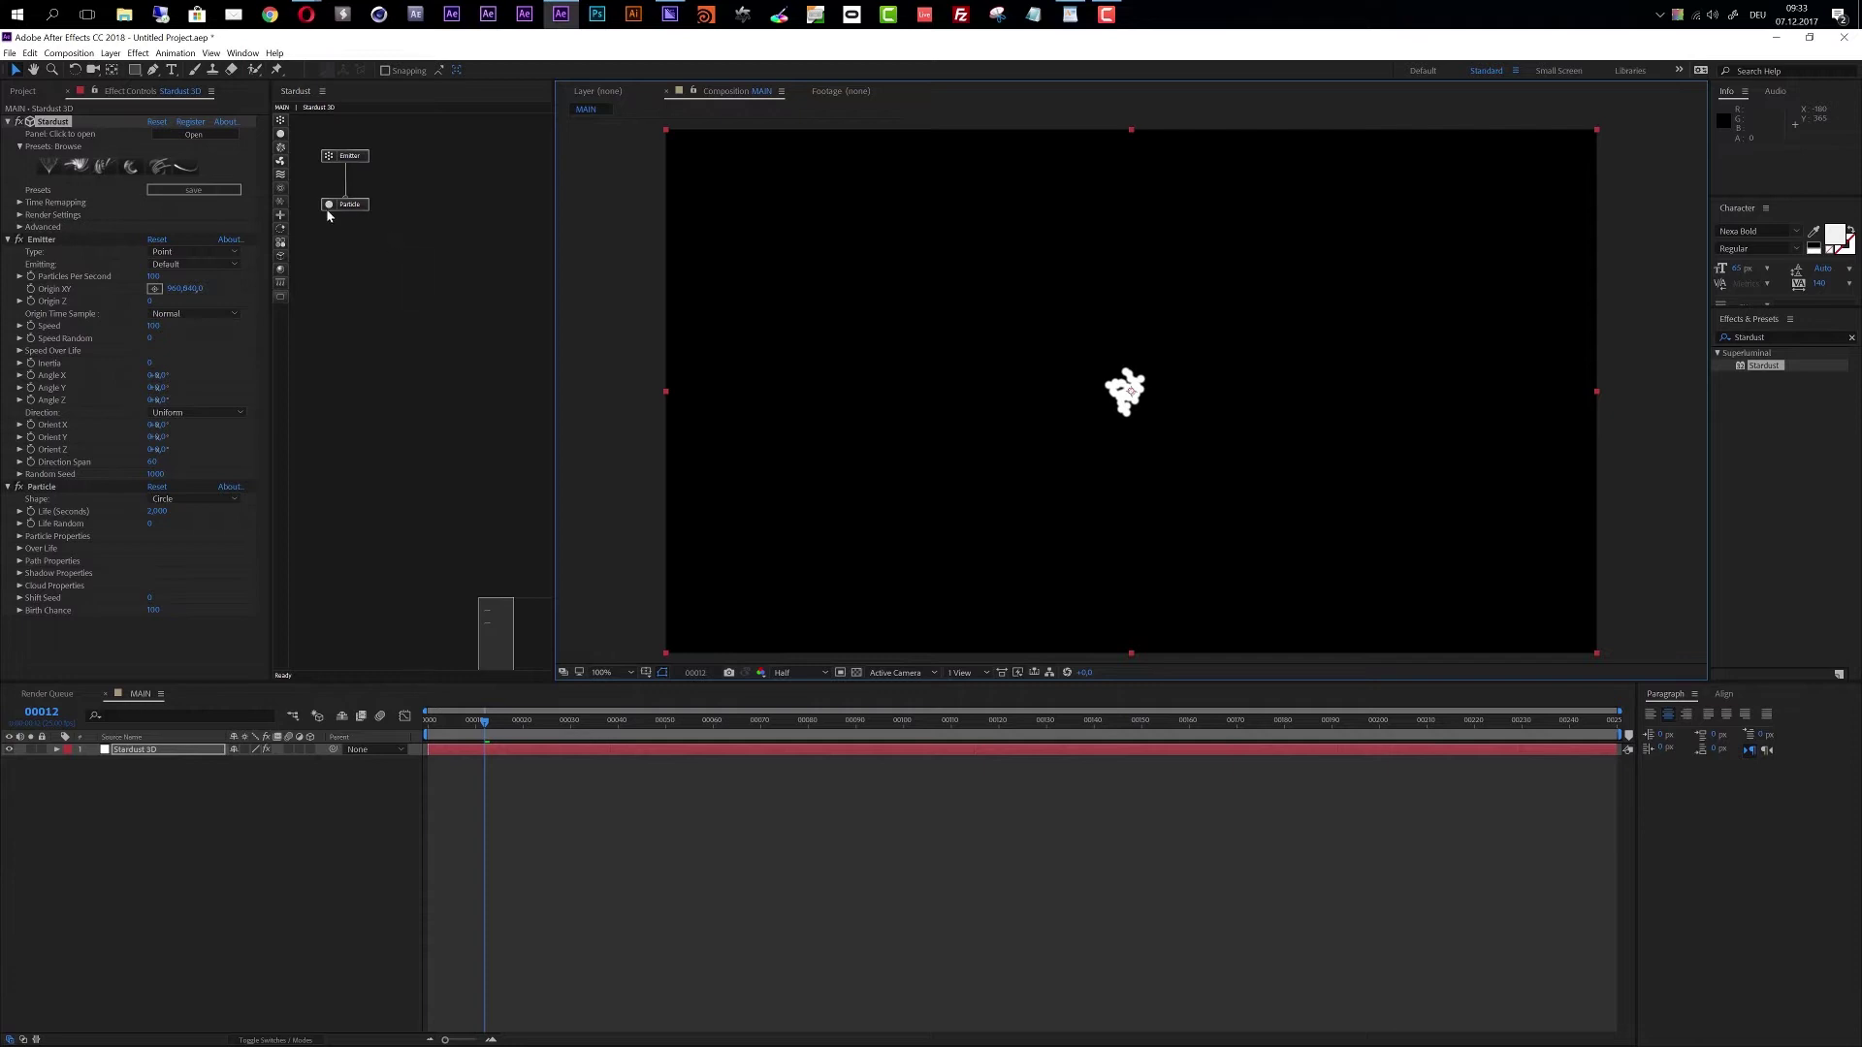
Replace the default Stardust setup with the Primitive Sphere preset from the Models preset folder.
click(144, 753)
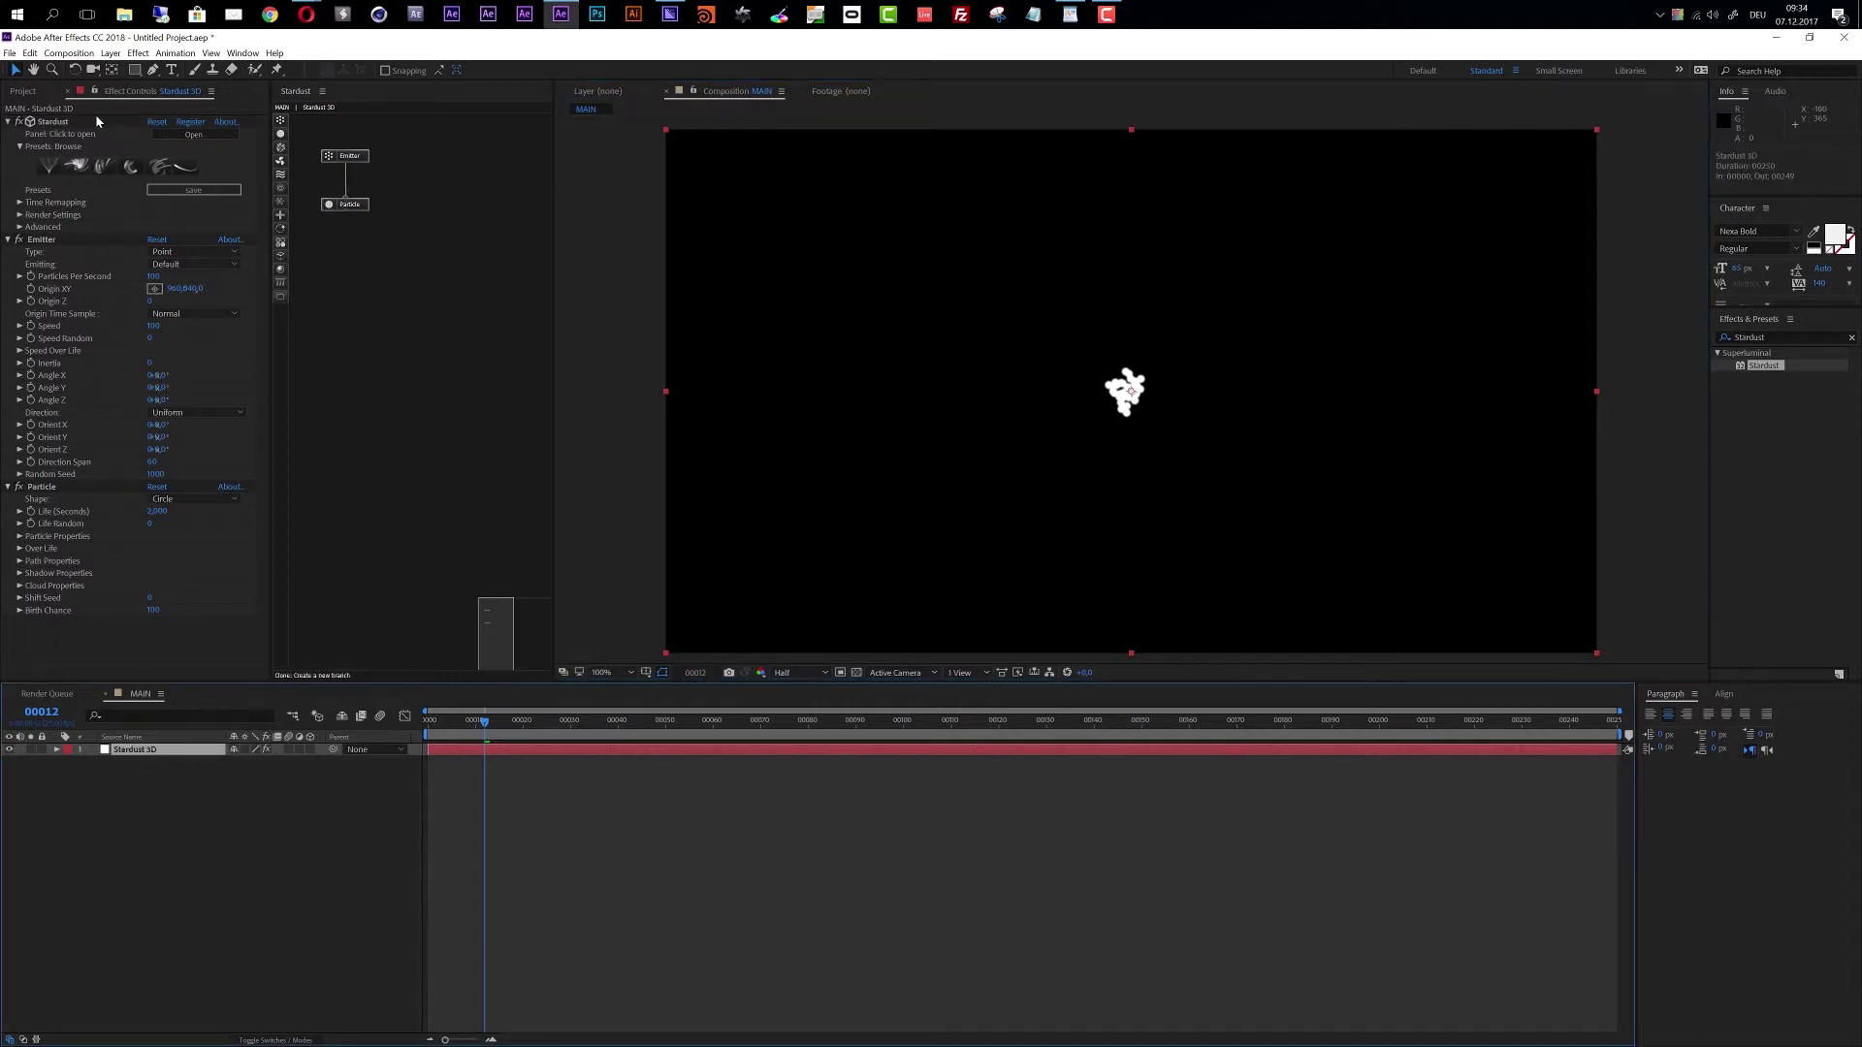
click(82, 170)
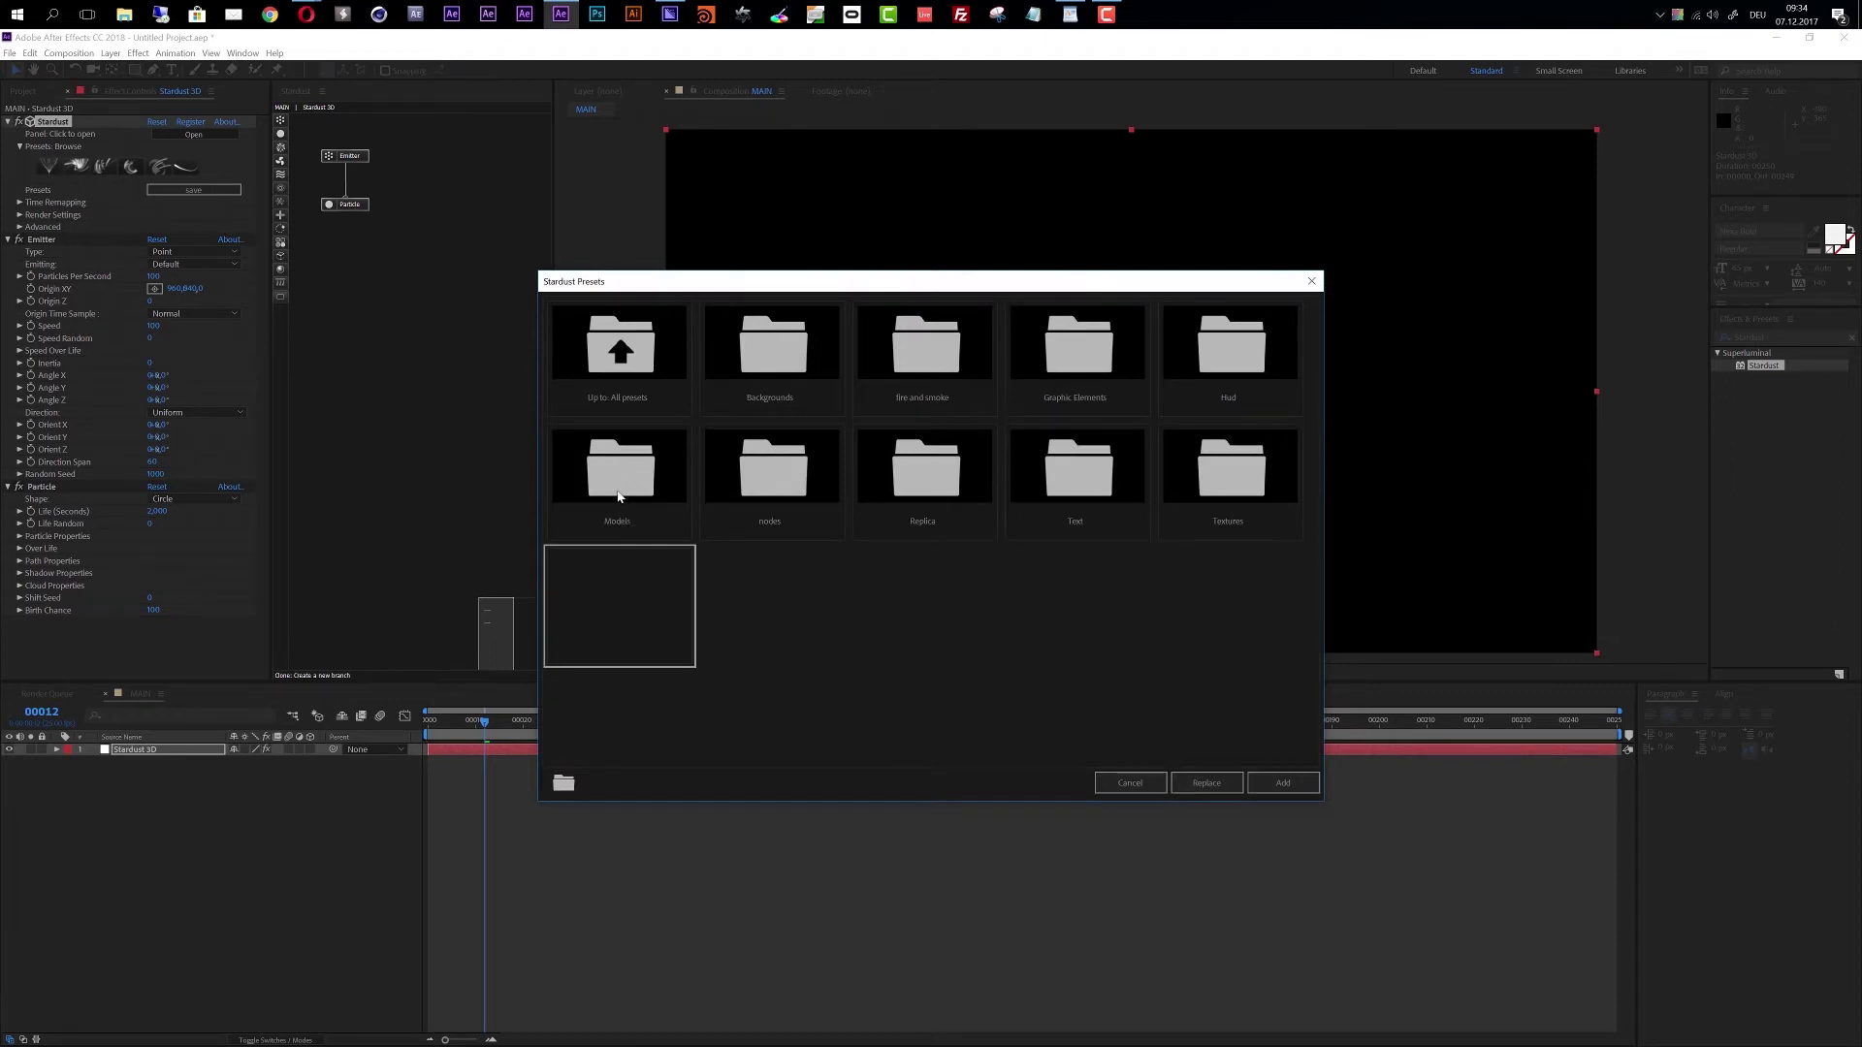
double_click(620, 484)
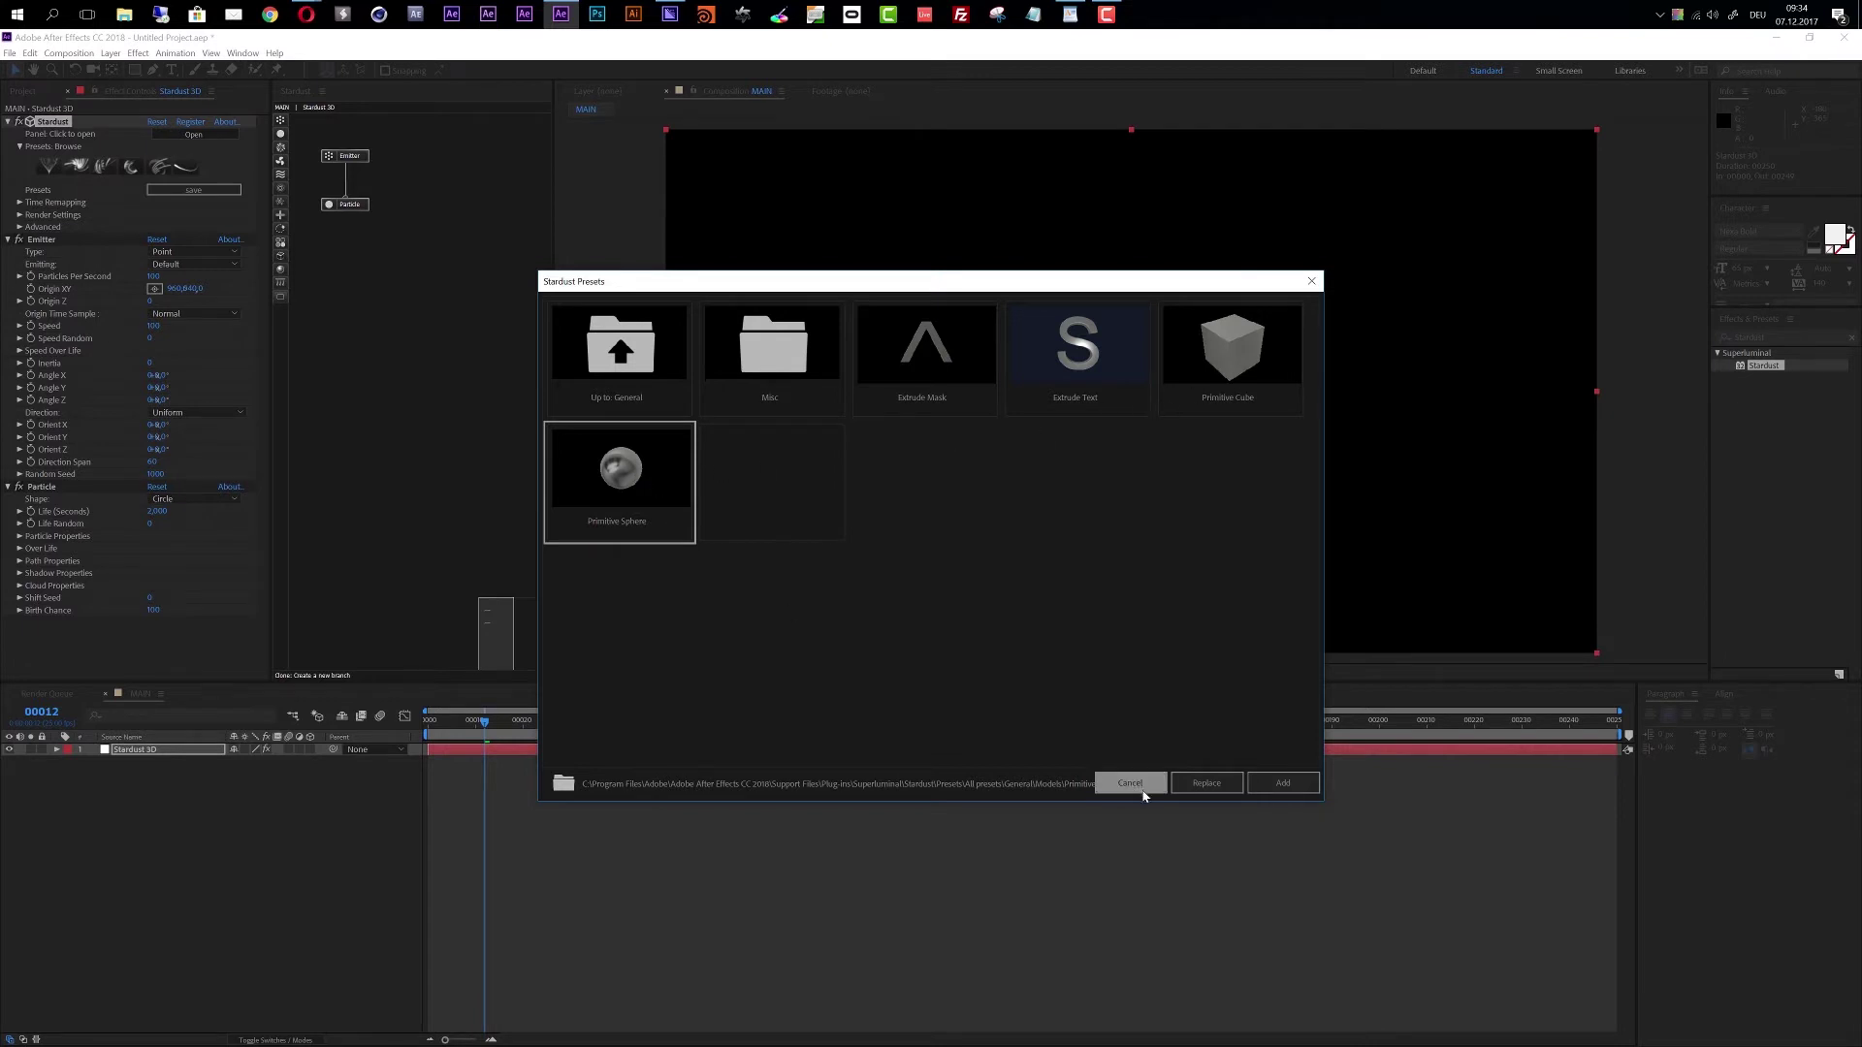
click(1205, 786)
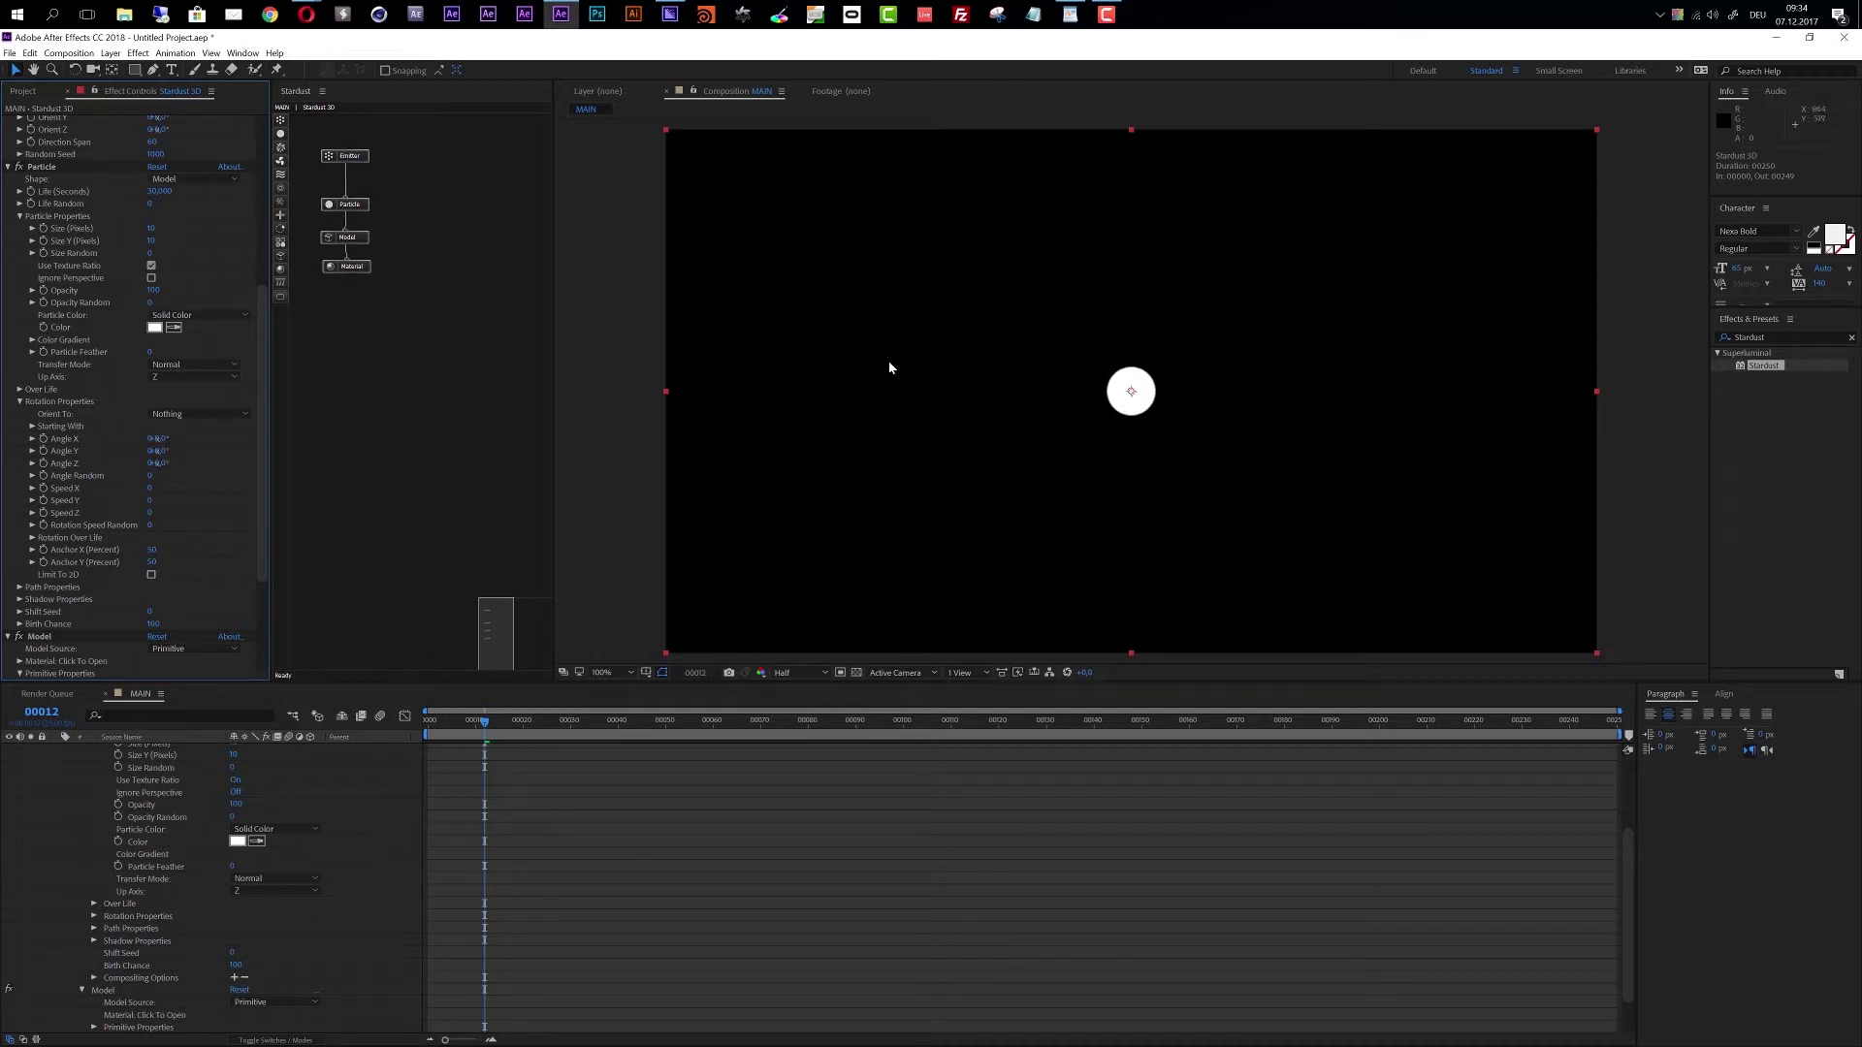
Set the Model node's source to File.
click(351, 205)
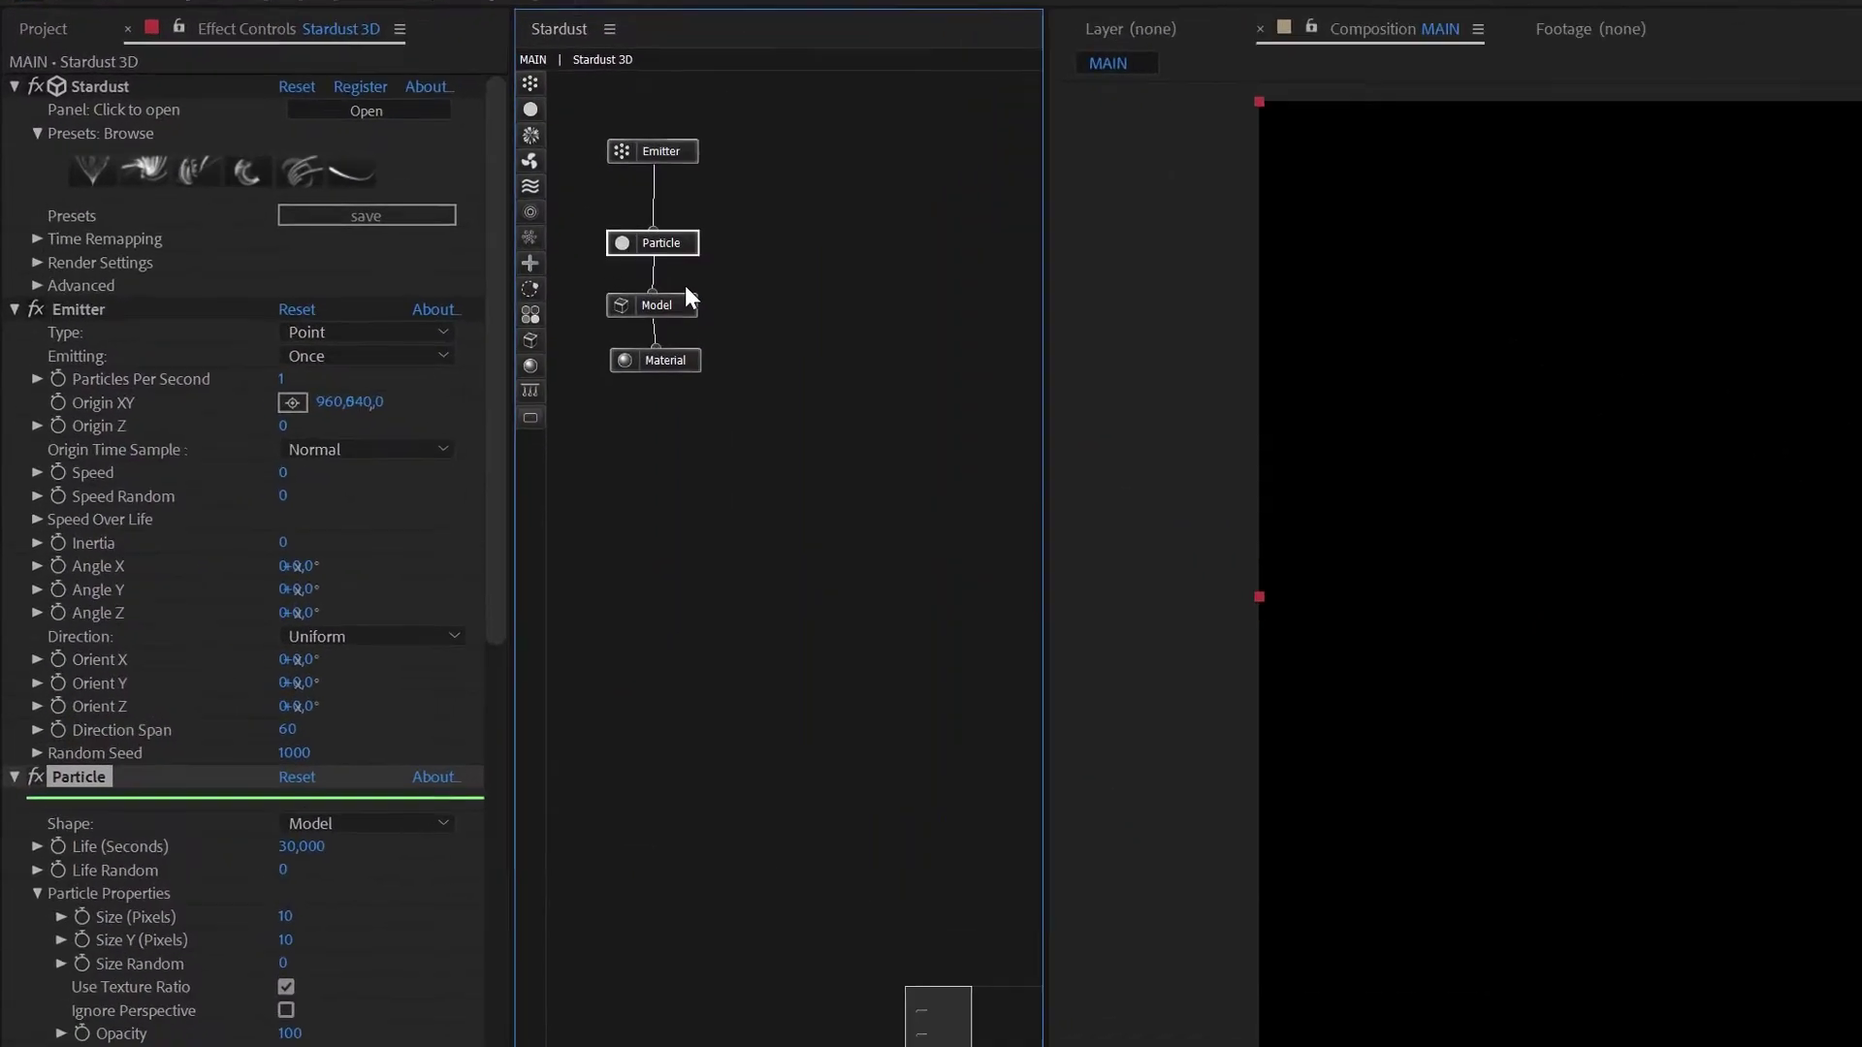
click(386, 246)
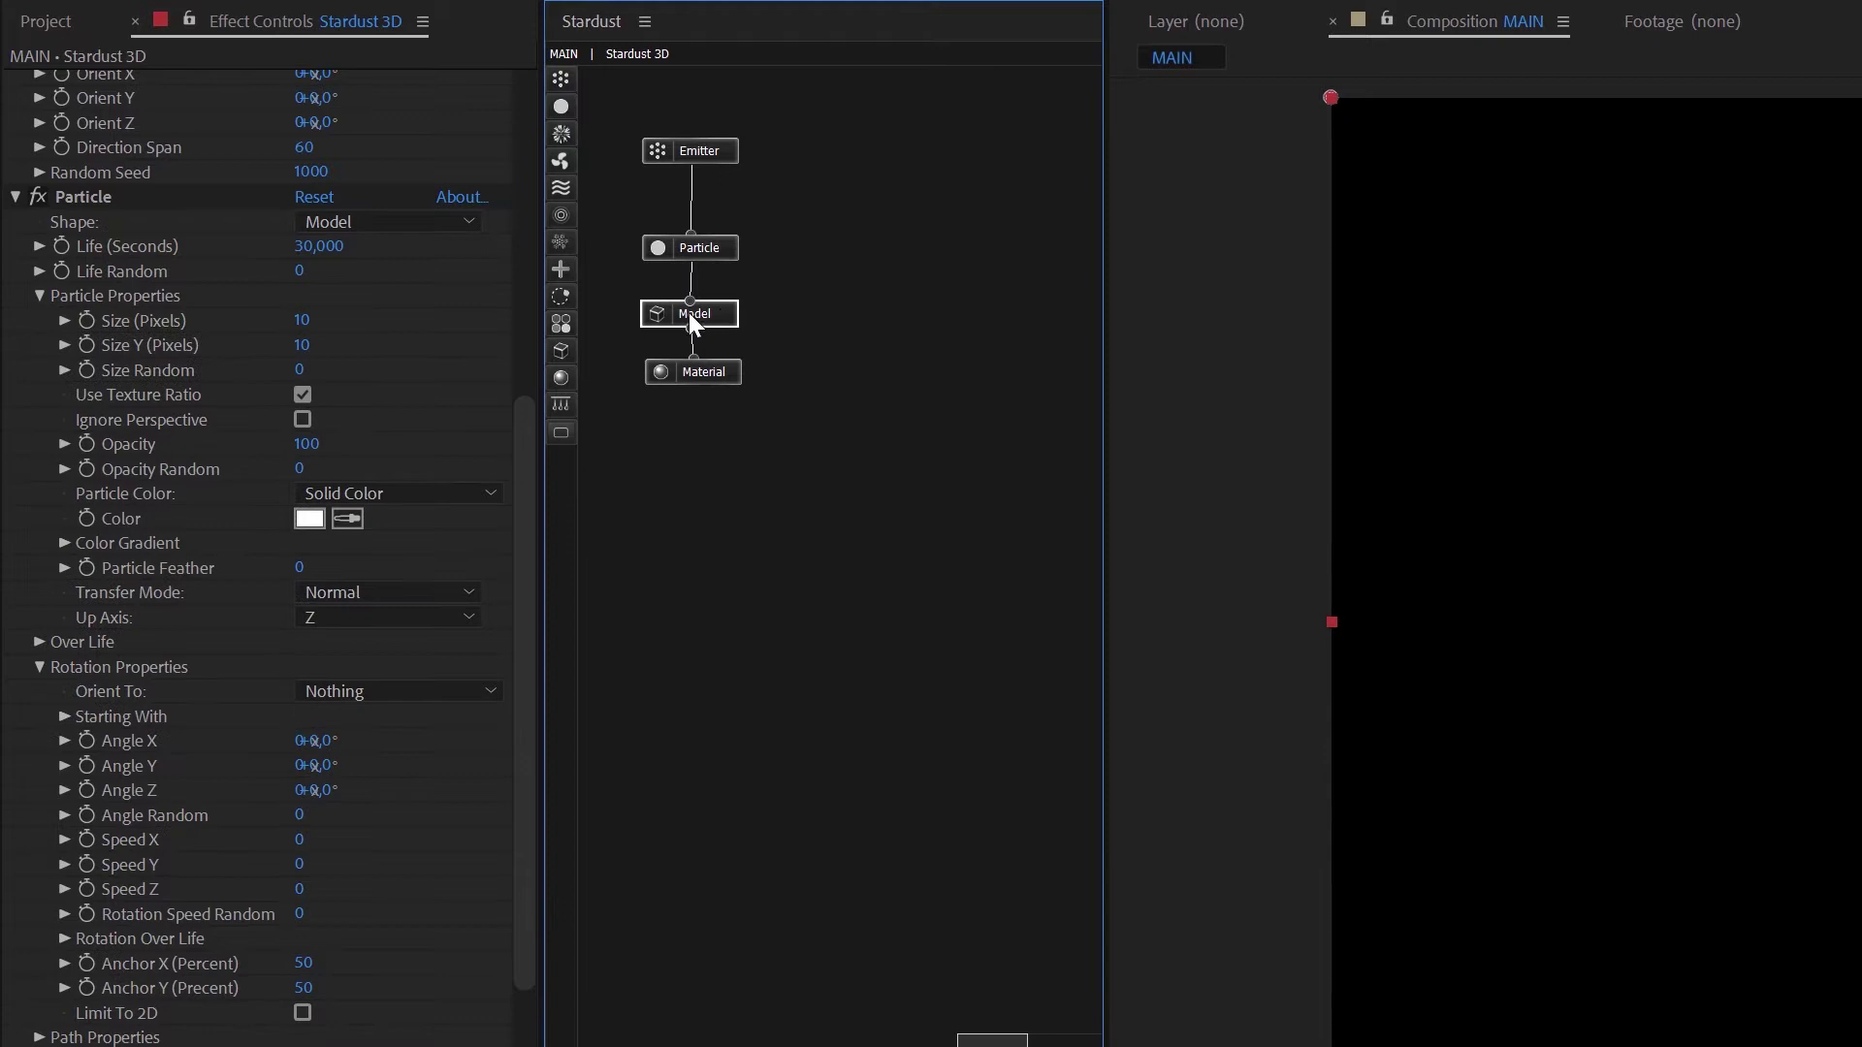
scroll(295, 857, down, 5)
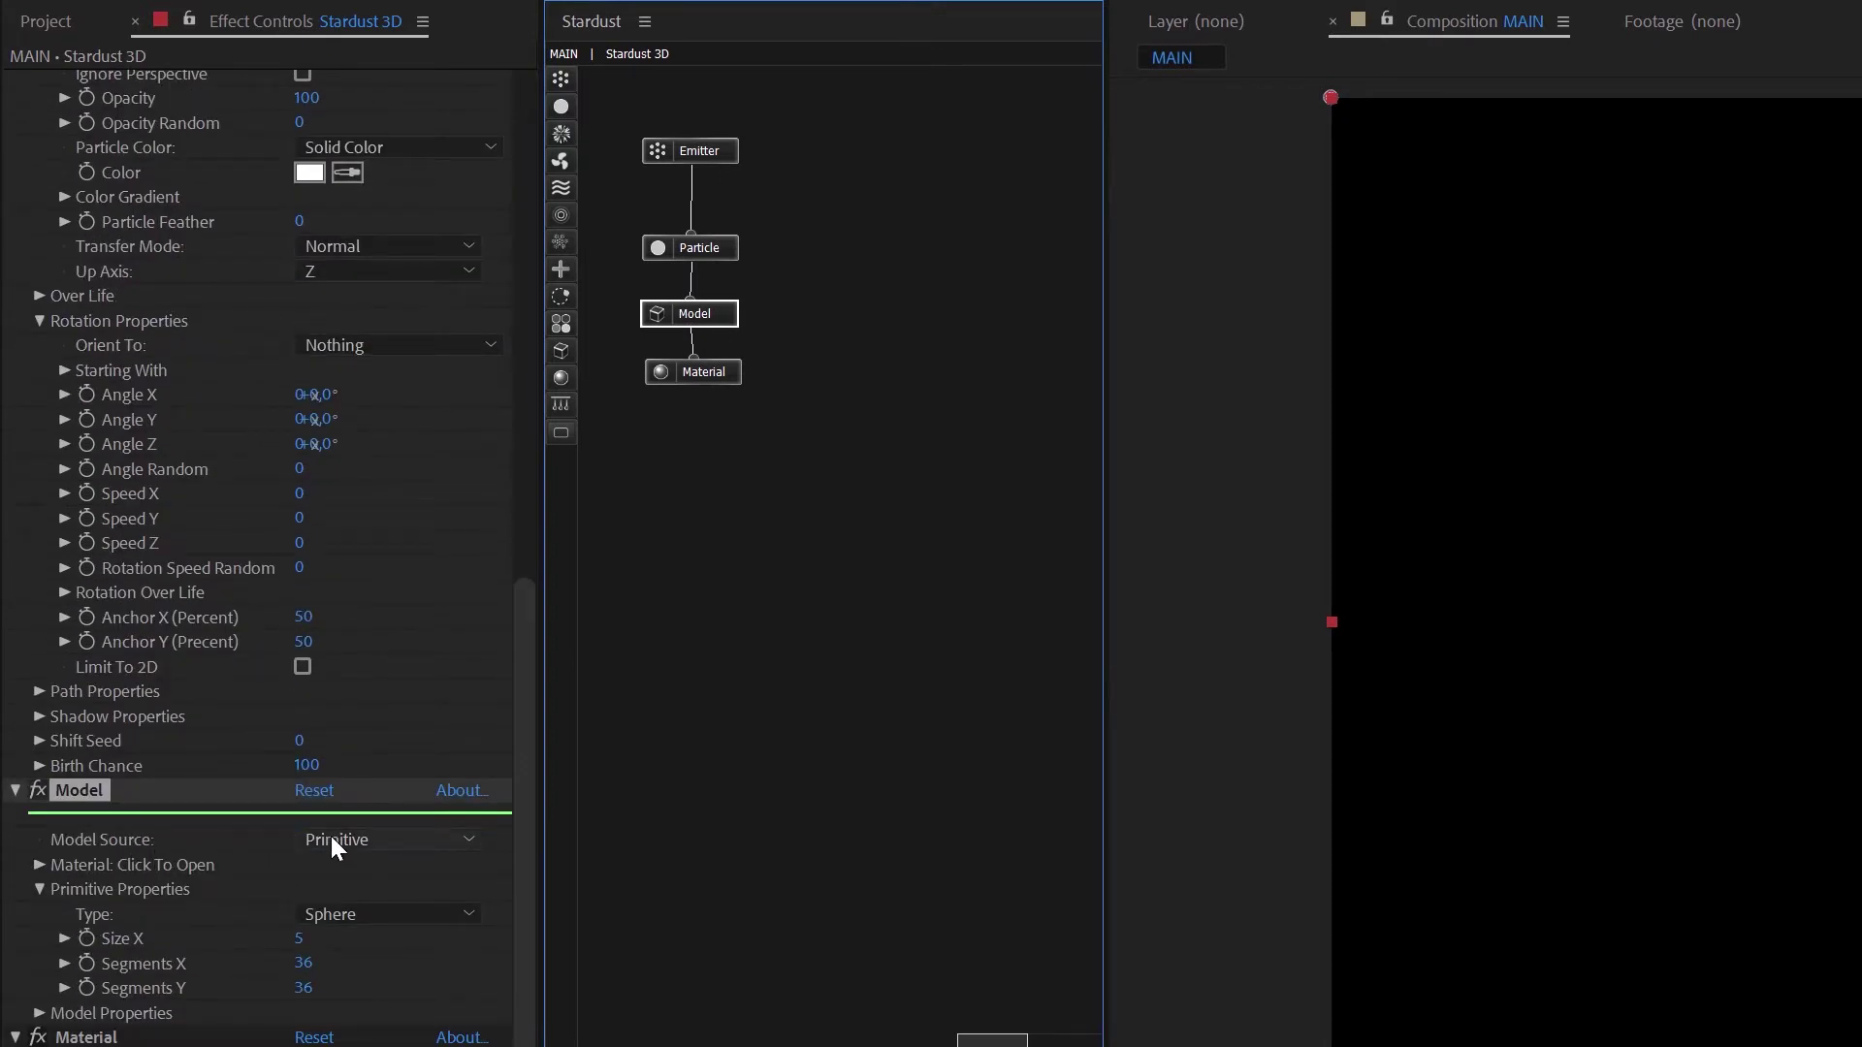
click(329, 836)
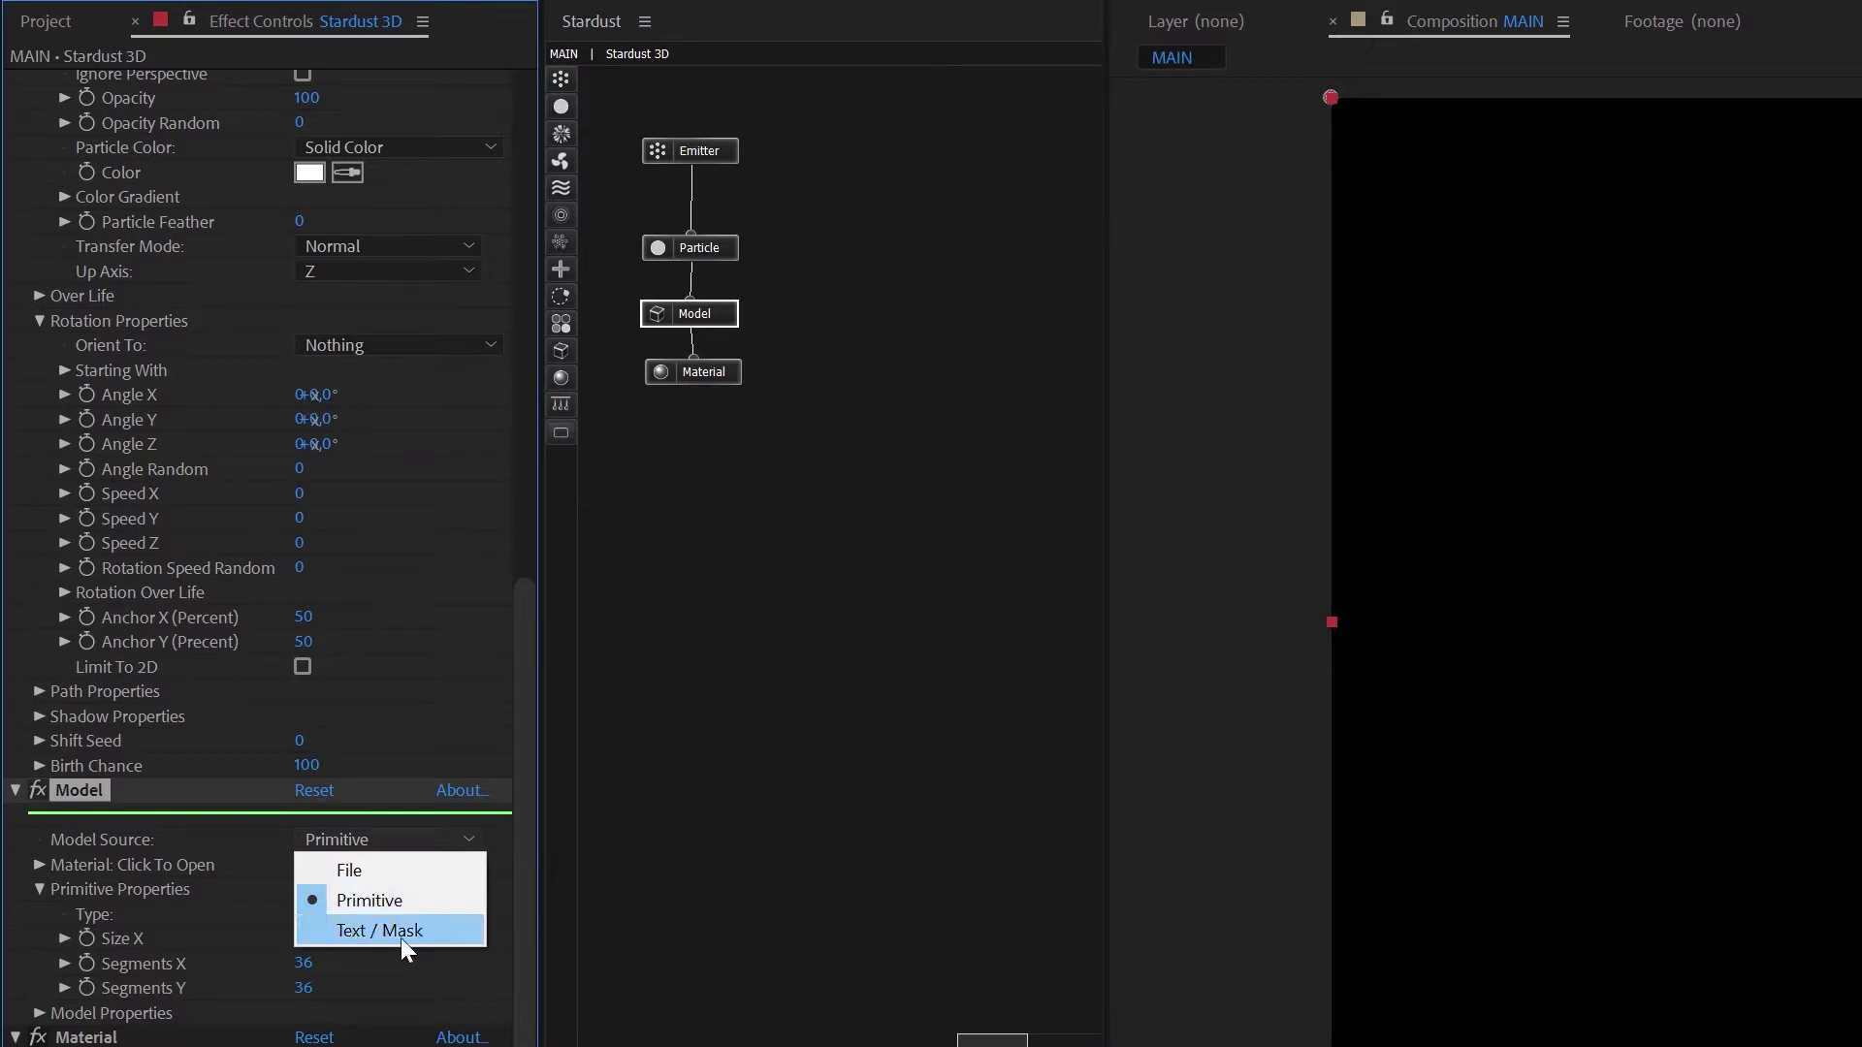
click(346, 869)
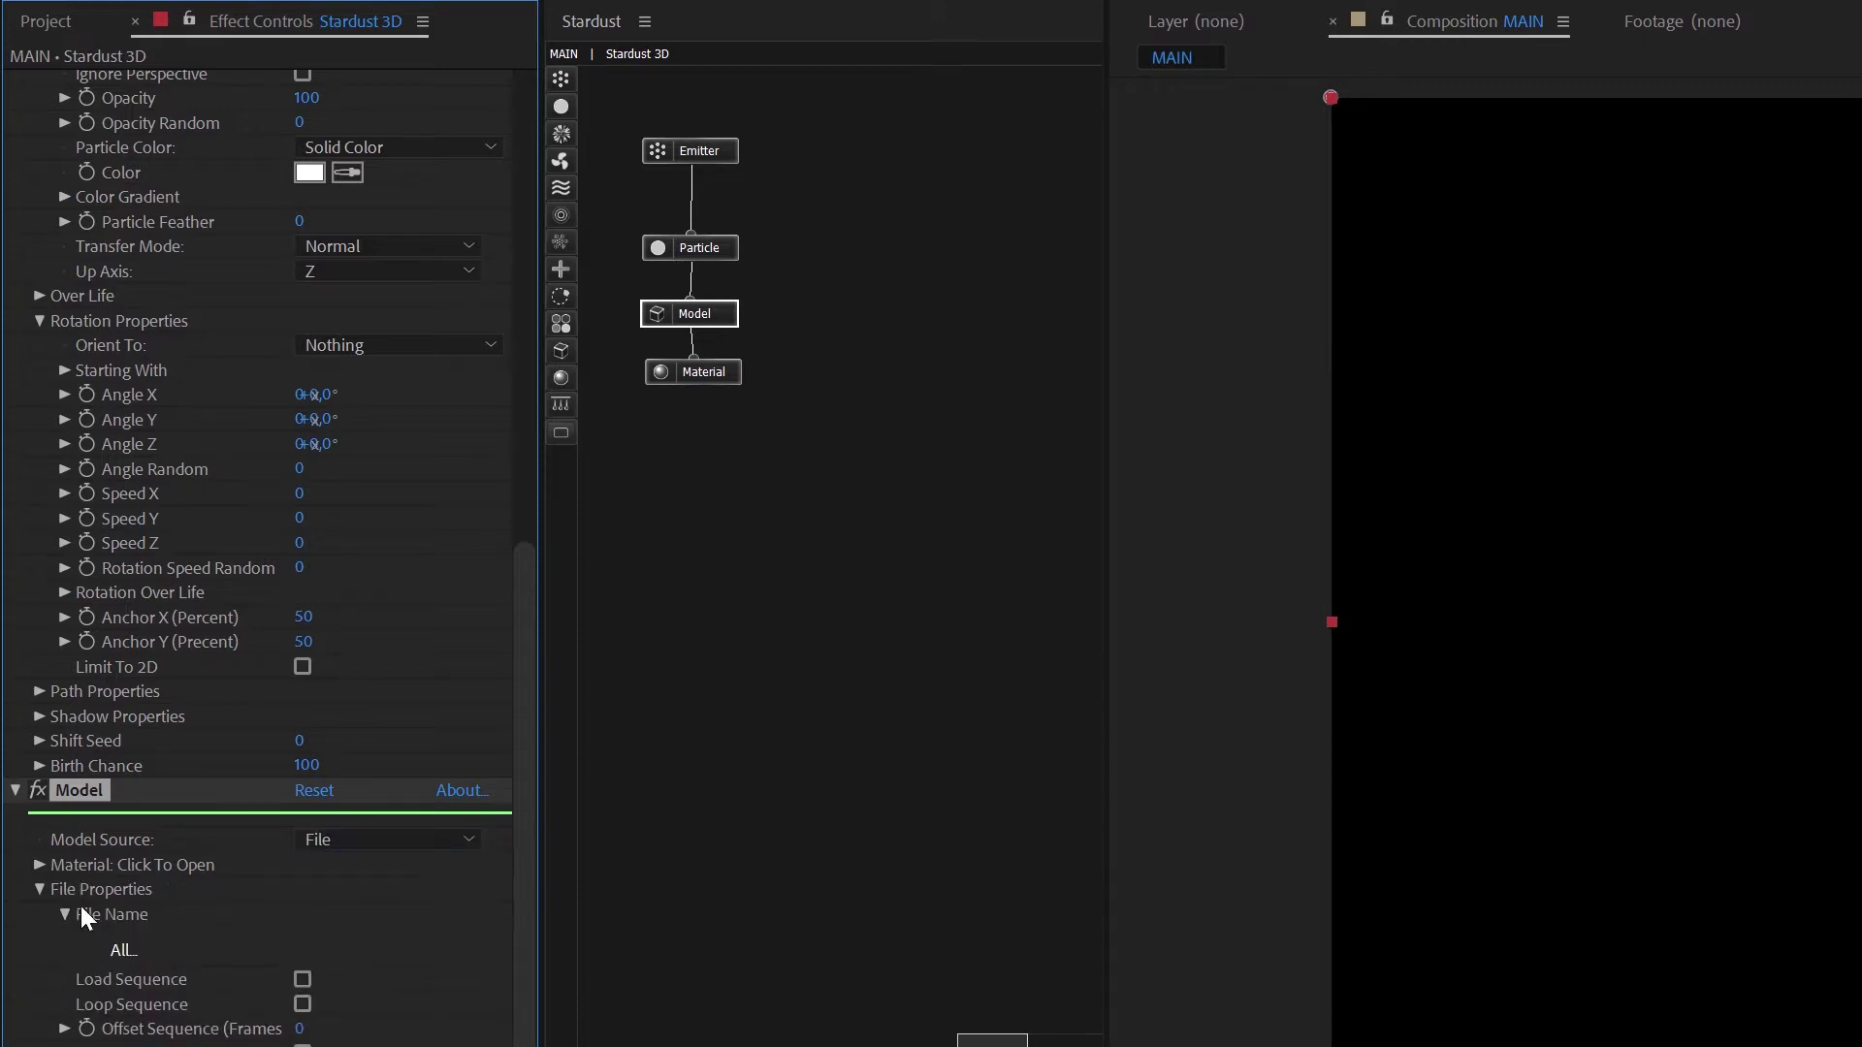
Import Stardust 3D Logo_Base.obj from the C4D folder as the model file, with its materials.
click(132, 948)
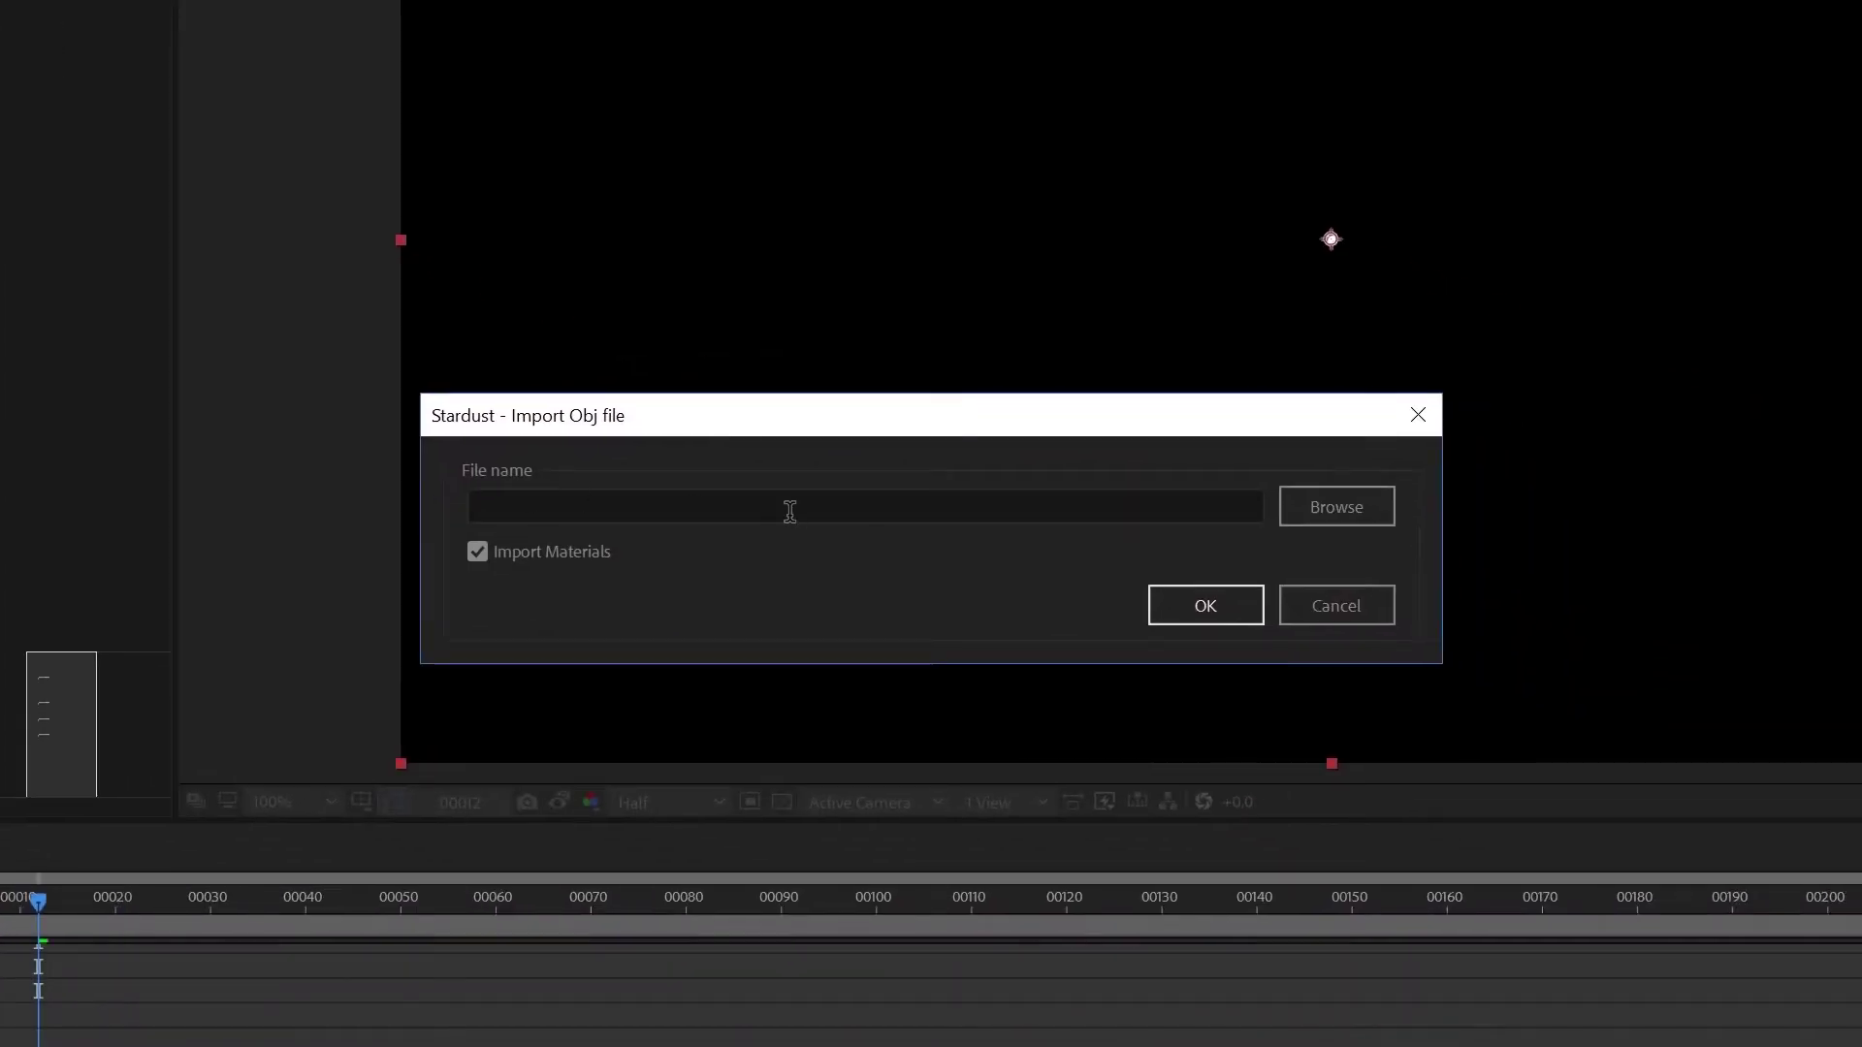
click(1343, 516)
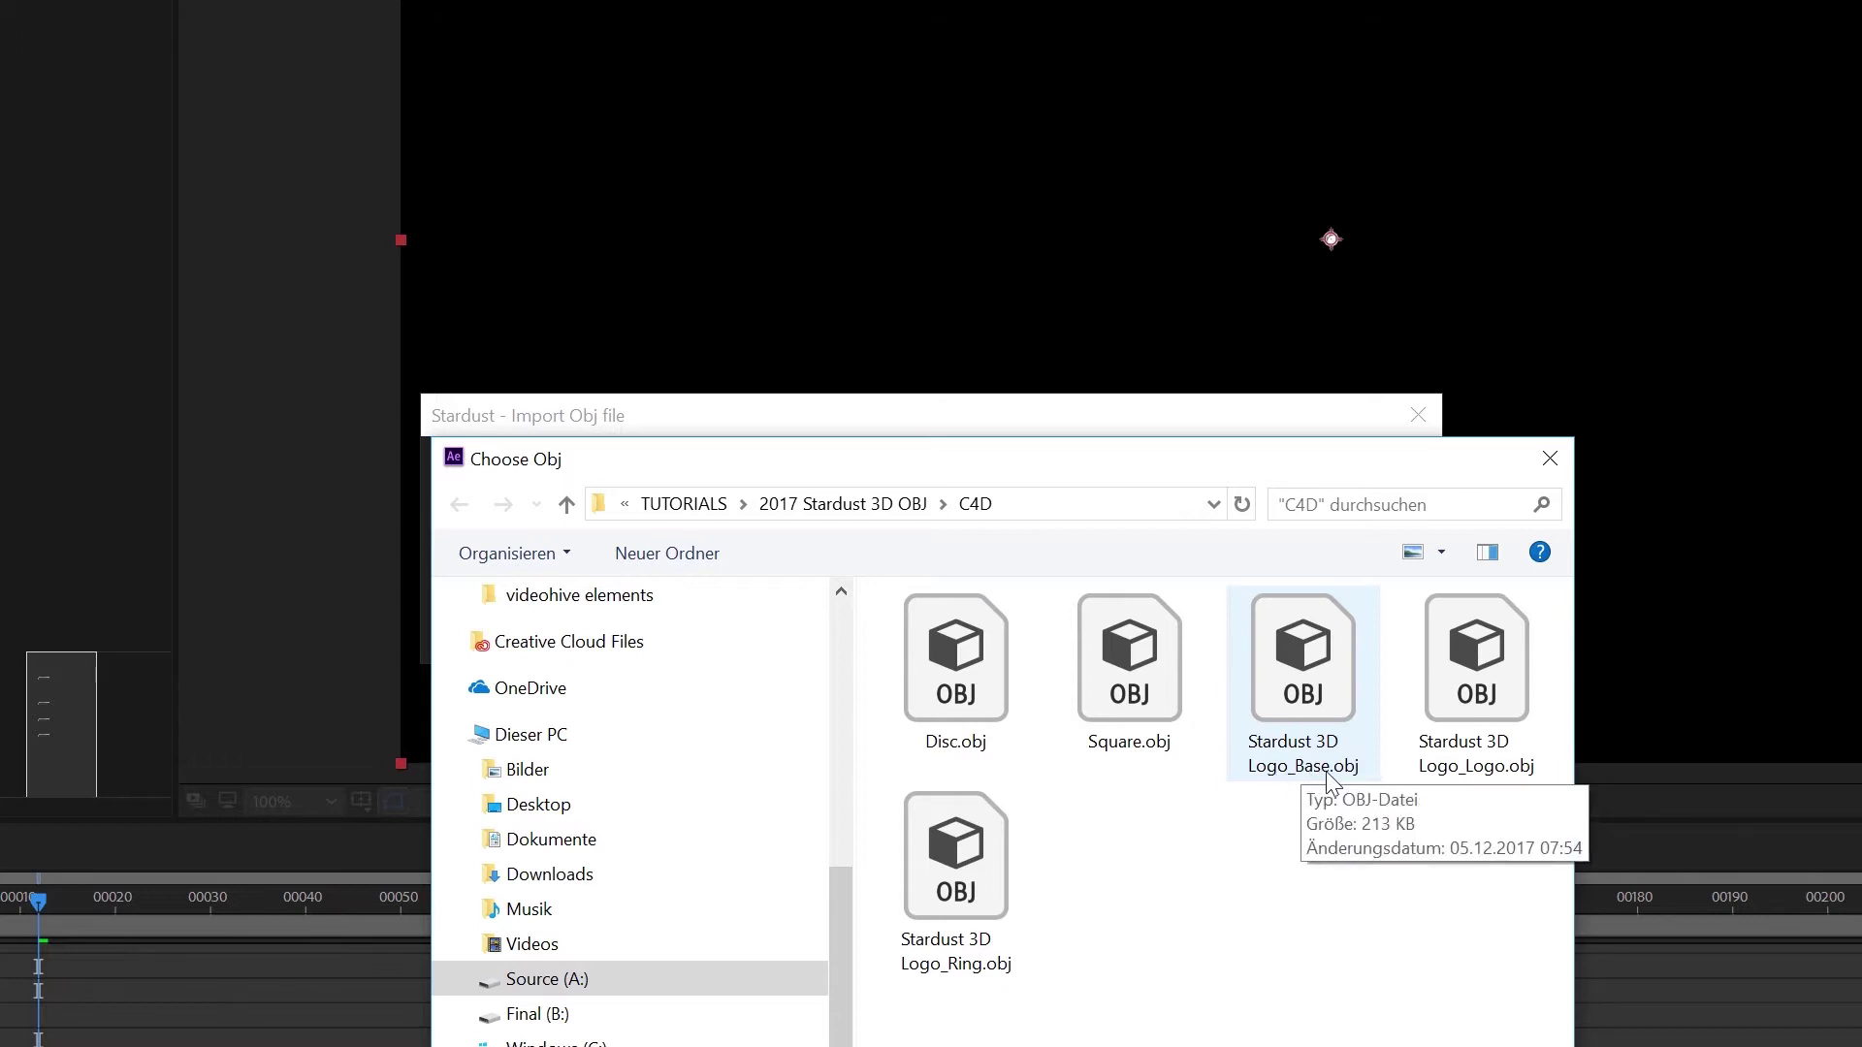
click(1310, 696)
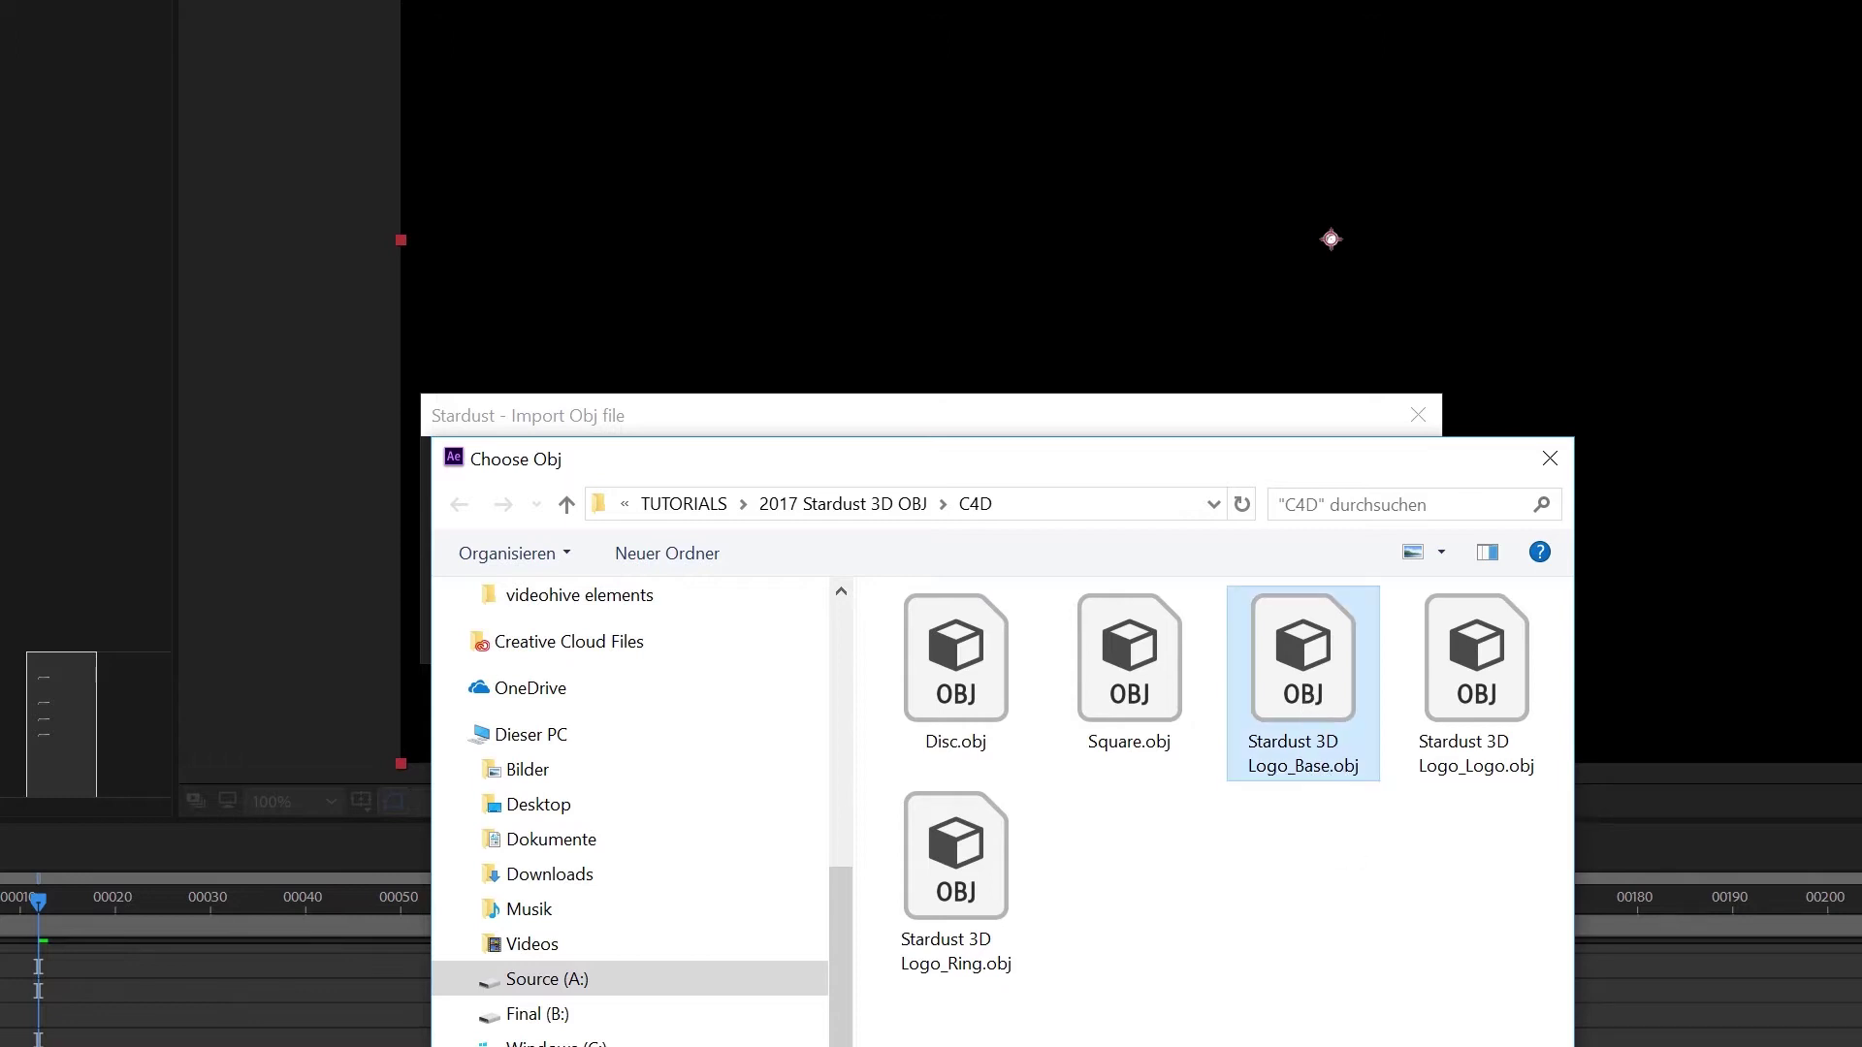
key(Return)
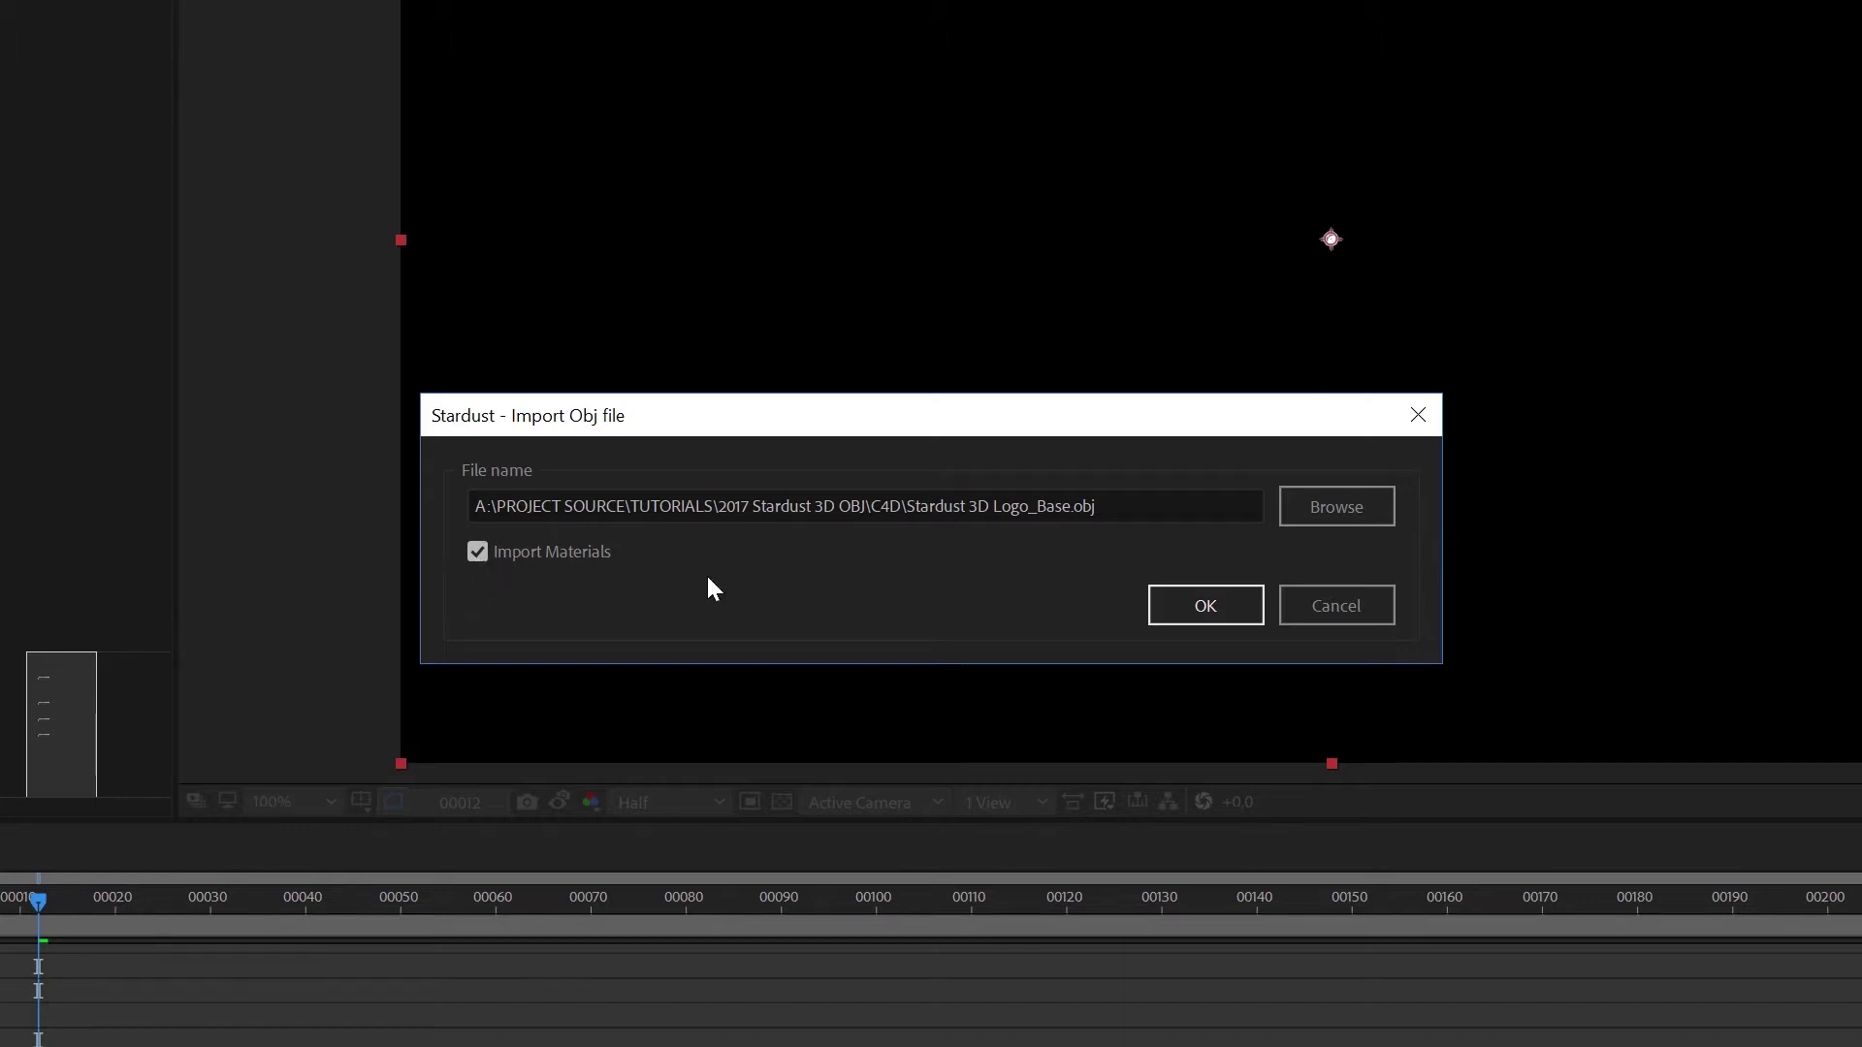
click(1203, 605)
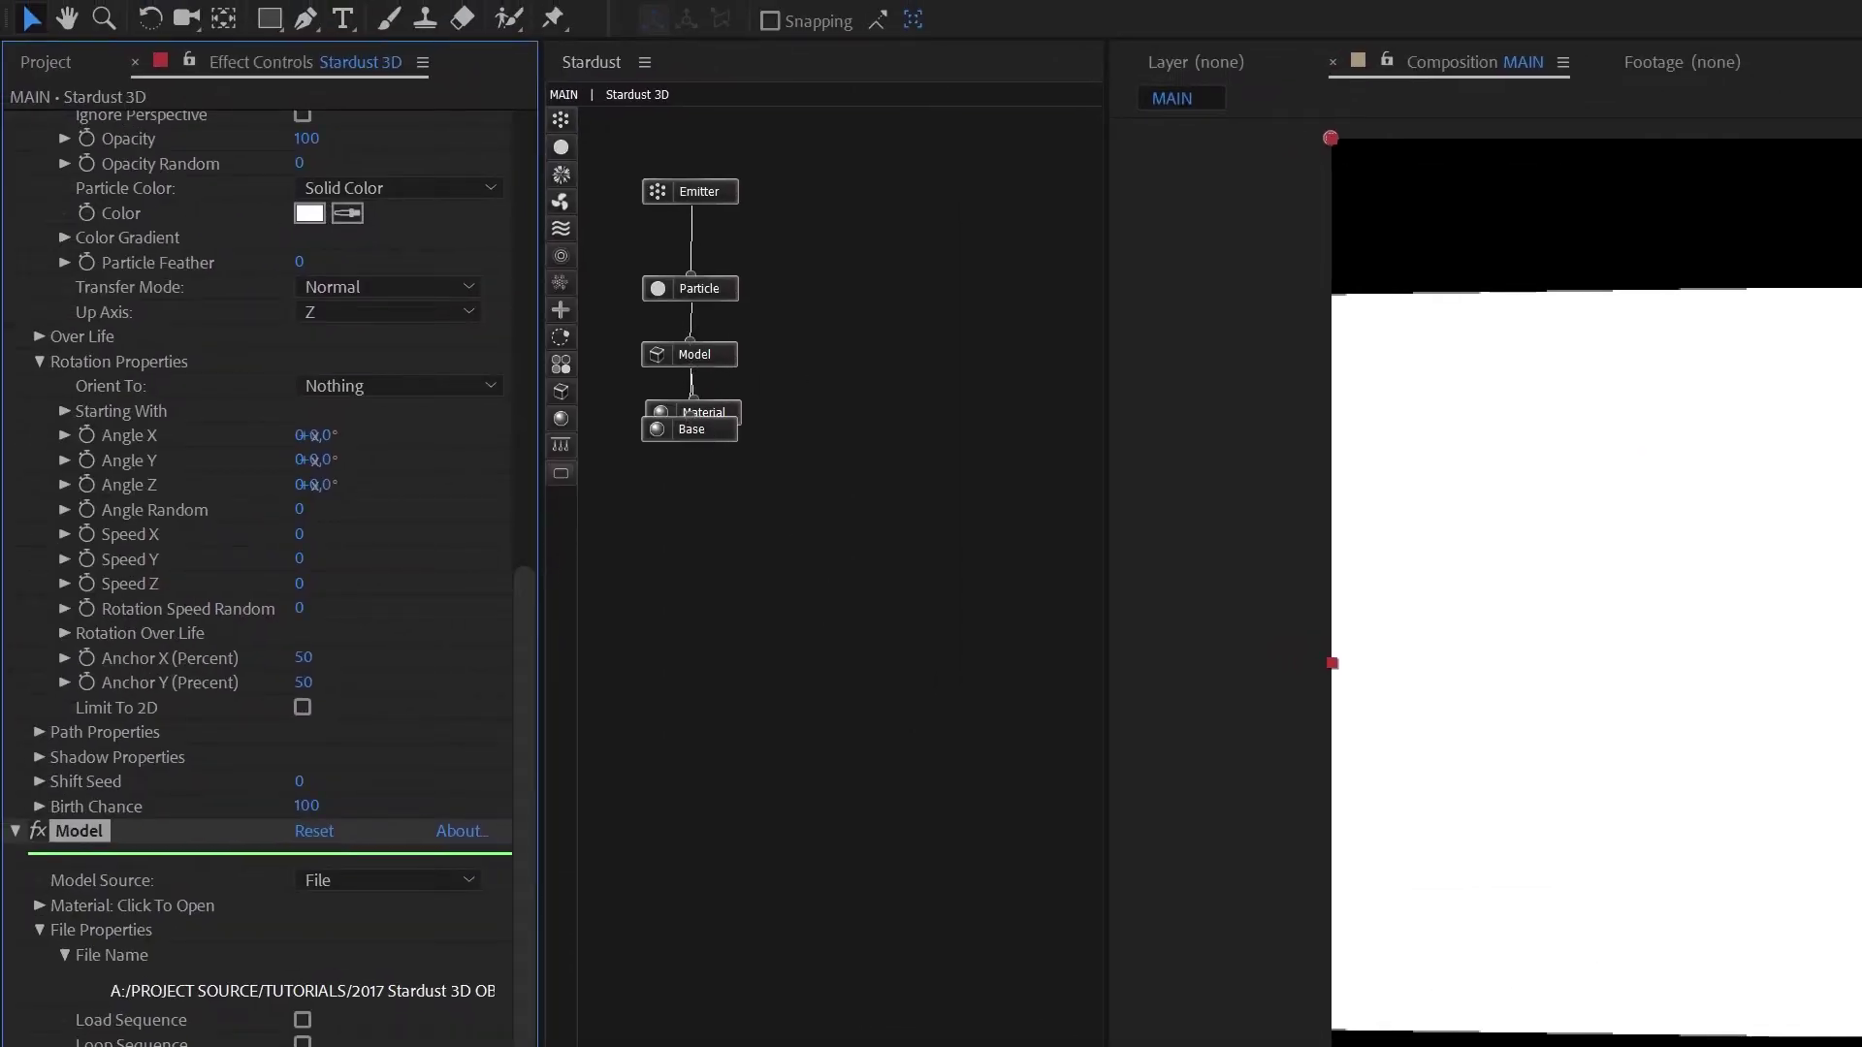
Delete the preset's Material node and place the imported Base material node directly beneath the Model node.
drag(719, 433, 883, 422)
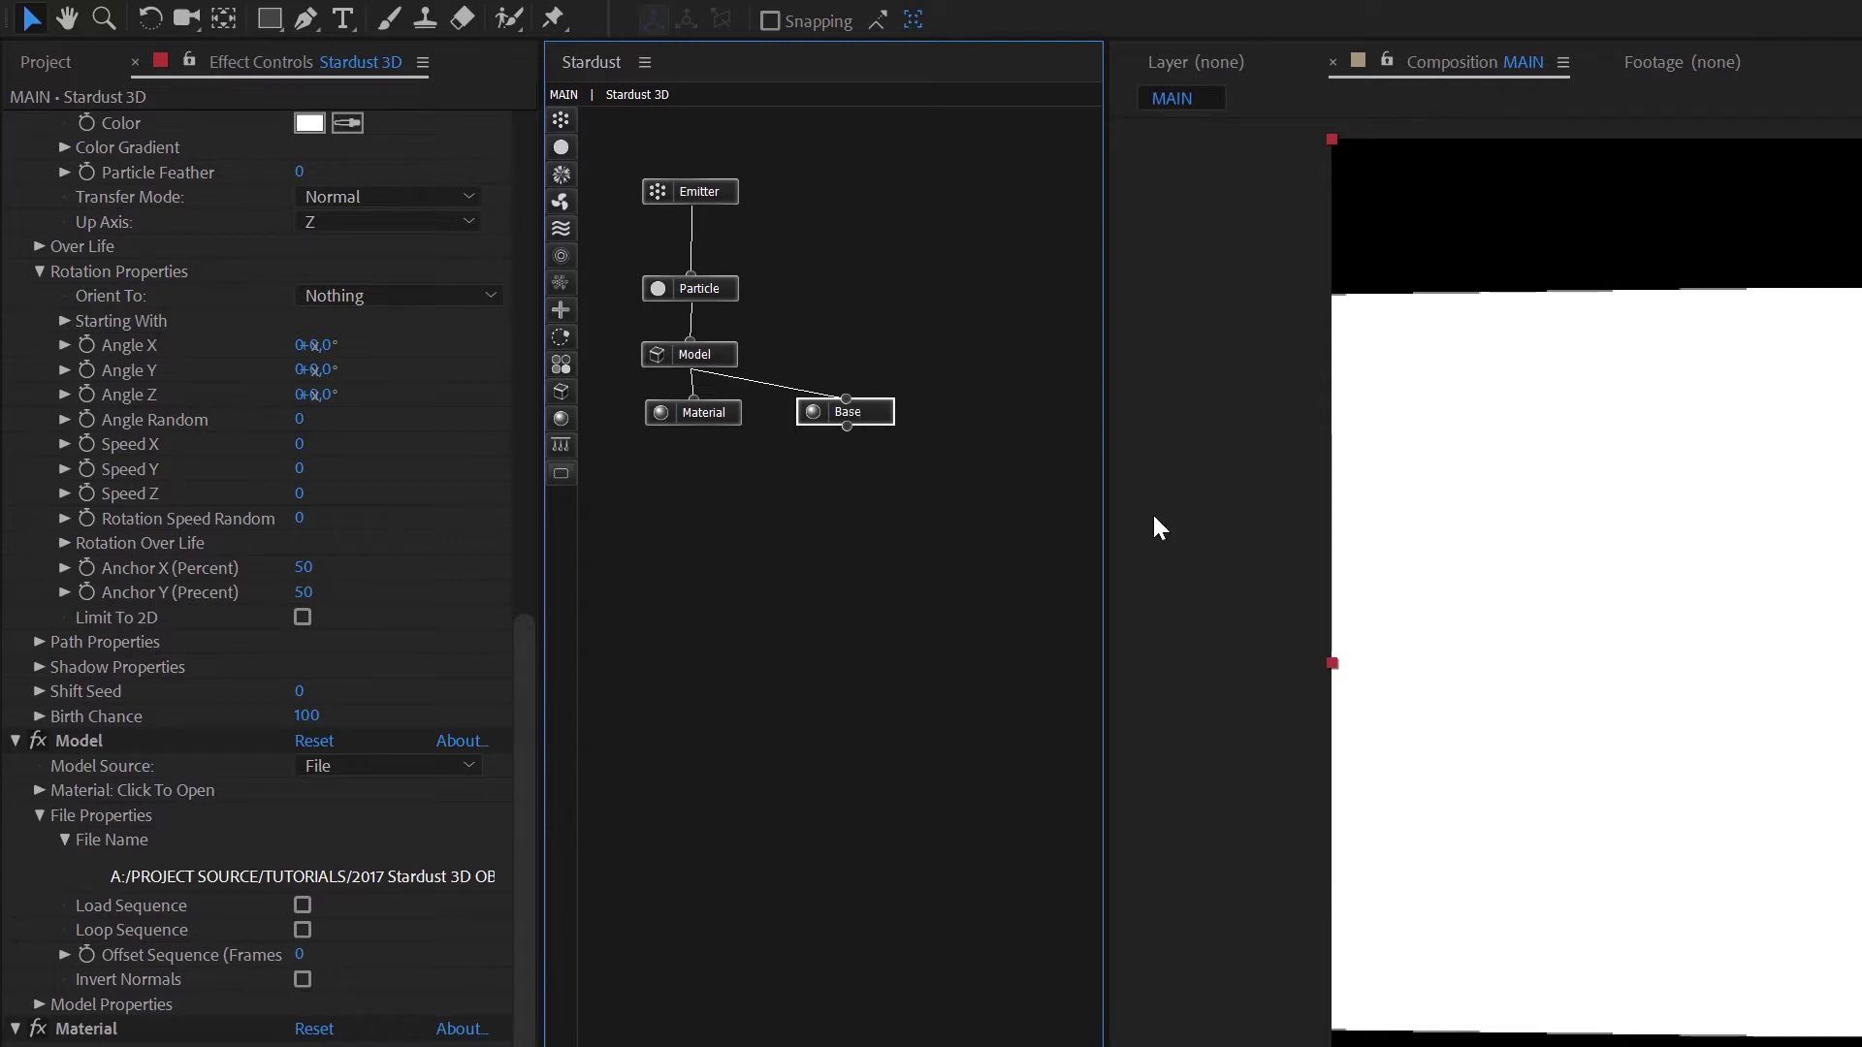
drag(852, 416, 833, 415)
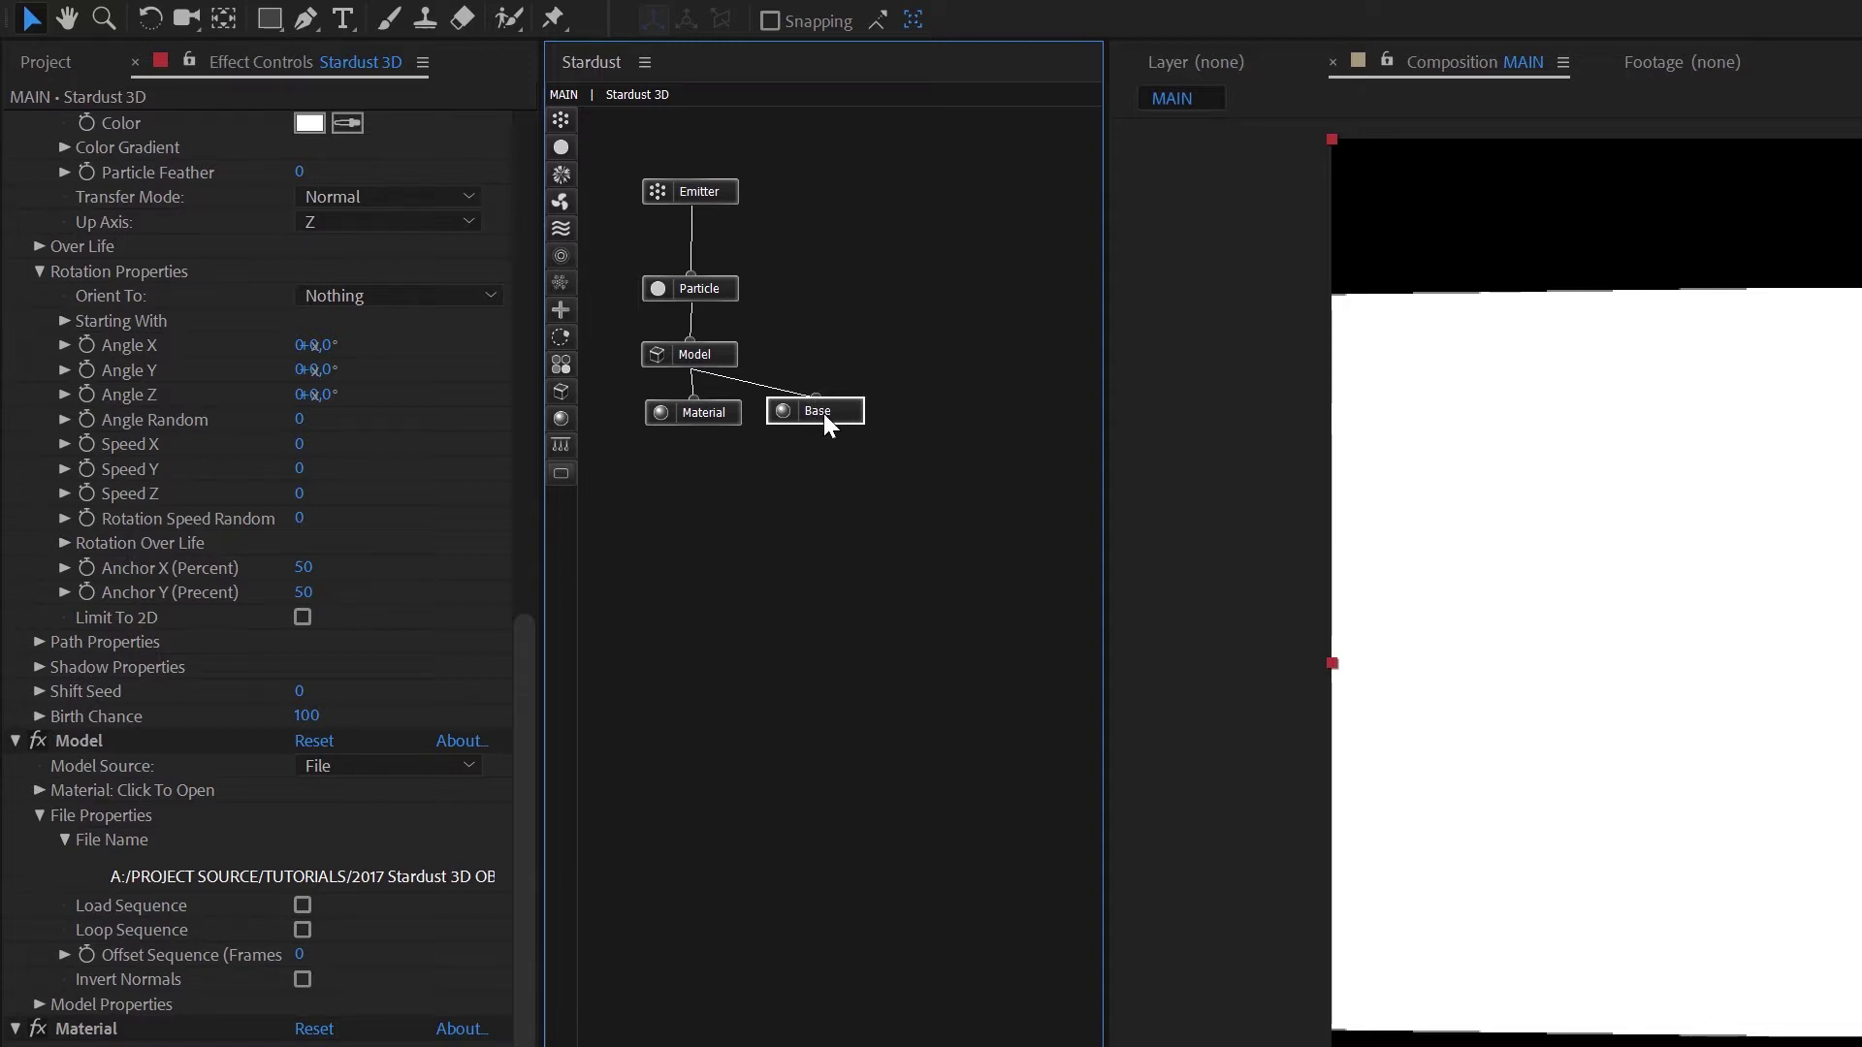
click(730, 412)
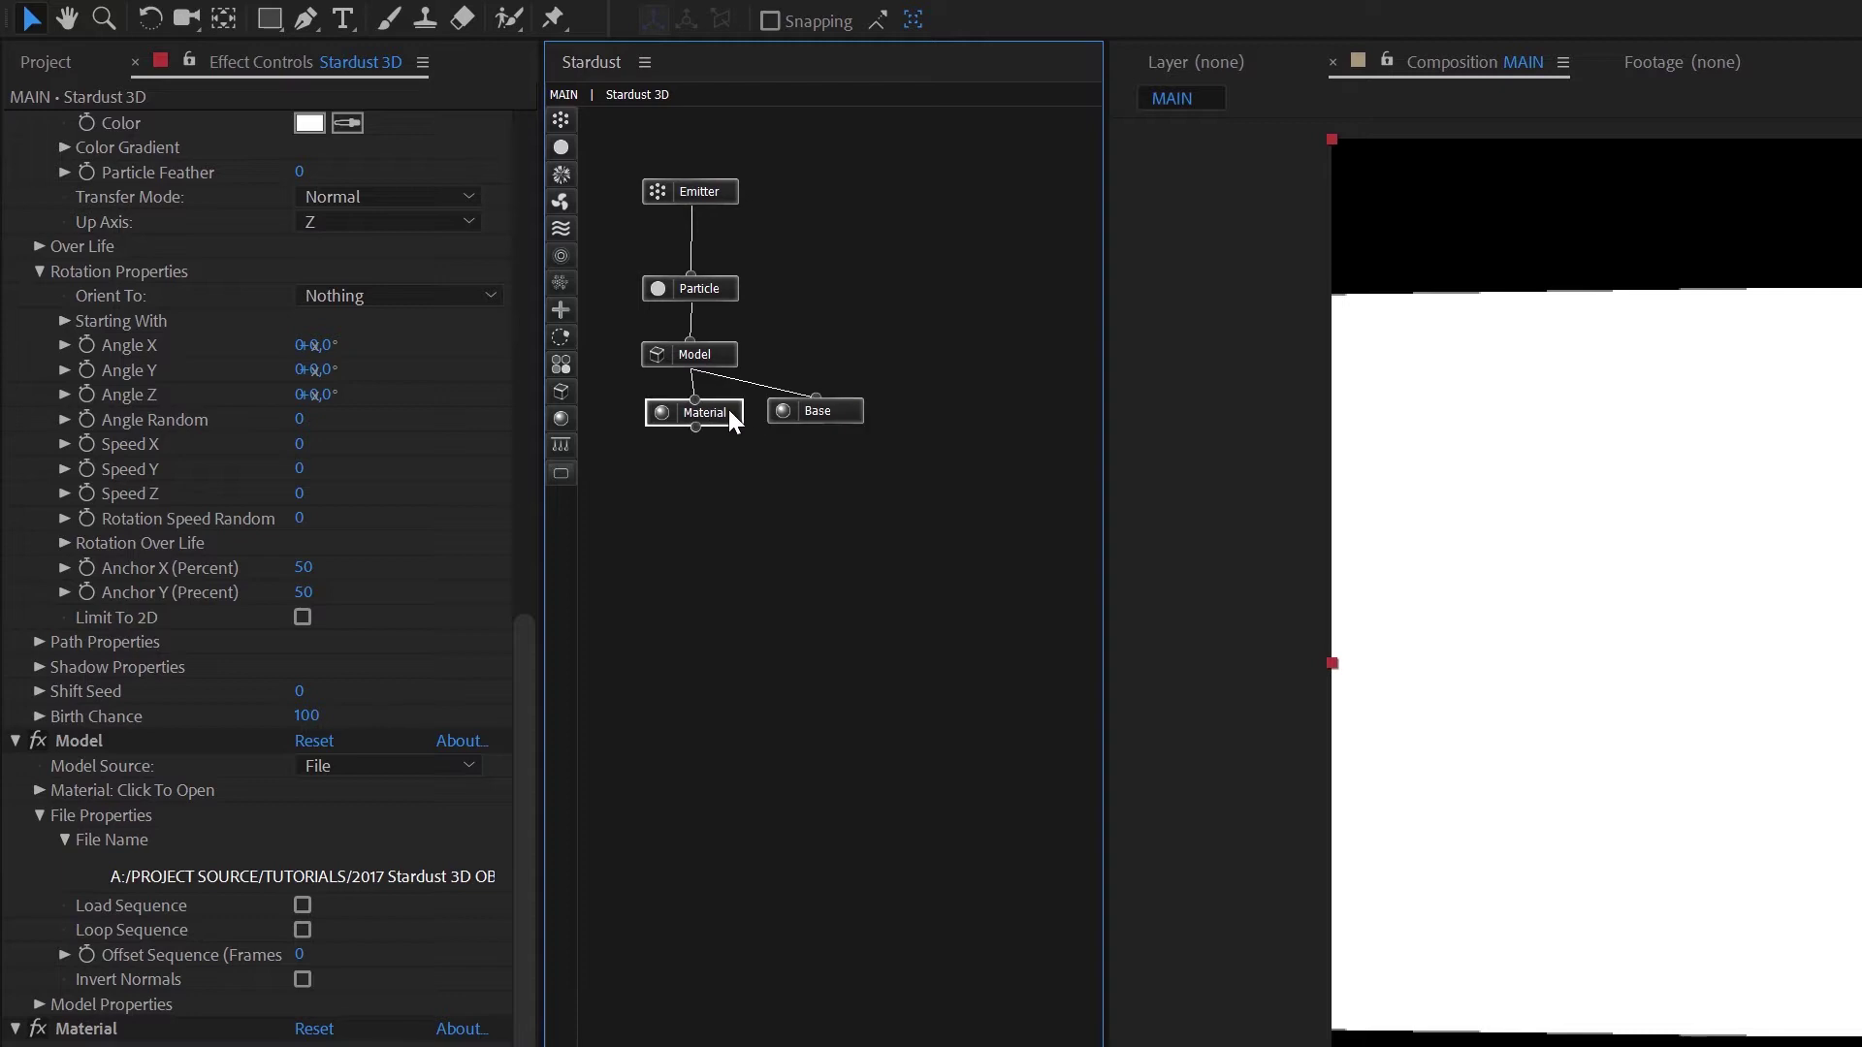
key(Delete)
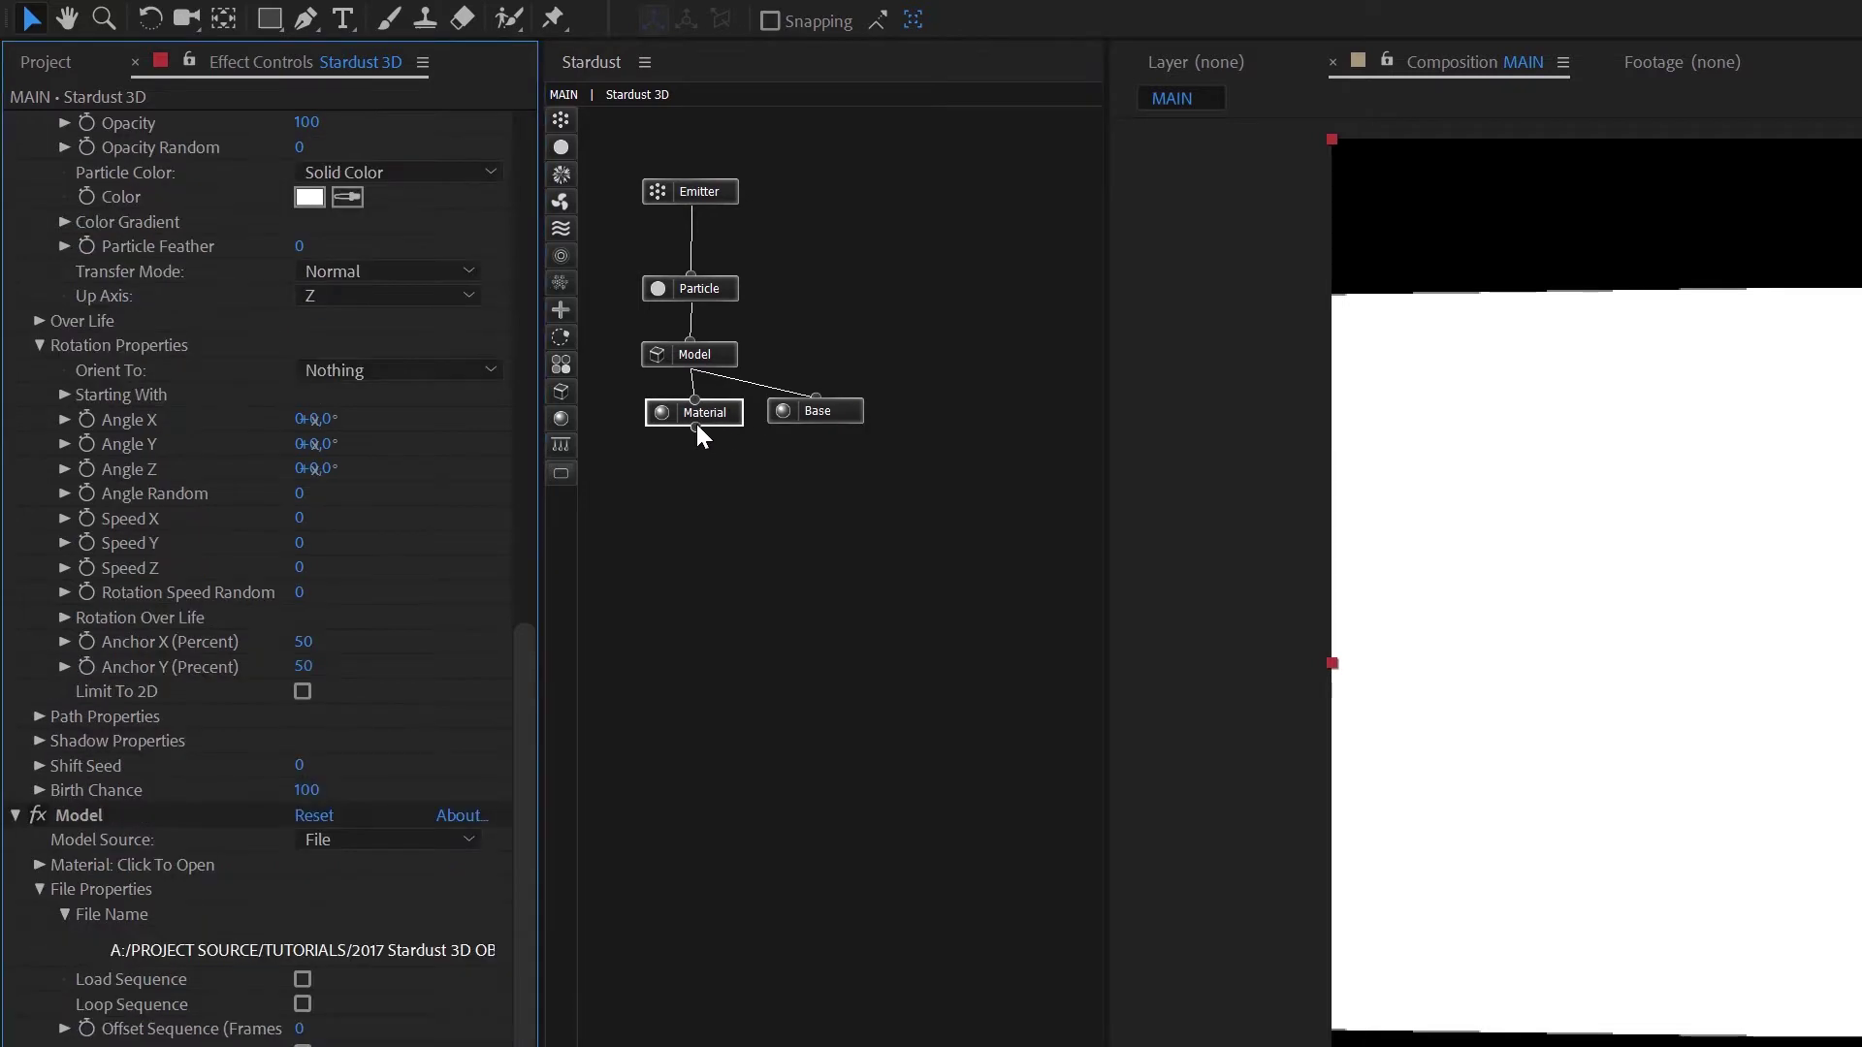
drag(836, 410, 718, 416)
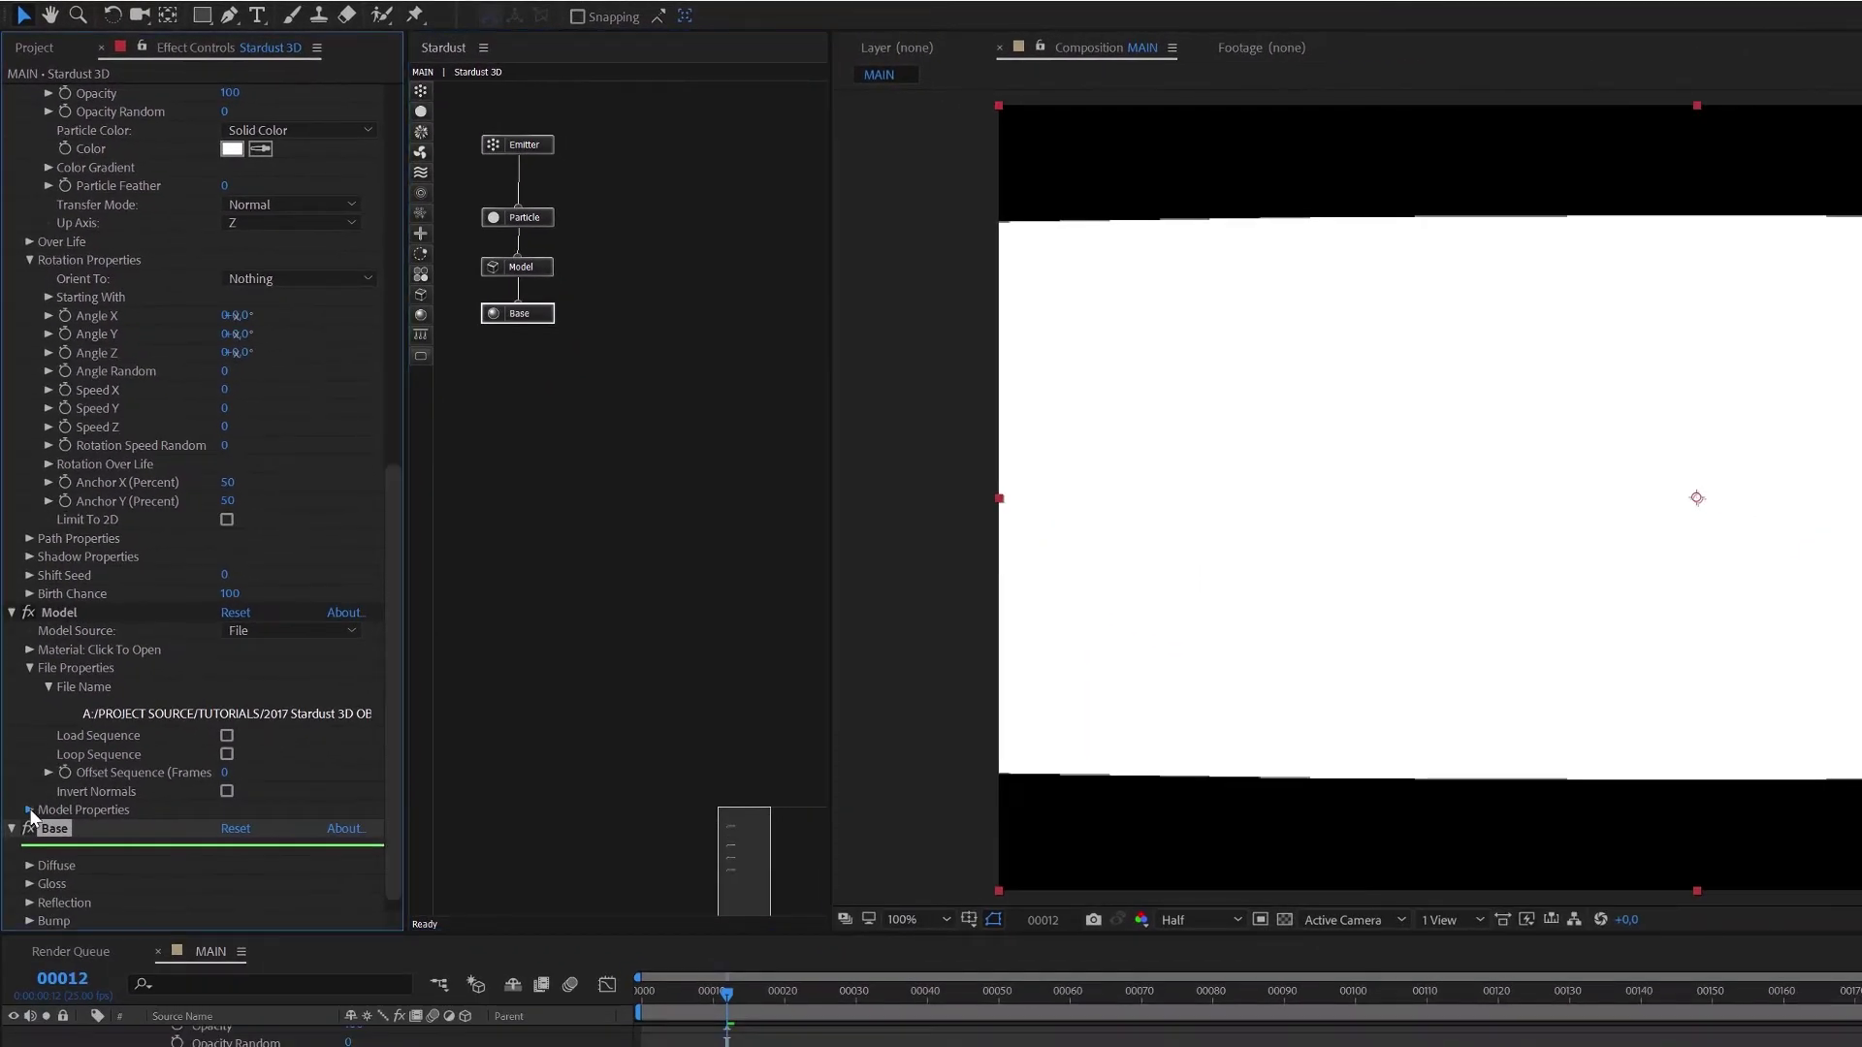
Set the Particle node's Size (Pixels) to 1.
scroll(126, 828, down, 3)
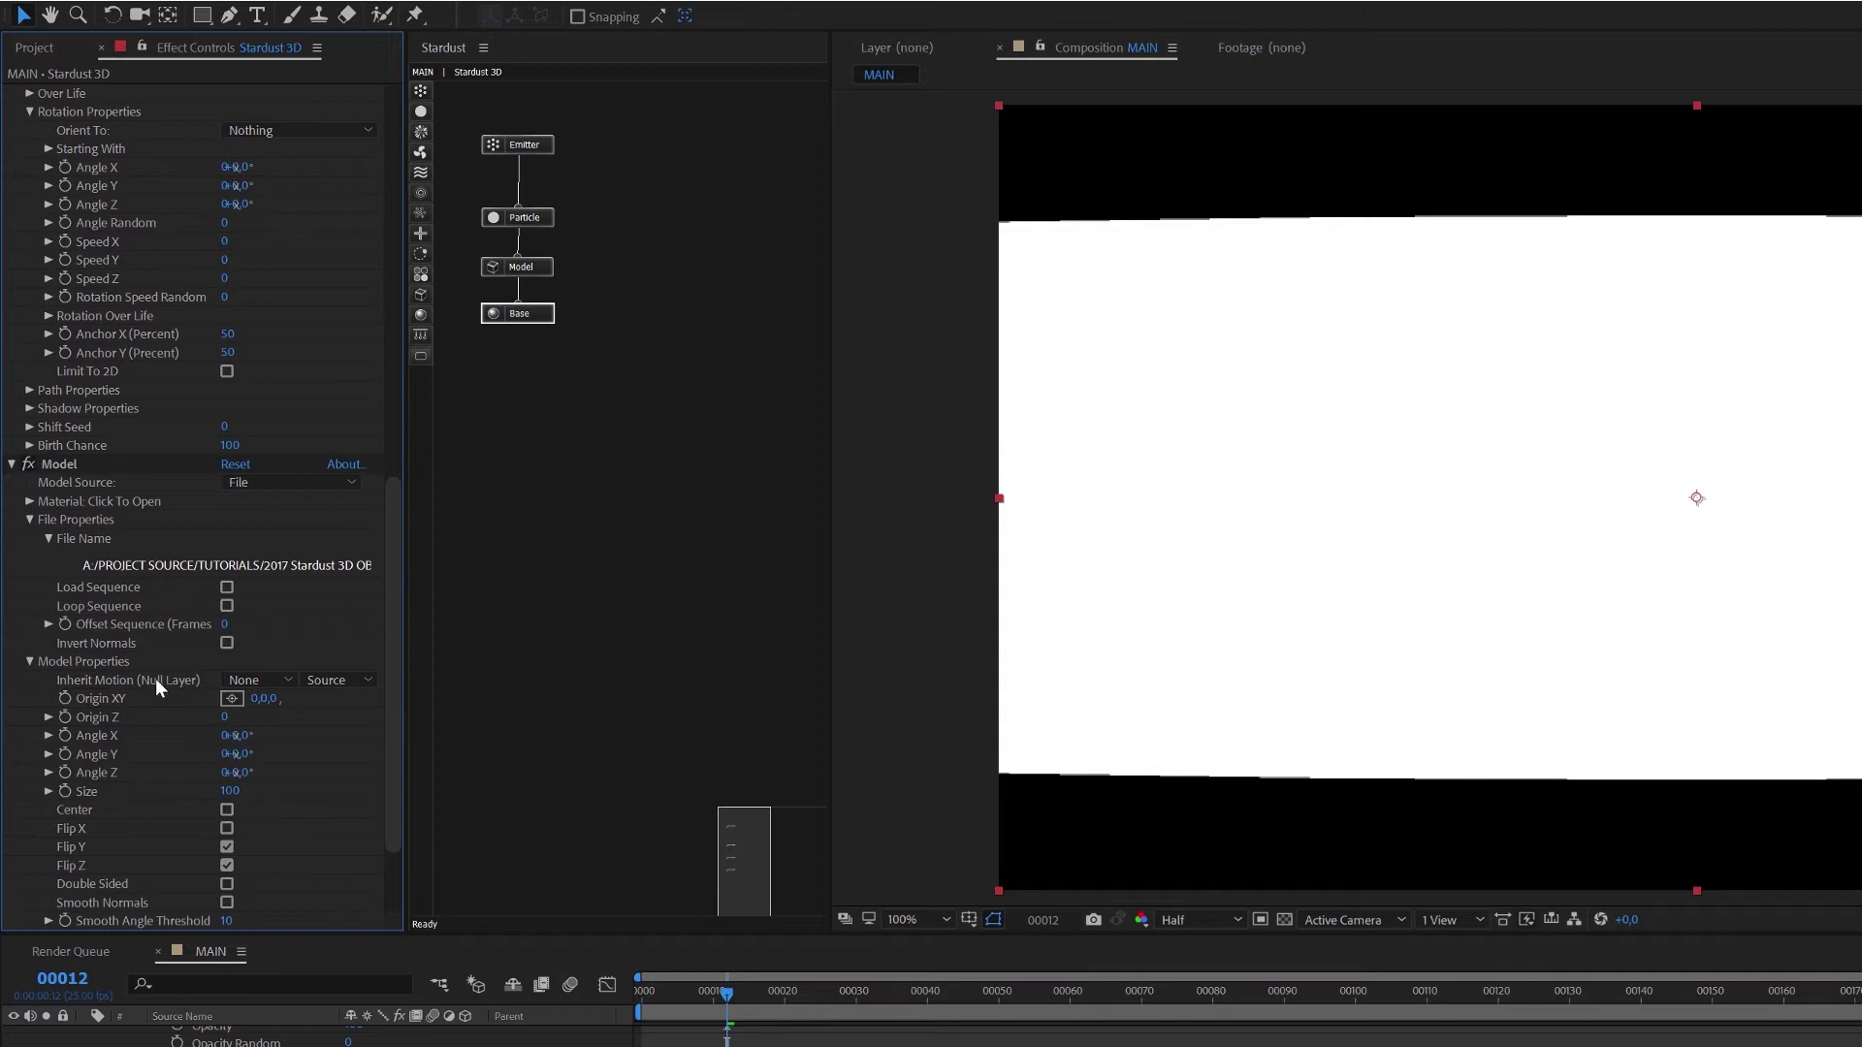
scroll(153, 403, up, 10)
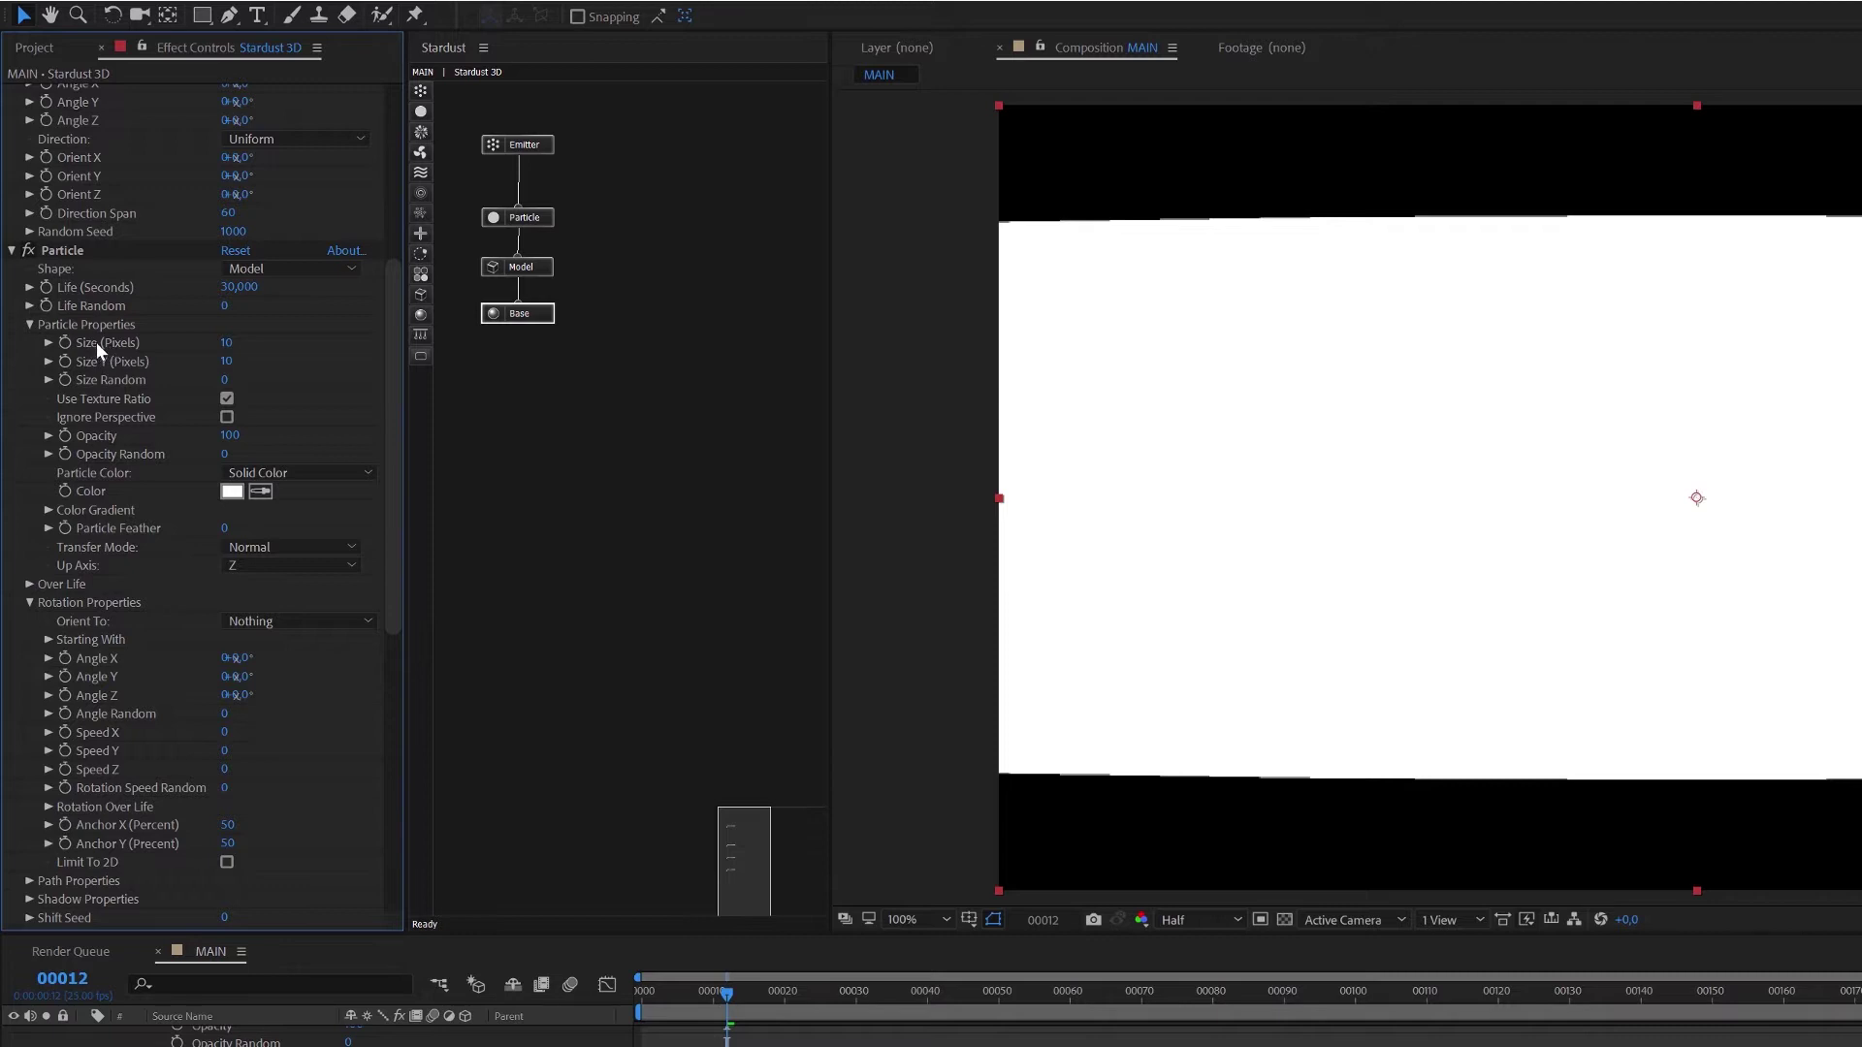
scroll(113, 392, down, 9)
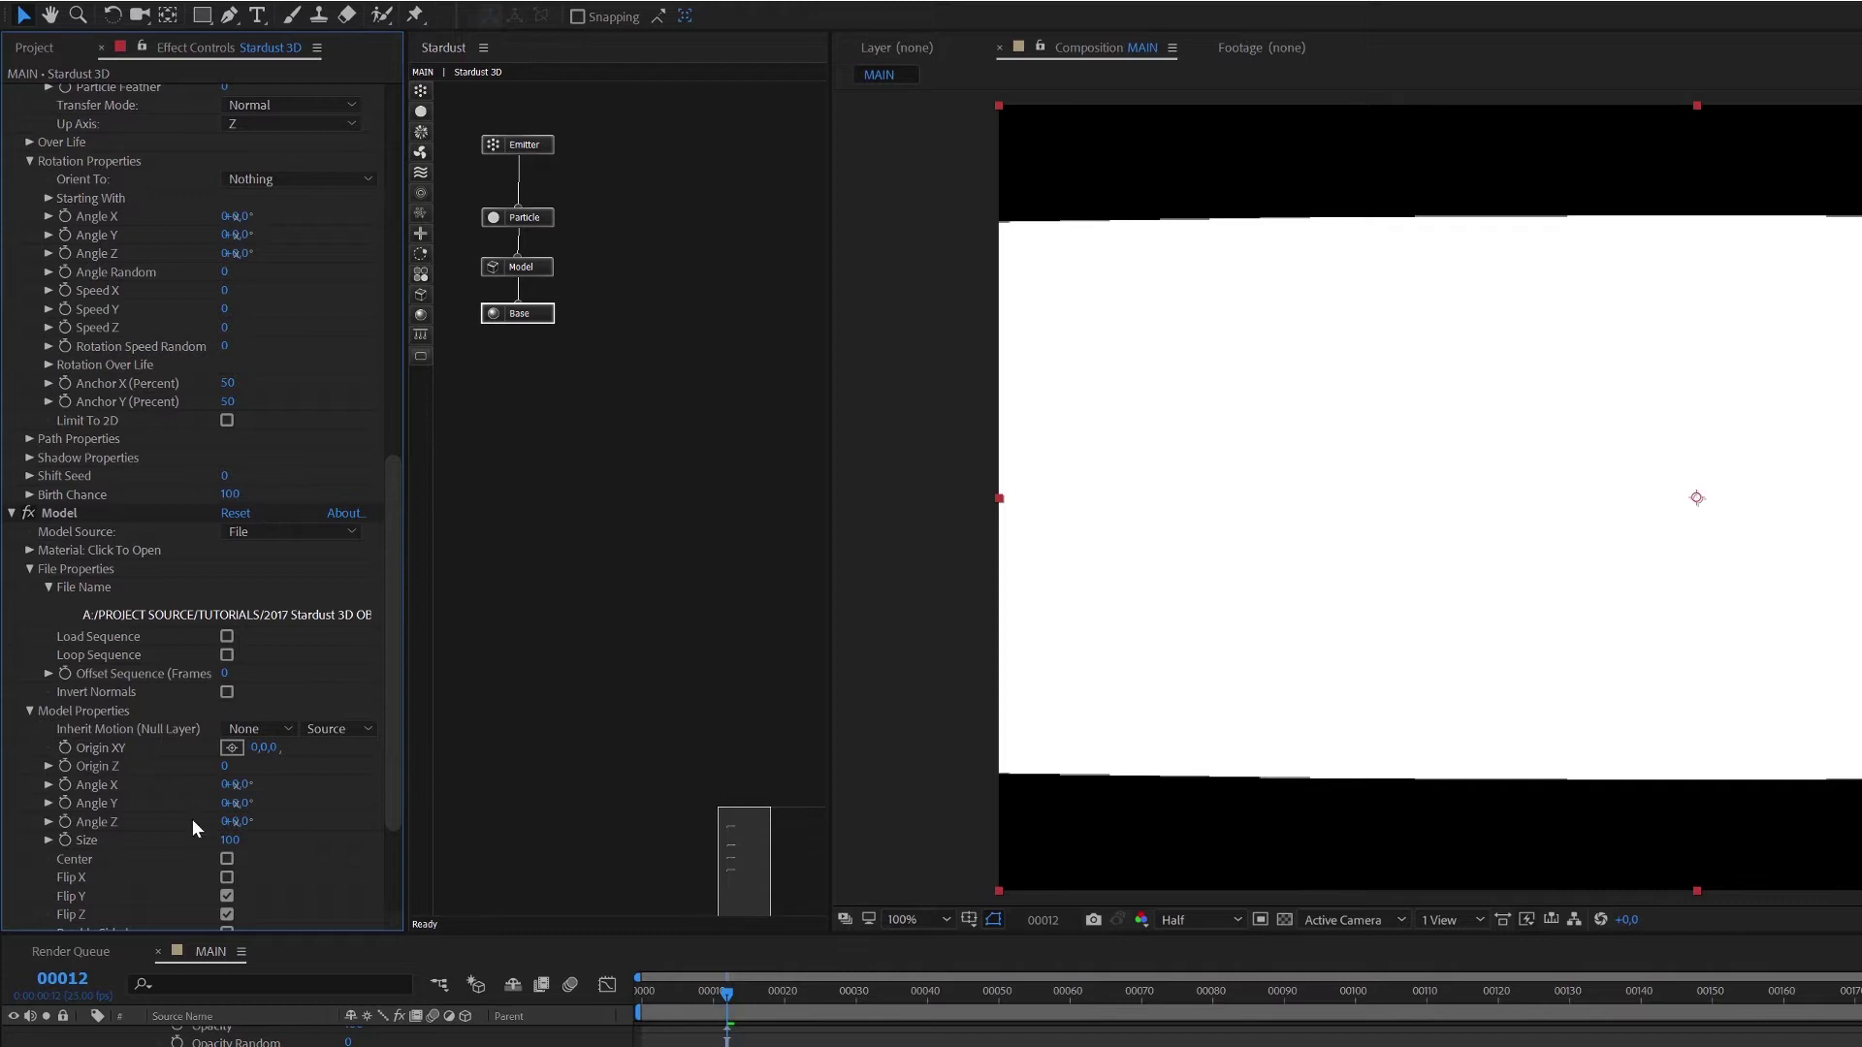
scroll(291, 846, up, 10)
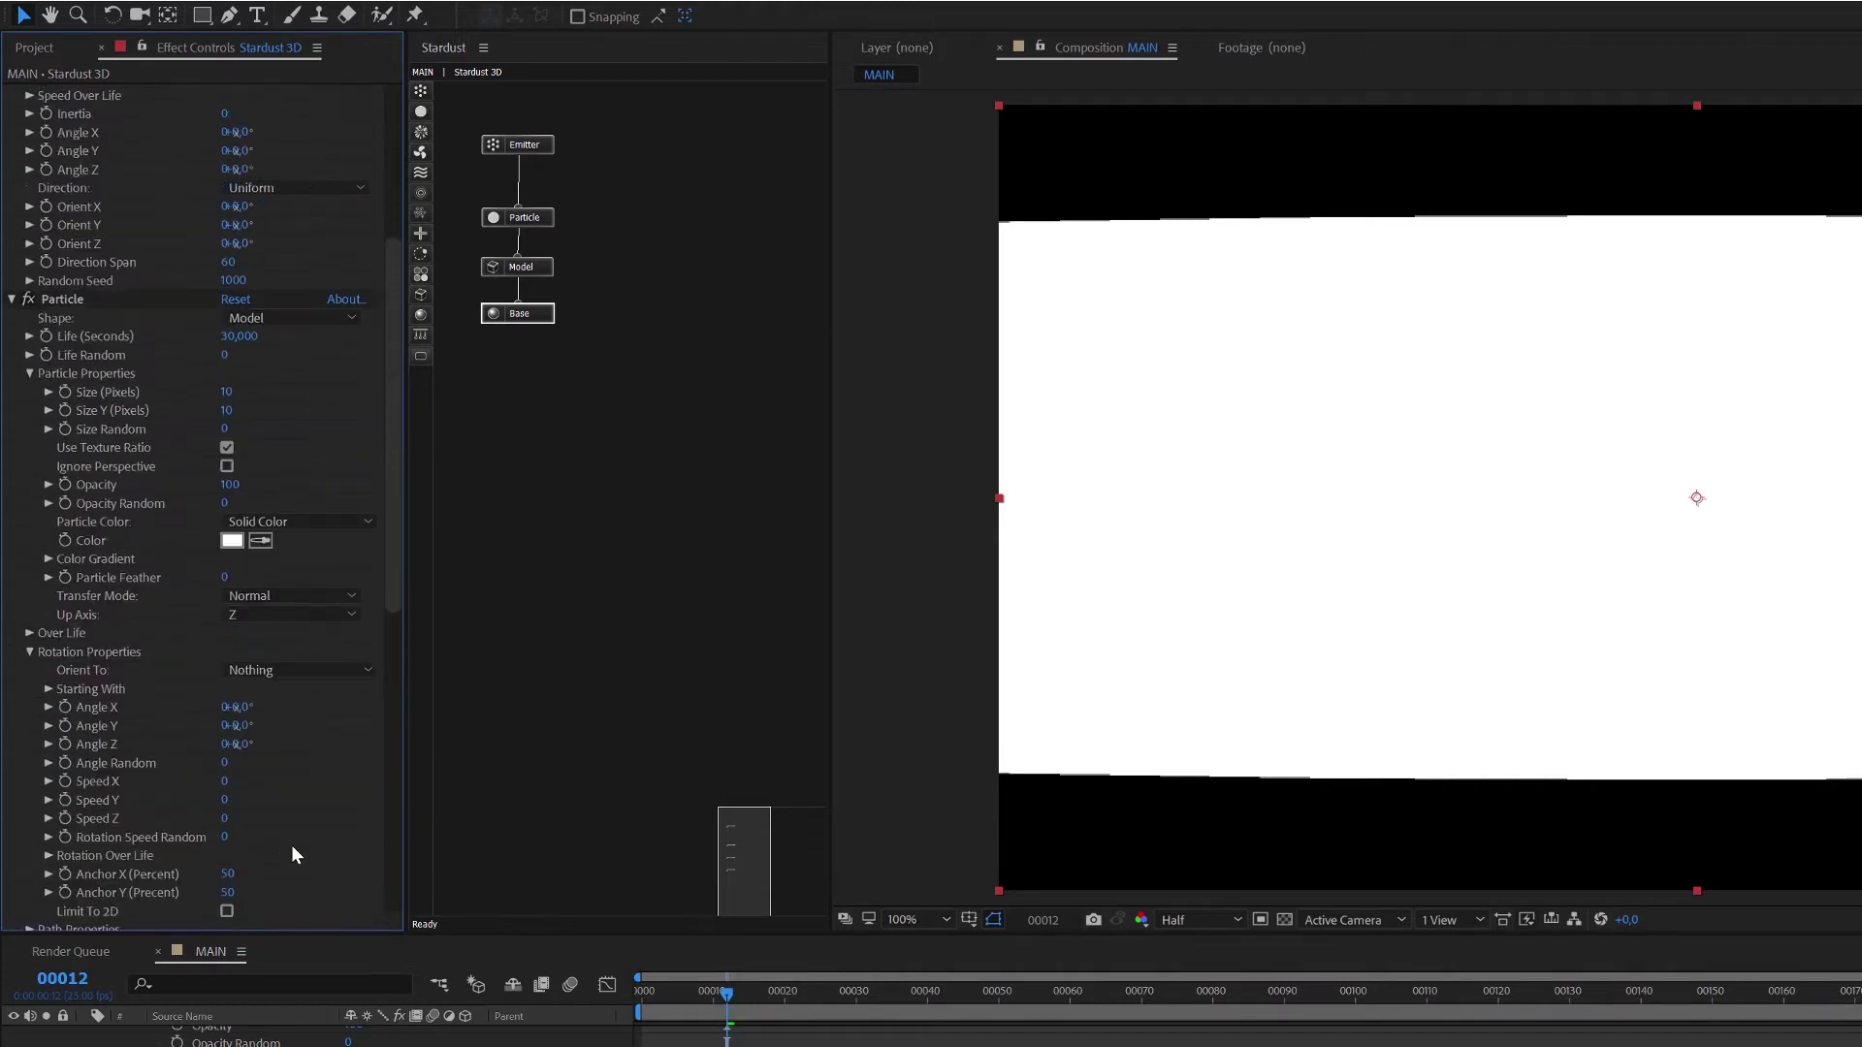
scroll(290, 846, up, 1)
click(229, 441)
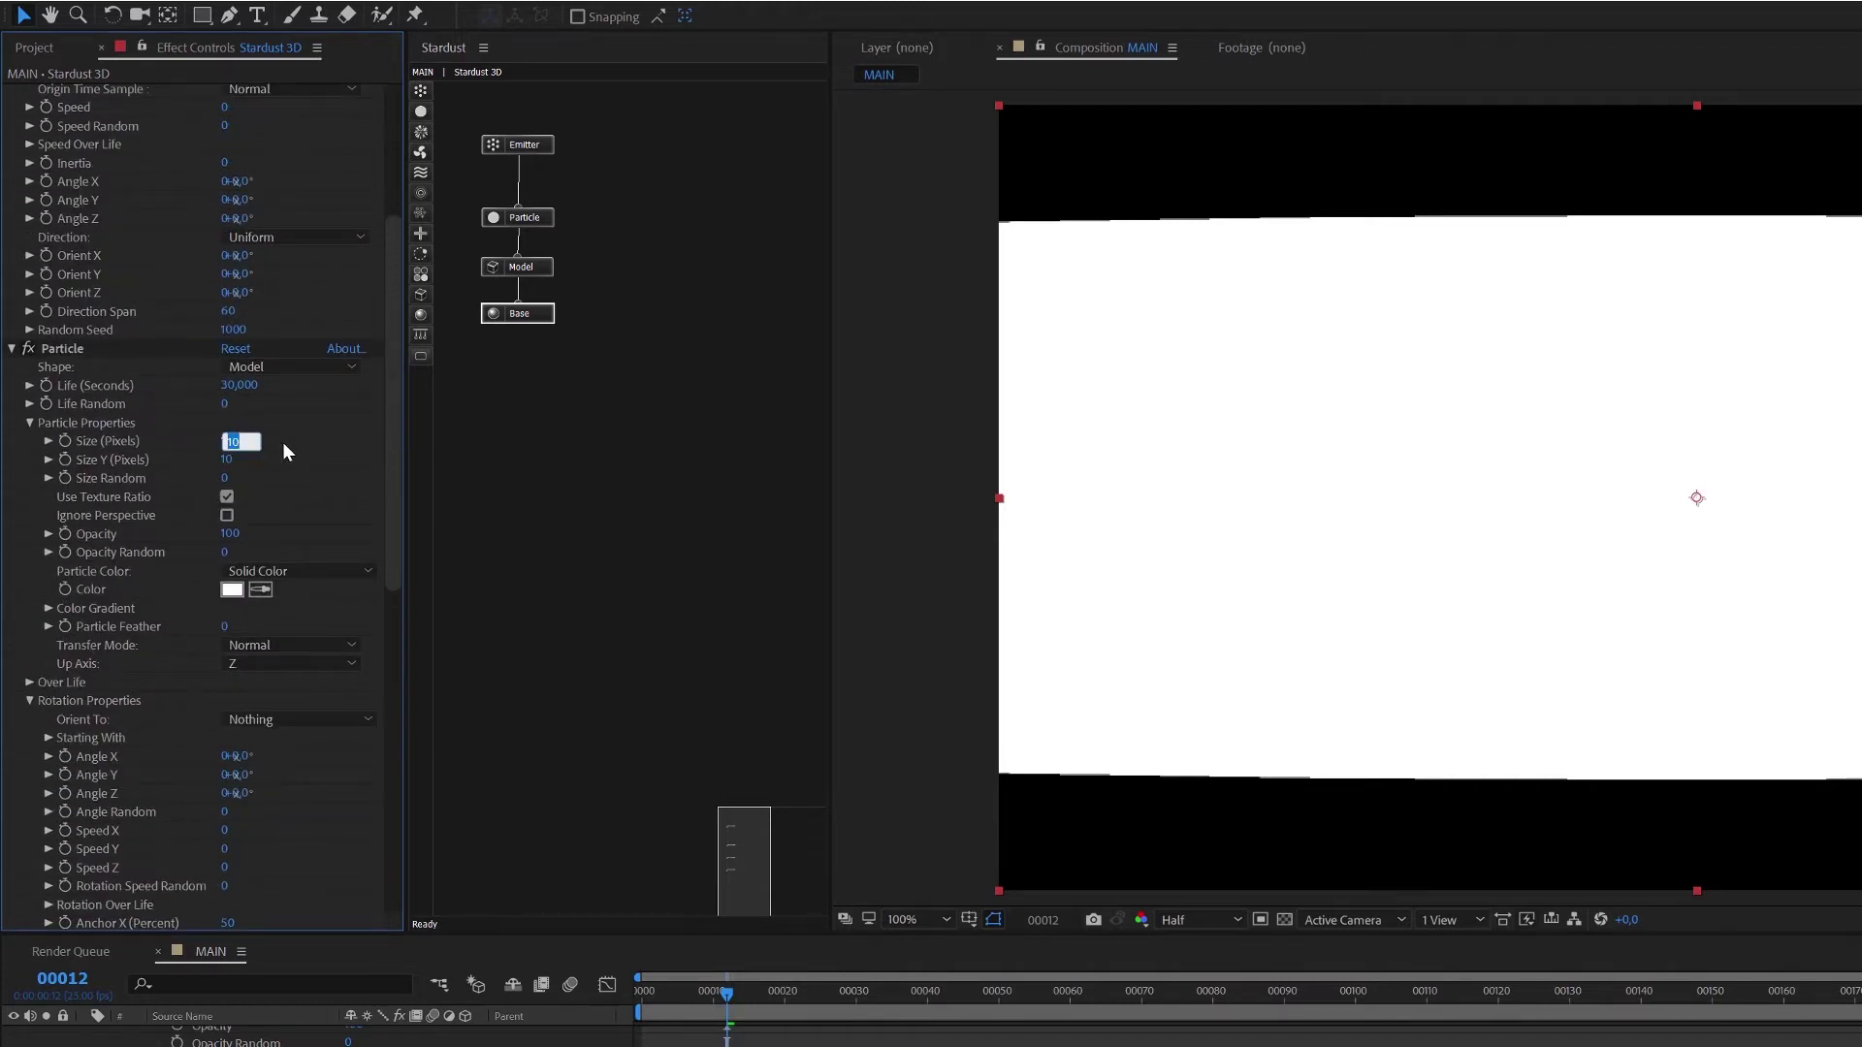
text(1)
key(Return)
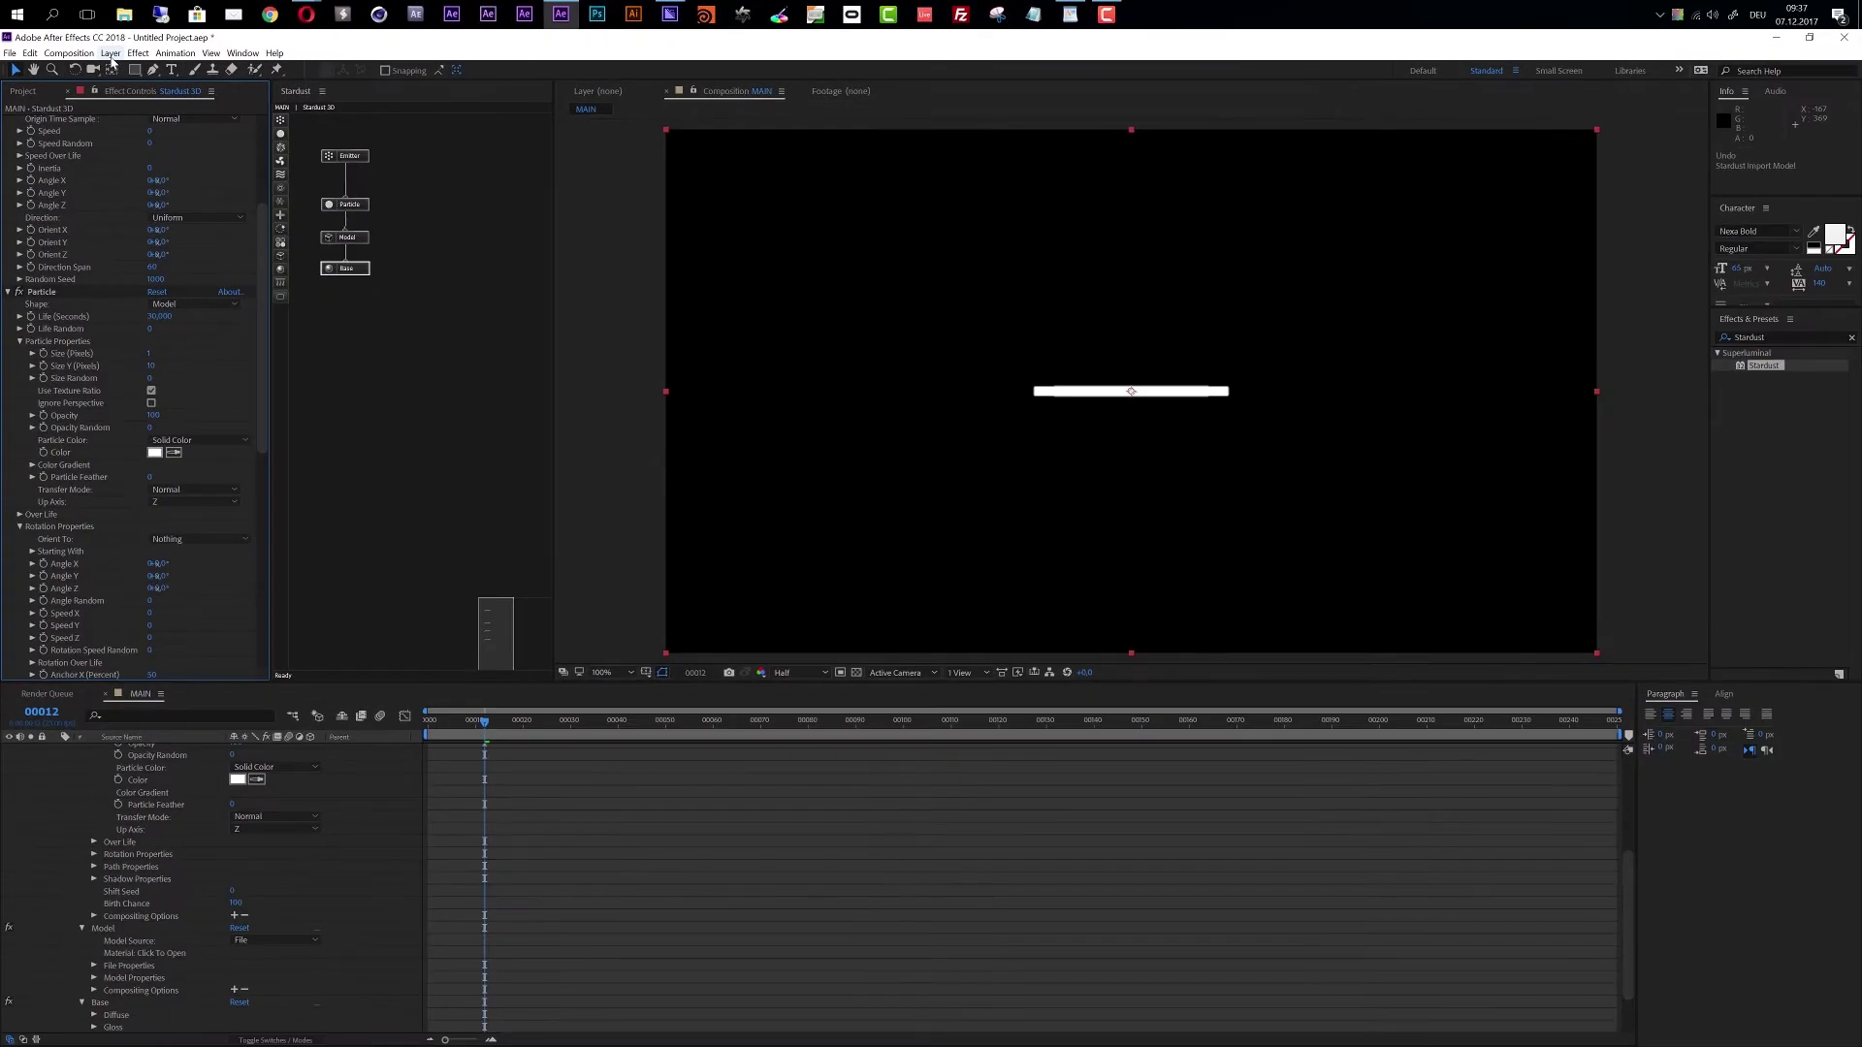
Add a white parallel light with shadow casting enabled to the composition.
click(150, 7)
mouse_move(159, 40)
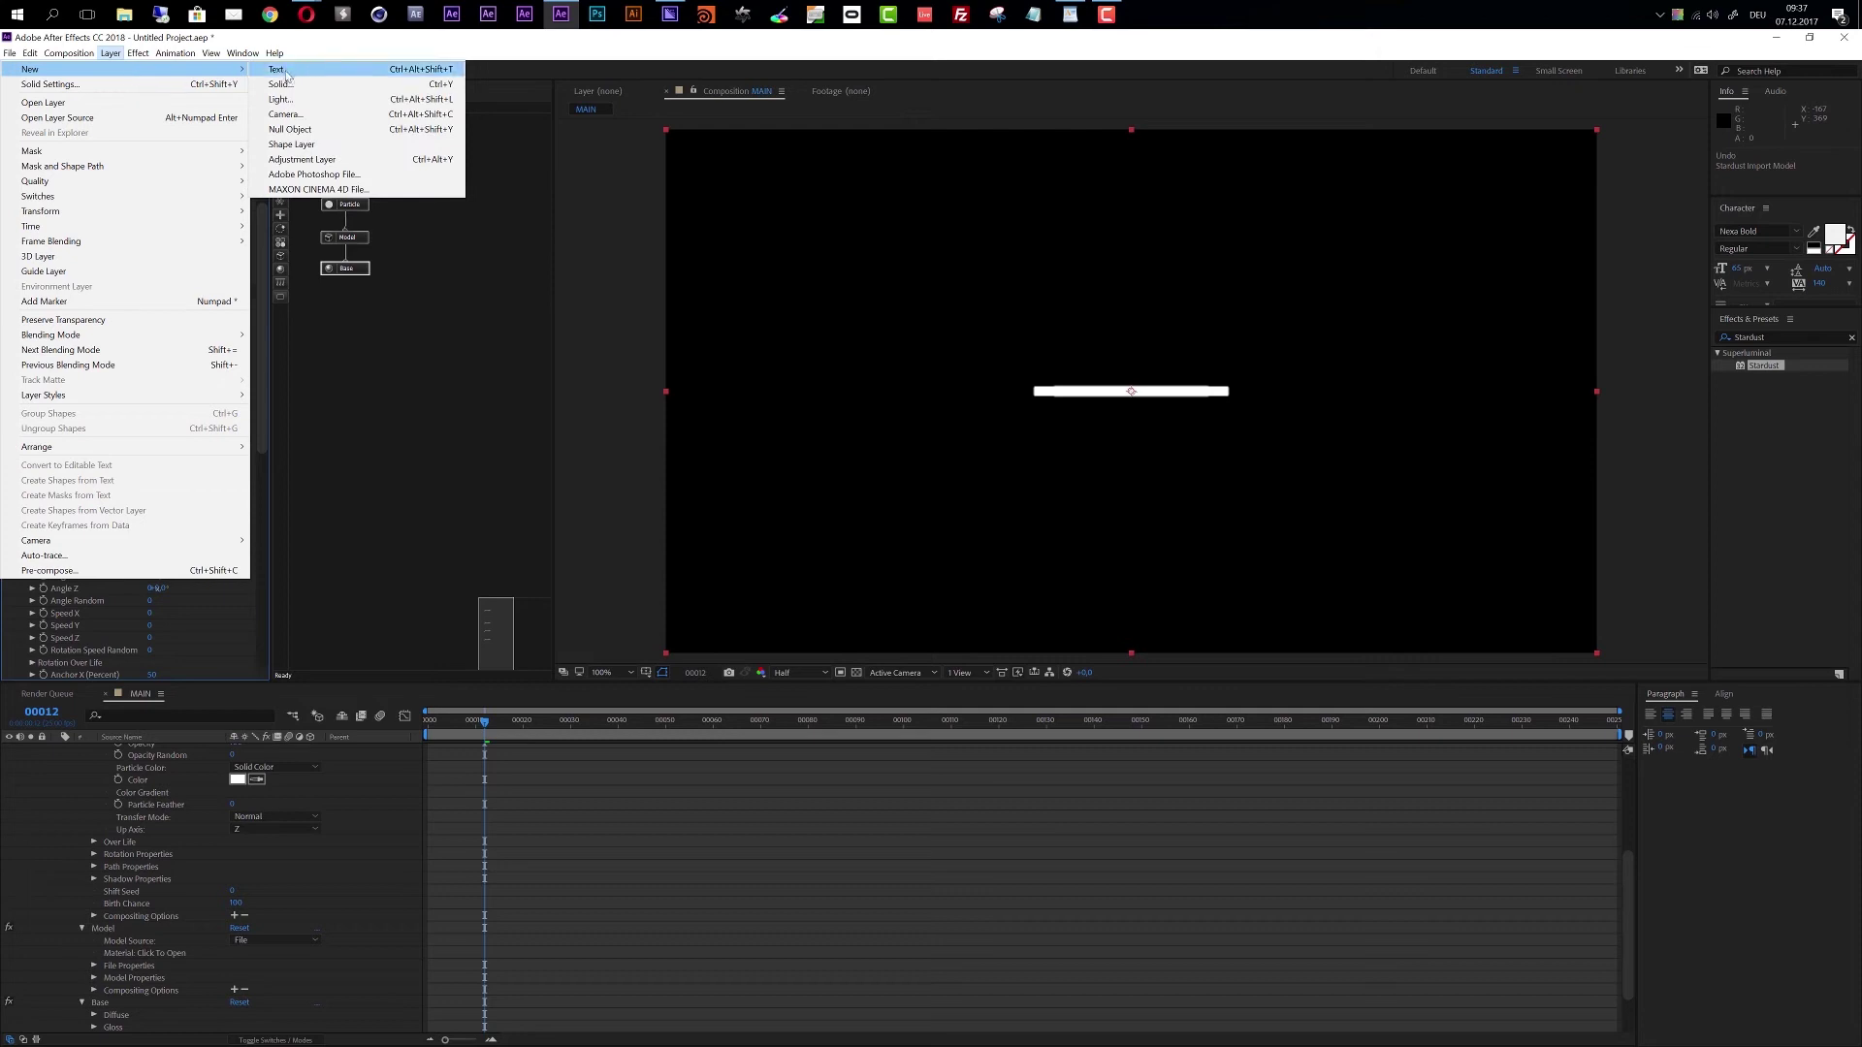
click(297, 101)
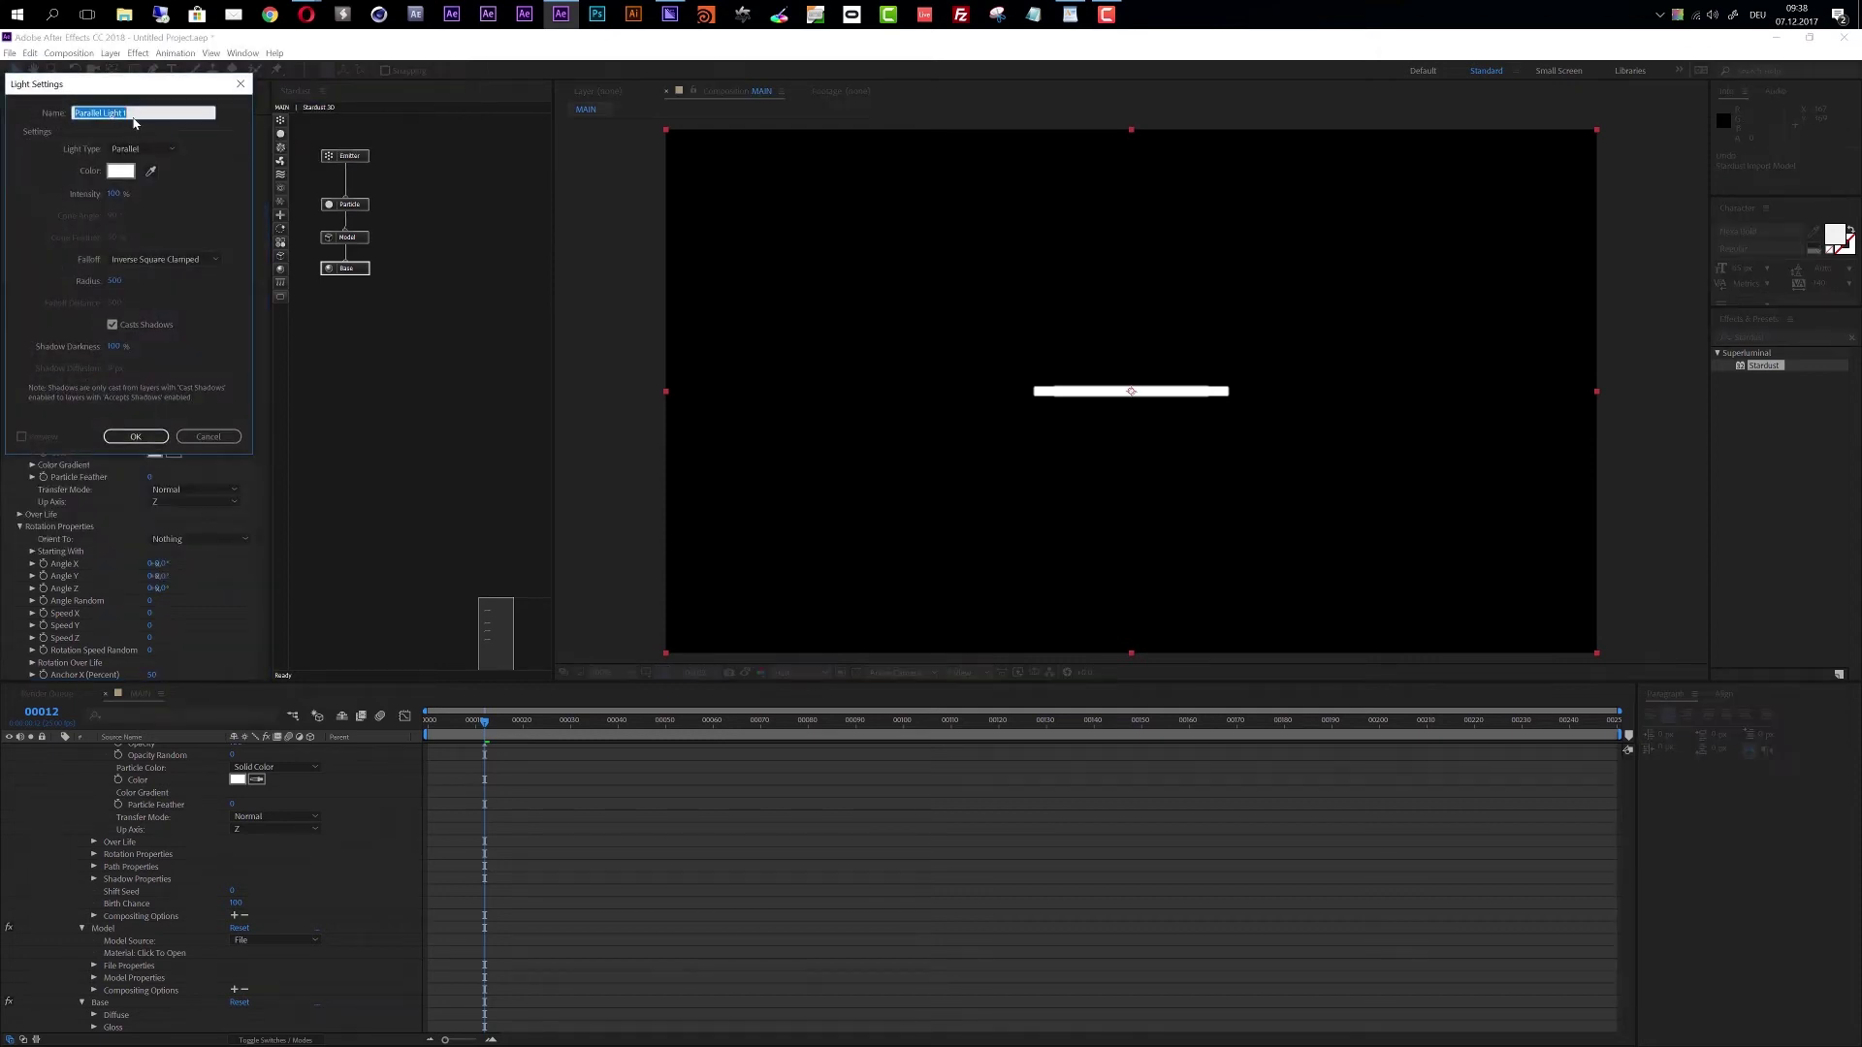
click(153, 436)
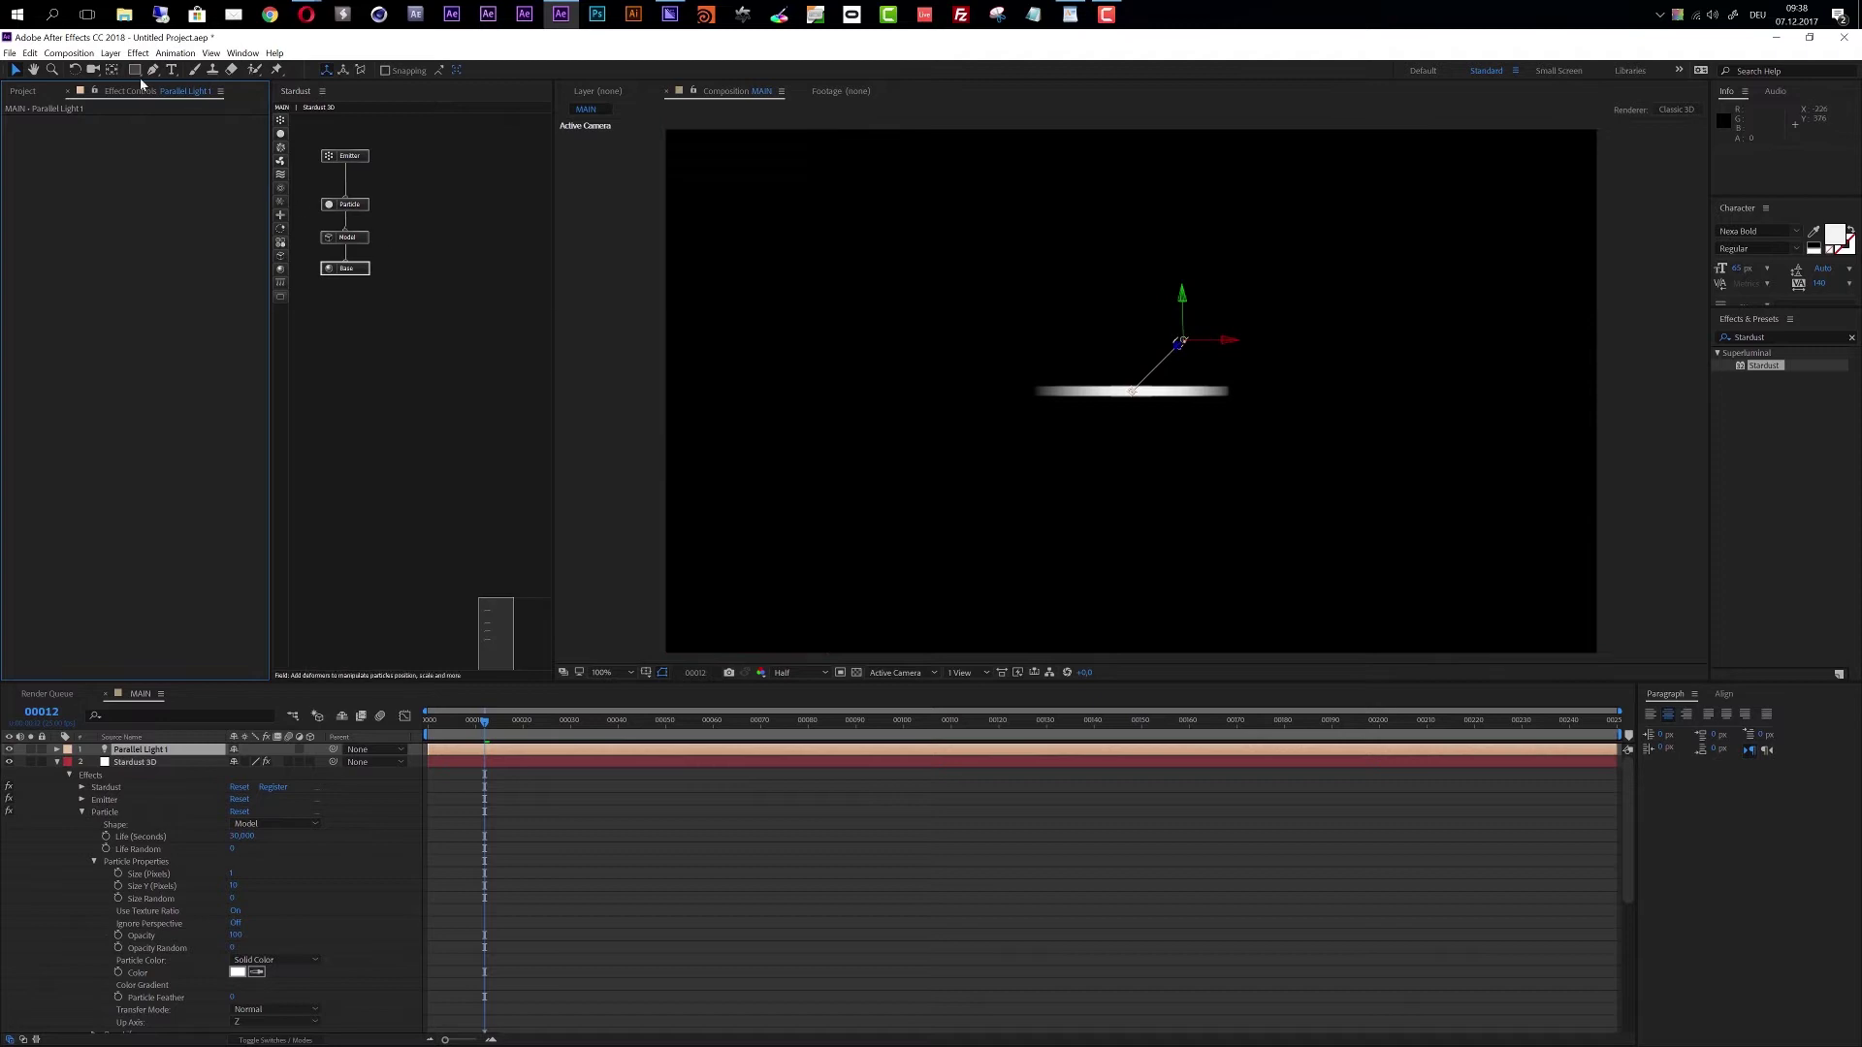
Add a one-node camera with a 24 mm focal length to the composition.
click(109, 54)
mouse_move(116, 69)
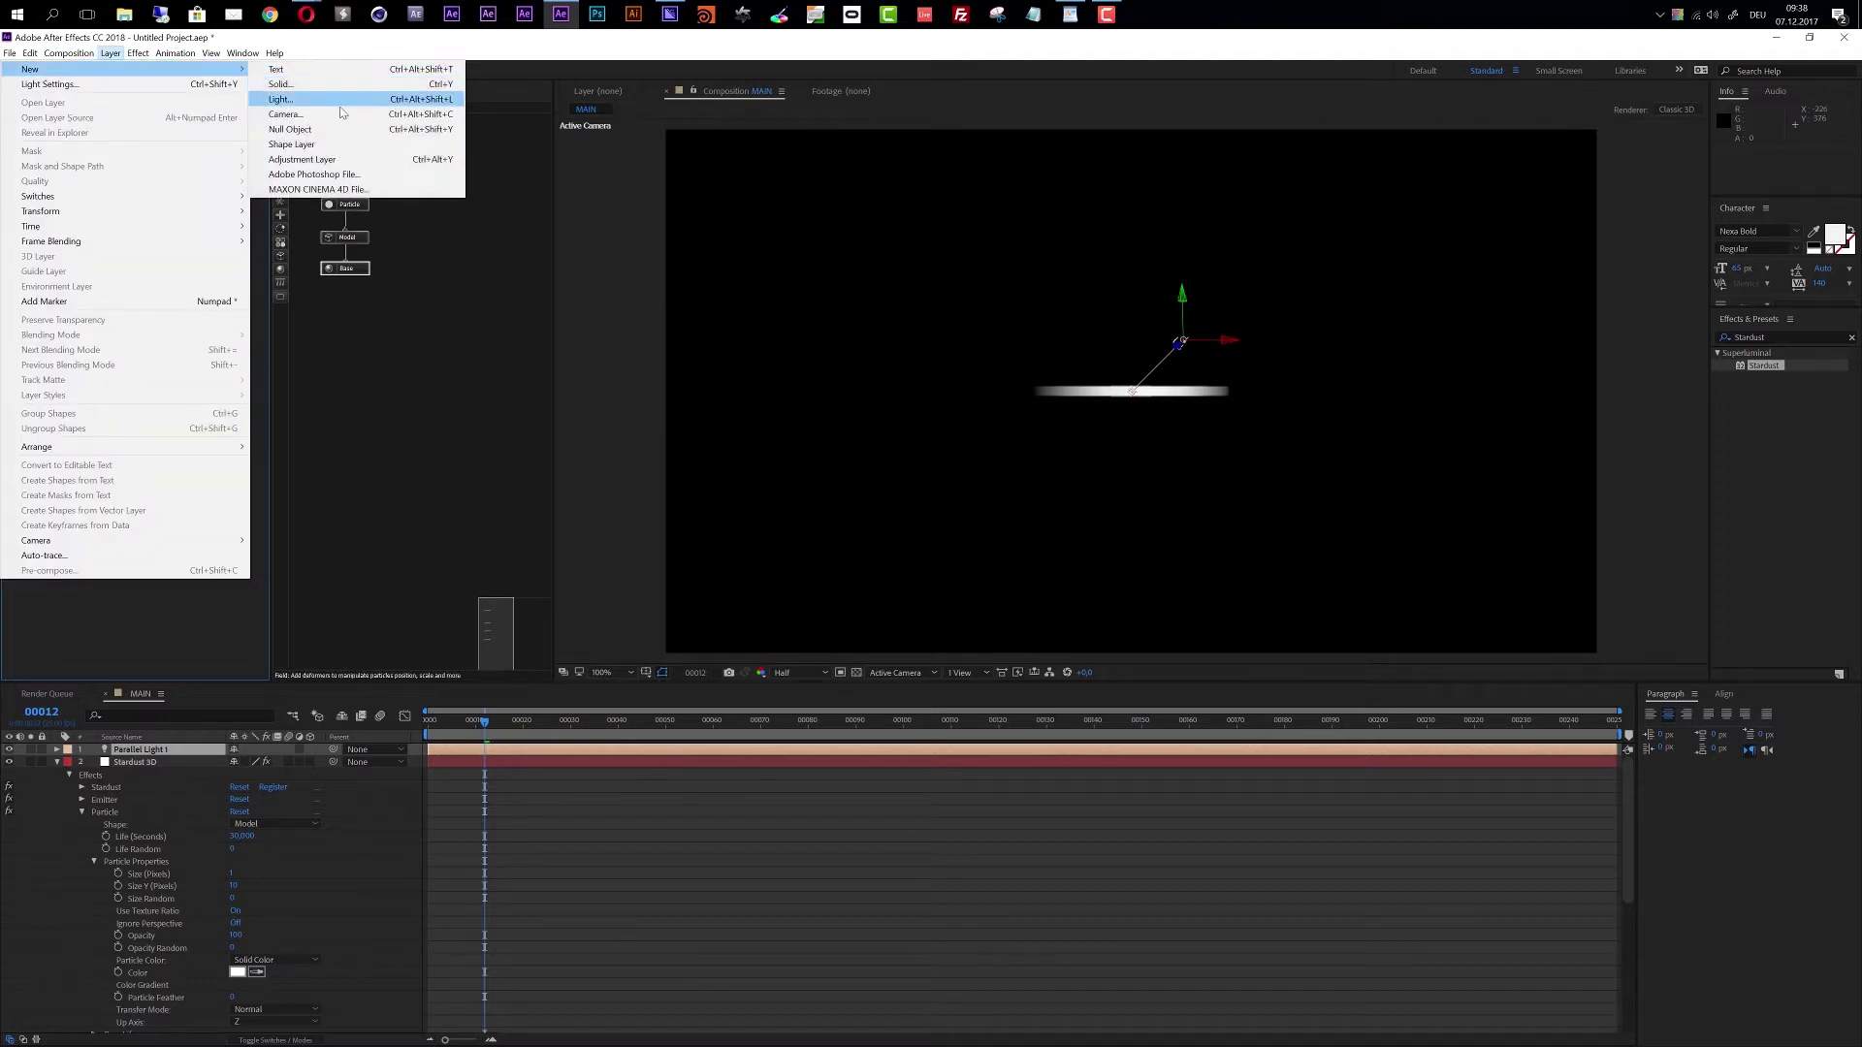
click(337, 114)
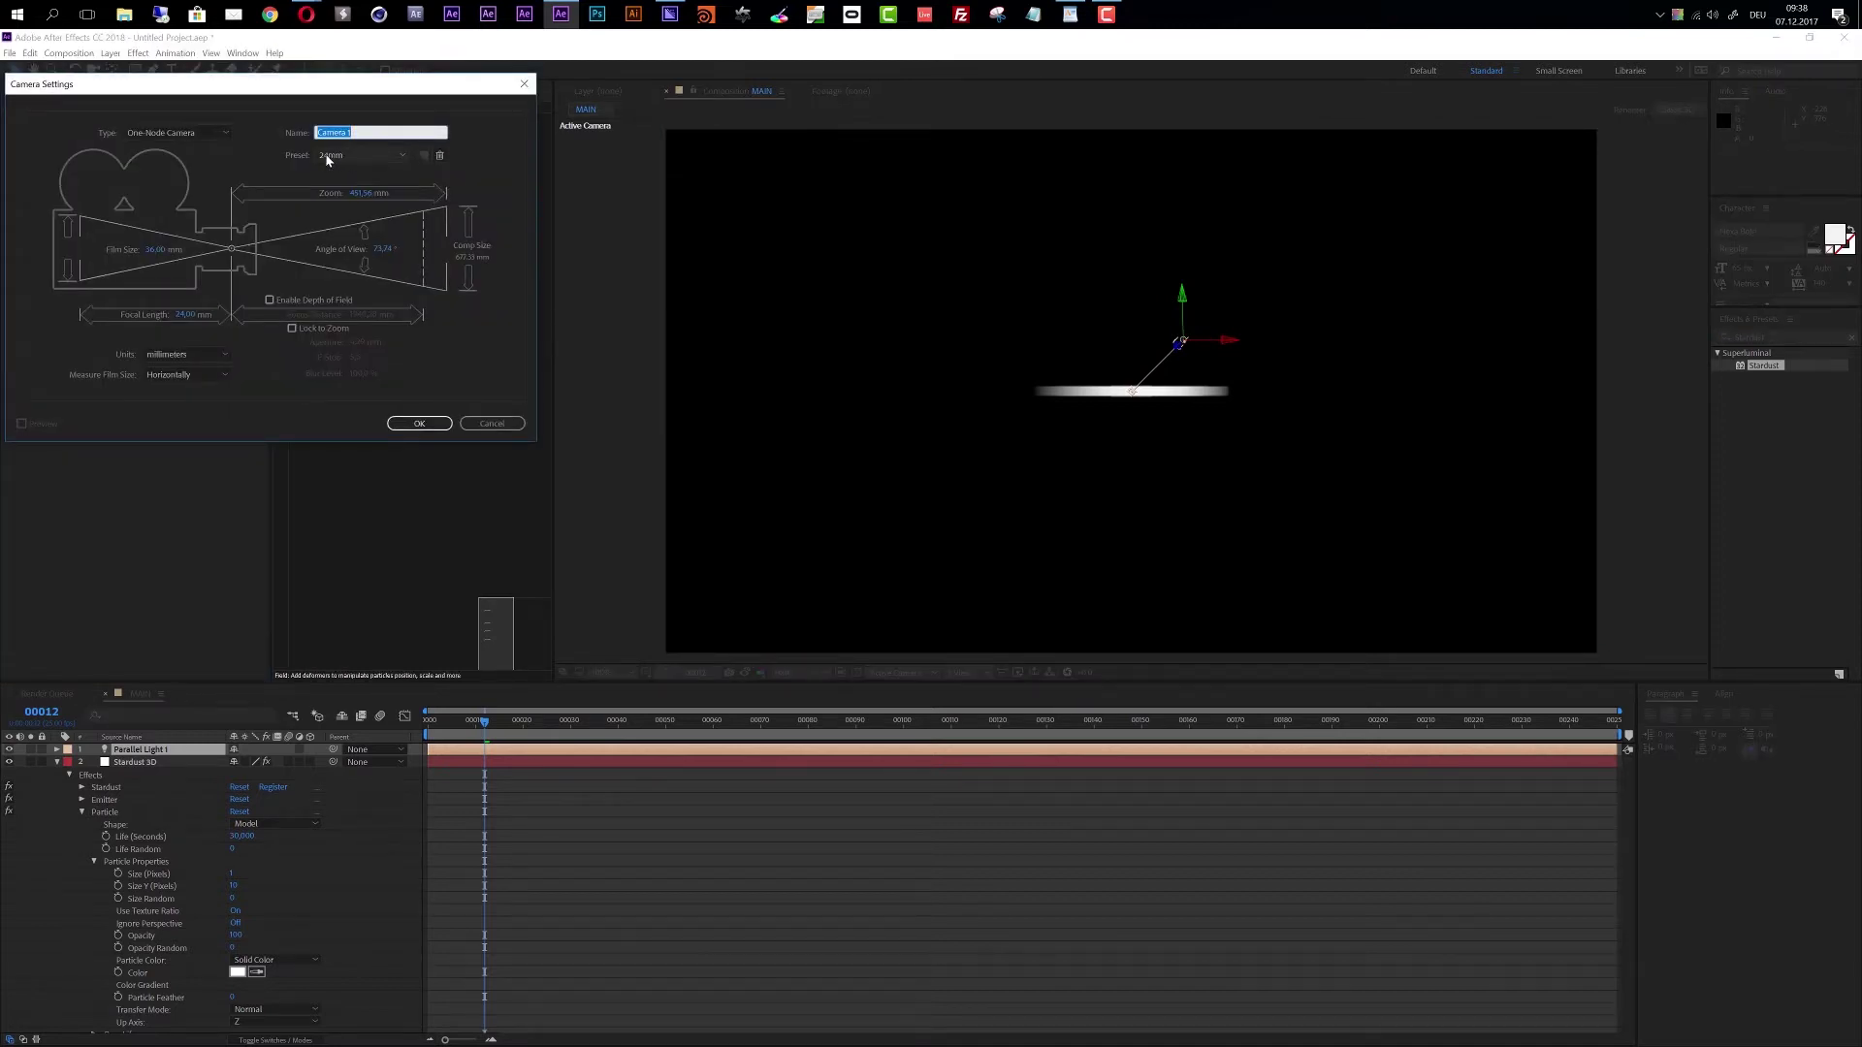
click(419, 424)
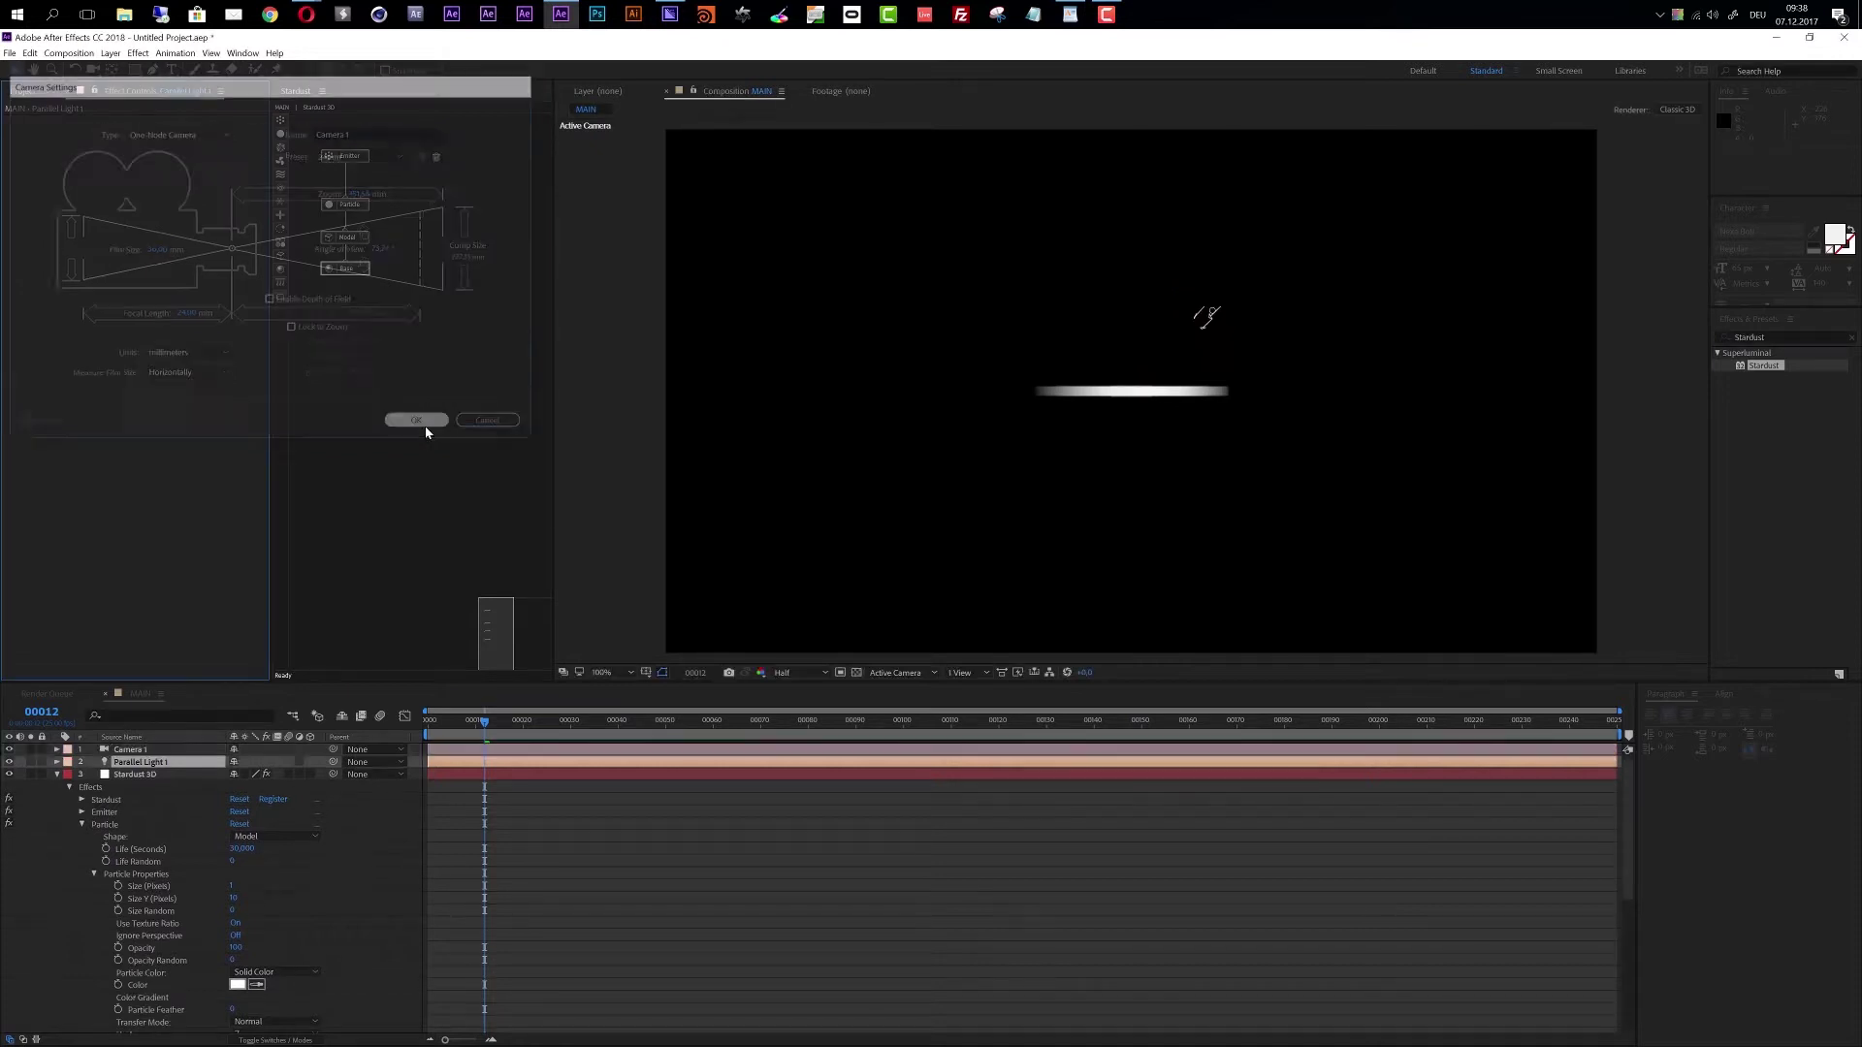
Create a null object, make it a 3D layer and parent Camera 1 to it.
click(110, 52)
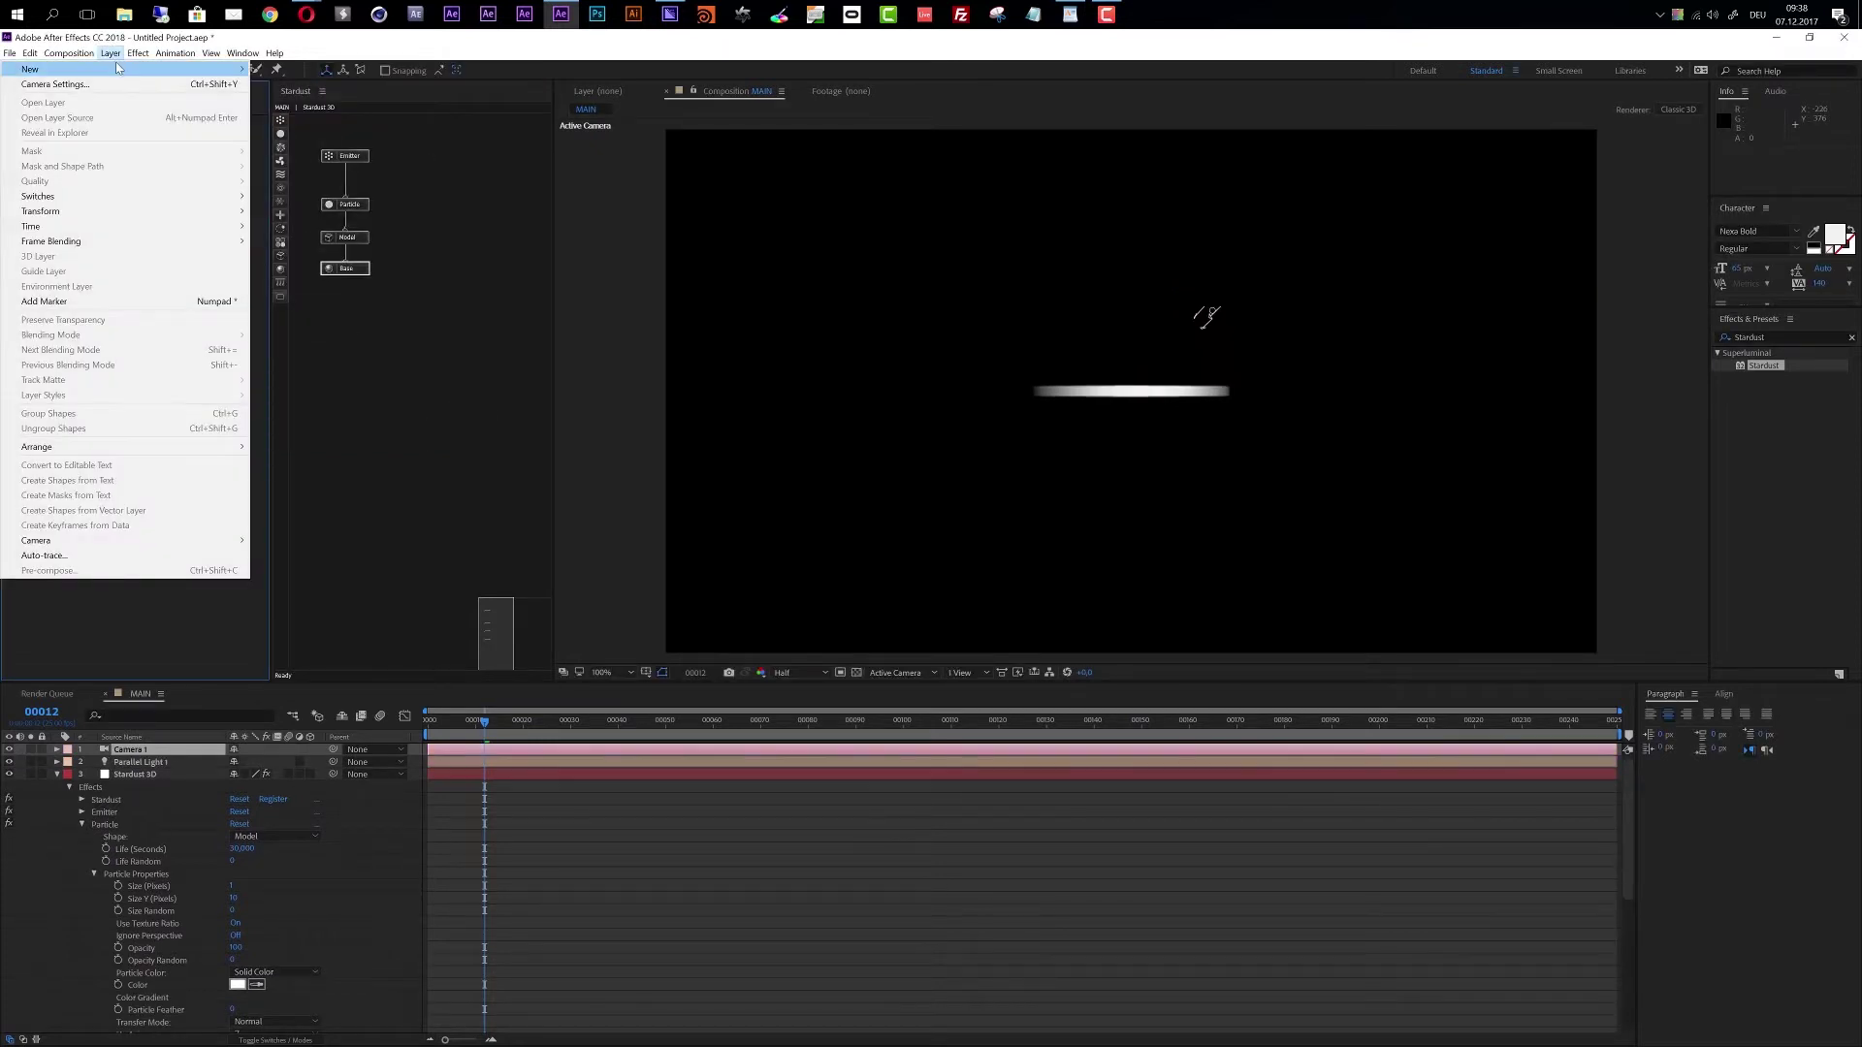
mouse_move(119, 69)
click(290, 129)
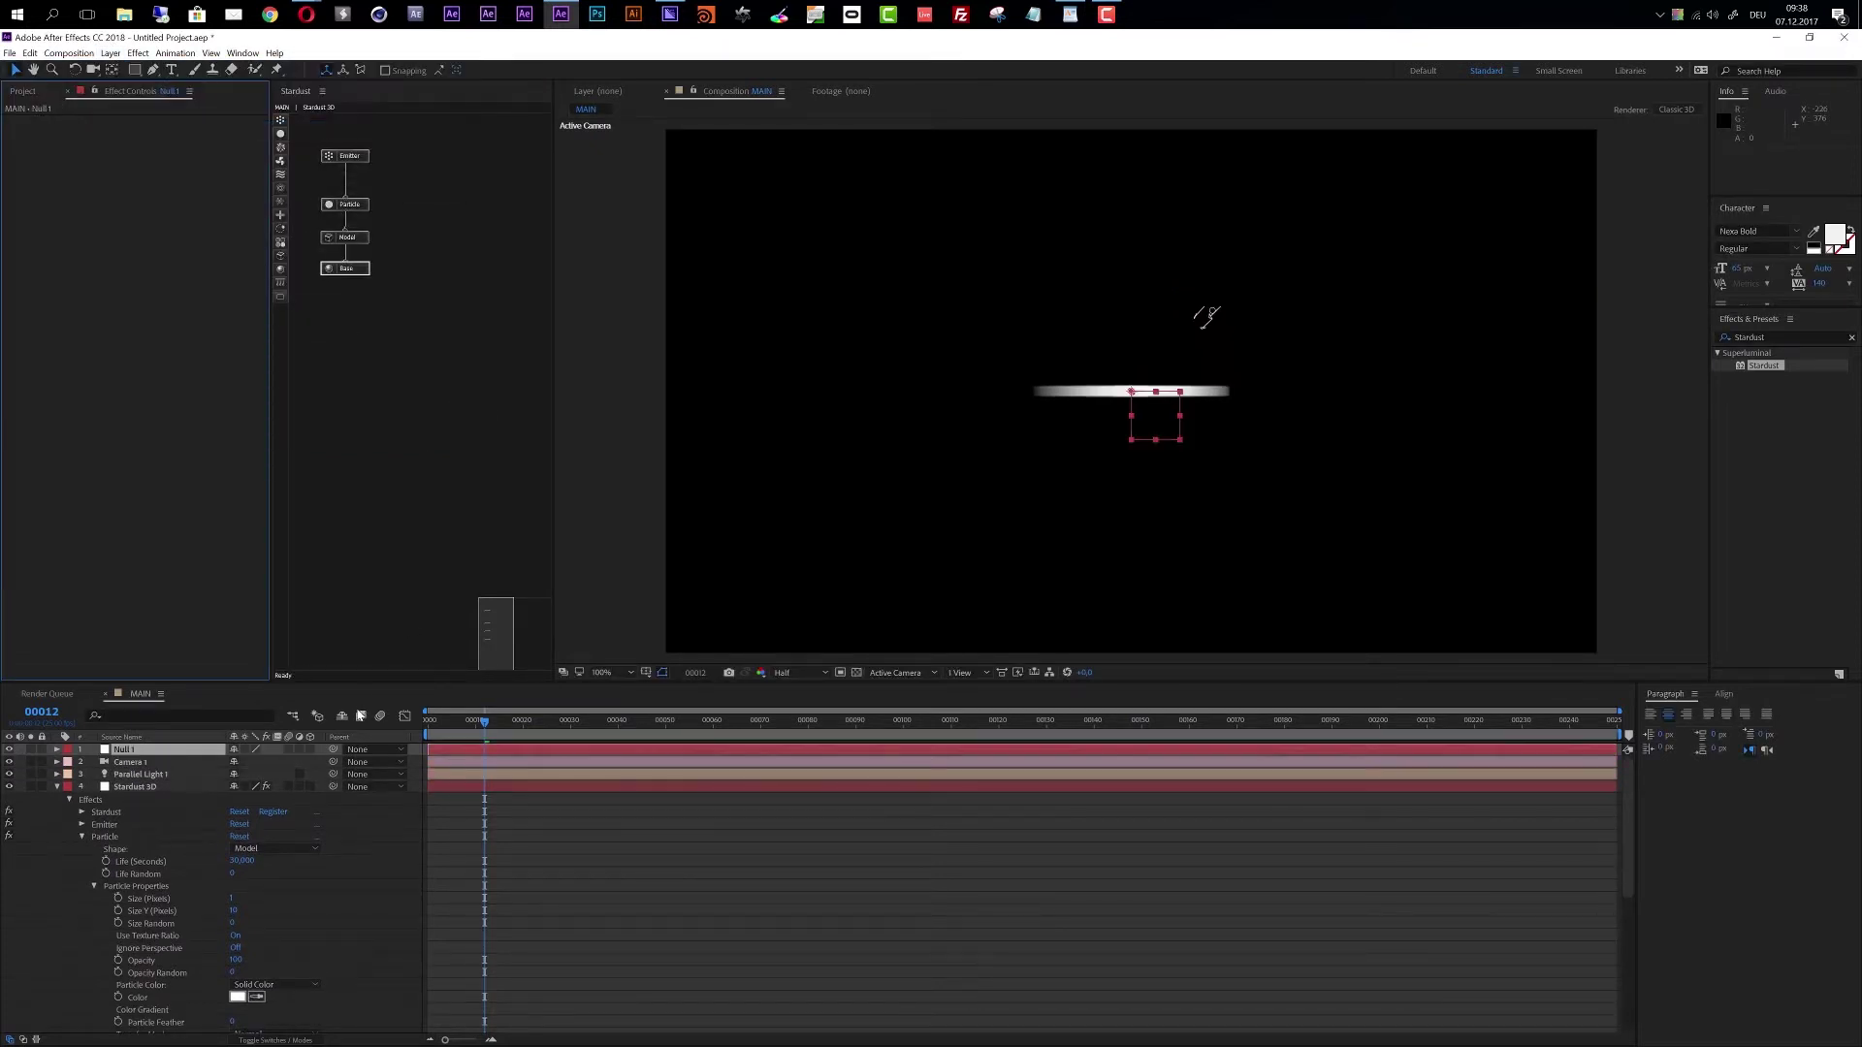
click(310, 751)
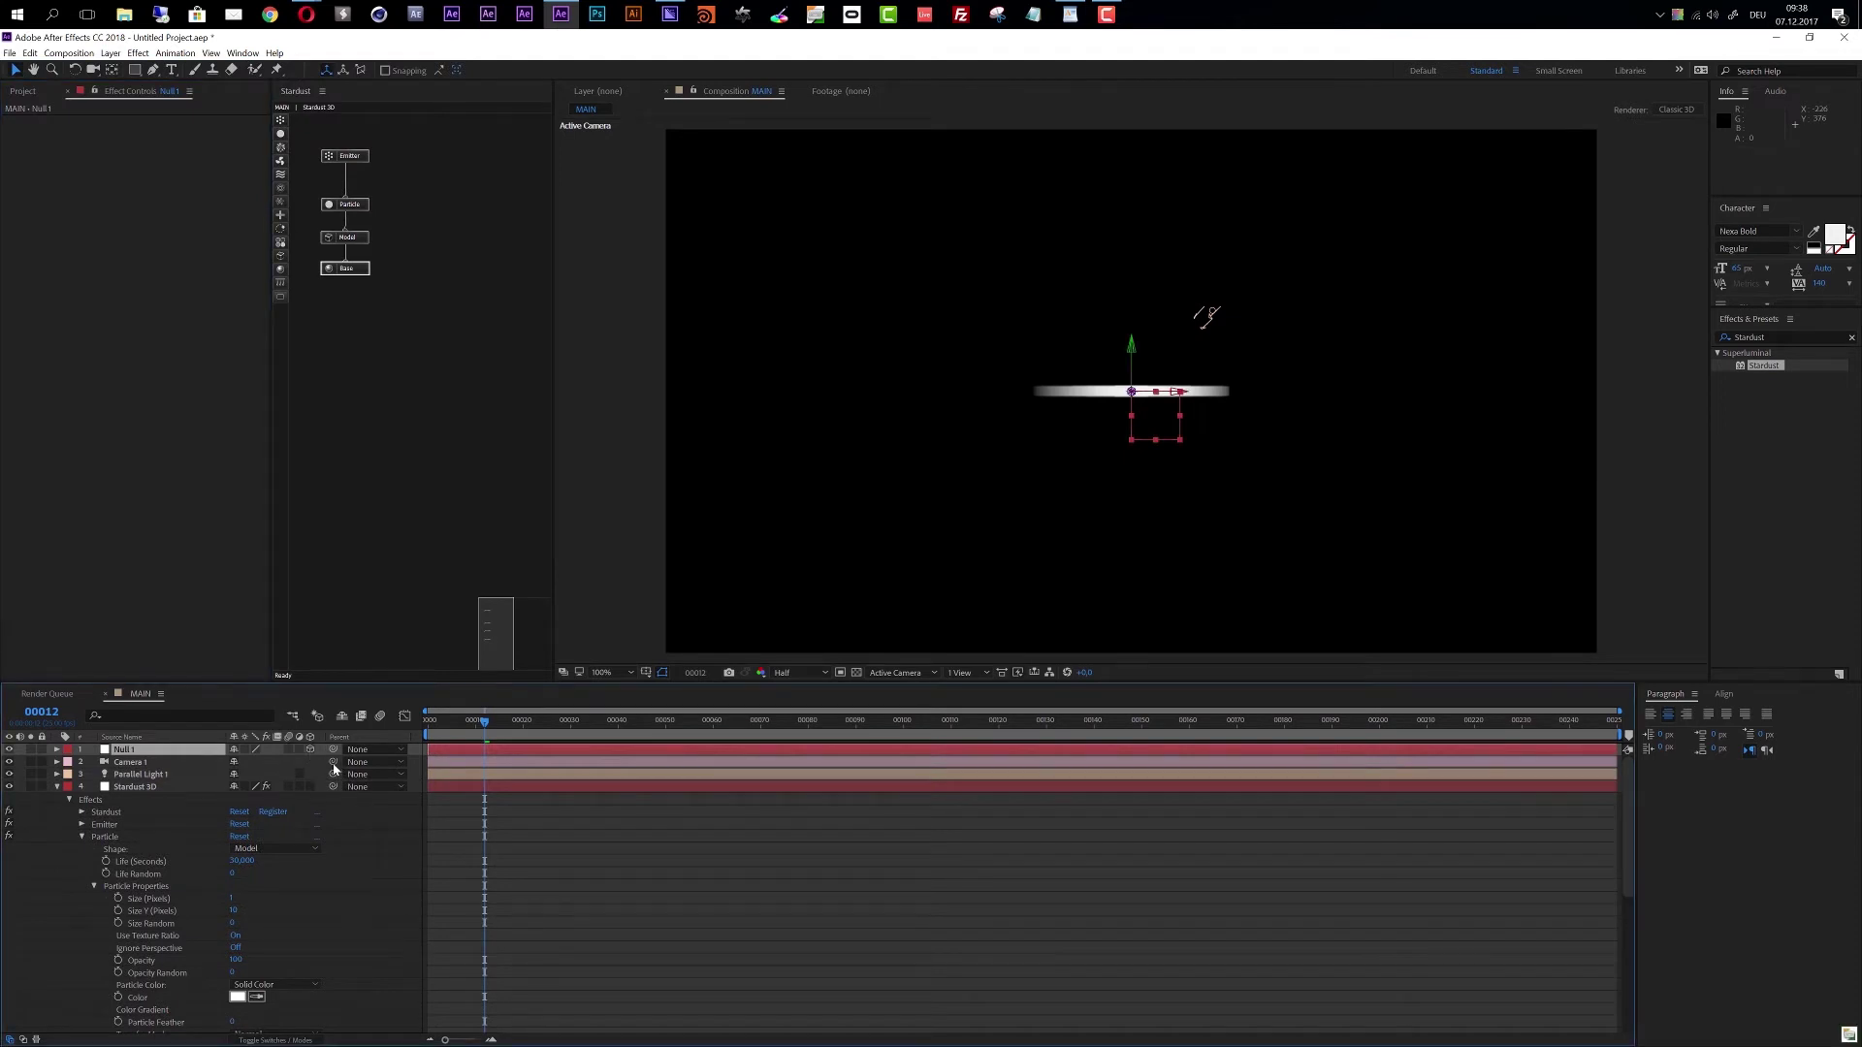
drag(334, 769, 158, 752)
Rename the null layer as Cam Control.
click(162, 767)
click(157, 752)
key(Return)
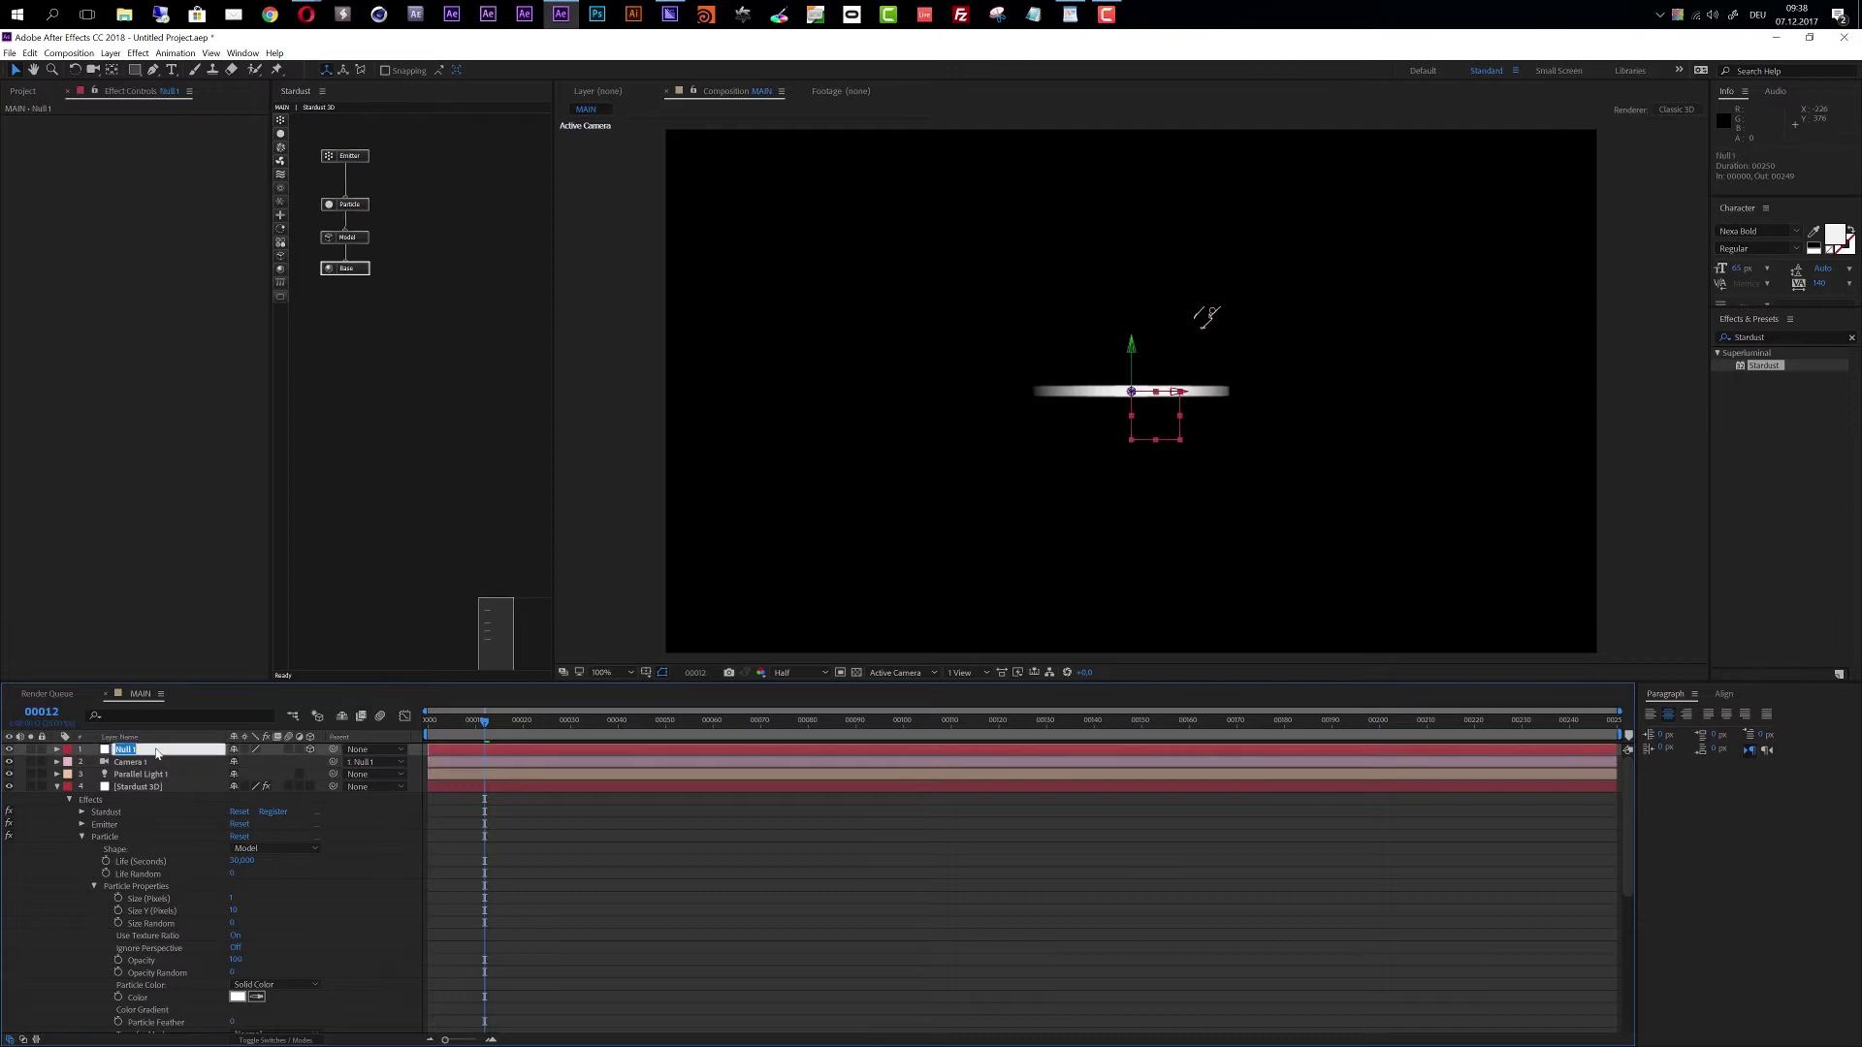
text(CAm)
text(Control)
key(Return)
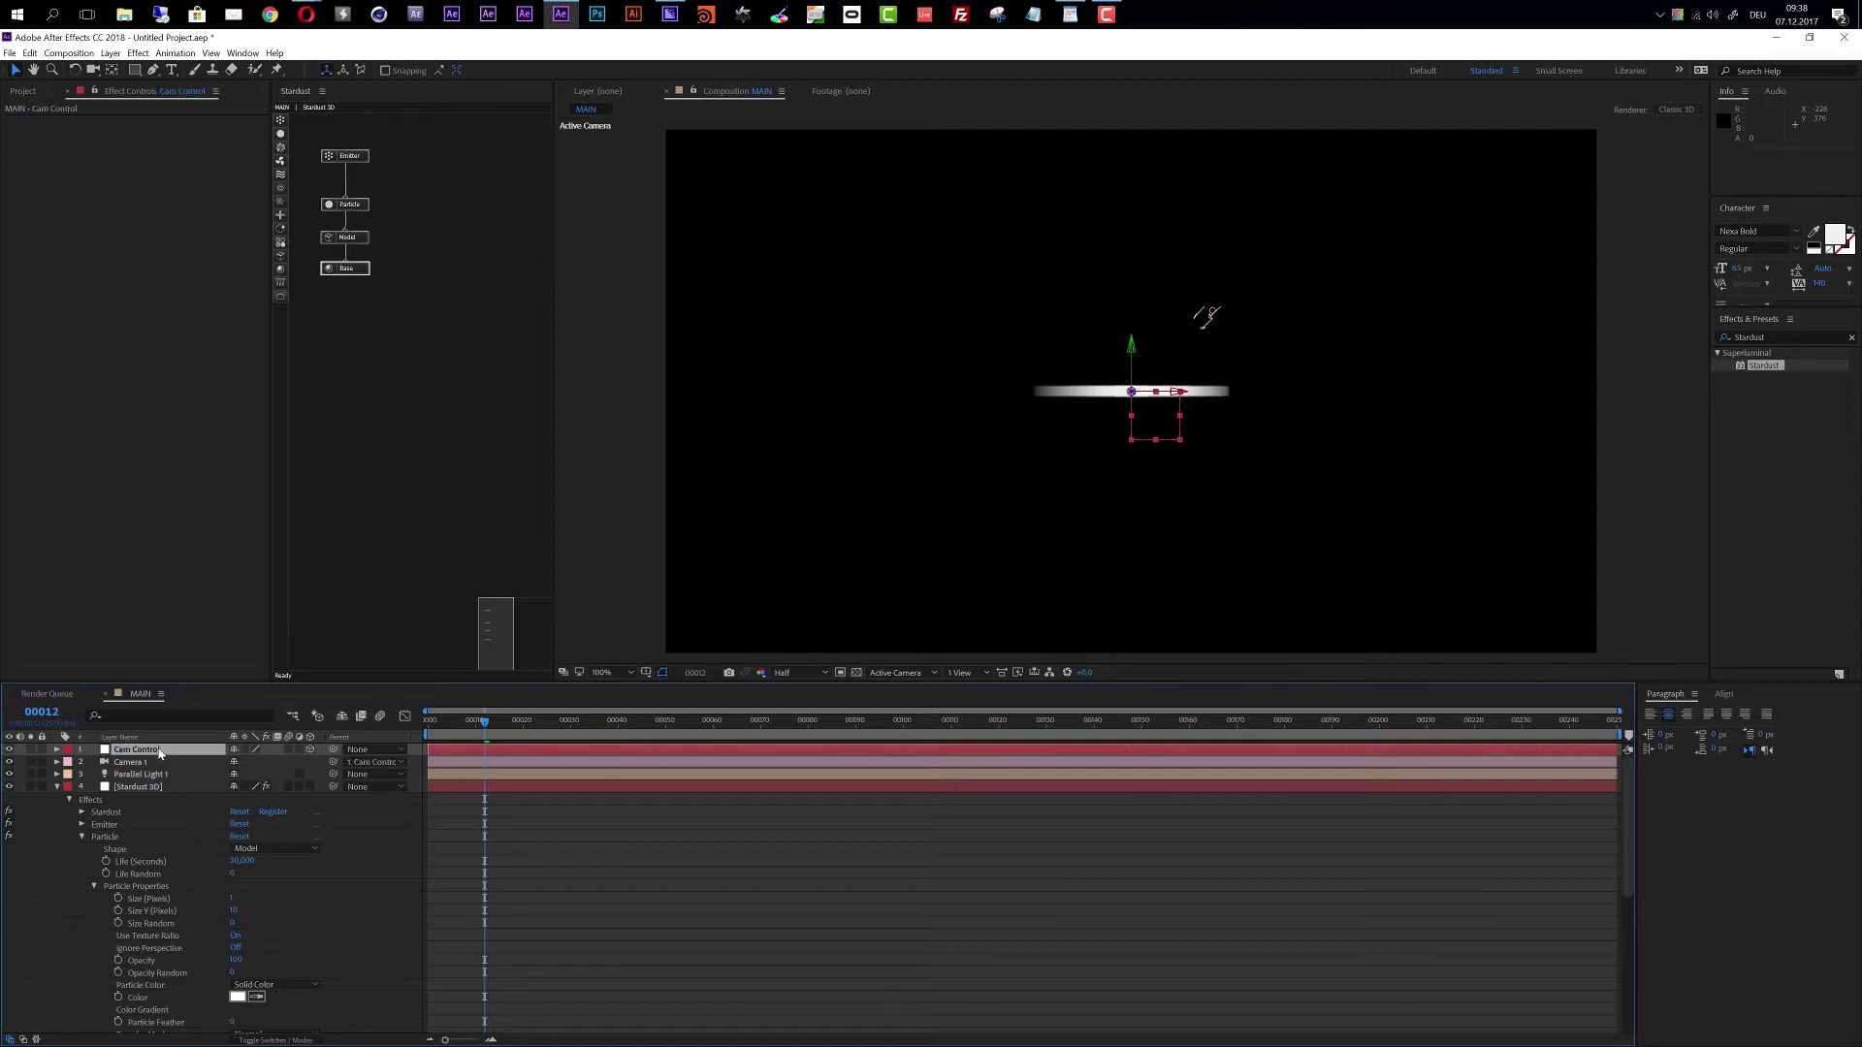
Set the Cam Control null's X Rotation to about 31° to look down on the base model.
click(184, 754)
key(r)
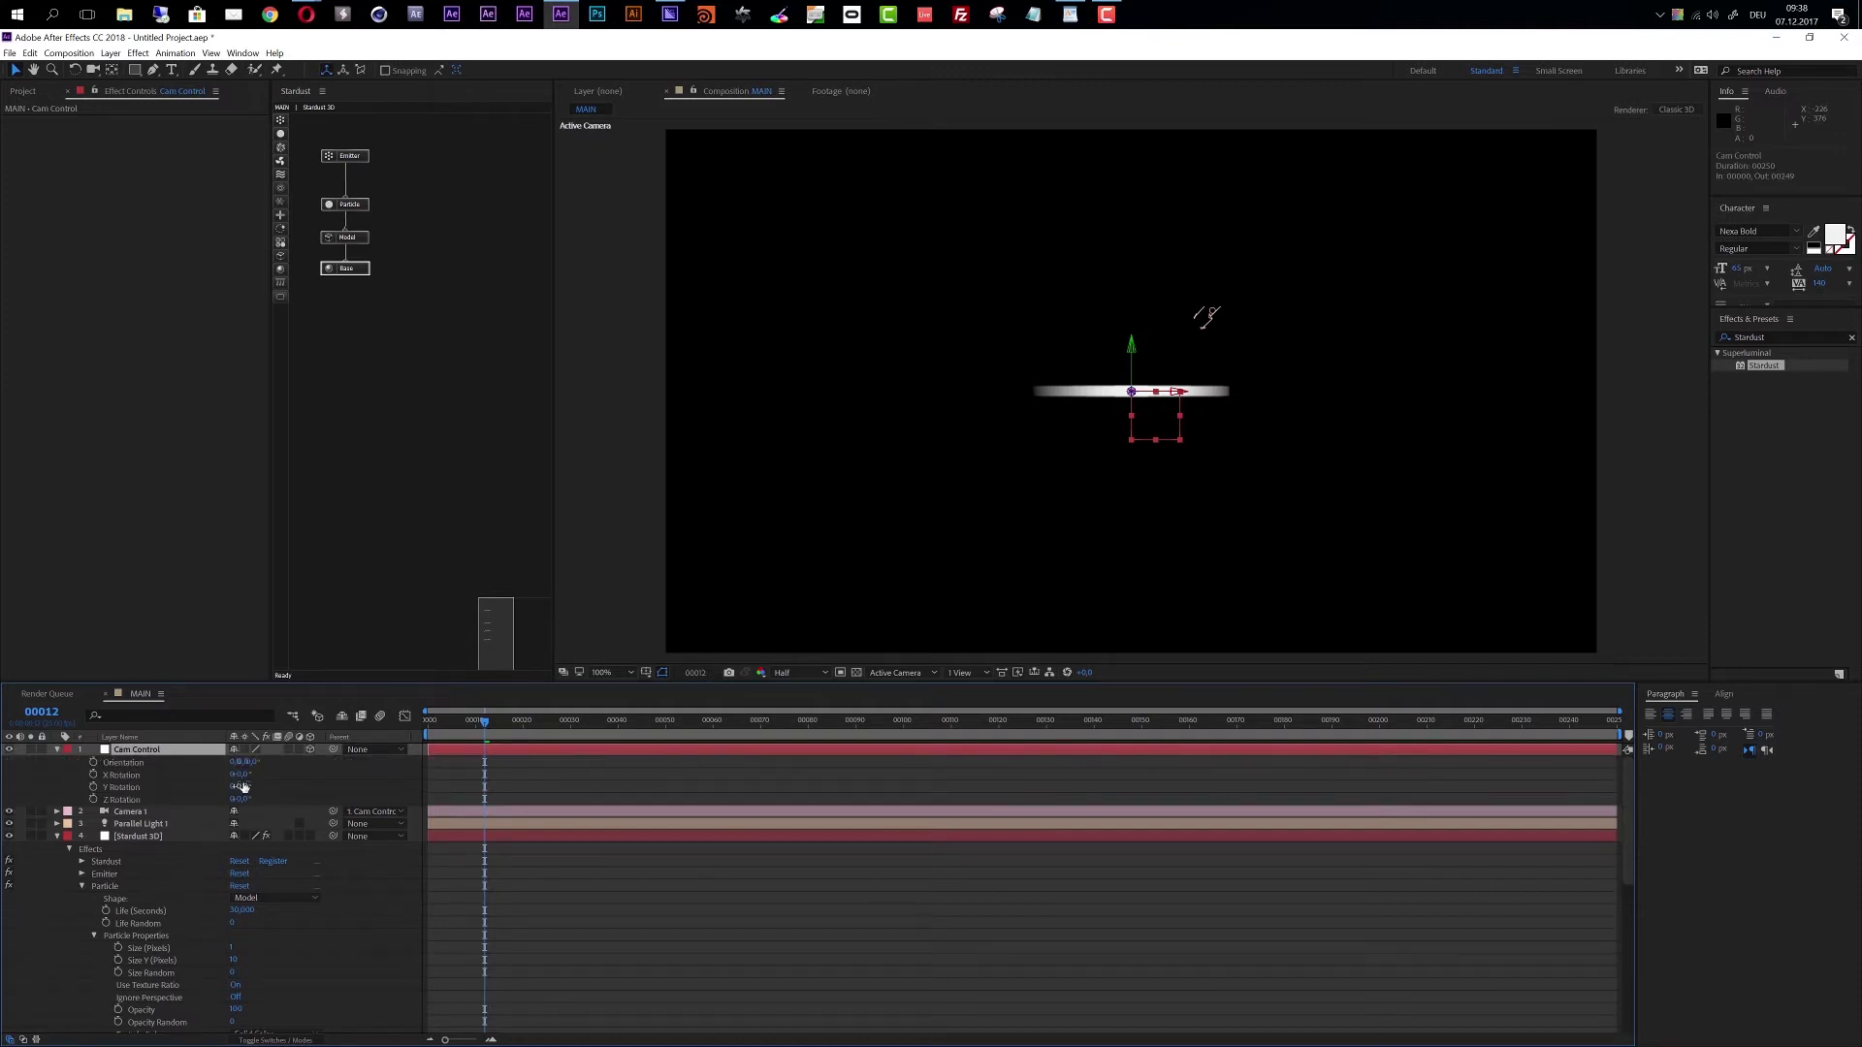
drag(1207, 316, 1199, 632)
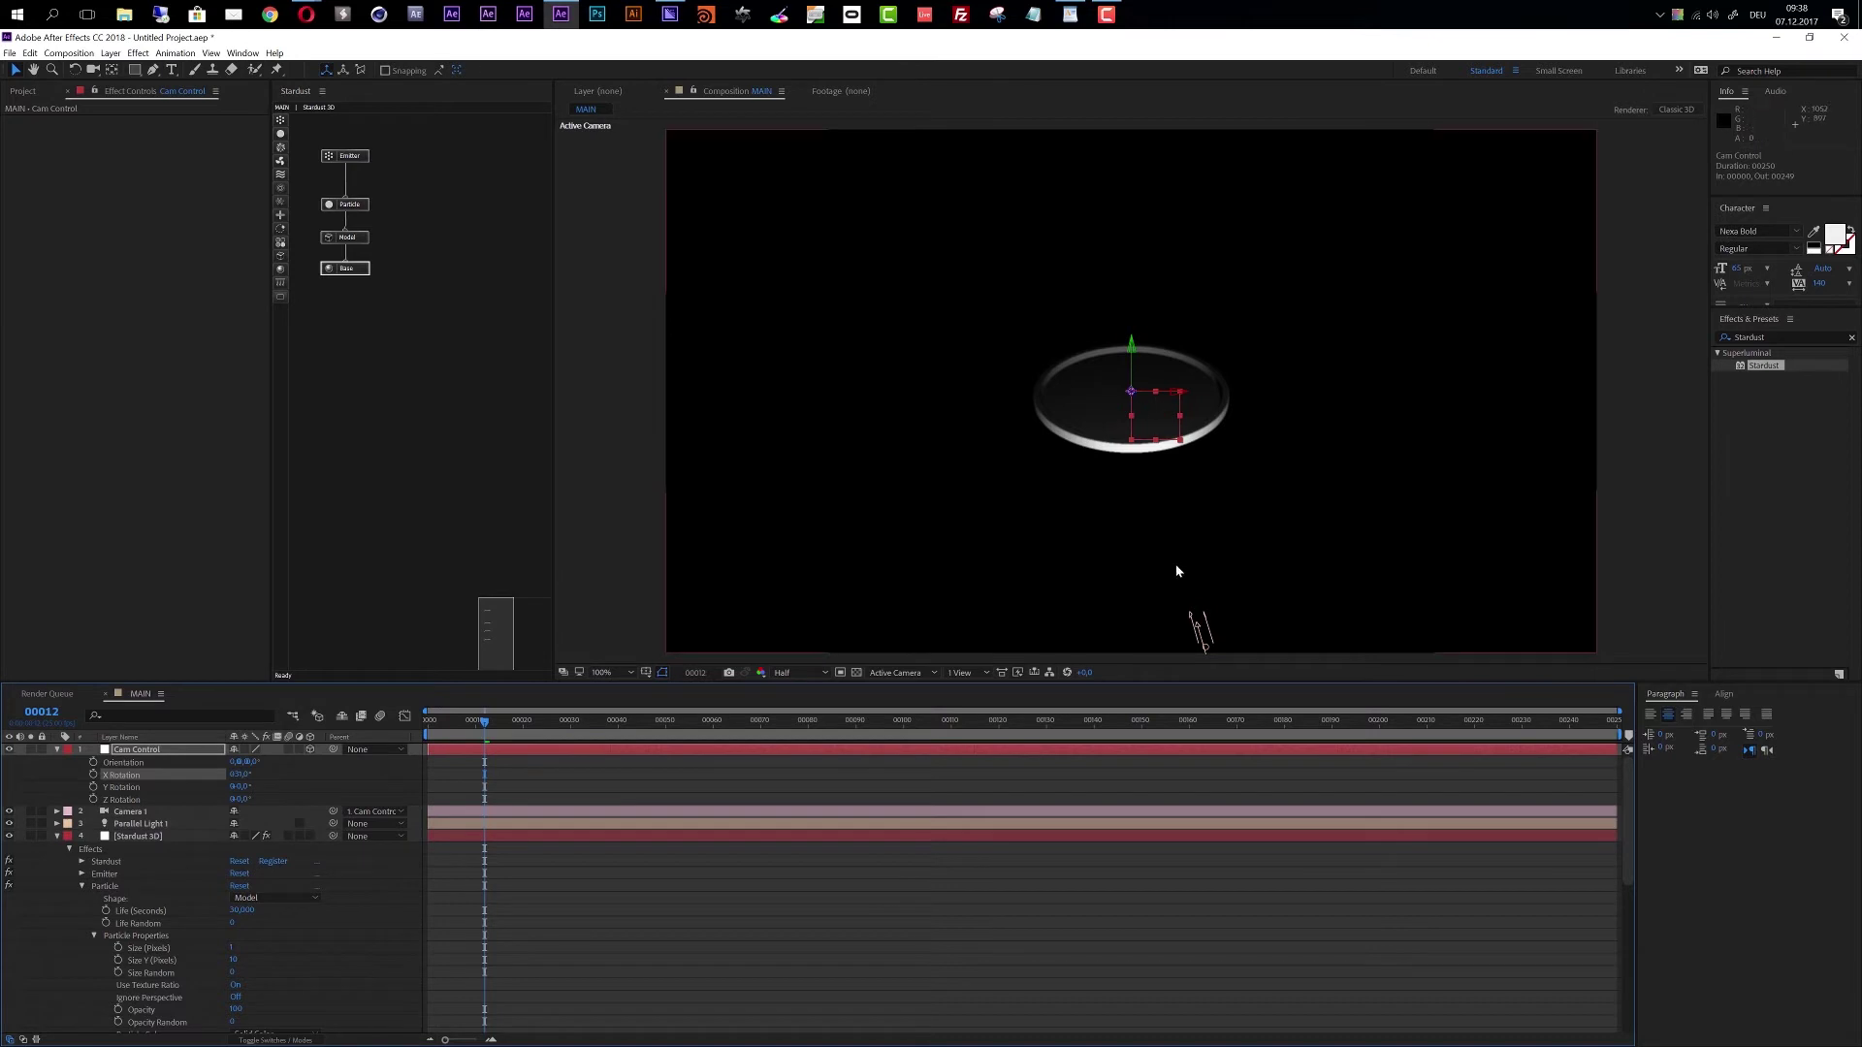
Move Camera 1 closer to the base model by setting its Z position to about -580.
click(147, 814)
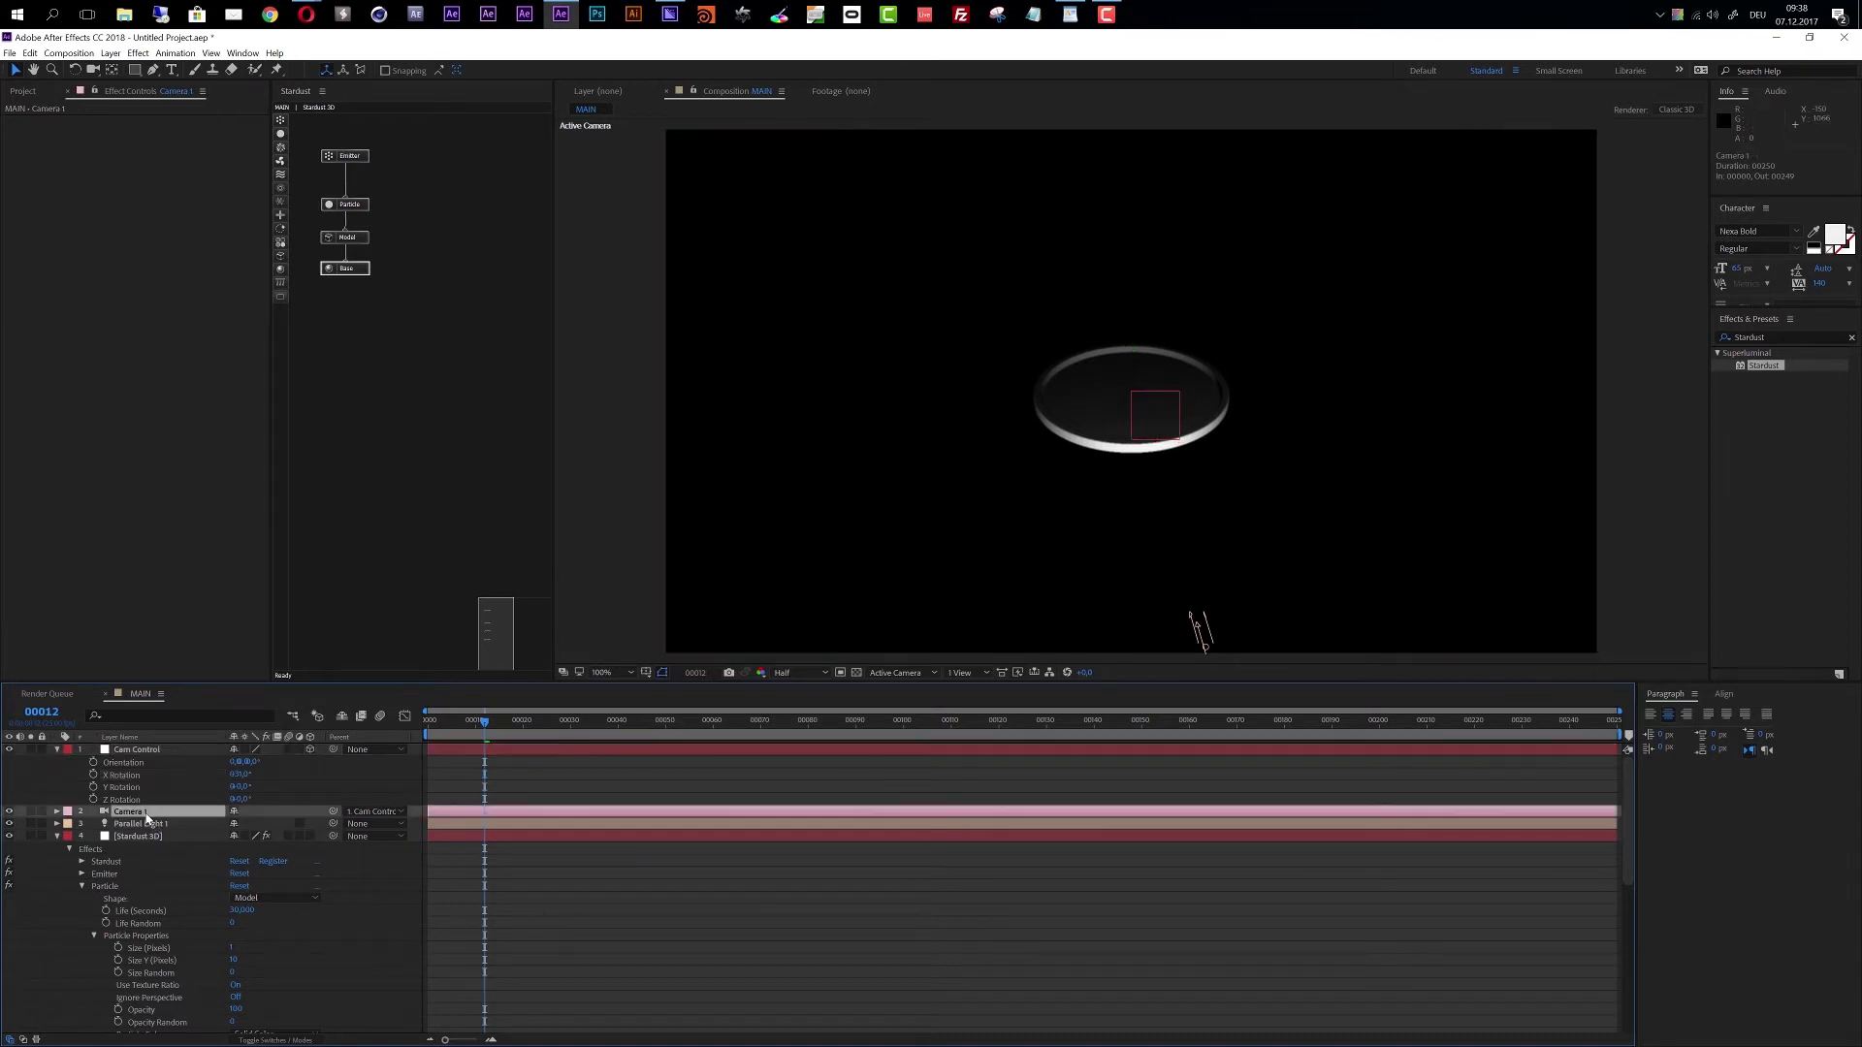
key(p)
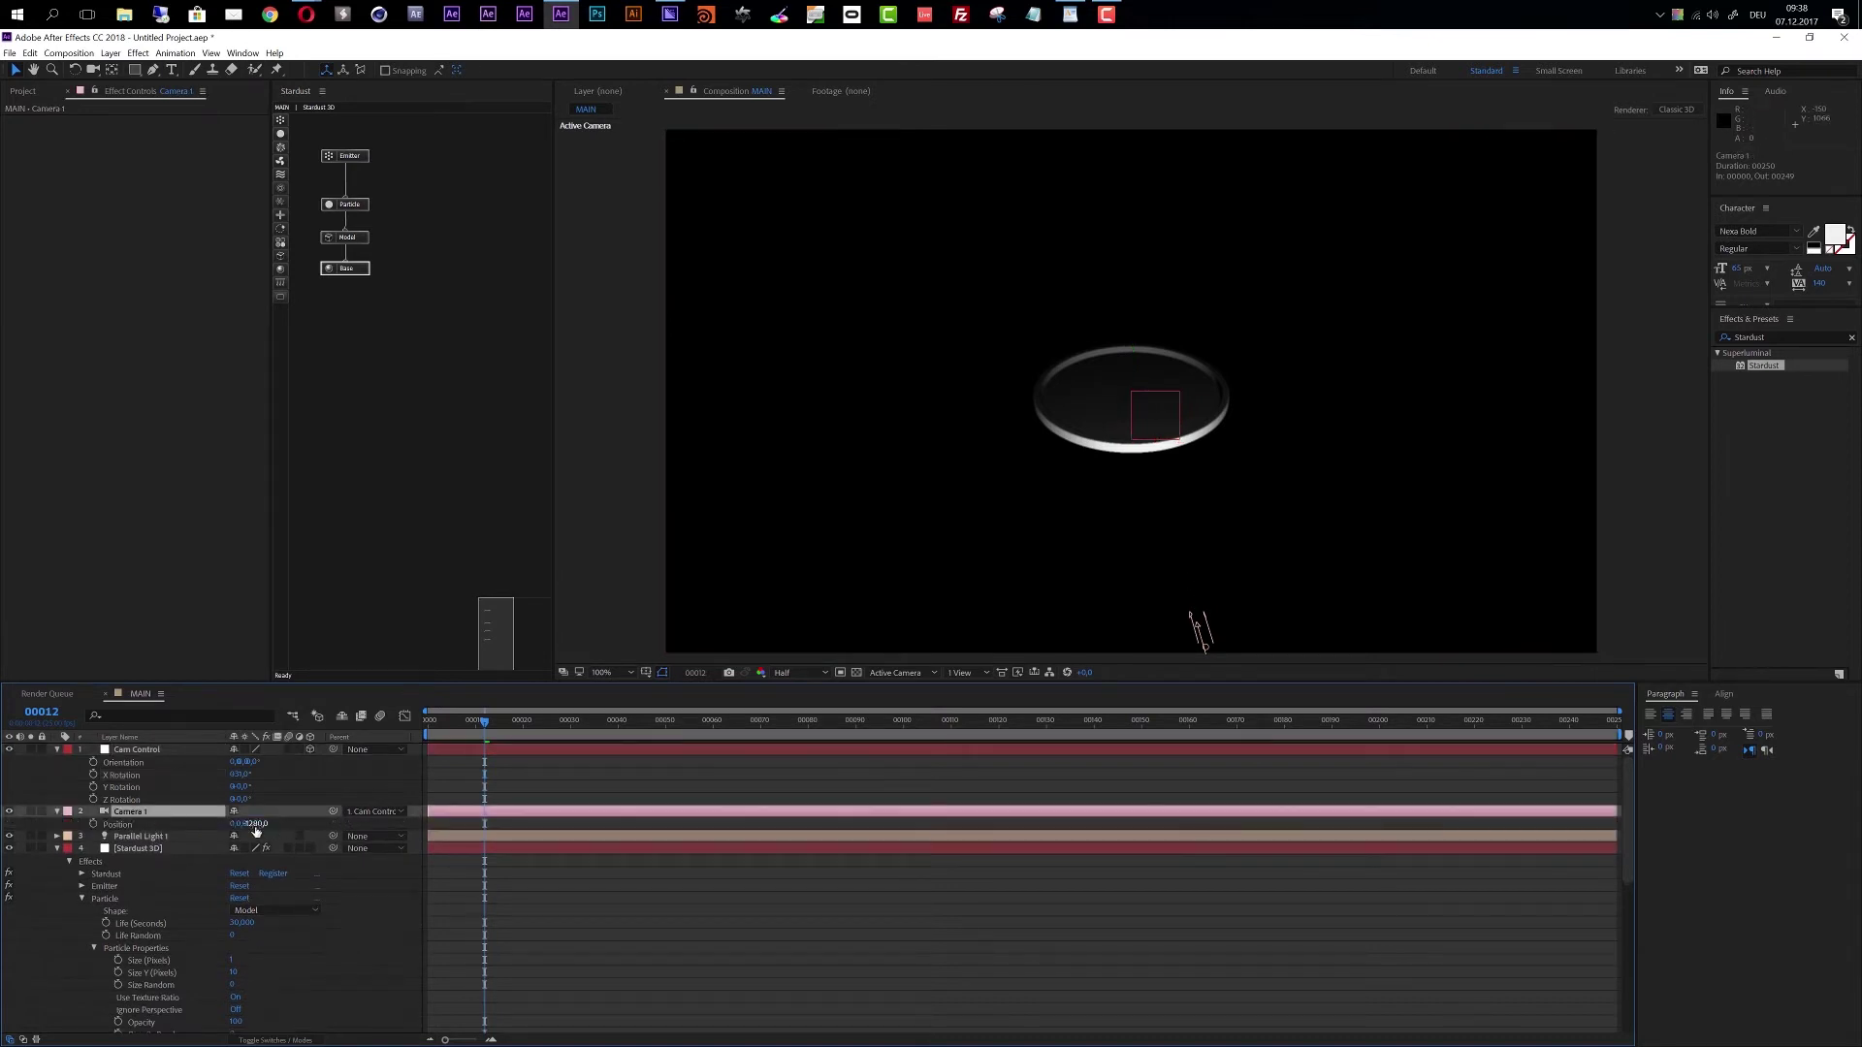
drag(1197, 626, 1193, 688)
scroll(1019, 523, down, 2)
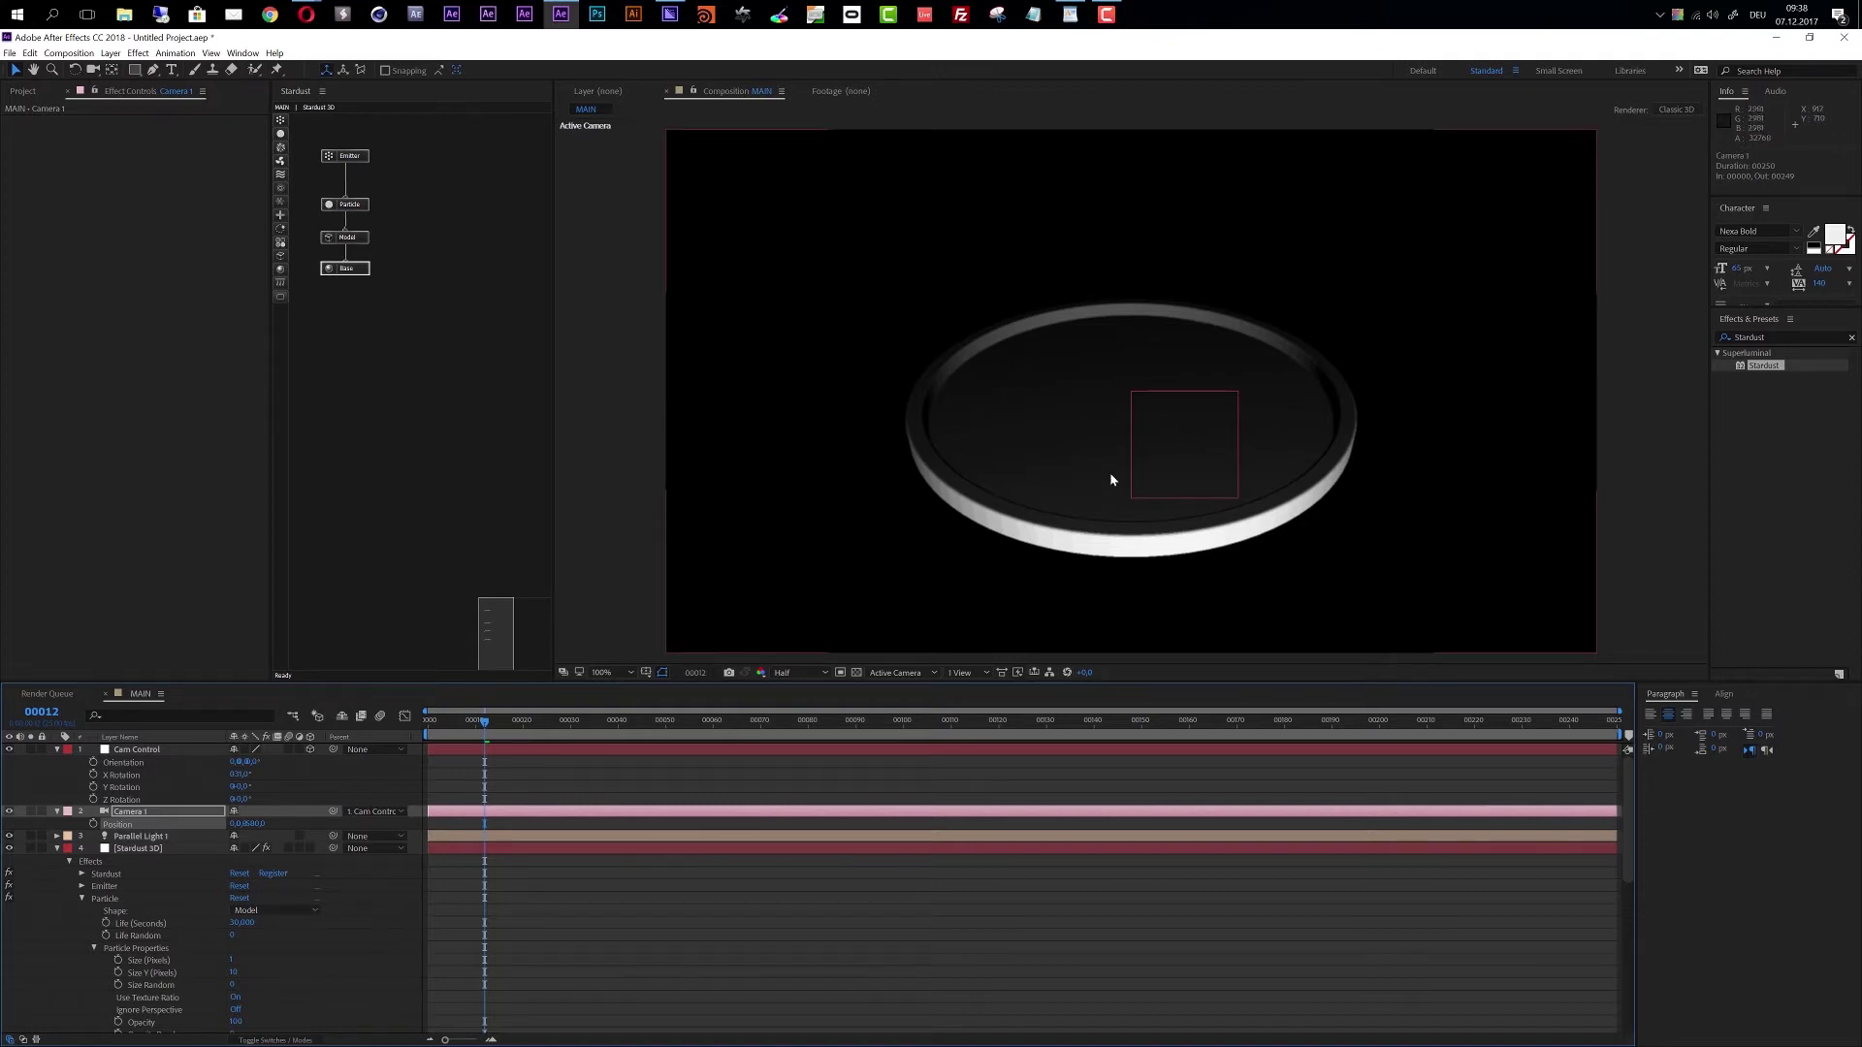
Switch the composition to four views and raise Parallel Light 1 above the base in the Right view.
click(988, 676)
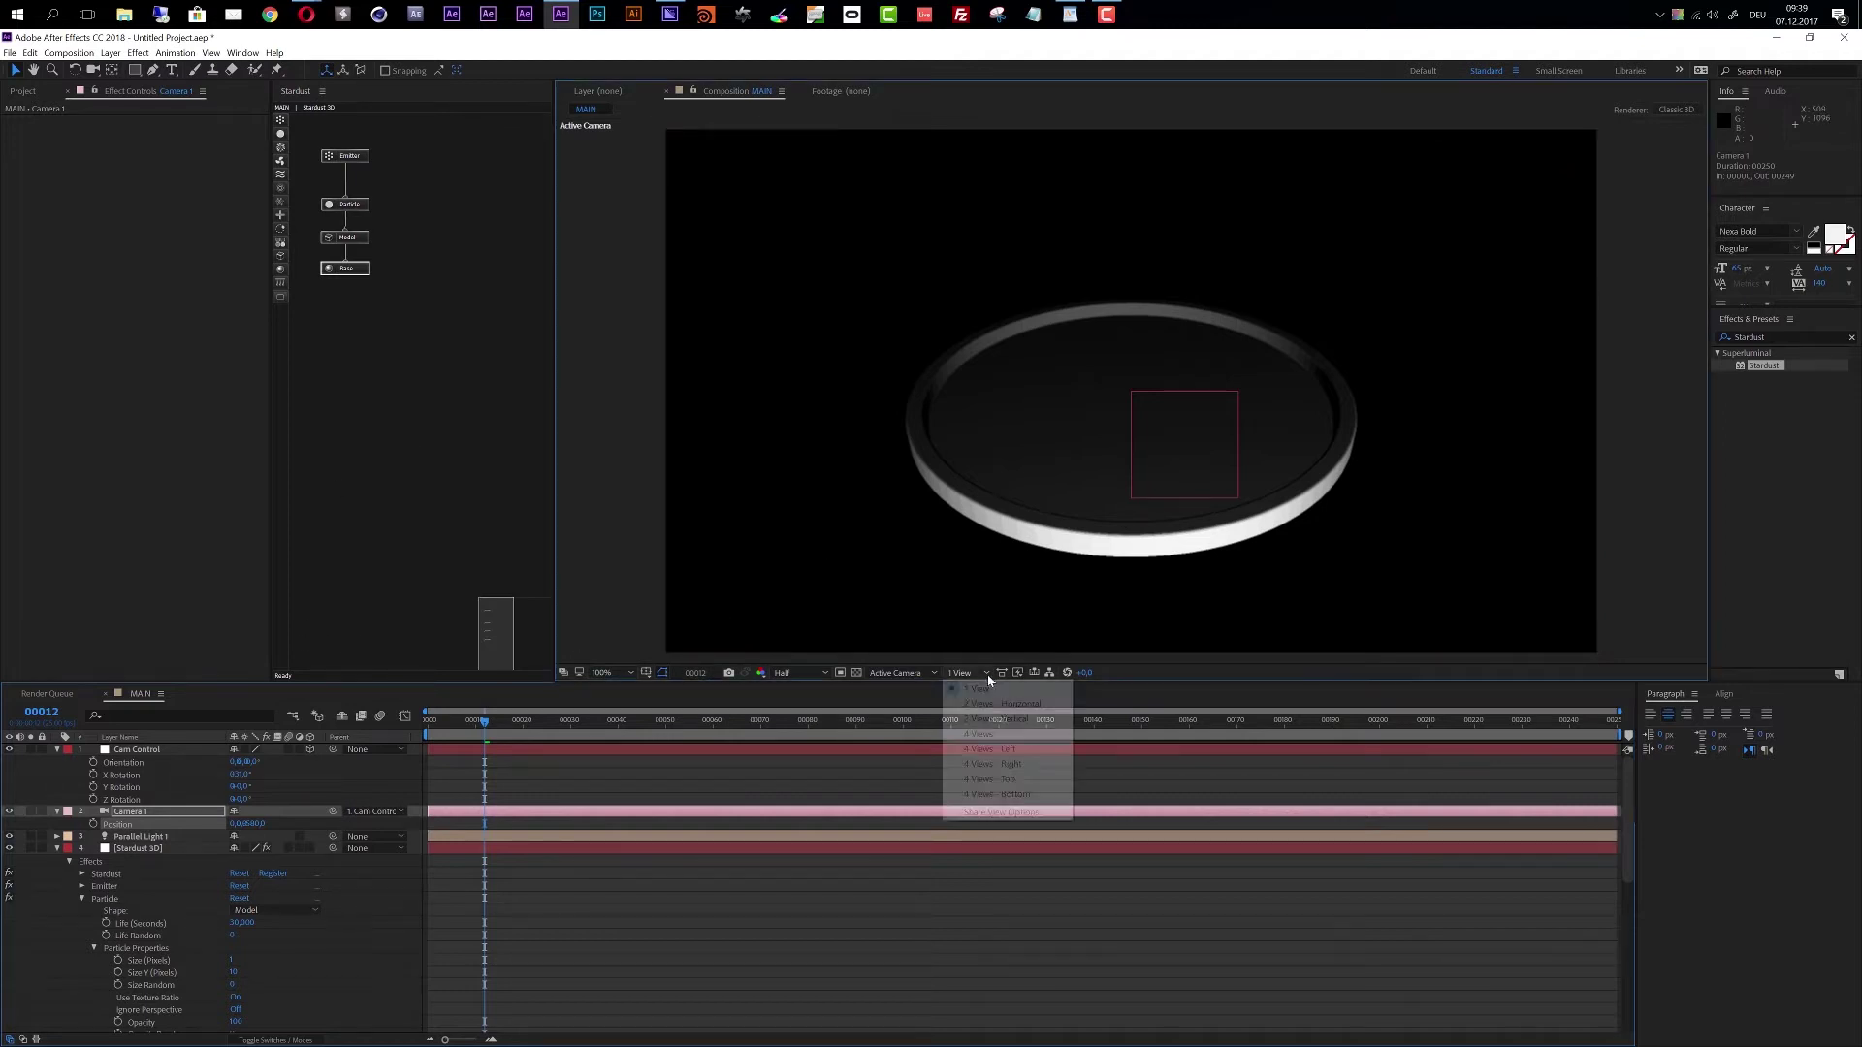
click(985, 739)
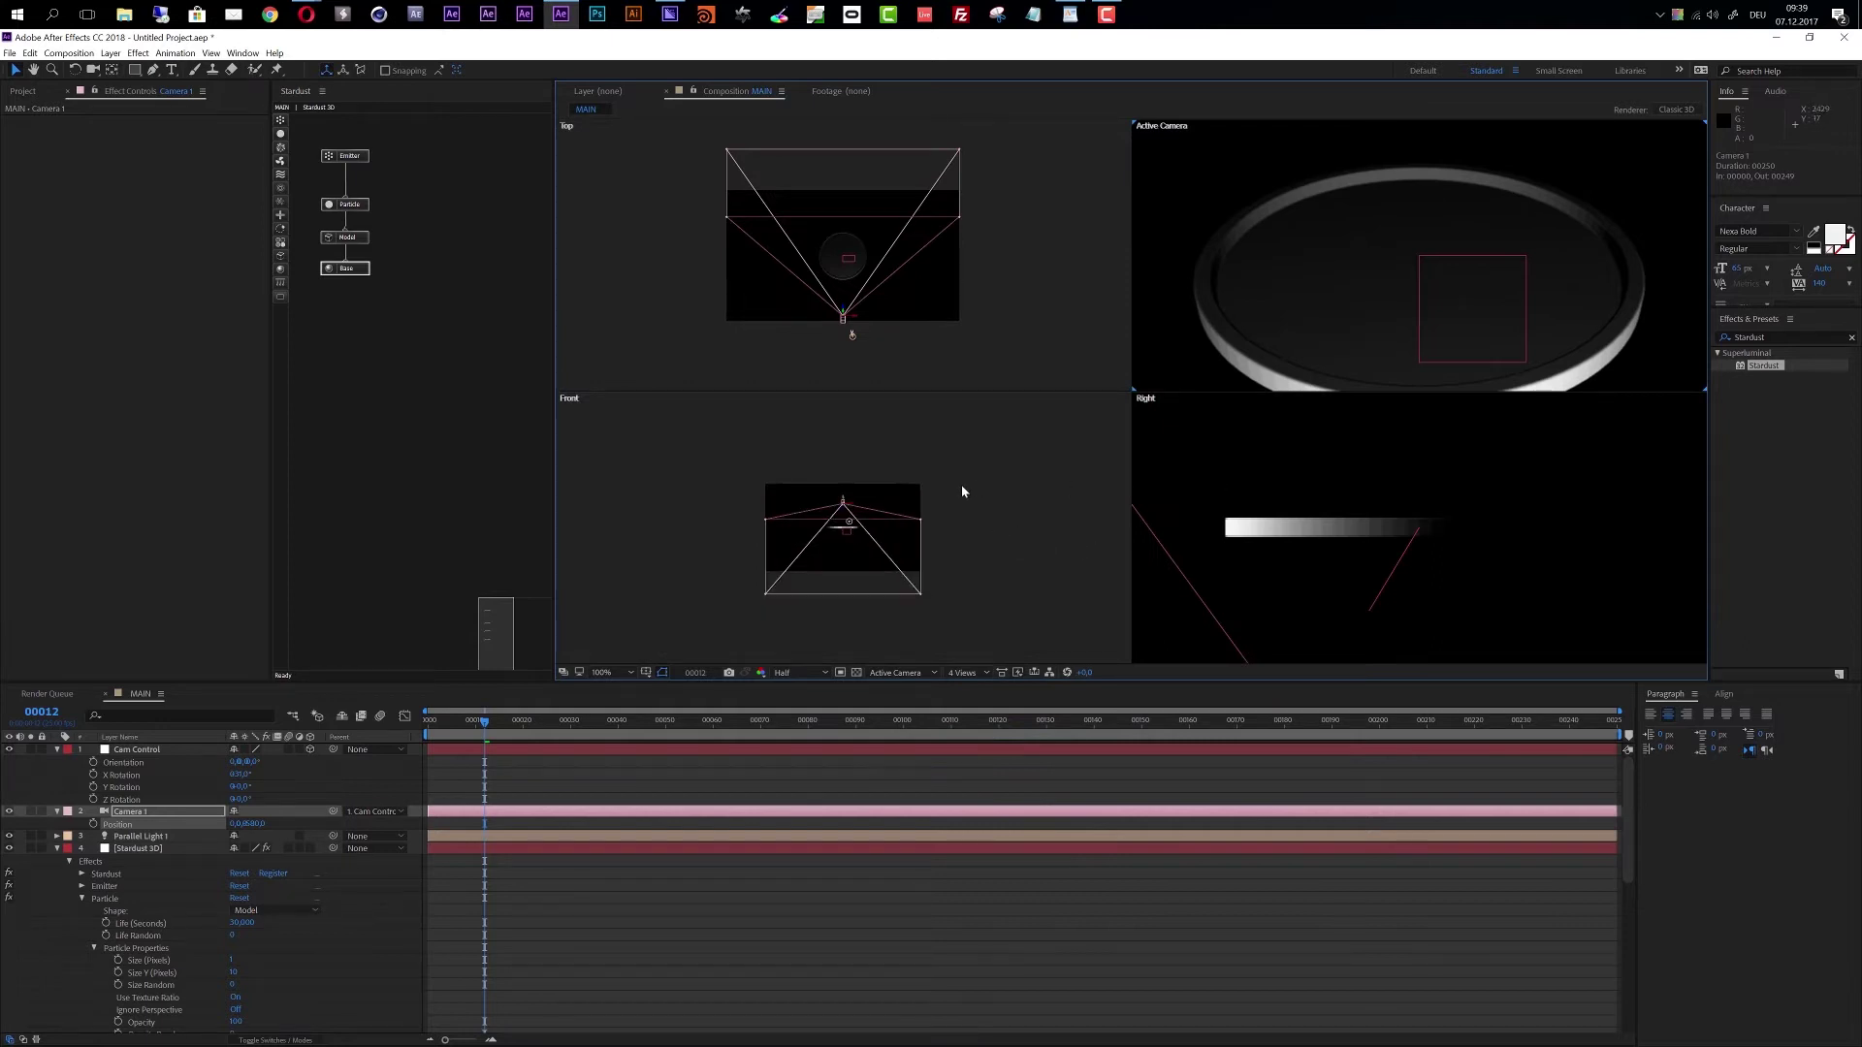
click(136, 838)
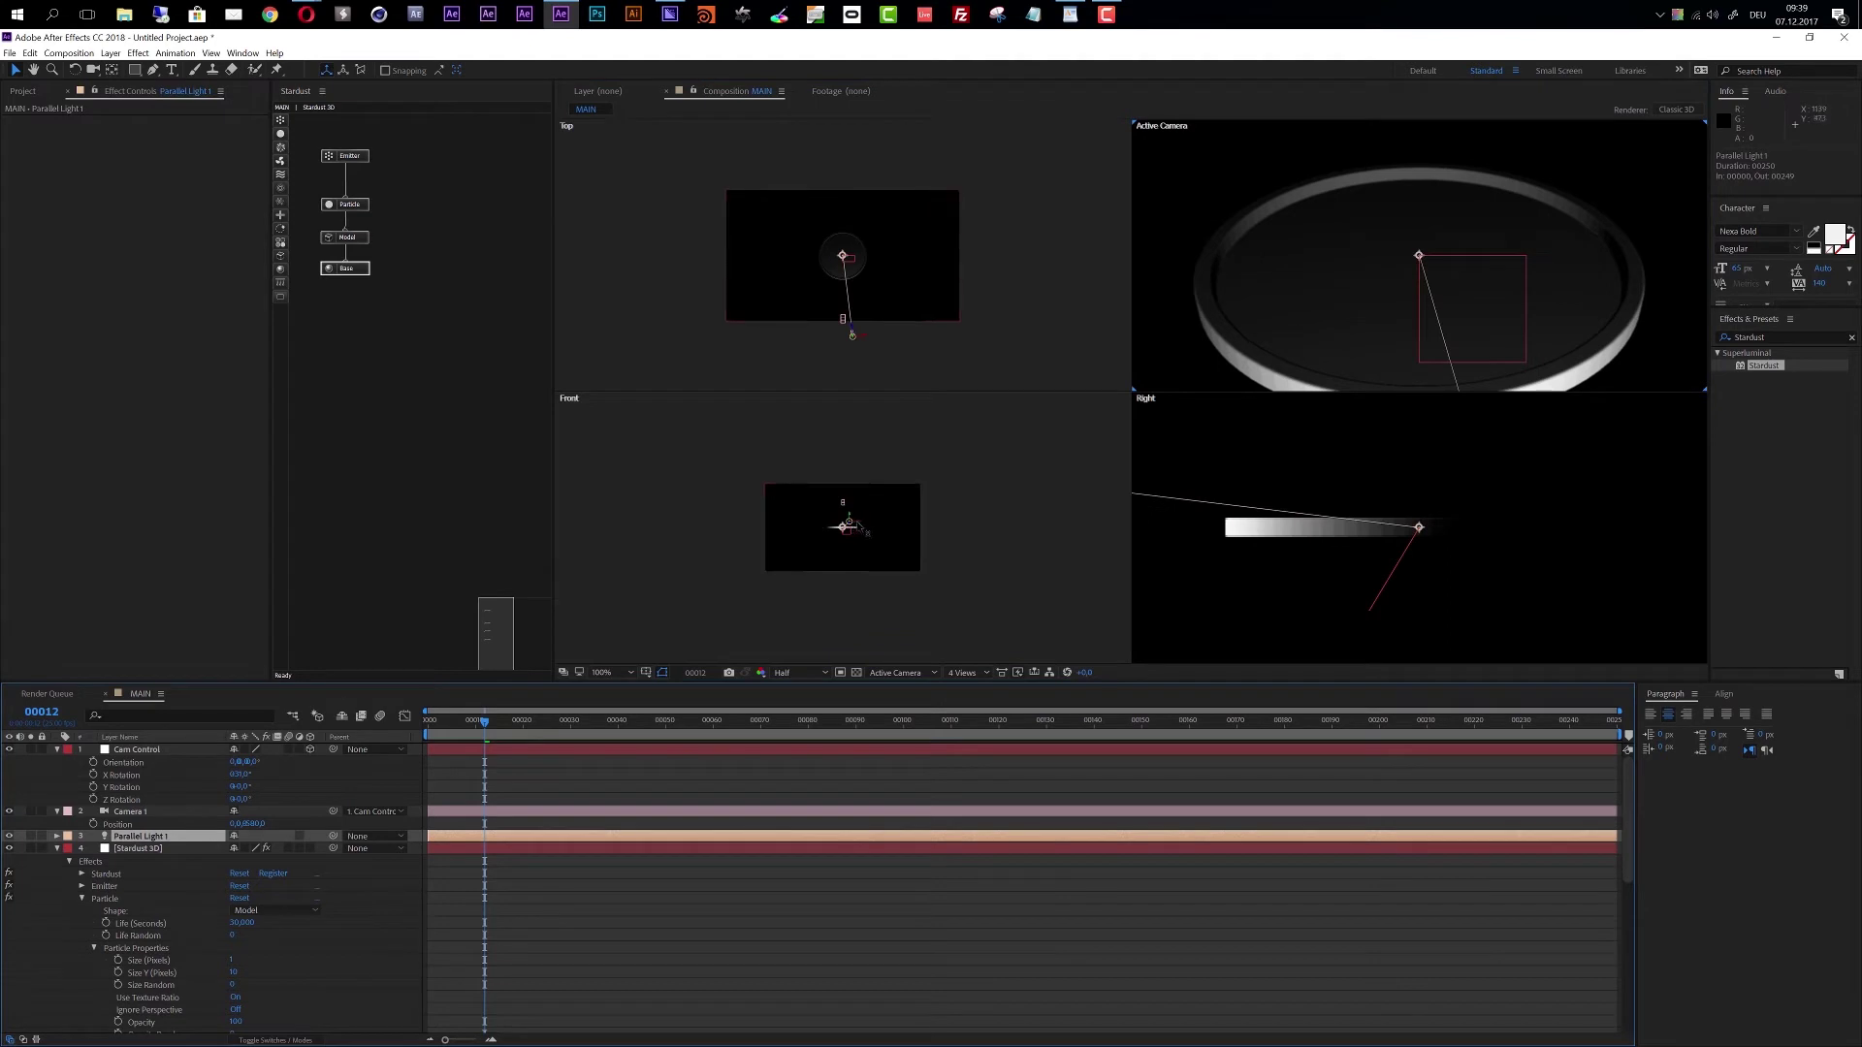
drag(865, 531, 872, 533)
scroll(1346, 529, down, 3)
scroll(1293, 521, up, 2)
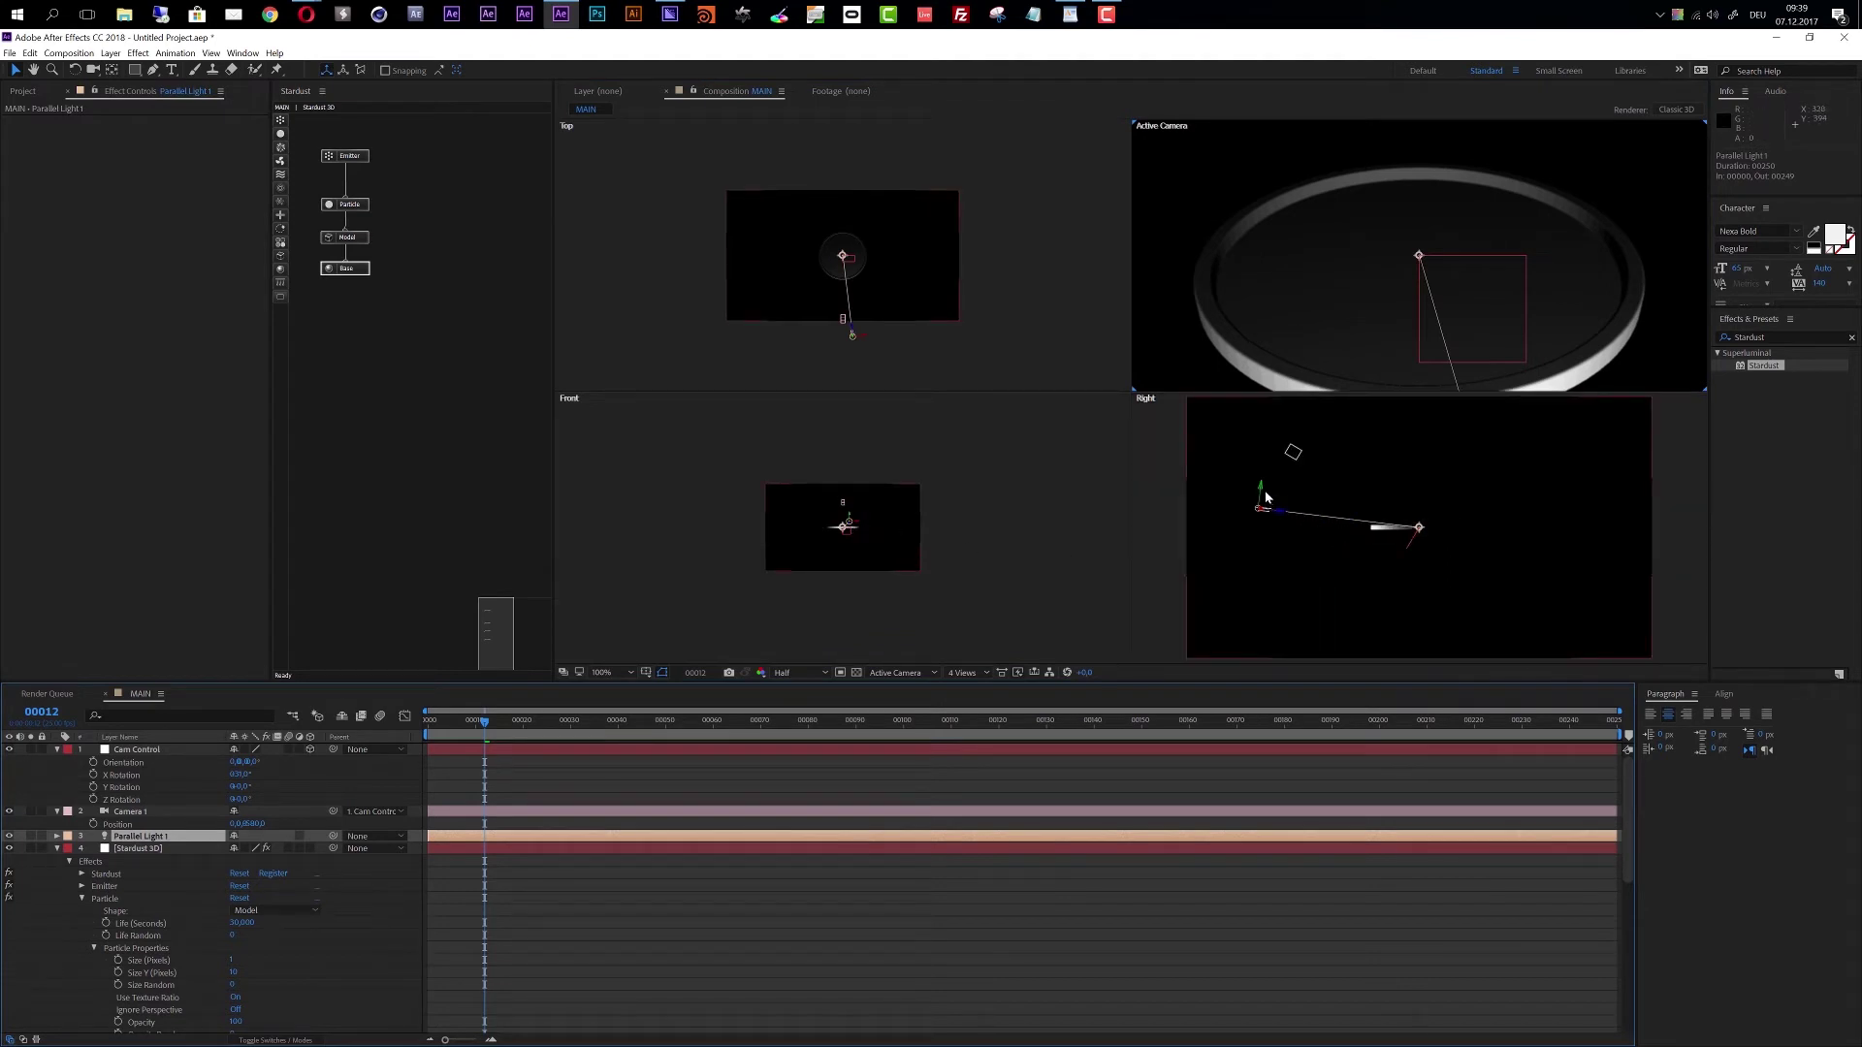
drag(1434, 544, 1433, 522)
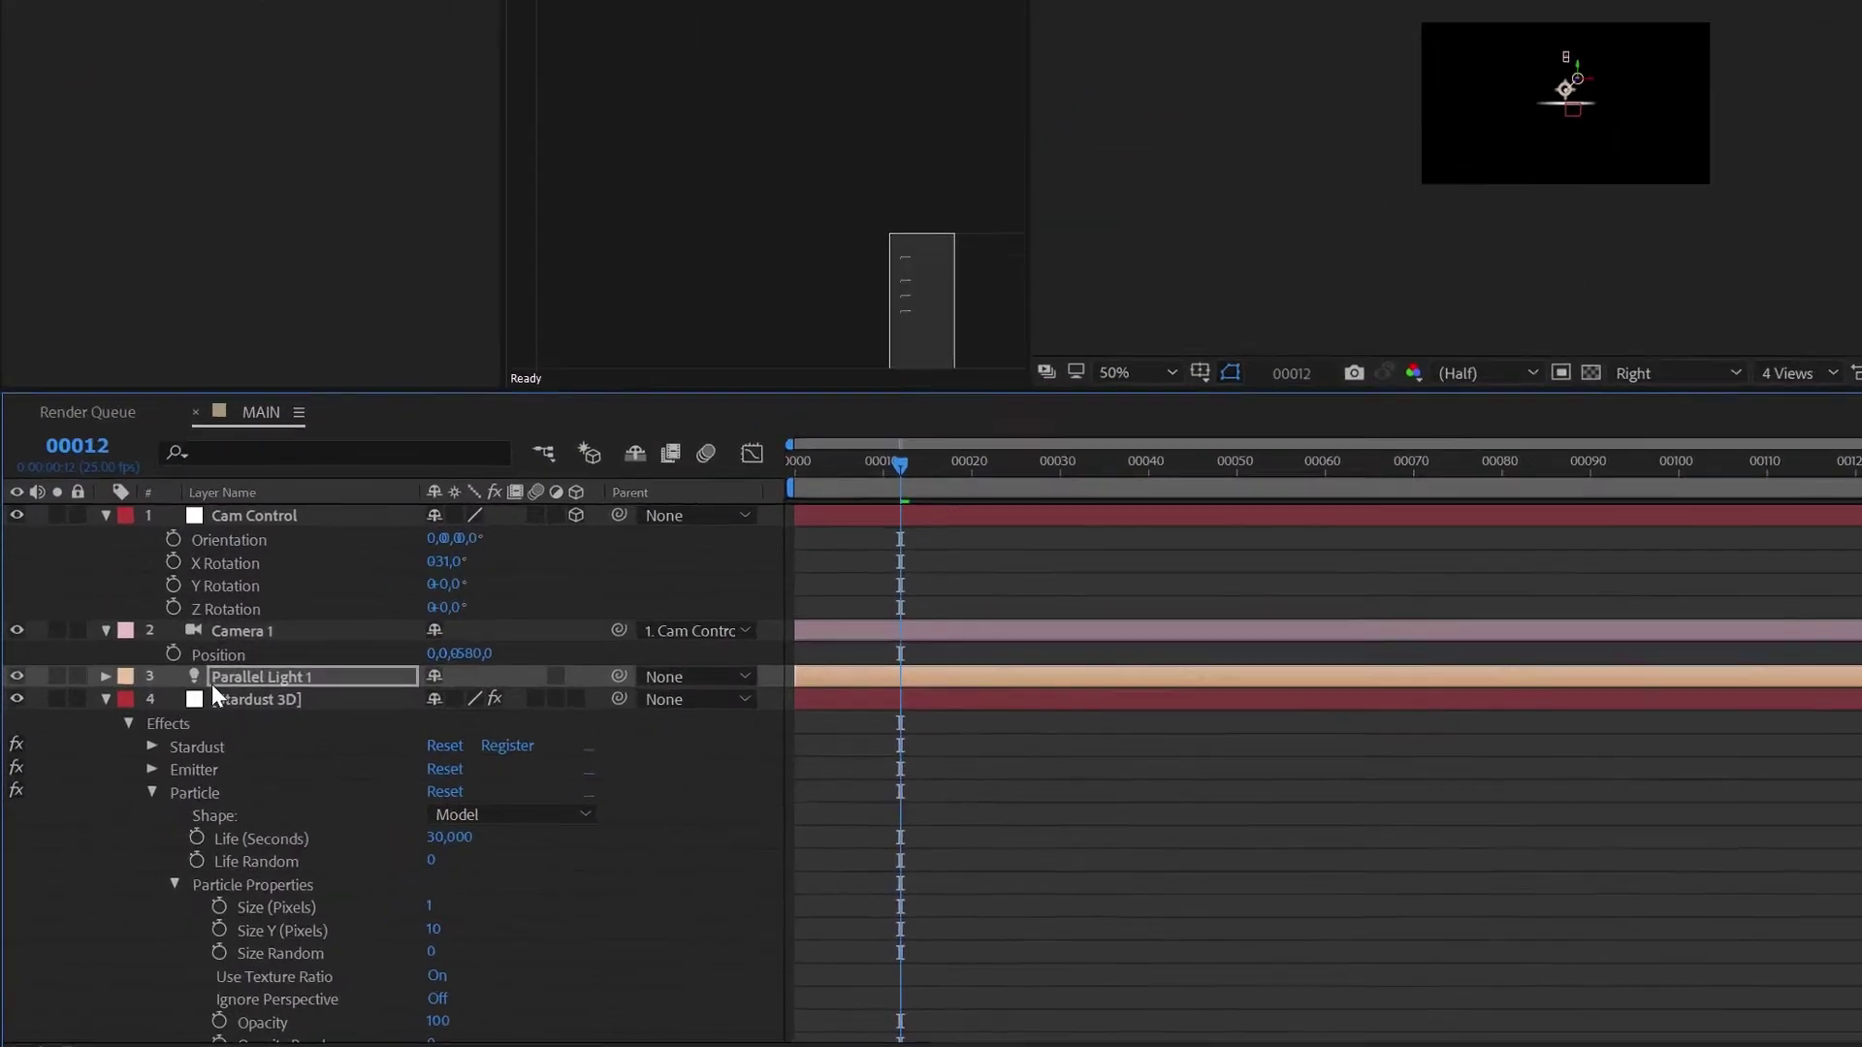
Link Parallel Light 1's Point of Interest to the Cam Control layer's Position with an expression.
click(130, 840)
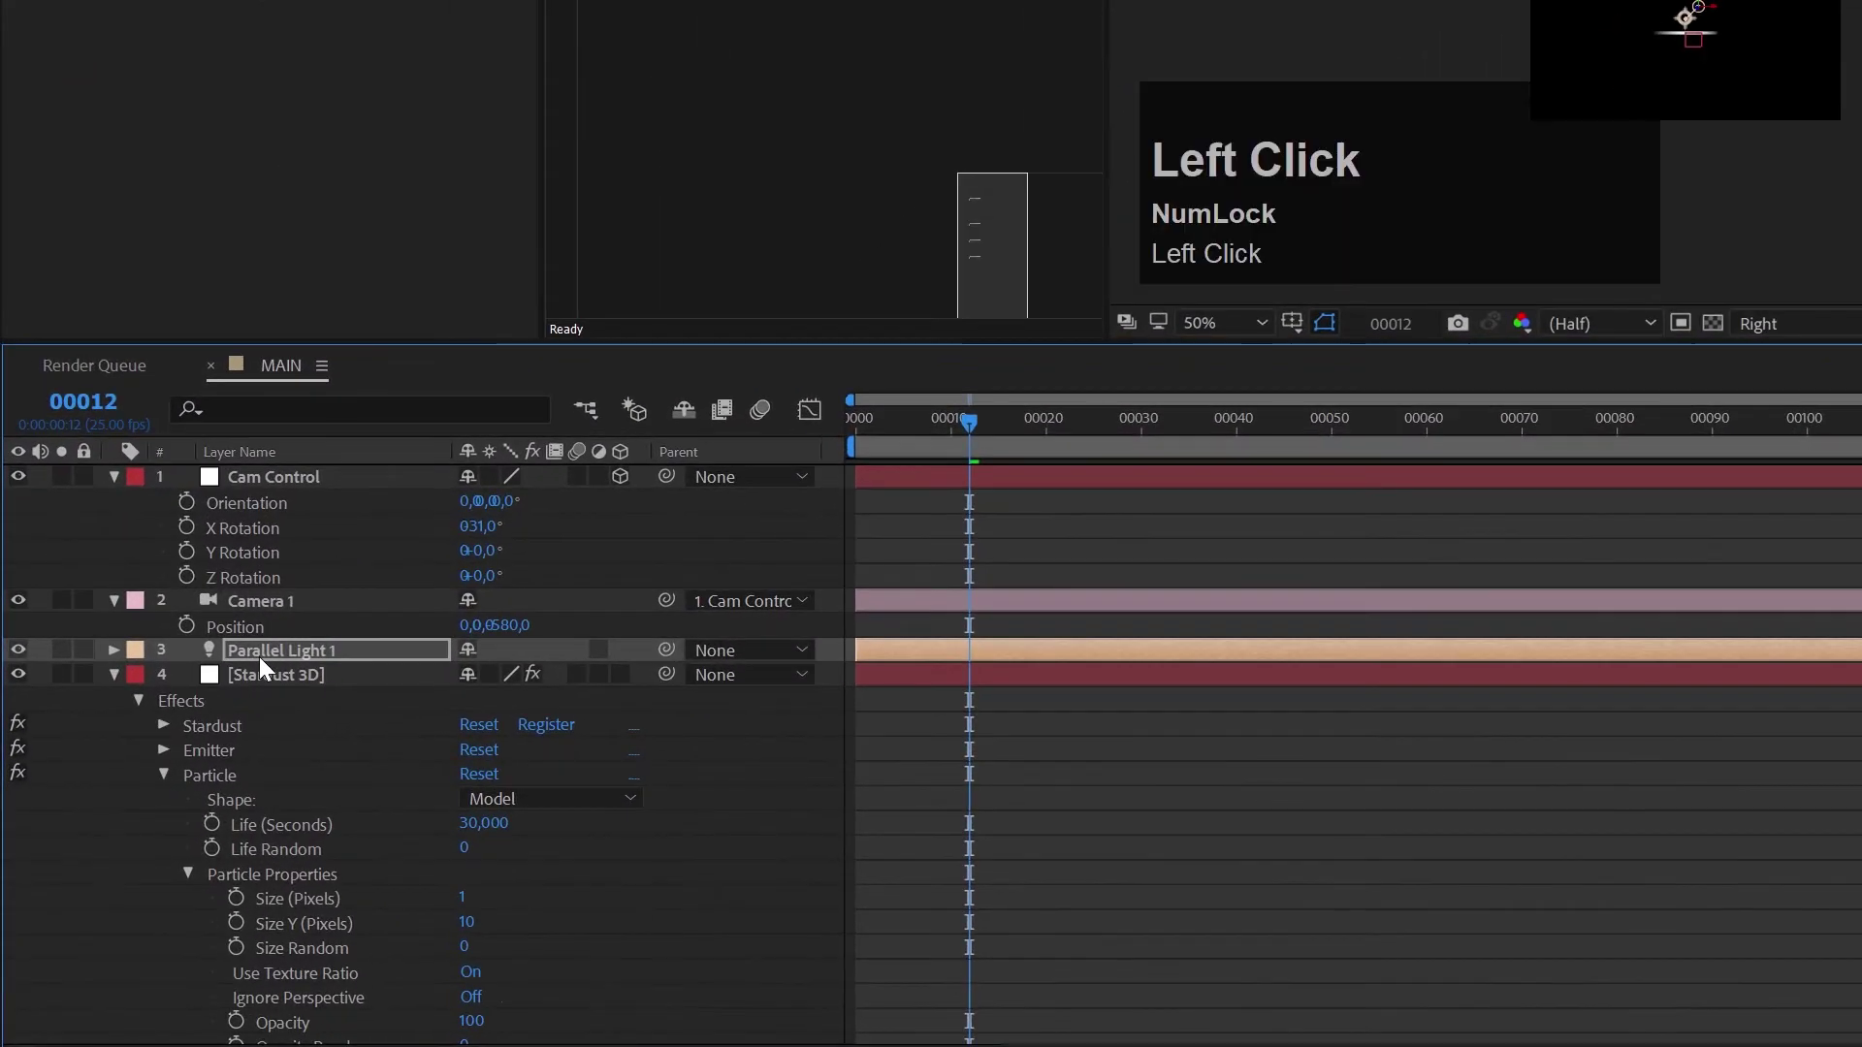
click(112, 650)
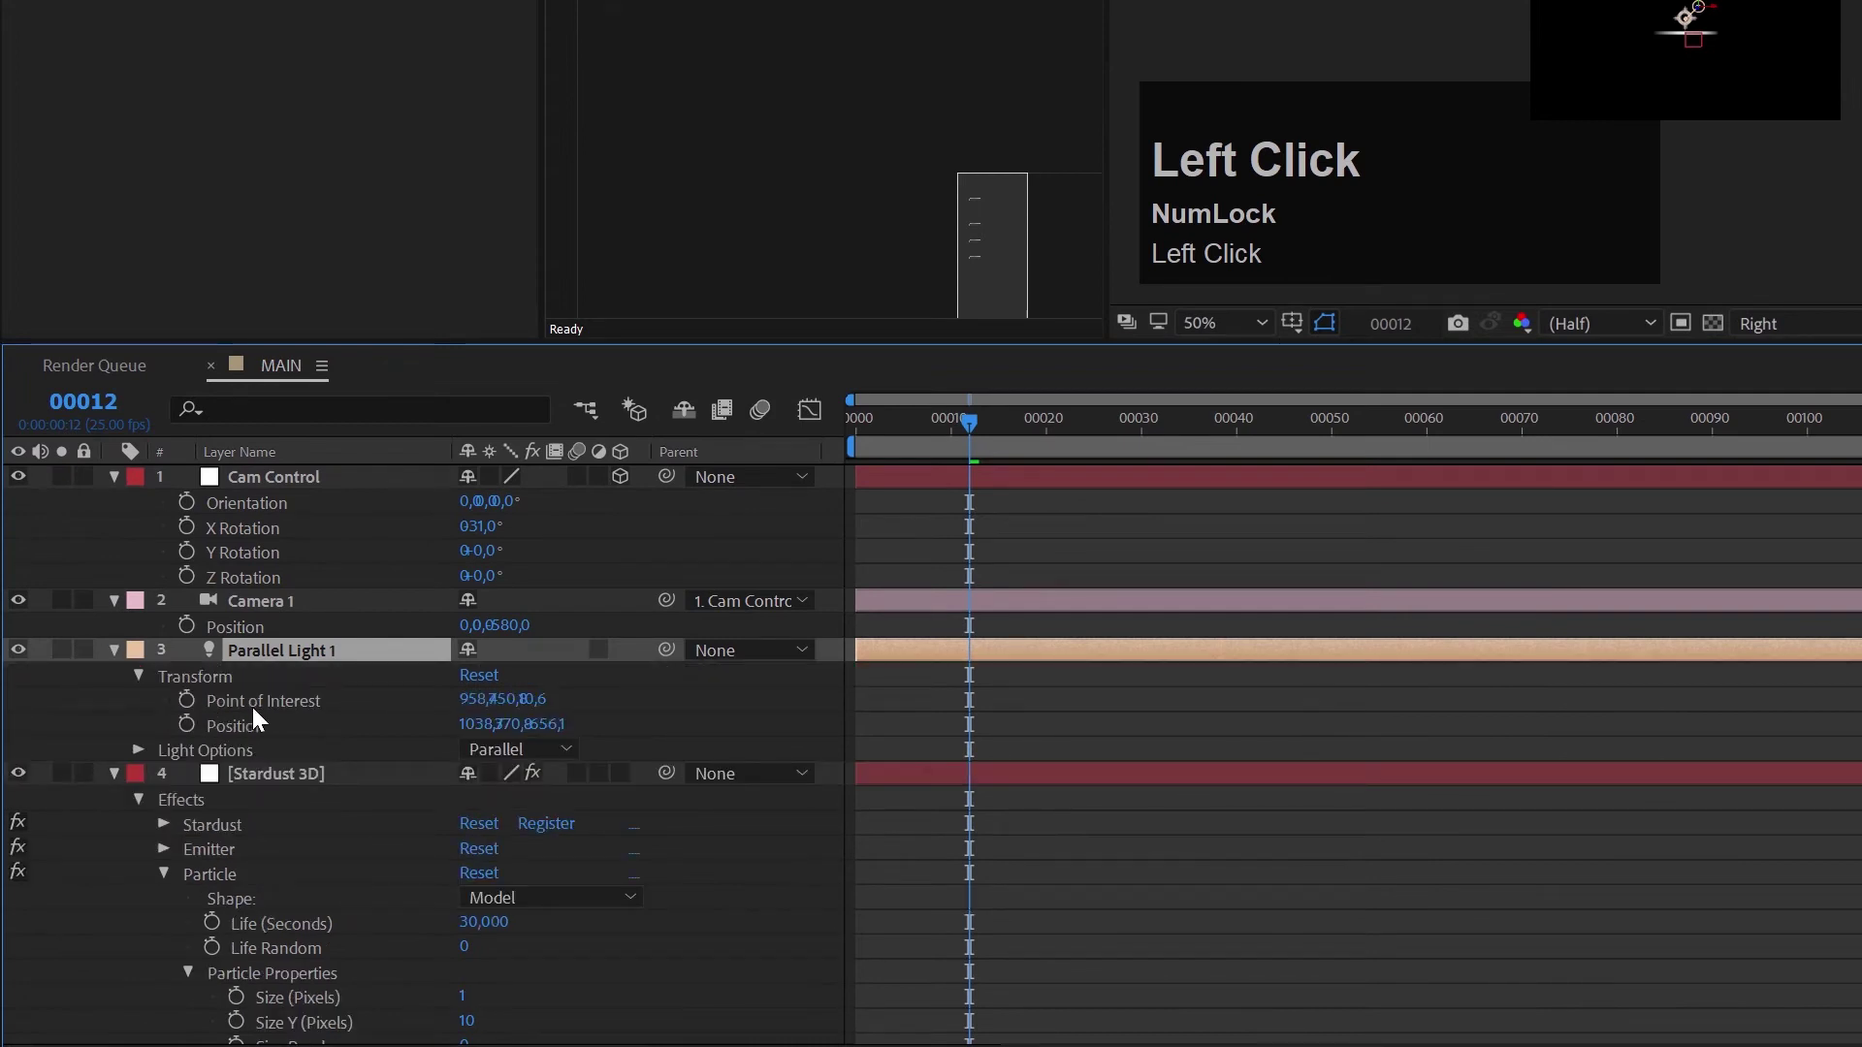
click(253, 478)
key(p)
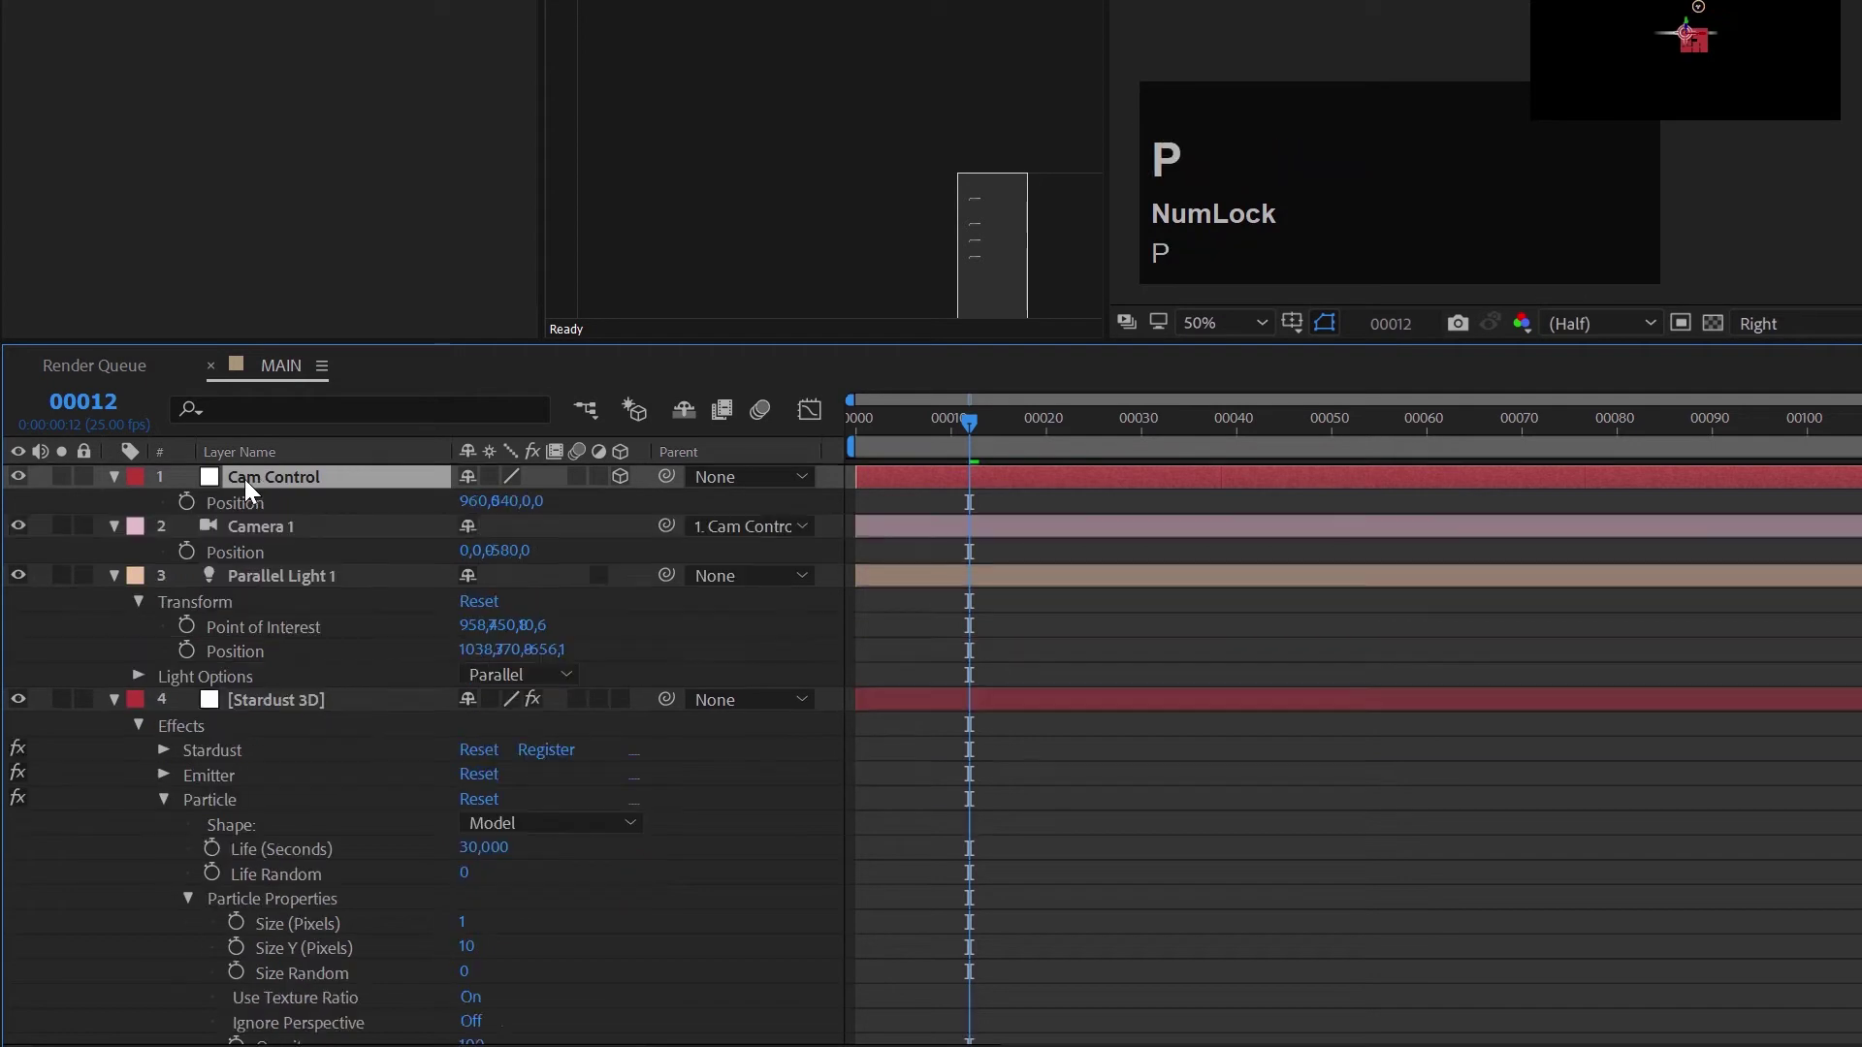
alt+click(187, 626)
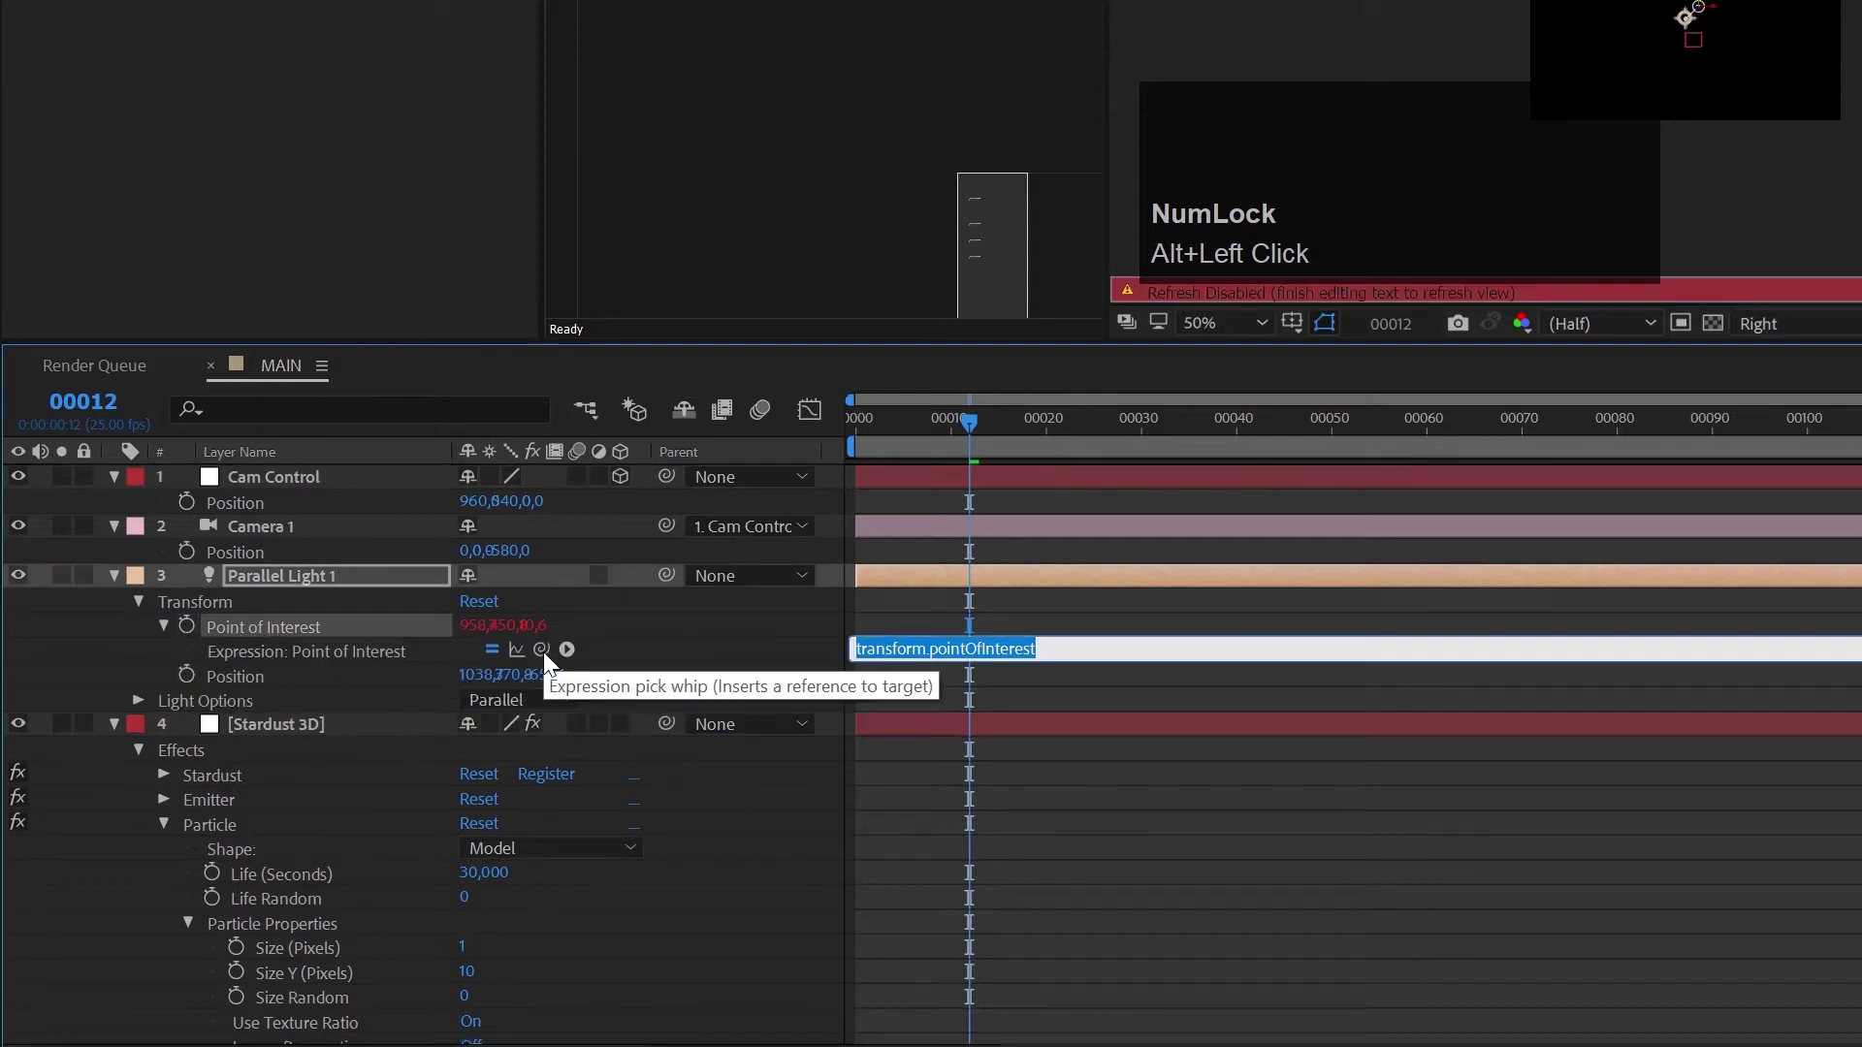
drag(541, 649, 248, 504)
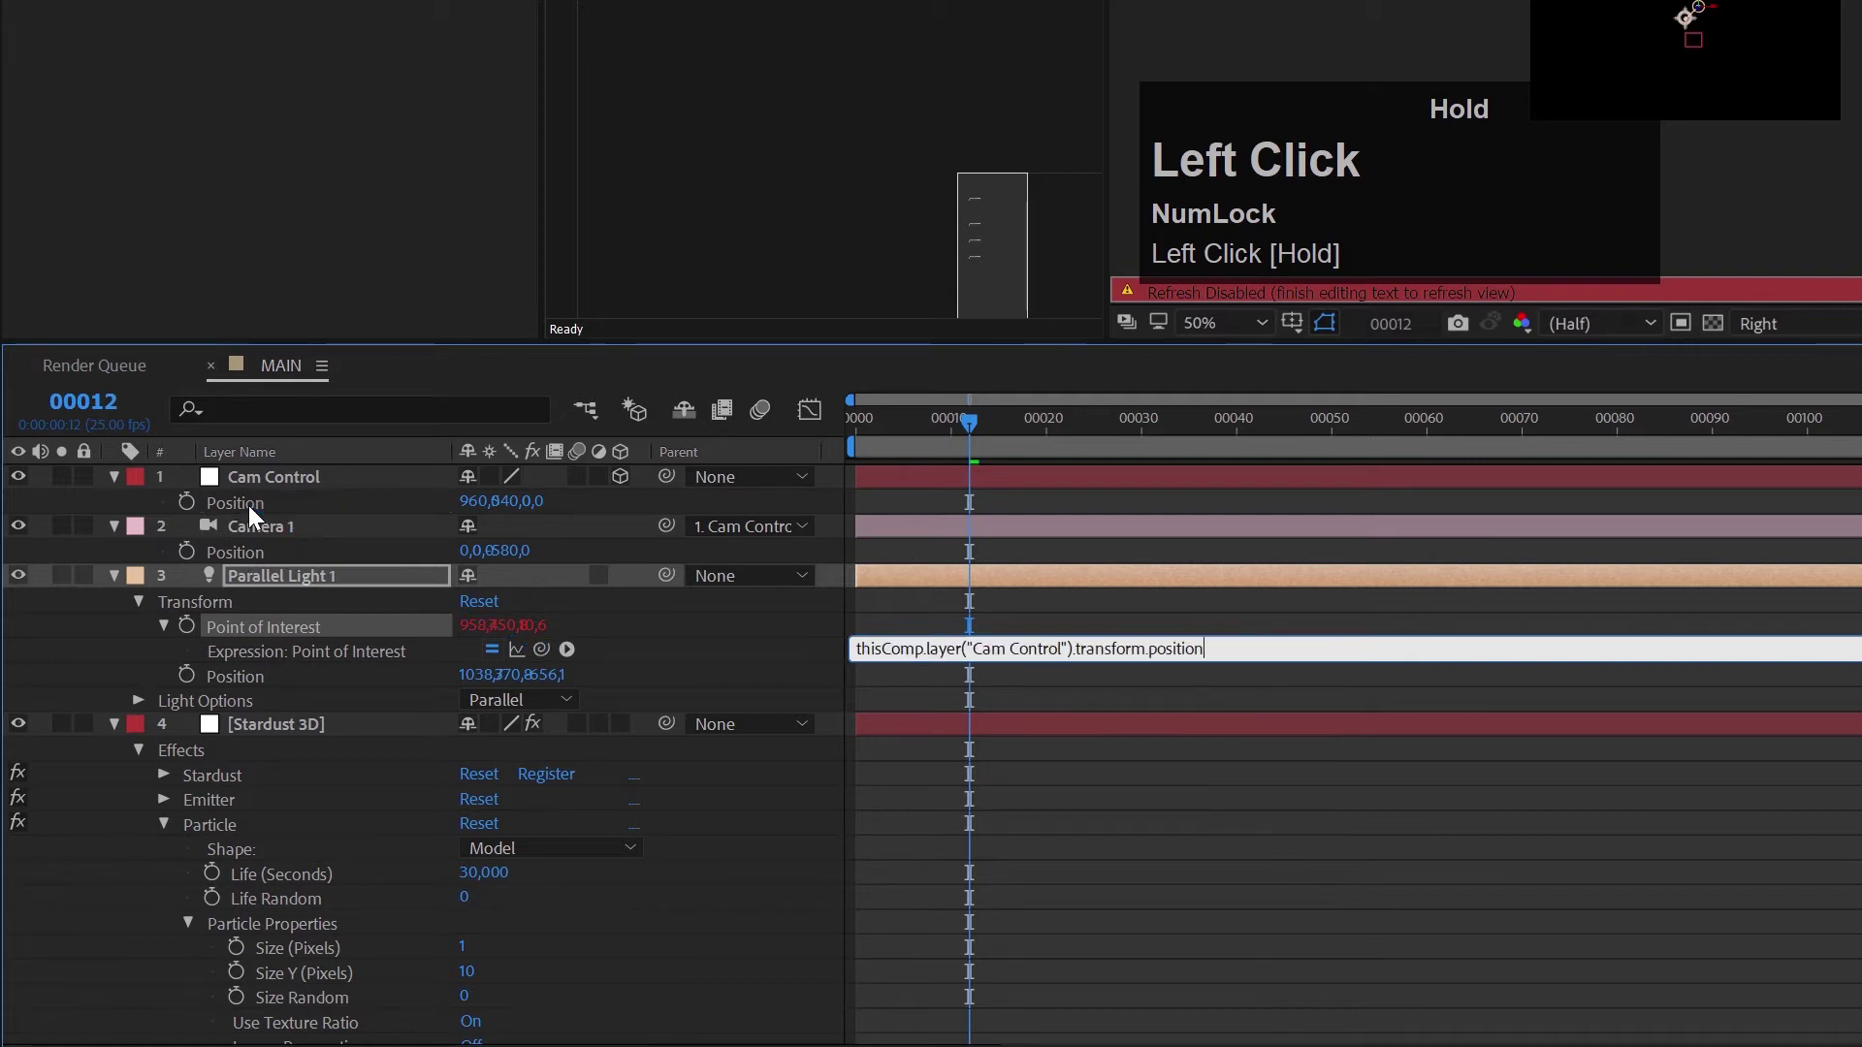
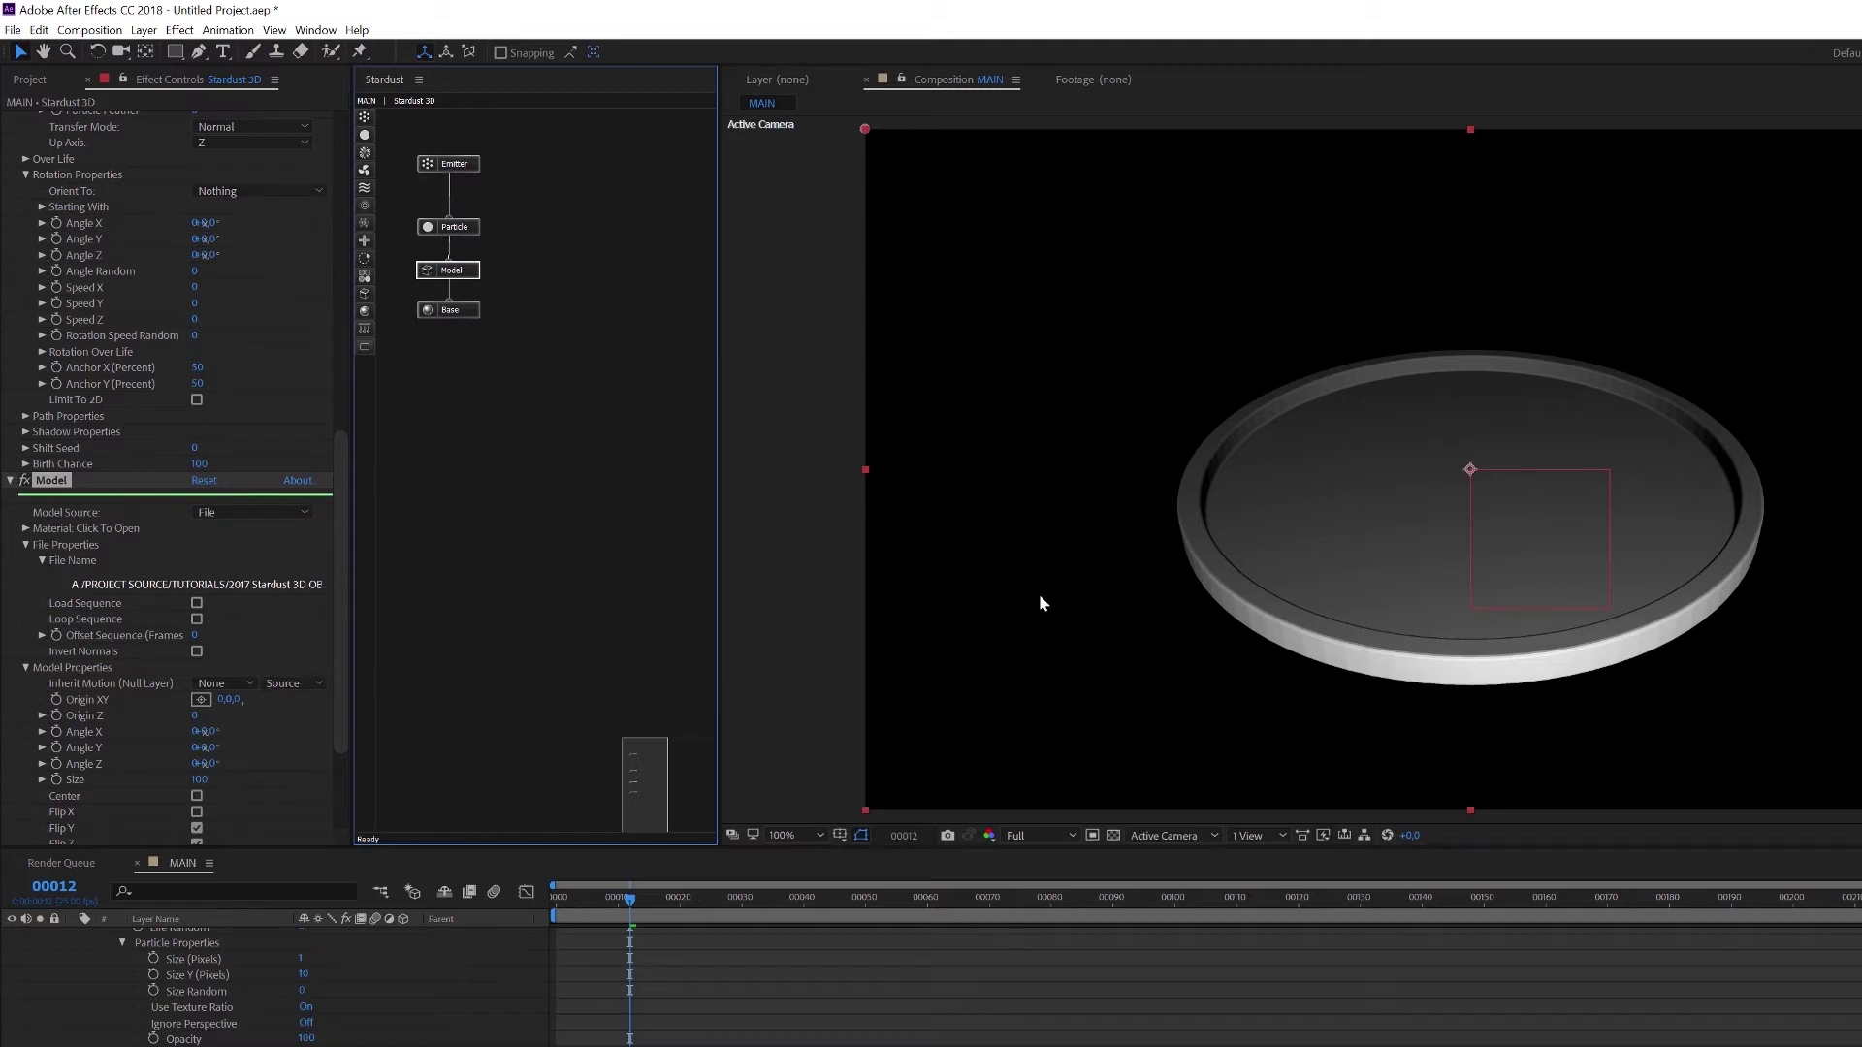
Try Invert Normals on the Model node and switch it back off.
click(197, 652)
click(197, 652)
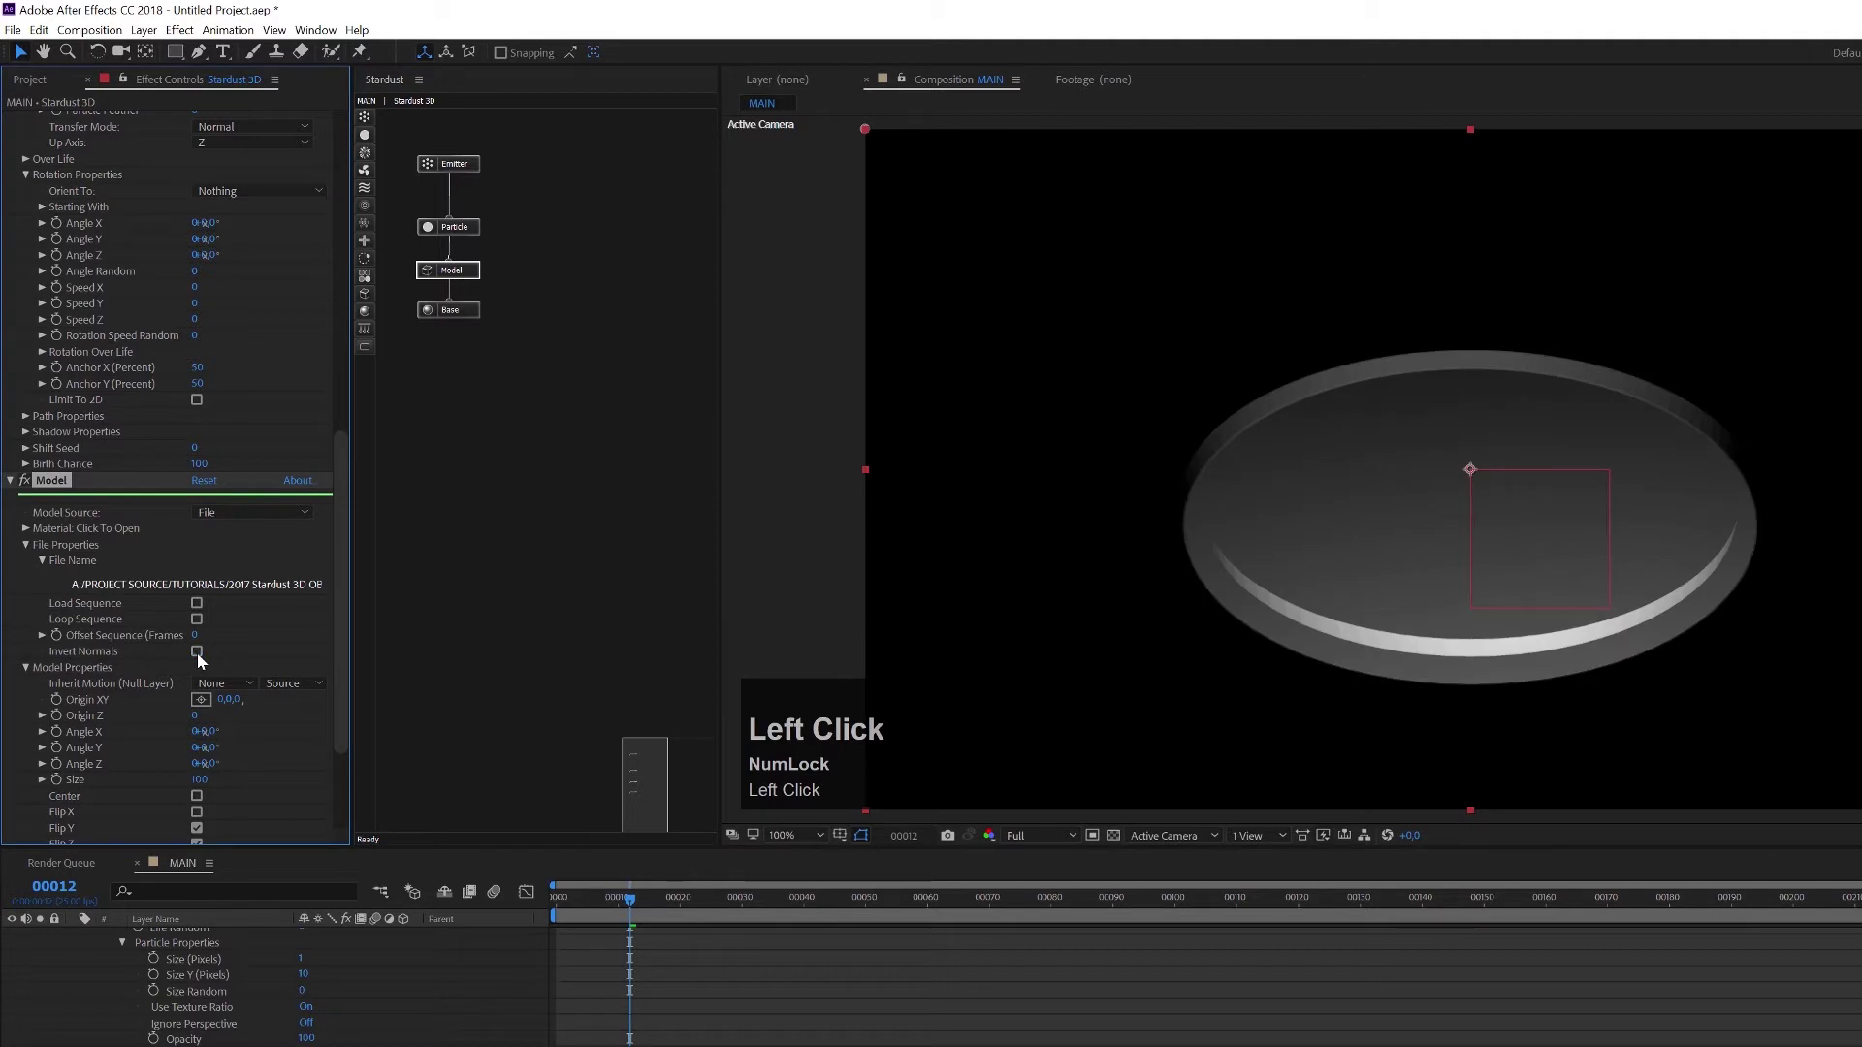
click(197, 652)
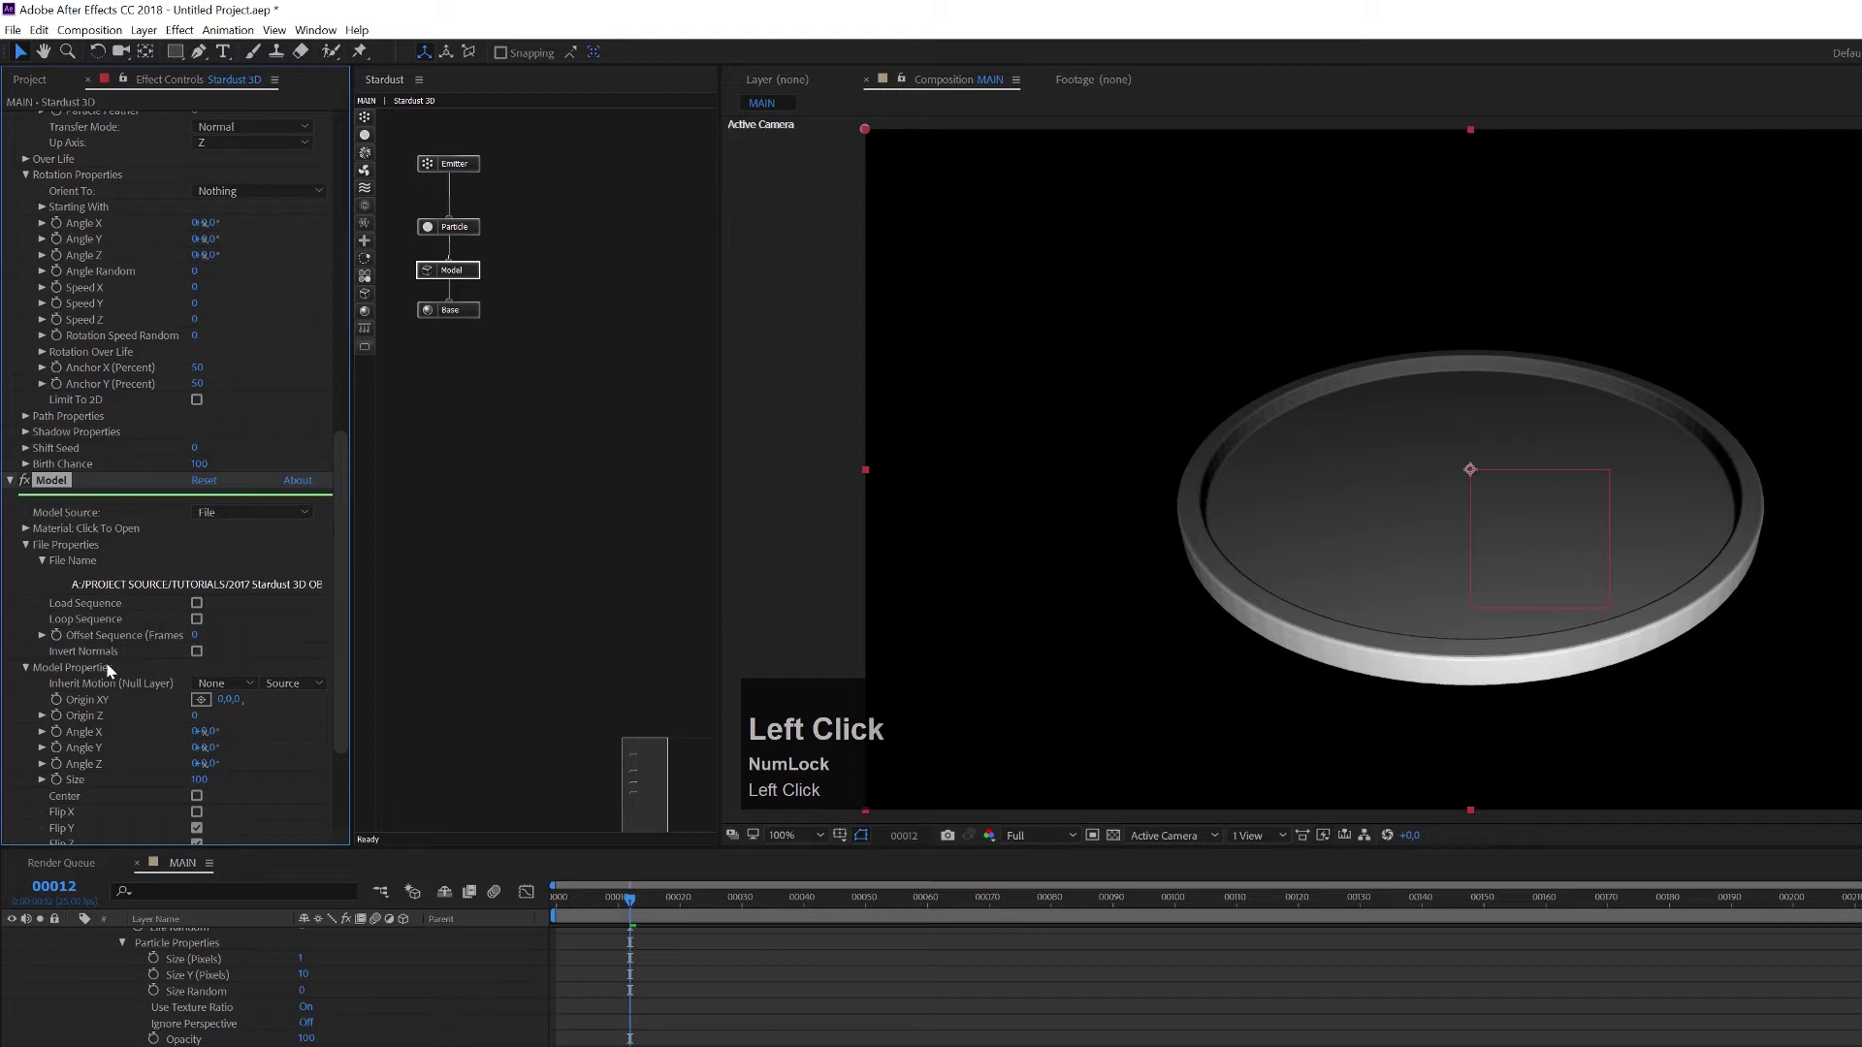
Toggle the Model node's Flip Y and Flip Z options, leaving both enabled.
scroll(97, 669, down, 2)
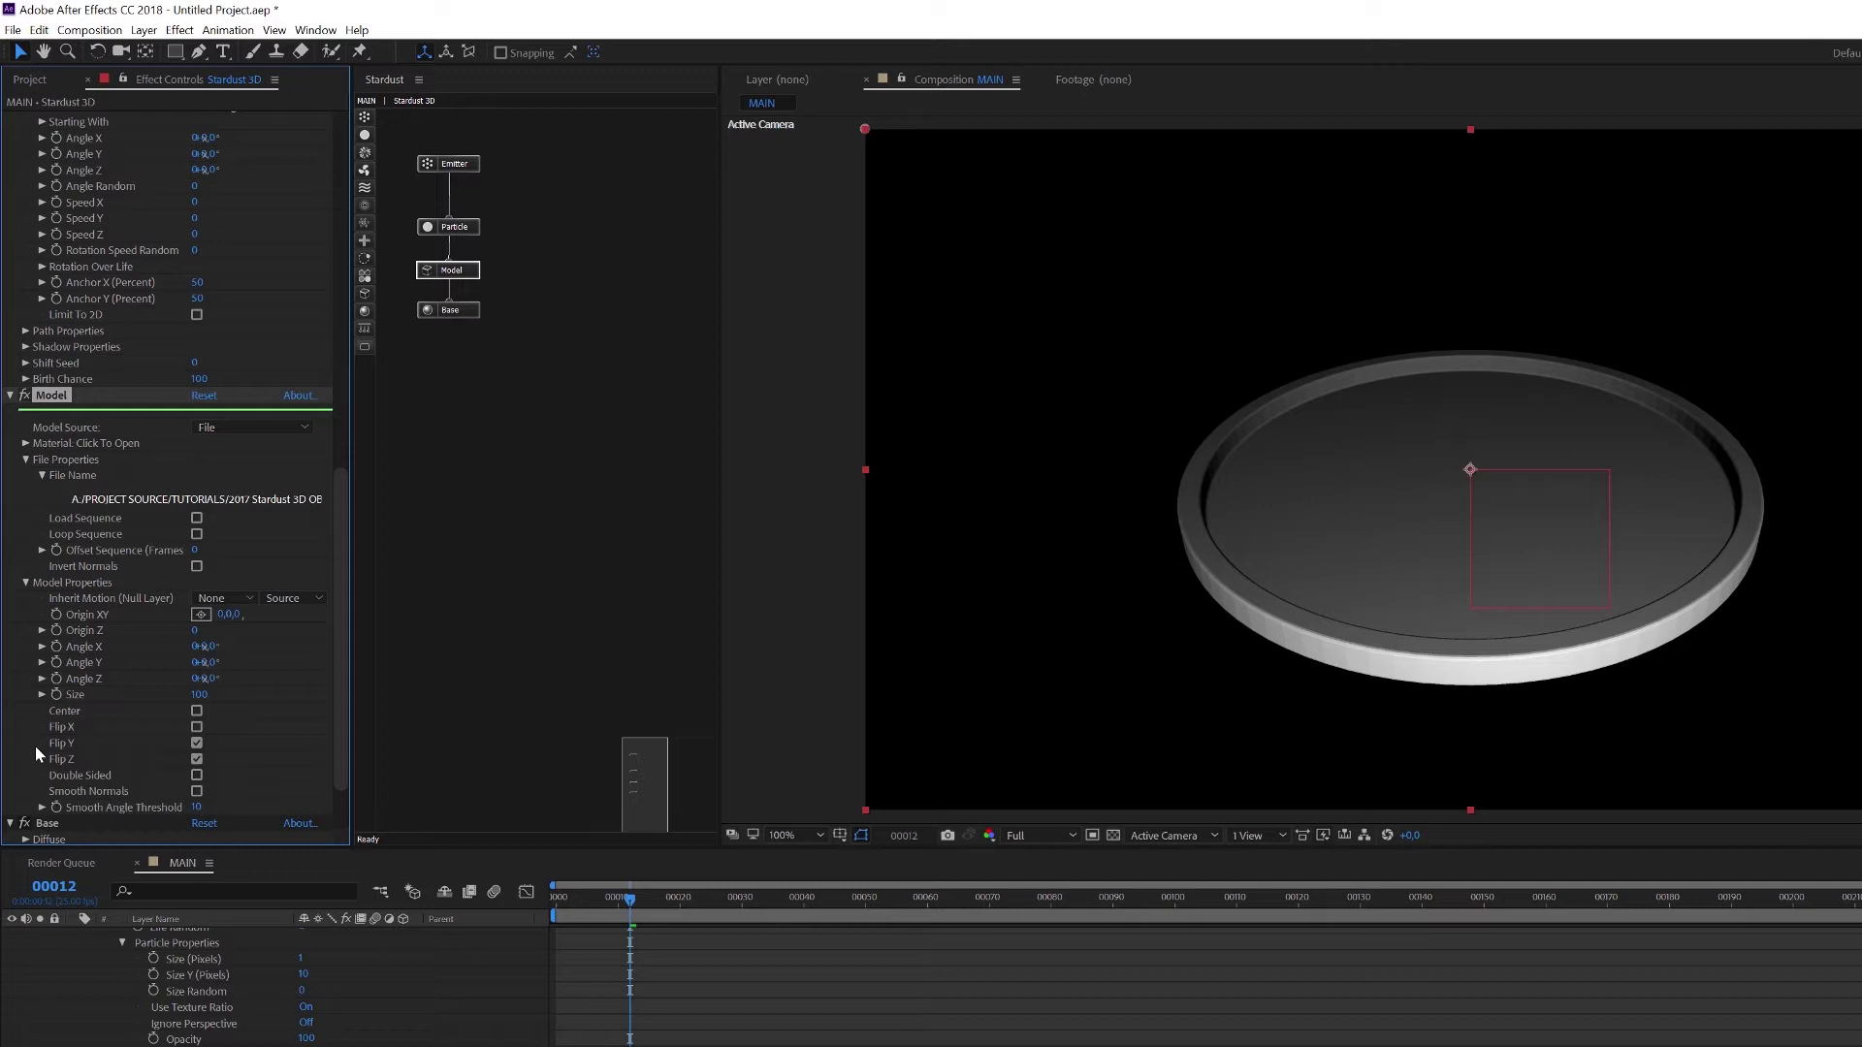
click(197, 743)
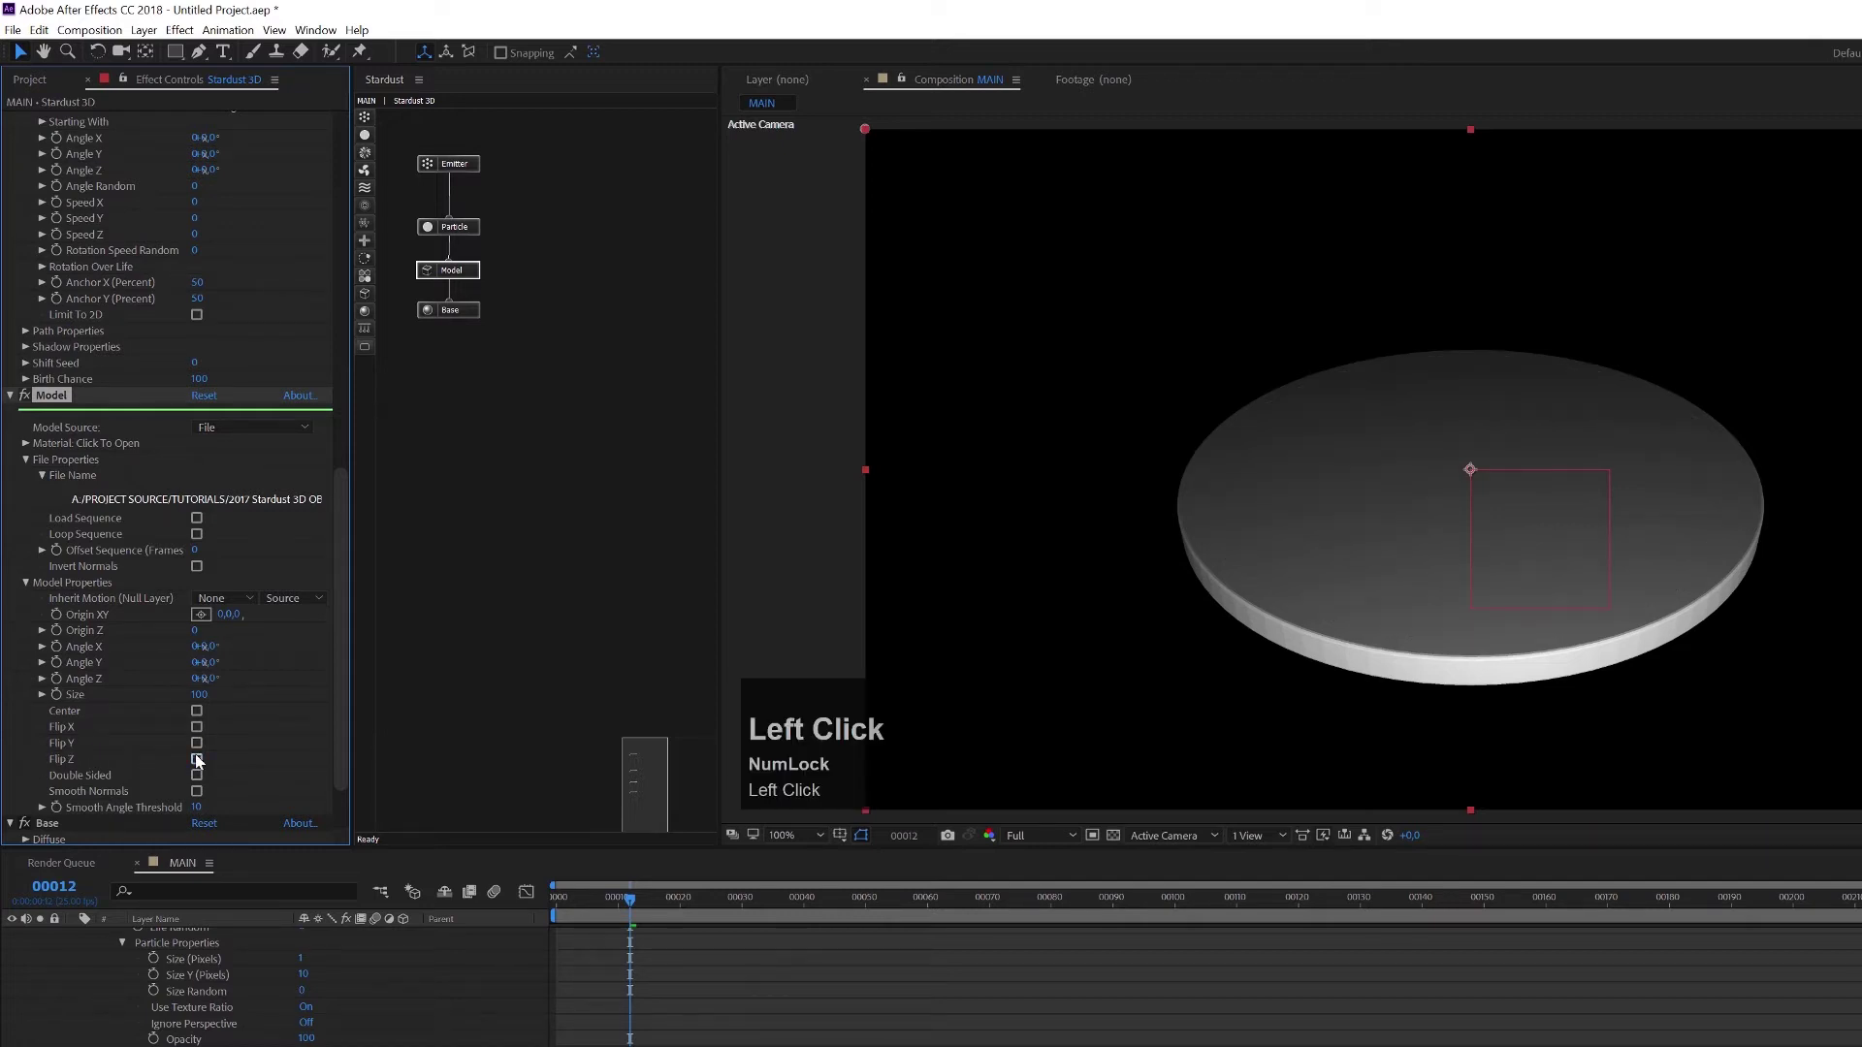
click(197, 747)
click(196, 760)
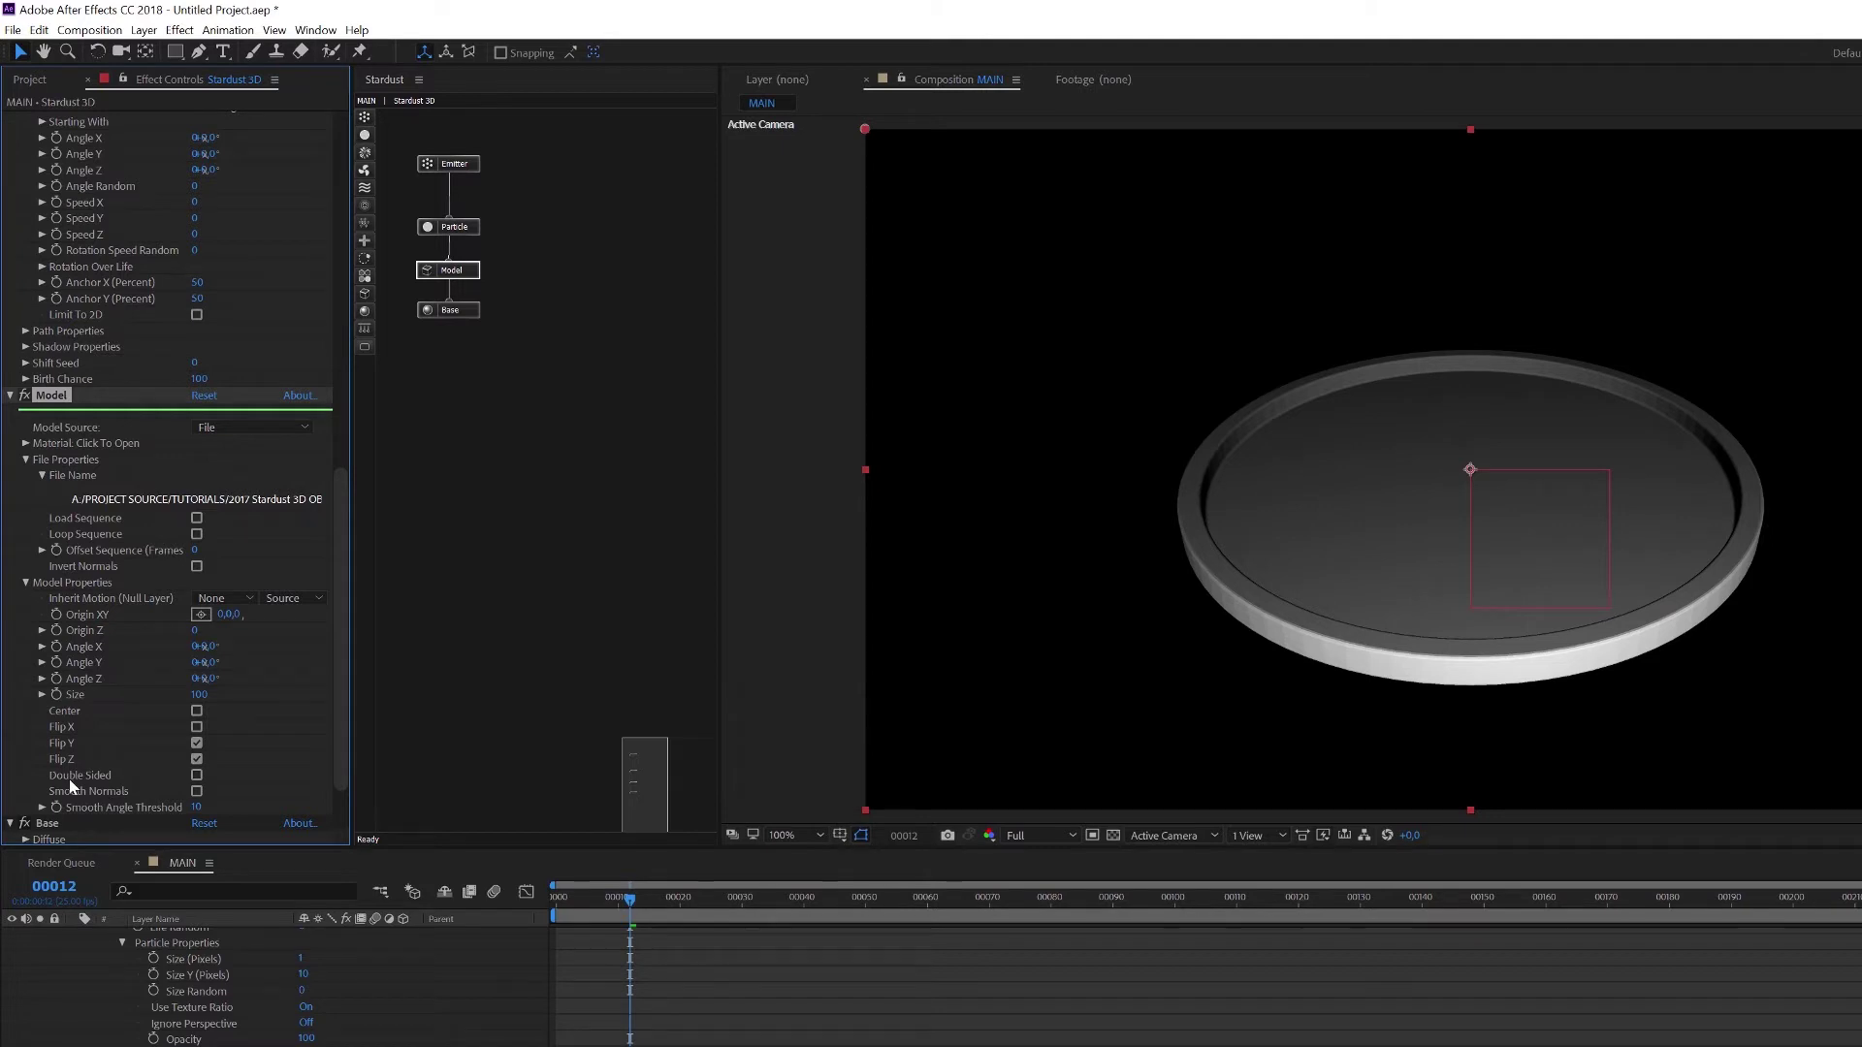
Try Double Sided on the Model node, switch it back off and enable Smooth Normals.
click(197, 776)
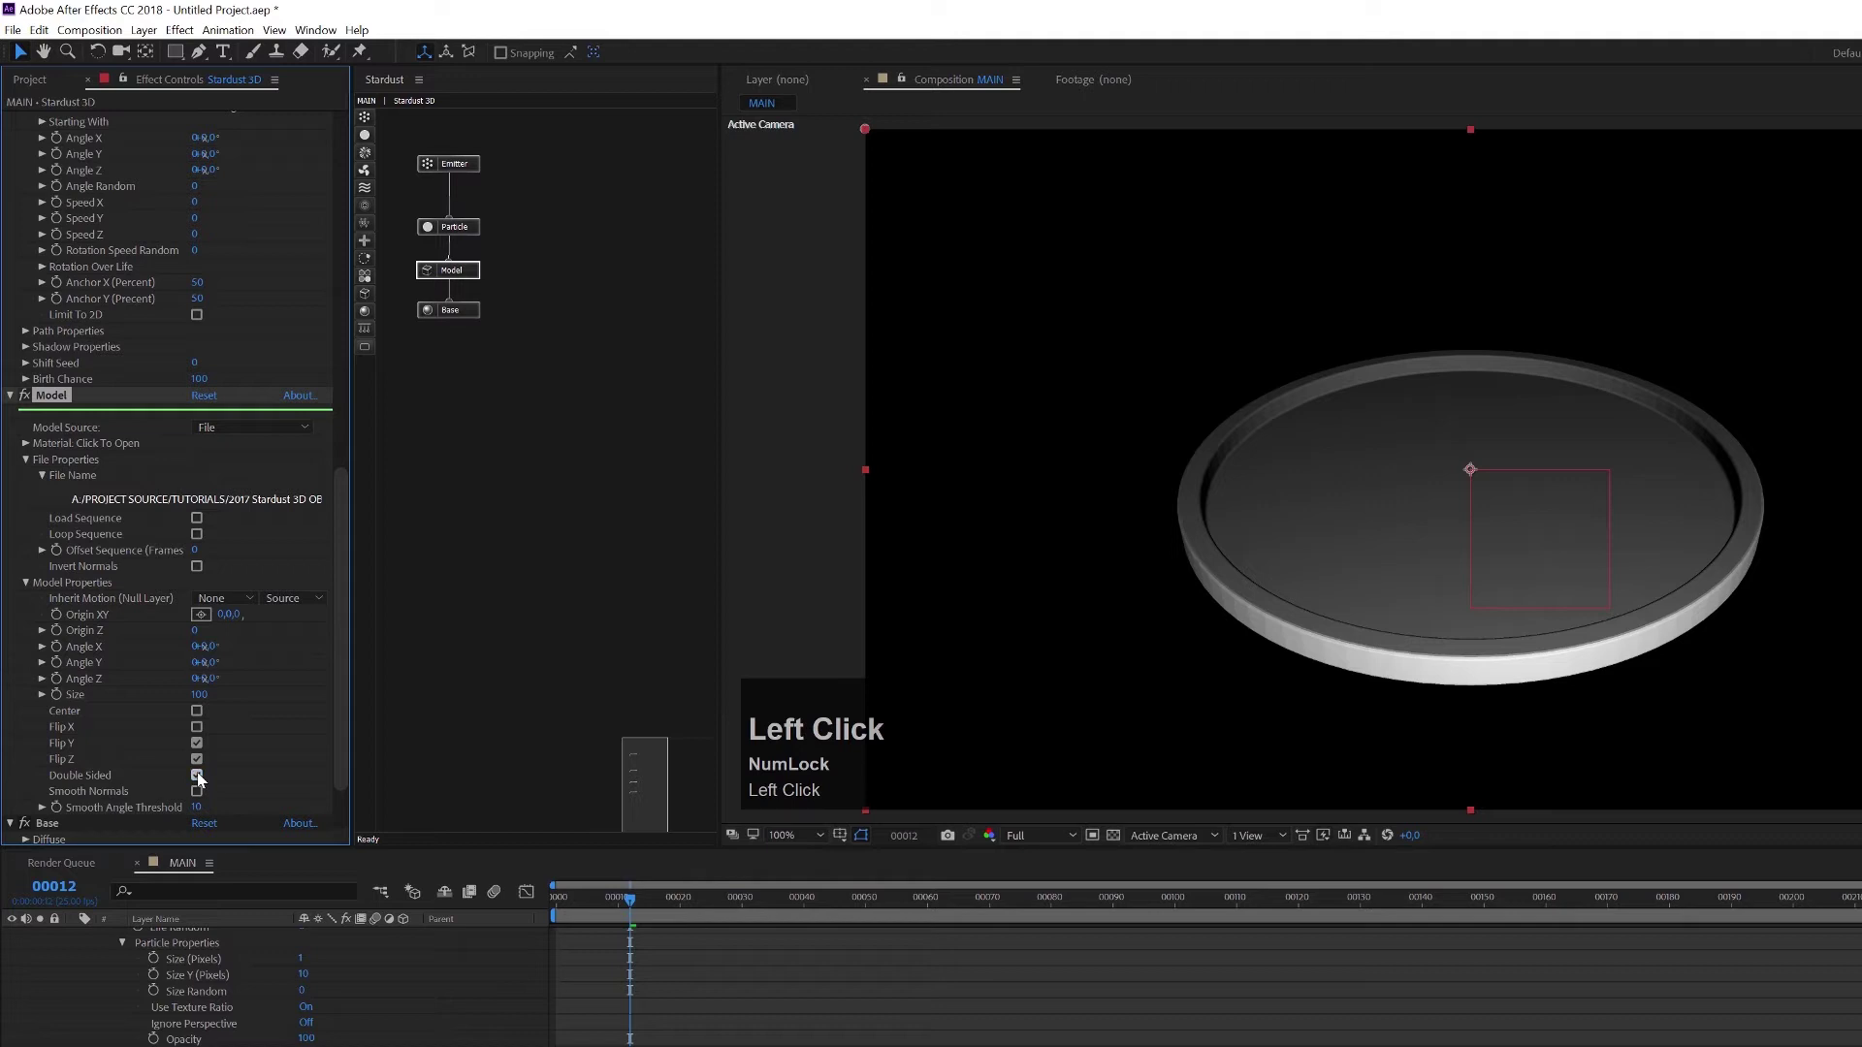
click(196, 774)
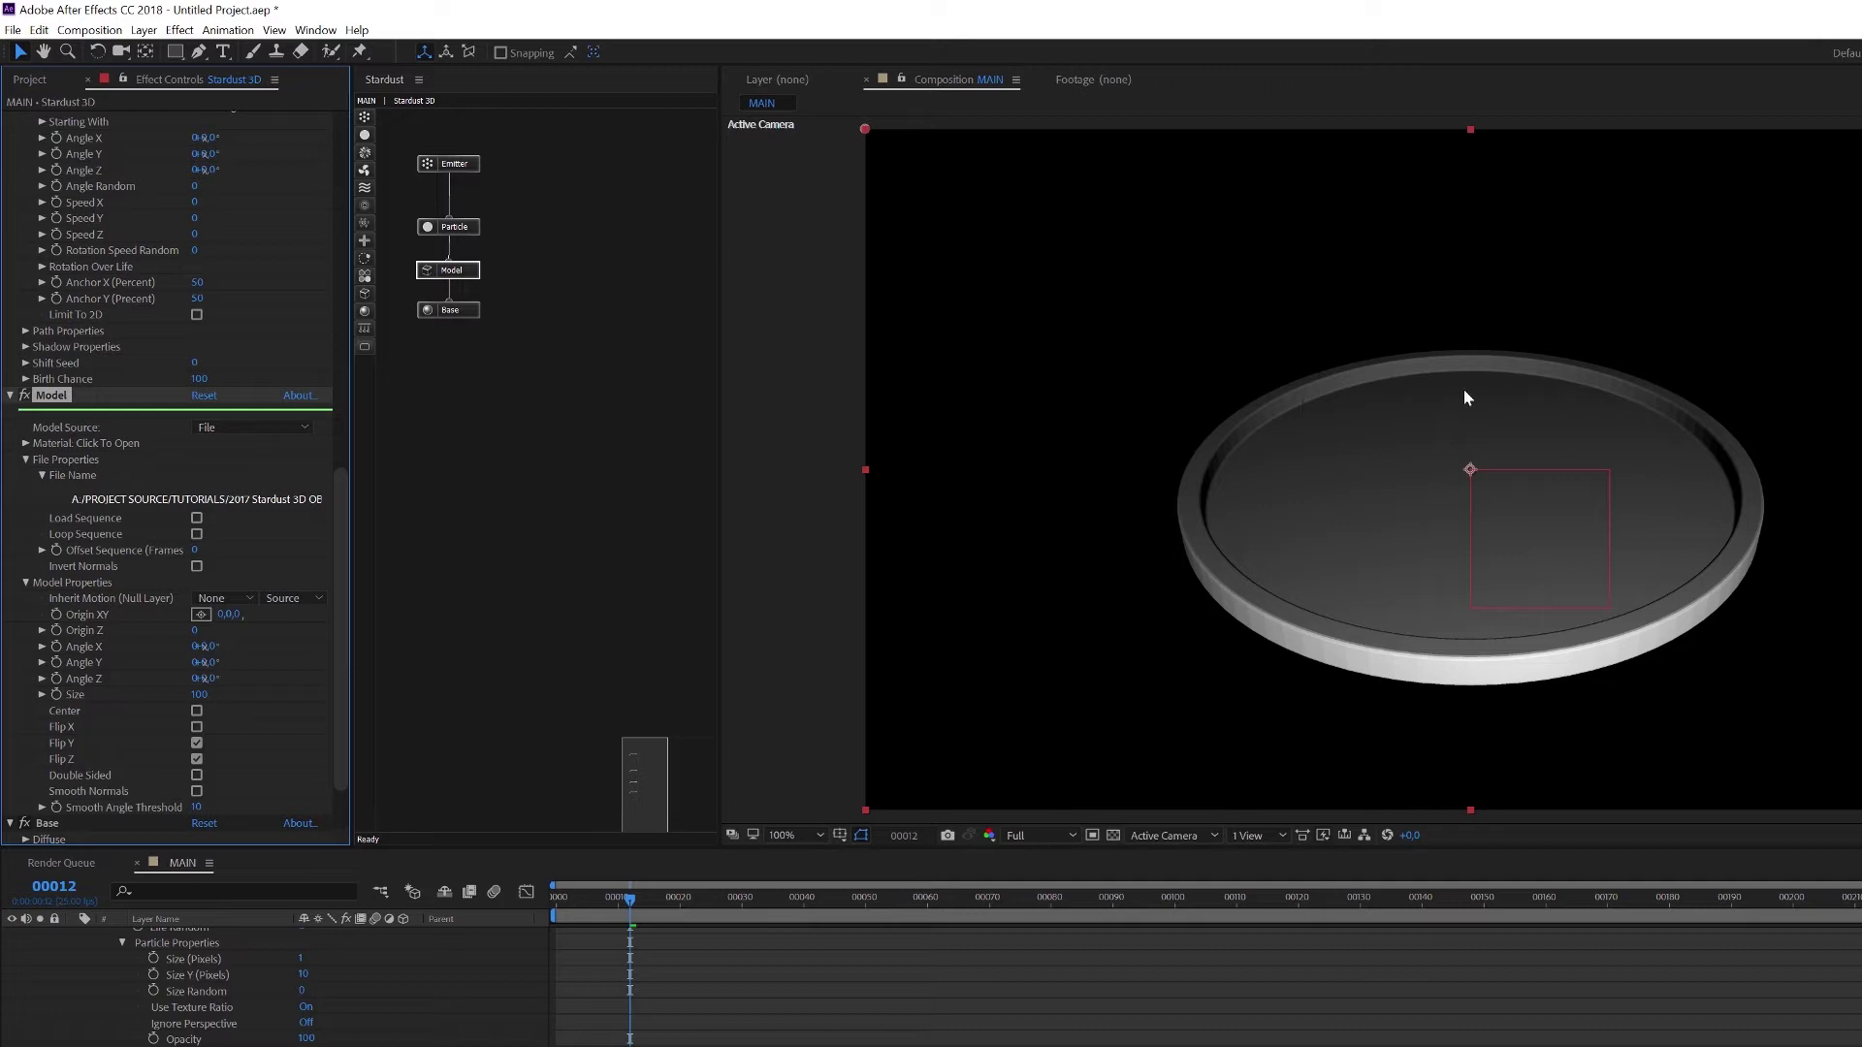
click(196, 791)
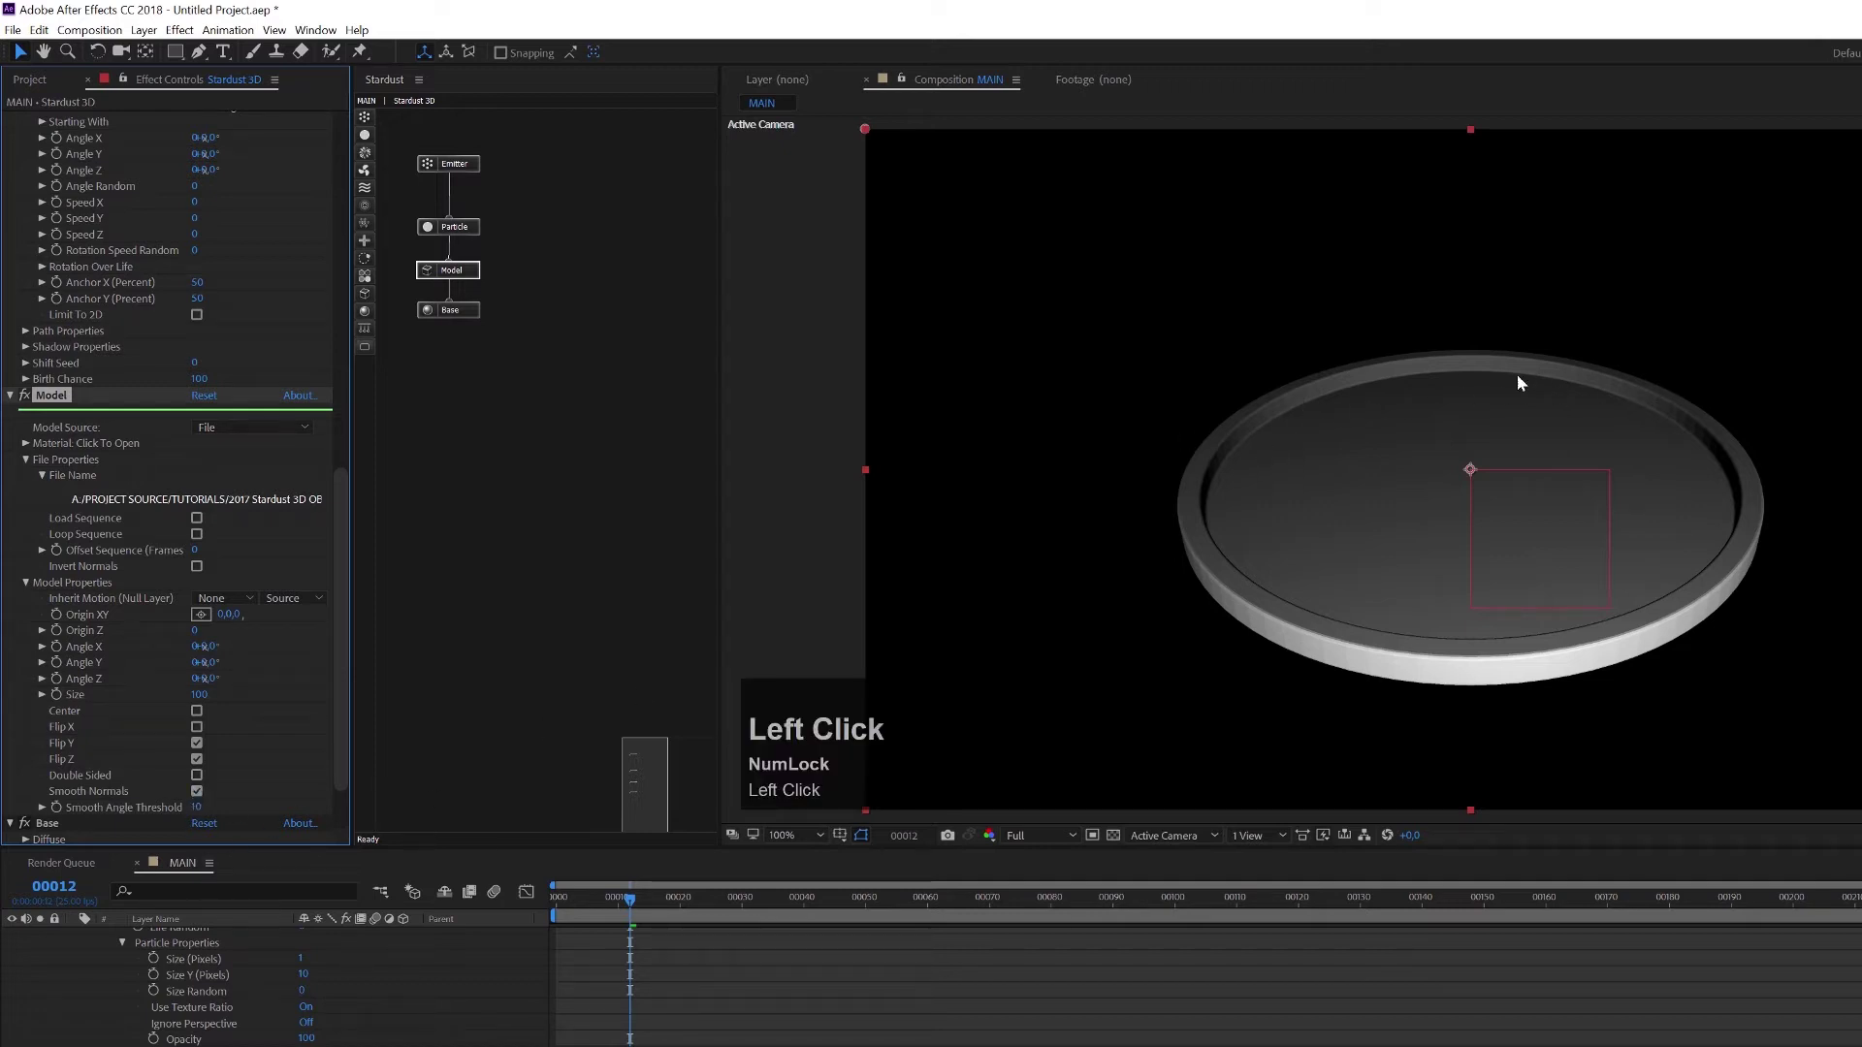
Try Smooth Angle Threshold values of 0 and 100 on the Model node.
key(Num_Lock)
click(197, 808)
text(0)
key(Return)
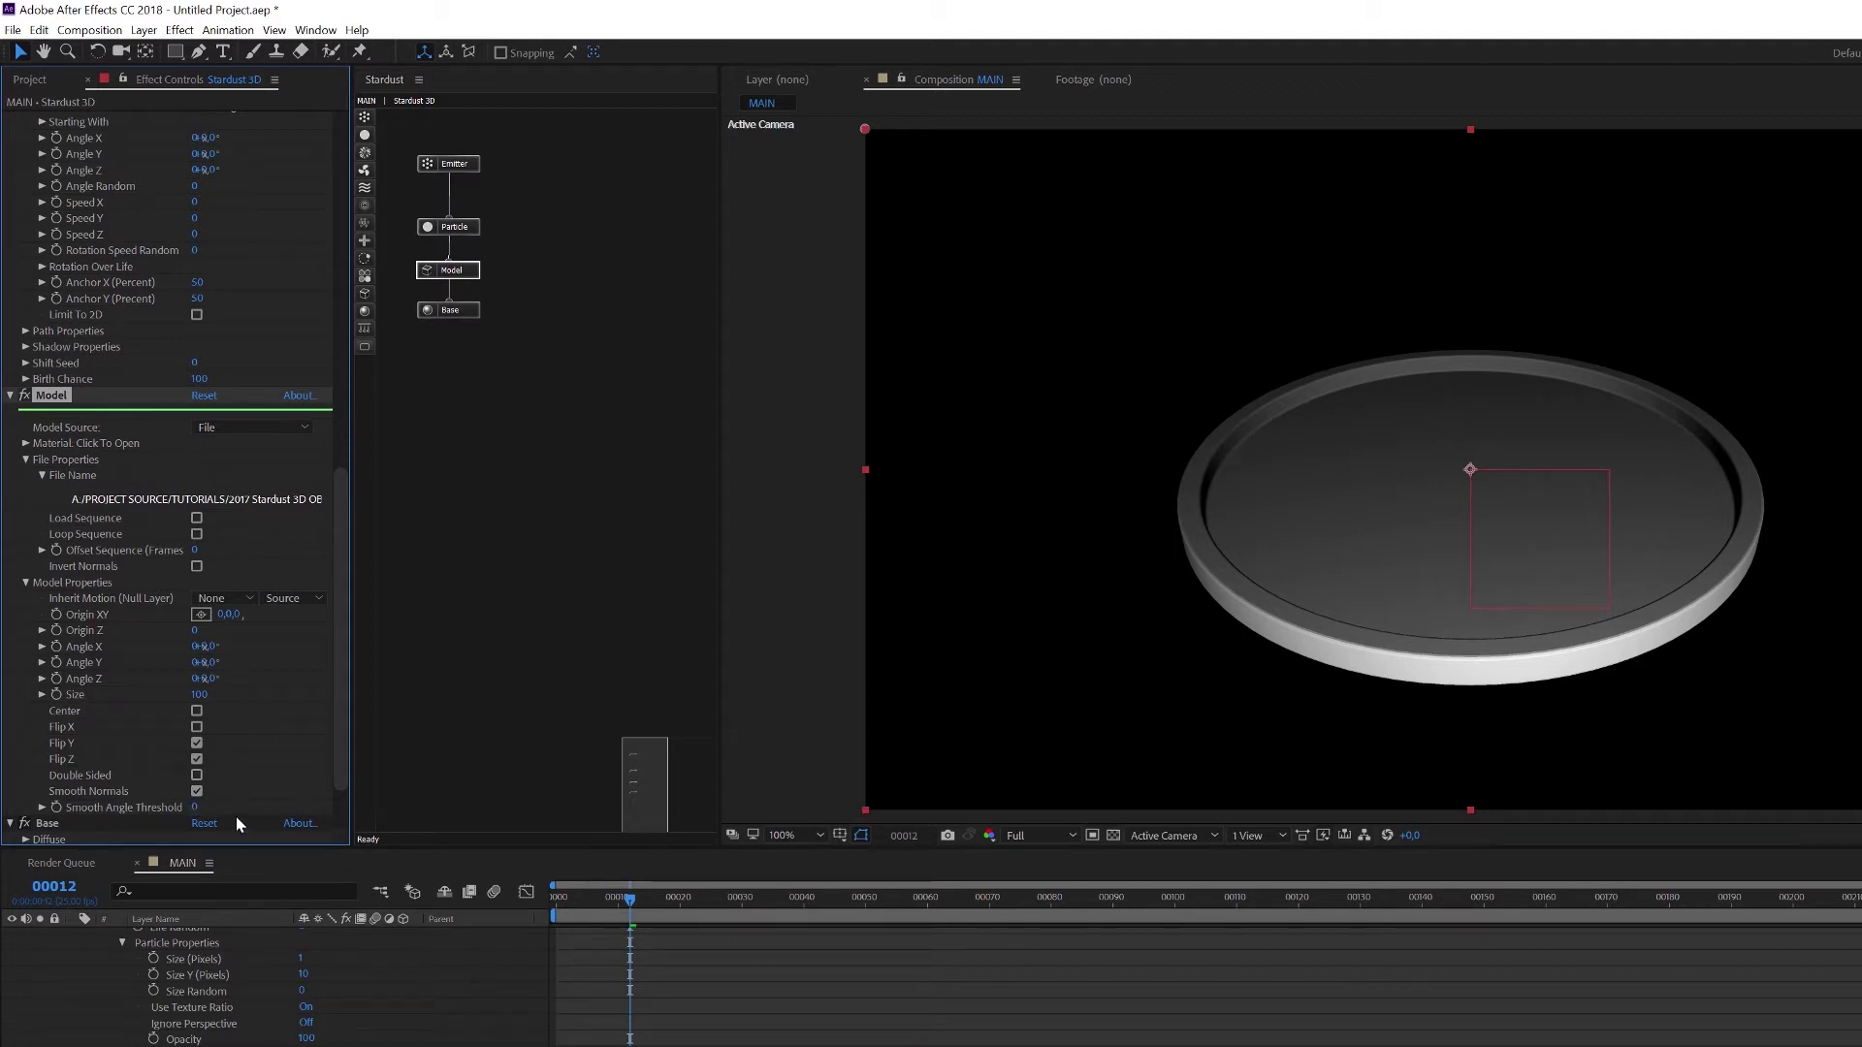
click(194, 807)
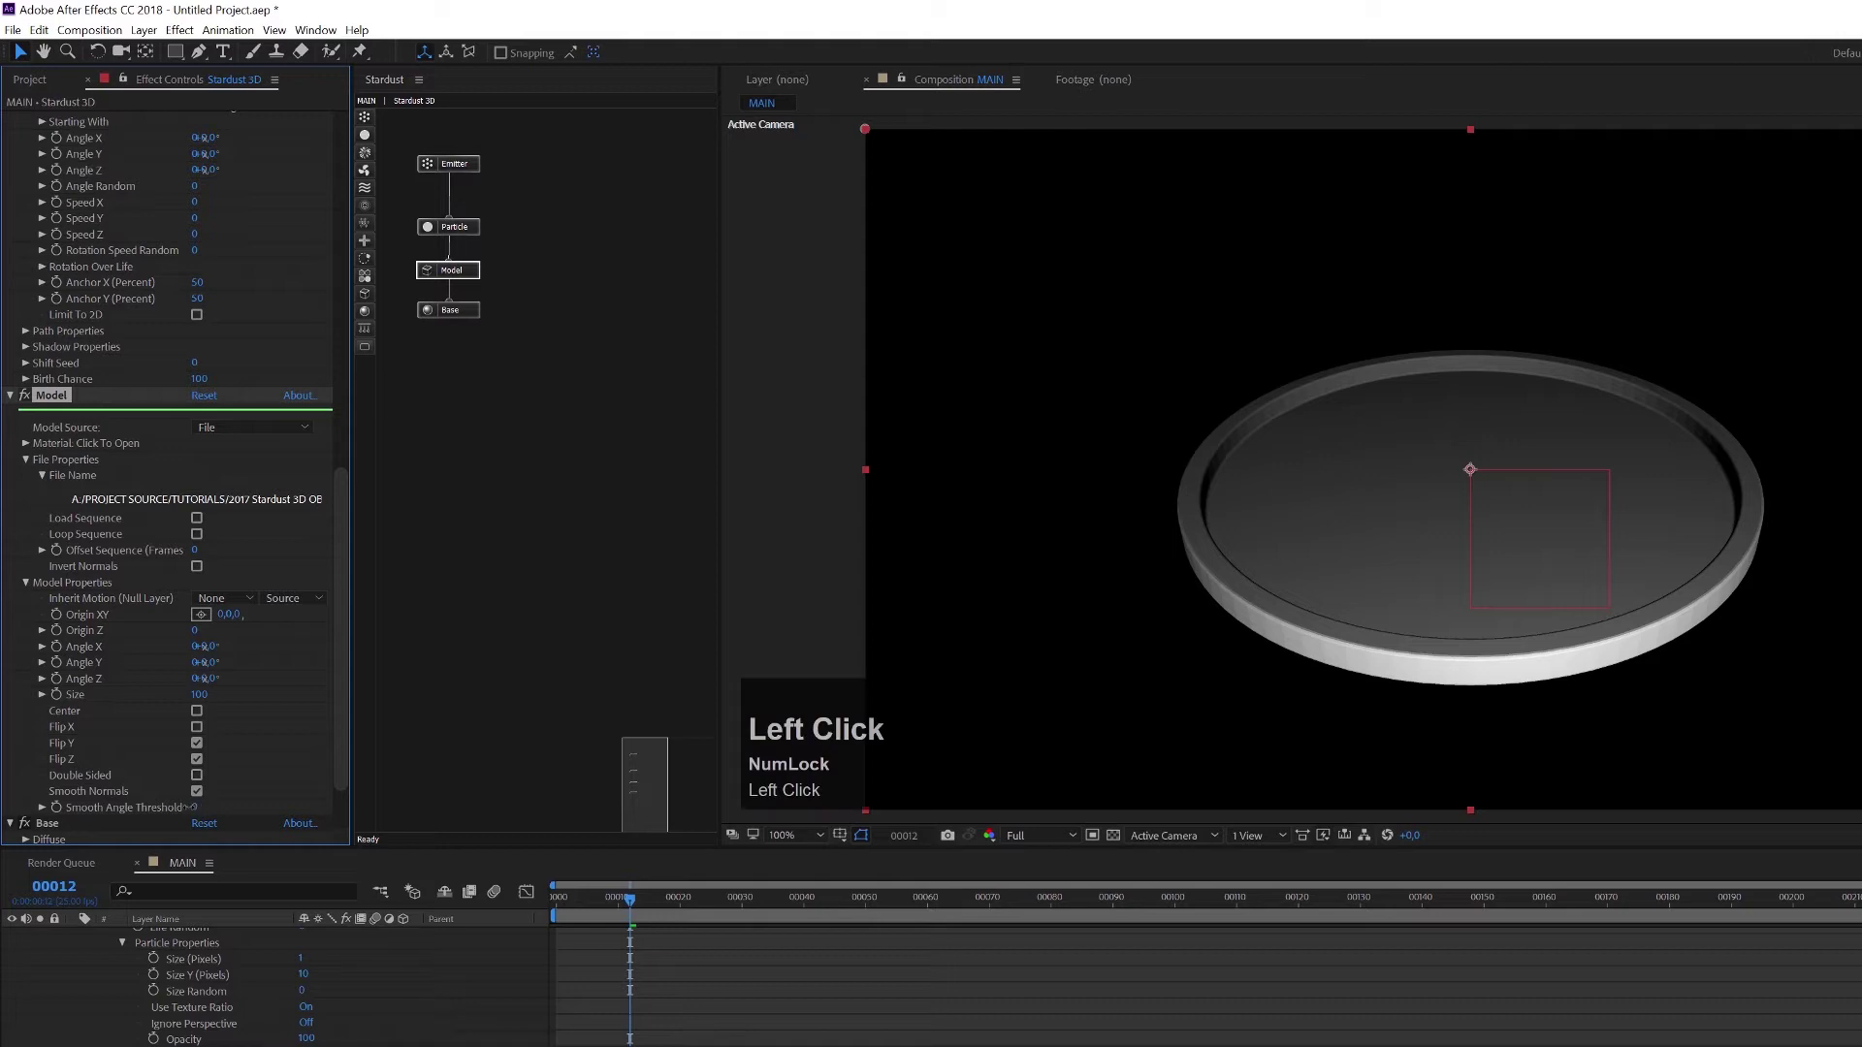
text(100)
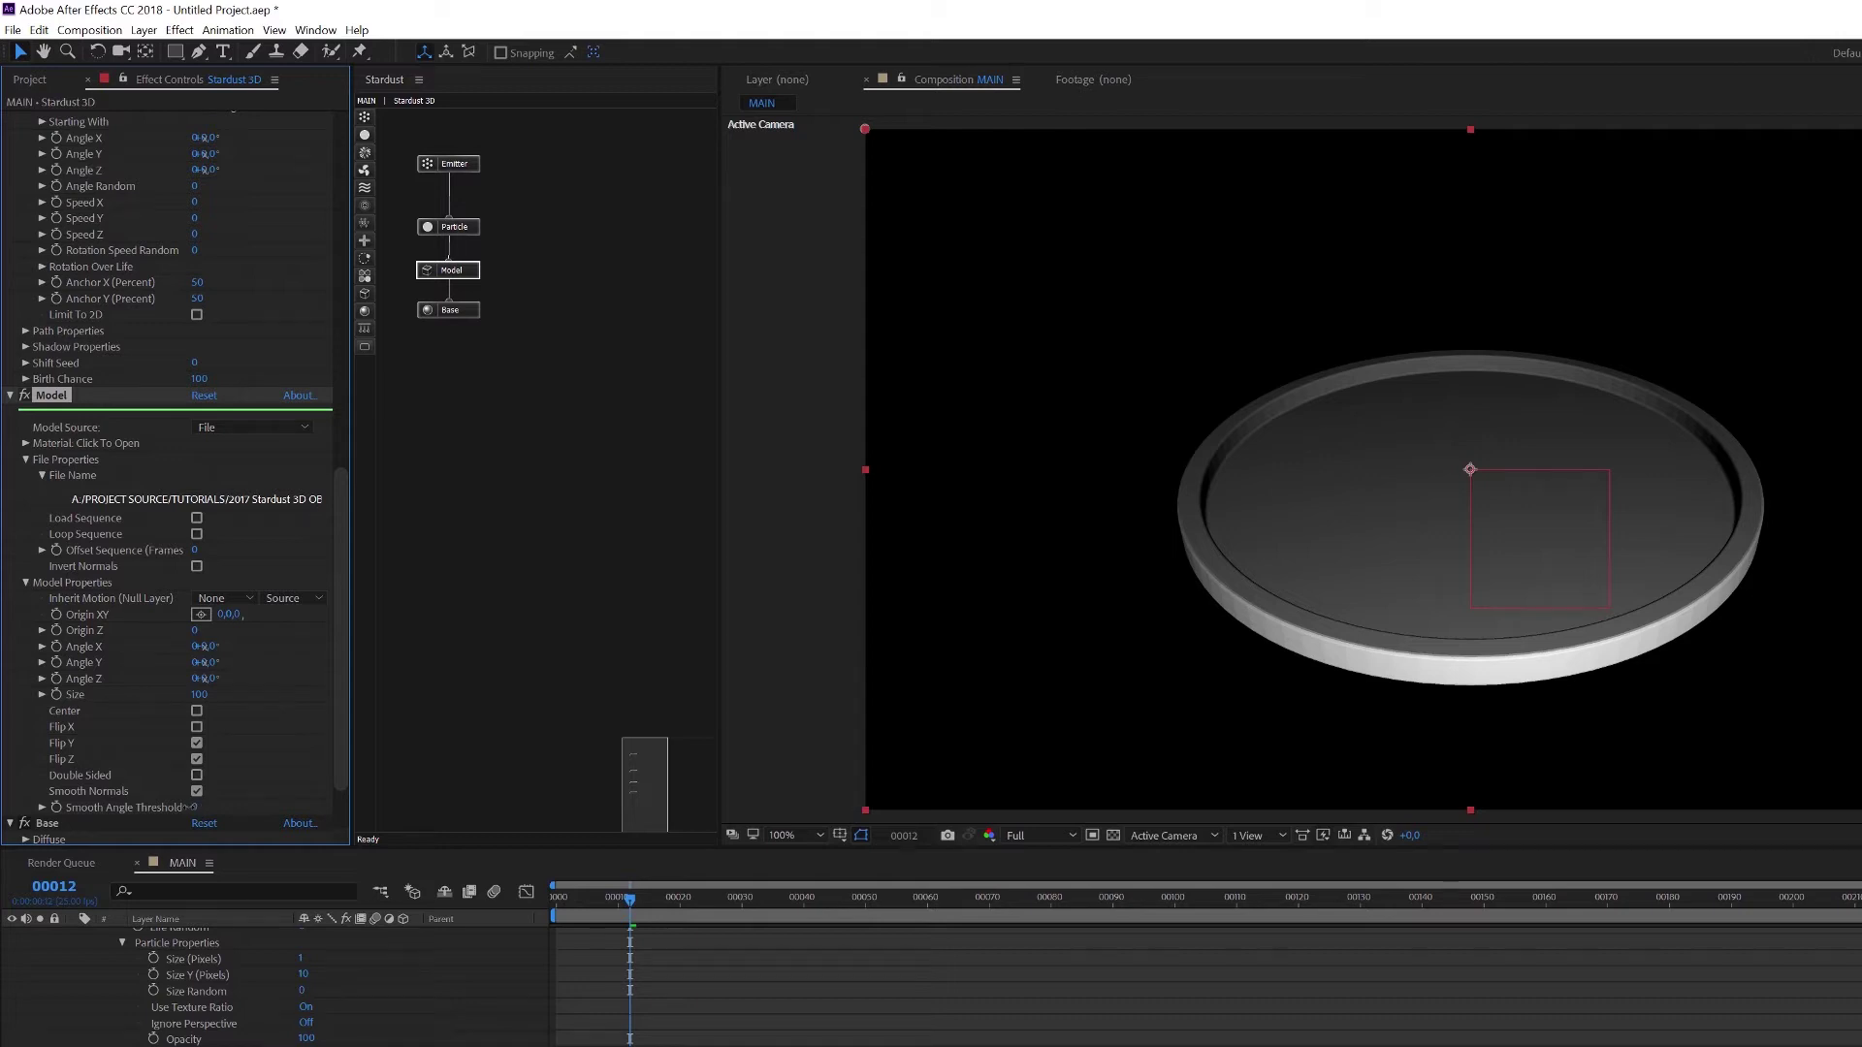
click(194, 807)
text(100)
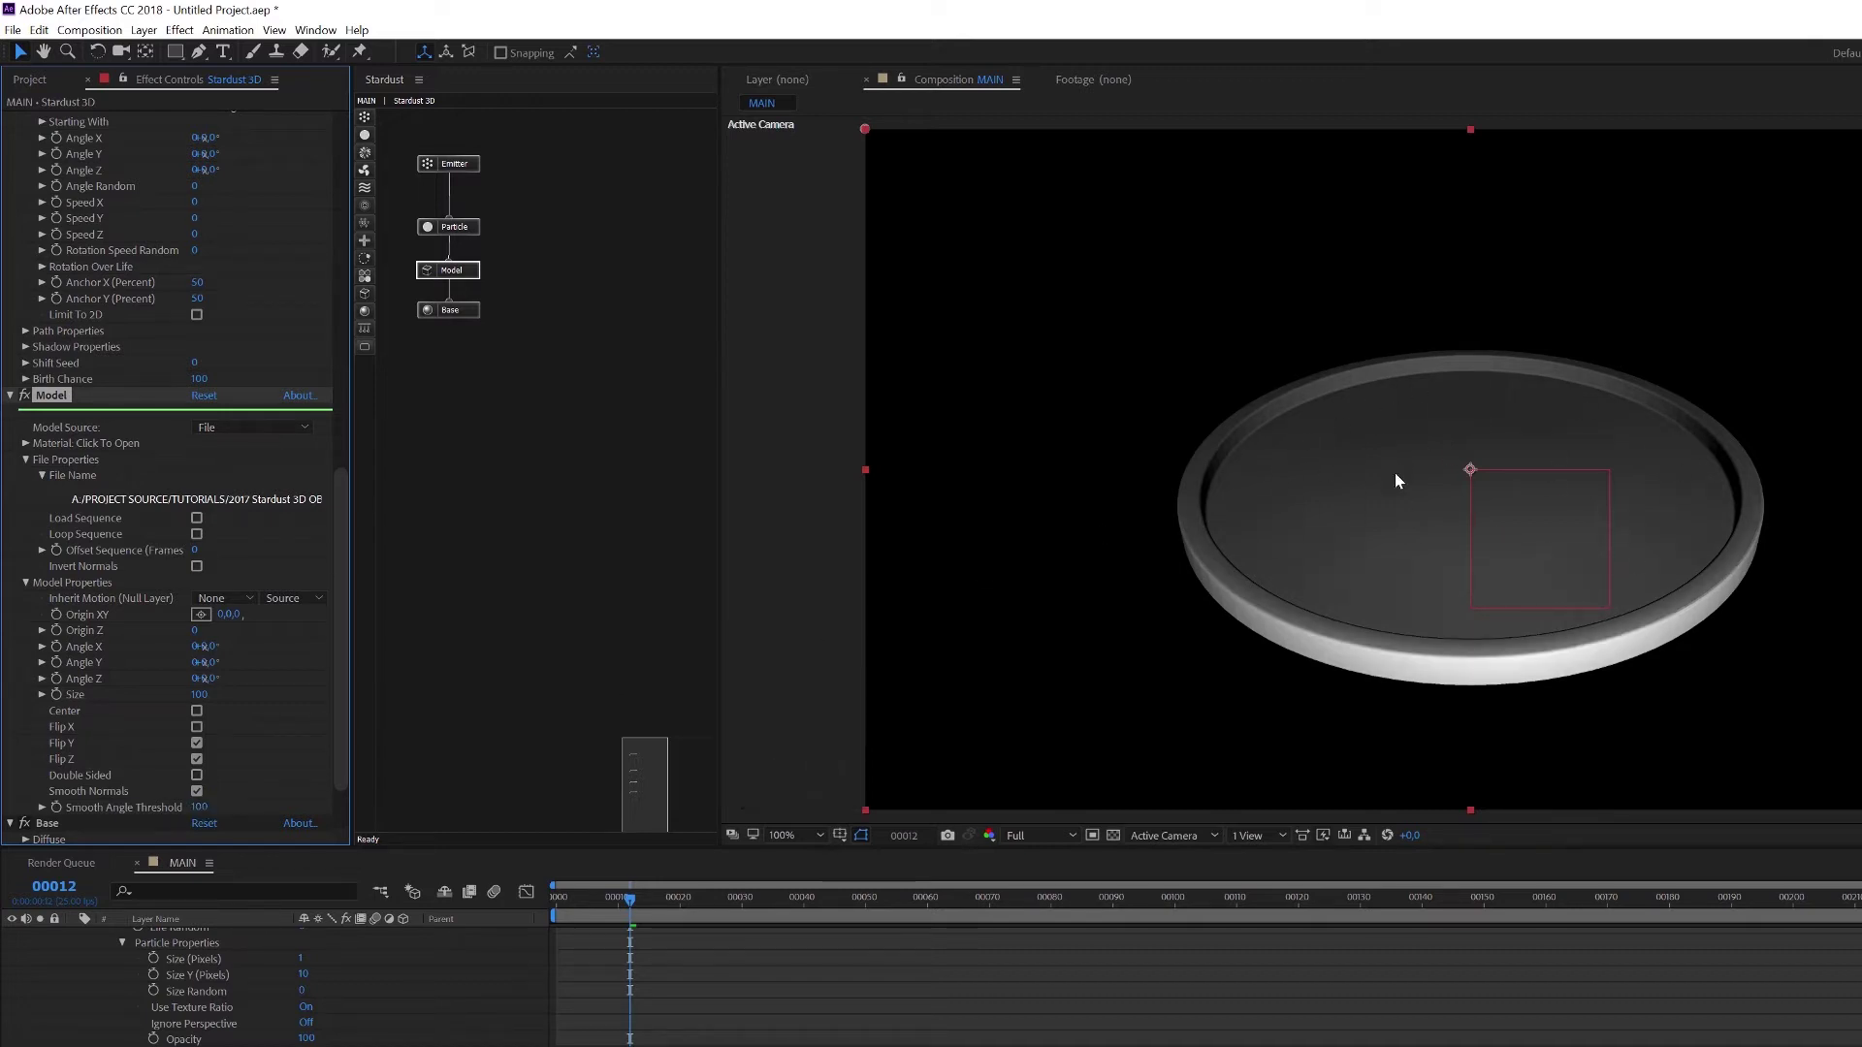
Return the Model node's Smooth Angle Threshold to 10 and switch Flip Y off and back on.
click(199, 809)
text(10)
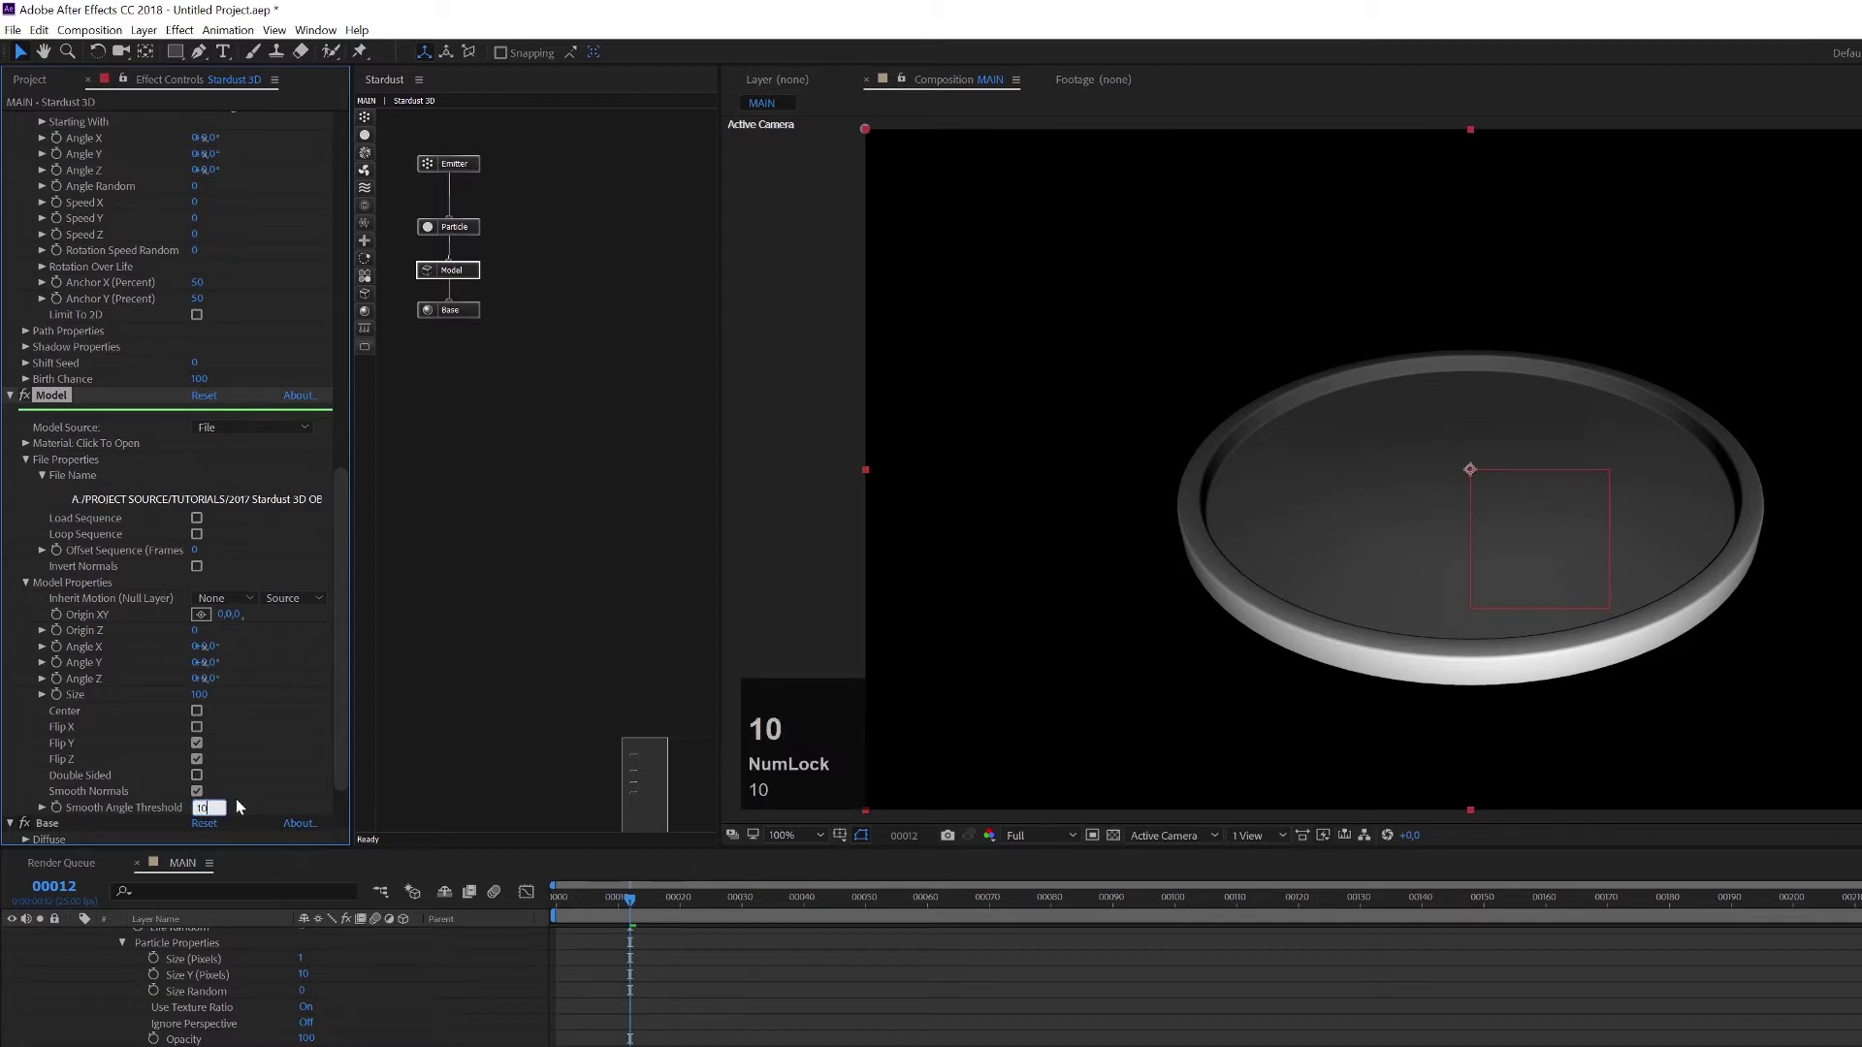
click(197, 742)
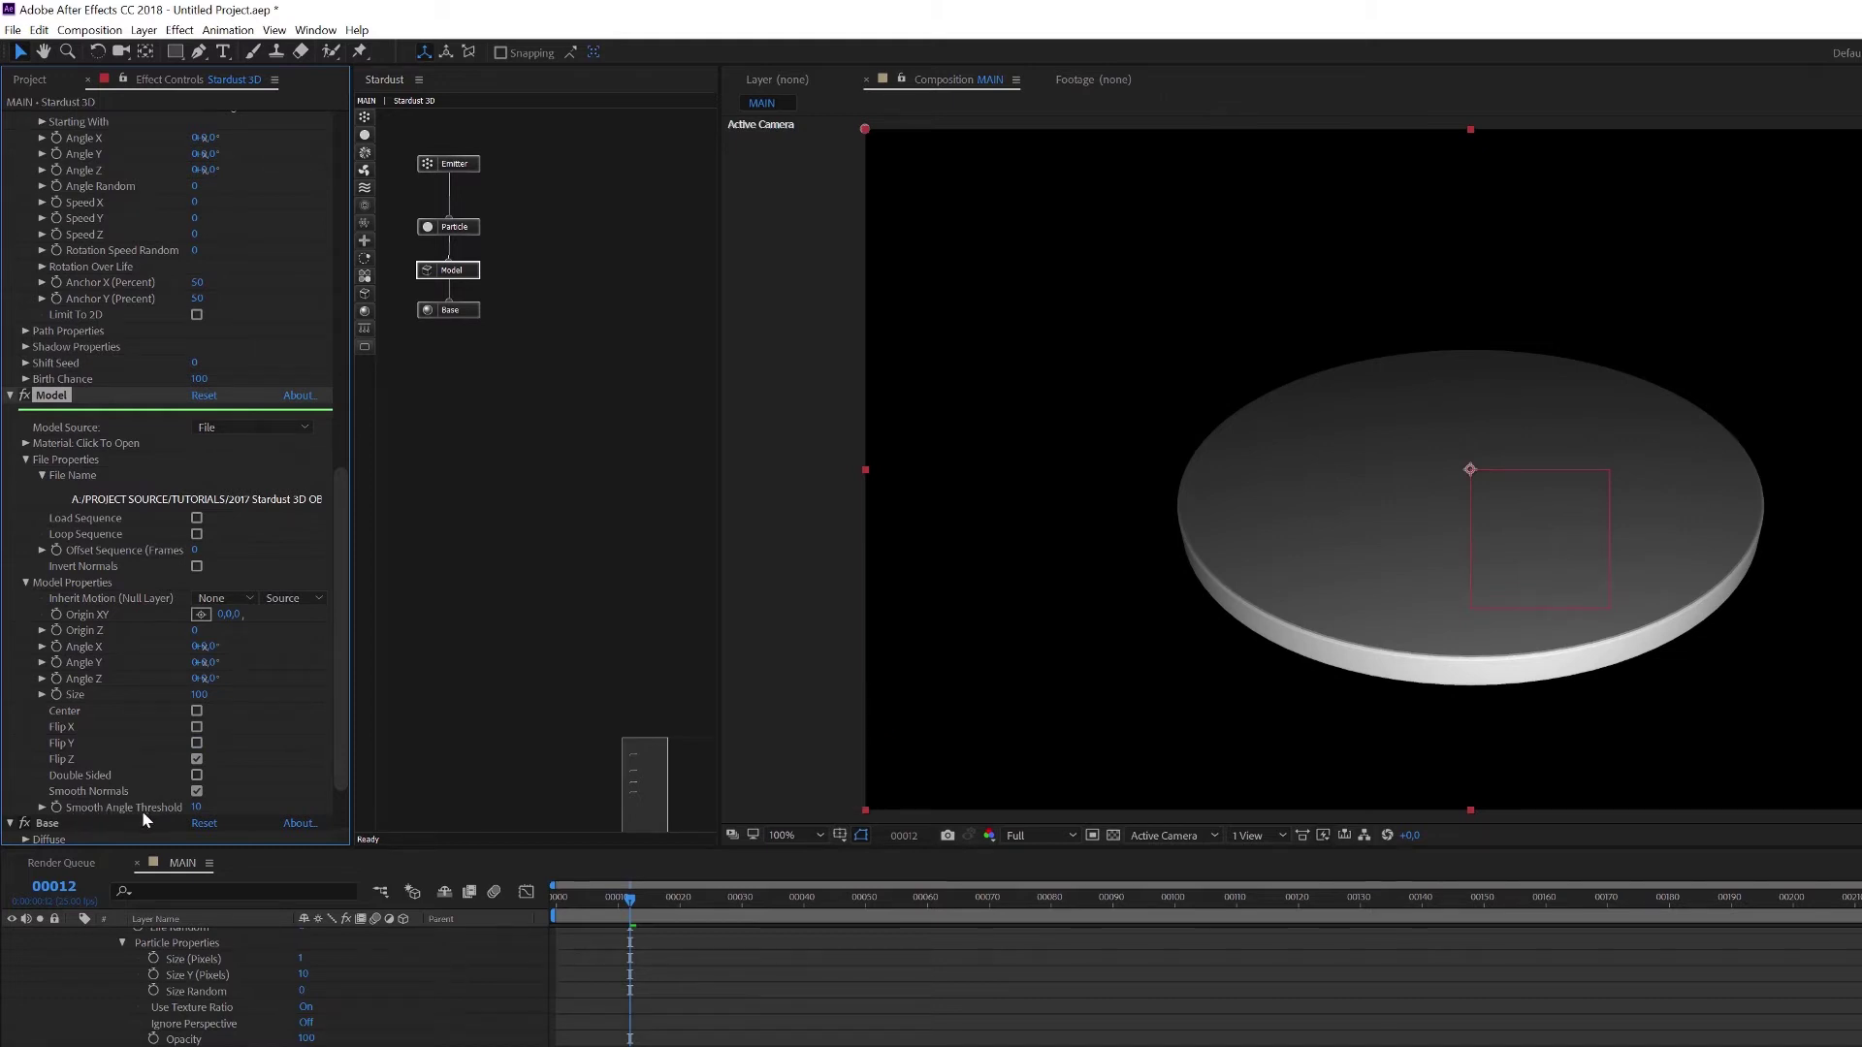
click(196, 743)
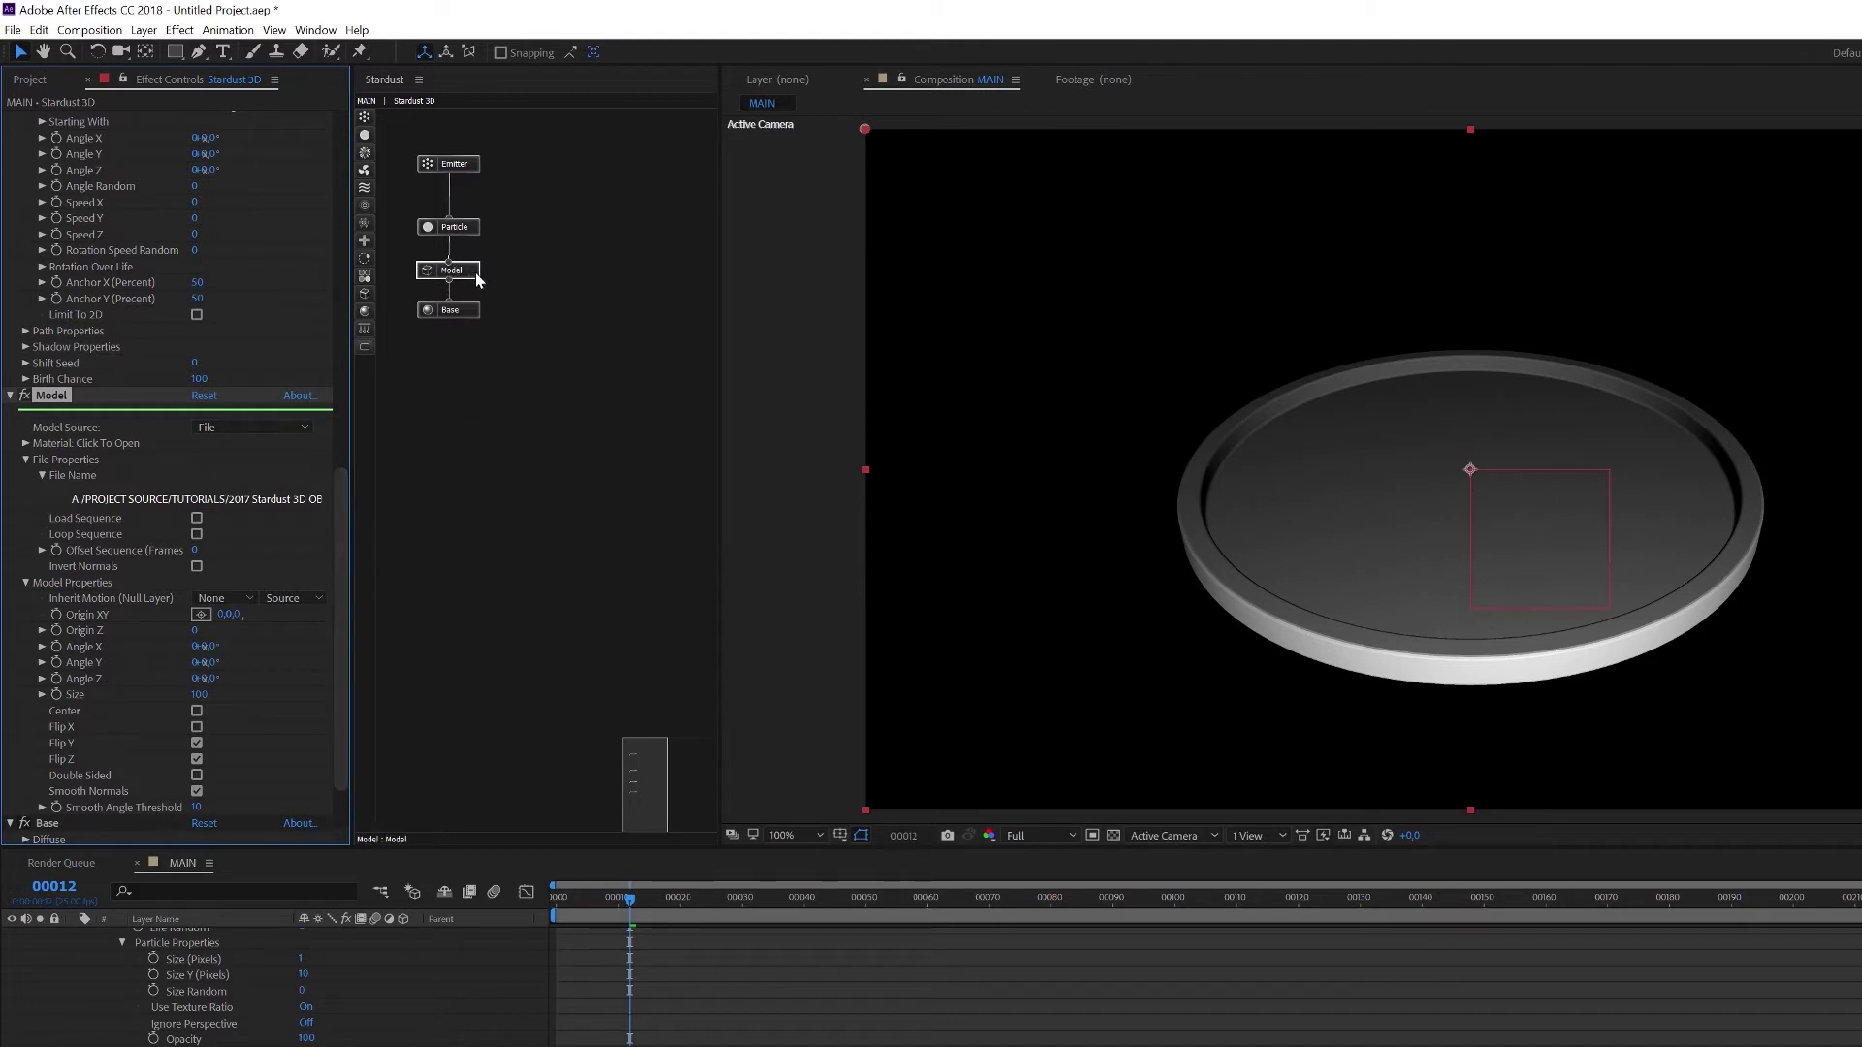
Move the Model and Base nodes aside, add a second Model node under Particle and import Stardust 3D Logo_Ring.obj into it.
drag(506, 265, 422, 283)
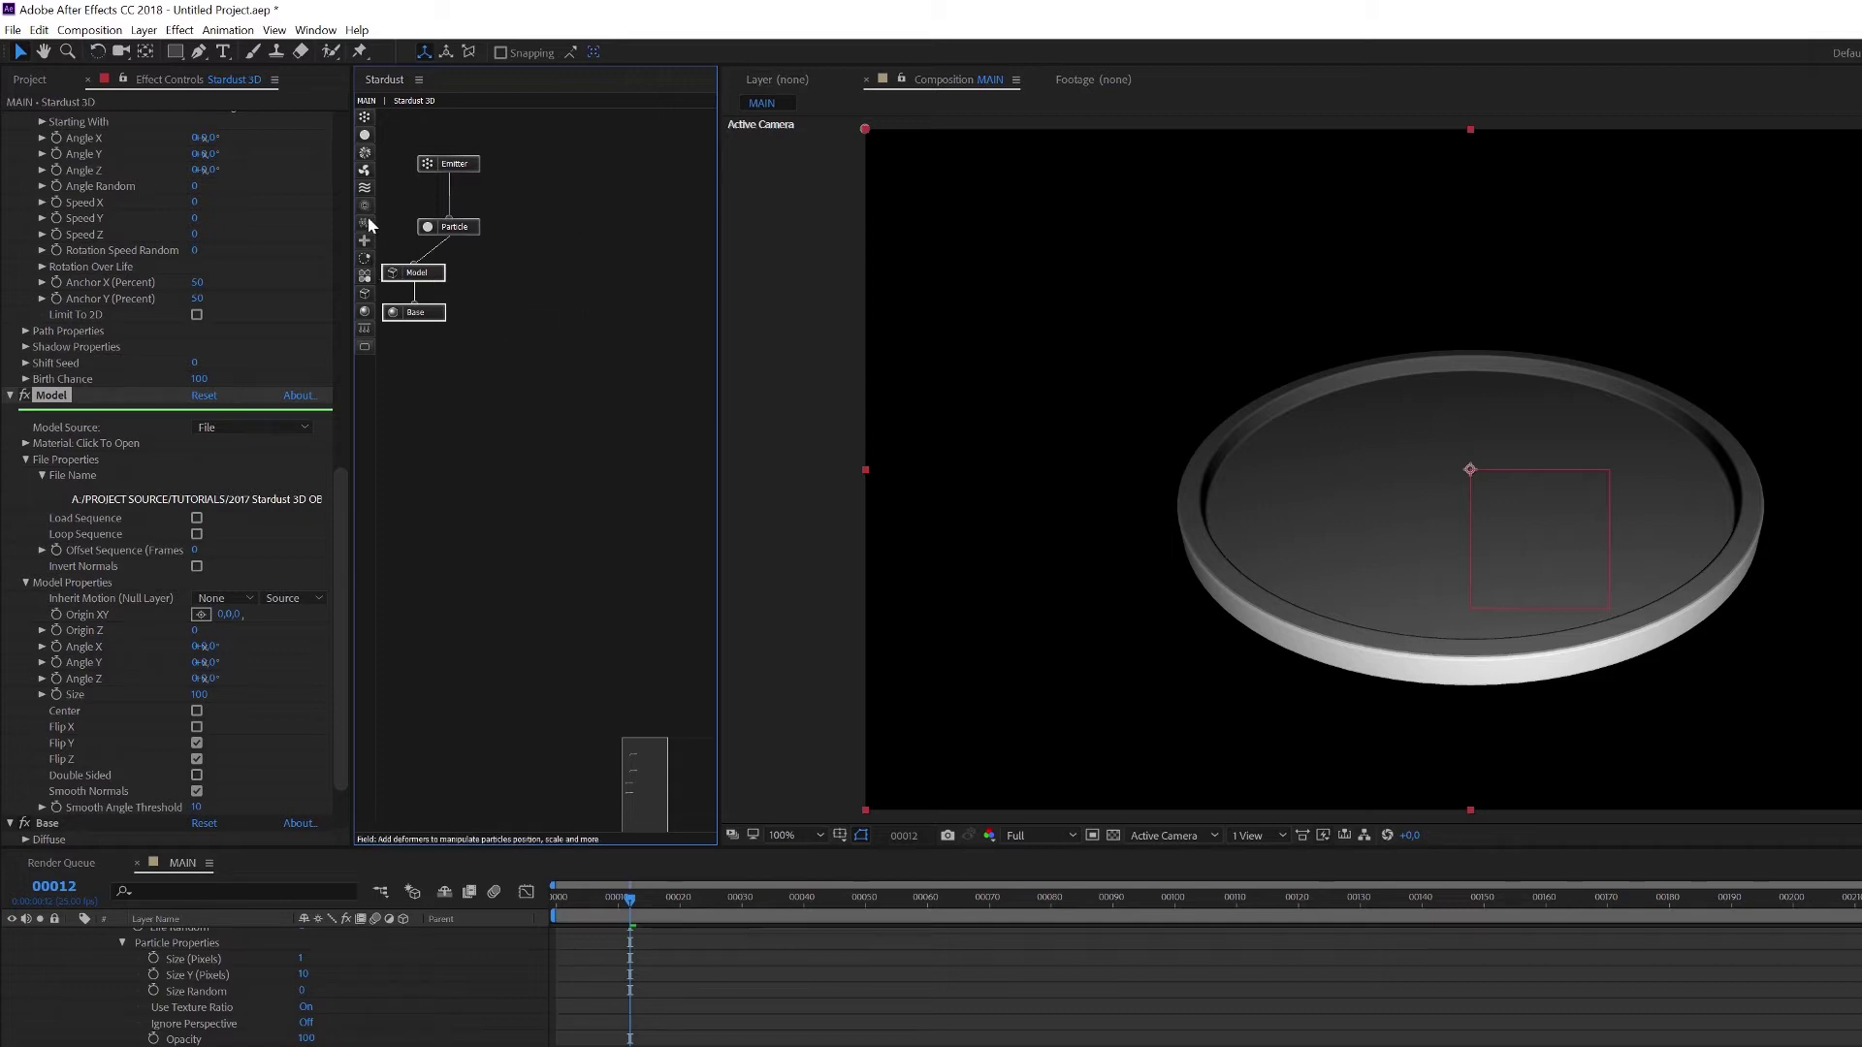
drag(364, 293, 520, 282)
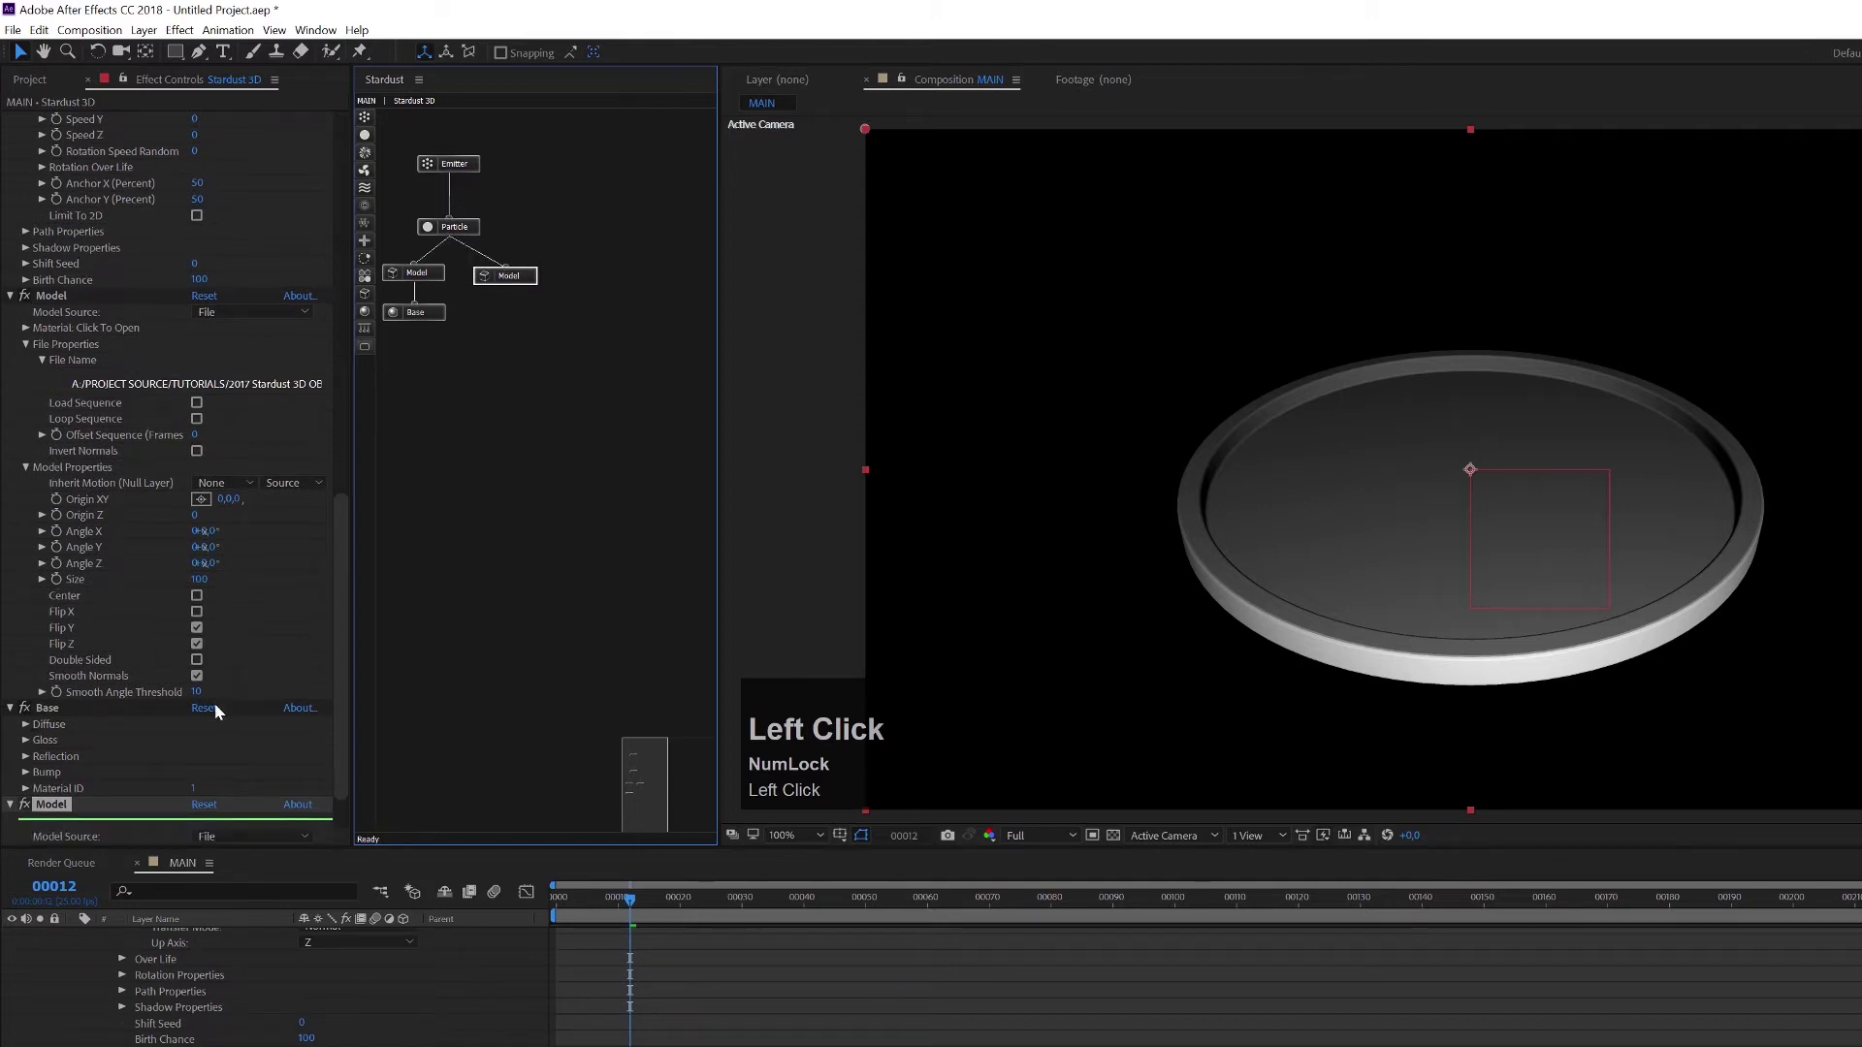
scroll(147, 768, down, 2)
click(27, 806)
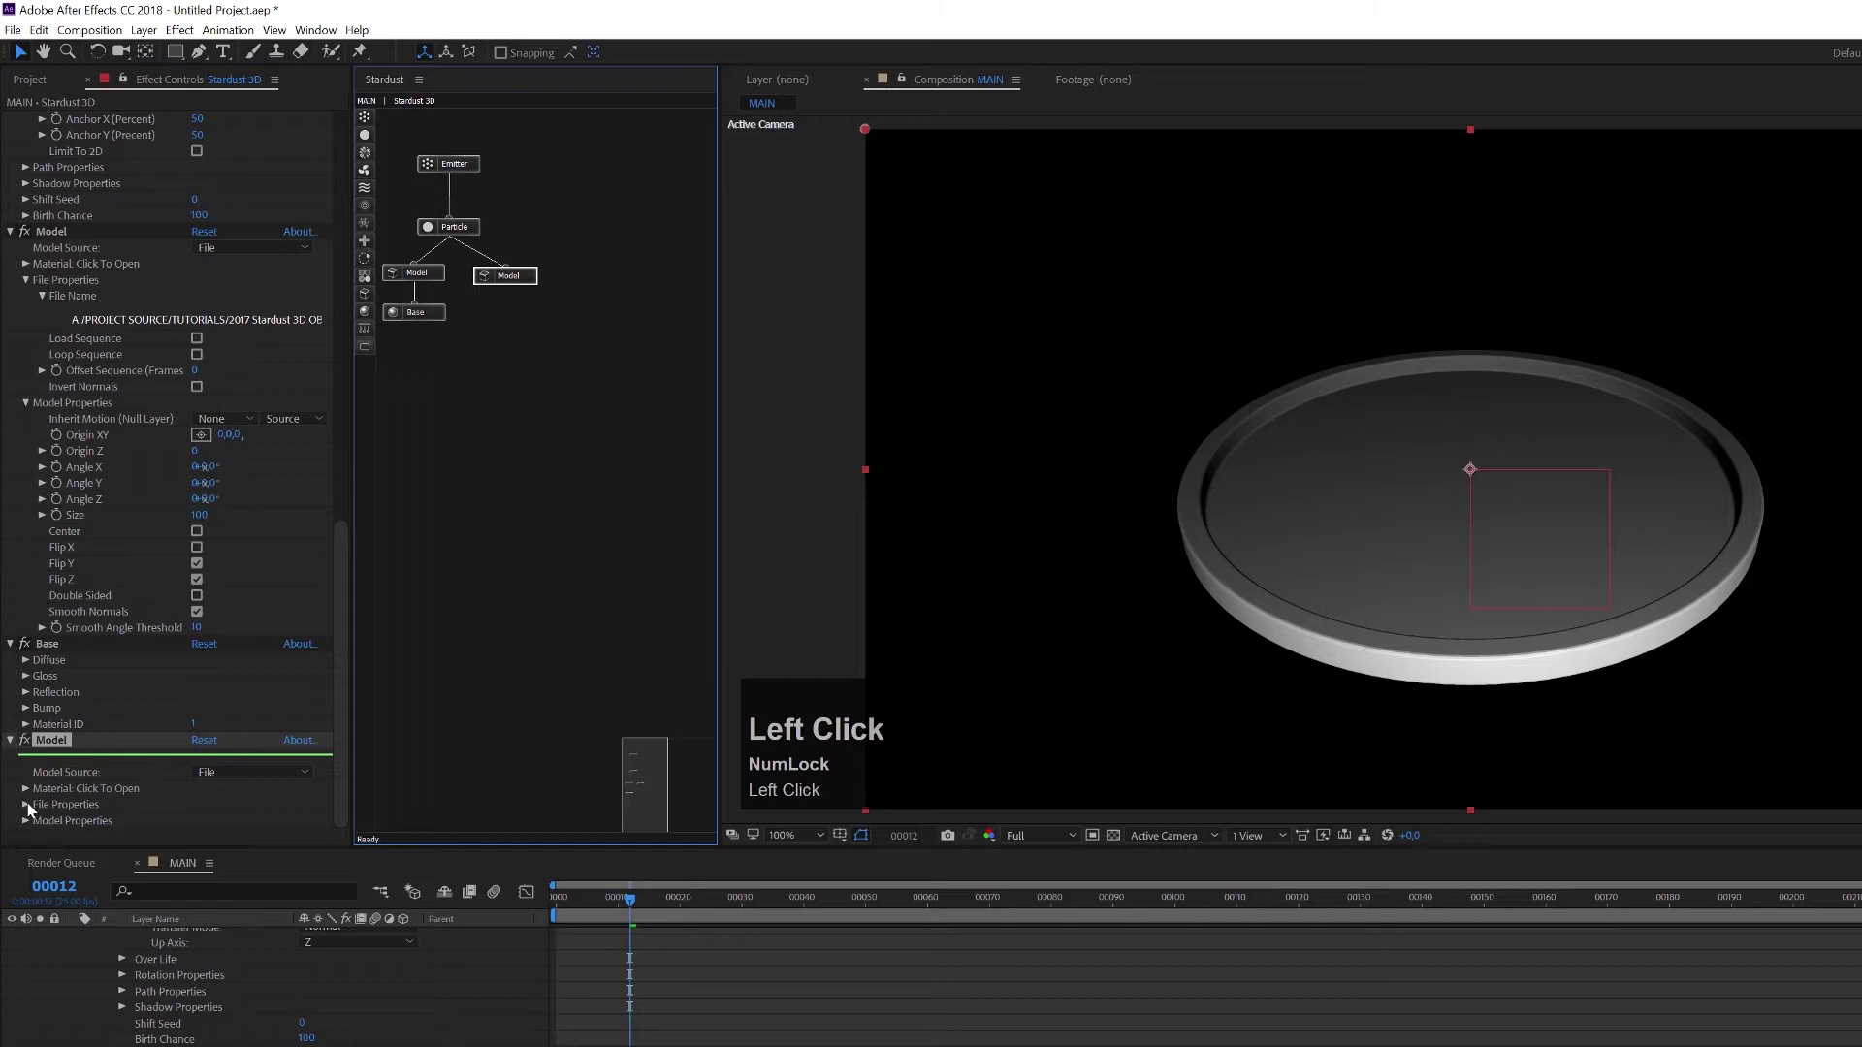
click(86, 773)
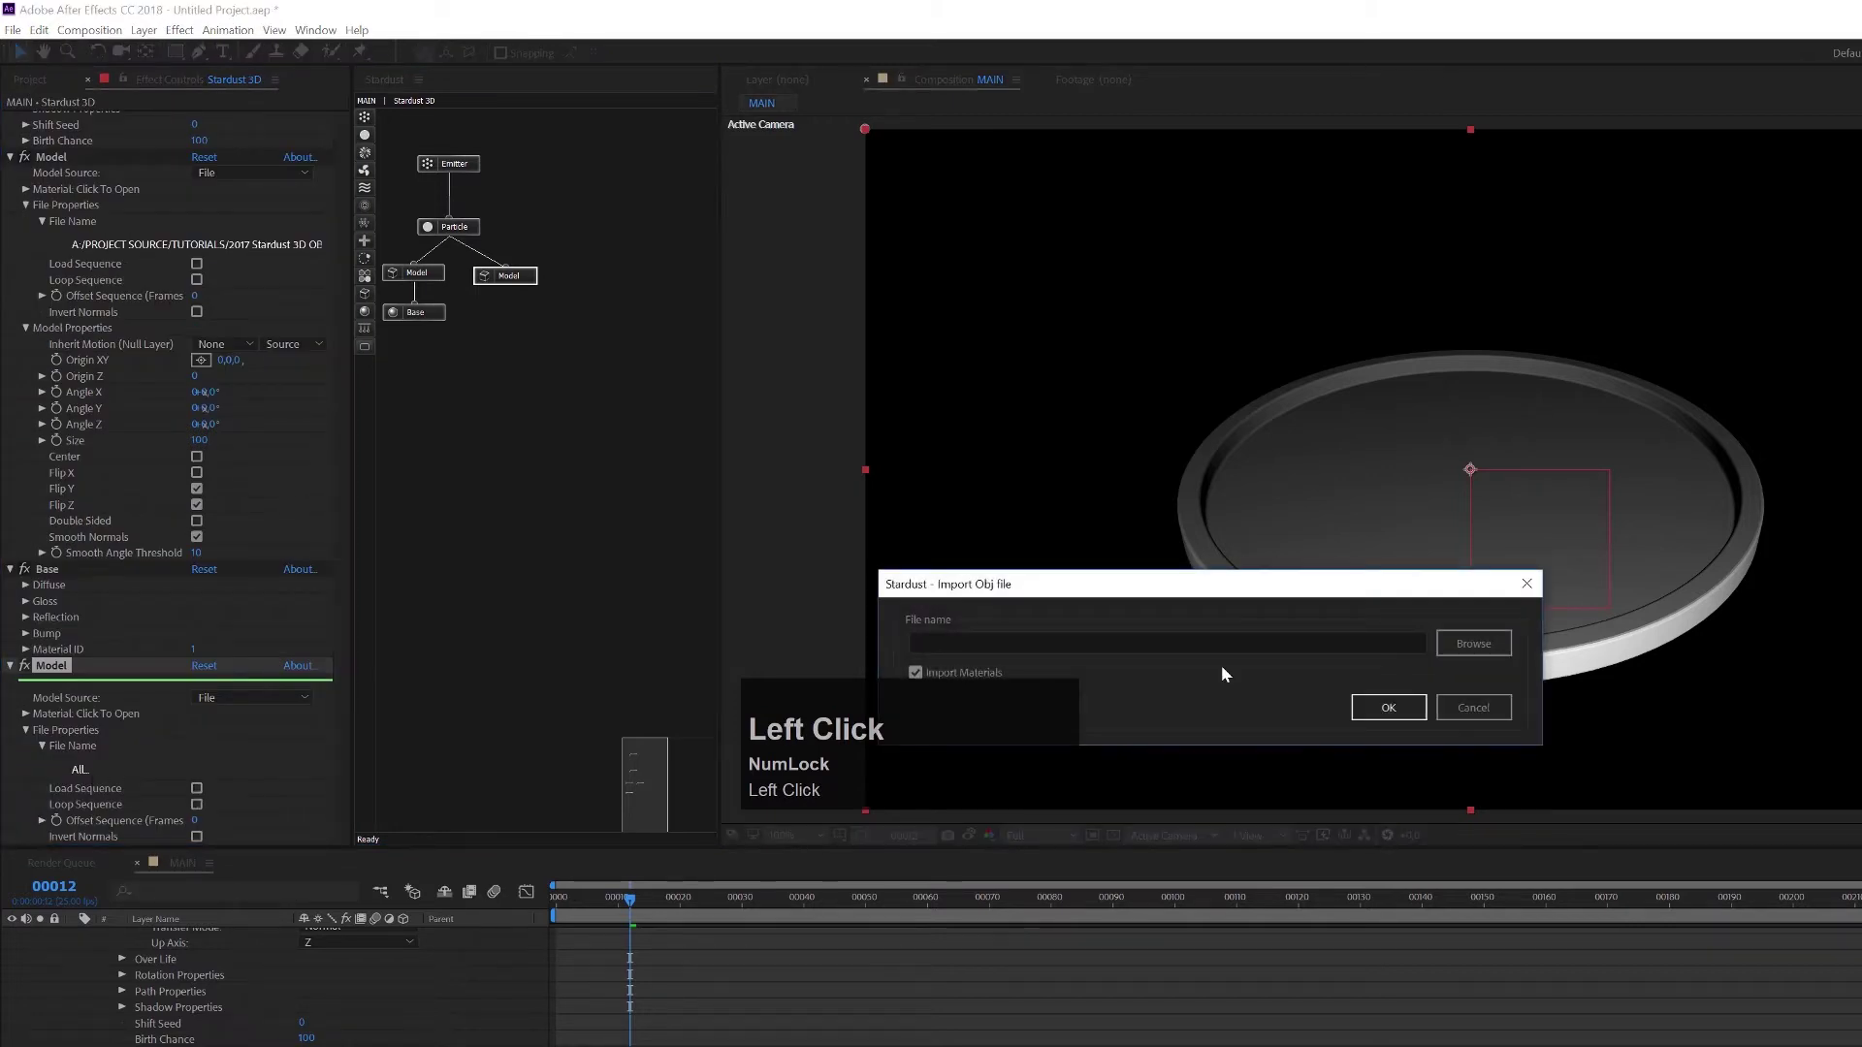
click(1472, 645)
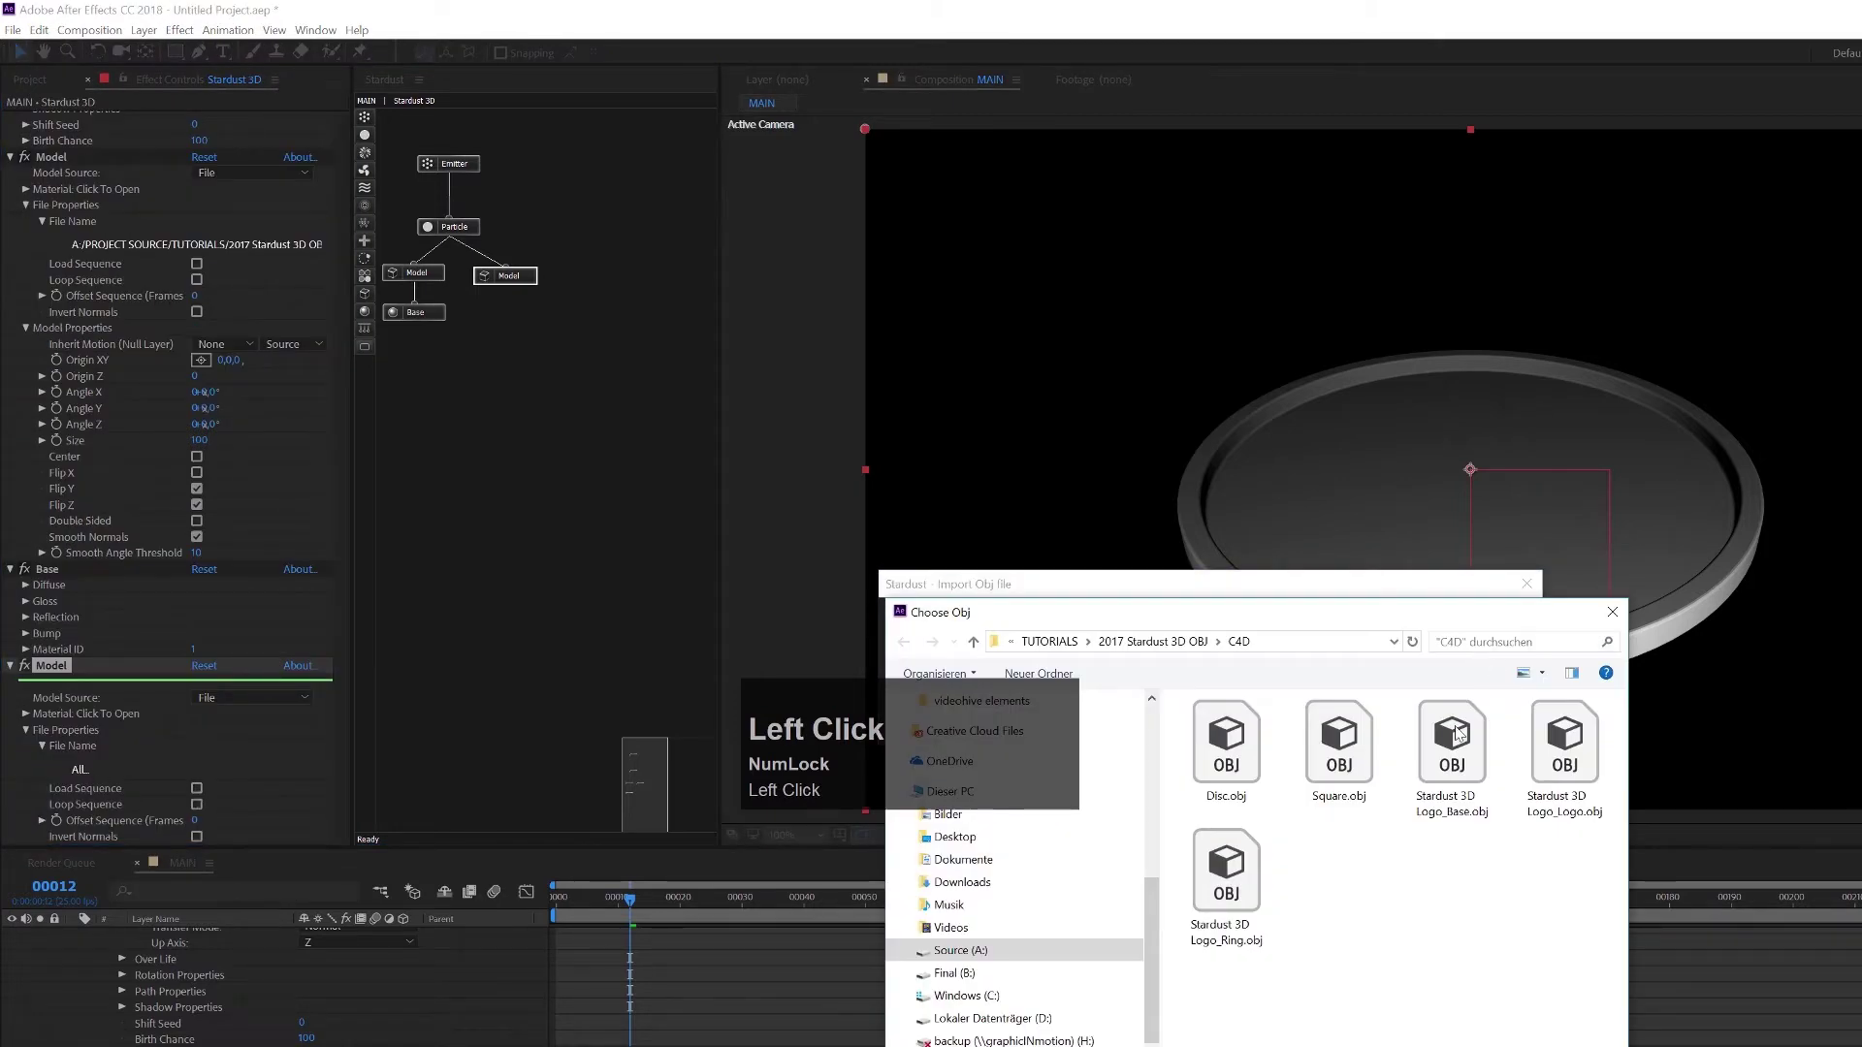
click(1224, 882)
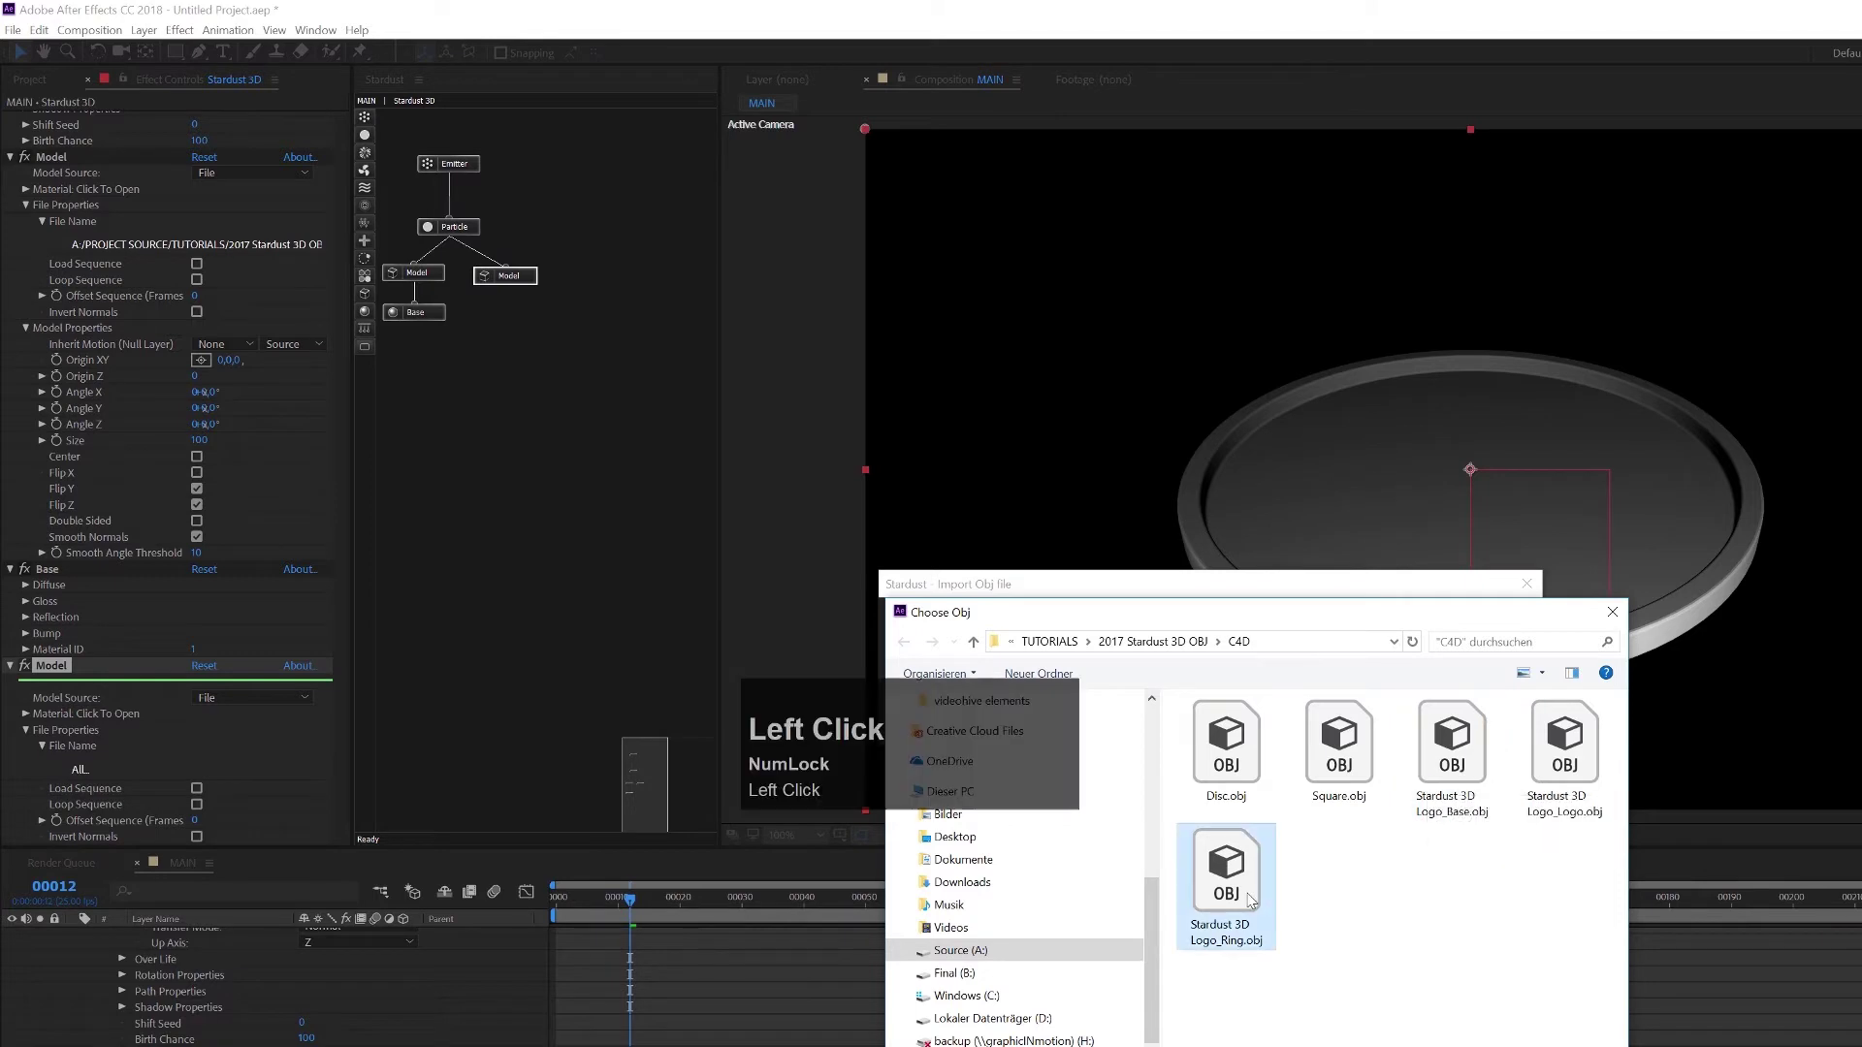
double_click(1226, 878)
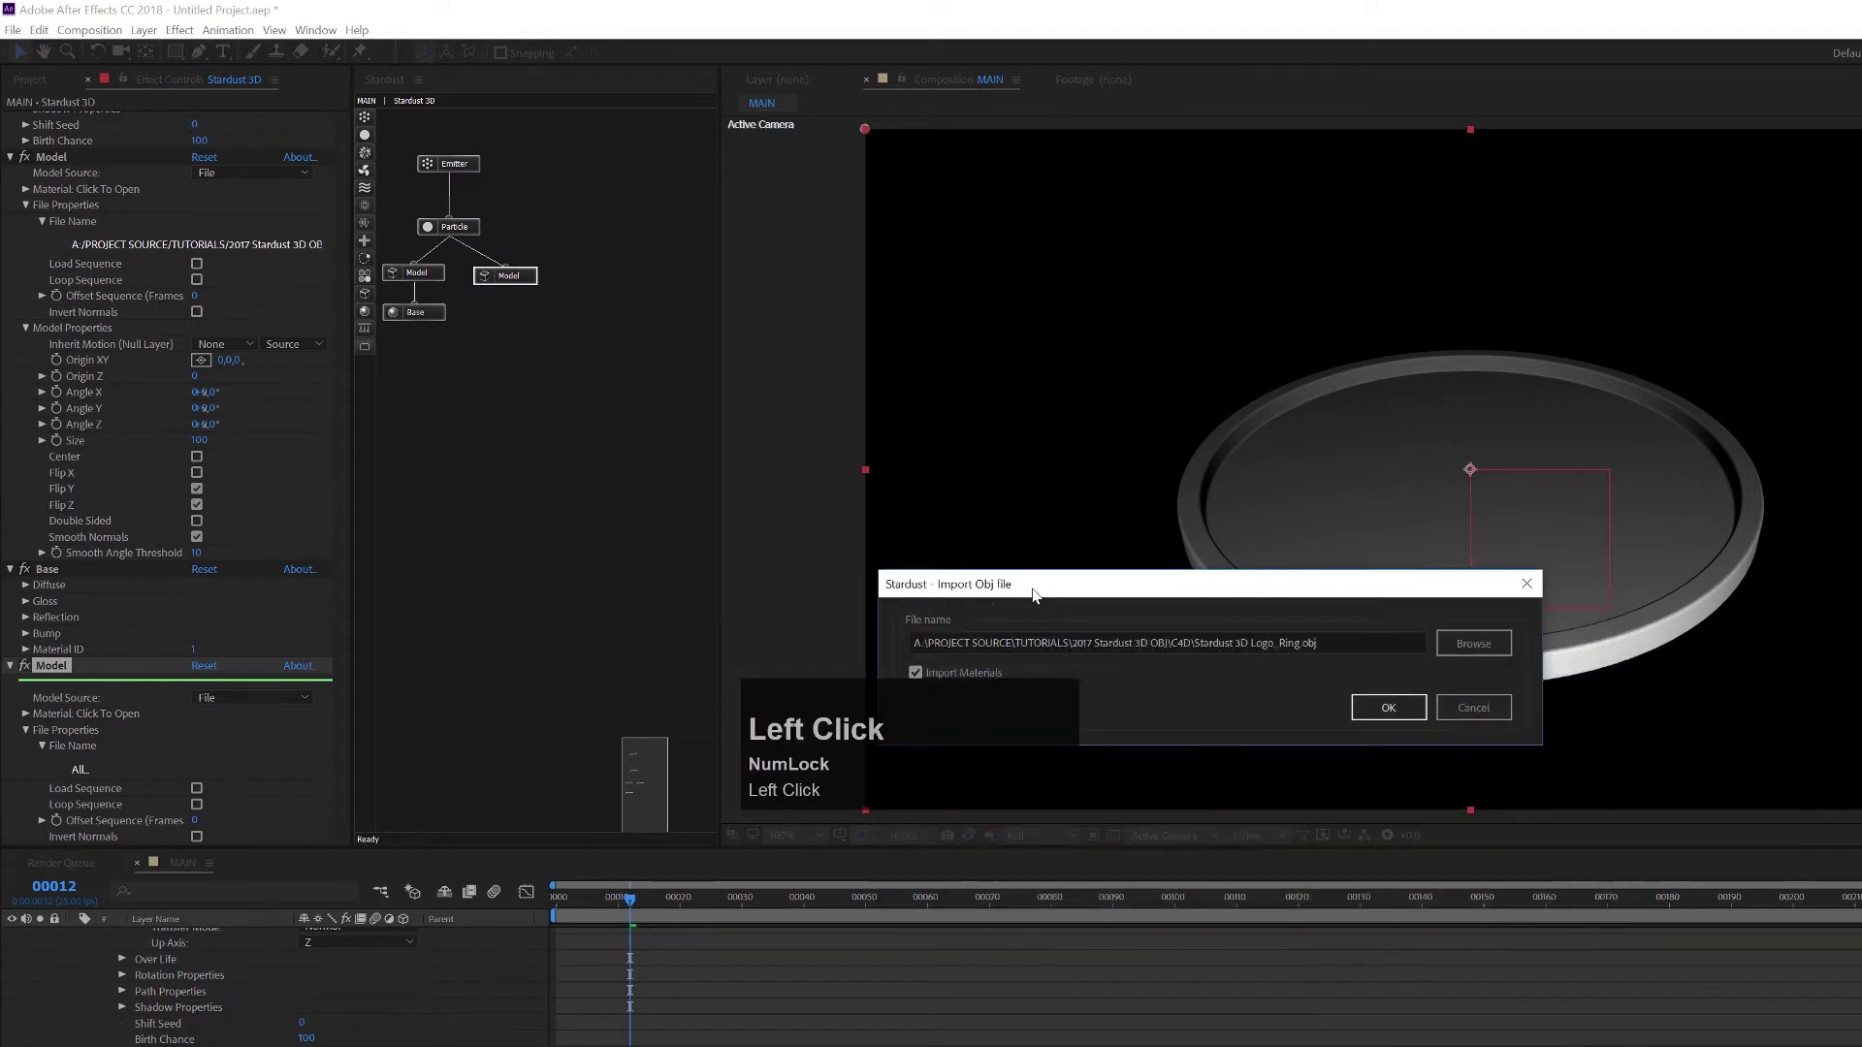
drag(1034, 594, 1031, 547)
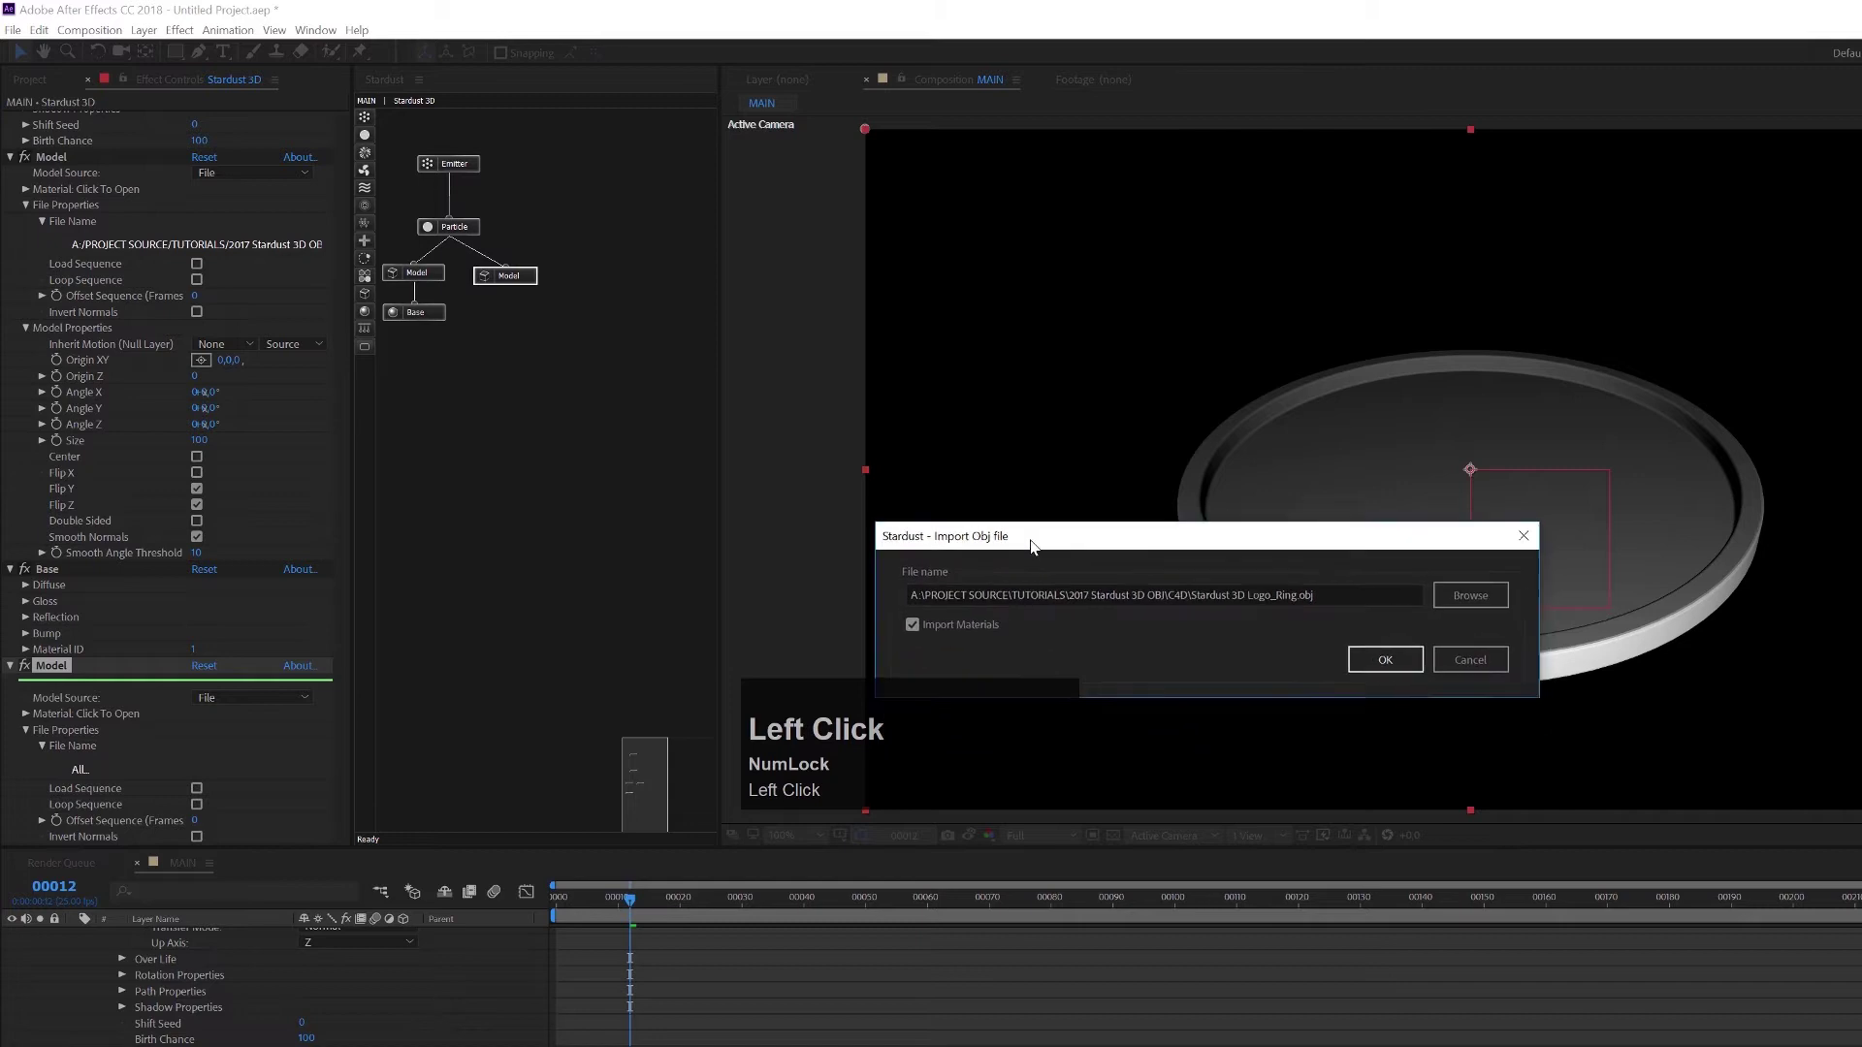
click(1395, 656)
drag(518, 324, 525, 315)
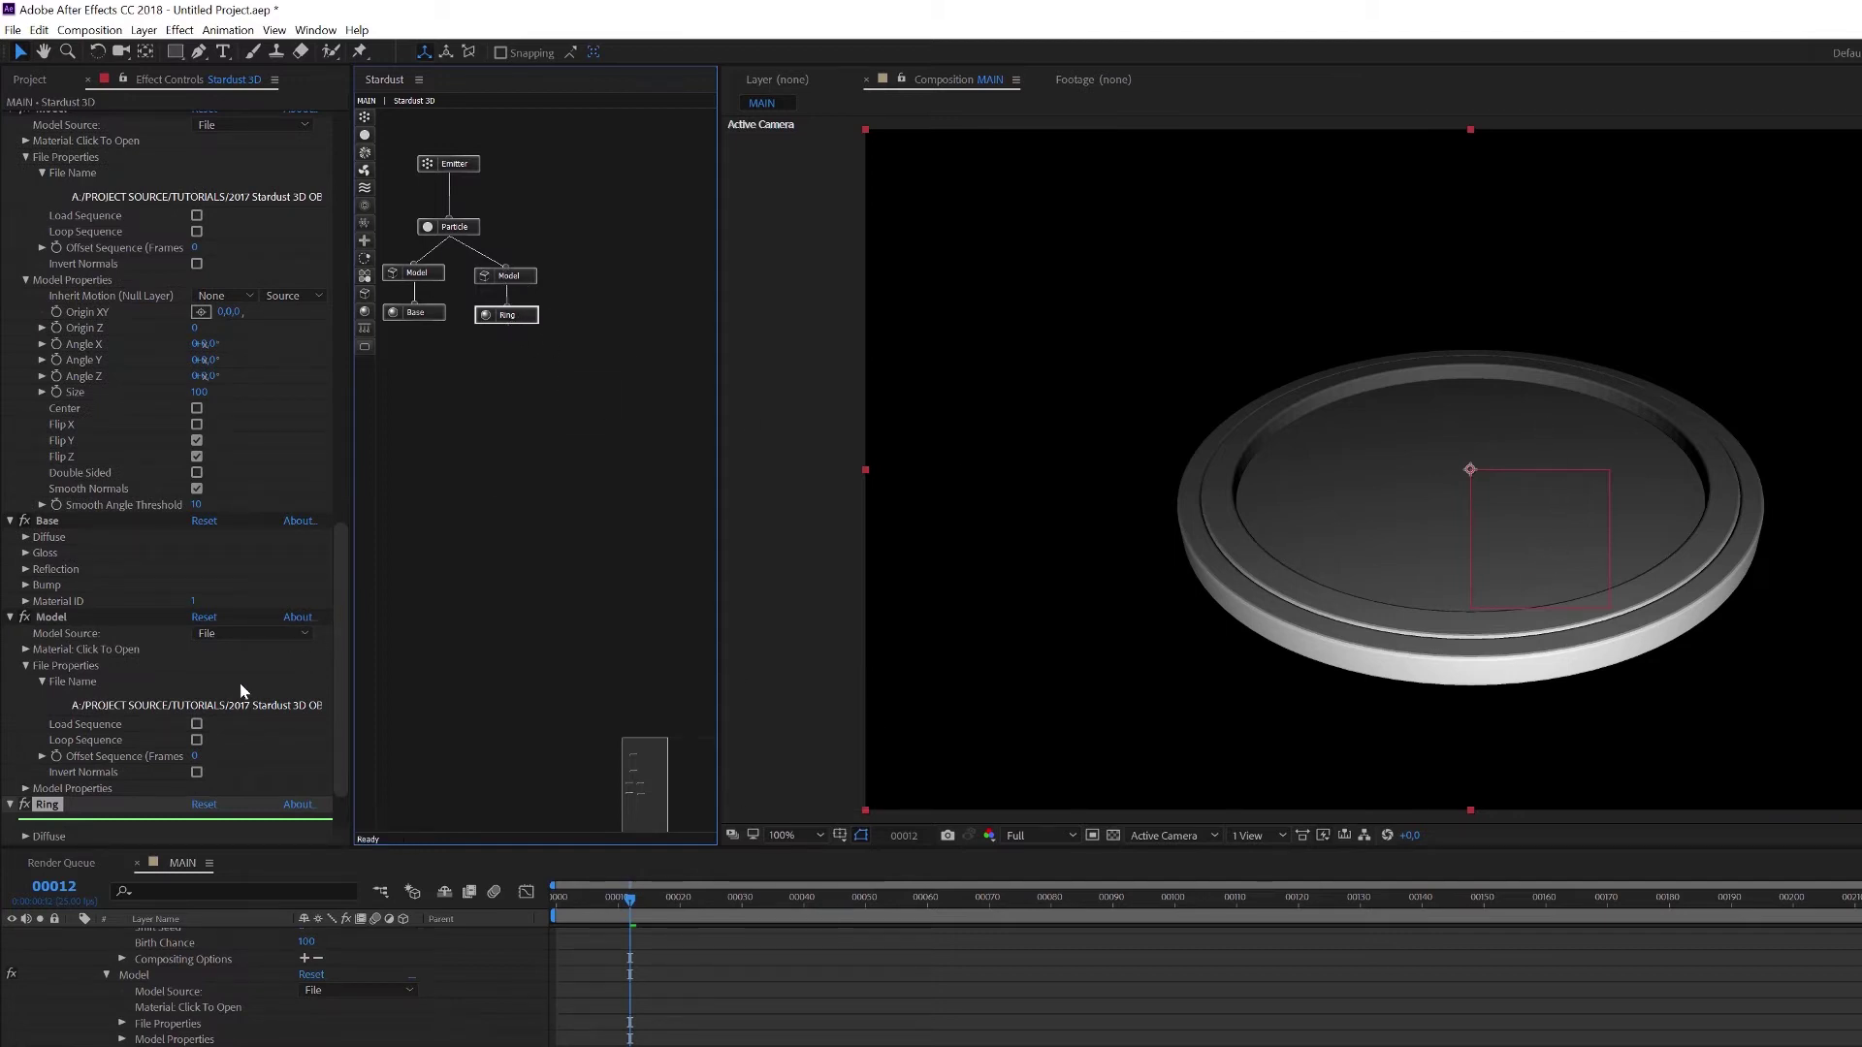
Rename the first Model node, which holds the base object, as Base.
scroll(219, 749, down, 2)
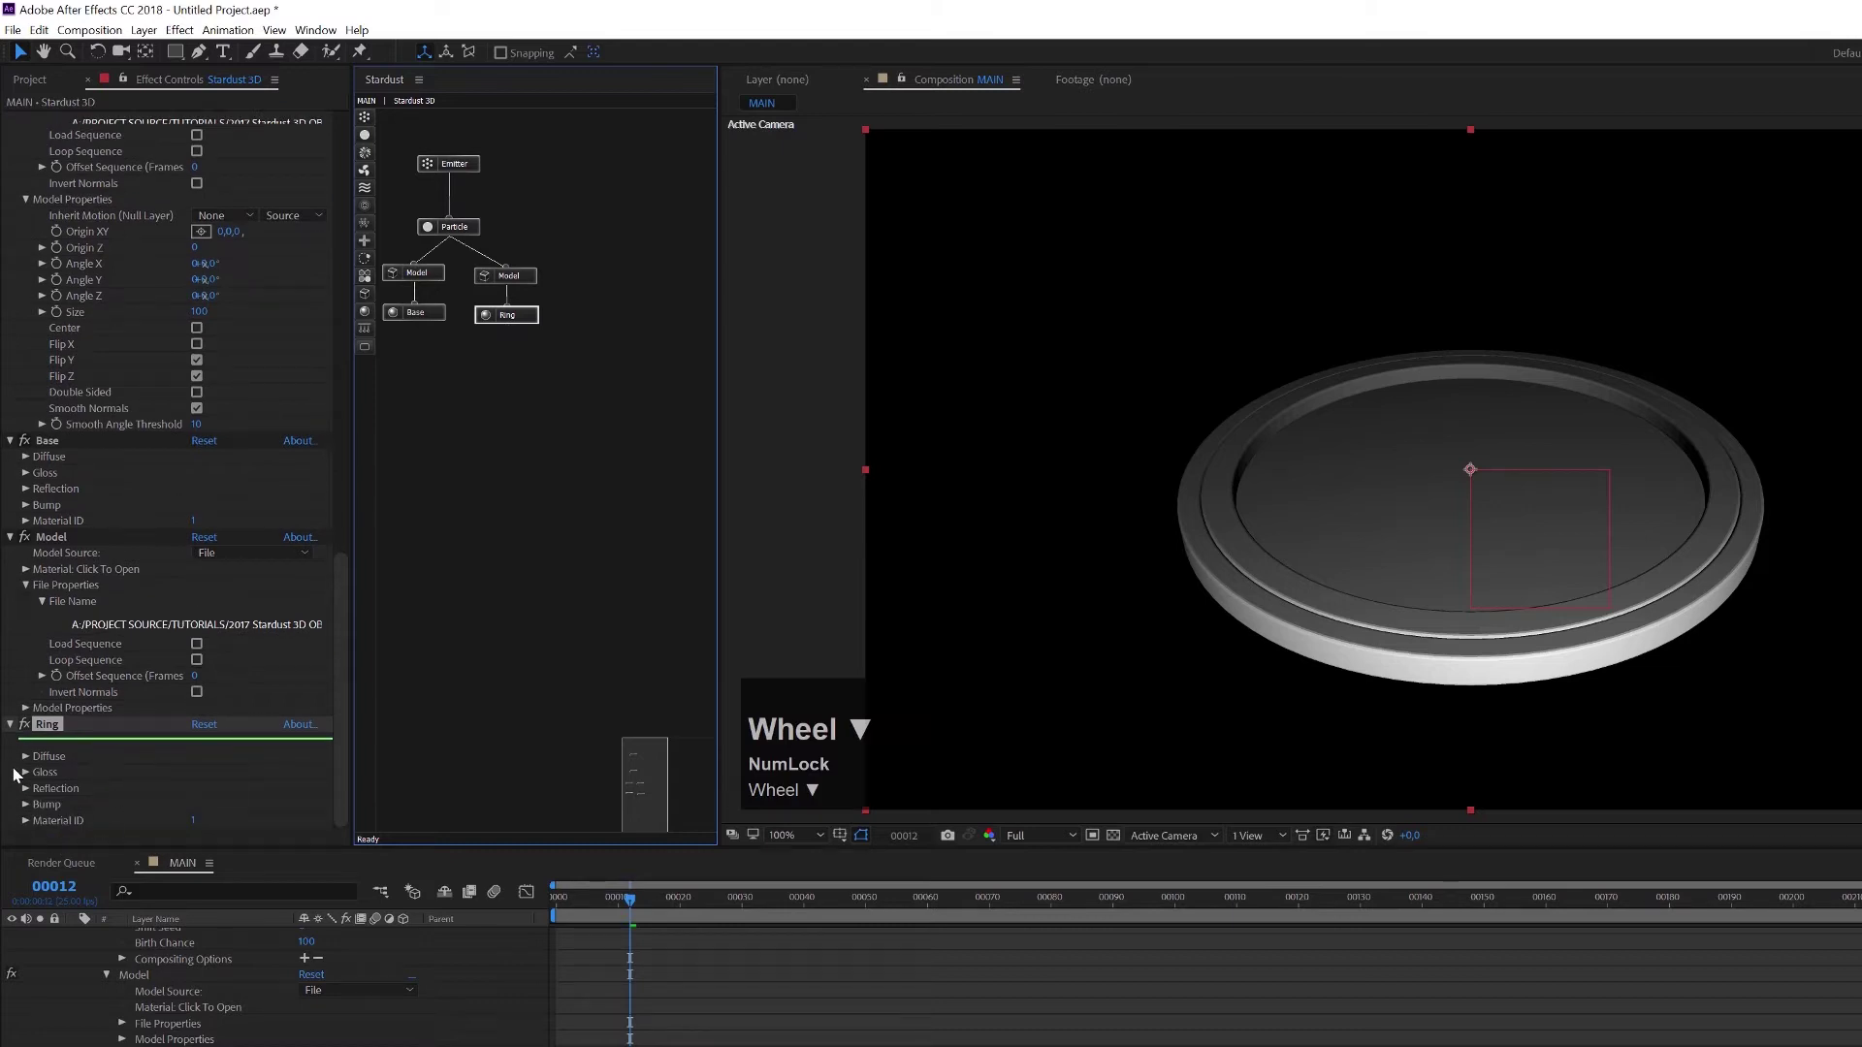
click(45, 539)
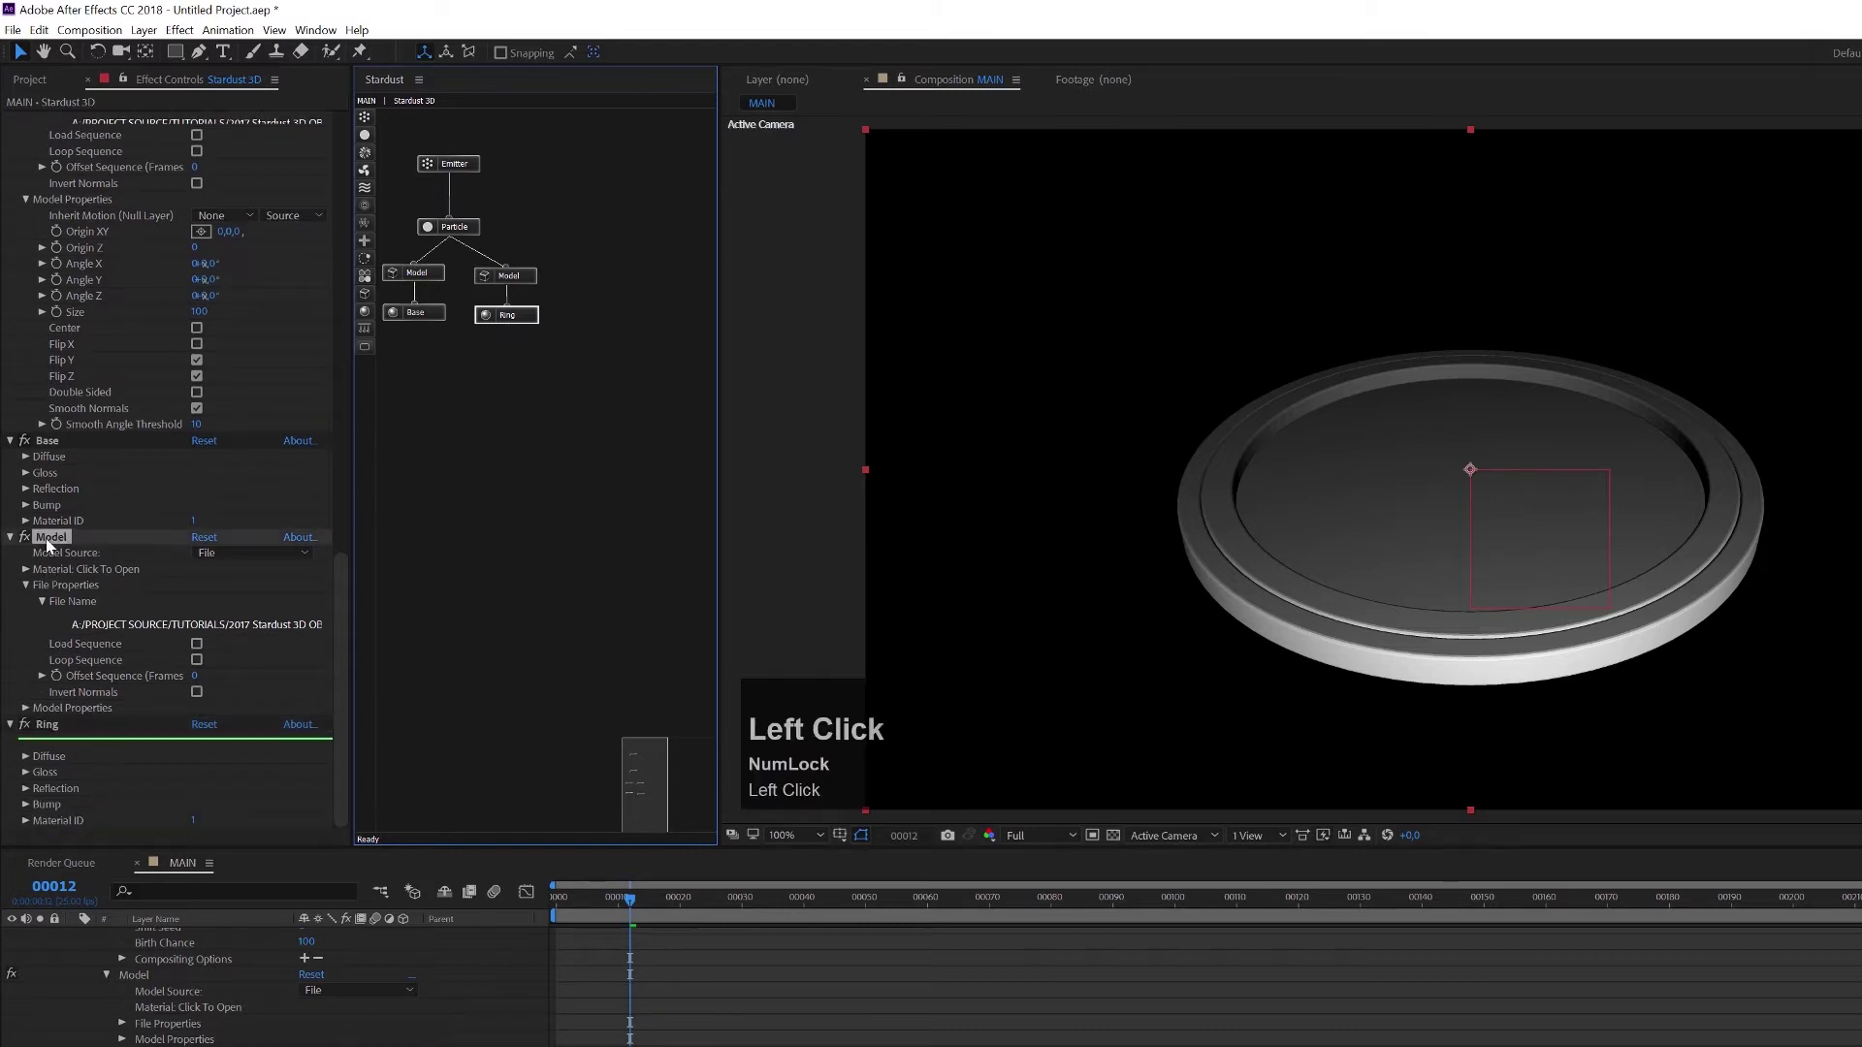
click(432, 274)
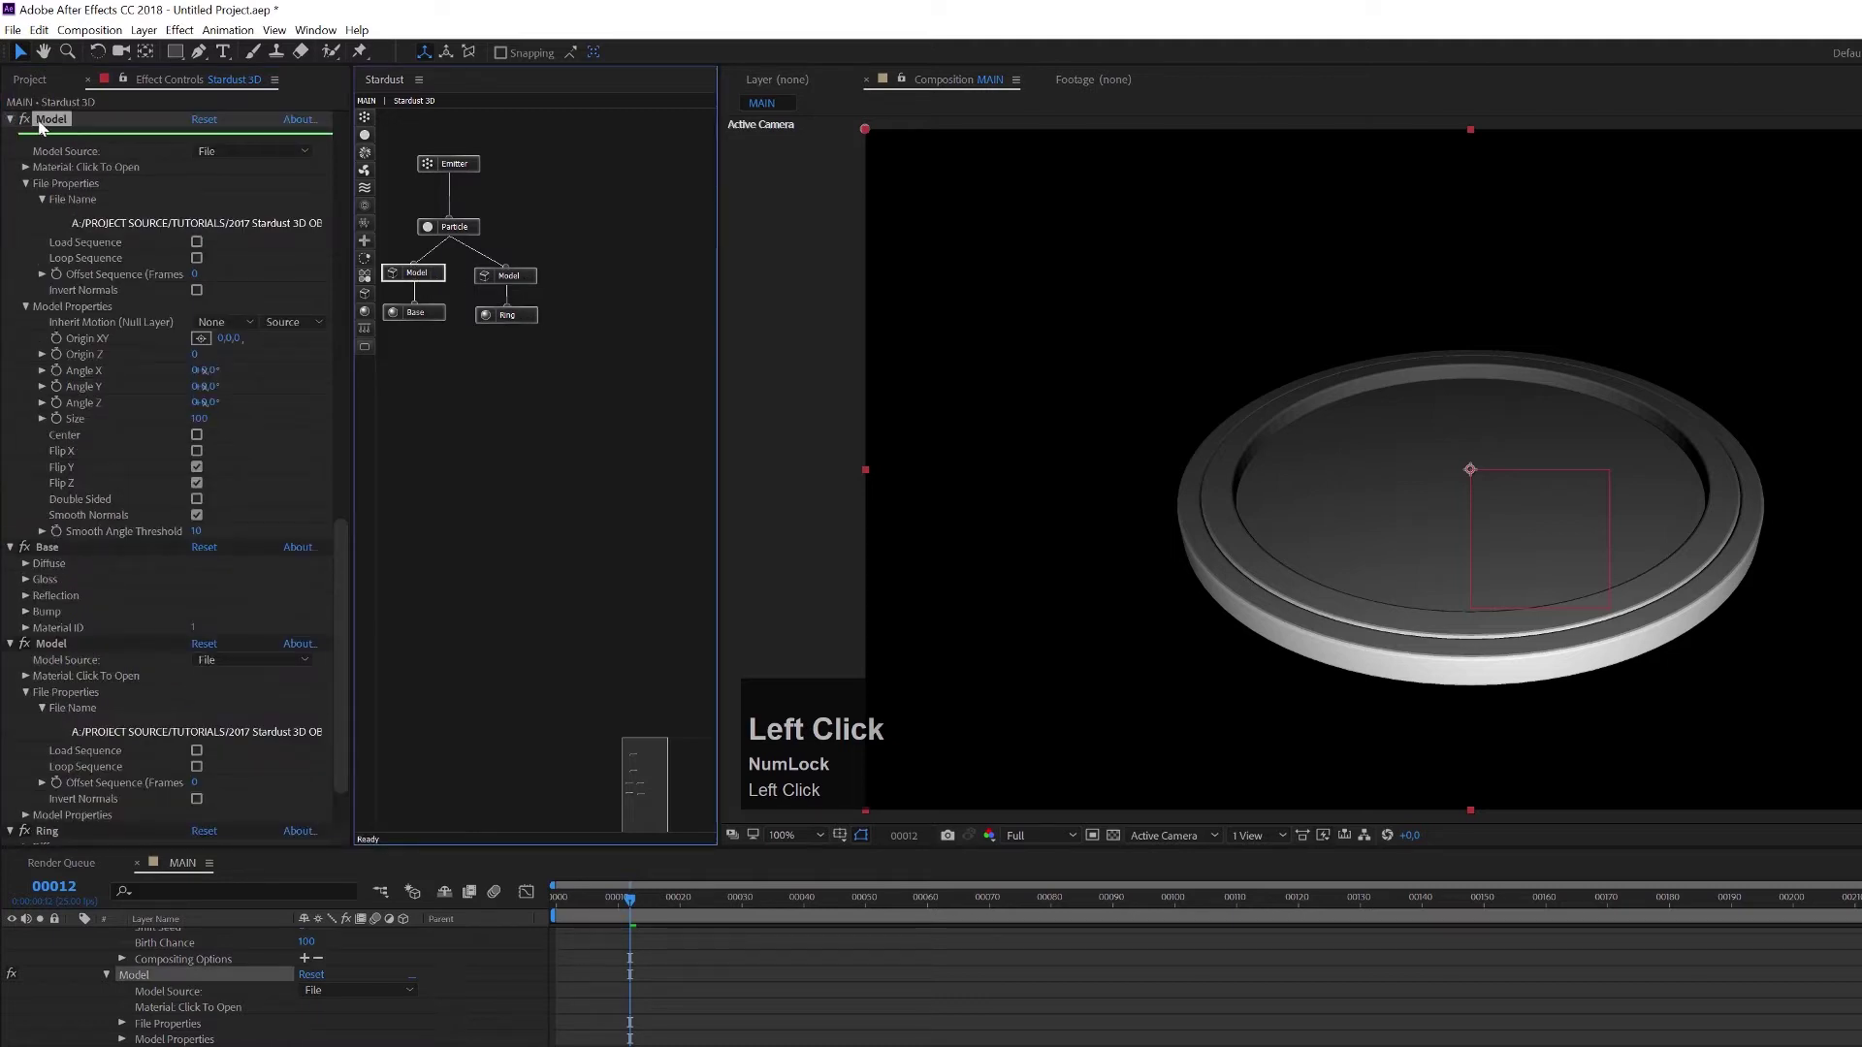
key(a)
key(s)
key(e)
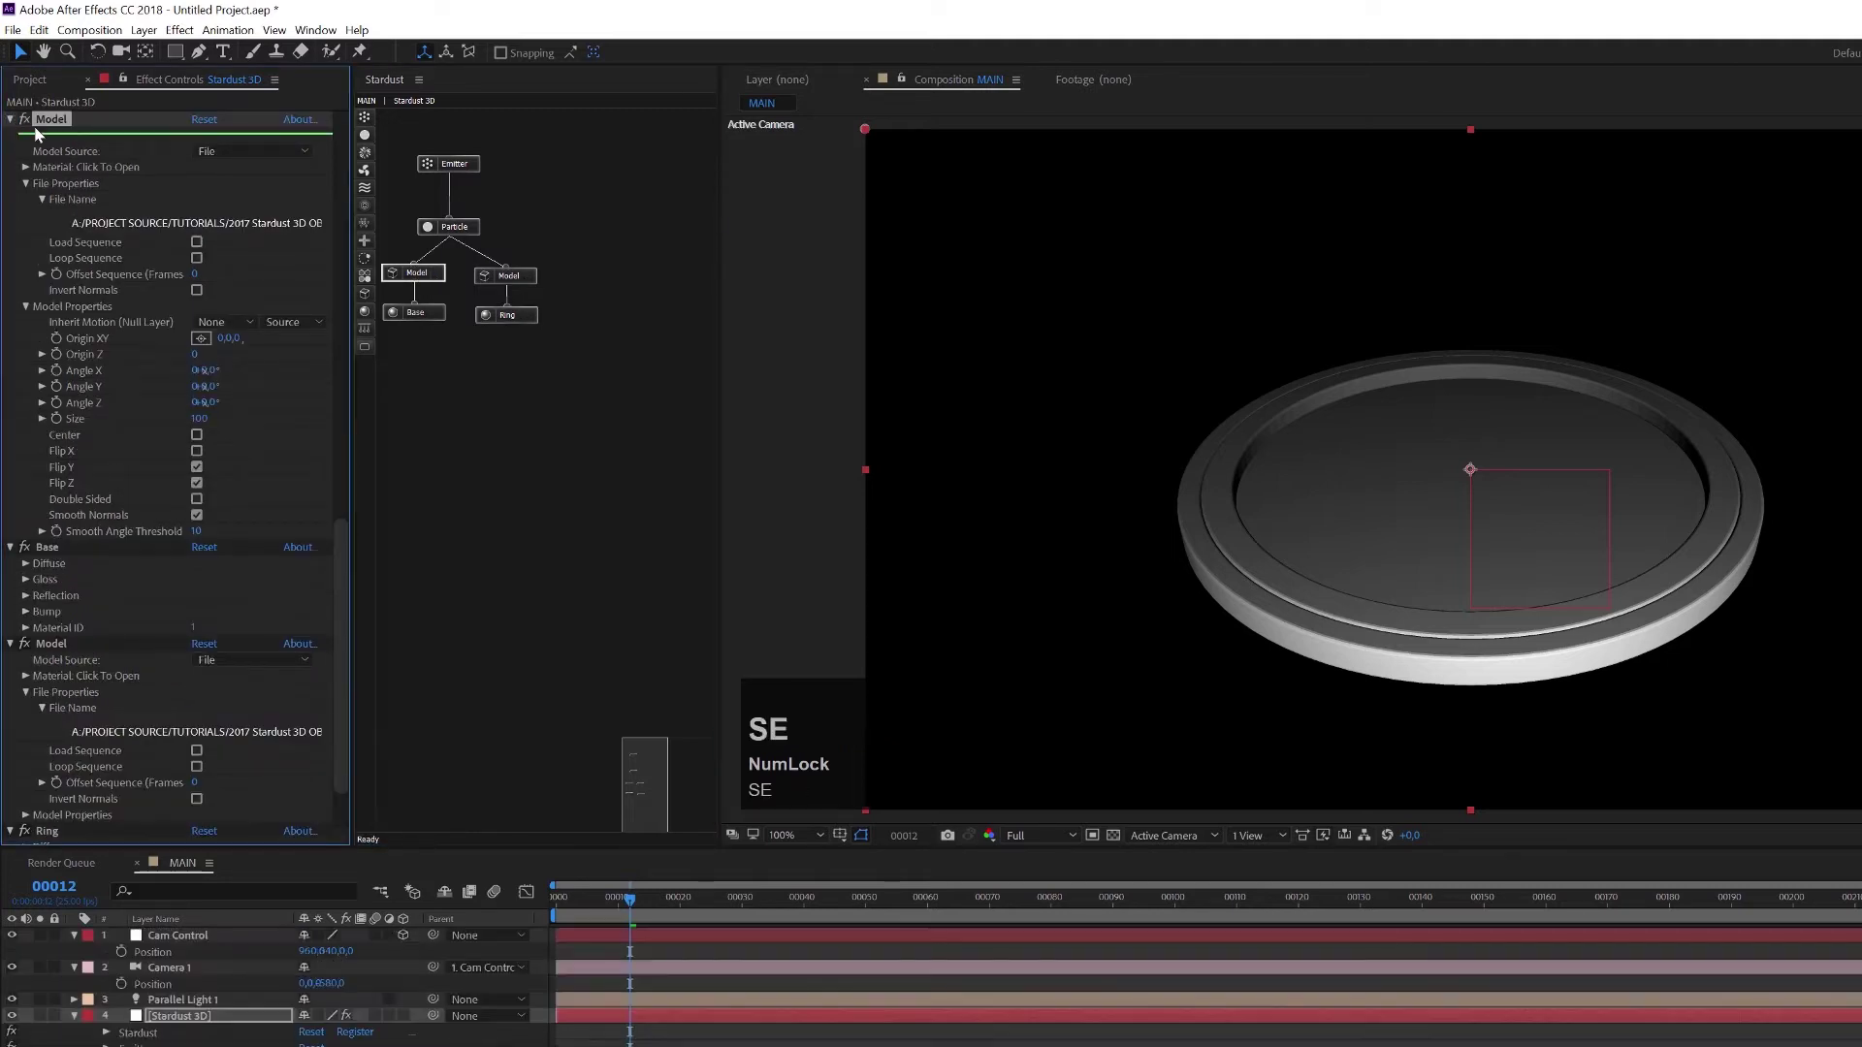
click(61, 127)
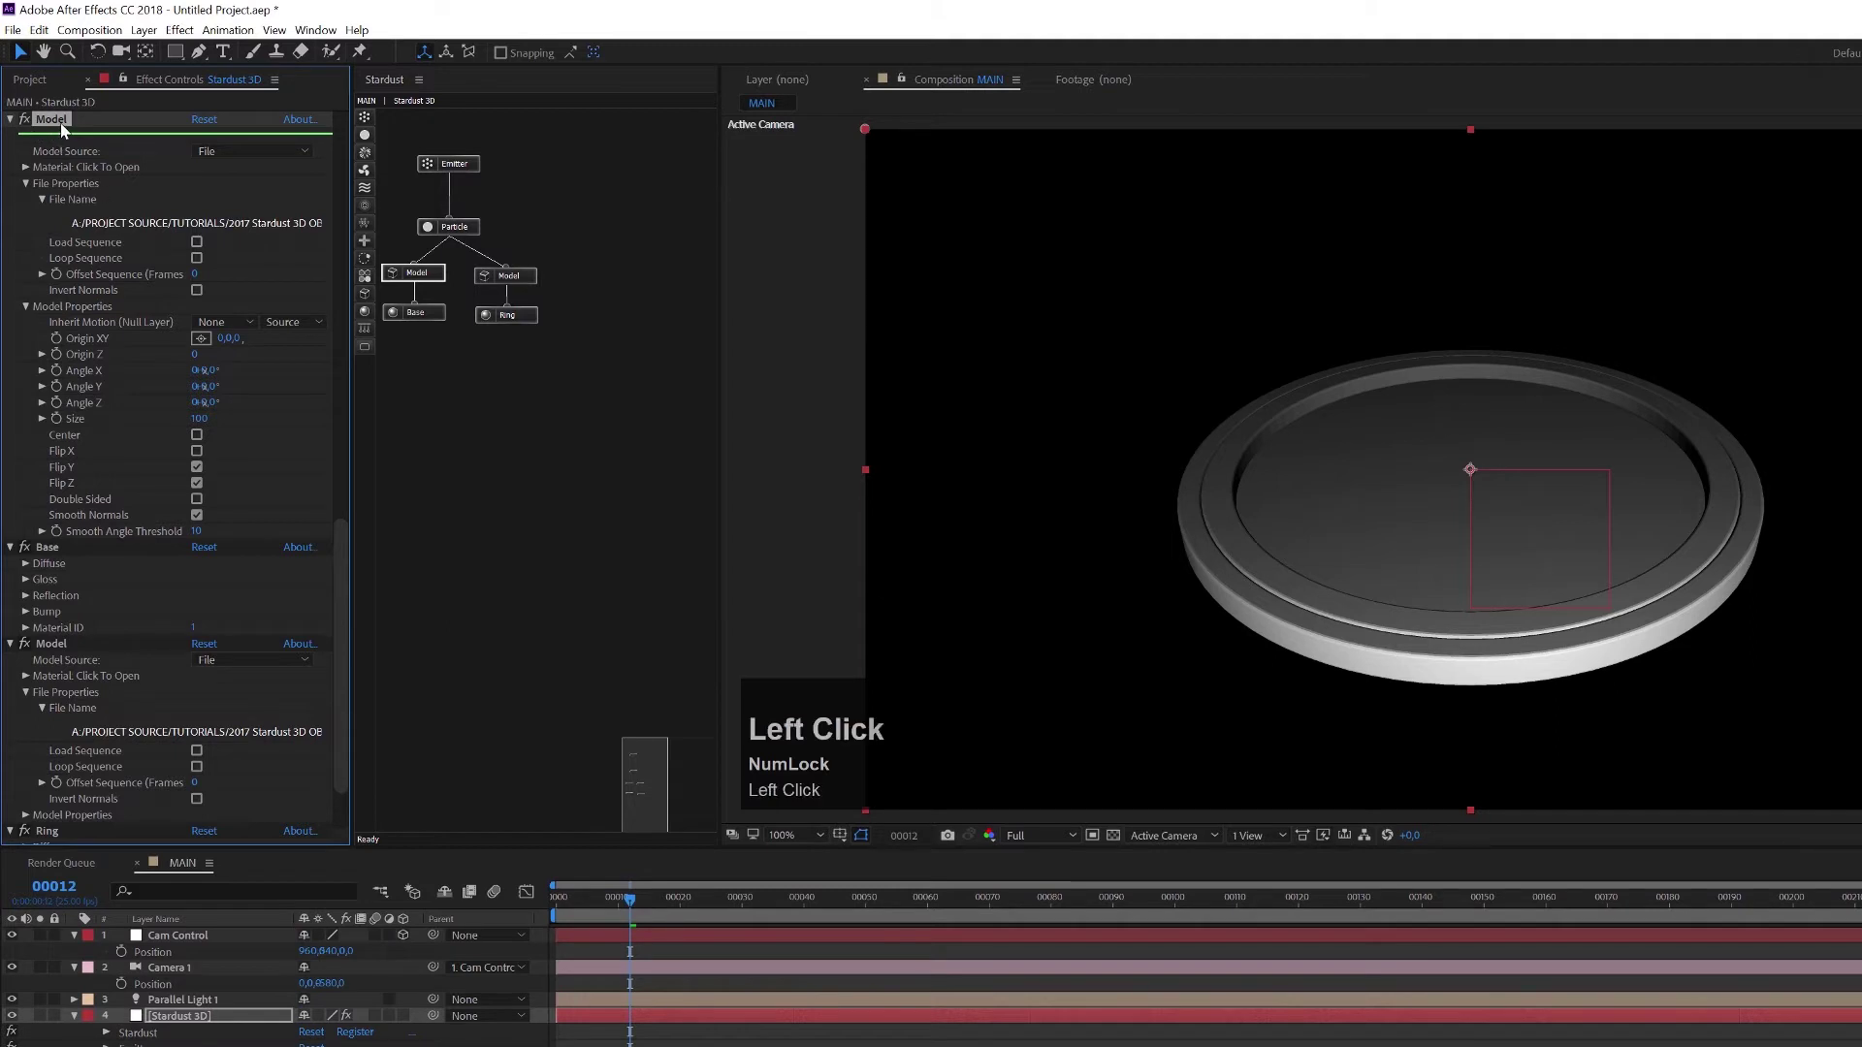
key(Return)
text(Base)
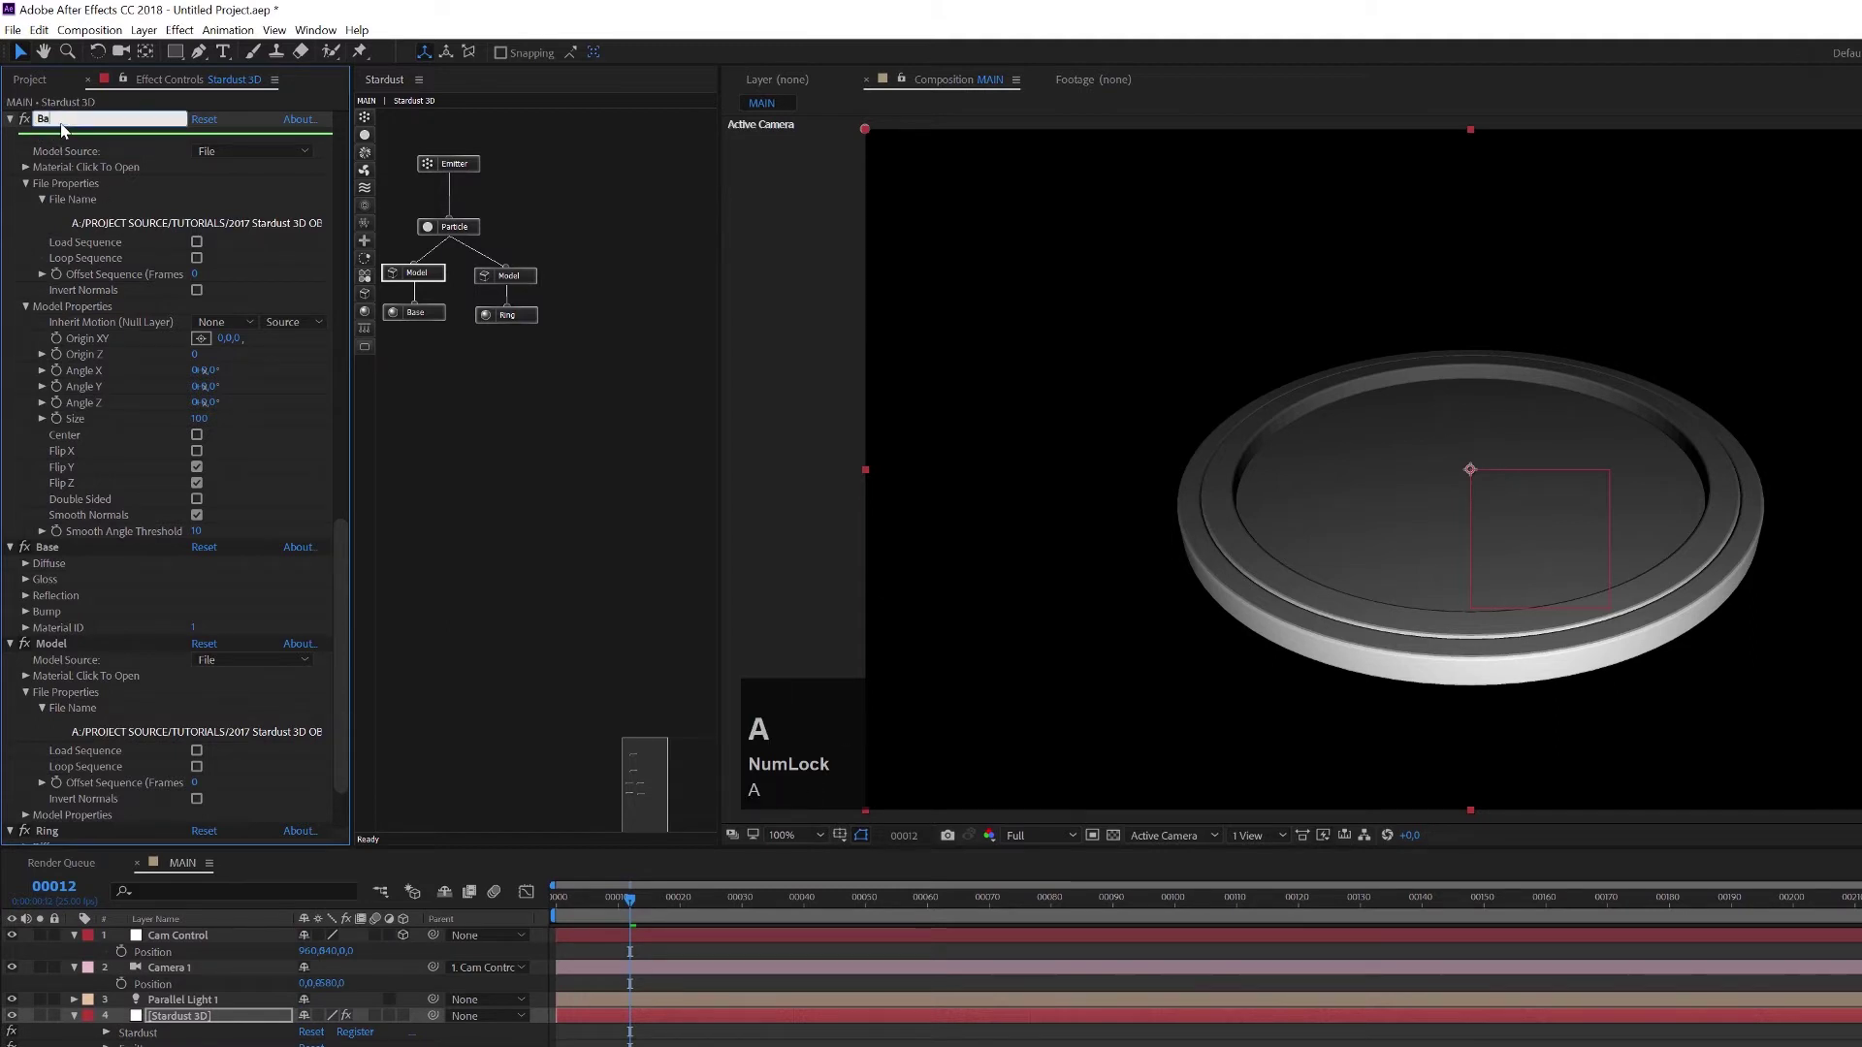
click(357, 229)
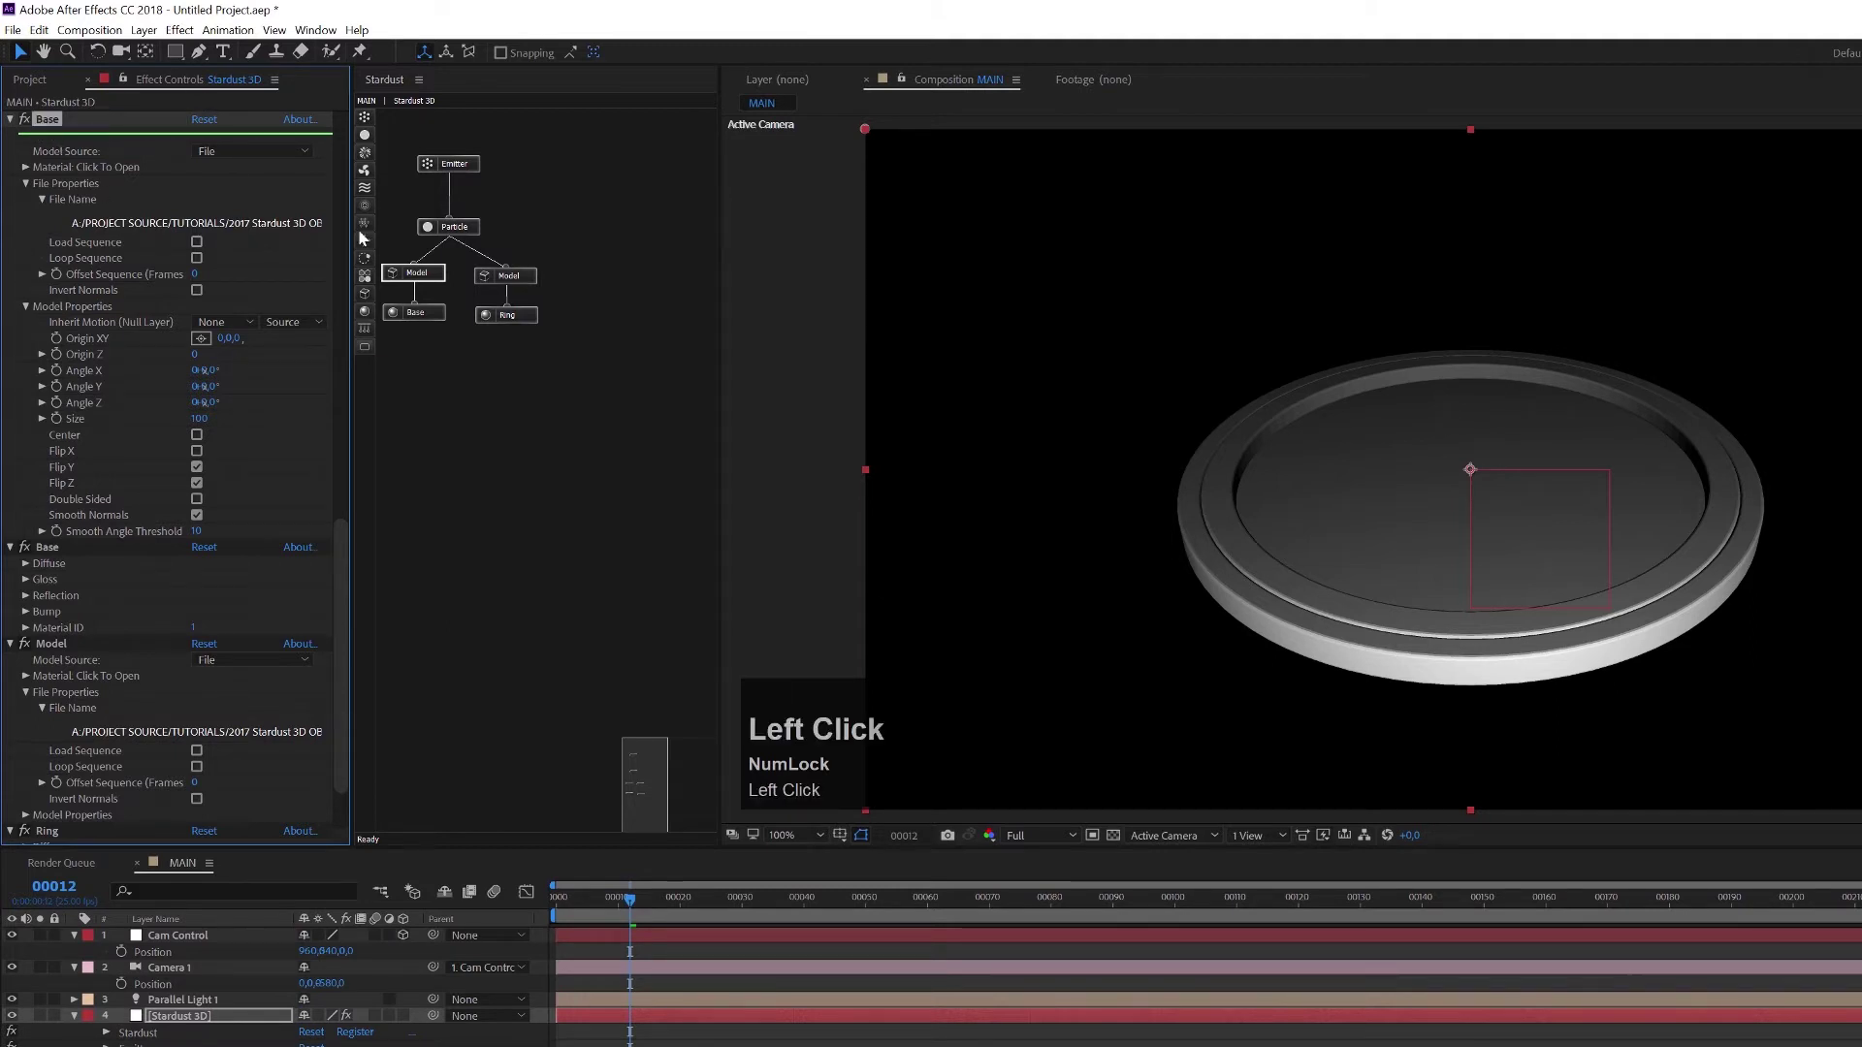
Rename the second Model node, which holds the ring object, as Ring.
click(511, 277)
click(71, 630)
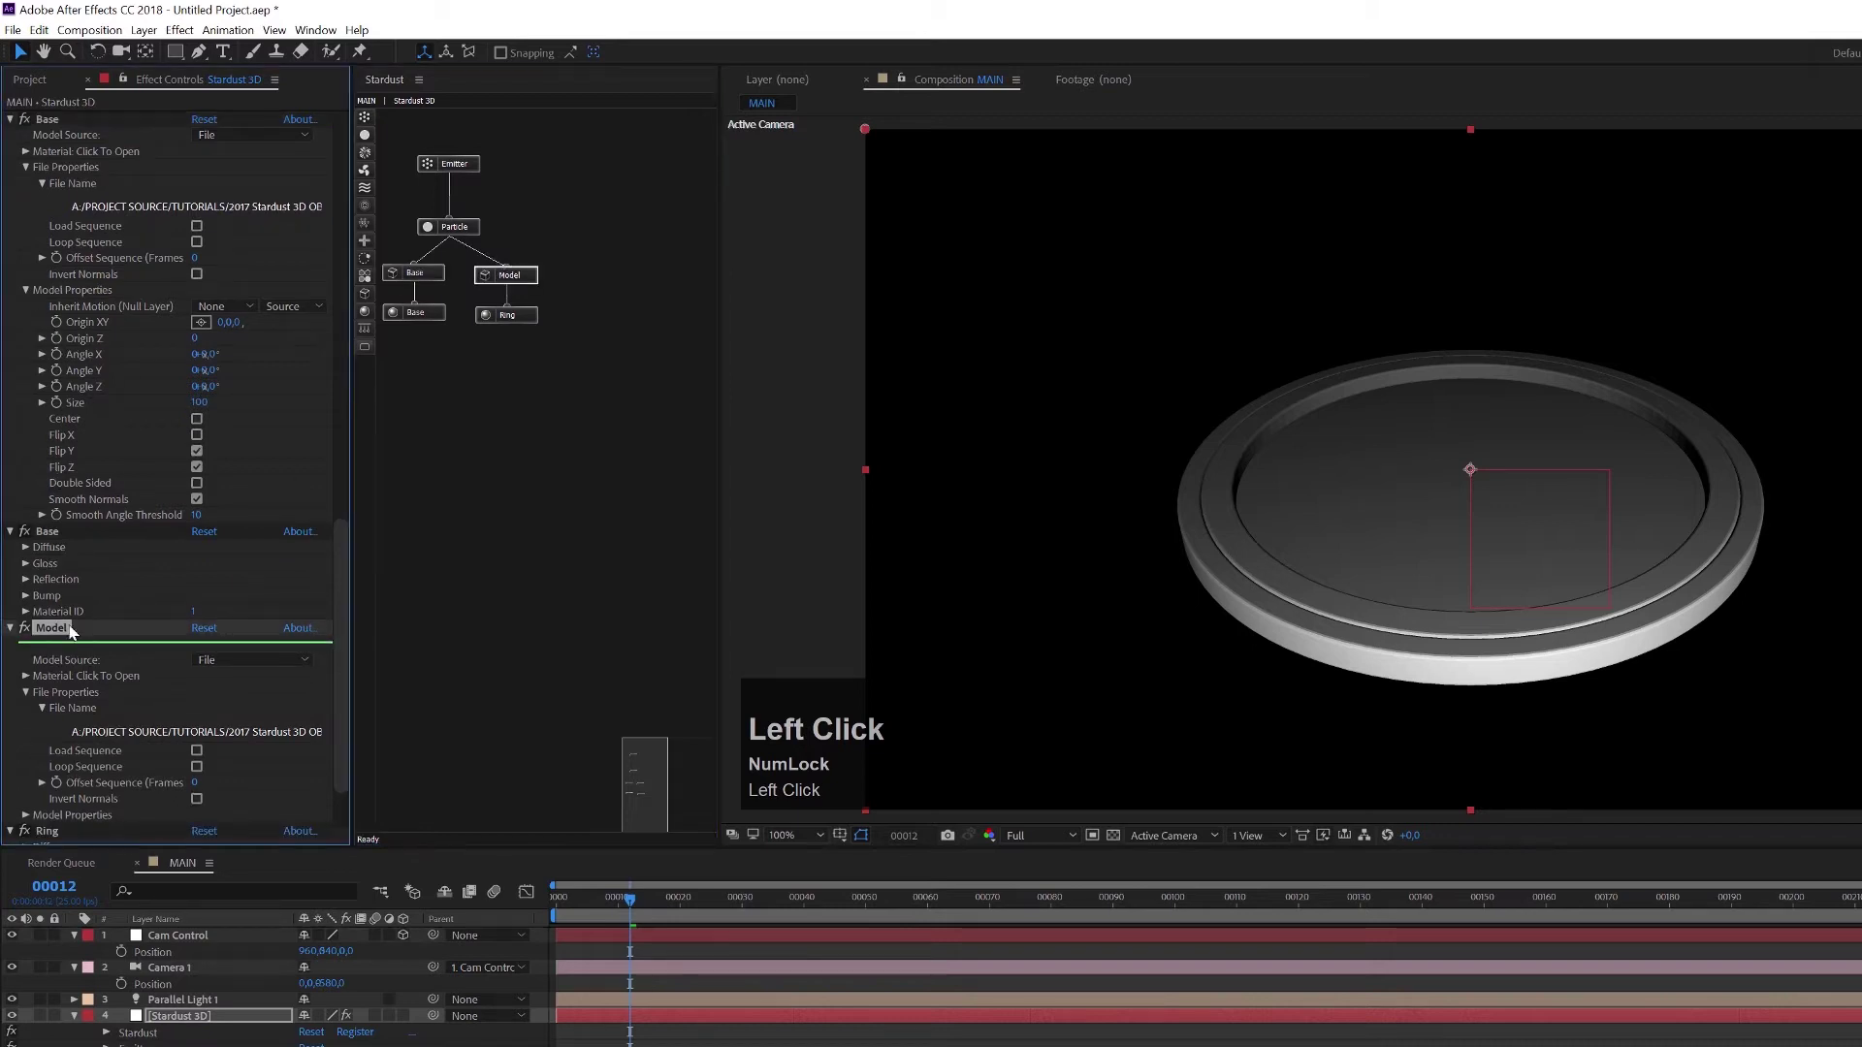
key(Return)
text(Ring)
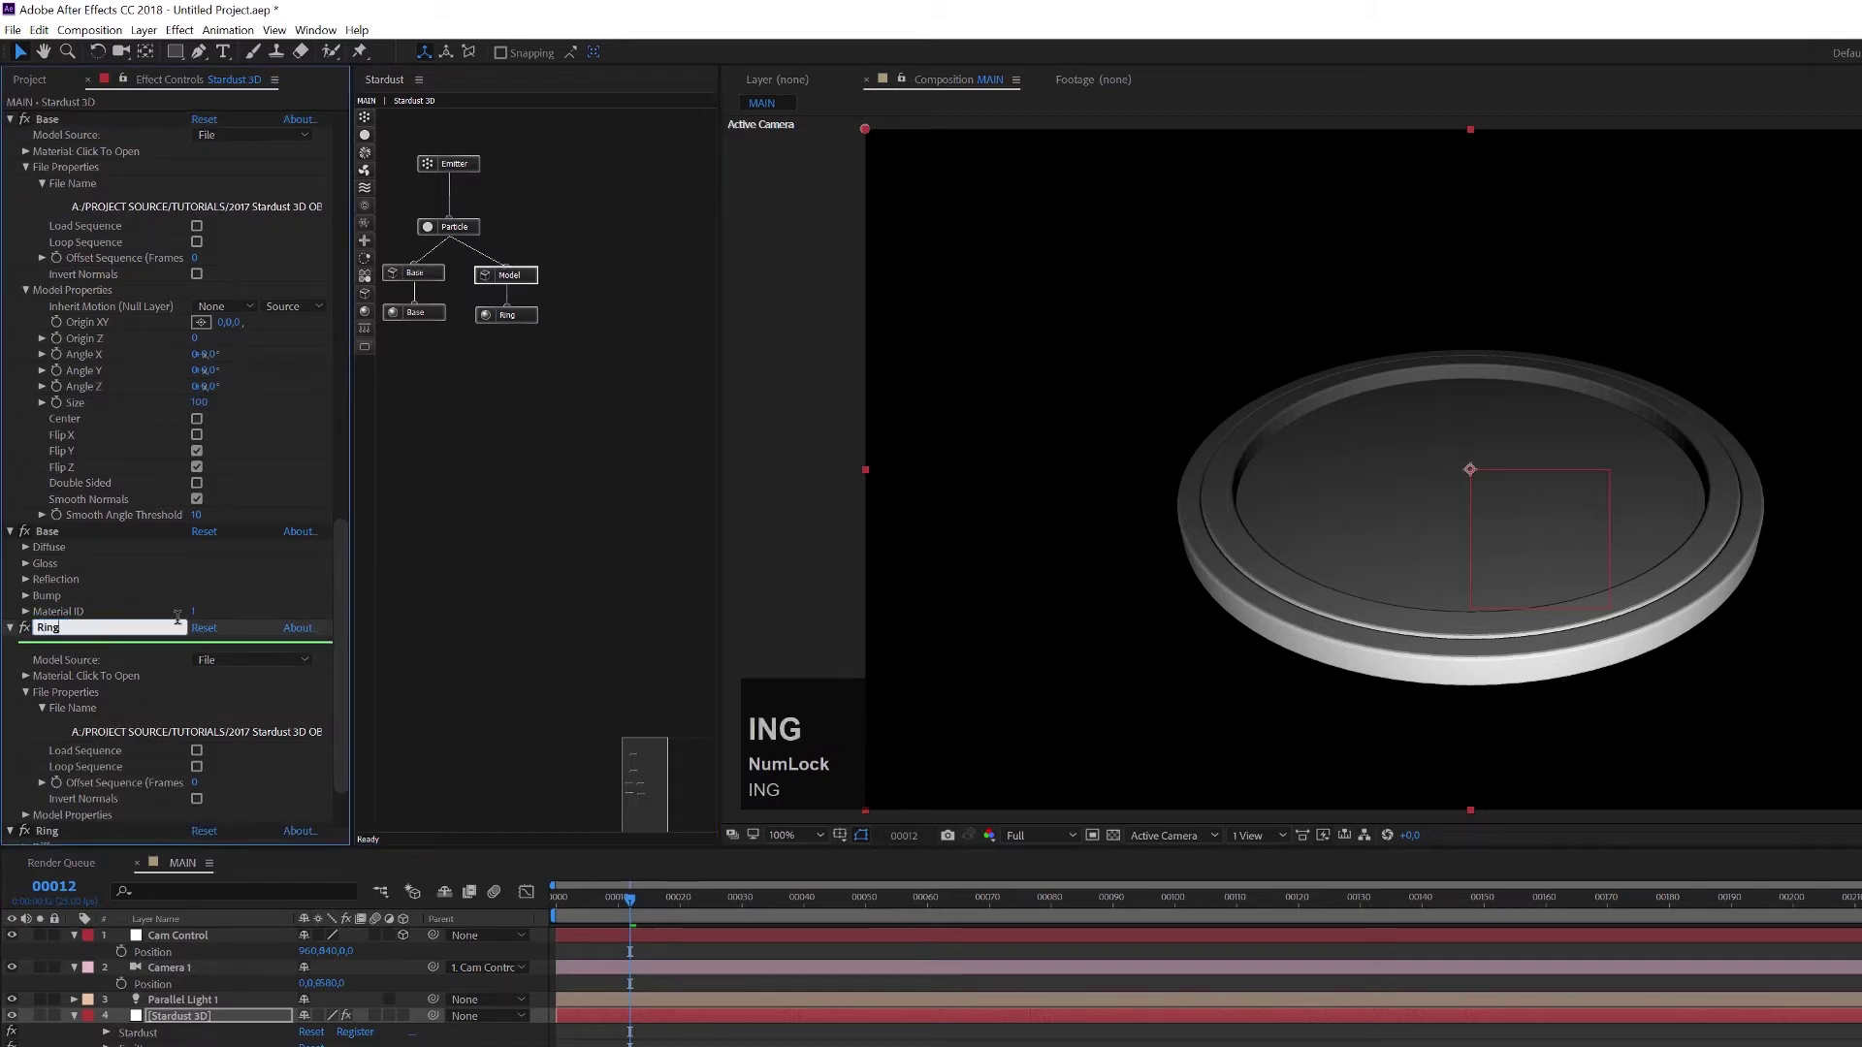
click(207, 588)
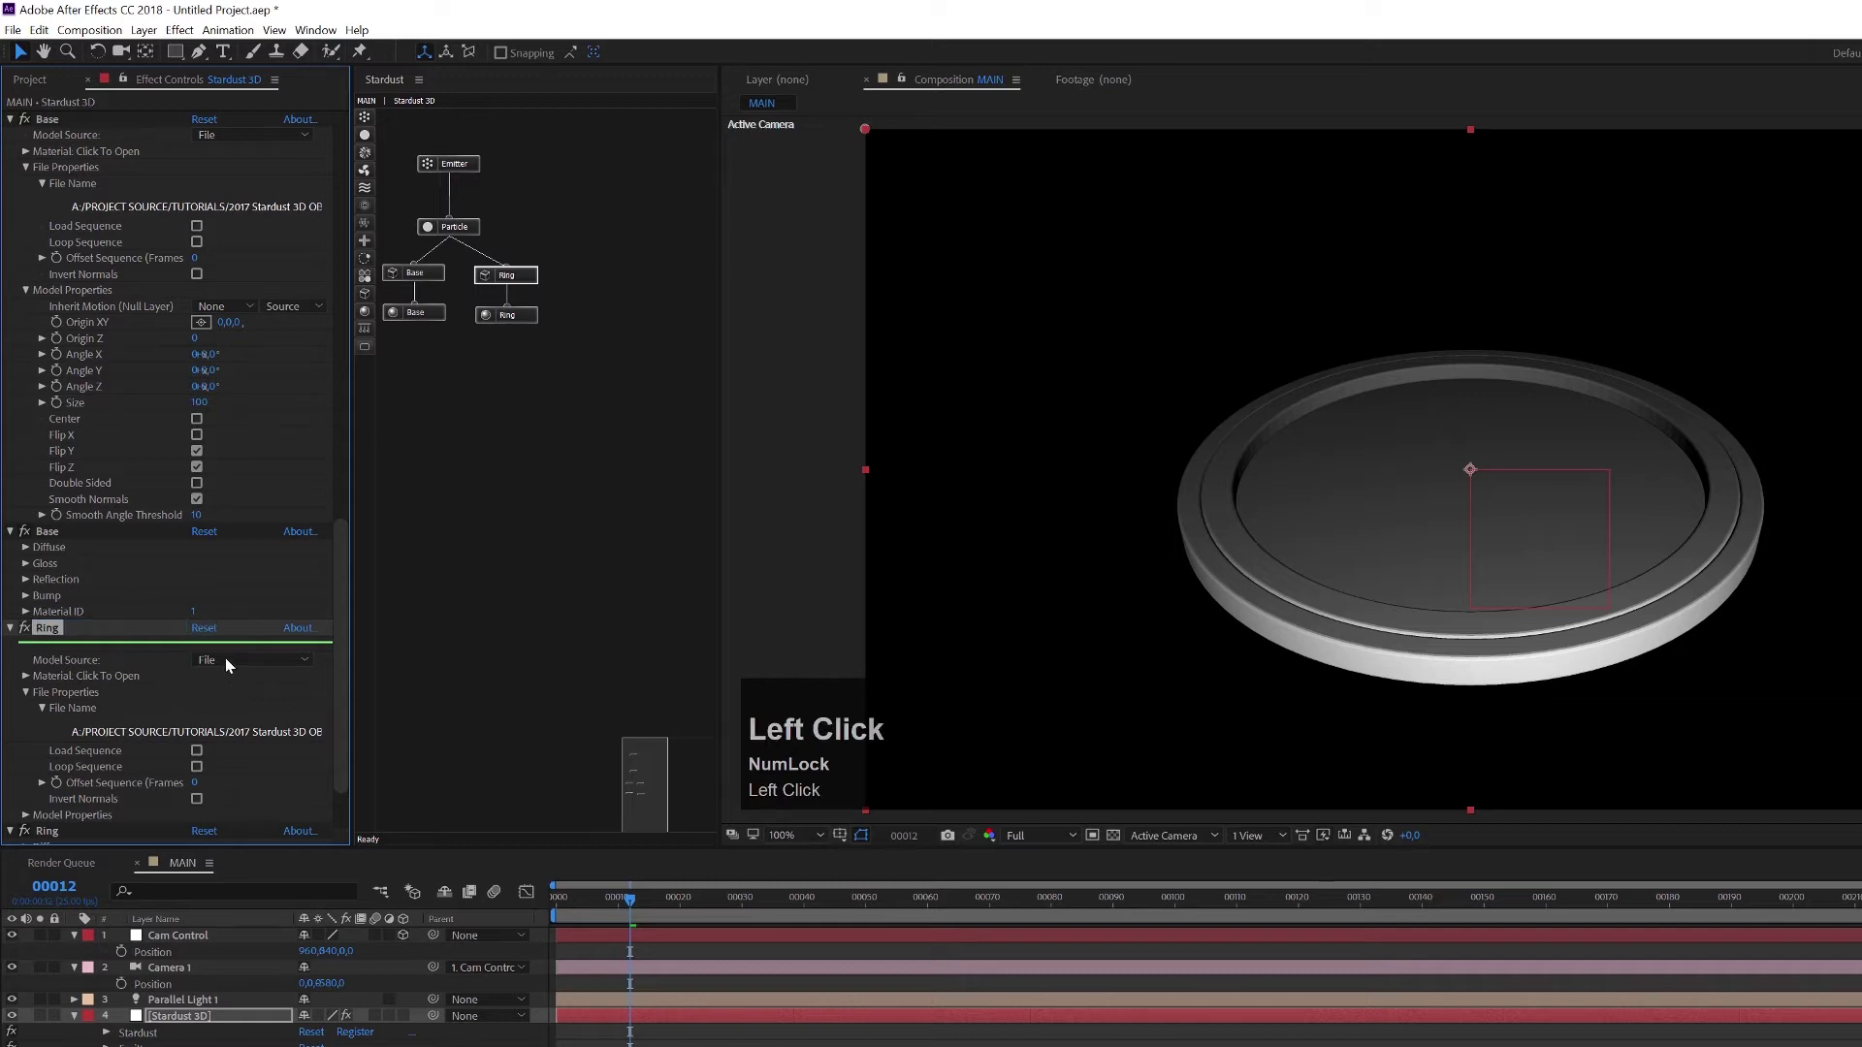
Enable Smooth Normals on the Ring model, set its Smooth Angle Threshold to 10 and switch off Flip Z.
click(524, 282)
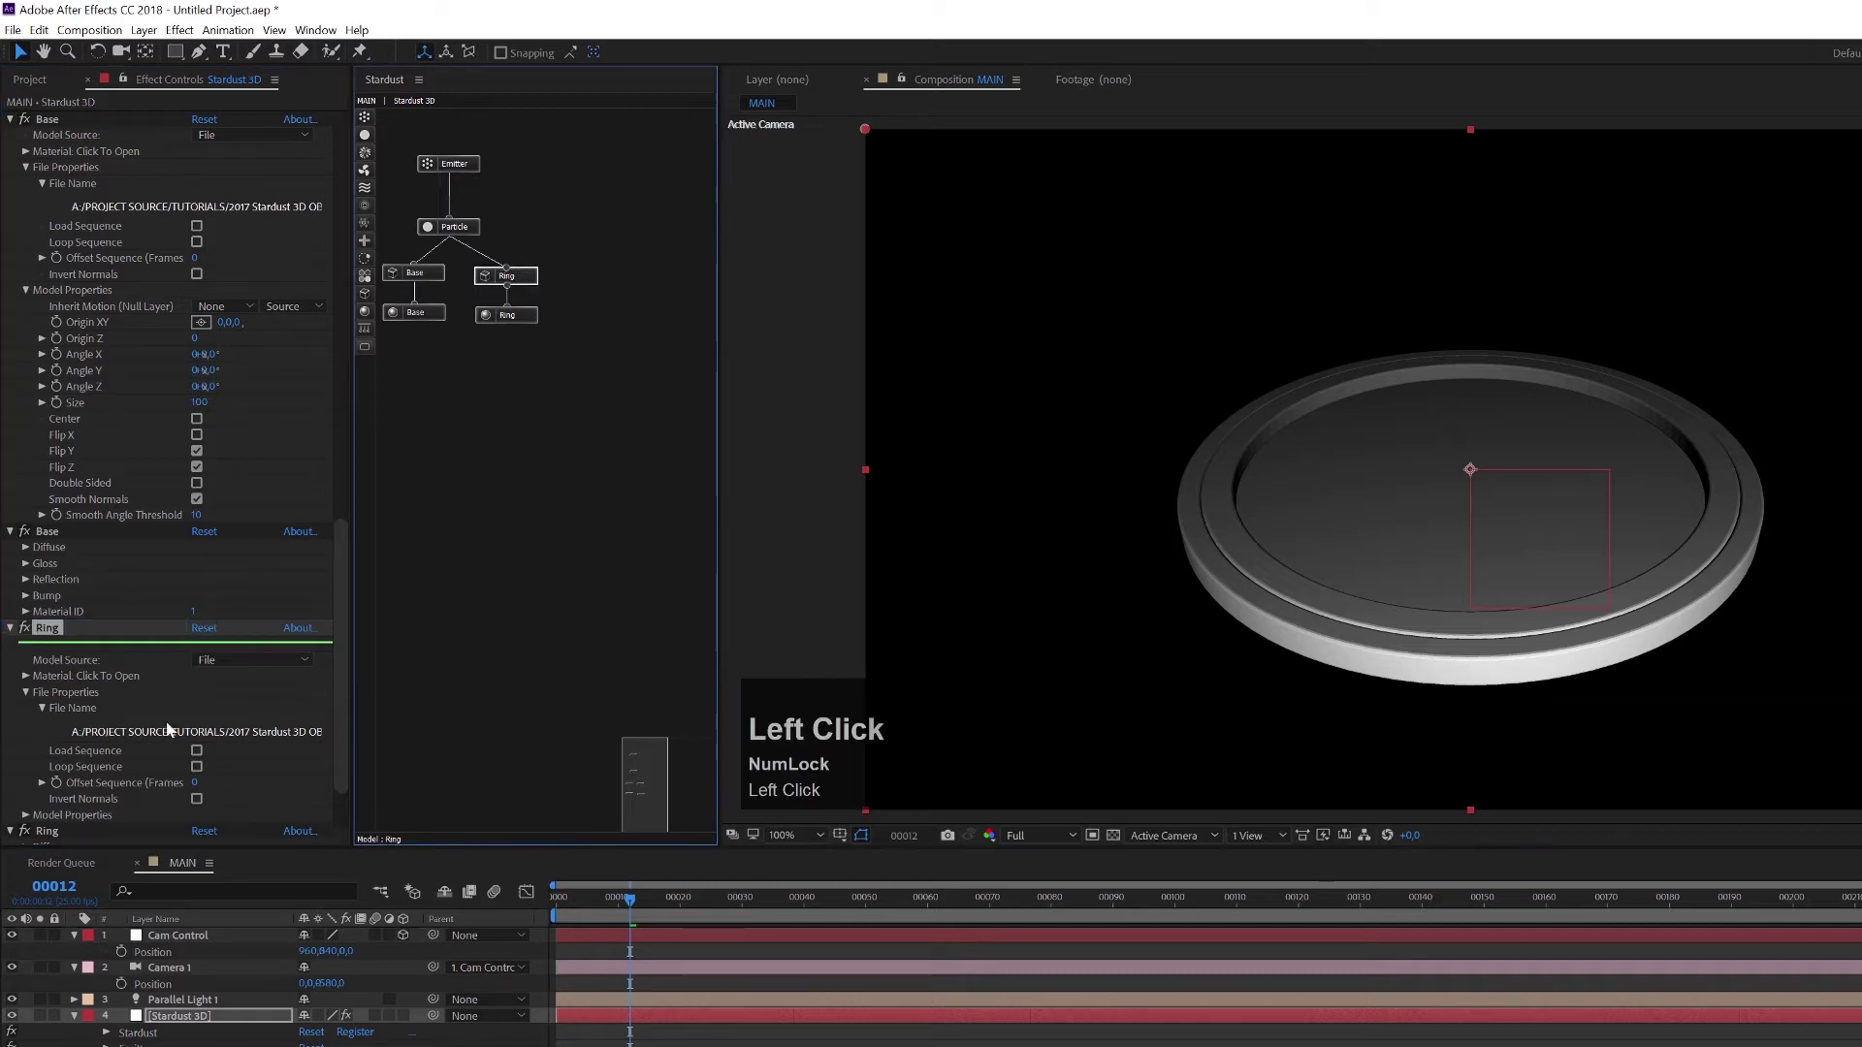
scroll(166, 722, down, 2)
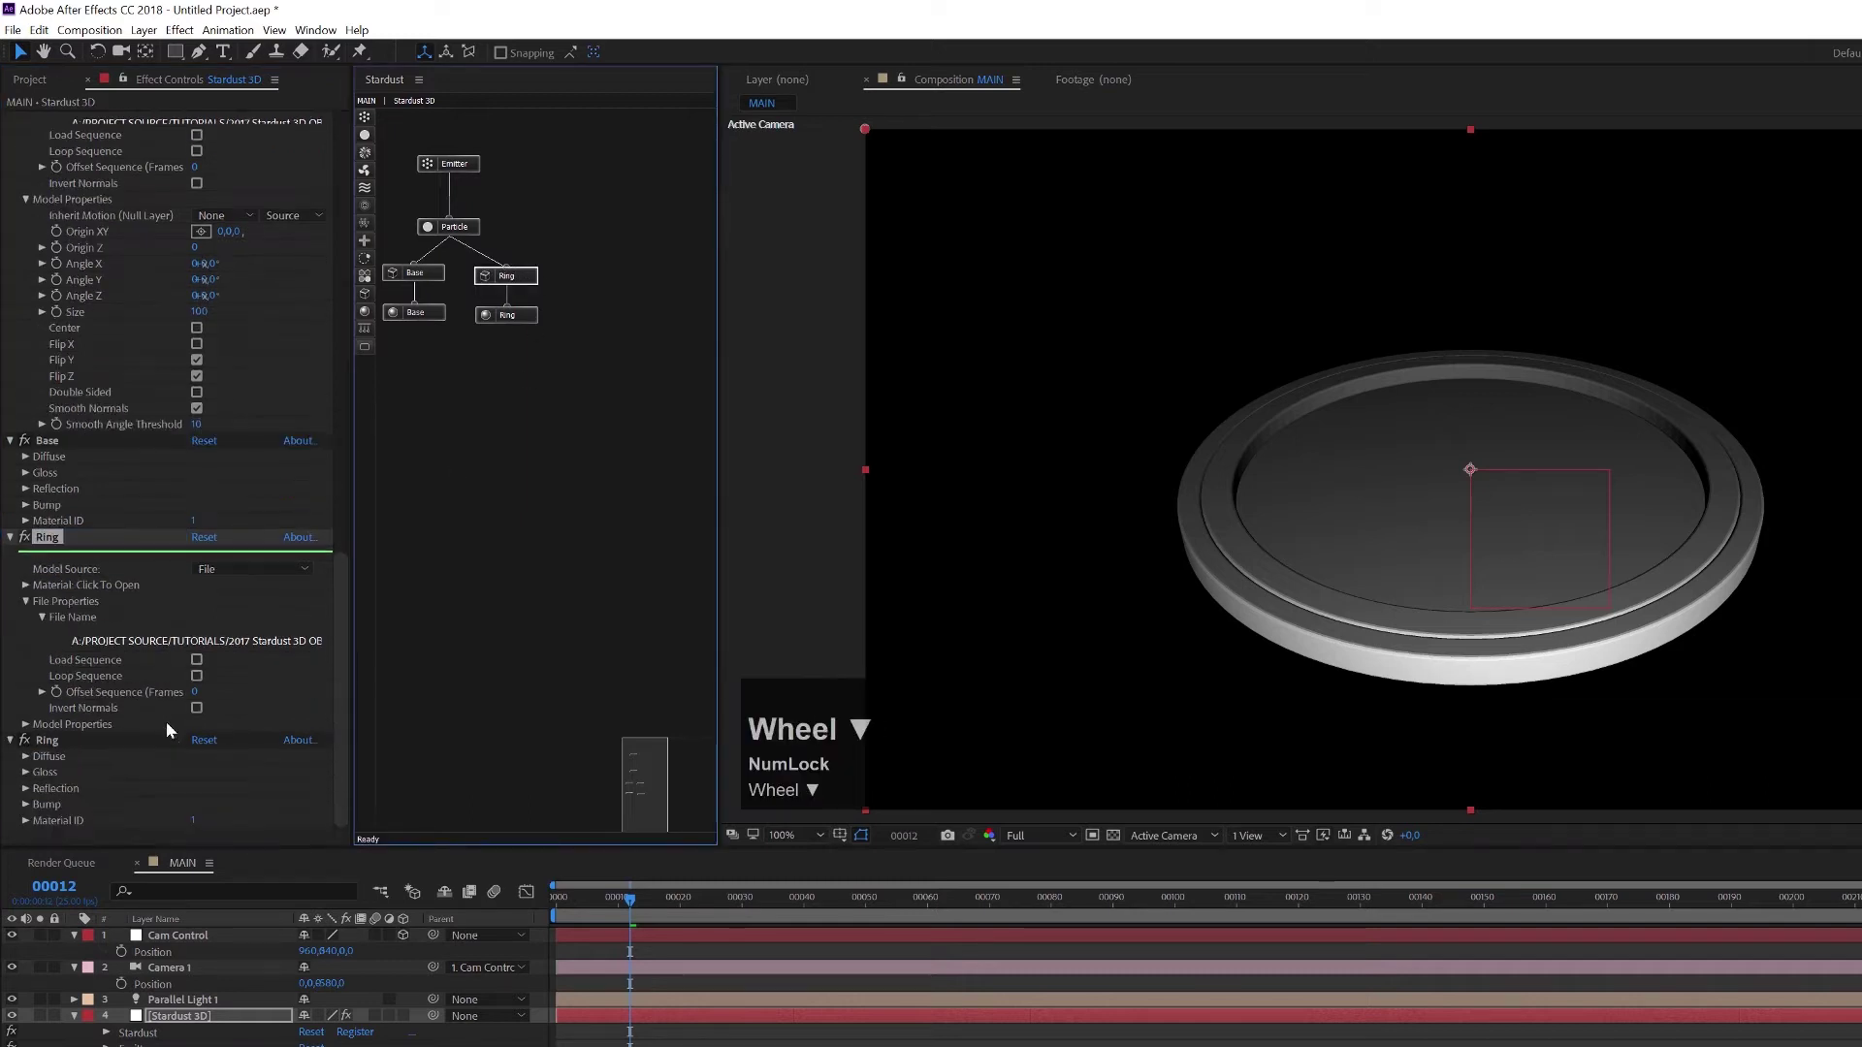
click(25, 725)
scroll(161, 789, down, 2)
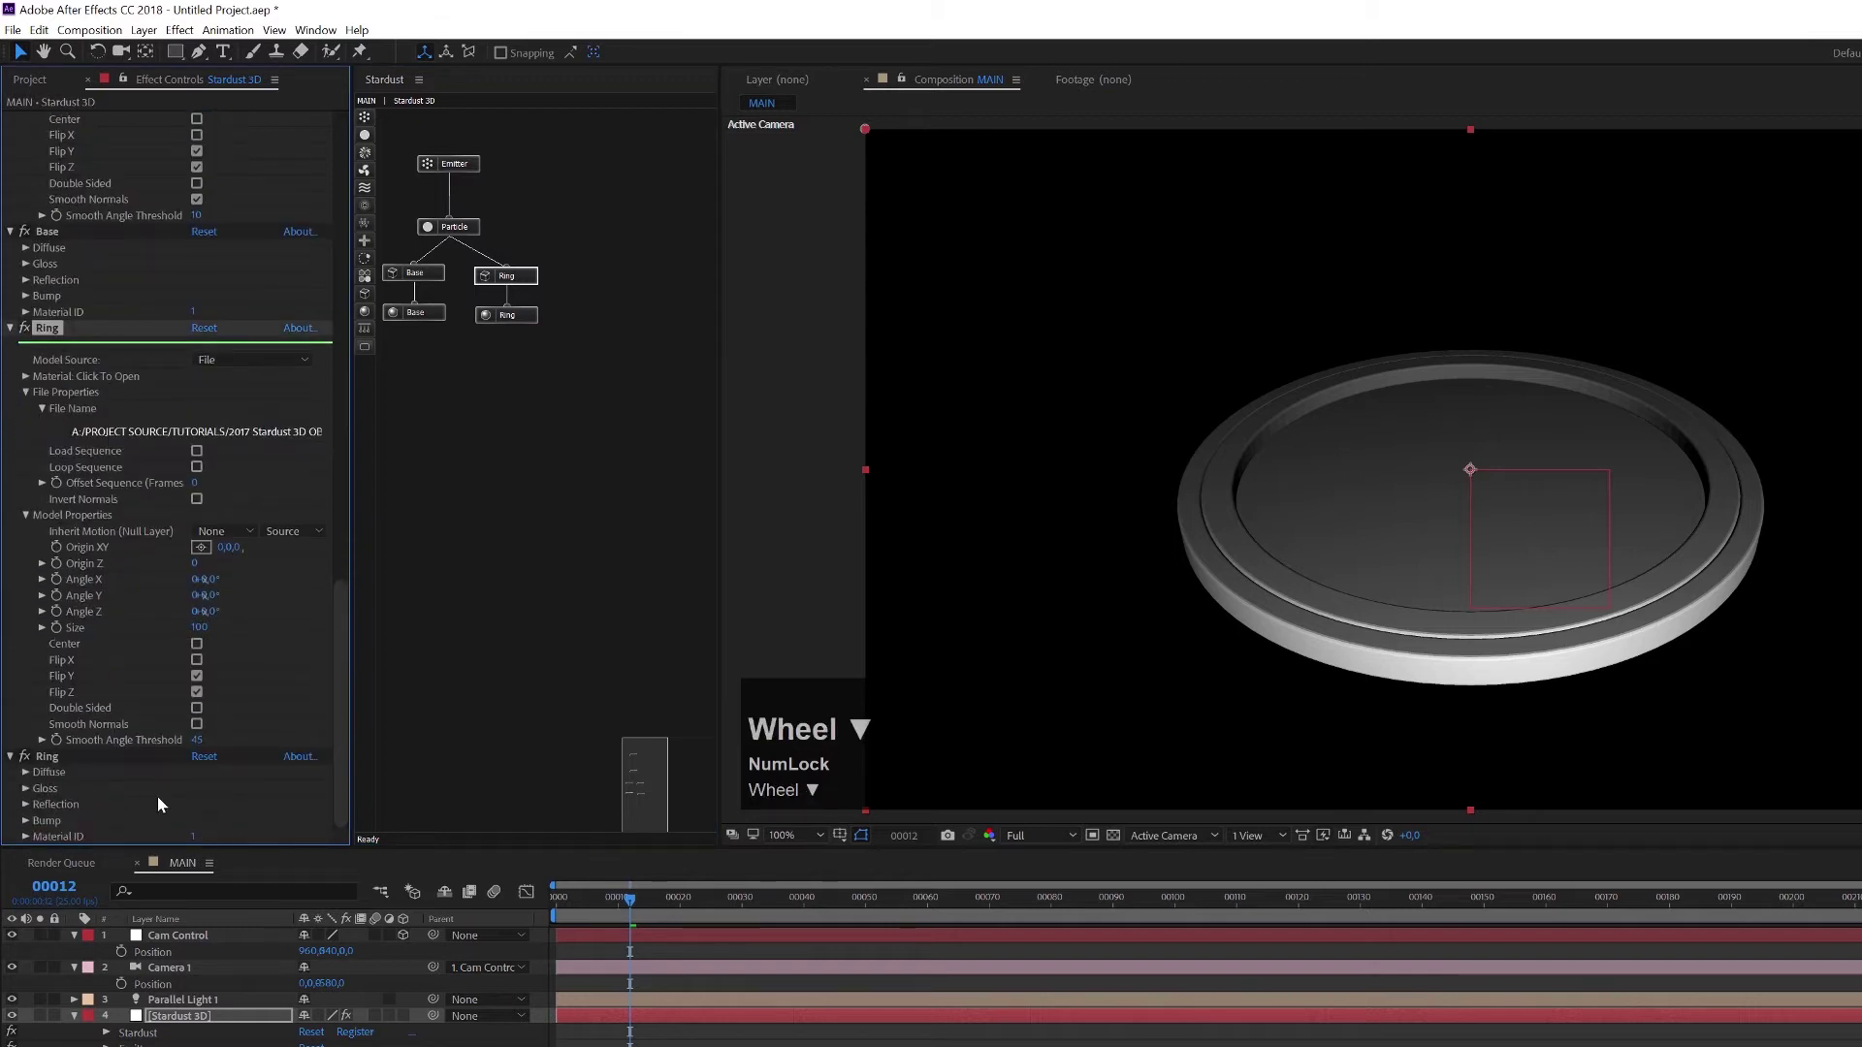
click(197, 724)
click(199, 740)
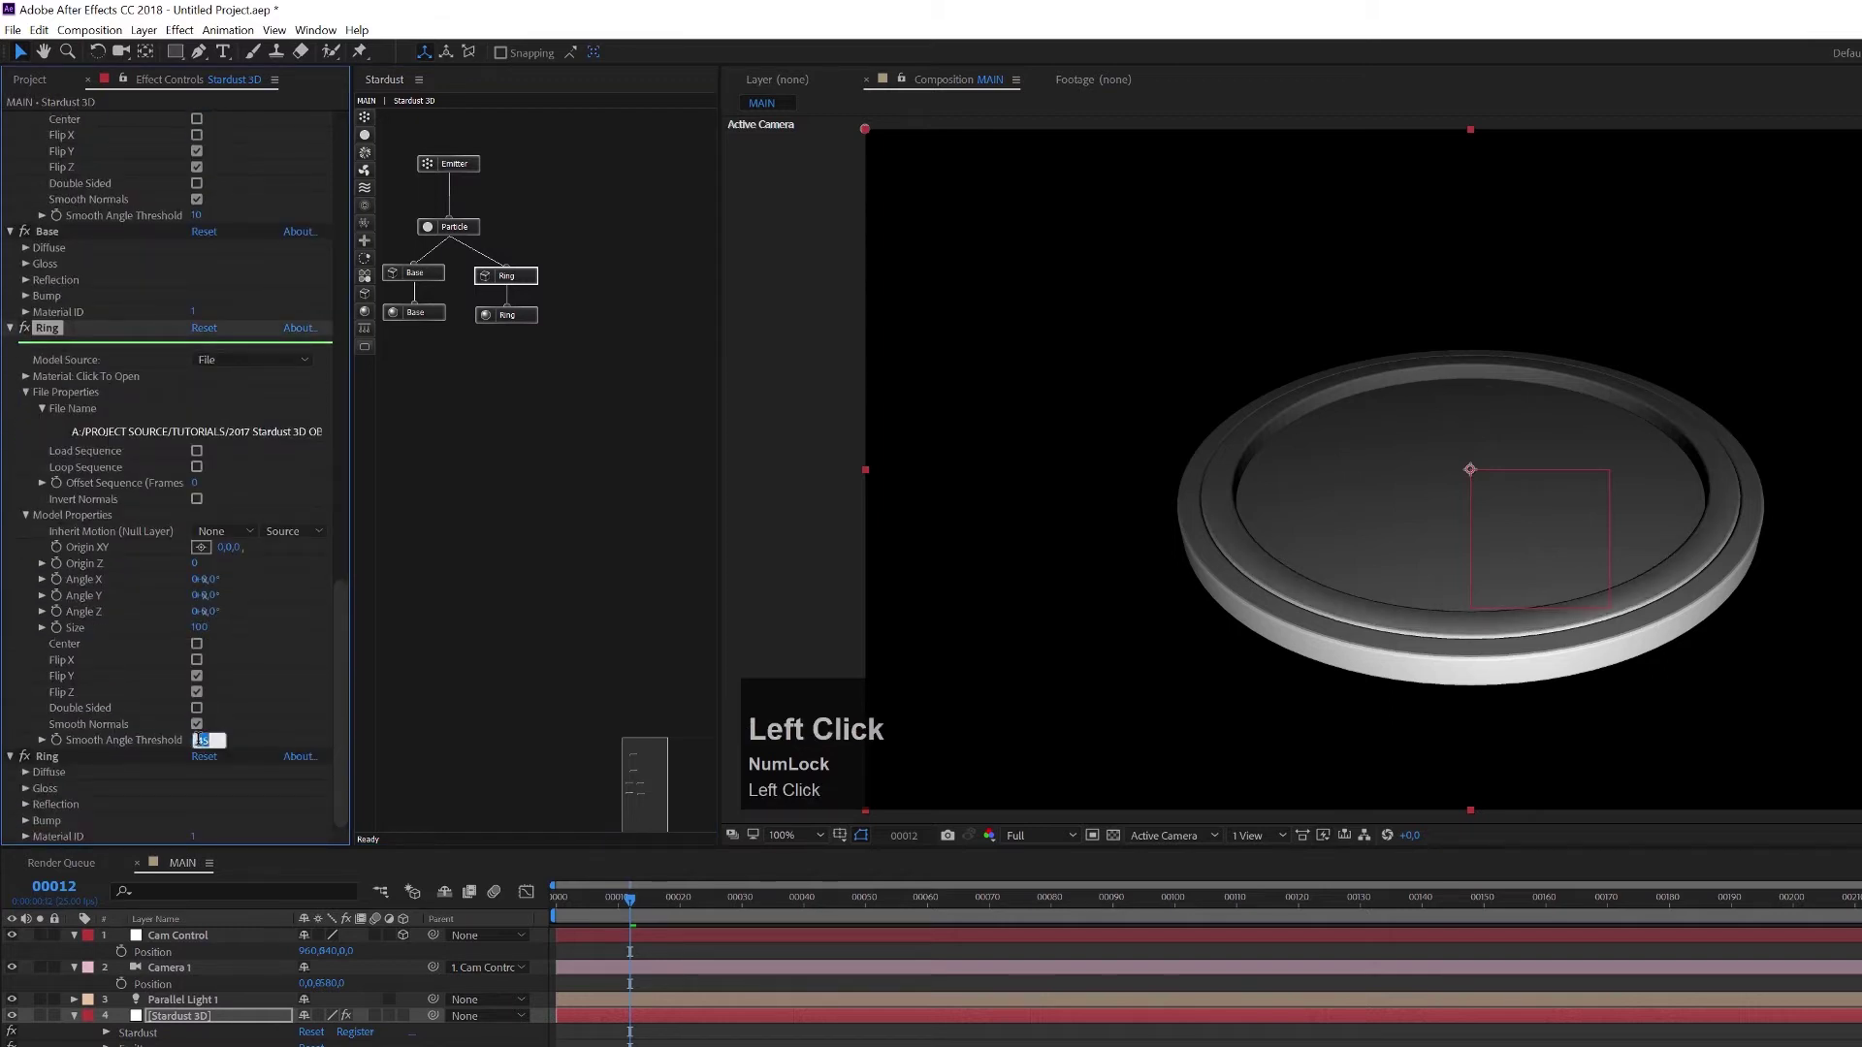
text(10)
click(233, 691)
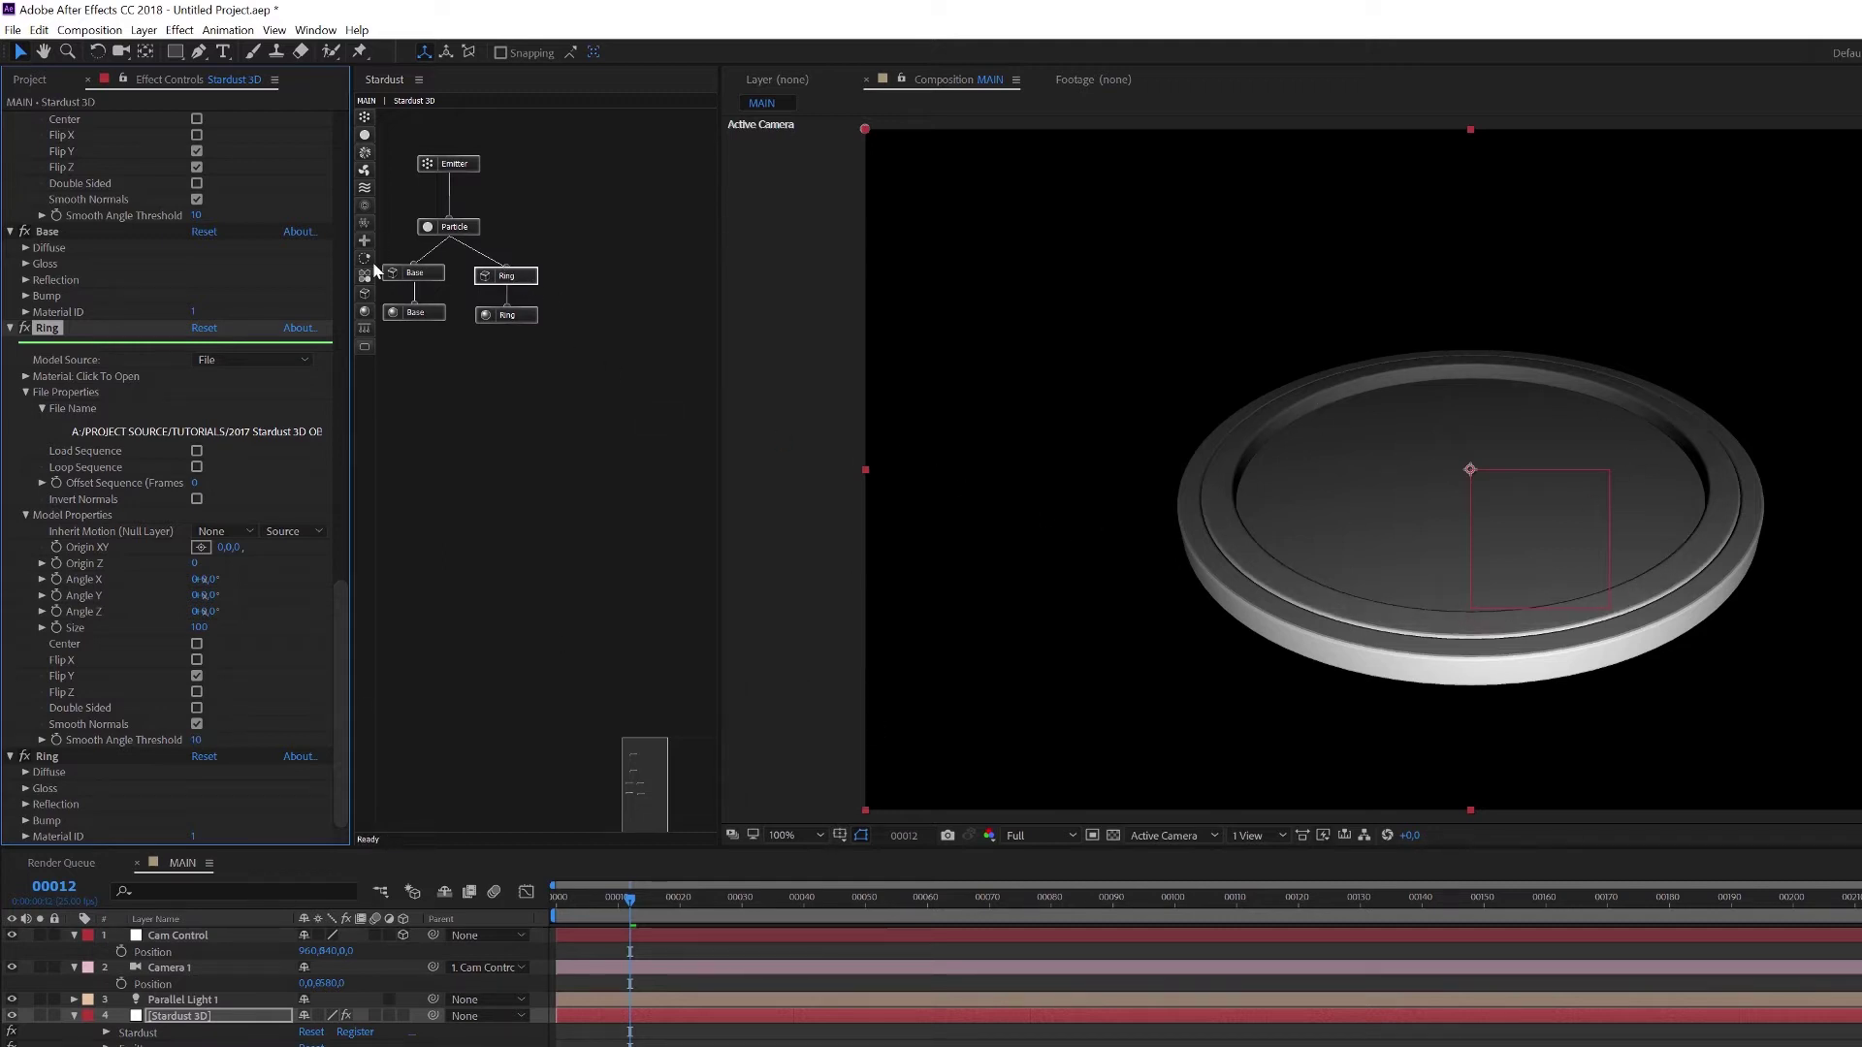
Add a third Model node under Particle and import Stardust 3D Logo_Logo.obj into it.
drag(366, 293, 595, 276)
drag(449, 236, 588, 283)
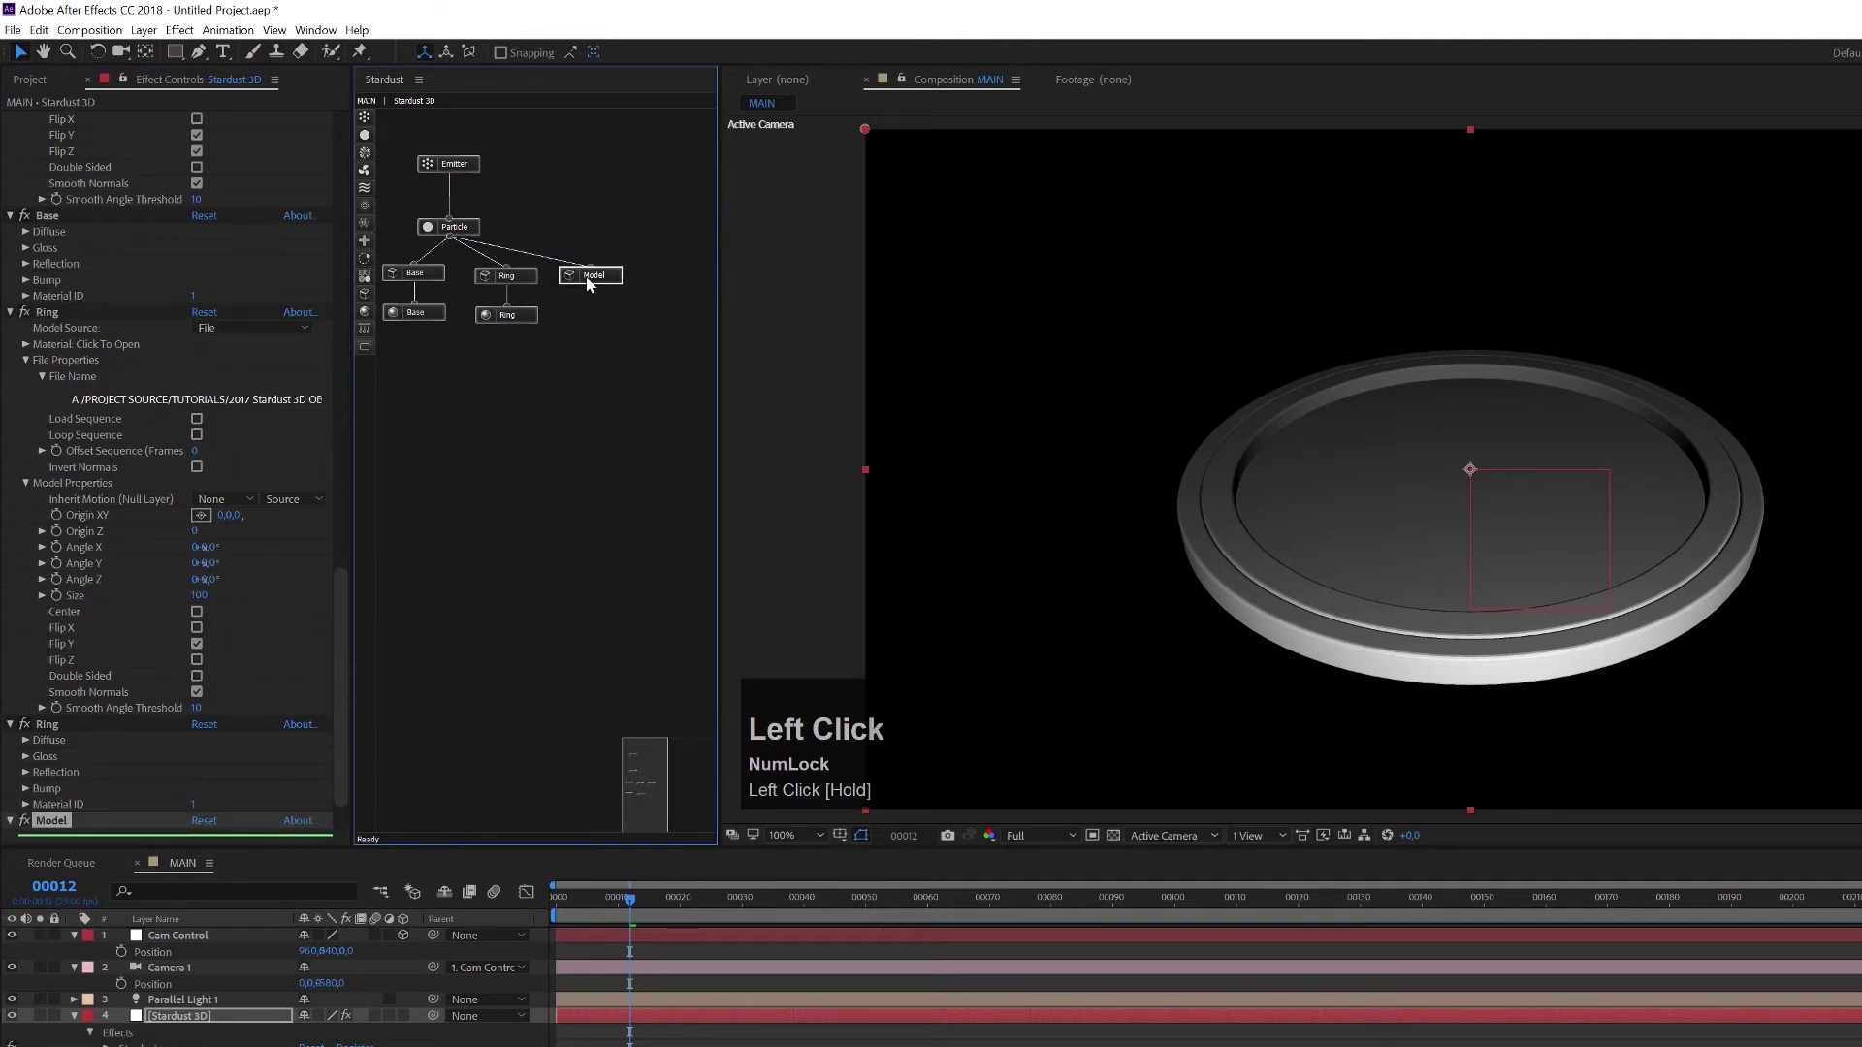
scroll(189, 795, down, 2)
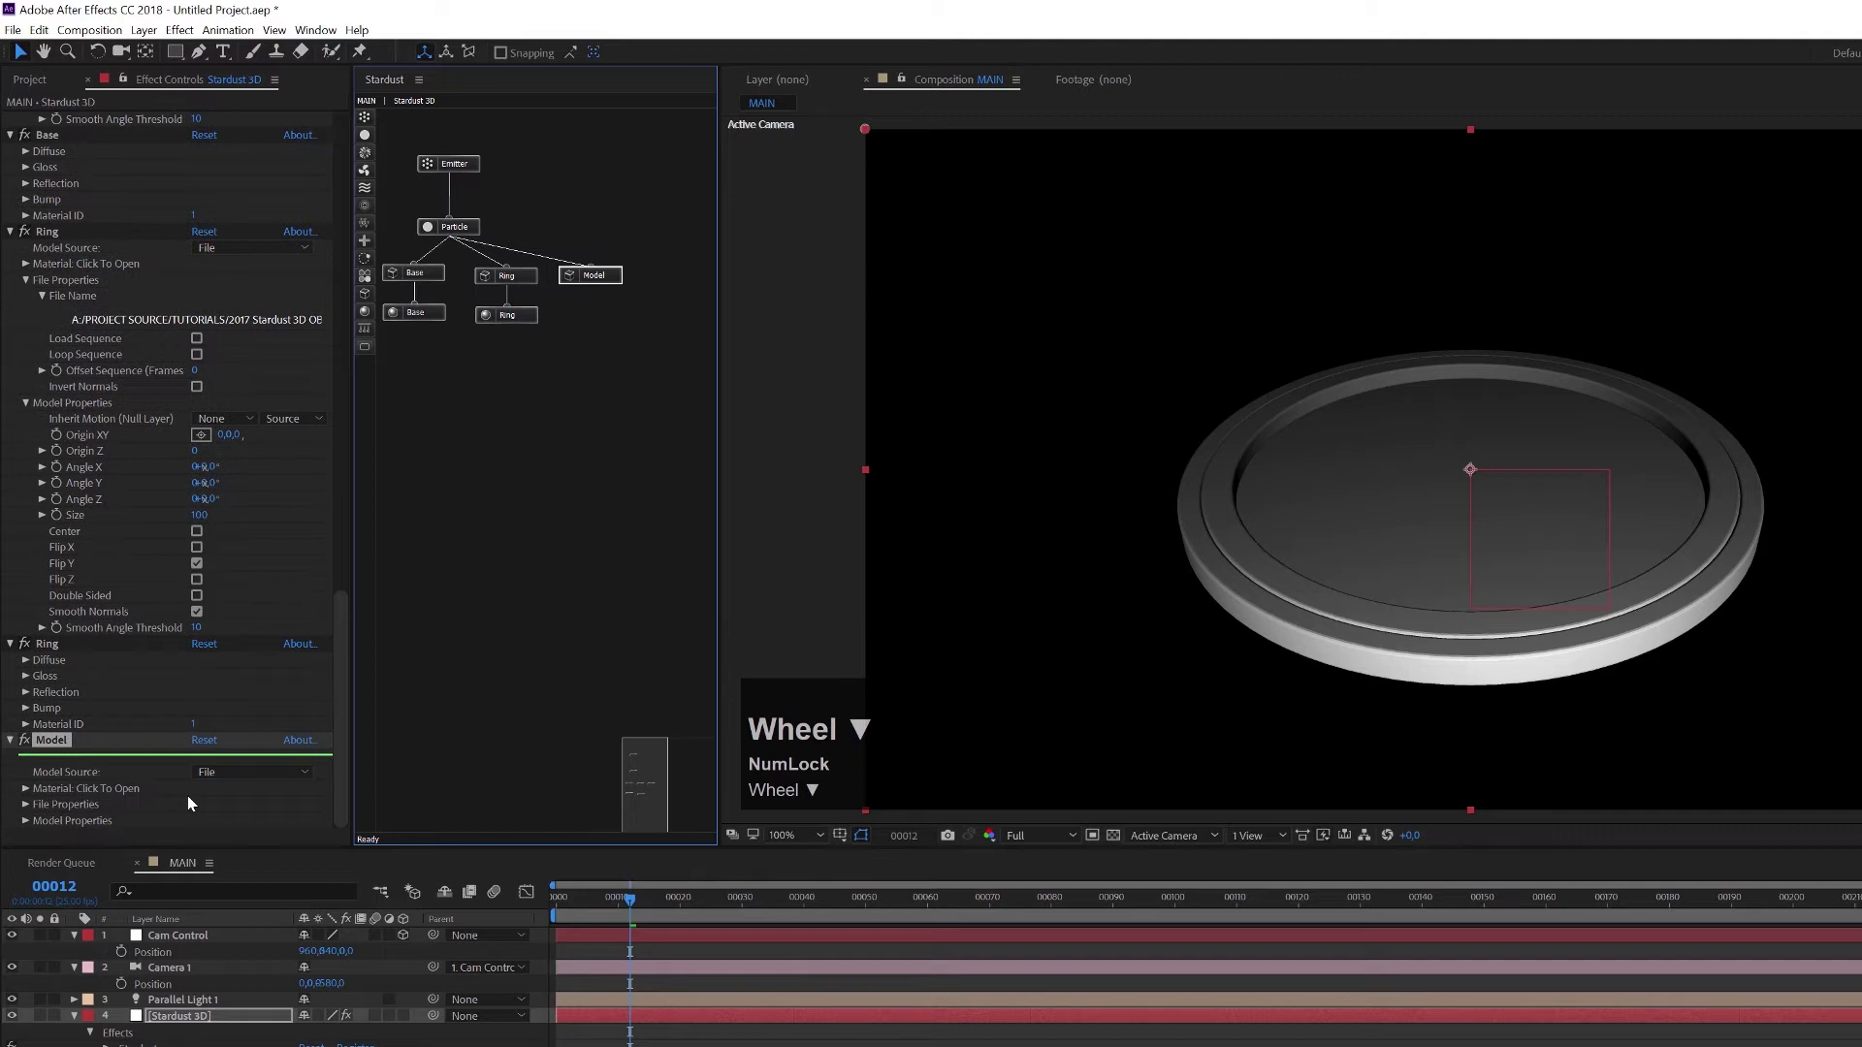
click(26, 804)
click(82, 773)
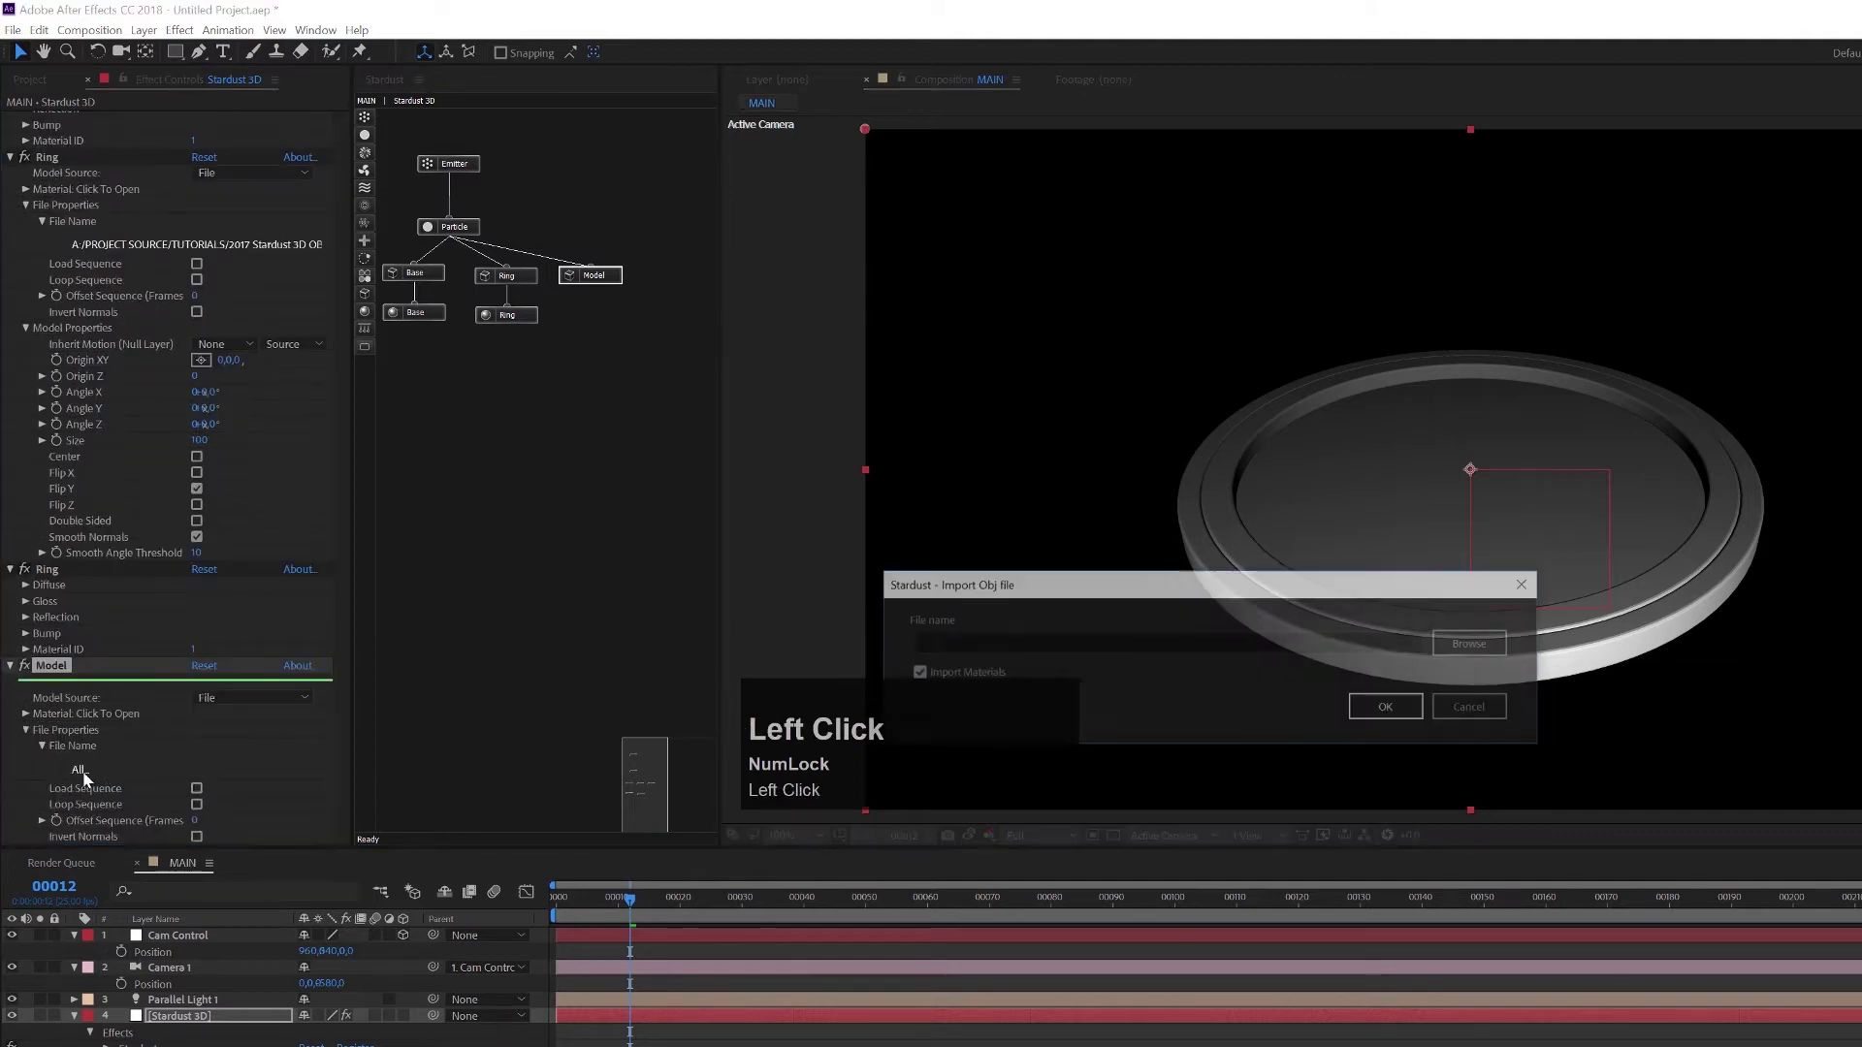
click(1472, 642)
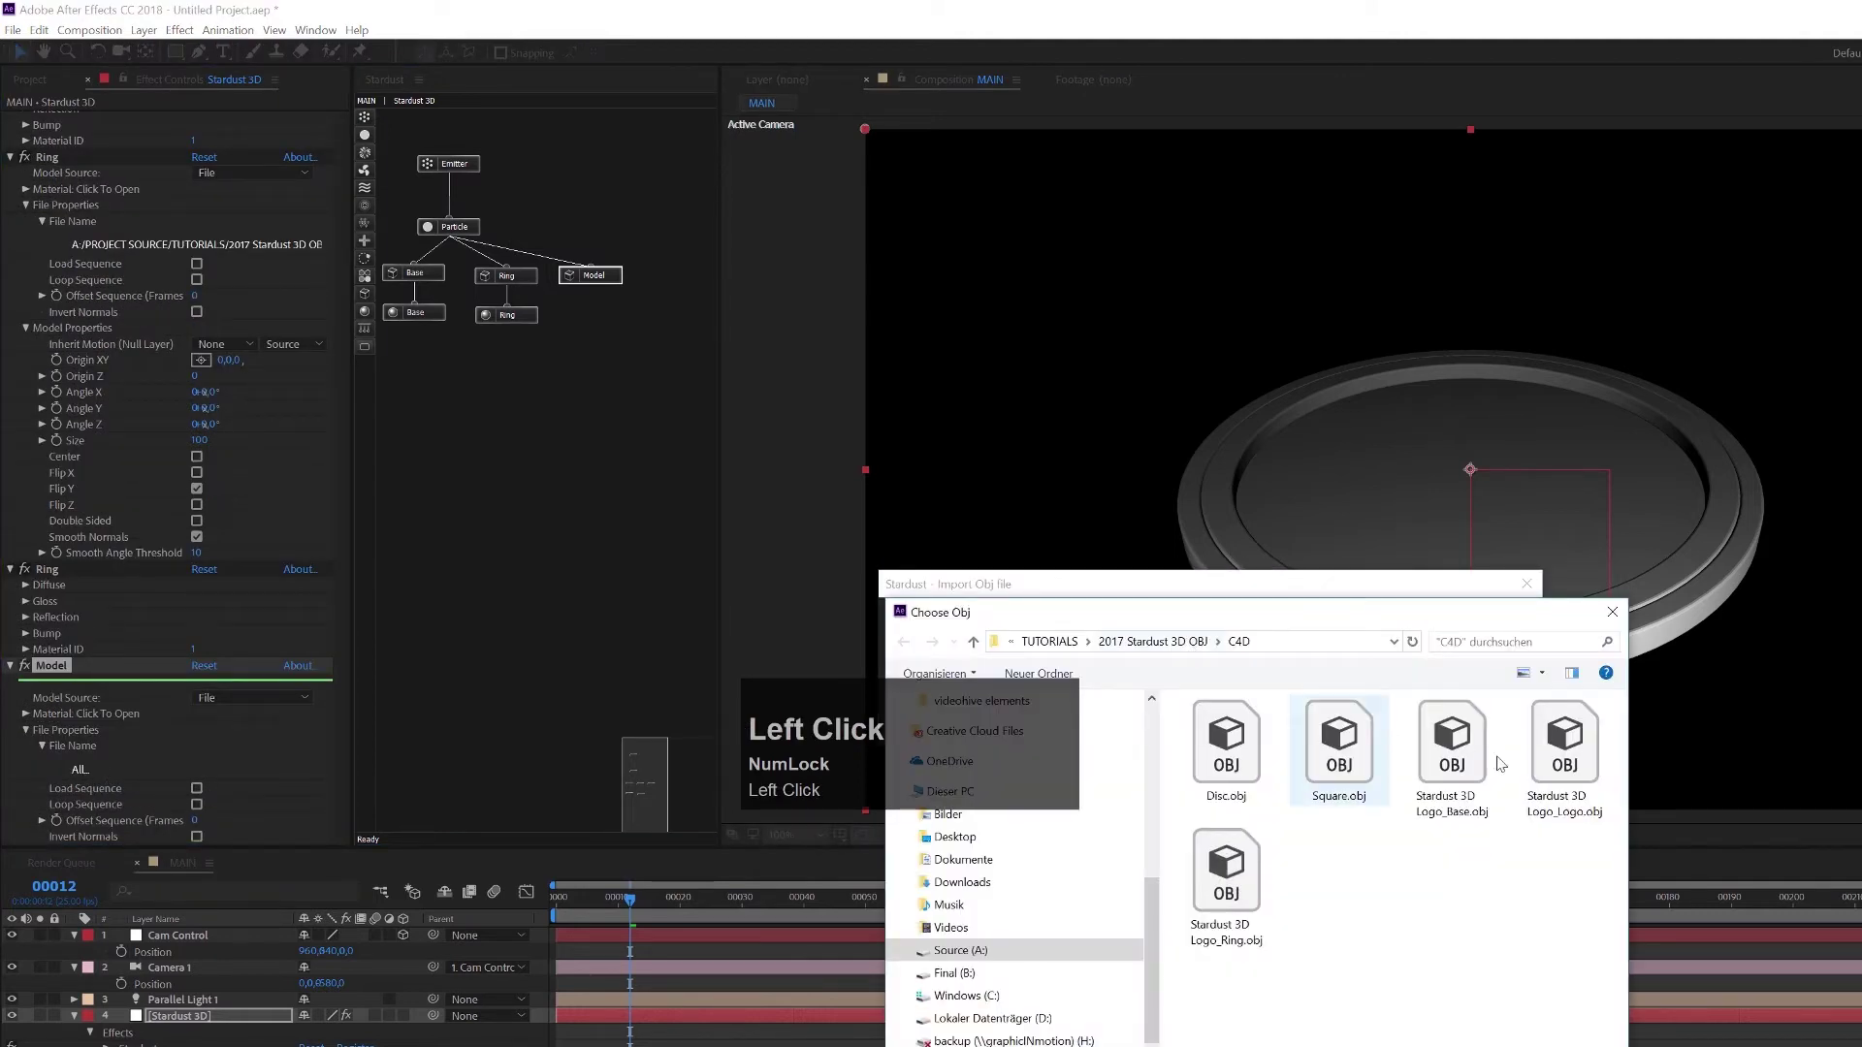
click(1564, 766)
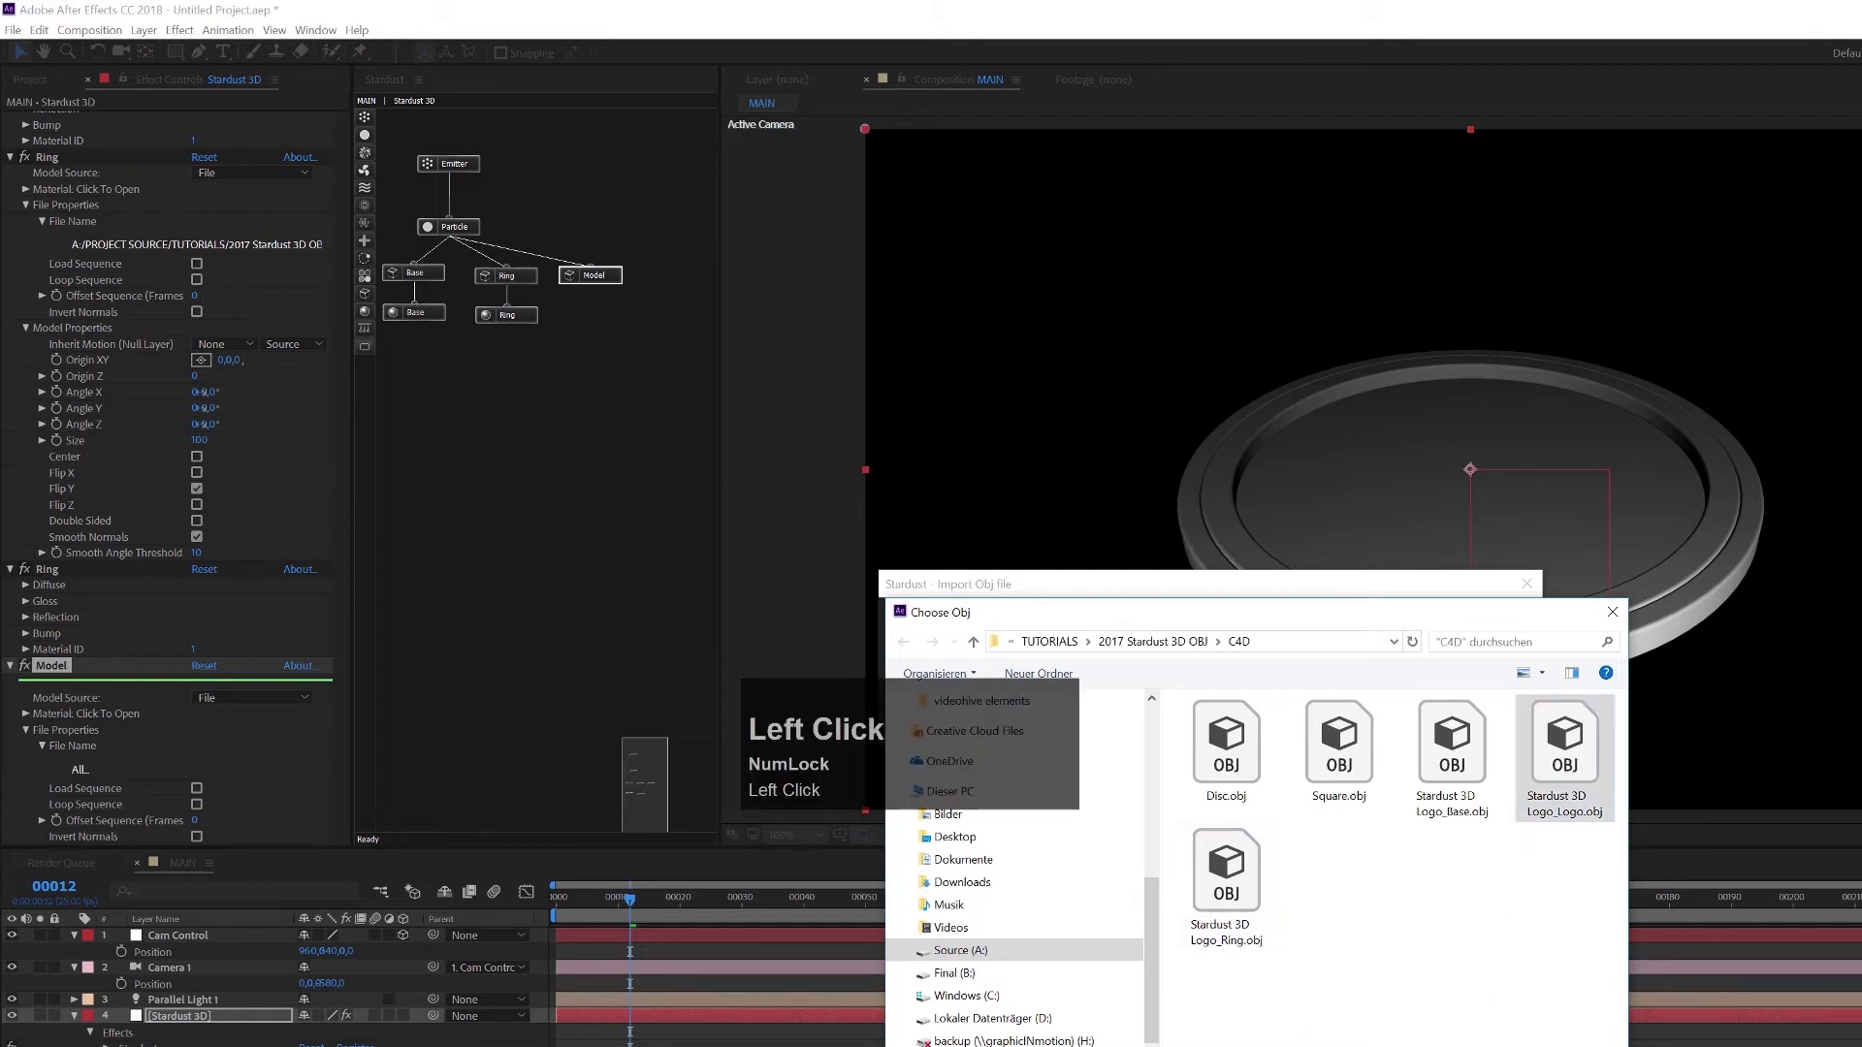
double_click(1564, 756)
click(1387, 707)
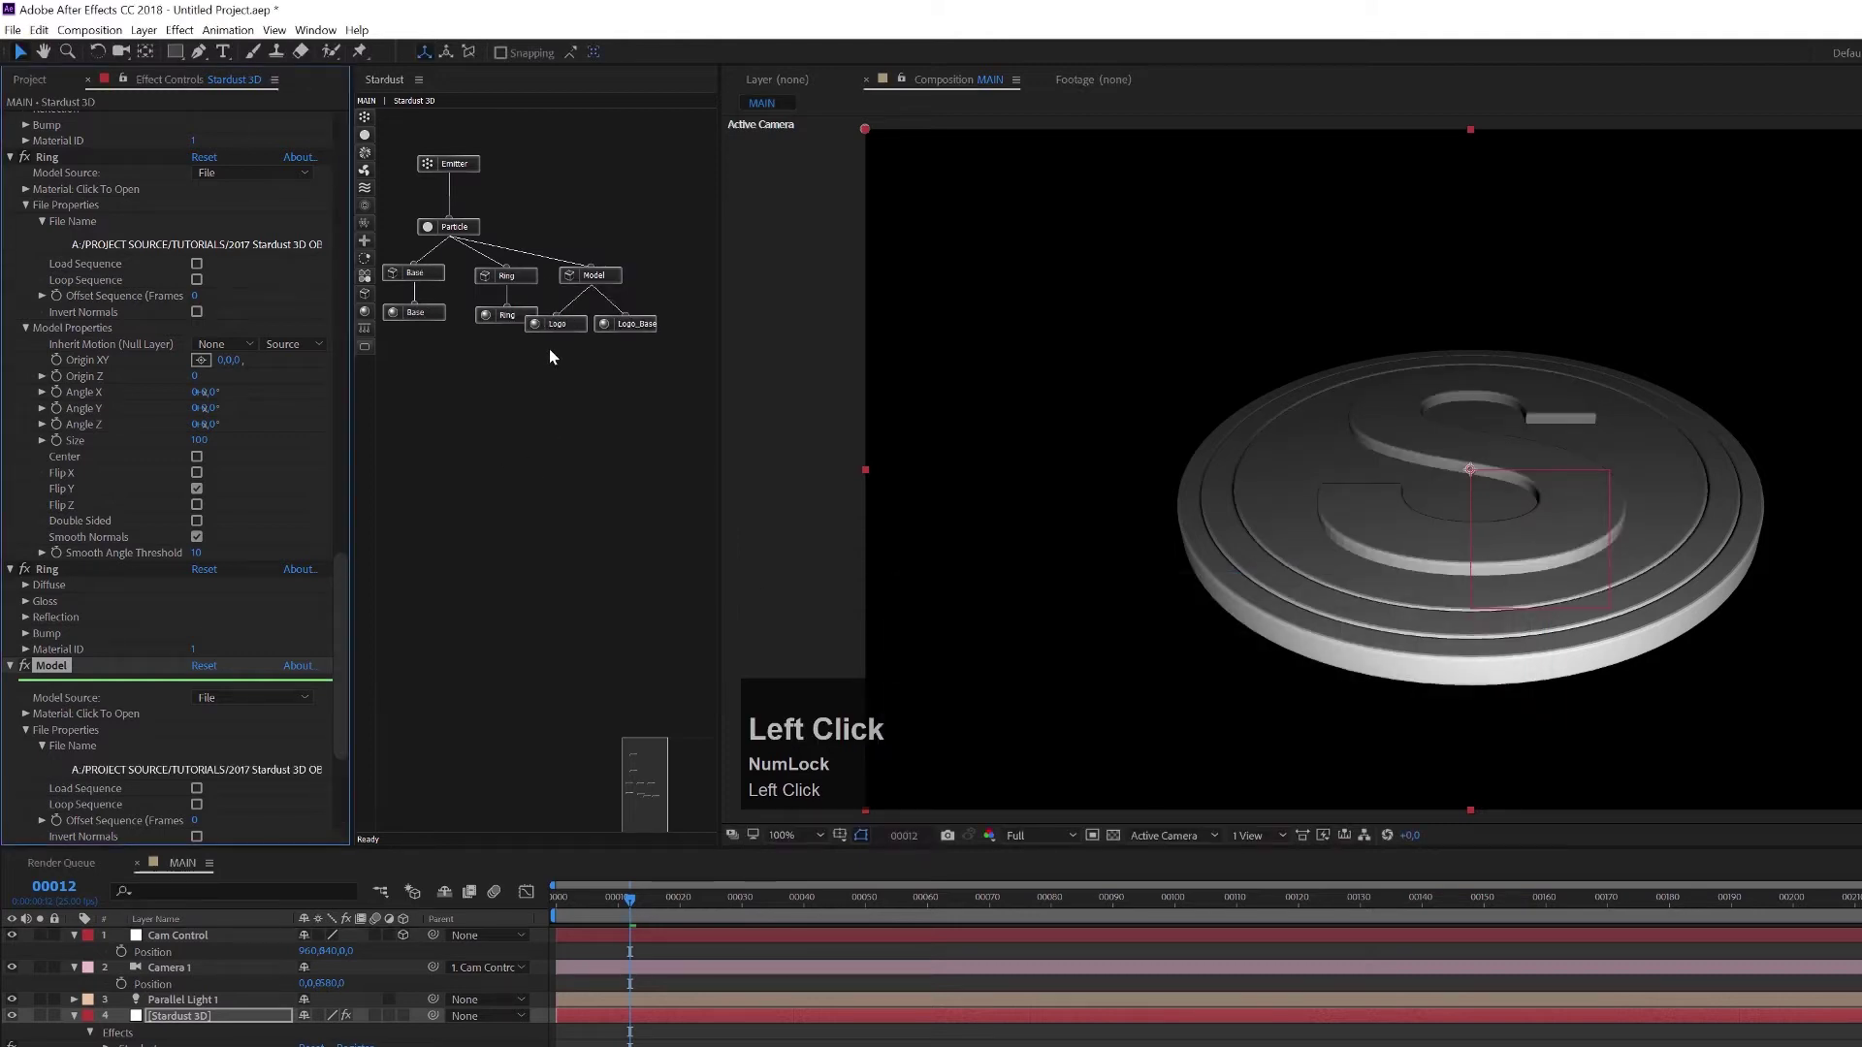
Move the new Model node and its Logo and Logo_Base material nodes clear of the Ring nodes.
click(590, 275)
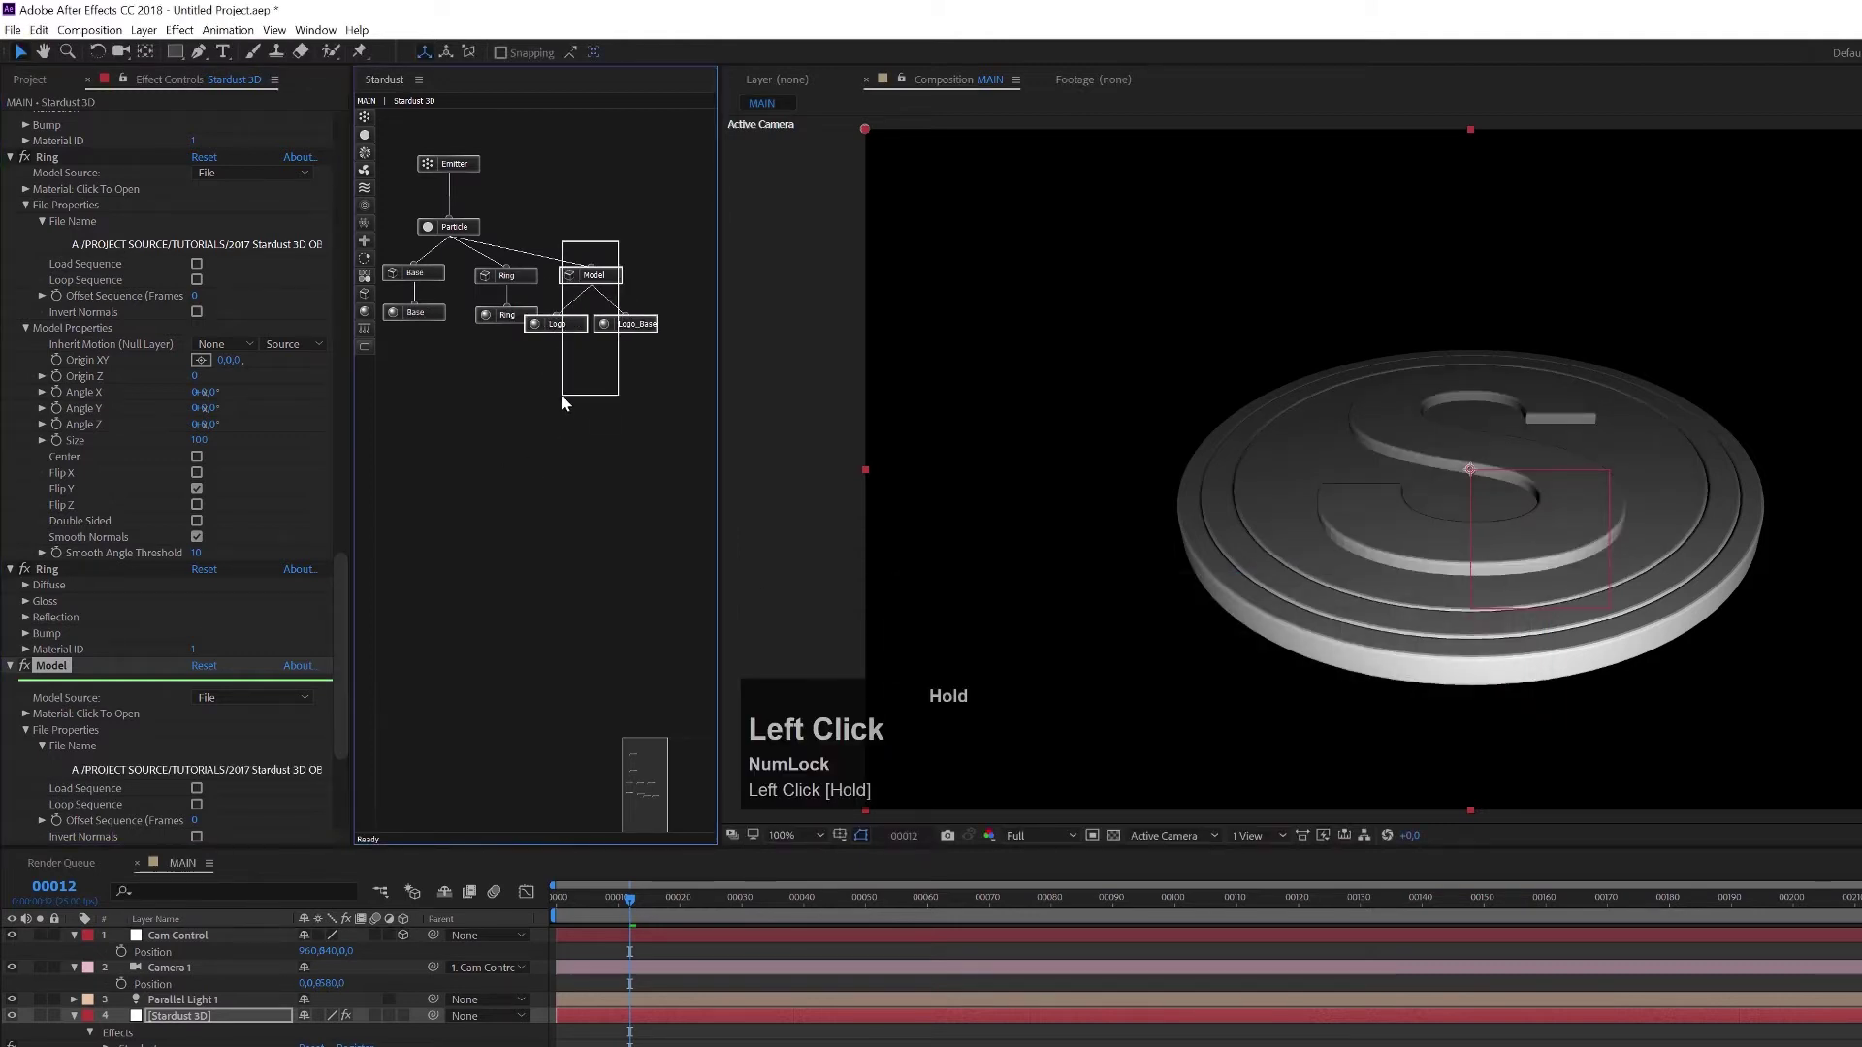
drag(609, 282, 637, 275)
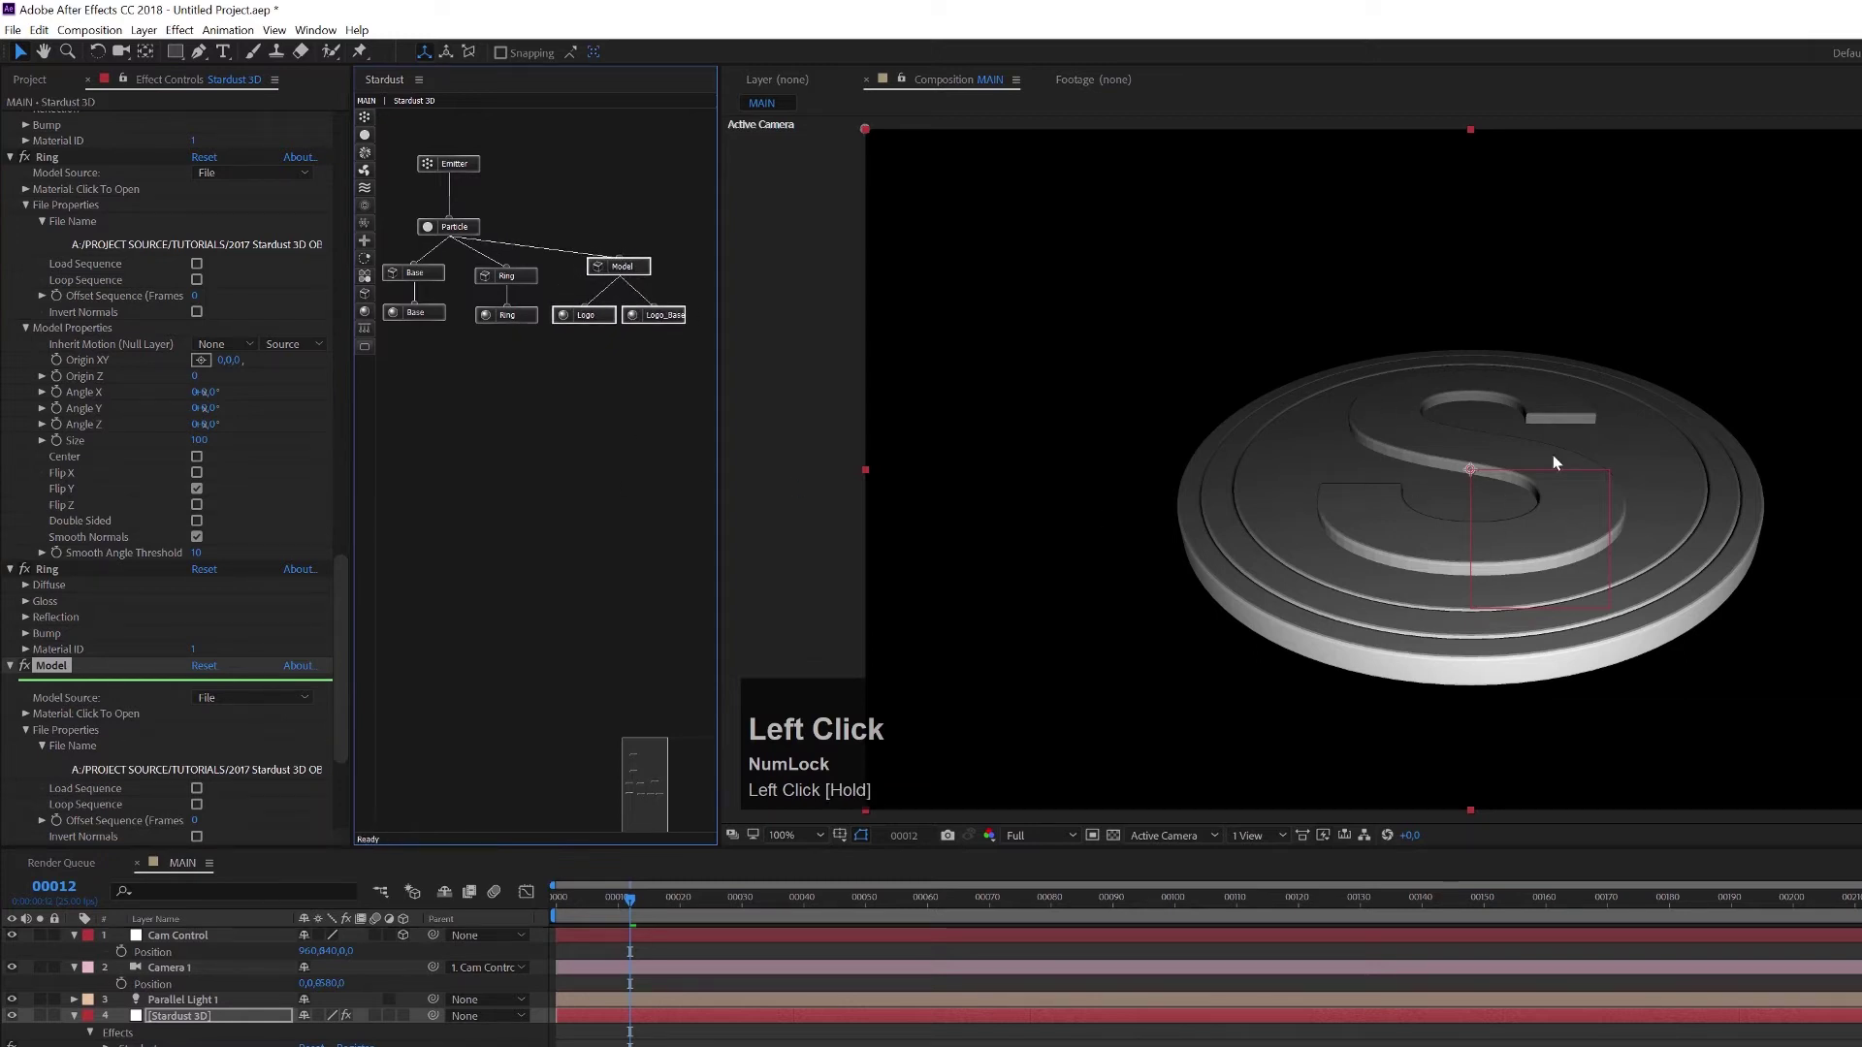
click(518, 445)
Rename the third Model node, which holds the logo object, as Logo.
click(634, 271)
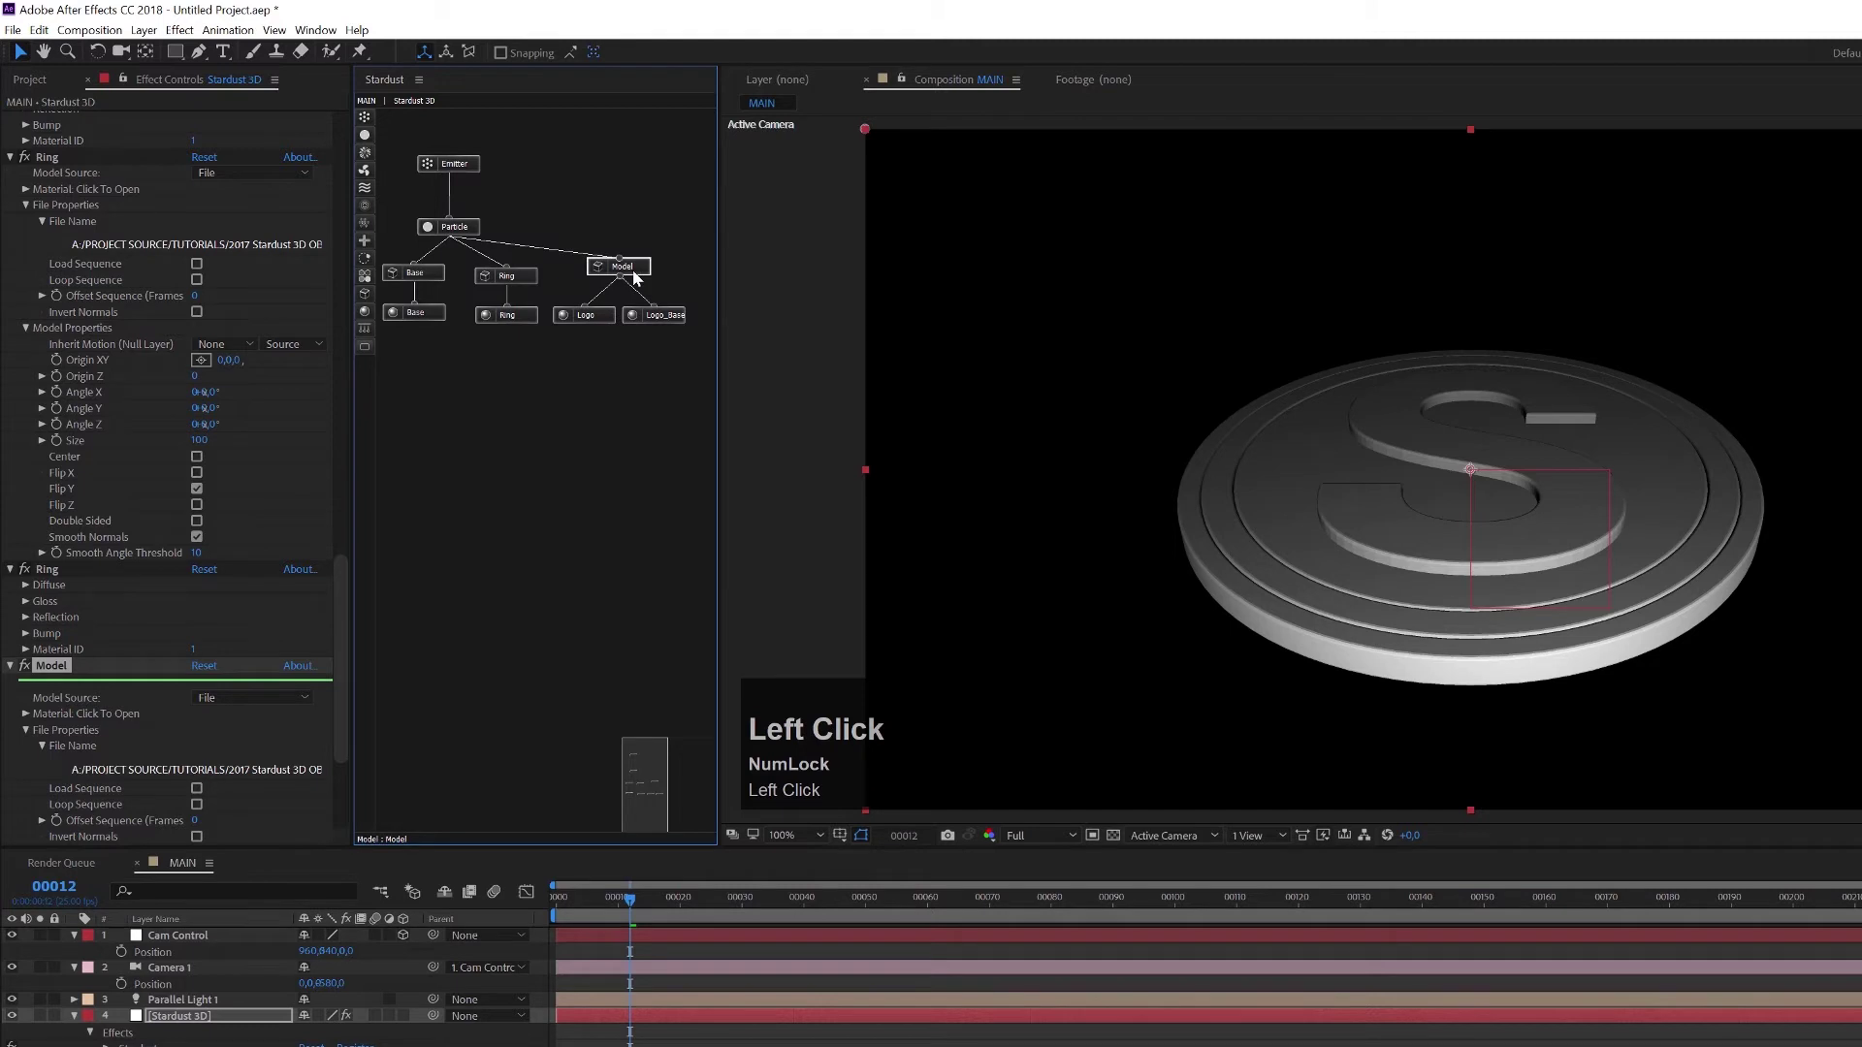
scroll(242, 682, down, 2)
click(60, 582)
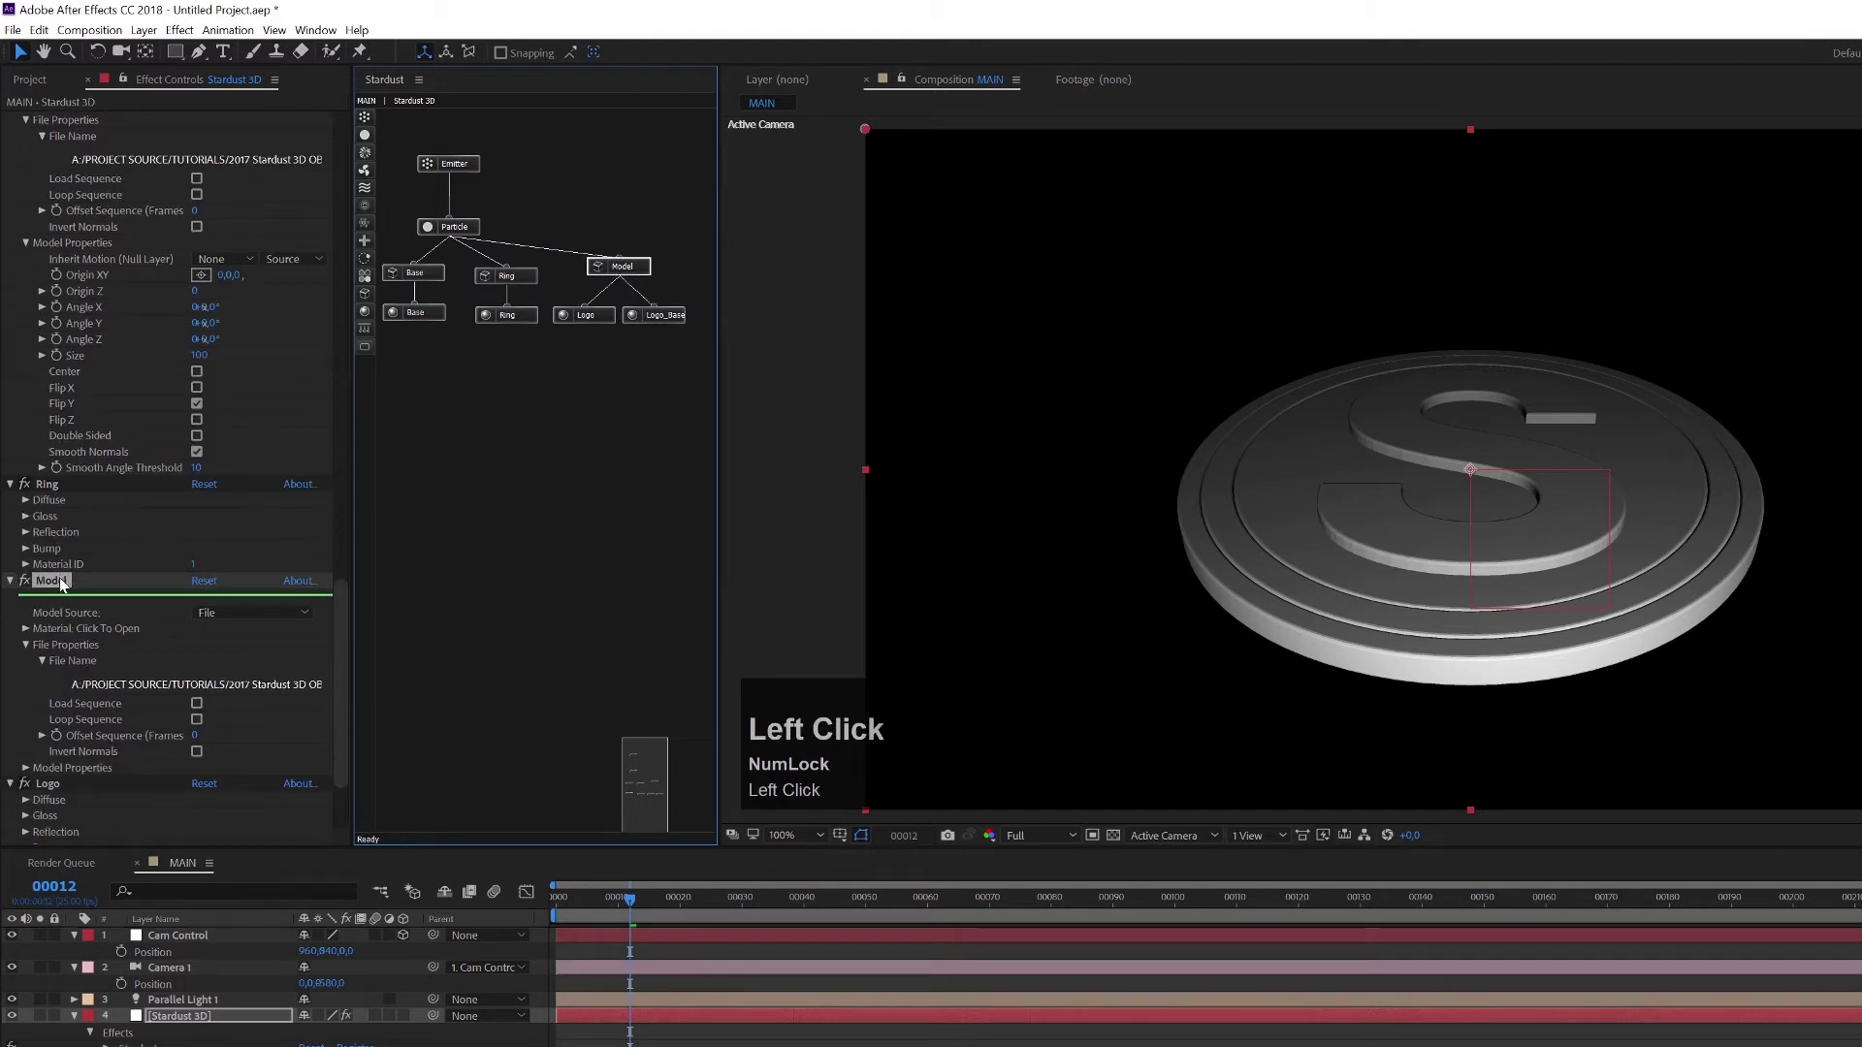
key(Return)
text(Logo)
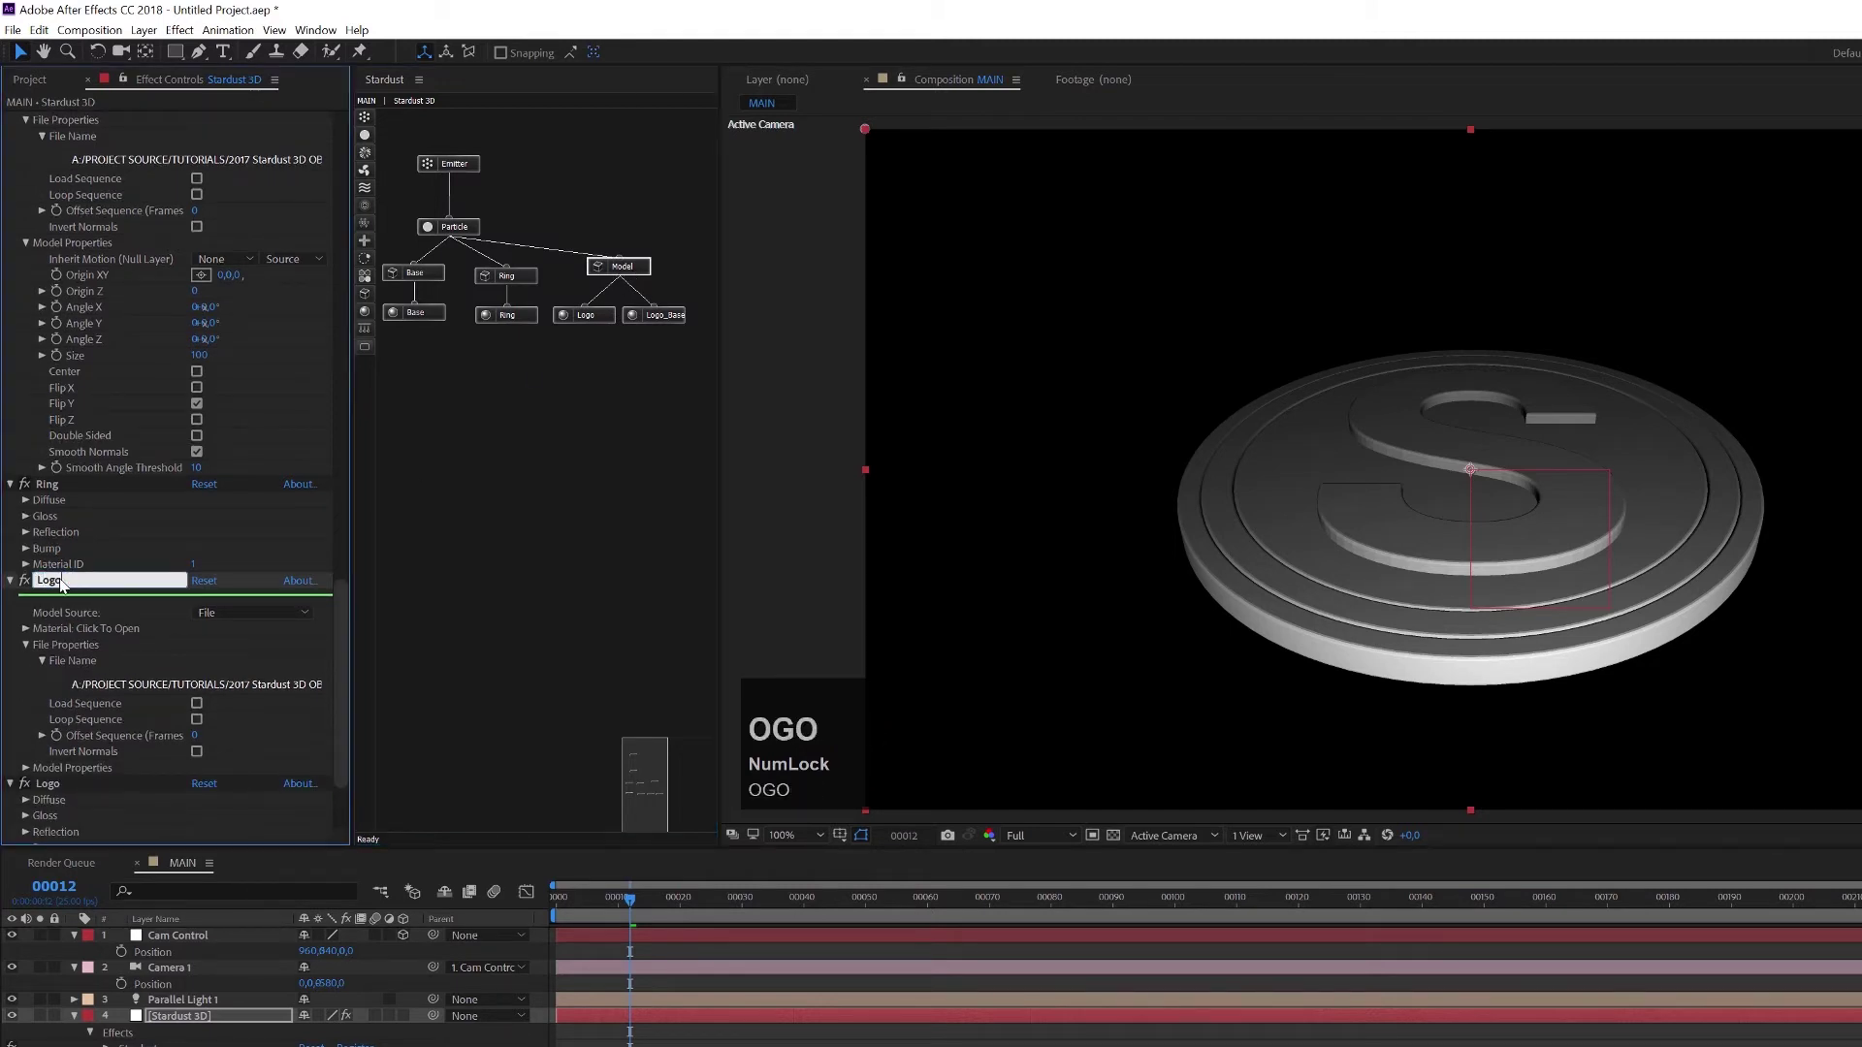
Enable Smooth Normals on the Logo model and set its Smooth Angle Threshold to 10.
click(25, 767)
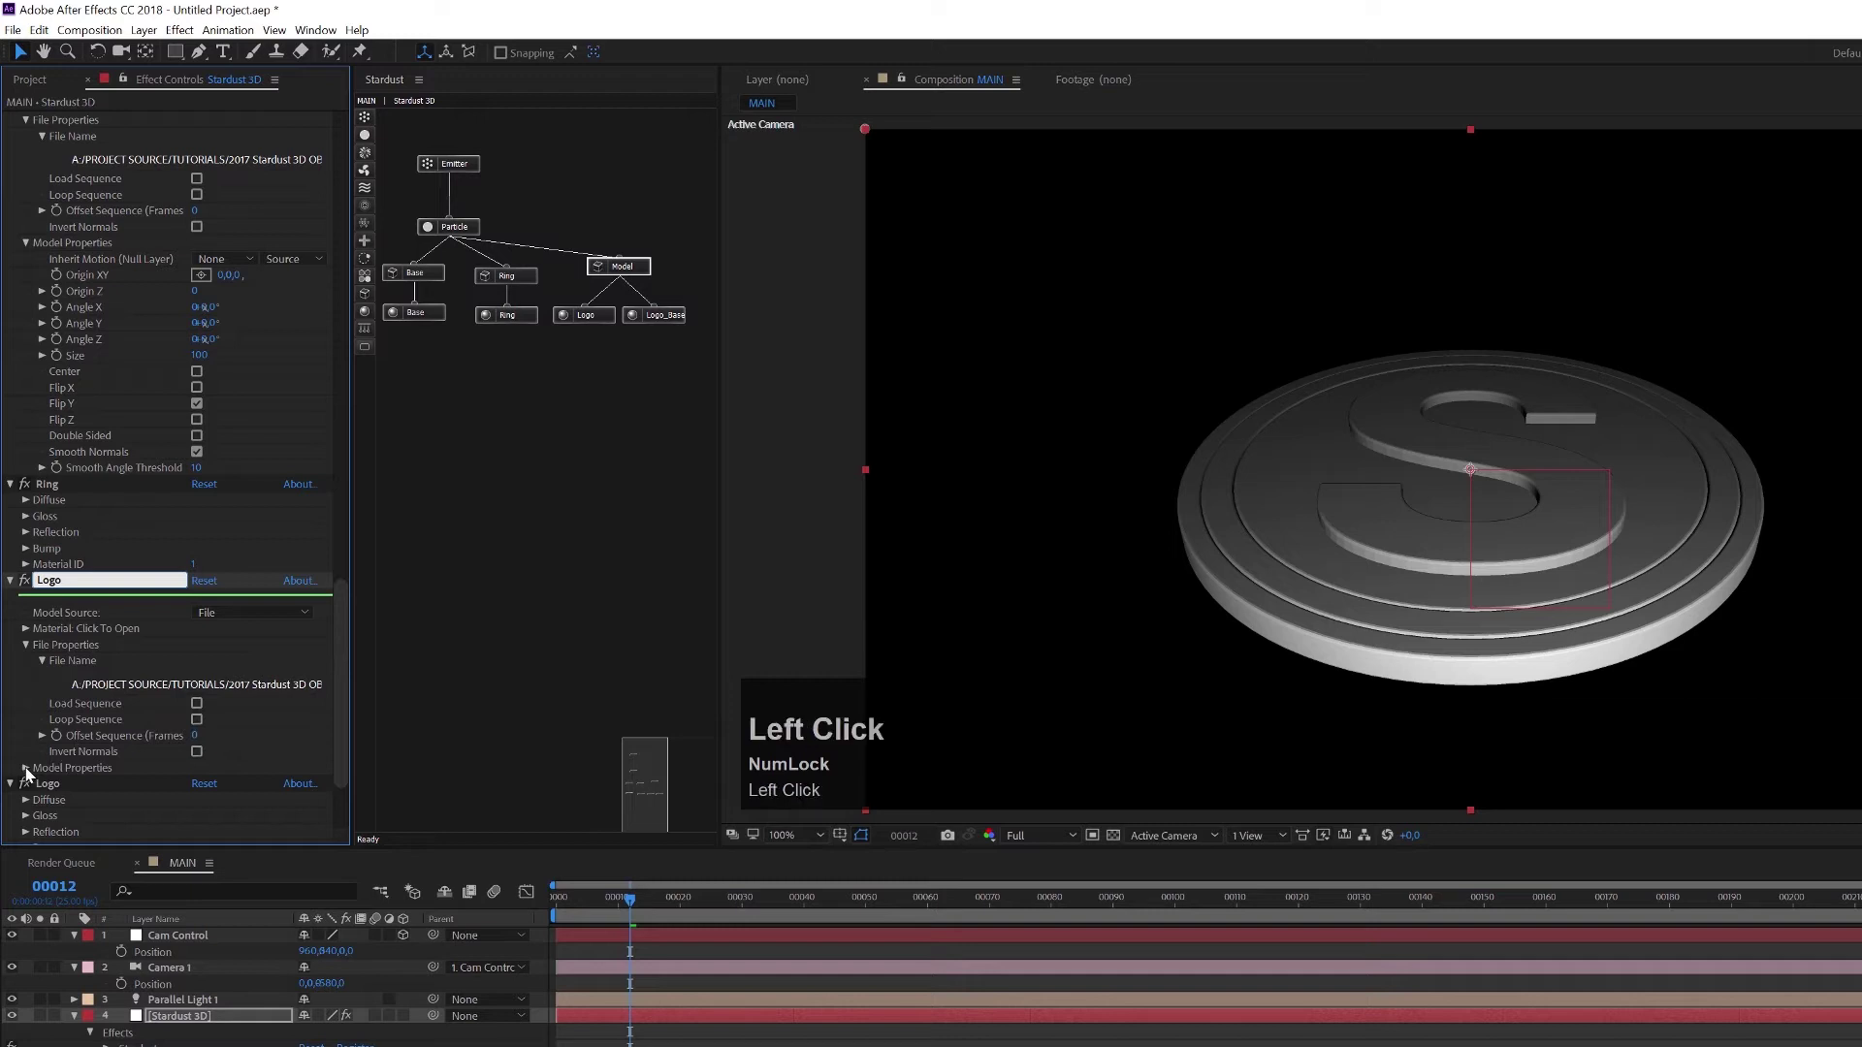
scroll(27, 766, down, 4)
click(197, 821)
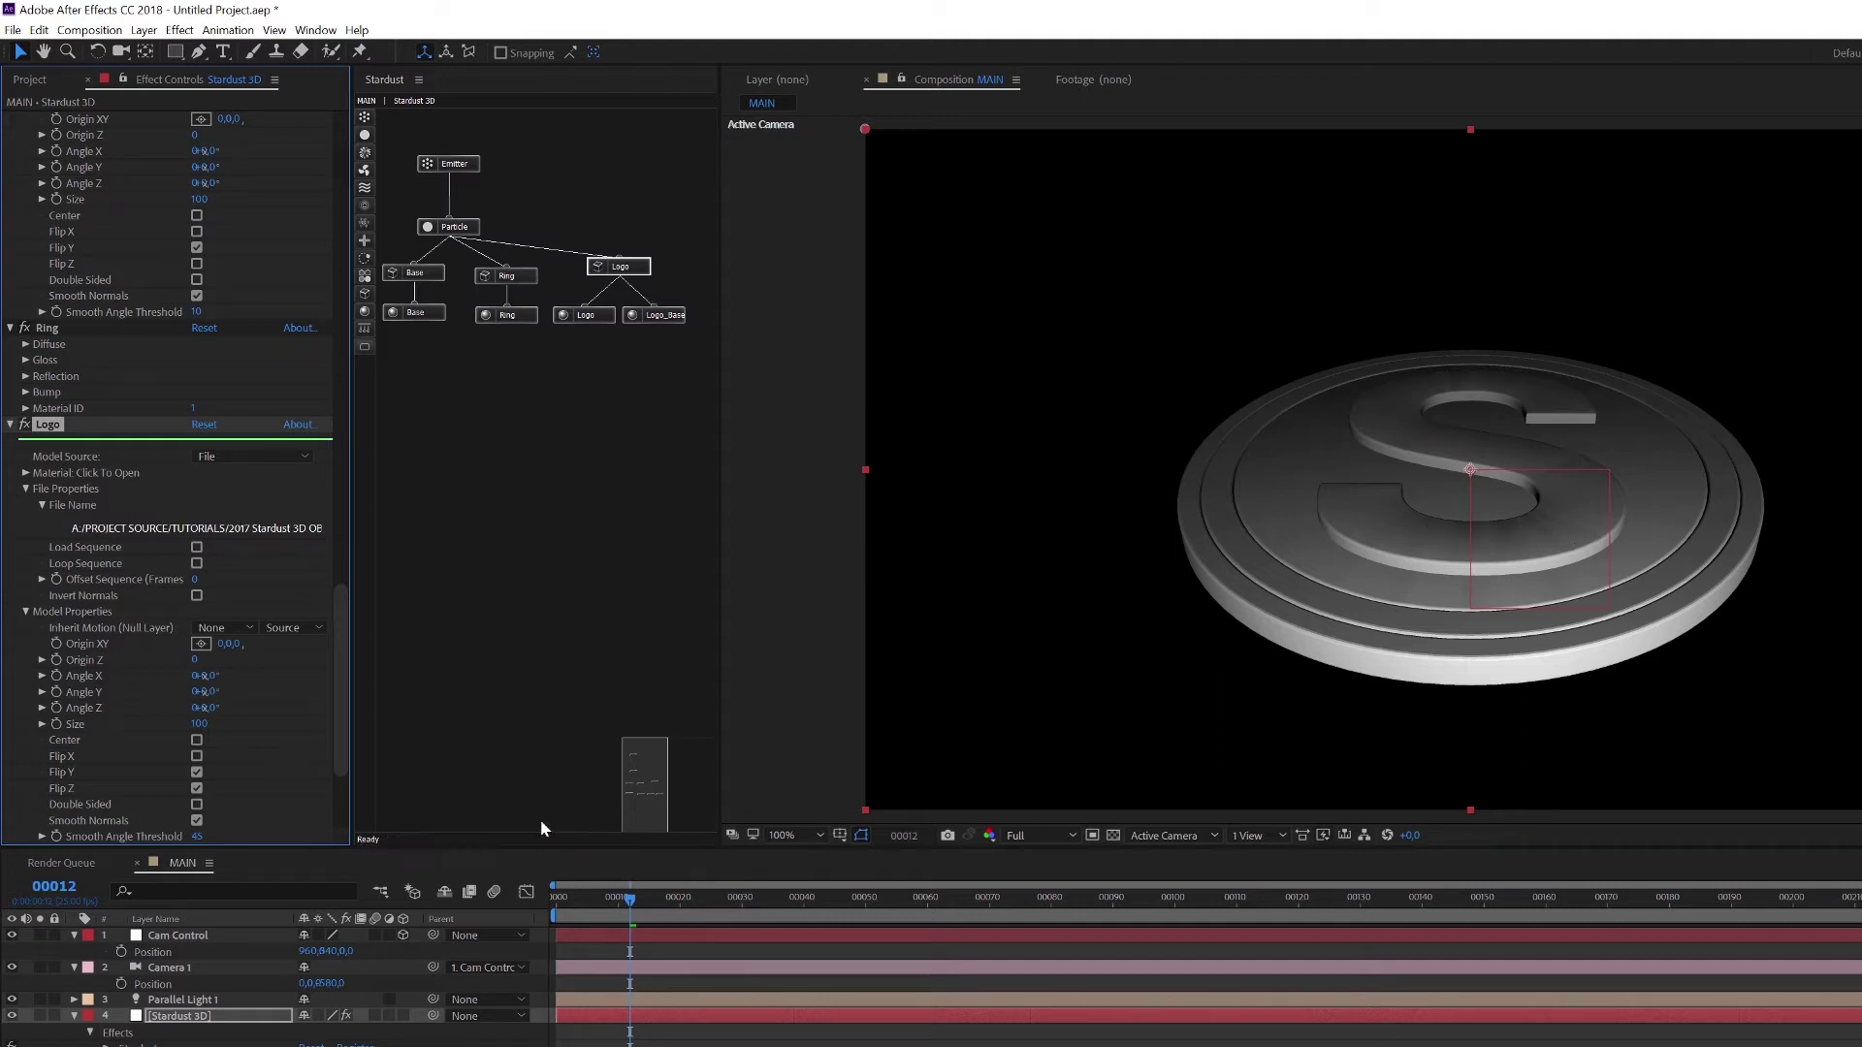
click(201, 837)
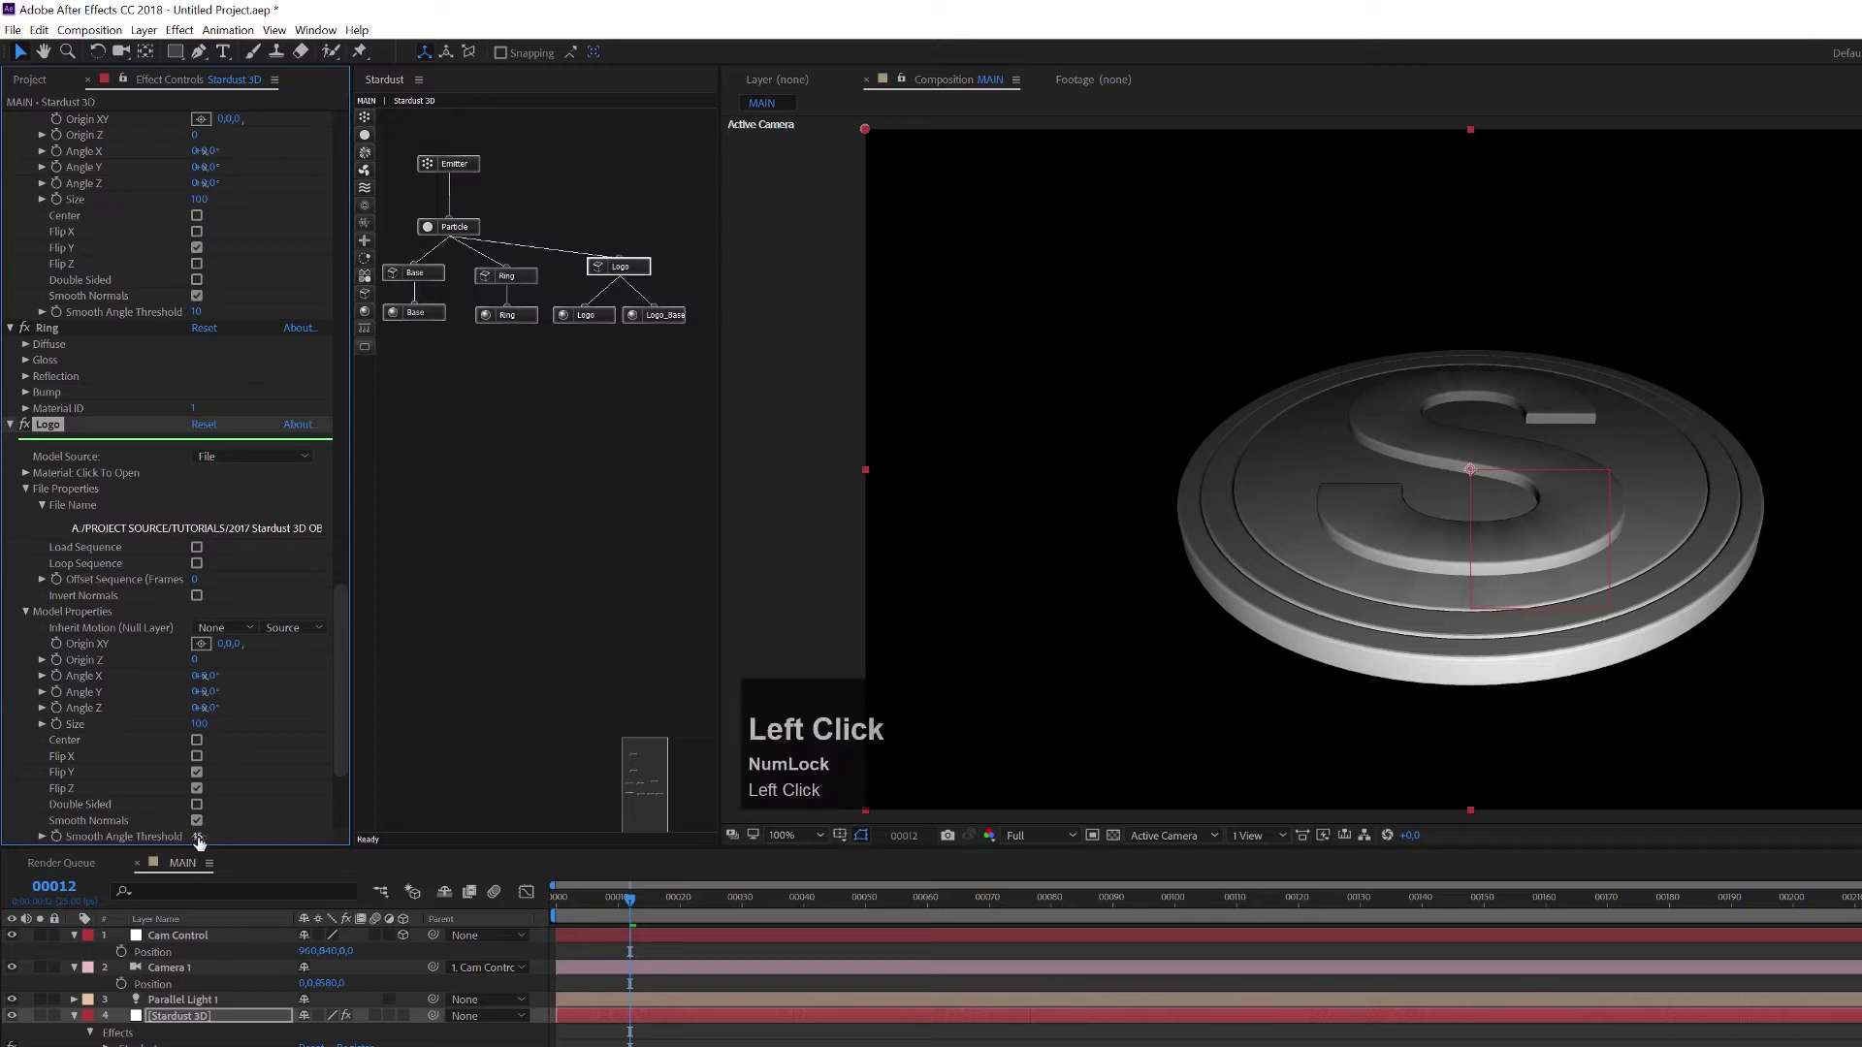
text(1)
key(BackSpace)
text(10)
key(Return)
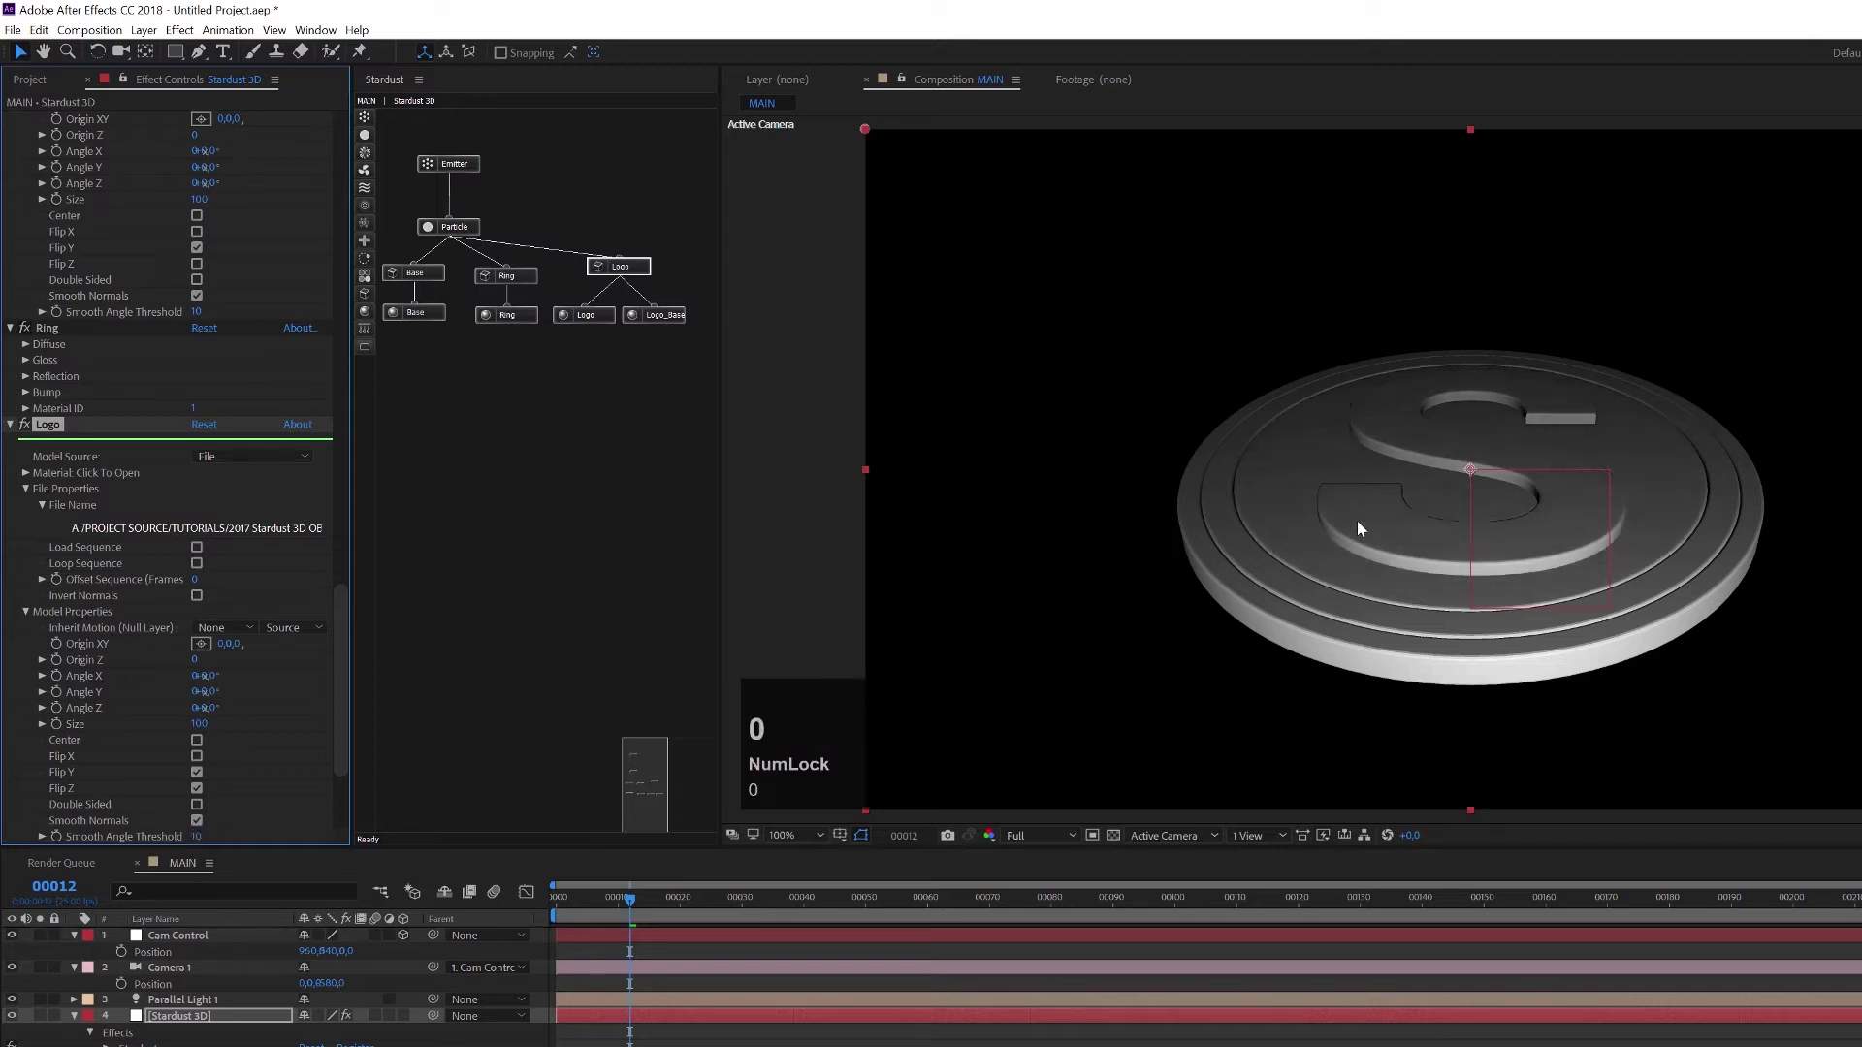
Hide the Cam Control null layer.
key(e)
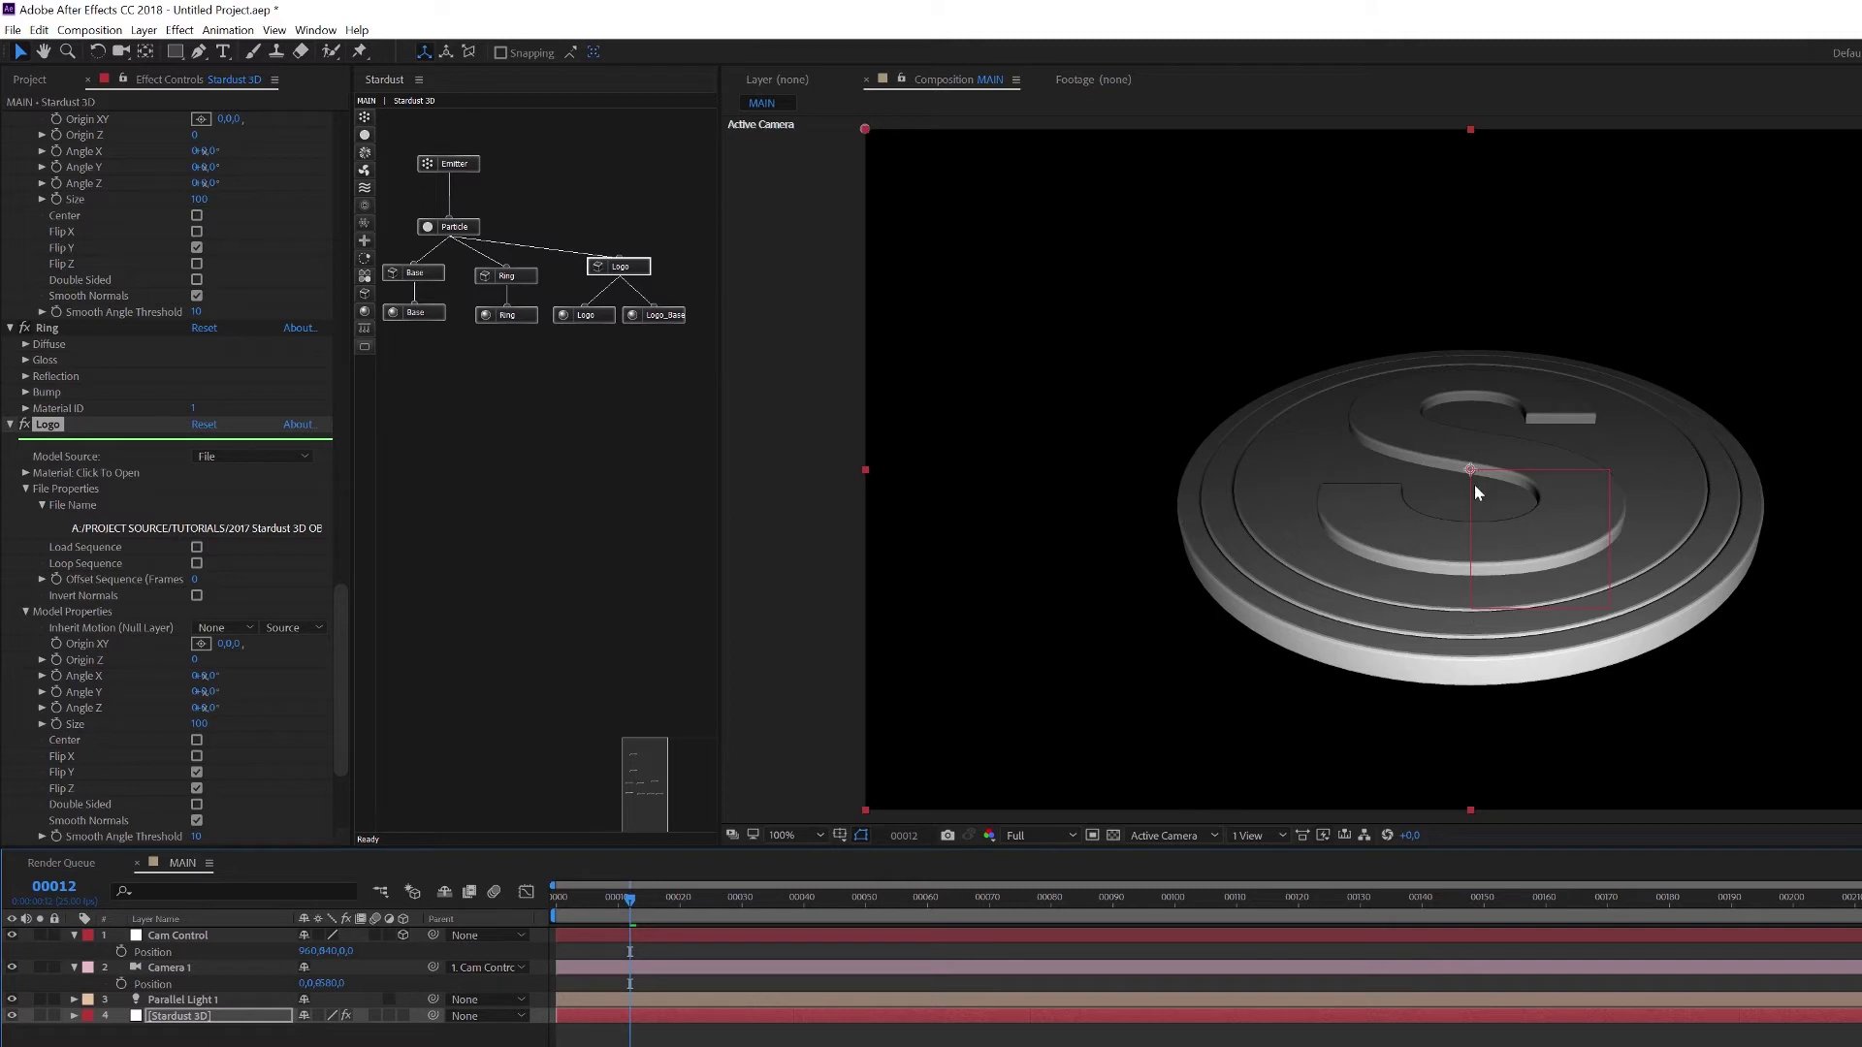
click(11, 936)
Try shifting the Ring model sideways through its Origin XY, and undo the shift.
click(509, 281)
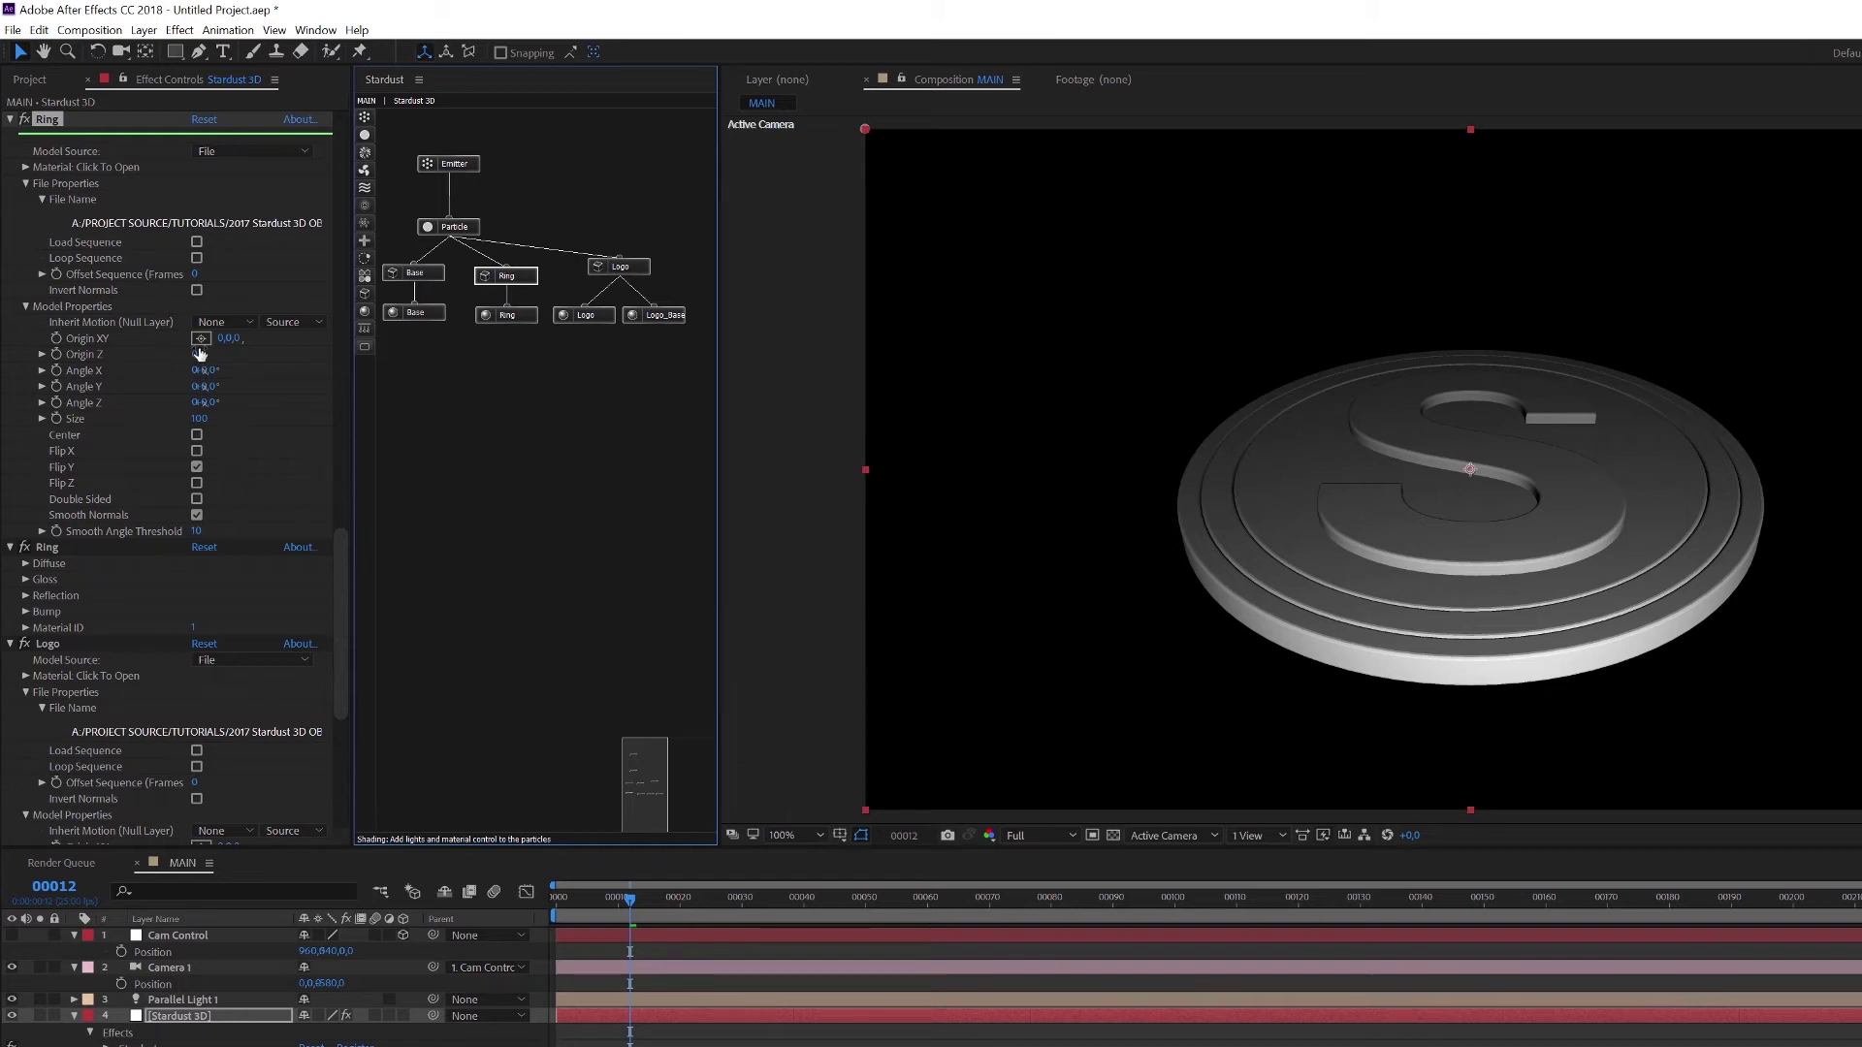
drag(226, 340, 309, 358)
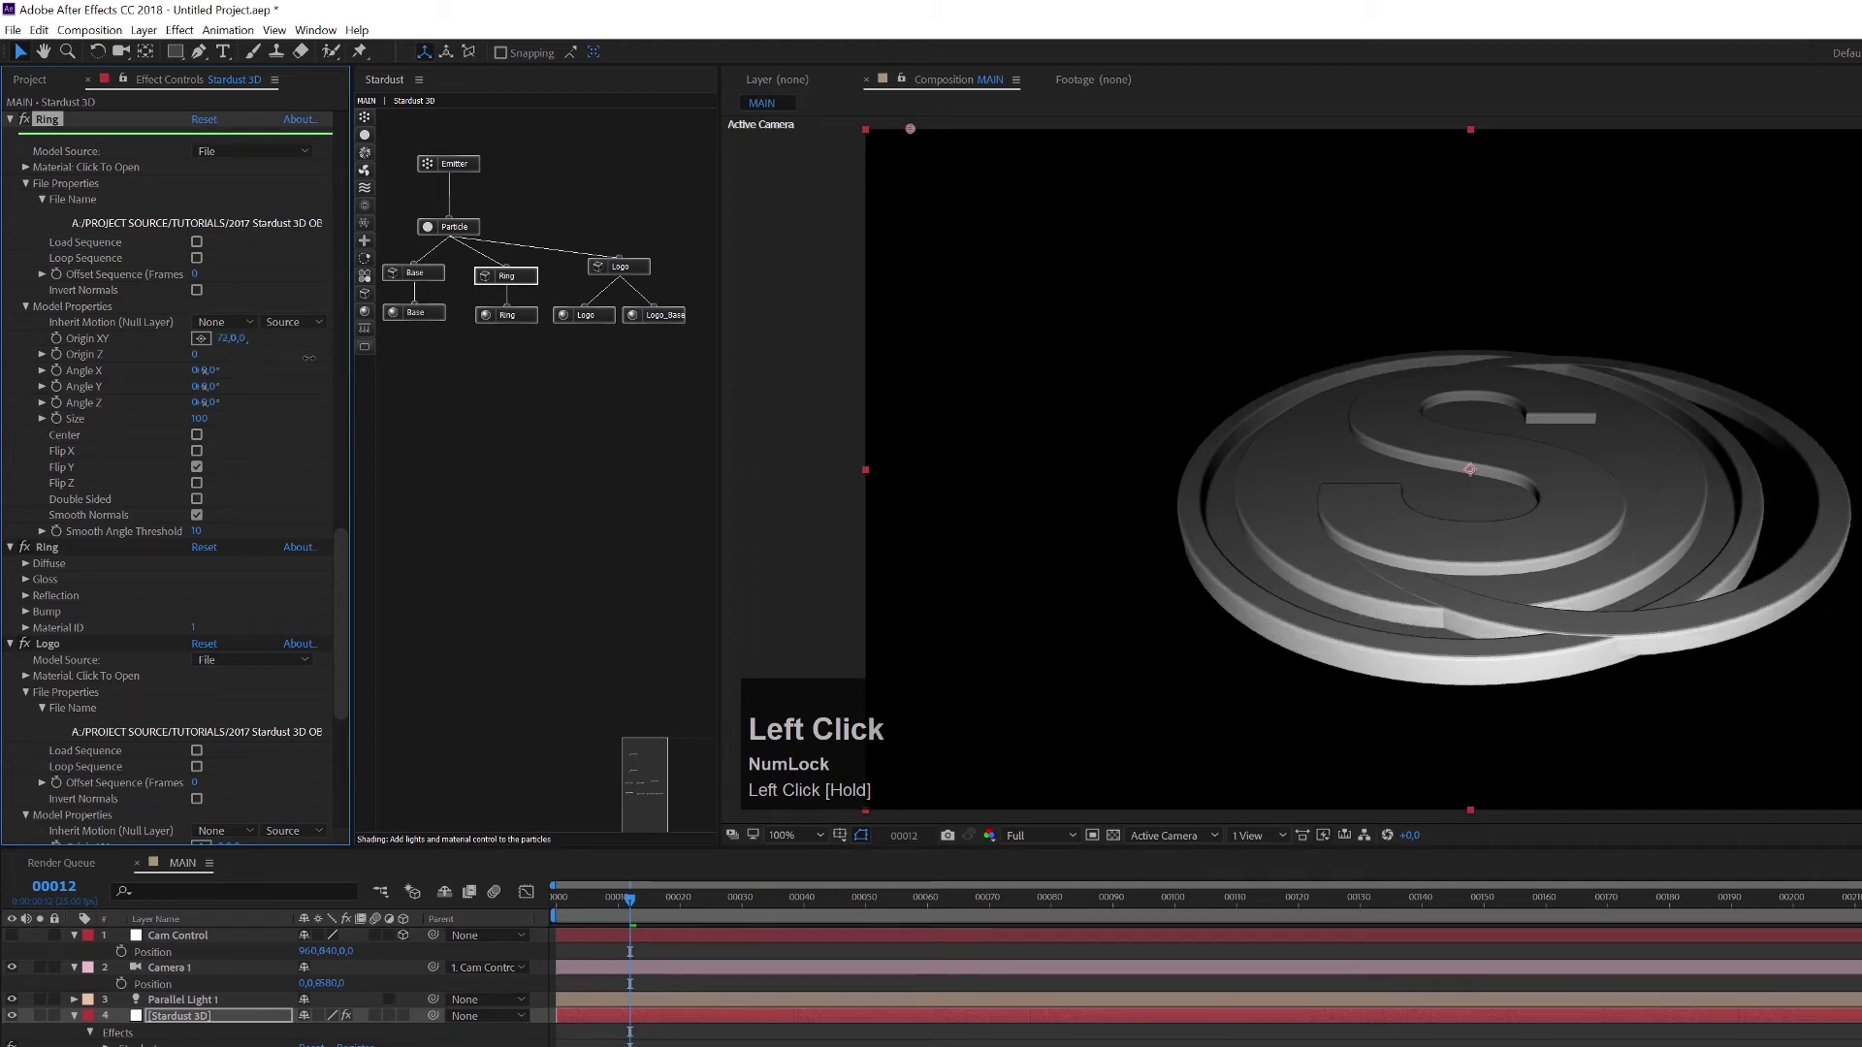
key(ctrl+z)
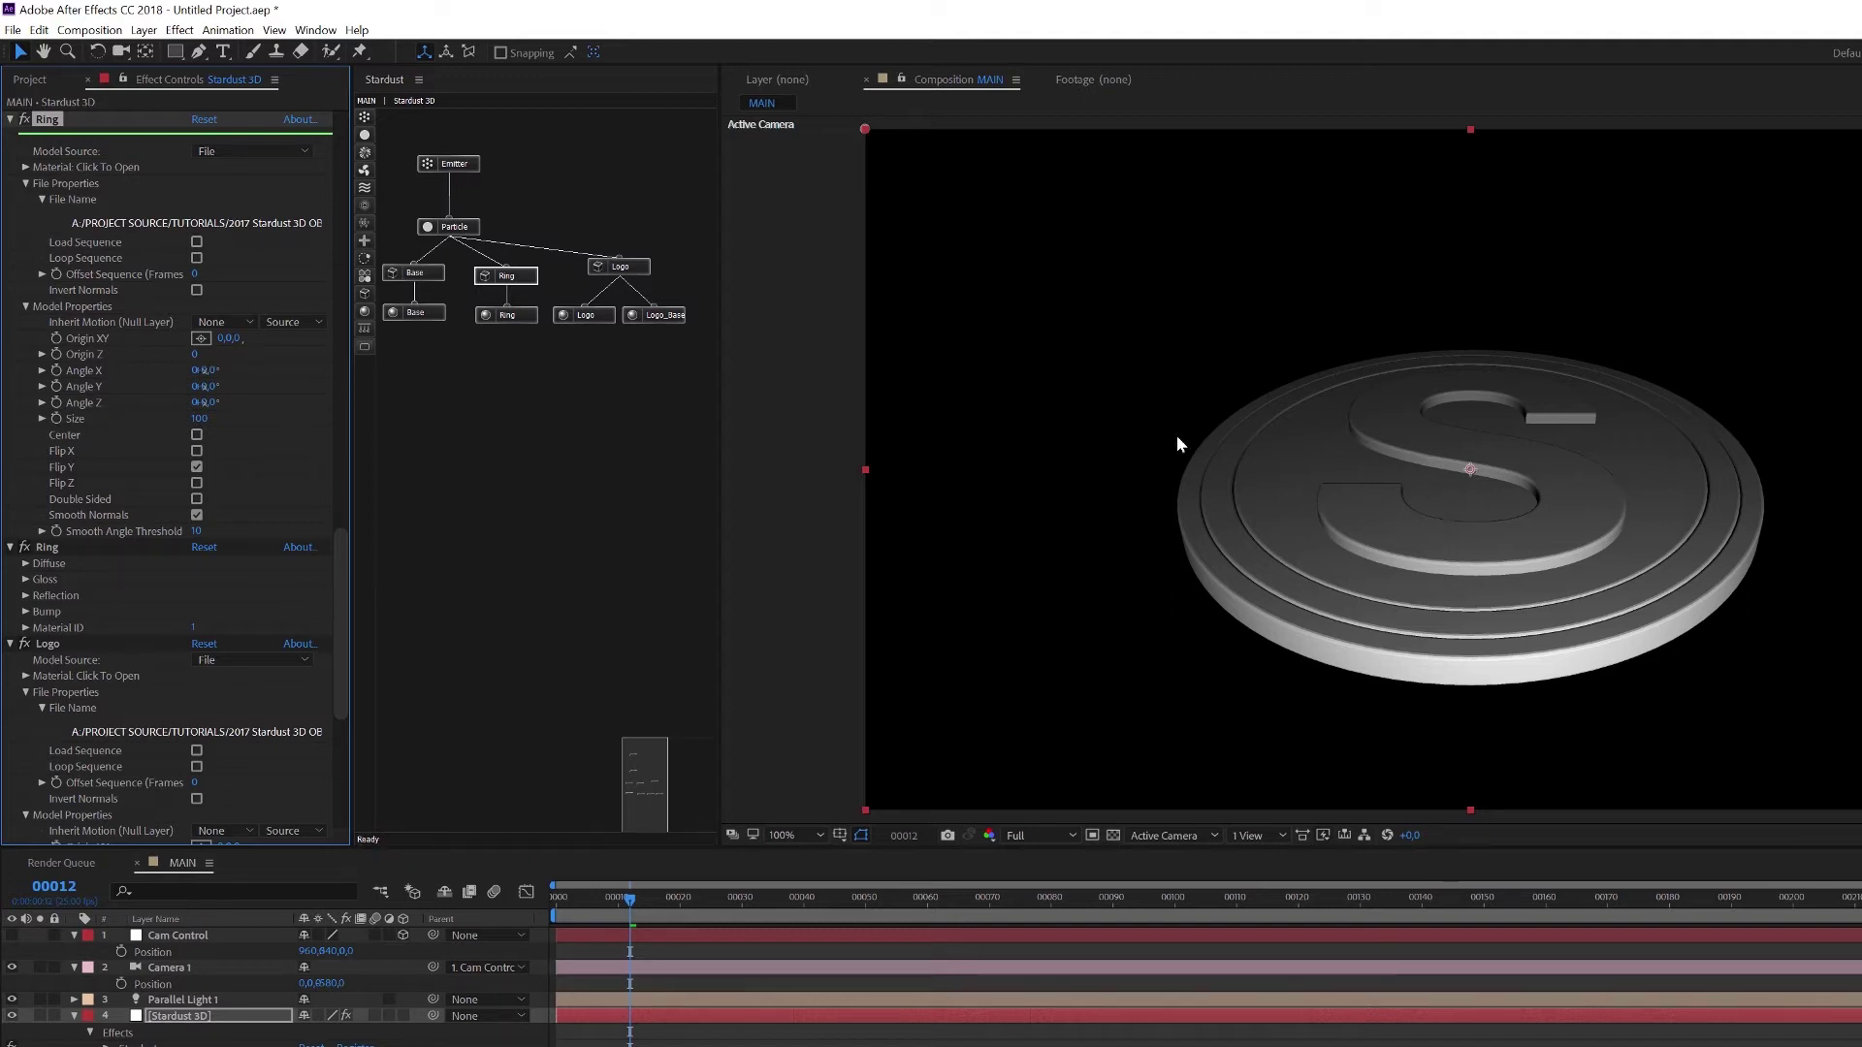
Create a null object, make it a 3D layer and rename it Ring.
click(146, 32)
mouse_move(158, 53)
click(384, 130)
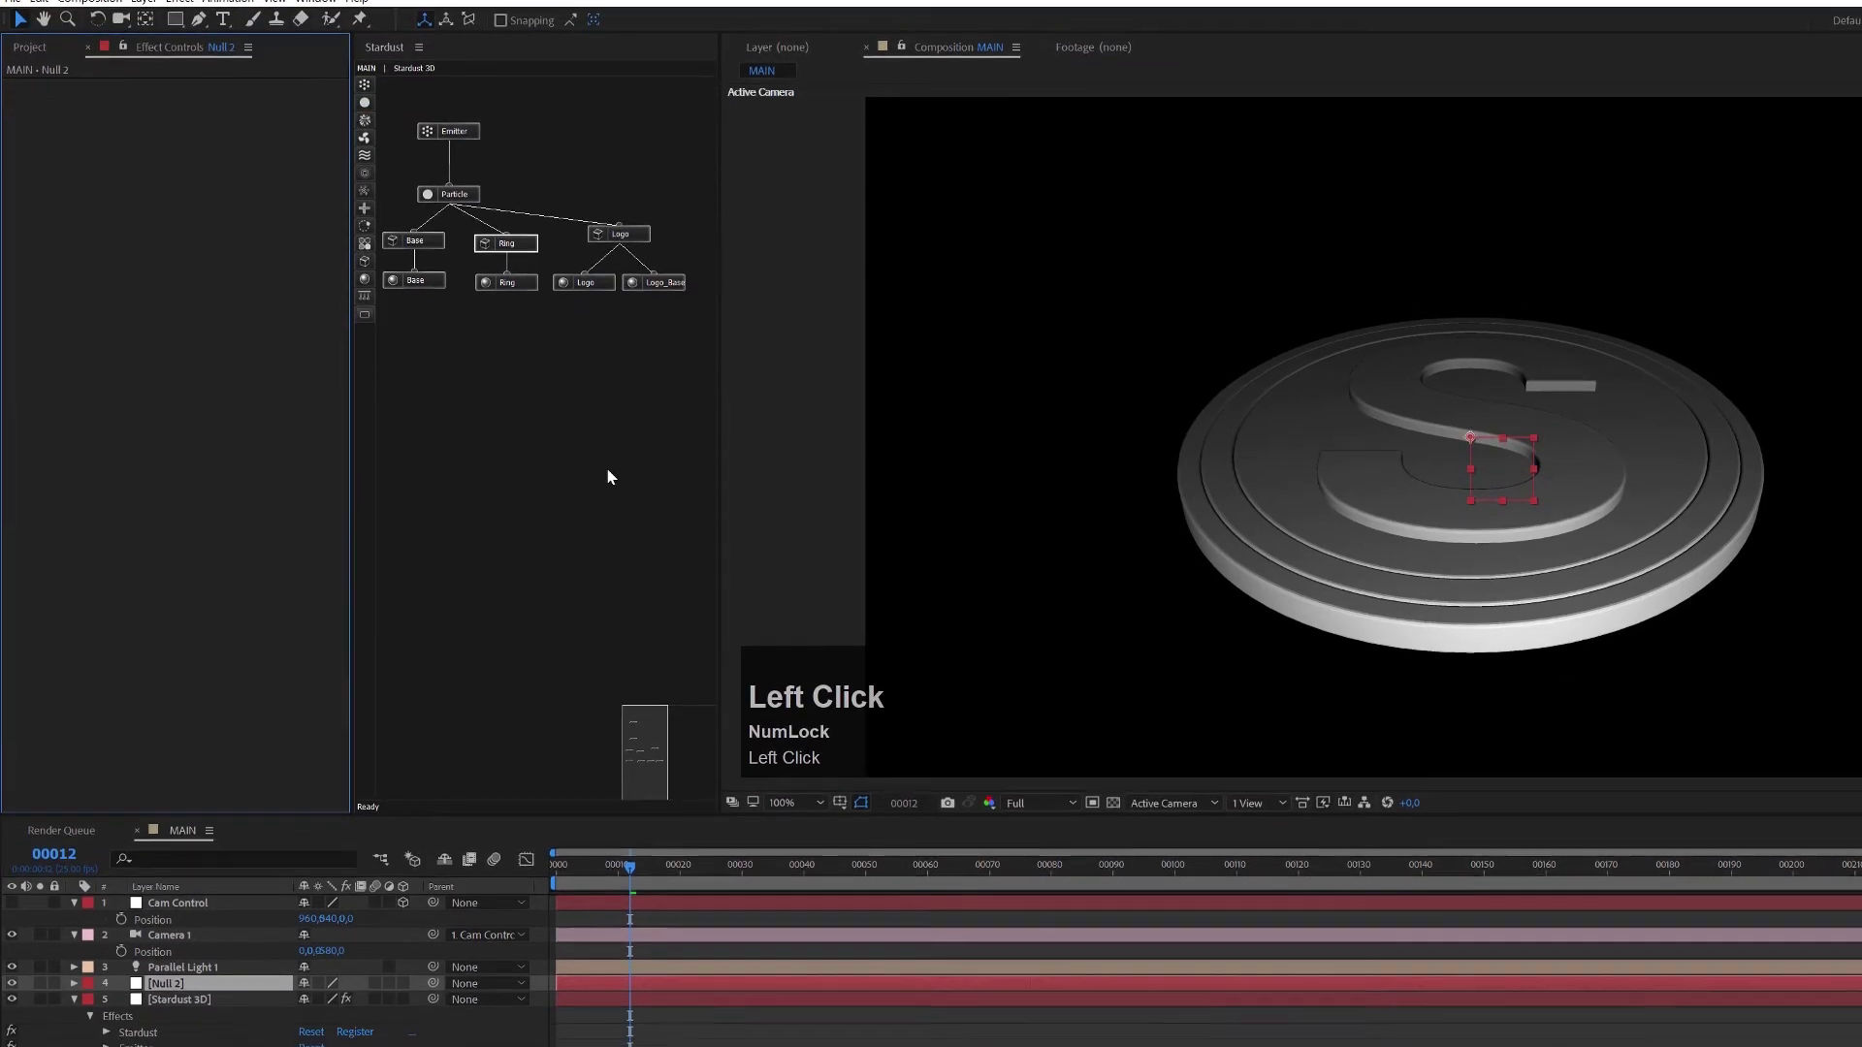
click(404, 952)
click(150, 968)
click(180, 957)
key(Return)
text(Ring)
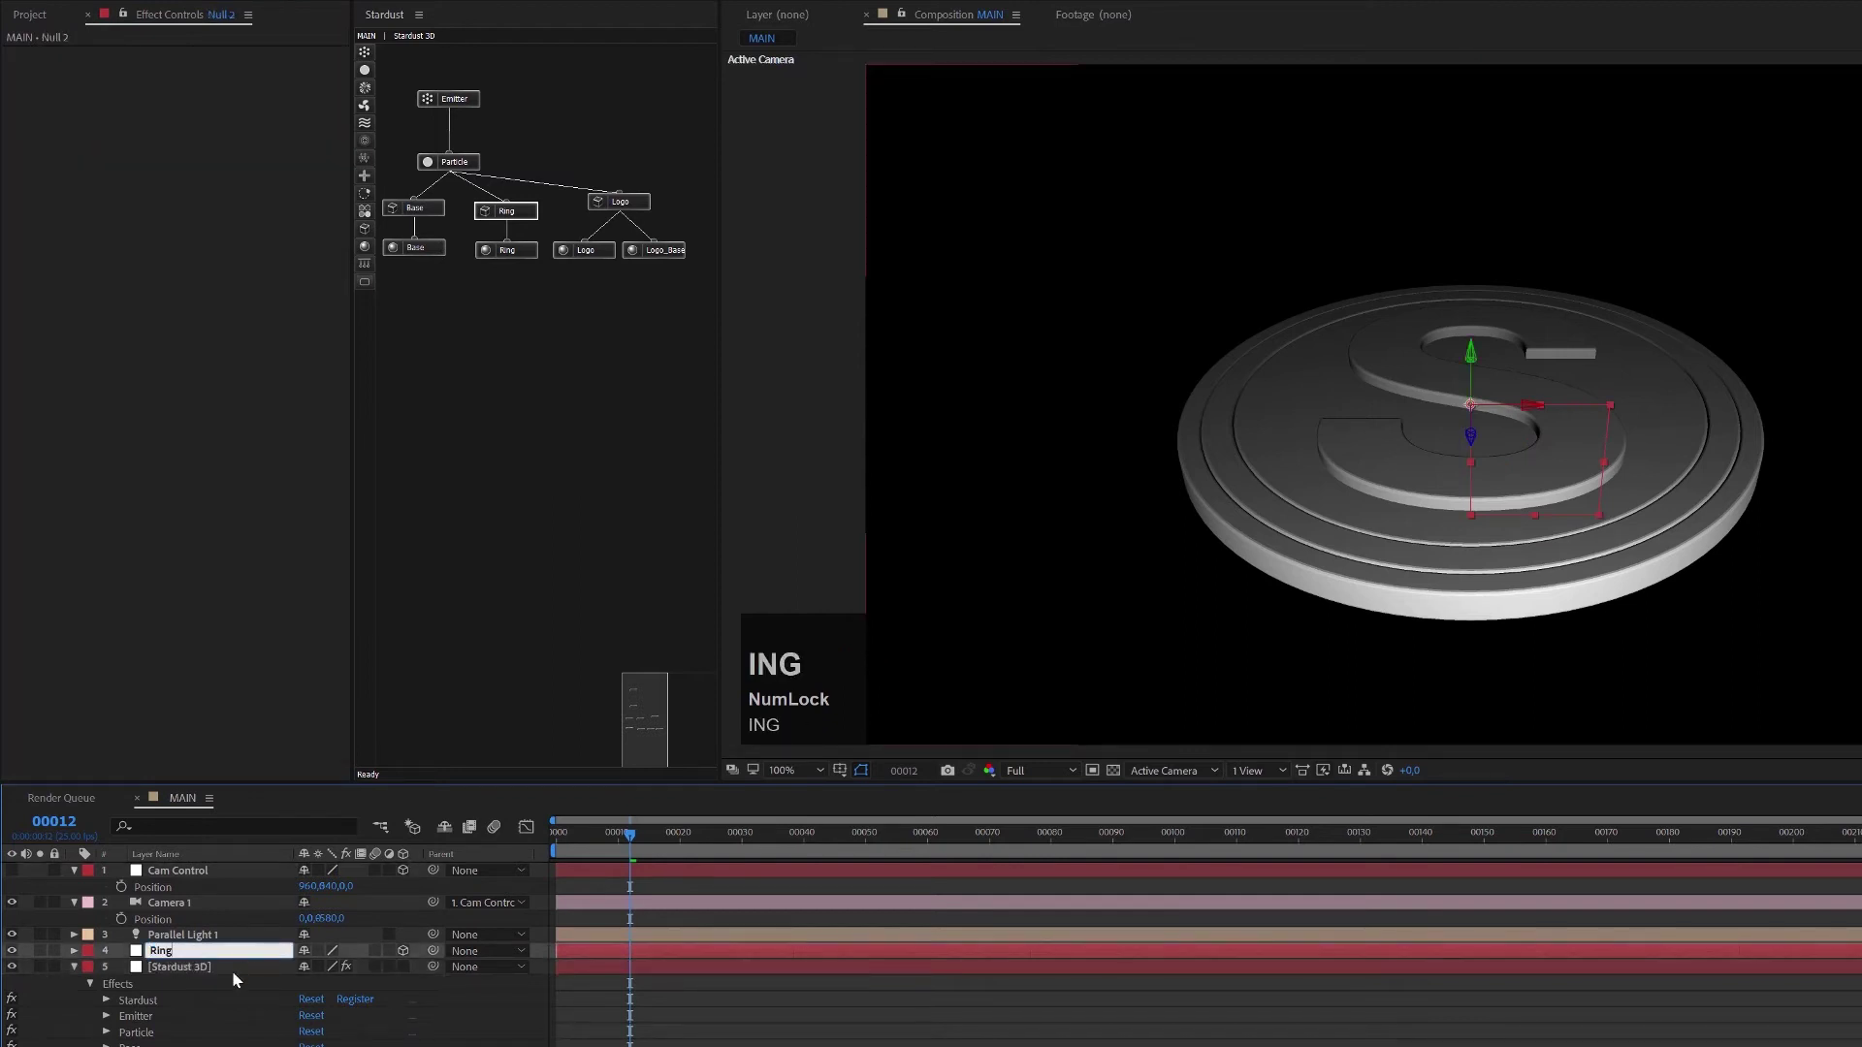
click(231, 969)
Duplicate the Ring null layer and rename the copy Logo.
click(217, 954)
key(ctrl+d)
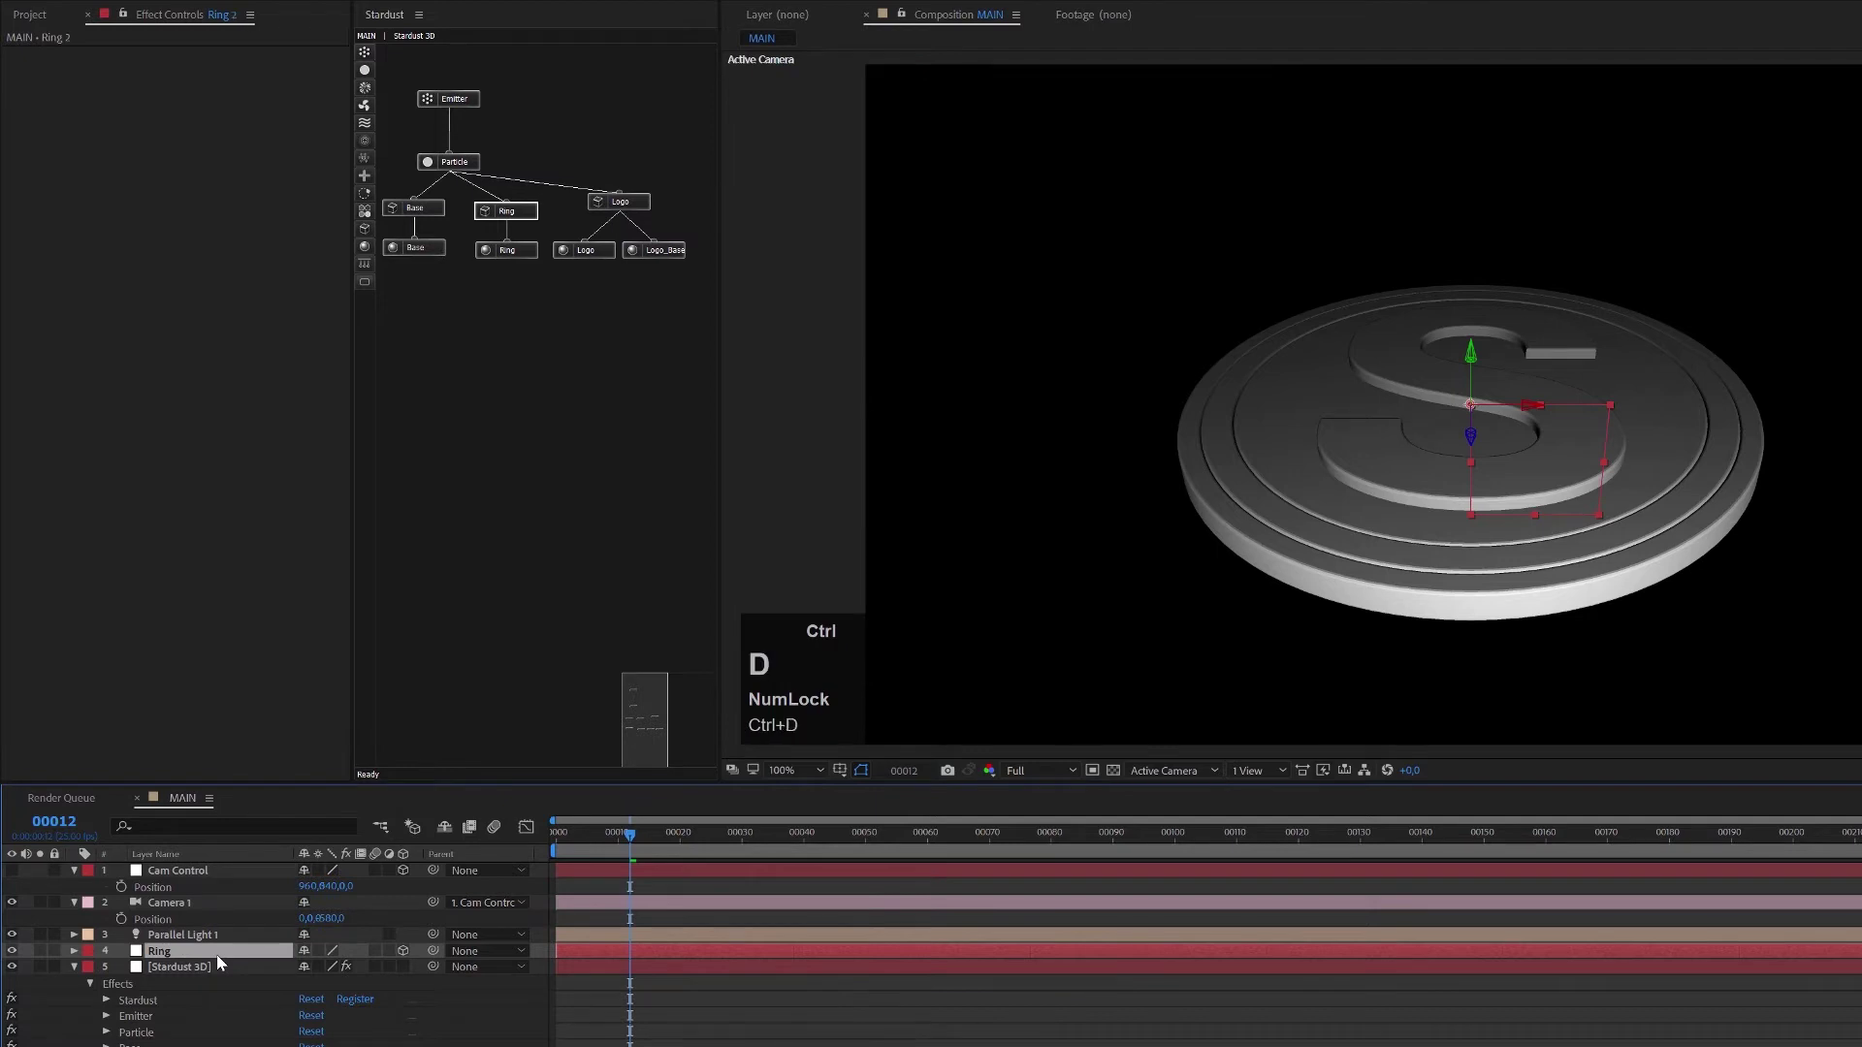
click(201, 958)
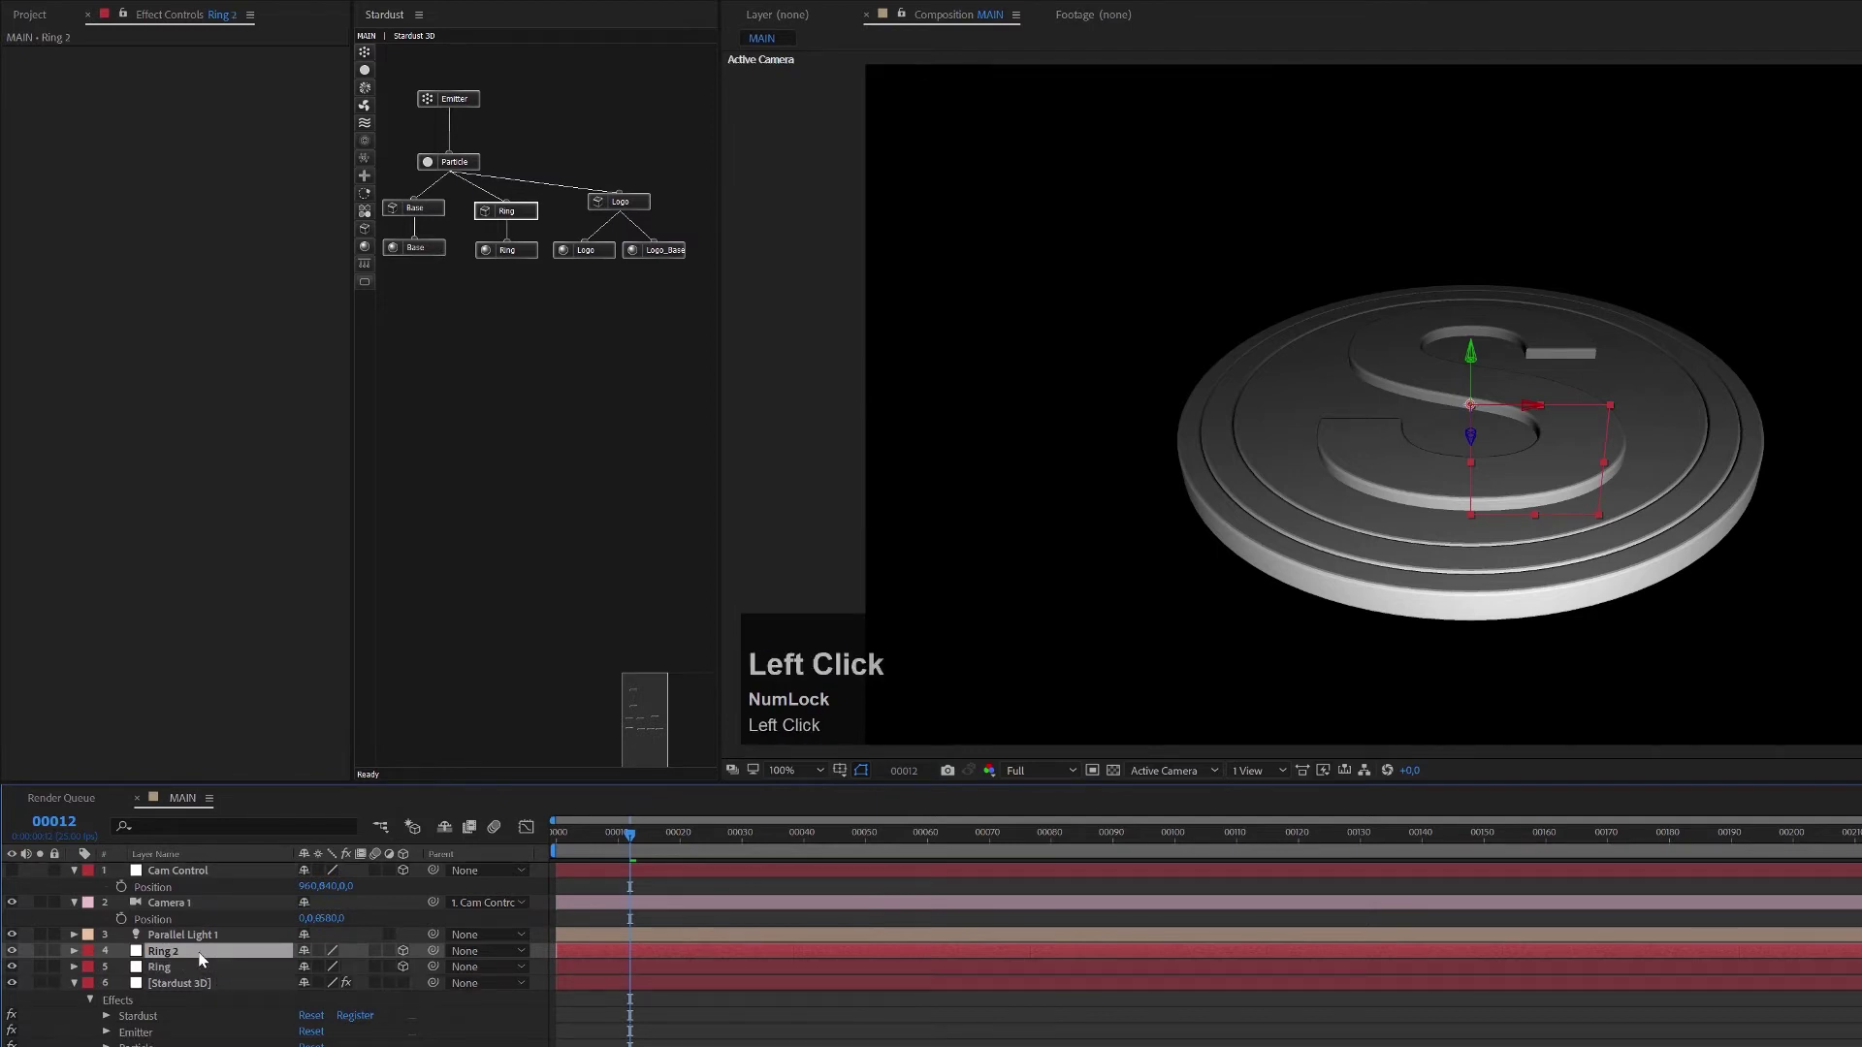
key(Return)
text(Logo)
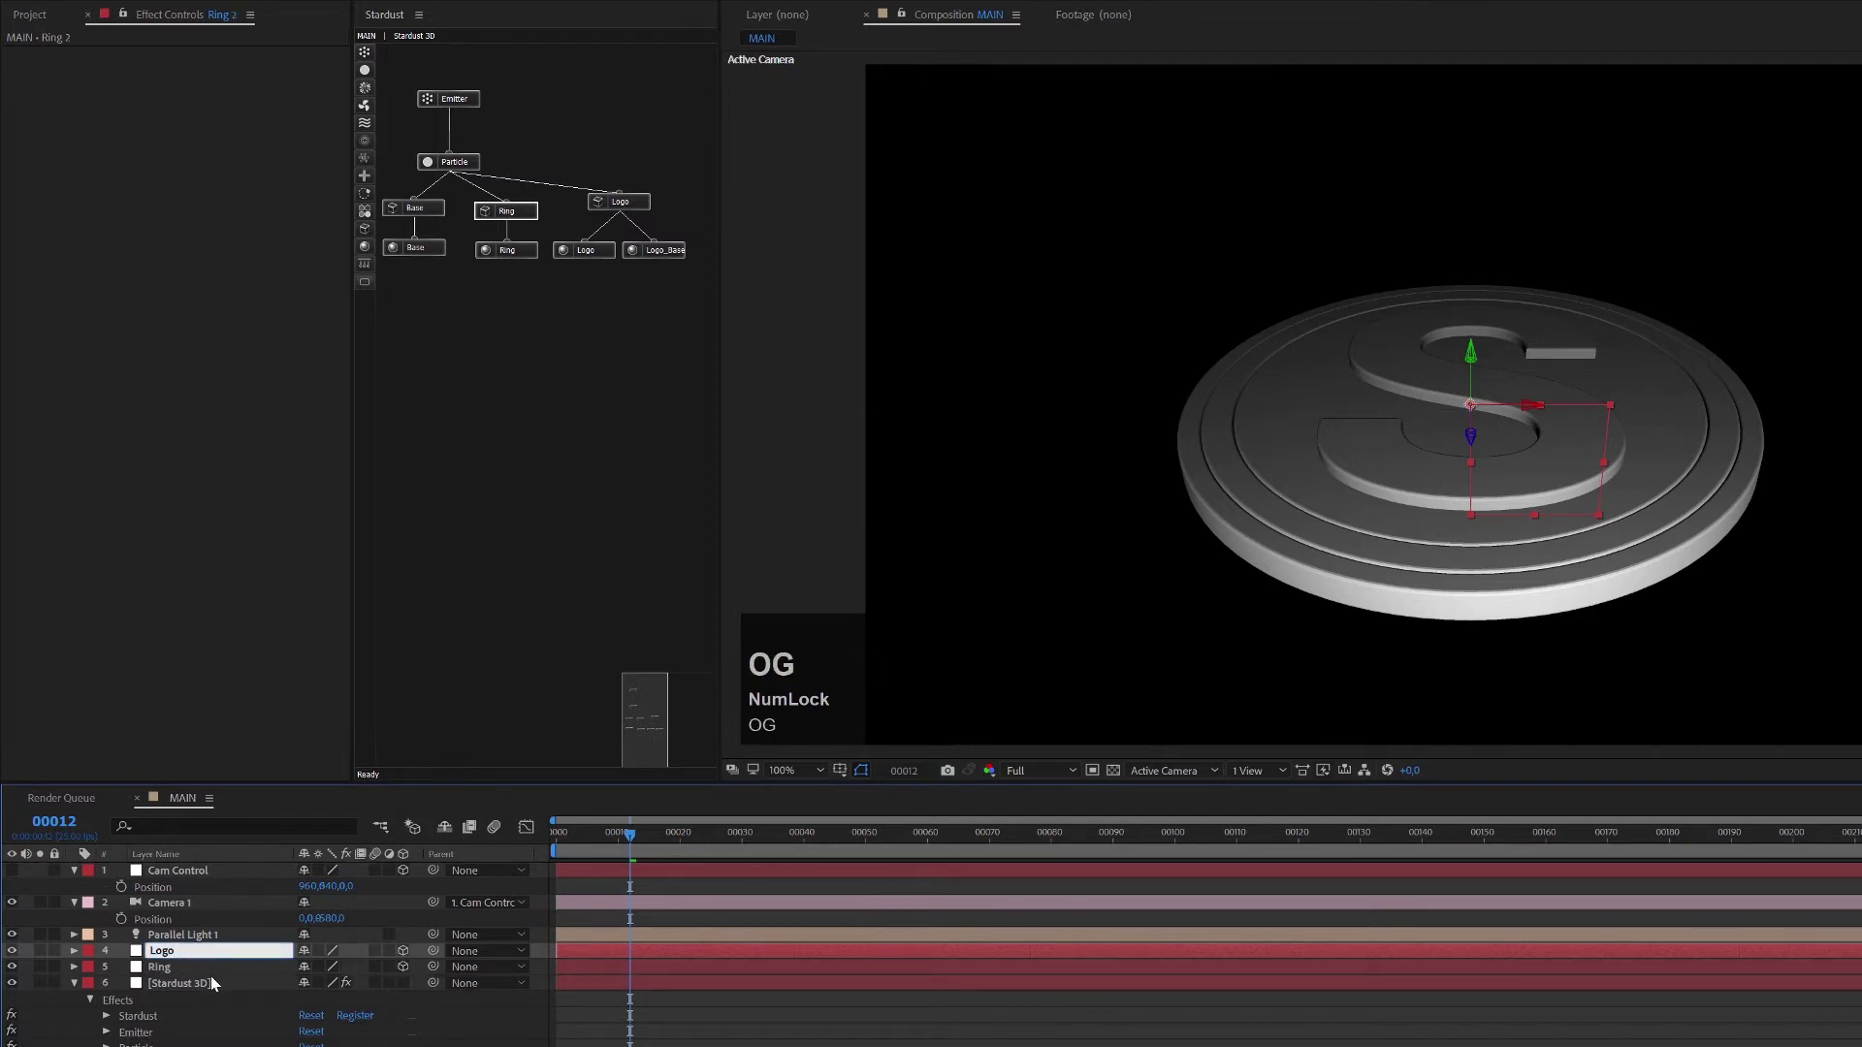
click(196, 969)
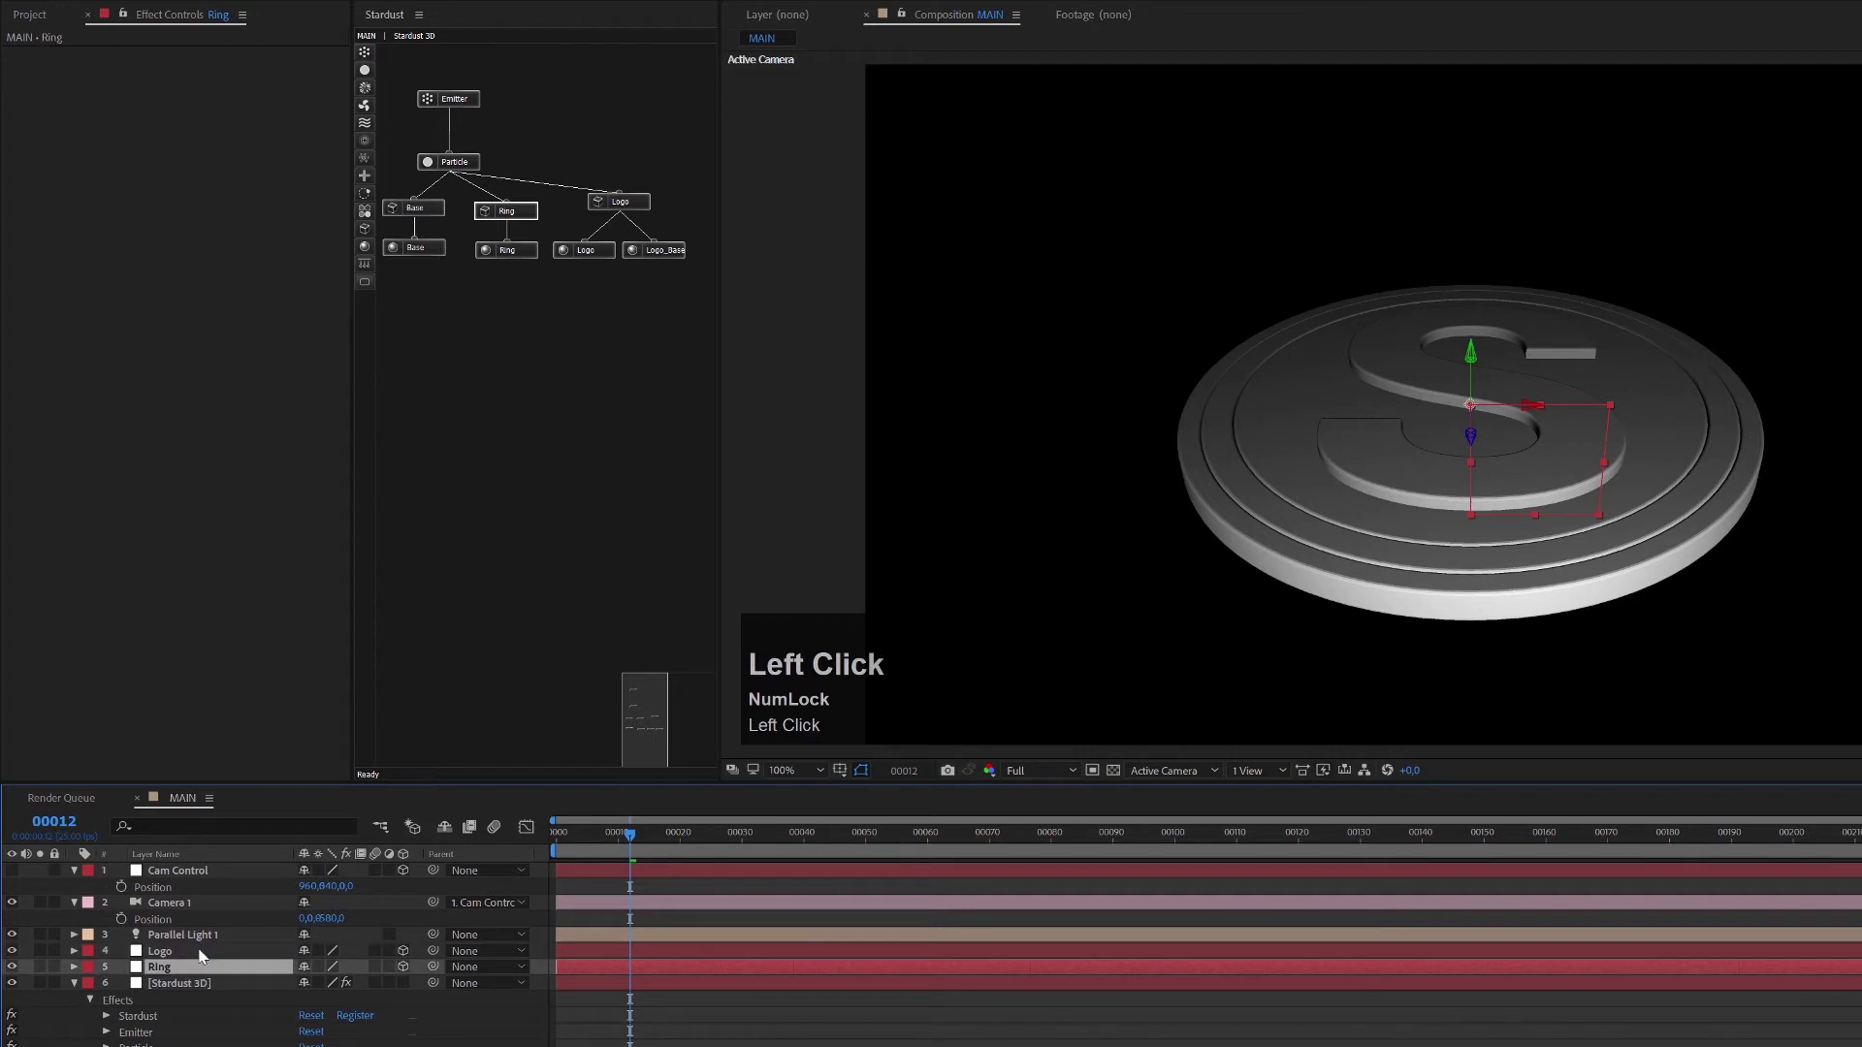
click(199, 952)
Make the Logo model in the Stardust 3D layer inherit motion from the Logo null layer.
click(187, 985)
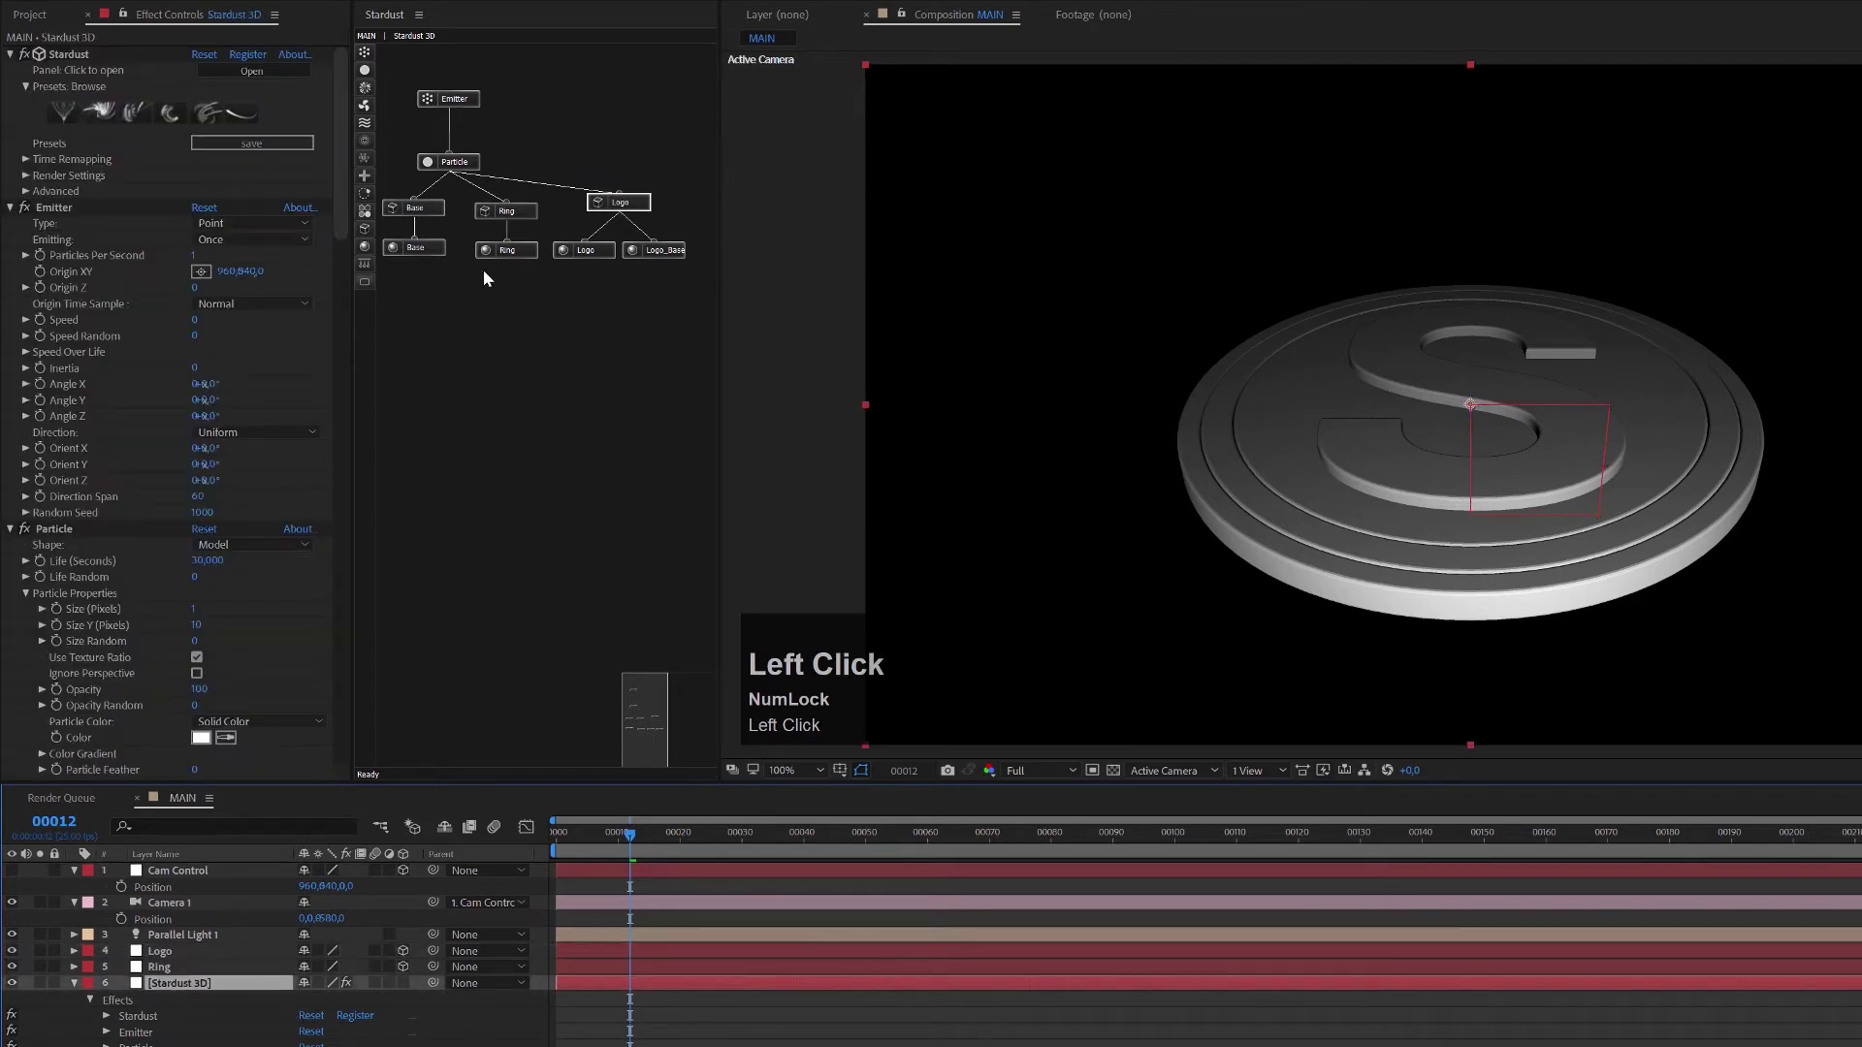
click(628, 204)
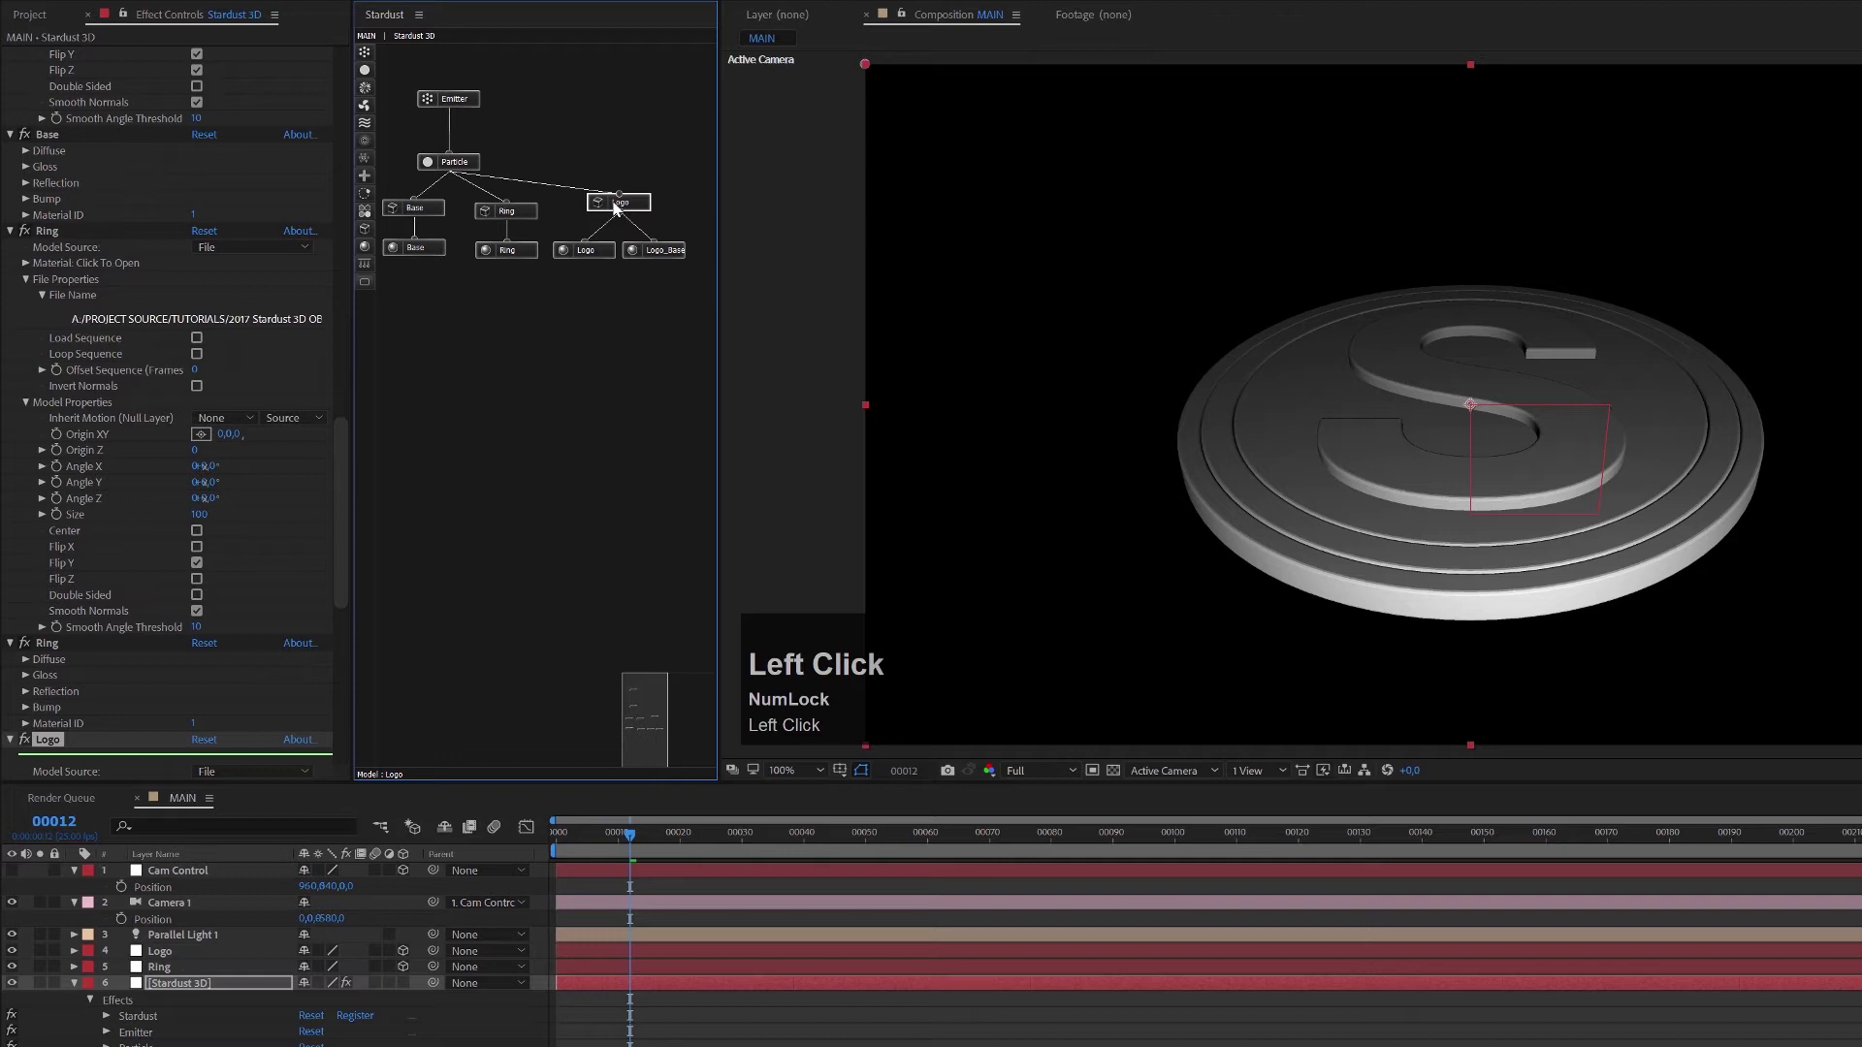
scroll(193, 557, down, 5)
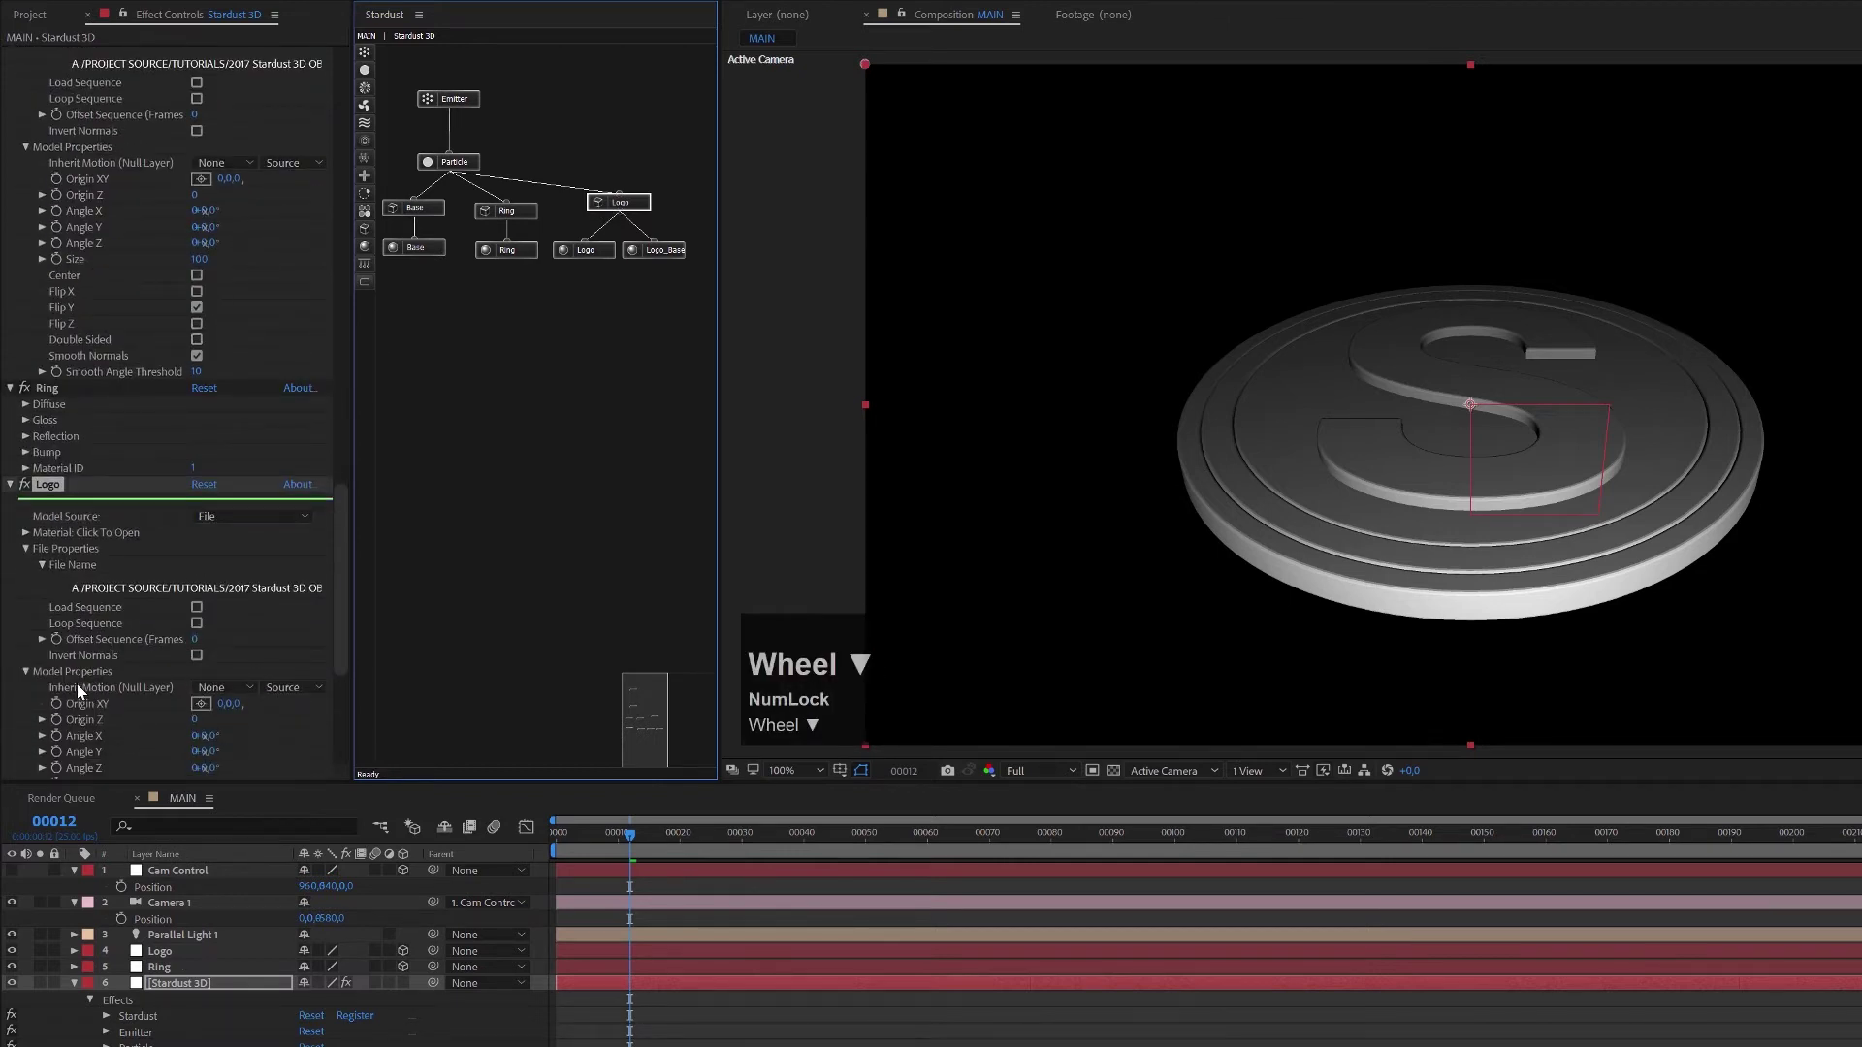
click(233, 690)
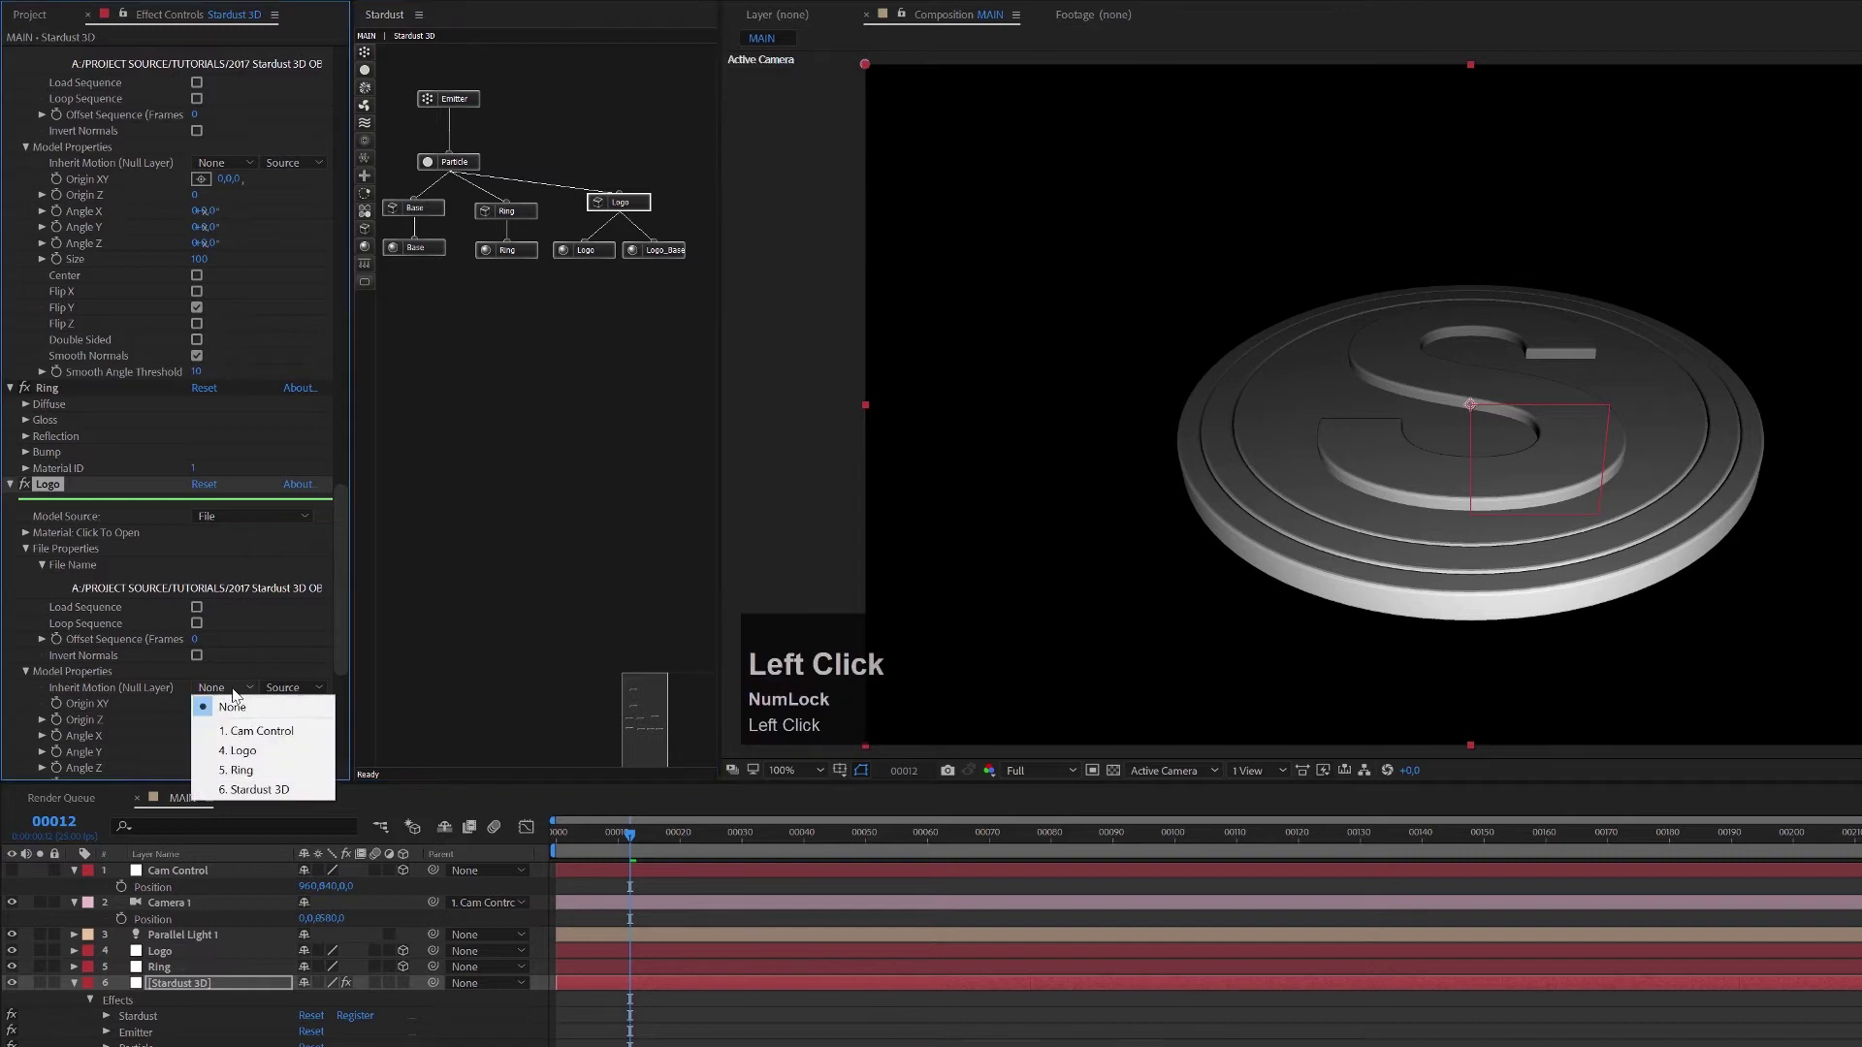
click(250, 748)
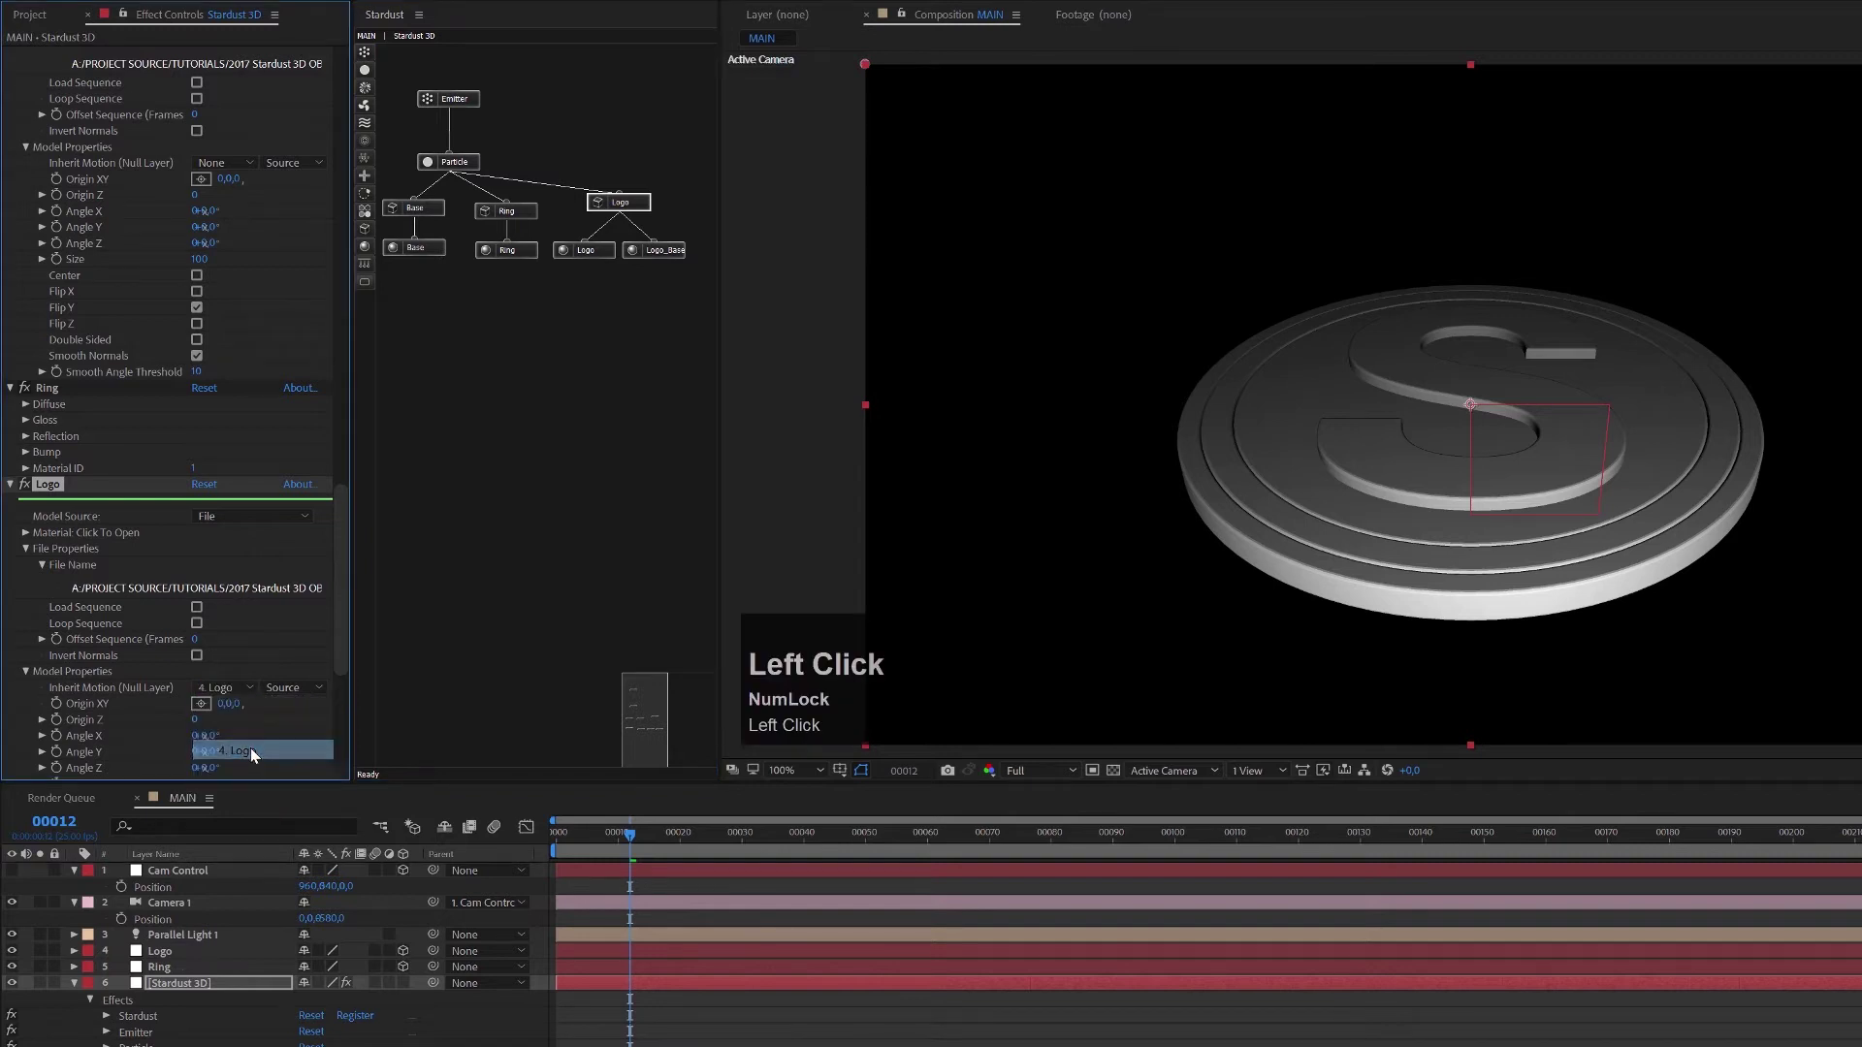
Make the Ring model inherit motion from the Ring null layer.
click(506, 211)
click(235, 257)
click(254, 344)
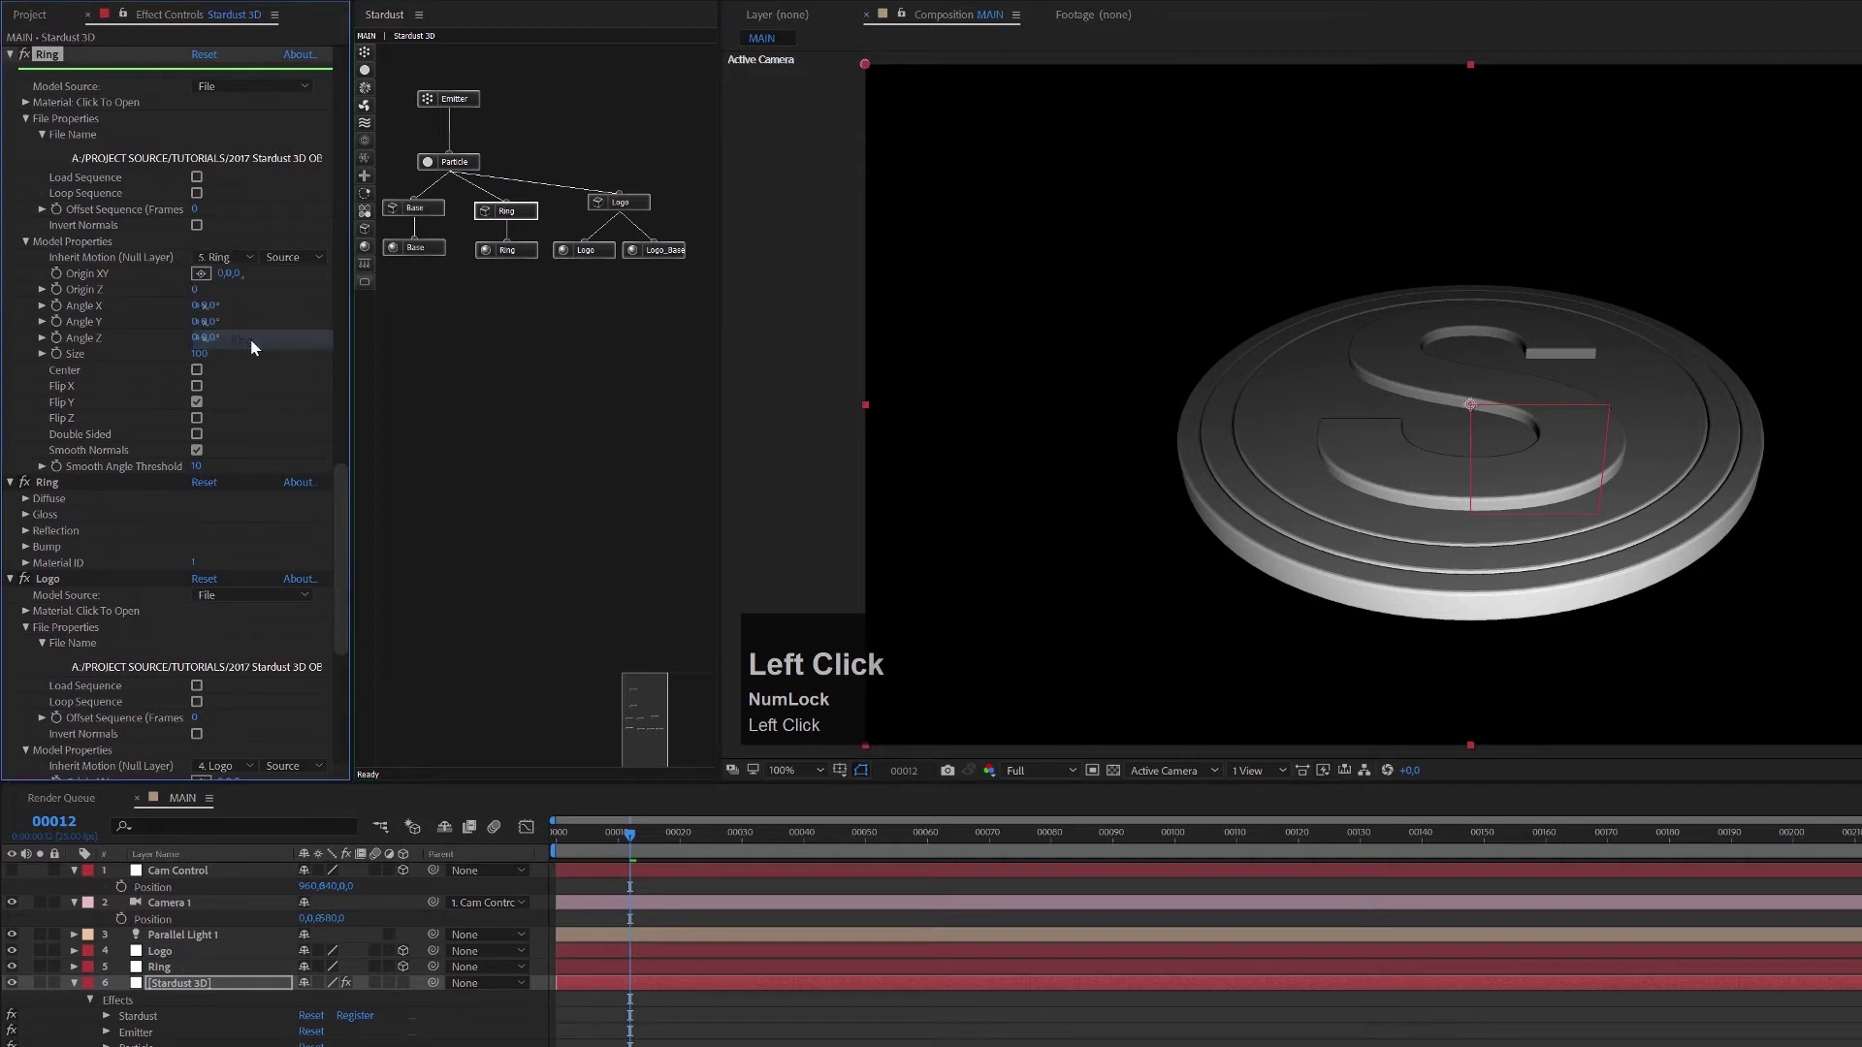
At frame 20, change the Logo null's Y position to lift the logo up out of the frame.
click(174, 955)
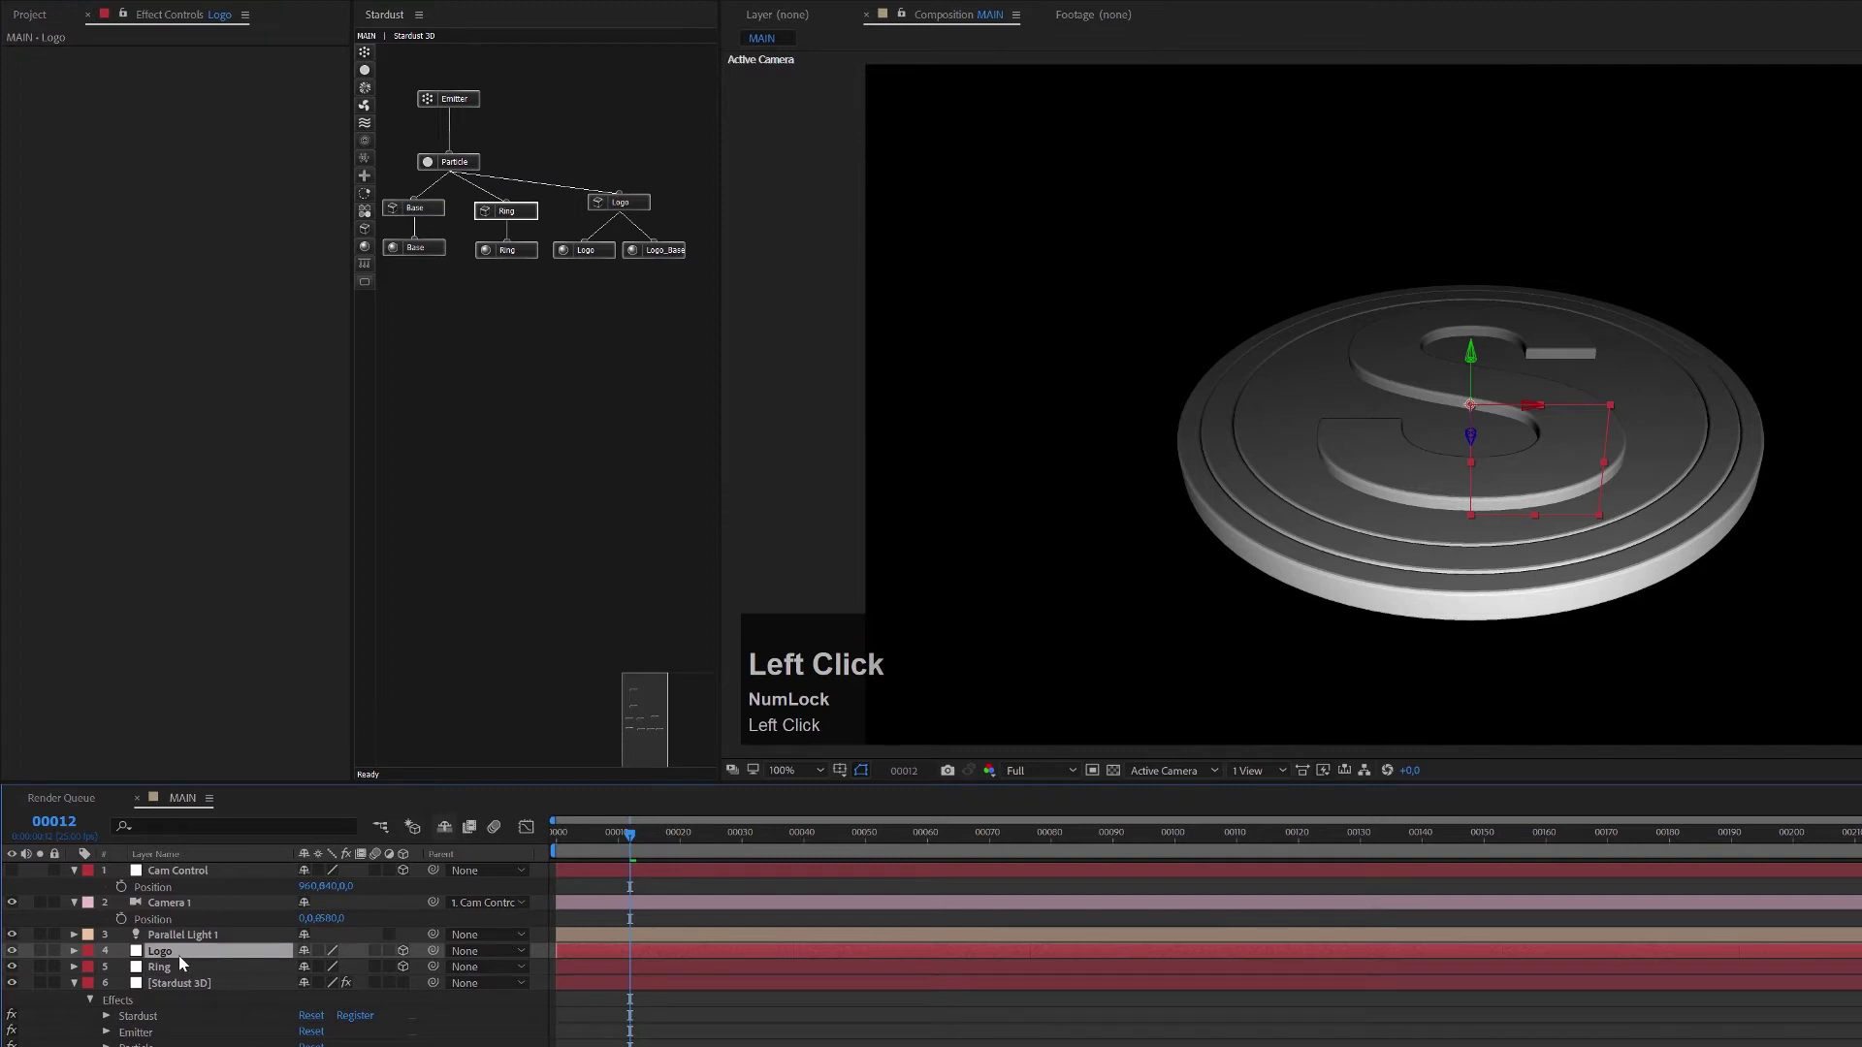
key(p)
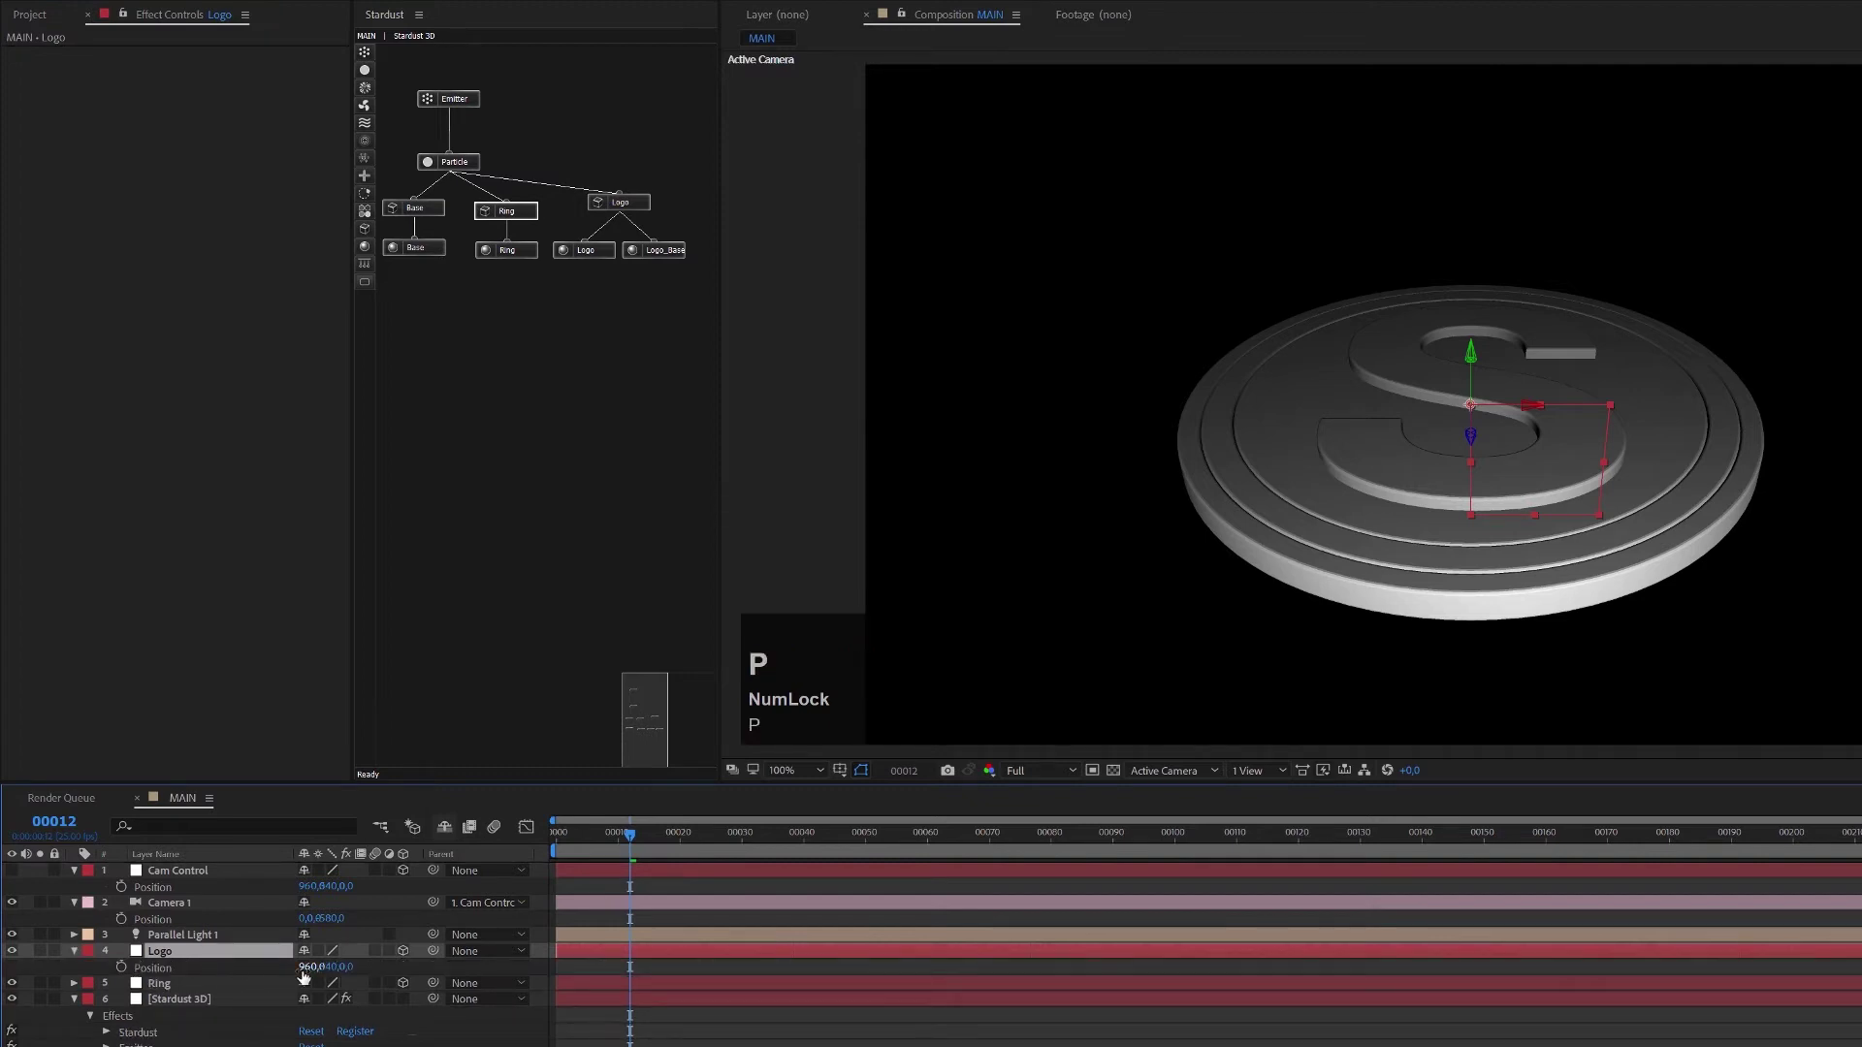
click(679, 847)
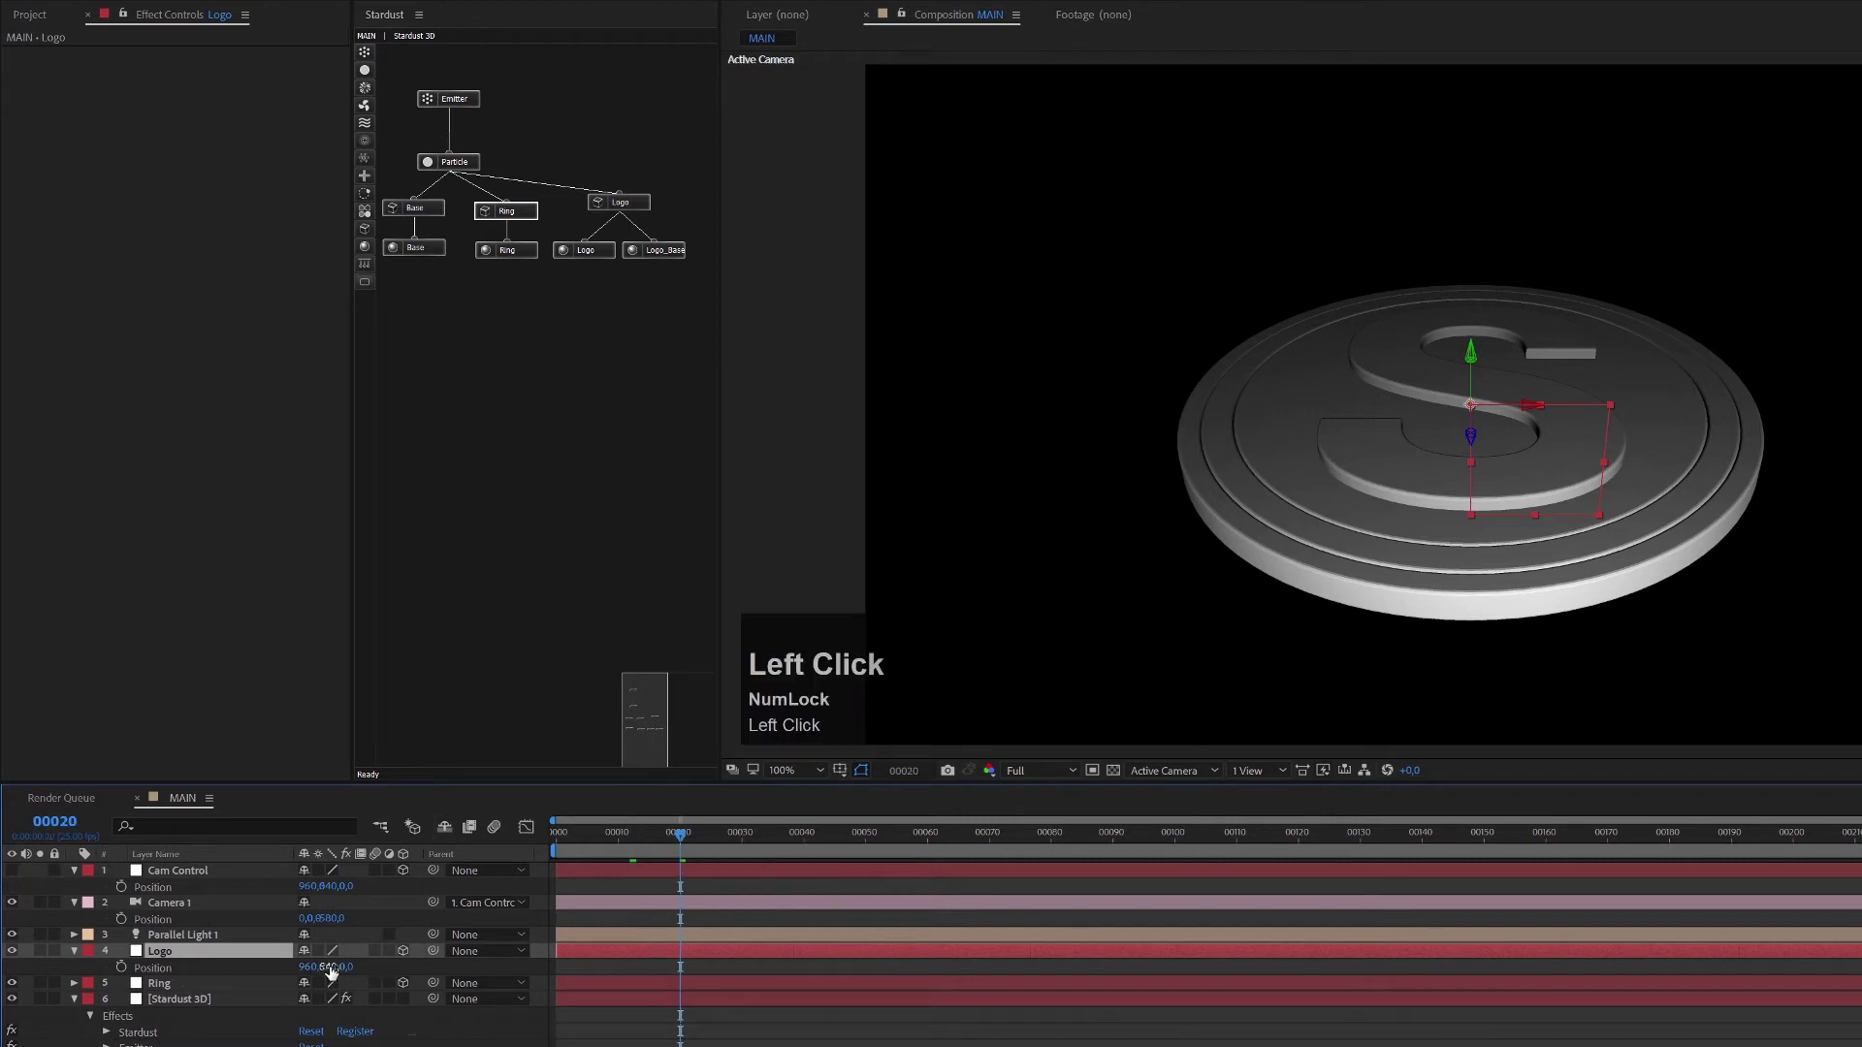
drag(331, 973, 469, 972)
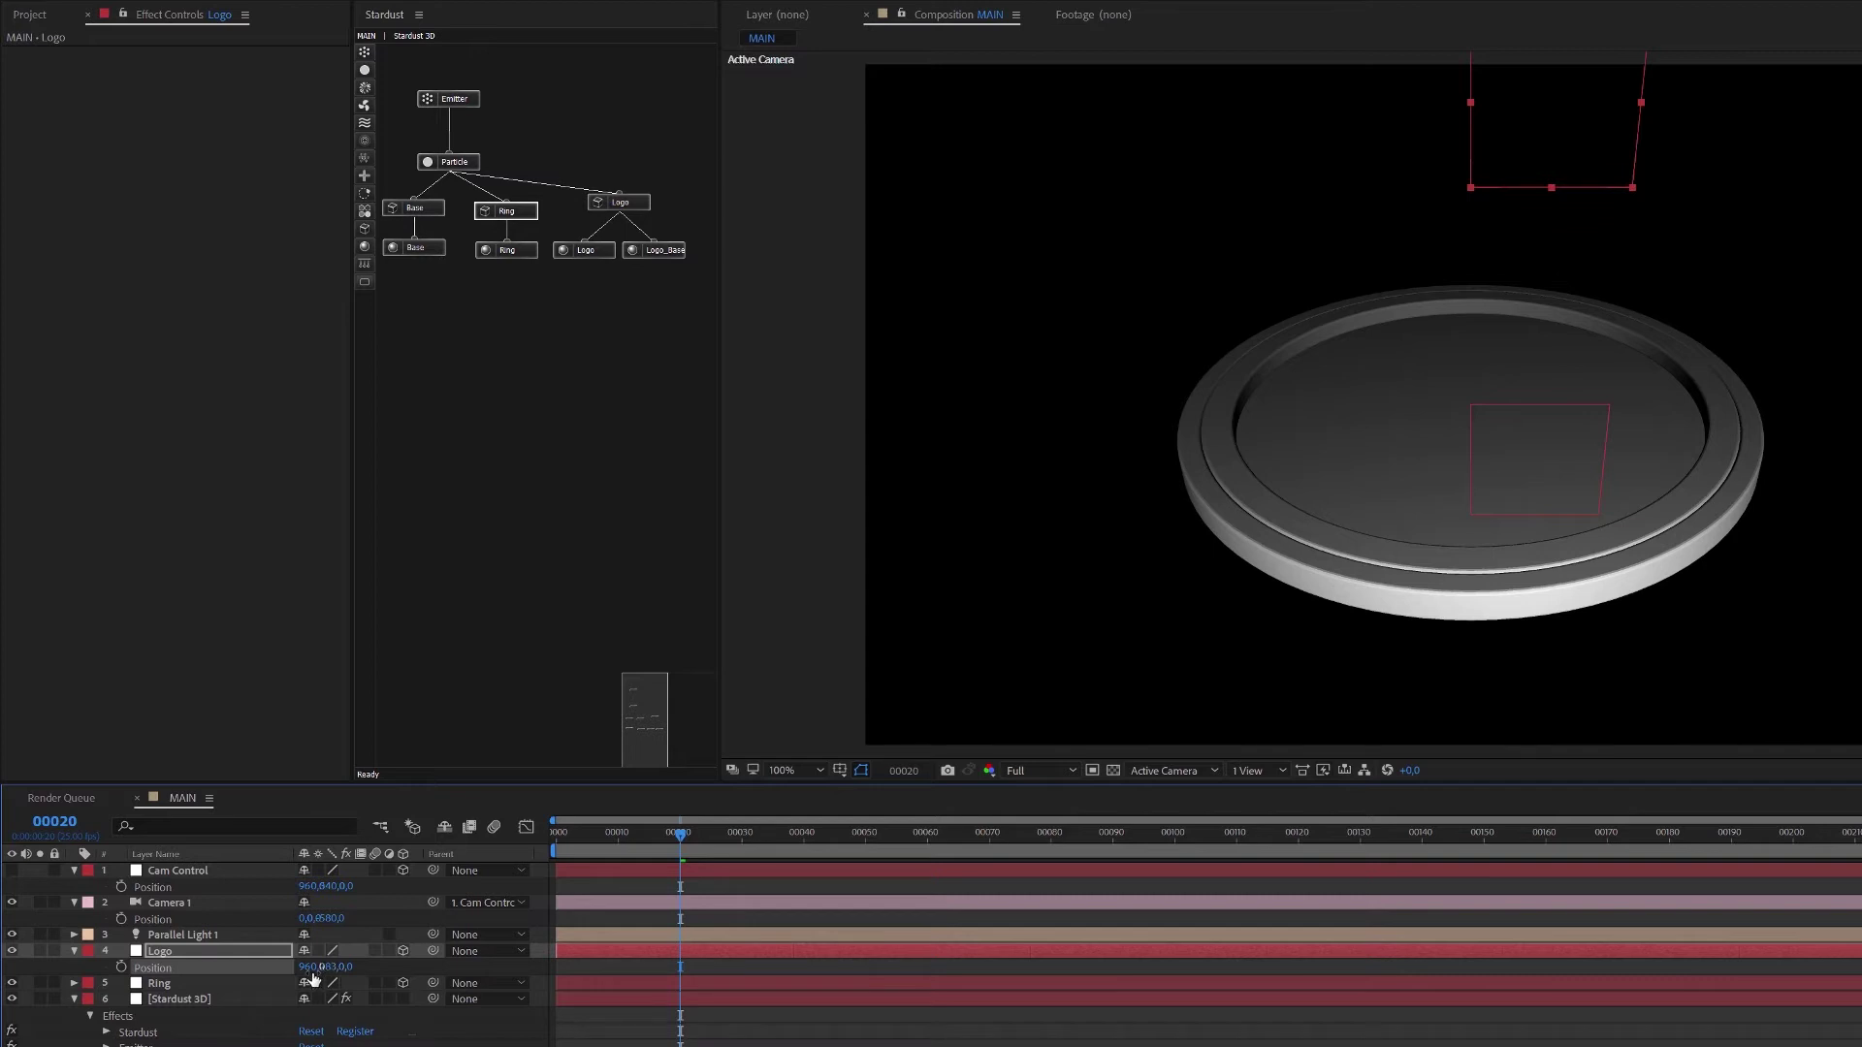
At frame 20, set the Logo null's Y position to 0 and start keyframing its Position.
click(329, 969)
text(0)
key(Return)
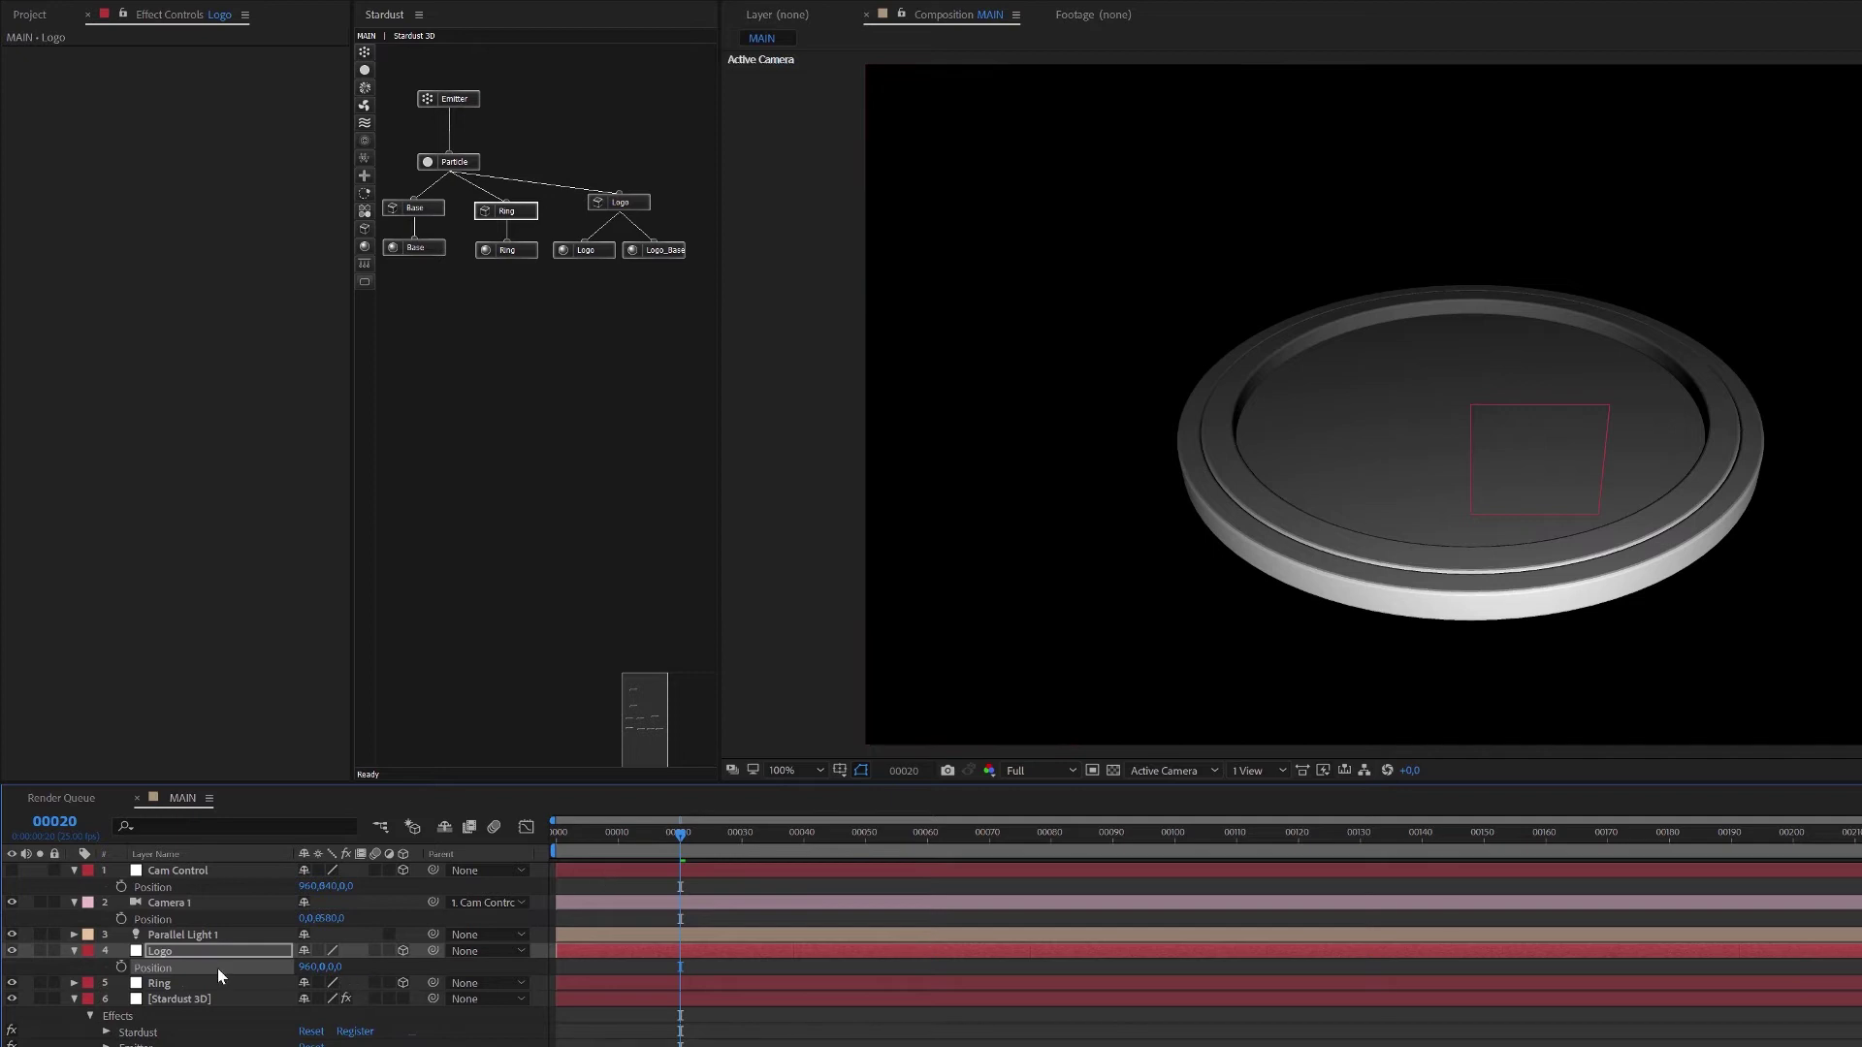
click(121, 968)
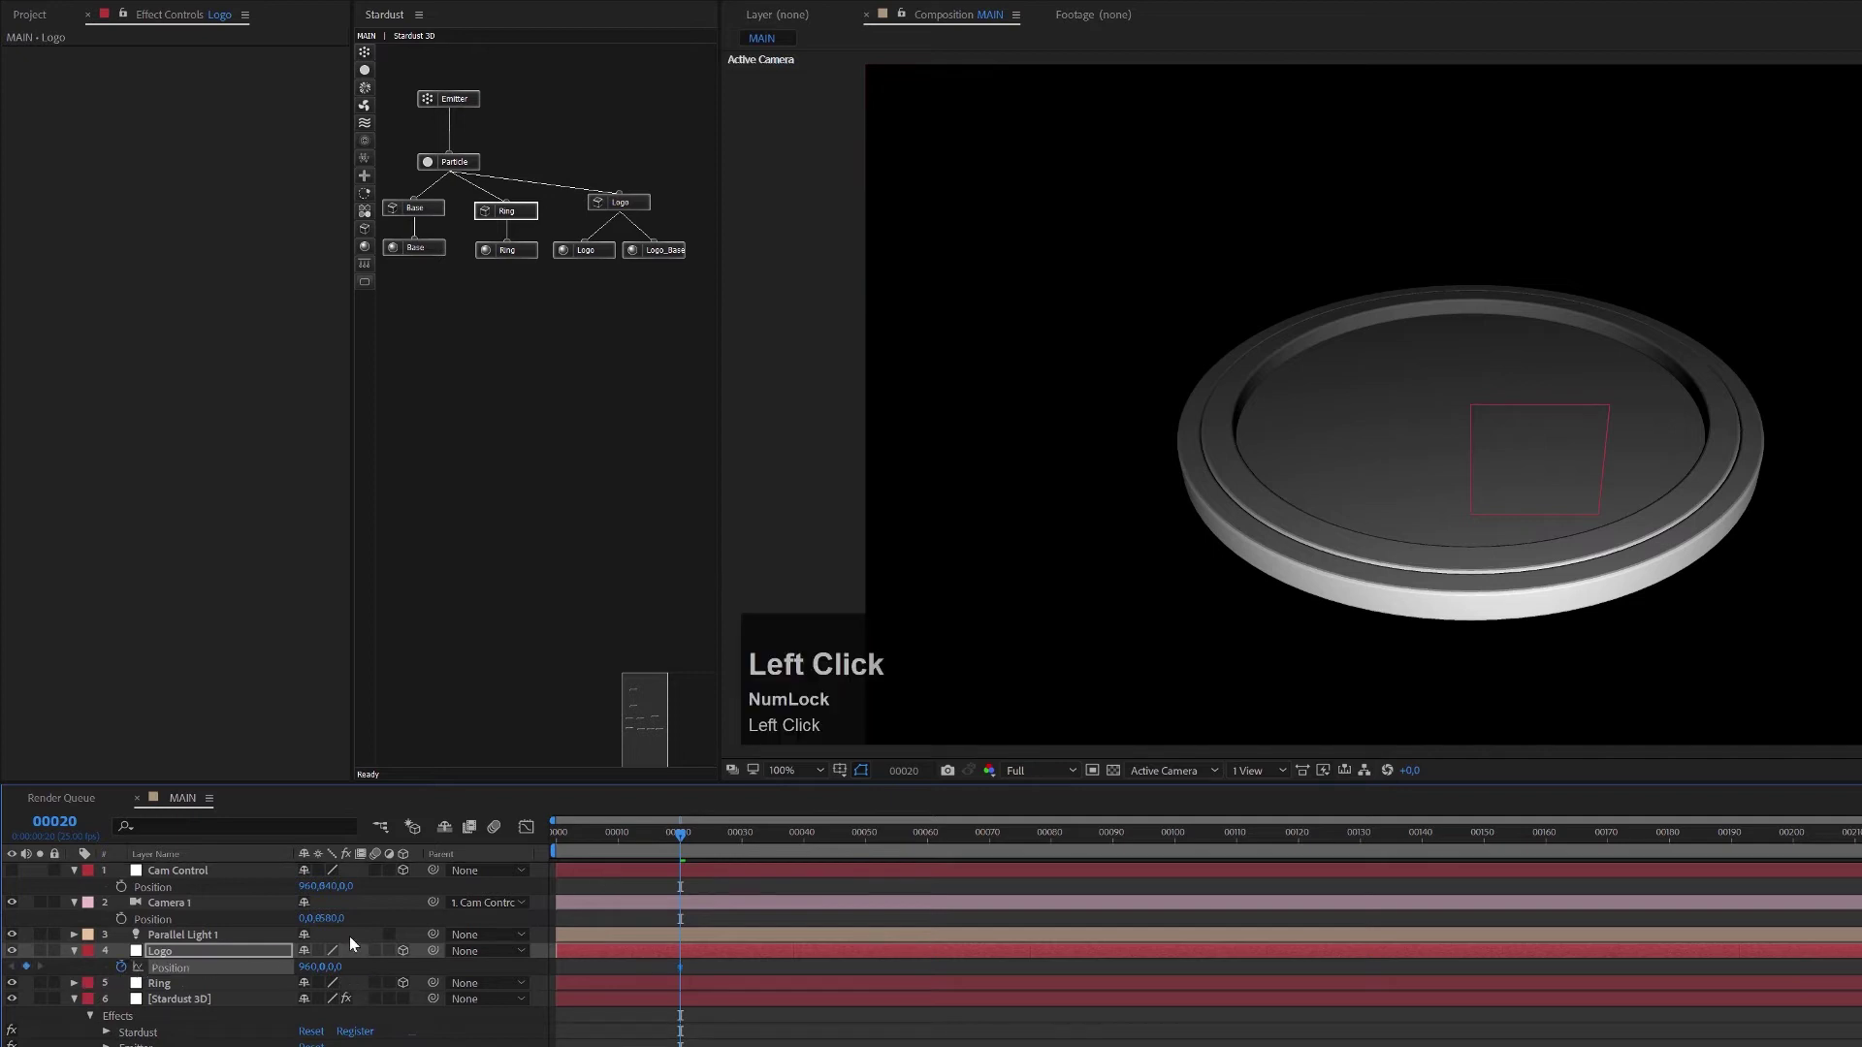
Add a Position keyframe for the Logo null at frame 95 with a Y value of 540.
click(1143, 836)
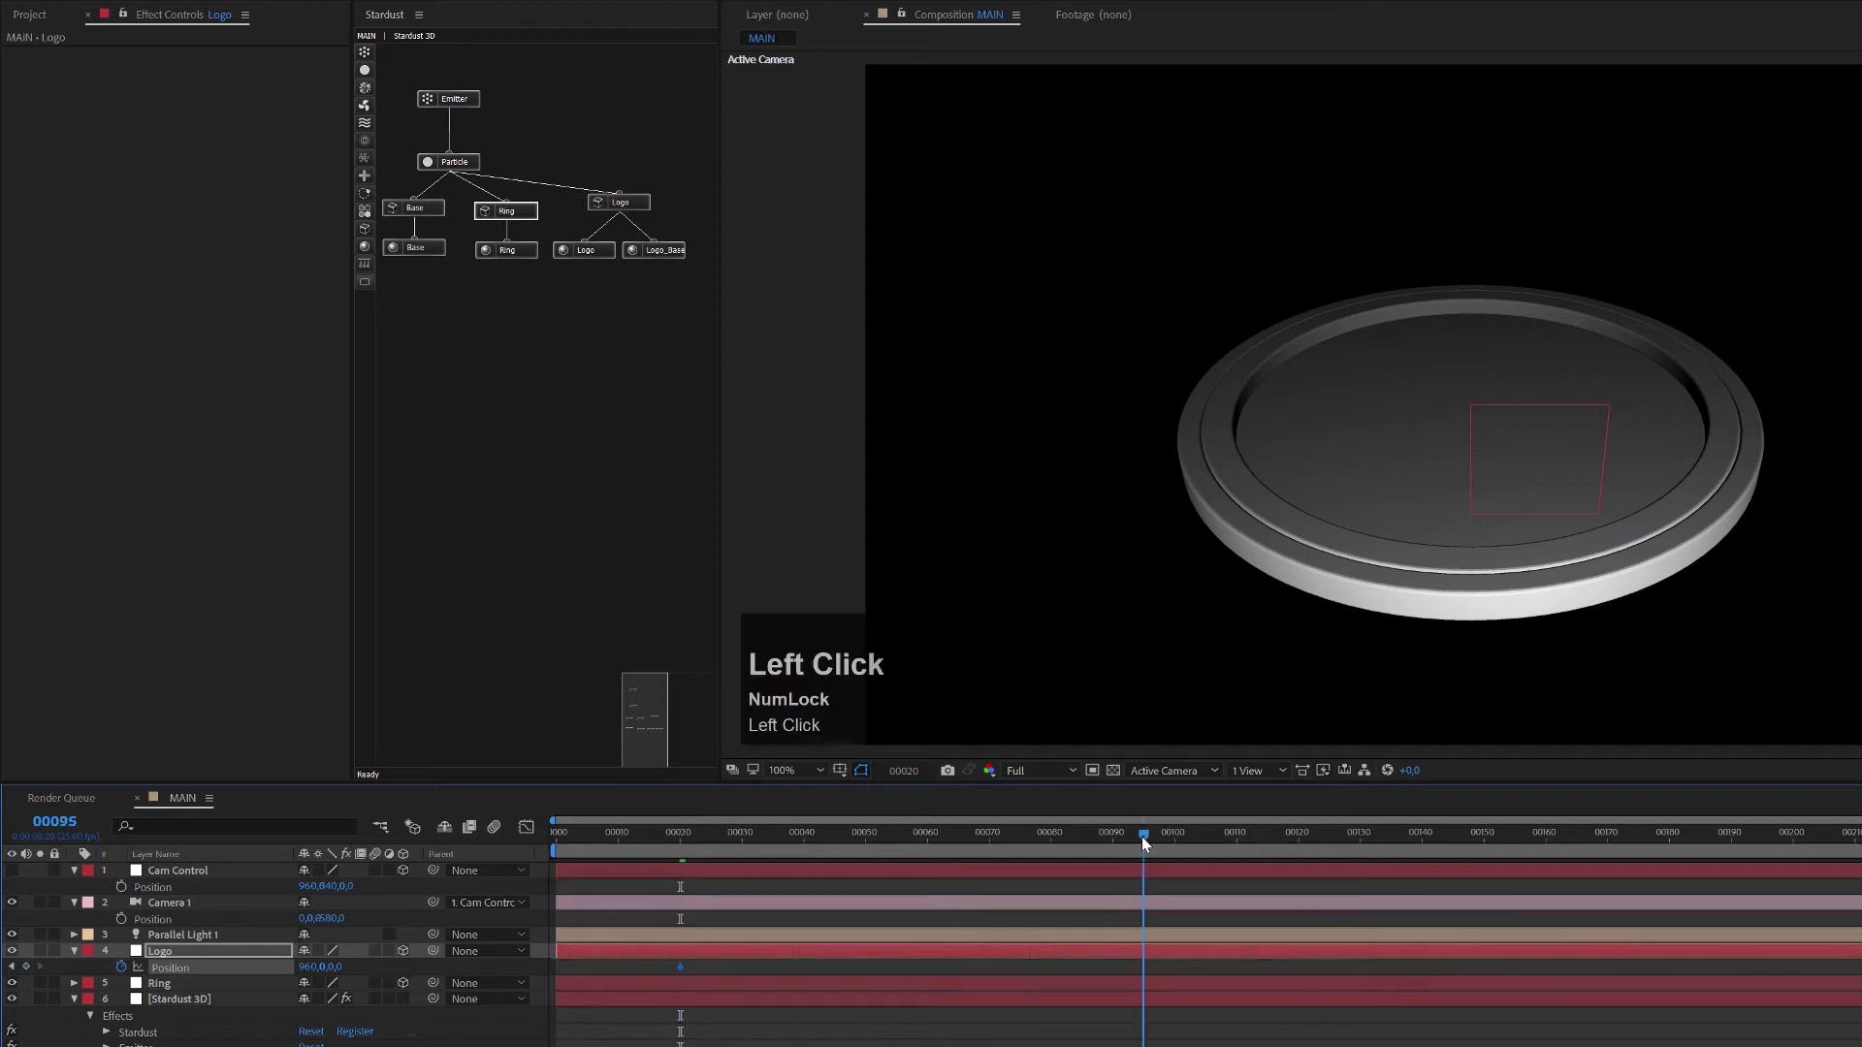
click(331, 973)
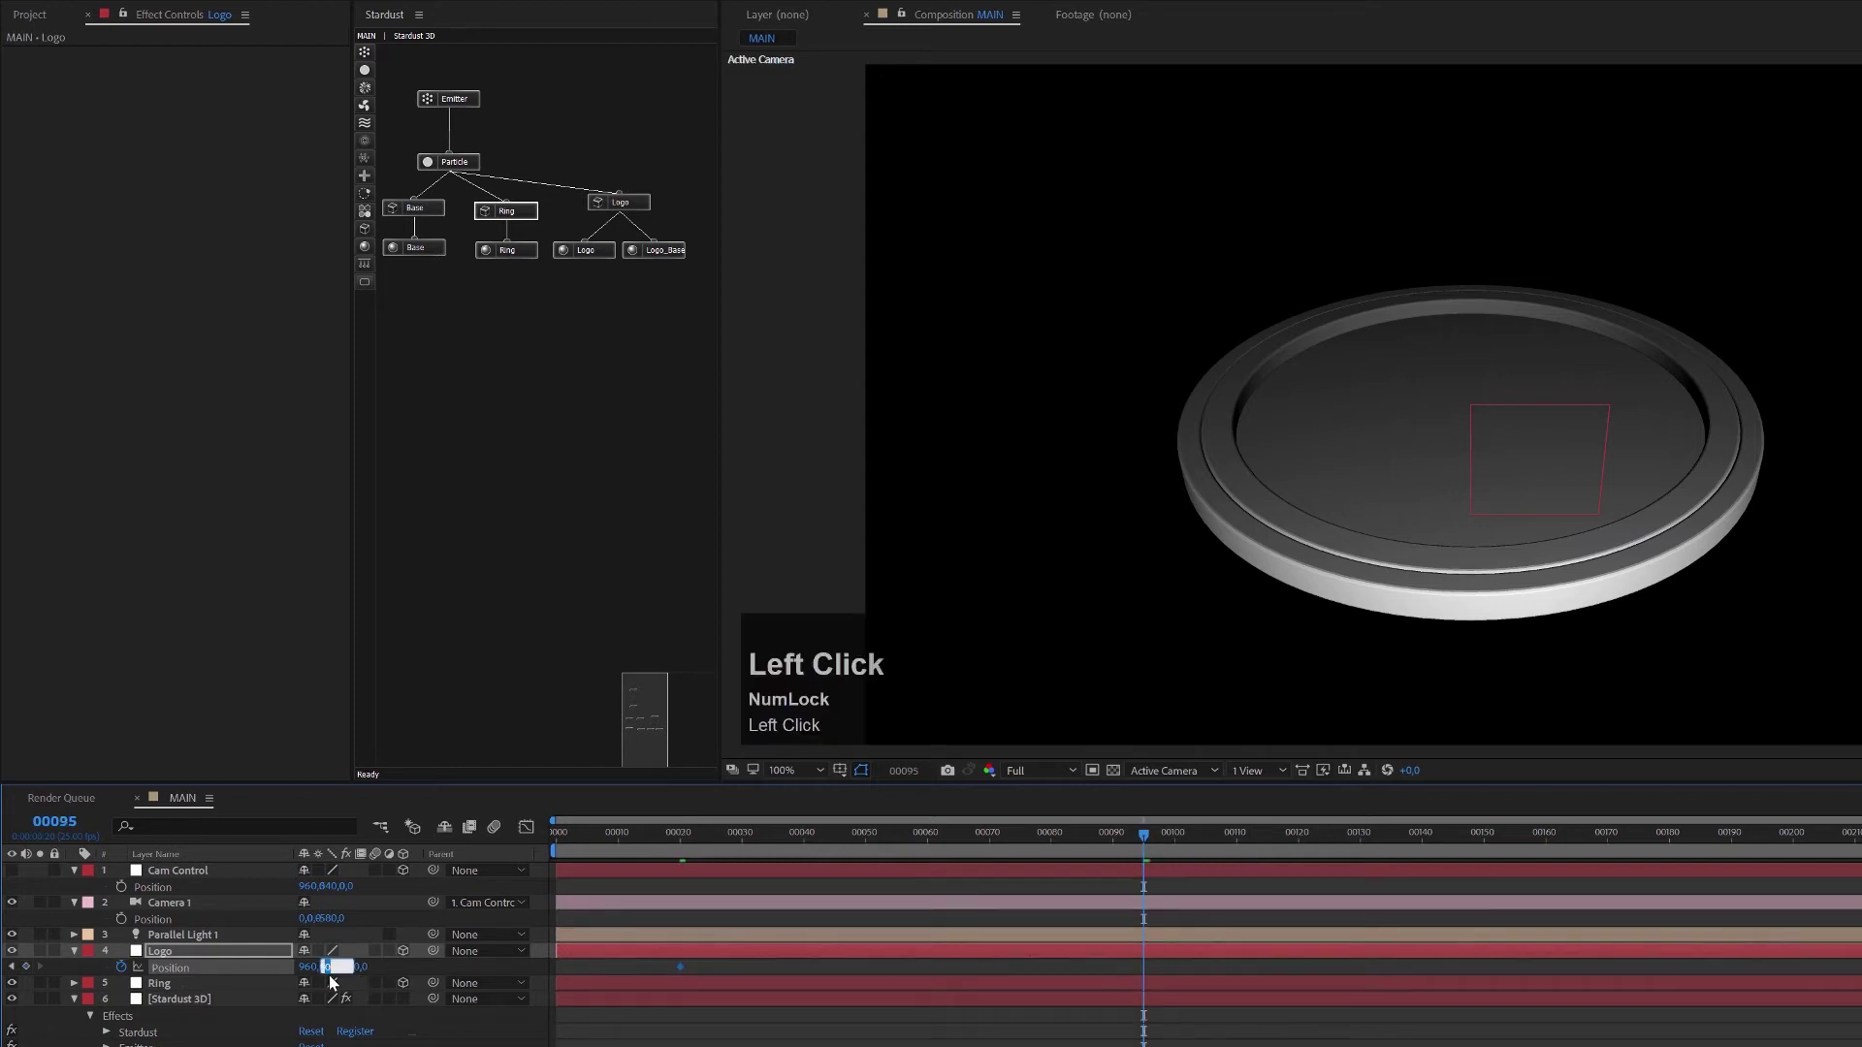
text(540)
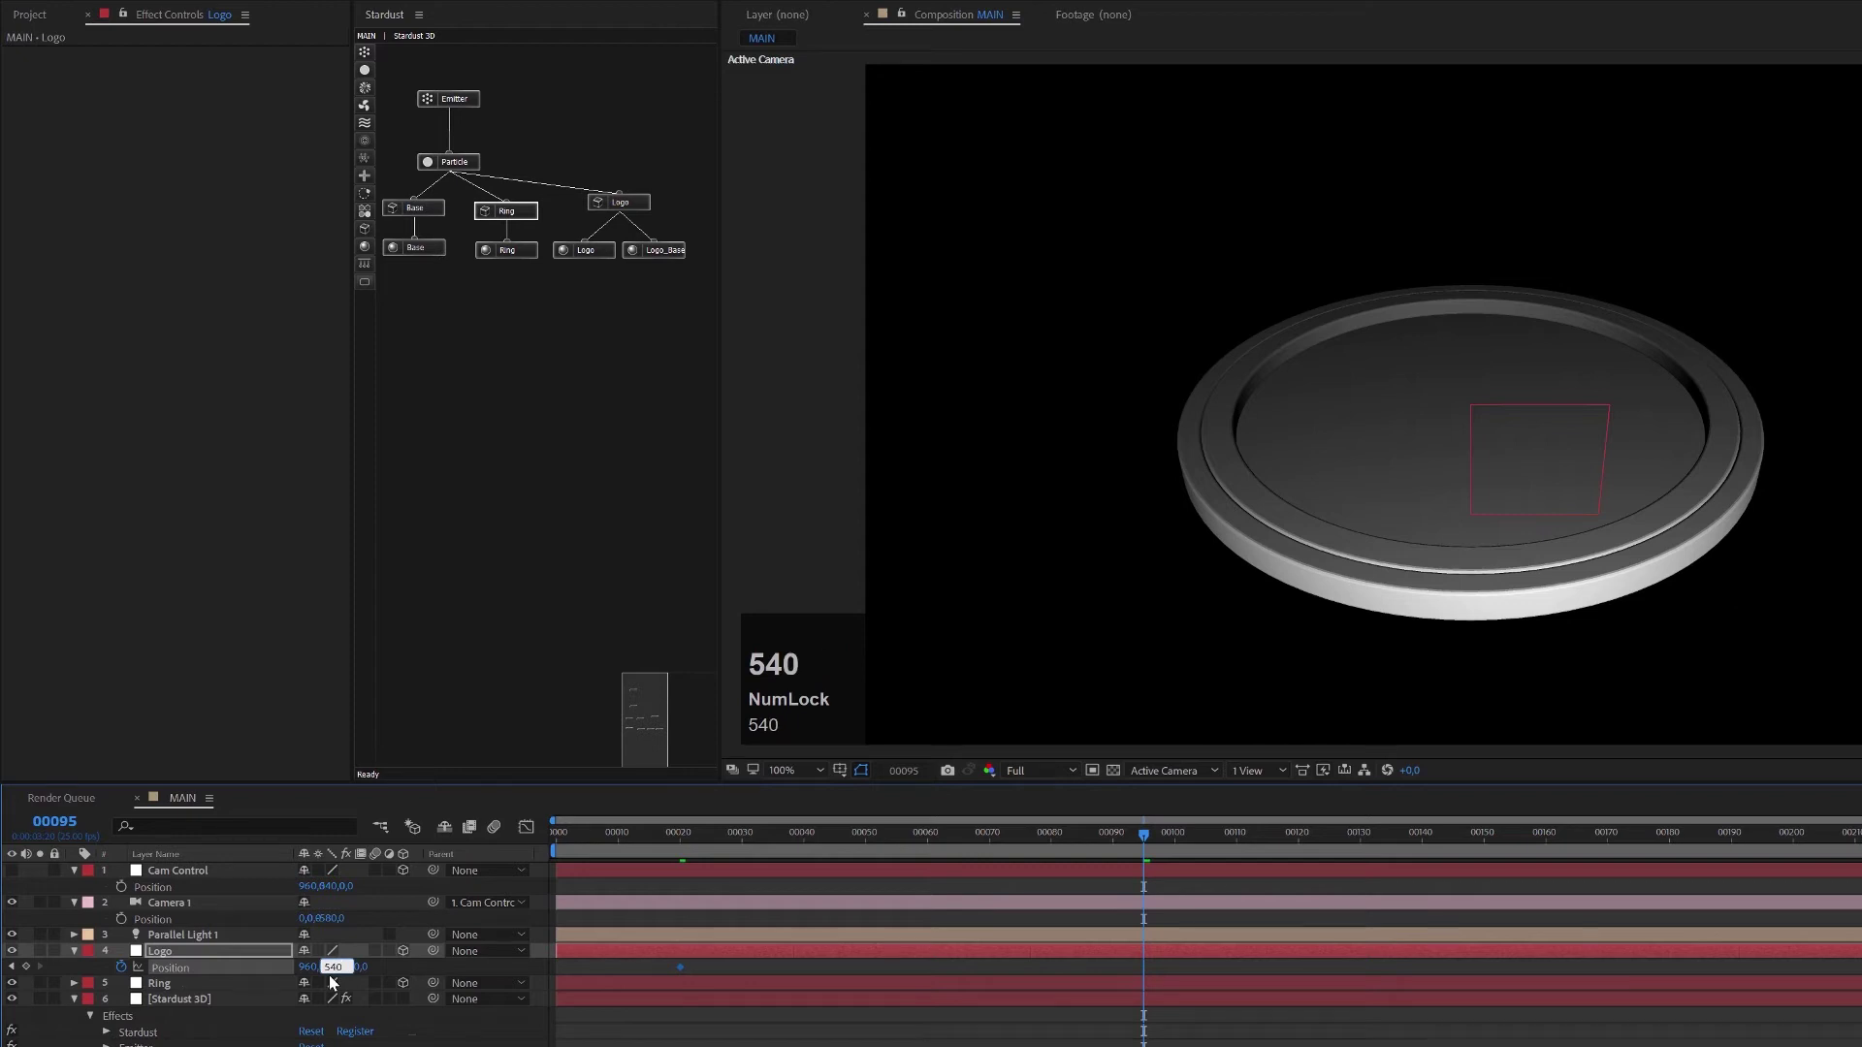
key(Return)
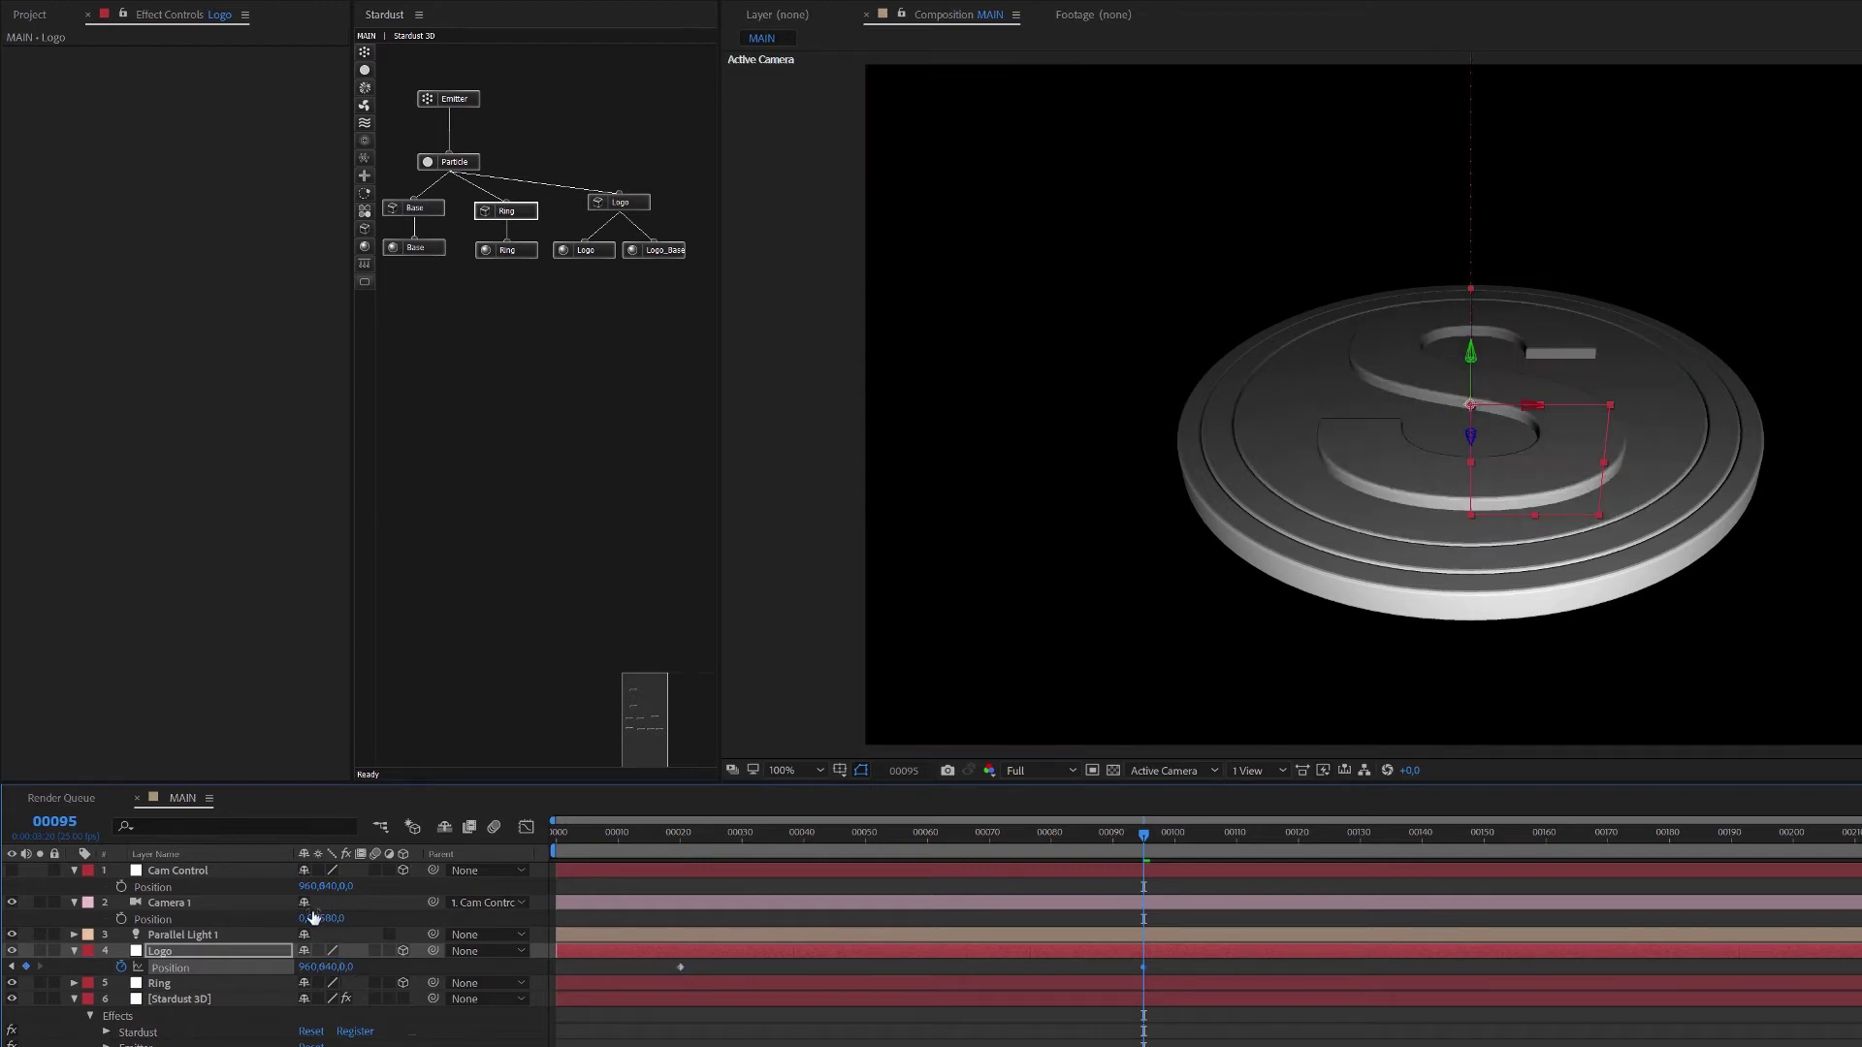
Move Camera 1 farther back along Z for a wider framing and preview the logo's descent.
click(190, 901)
drag(320, 926, 995, 892)
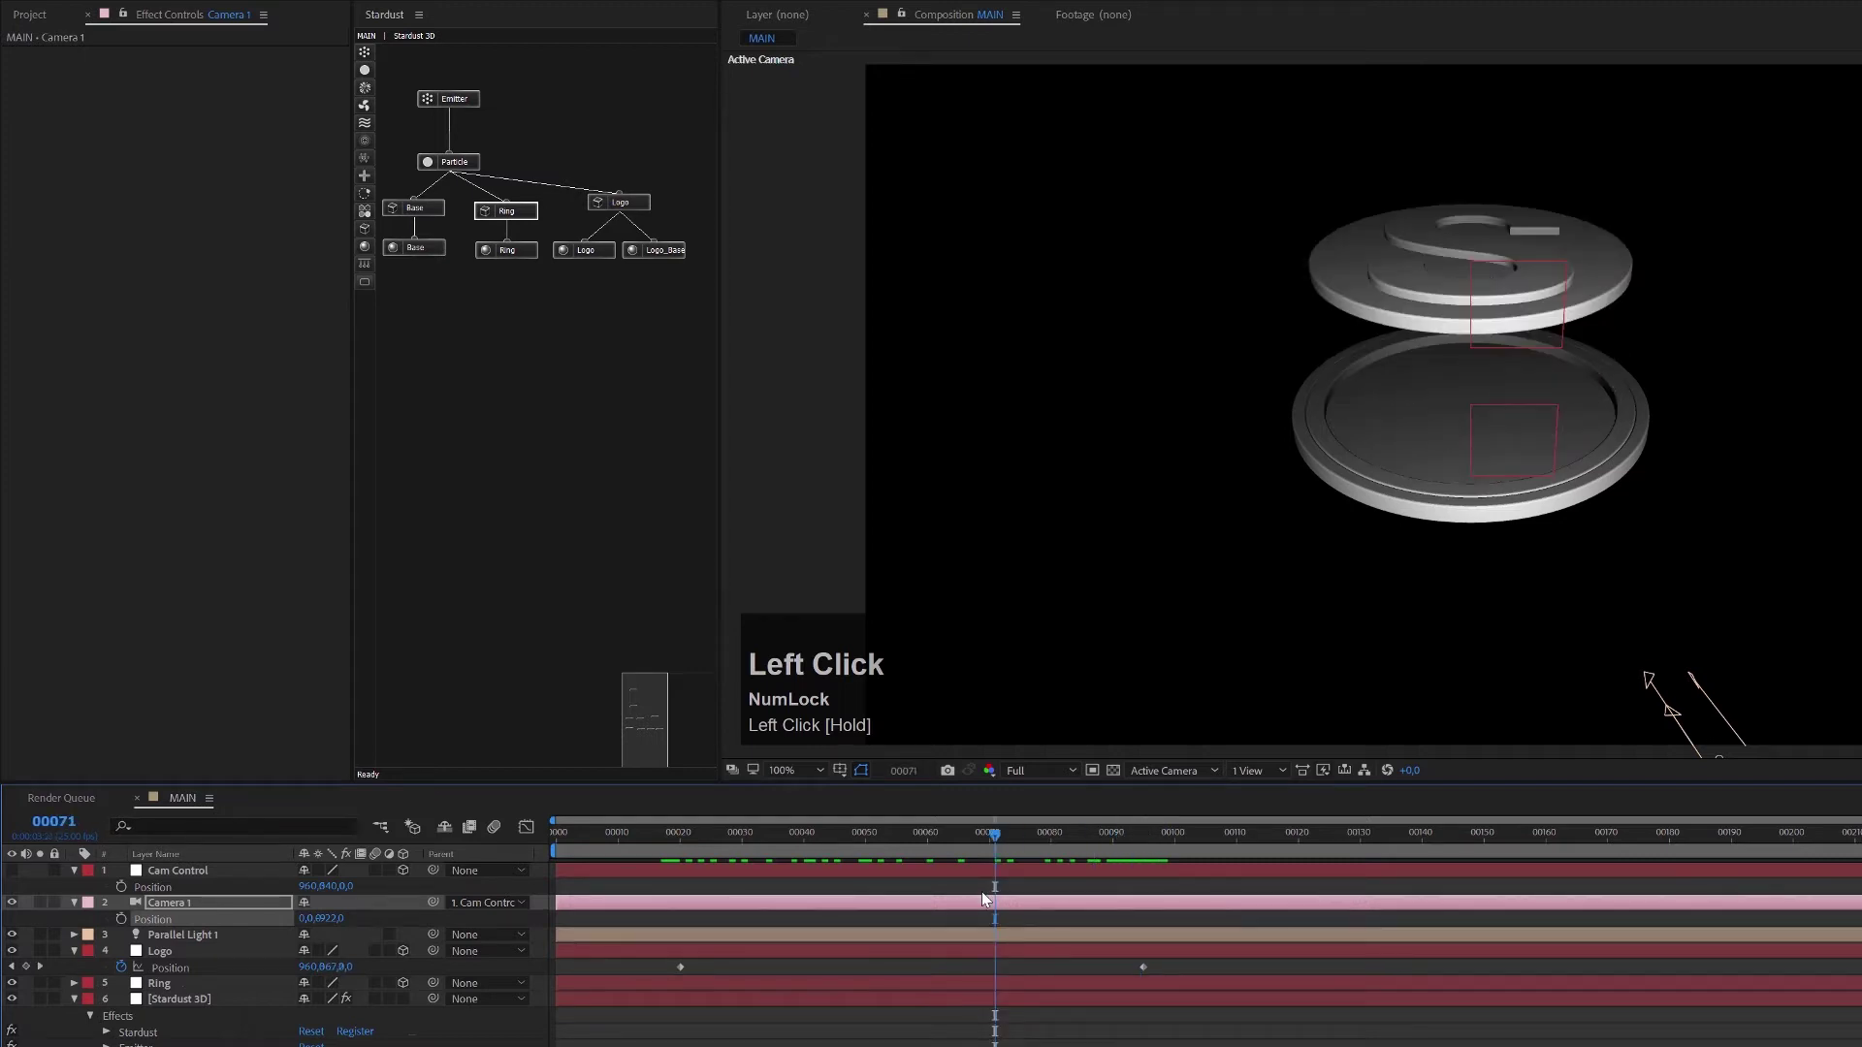
Show the Logo null's rotation properties alongside Position and start keyframing X, Y and Z Rotation at frame 95.
click(173, 950)
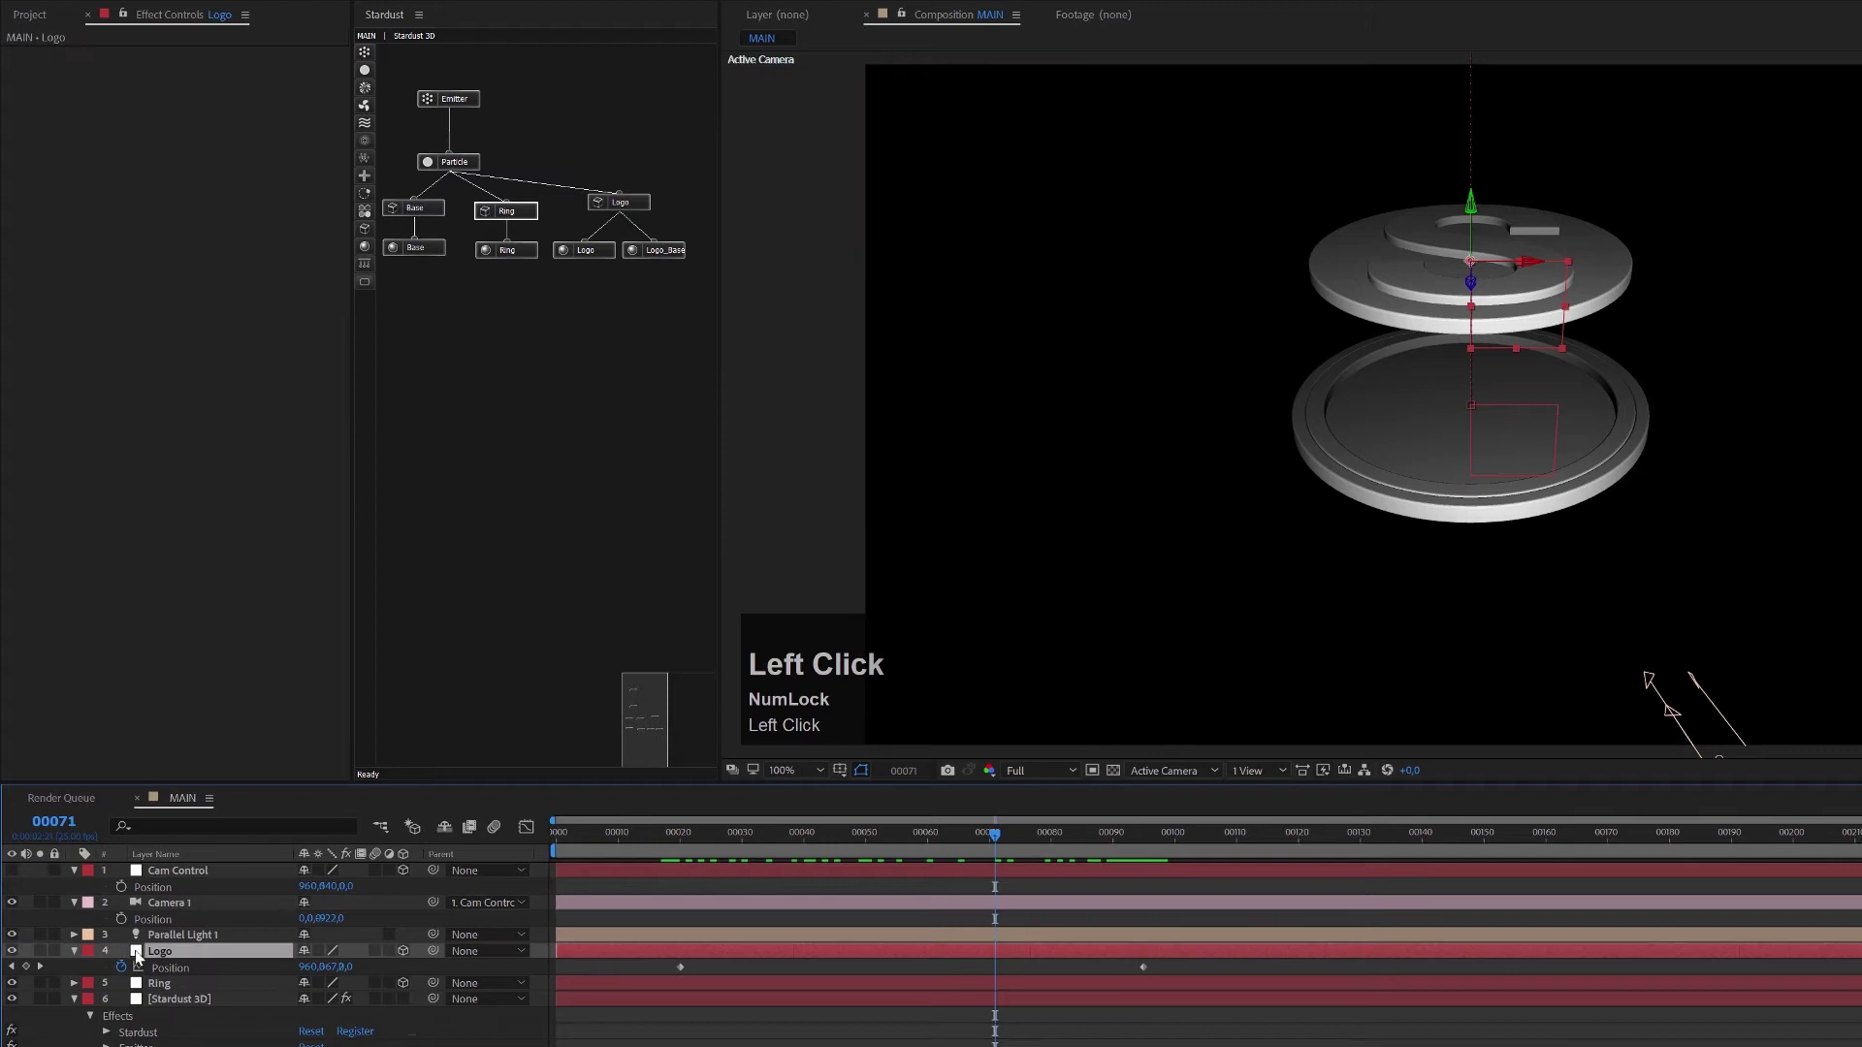
key(r)
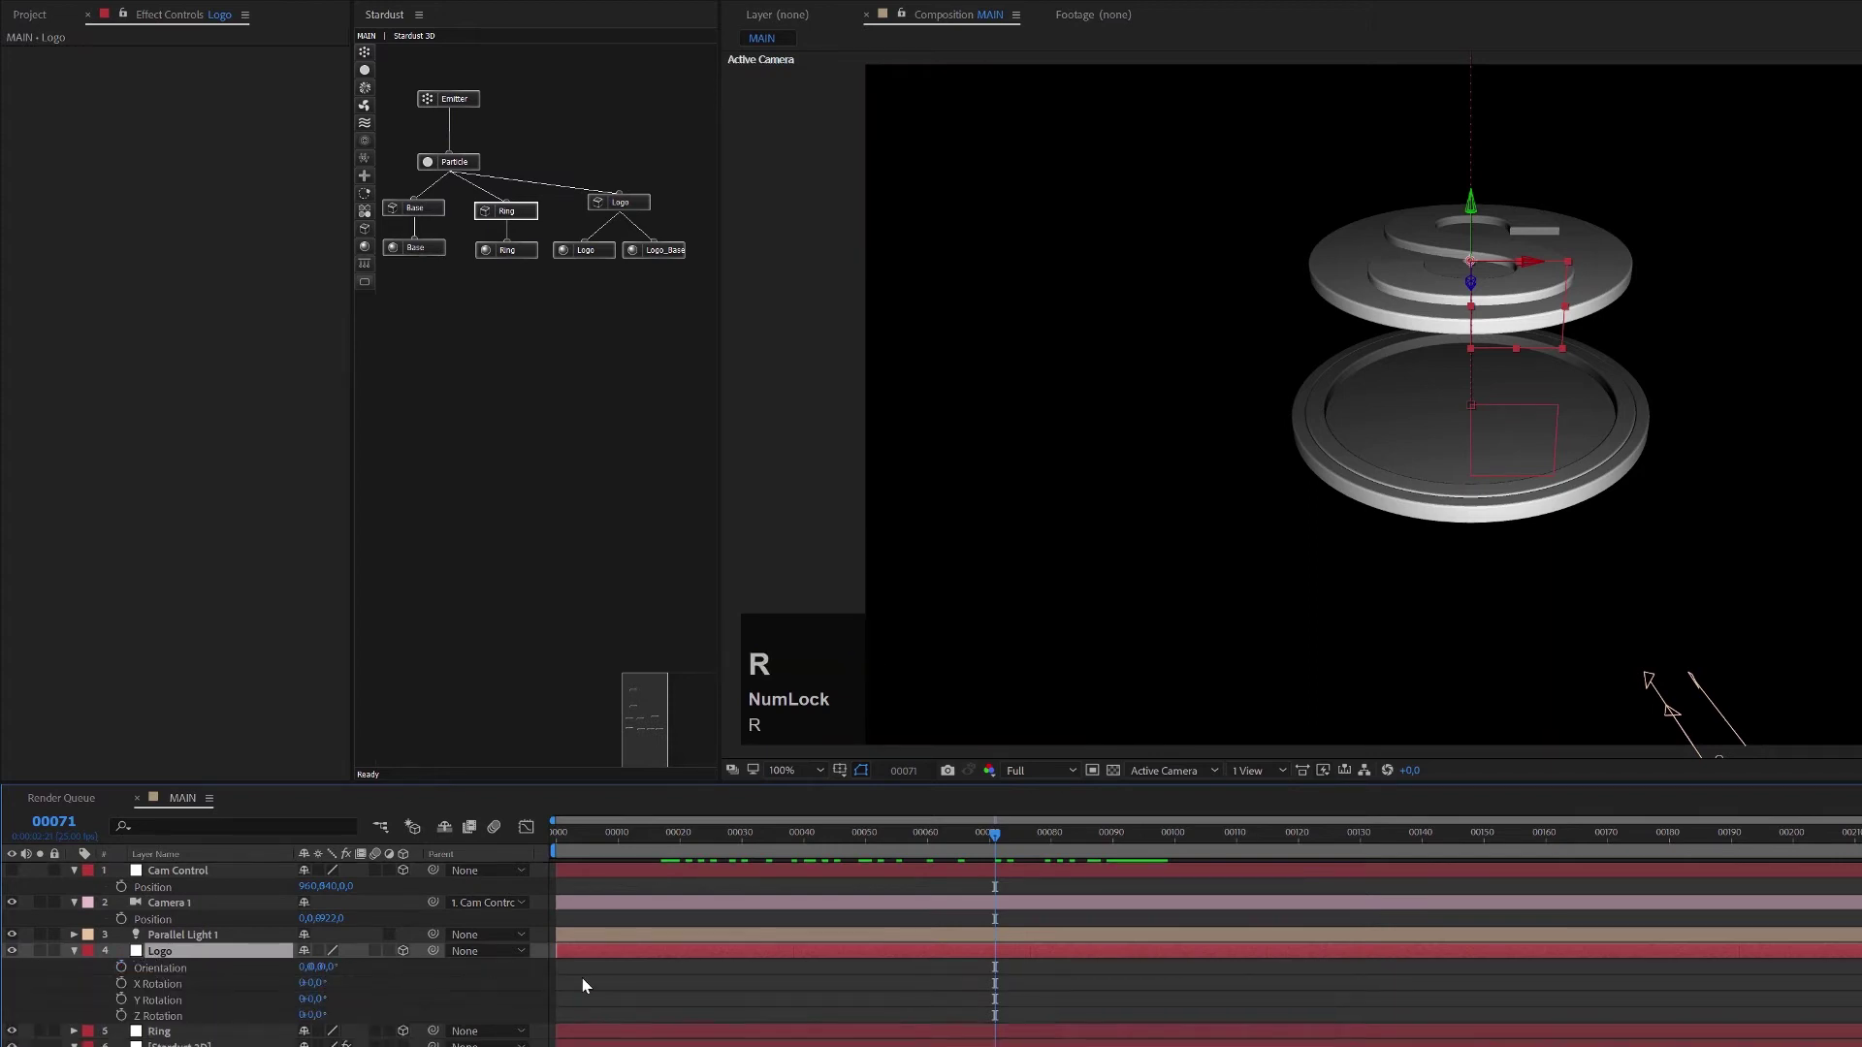
key(shift)
key(shift+p)
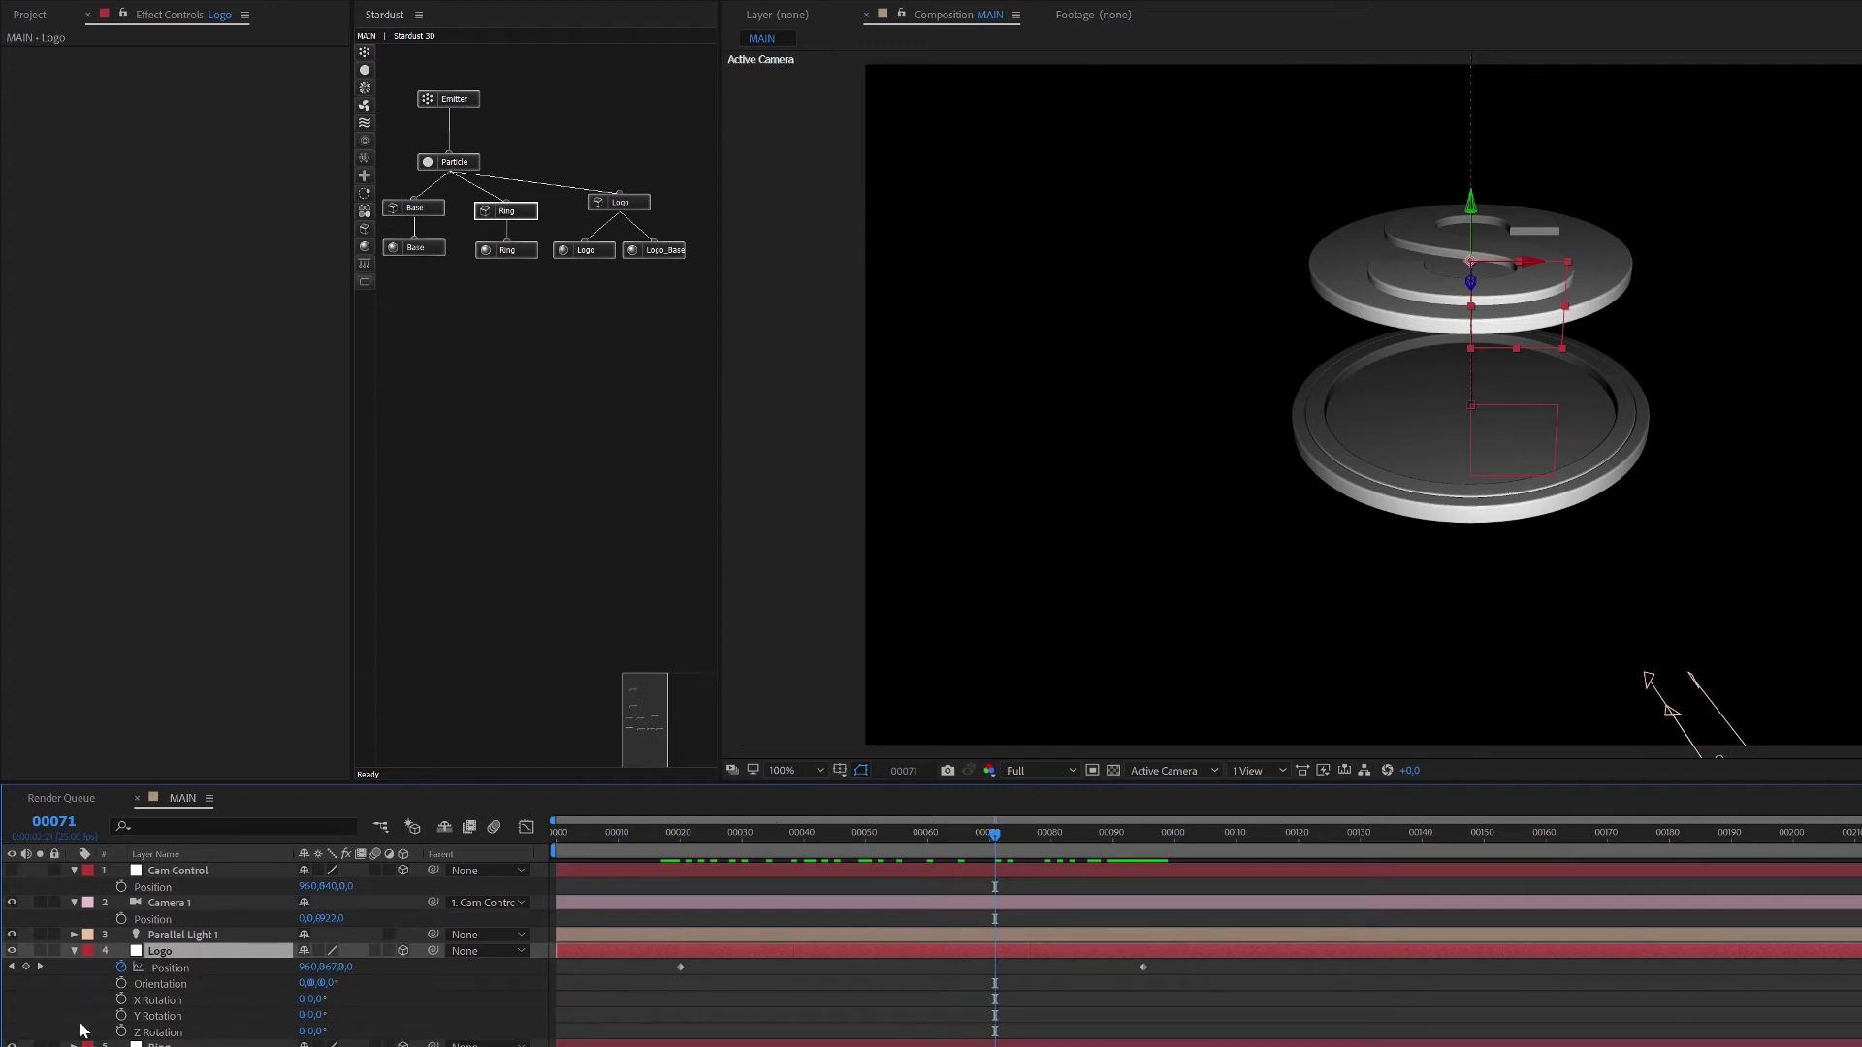
drag(663, 842, 681, 842)
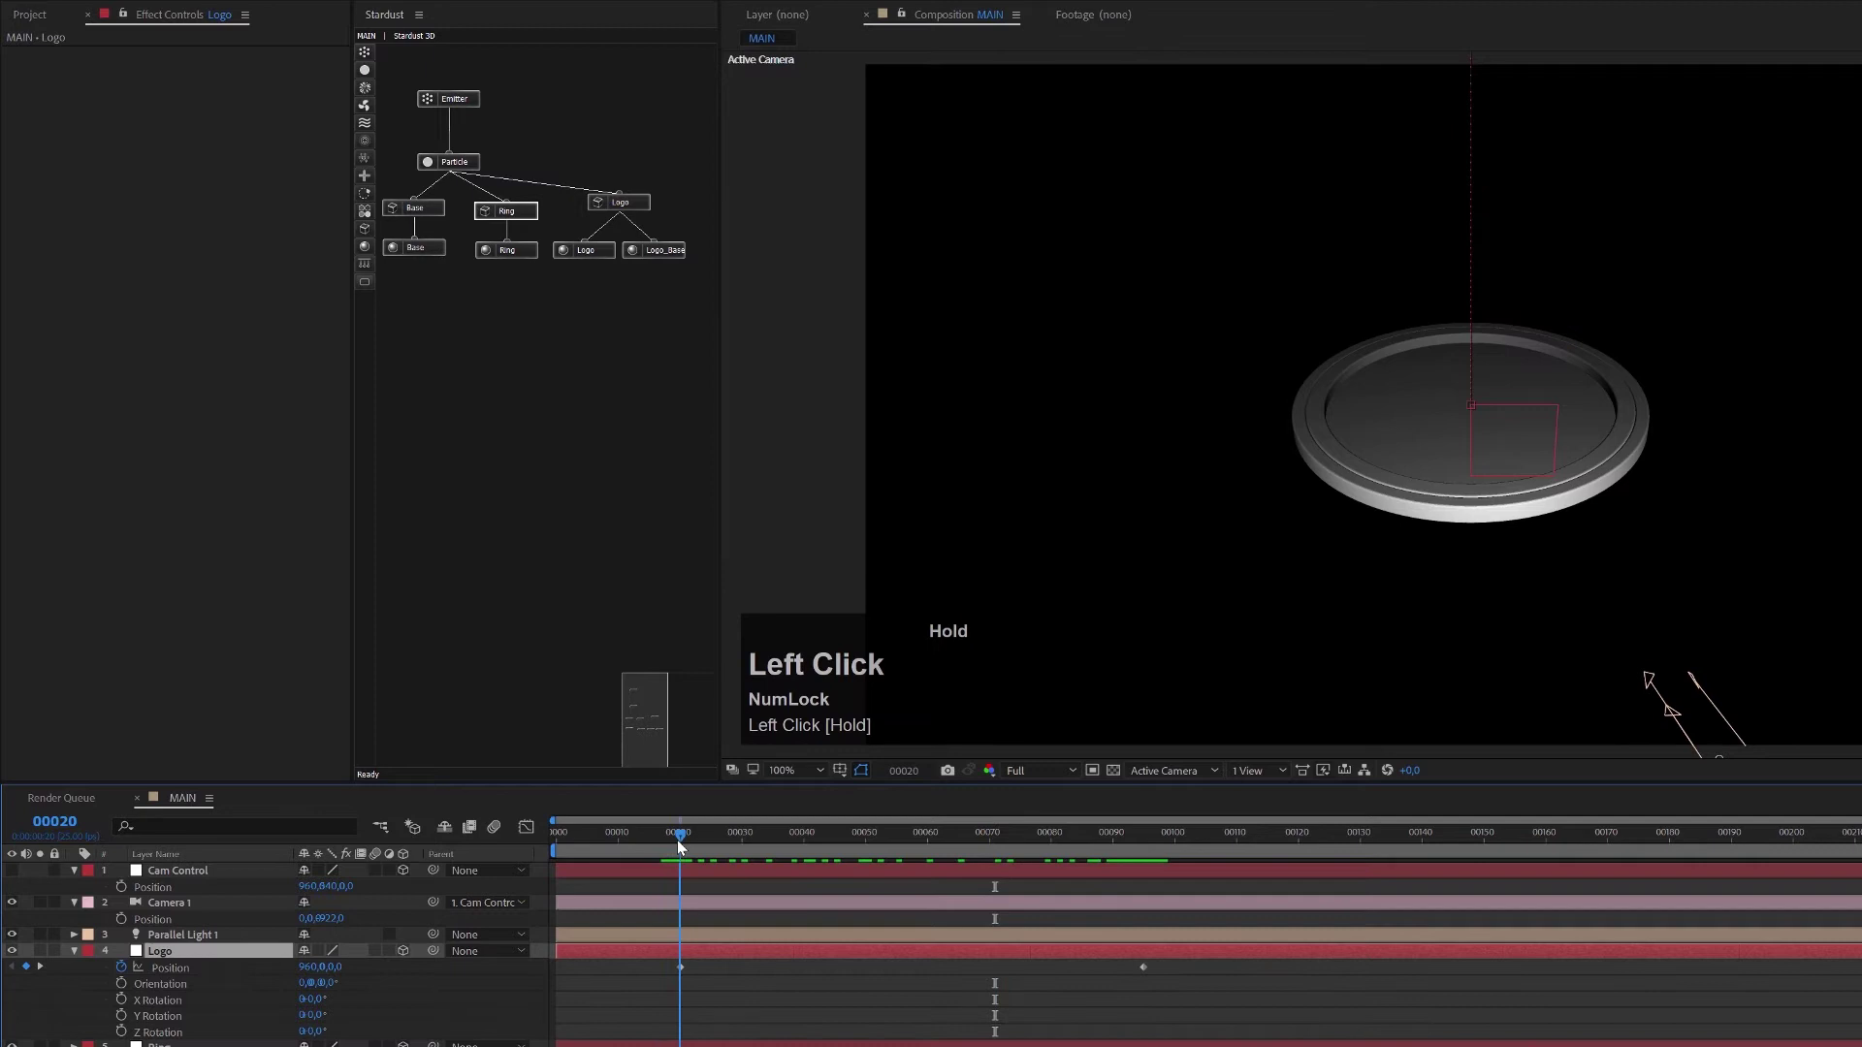
click(1143, 842)
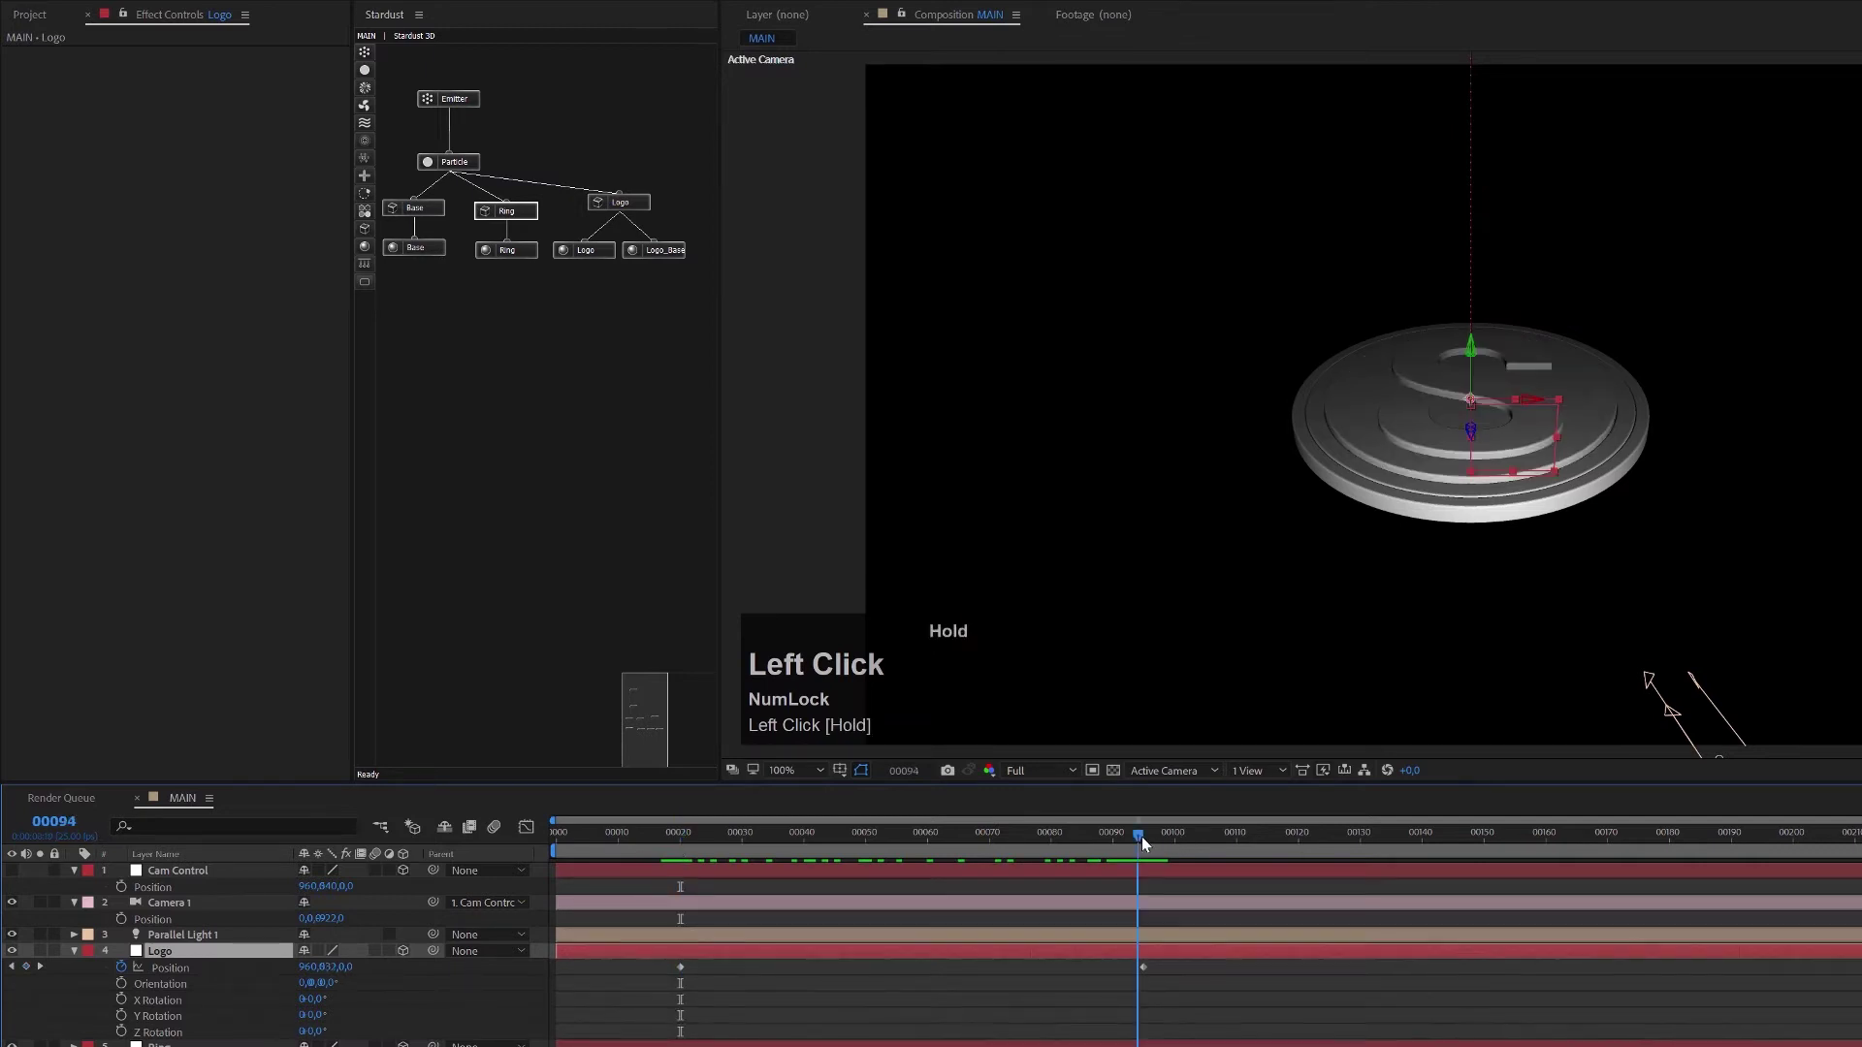
click(121, 1007)
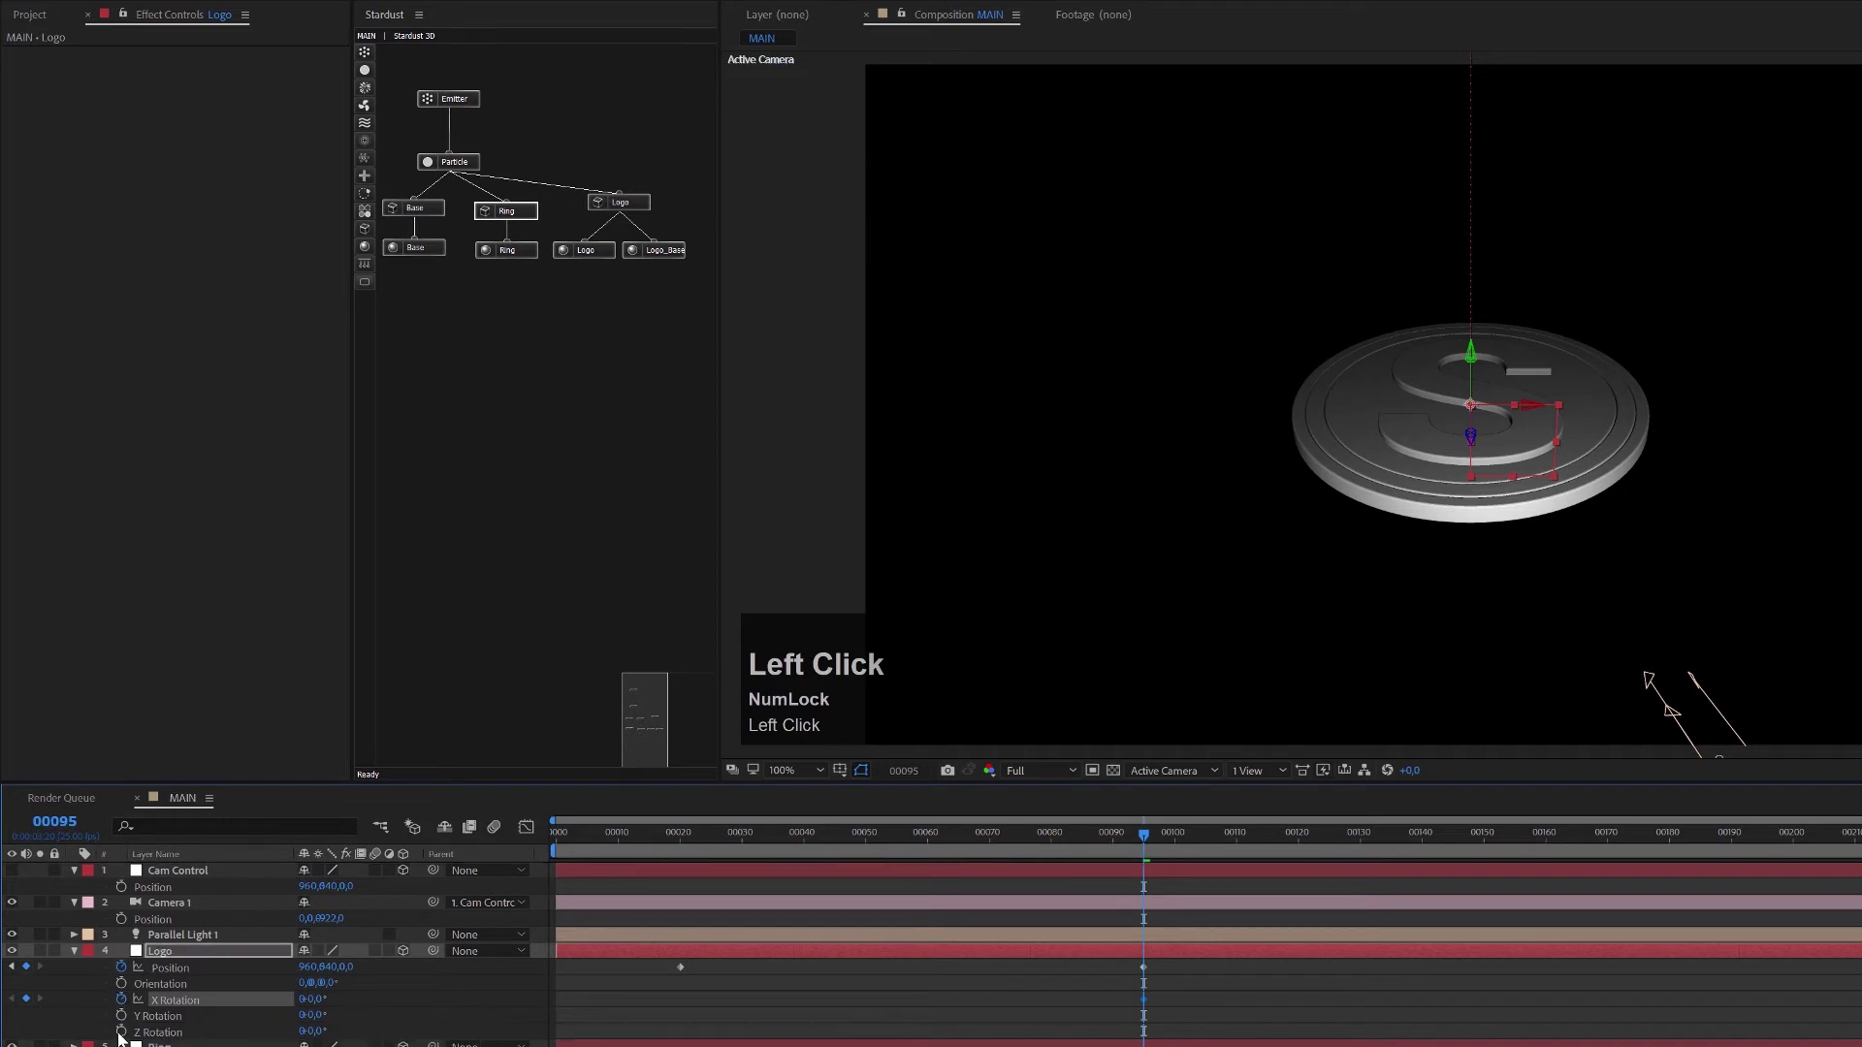
key(ctrl+z)
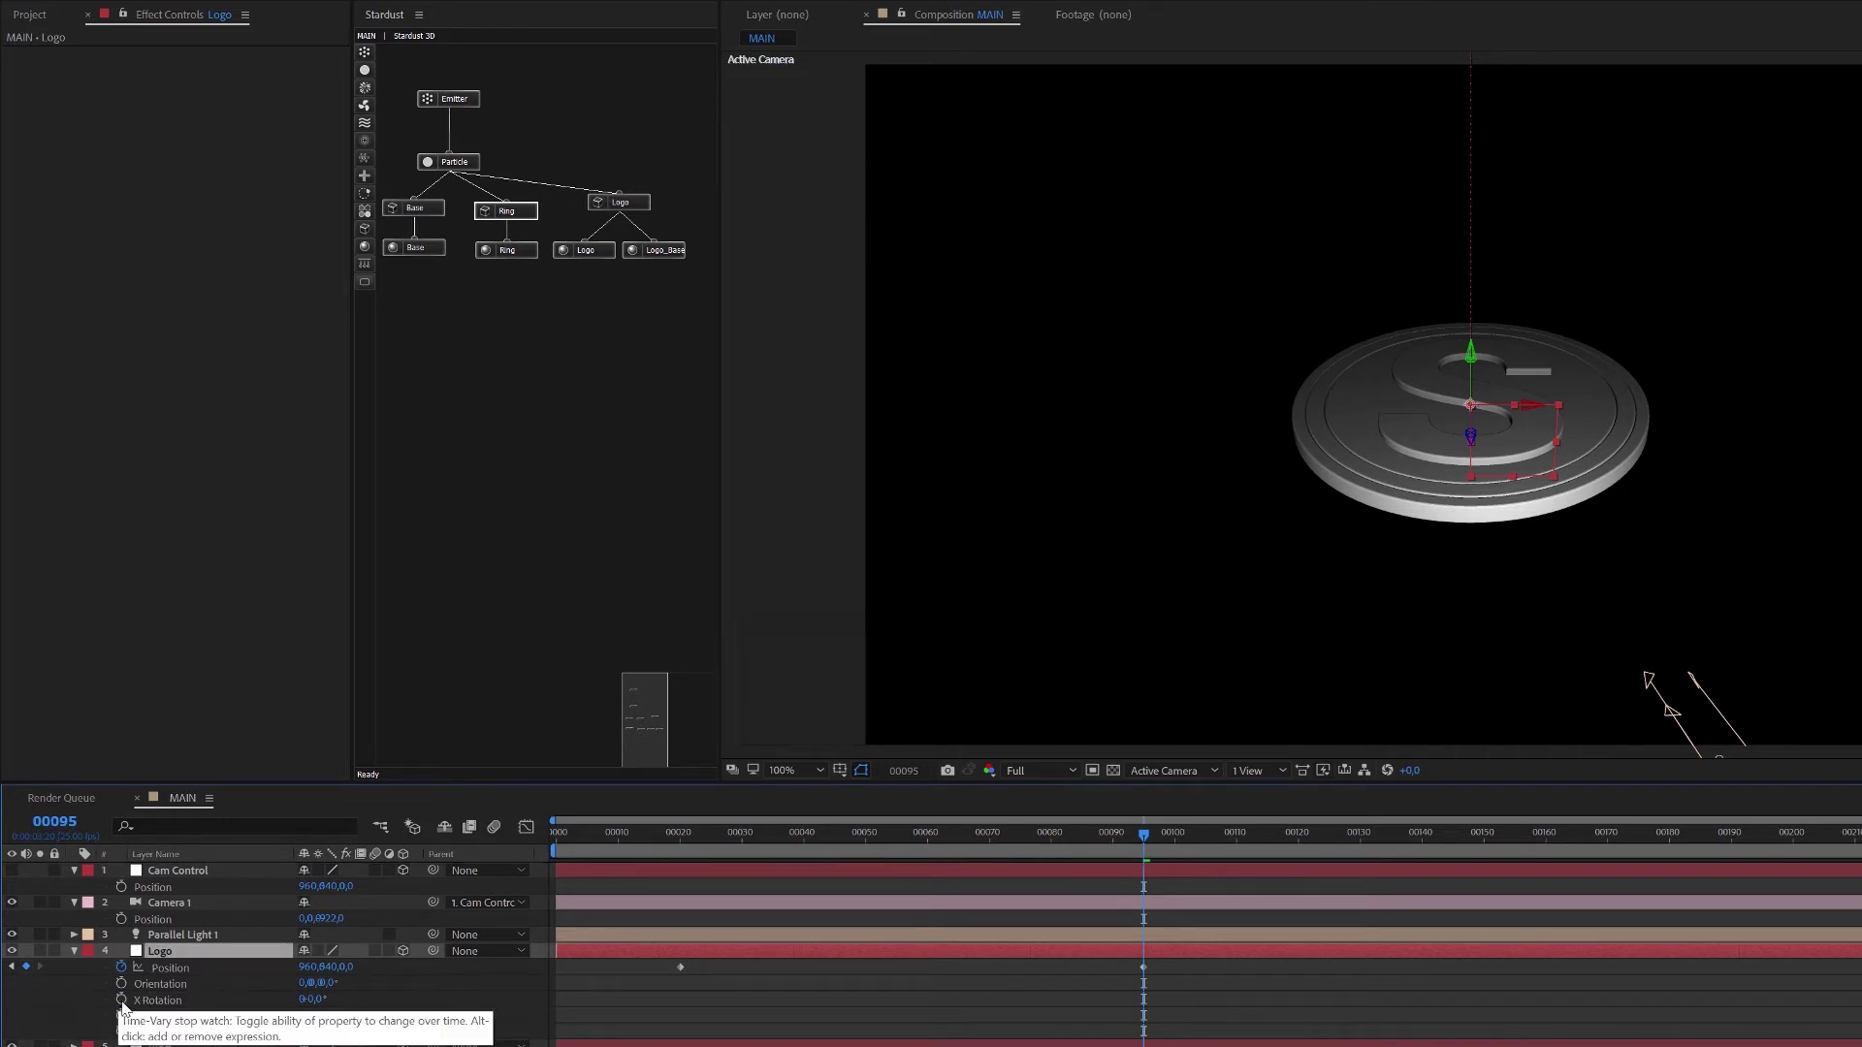
click(121, 1000)
click(121, 1016)
click(122, 1030)
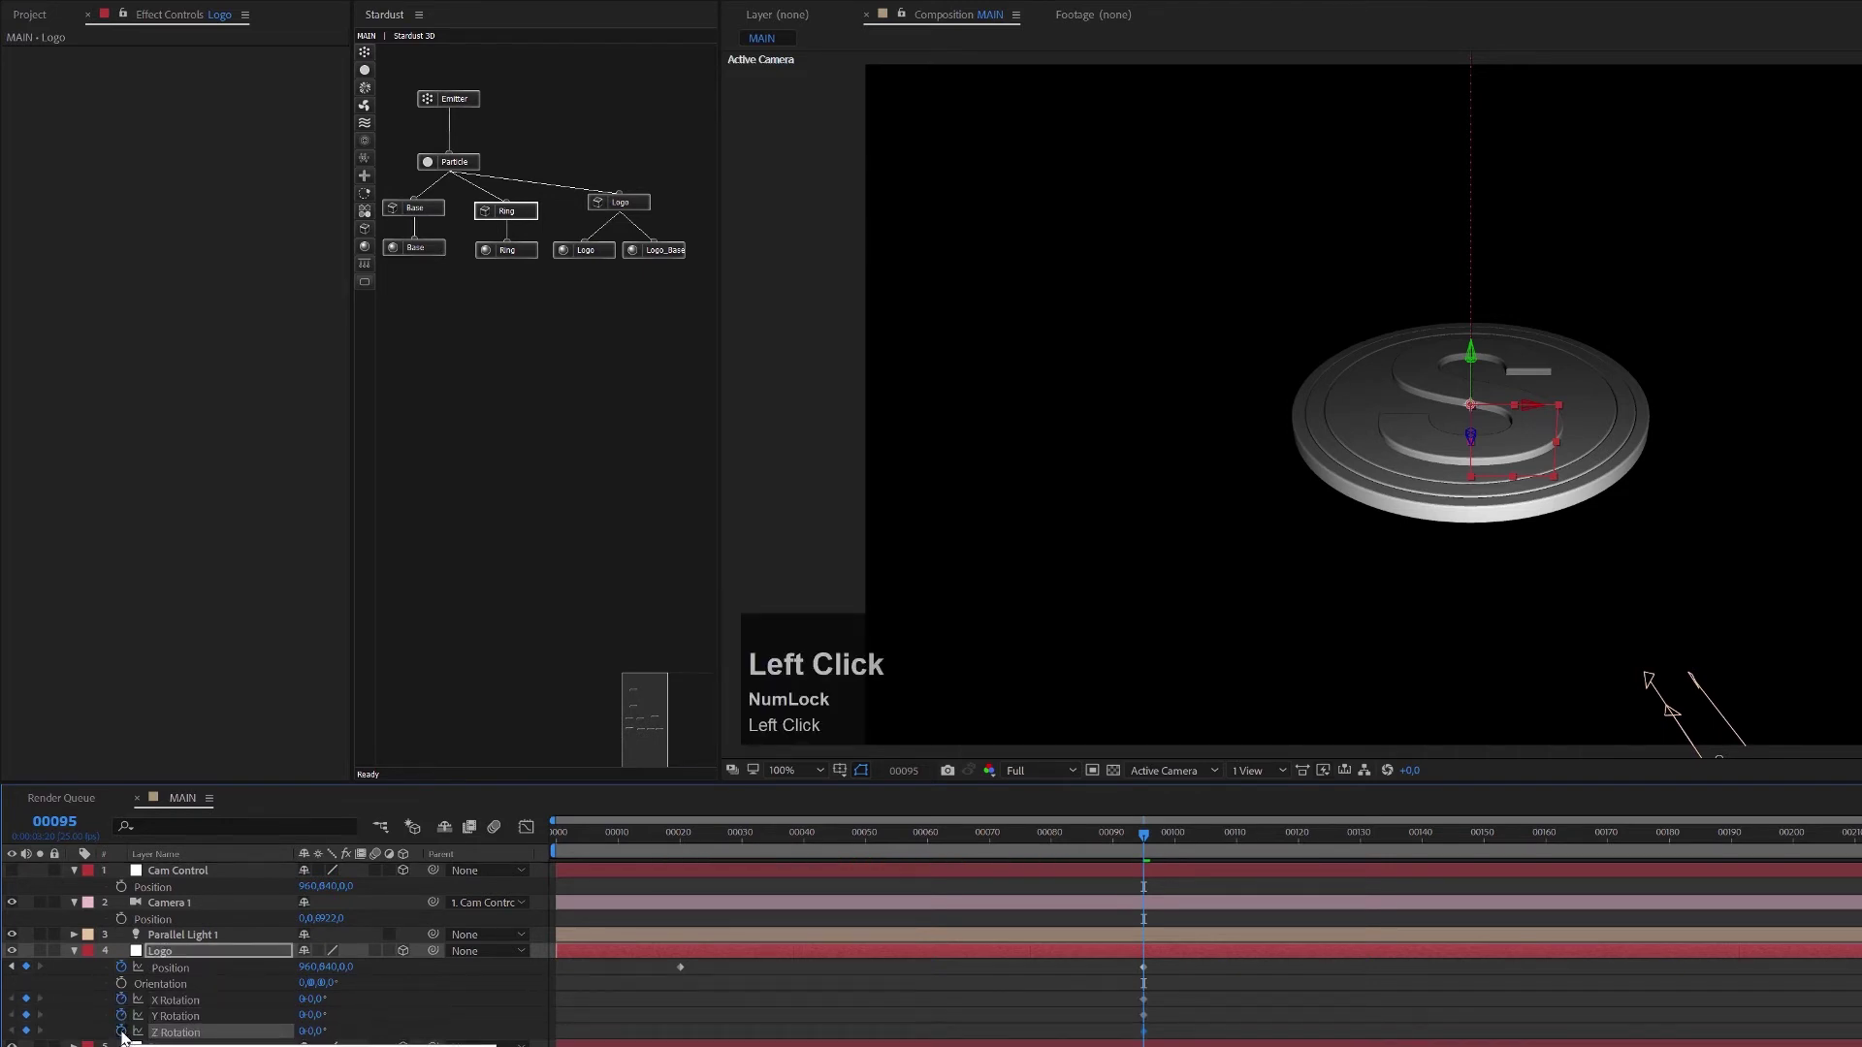
At frame 20, set the Logo null's X Rotation to -209° and Z Rotation to about -305°, and preview the spin.
click(685, 834)
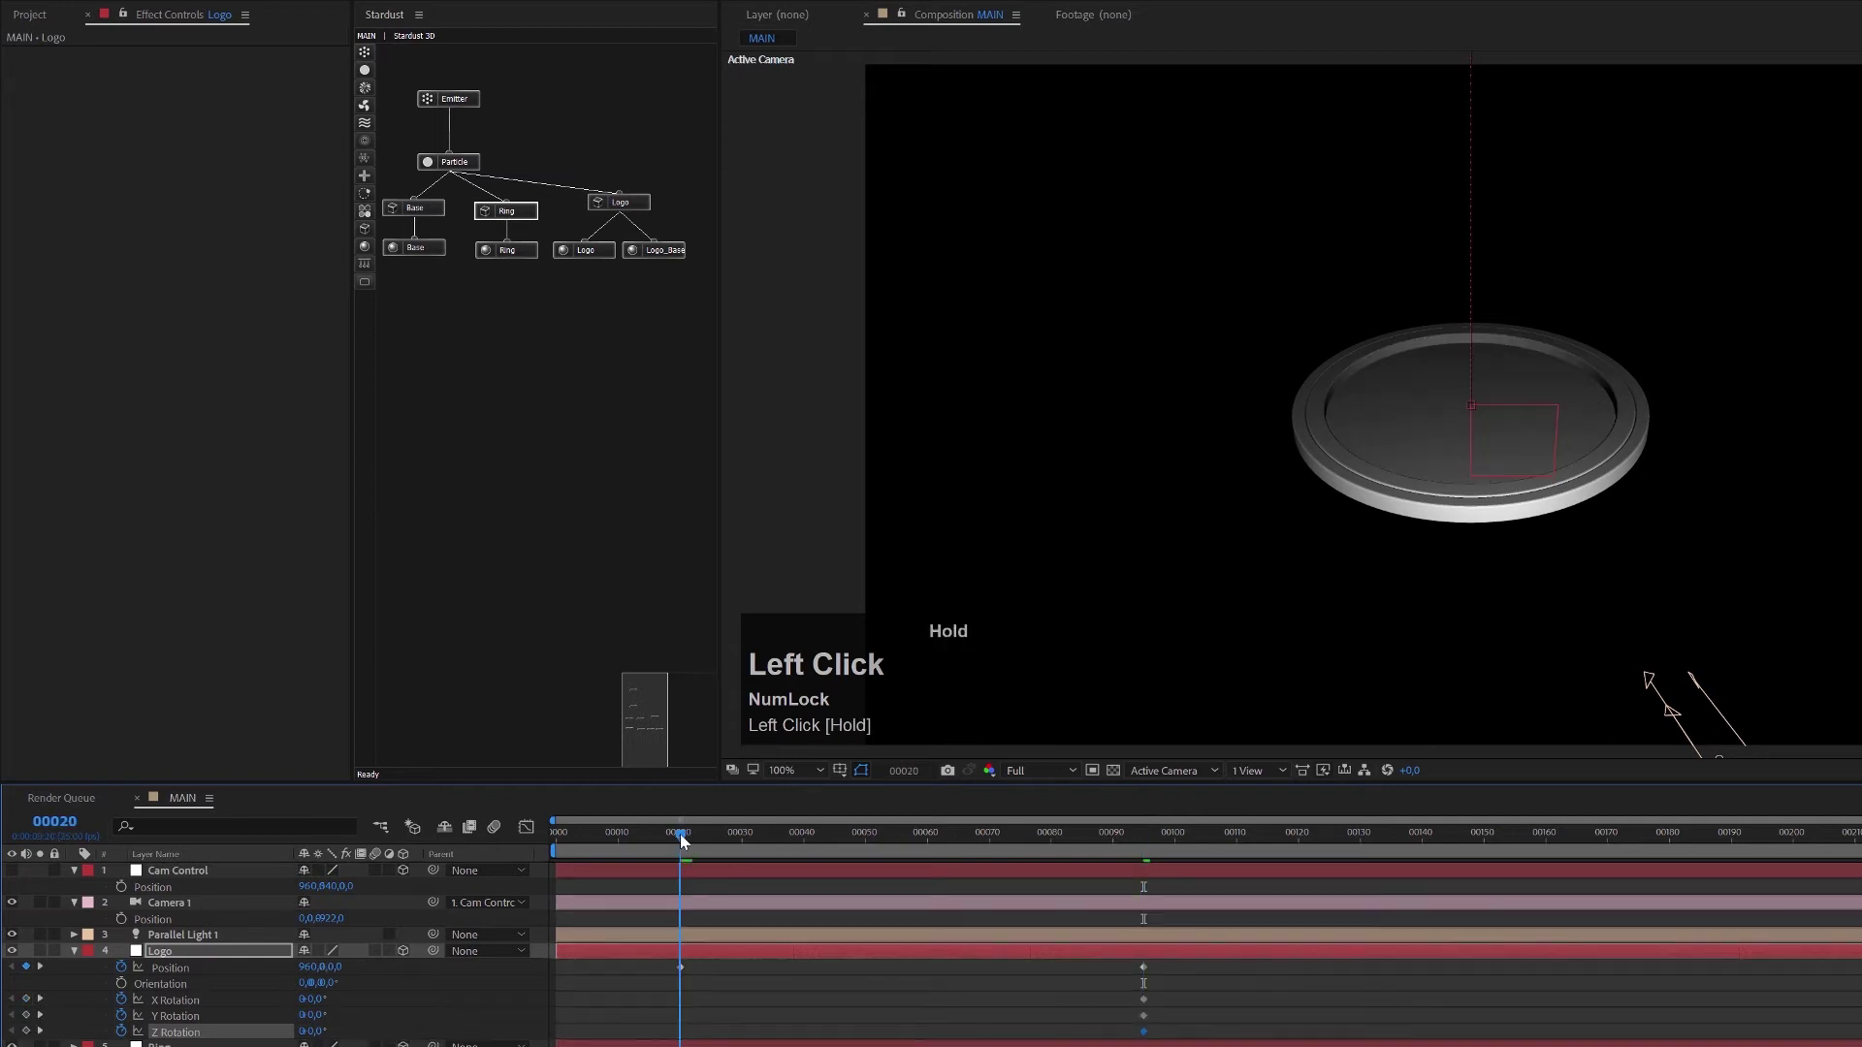
drag(310, 1000, 275, 1004)
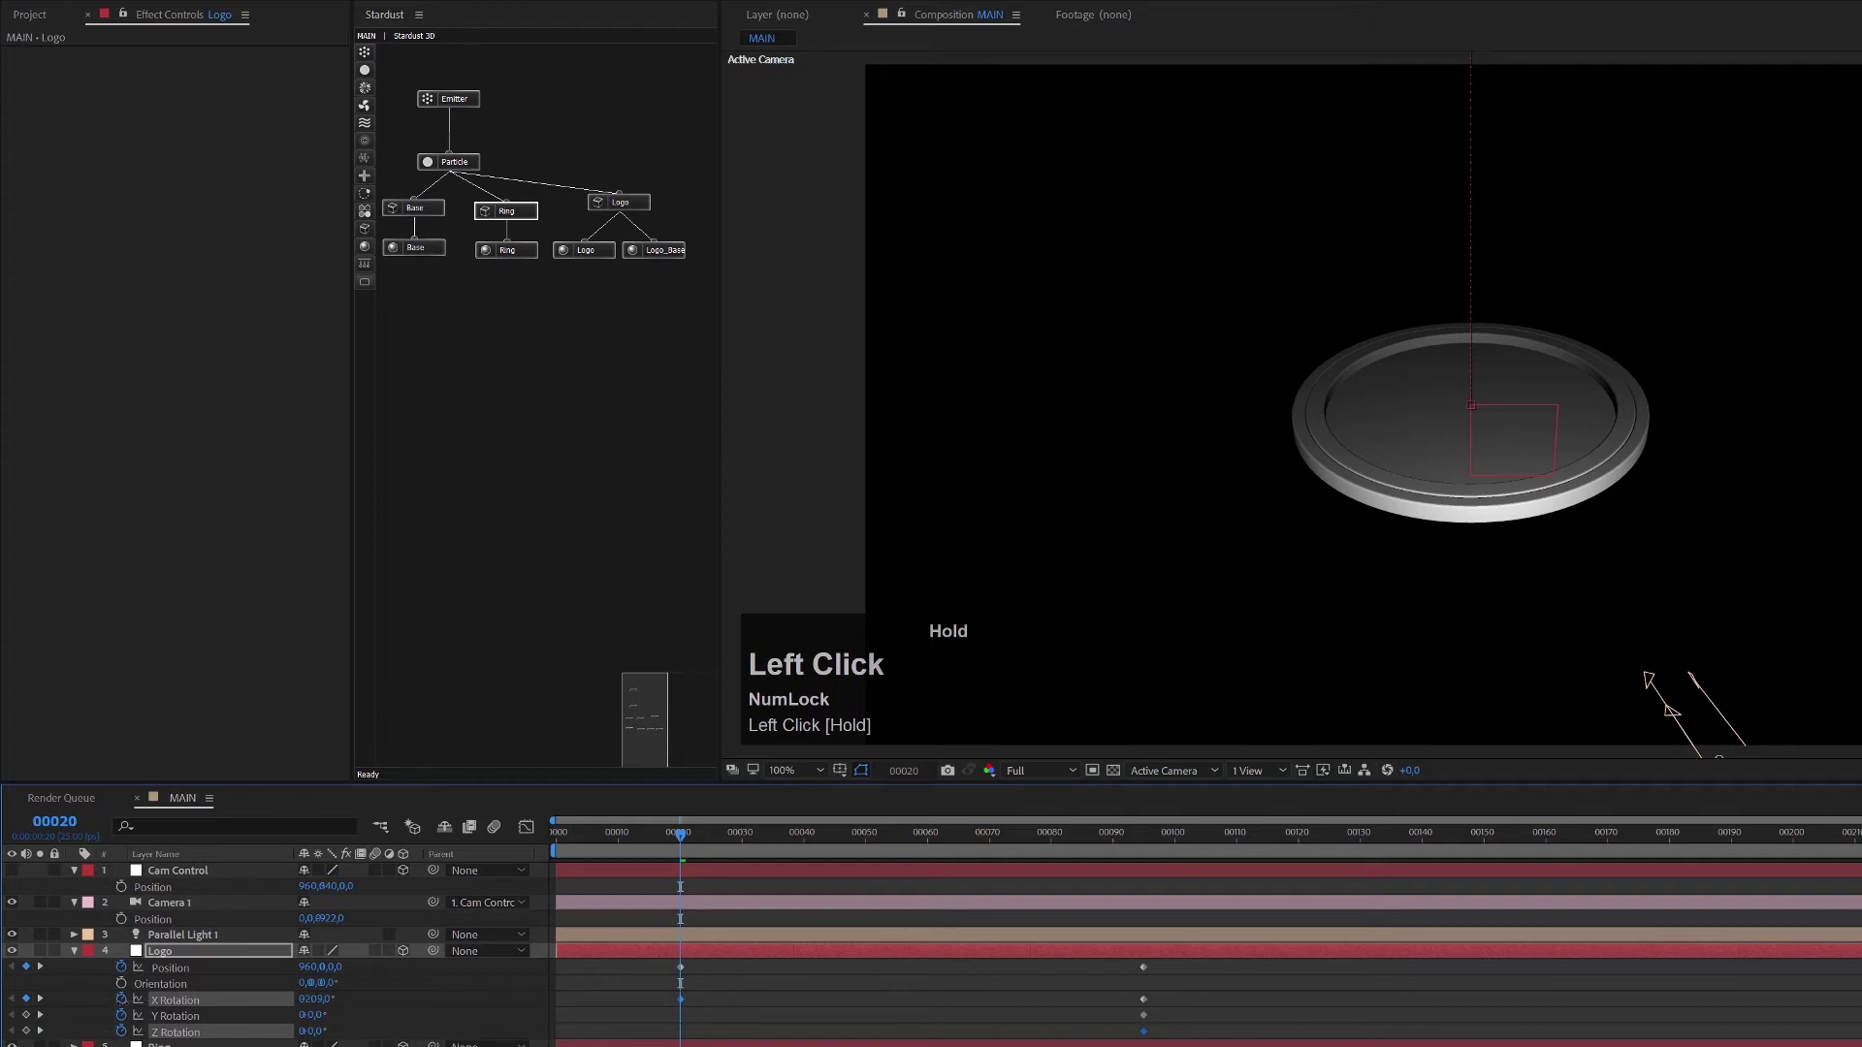
drag(308, 1031, 224, 1035)
drag(683, 840, 1181, 875)
drag(1054, 877, 1008, 871)
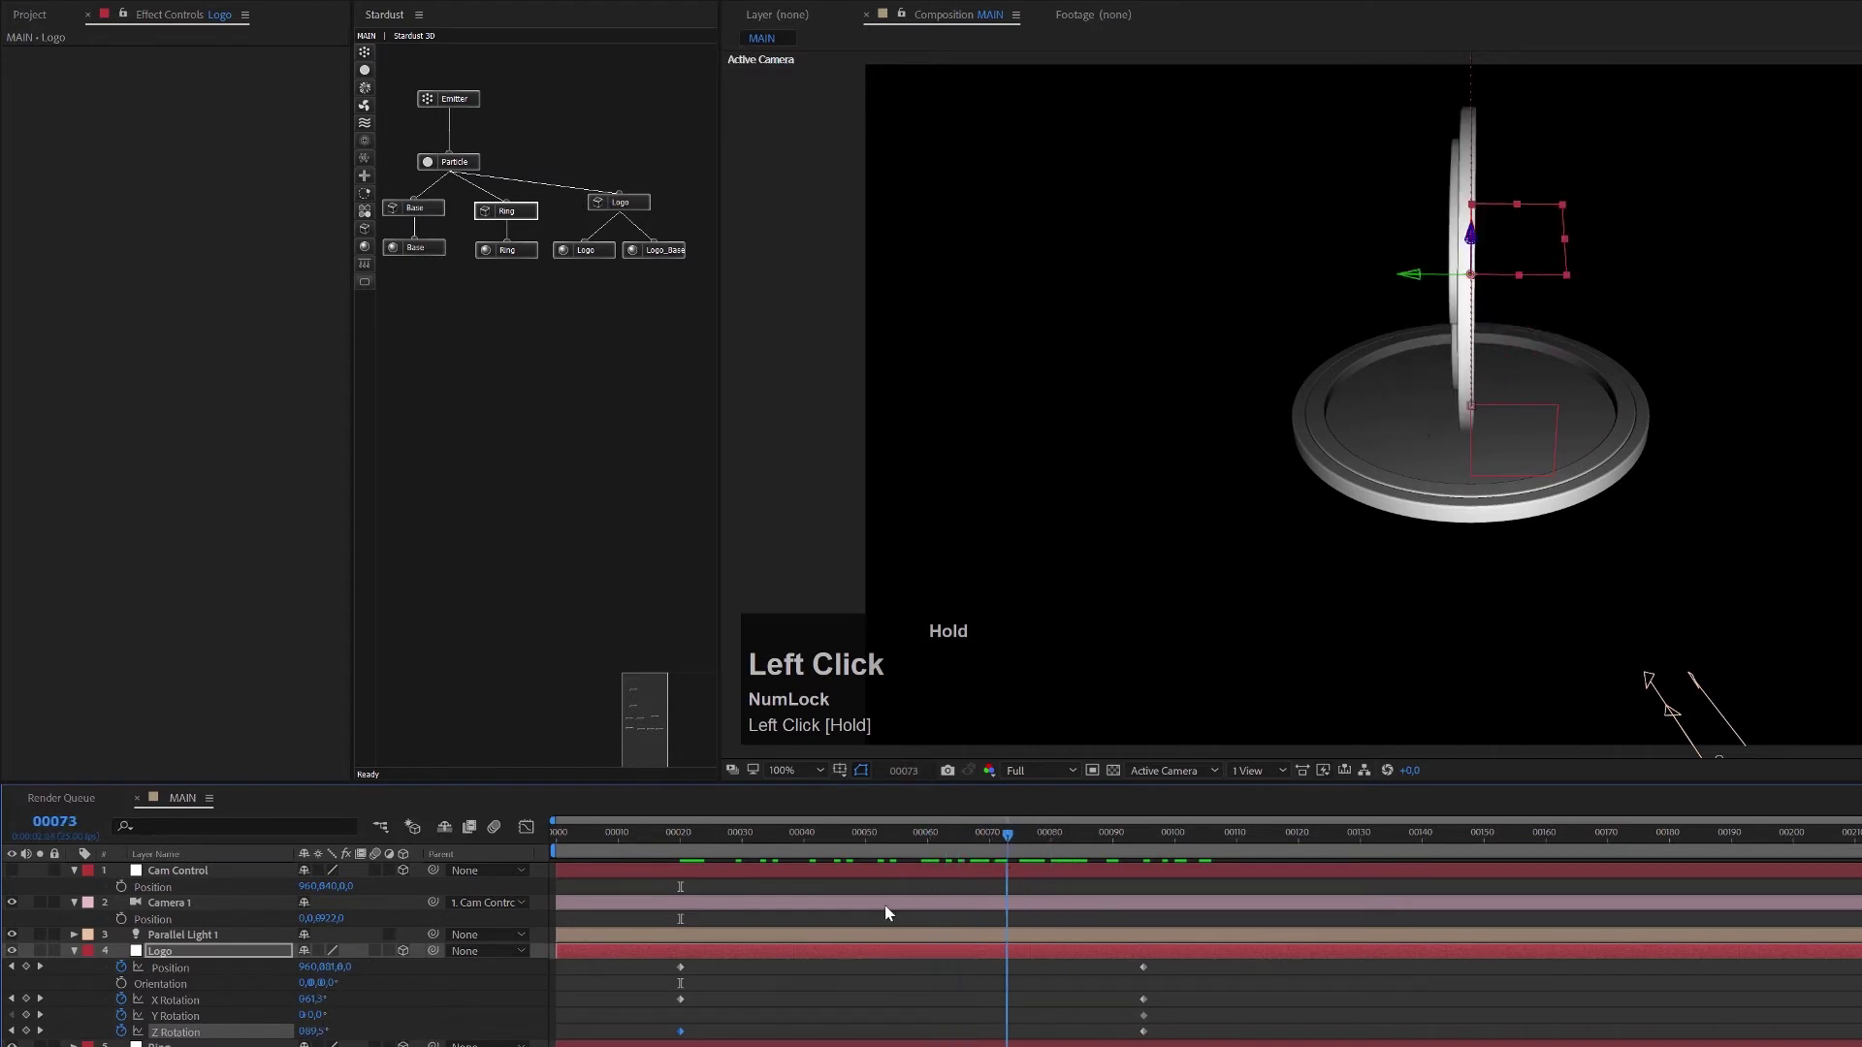
Ease in the Logo null's final X and Z Rotation keyframes in the graph editor, with a long incoming handle.
ctrl+click(168, 1002)
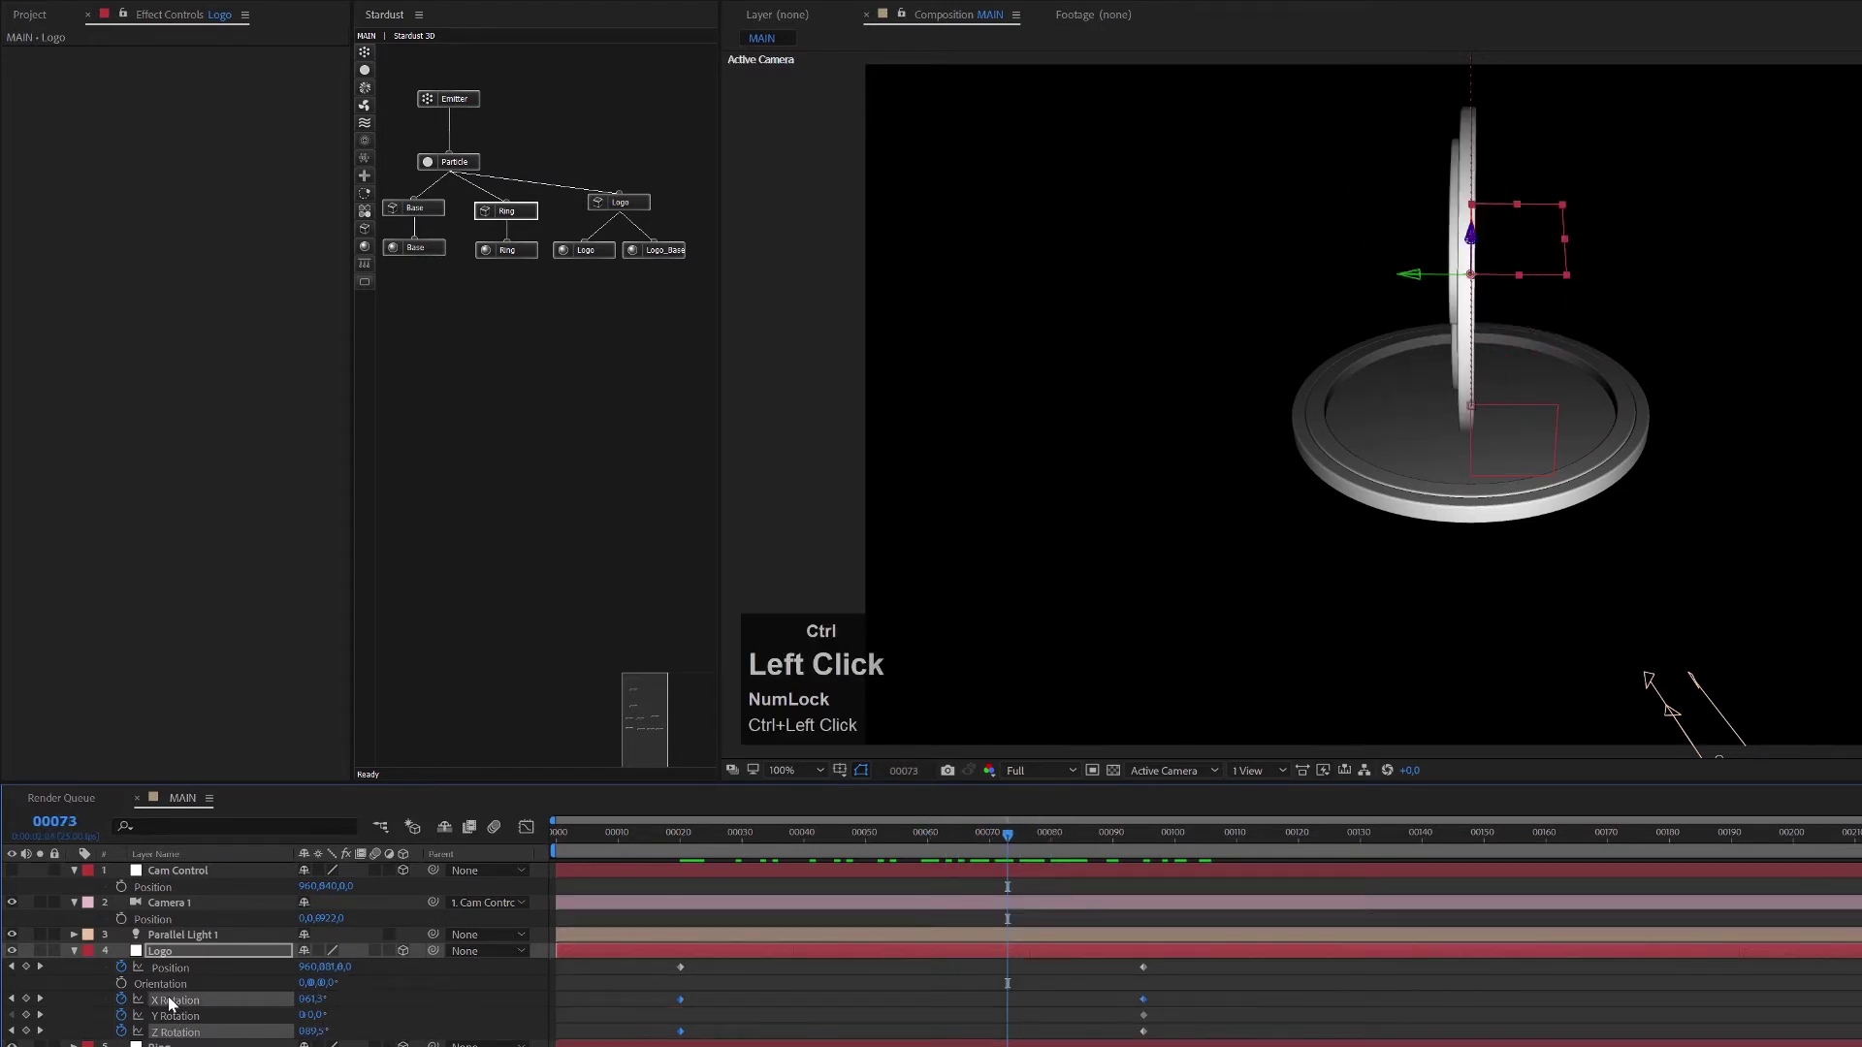
click(526, 829)
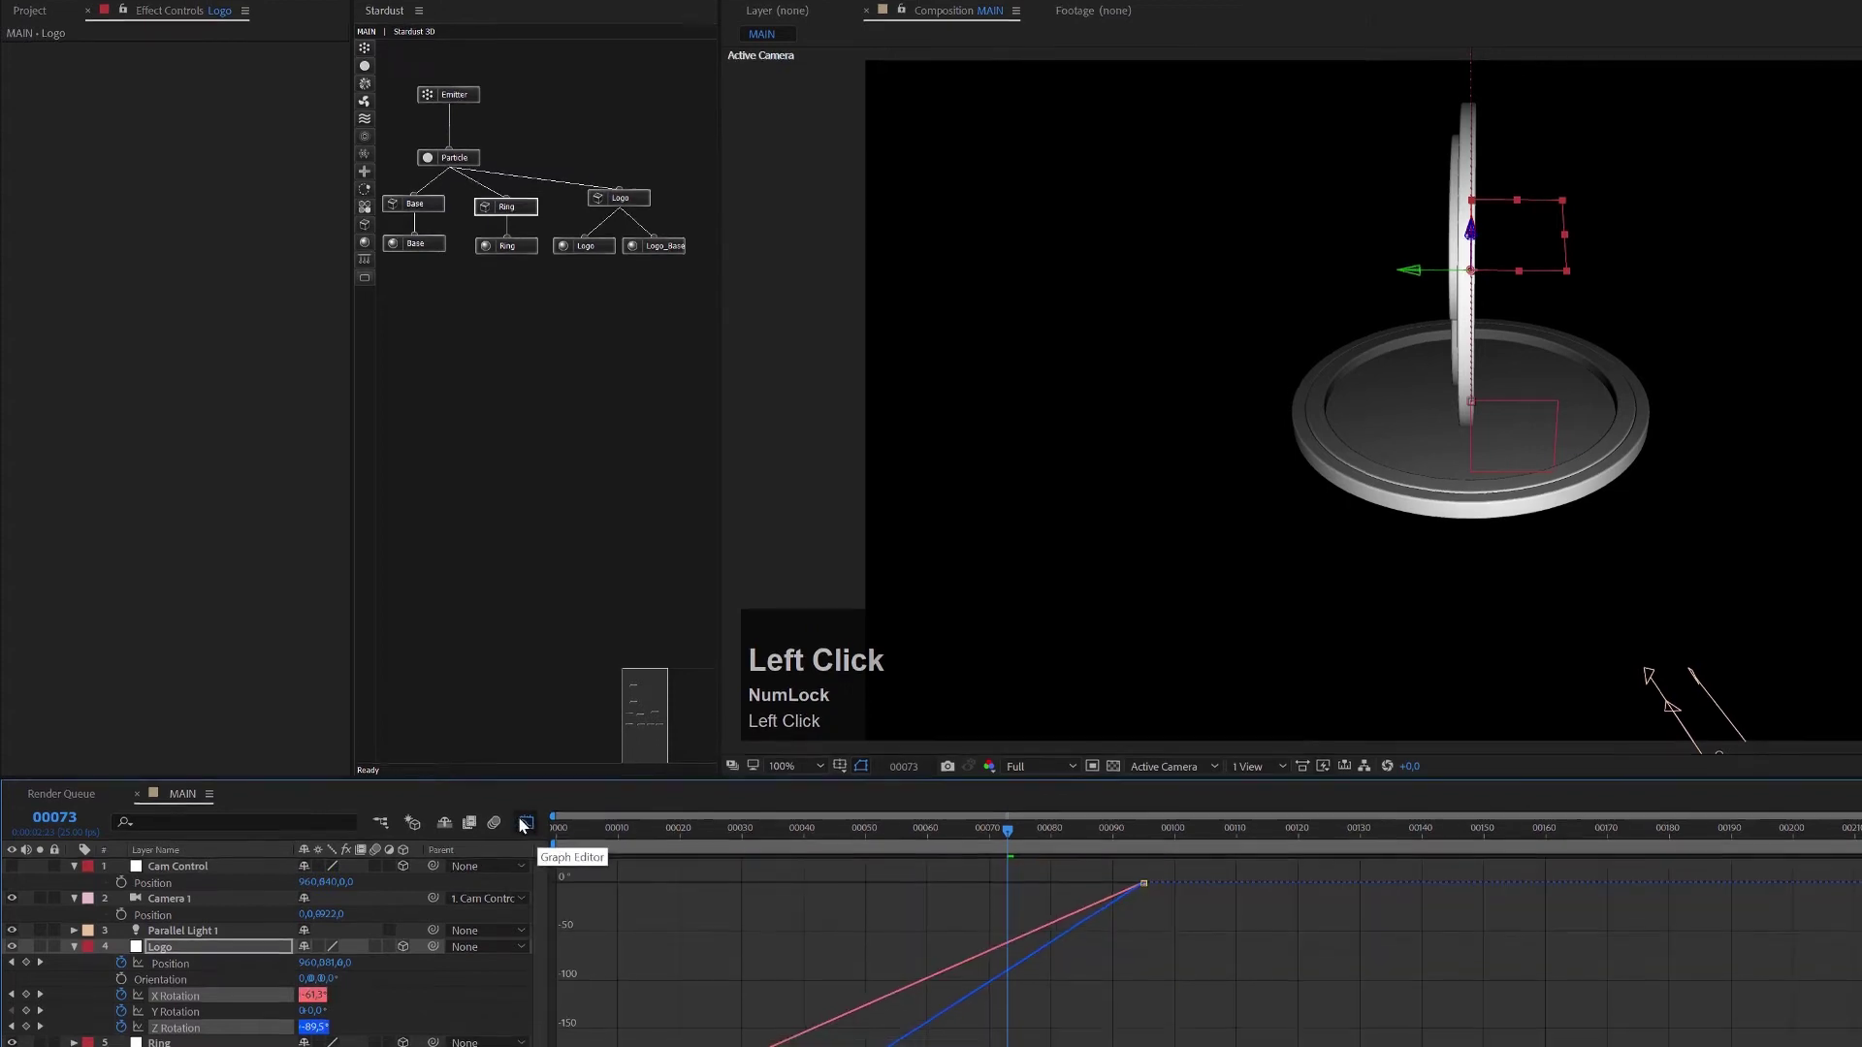
drag(1189, 868, 1142, 948)
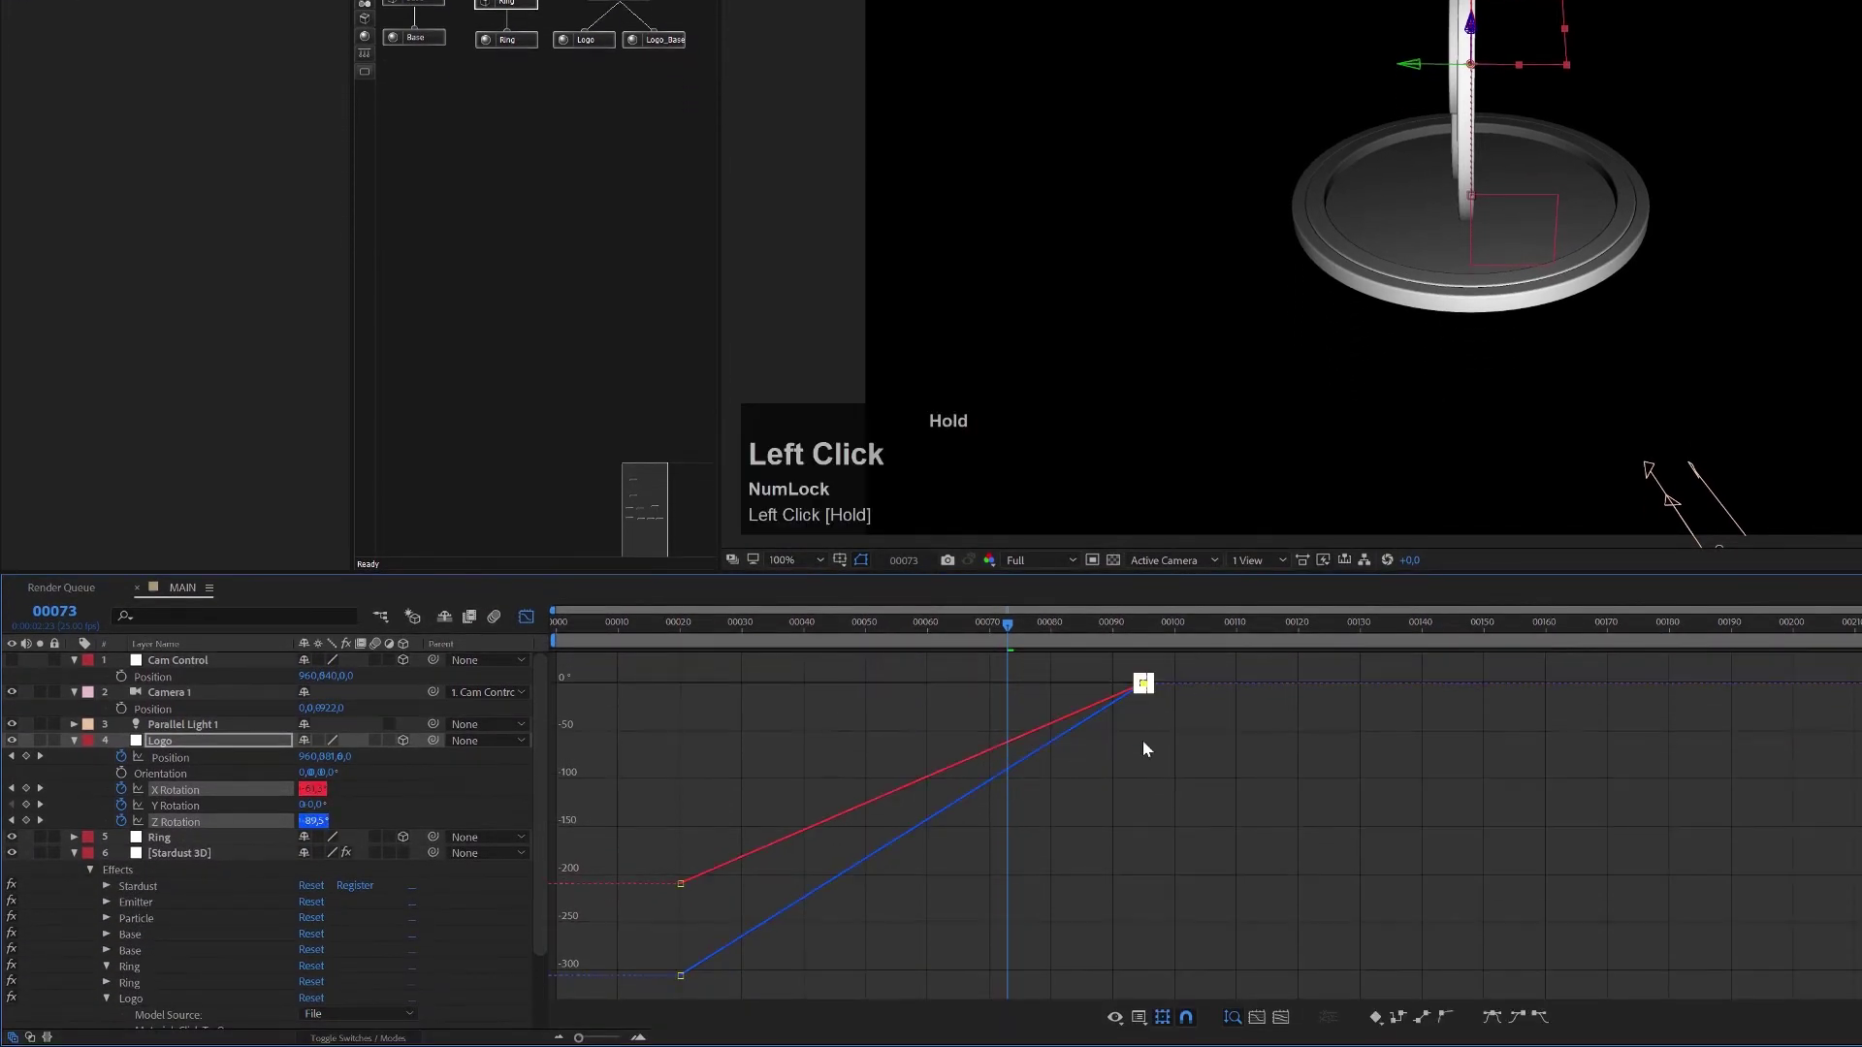
click(1520, 1019)
drag(989, 683, 1097, 711)
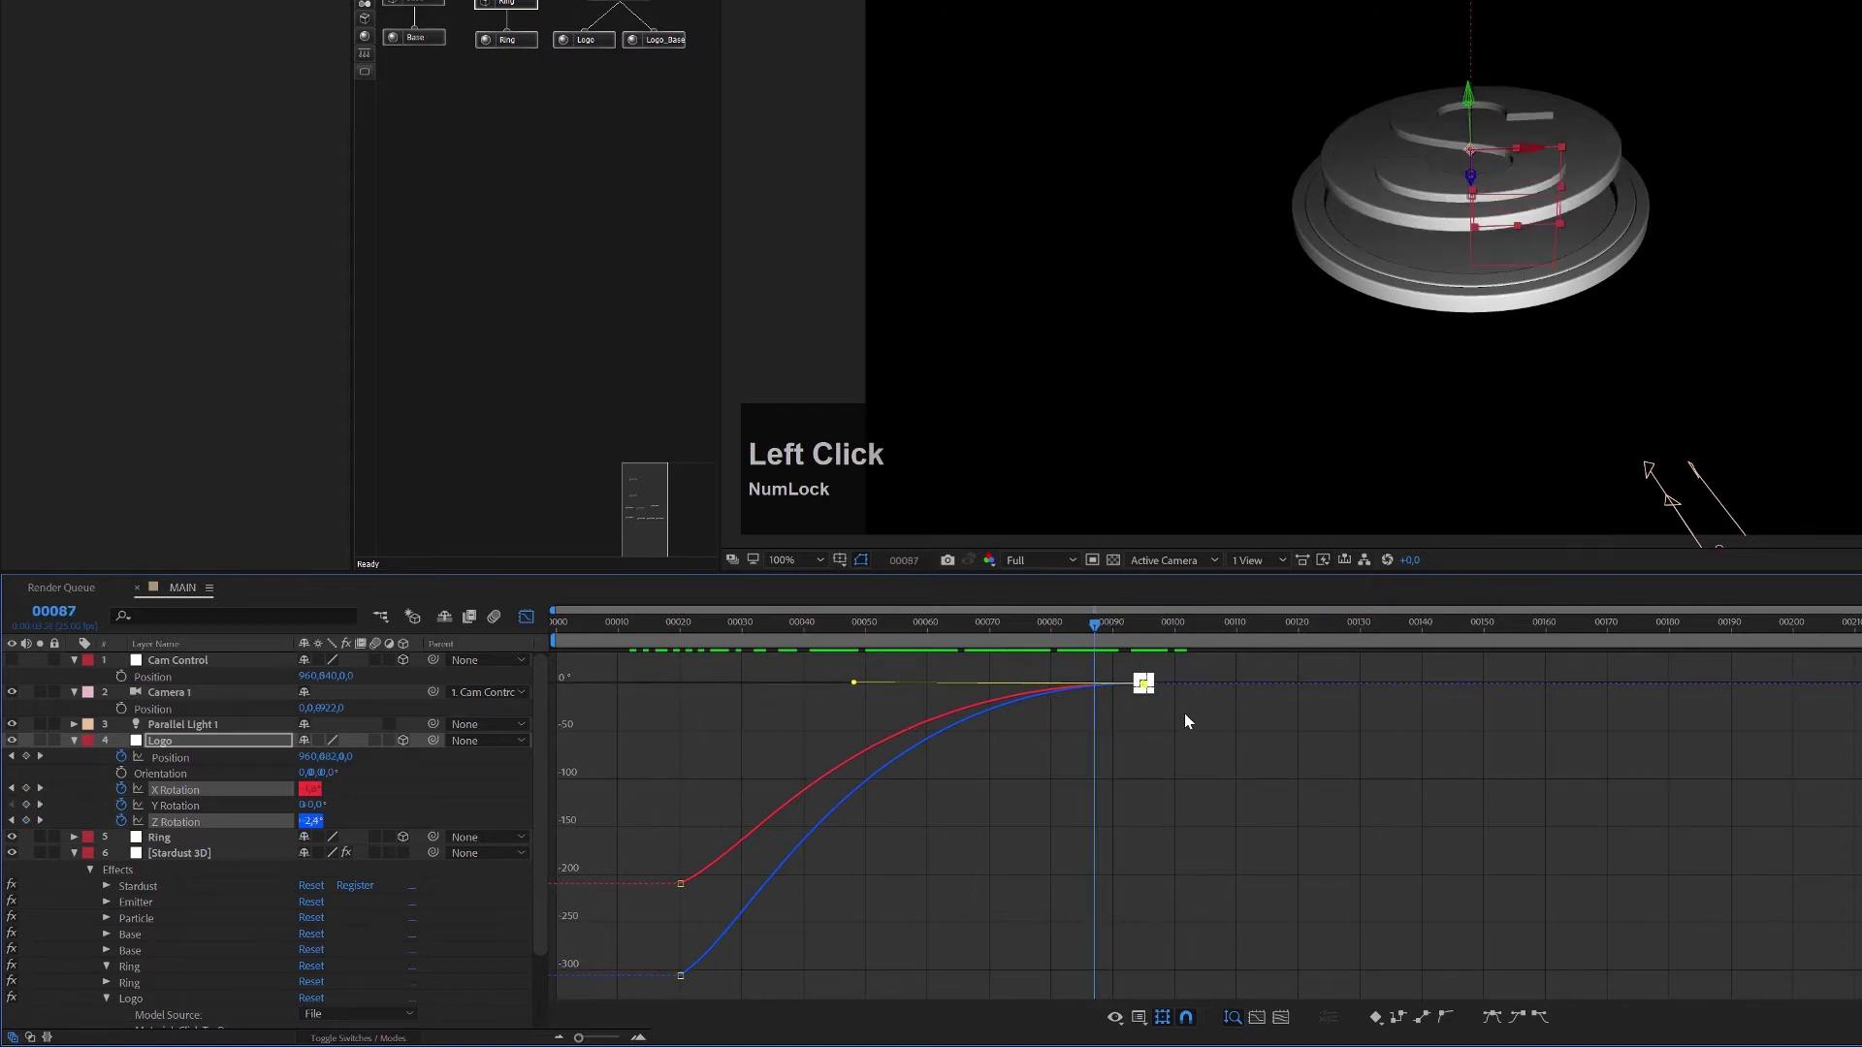
Separate the Logo null's Position dimensions and remove the keyframes from X Position and Z Position.
click(163, 759)
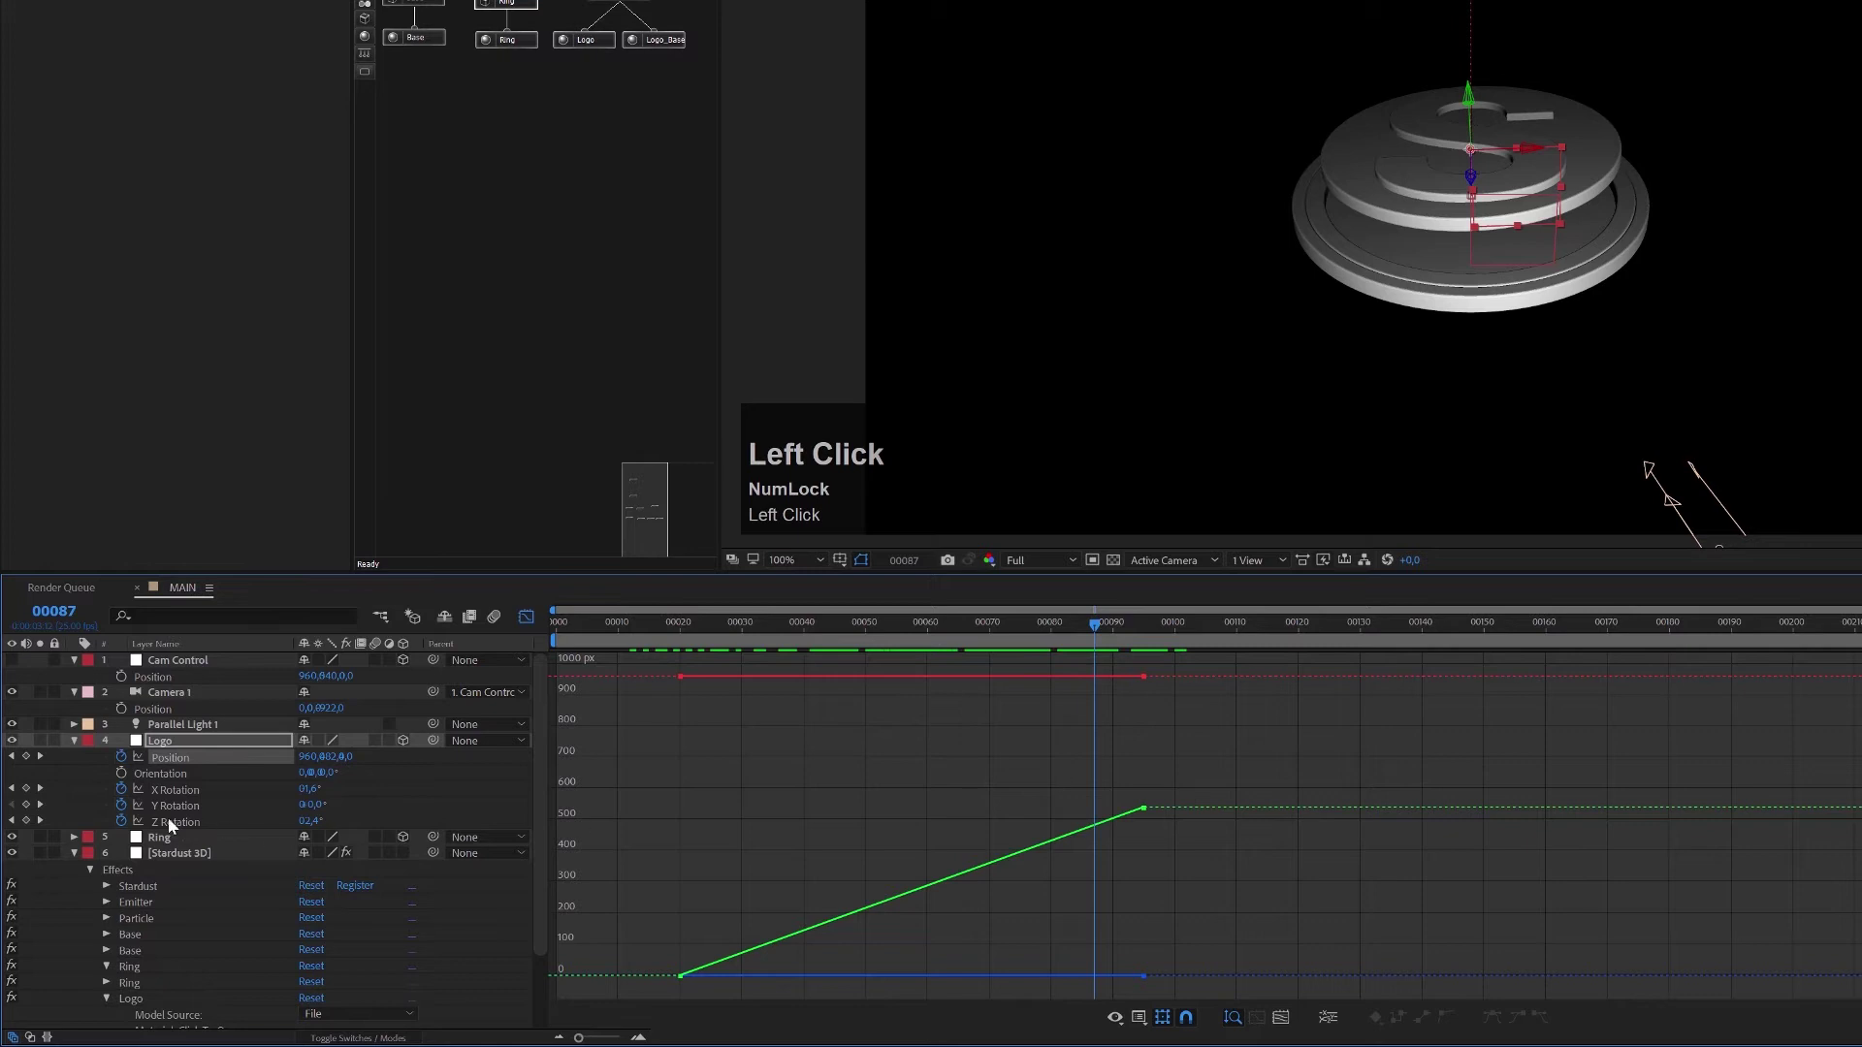
click(1327, 1019)
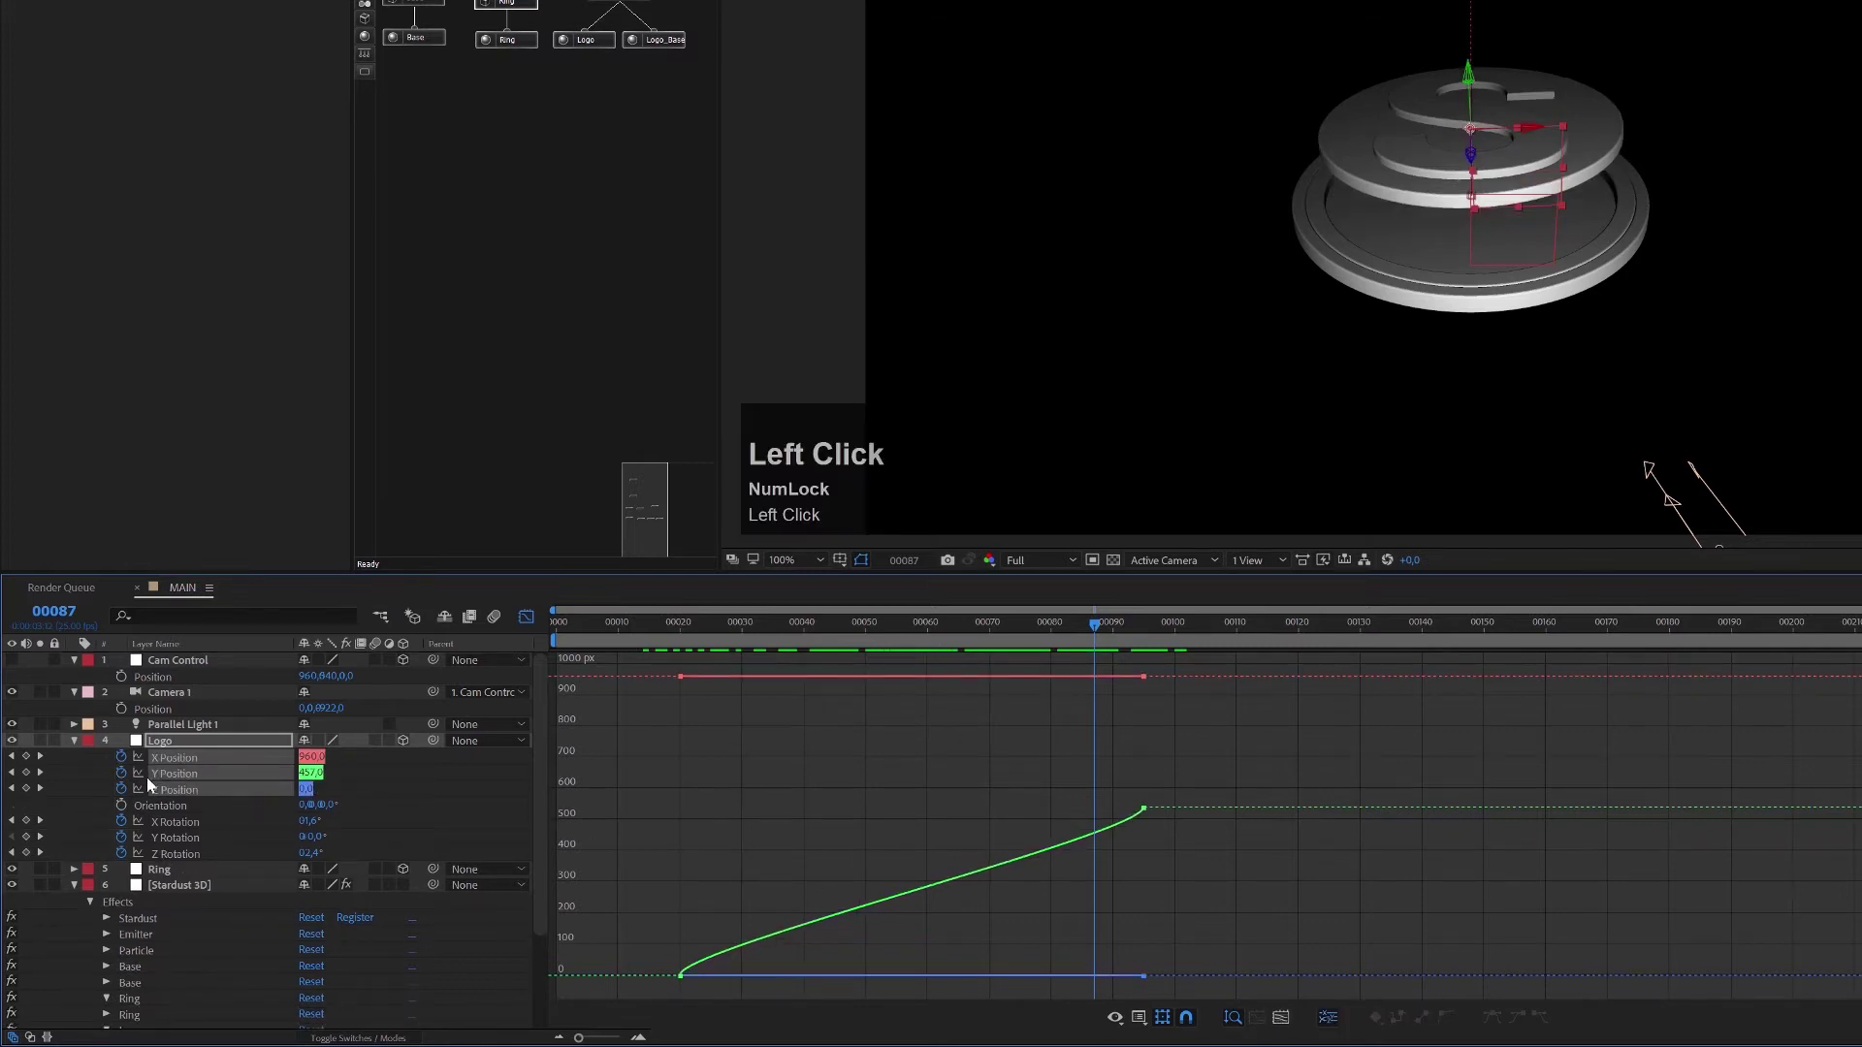
click(101, 766)
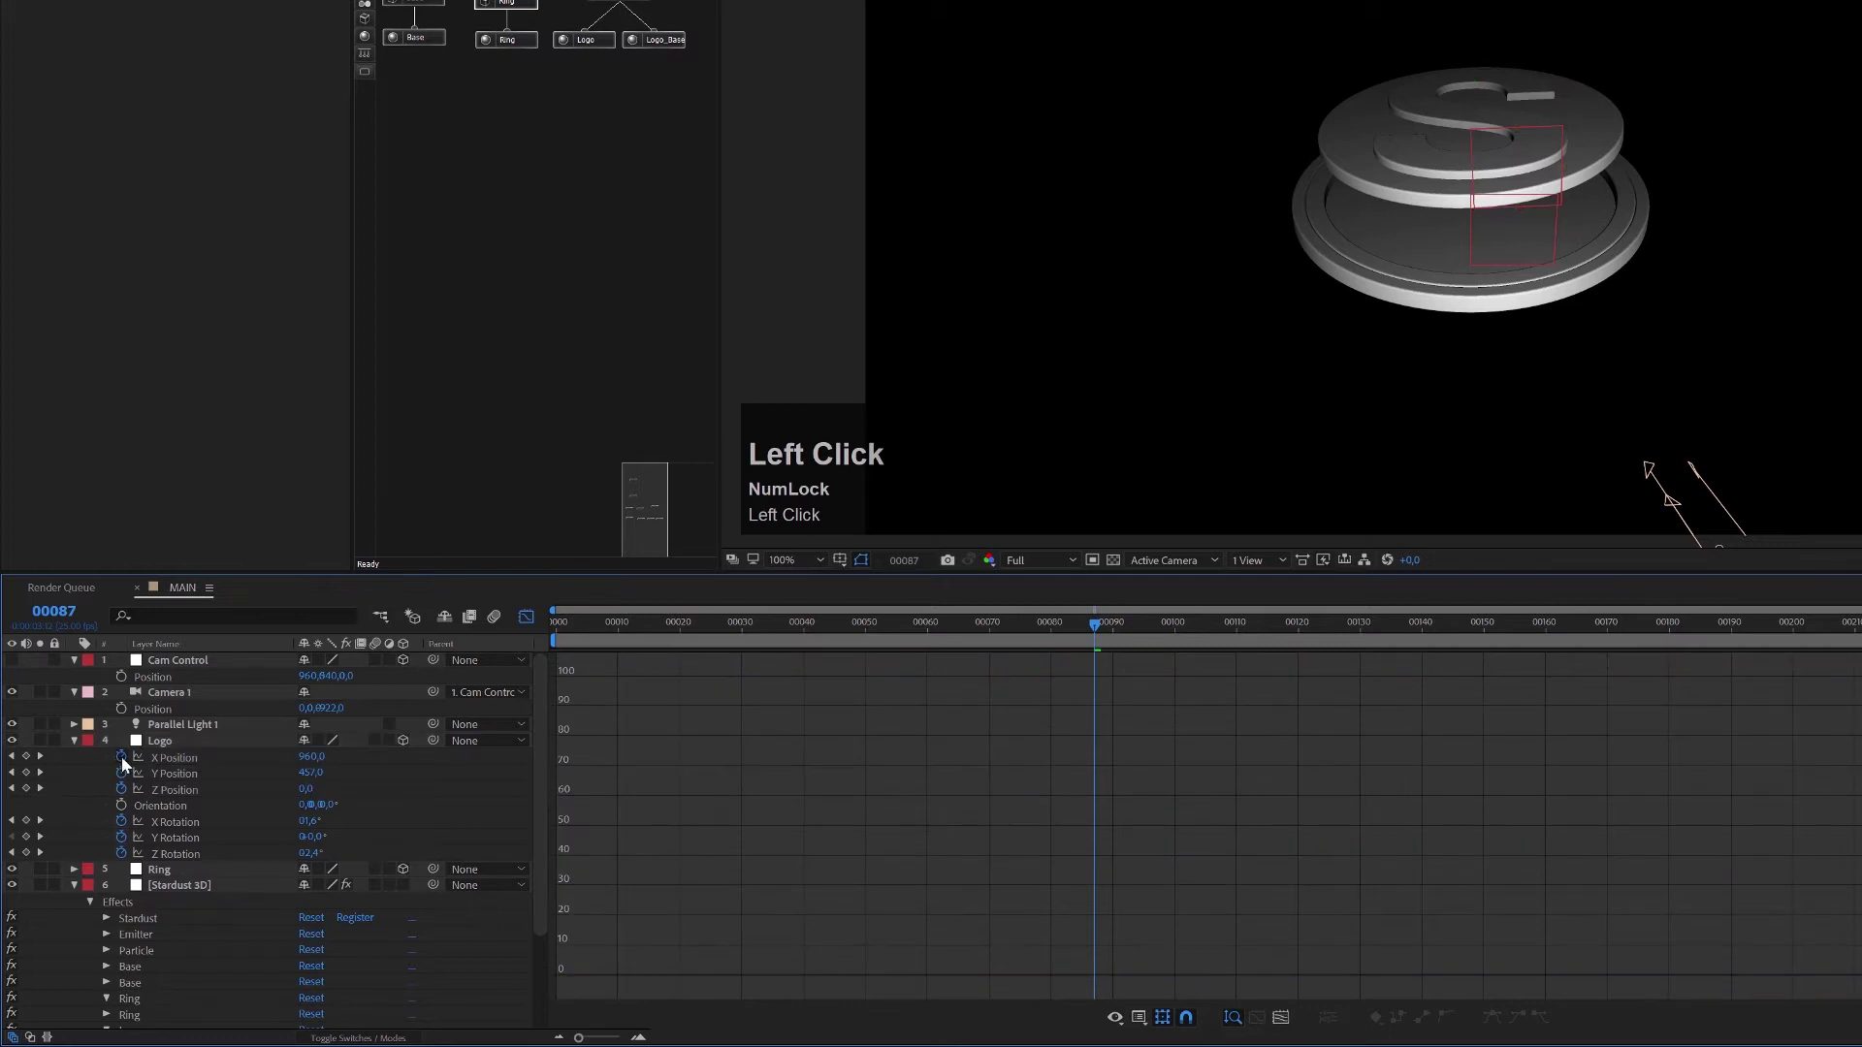
click(121, 756)
click(124, 790)
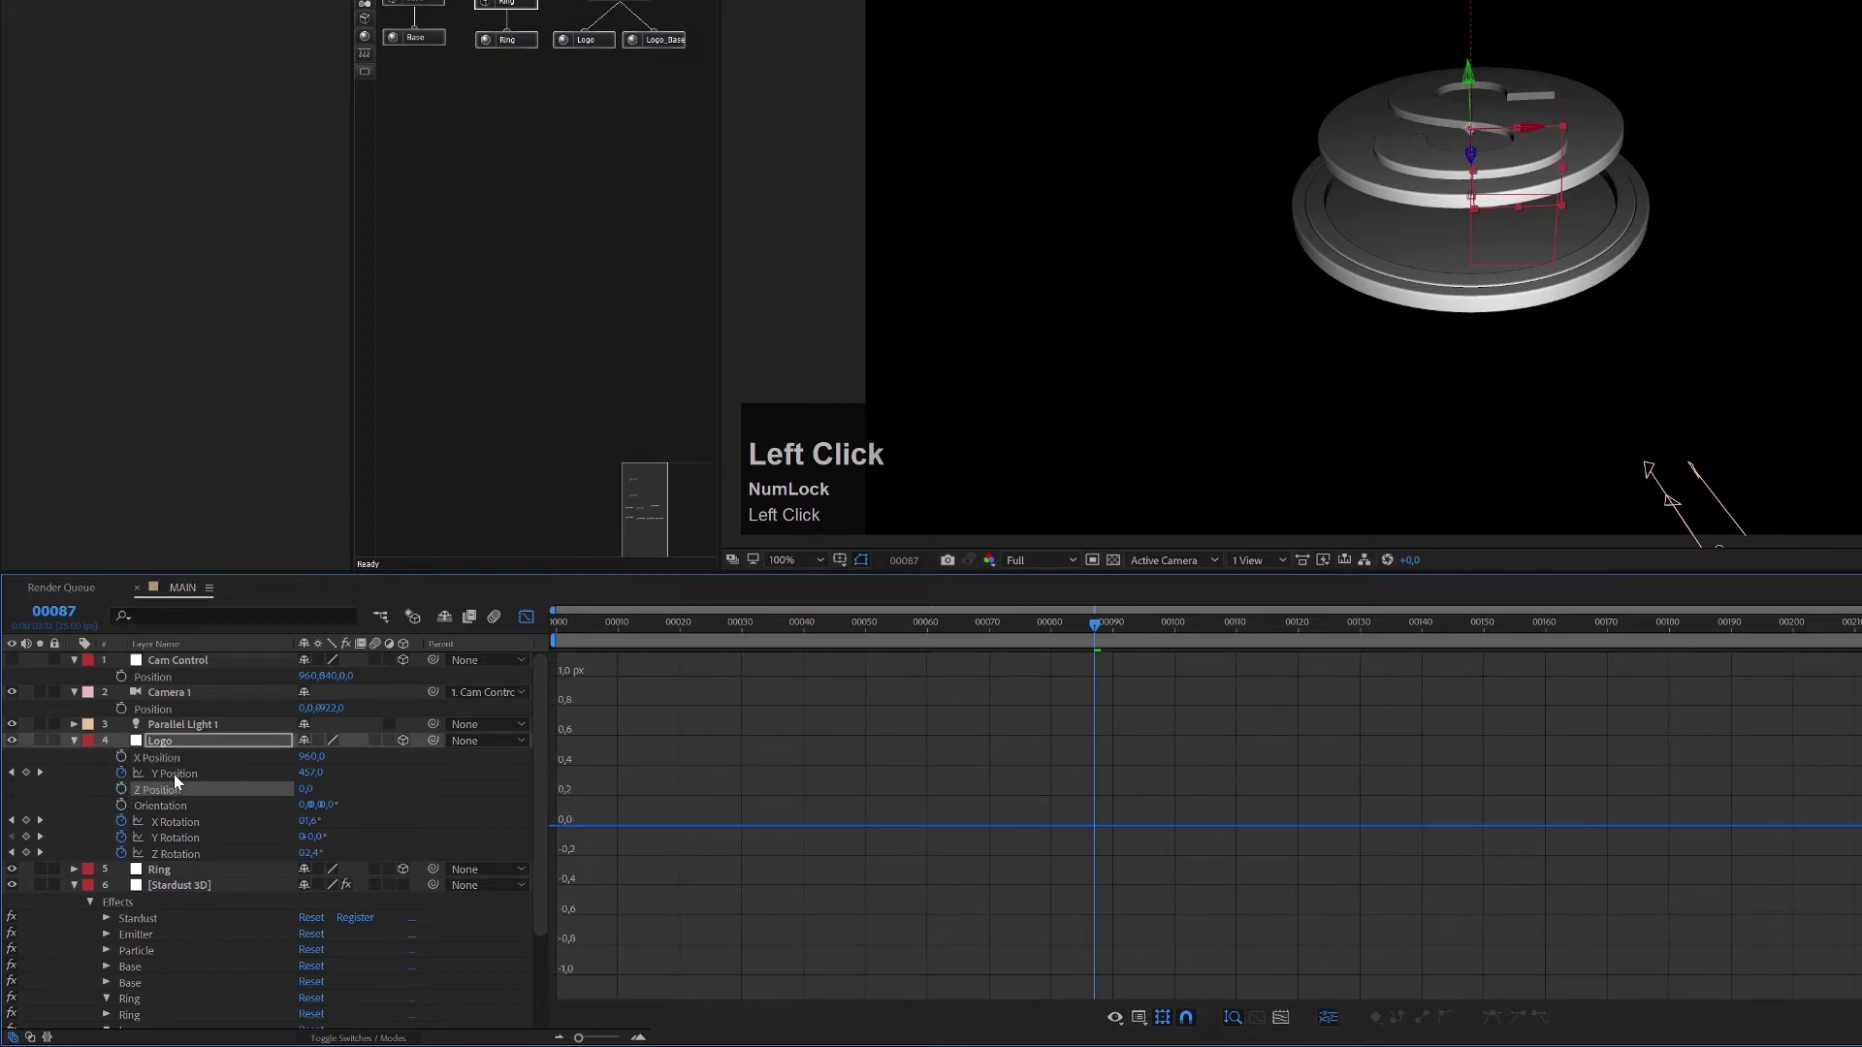
Reshape the Logo null's Y Position curve to ease out gently and ease in smoothly to the last keyframe, and preview it.
click(172, 774)
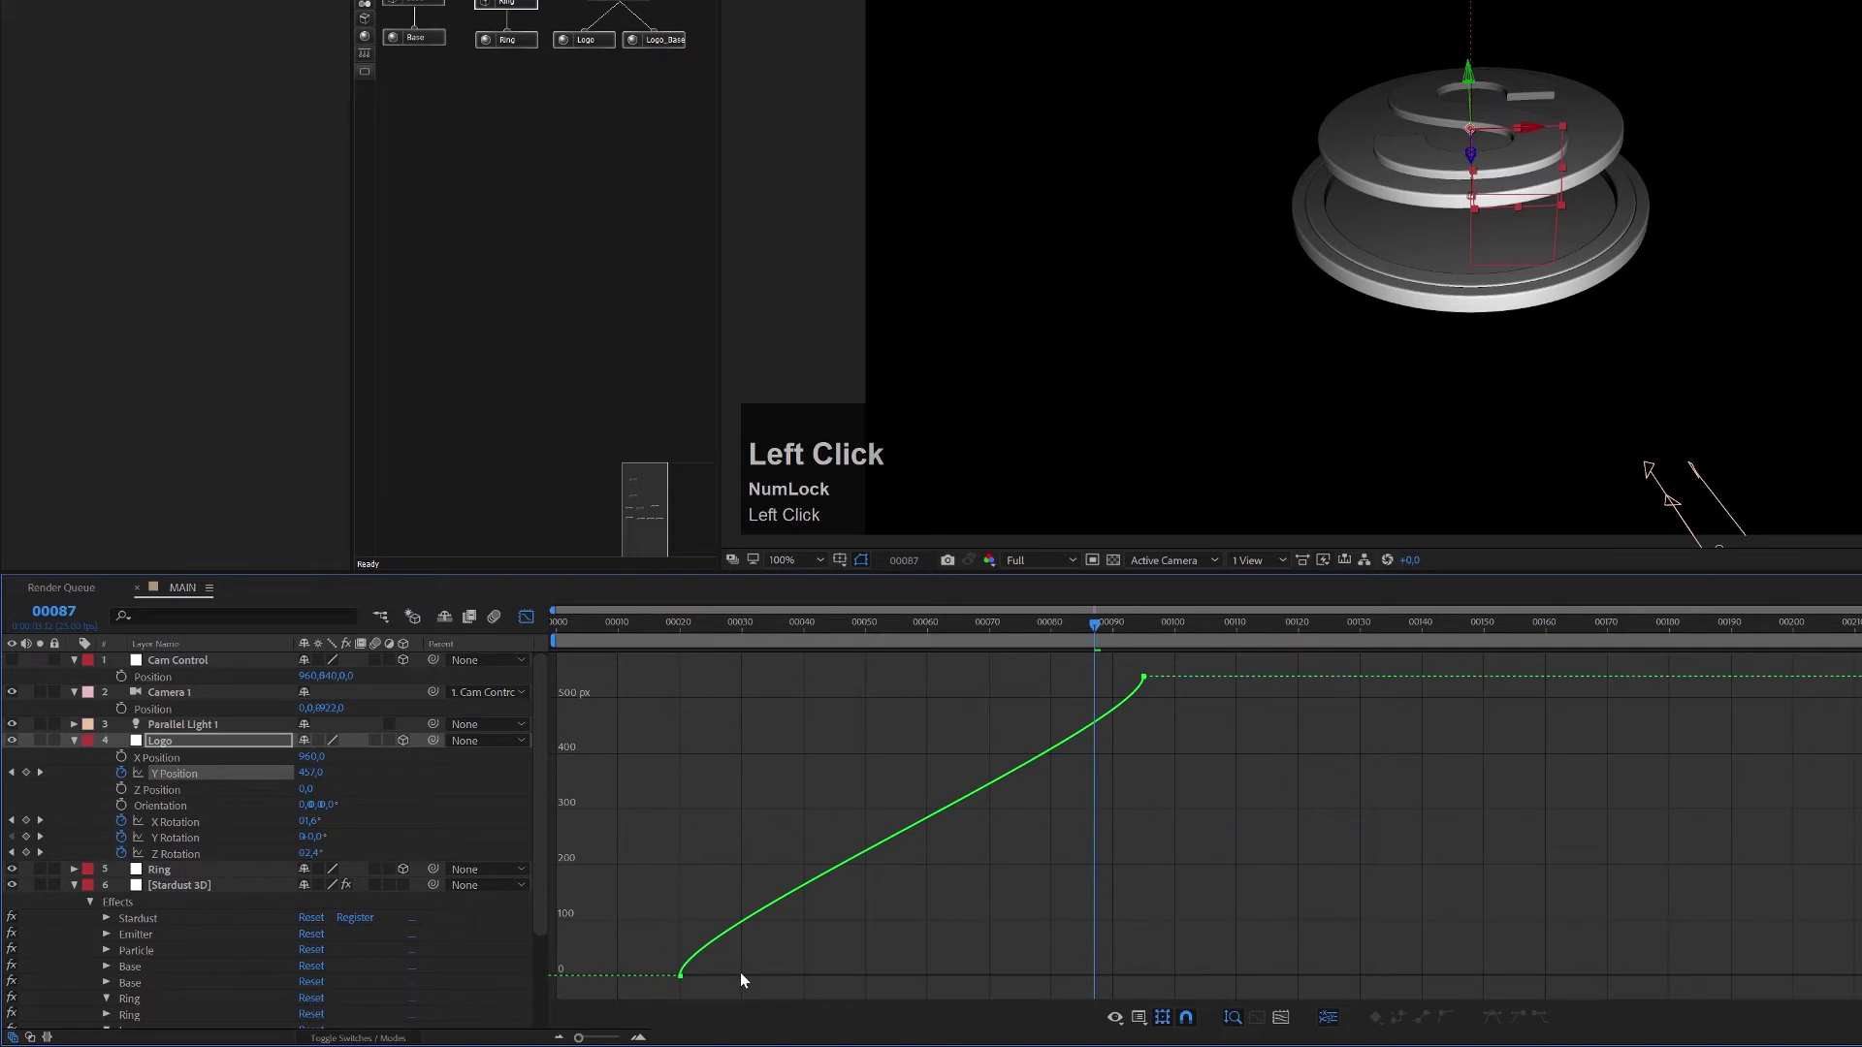
drag(612, 944, 838, 937)
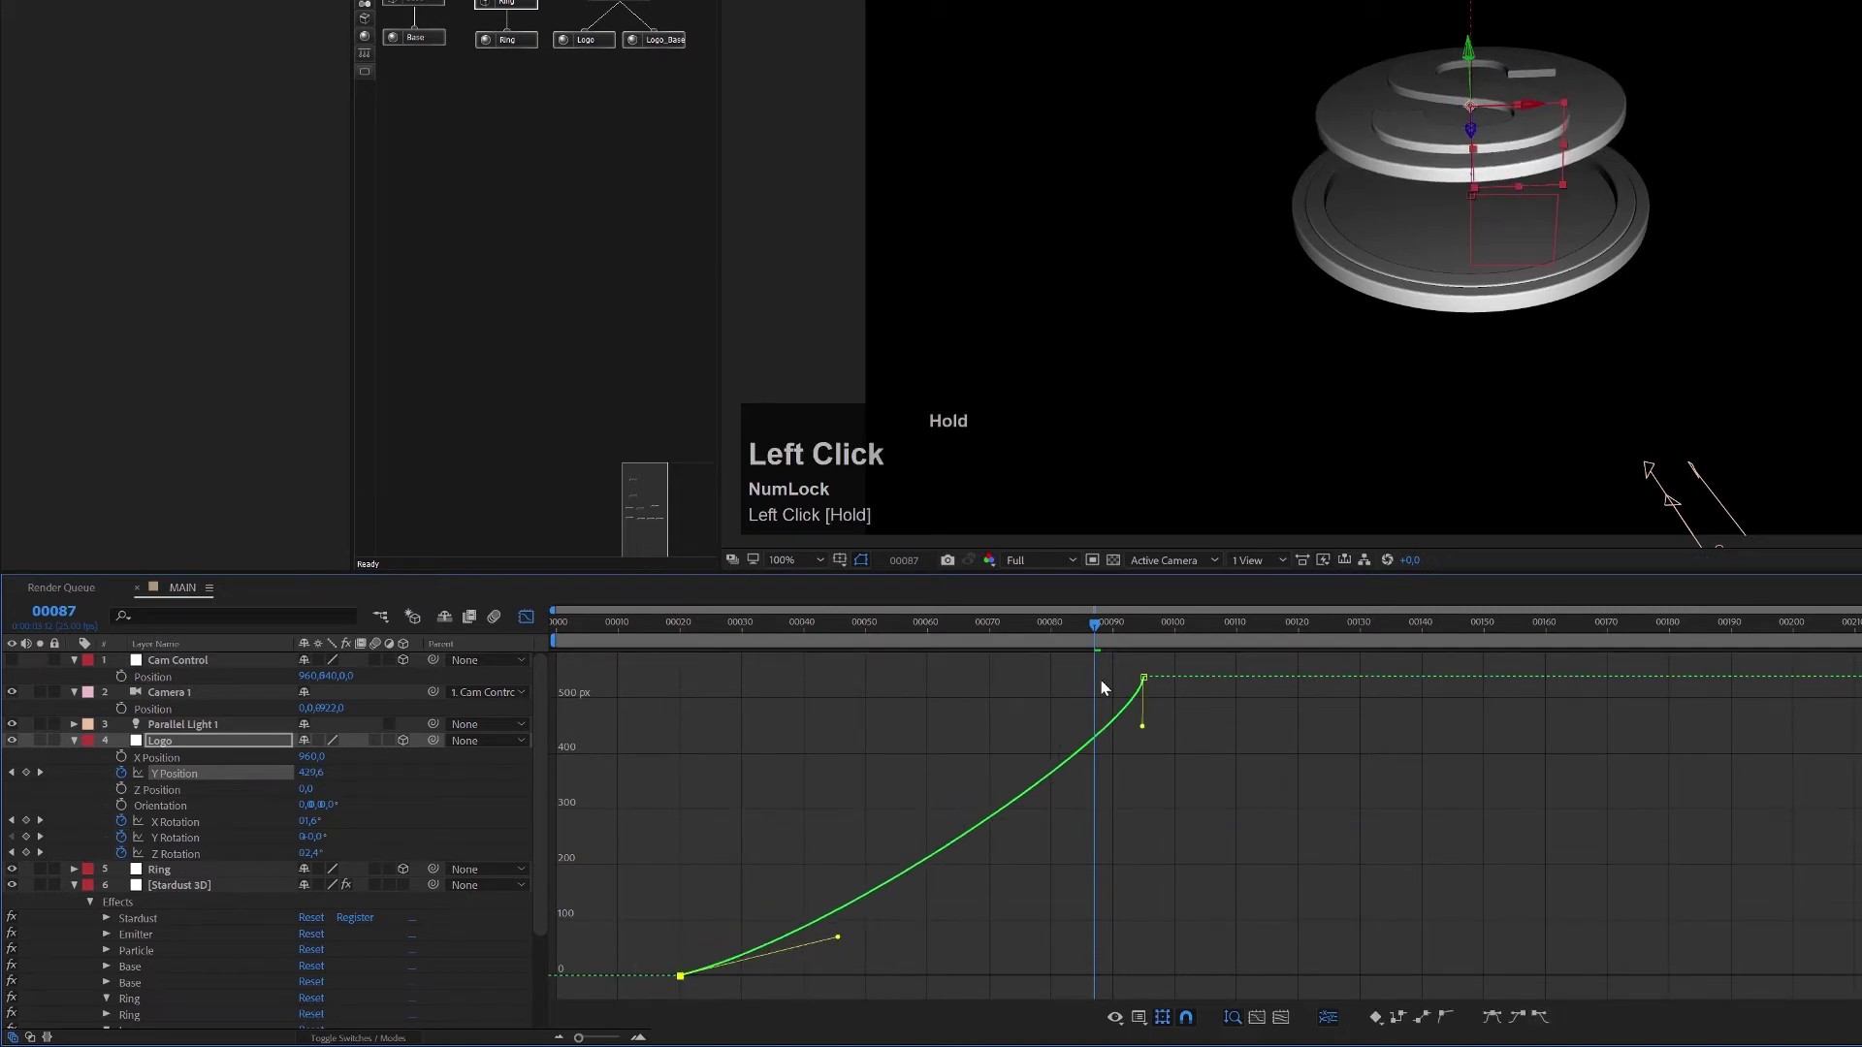
drag(1145, 733, 934, 682)
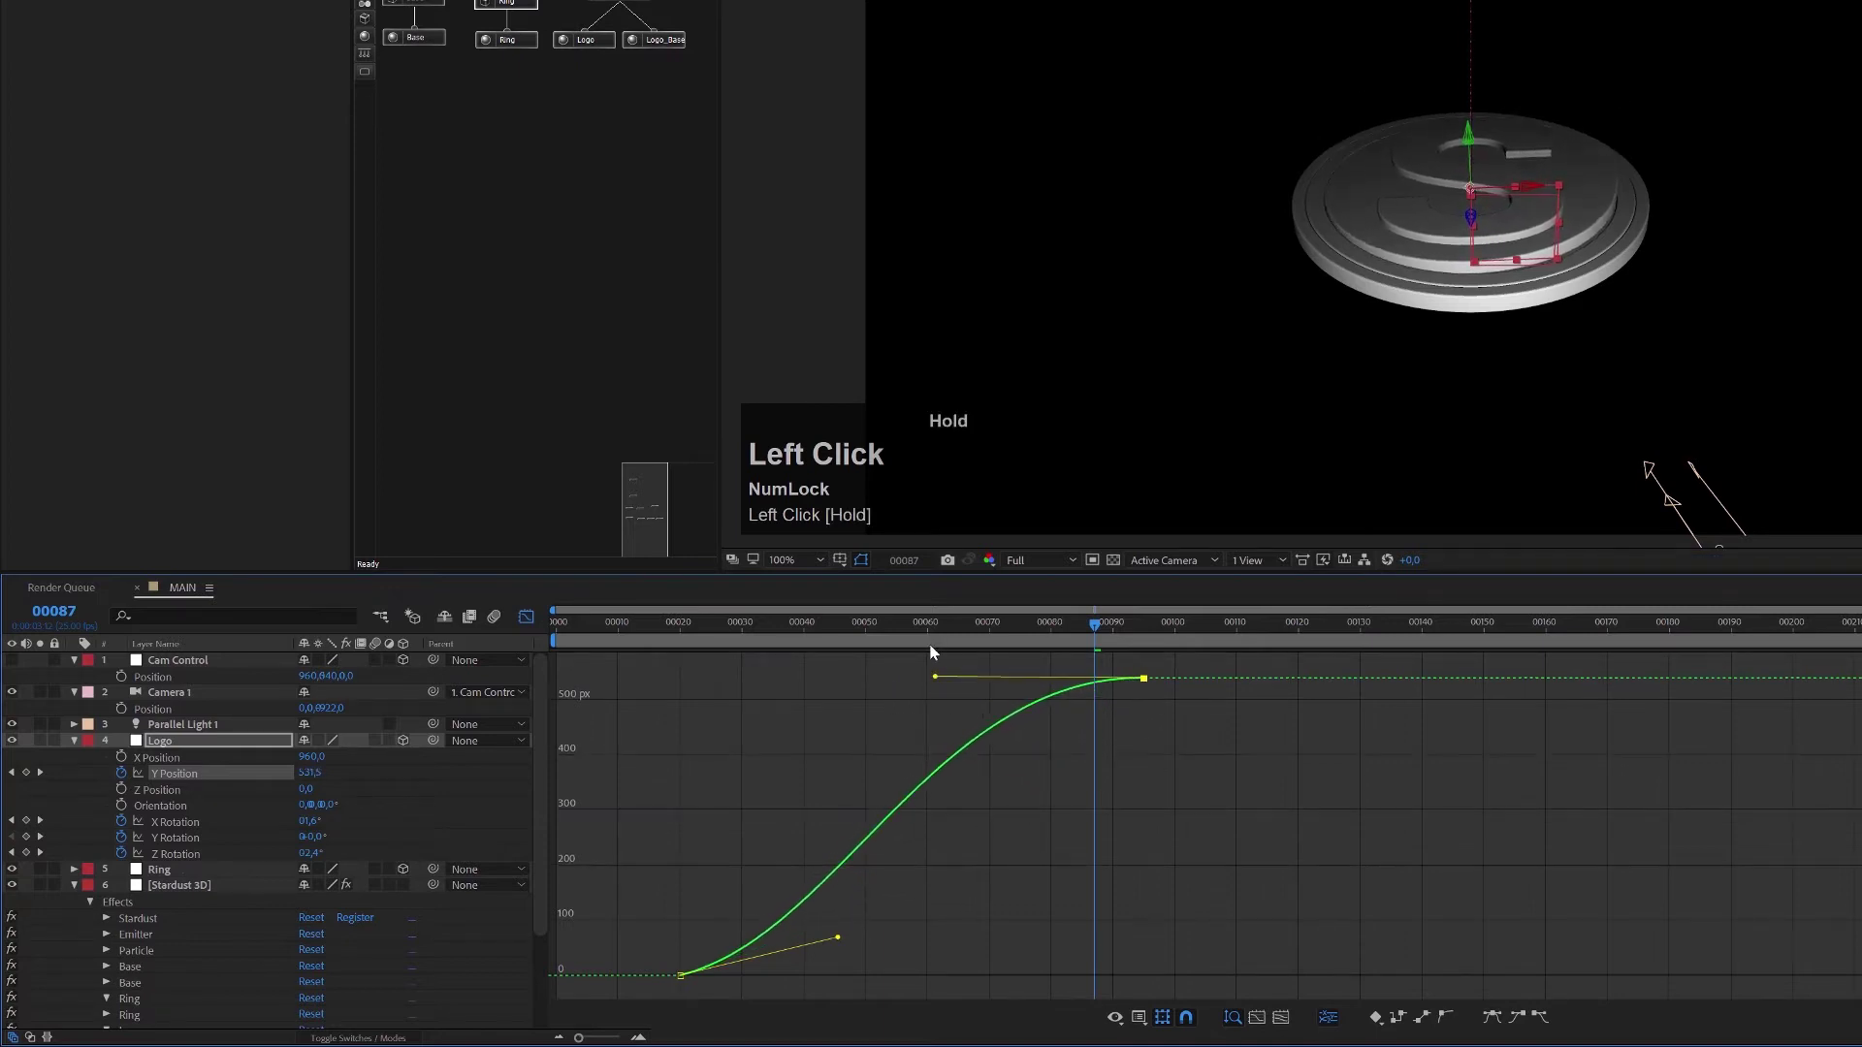
drag(766, 631, 1143, 640)
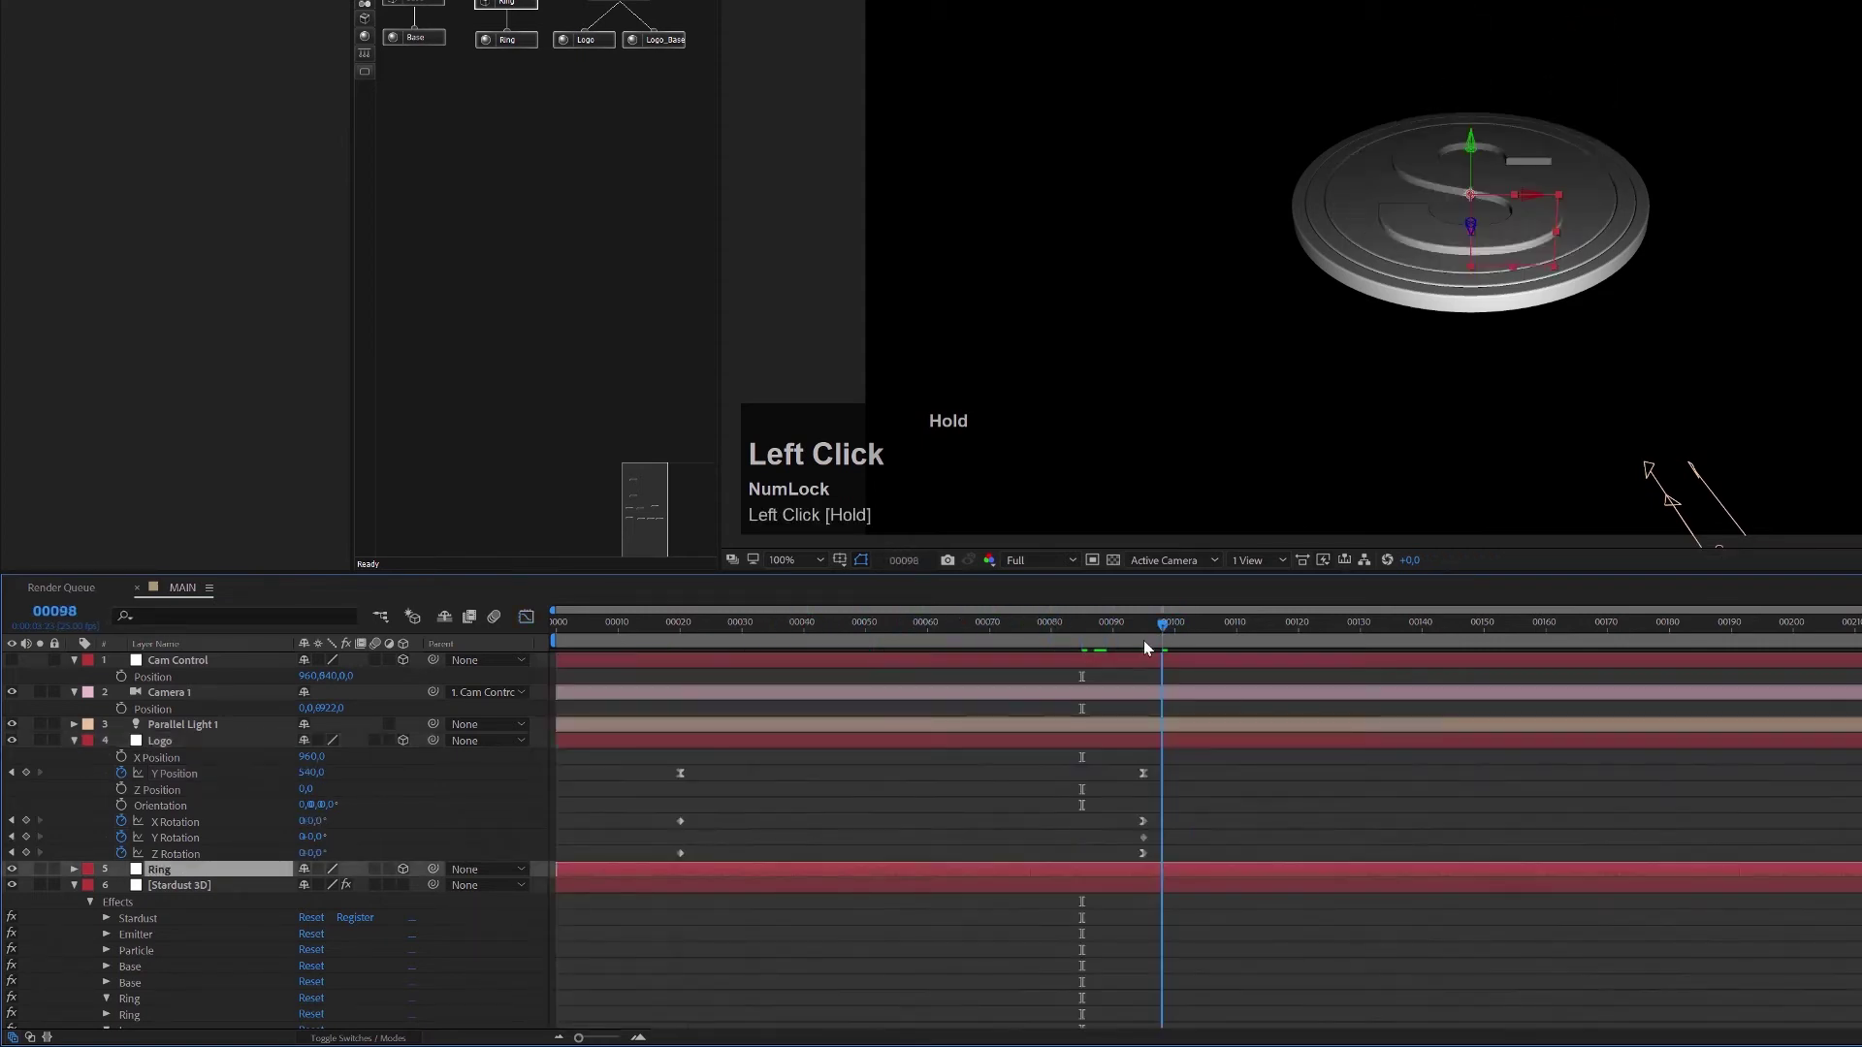
Reveal the Ring null's Position and separate its dimensions.
click(177, 871)
key(p)
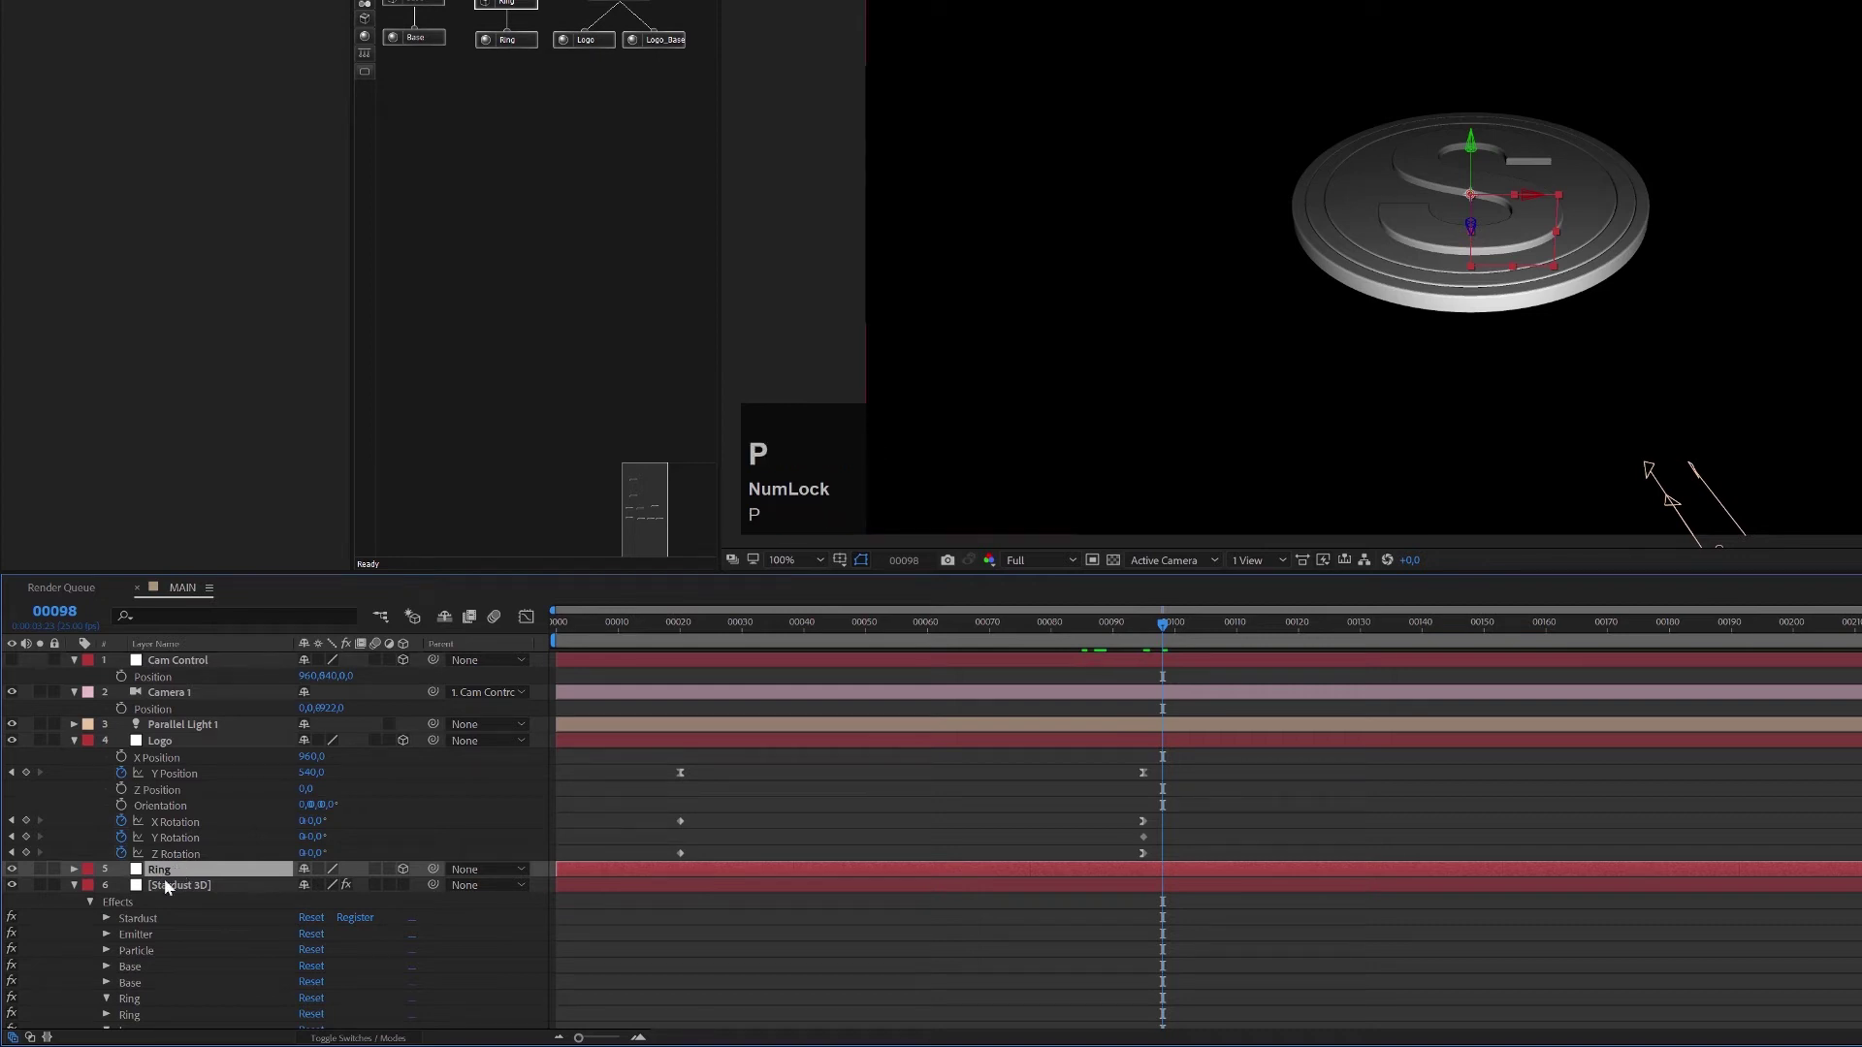
click(179, 876)
key(p)
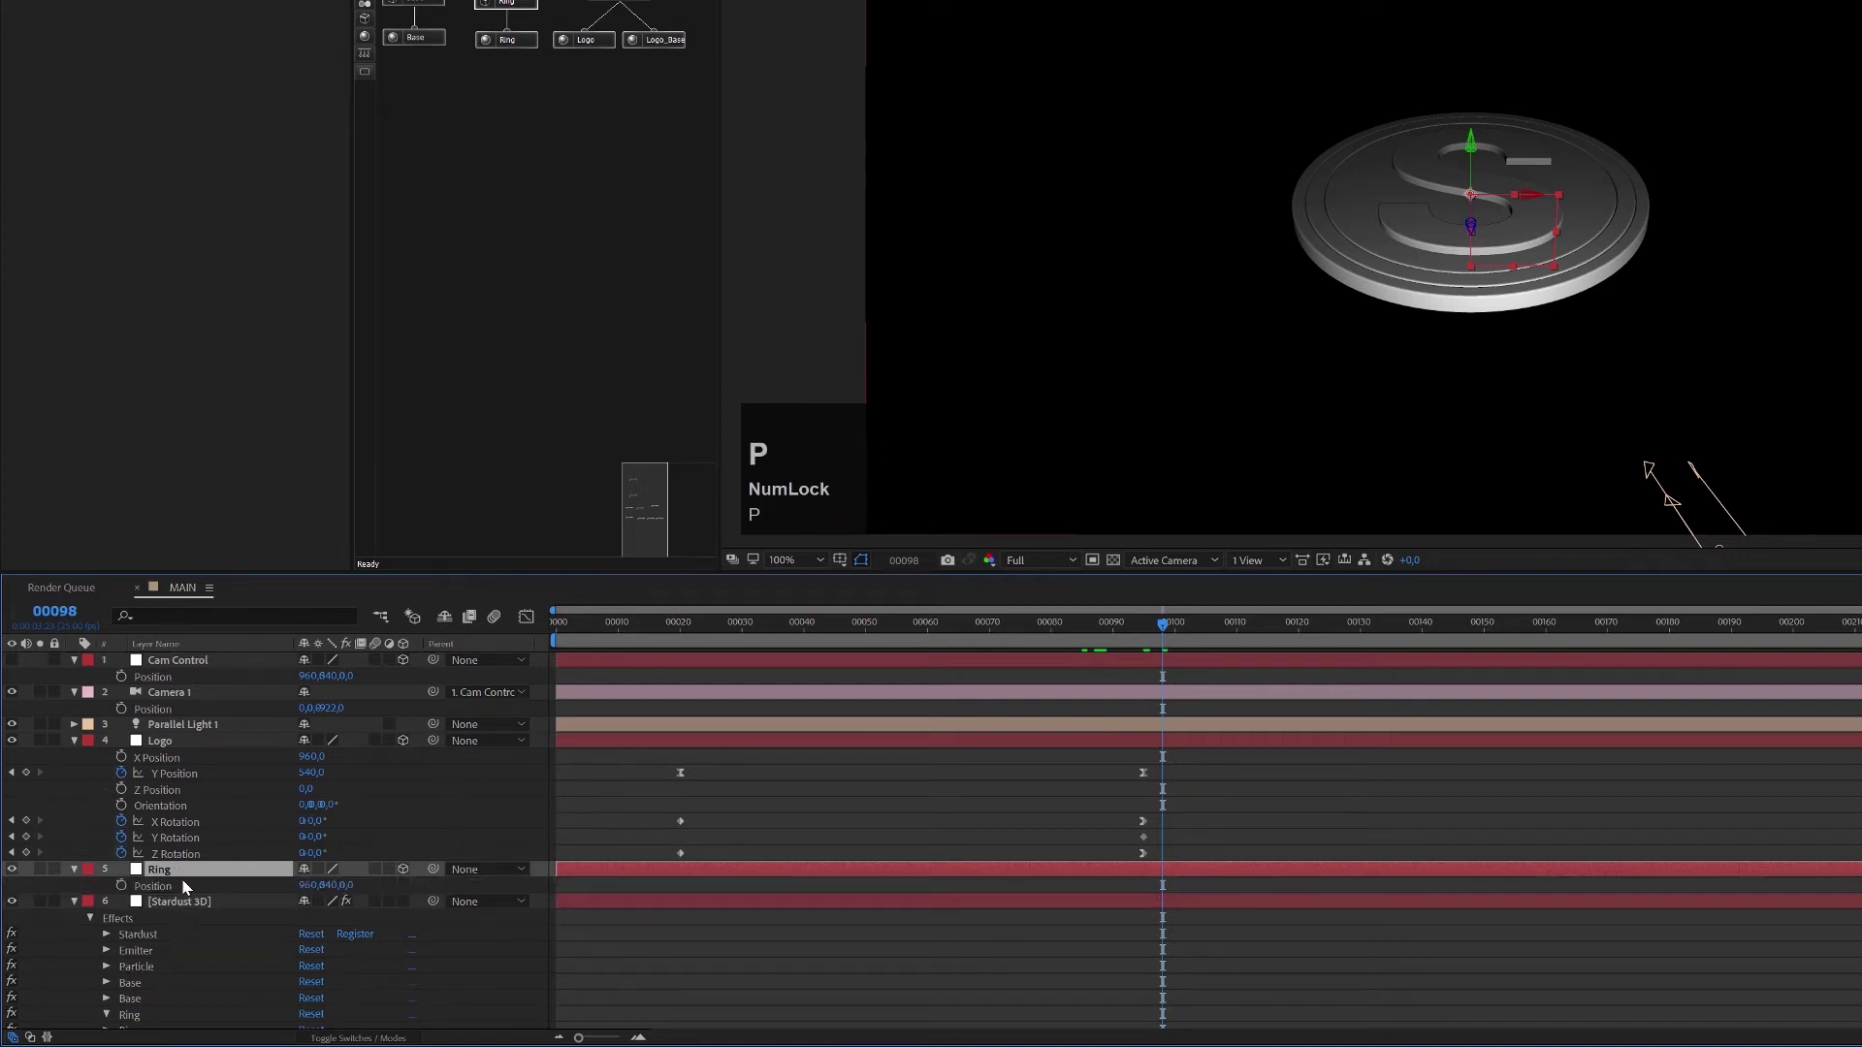
click(157, 889)
right_click(158, 888)
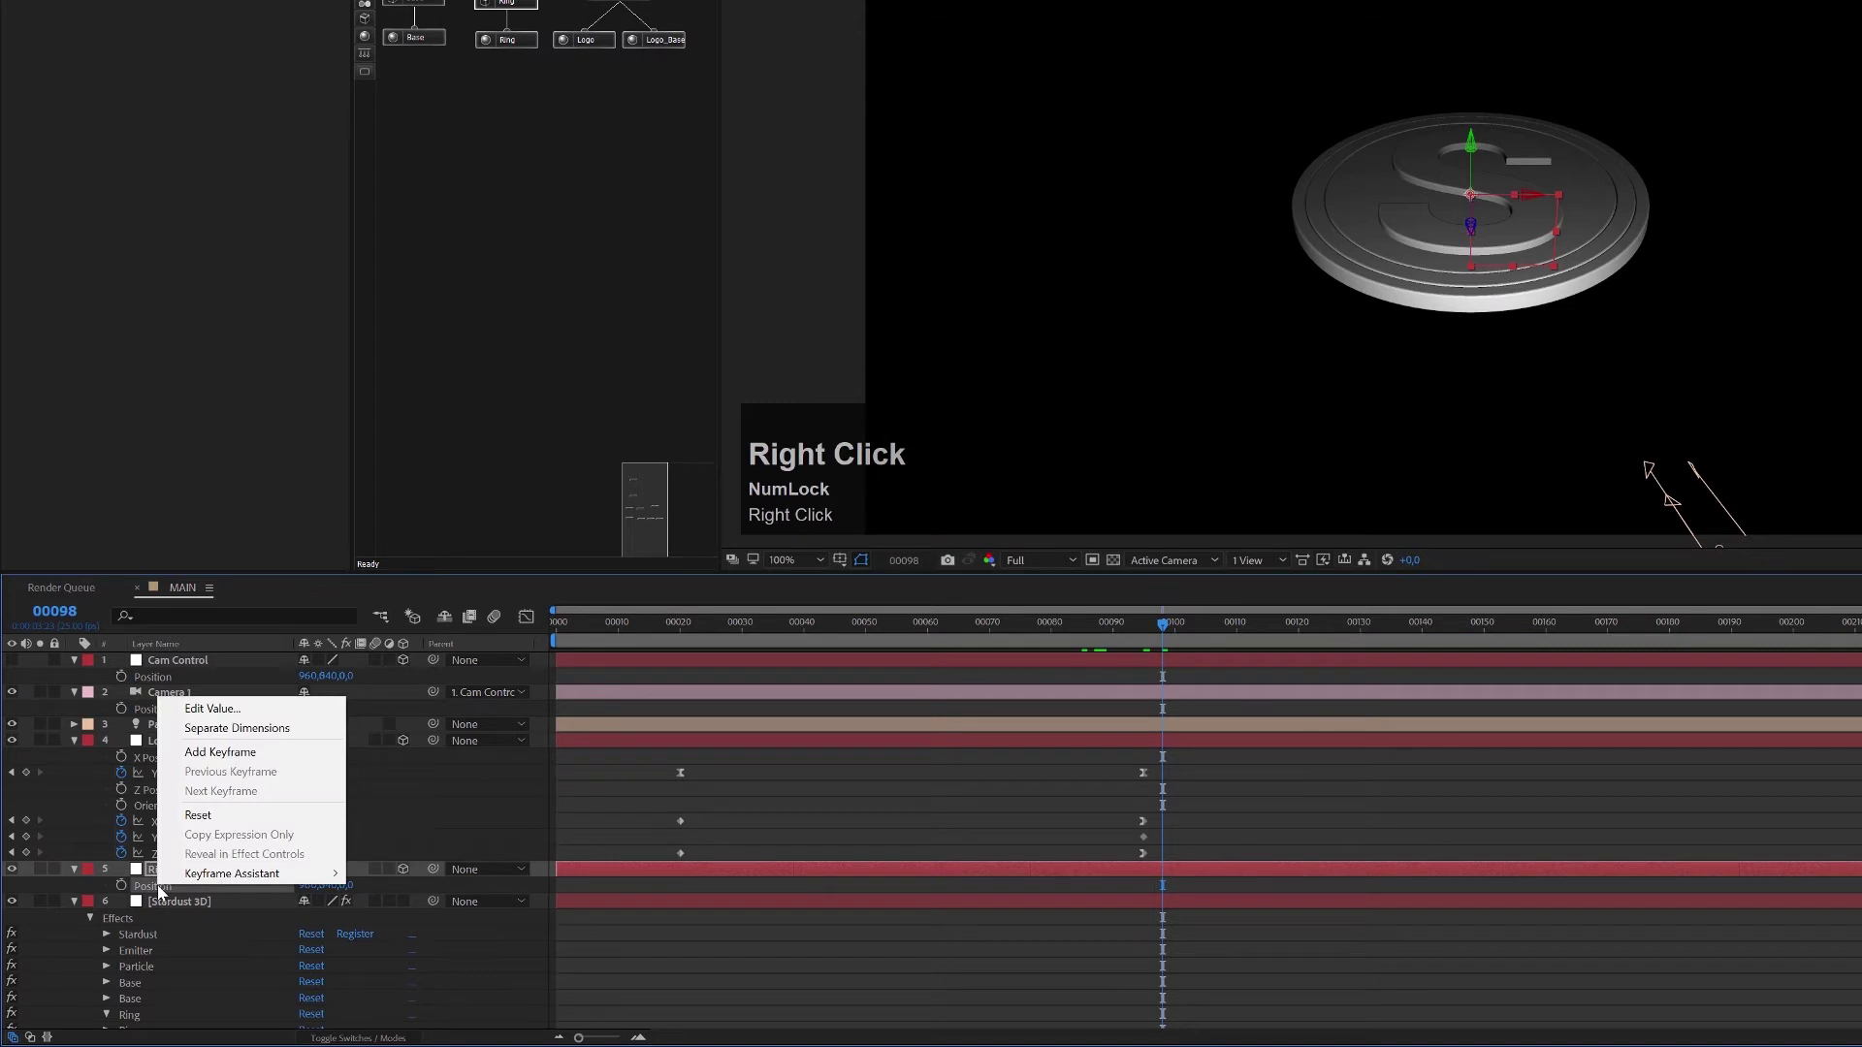
click(238, 729)
click(71, 921)
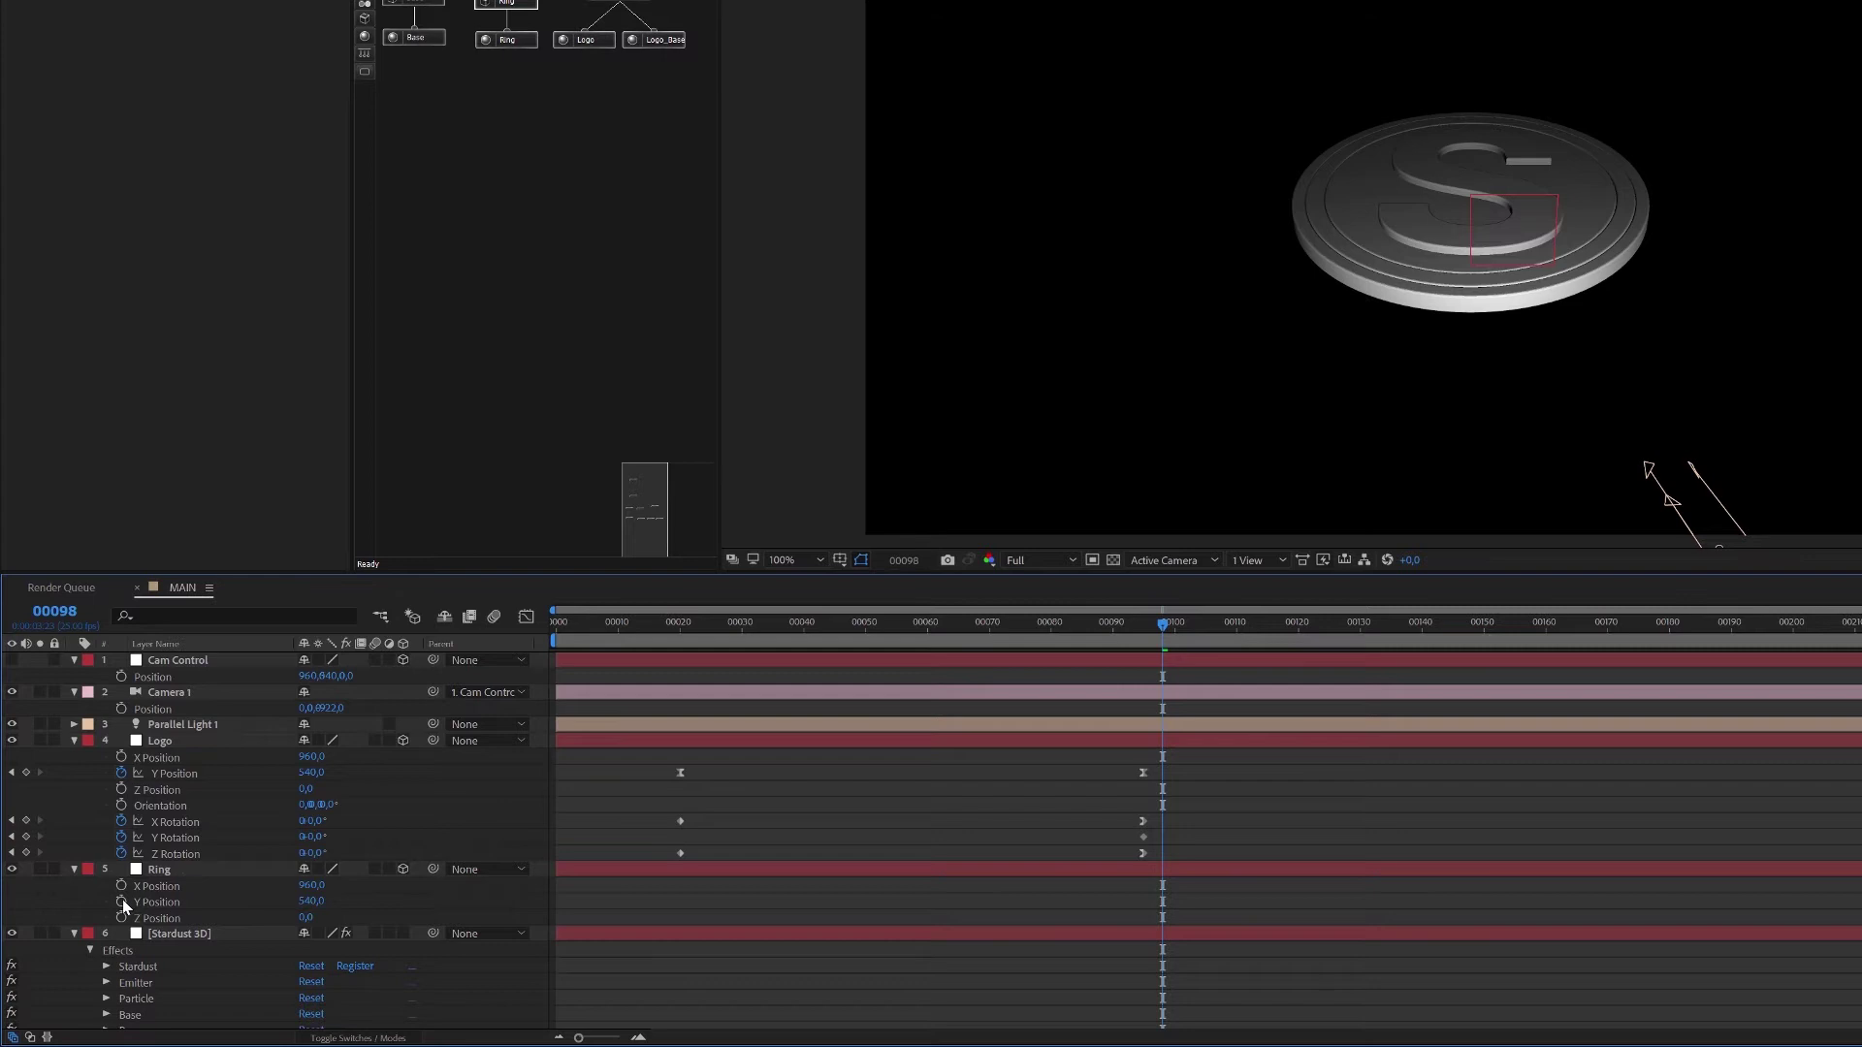
Link the Ring null's Y Position to the Logo null's Y Position with an expression and preview the shared movement.
alt+click(122, 899)
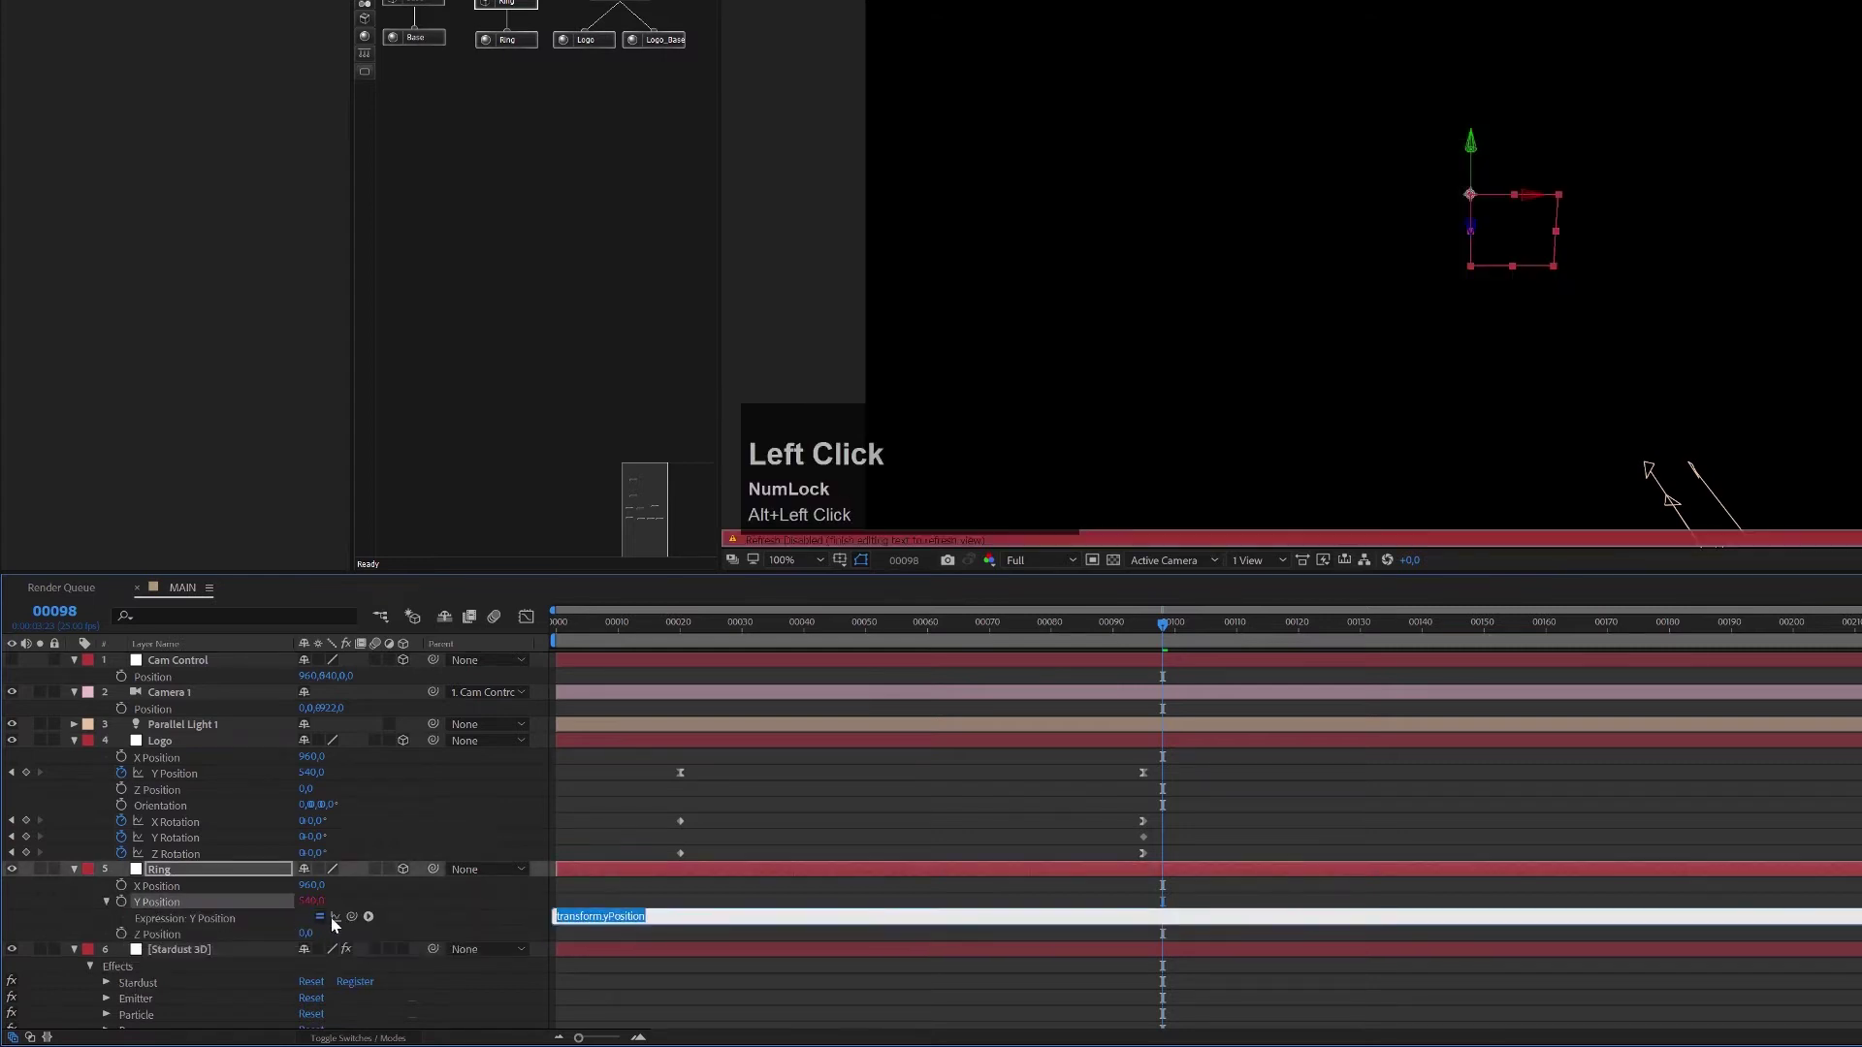
drag(352, 917, 144, 788)
click(549, 718)
drag(809, 622, 994, 734)
Remove the Logo null's Y Rotation keyframes and copy its X and Z Rotation keyframes onto the Ring null at frame 20.
drag(679, 631, 679, 630)
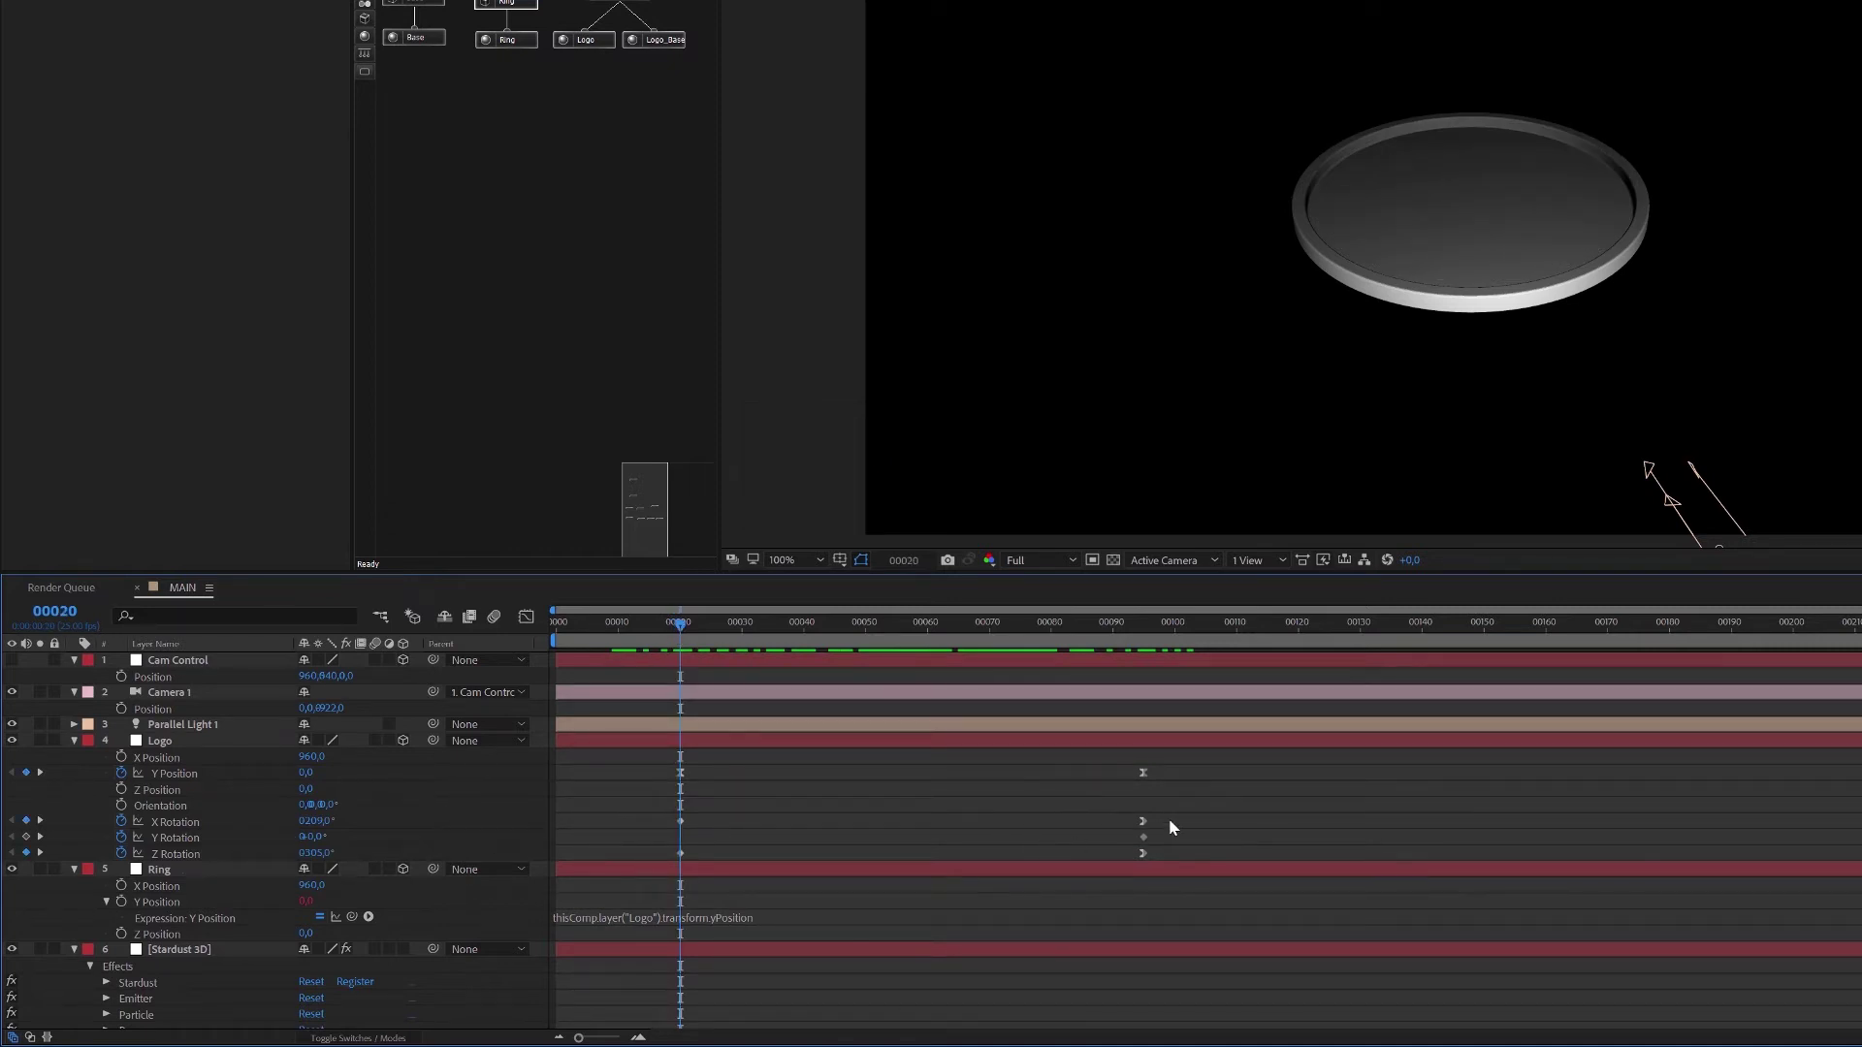
click(121, 838)
drag(1185, 825, 630, 869)
key(ctrl+c)
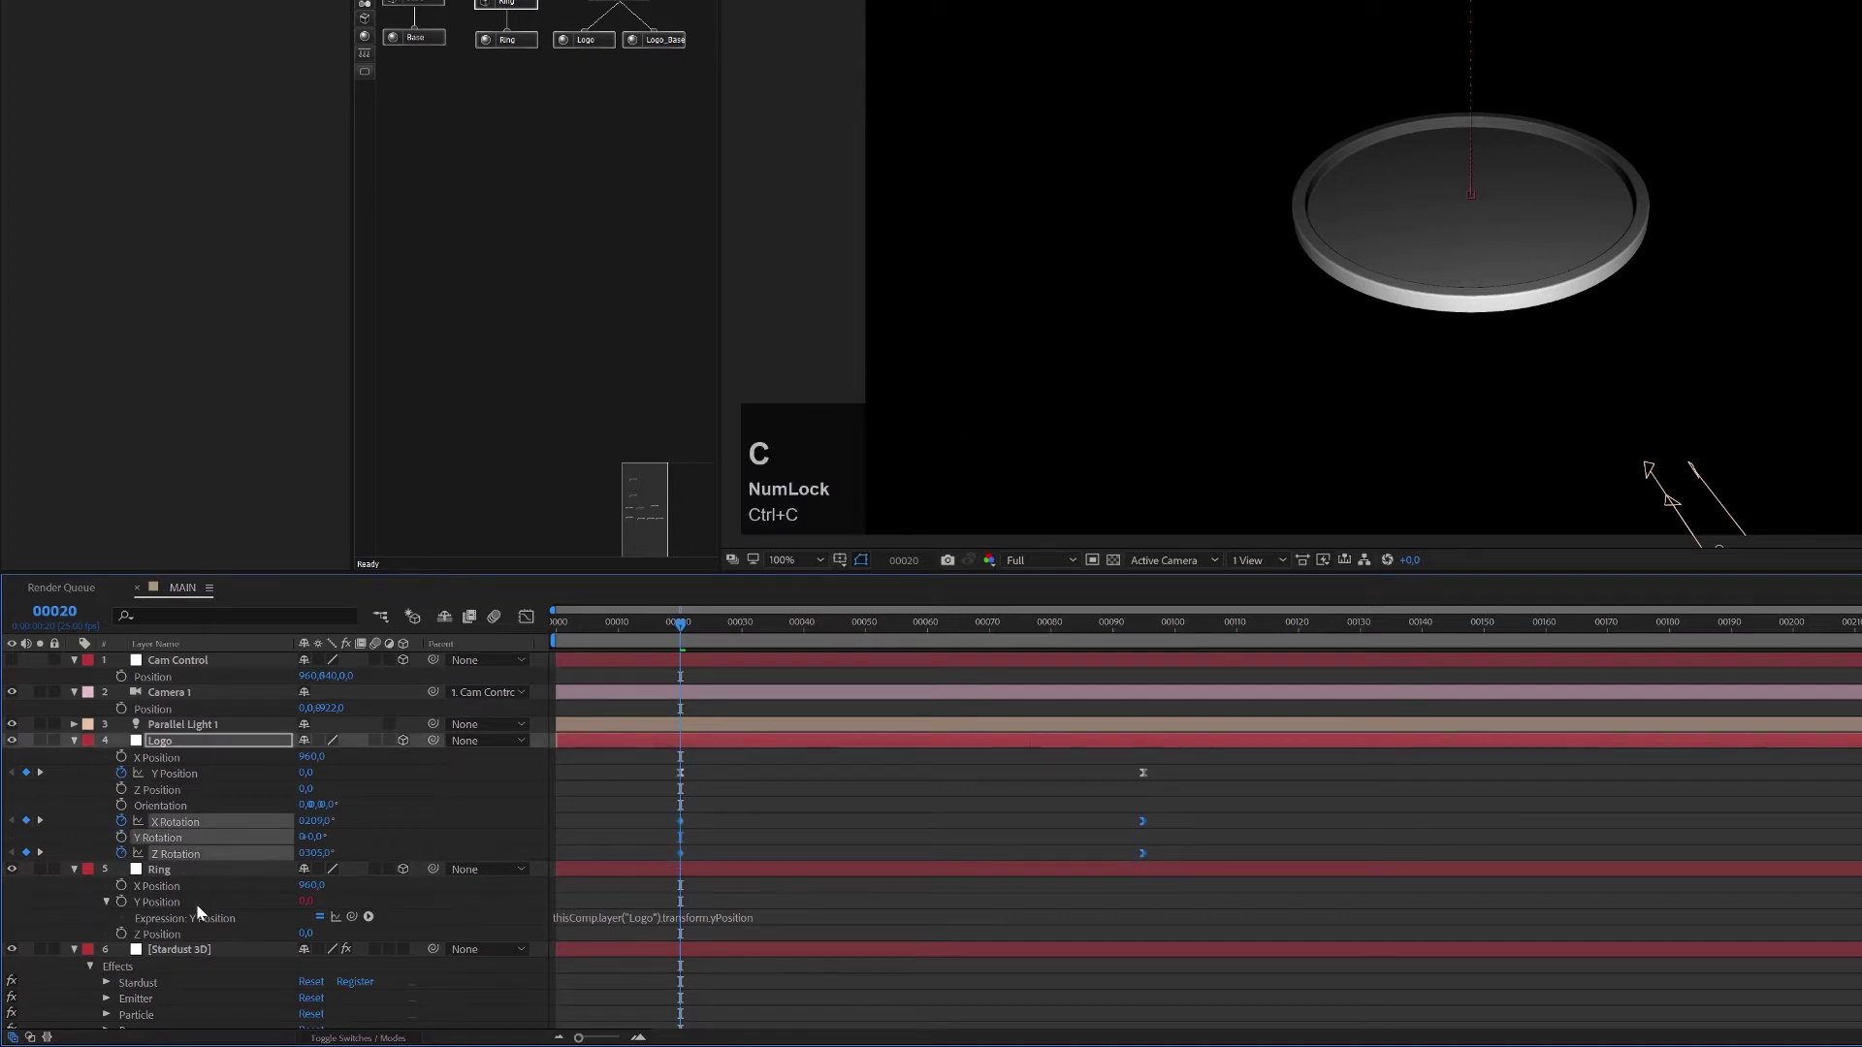
click(159, 871)
key(p)
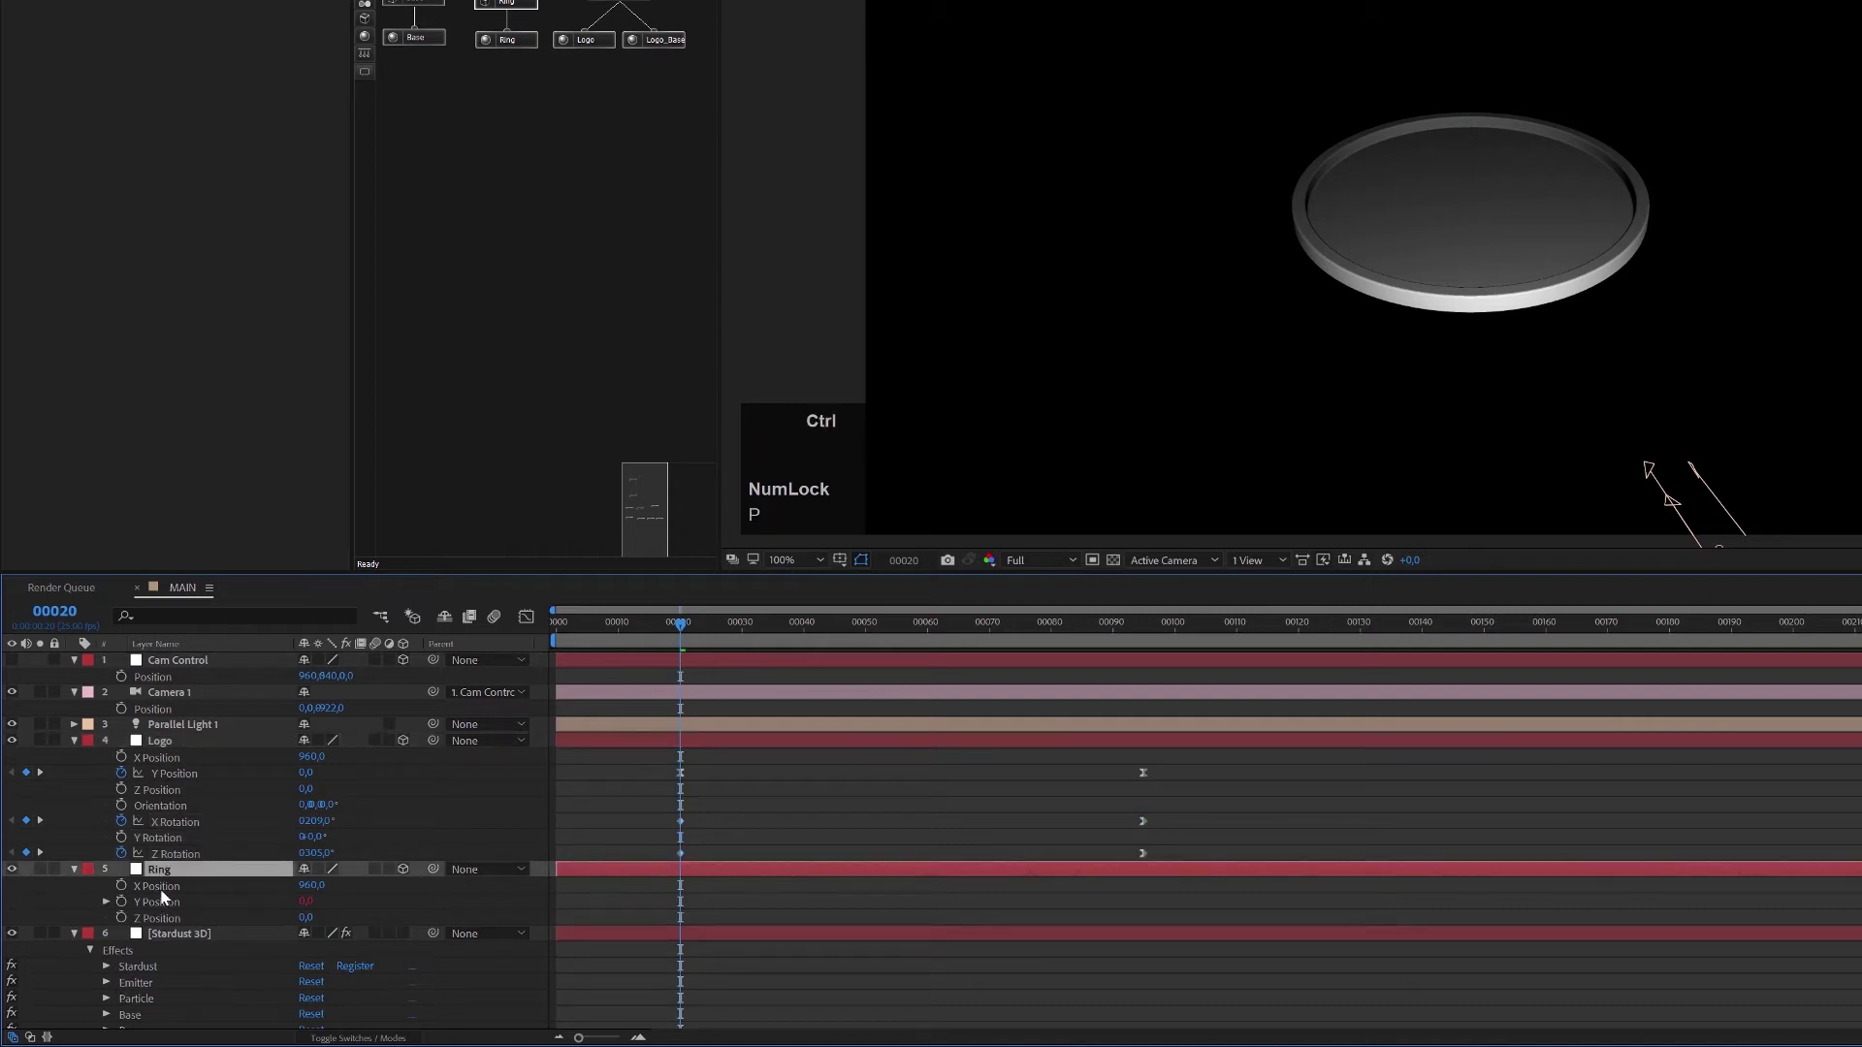
key(ctrl+v)
Change the Ring null's starting X and Z Rotation values at frame 20 so it spins differently from the logo, and preview it.
drag(681, 632, 894, 640)
key(u)
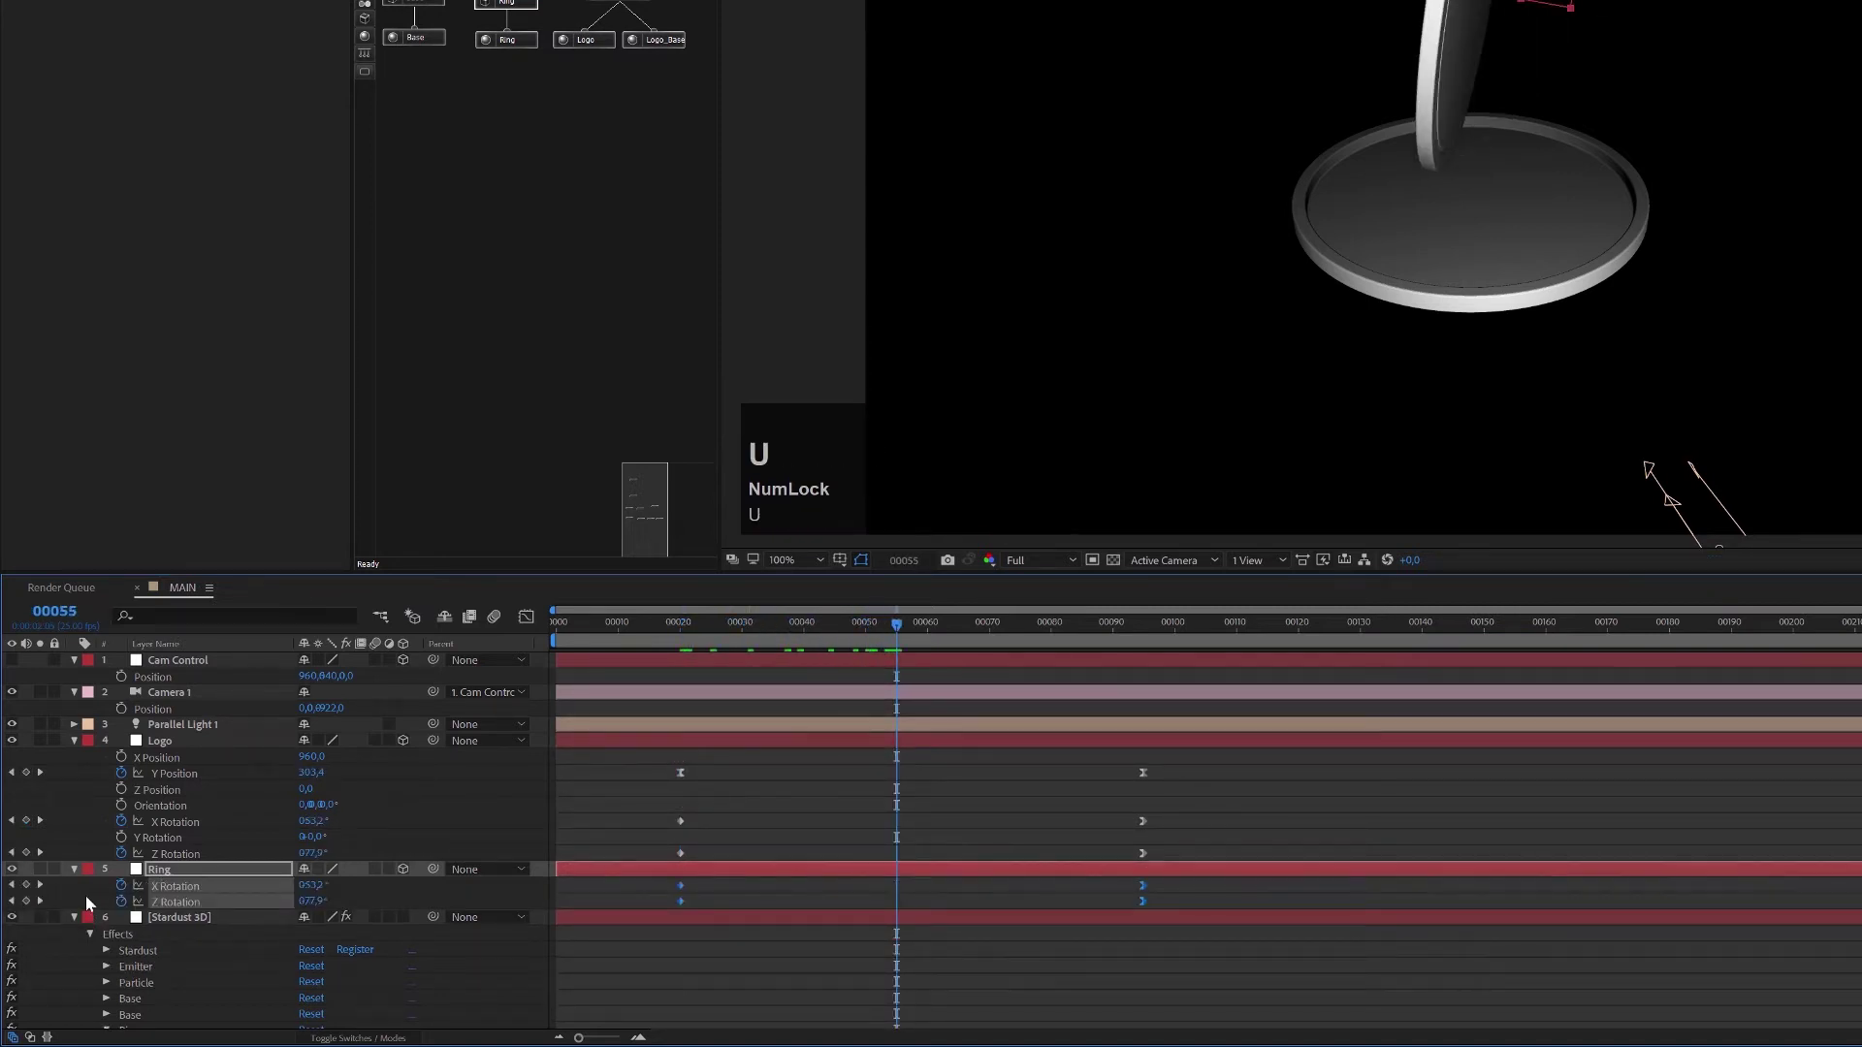
click(44, 890)
click(12, 885)
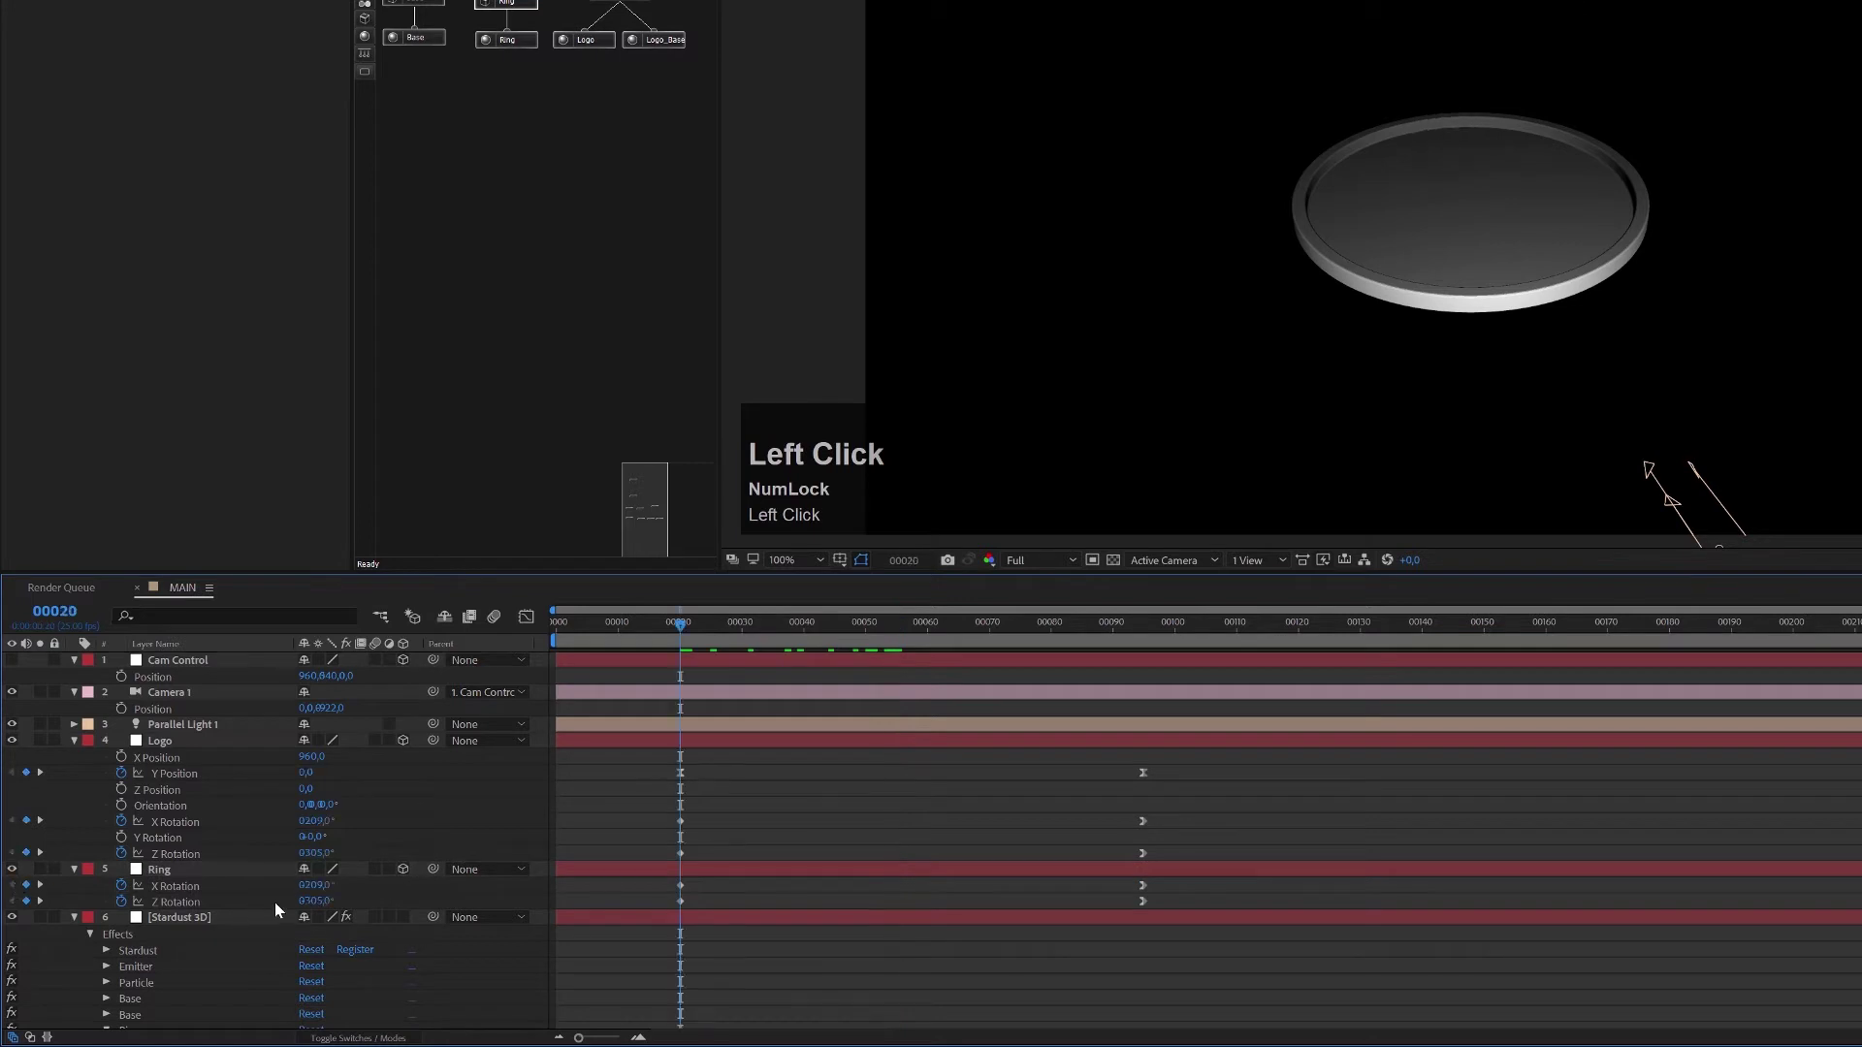
drag(316, 886, 238, 907)
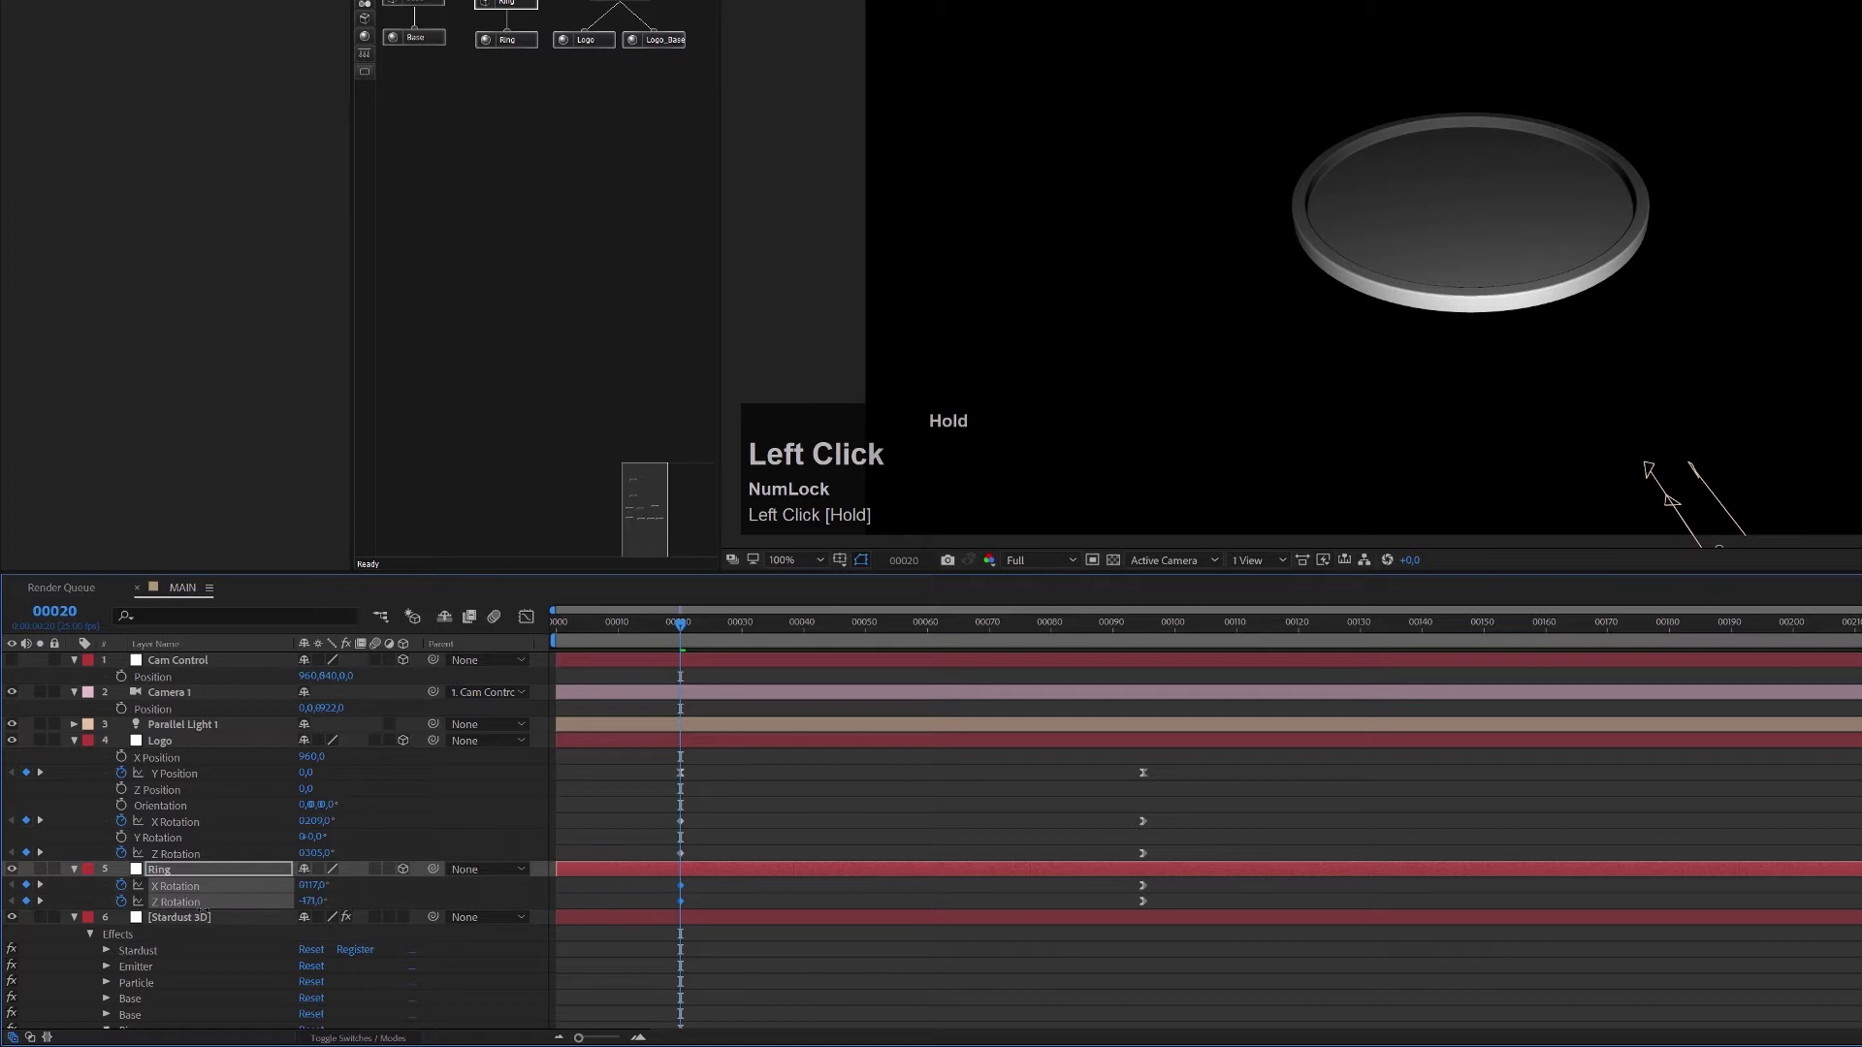
drag(683, 630, 1194, 674)
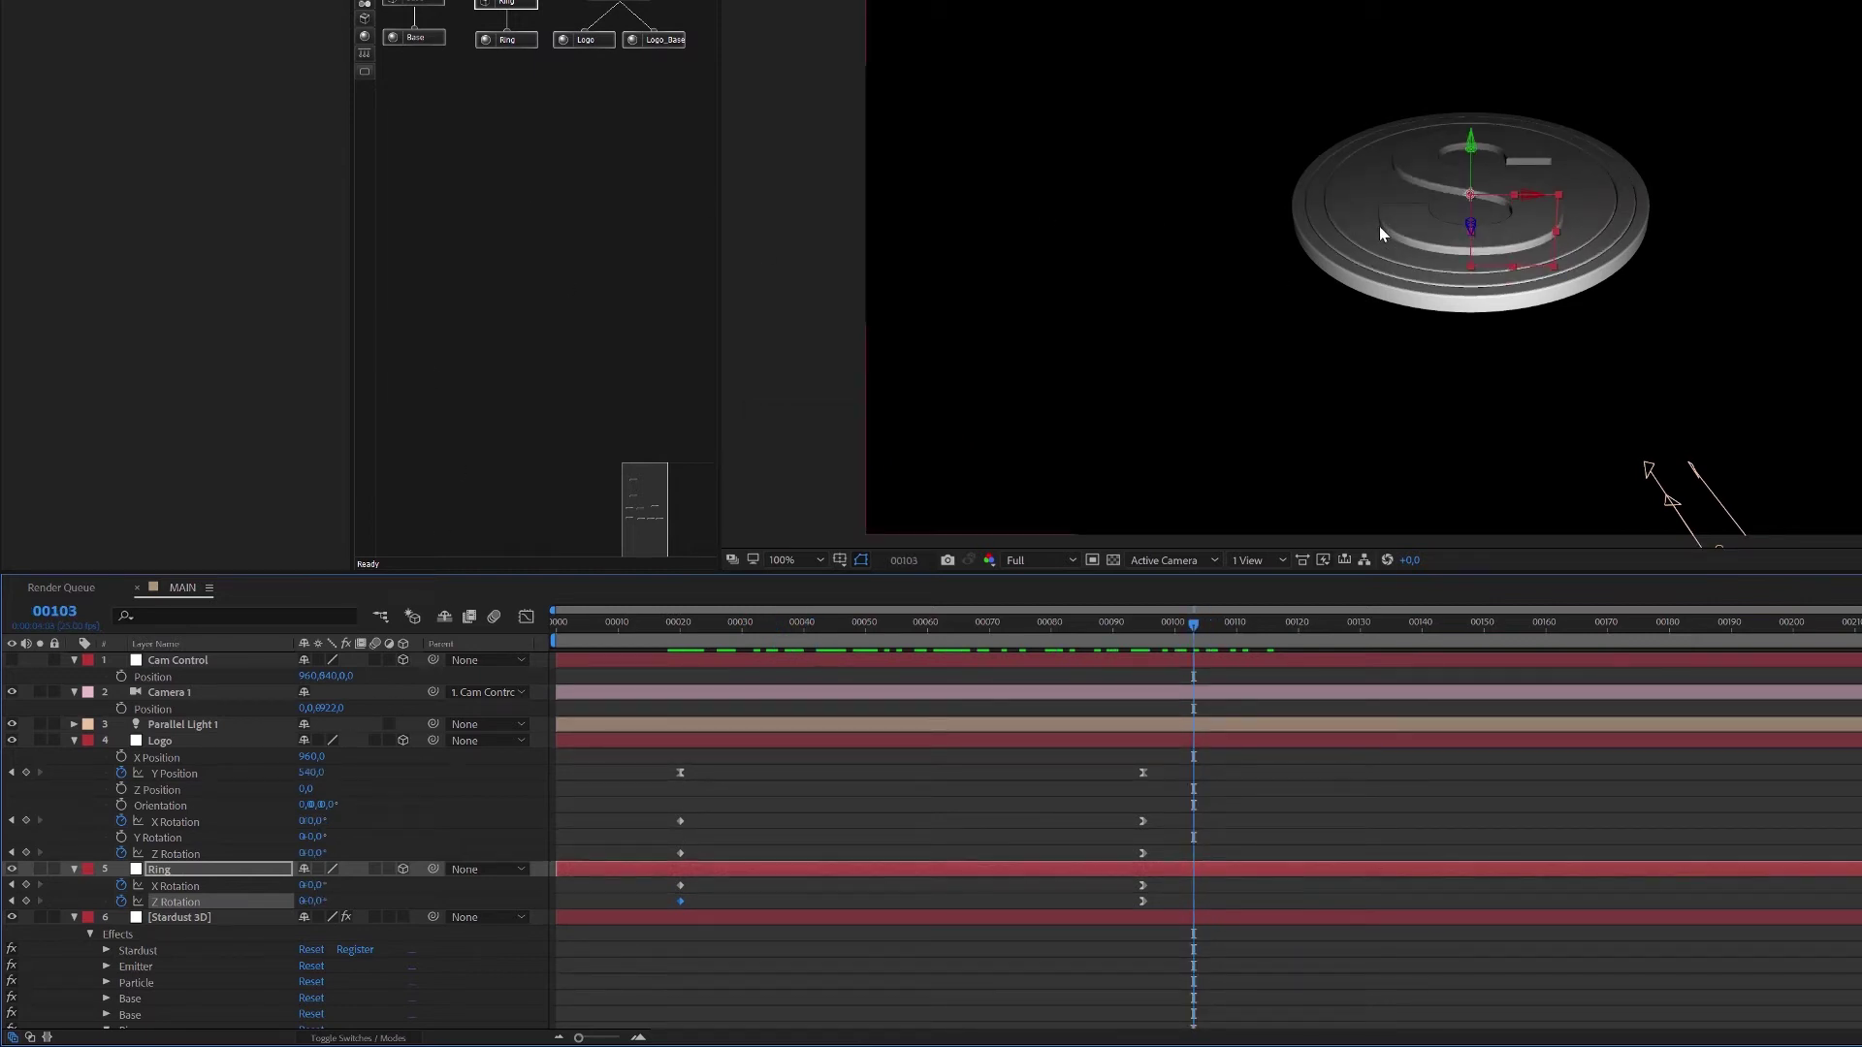
Collapse the properties of the Logo, Ring and Stardust 3D layers in the timeline.
click(74, 742)
click(74, 757)
click(76, 781)
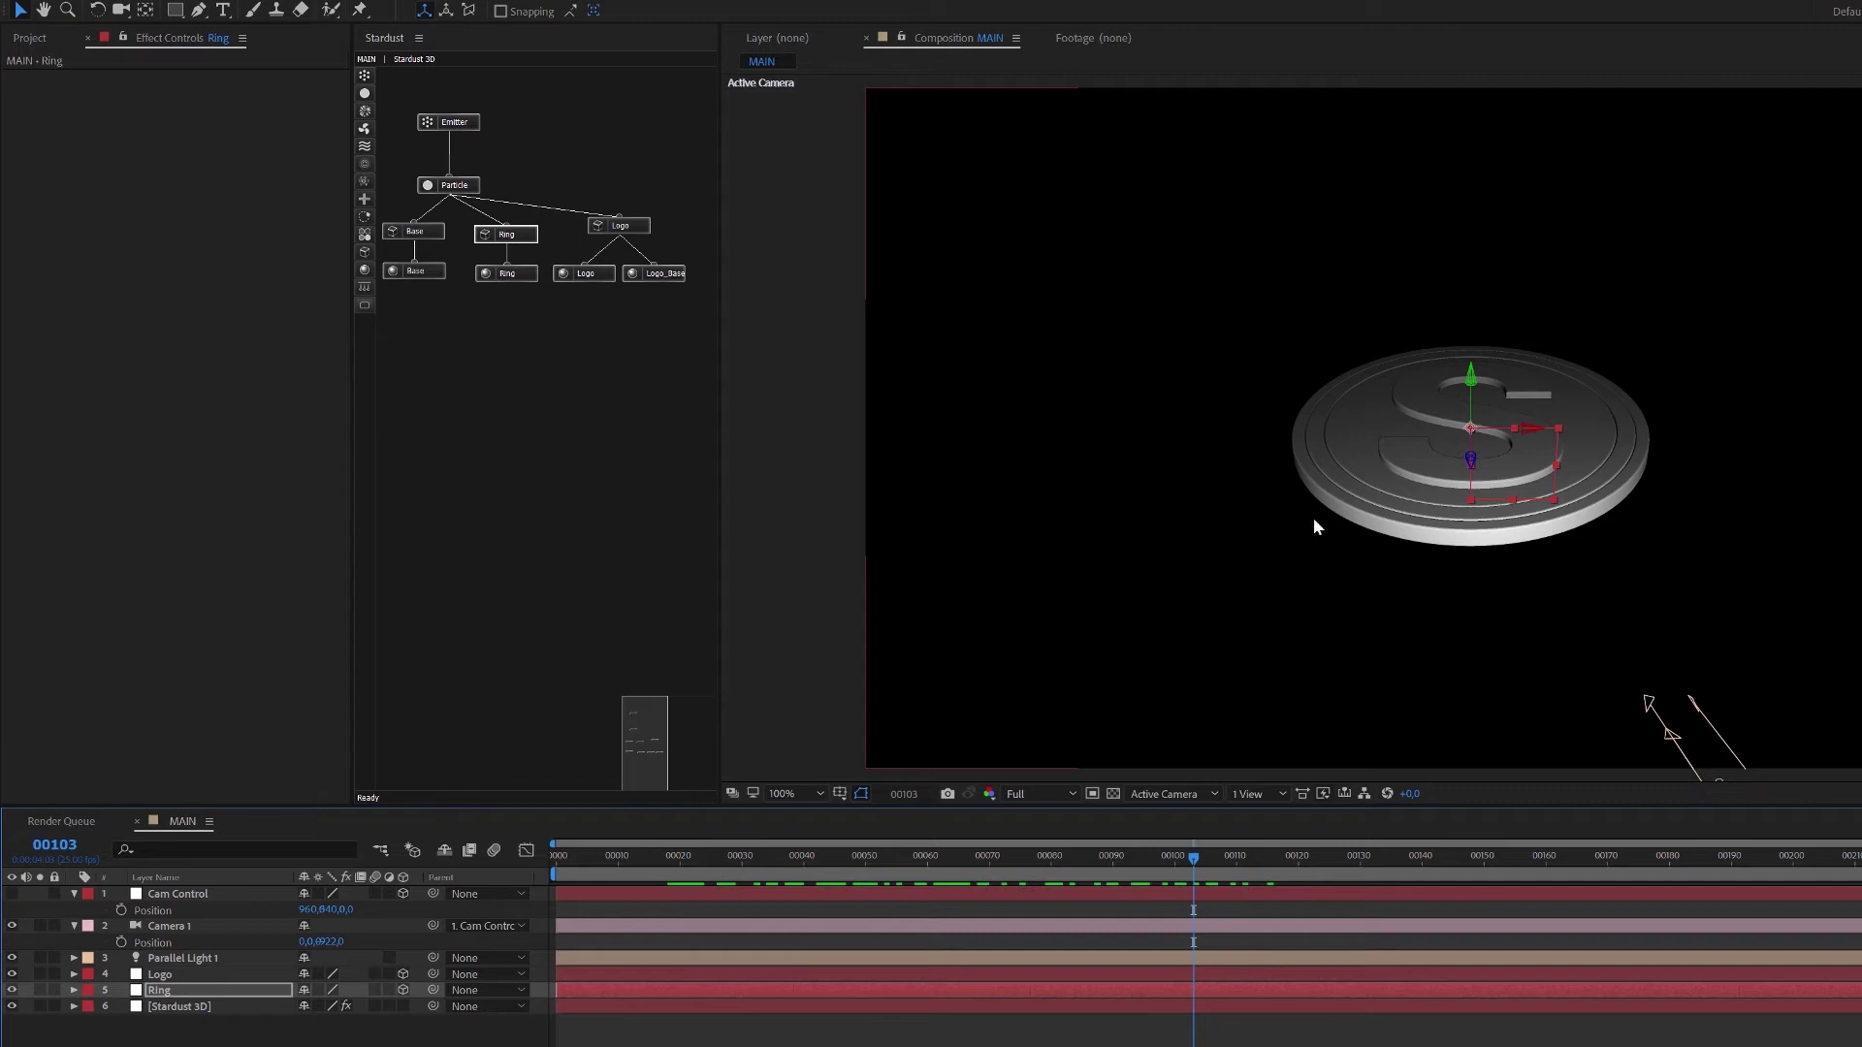
Select the Base material node and expand its Diffuse, Gloss, Reflection and Bump settings.
click(434, 280)
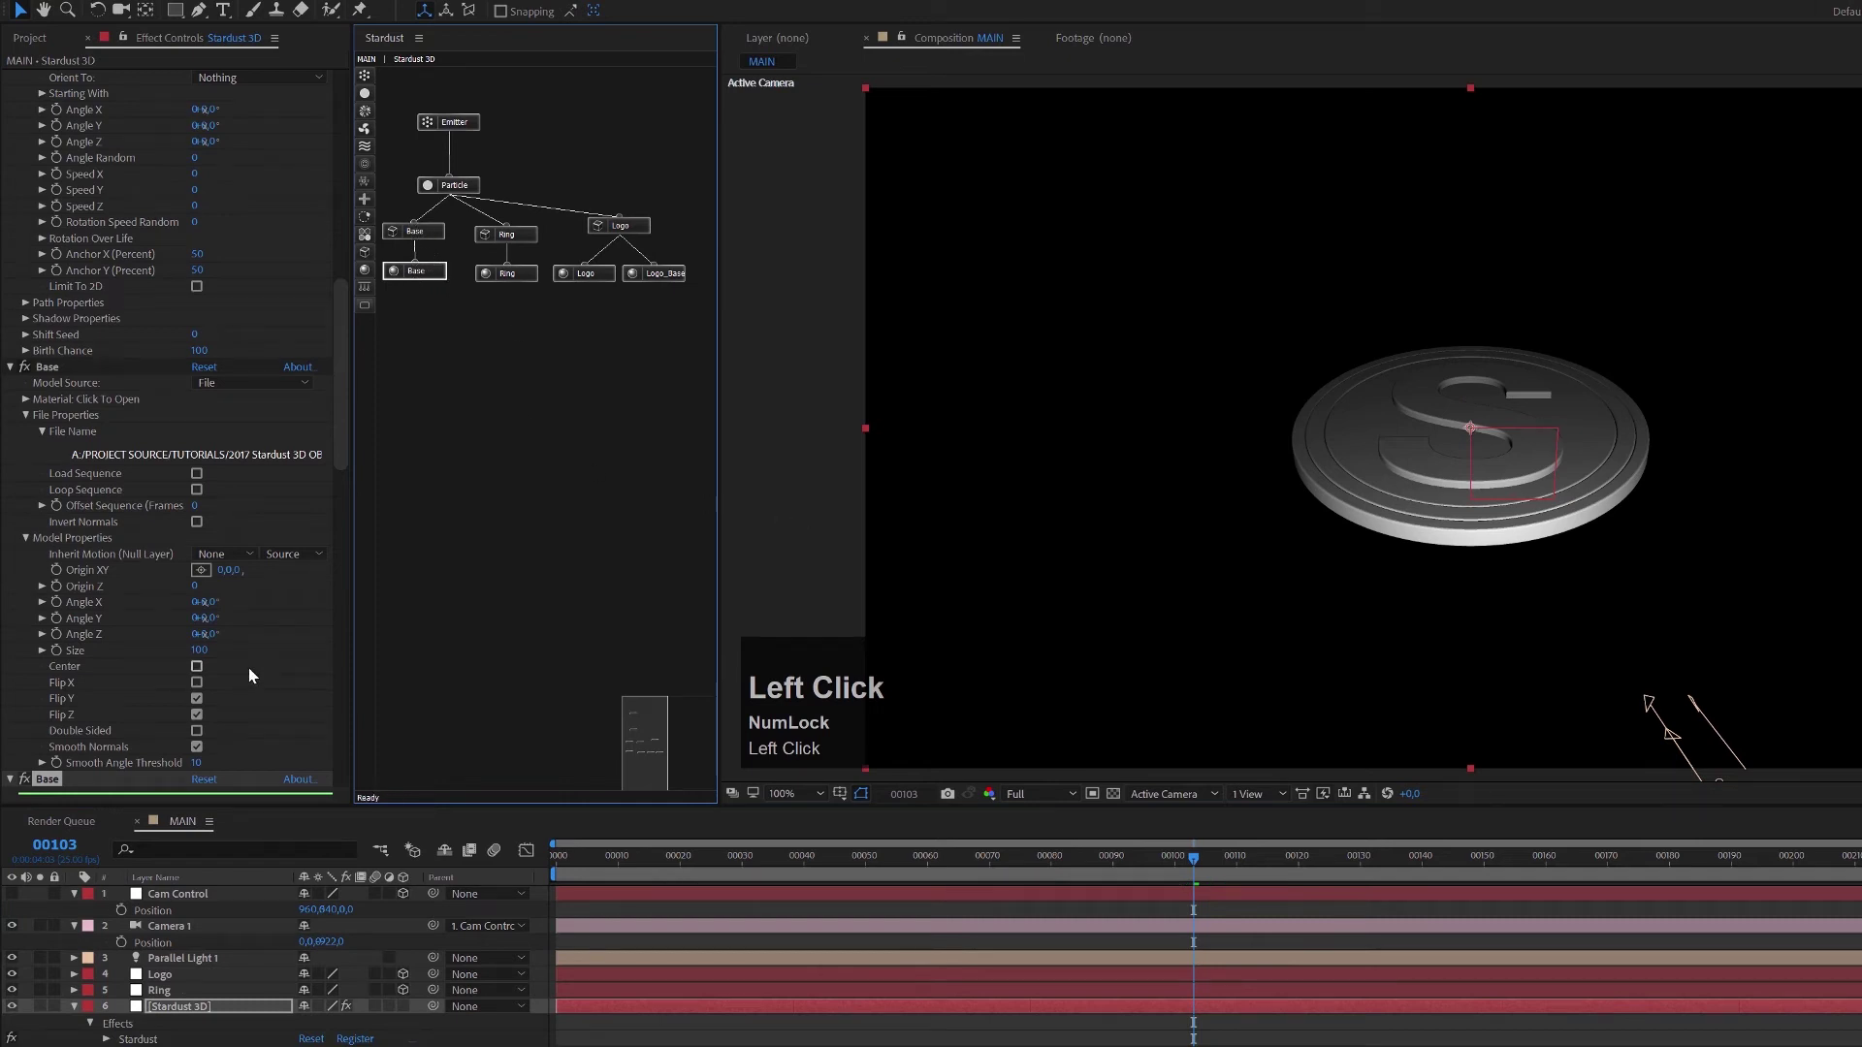
scroll(233, 679, down, 3)
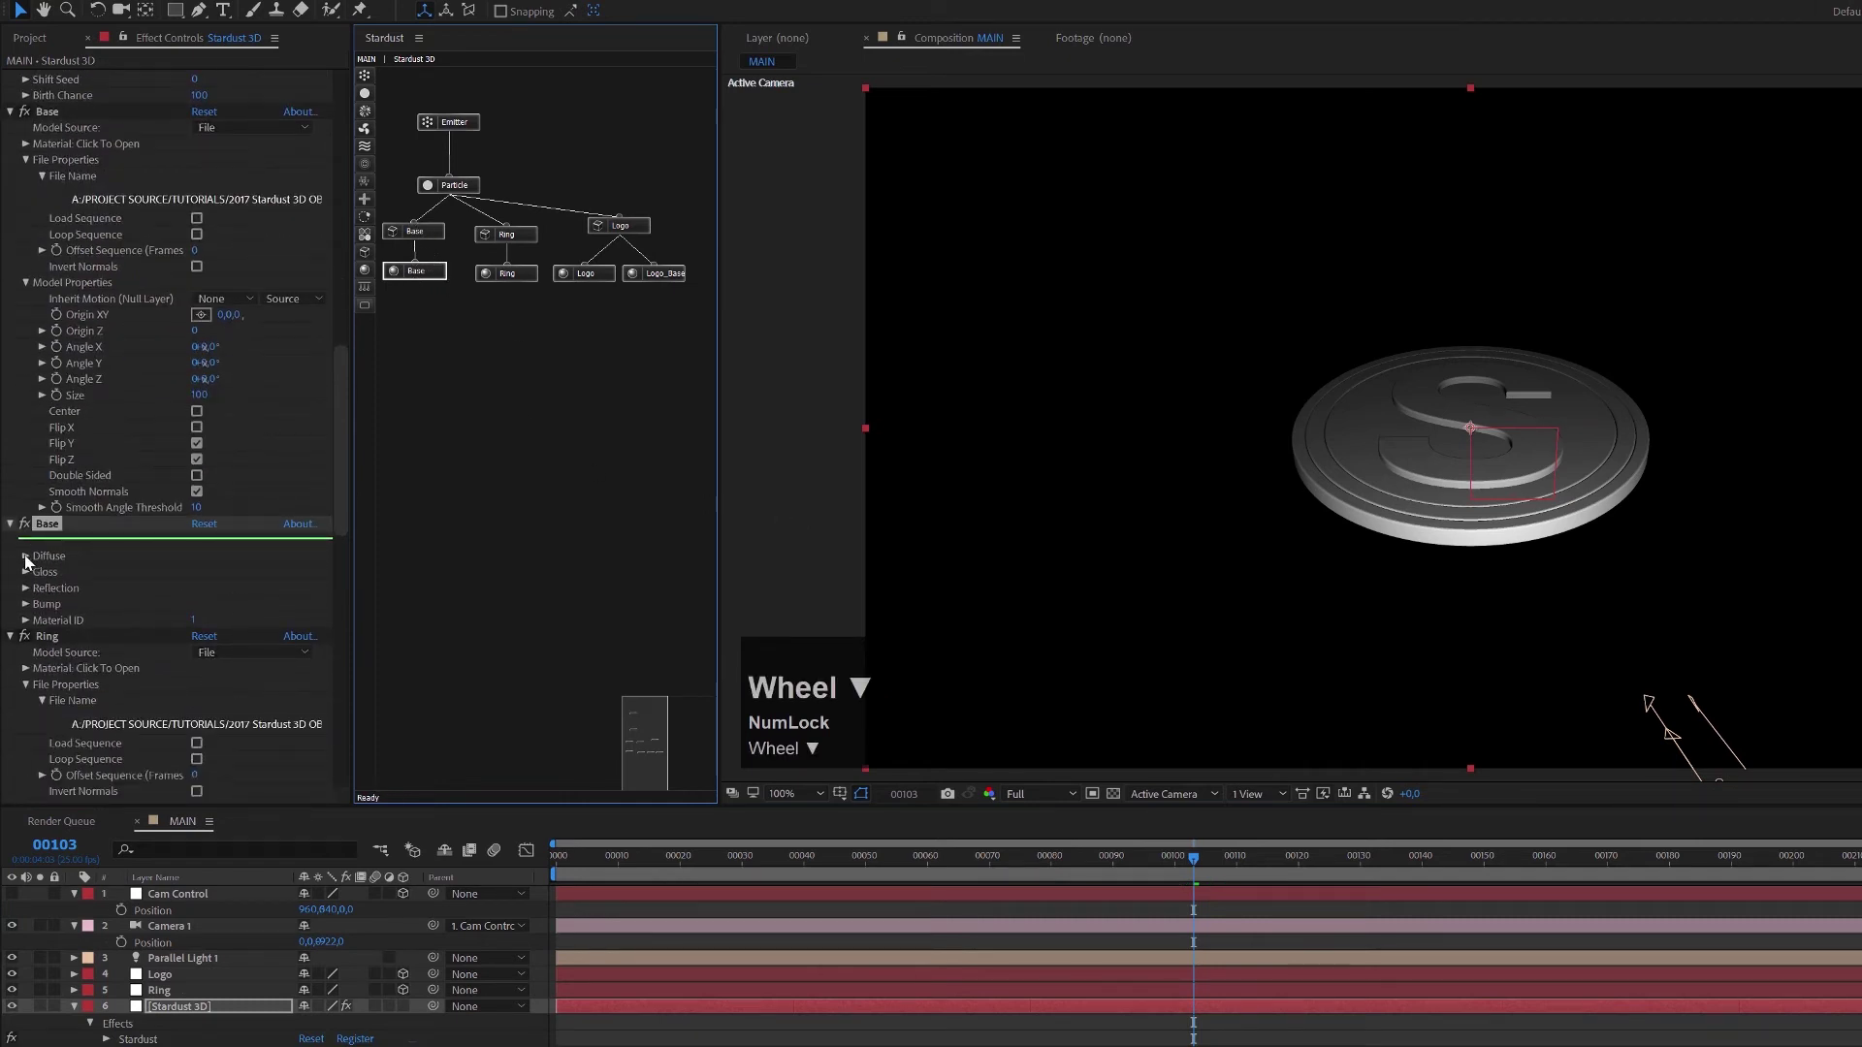
click(26, 557)
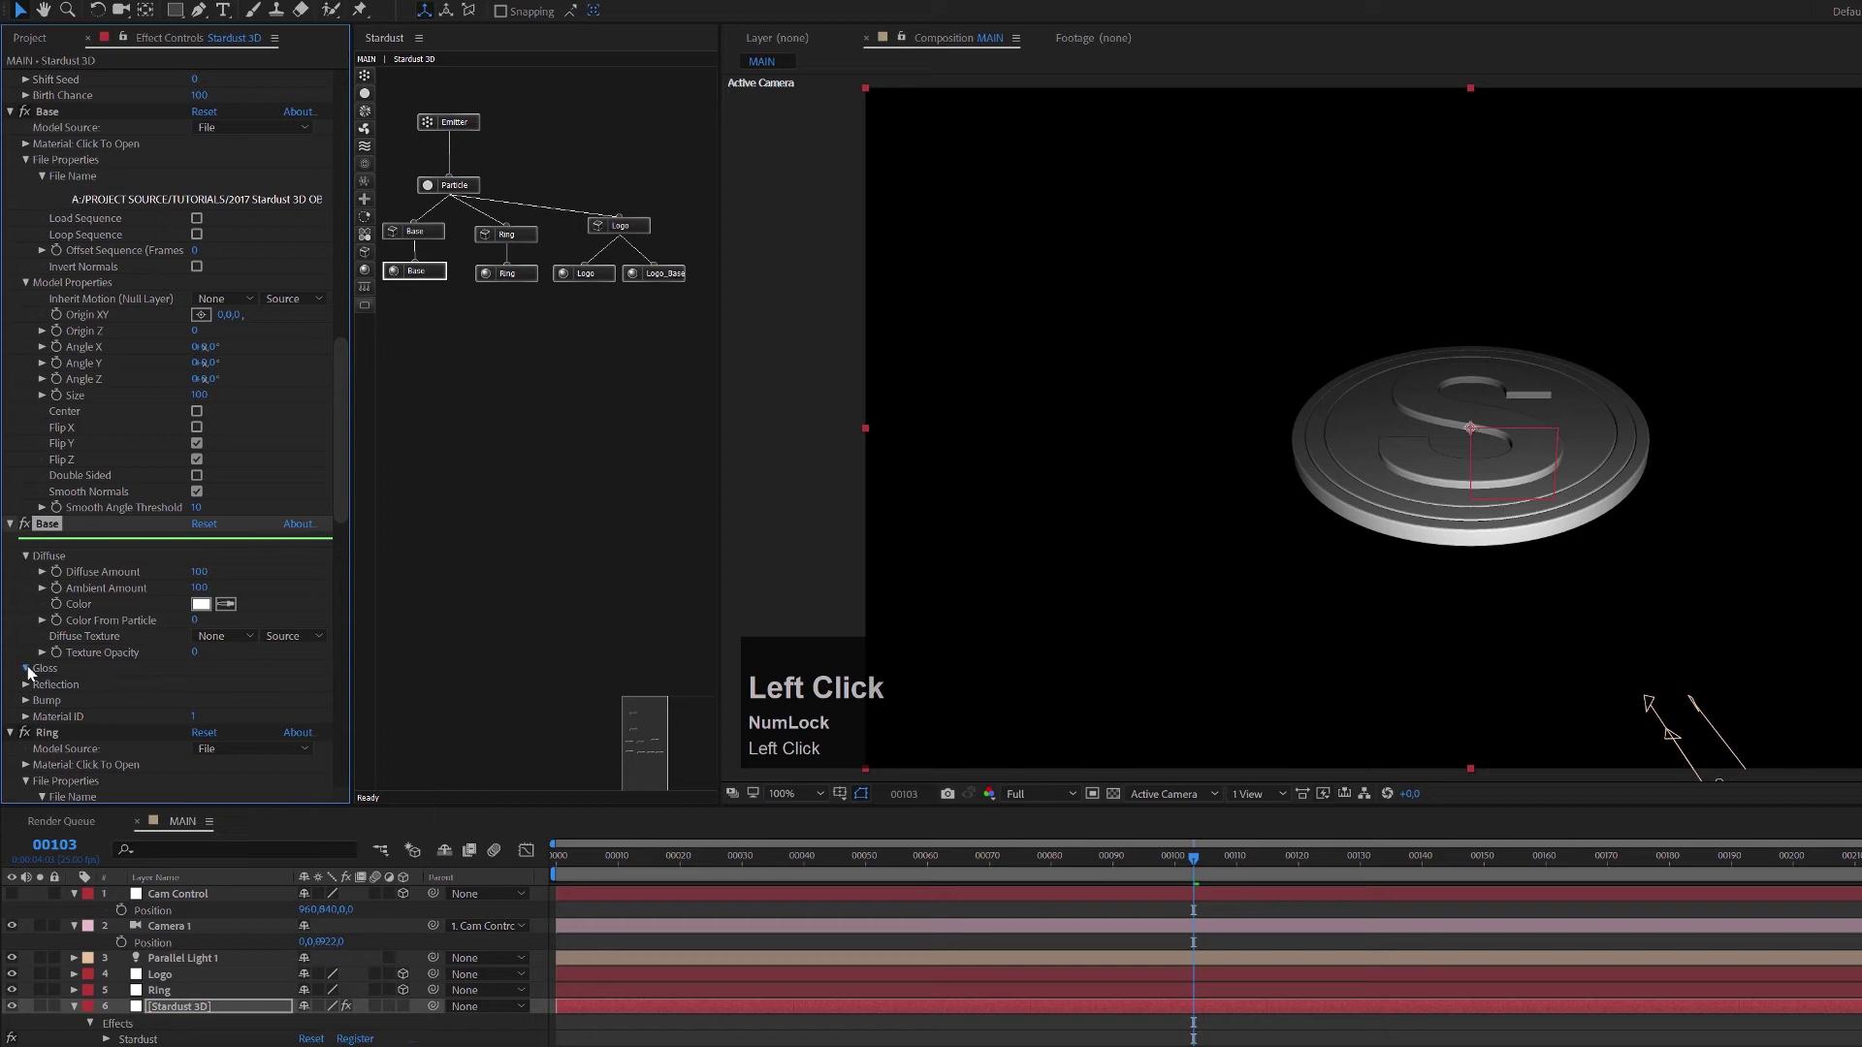
click(27, 668)
scroll(28, 671, down, 1)
click(26, 632)
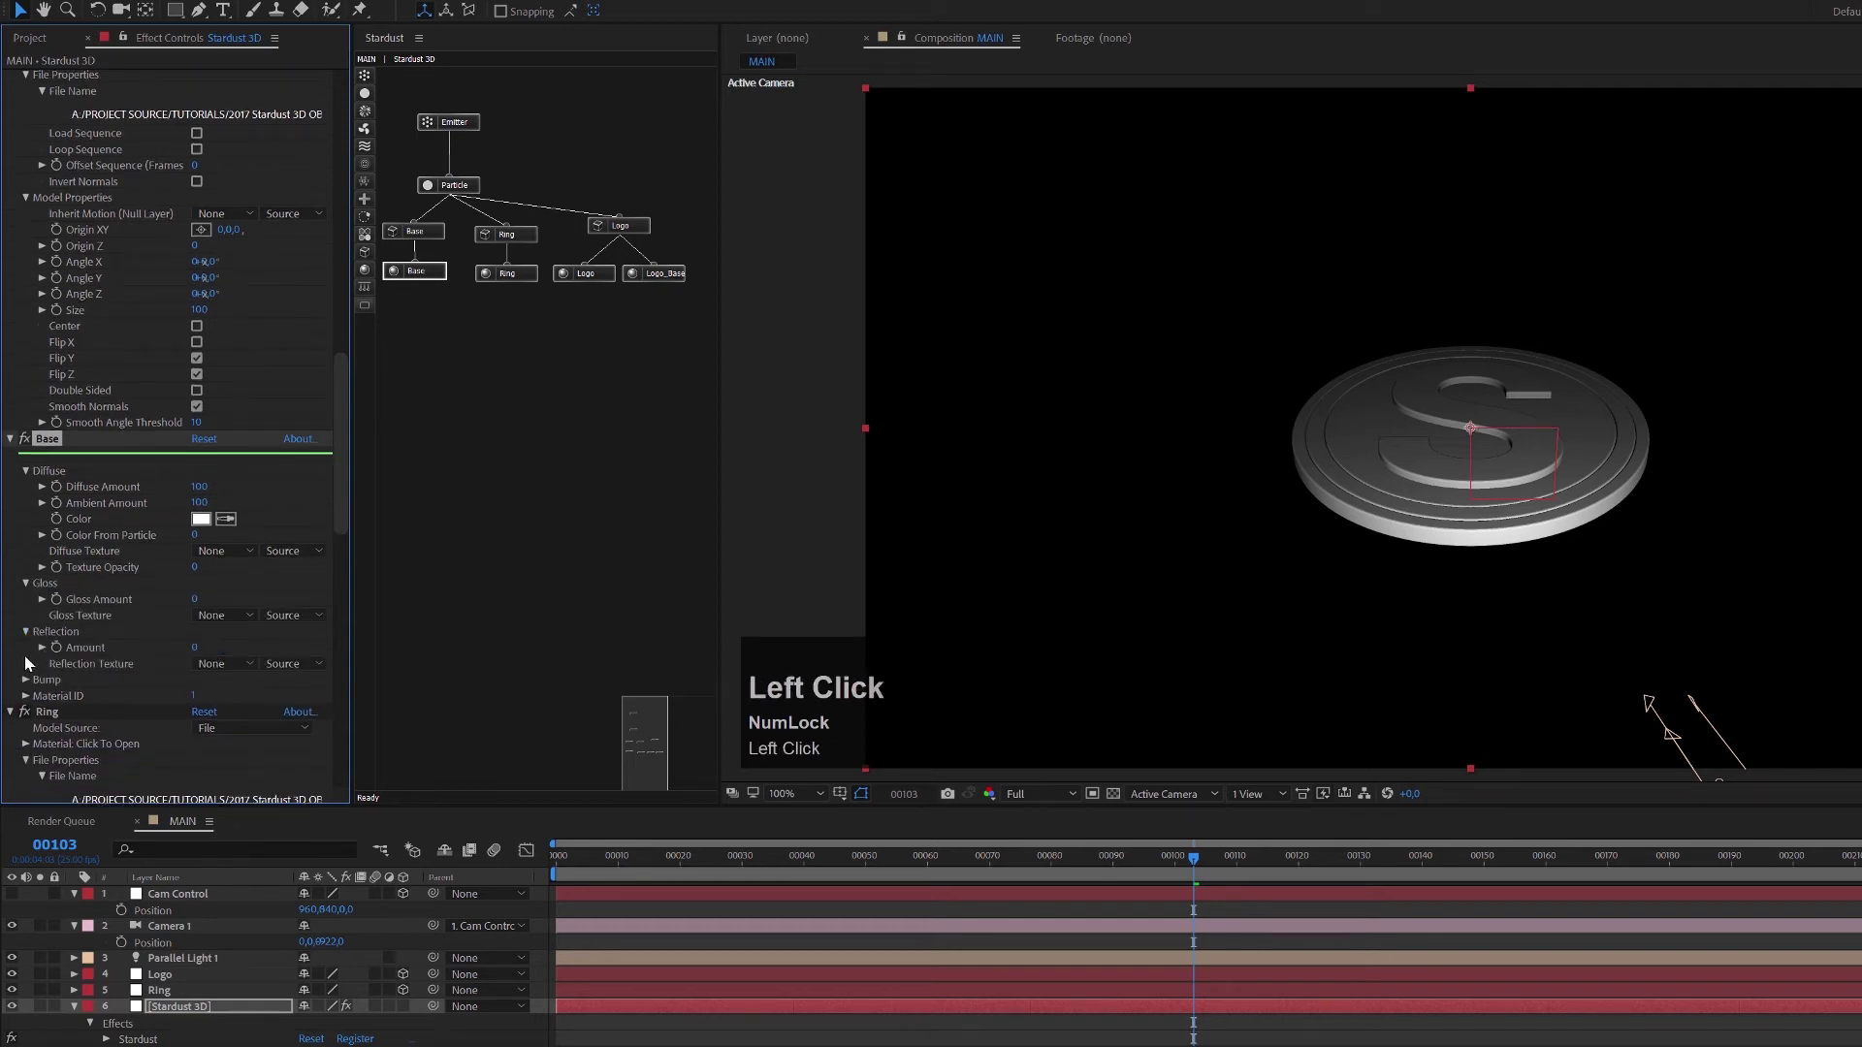
click(26, 680)
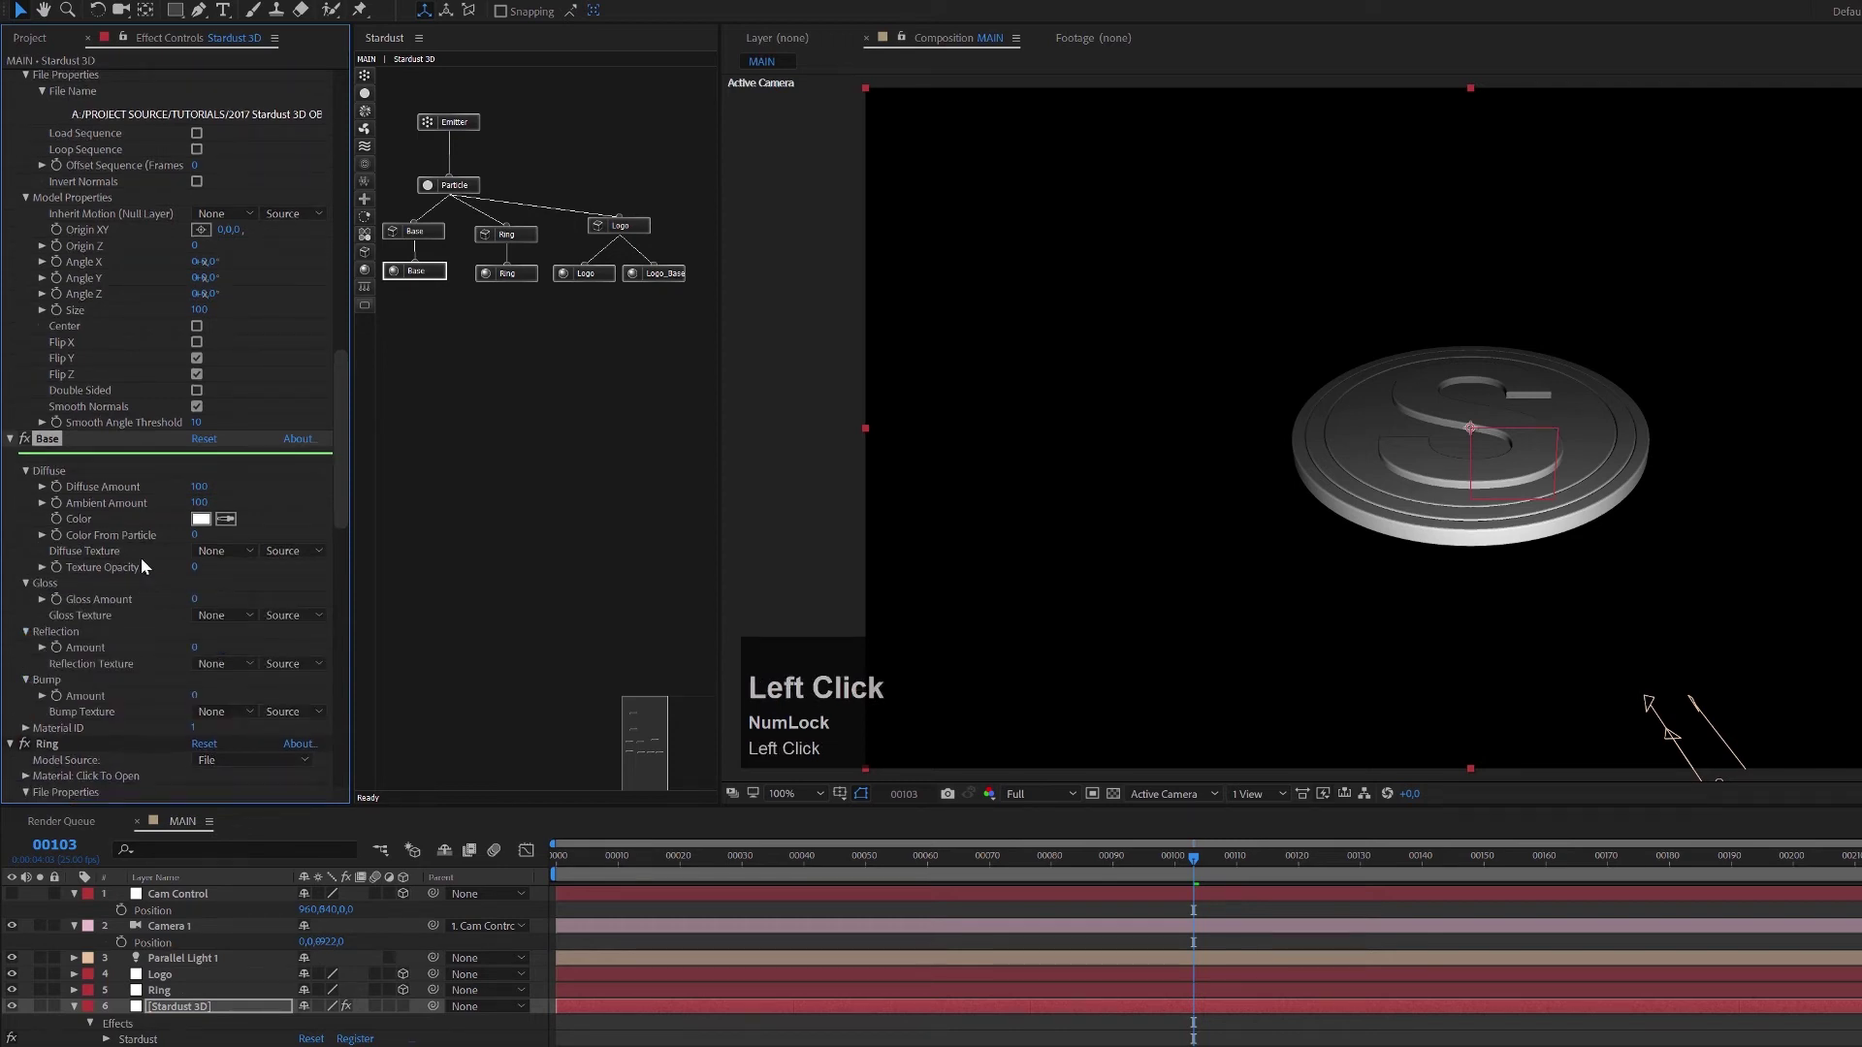
Set the Base material's Gloss Amount to 80 and its Reflection Amount to 85.
click(195, 600)
text(80)
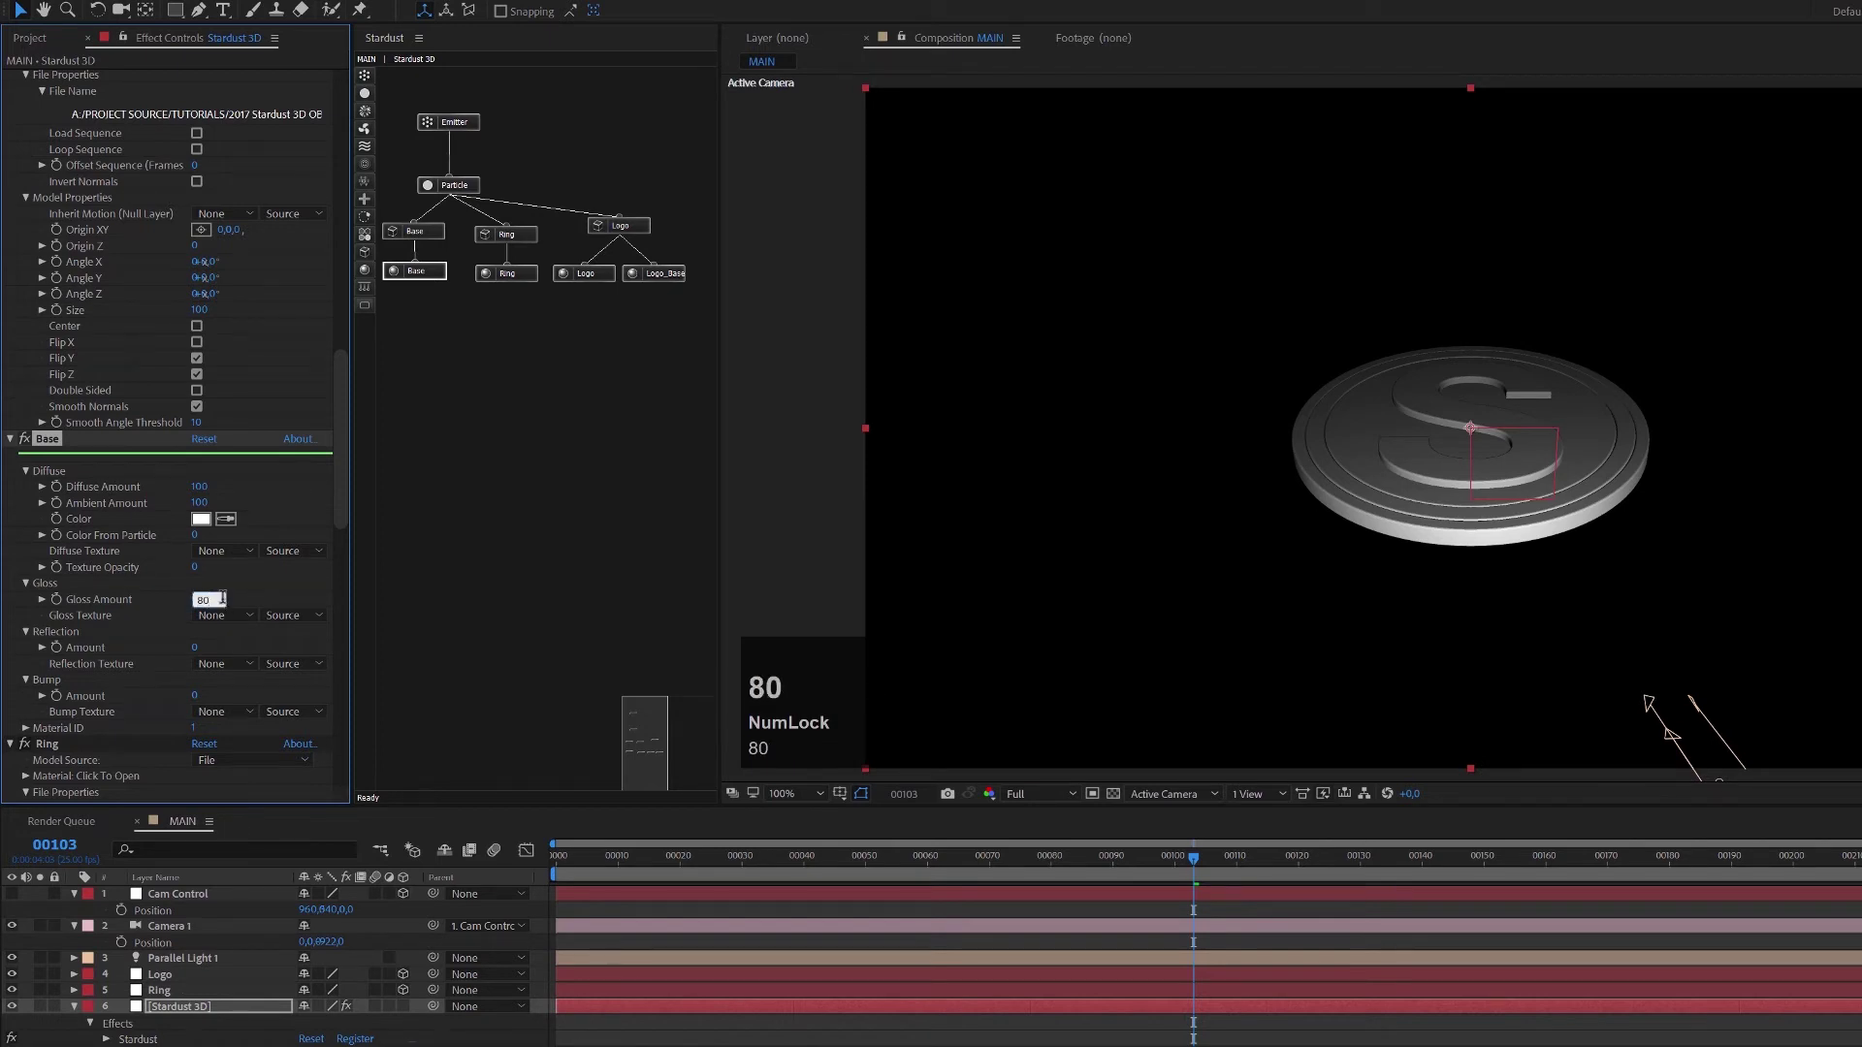
click(256, 586)
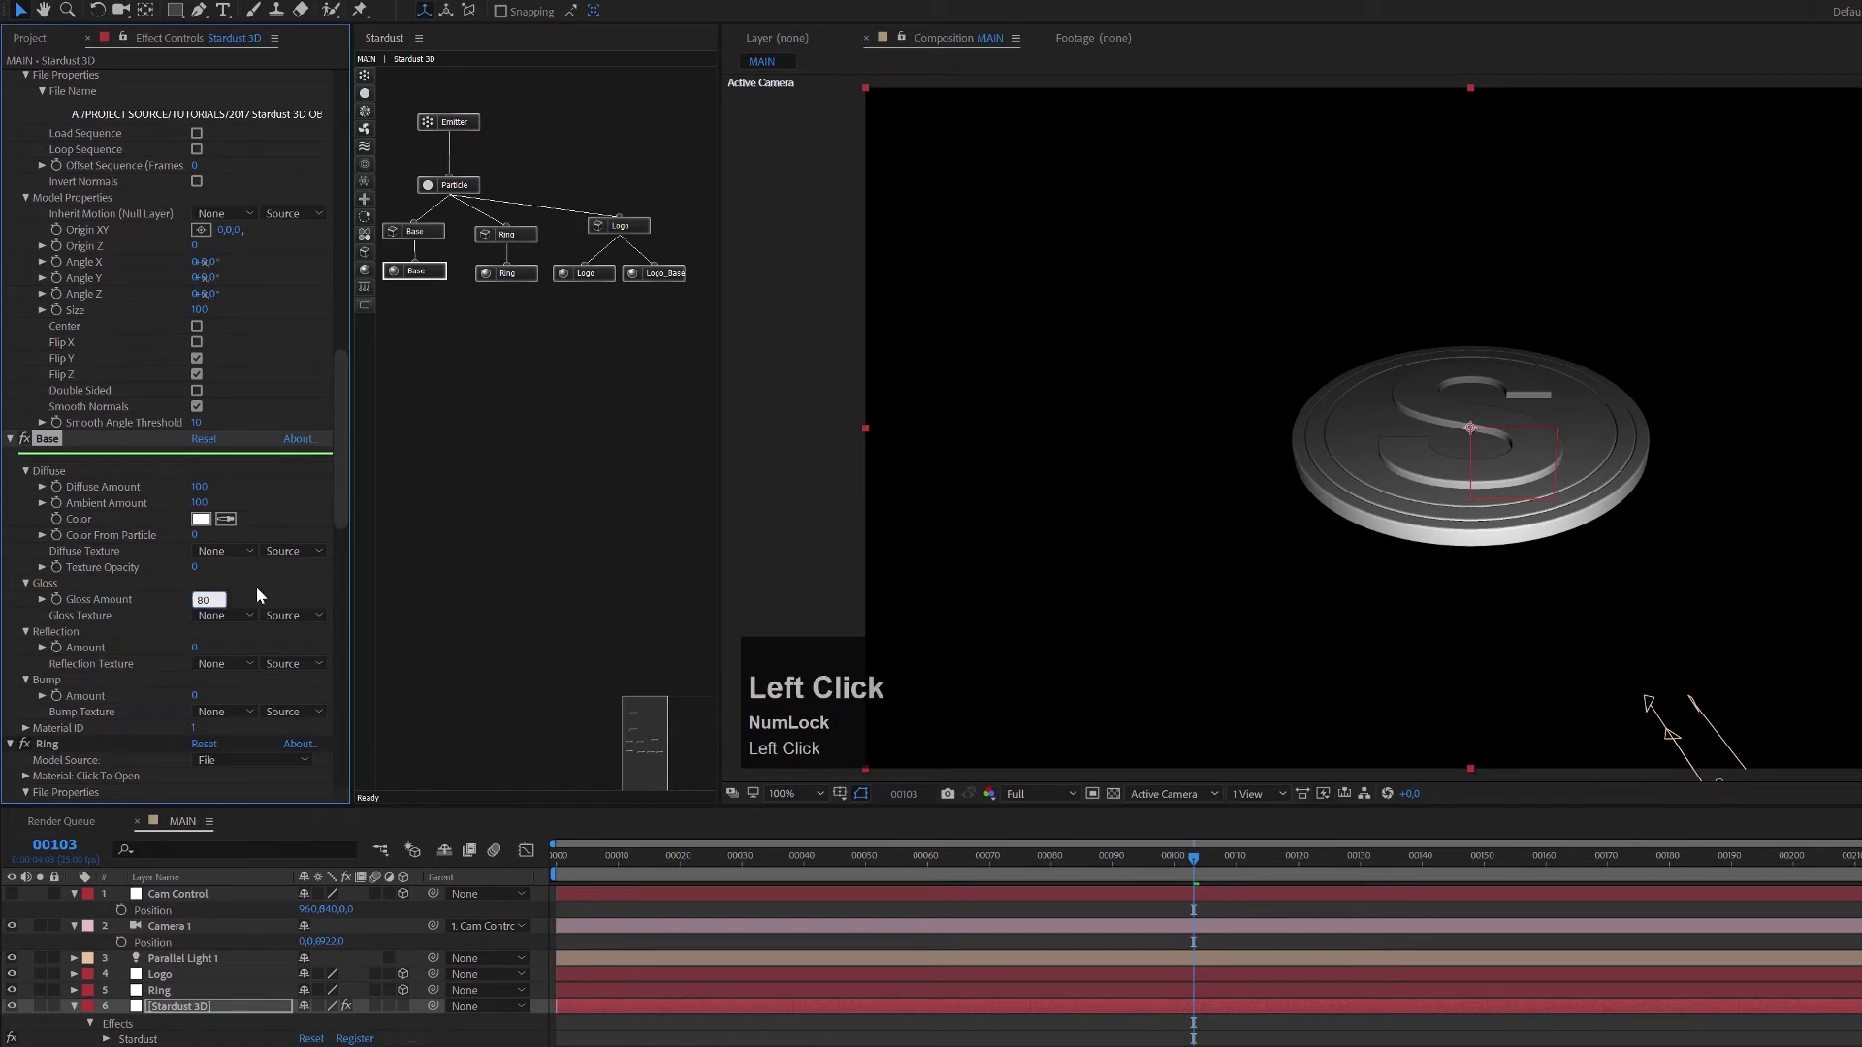
click(196, 649)
text(85)
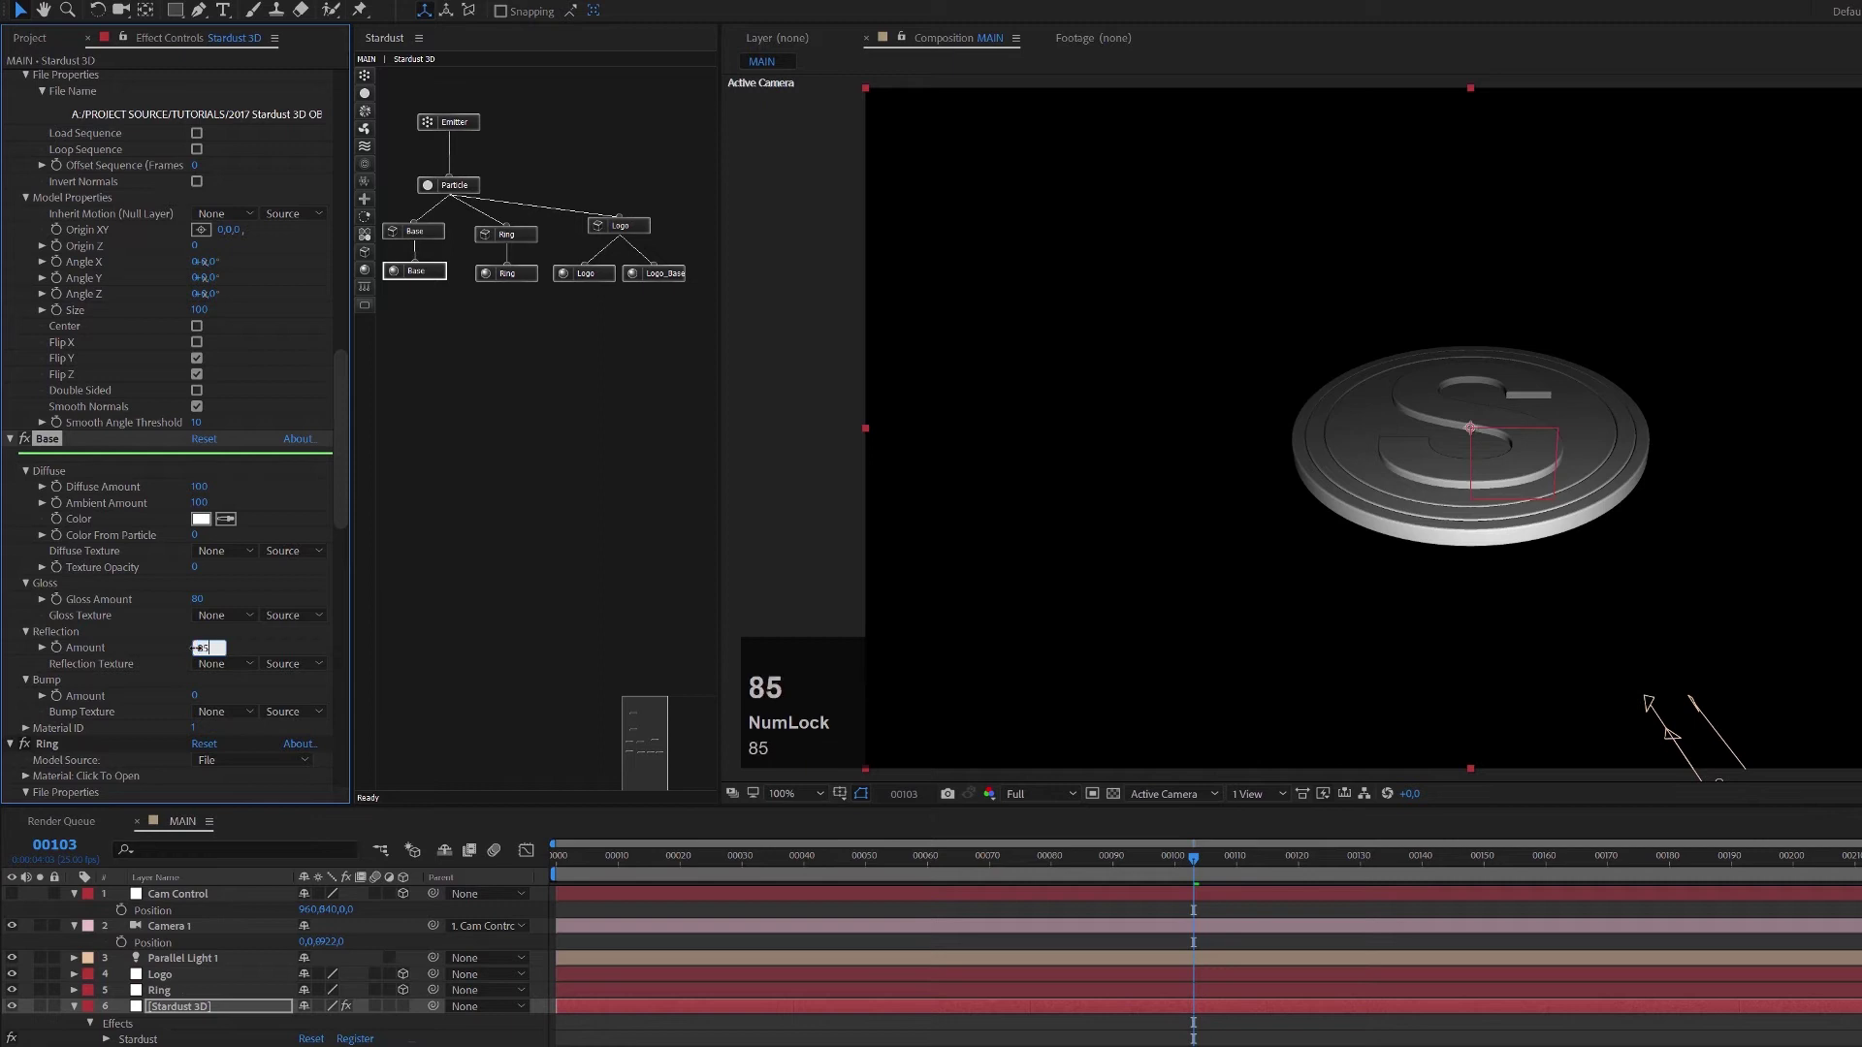
click(251, 649)
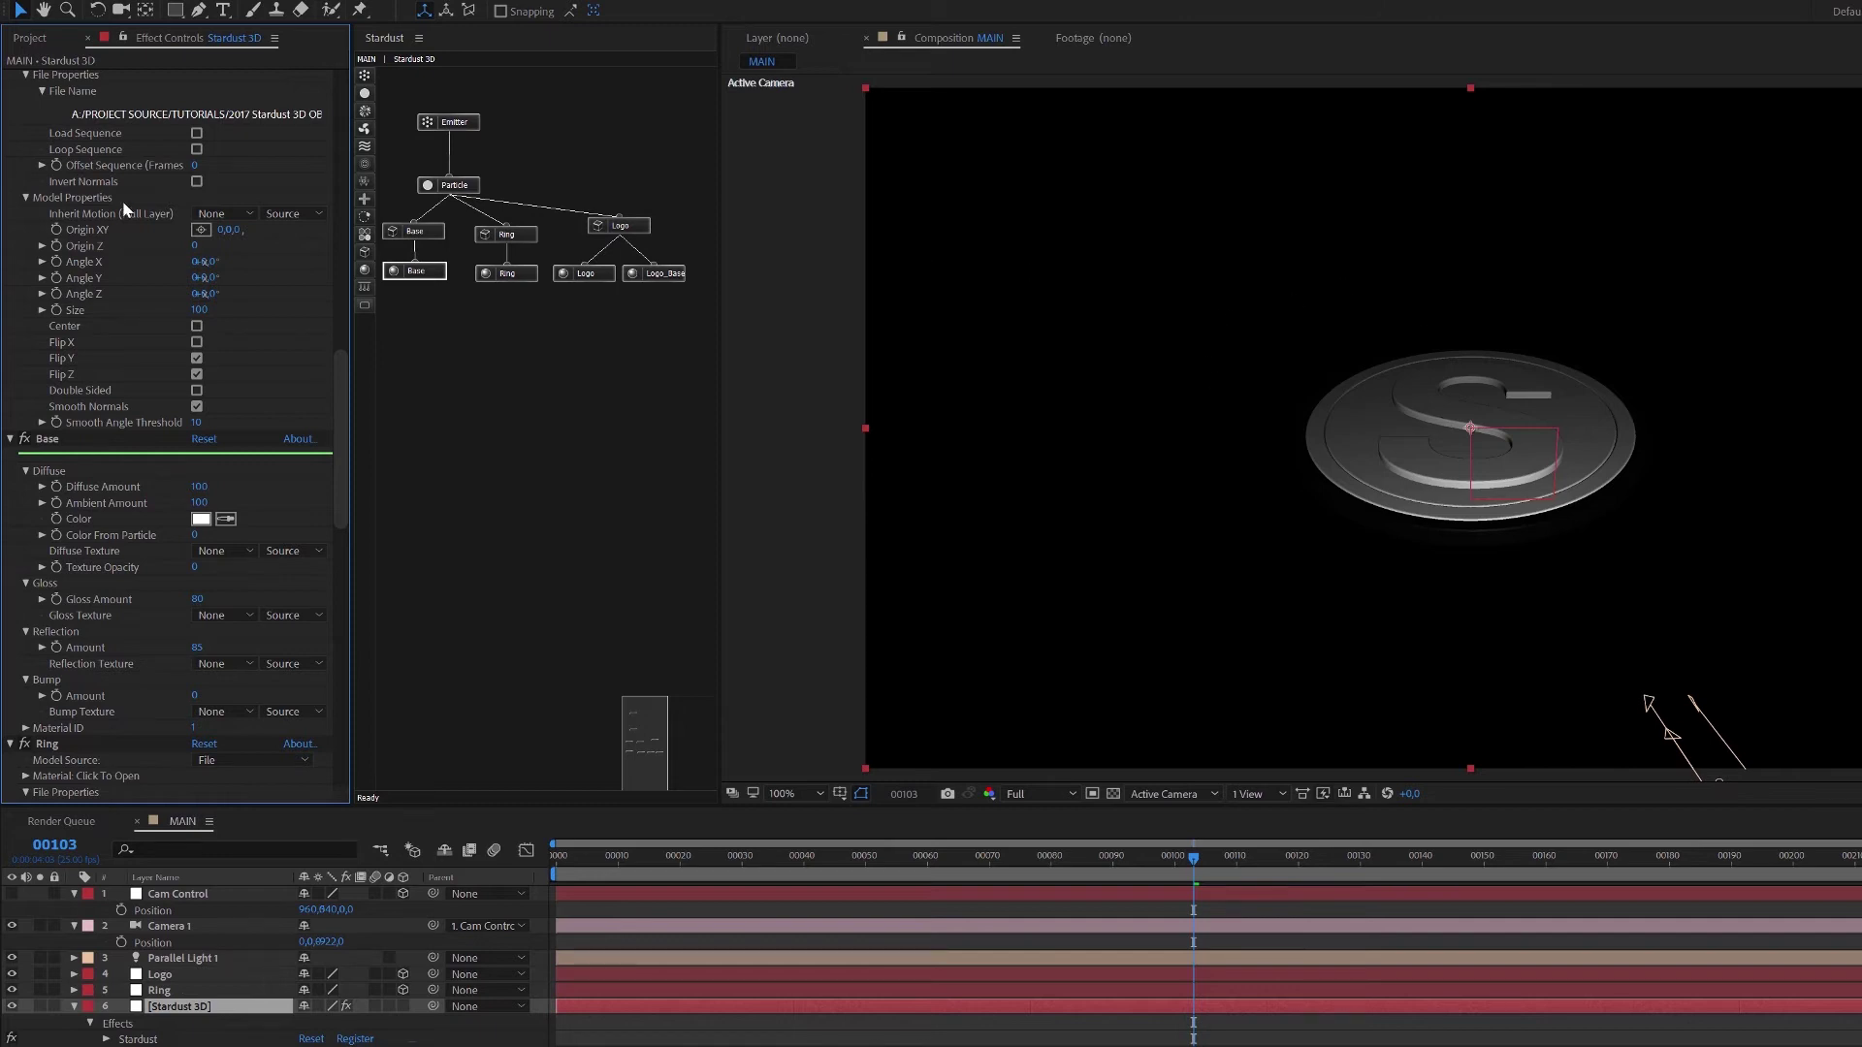
Import goon.jpg and PaintGrunge05.jpg from the (Footage) folder into the project.
click(29, 39)
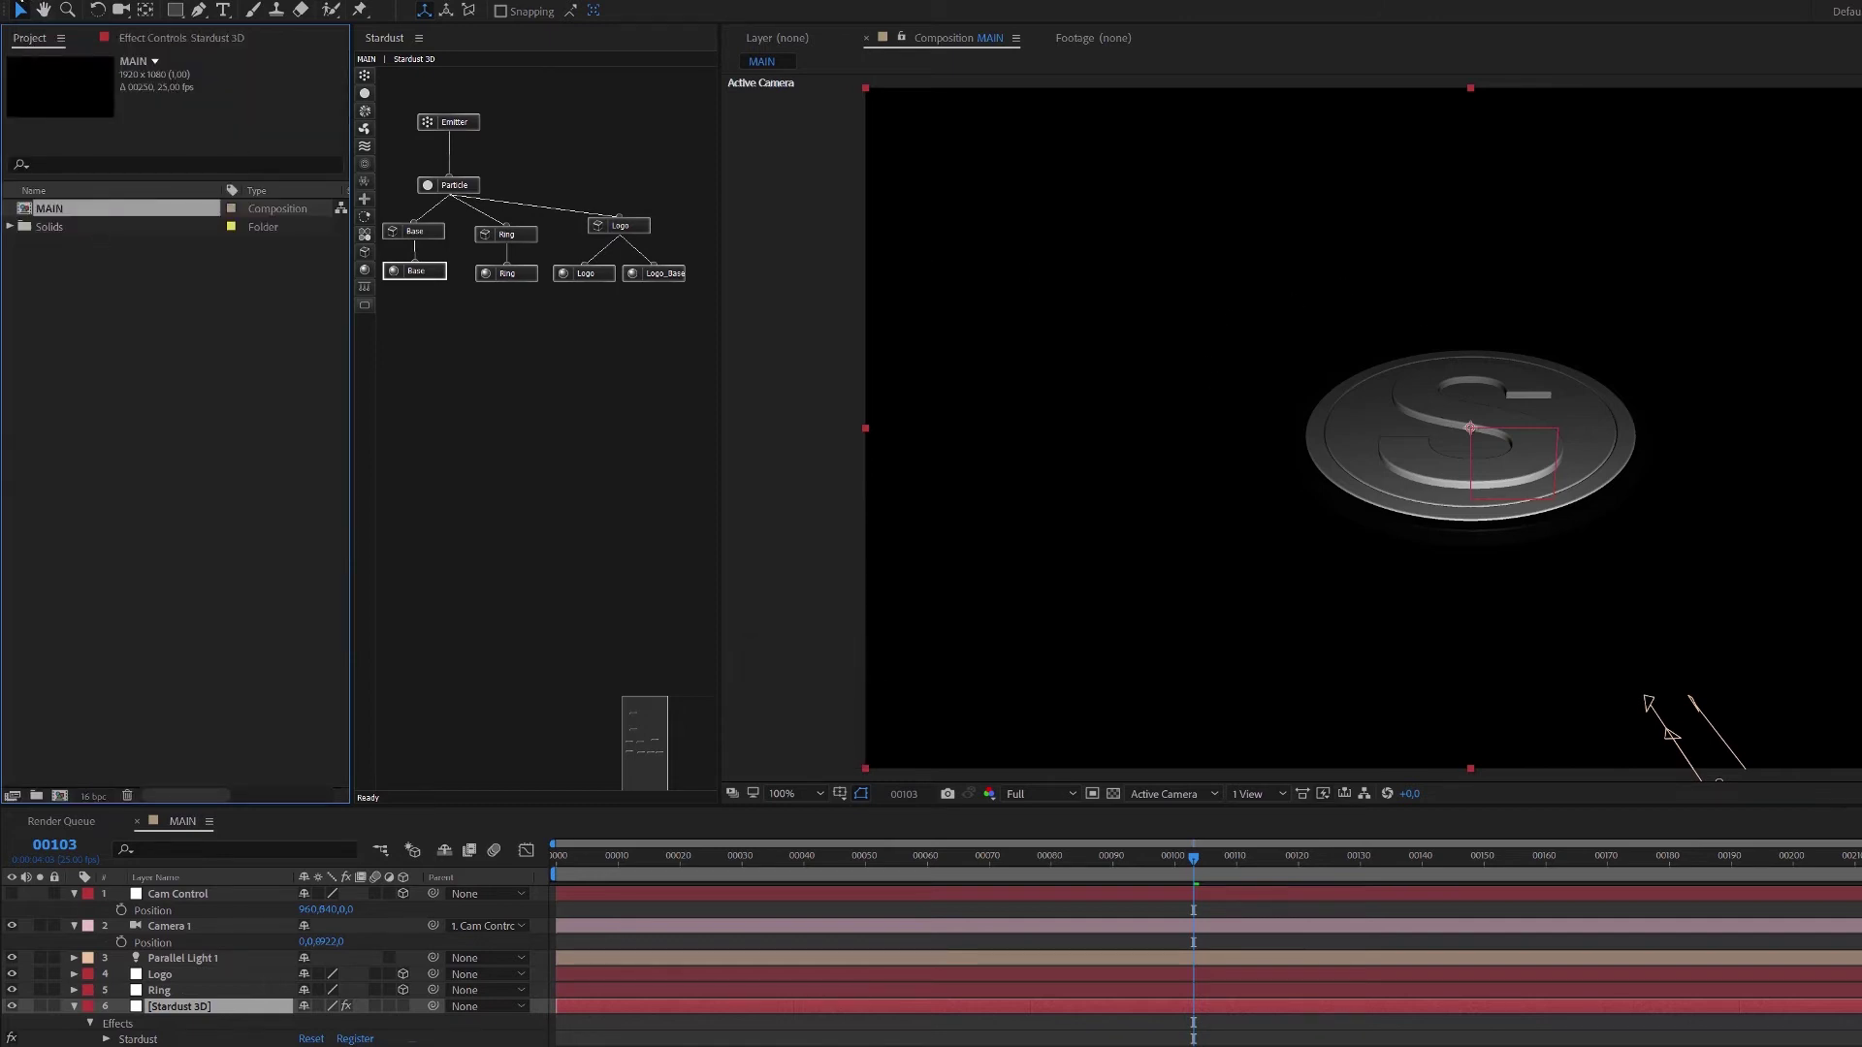
double_click(159, 441)
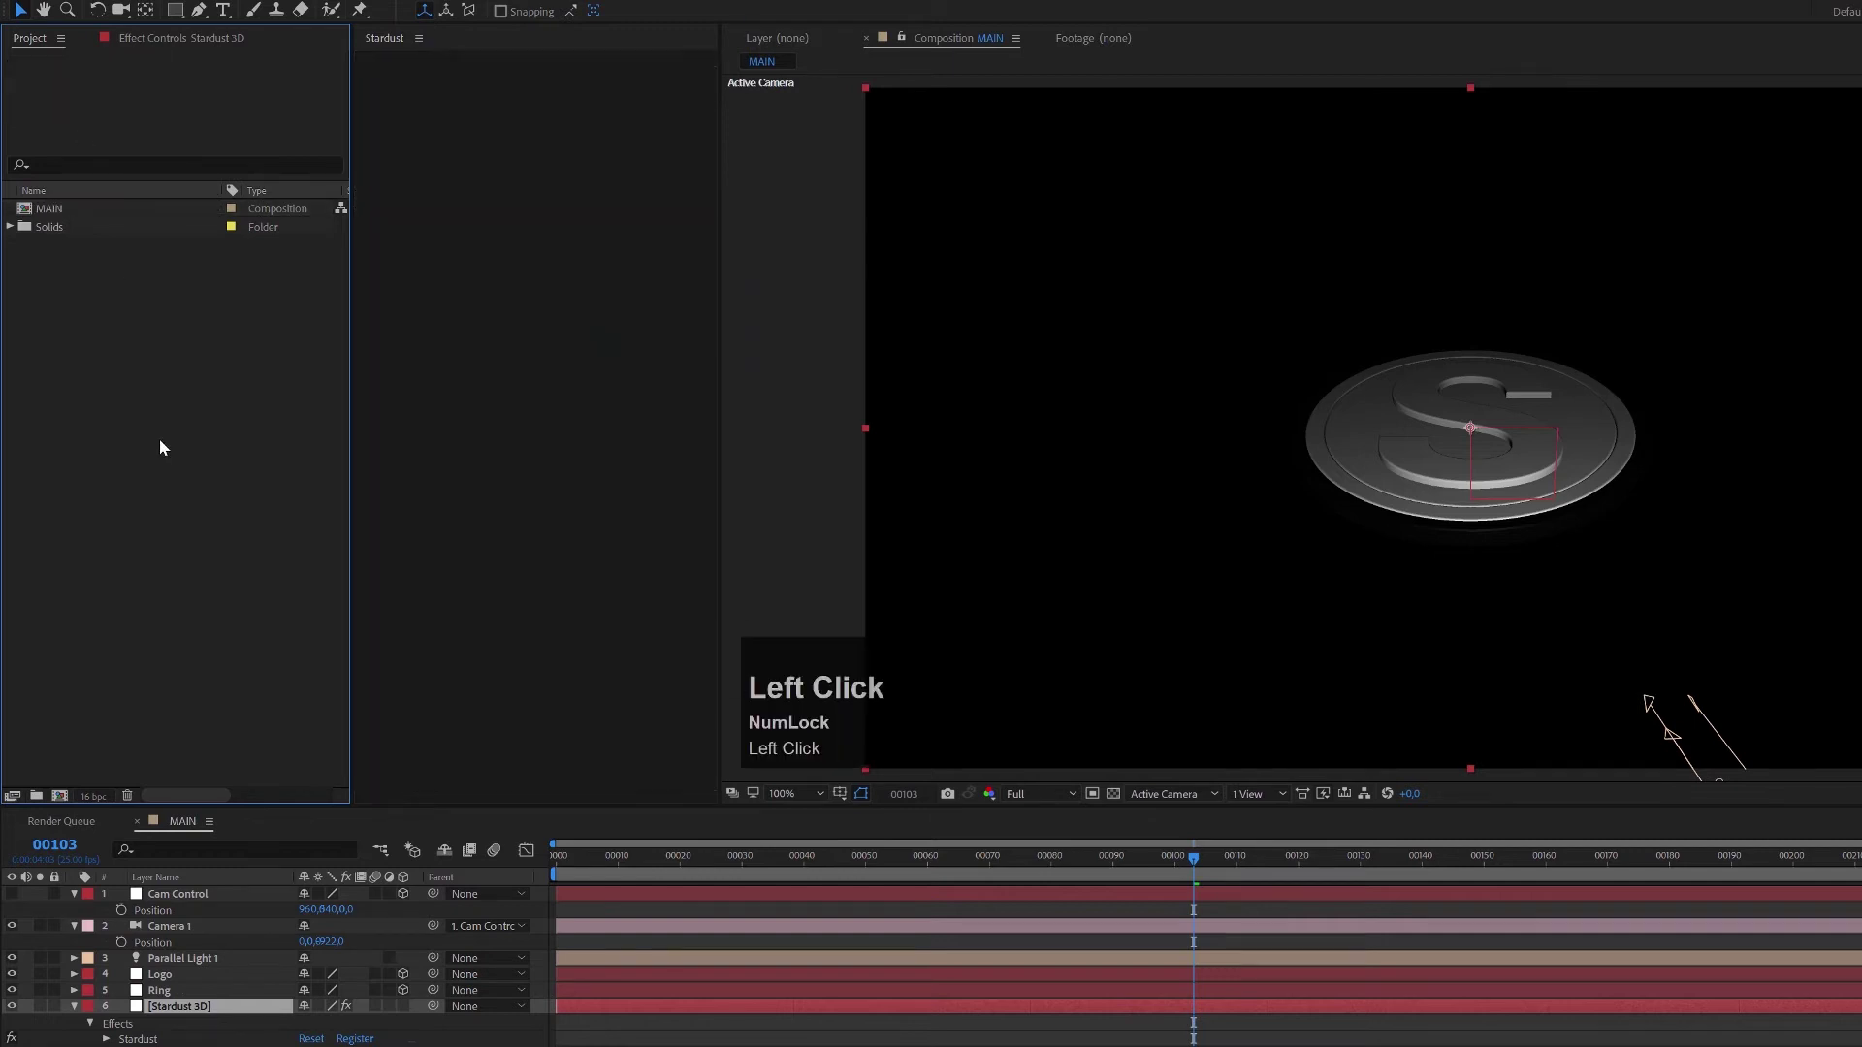
drag(337, 18, 525, 162)
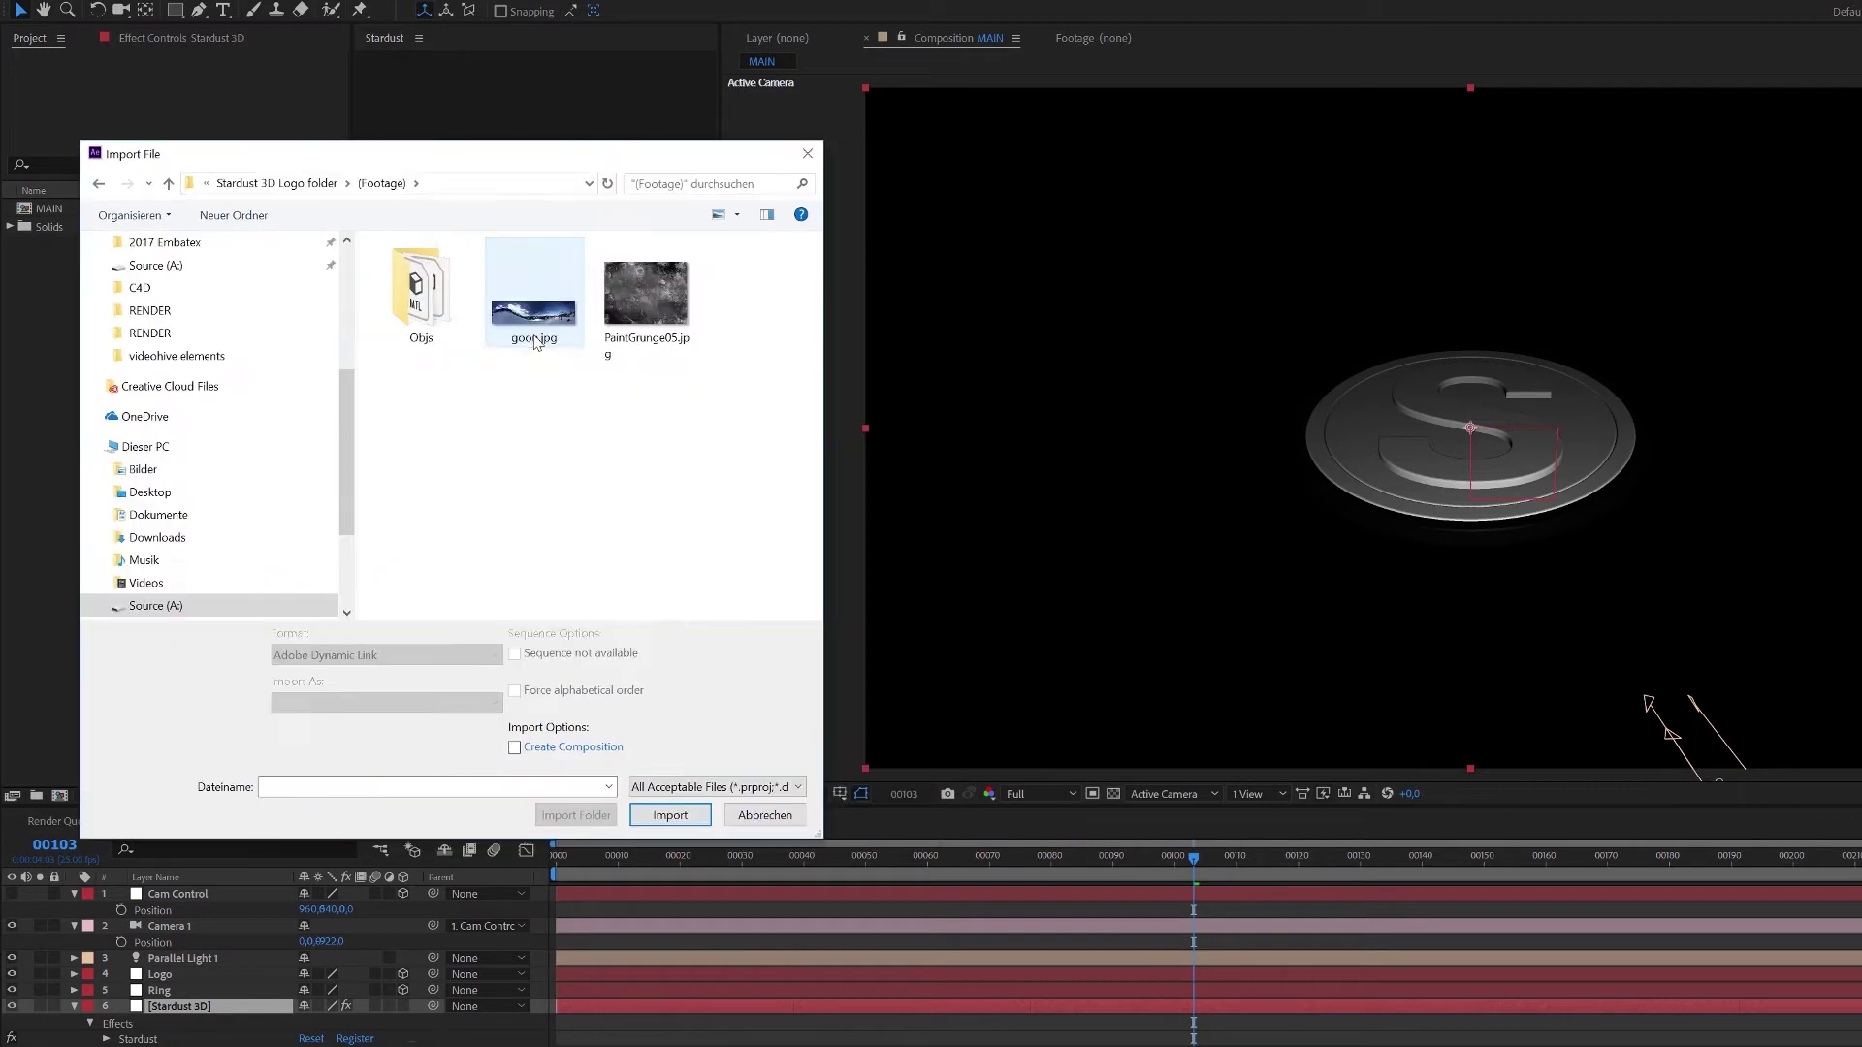
click(536, 342)
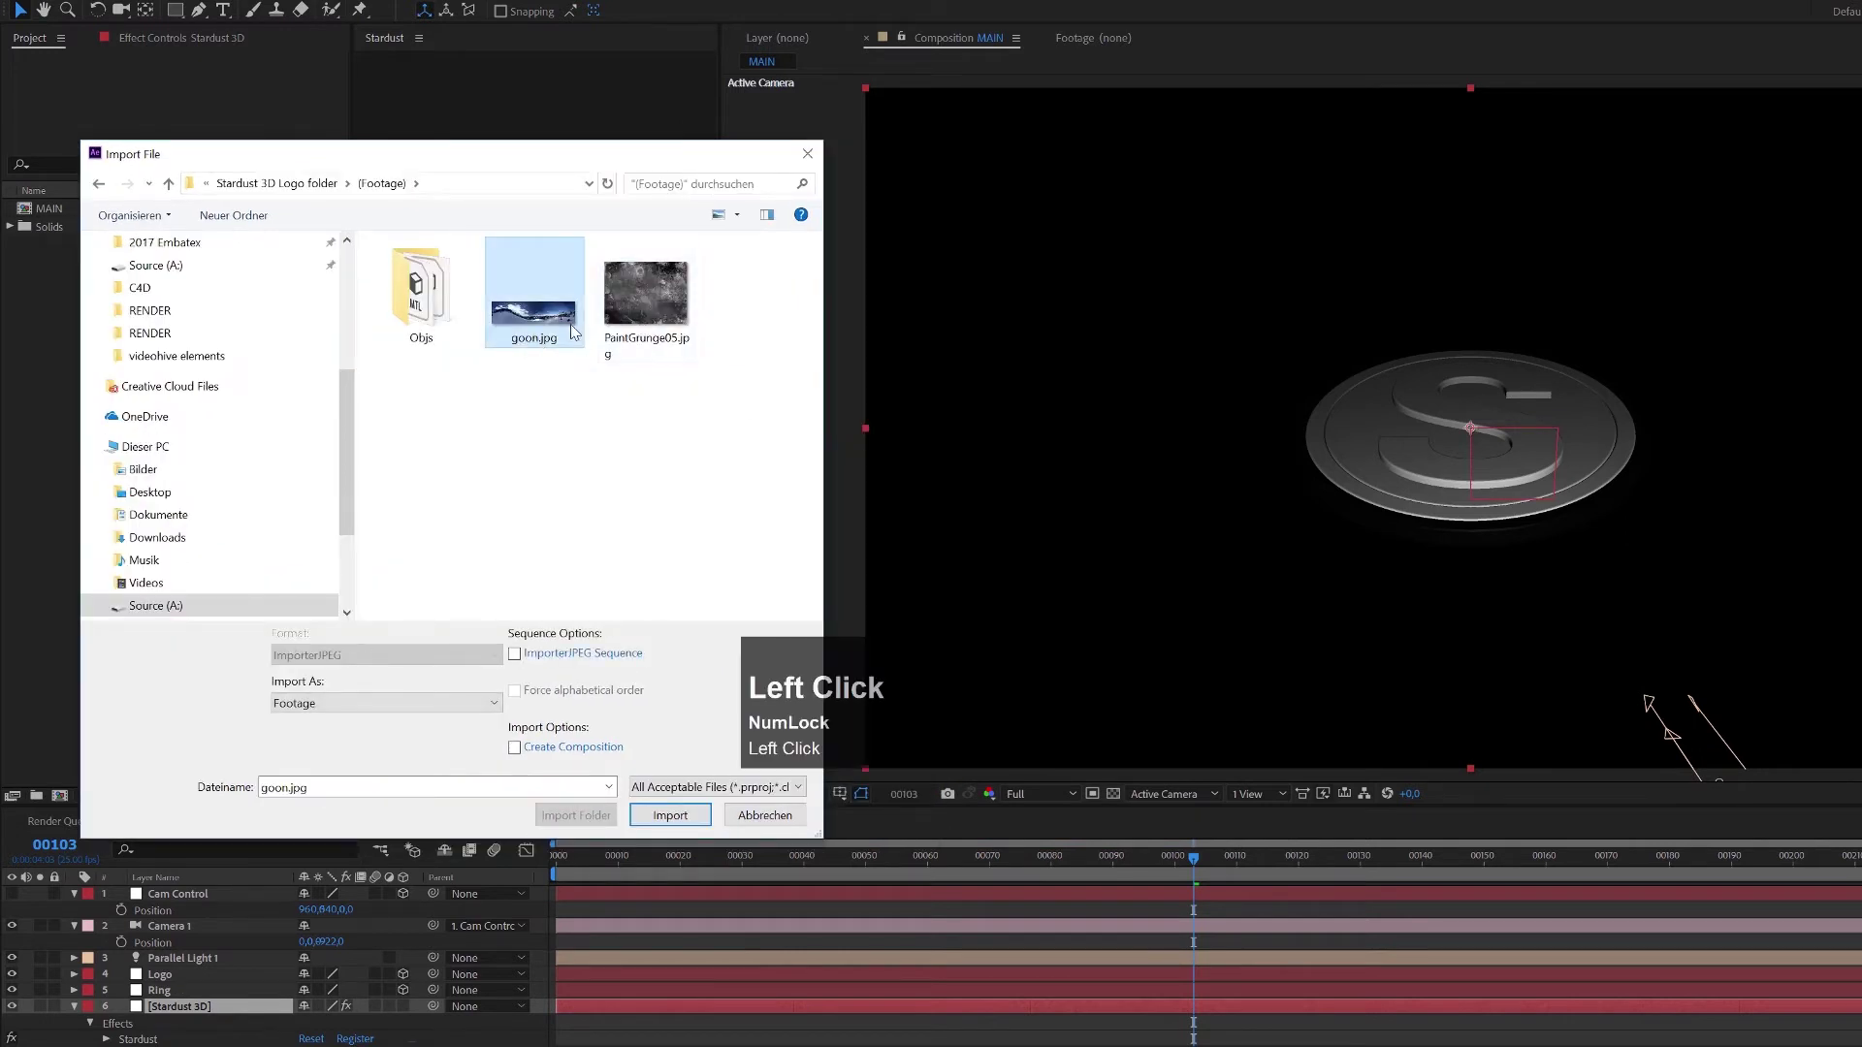
ctrl+click(648, 327)
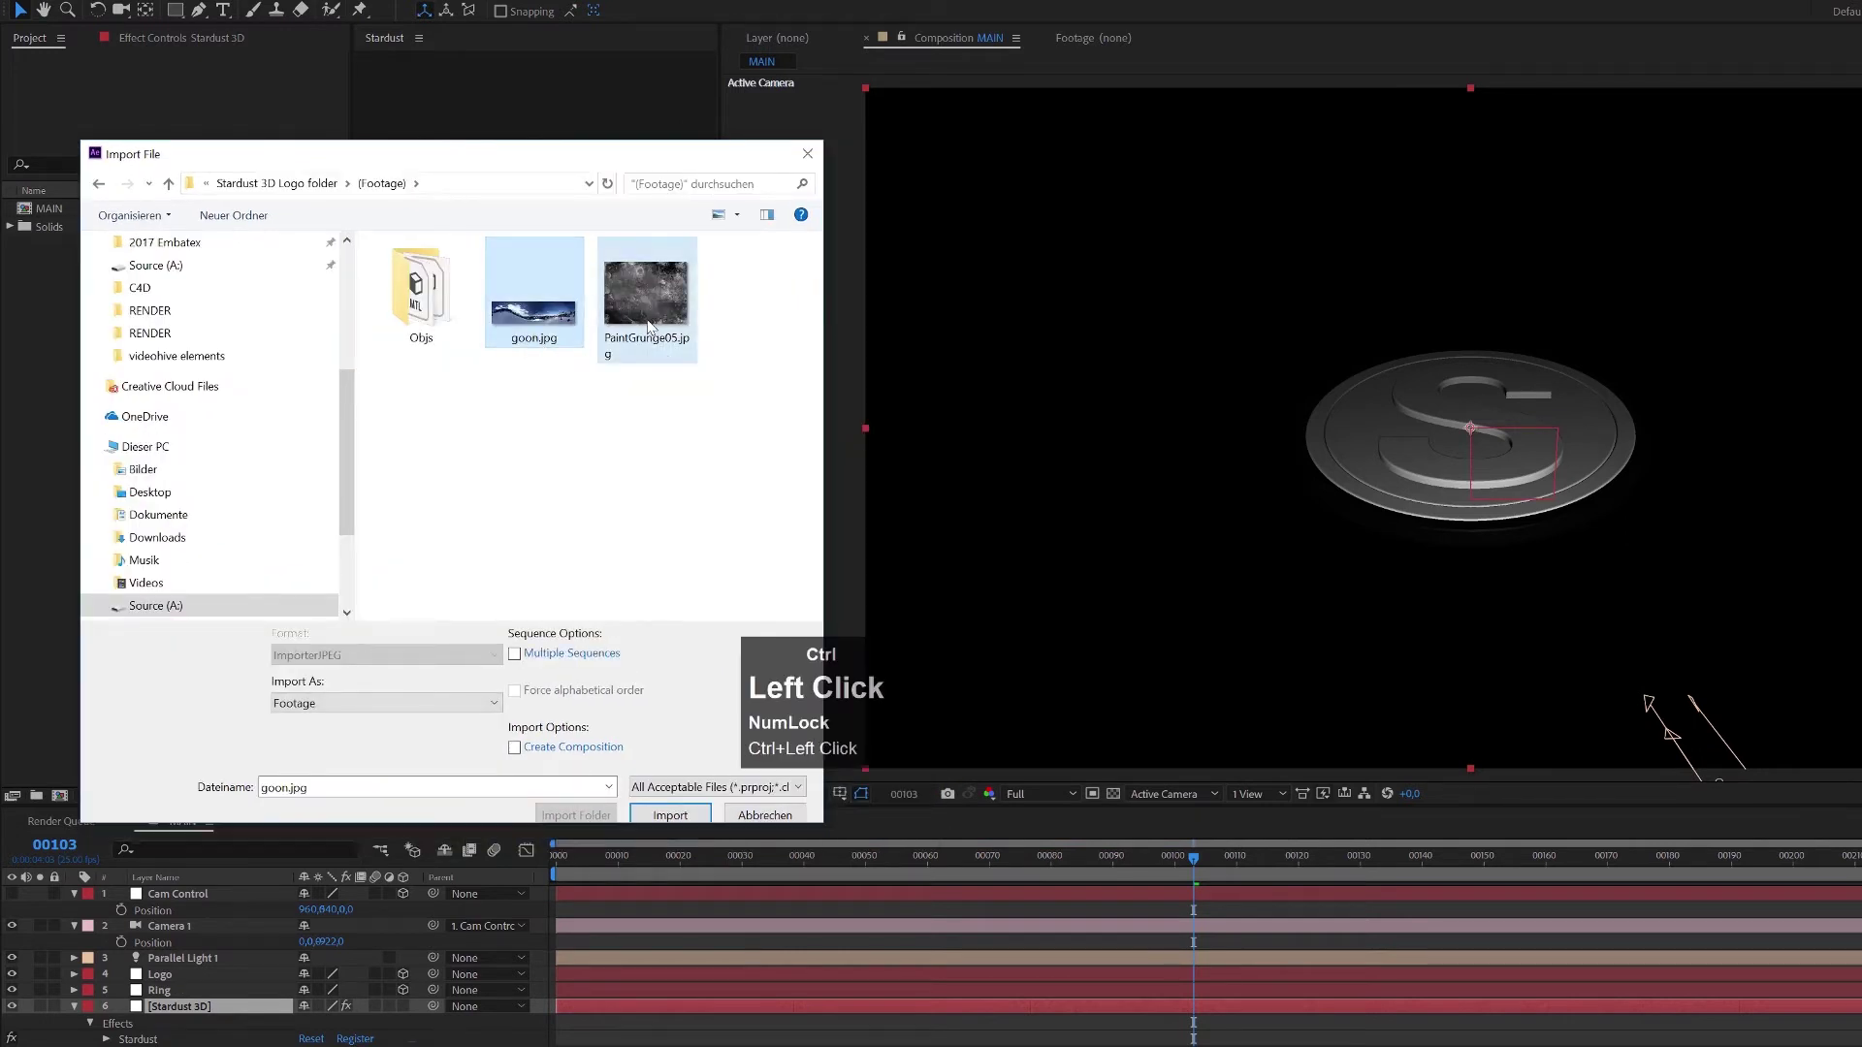
click(679, 802)
Create a composition from goon.jpg and rename it Environment.
drag(60, 211, 69, 793)
click(73, 411)
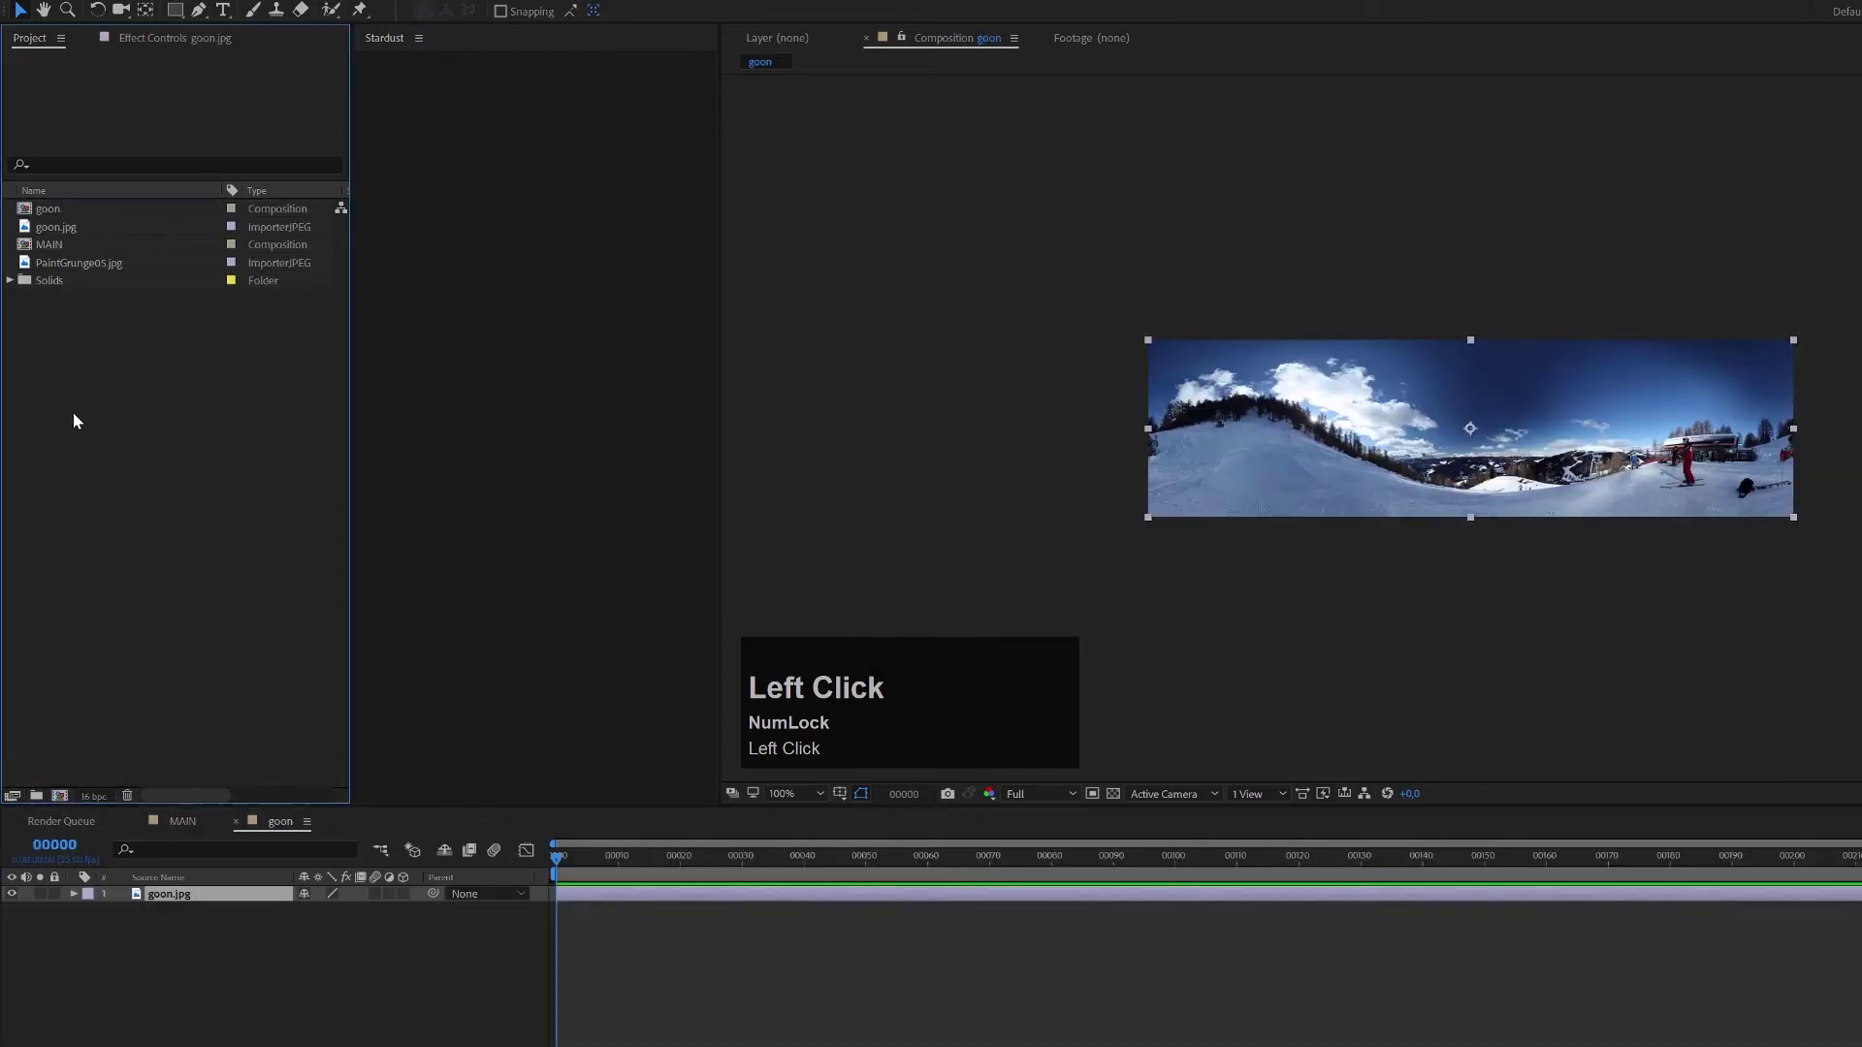
click(53, 215)
key(Return)
text(Environment)
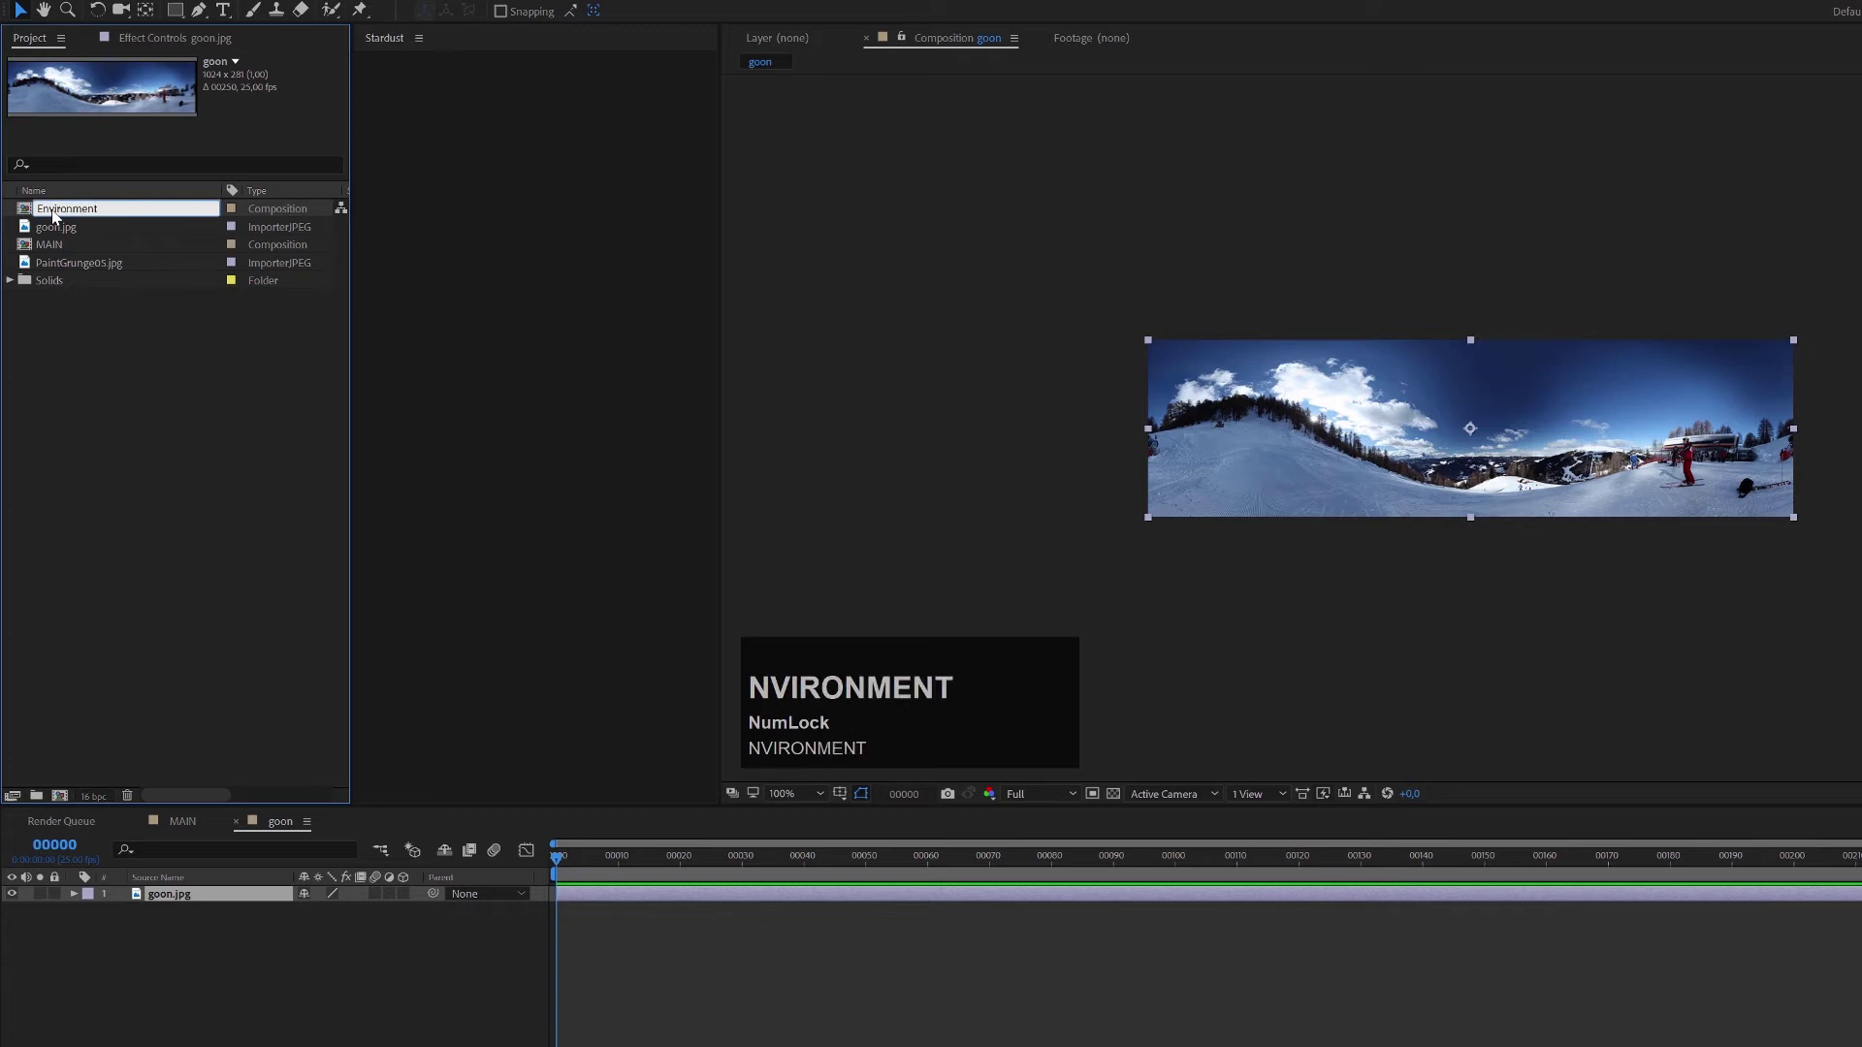
key(Return)
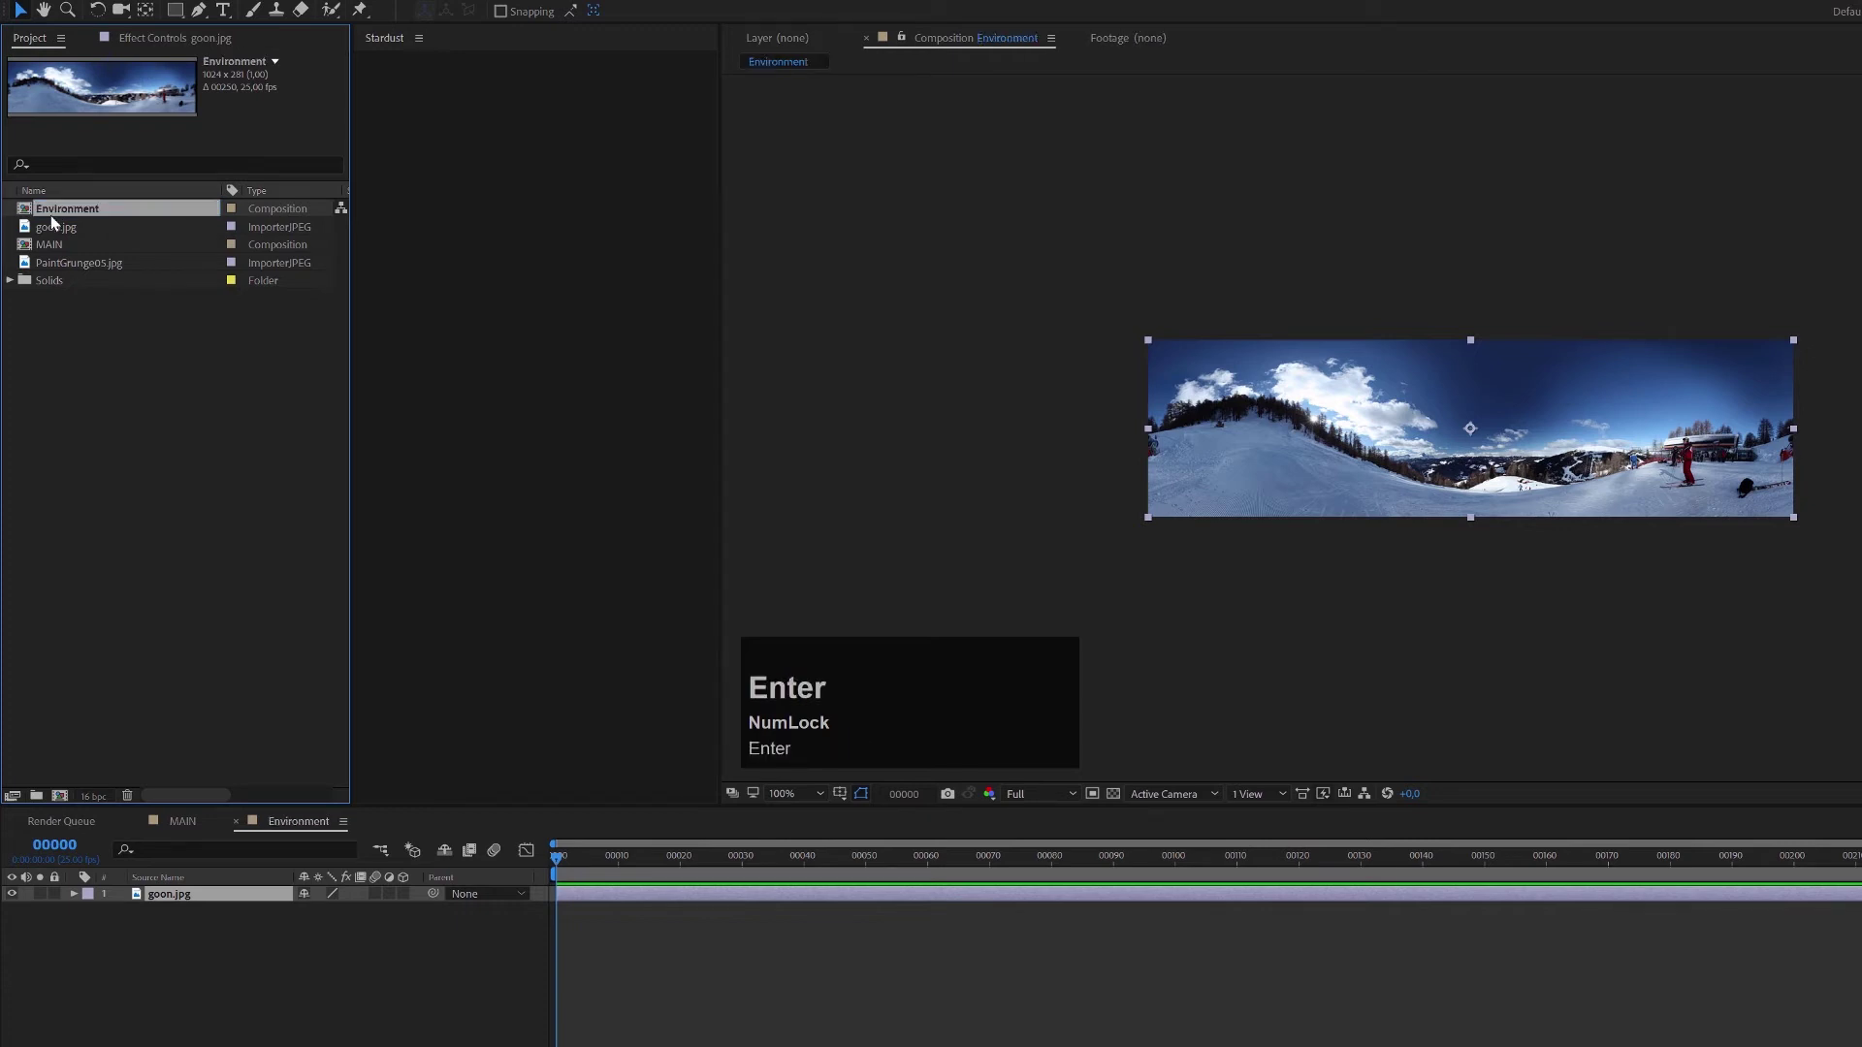
Add the Environment composition as the lowest layer of MAIN, assign it as Stardust's Environment Layer, and preview the reflections.
click(182, 821)
drag(58, 218, 85, 1028)
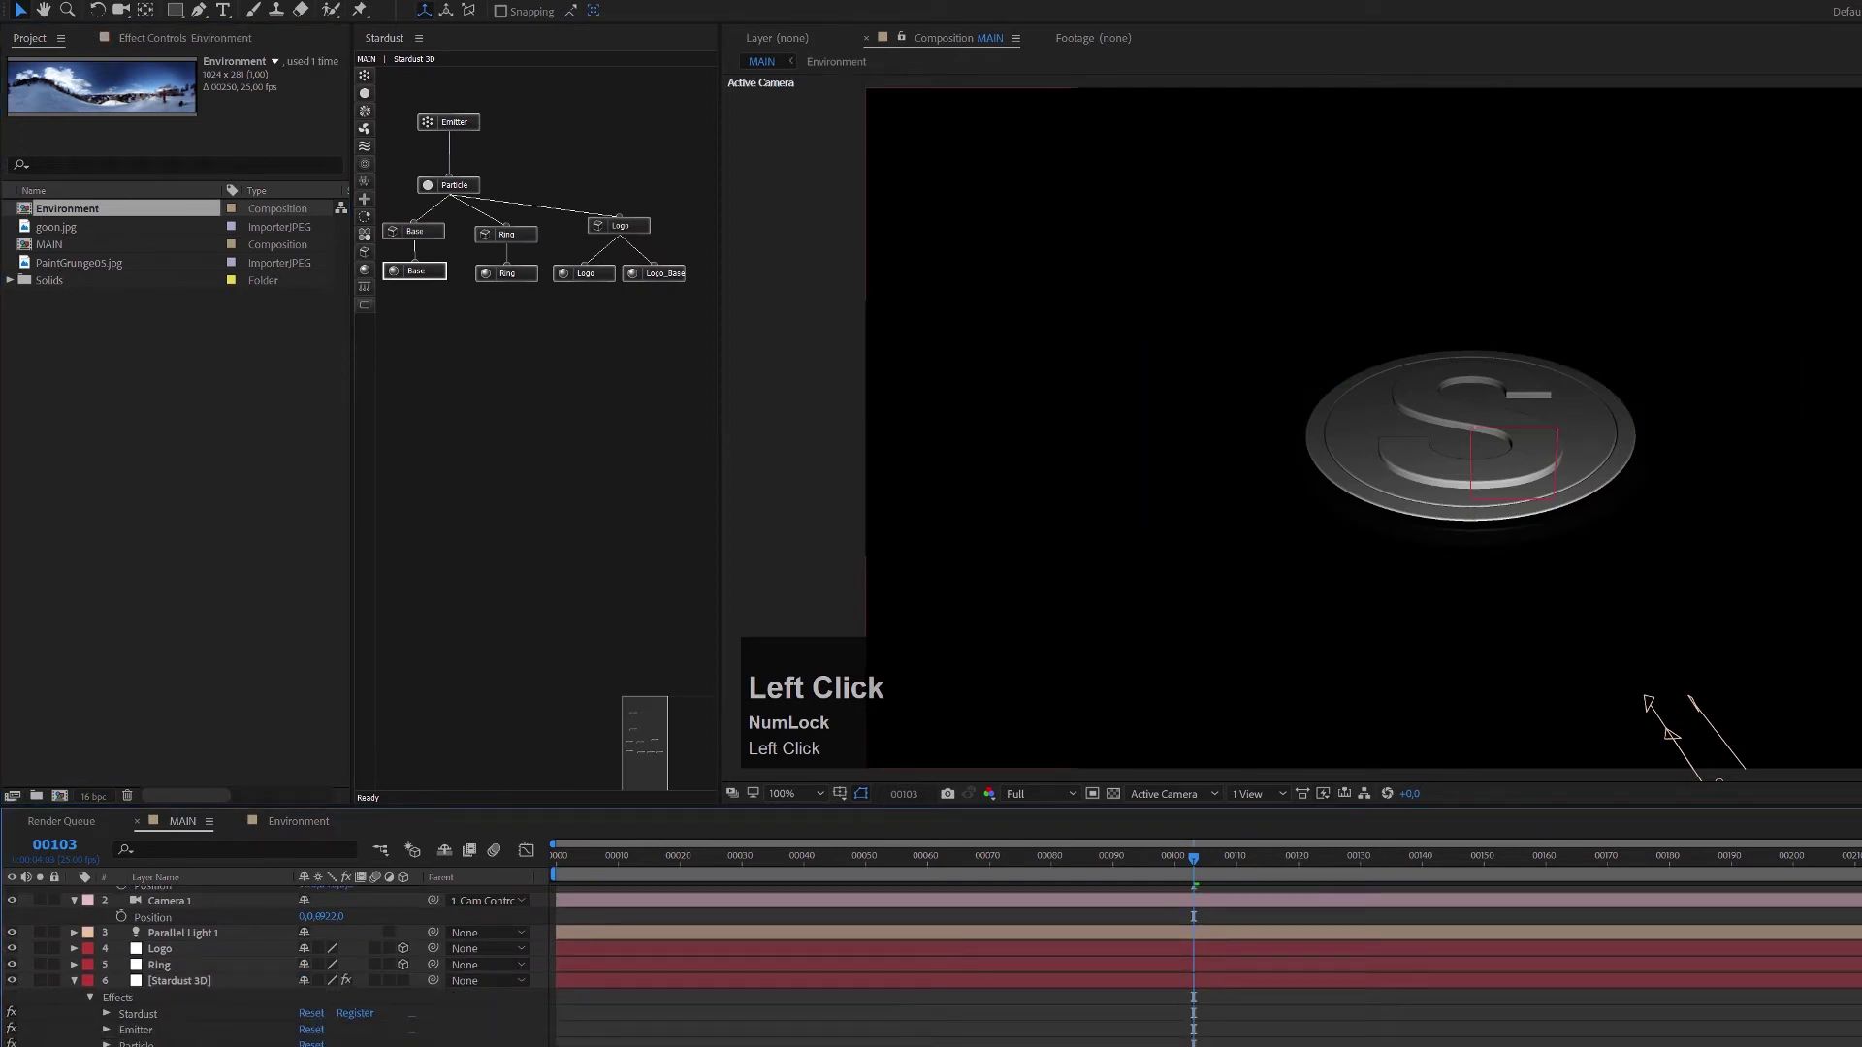
click(188, 982)
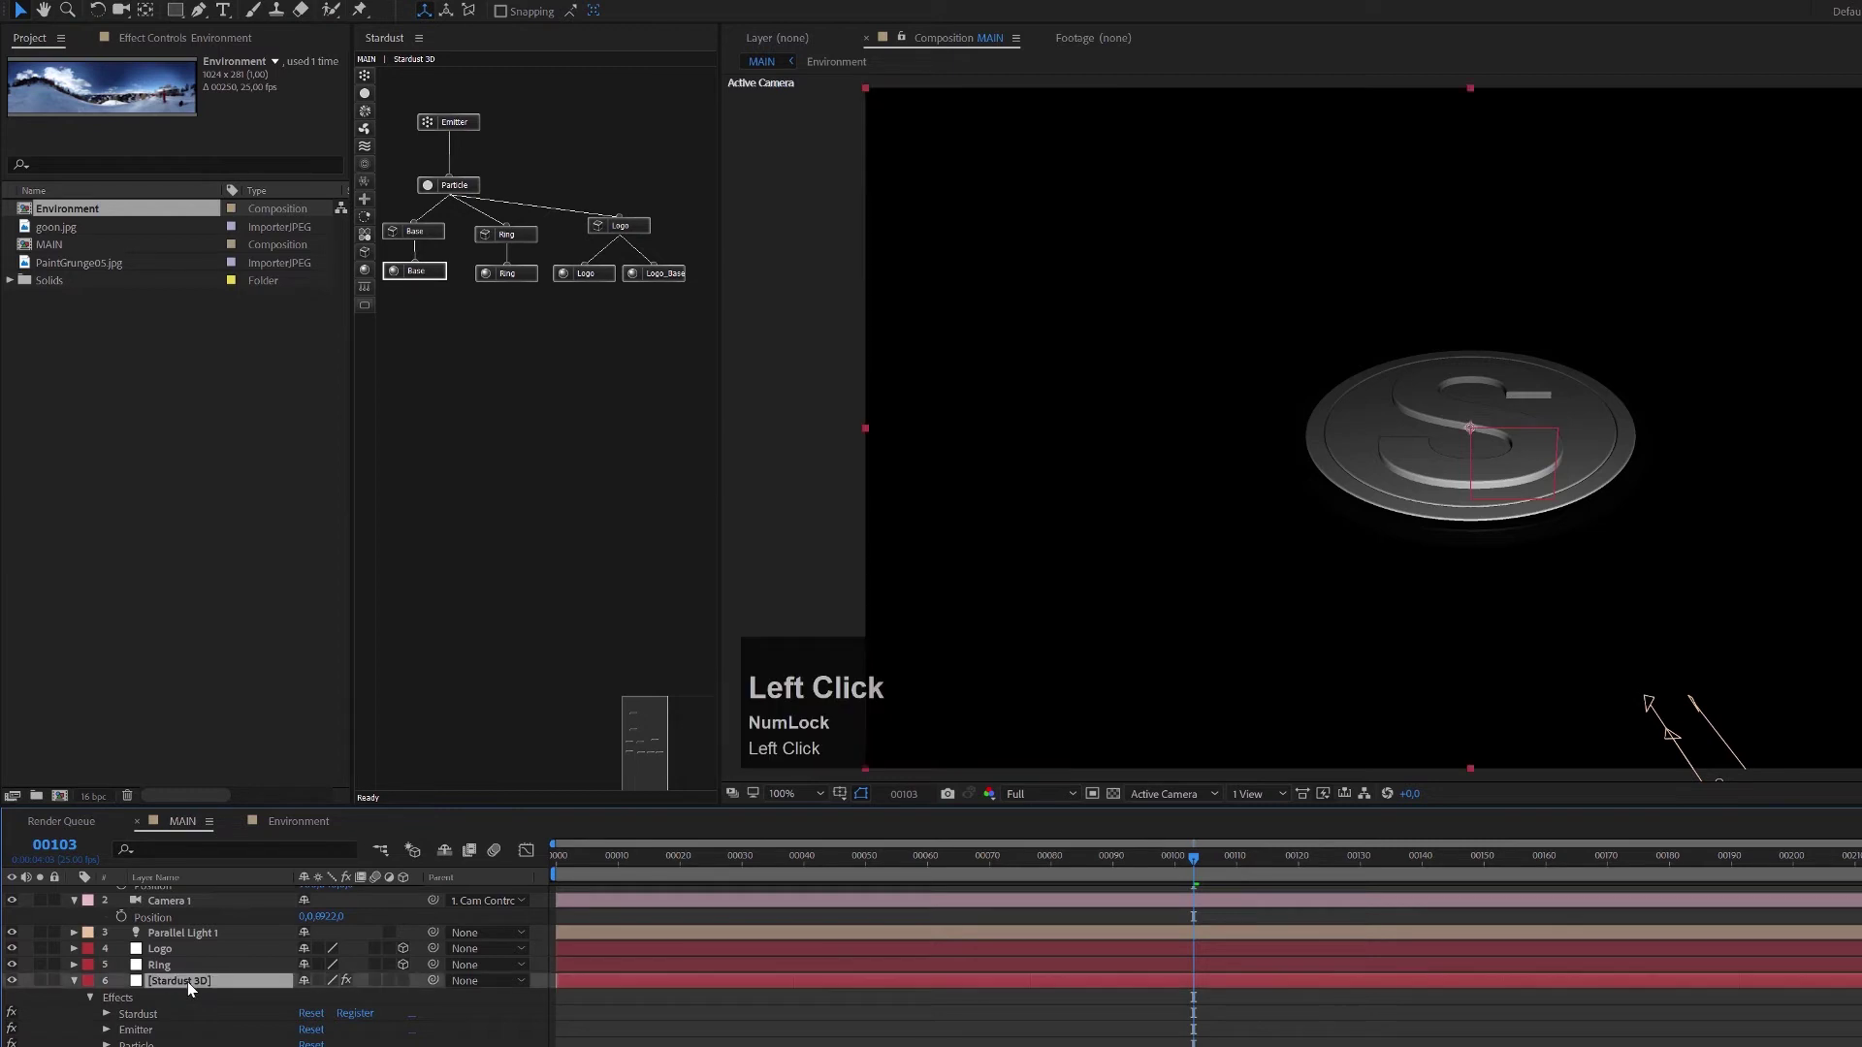
scroll(405, 254, up, 1)
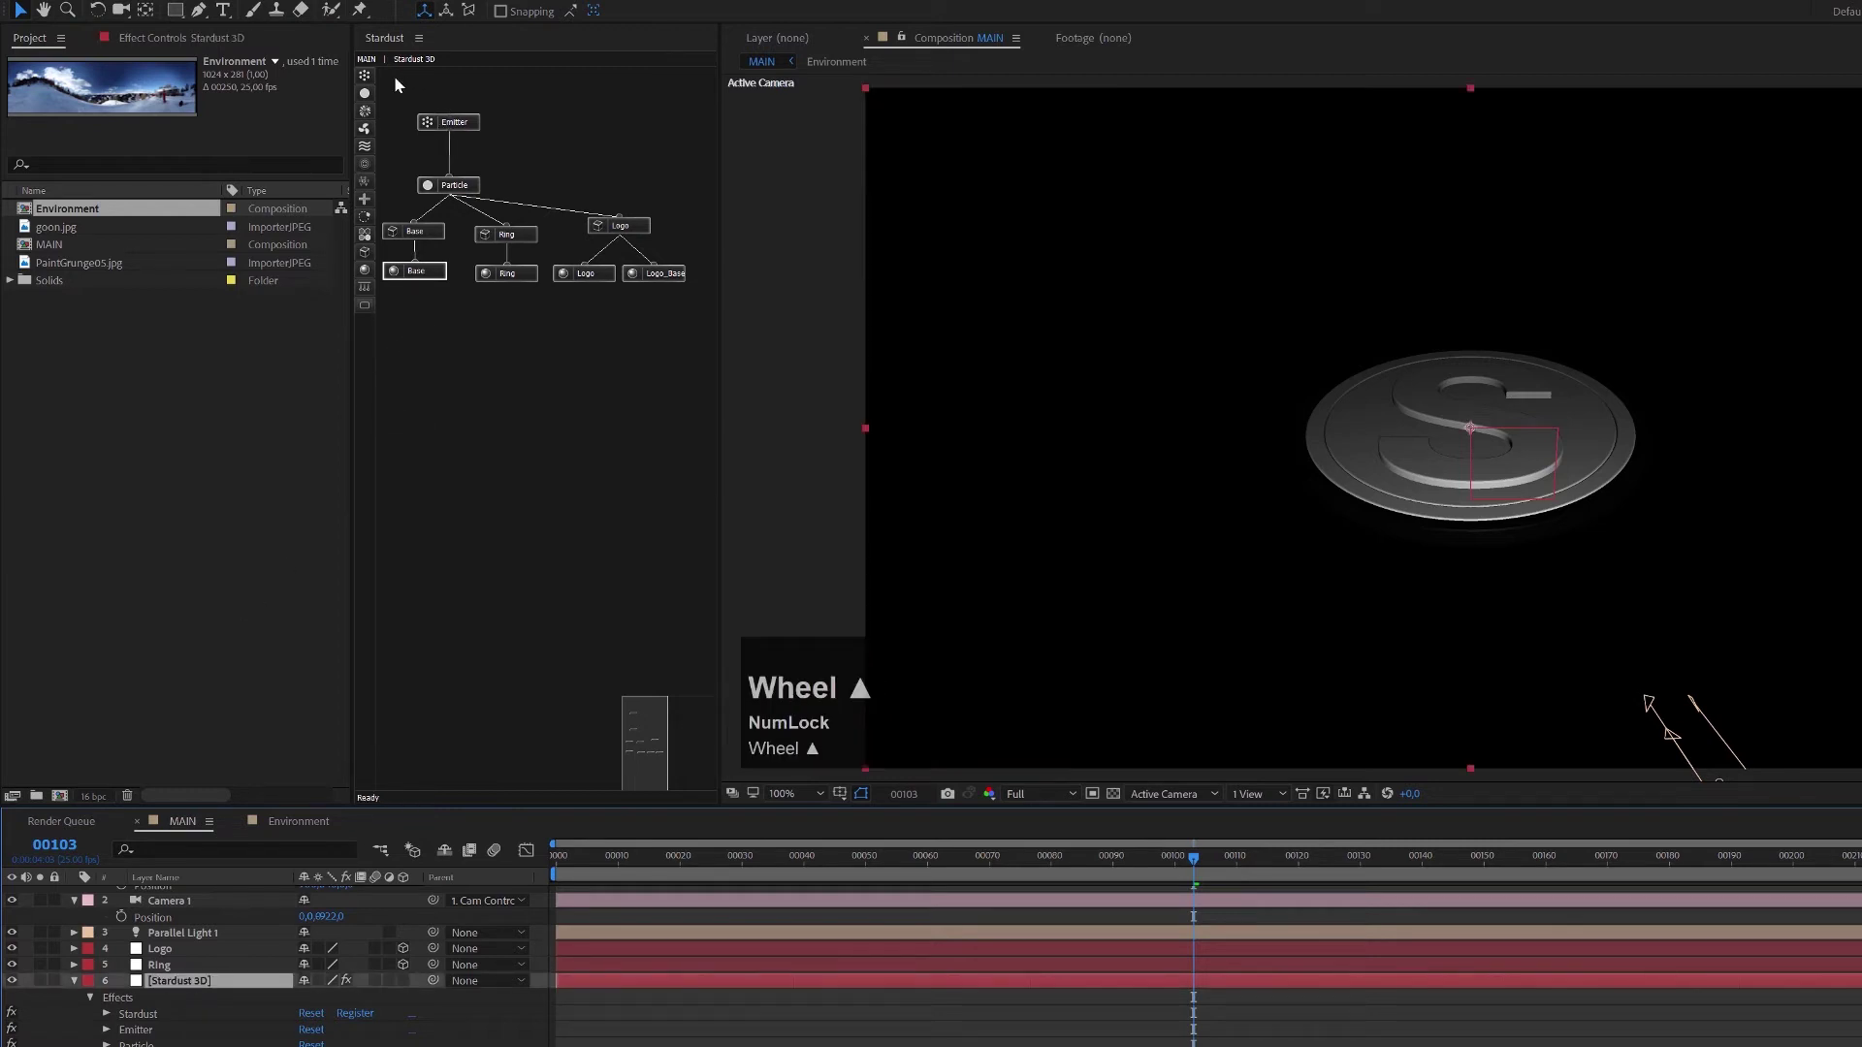
click(167, 39)
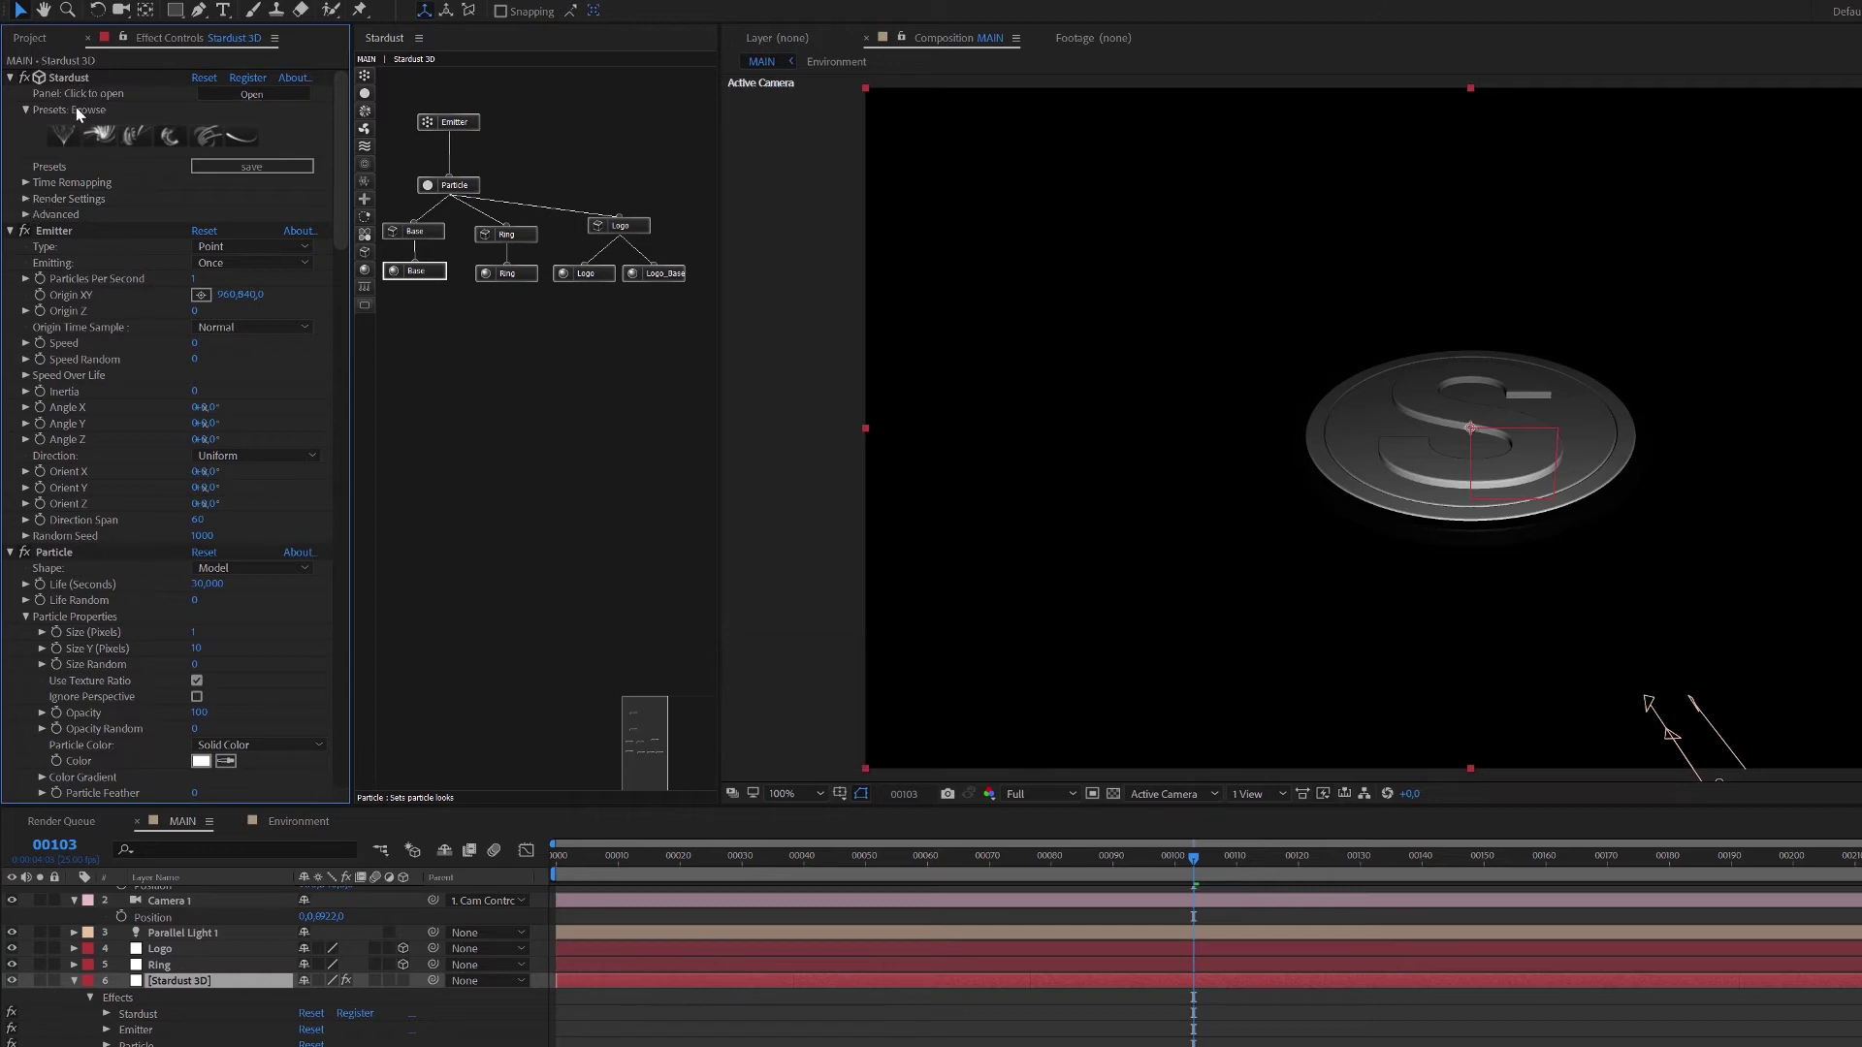
click(27, 197)
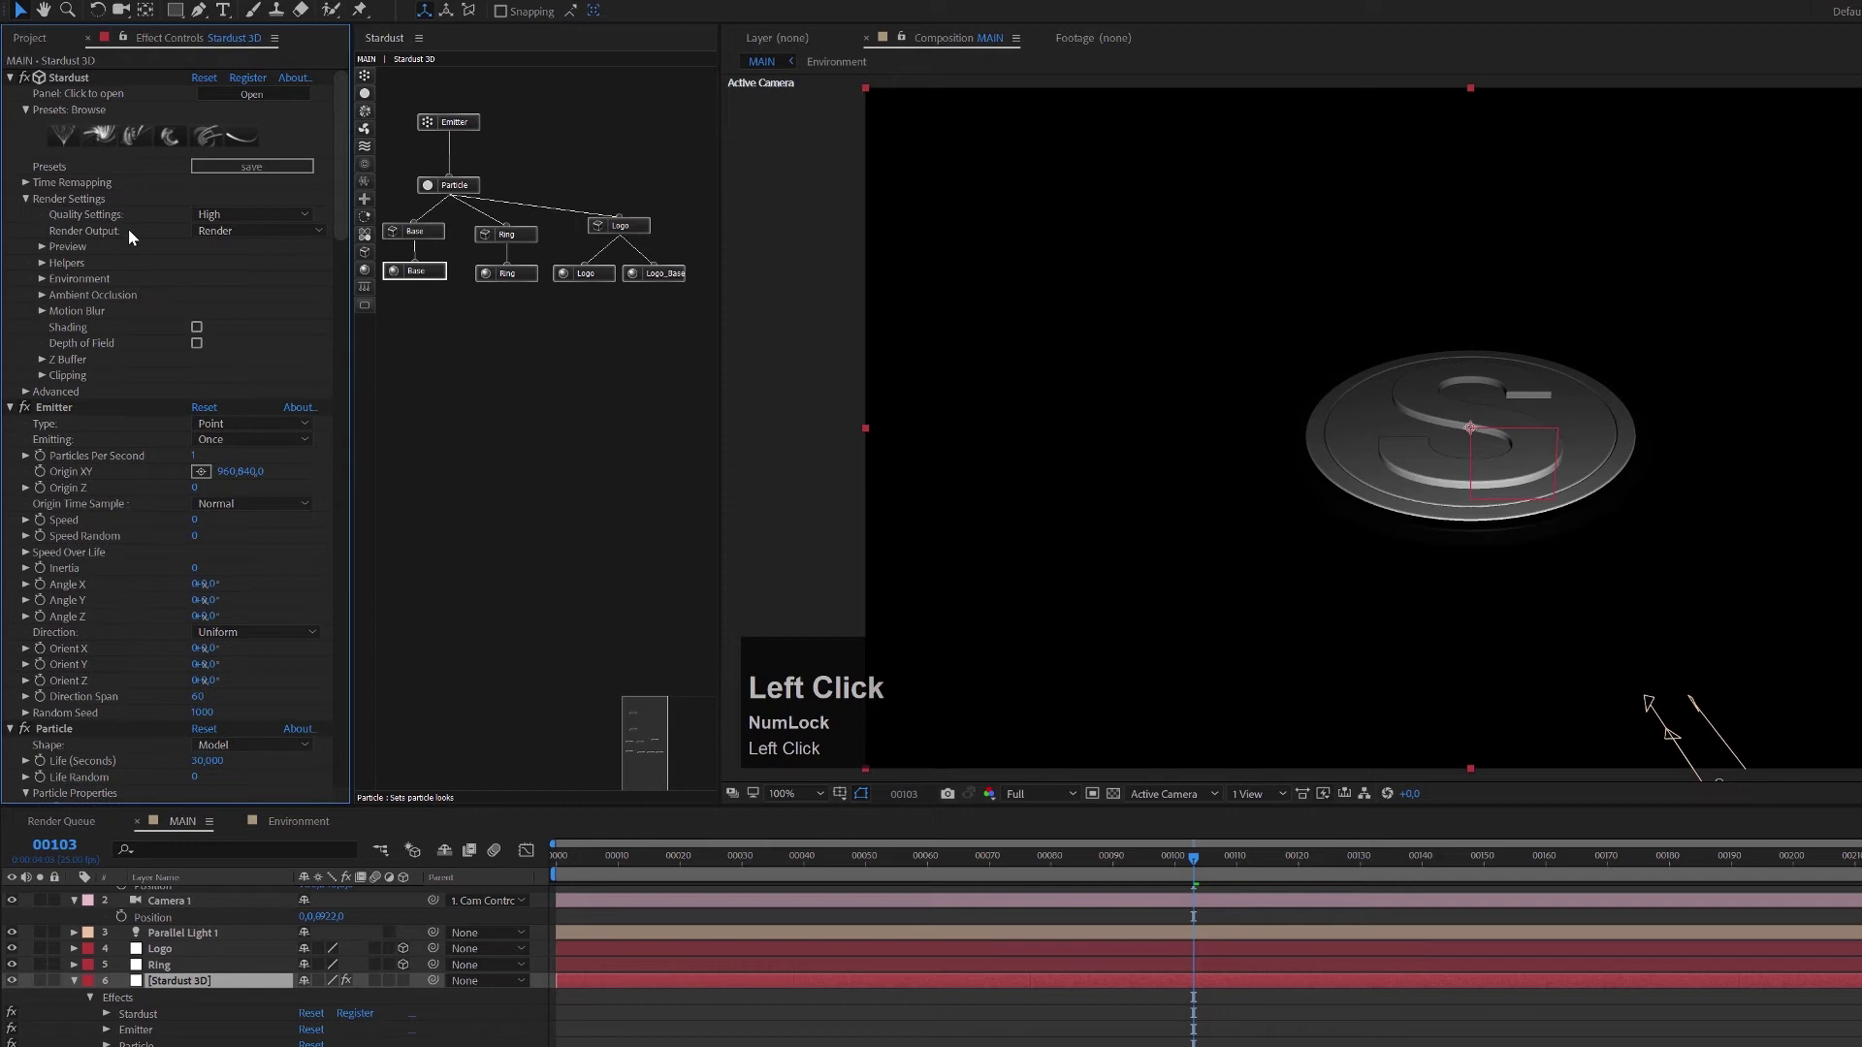
click(42, 278)
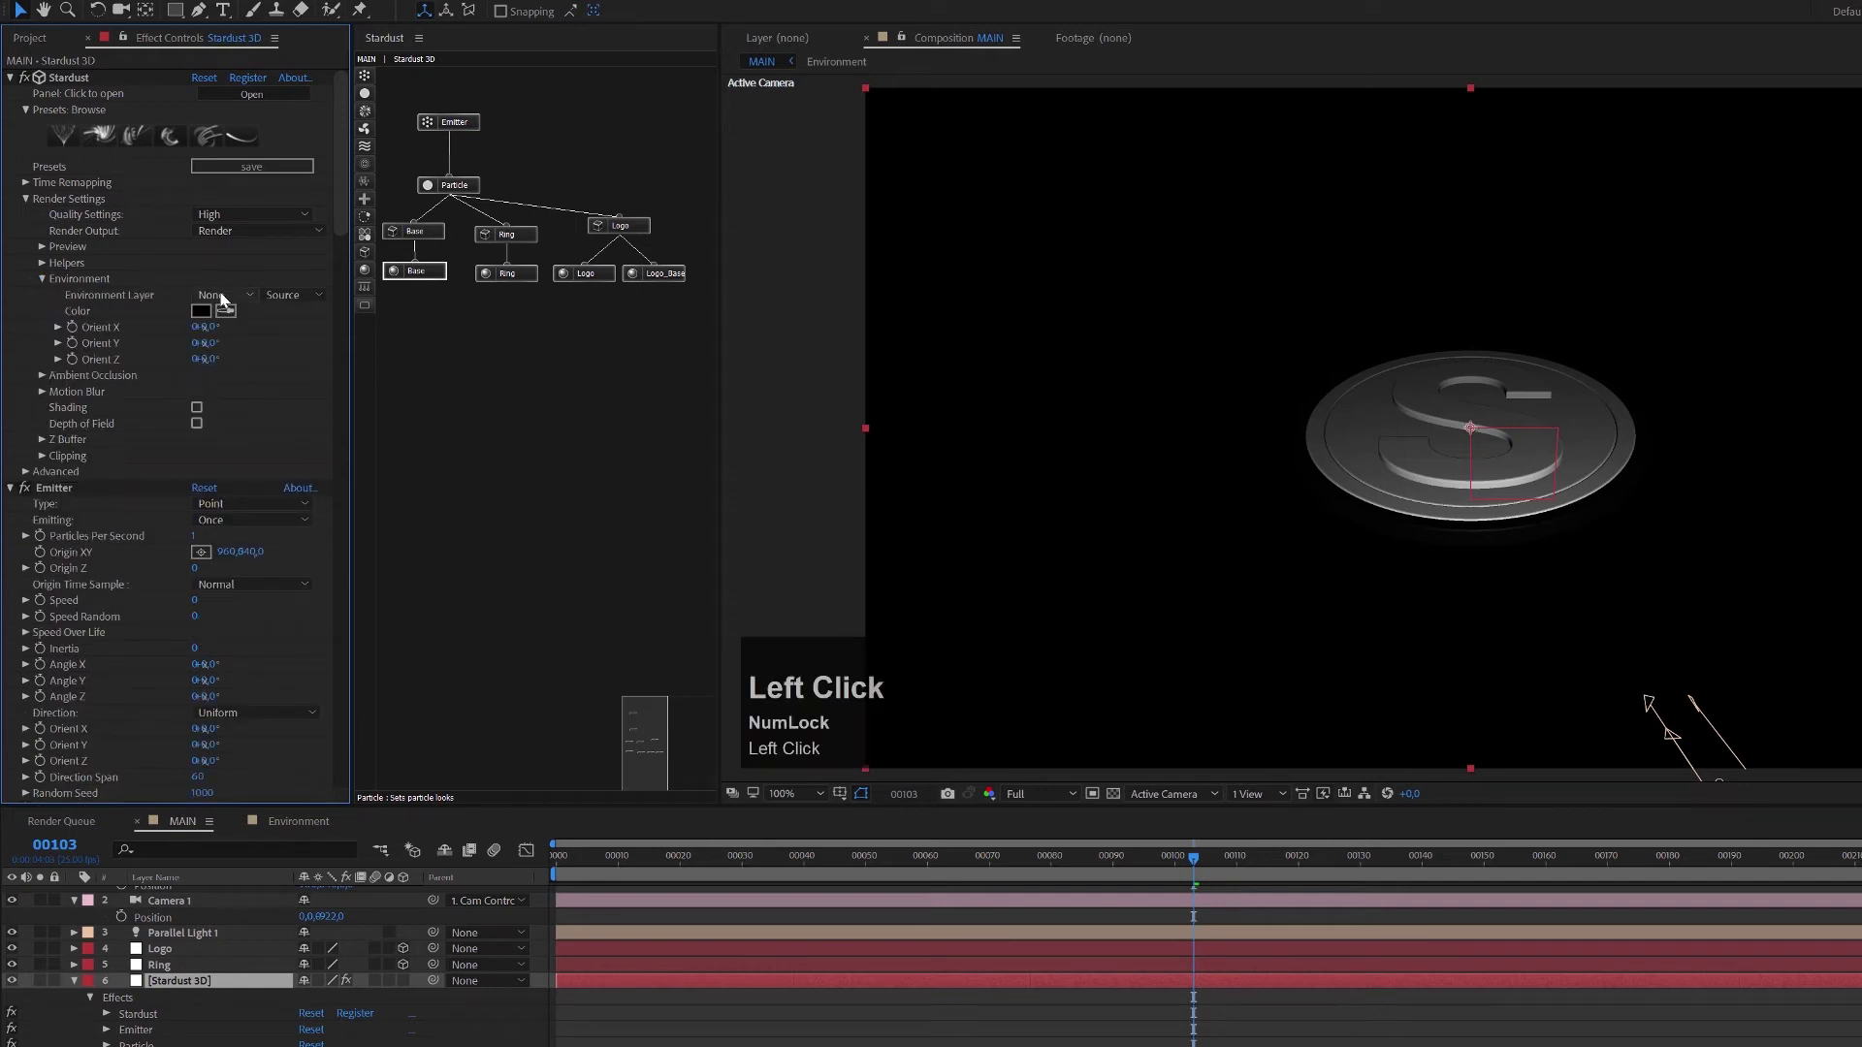
click(222, 296)
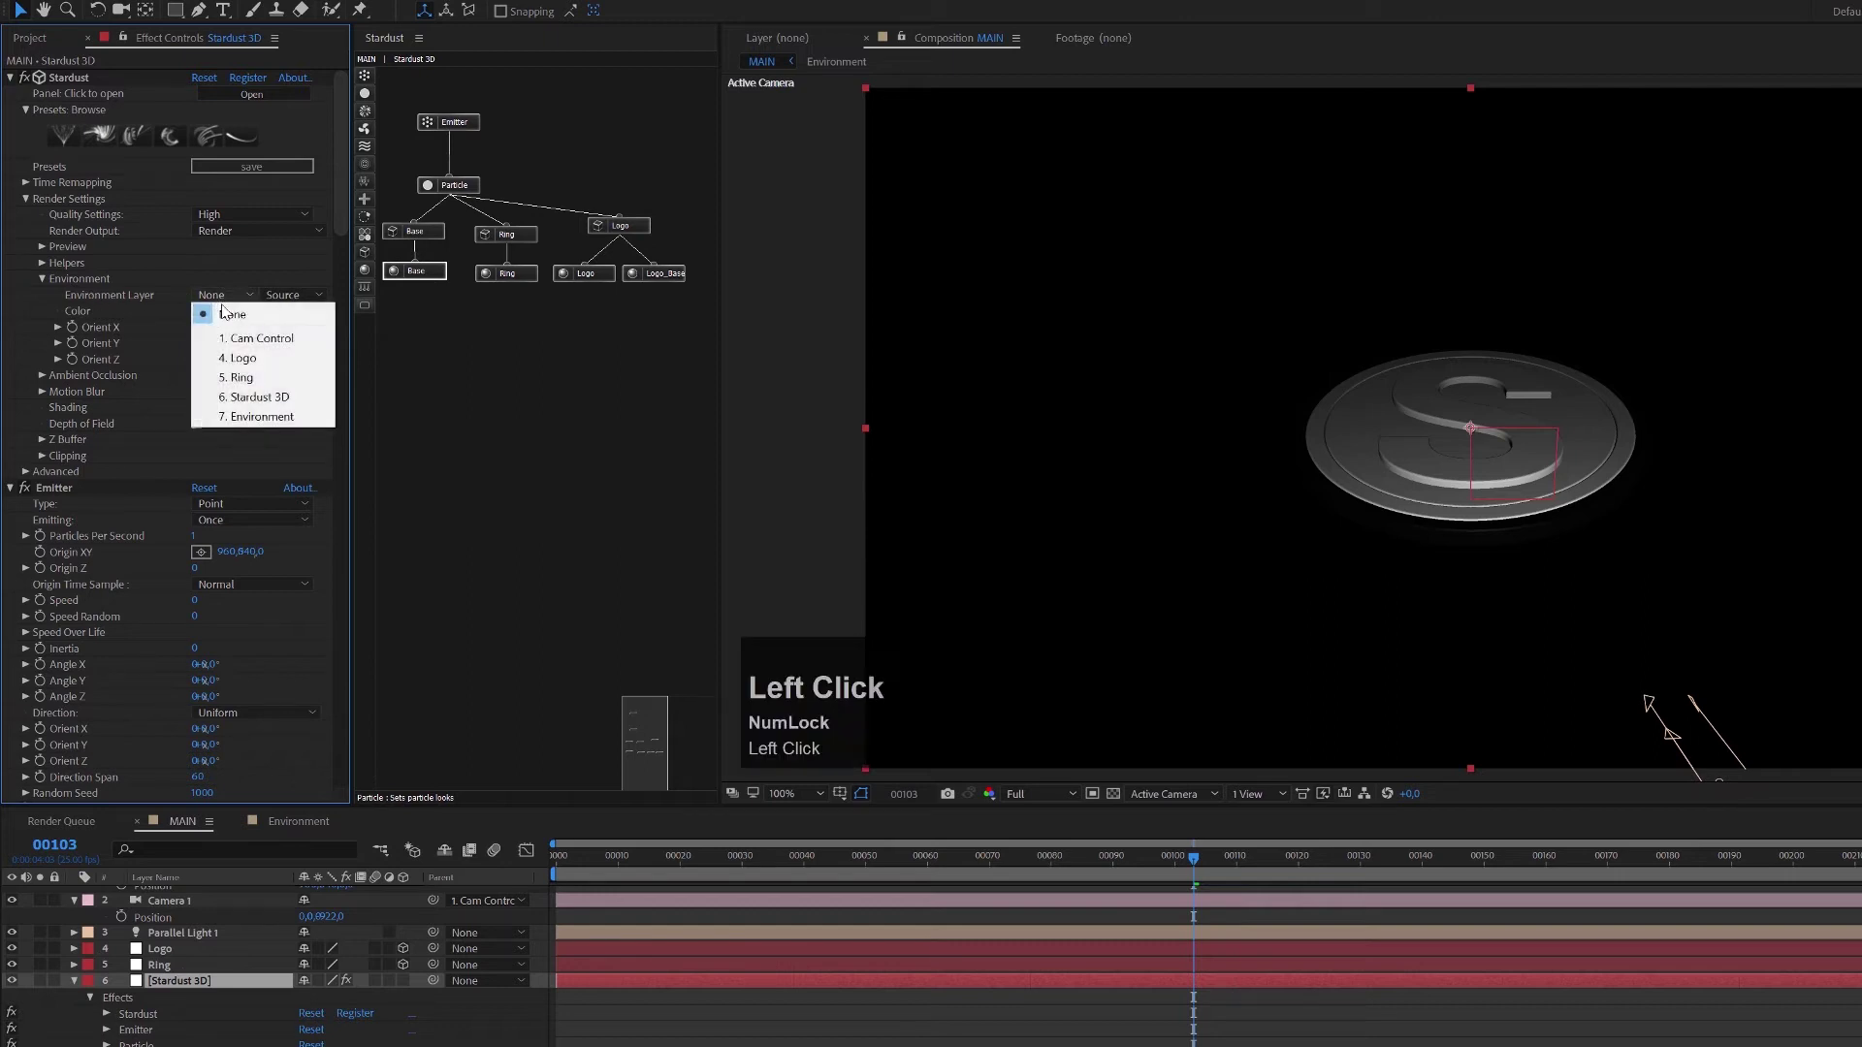
click(266, 417)
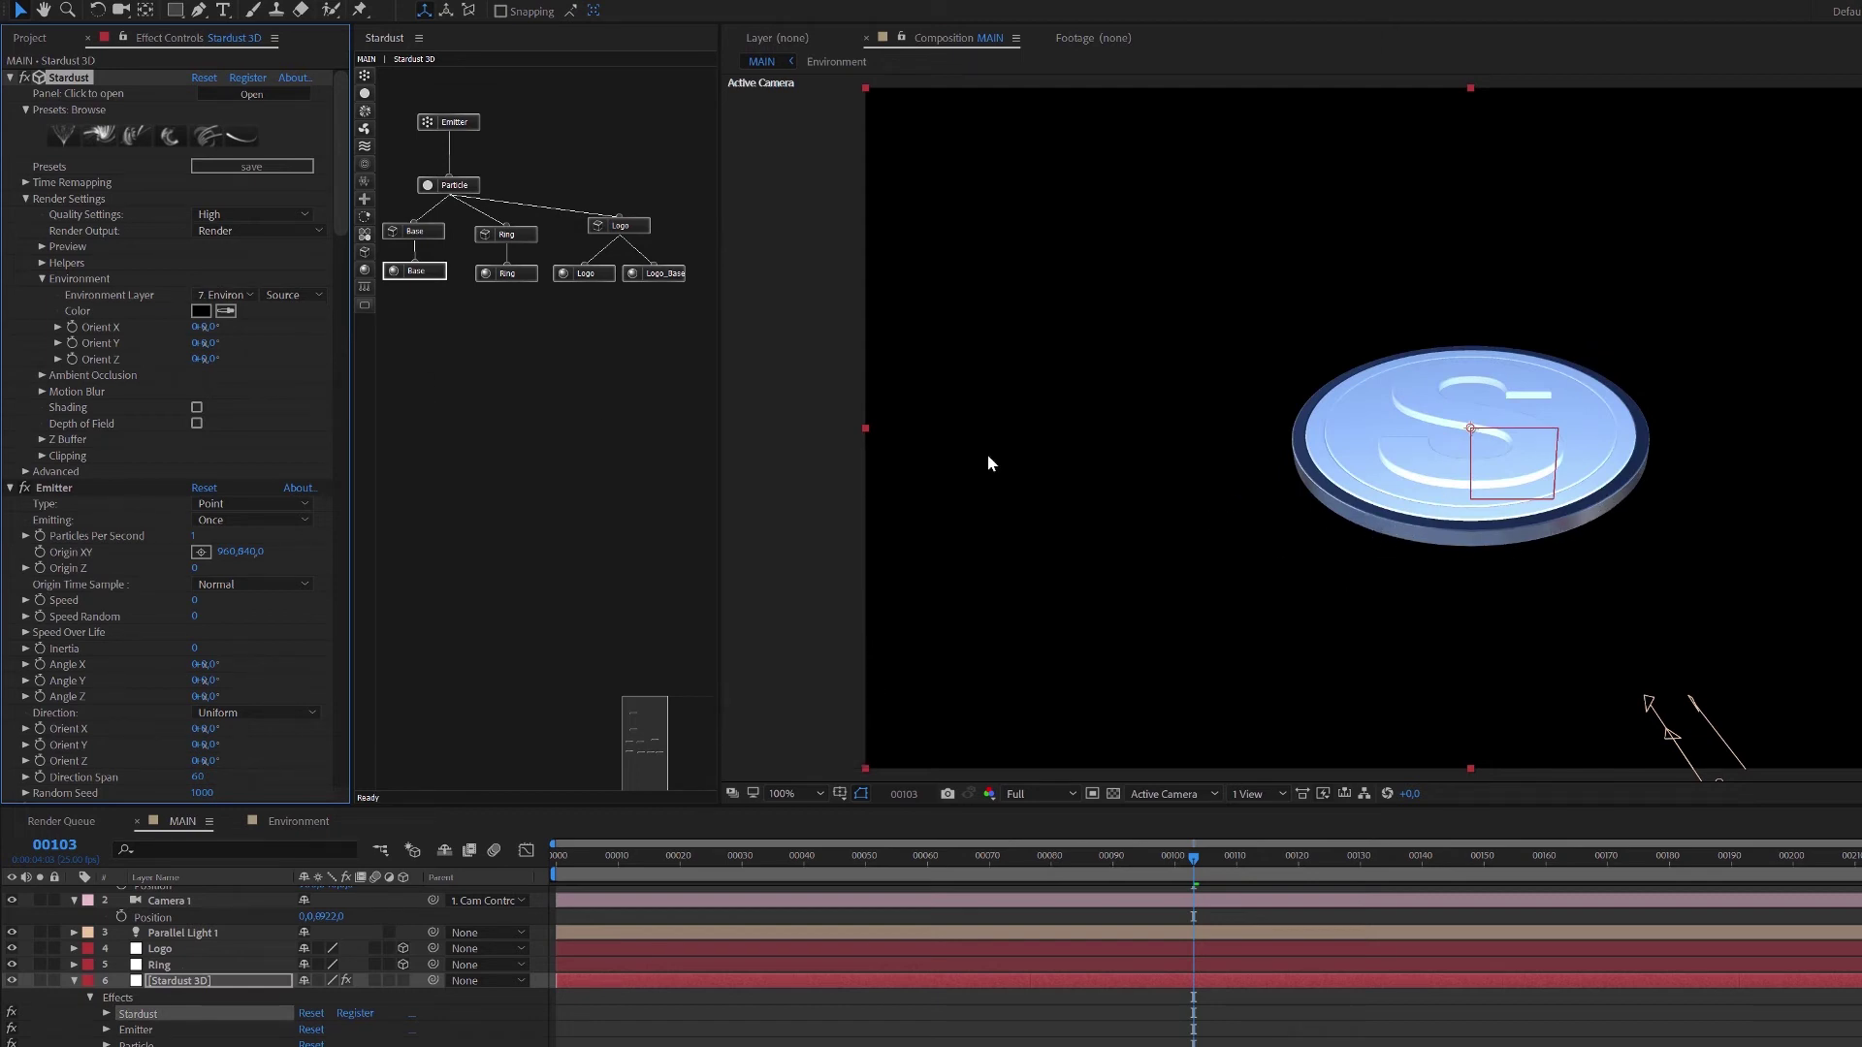
drag(962, 855, 778, 876)
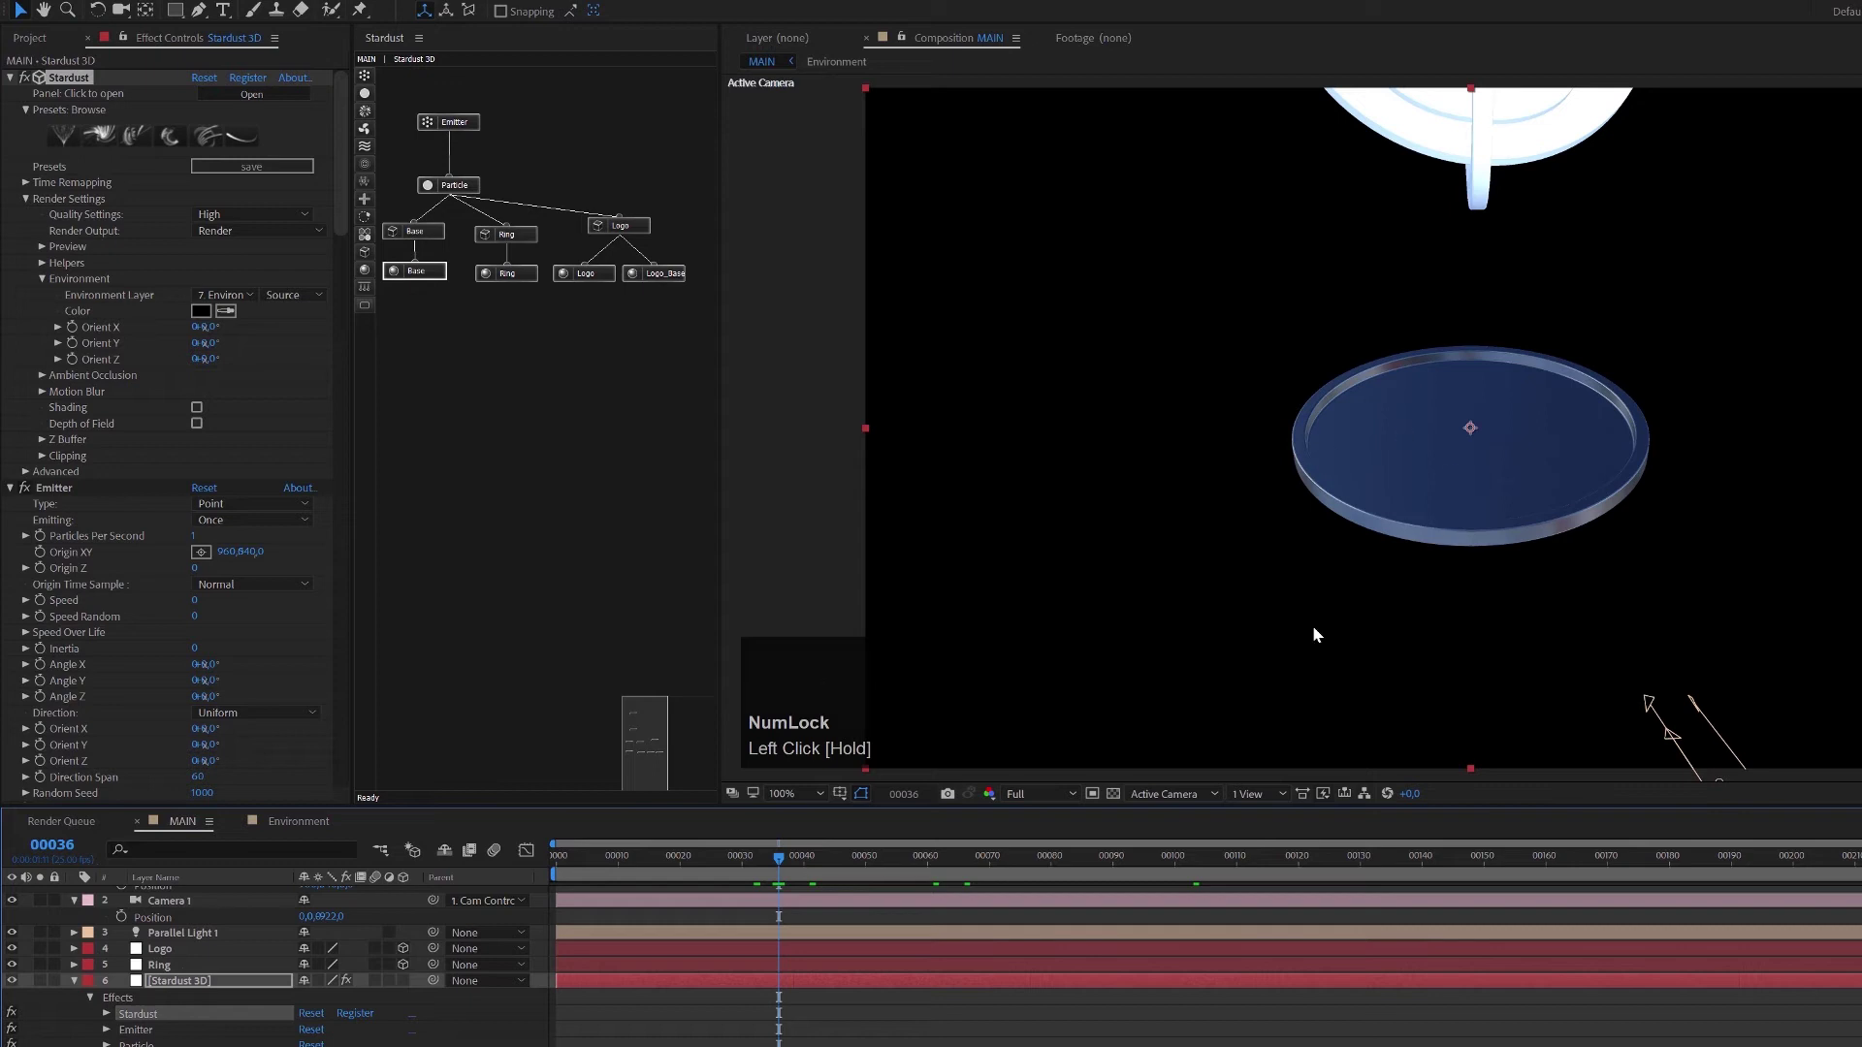
Inspect the logo at frame 93 and the Base material's gloss, reflection and texture settings.
drag(779, 859, 1131, 863)
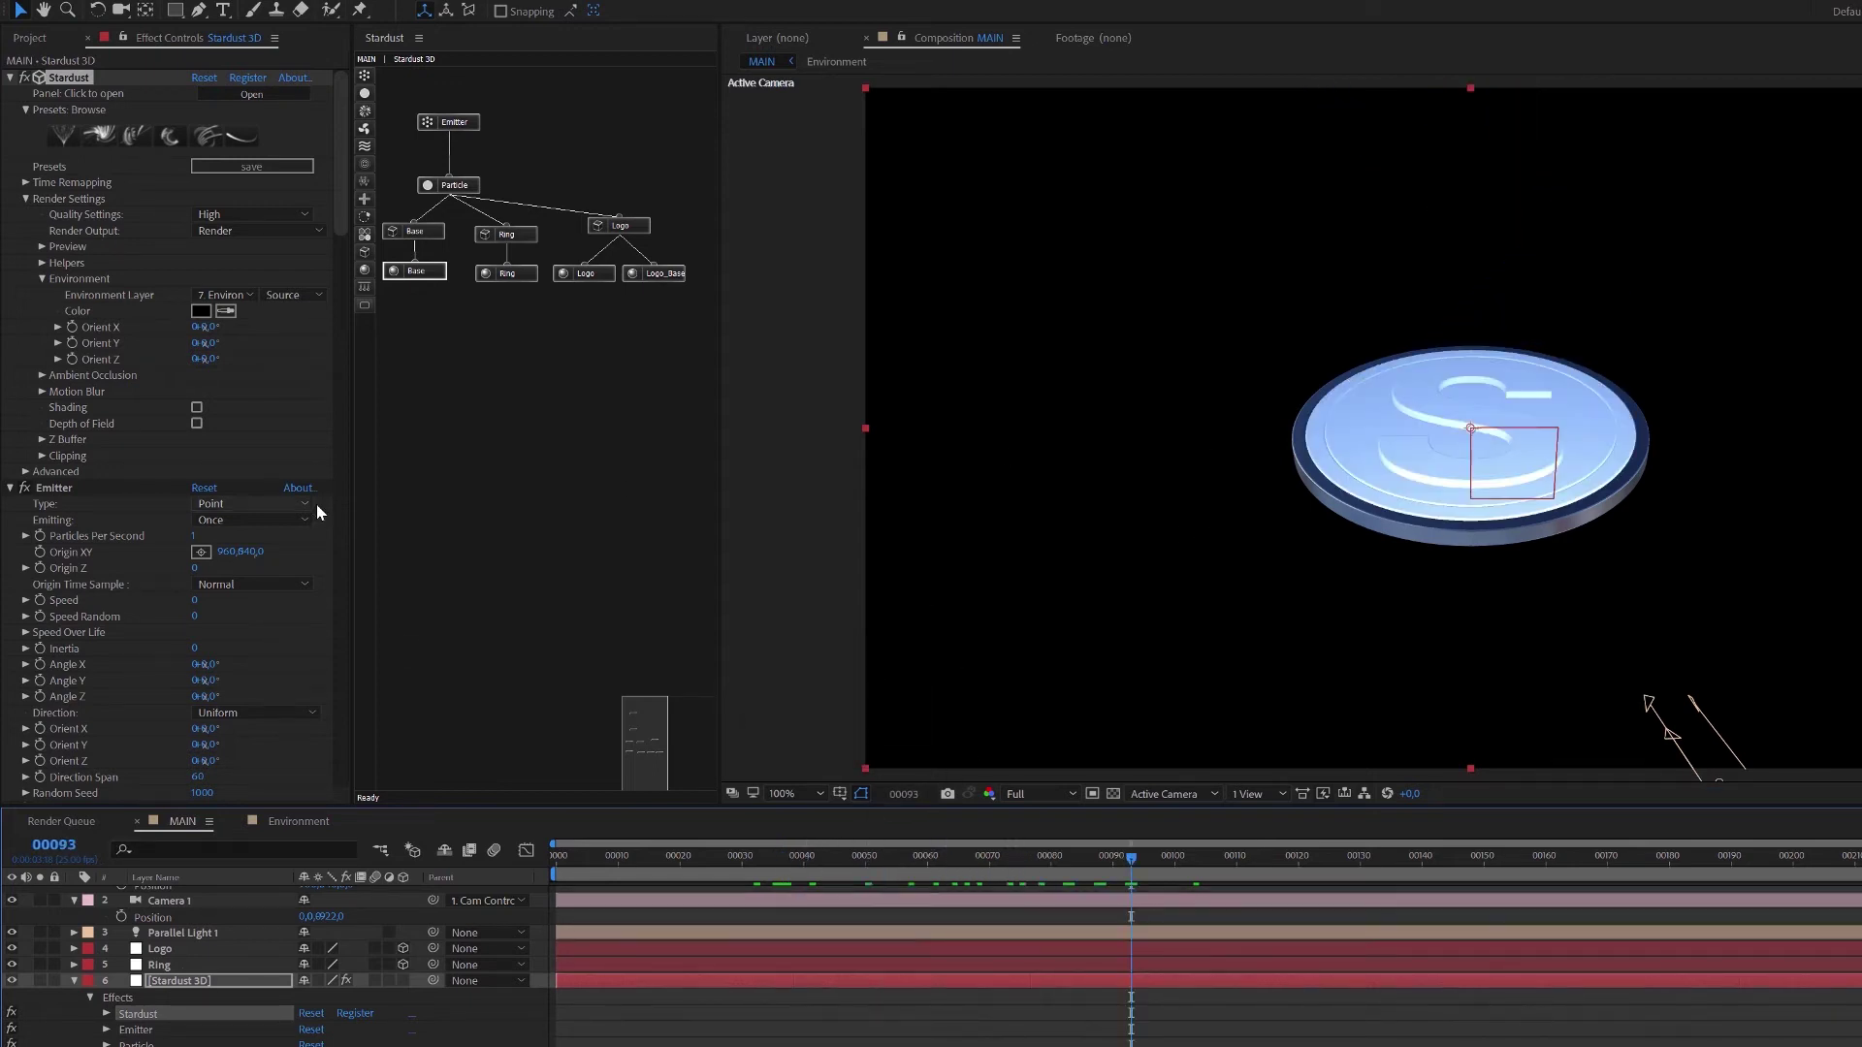
click(417, 273)
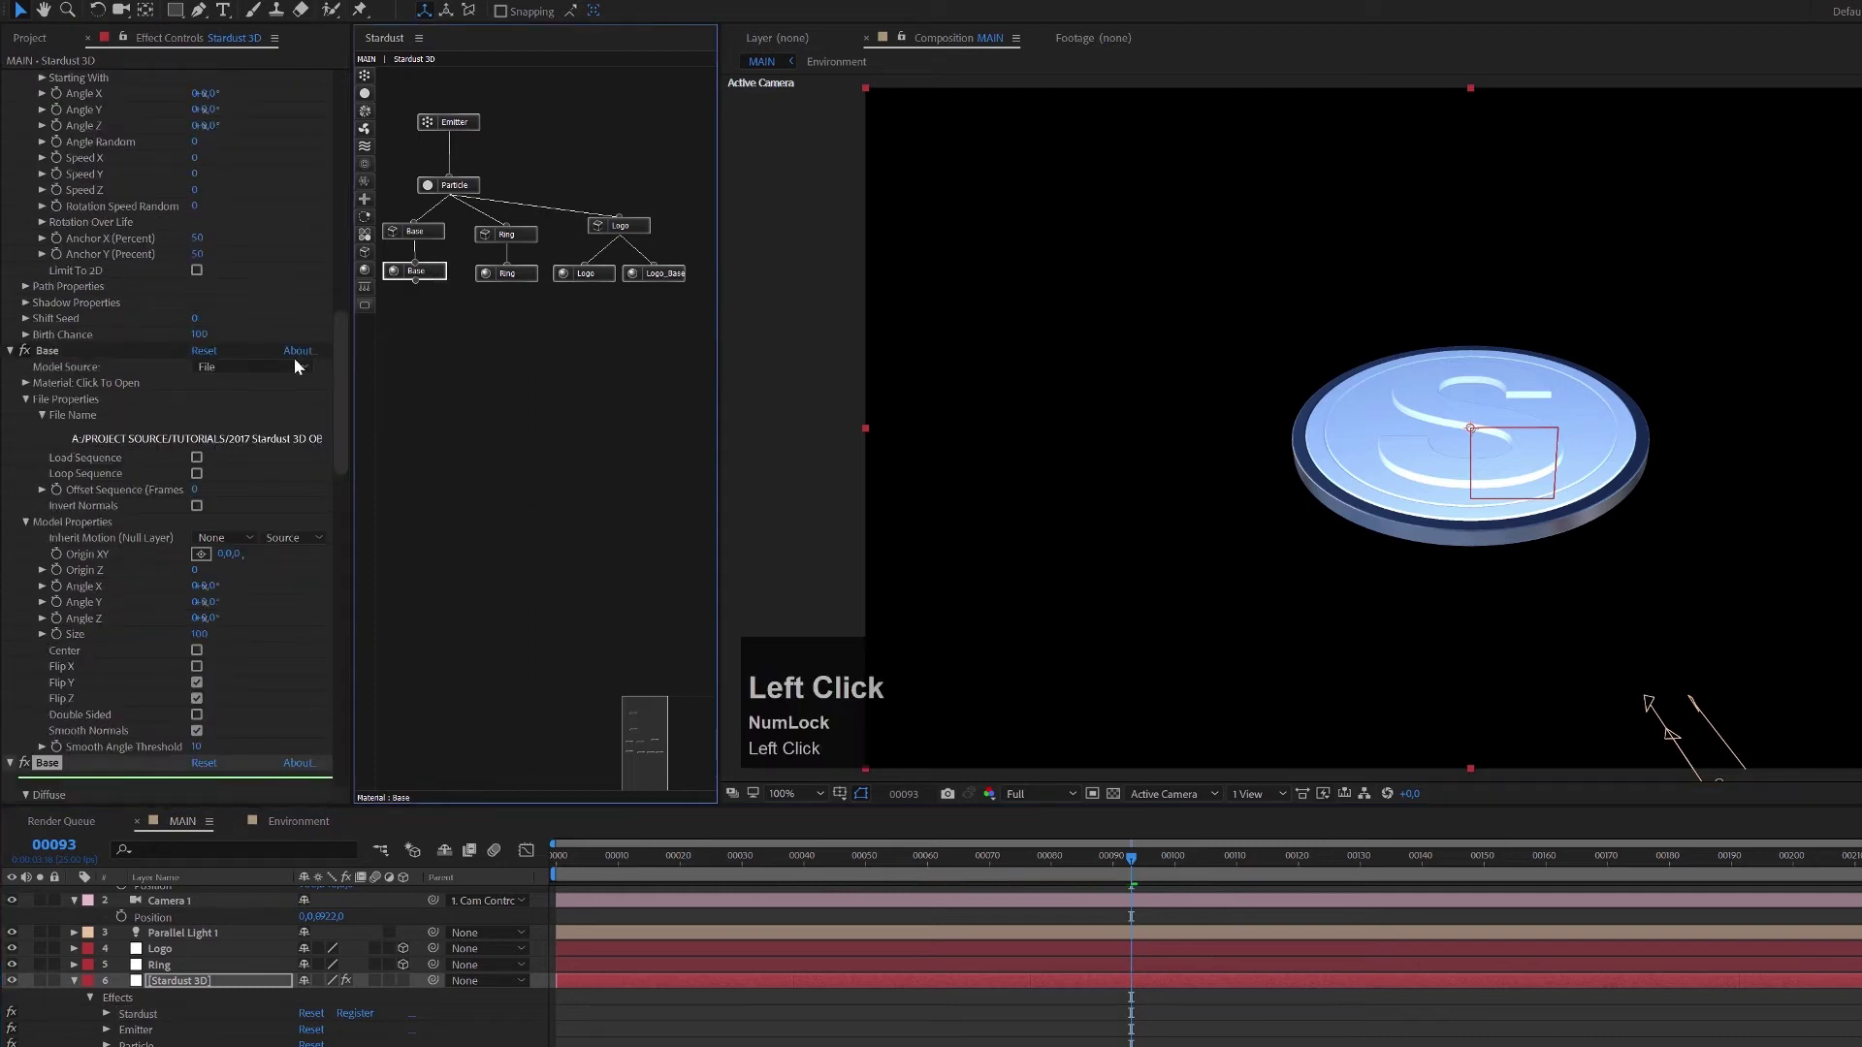
scroll(119, 743, down, 5)
scroll(79, 739, down, 3)
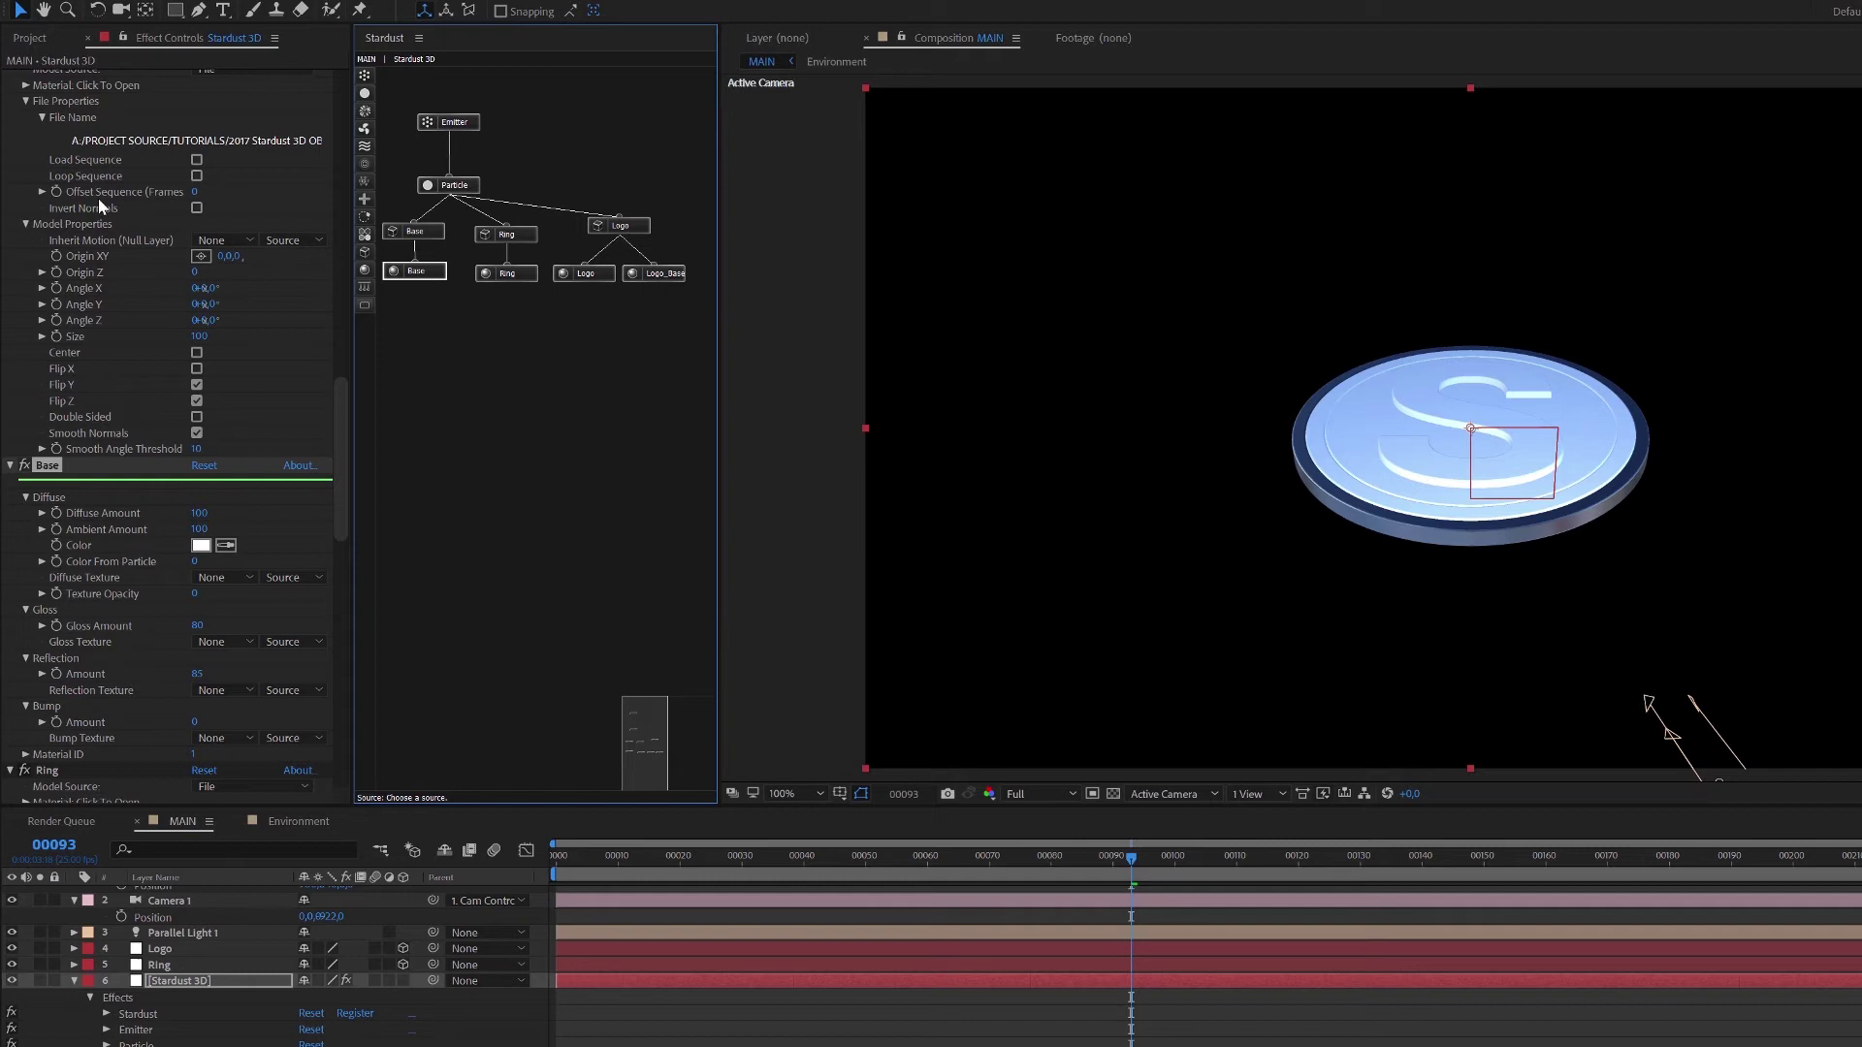
Create a composition from PaintGrunge05.jpg and rename it Gloss.
click(41, 43)
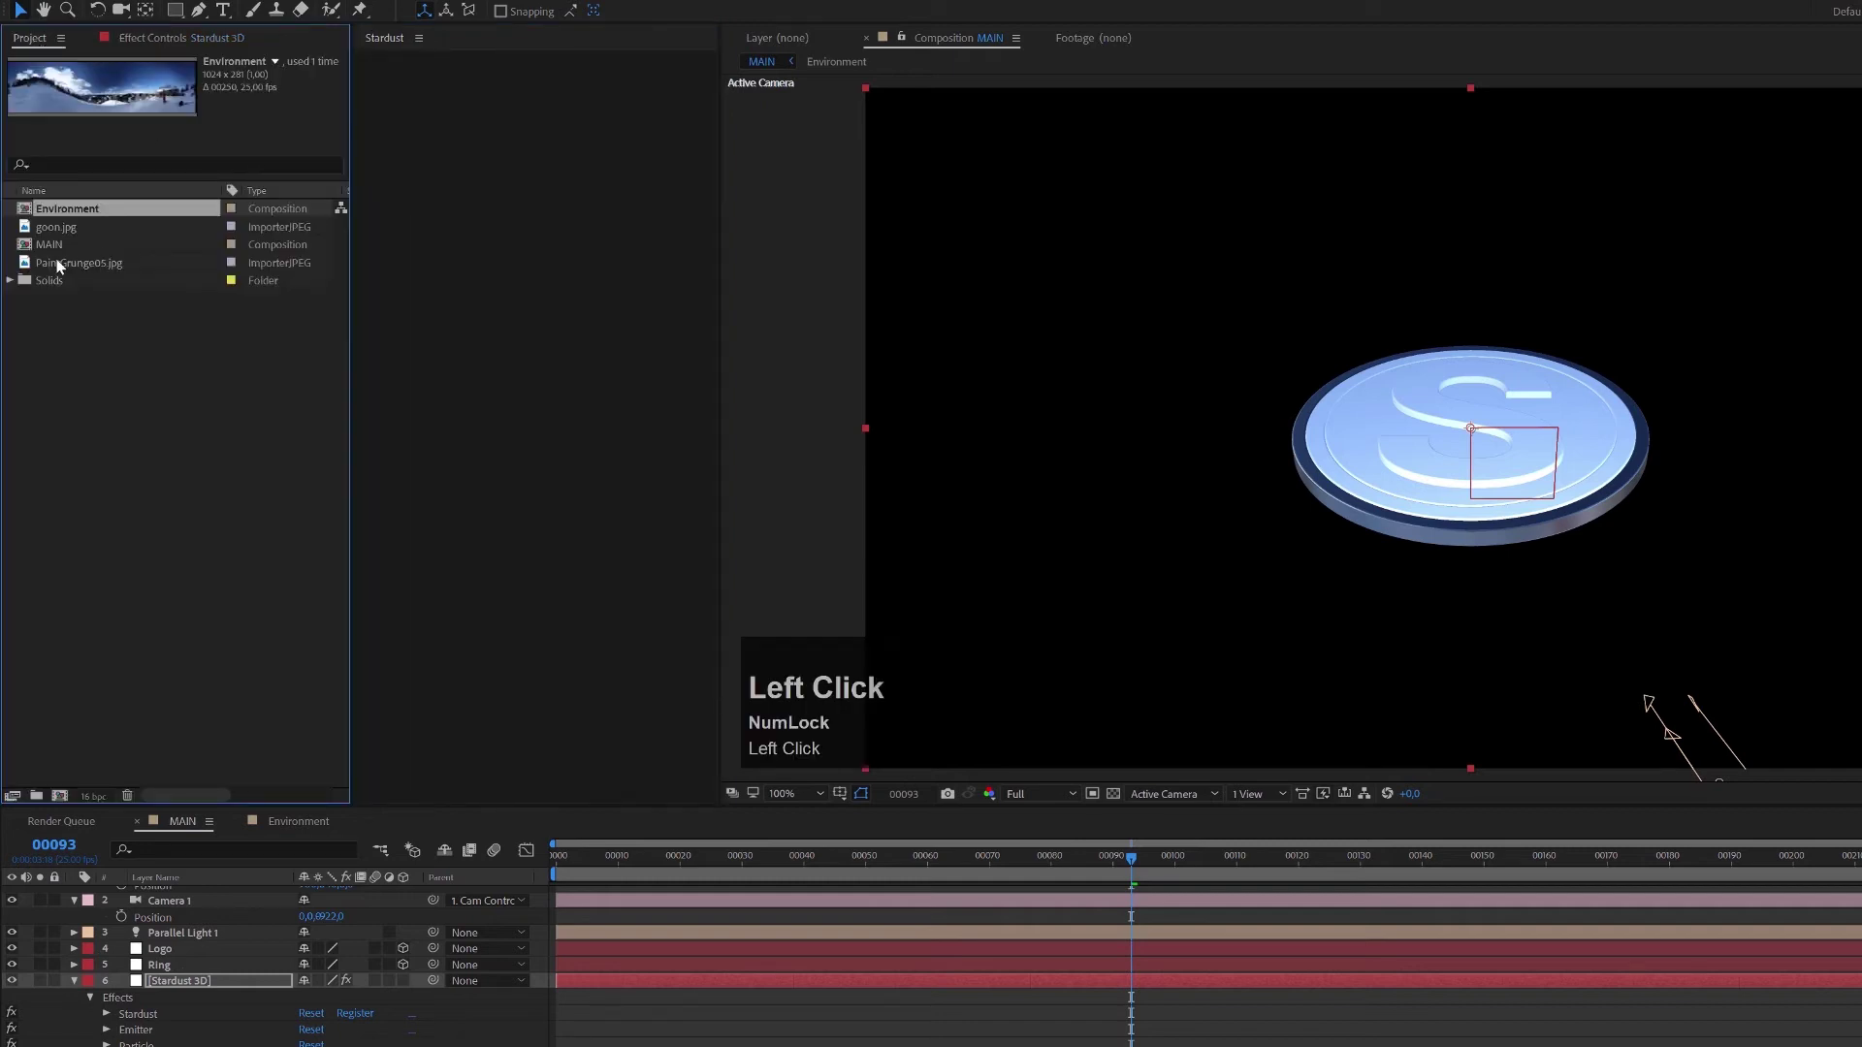
mouse_move(60, 269)
mouse_down()
mouse_move(85, 271)
mouse_move(136, 375)
mouse_move(61, 798)
mouse_up()
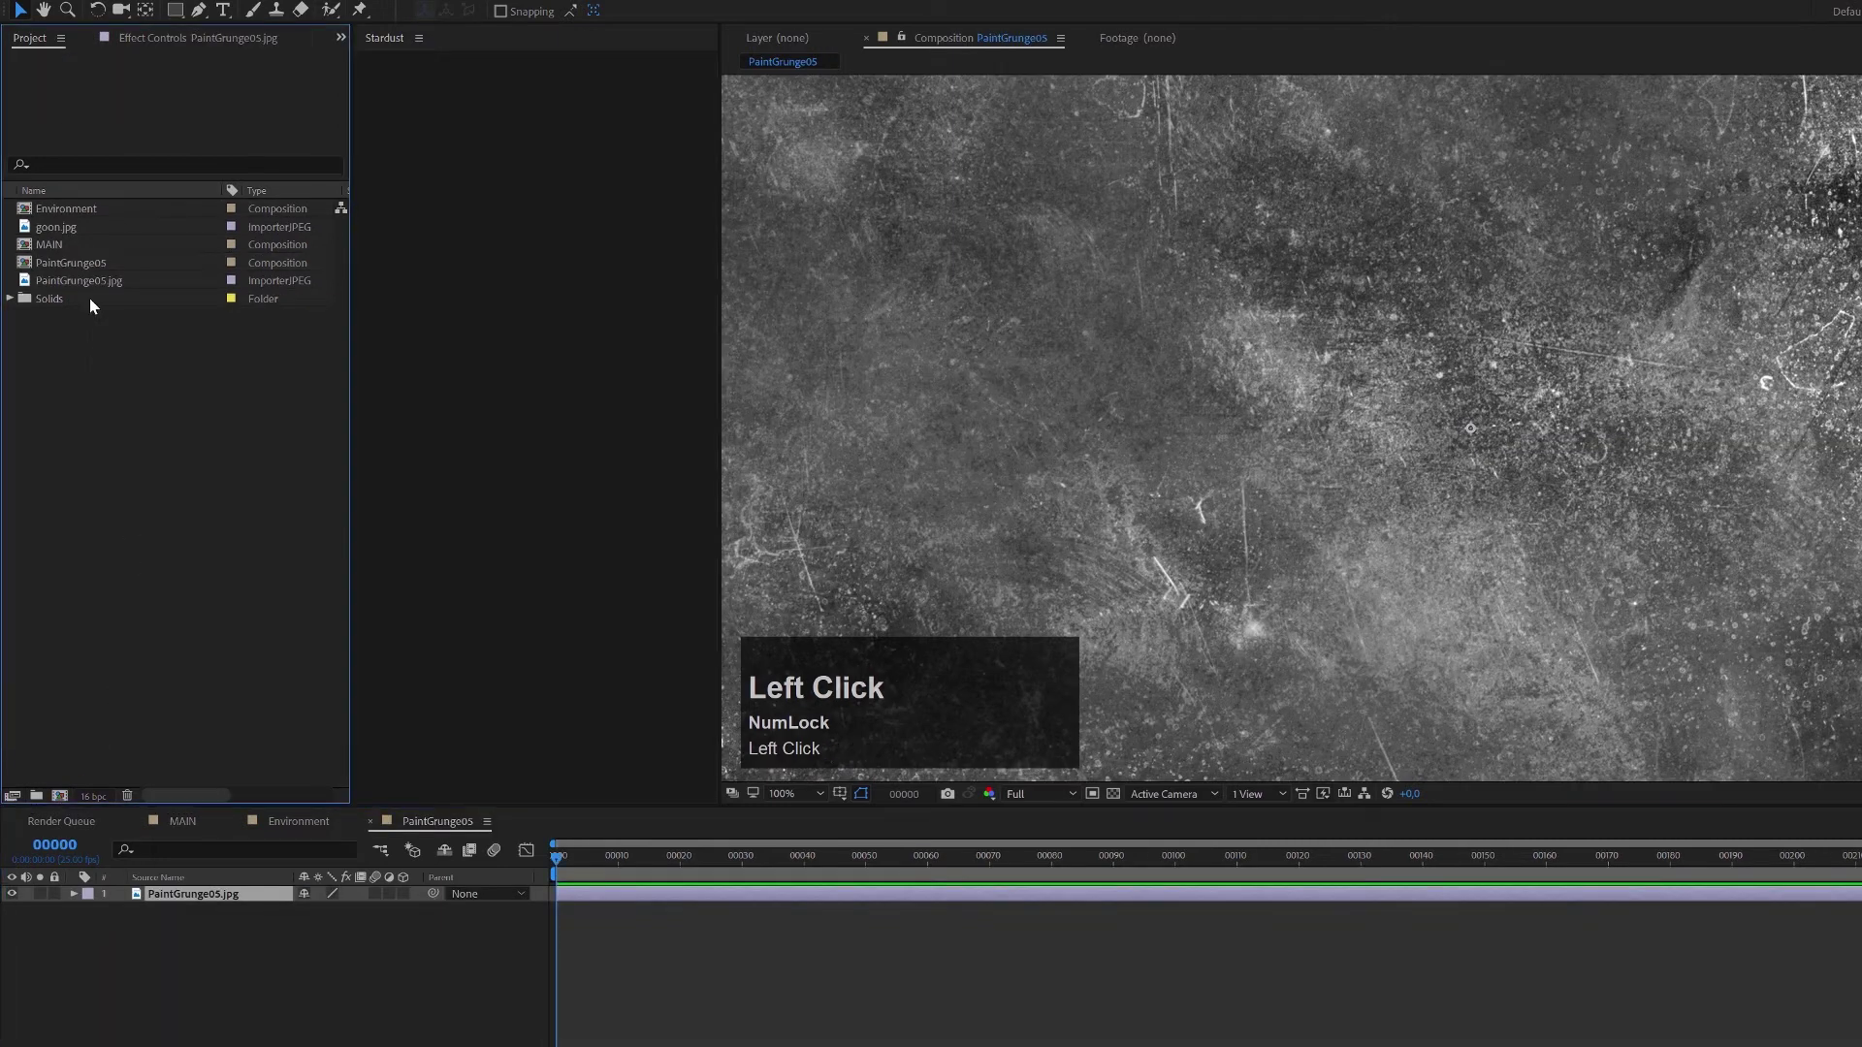
click(93, 264)
key(Return)
text(Gl)
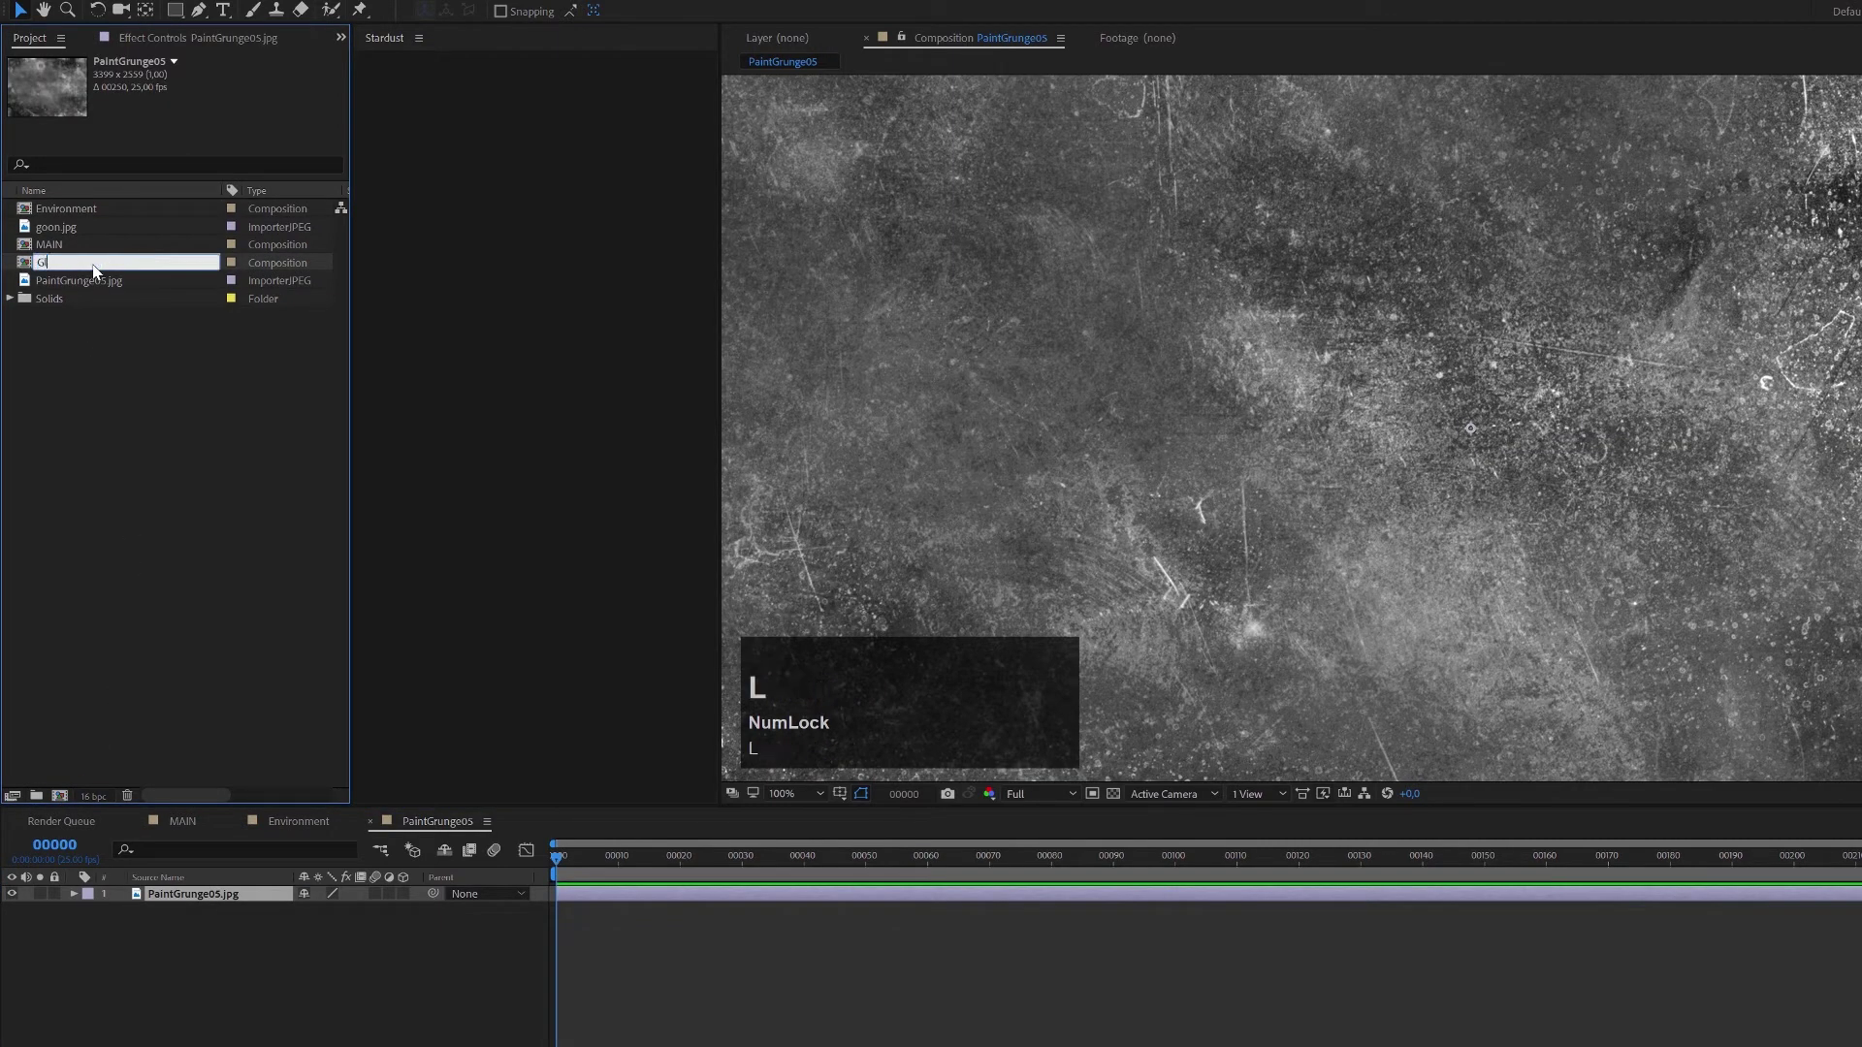
text(oss)
click(68, 291)
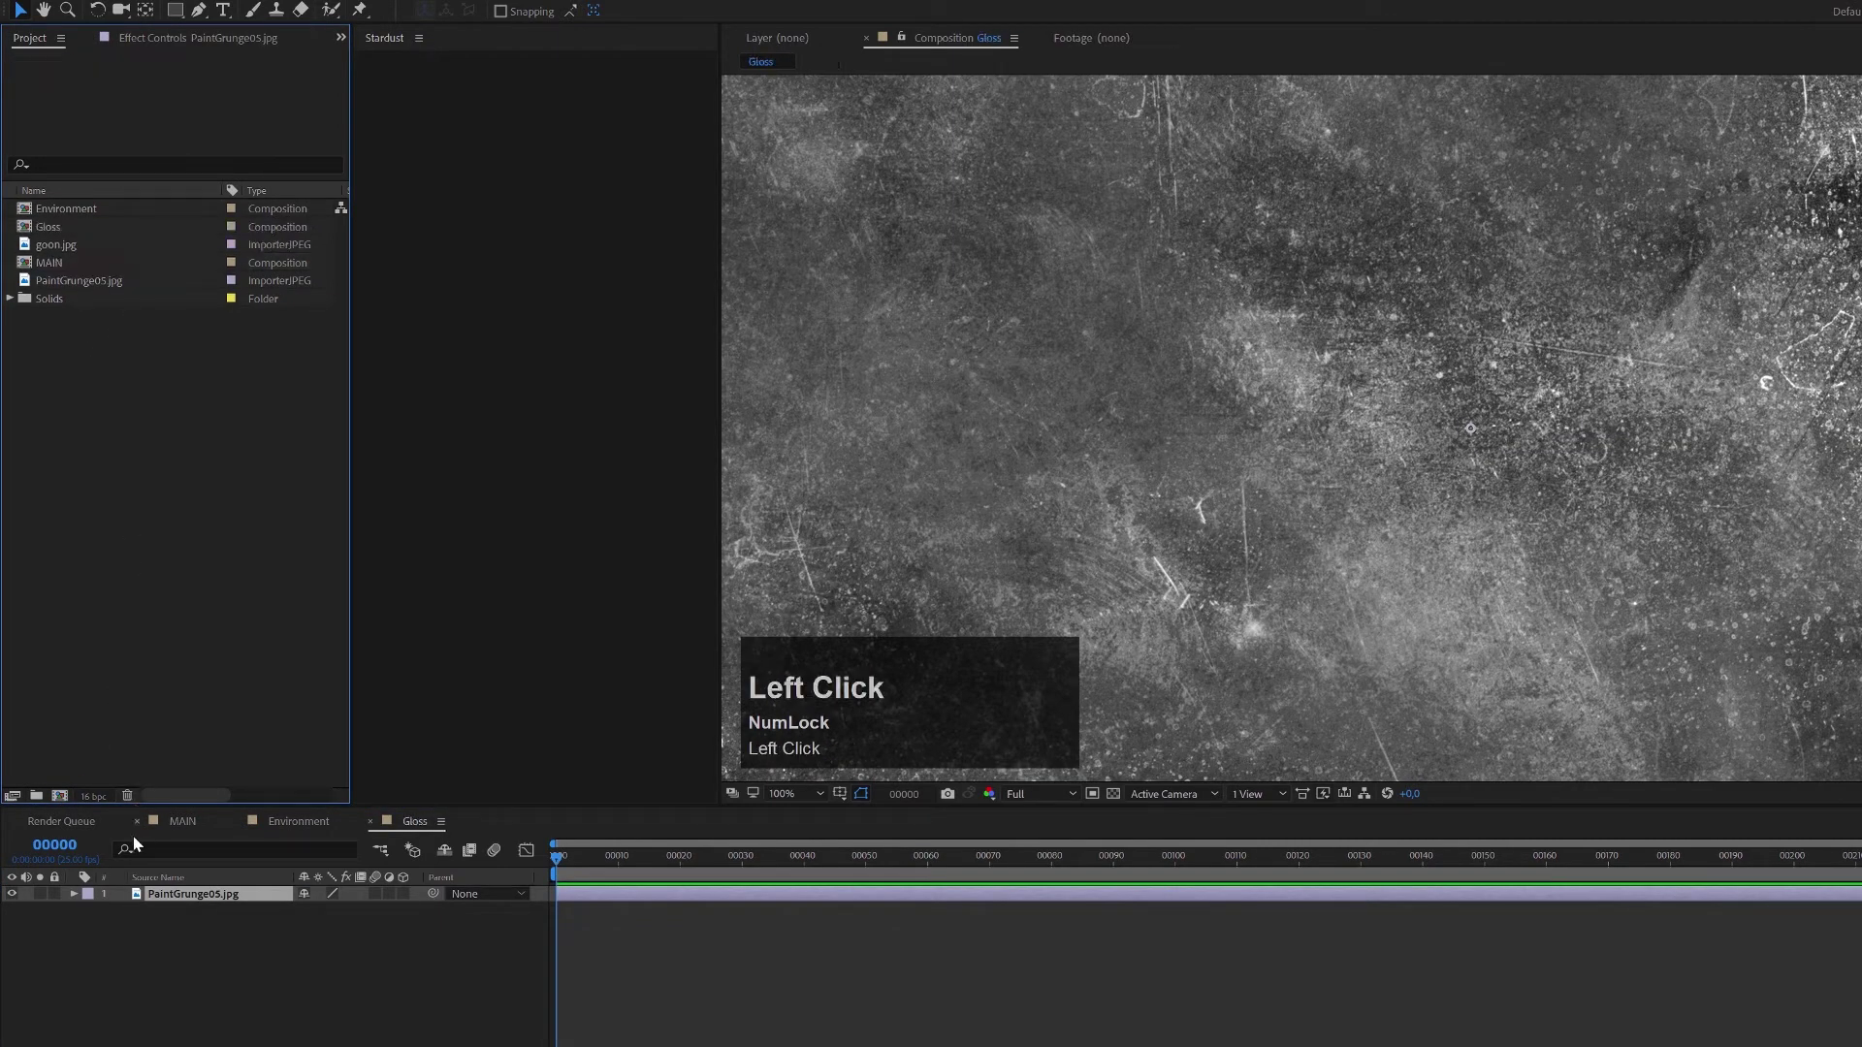
Add the Gloss composition to MAIN as a layer directly below Stardust 3D.
click(184, 823)
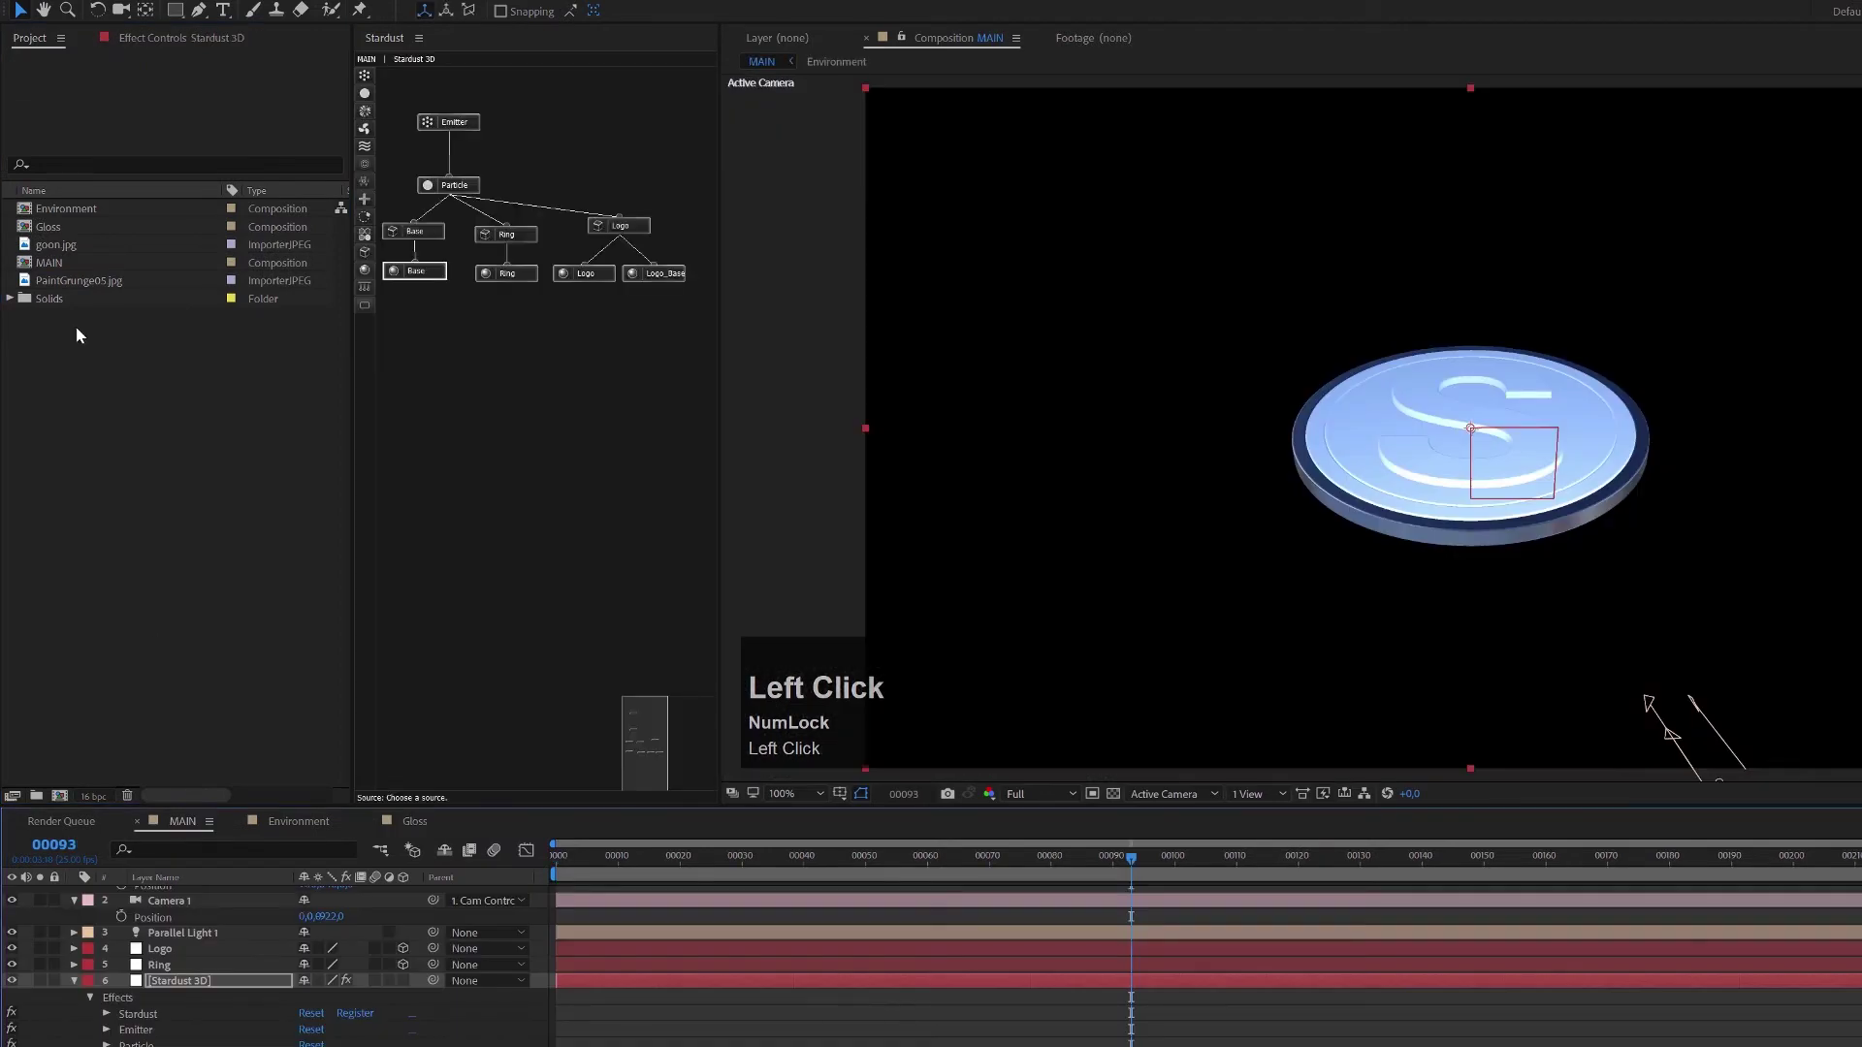
click(55, 225)
drag(179, 980, 192, 978)
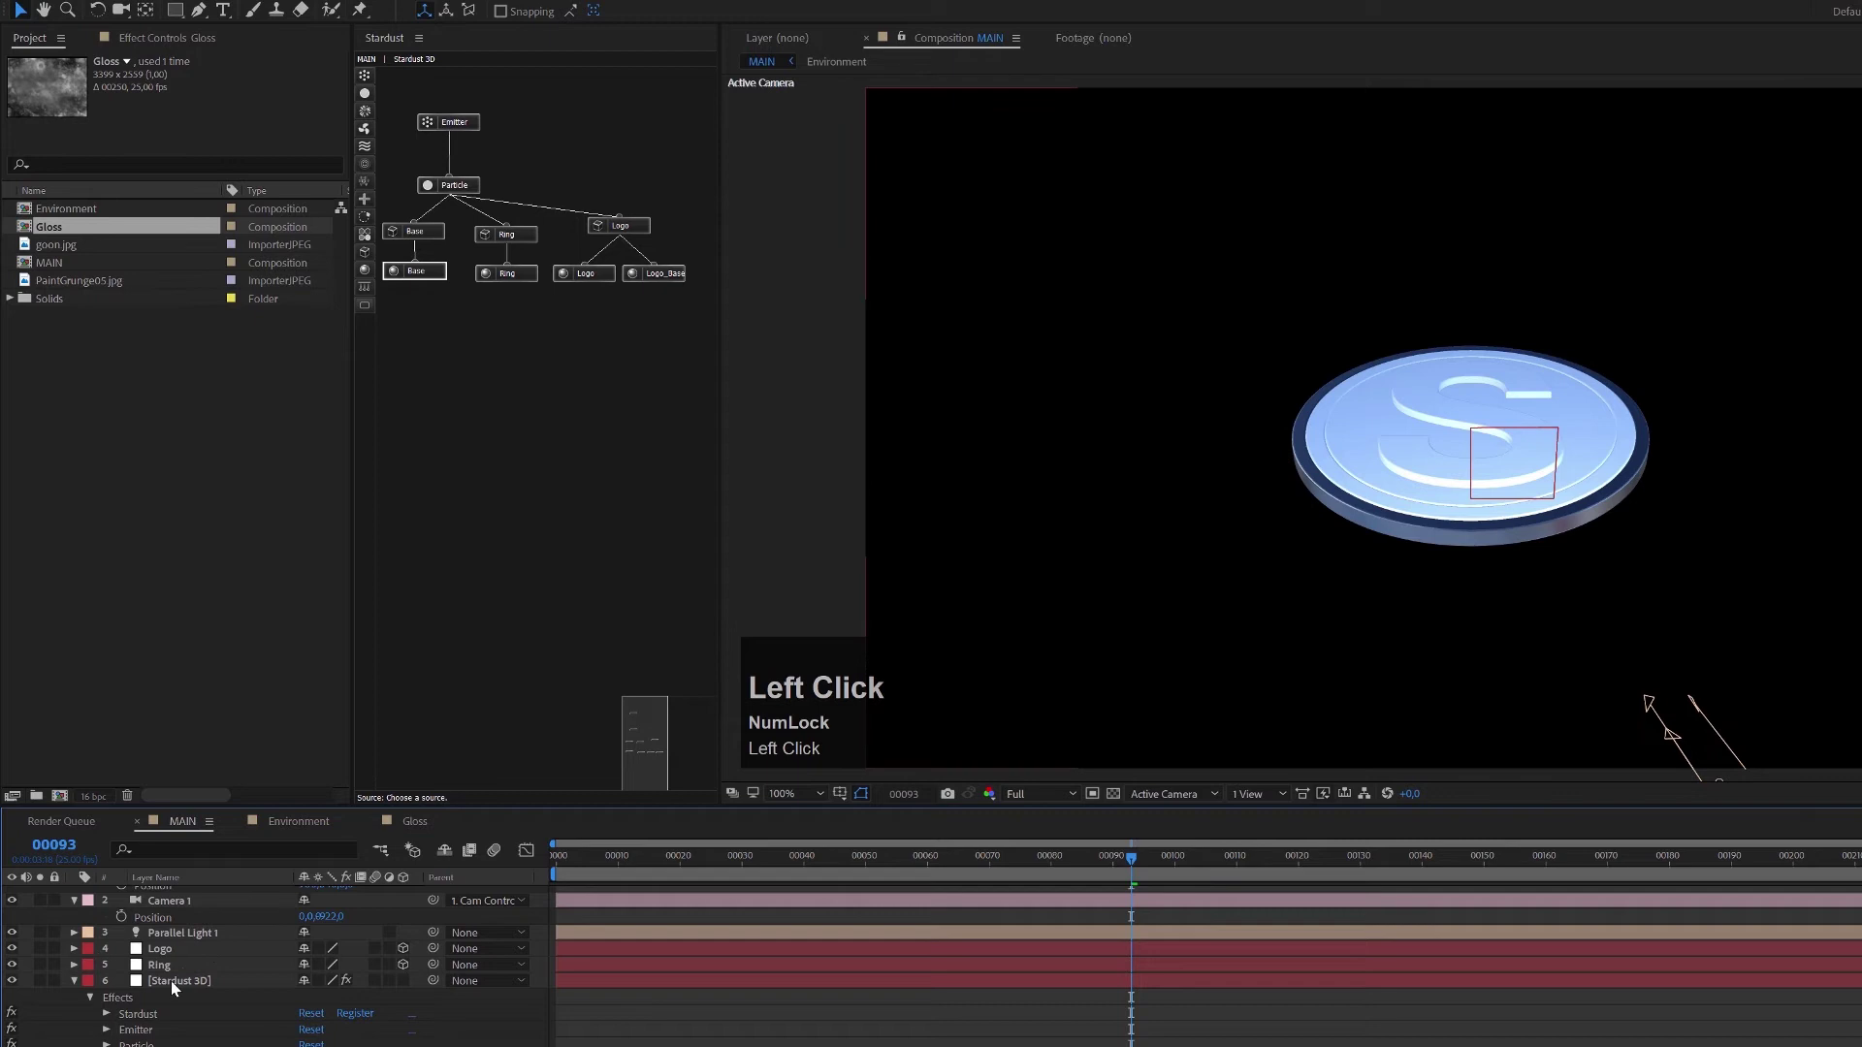
Assign the Gloss layer as the Base material's Gloss Texture and preview the base at frame 31.
click(171, 981)
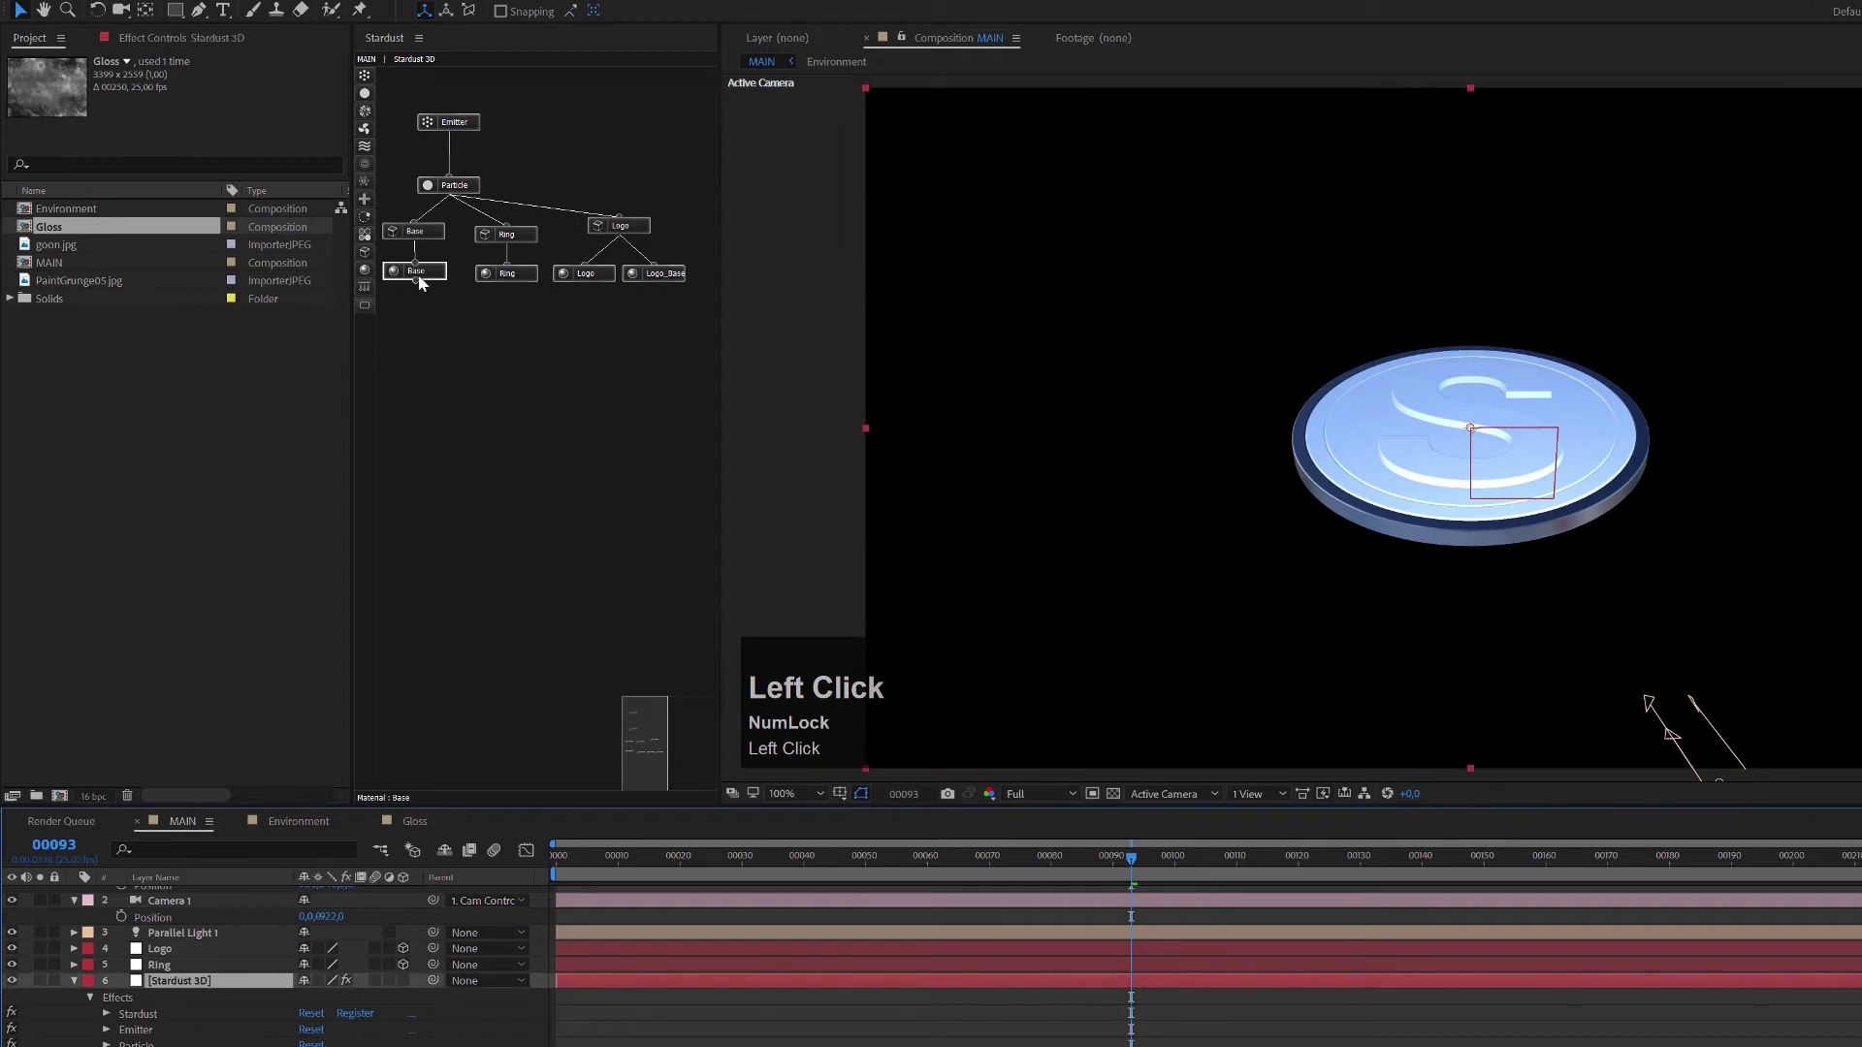
click(141, 38)
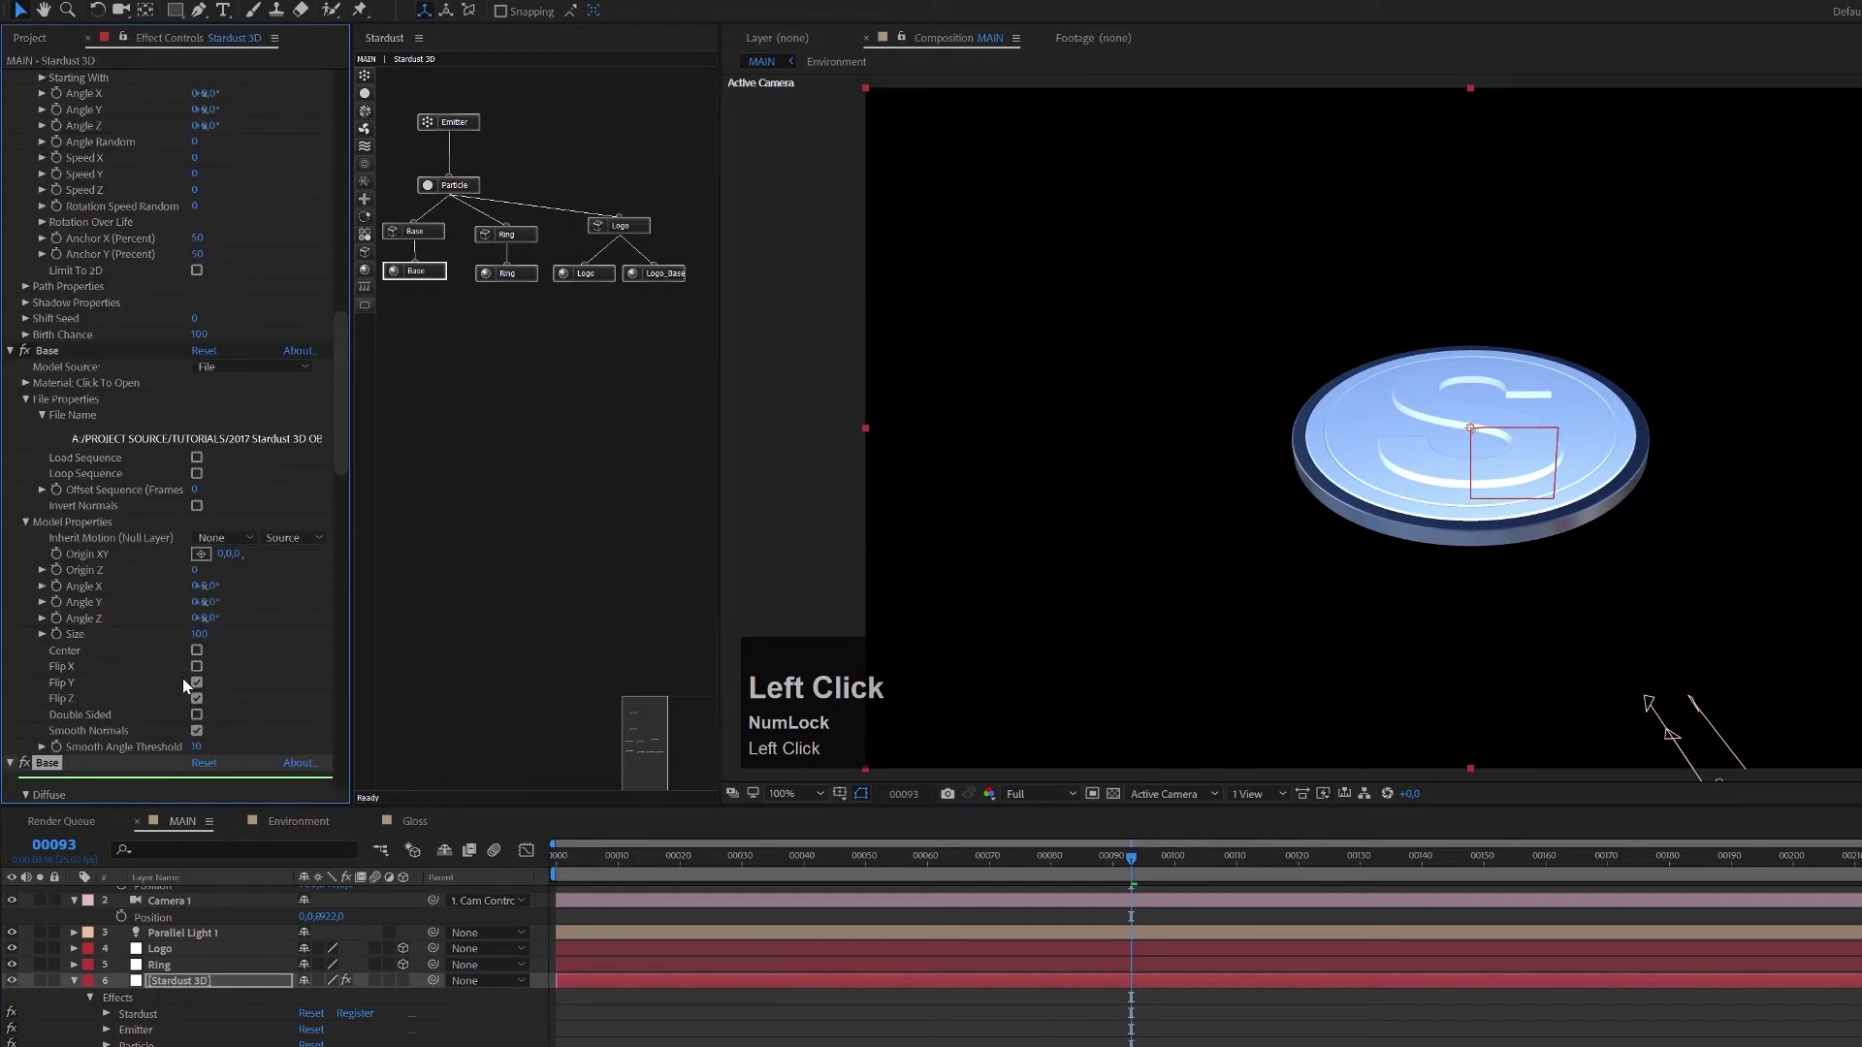
scroll(183, 678, down, 5)
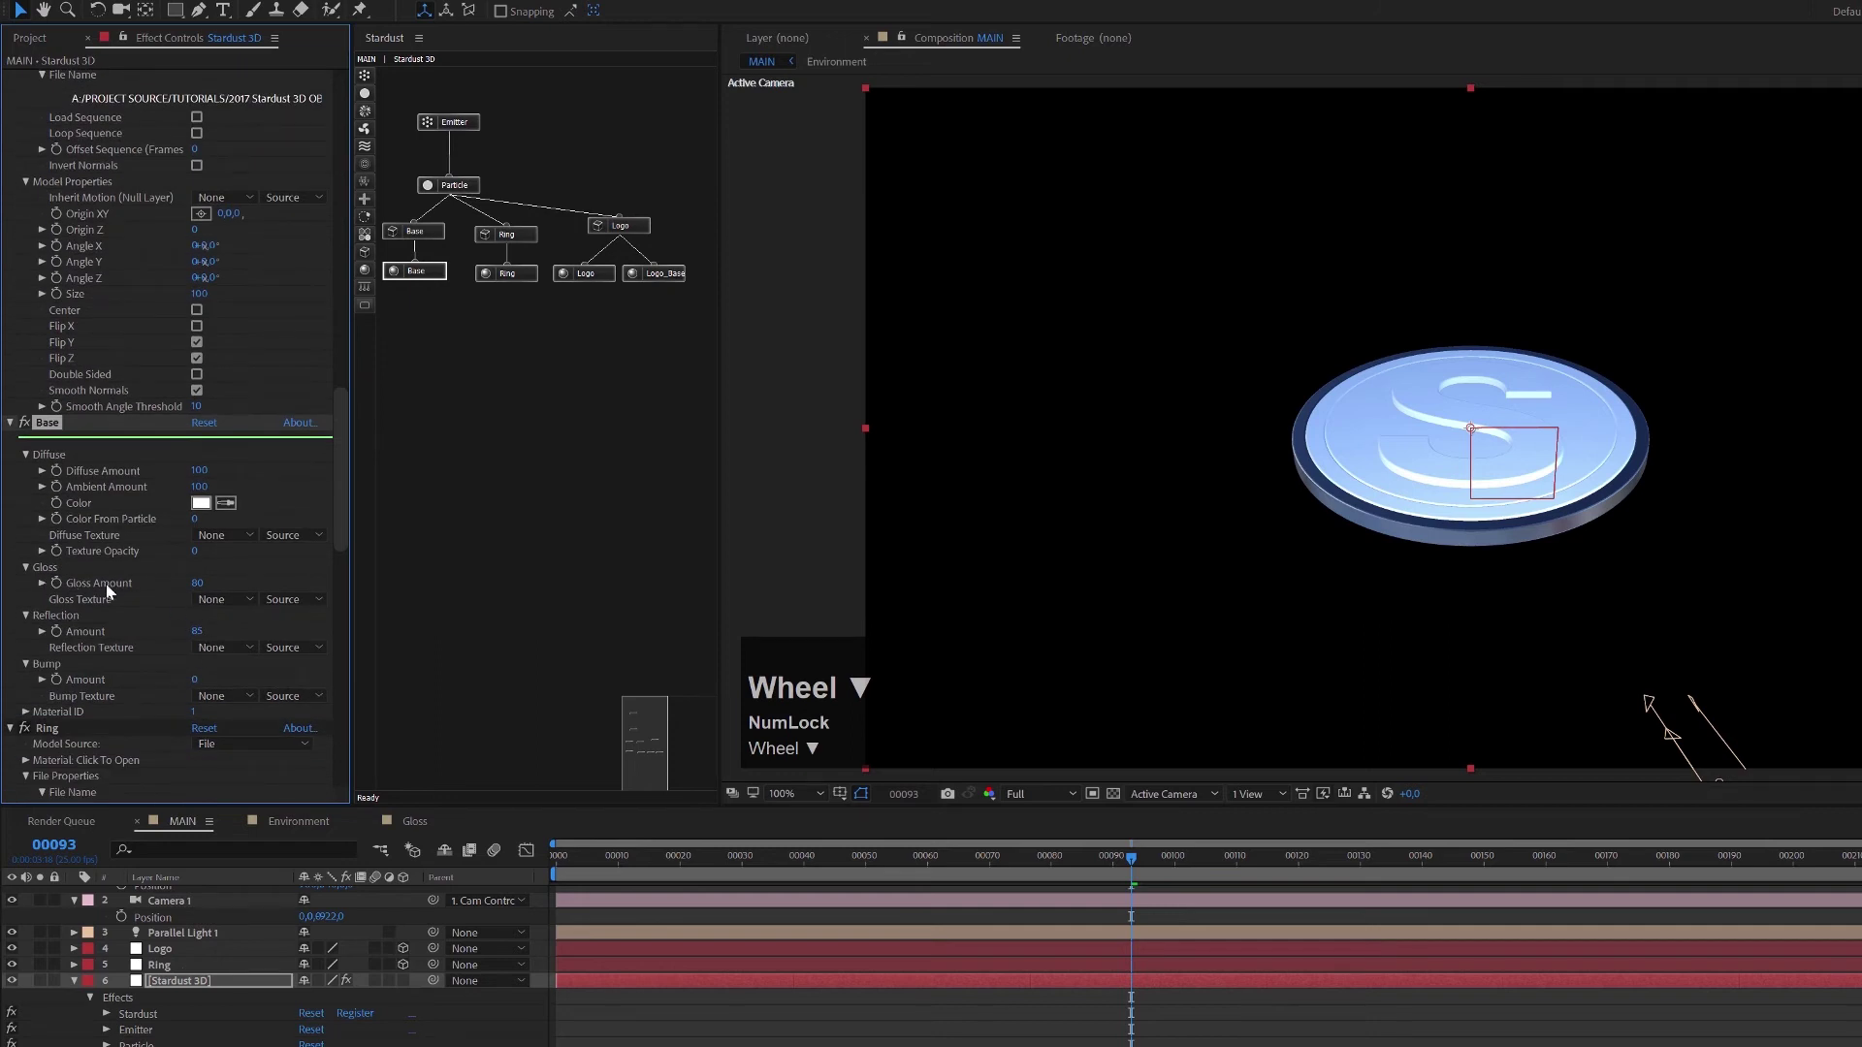
click(218, 603)
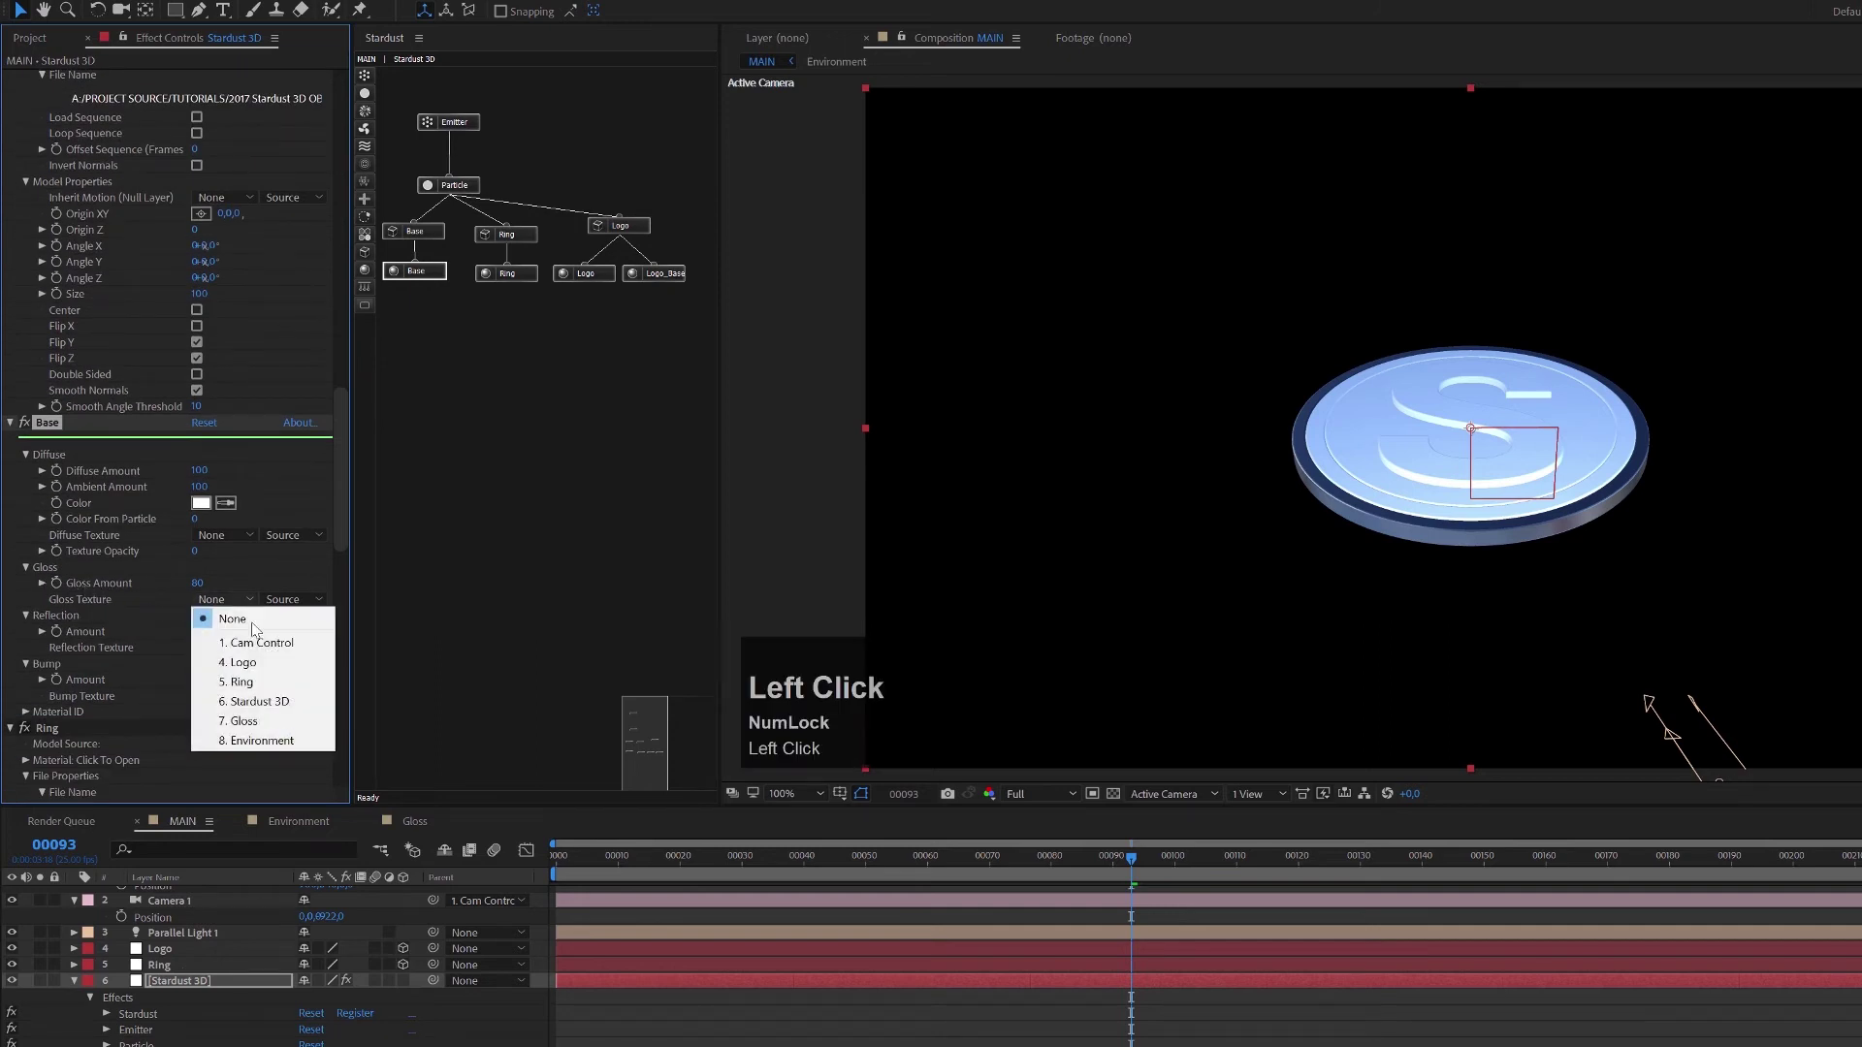
click(254, 728)
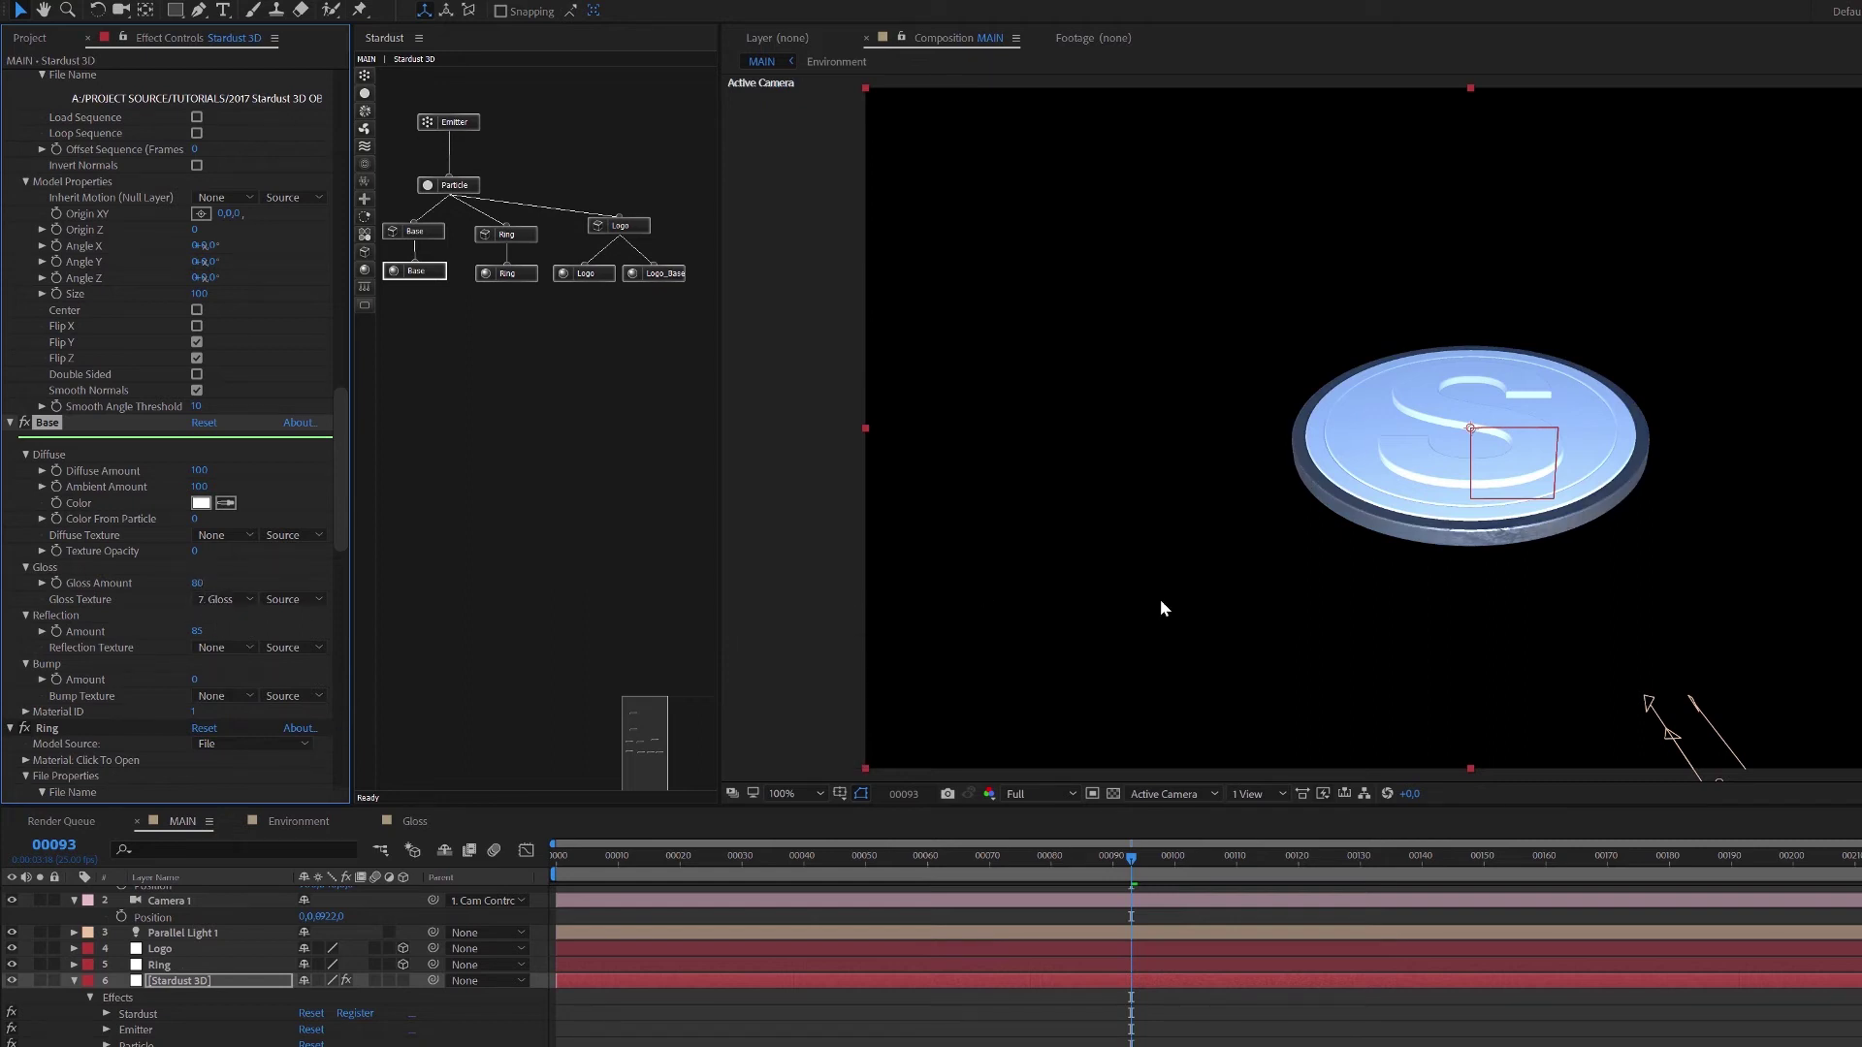
mouse_move(775, 859)
mouse_down()
mouse_move(731, 864)
mouse_move(748, 859)
mouse_up()
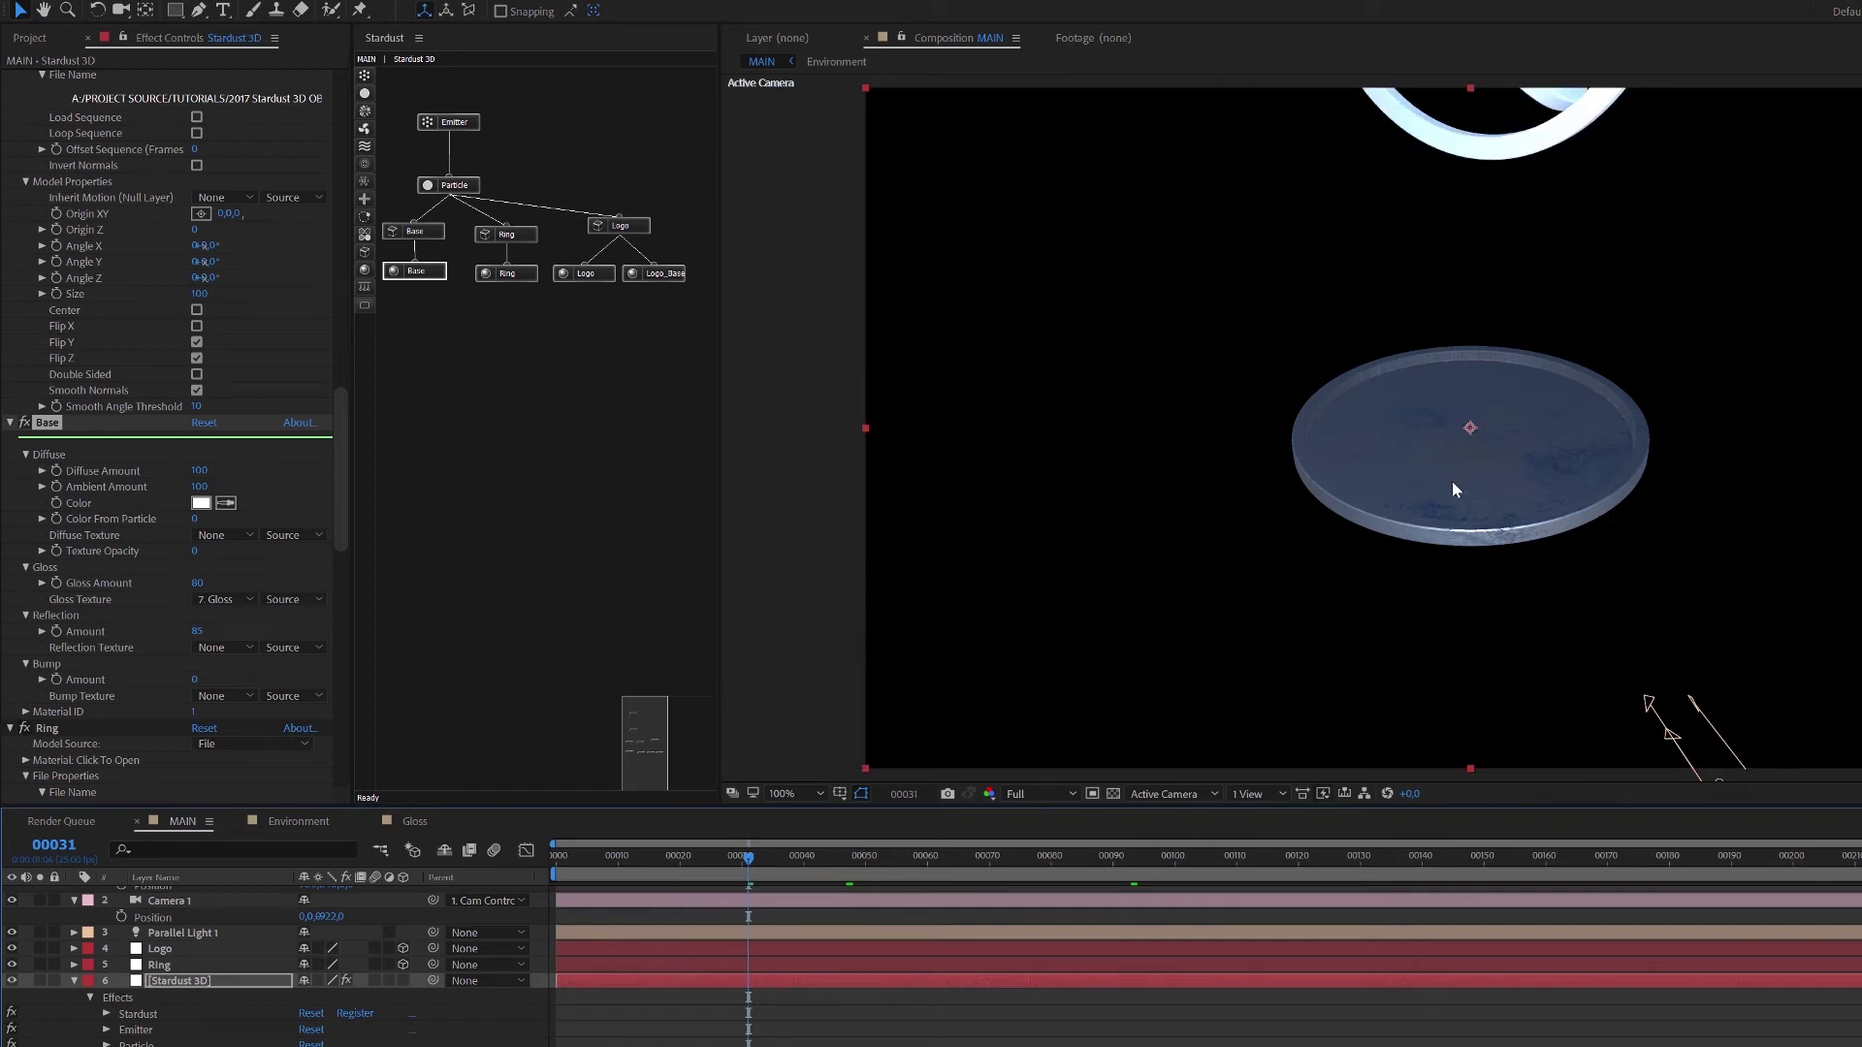
Apply the Tint effect to the PaintGrunge05.jpg layer in the Gloss composition.
click(407, 823)
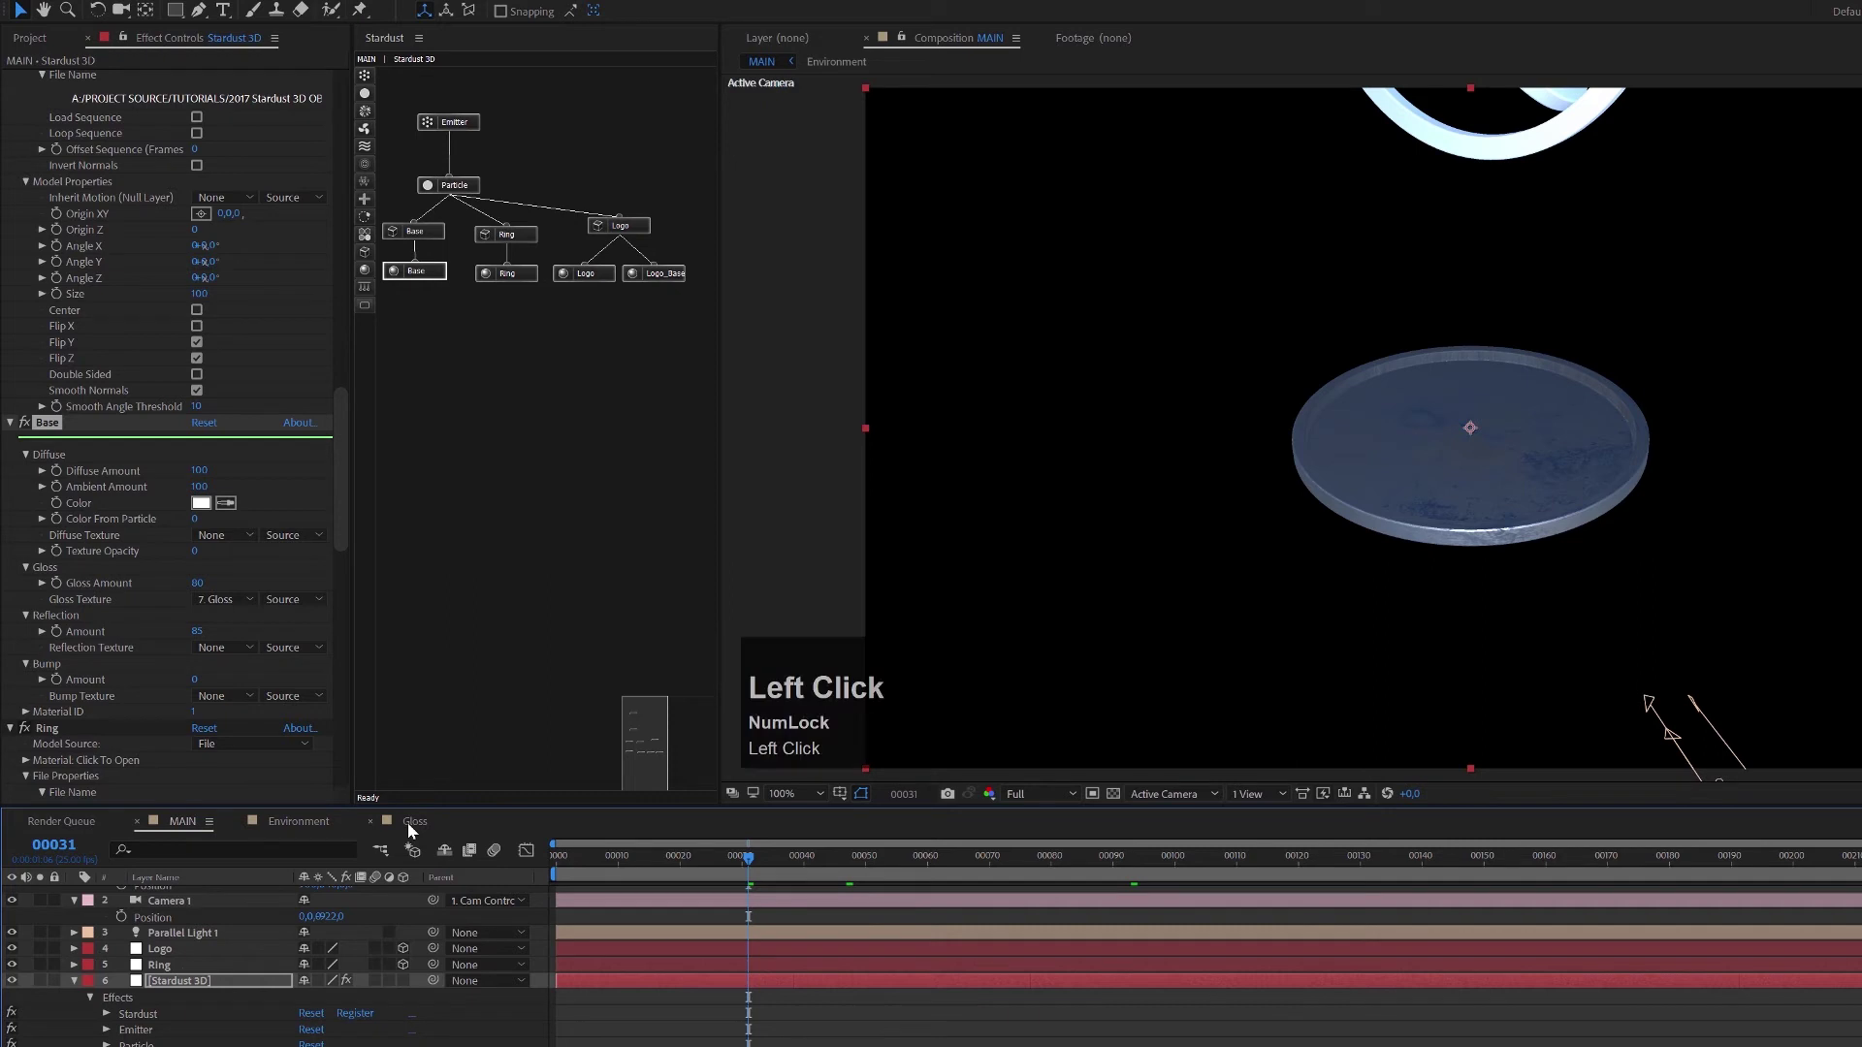
scroll(1361, 475, down, 5)
scroll(1399, 419, up, 2)
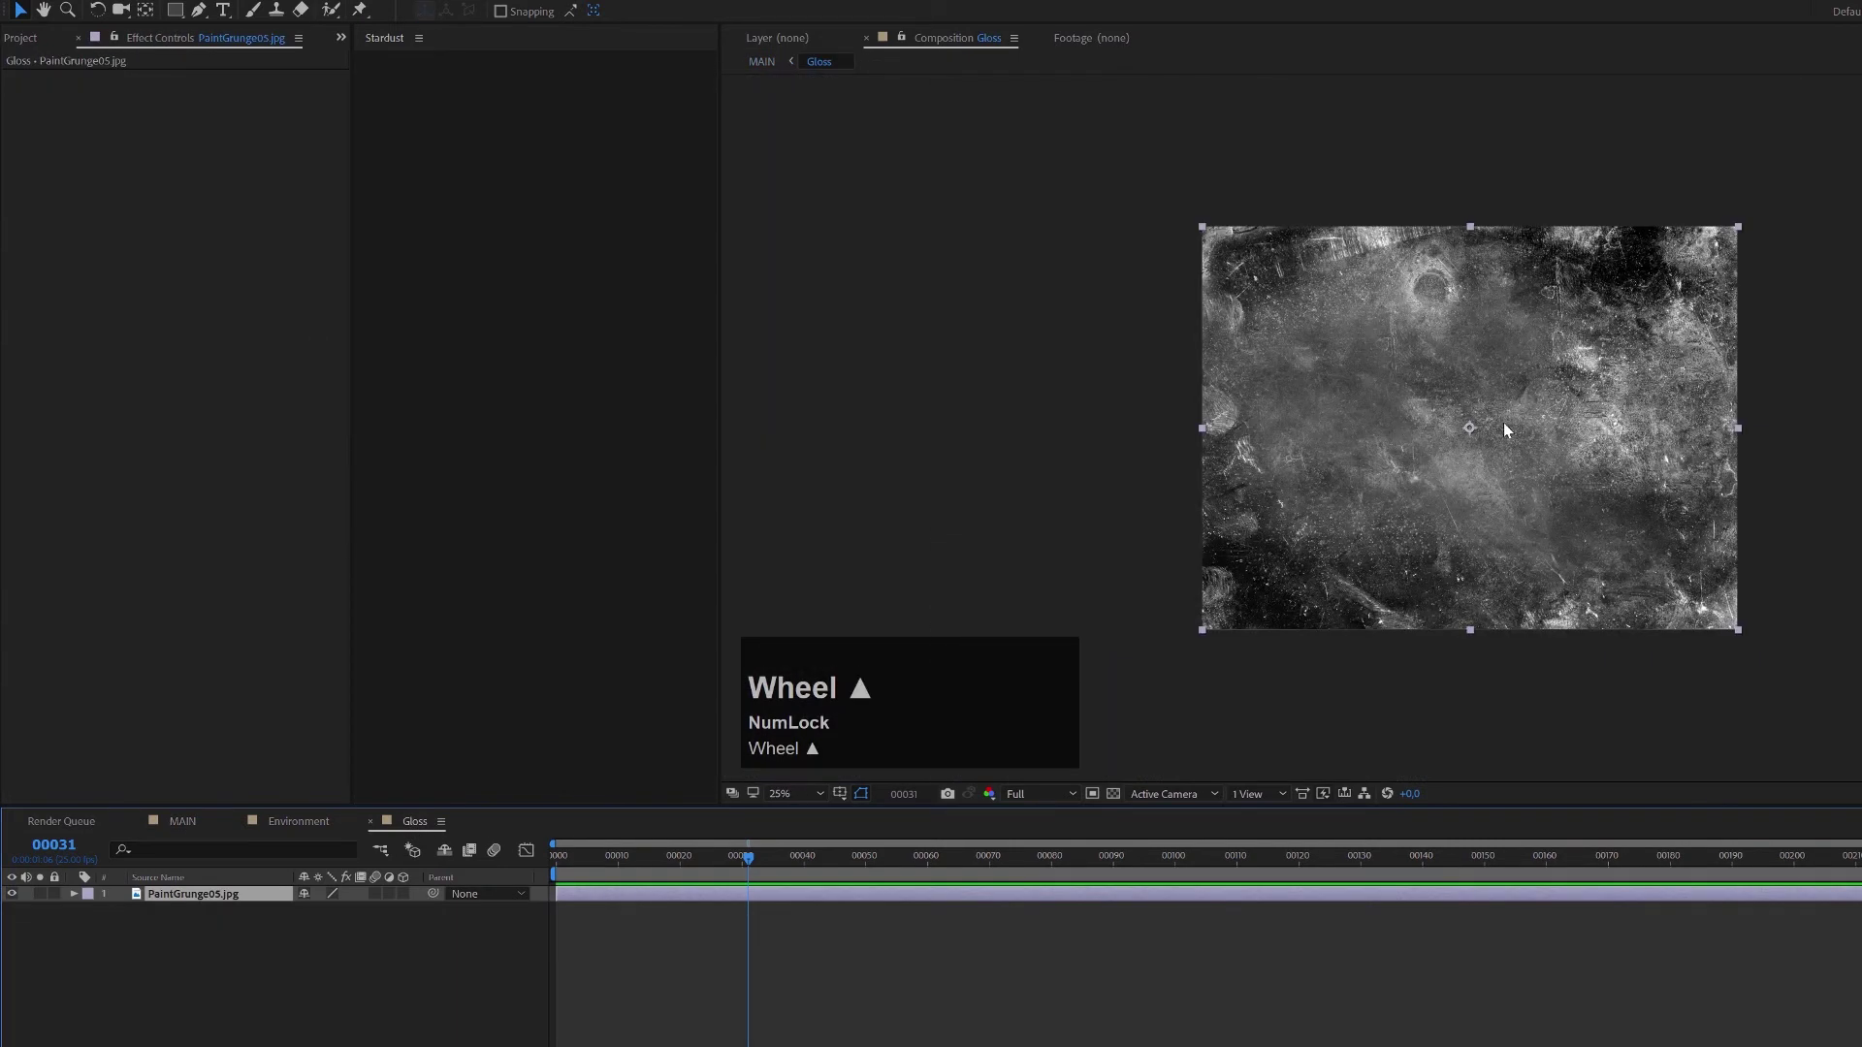
scroll(1462, 331, up, 1)
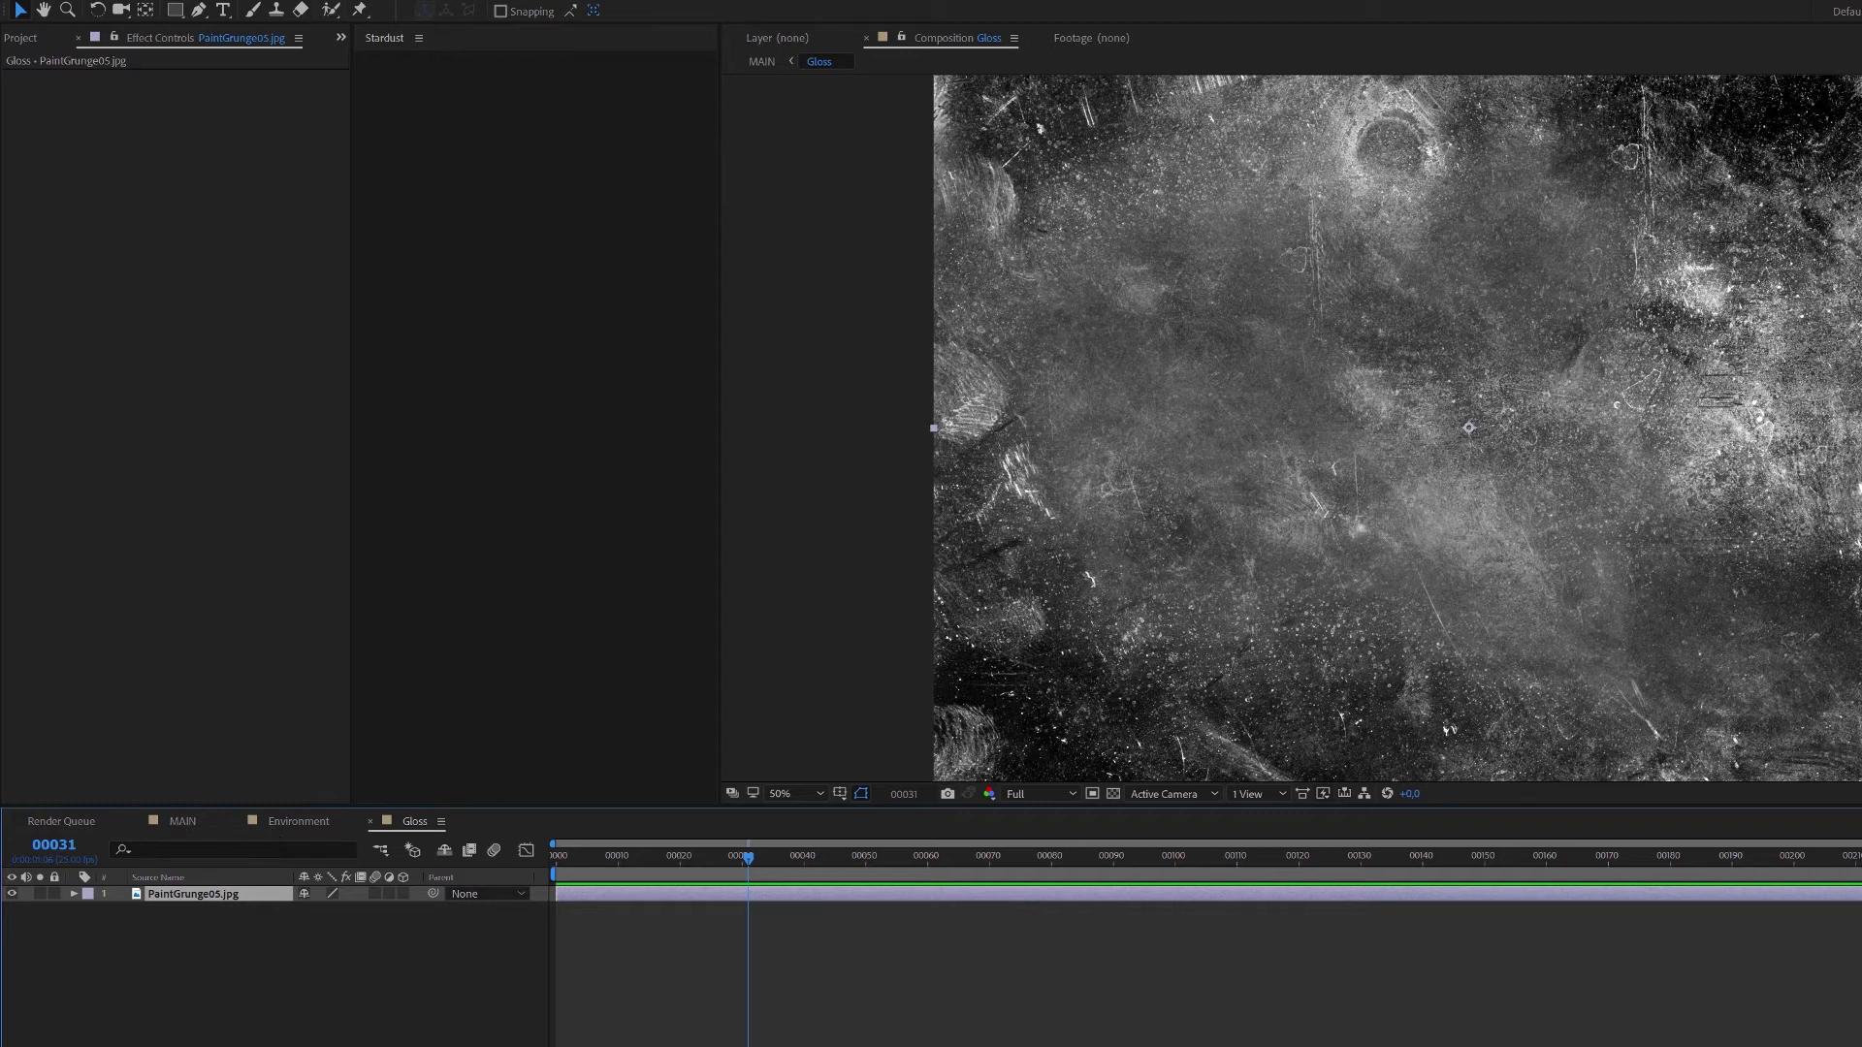
text(tint)
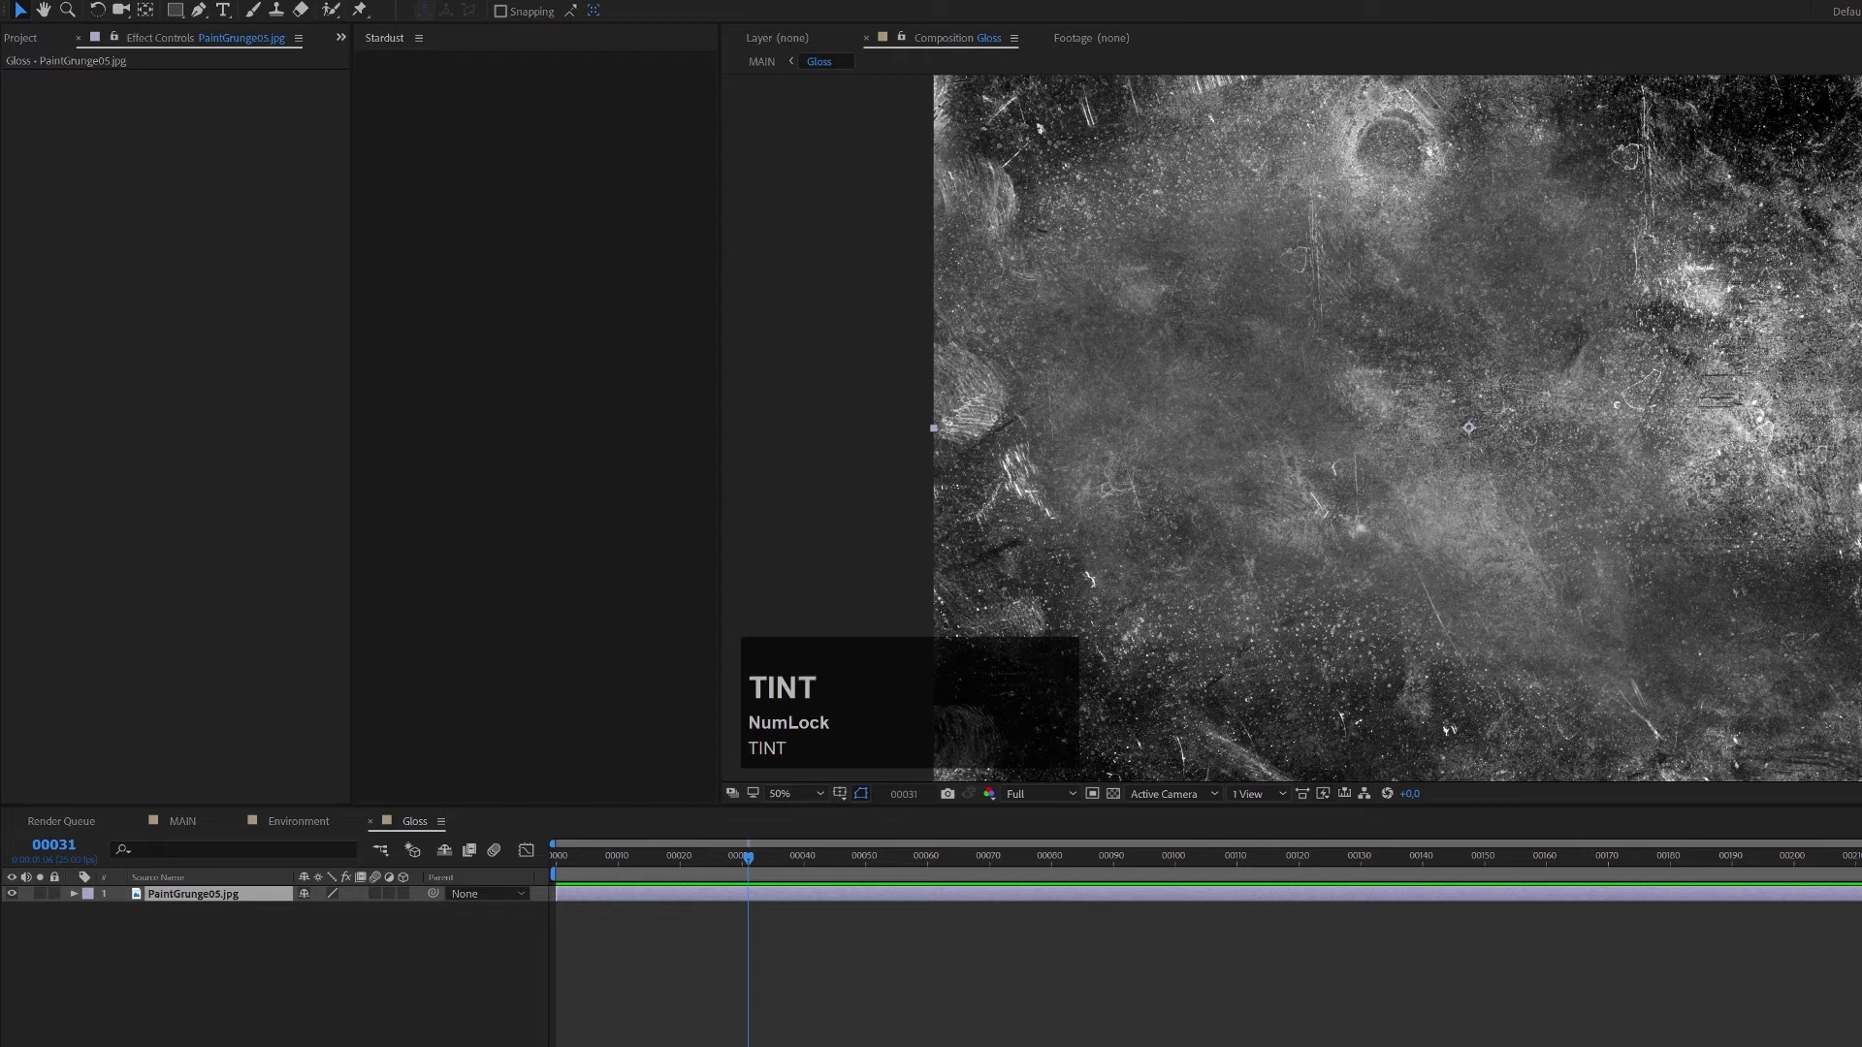
drag(237, 896, 243, 908)
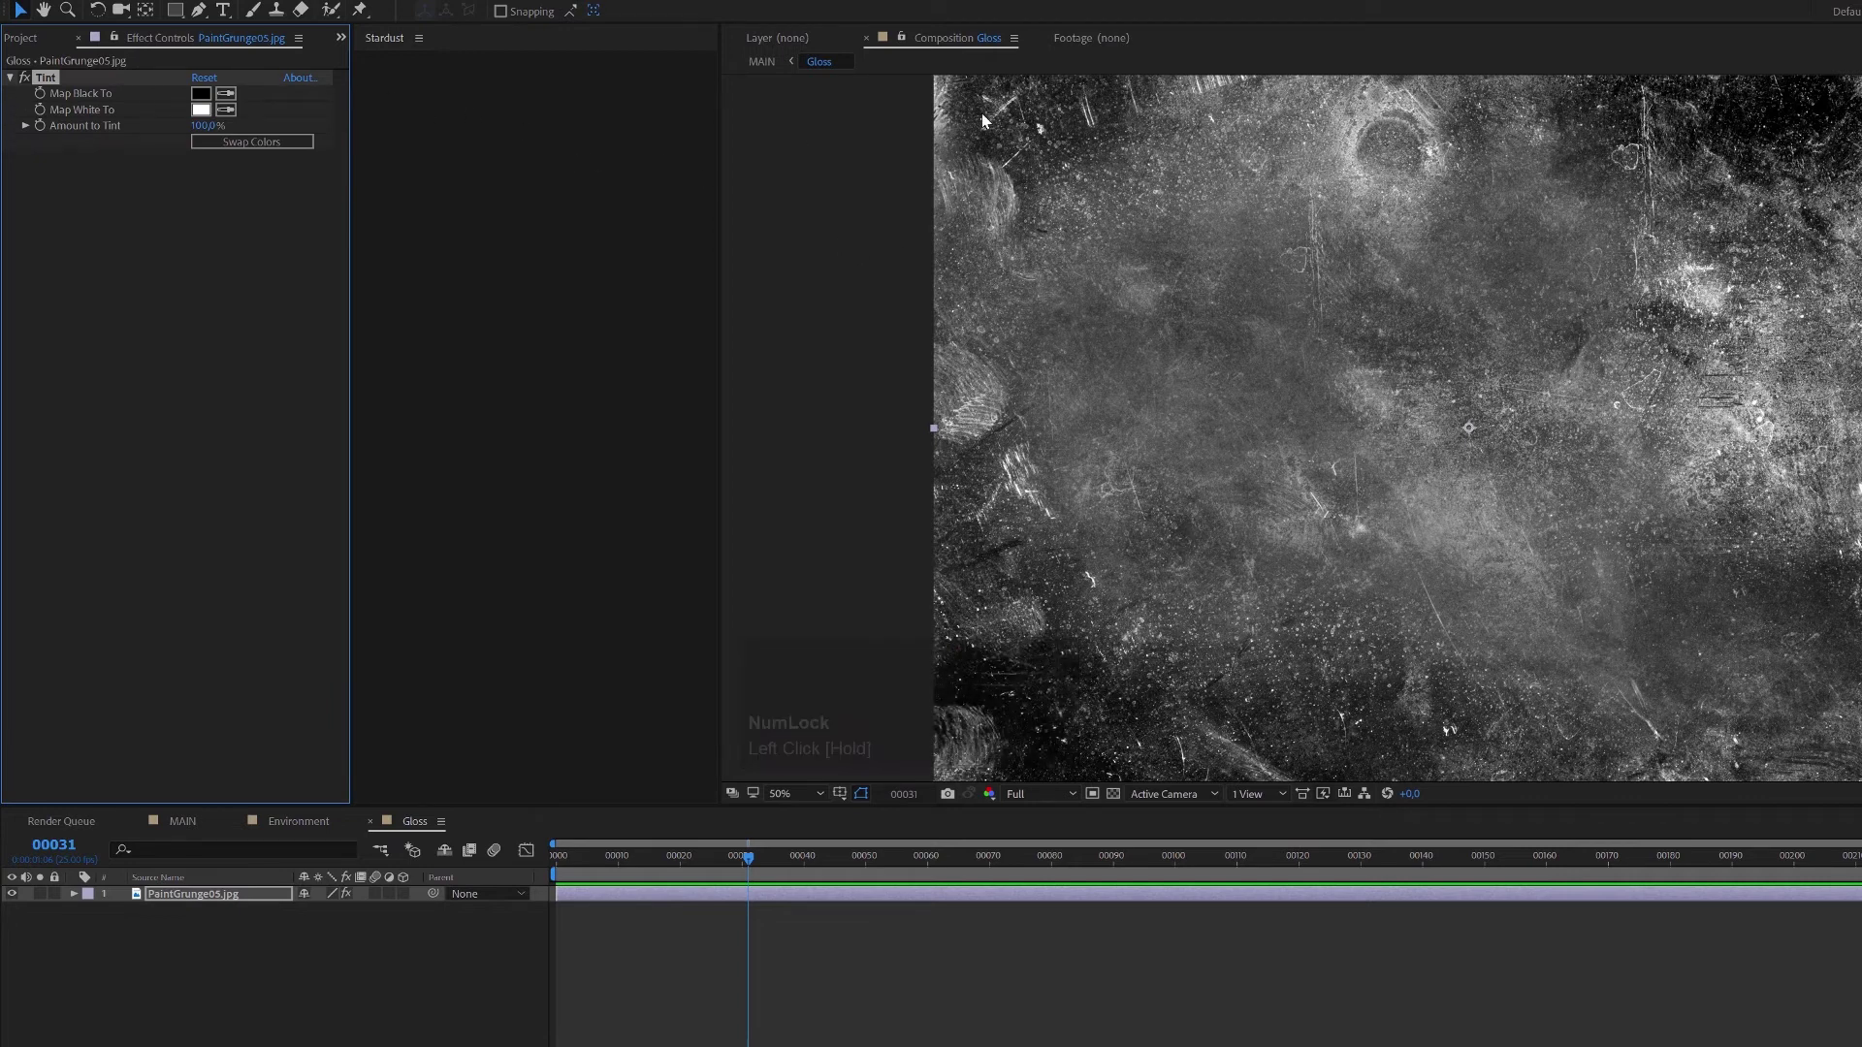
Set the Tint's Map Black To color to a light grey of 73% brightness and check the base in MAIN.
click(201, 93)
drag(25, 298, 25, 124)
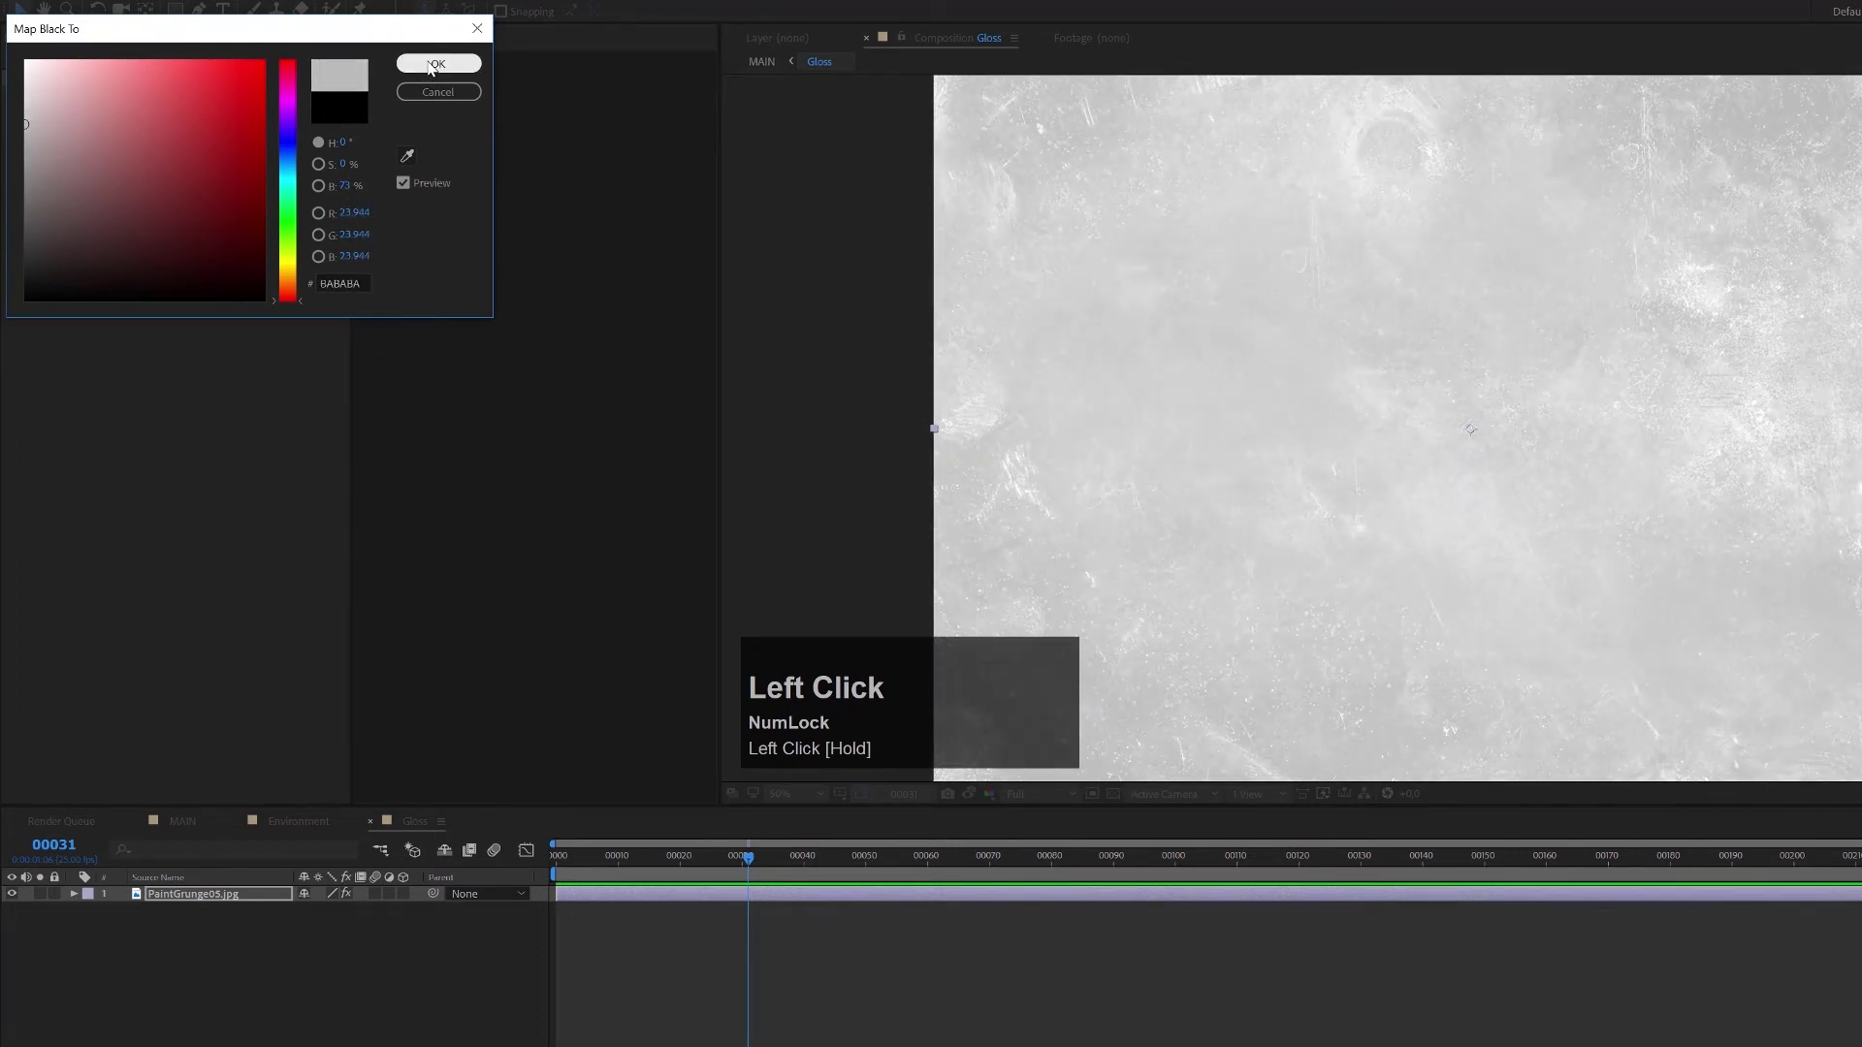
click(439, 63)
click(175, 821)
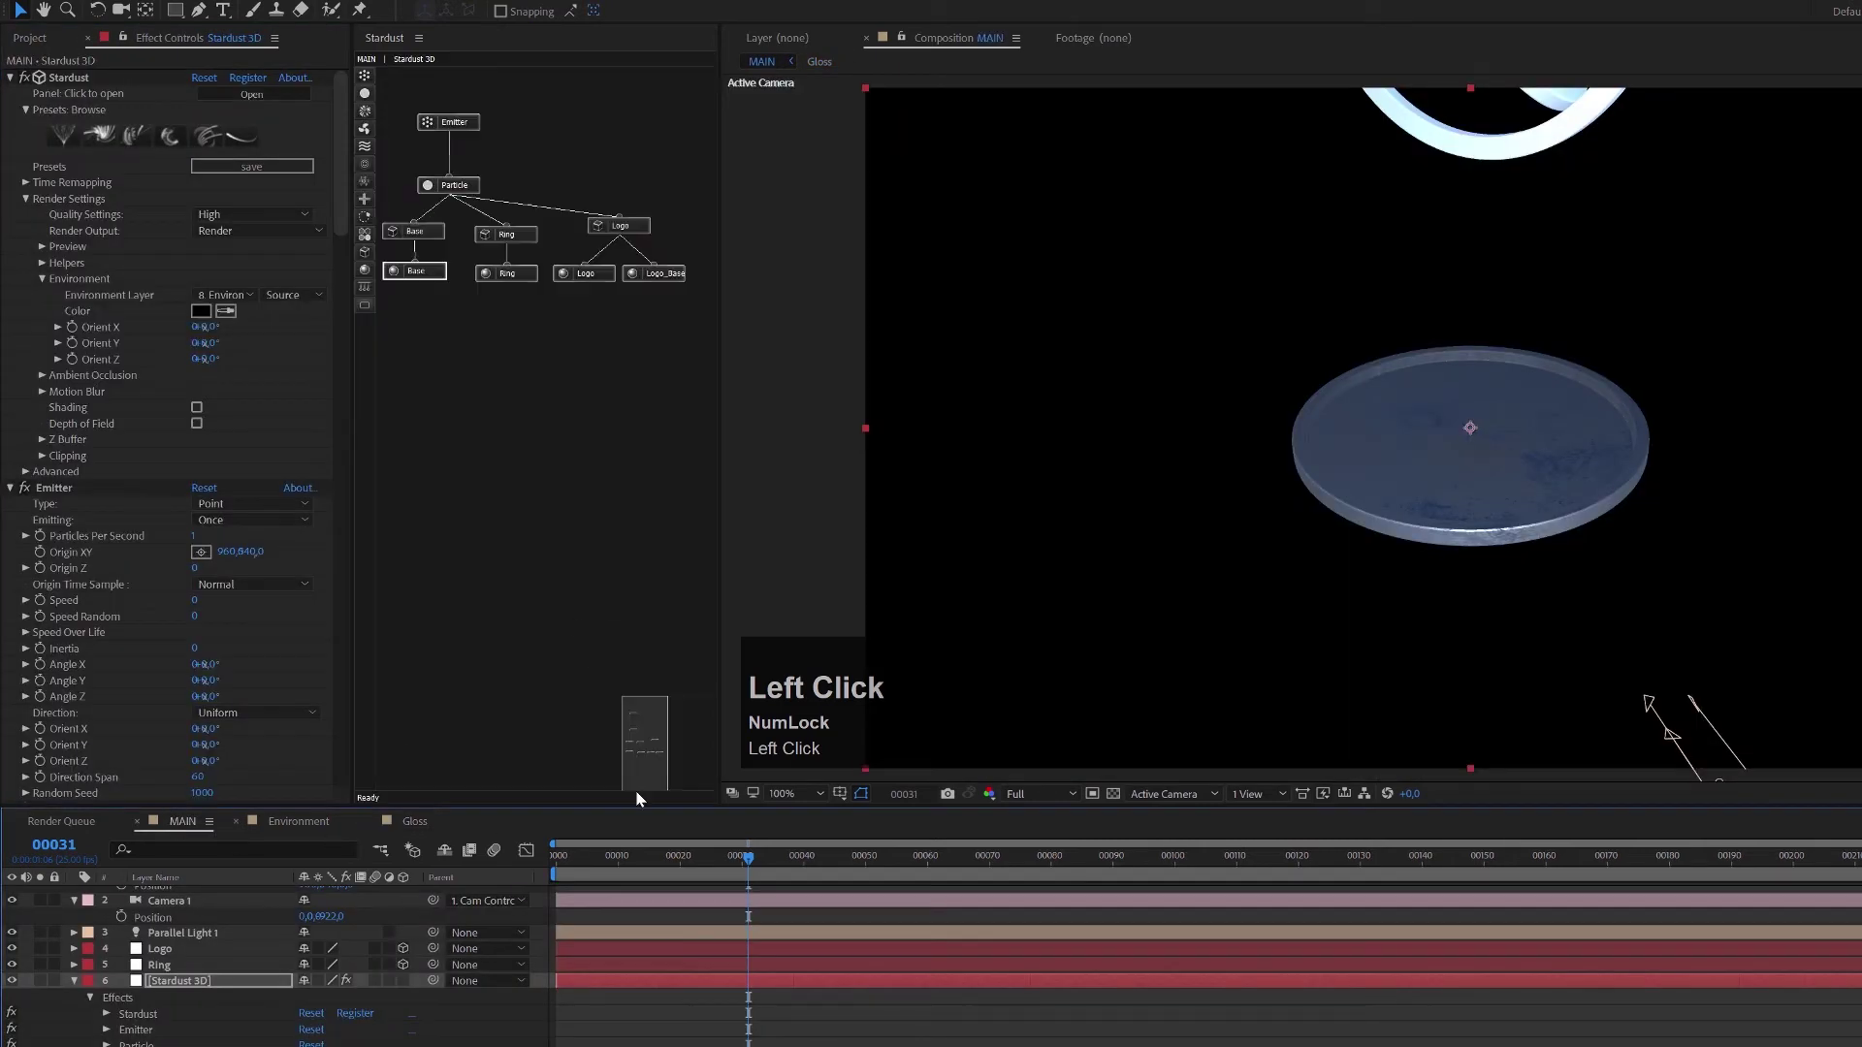
scroll(1509, 491, up, 2)
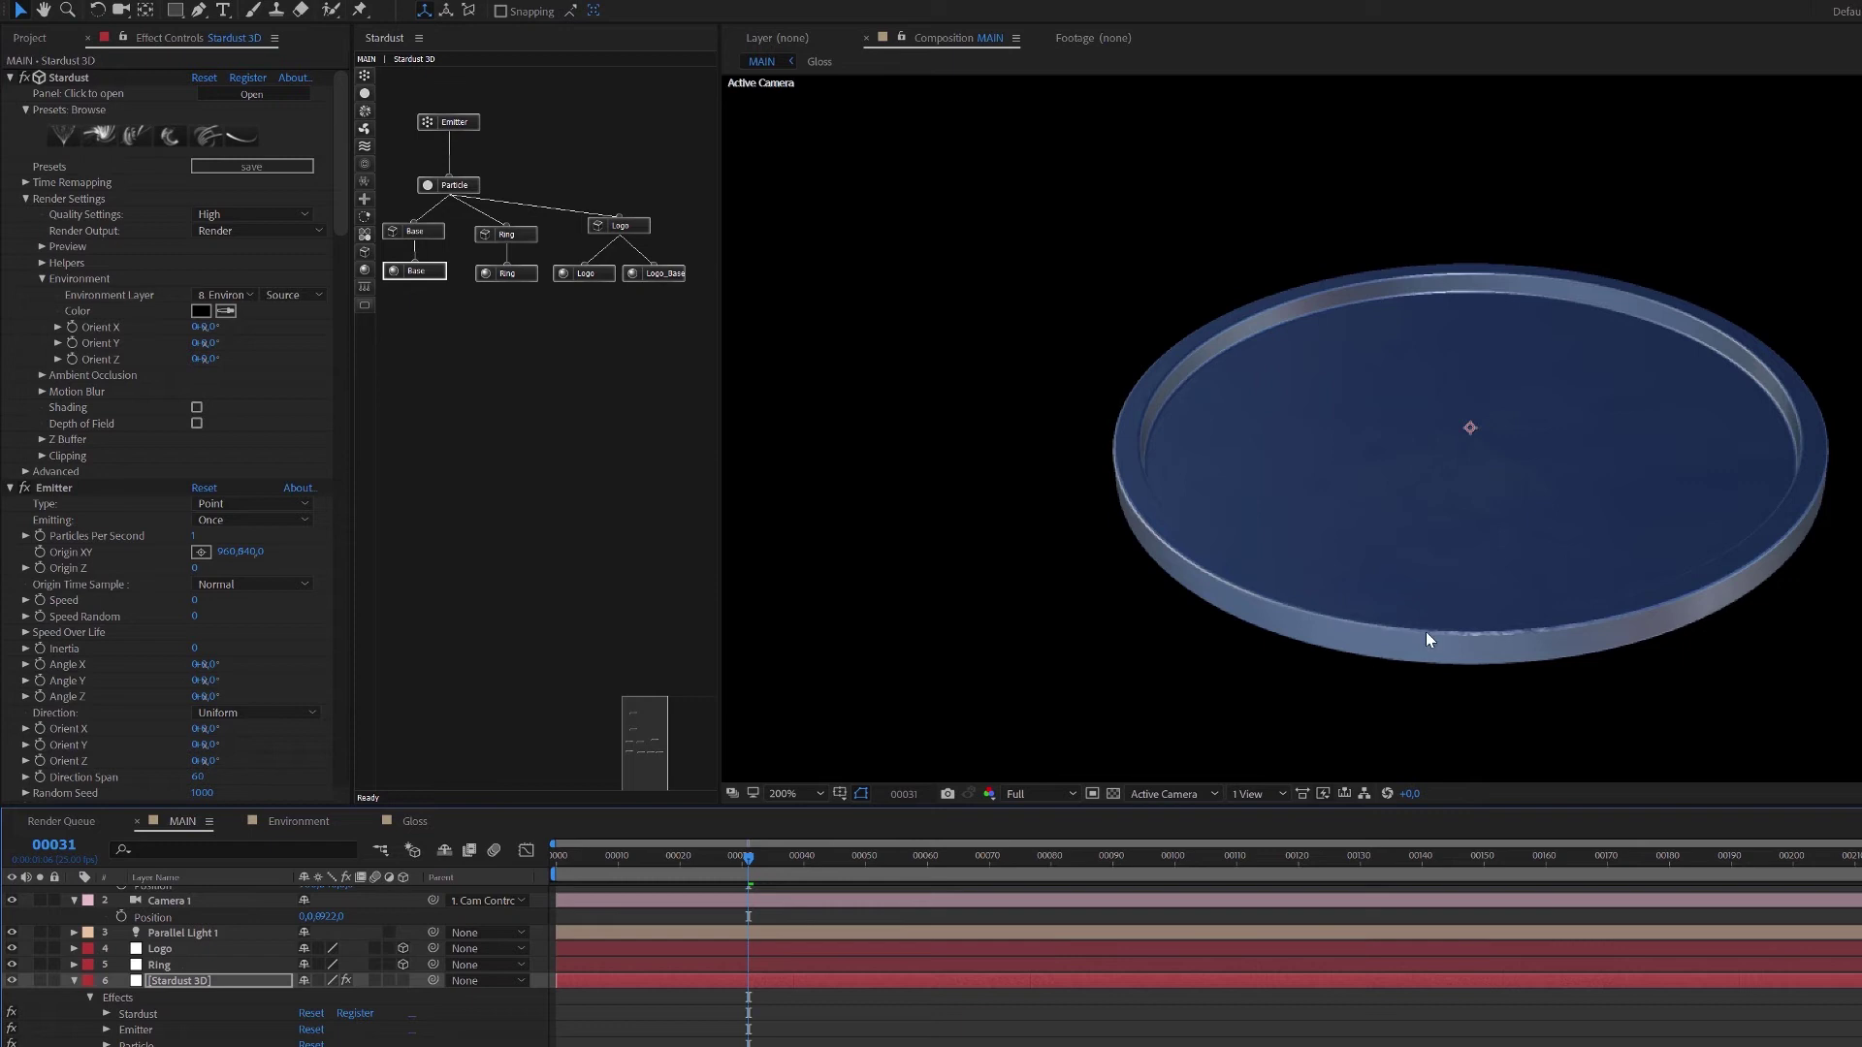
Darken the Tint's Map Black To color to a medium grey in the Gloss composition.
click(416, 821)
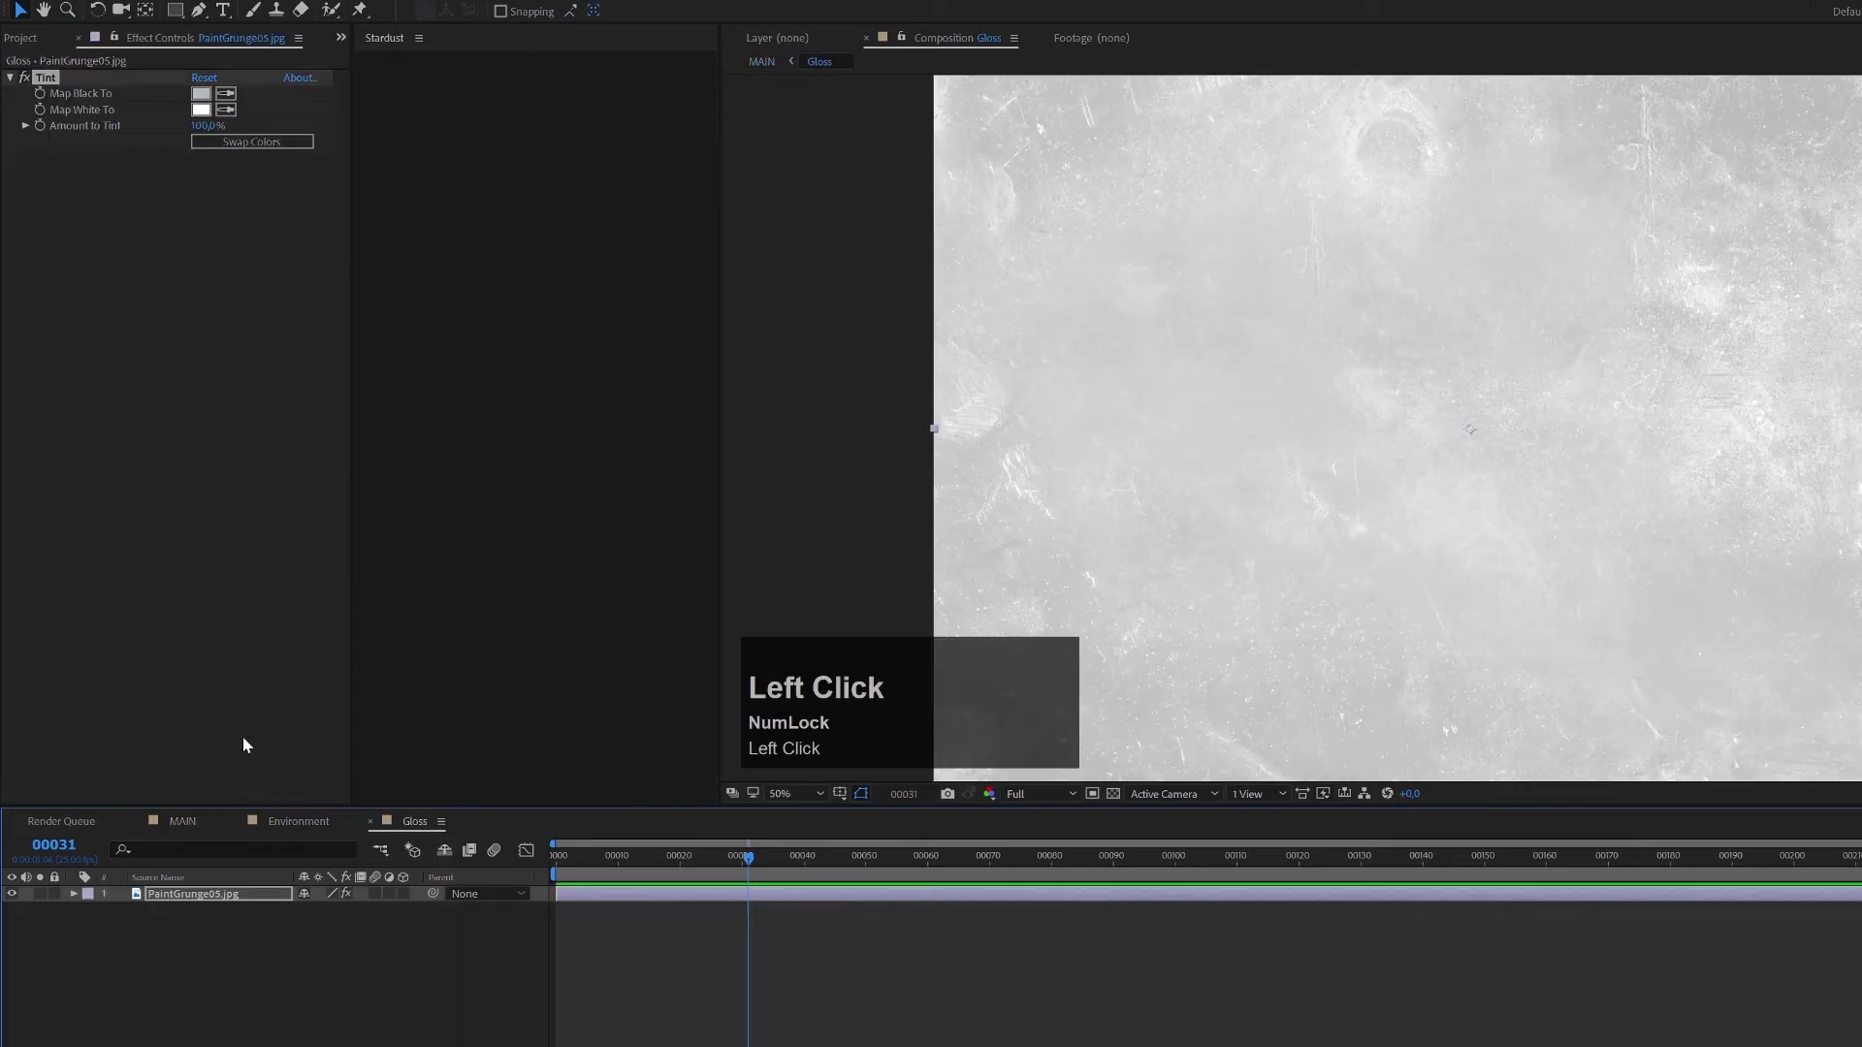
click(201, 93)
drag(28, 165, 259, 60)
click(439, 63)
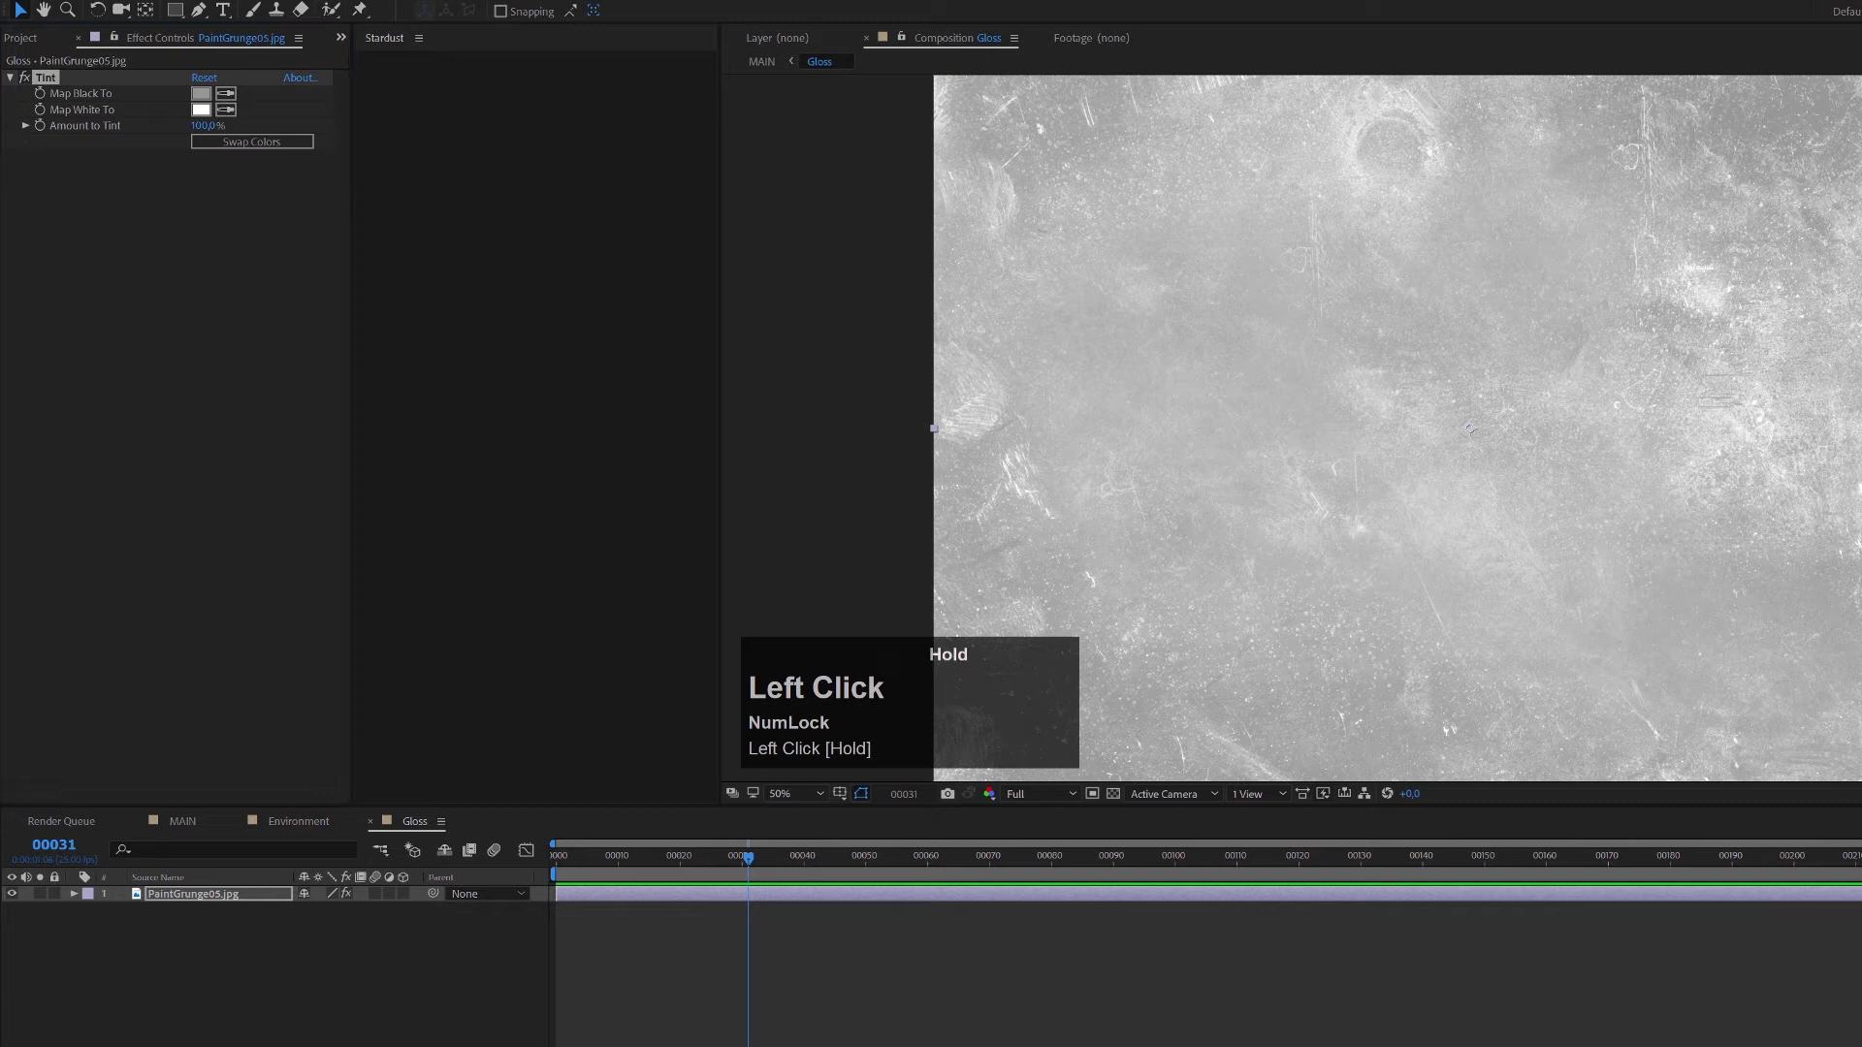
Add a Curves effect to PaintGrunge05.jpg, shape it into a steep S-curve for more contrast, and check the base in MAIN.
text(cves)
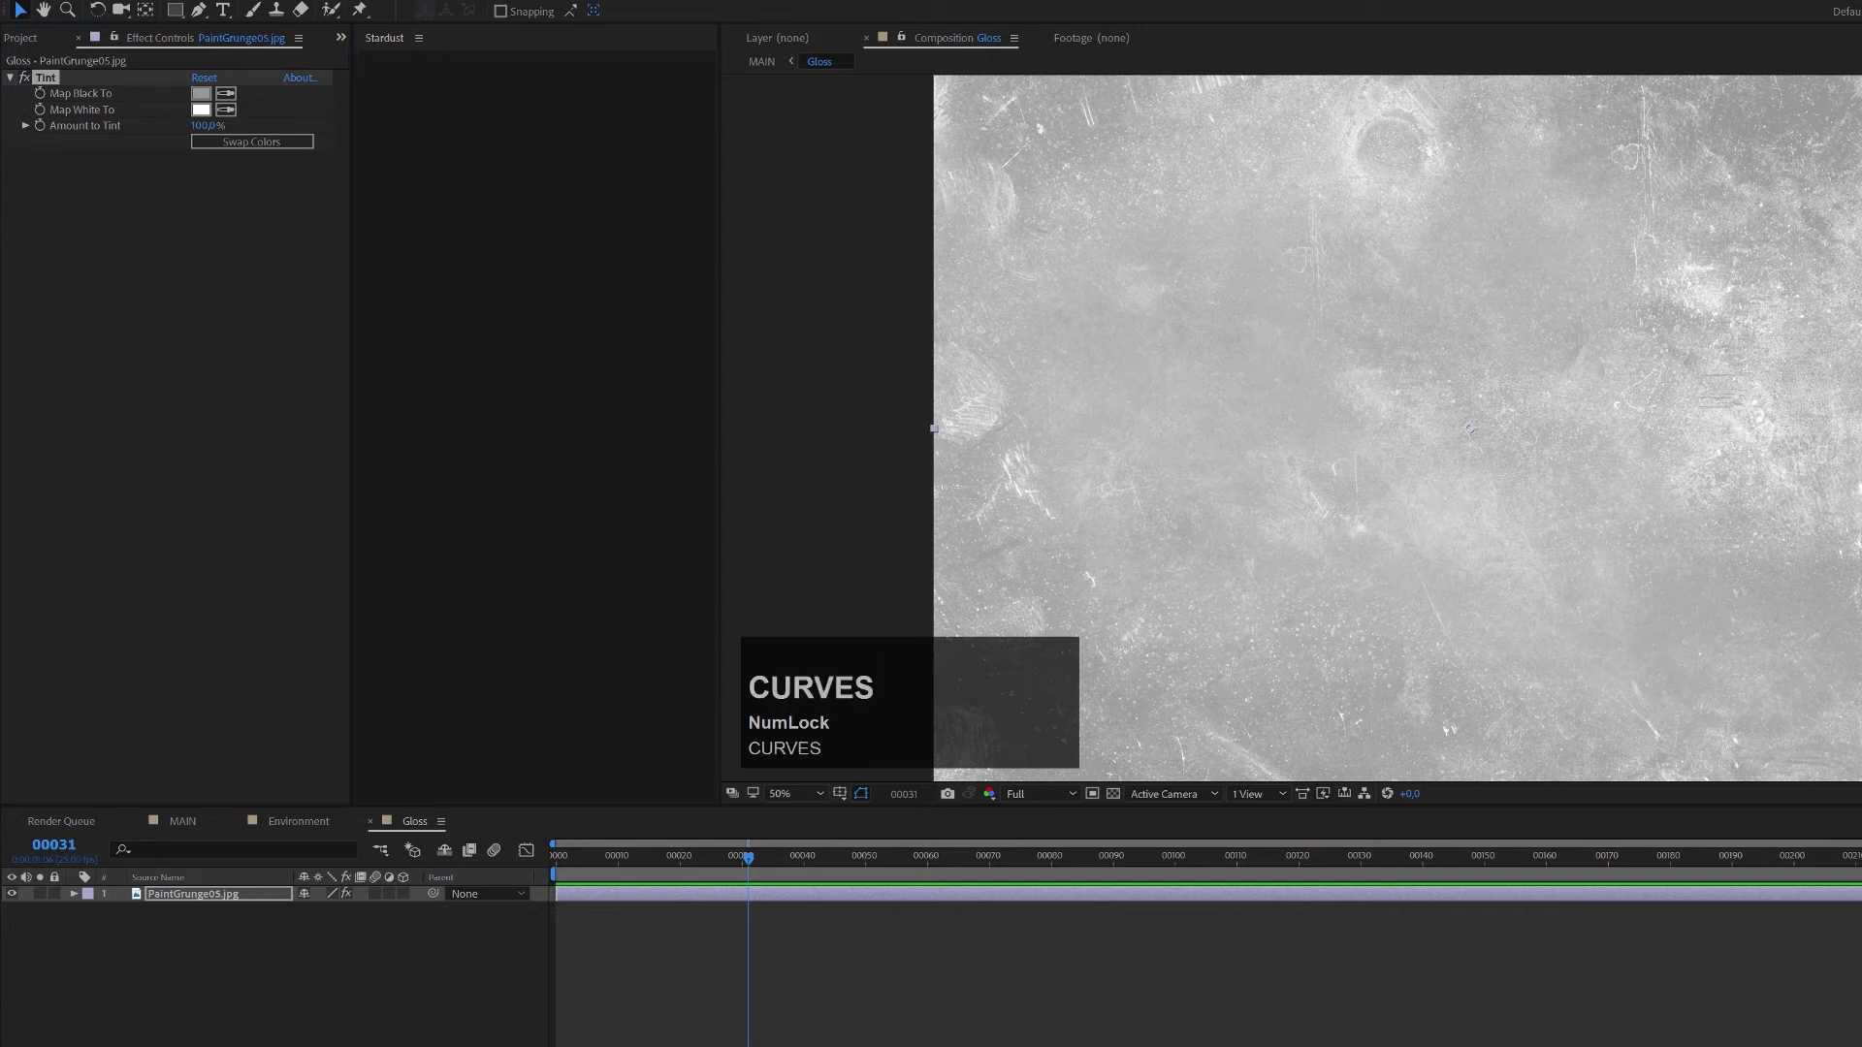
drag(375, 246, 194, 232)
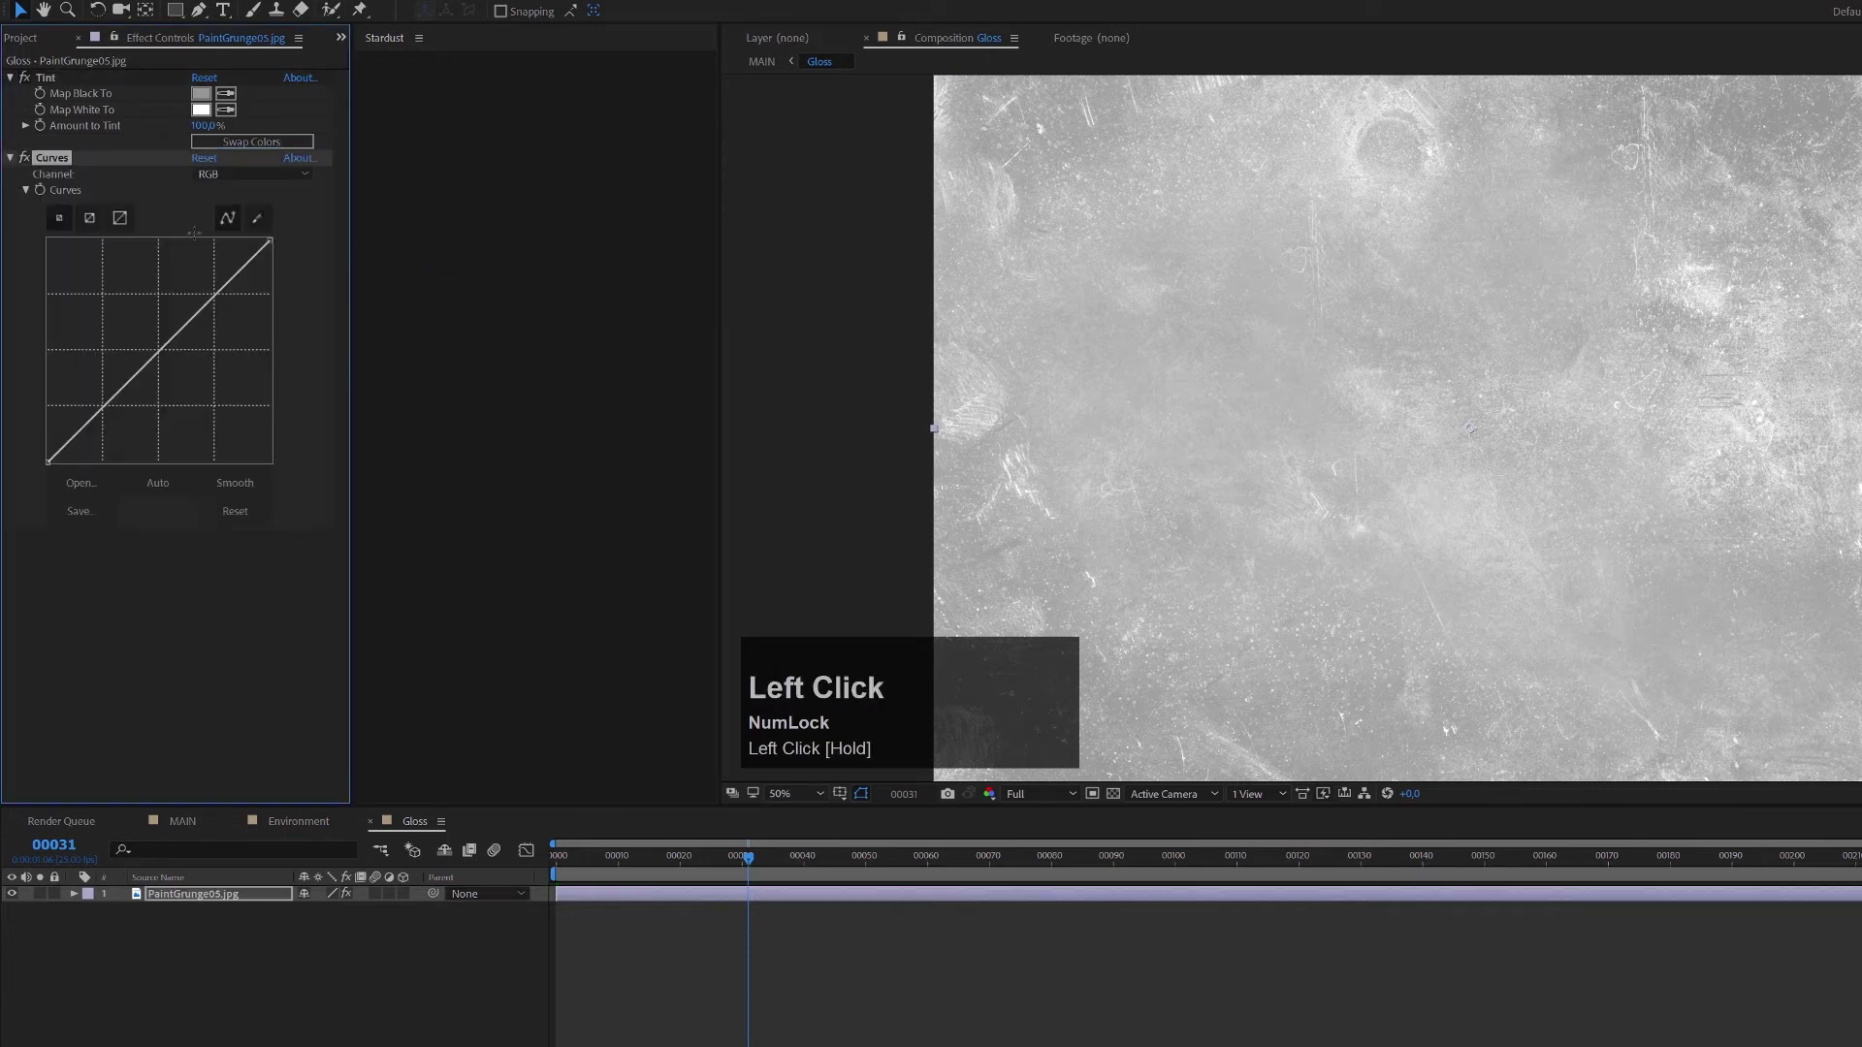
drag(197, 315, 197, 287)
drag(104, 406, 169, 376)
click(175, 822)
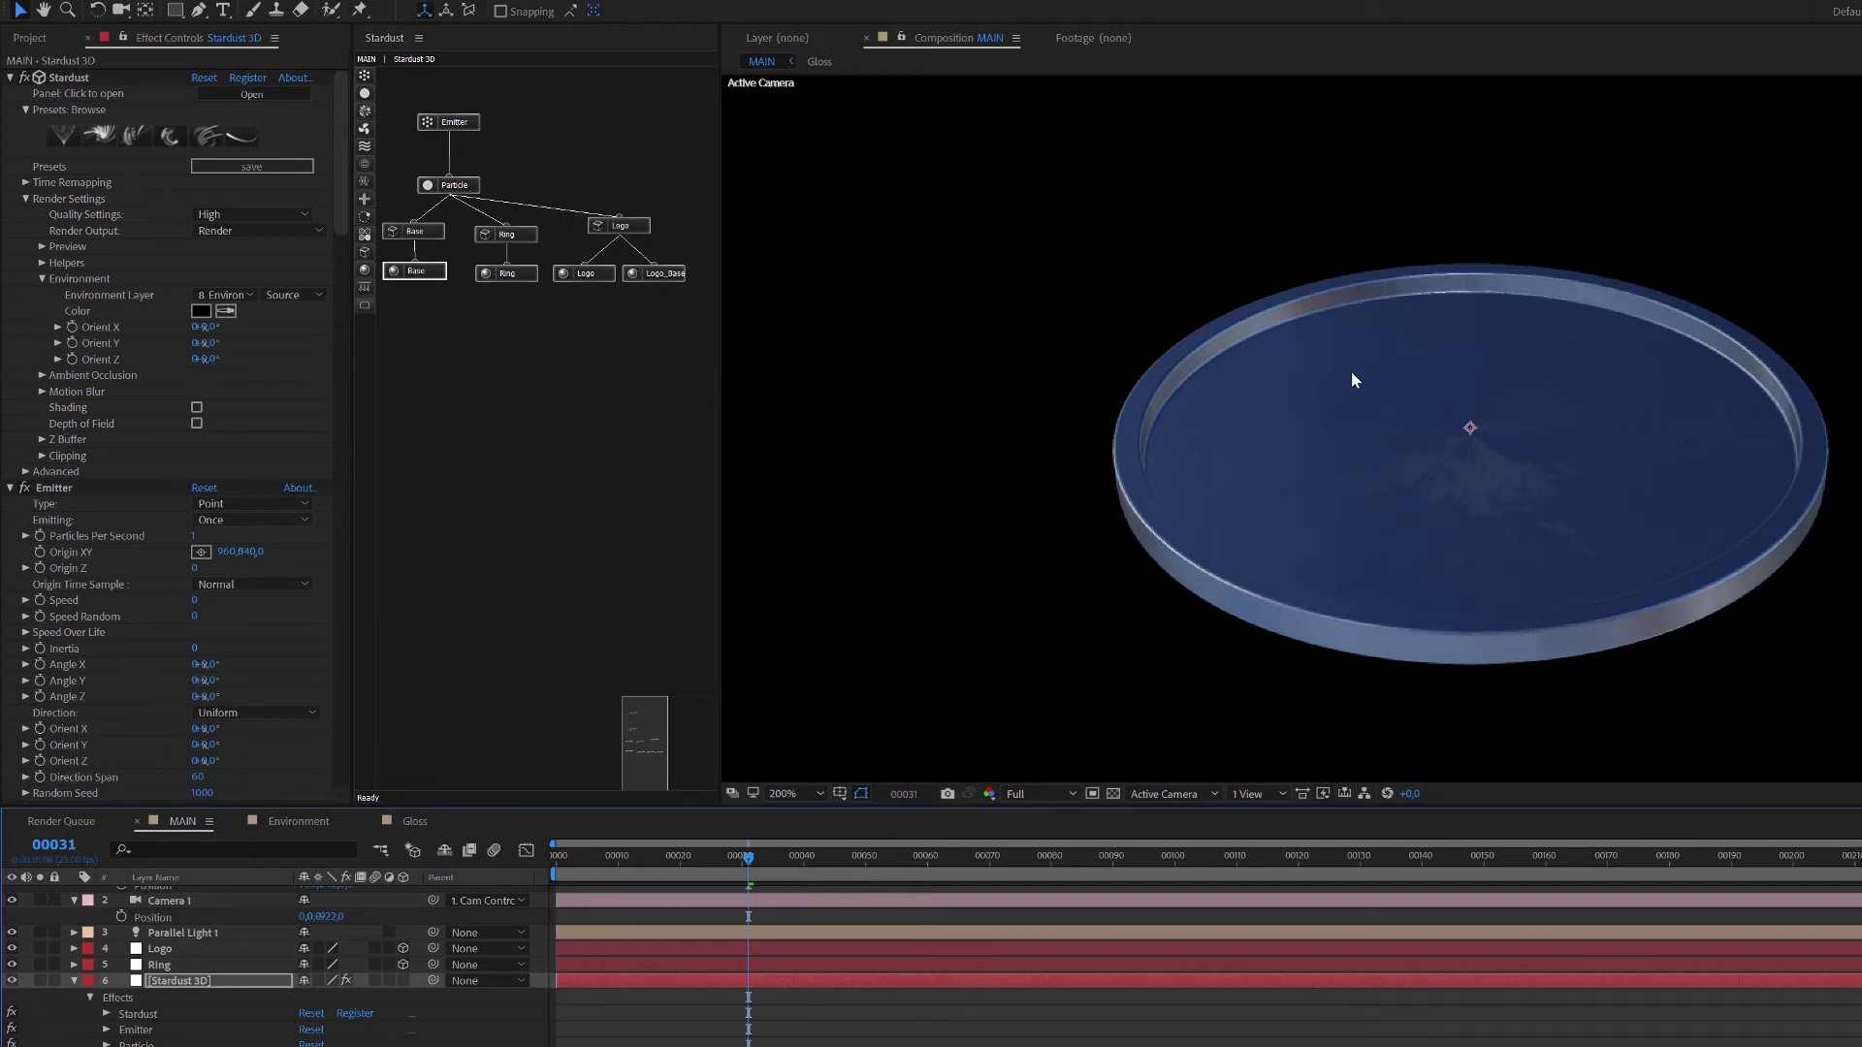
Soften the lower part of the Gloss layer's S-curve and set the Tint's Map Black To color to 575757.
click(407, 823)
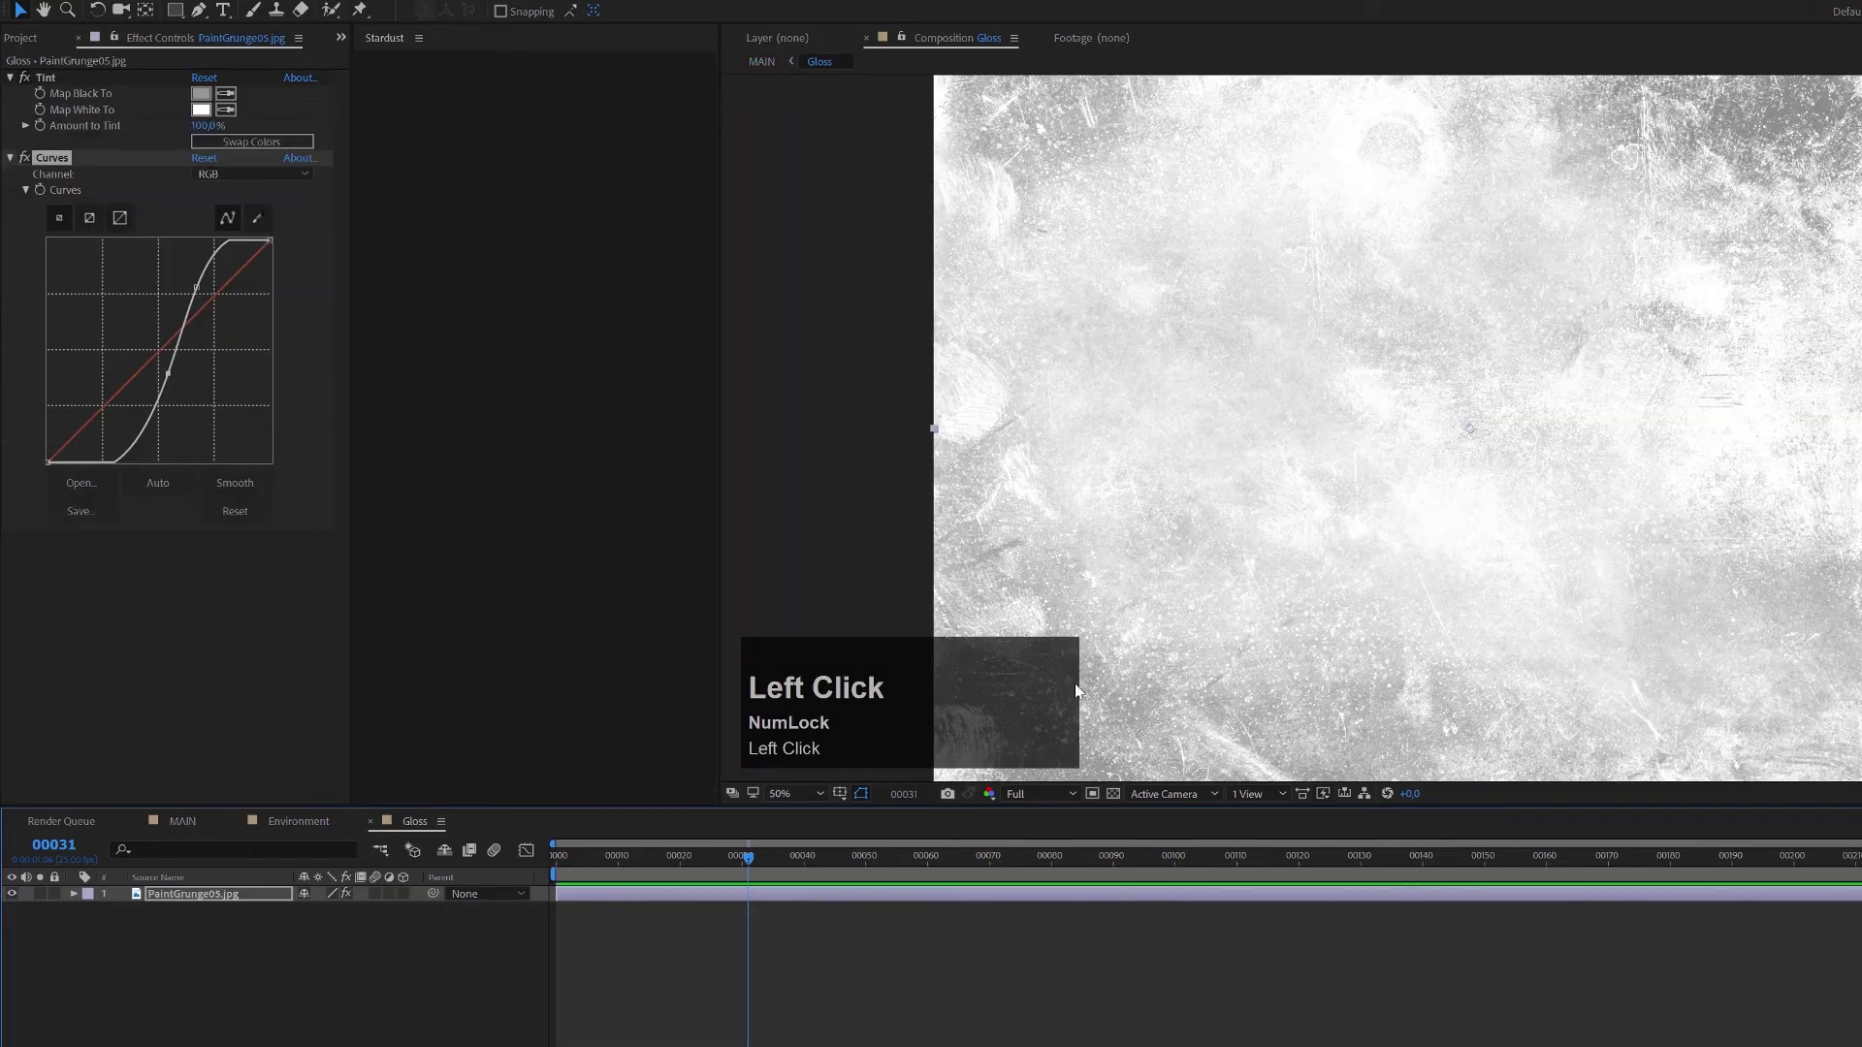
drag(168, 374, 152, 376)
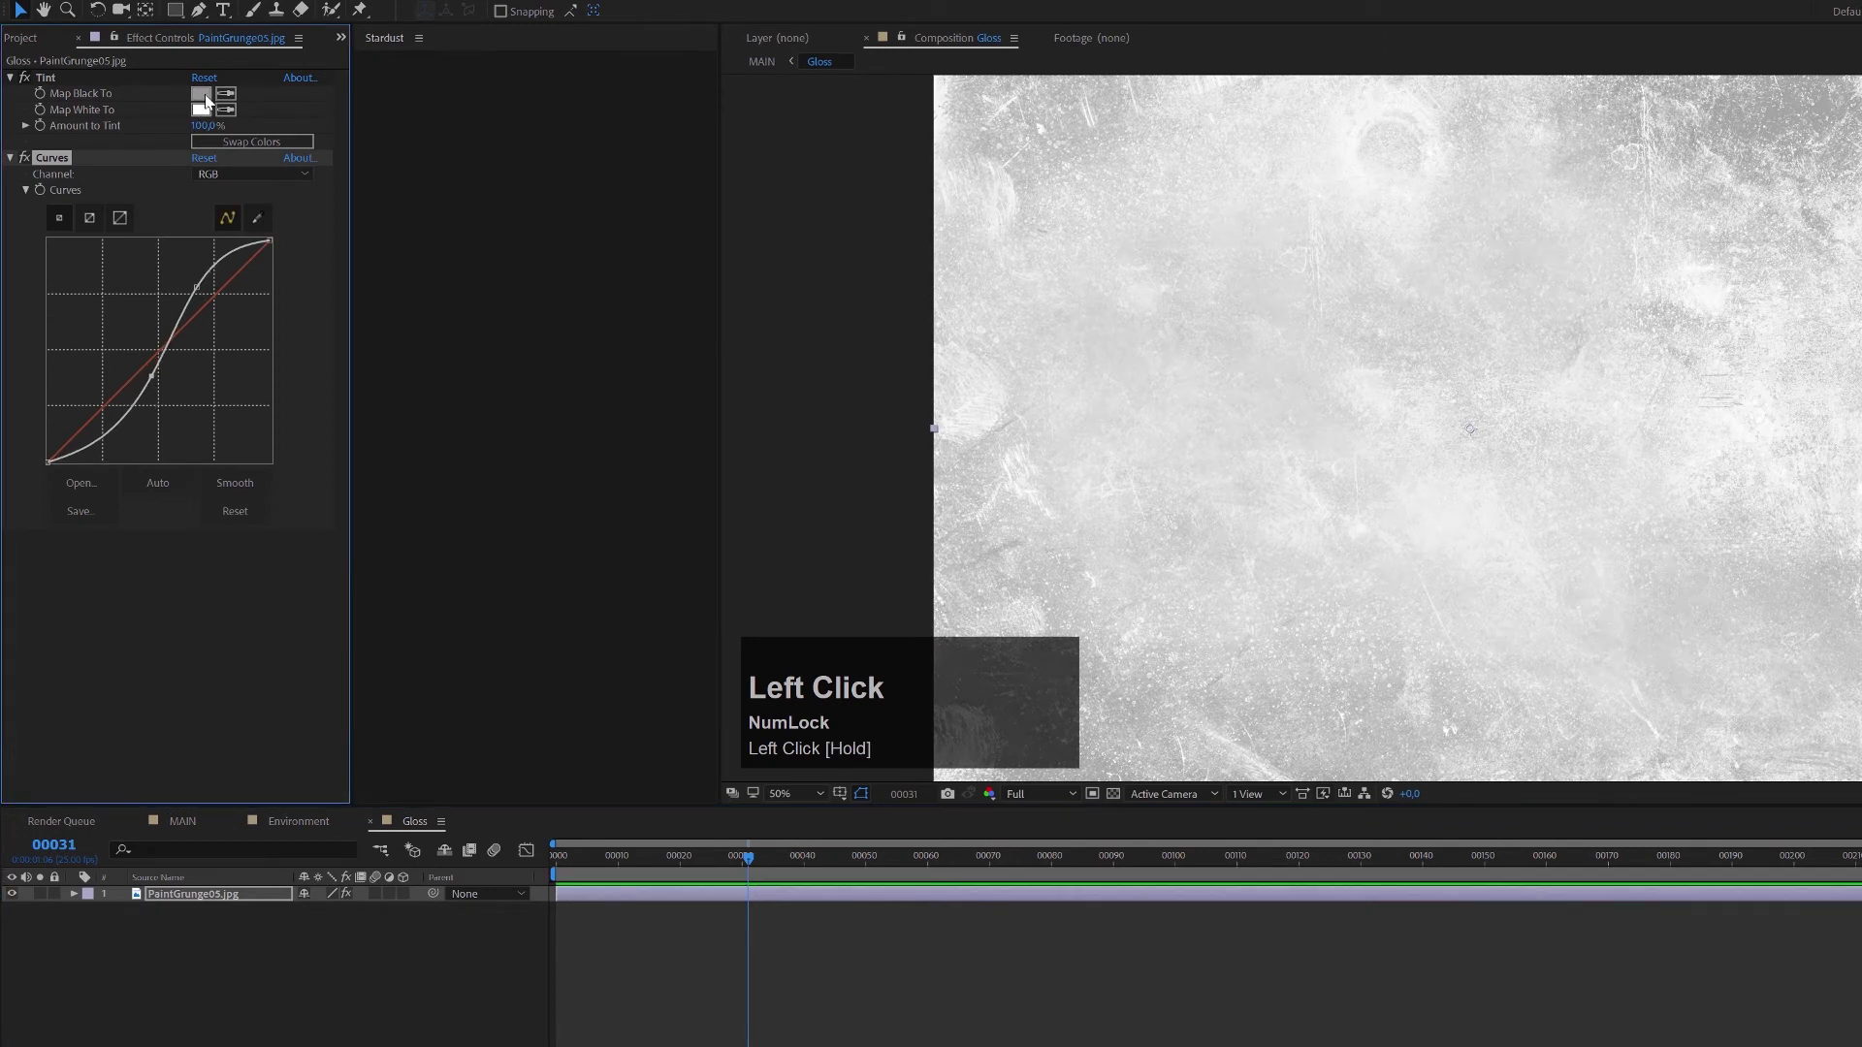
click(201, 93)
click(32, 208)
click(16, 219)
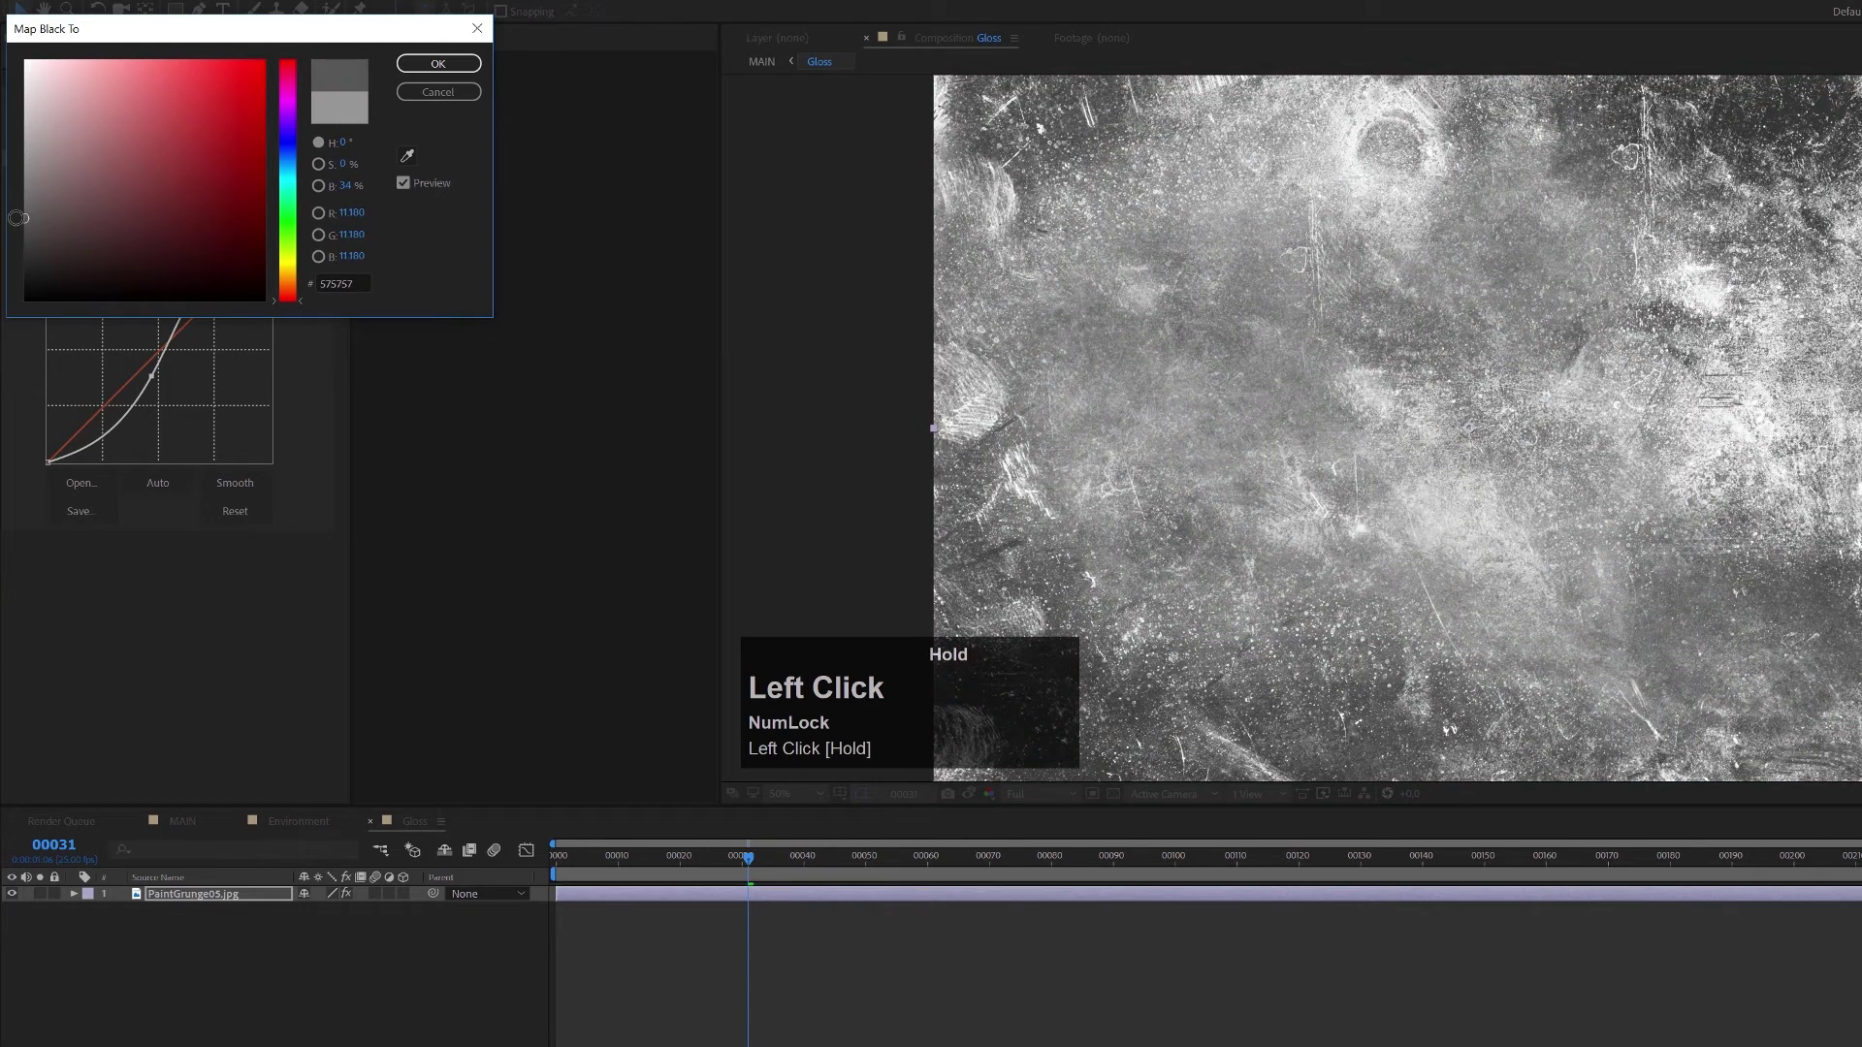
click(438, 63)
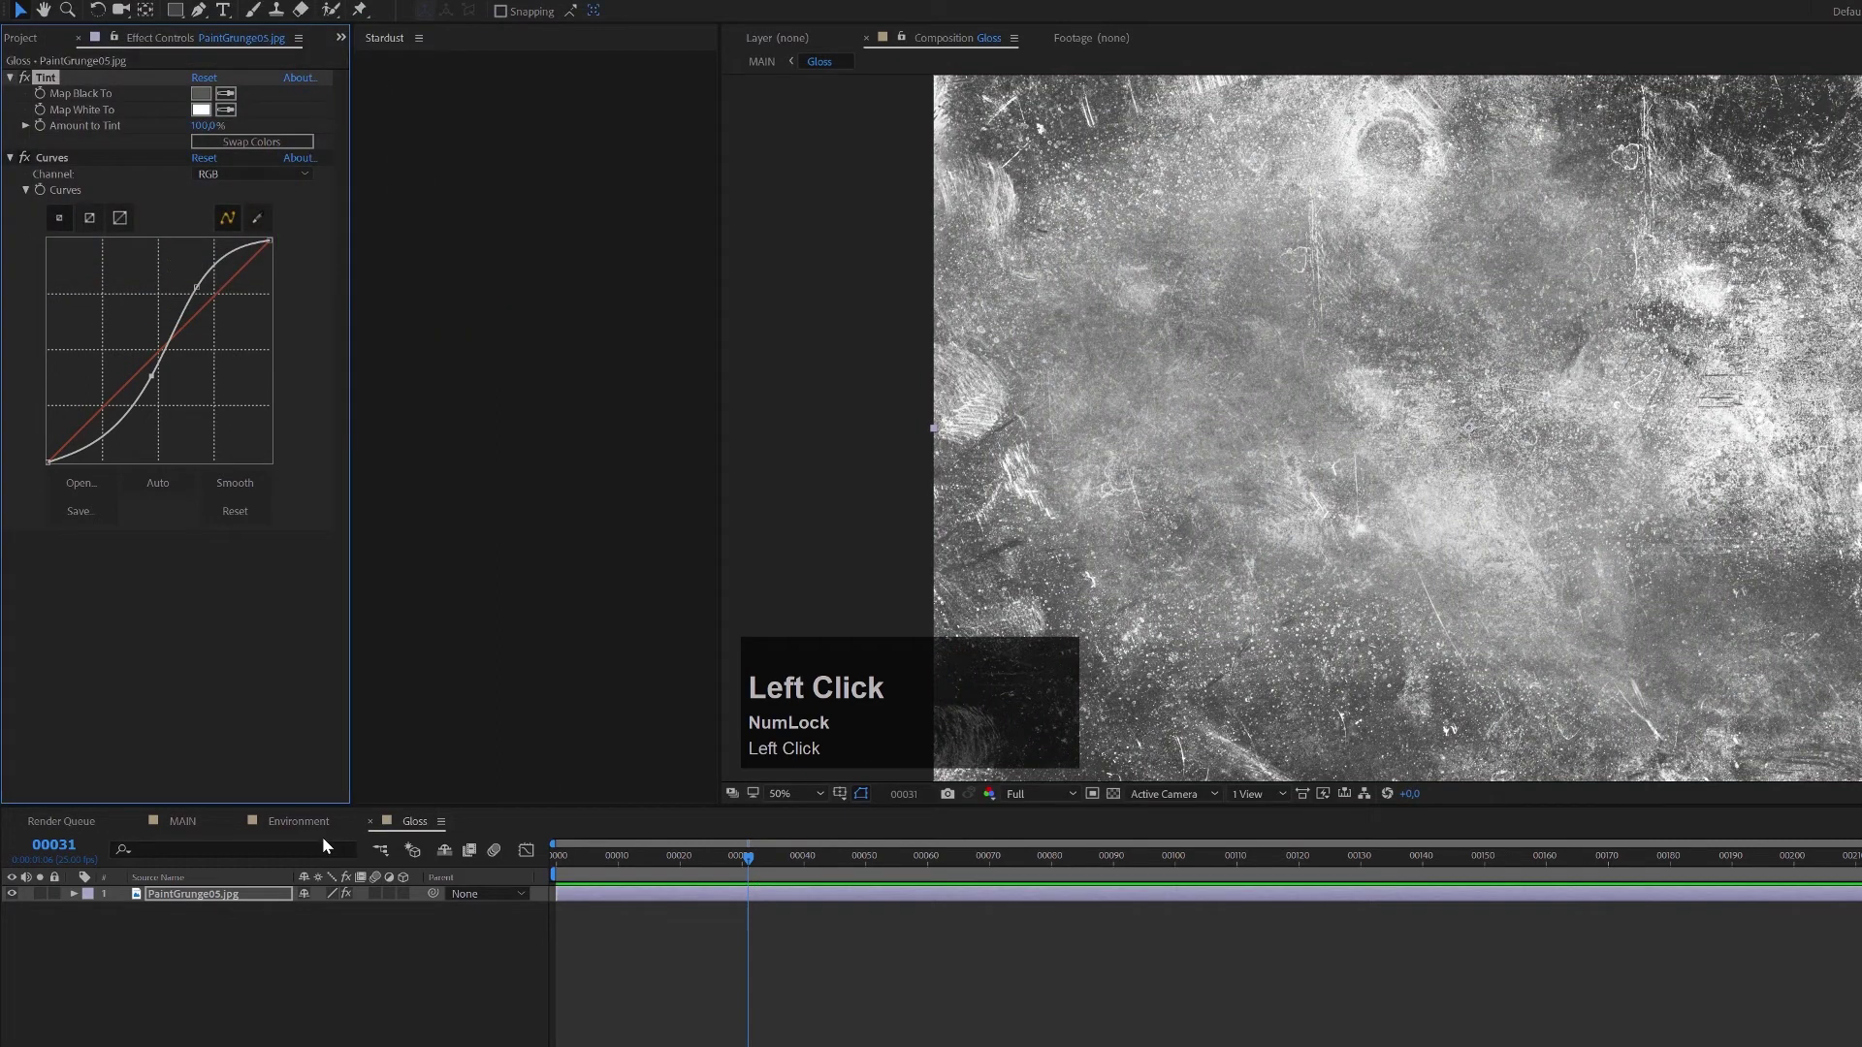
Check the adjusted gloss texture on the base in MAIN and return to the Gloss composition.
click(198, 828)
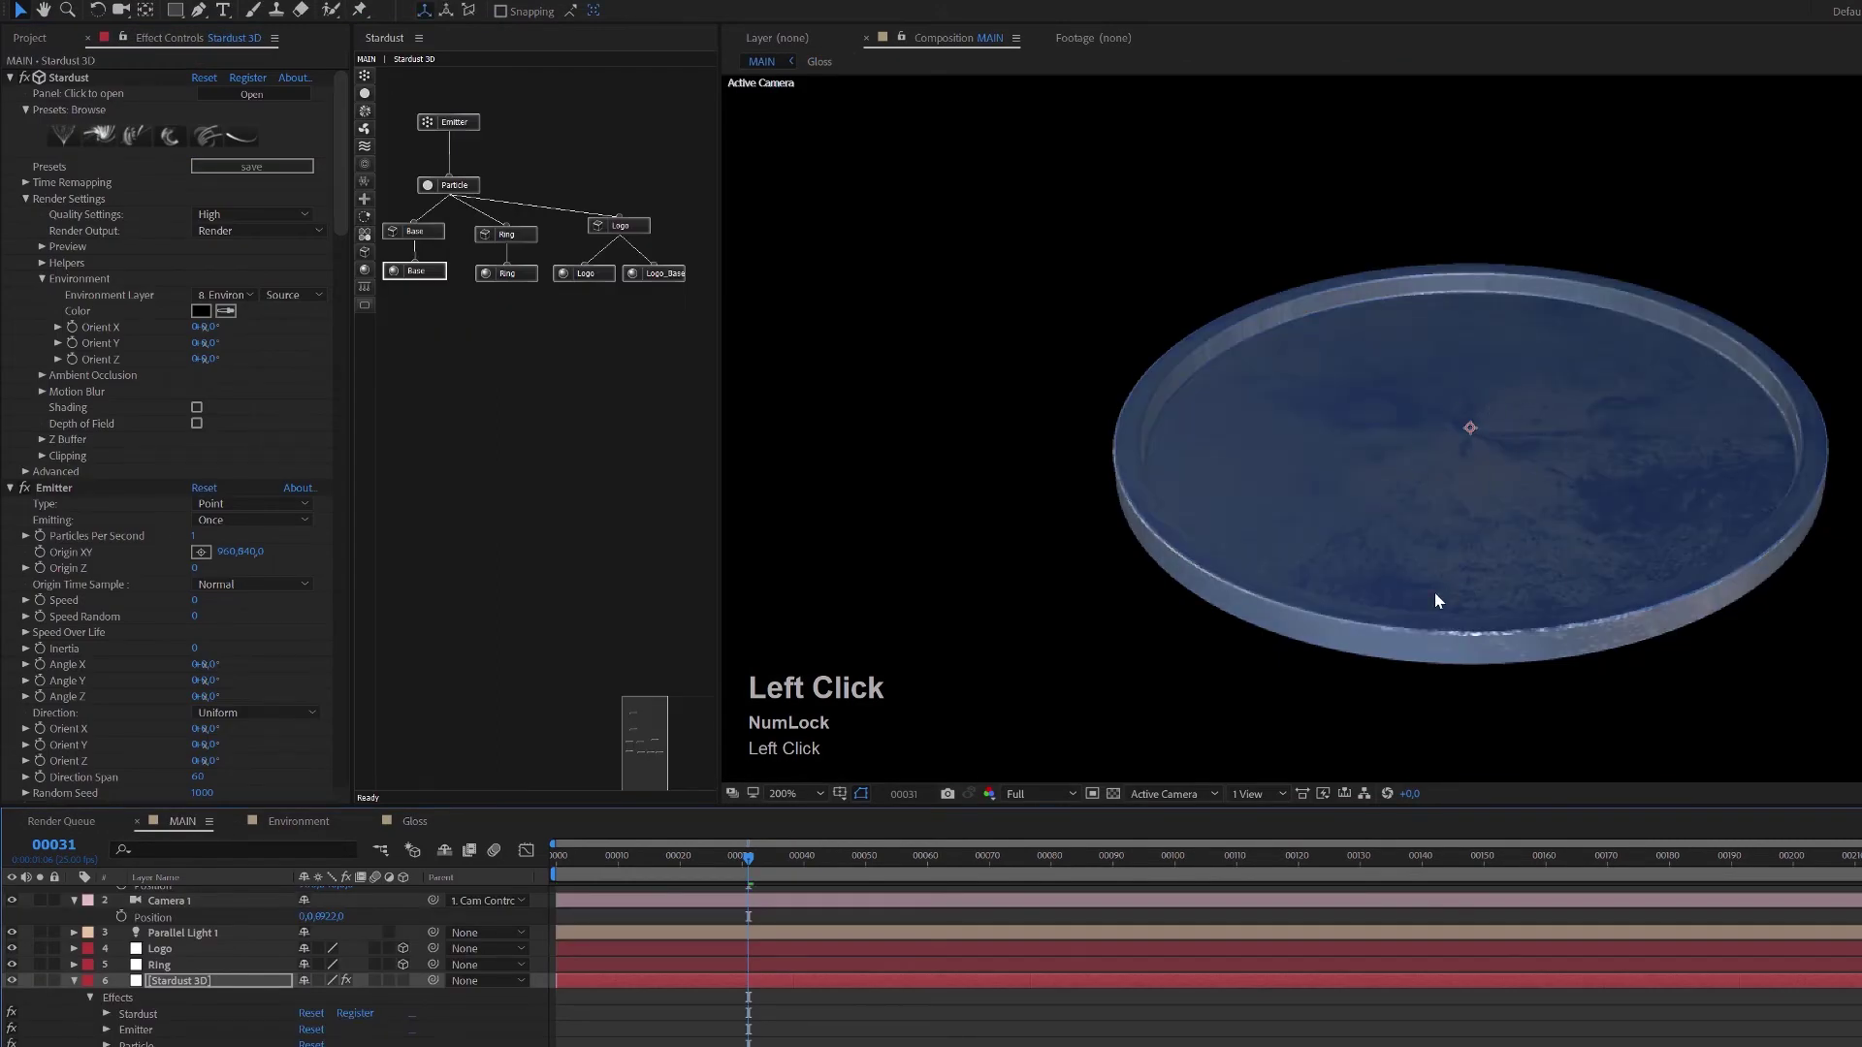
scroll(1440, 543, up, 1)
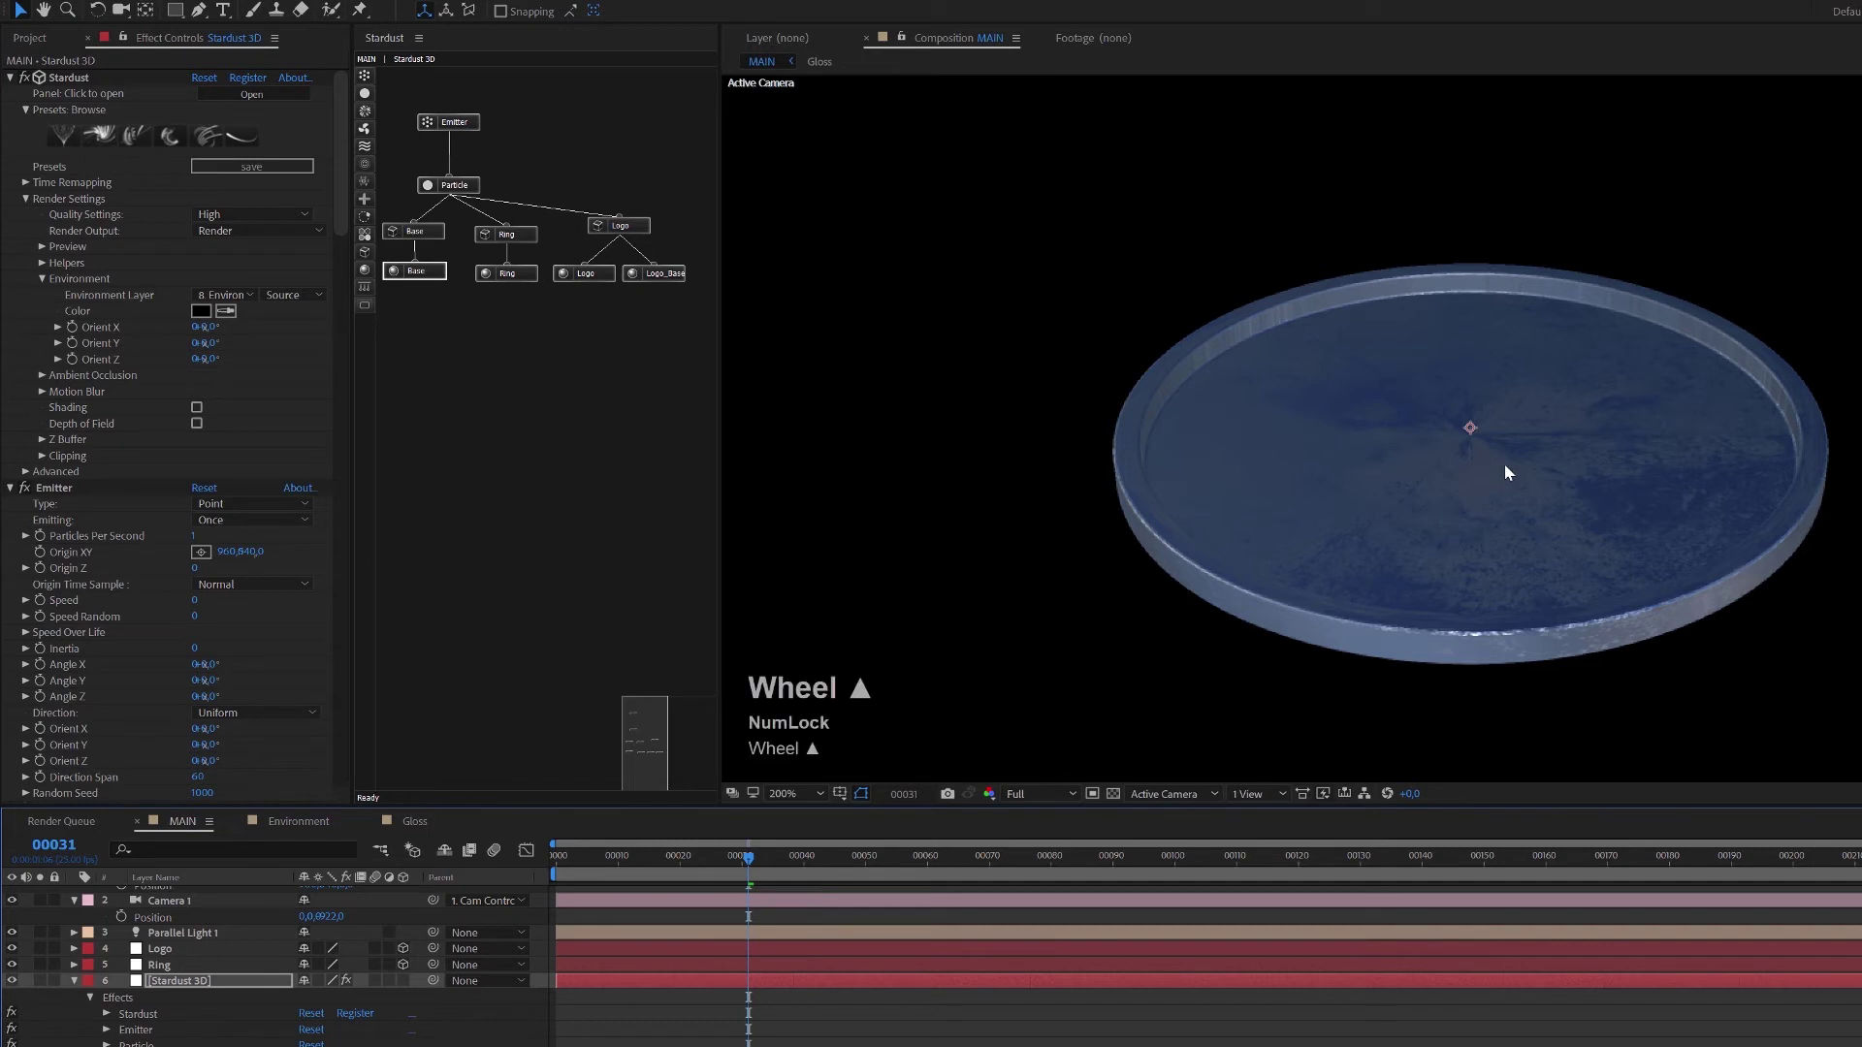
click(408, 822)
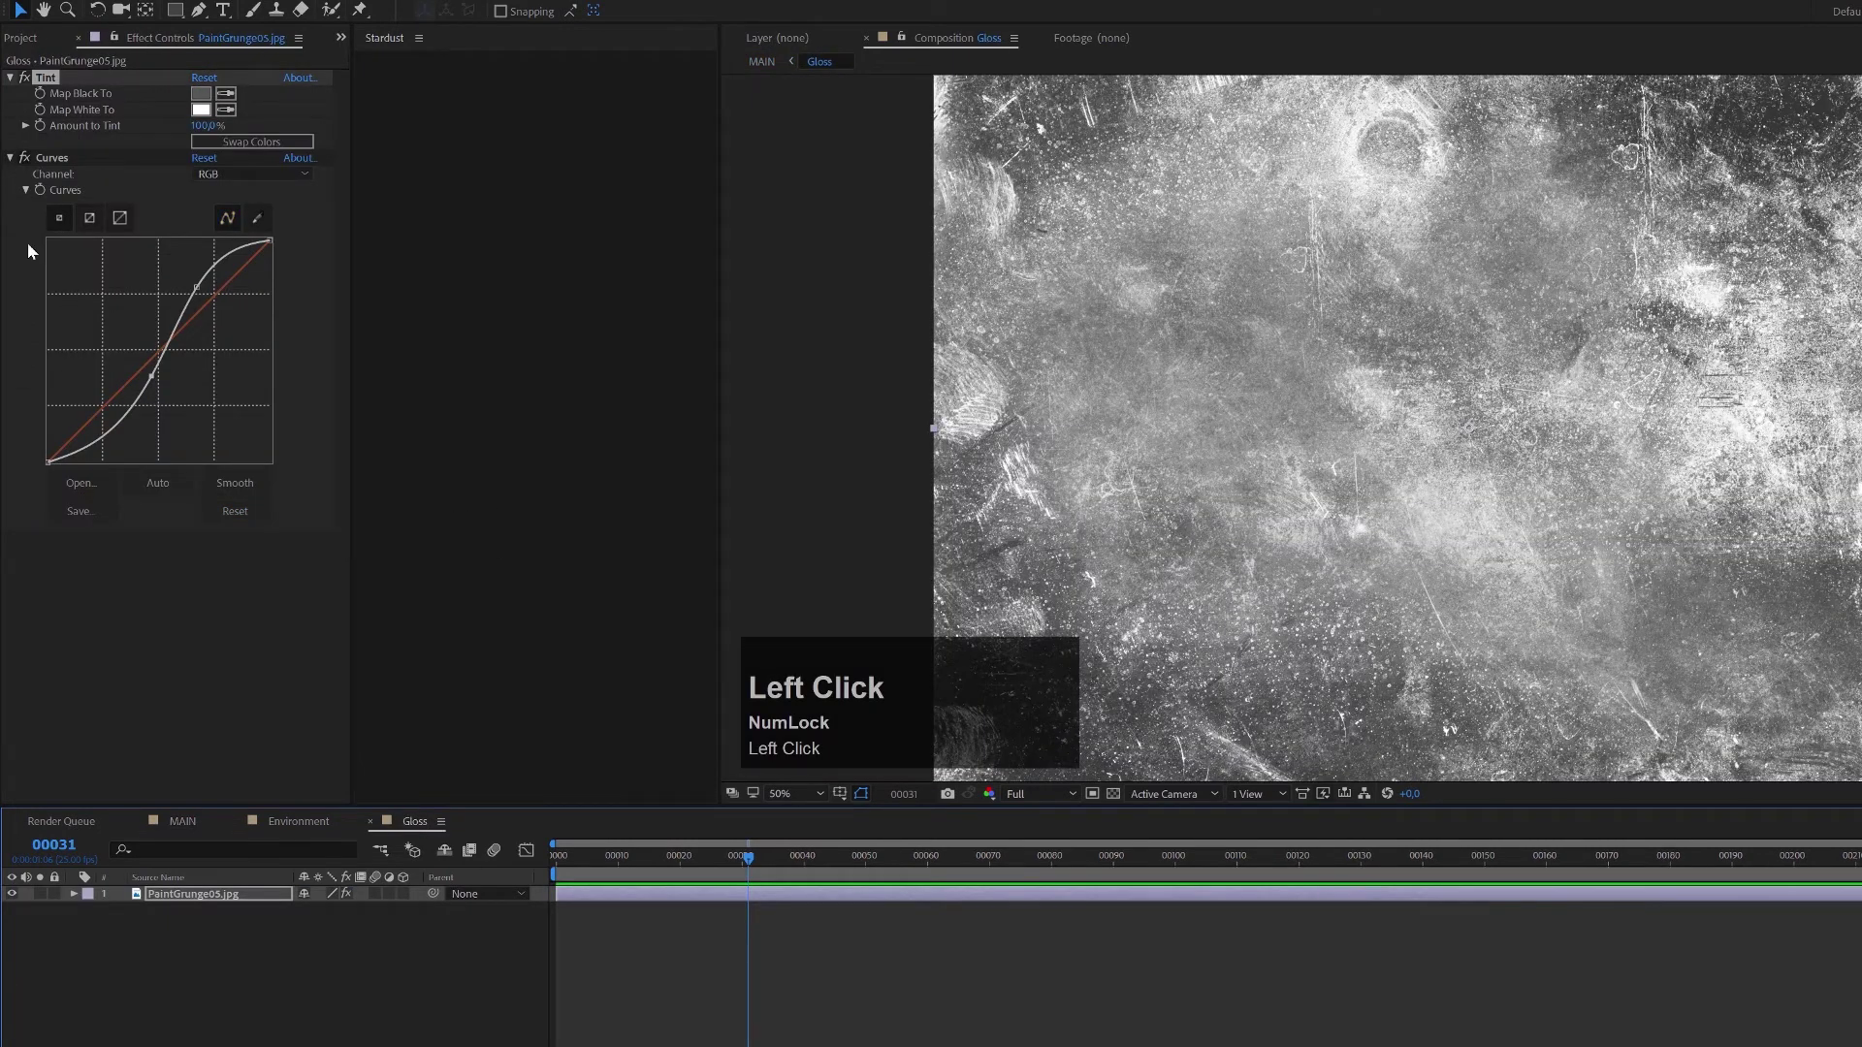
Lighten the Tint's Map Black To color to a lighter grey on the Gloss composition's PaintGrunge05.jpg layer.
click(200, 93)
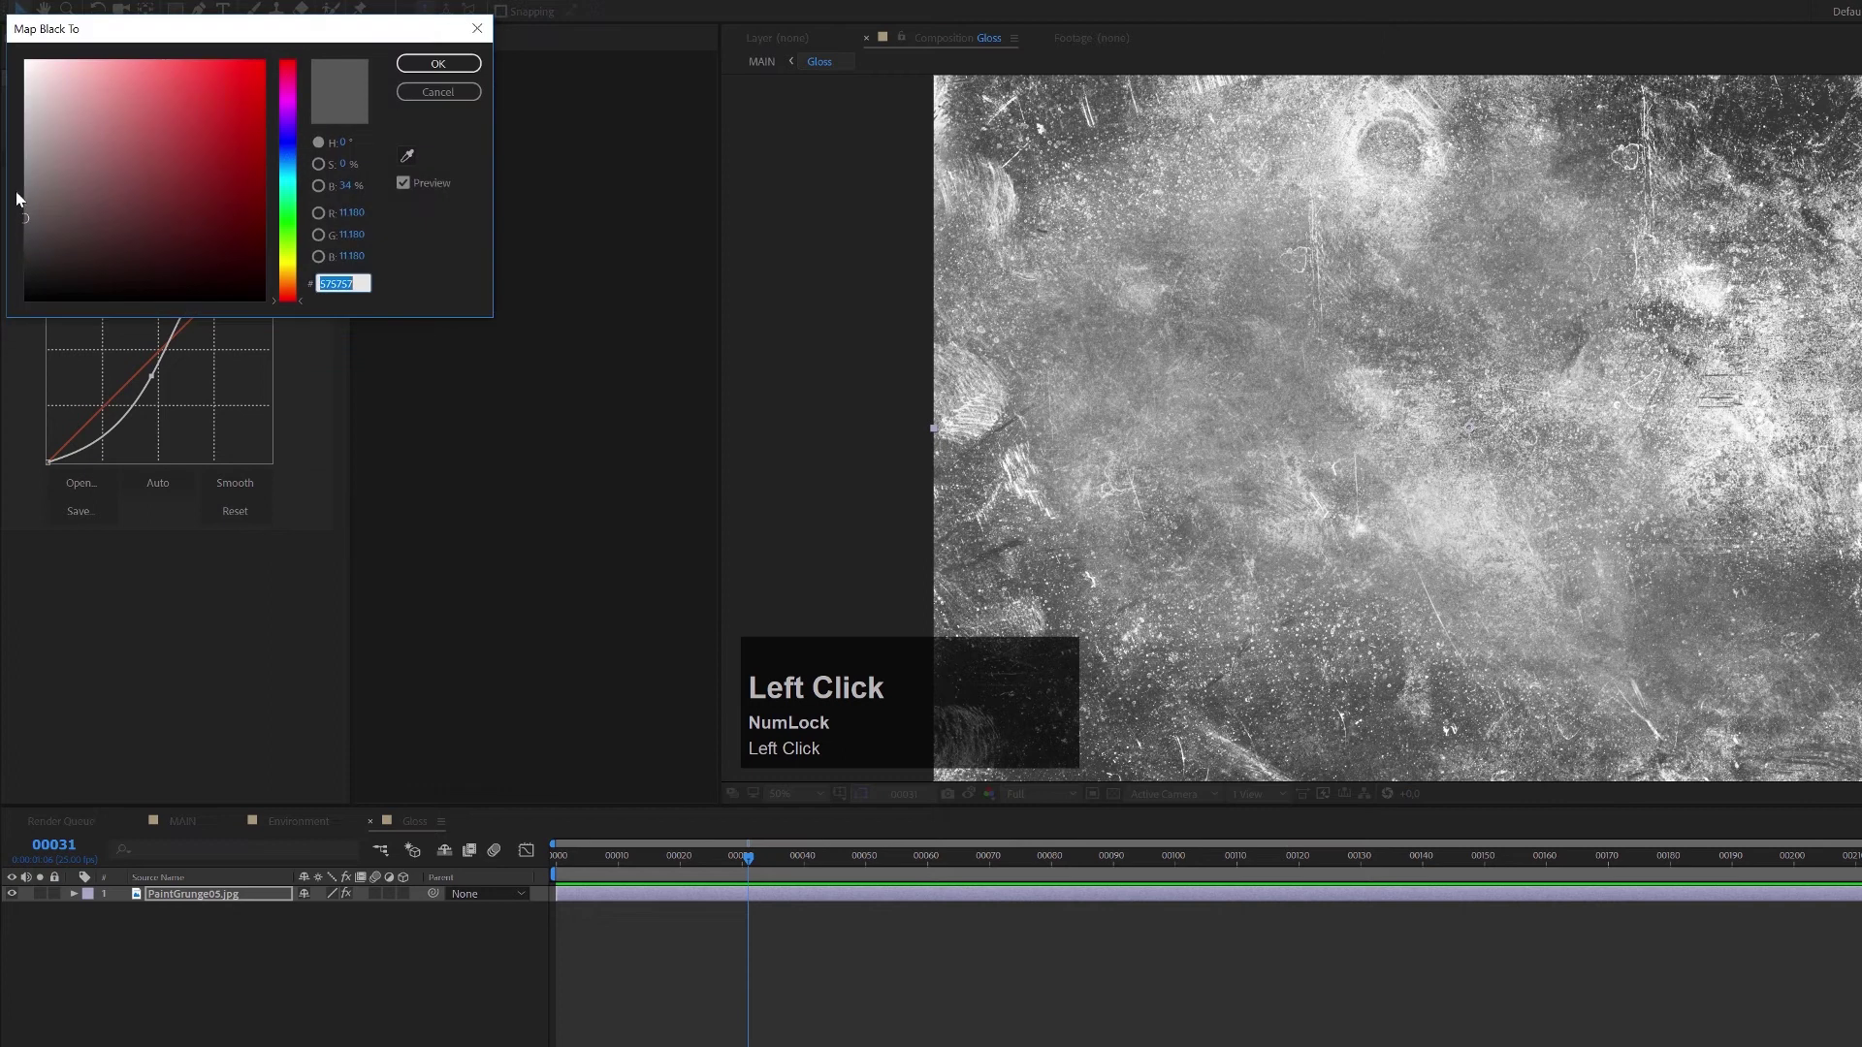
drag(27, 194, 13, 172)
click(456, 64)
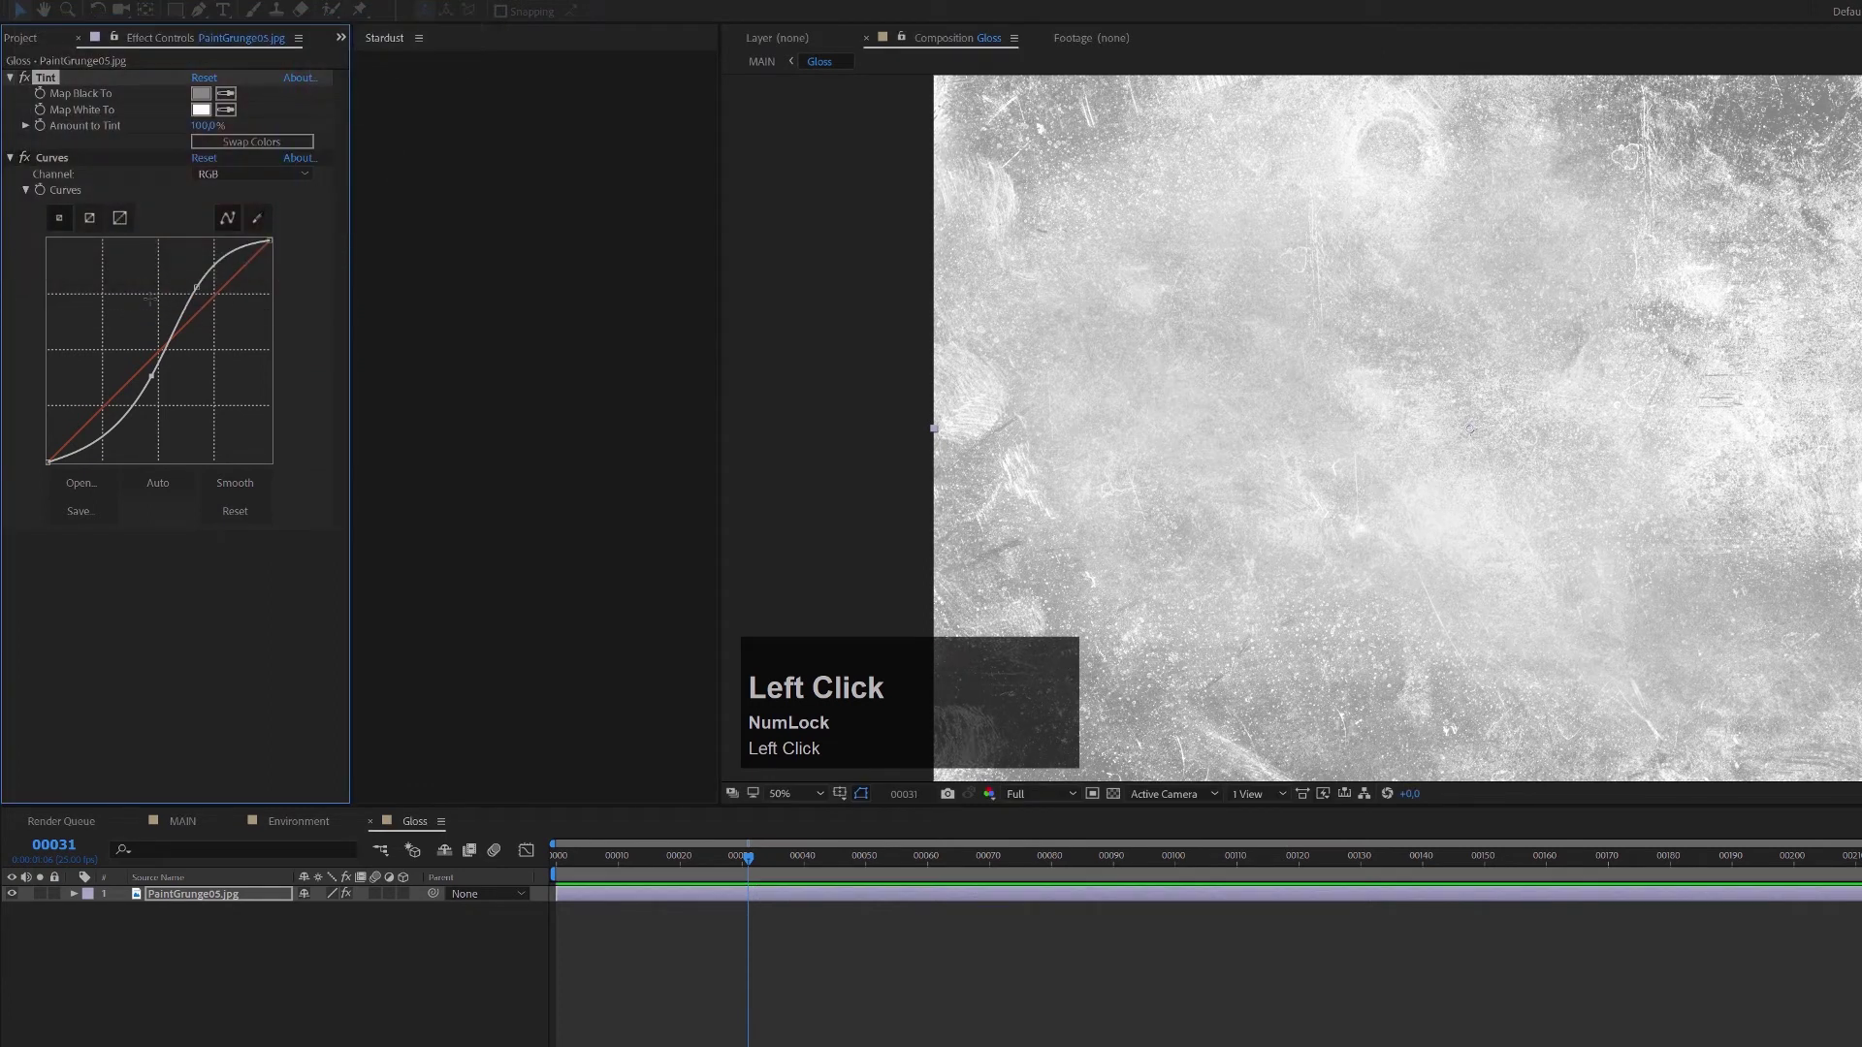
Reset the Gloss layer's S-curve, pull the curve's midtones well below the diagonal, and check the base in MAIN.
drag(197, 287, 203, 391)
click(233, 512)
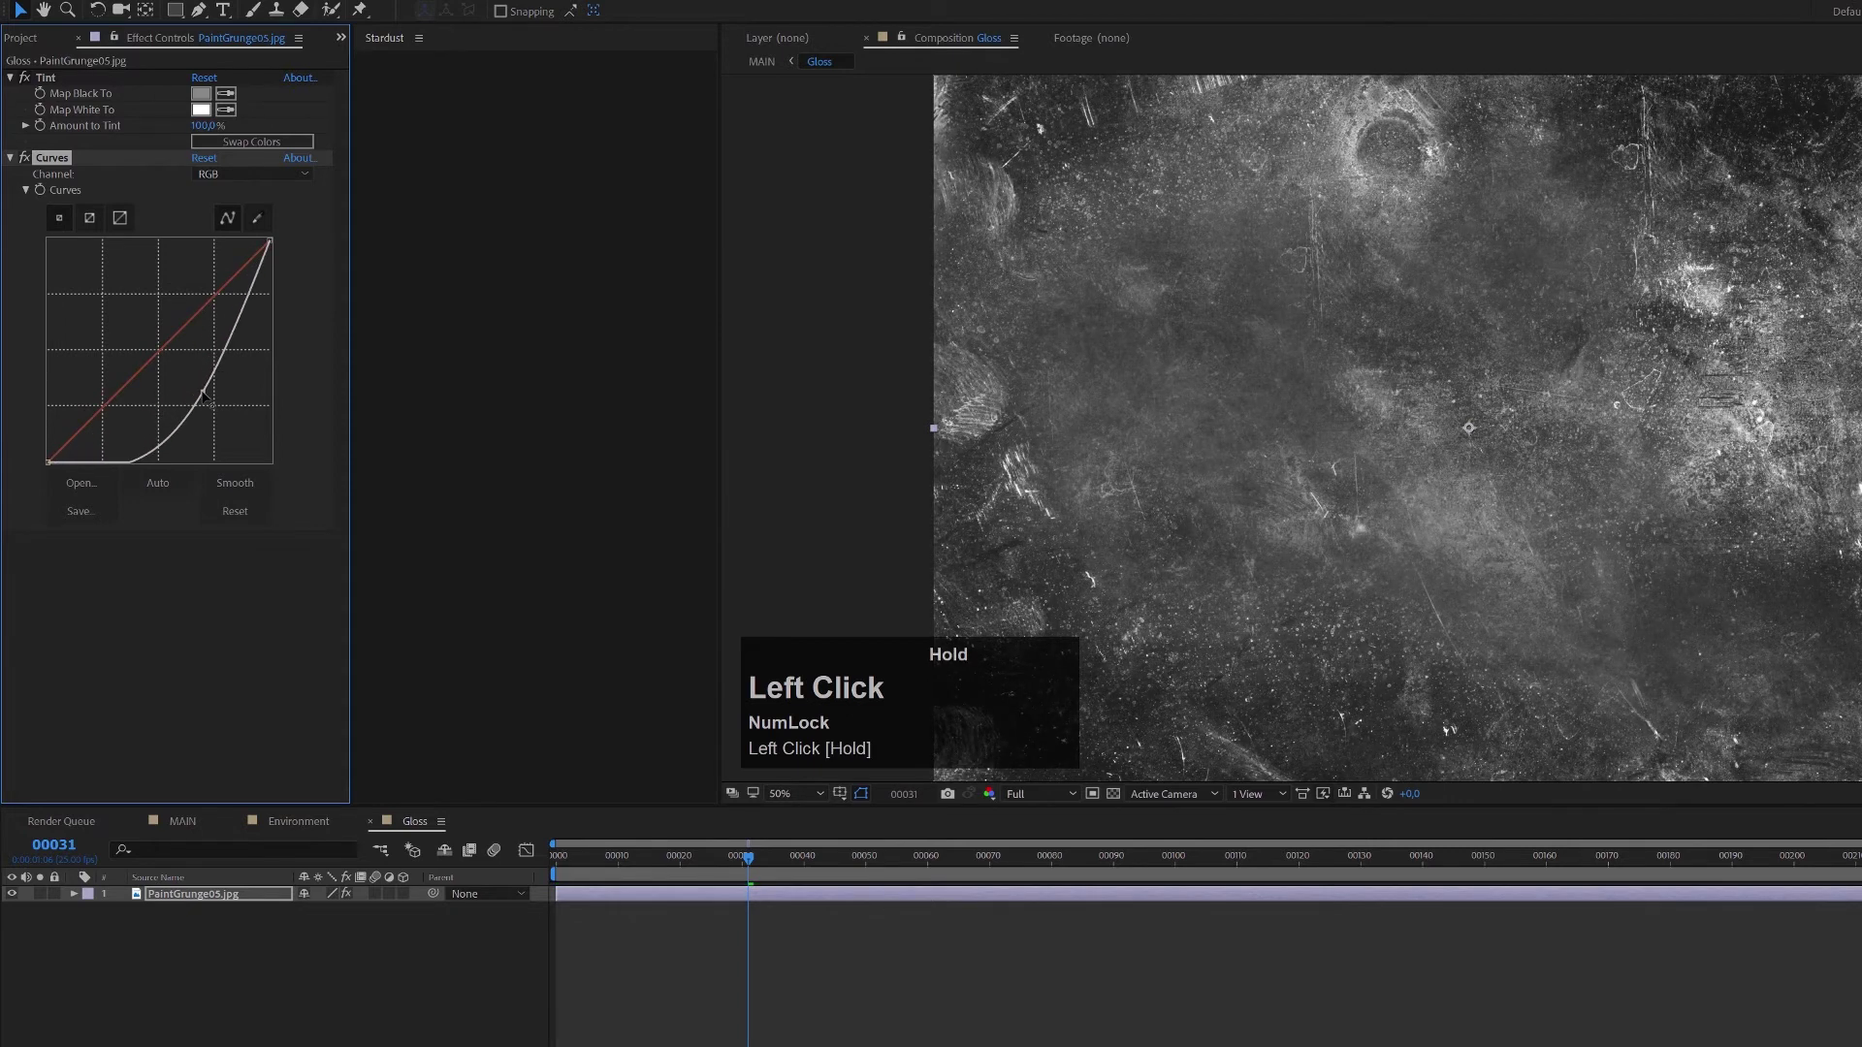
click(181, 821)
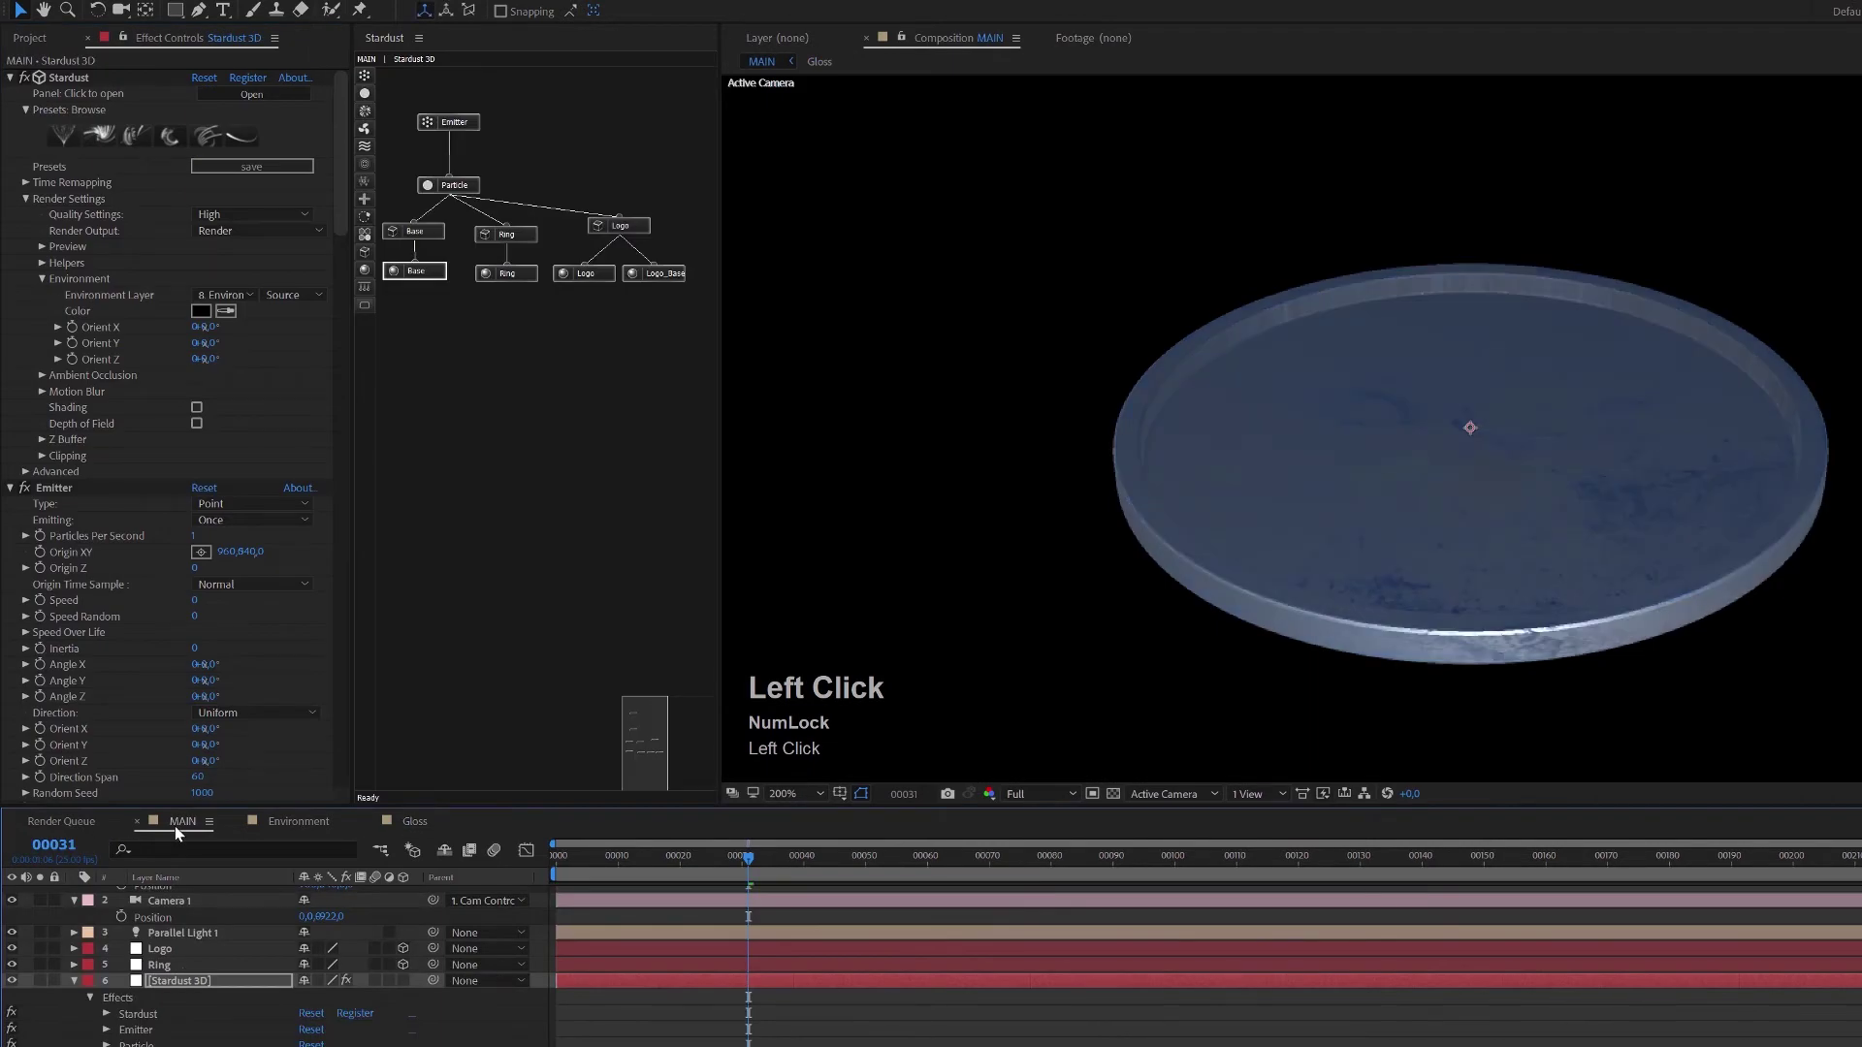
Raise the Gloss layer's curve midpoint slightly above the diagonal to brighten the texture and check the base in MAIN.
click(414, 822)
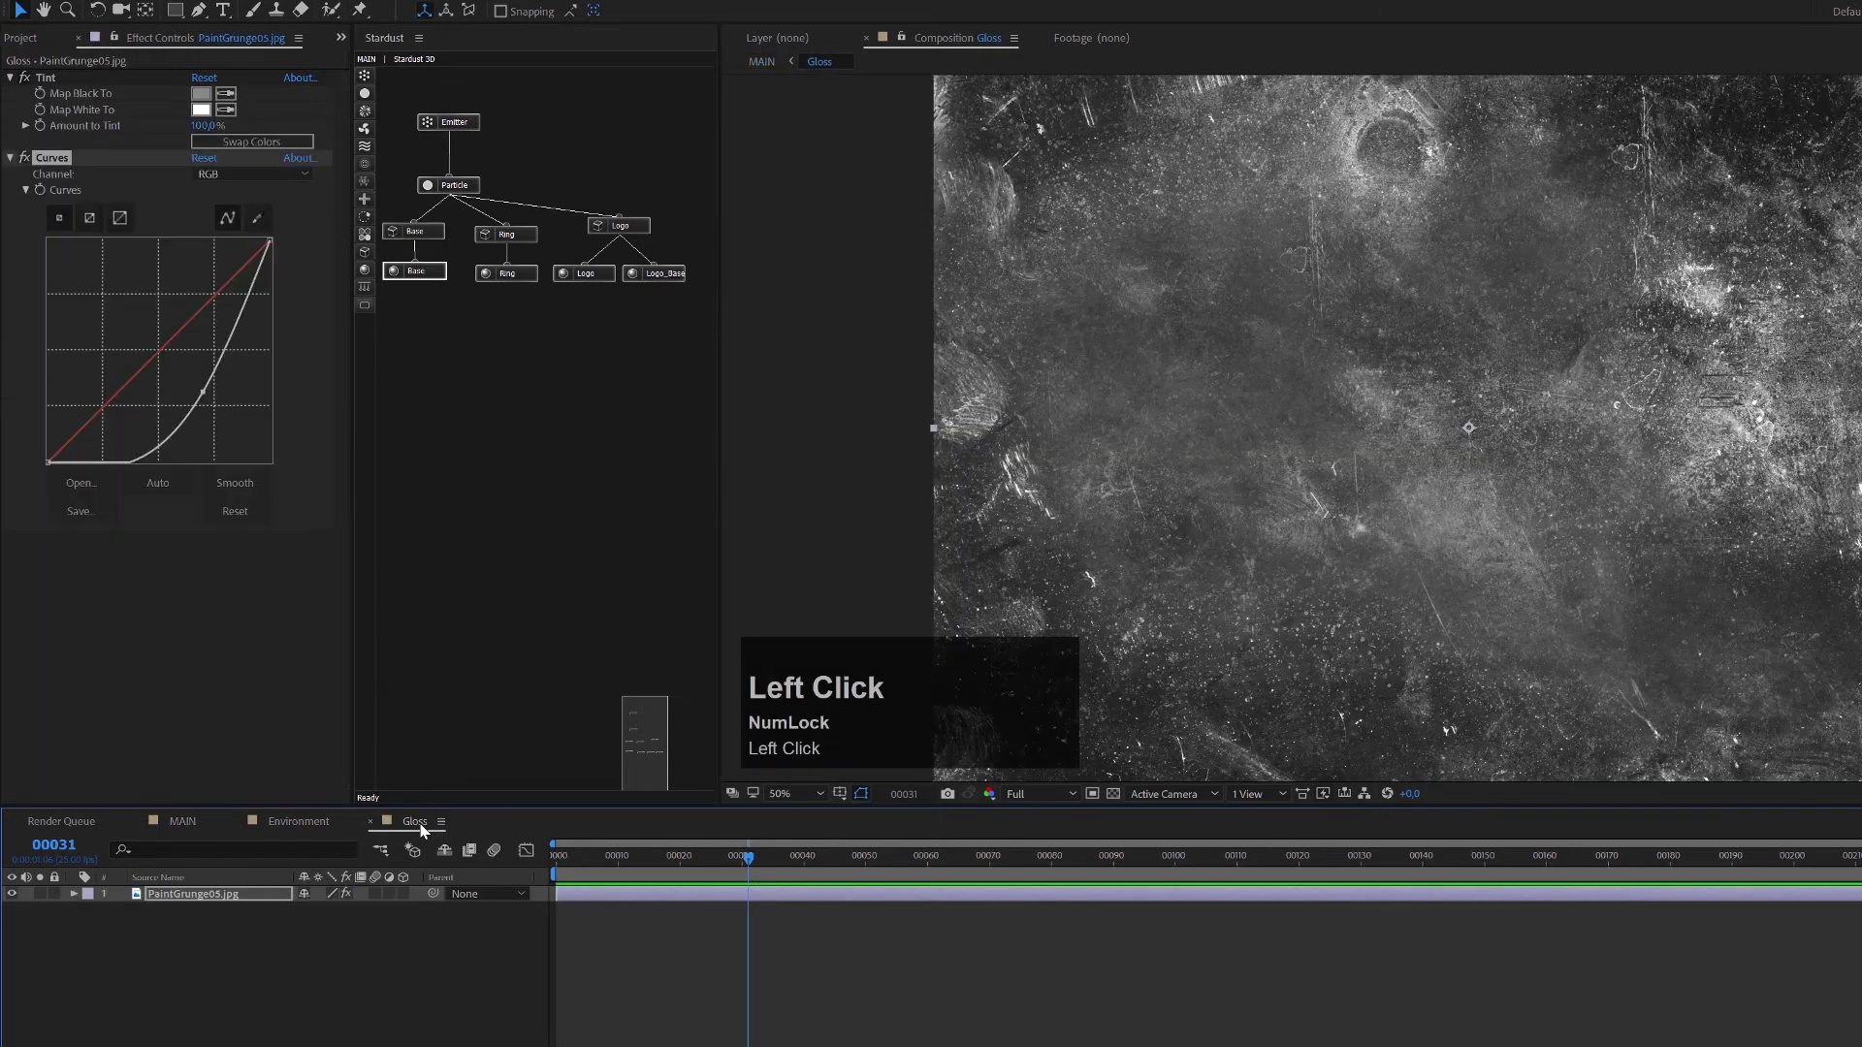
drag(204, 392, 167, 344)
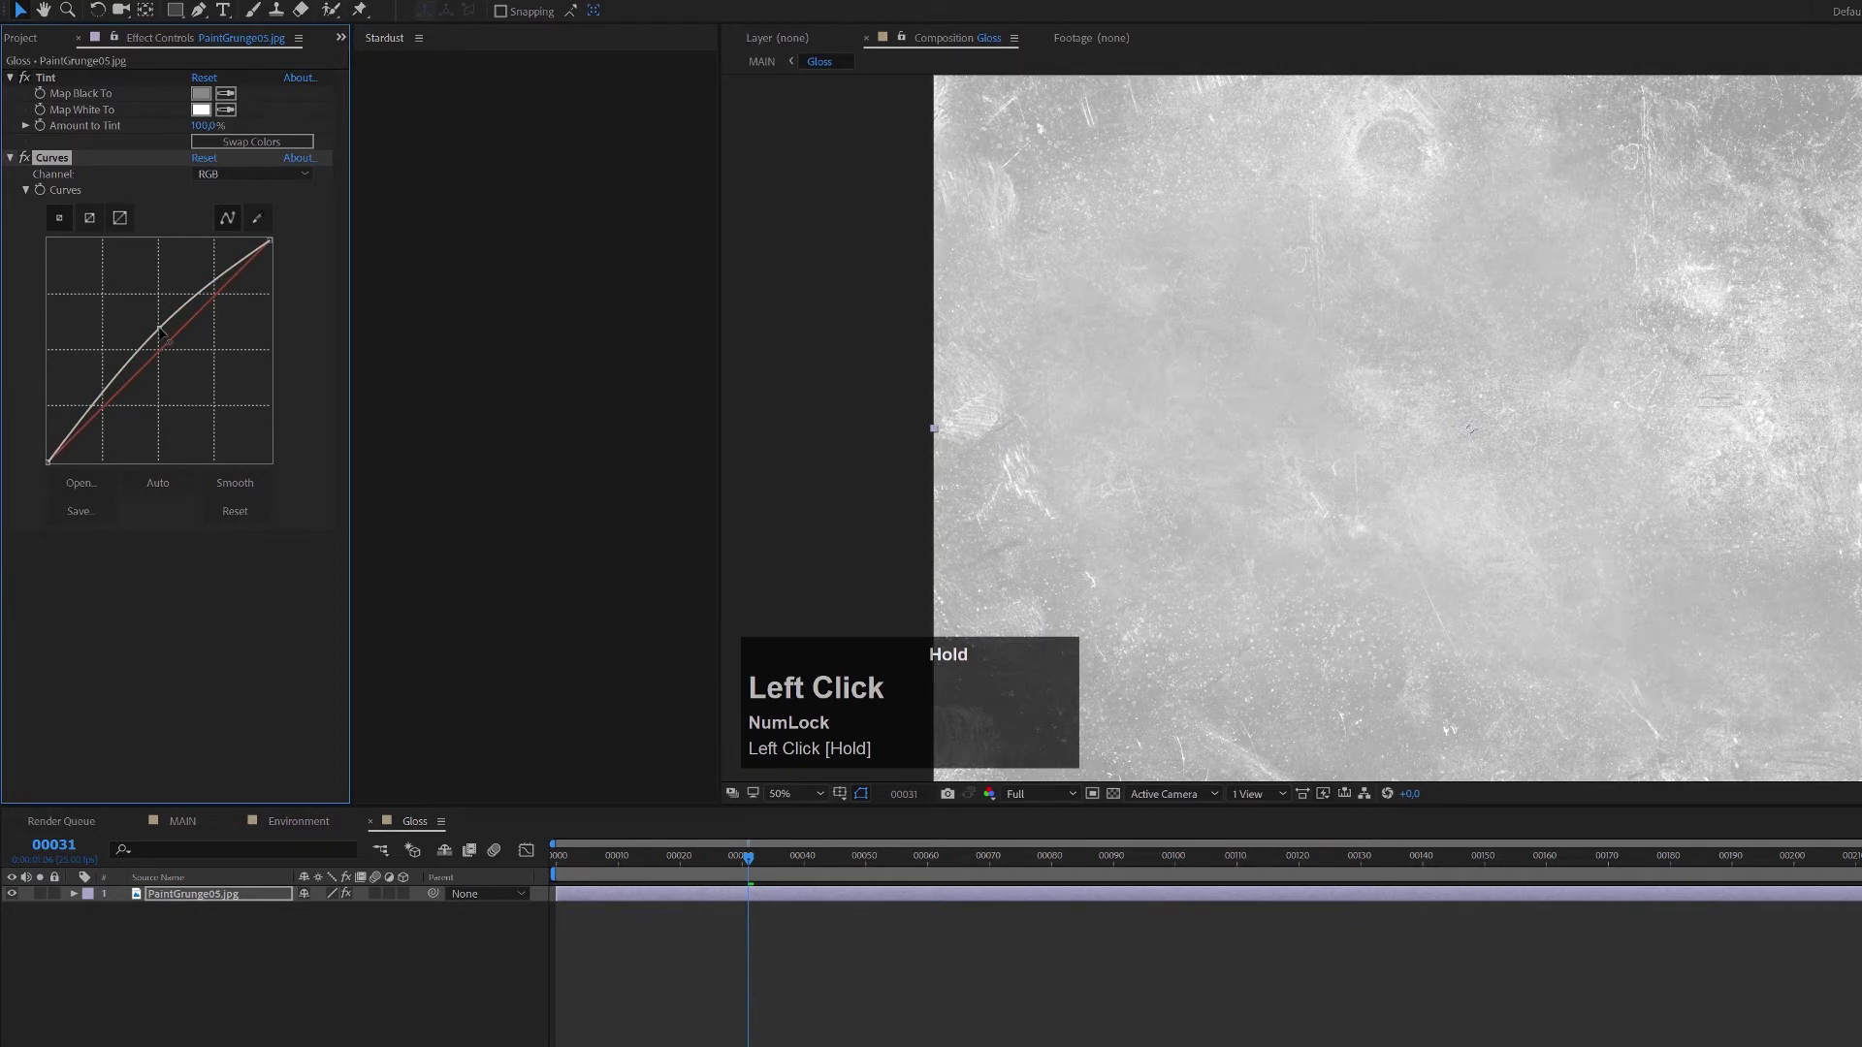
click(175, 817)
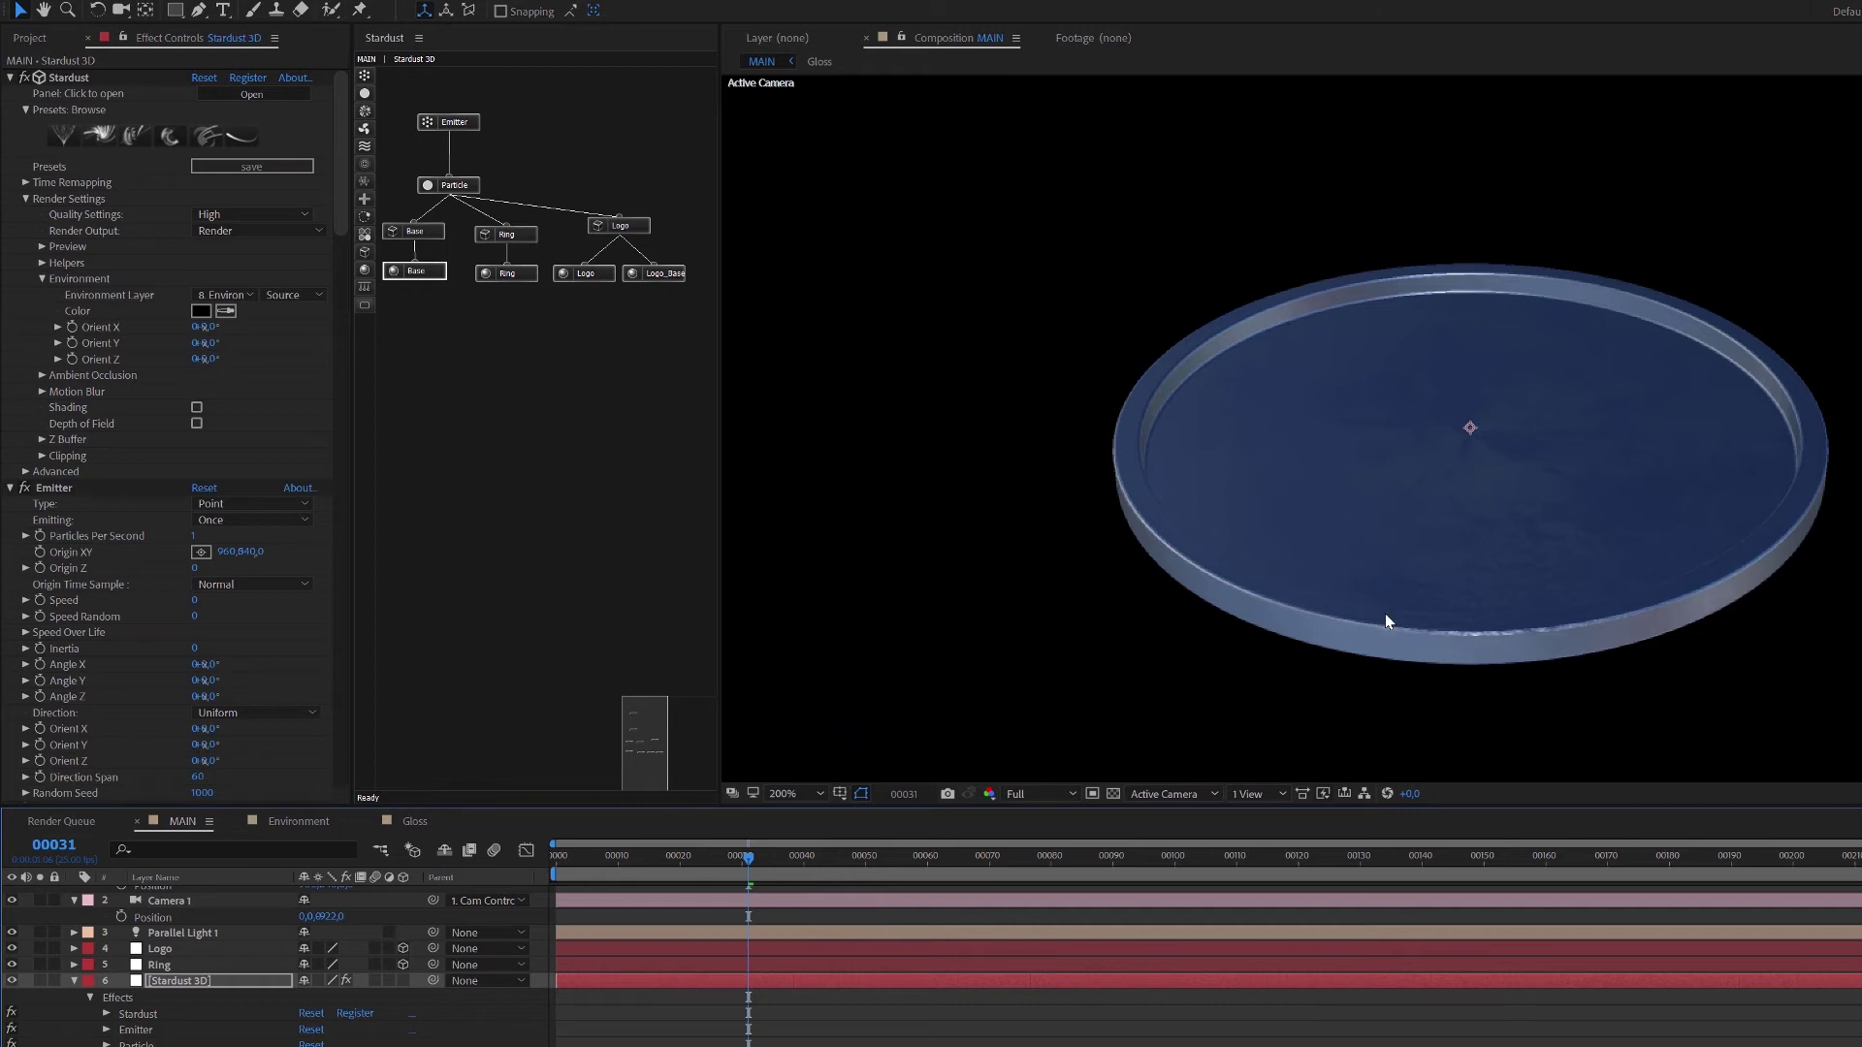
Duplicate the Base material node in the Stardust graph and place the copy just below the Logo_Base material.
click(415, 272)
scroll(120, 713, down, 3)
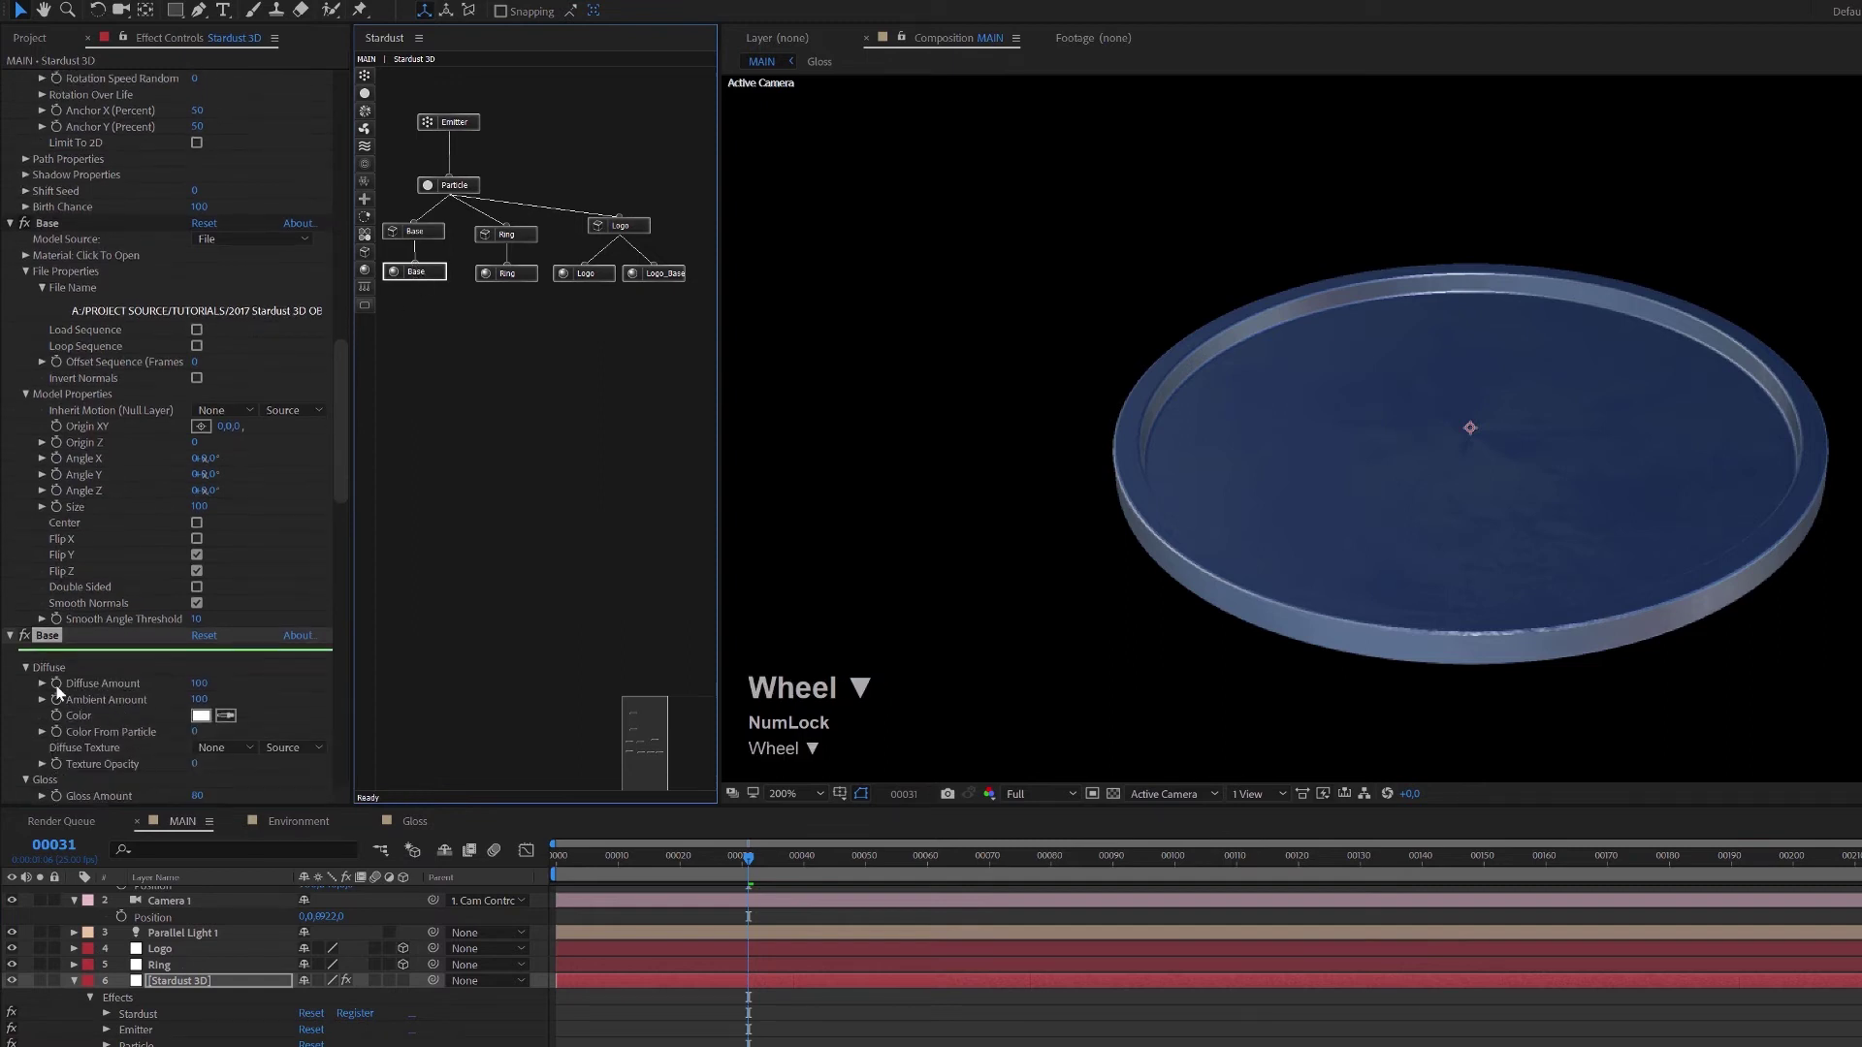
click(44, 638)
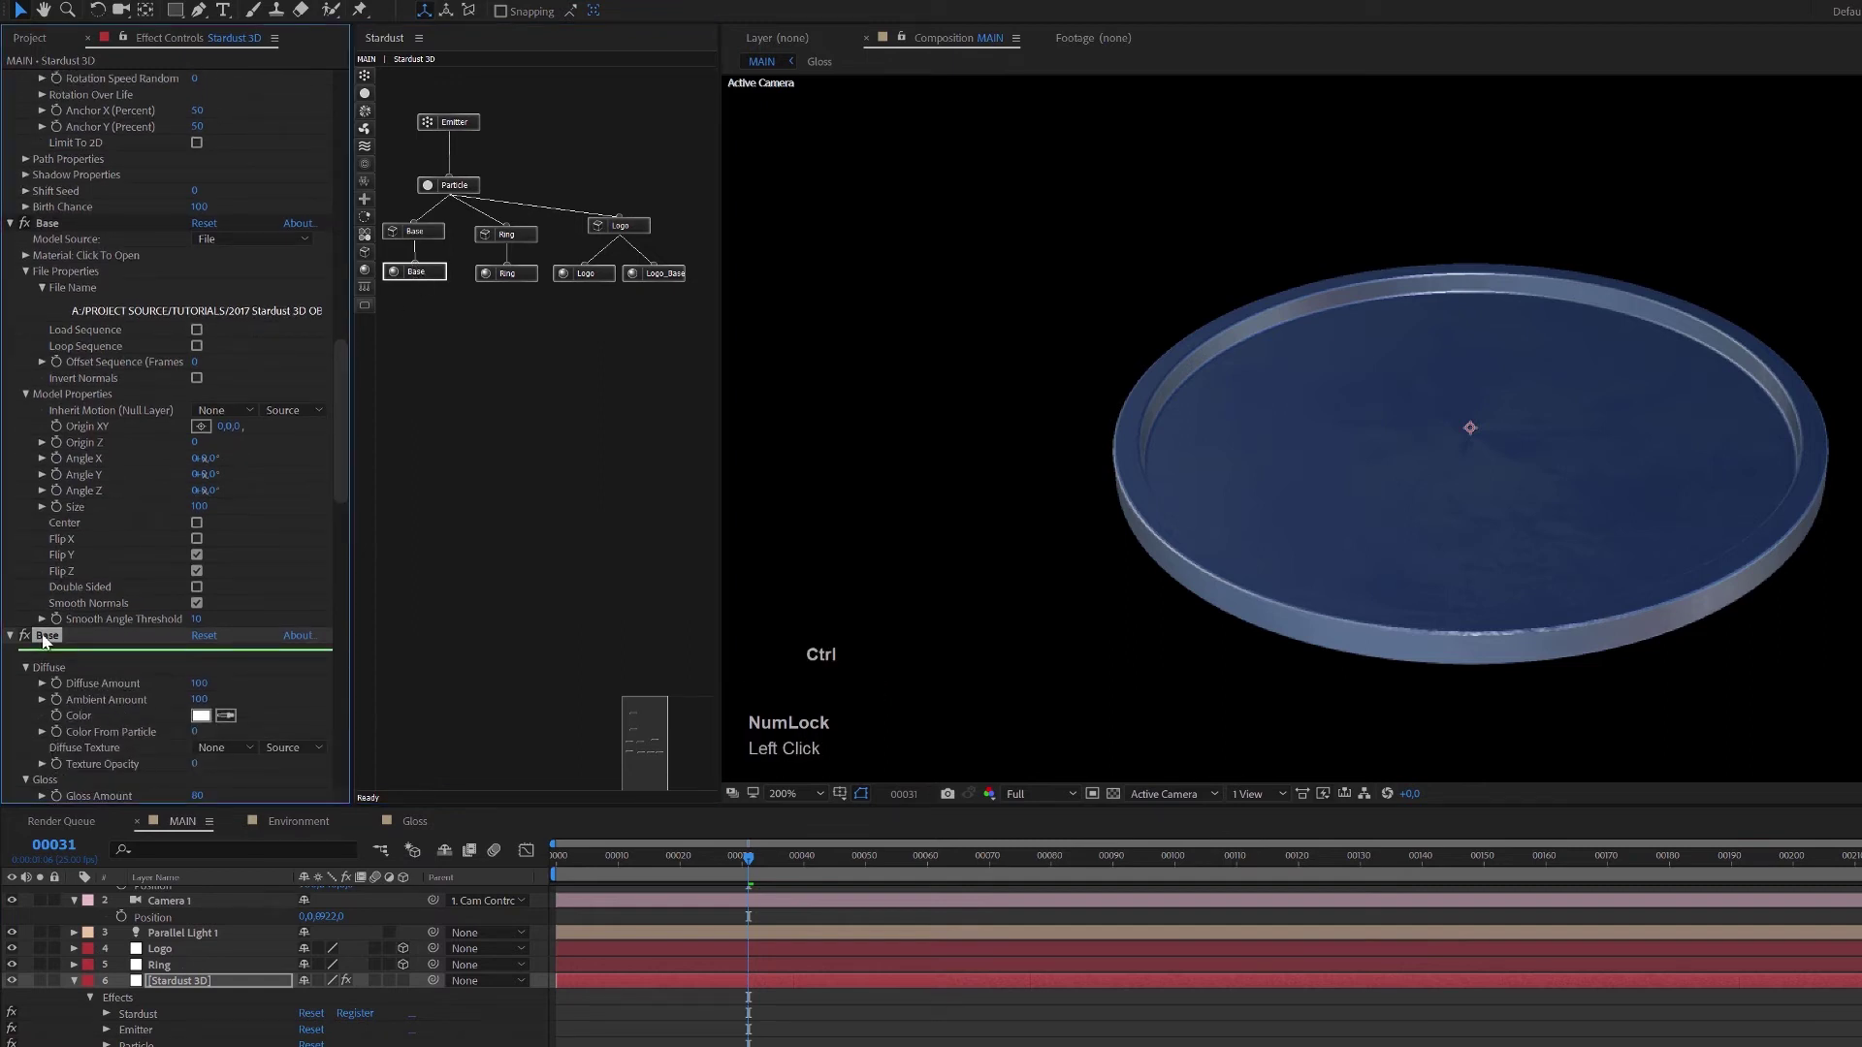
key(ctrl+d)
drag(450, 283, 708, 333)
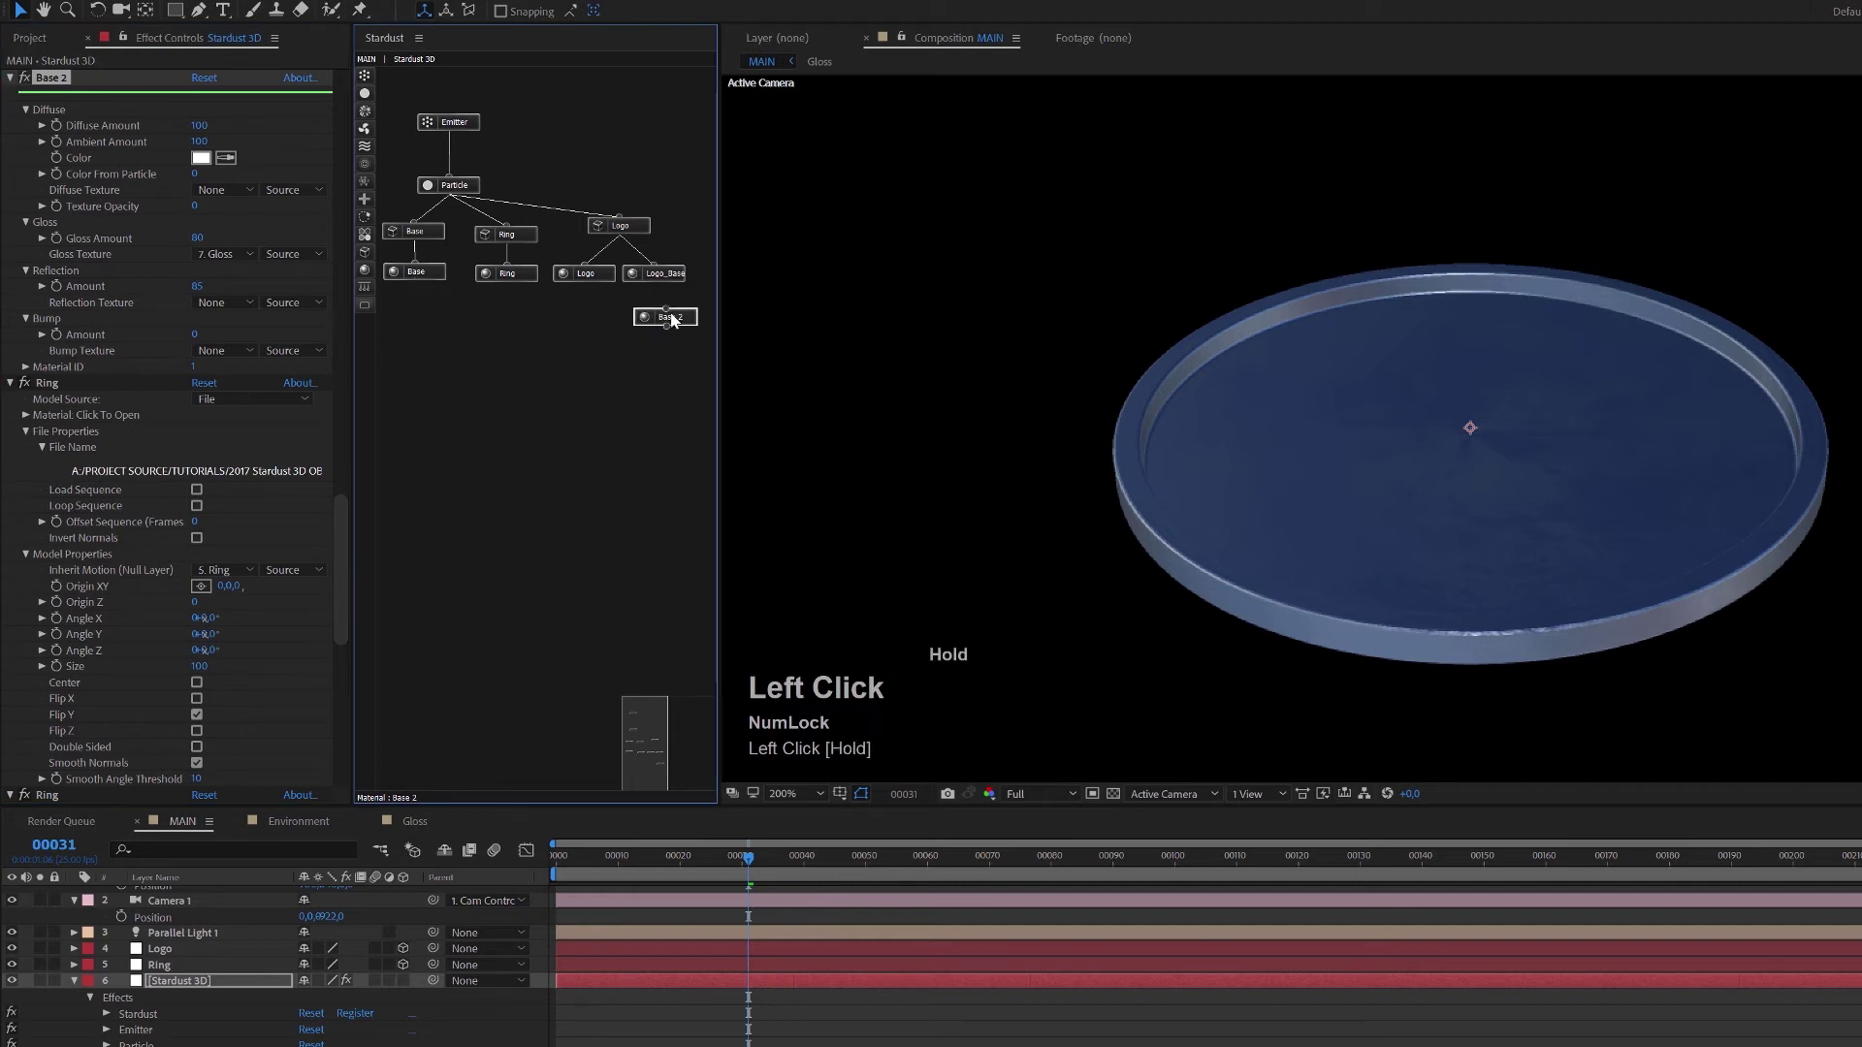
Delete the Logo_Base material node from under the Logo model.
click(667, 275)
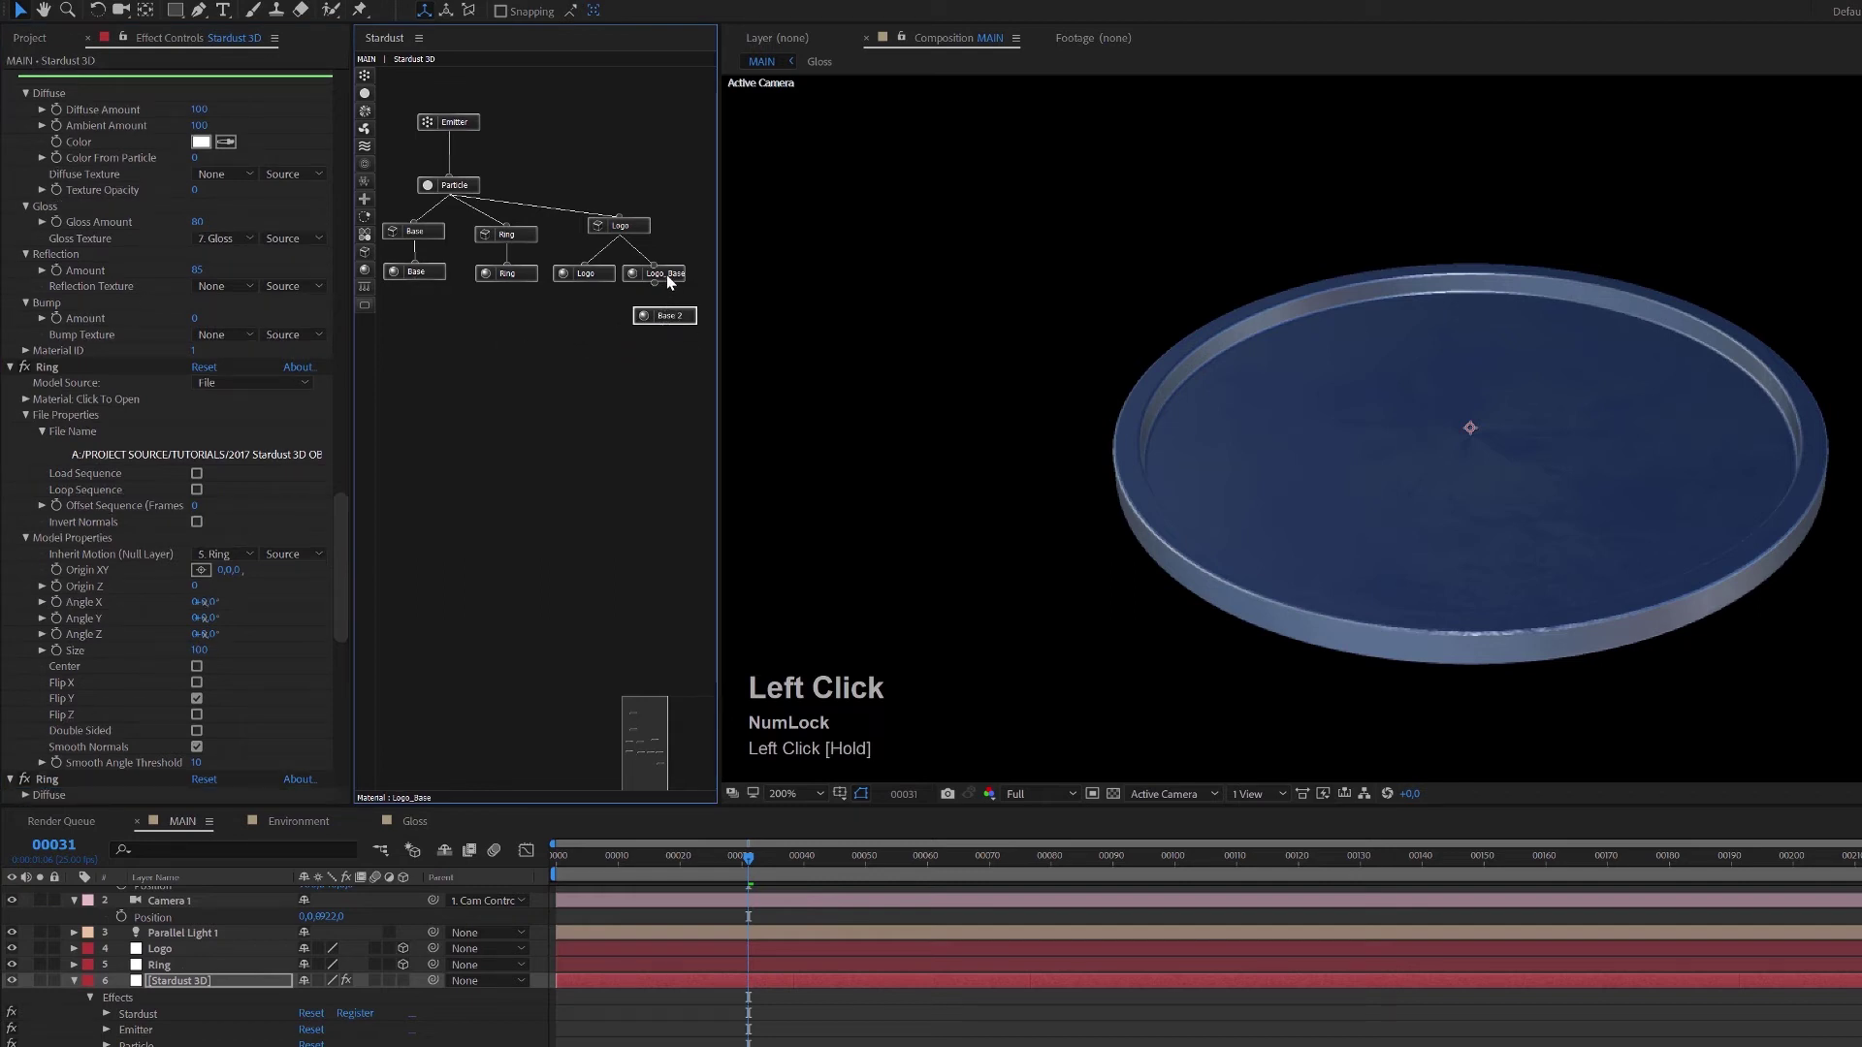
click(668, 276)
key(Delete)
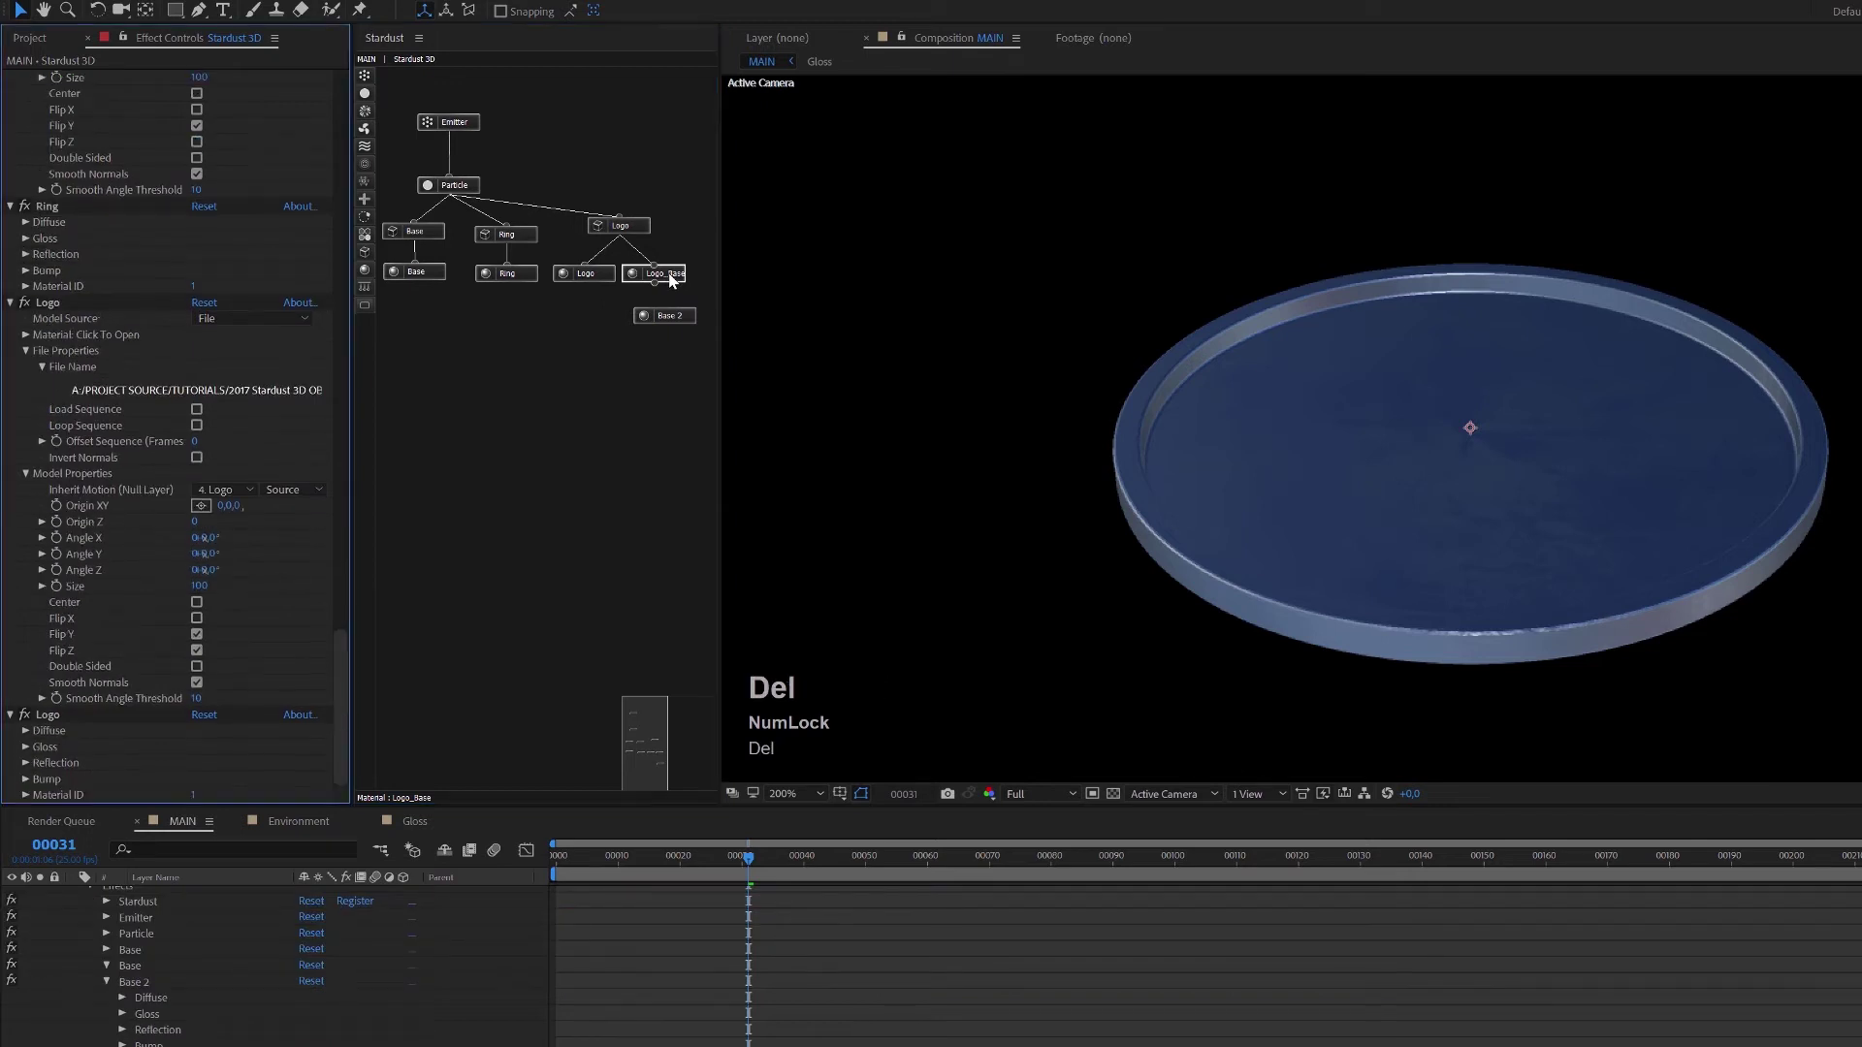
Connect the Base 2 material node to the Logo model and assign that material to the model's Logo_Base mesh.
drag(673, 317, 665, 279)
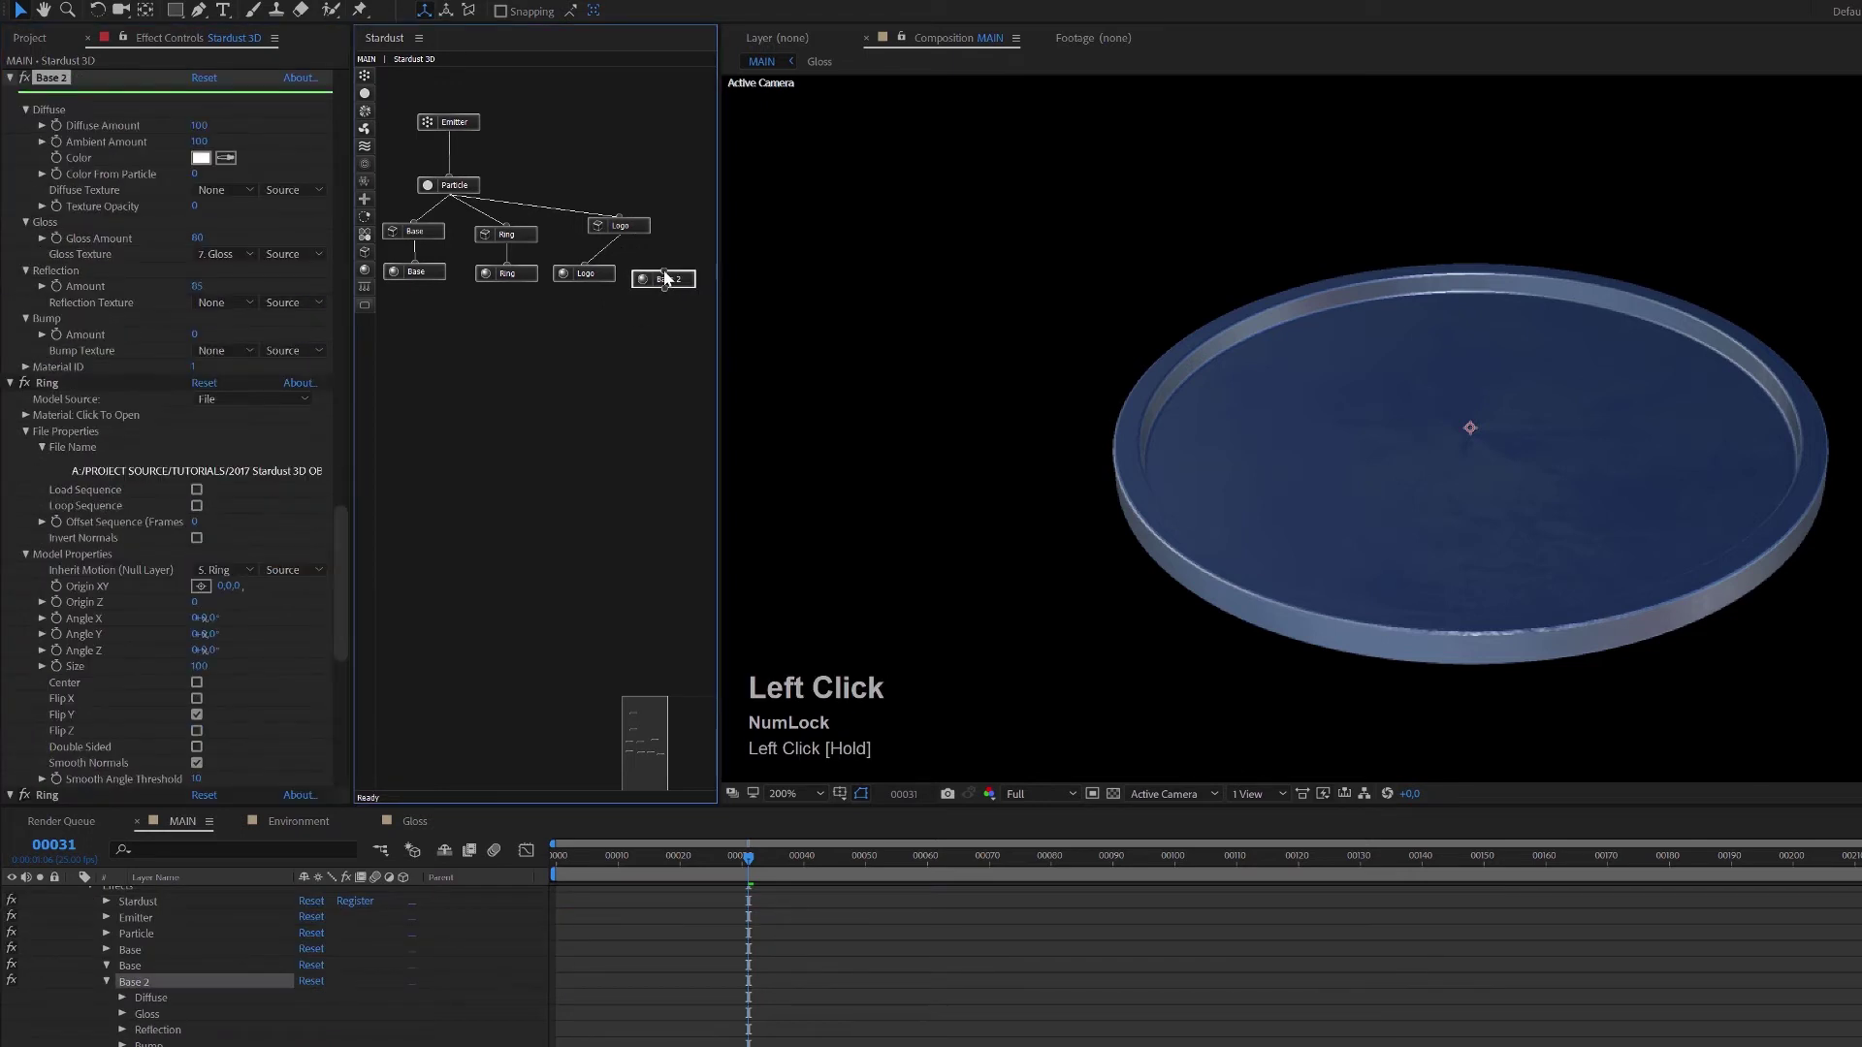
drag(805, 857, 1220, 882)
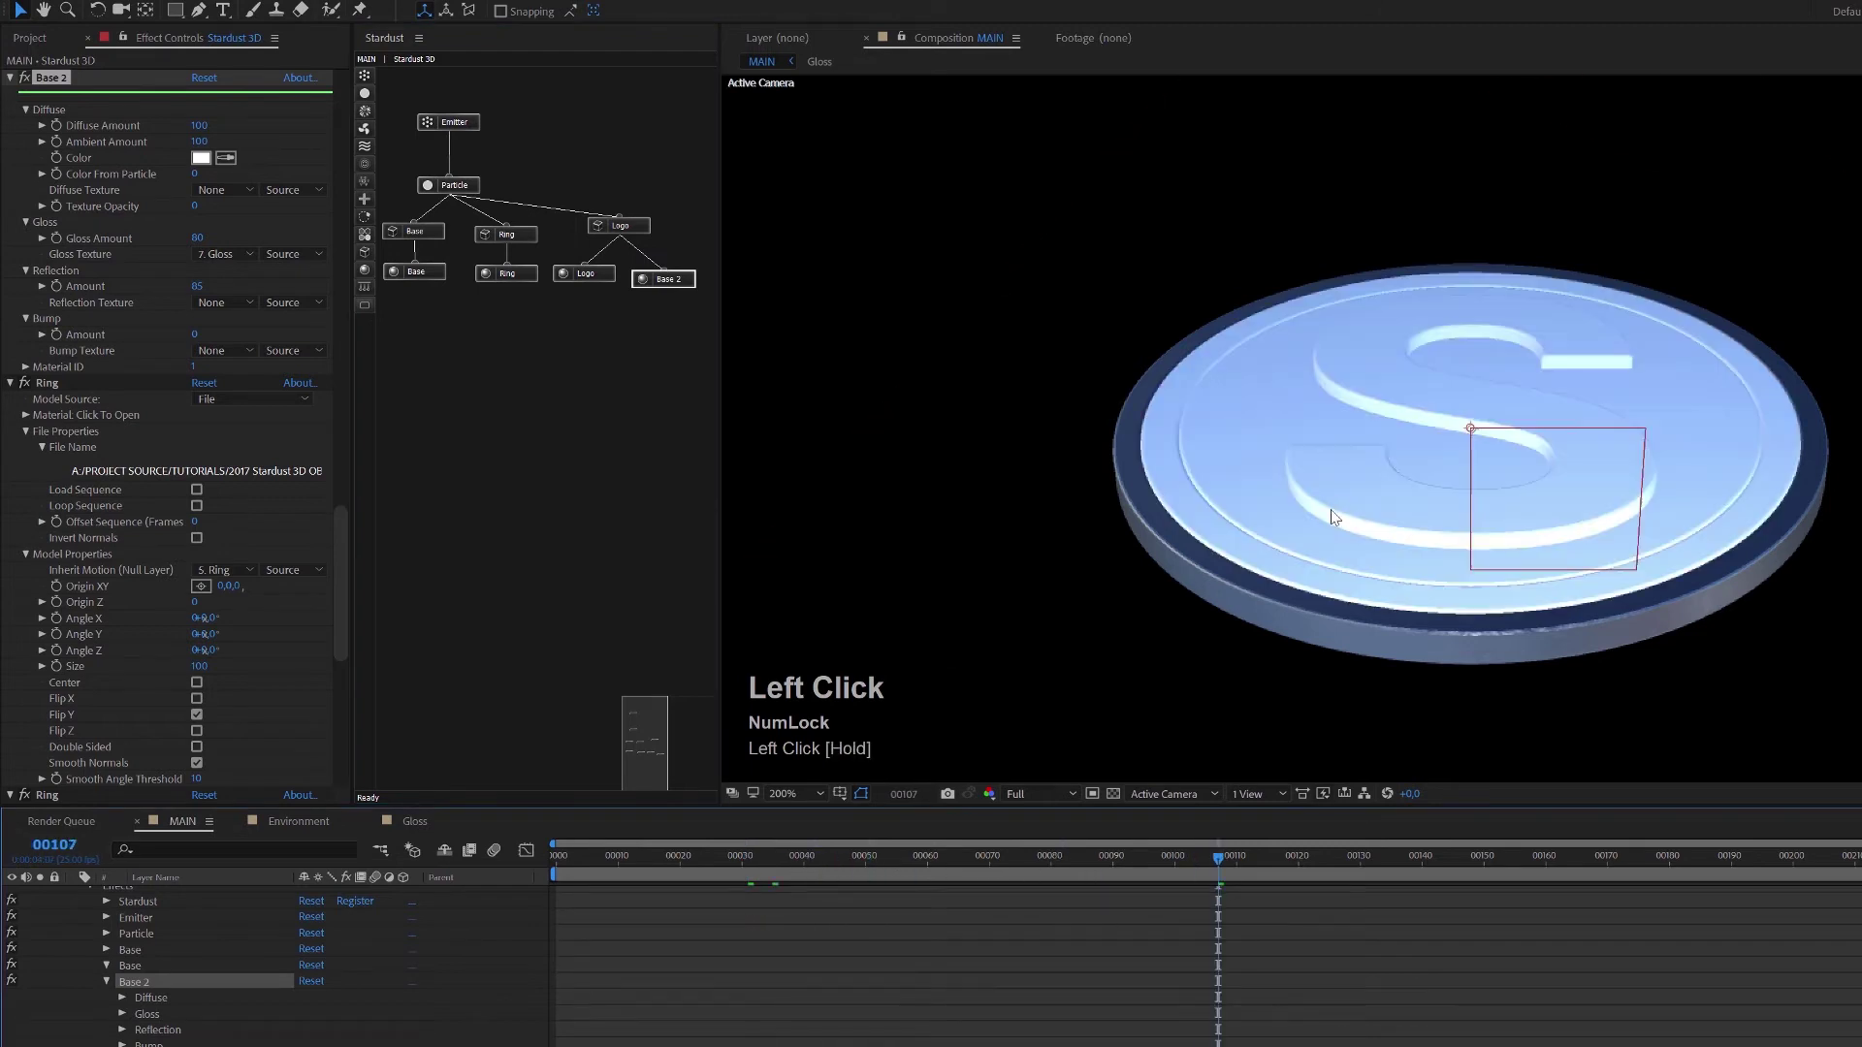
click(619, 225)
scroll(104, 637, down, 3)
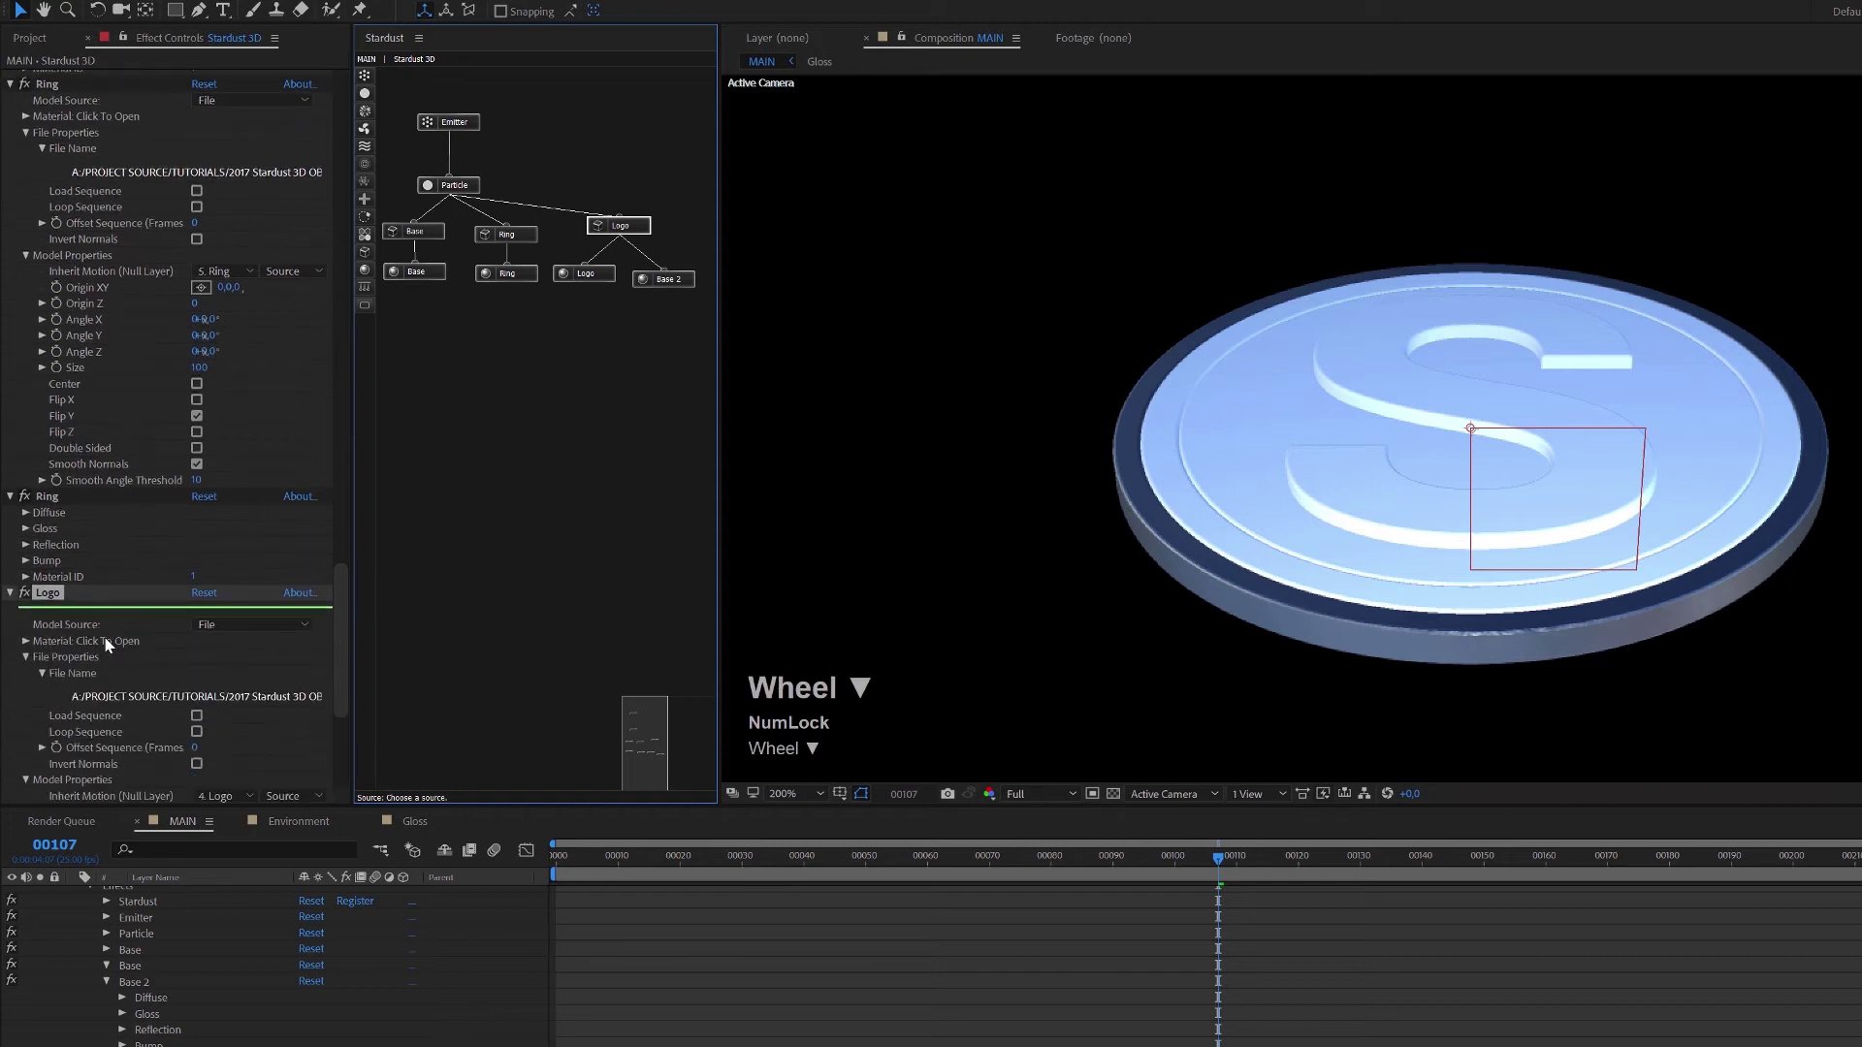
scroll(78, 596, down, 3)
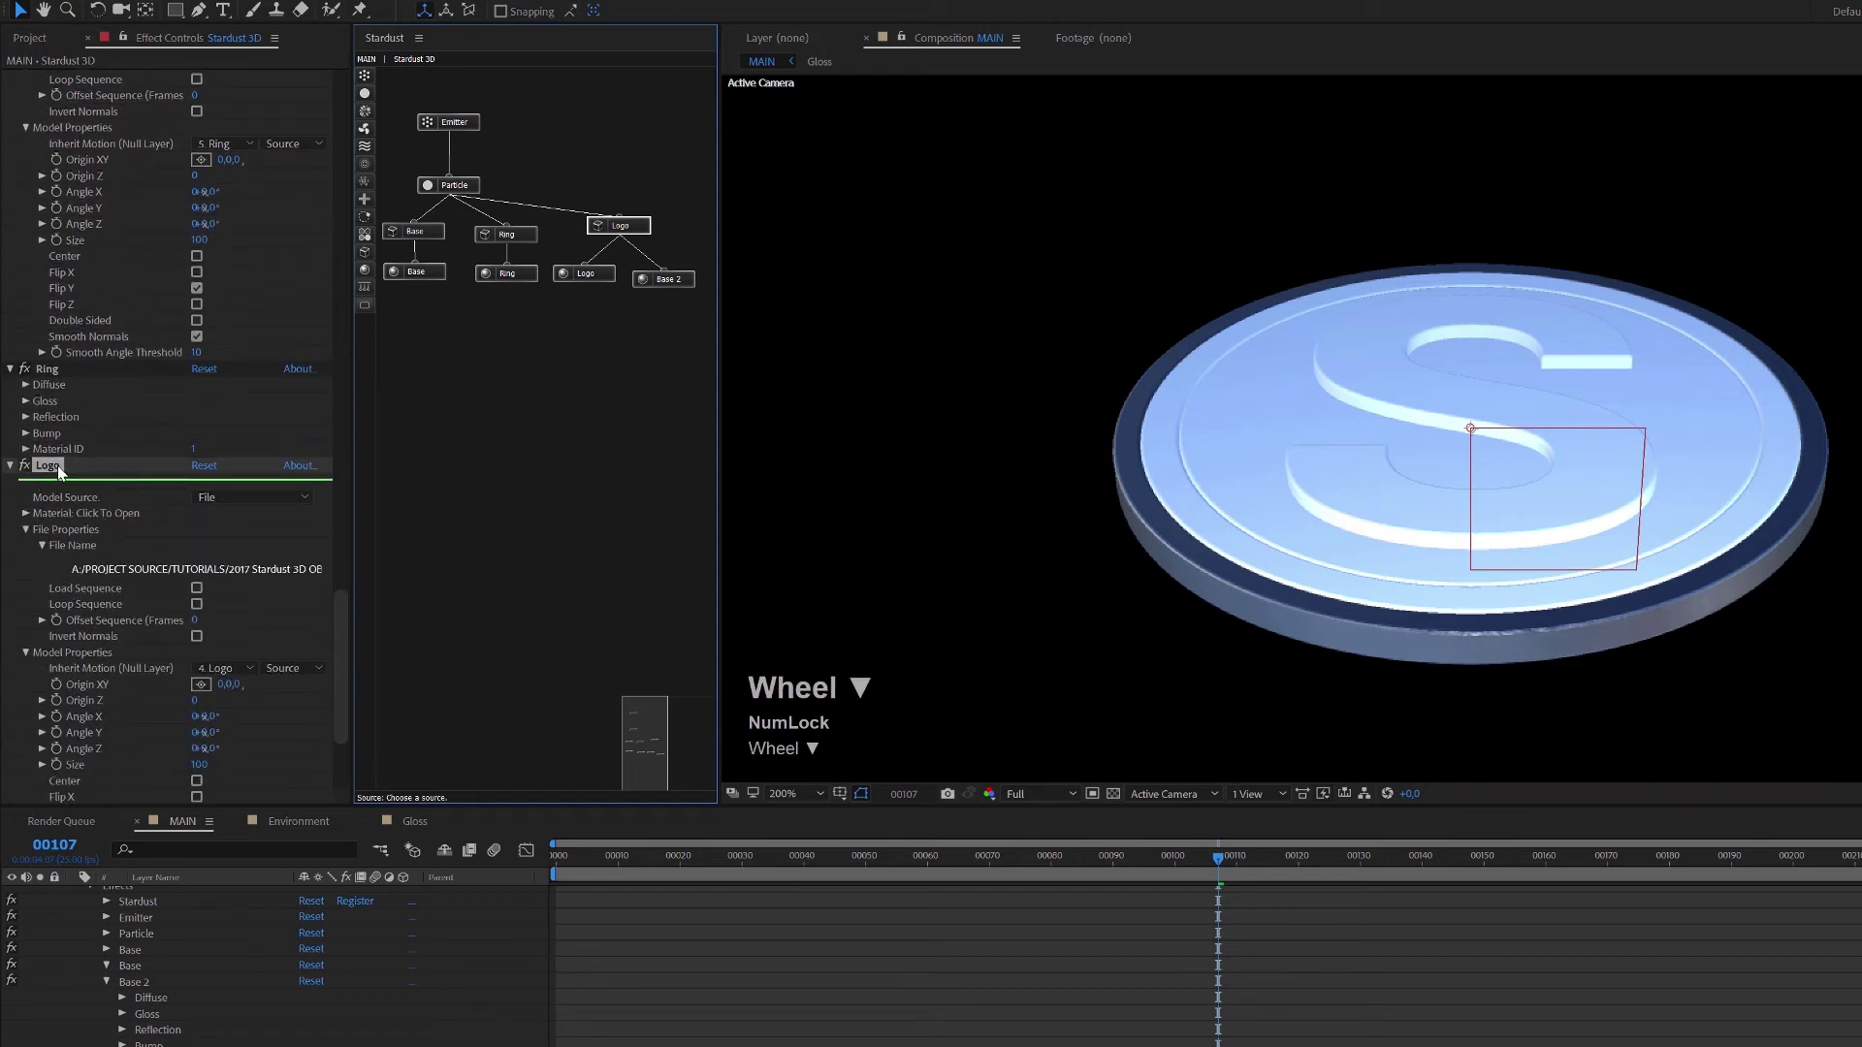
click(27, 514)
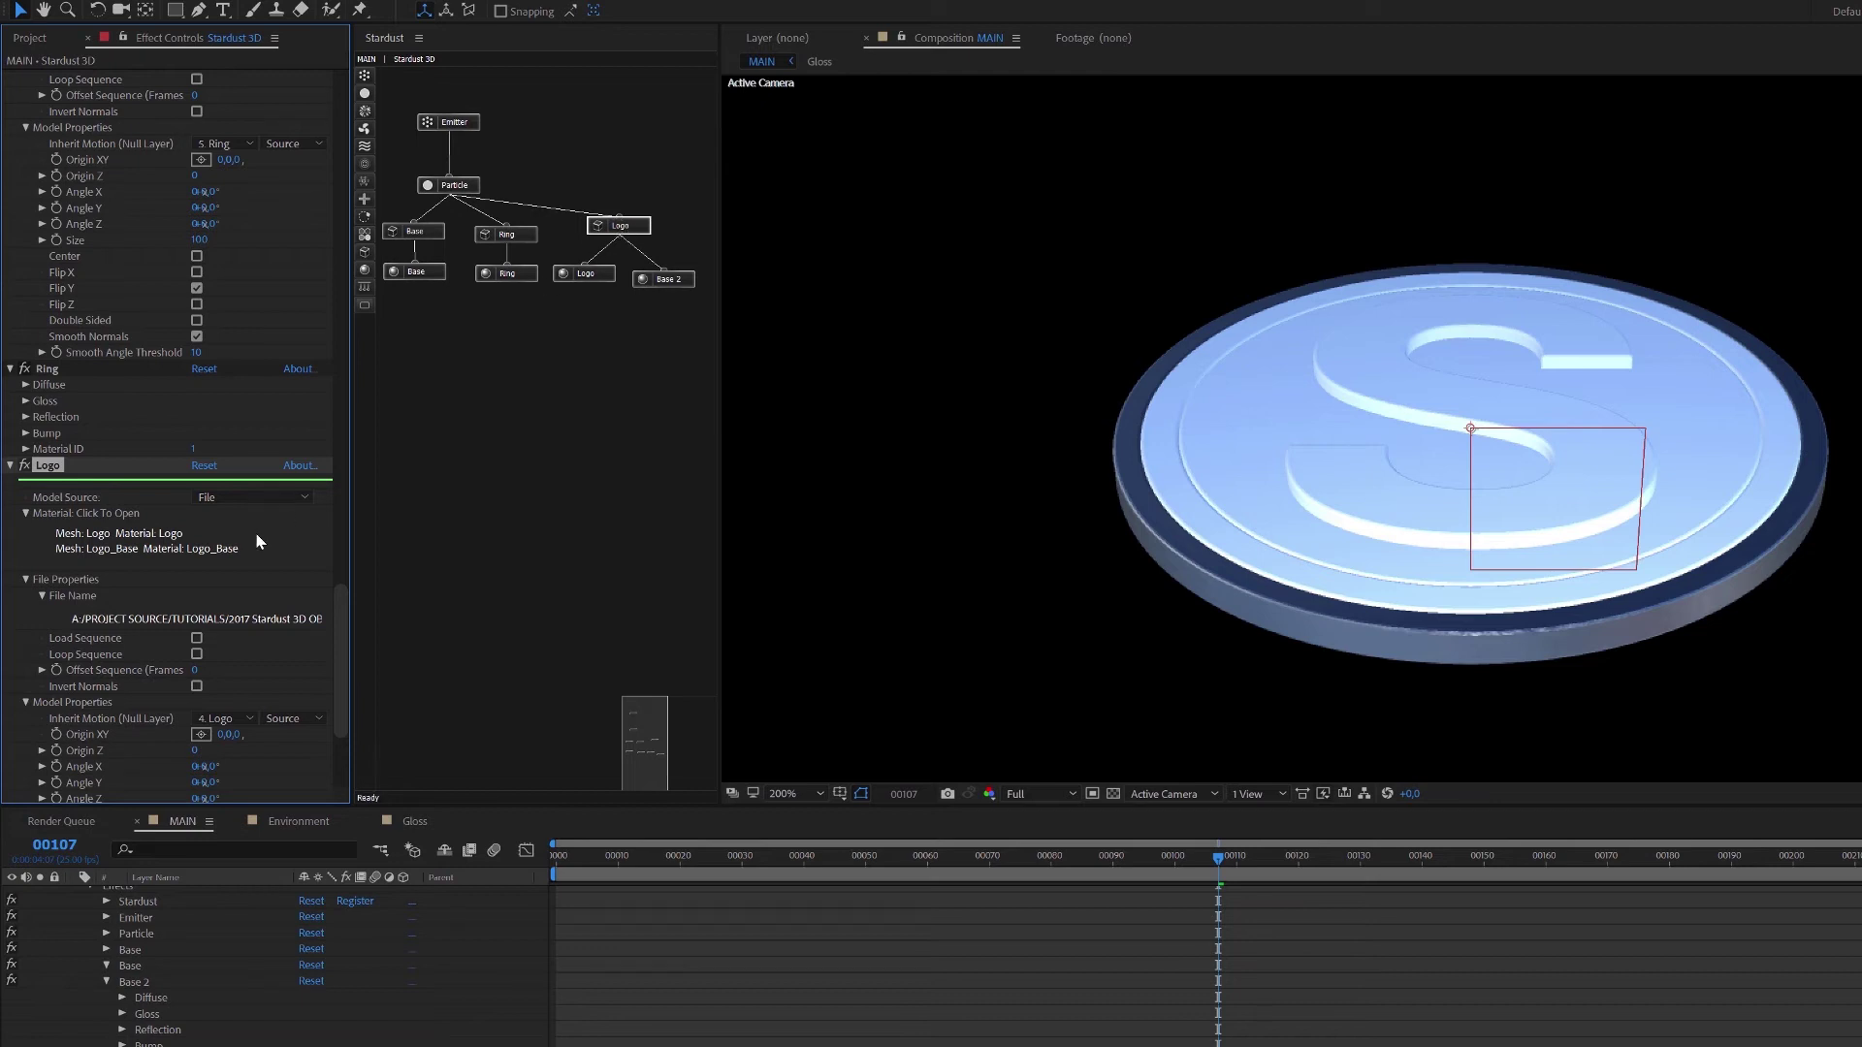
click(107, 557)
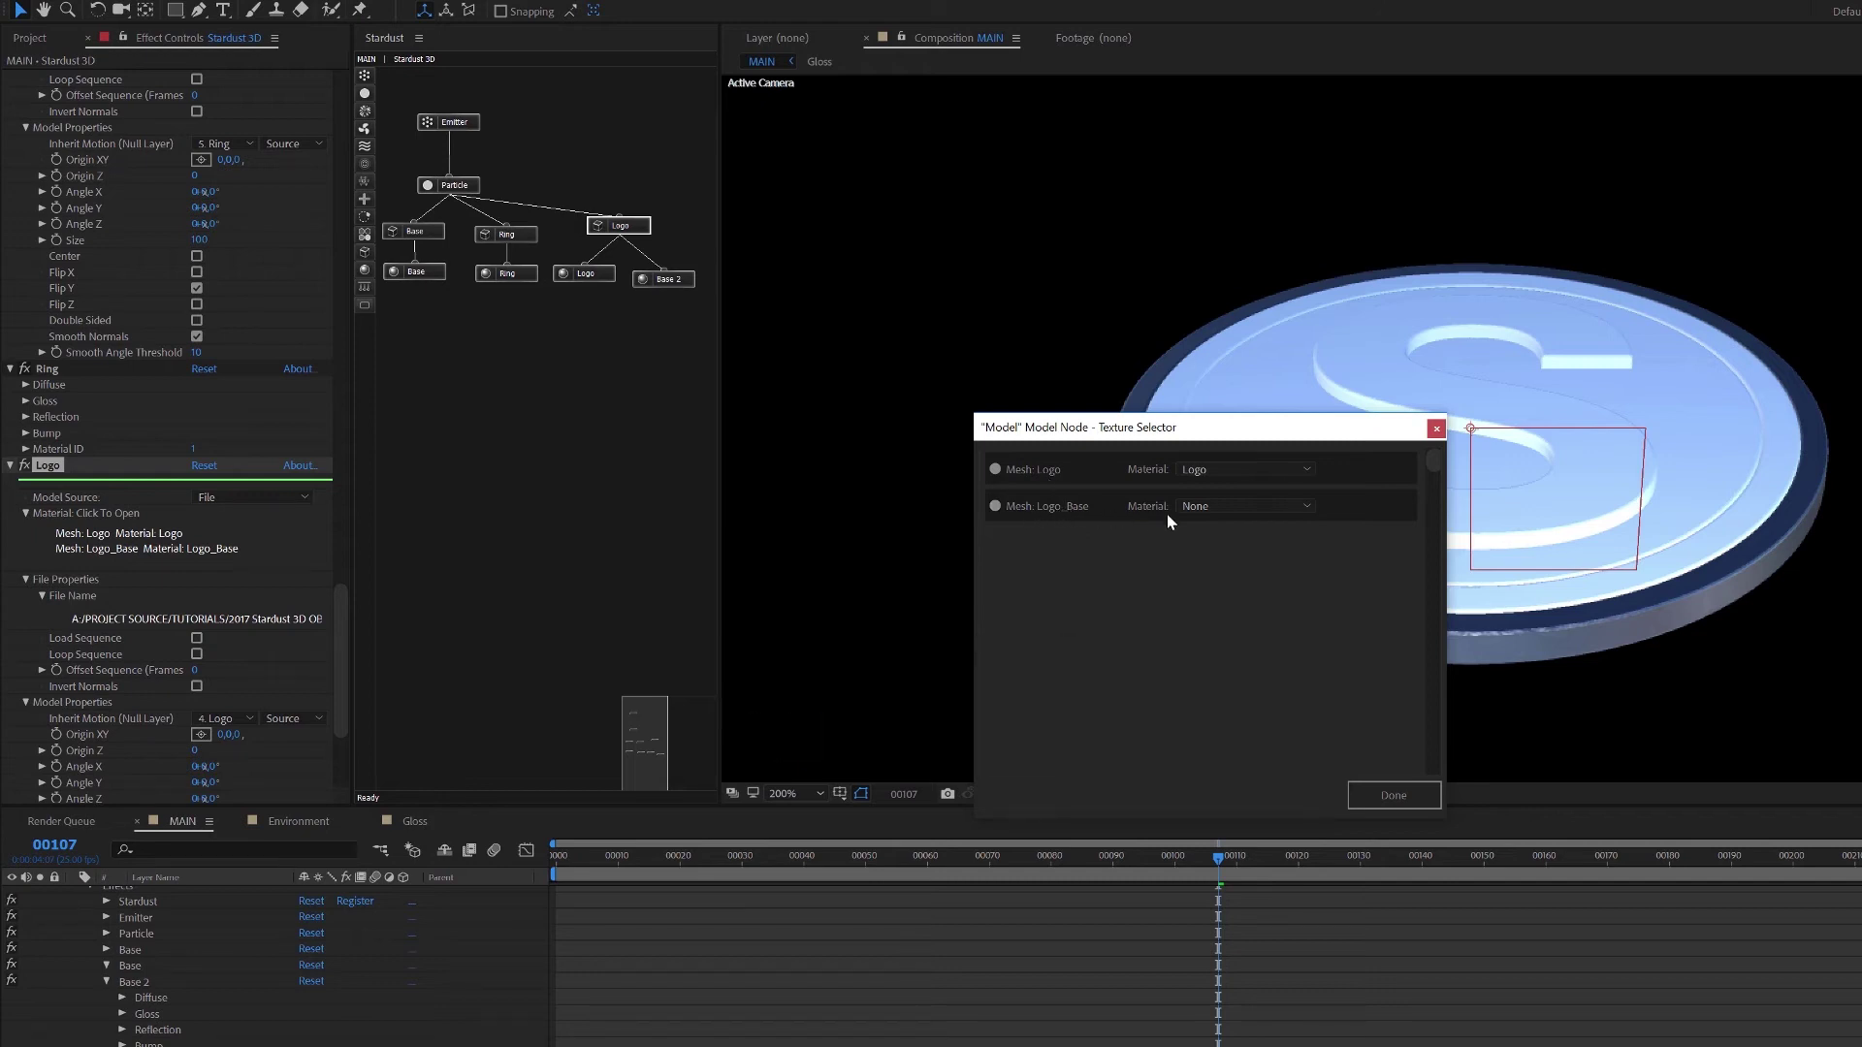
click(1270, 508)
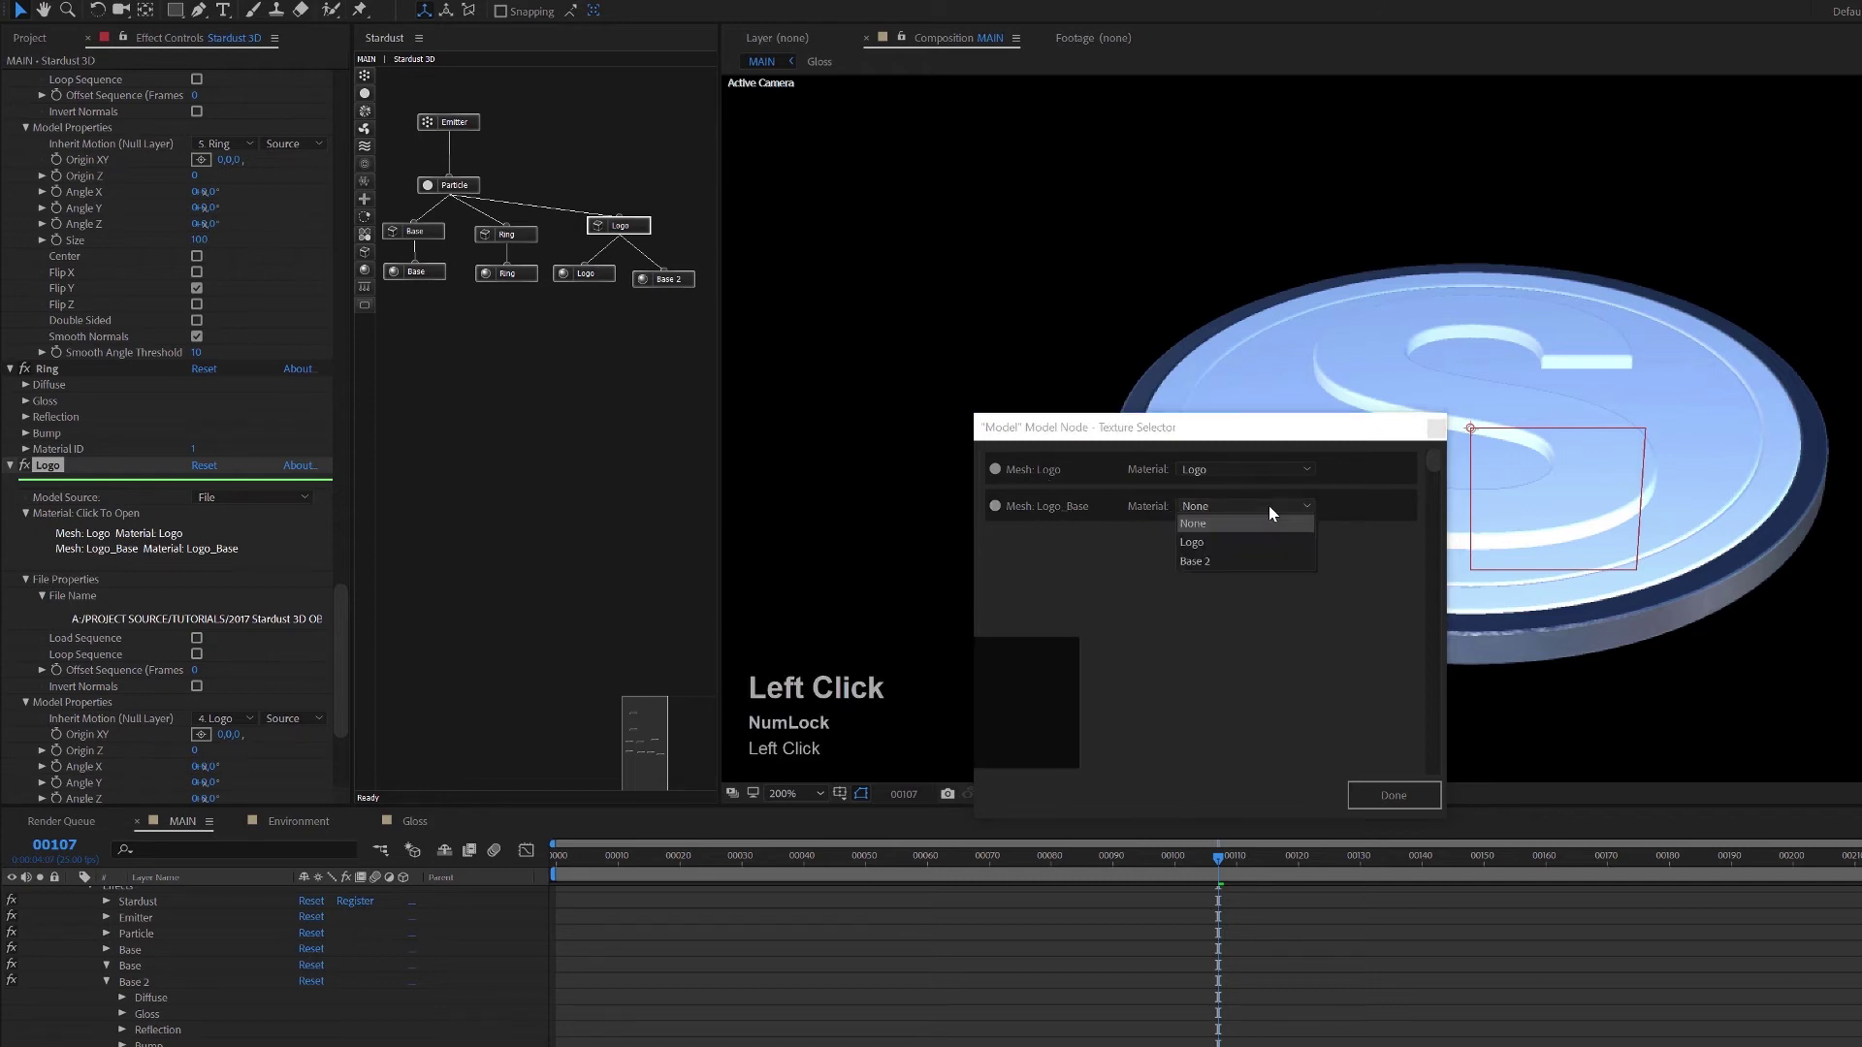
click(1198, 563)
click(1391, 797)
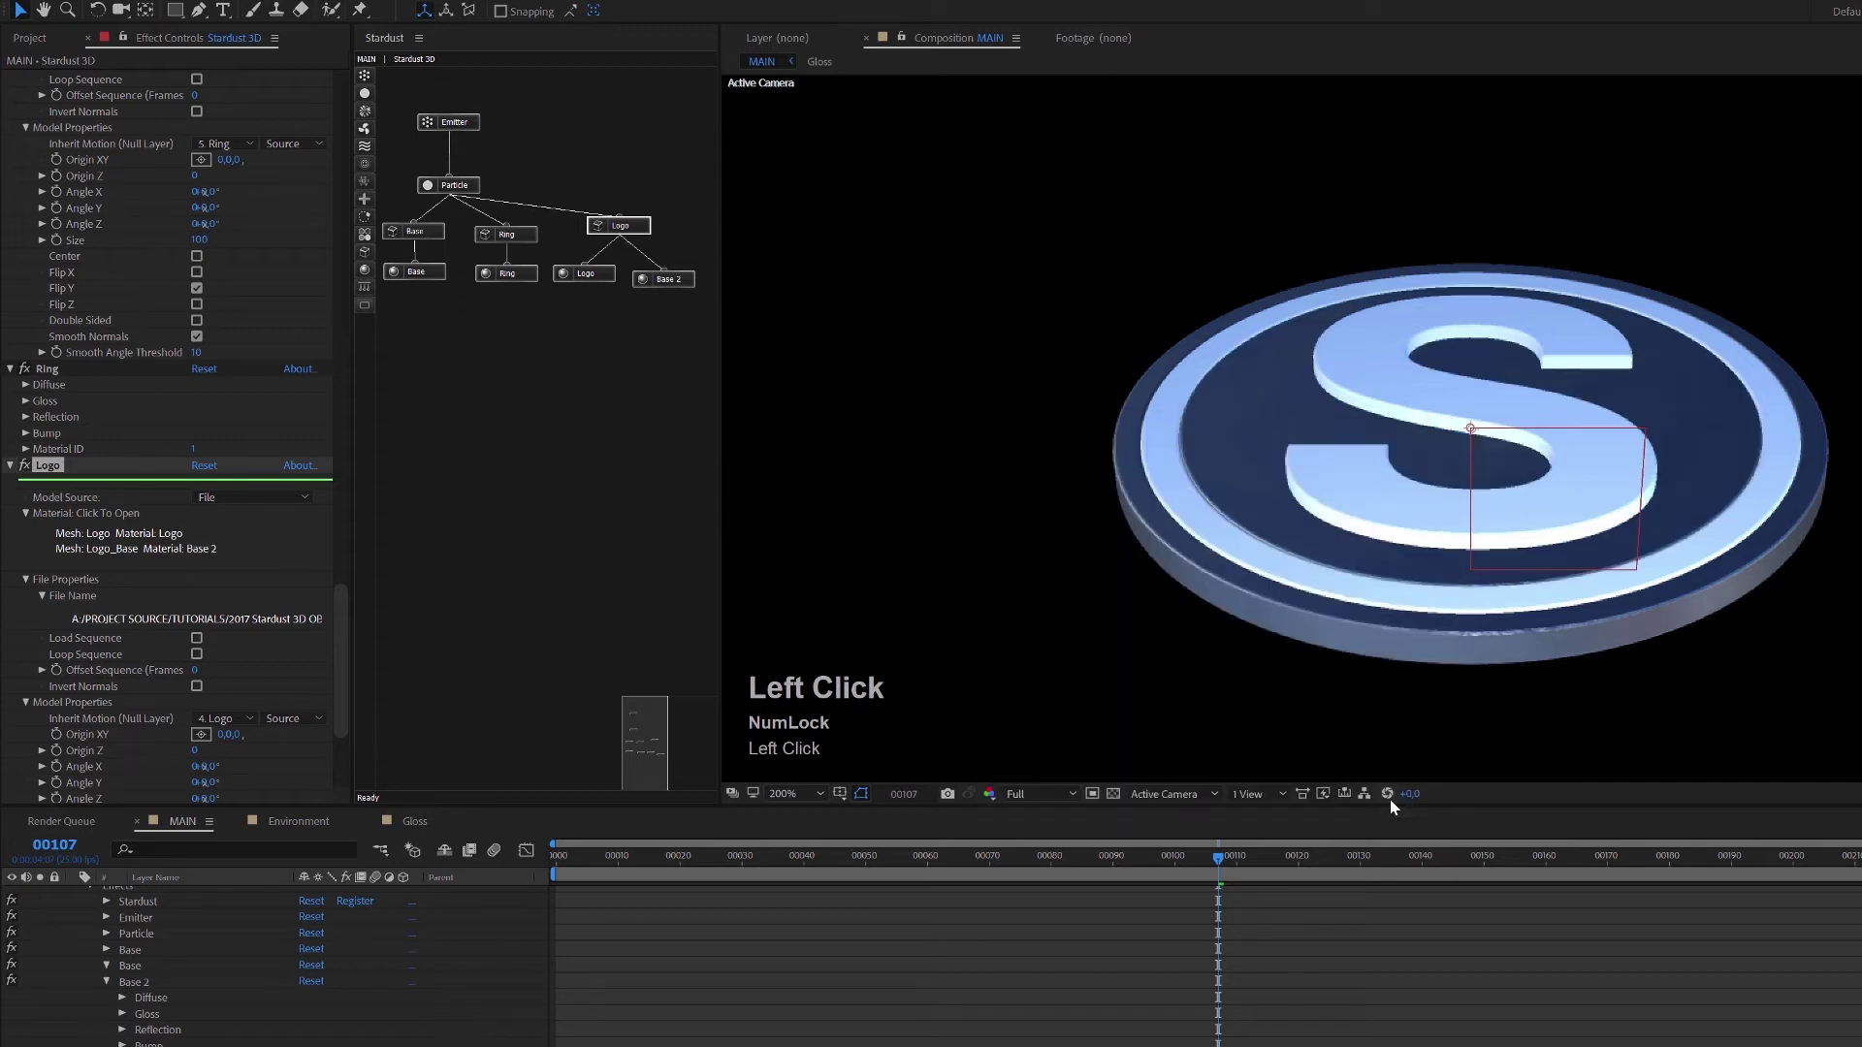
Move to frame 89 and set the Ring material's diffuse color to black (000000).
drag(1206, 857, 1015, 867)
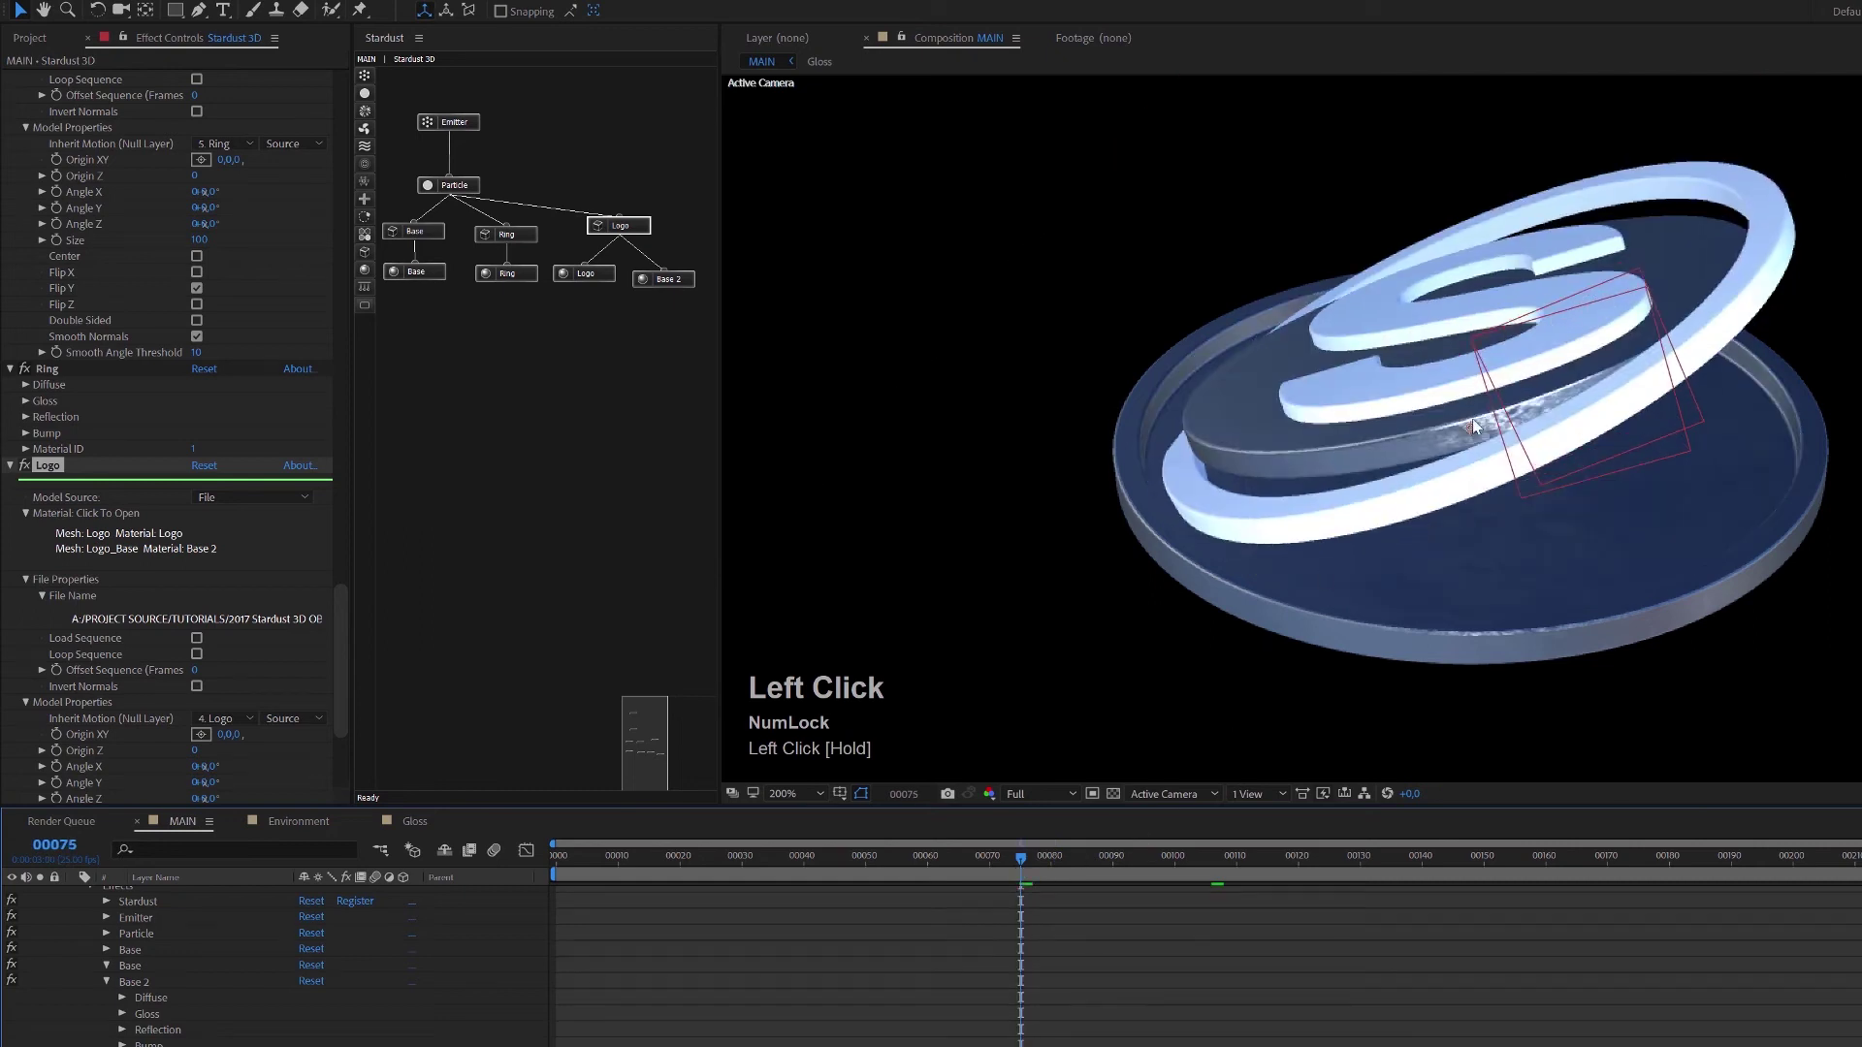
click(1105, 856)
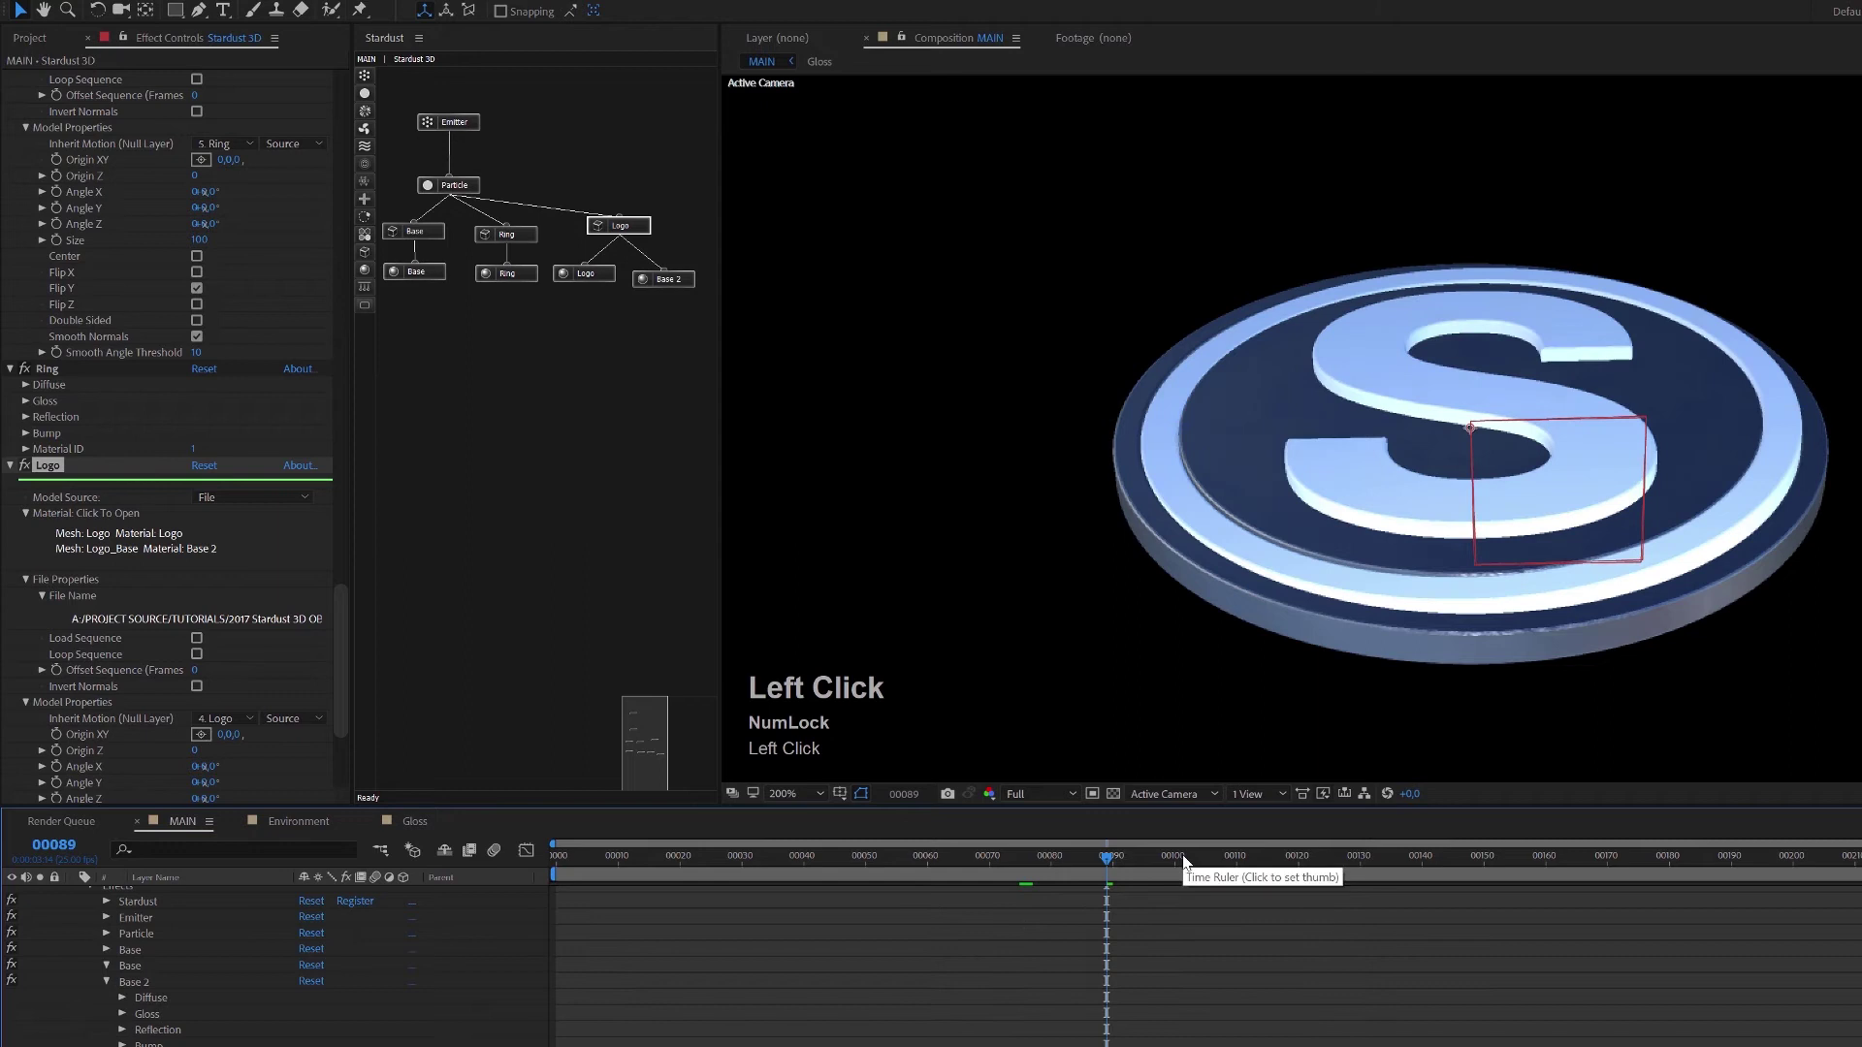
click(516, 275)
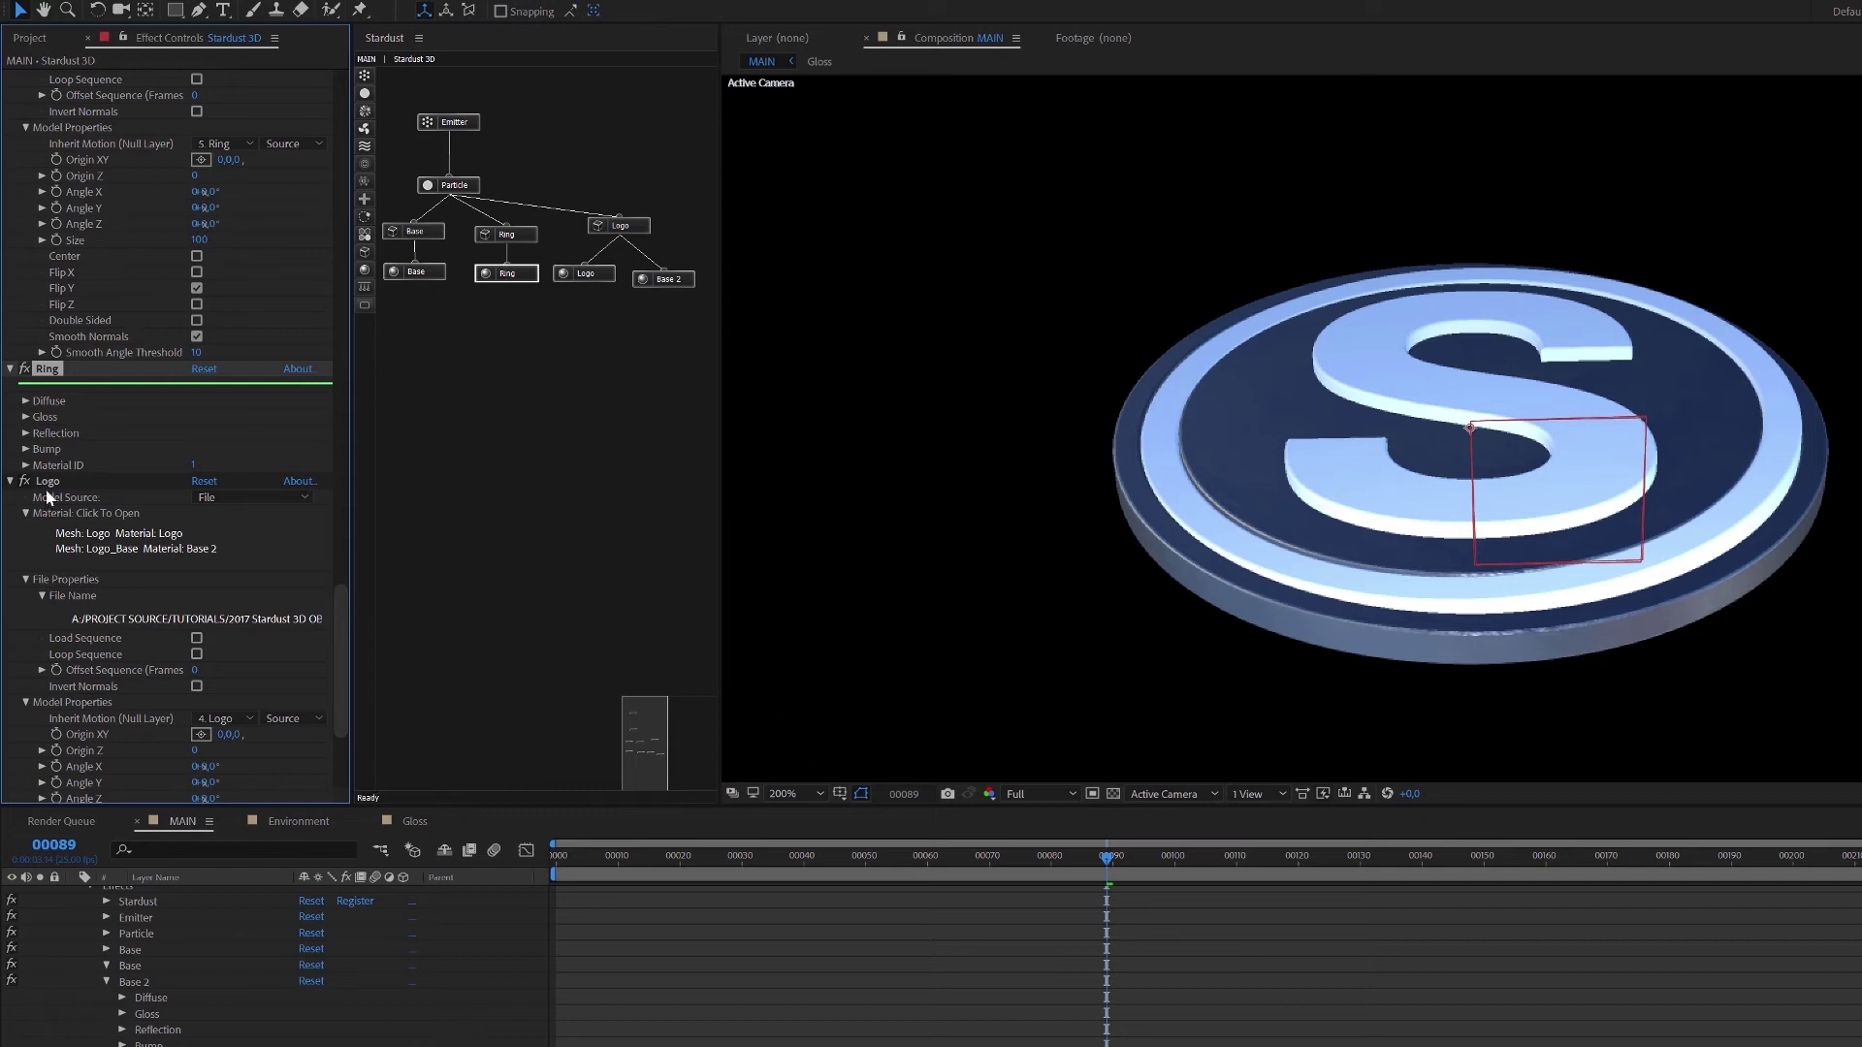
click(26, 400)
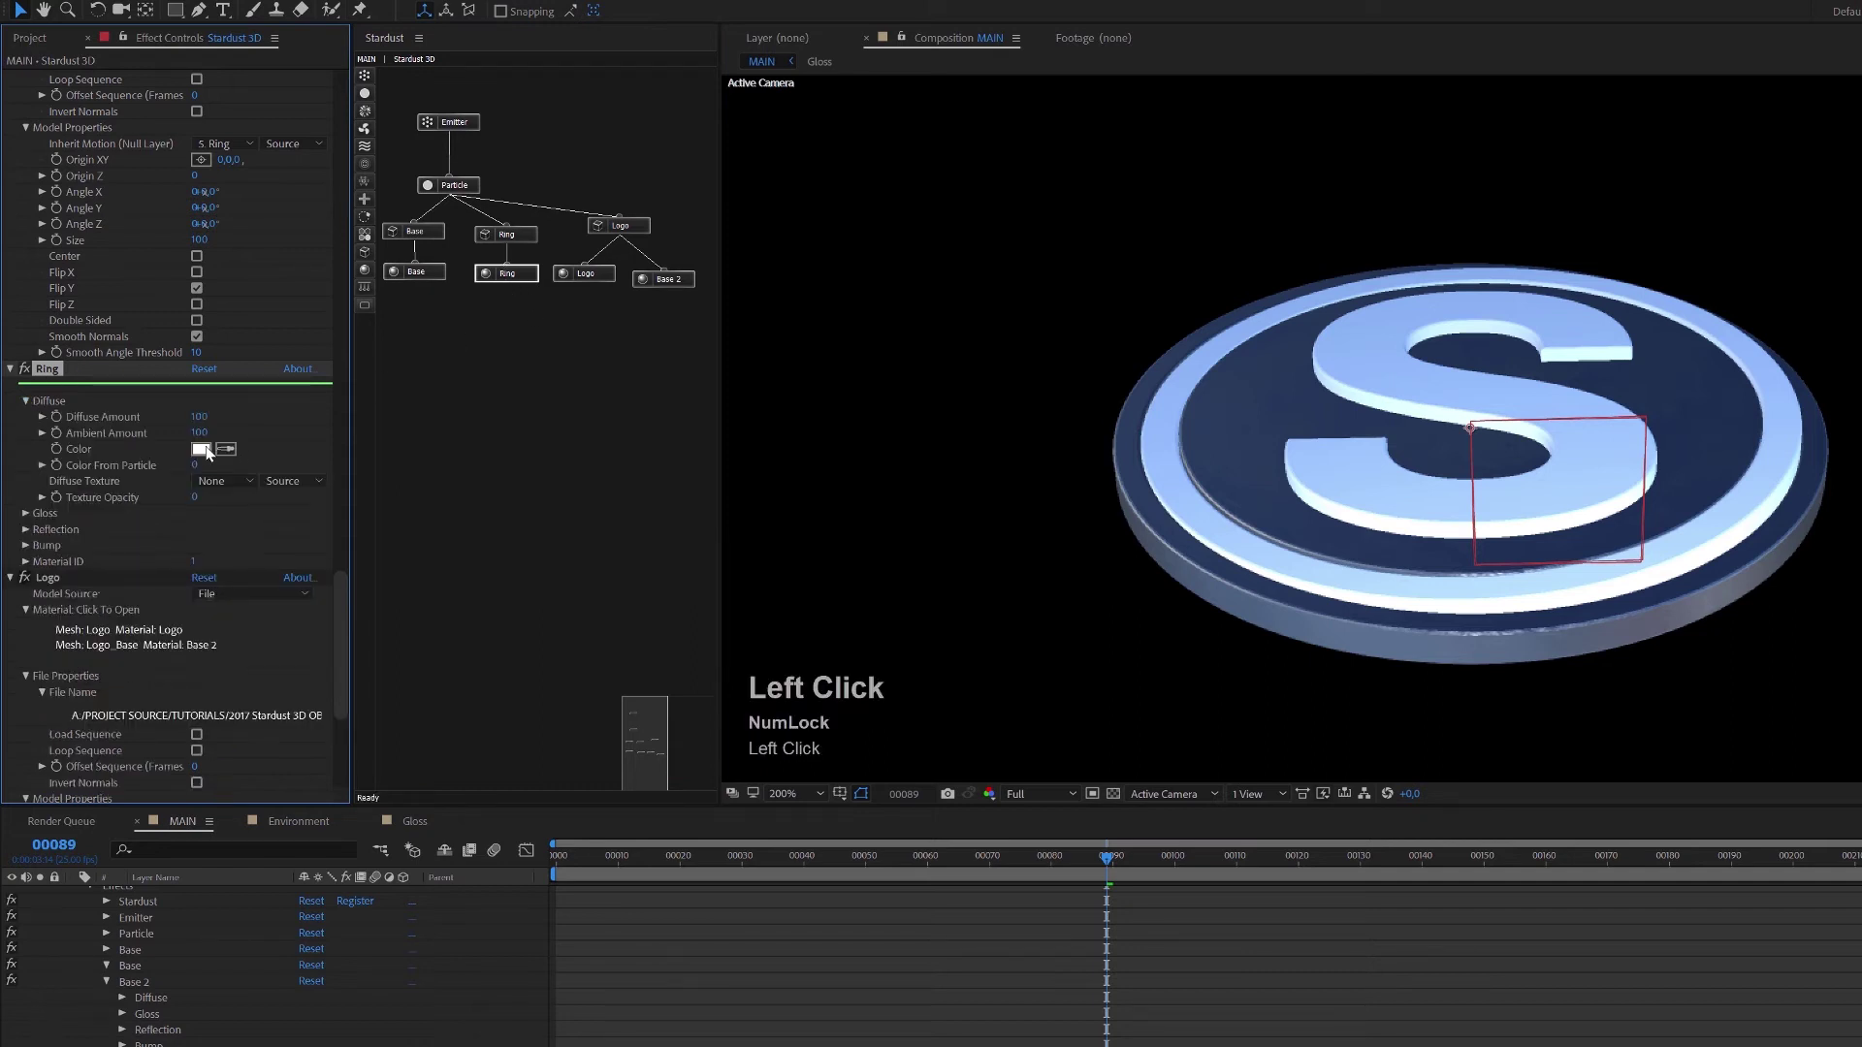
click(200, 449)
drag(134, 283, 27, 299)
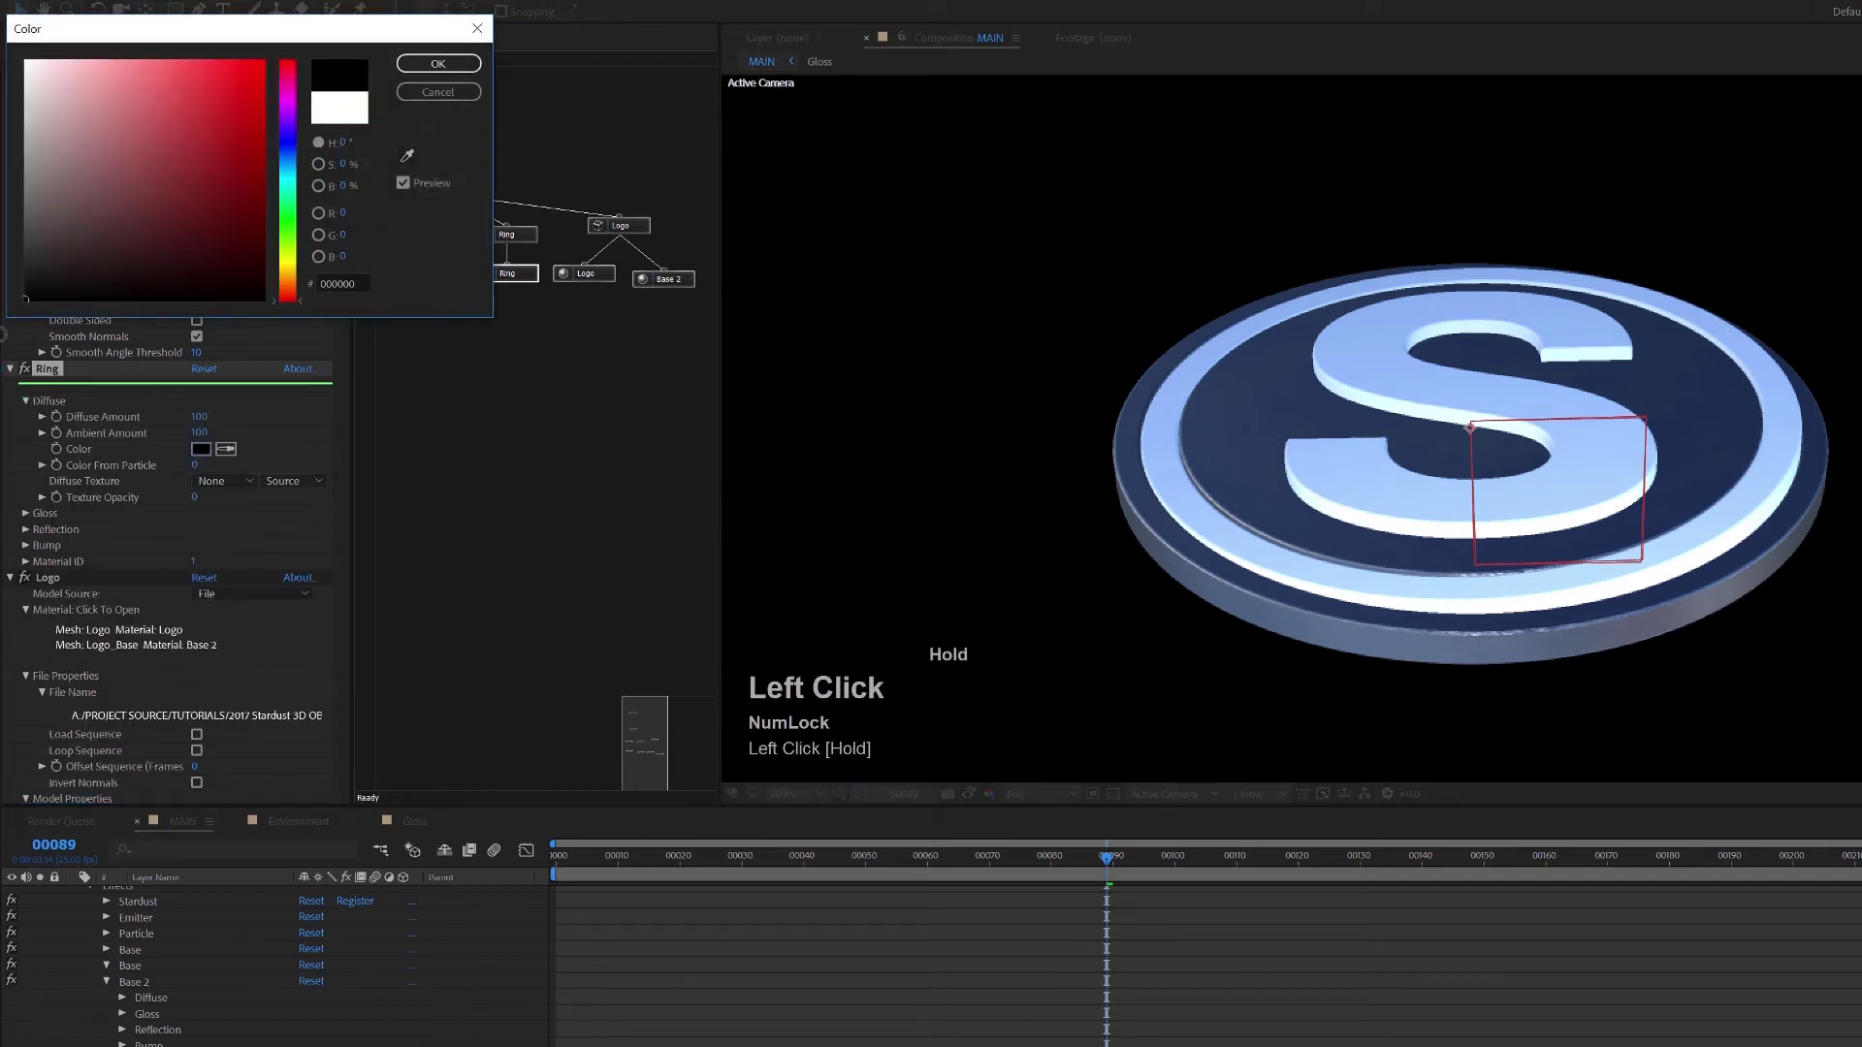
click(427, 68)
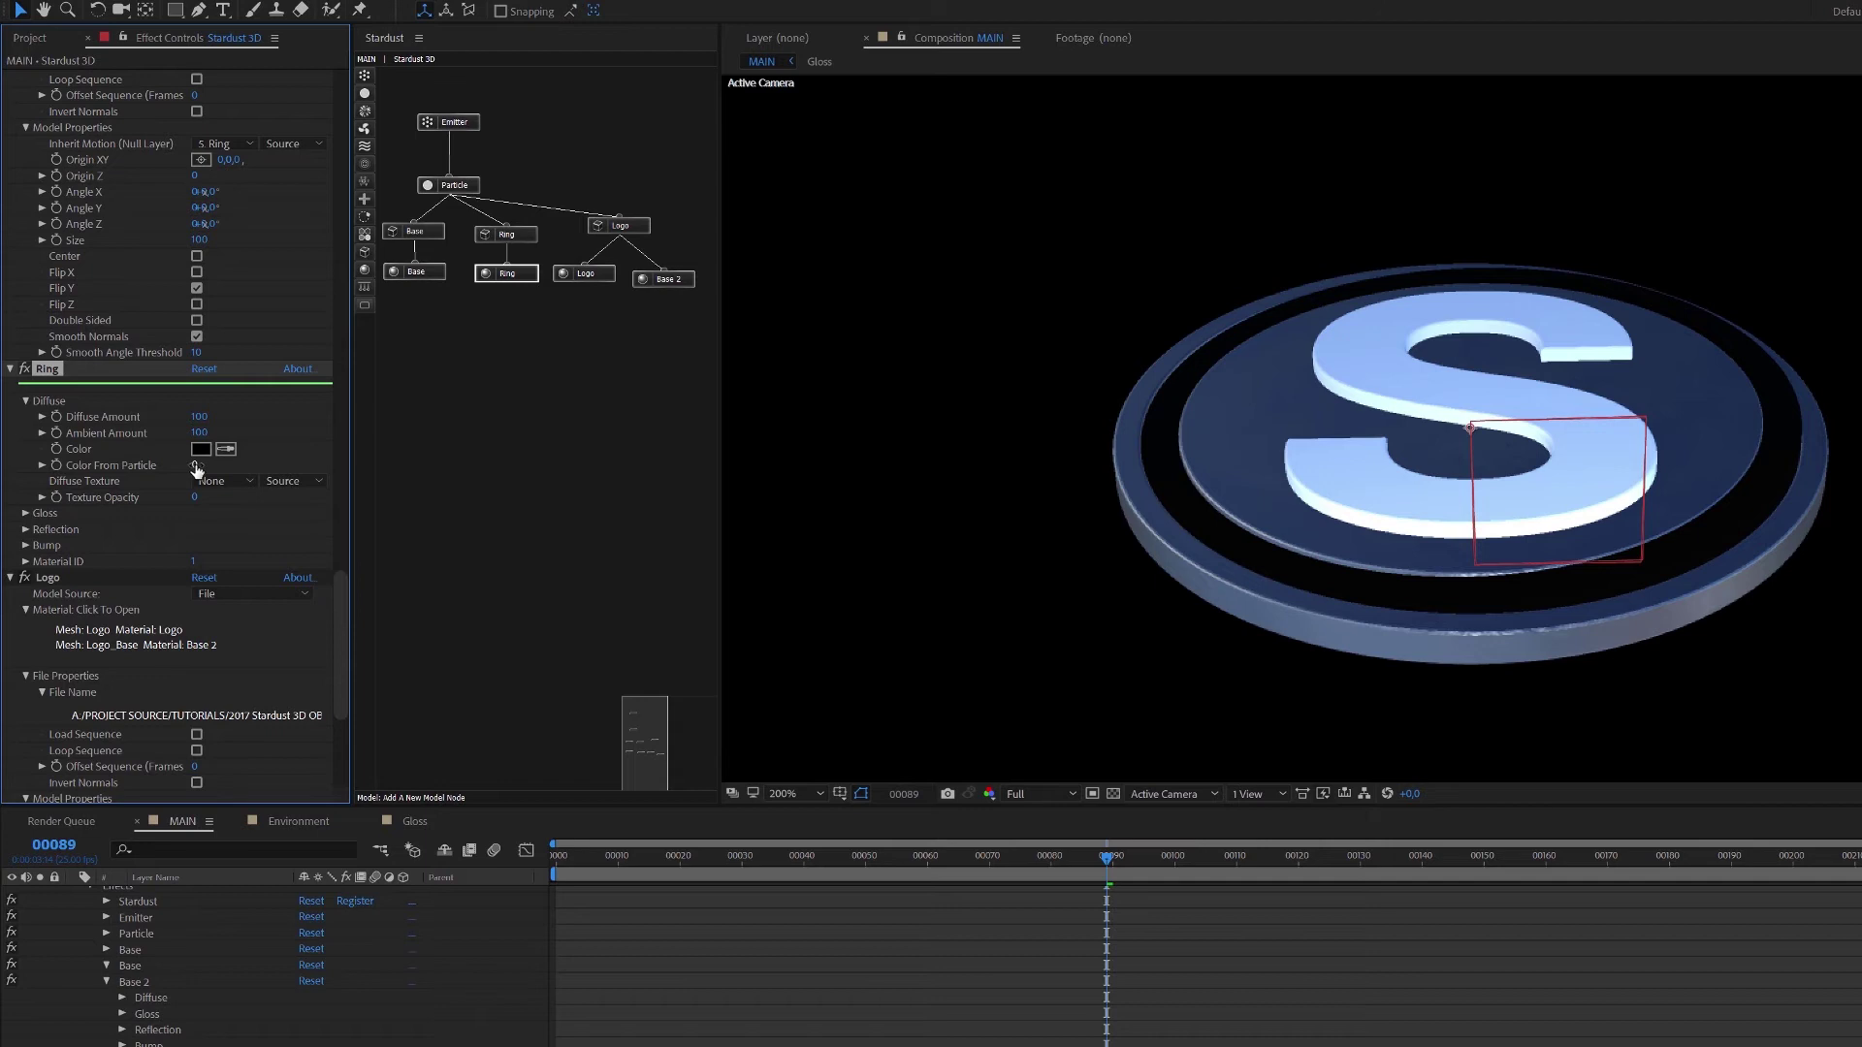
Set the Ring material's gloss amount to 80.
click(453, 189)
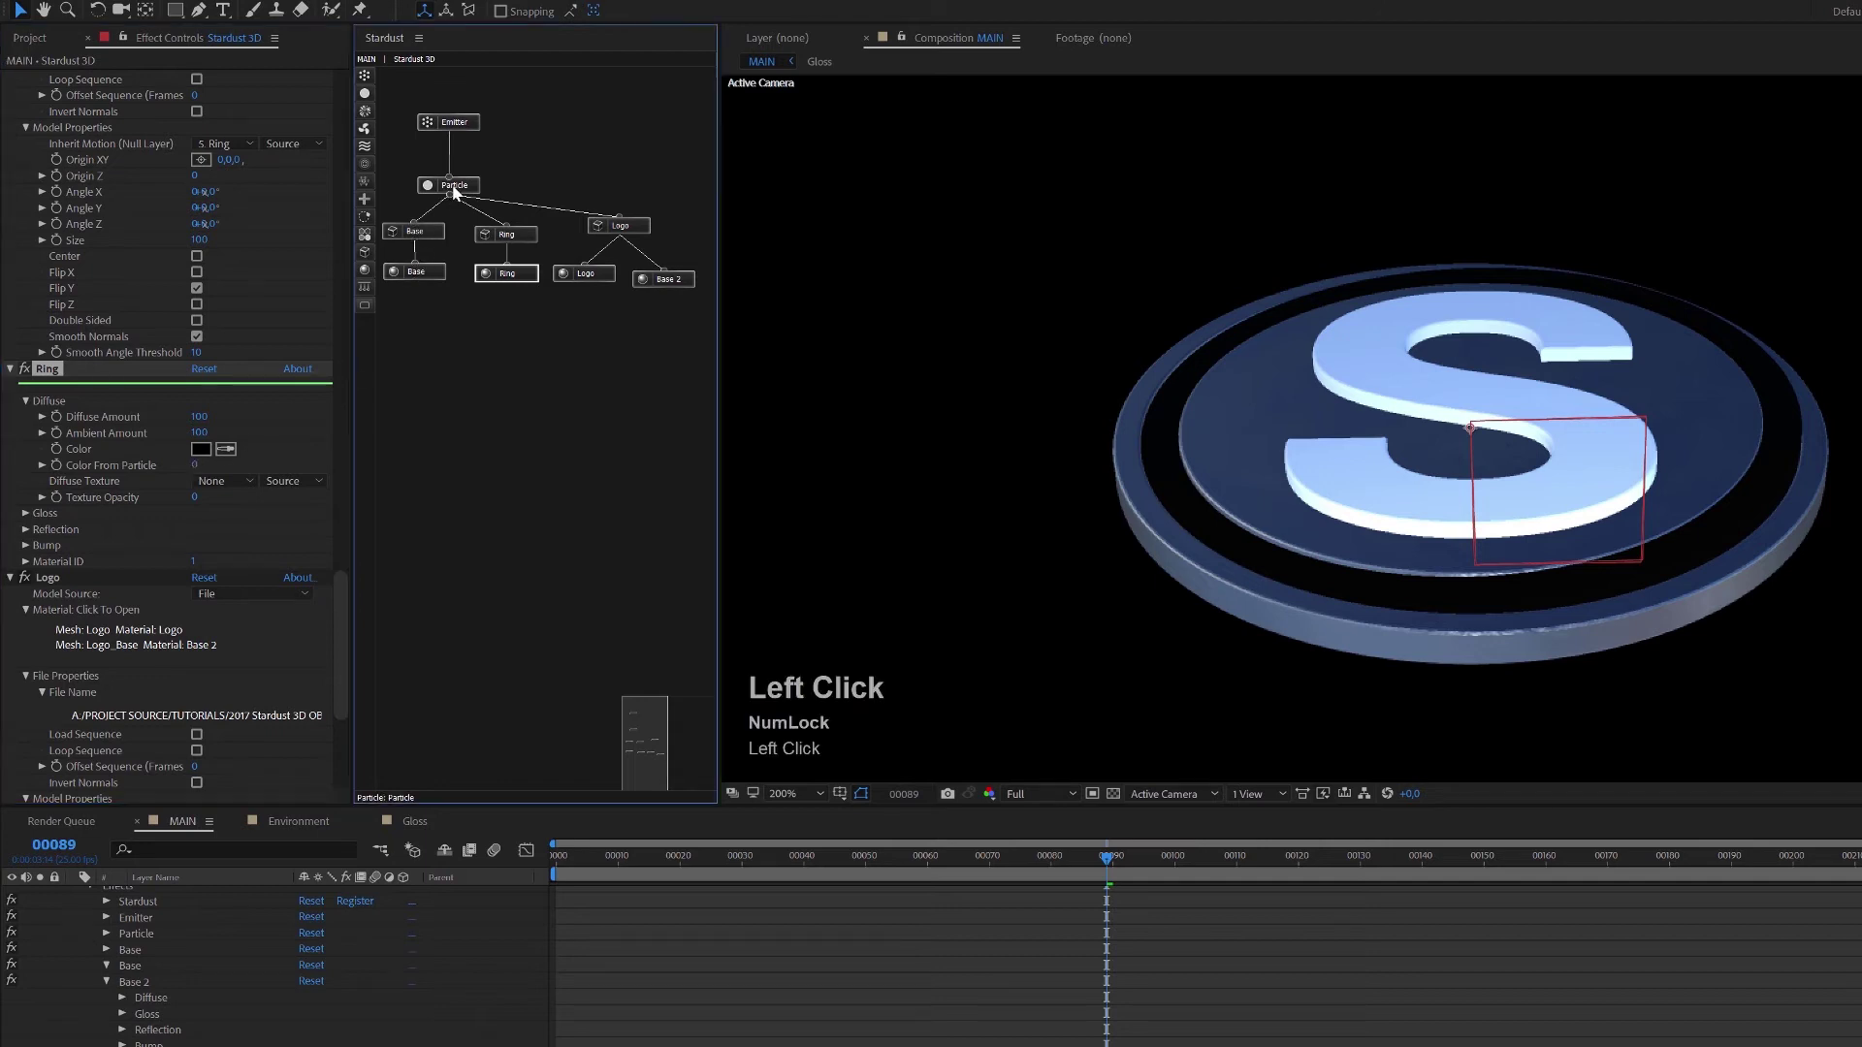
click(506, 234)
scroll(163, 601, down, 8)
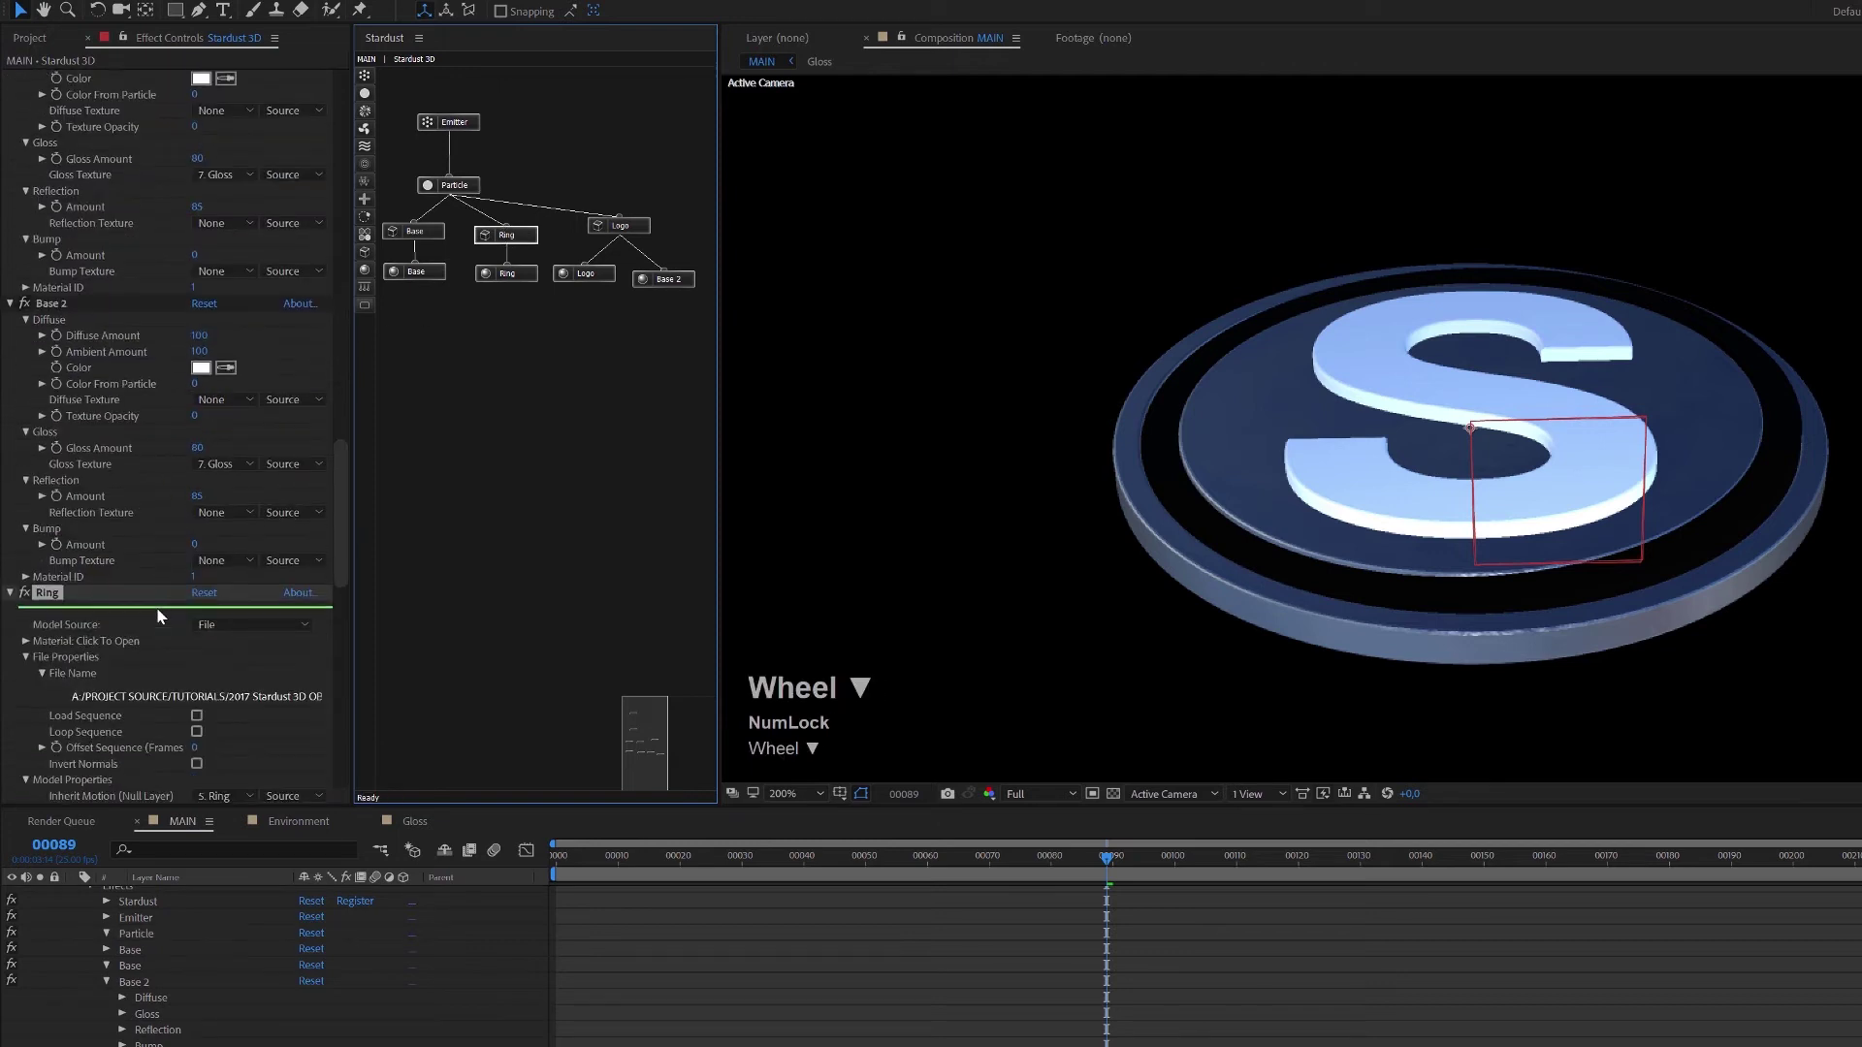
click(507, 272)
scroll(95, 712, down, 2)
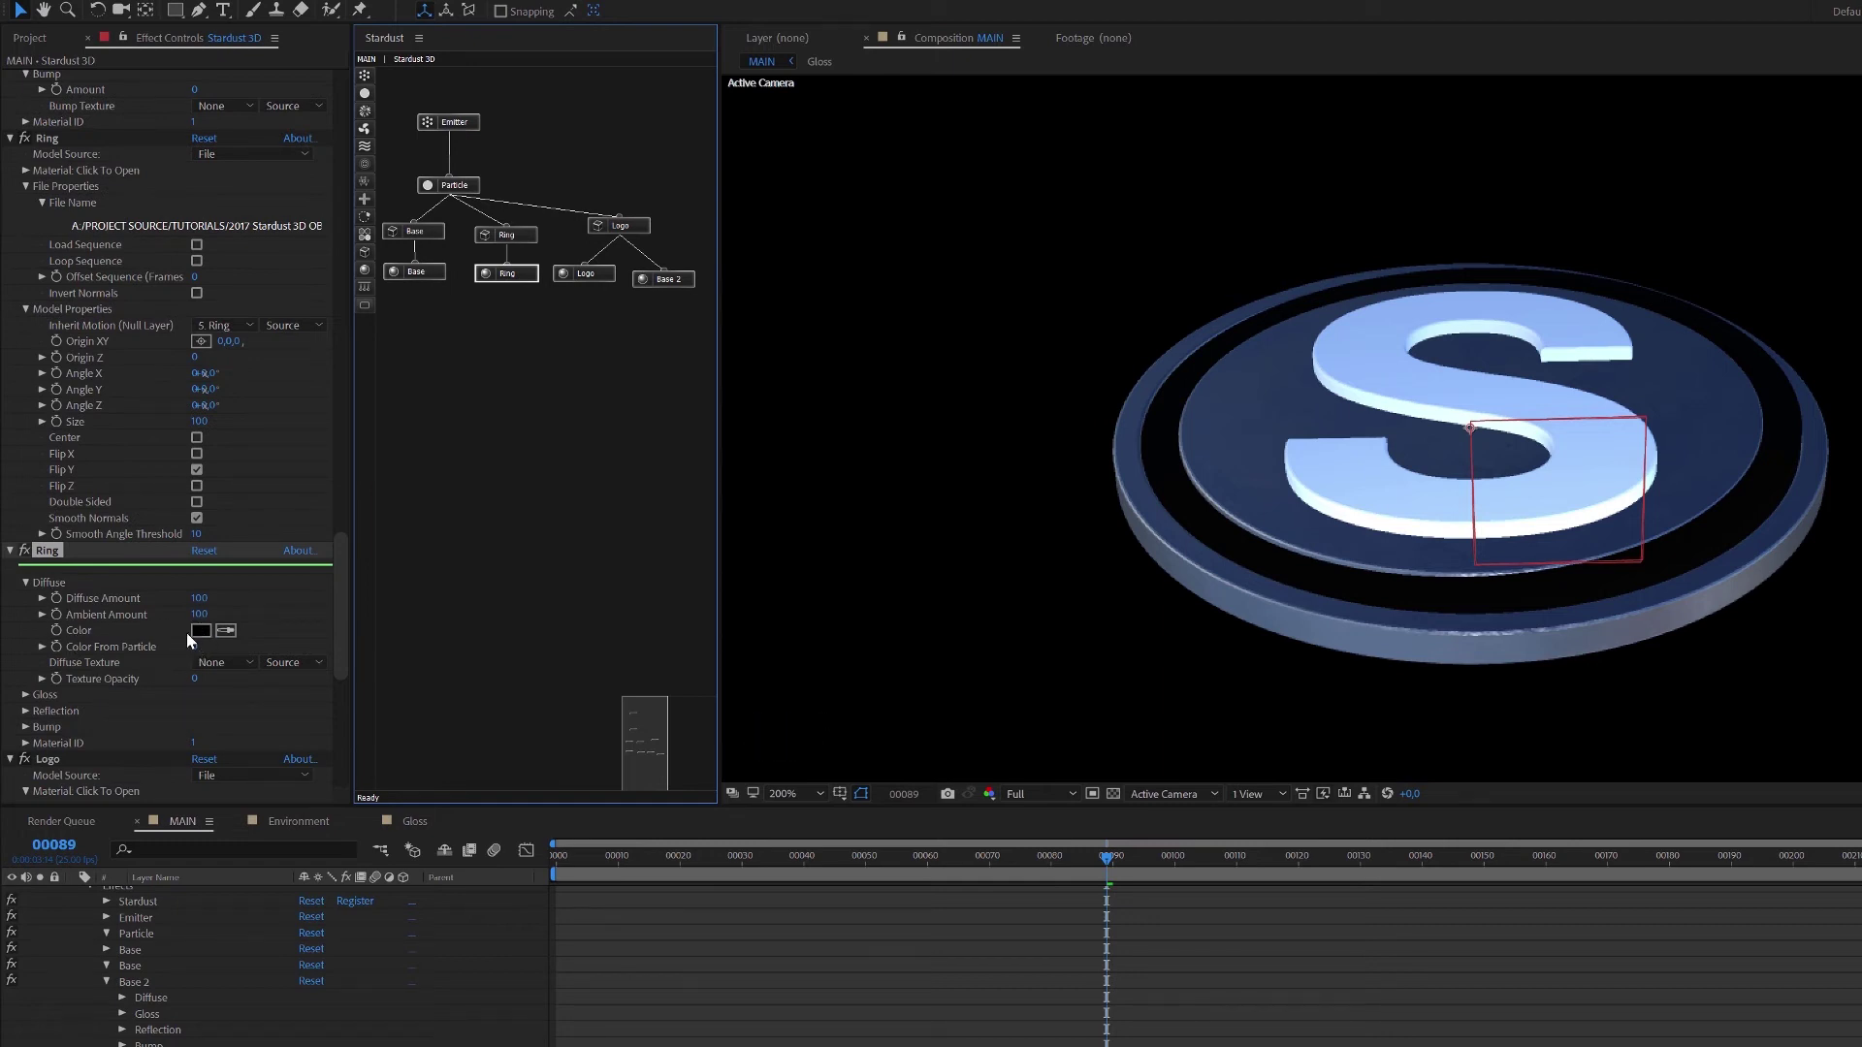
click(26, 695)
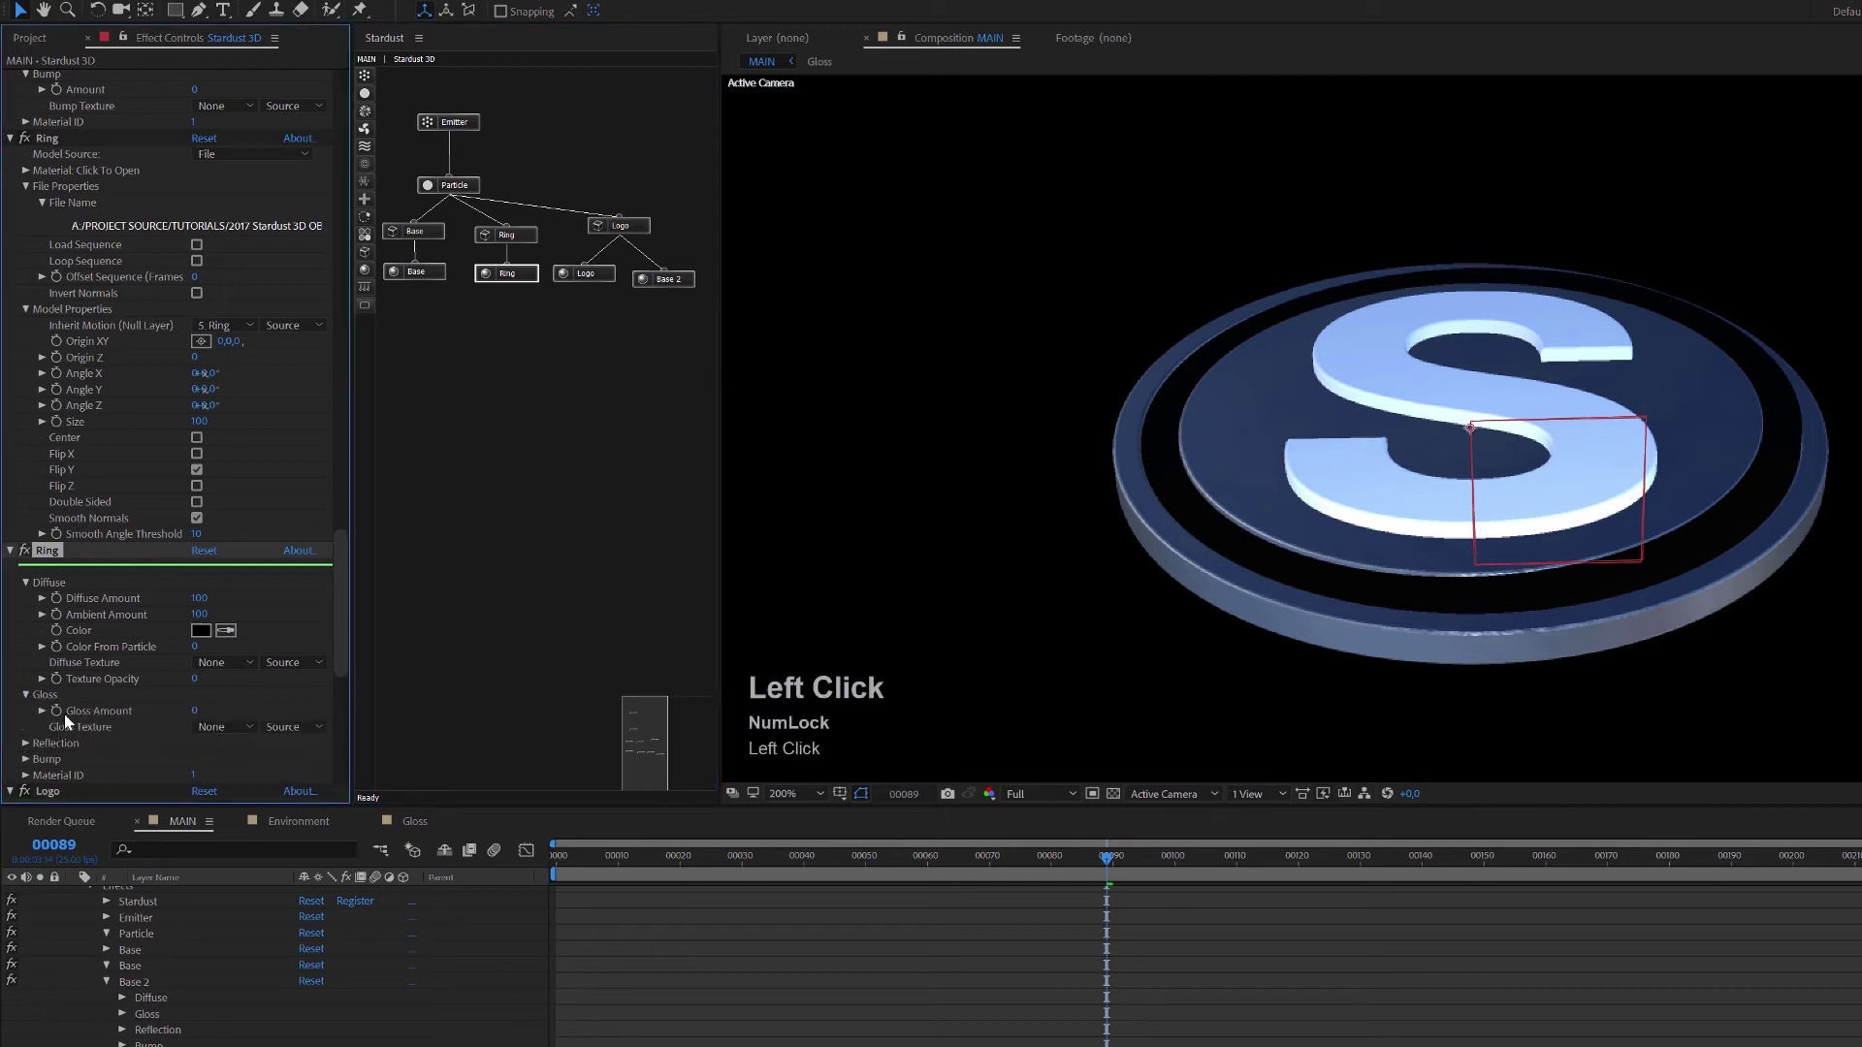
click(195, 716)
text(80)
key(Tab)
Set the Ring material's reflection amount to 85.
click(26, 744)
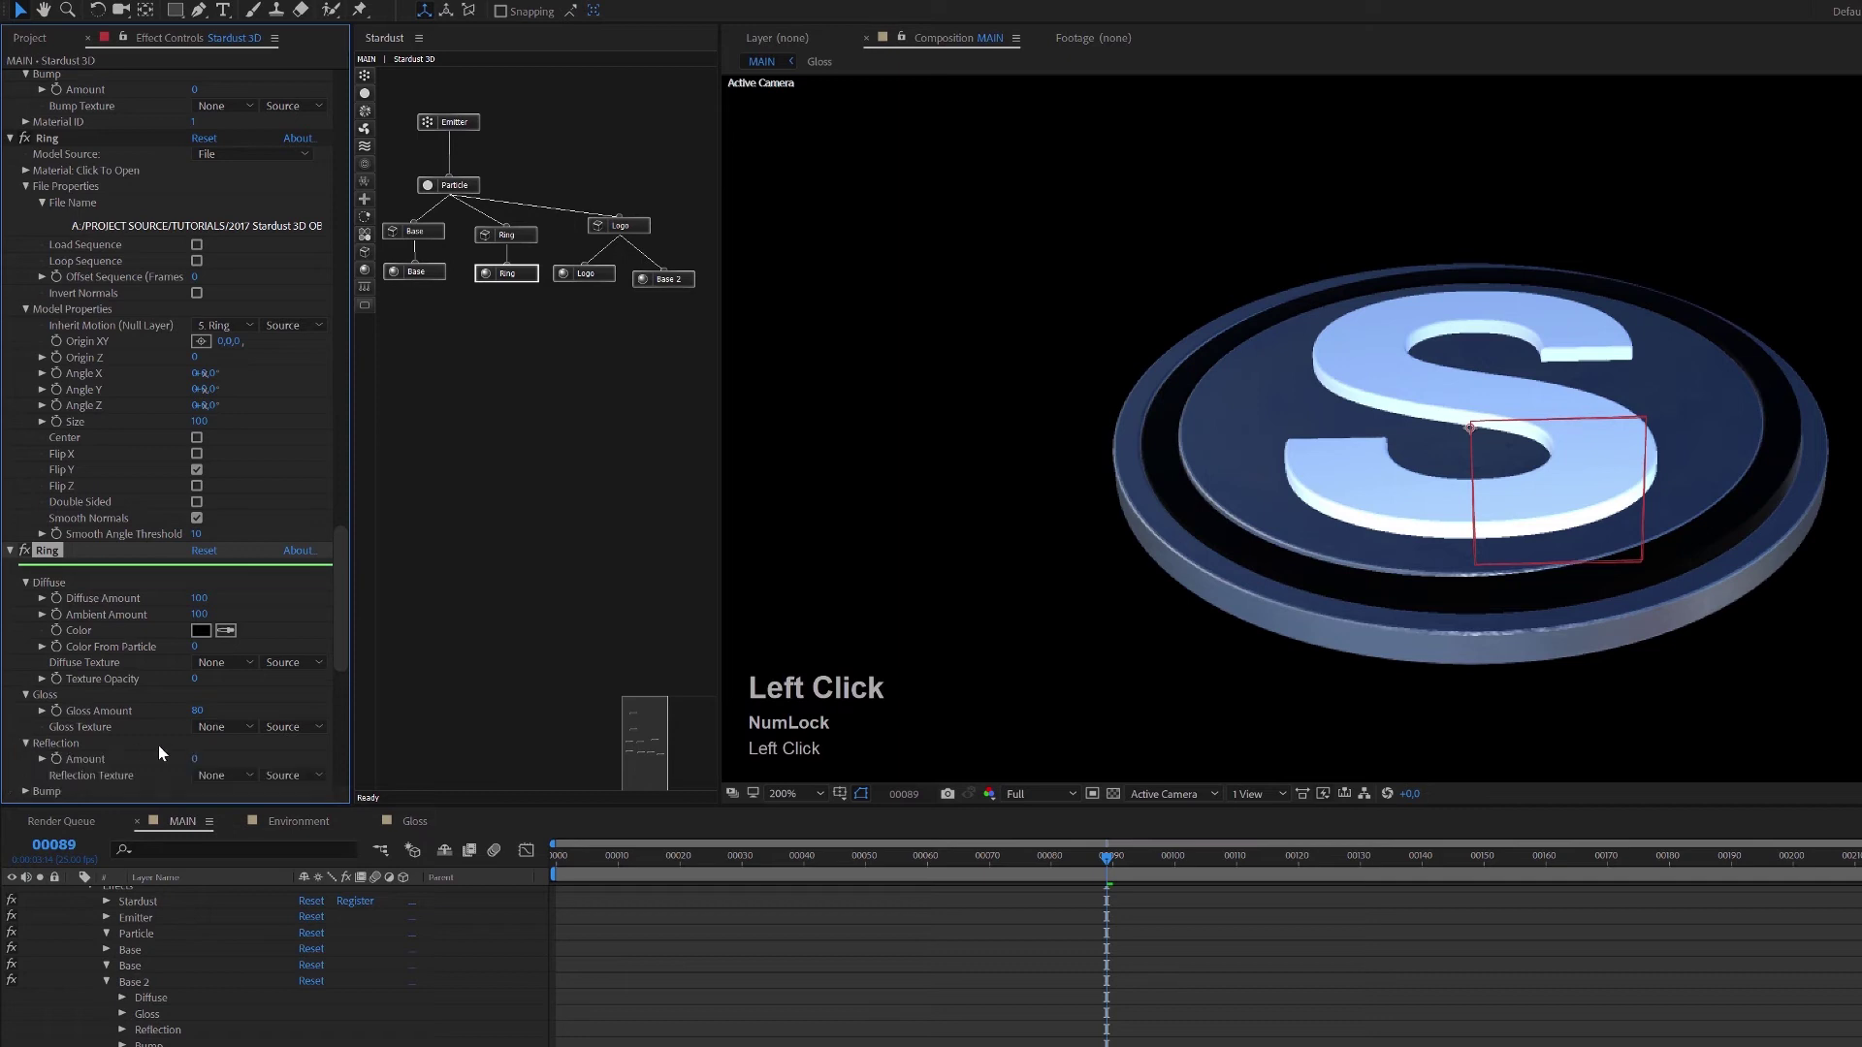
scroll(157, 723, down, 1)
click(195, 717)
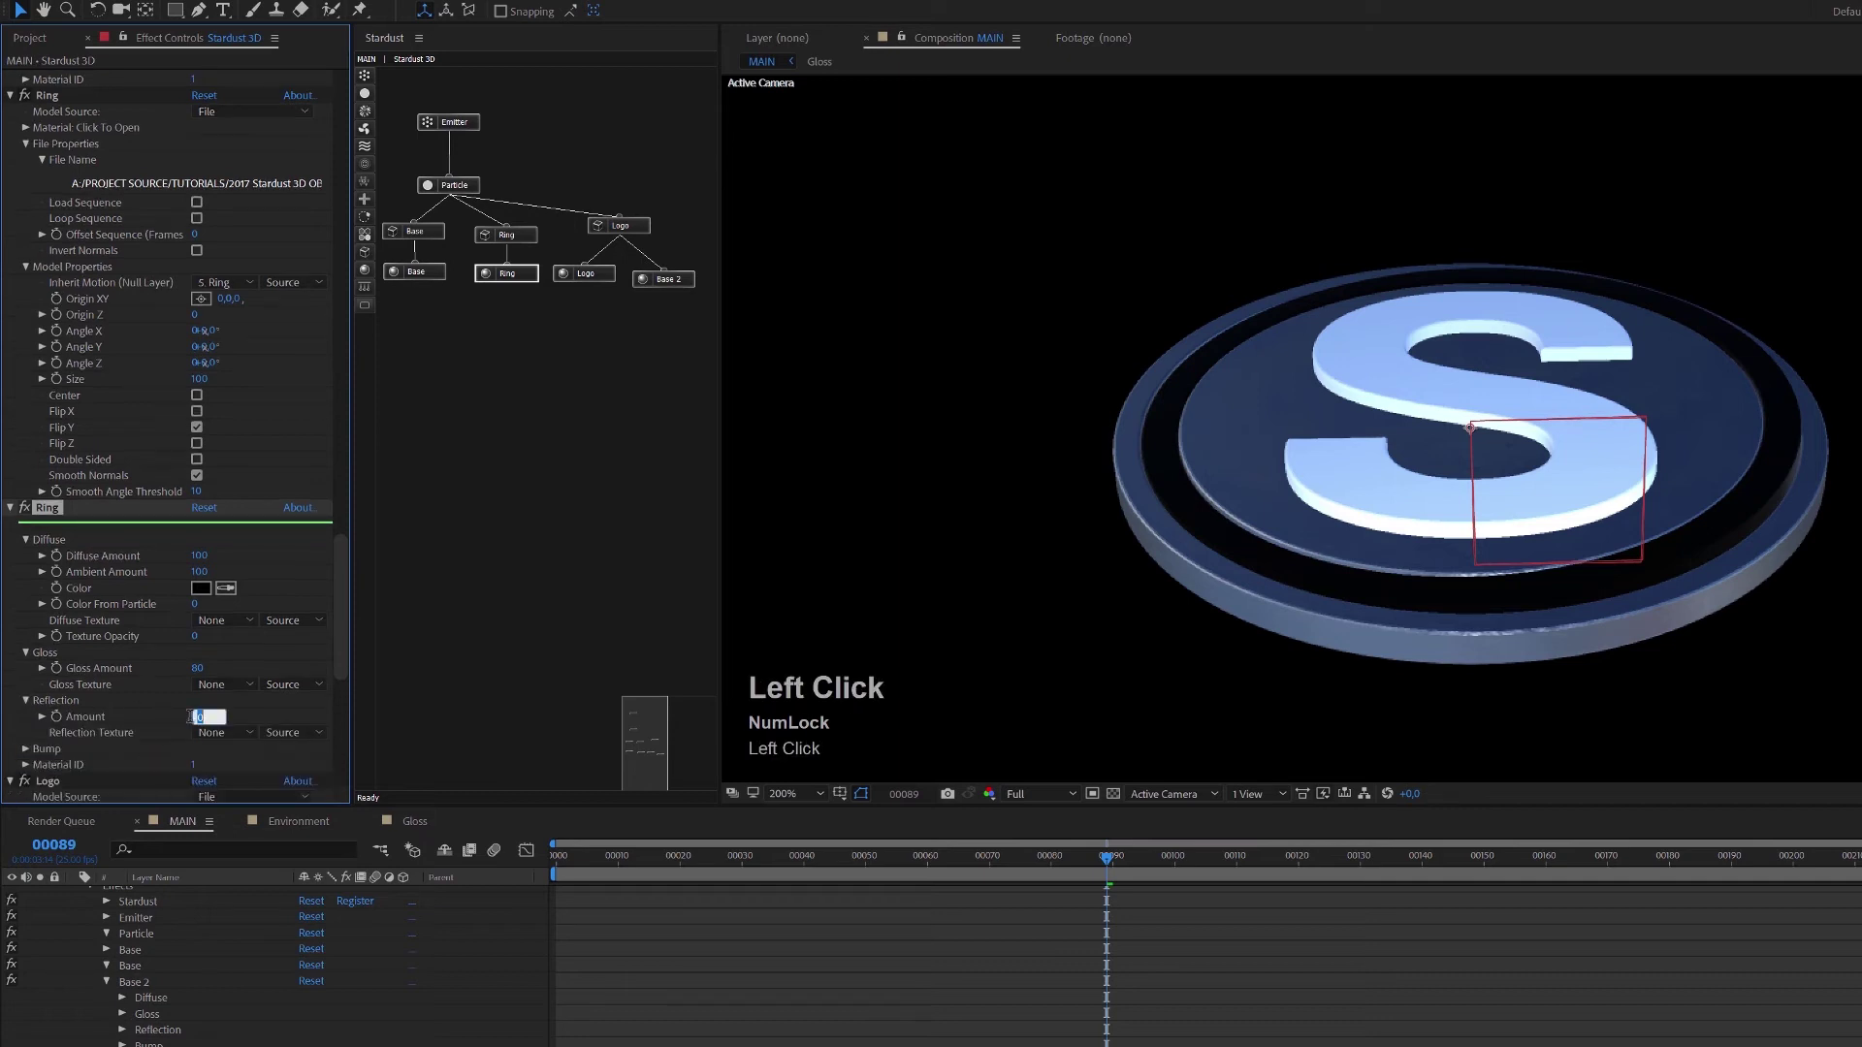
text(85)
click(242, 711)
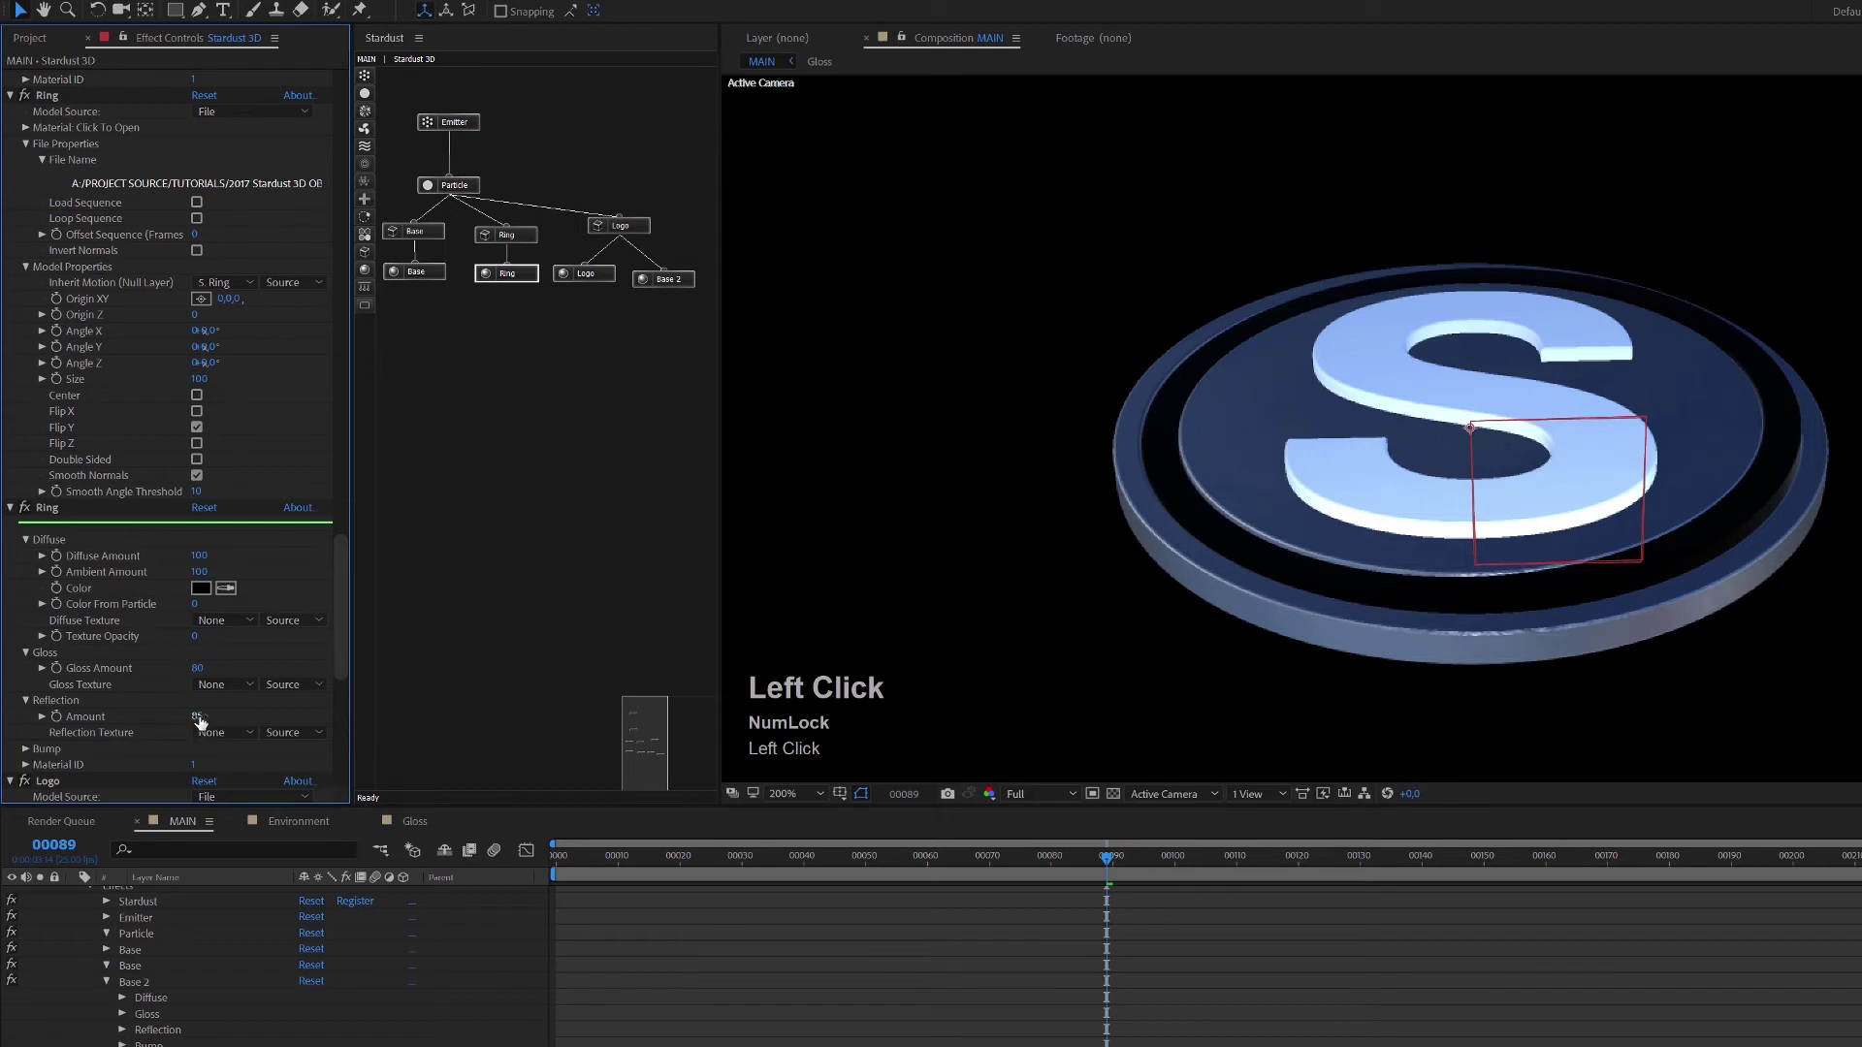
Change the Ring material's diffuse color to white and raise its reflection and gloss amounts to 100.
click(201, 587)
click(26, 61)
click(399, 66)
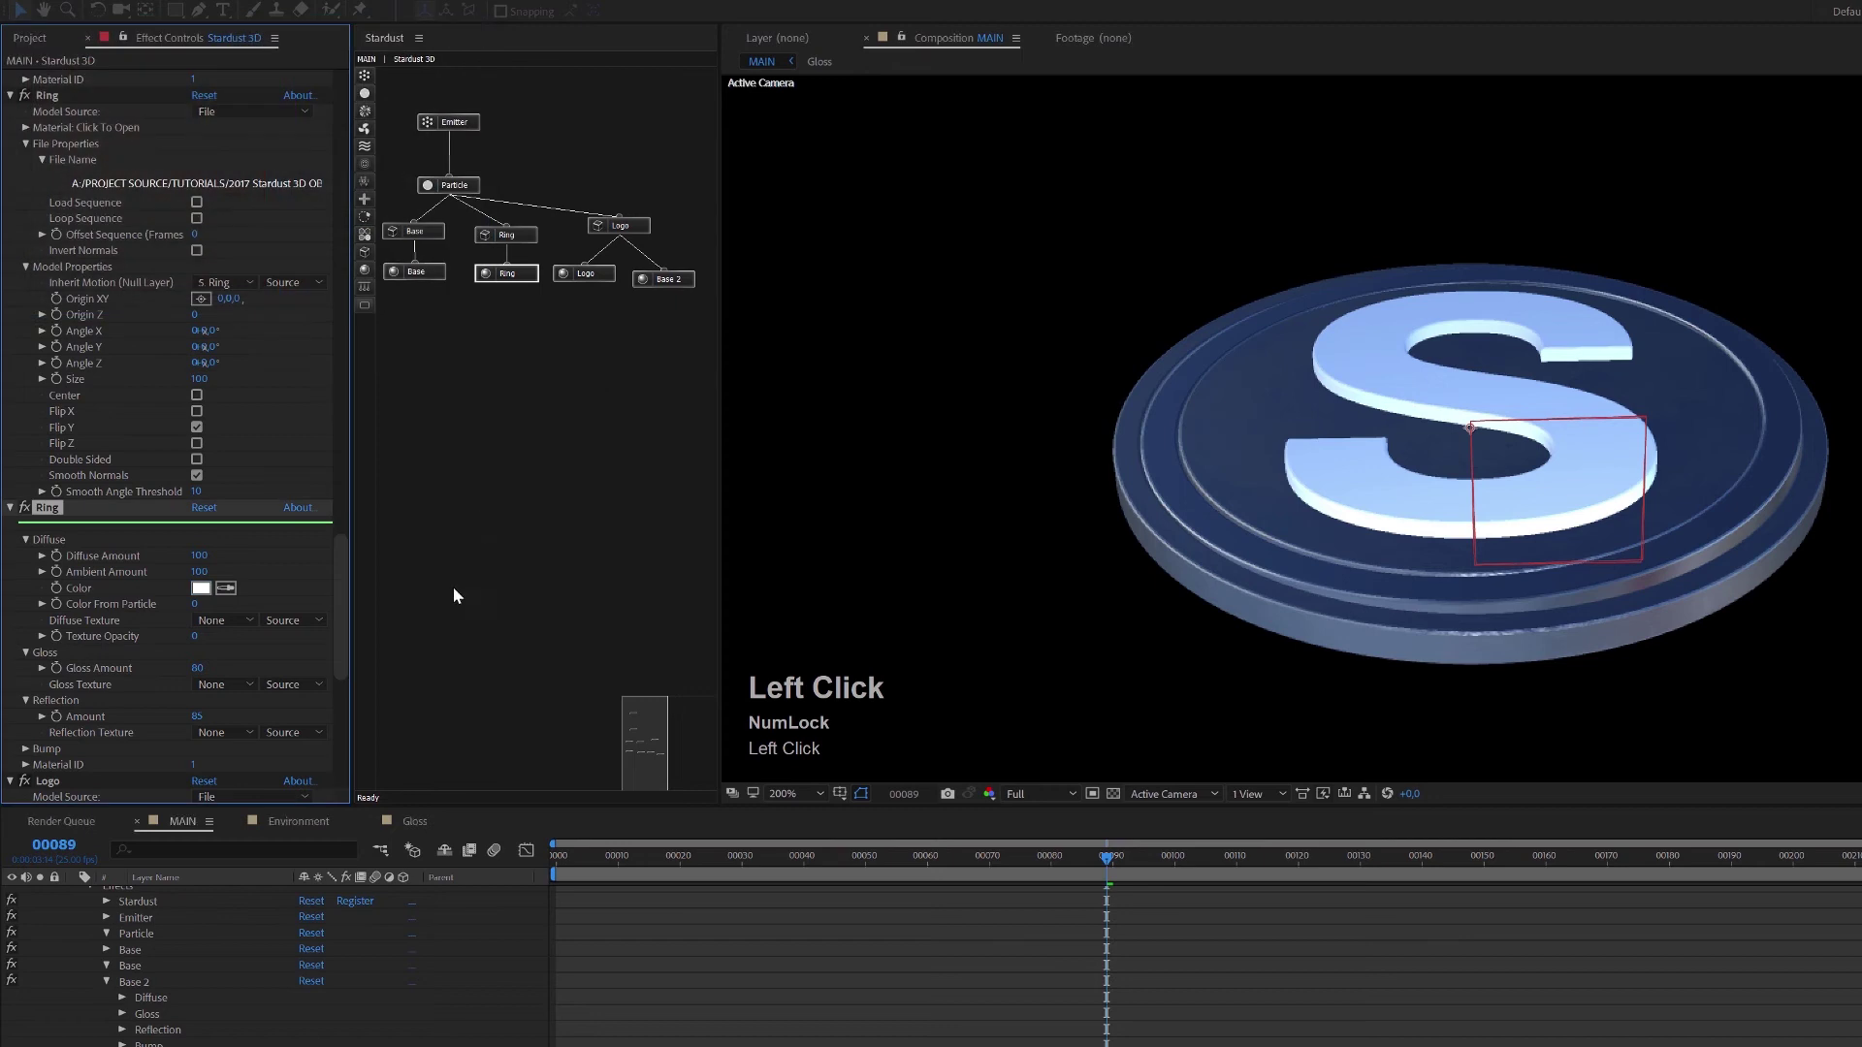
drag(194, 718, 328, 708)
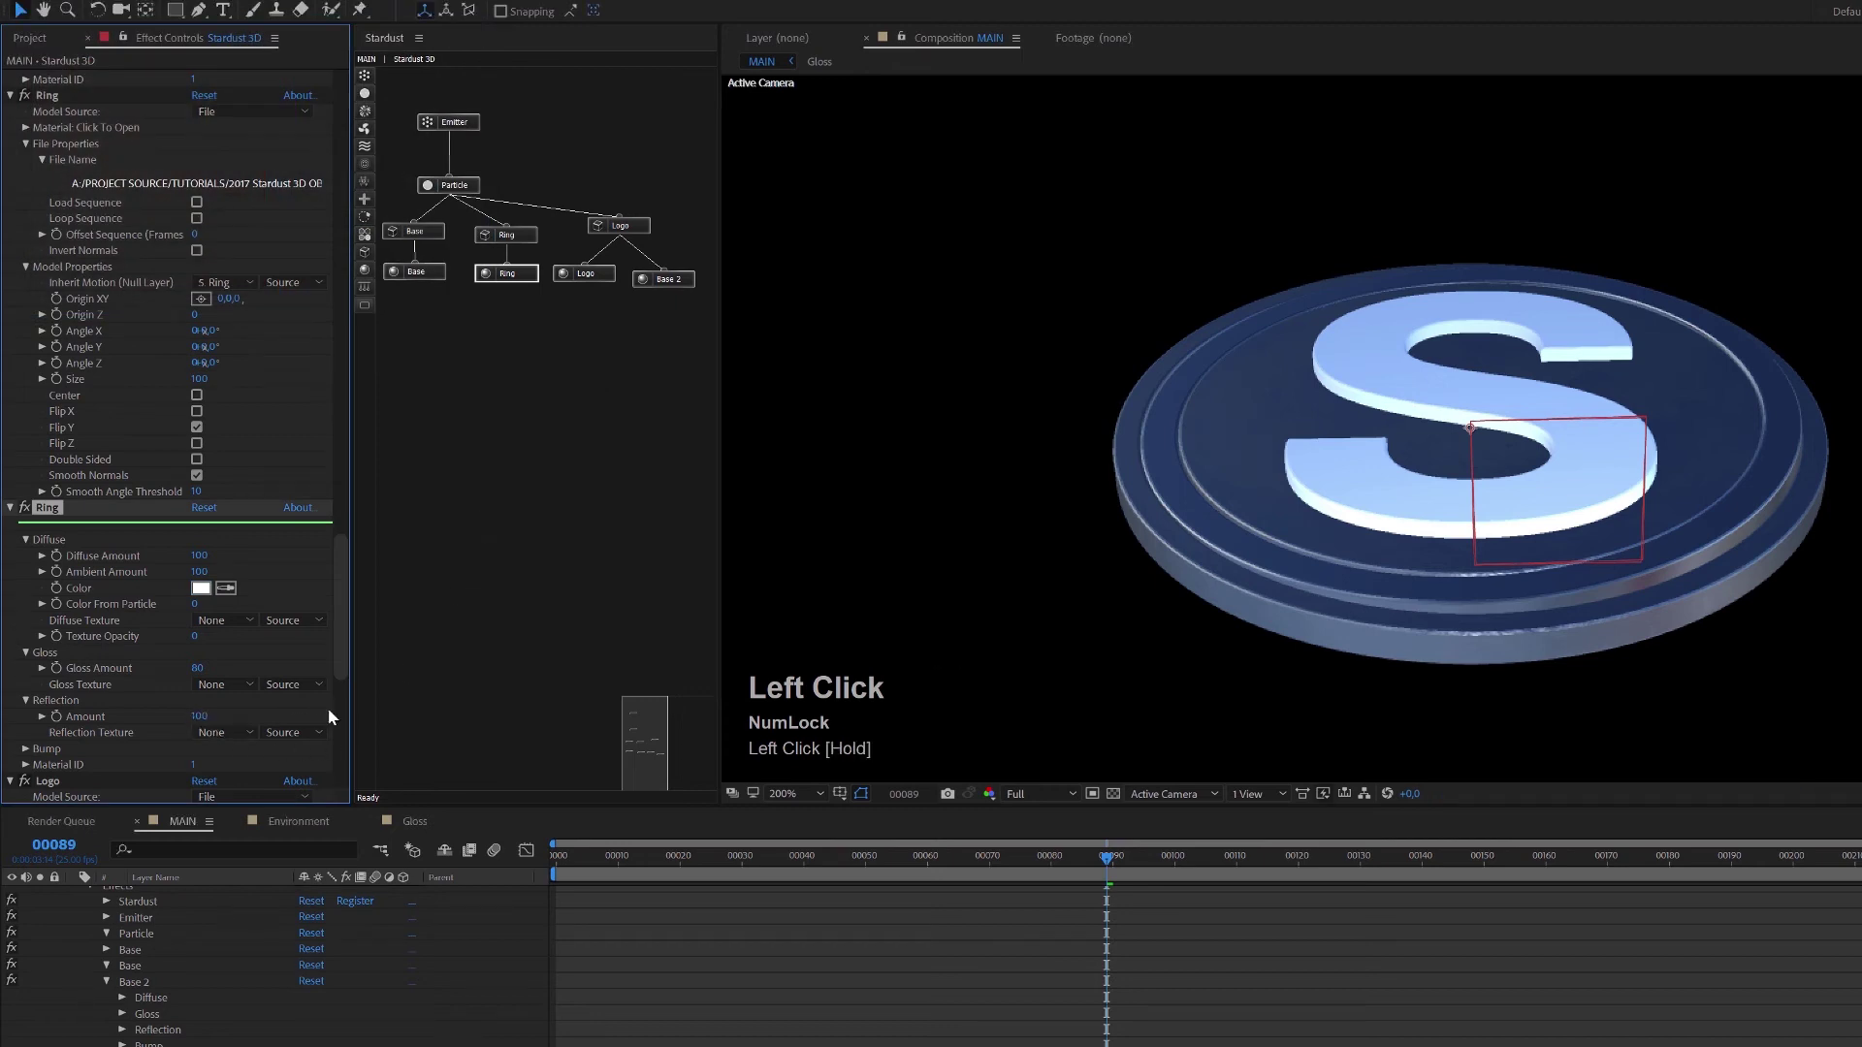
drag(197, 667, 237, 668)
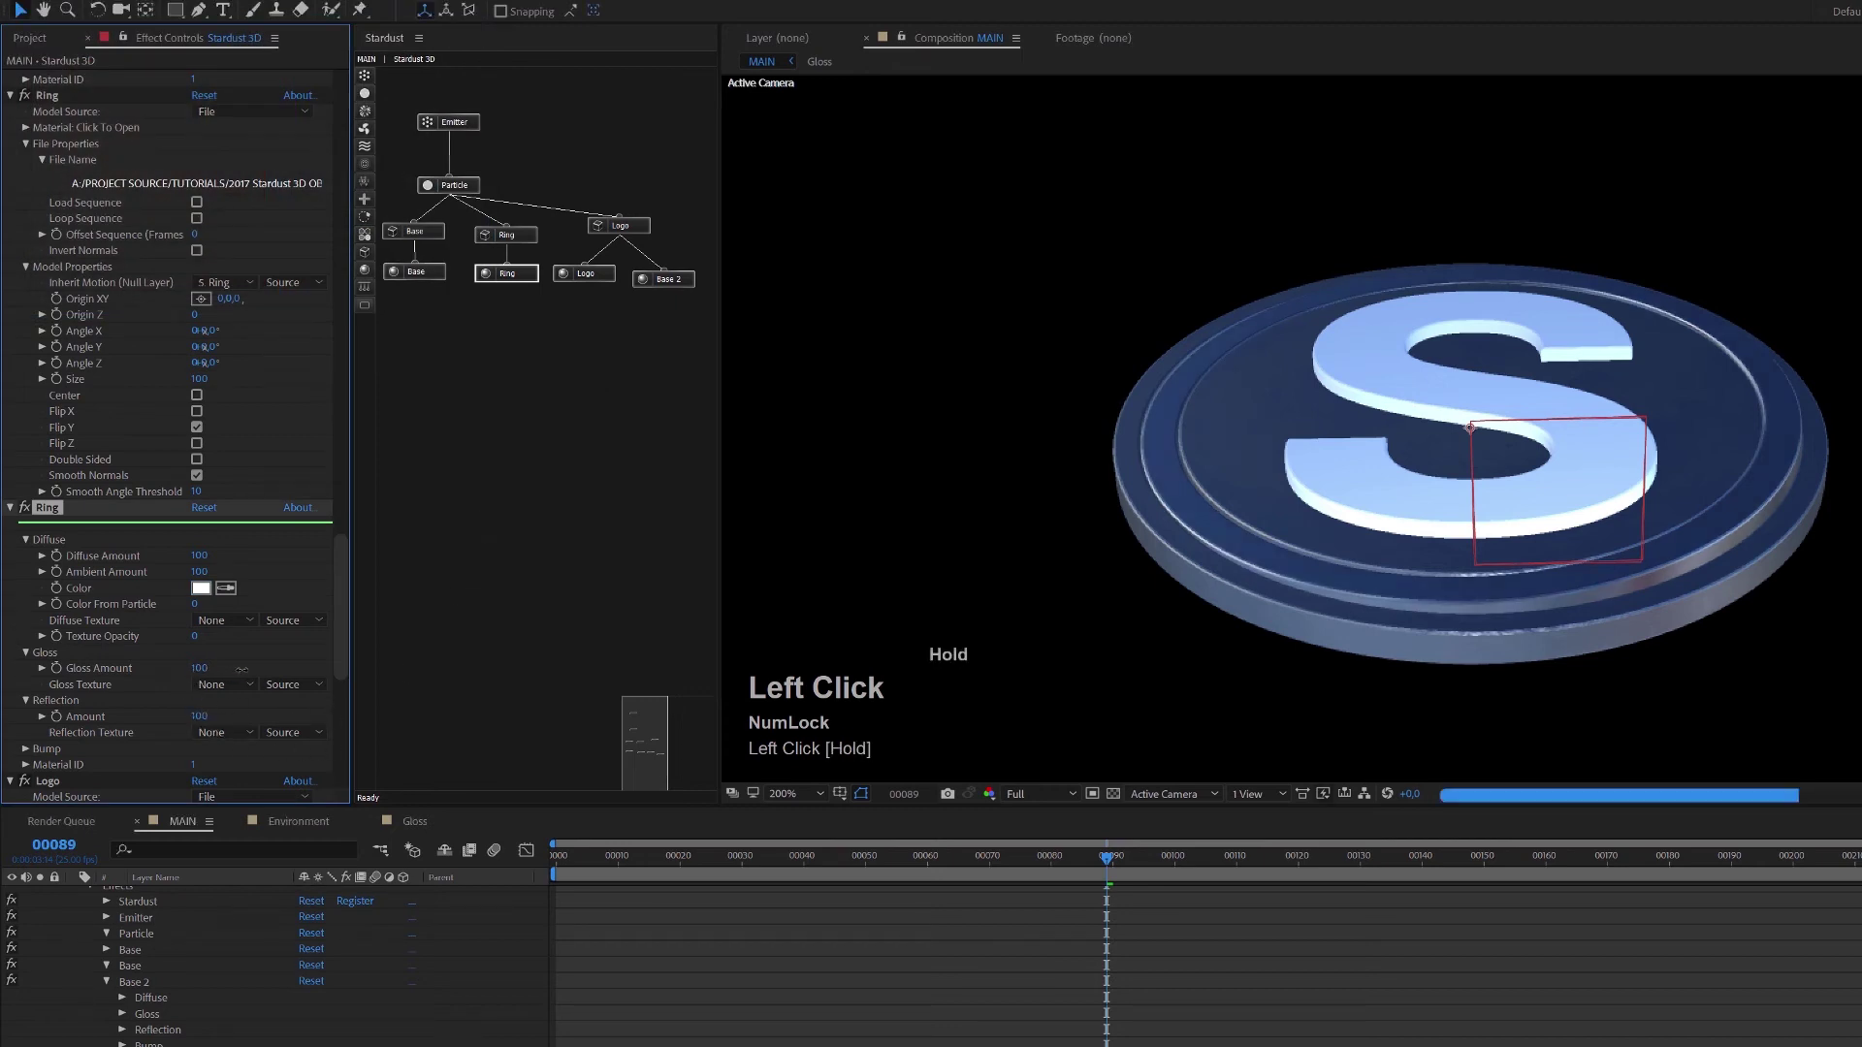
At frame 74, set the Ring material's gloss amount to 80 and its reflection amount to 85.
drag(1093, 840, 1014, 843)
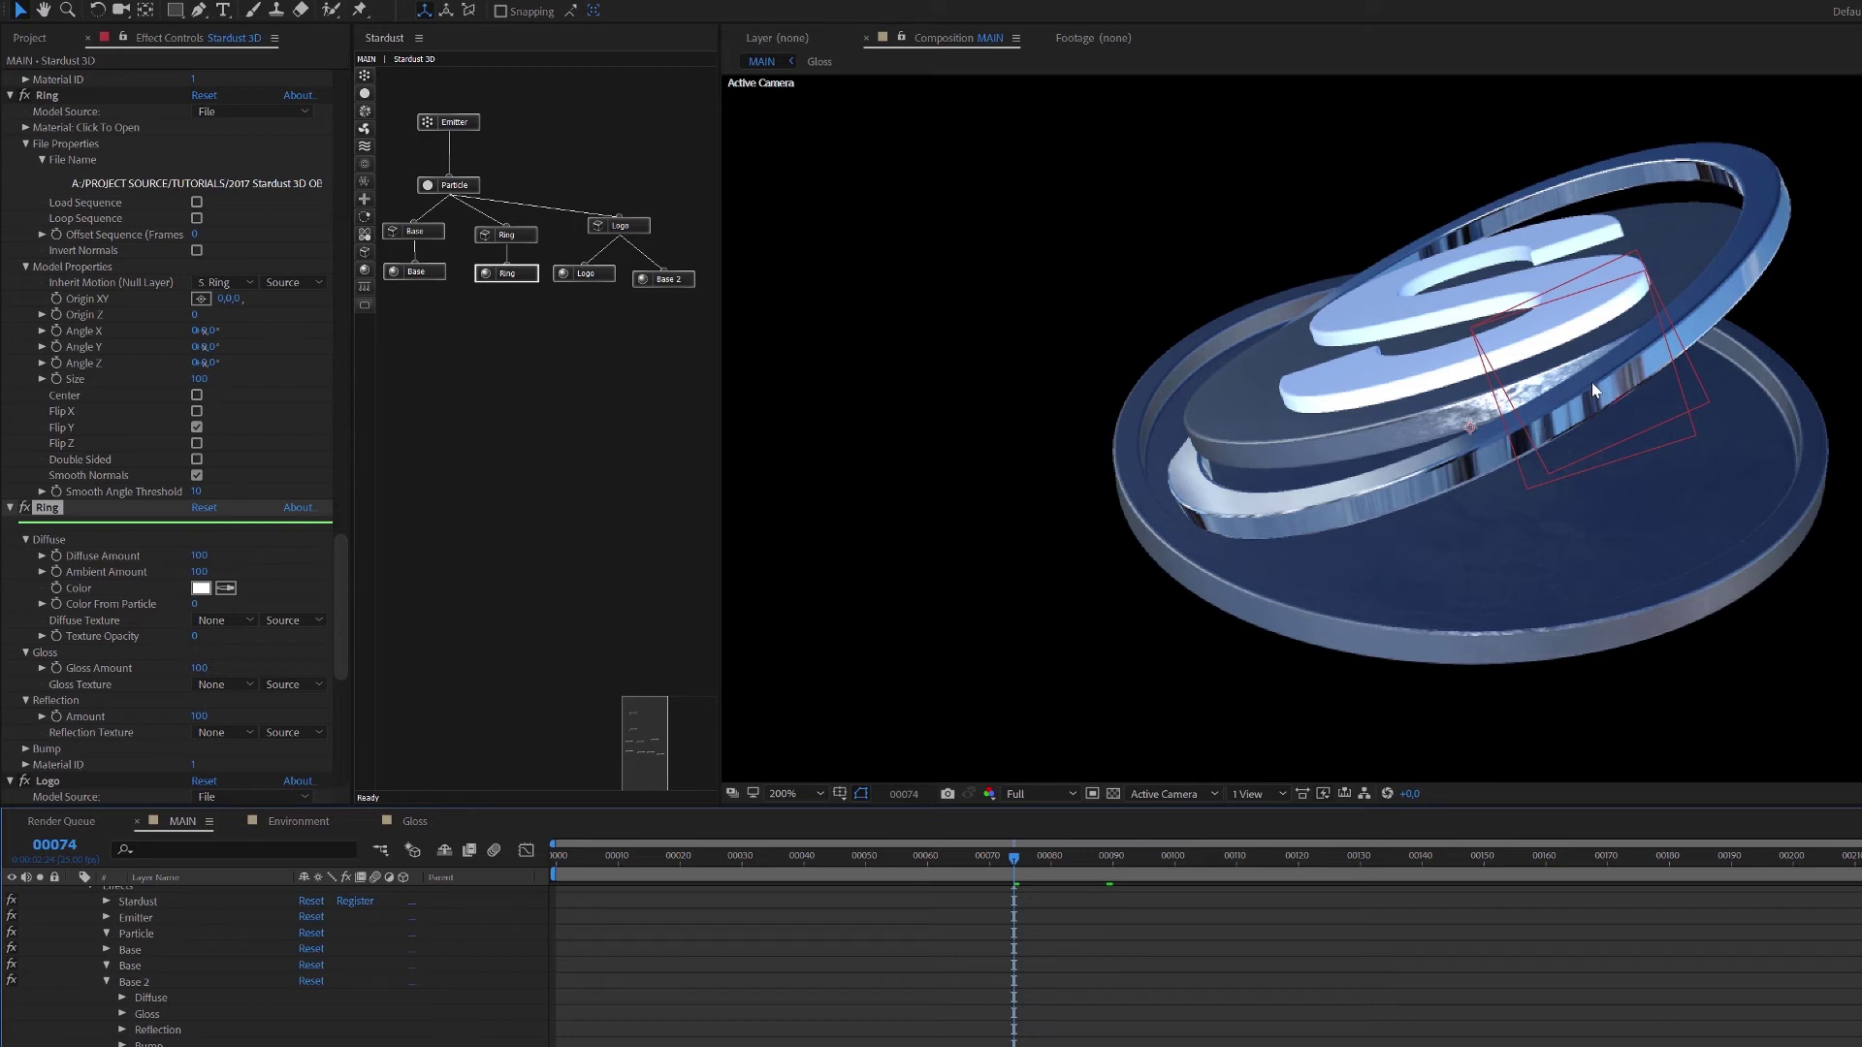
click(199, 668)
text(80)
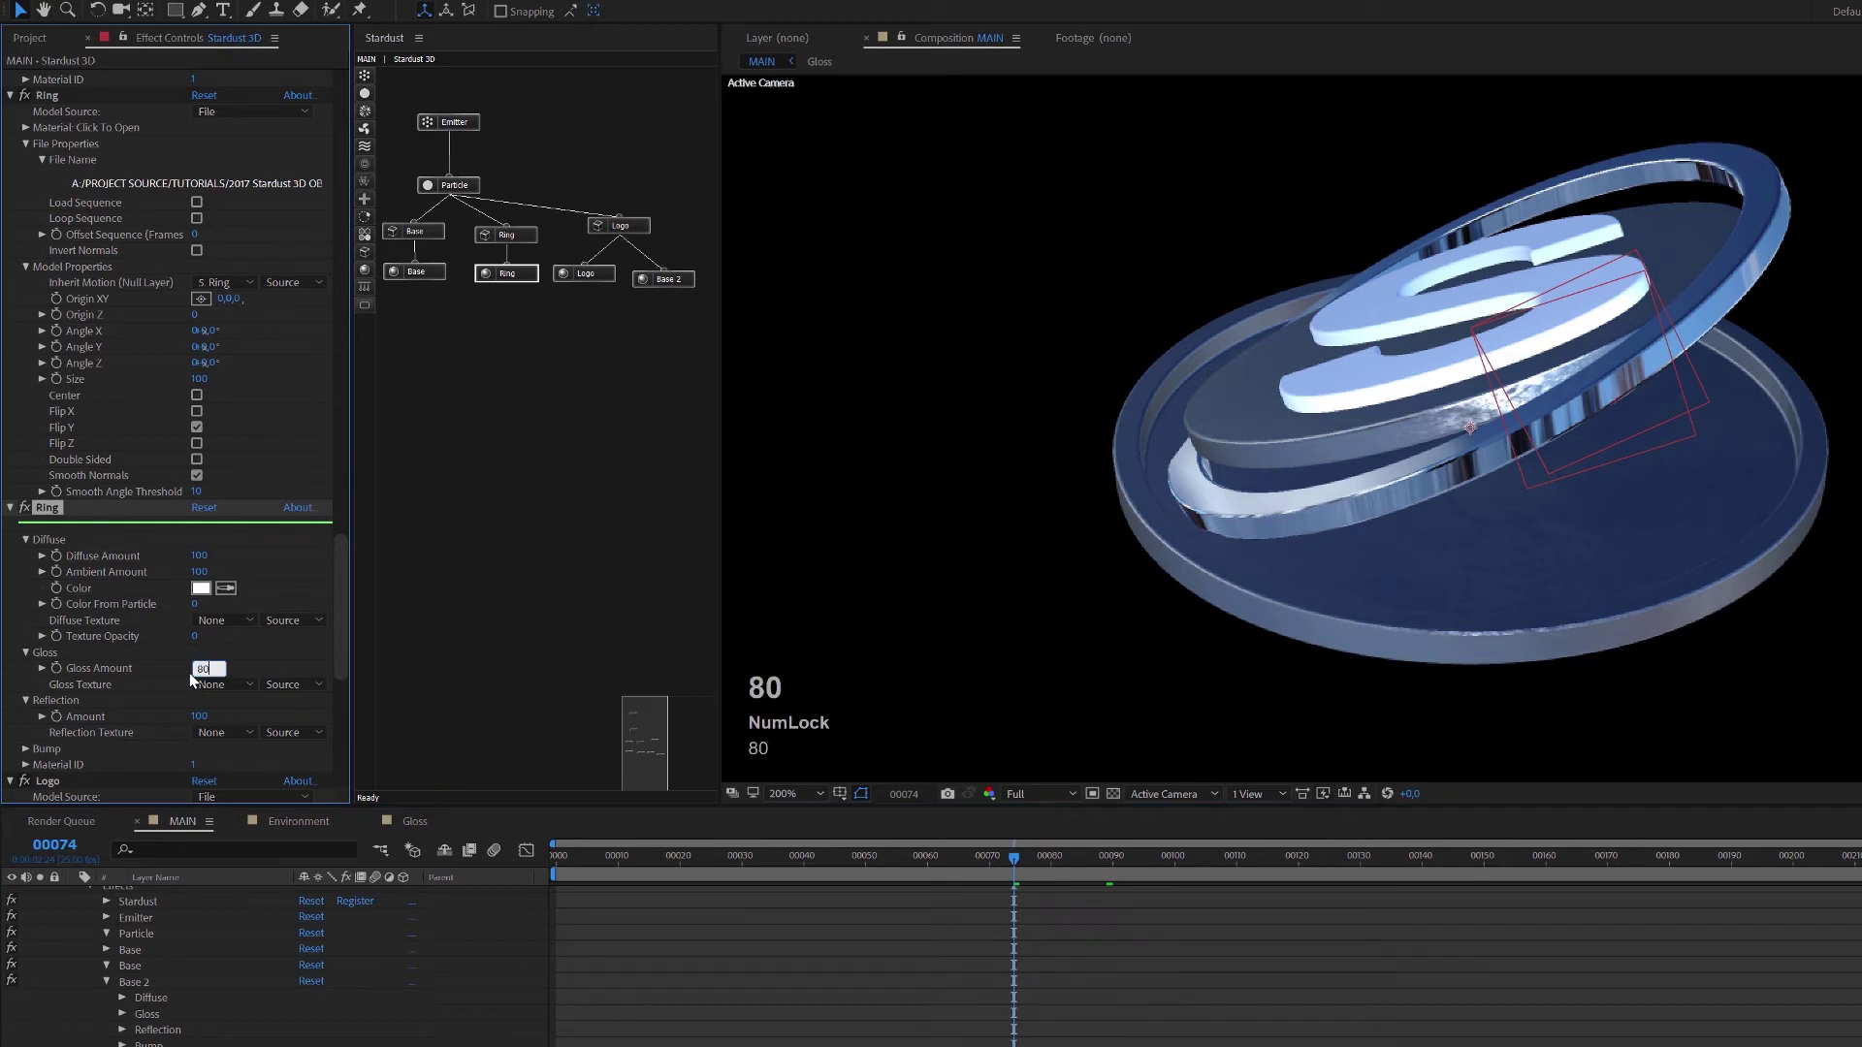
click(238, 729)
click(198, 717)
text(85)
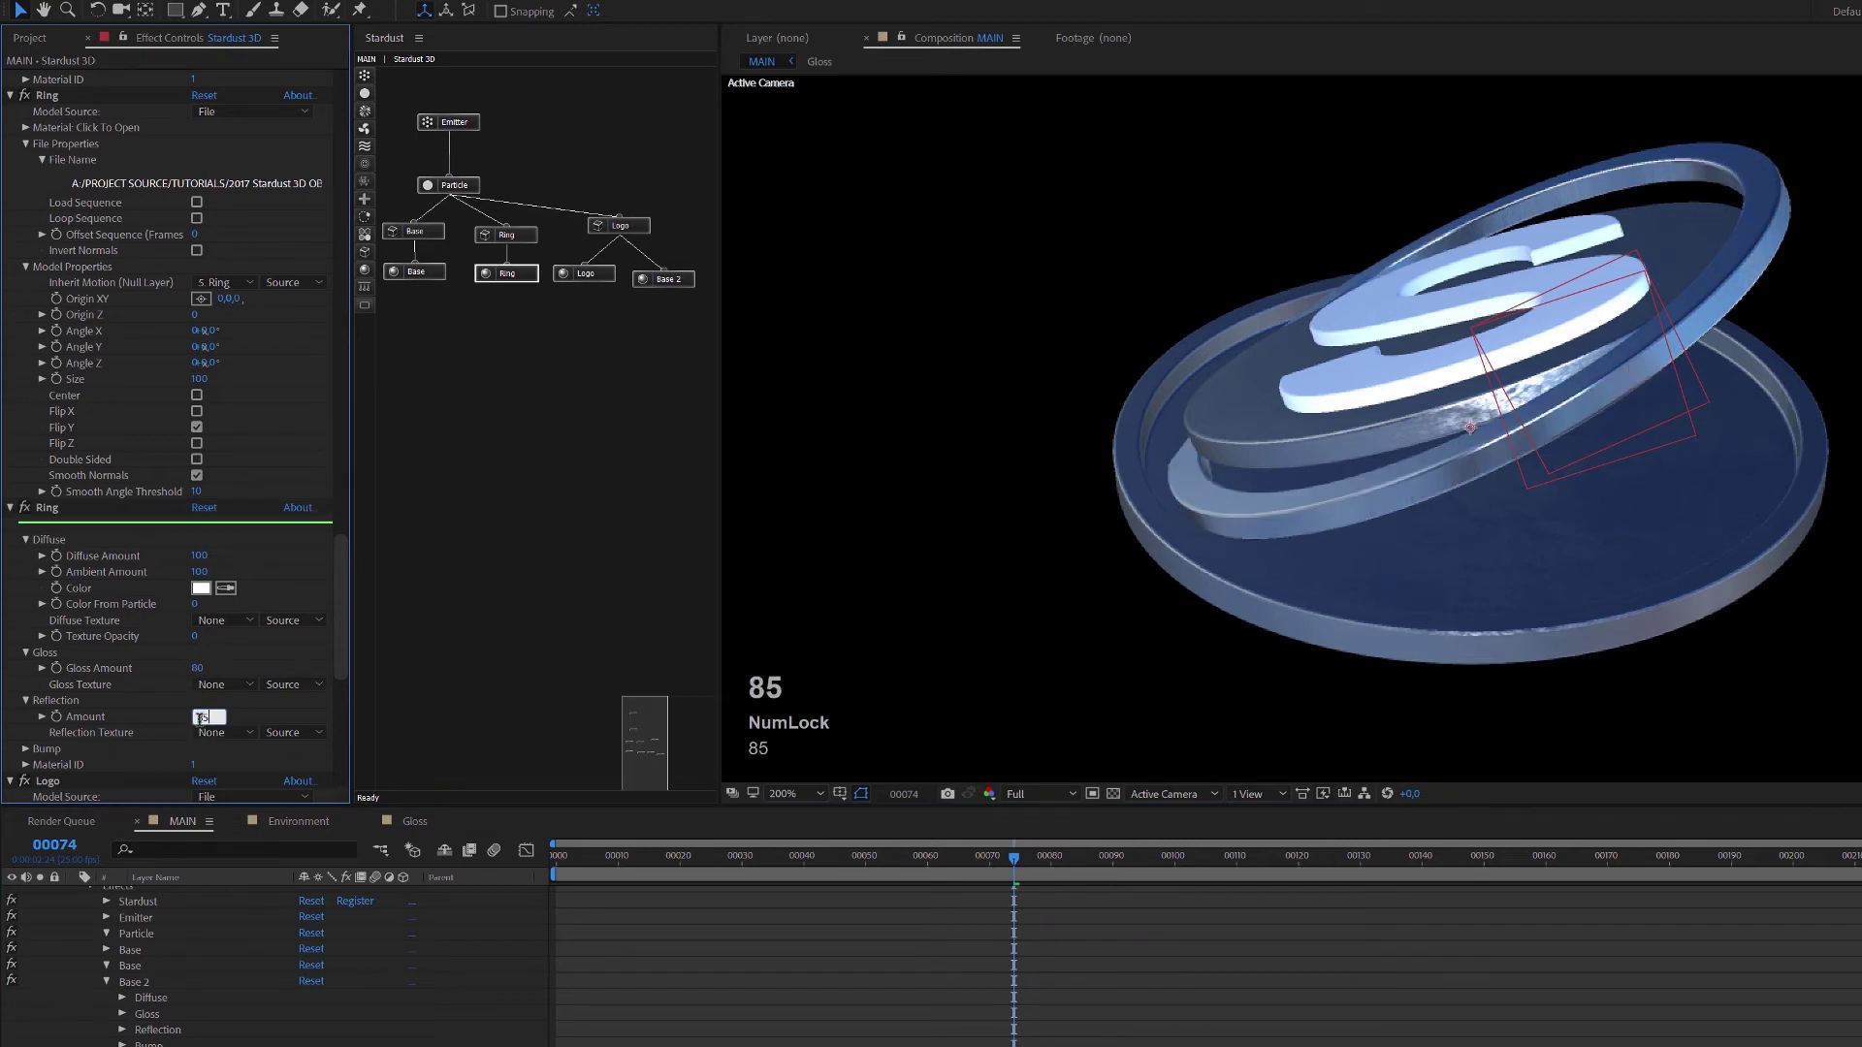
click(229, 696)
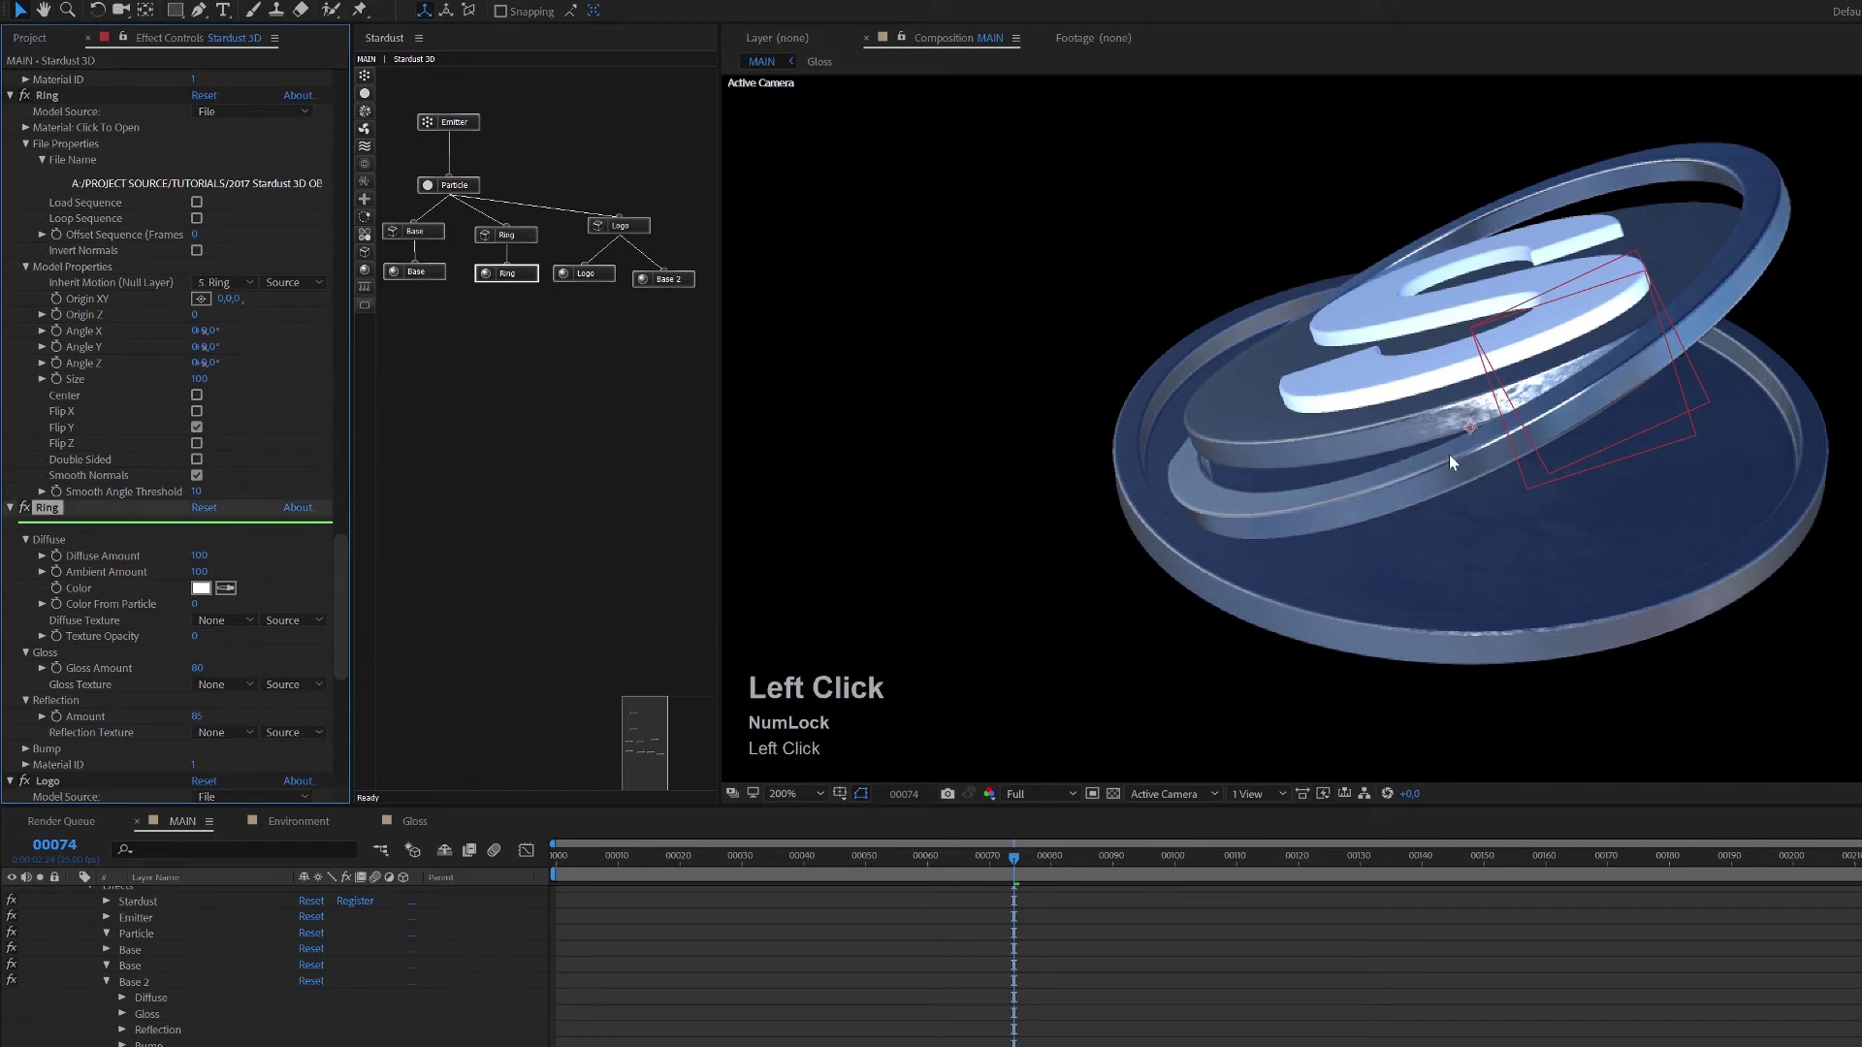
Raise the Ring material's reflection amount to 95.
click(198, 716)
text(95)
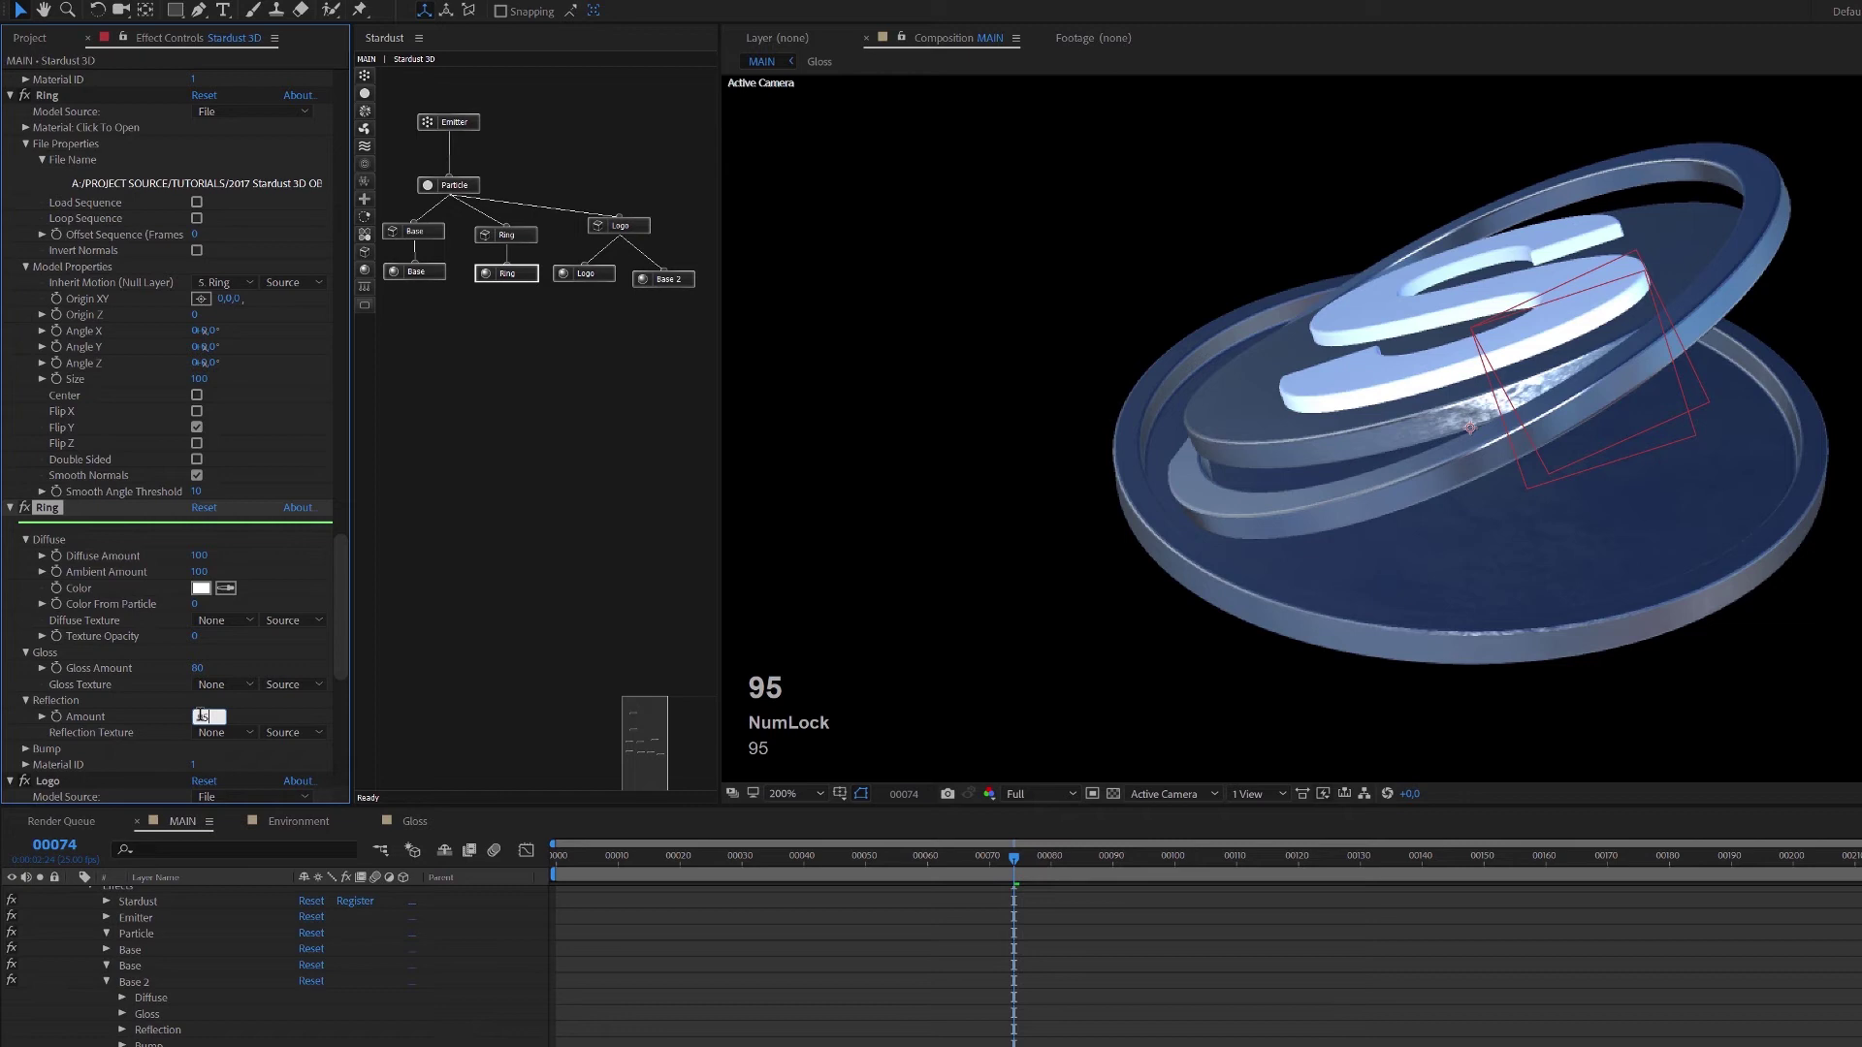
click(240, 668)
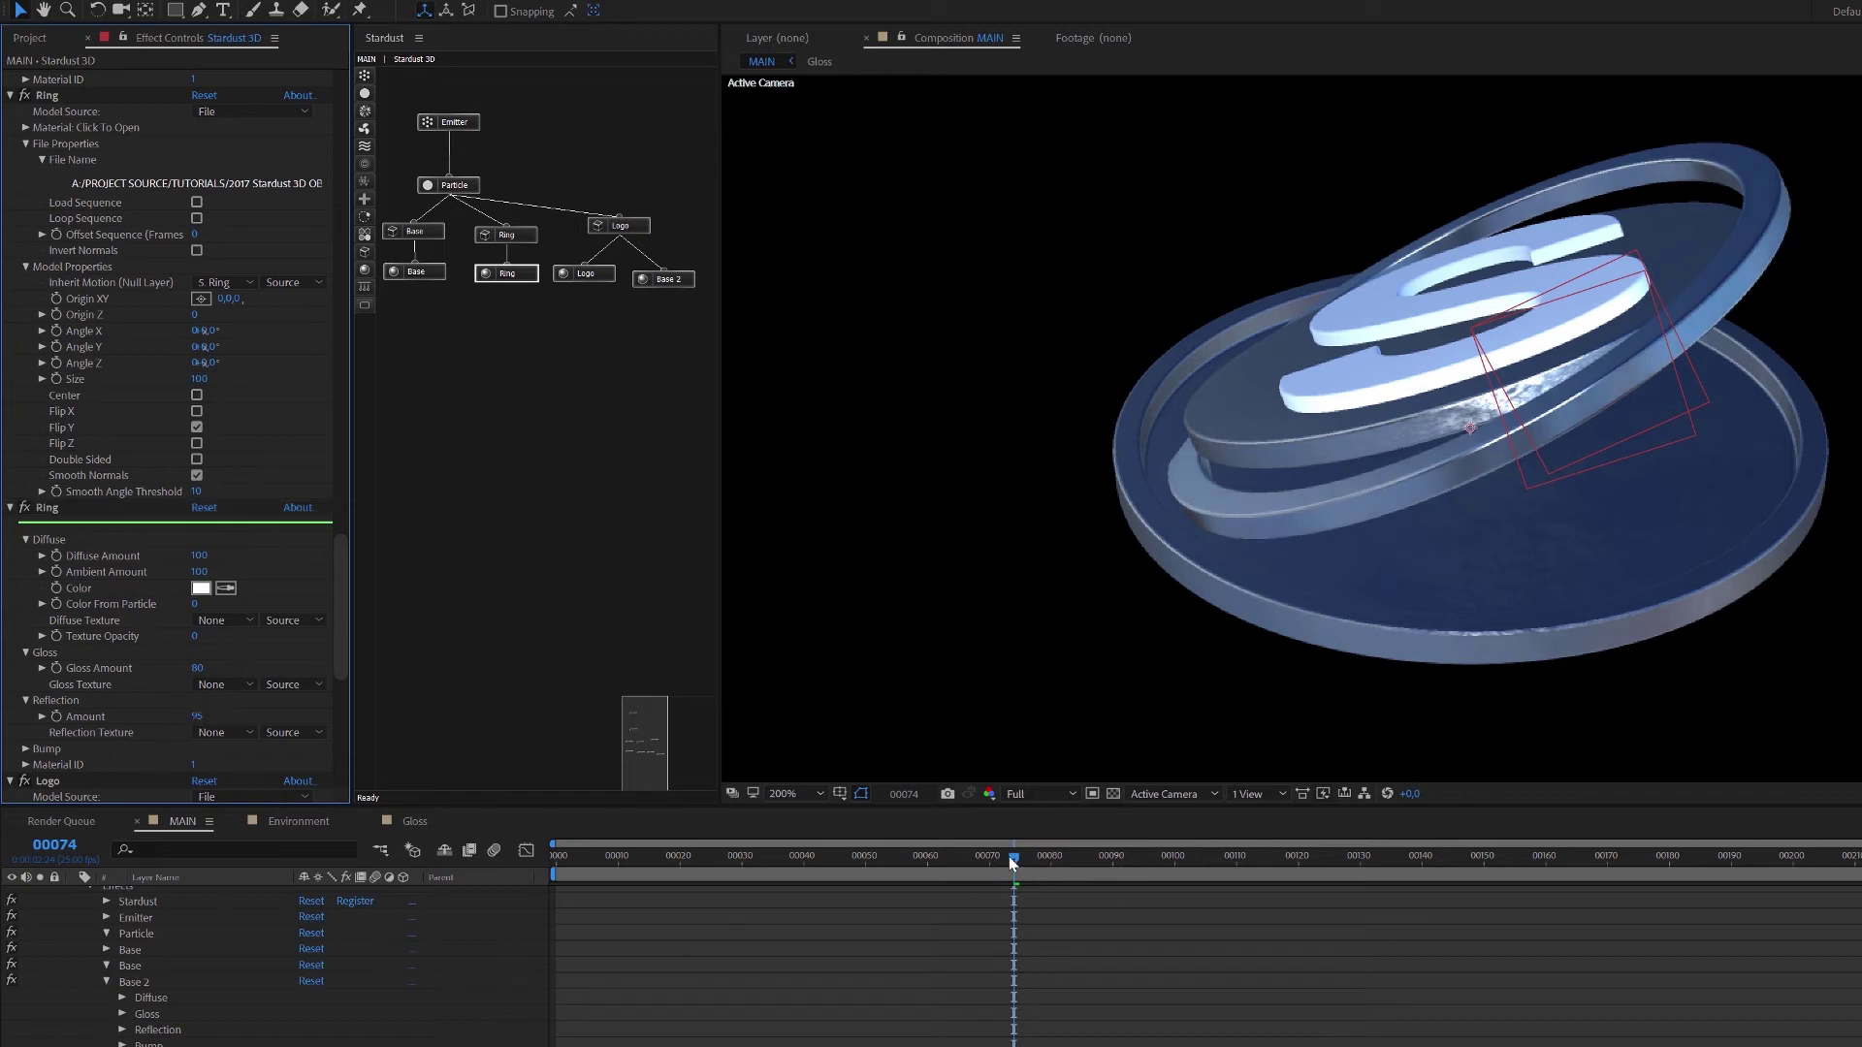
Set the Ring material's diffuse color to black while staying at frame 74.
click(201, 588)
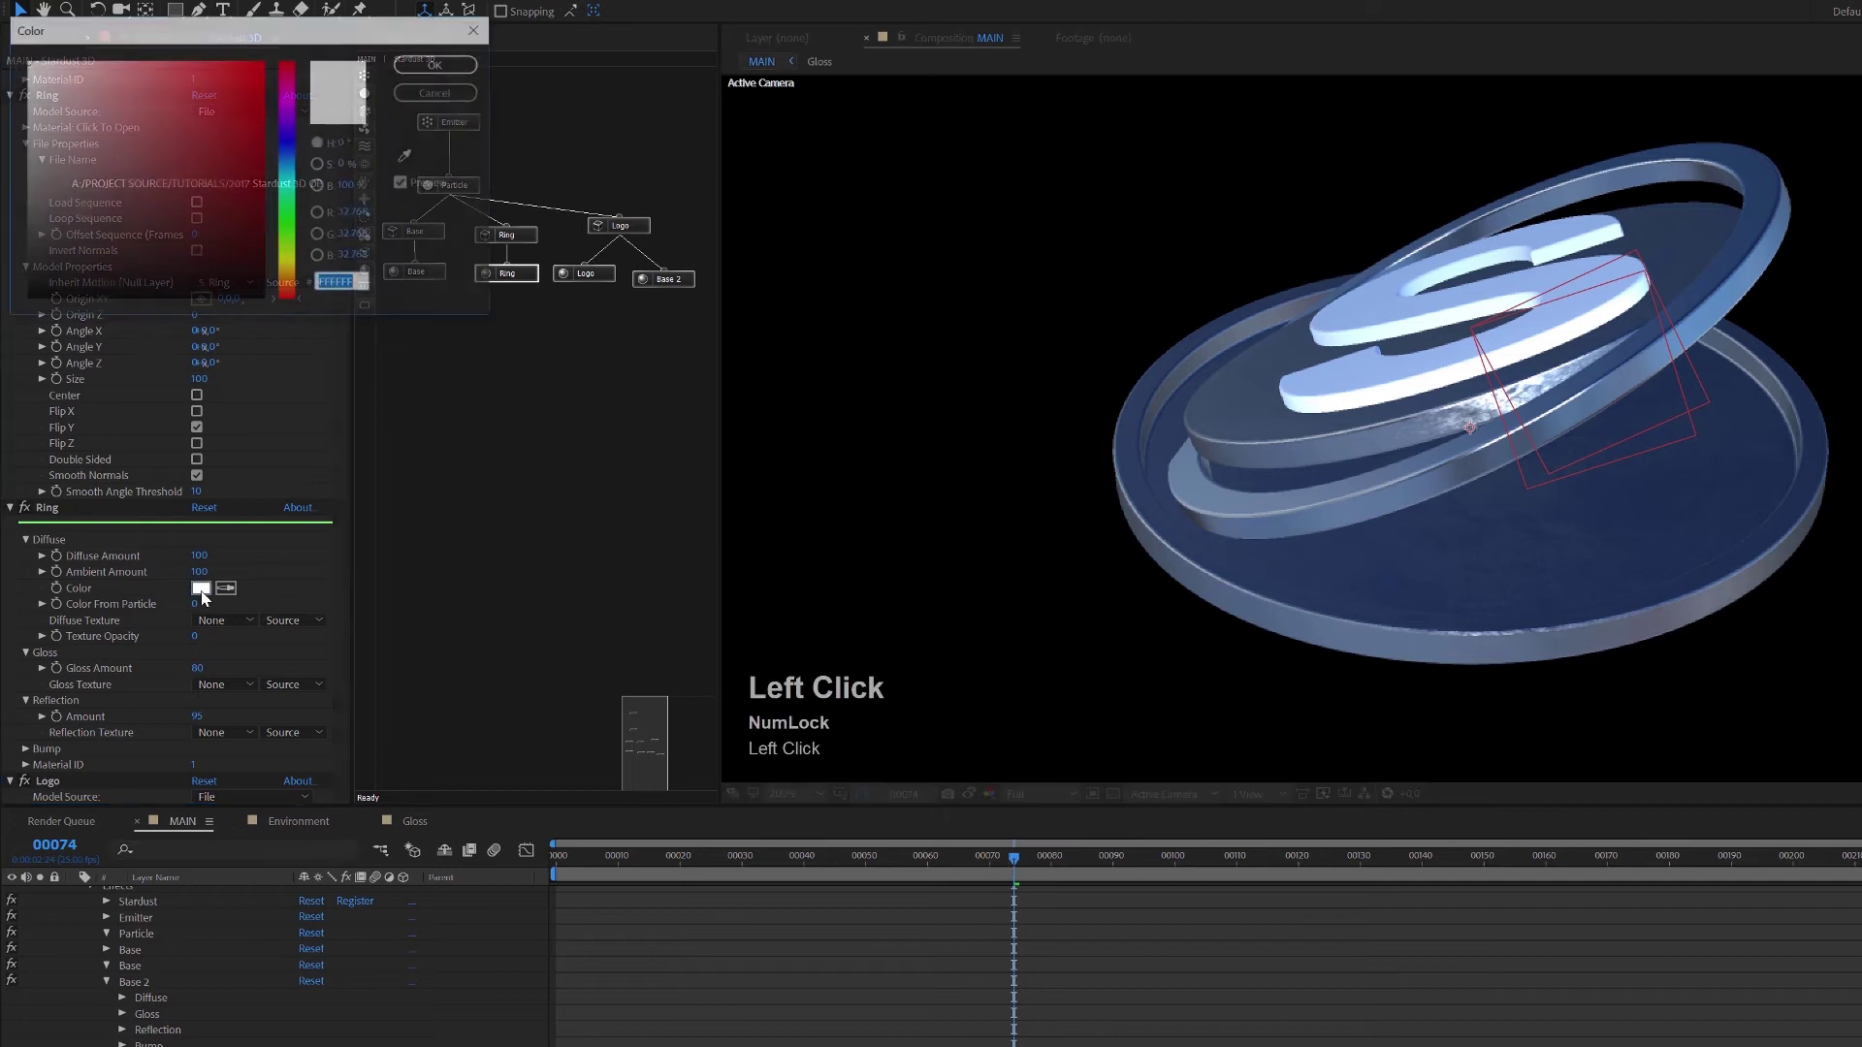
drag(38, 242, 23, 326)
click(438, 63)
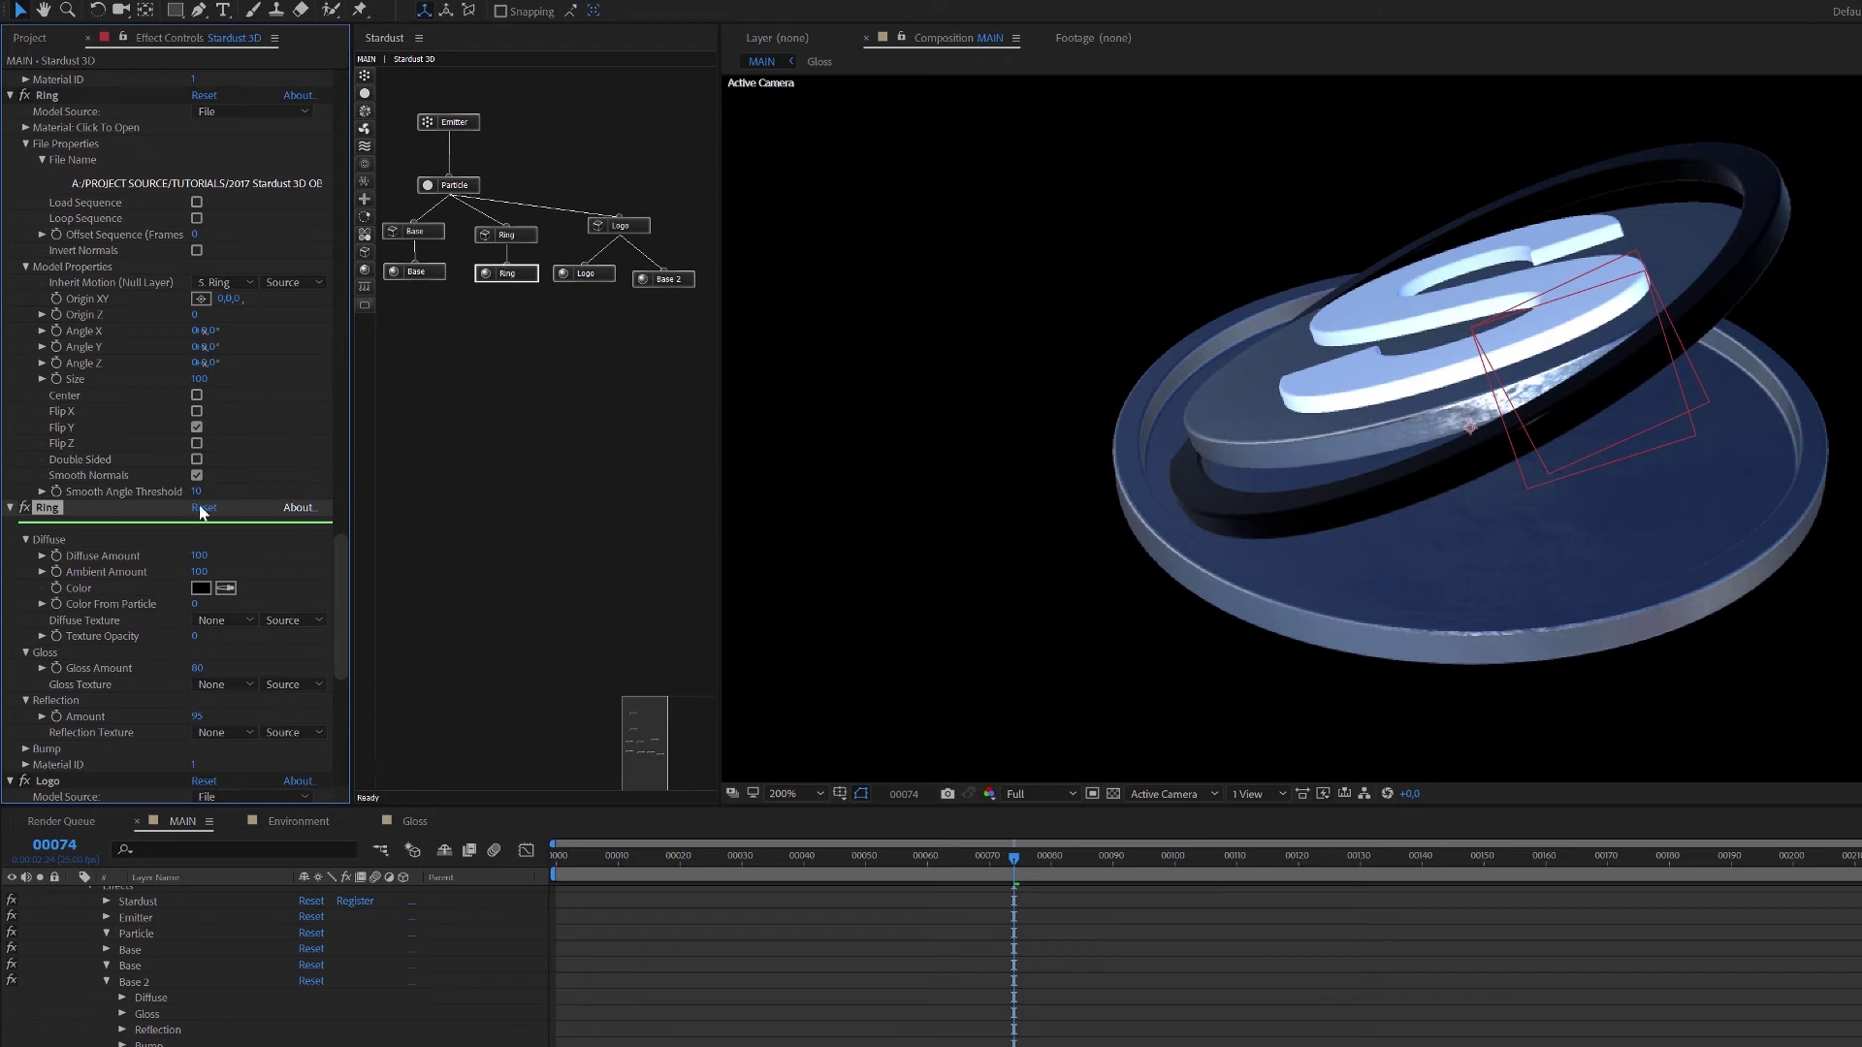
Duplicate the Ring material and place the copy in the free area below the Logo material node.
click(58, 511)
key(ctrl+d)
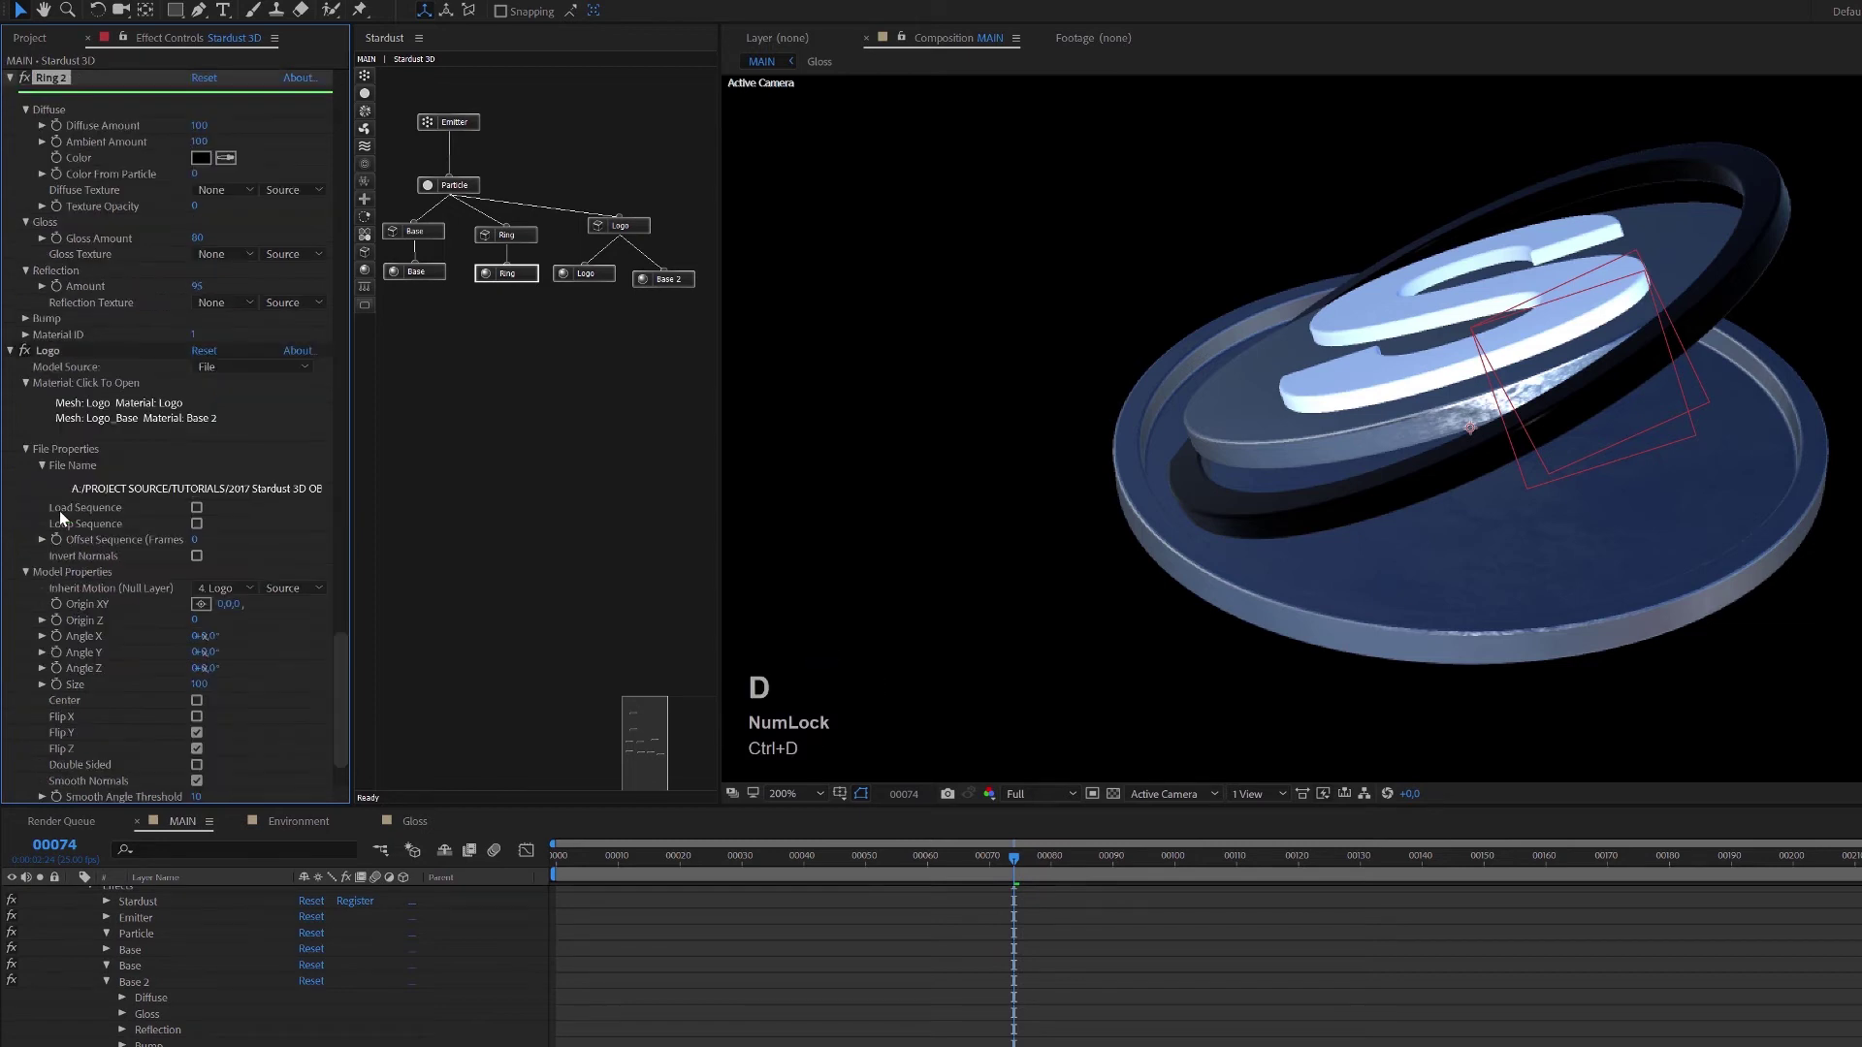
drag(567, 292, 603, 340)
Replace the Logo material node with the Ring 2 material, connecting it under the Logo model.
click(601, 278)
key(Delete)
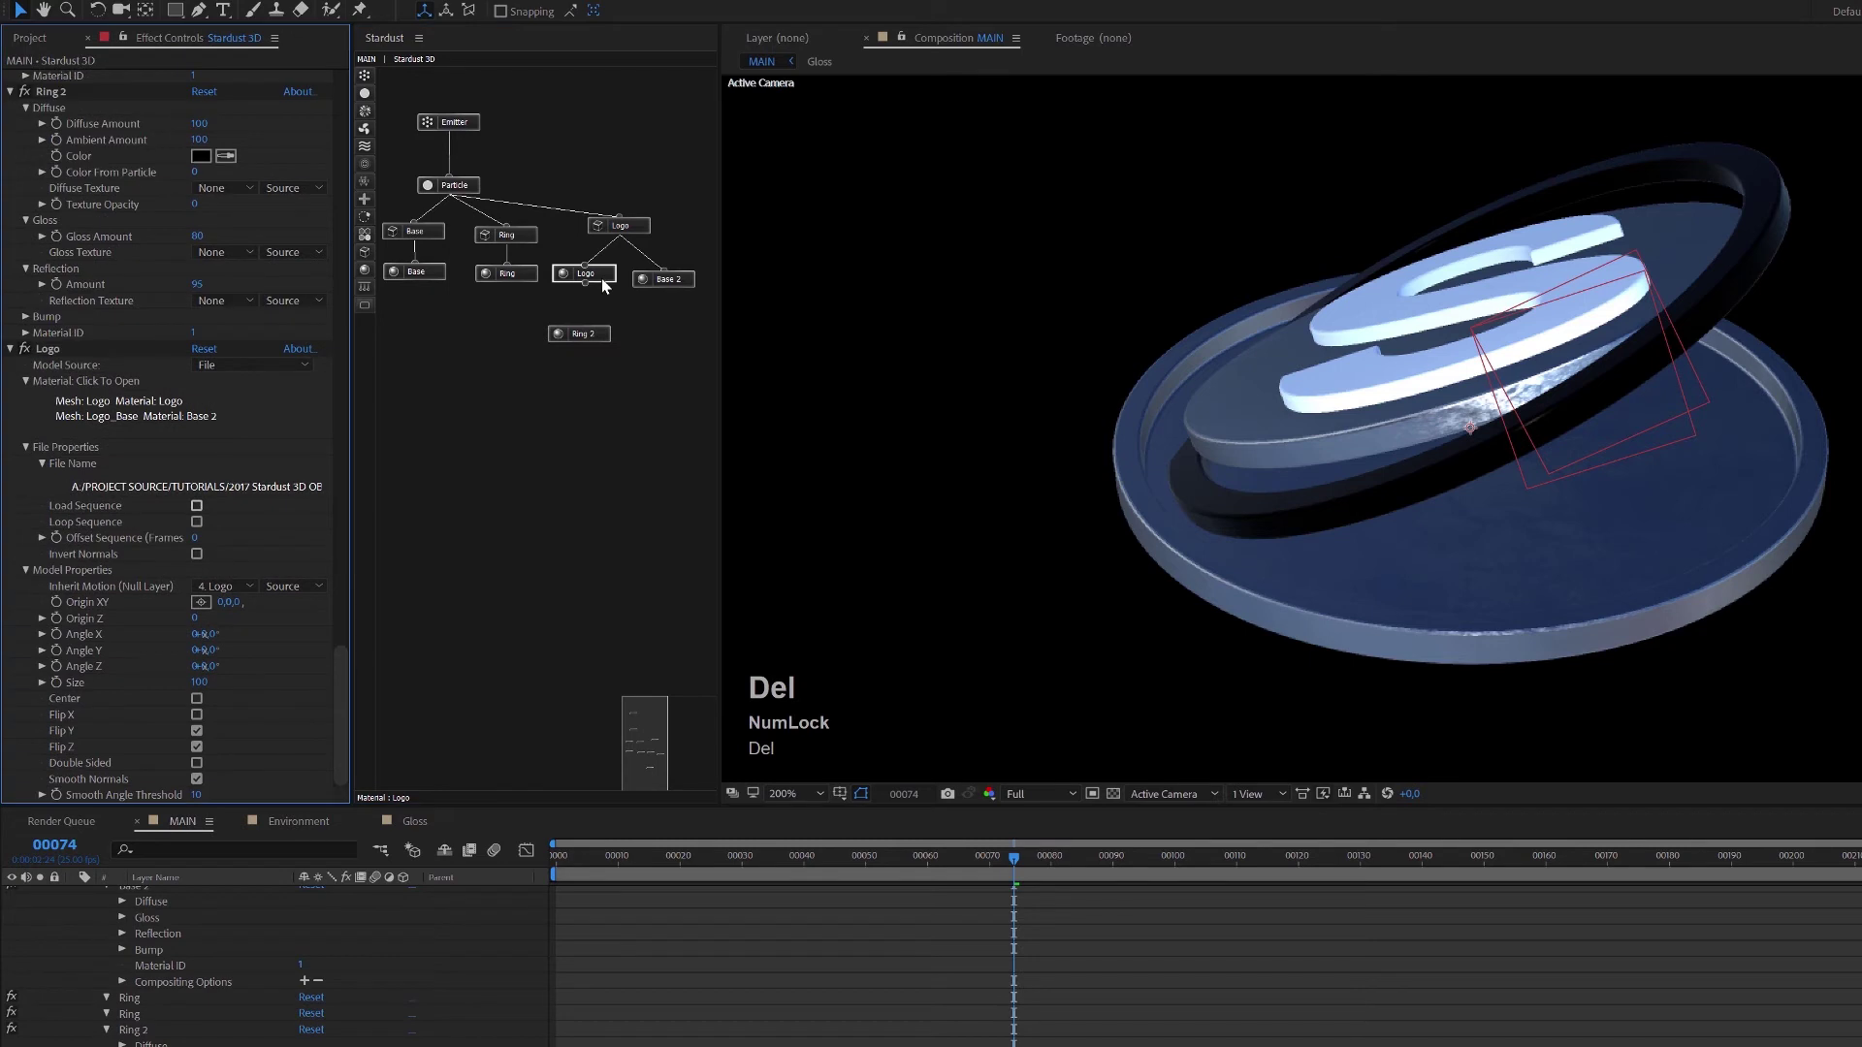
drag(594, 339, 613, 235)
In the Logo model's texture selector, assign the Ring 2 material to the Logo mesh.
click(619, 227)
click(85, 434)
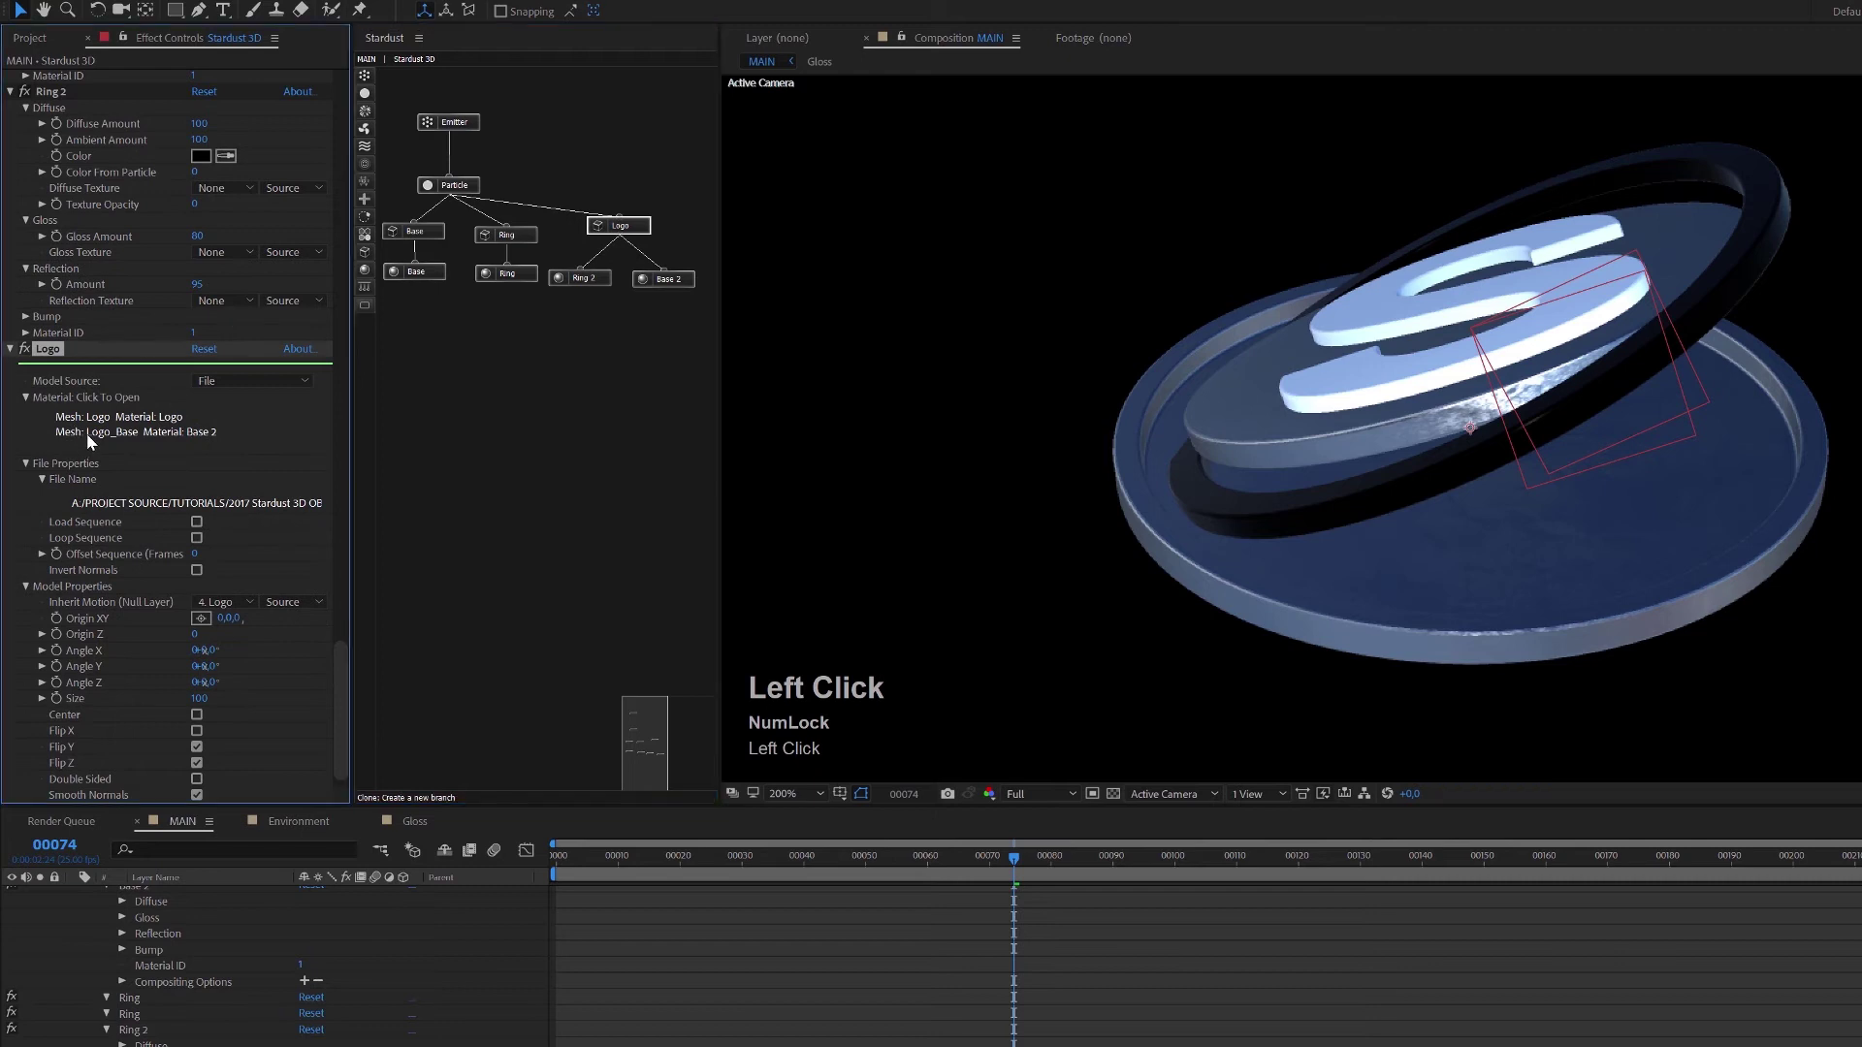
click(1271, 467)
click(1195, 505)
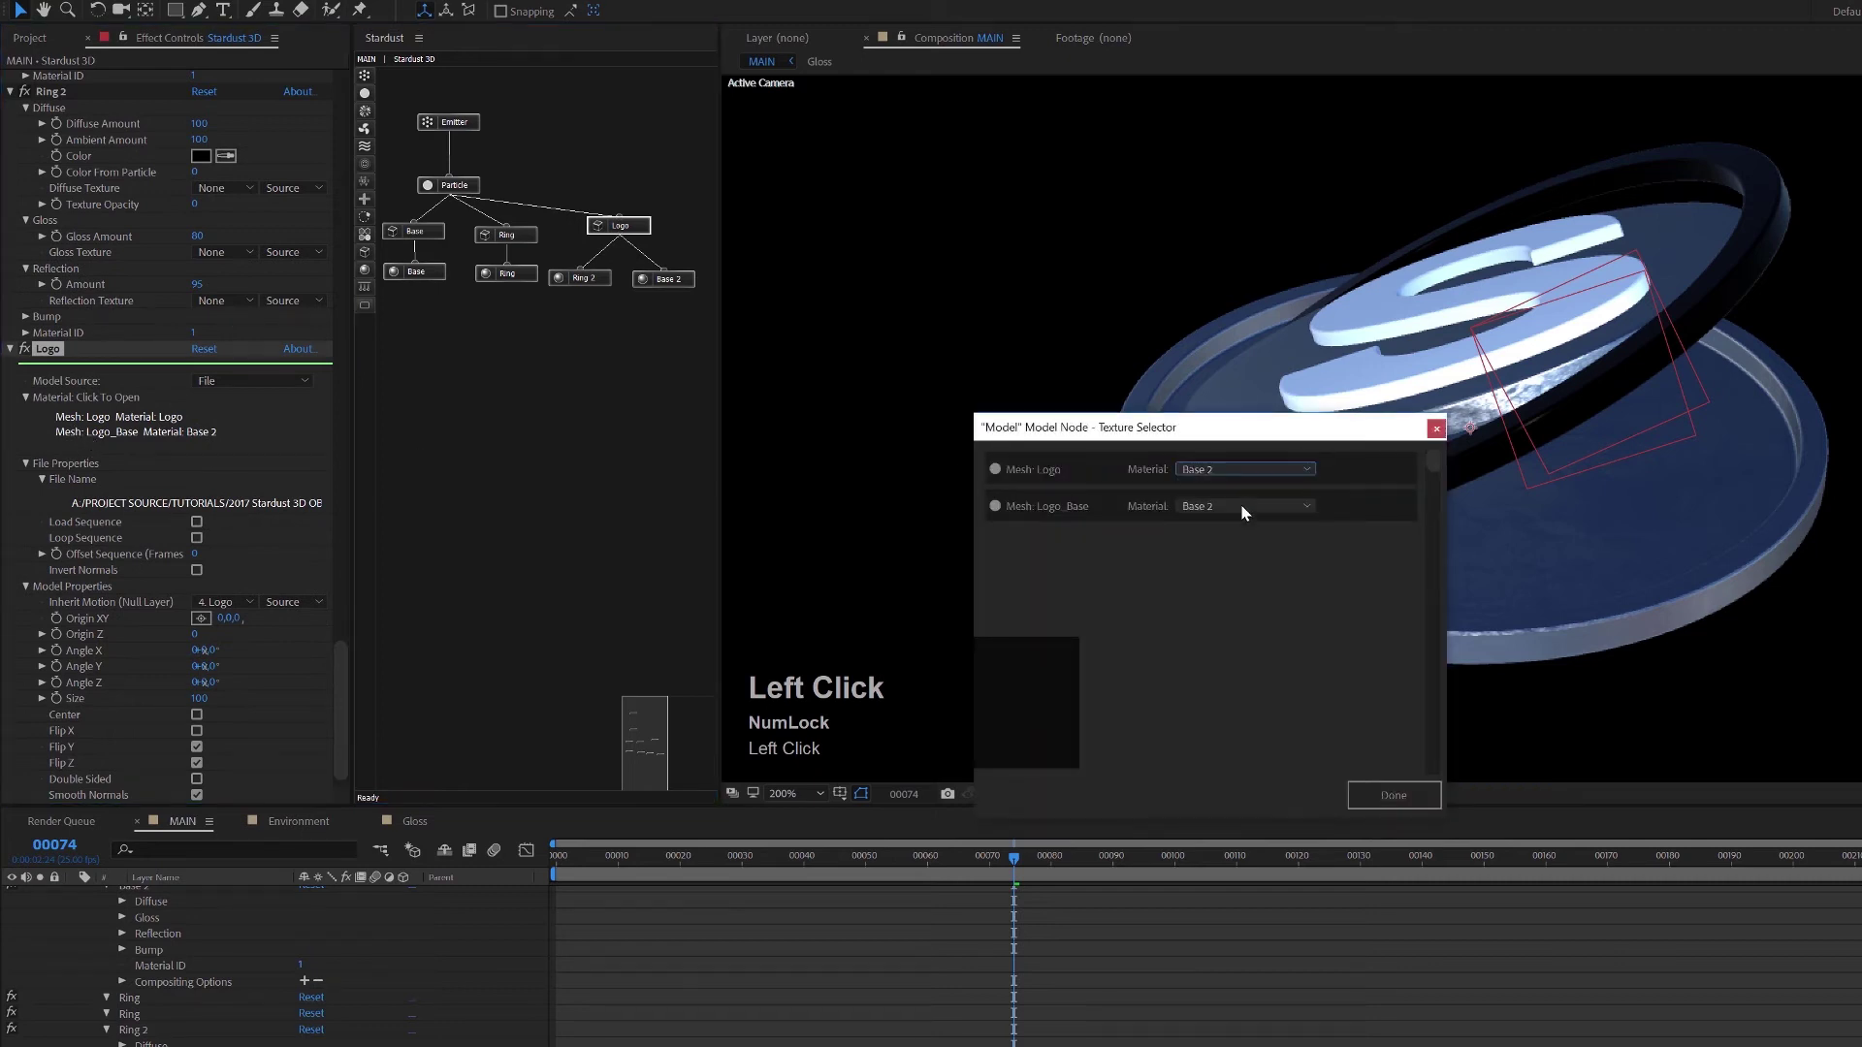
click(1230, 474)
click(1230, 474)
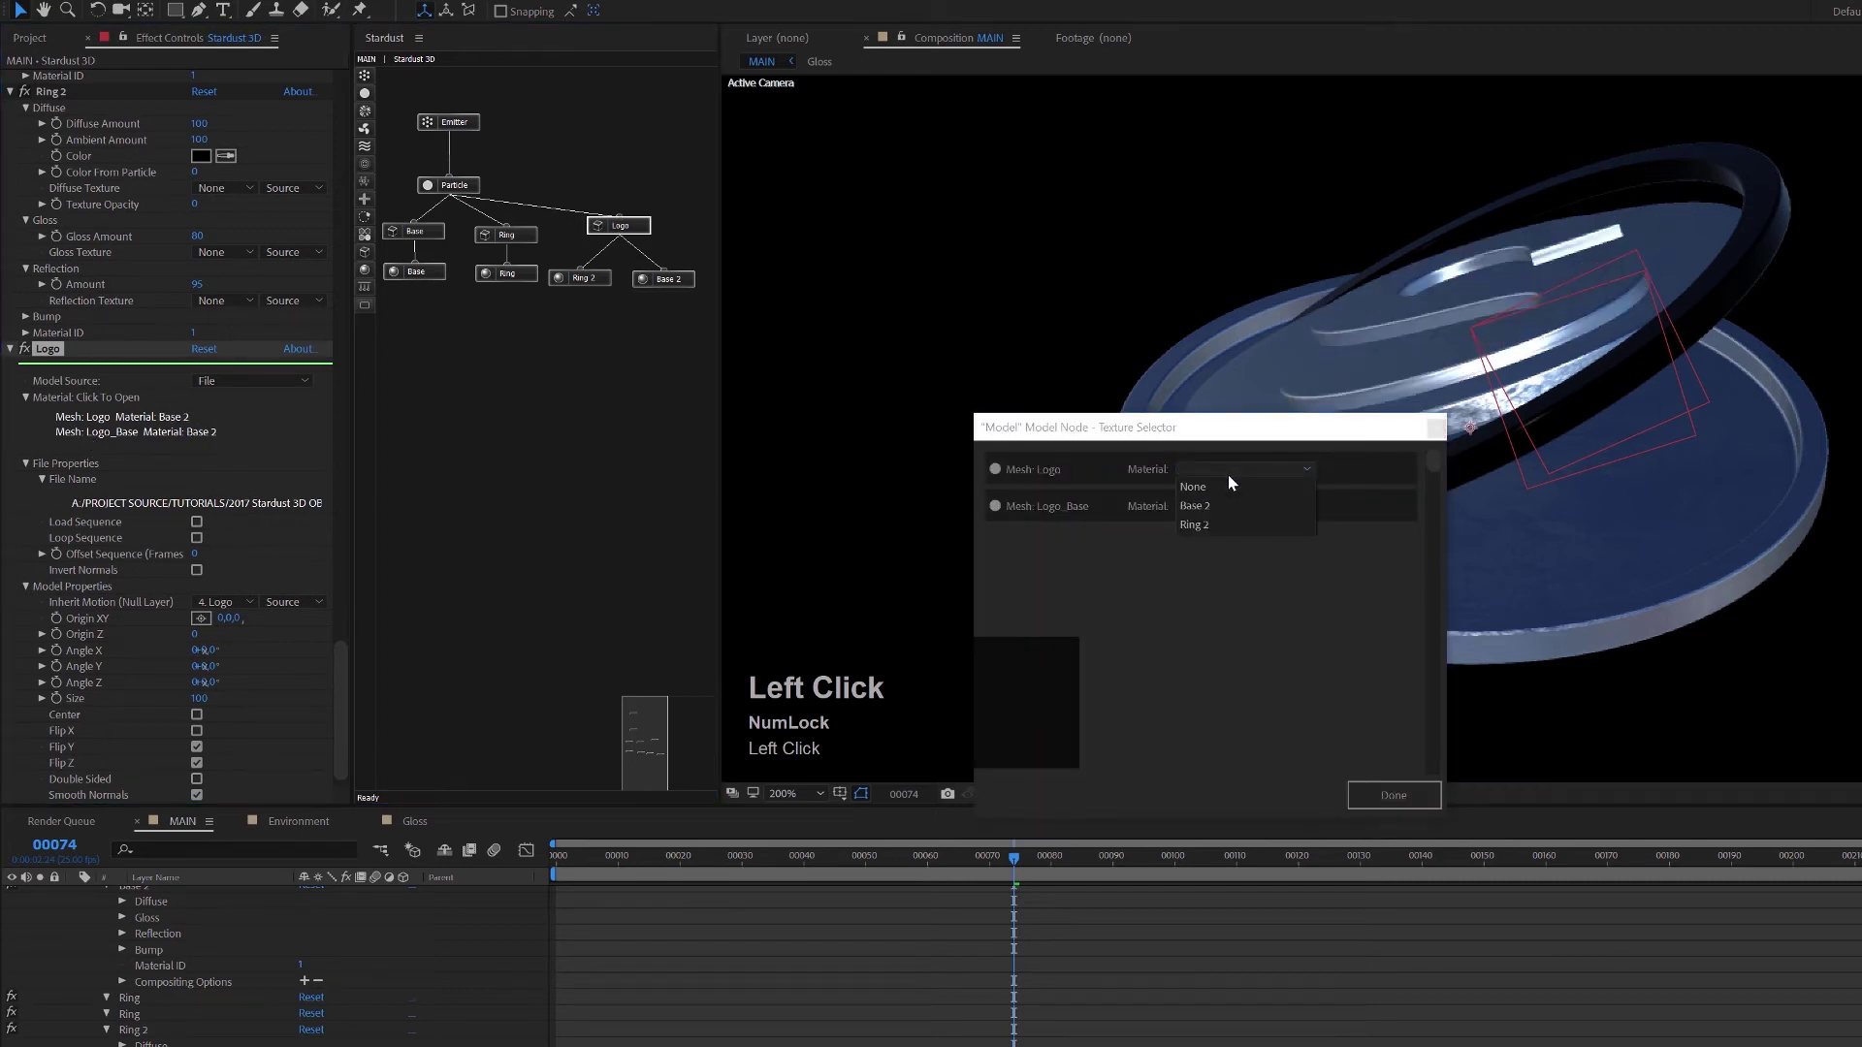
click(1220, 522)
click(1385, 797)
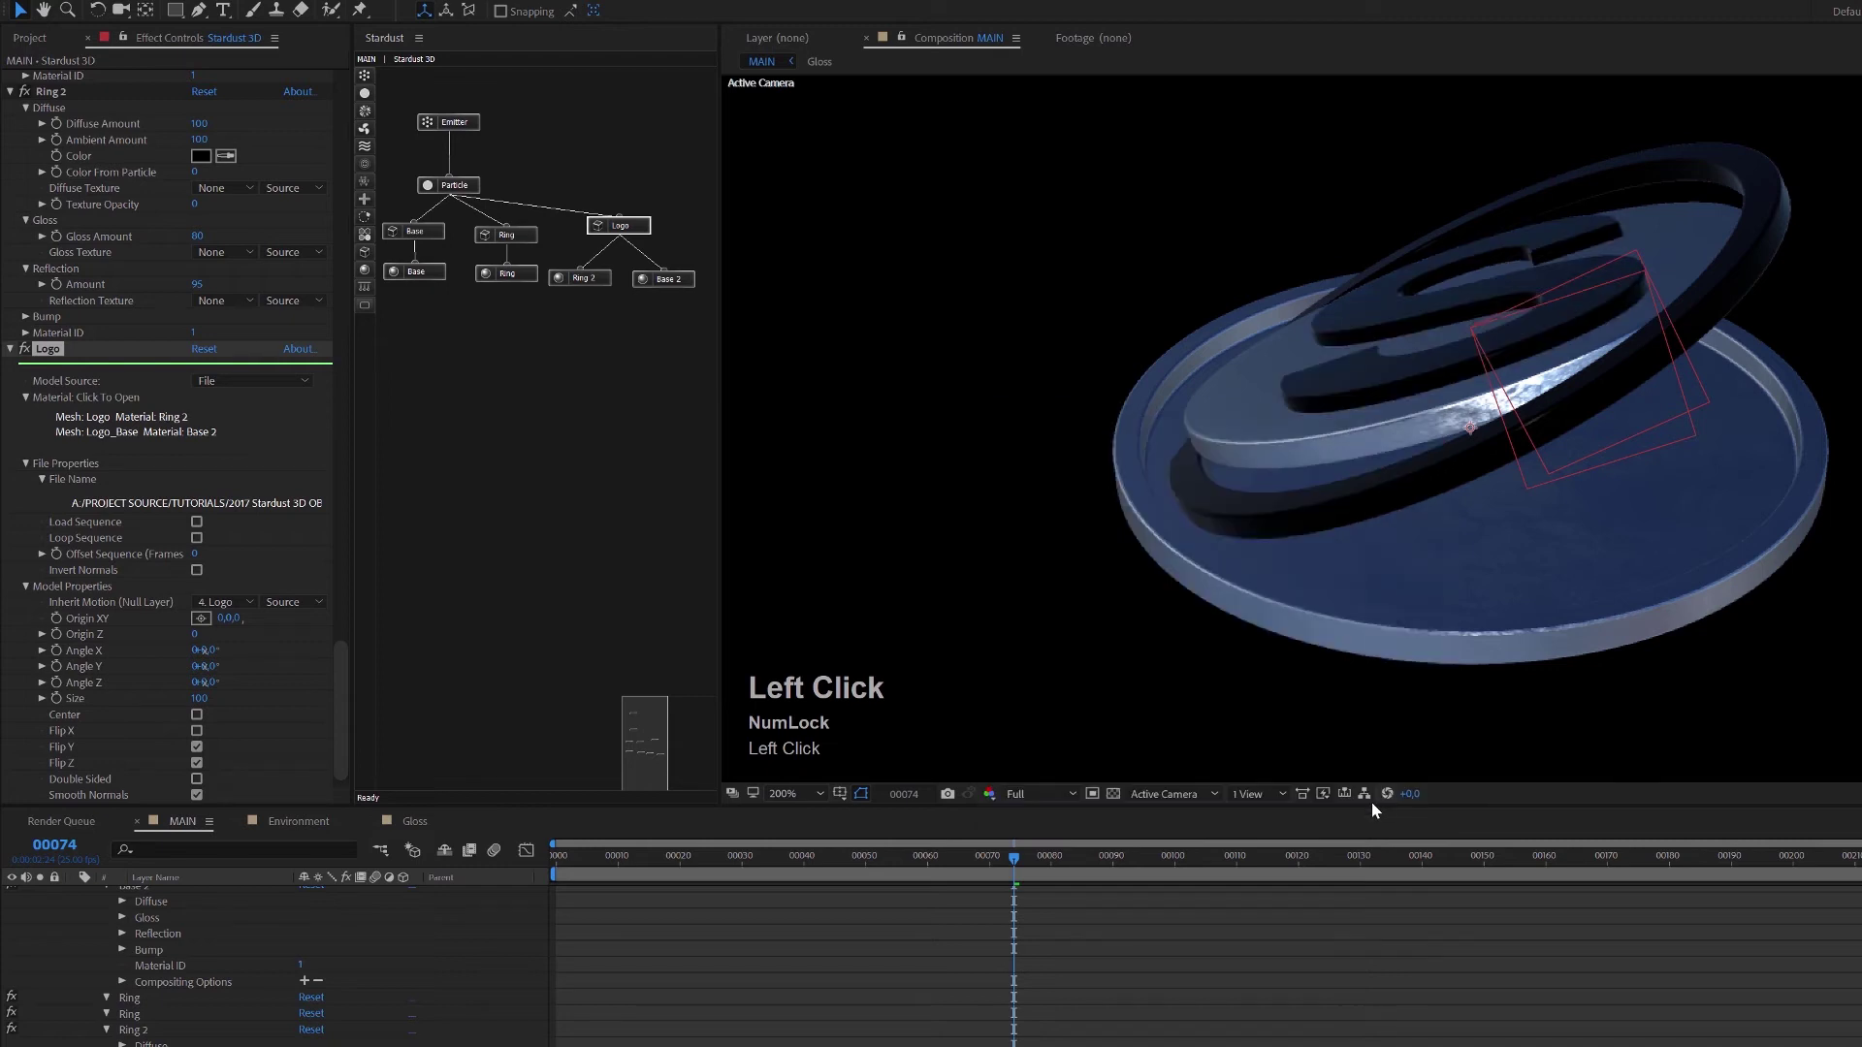
Go to frame 82 and duplicate the Parallel Light 1 layer.
drag(839, 859, 1057, 855)
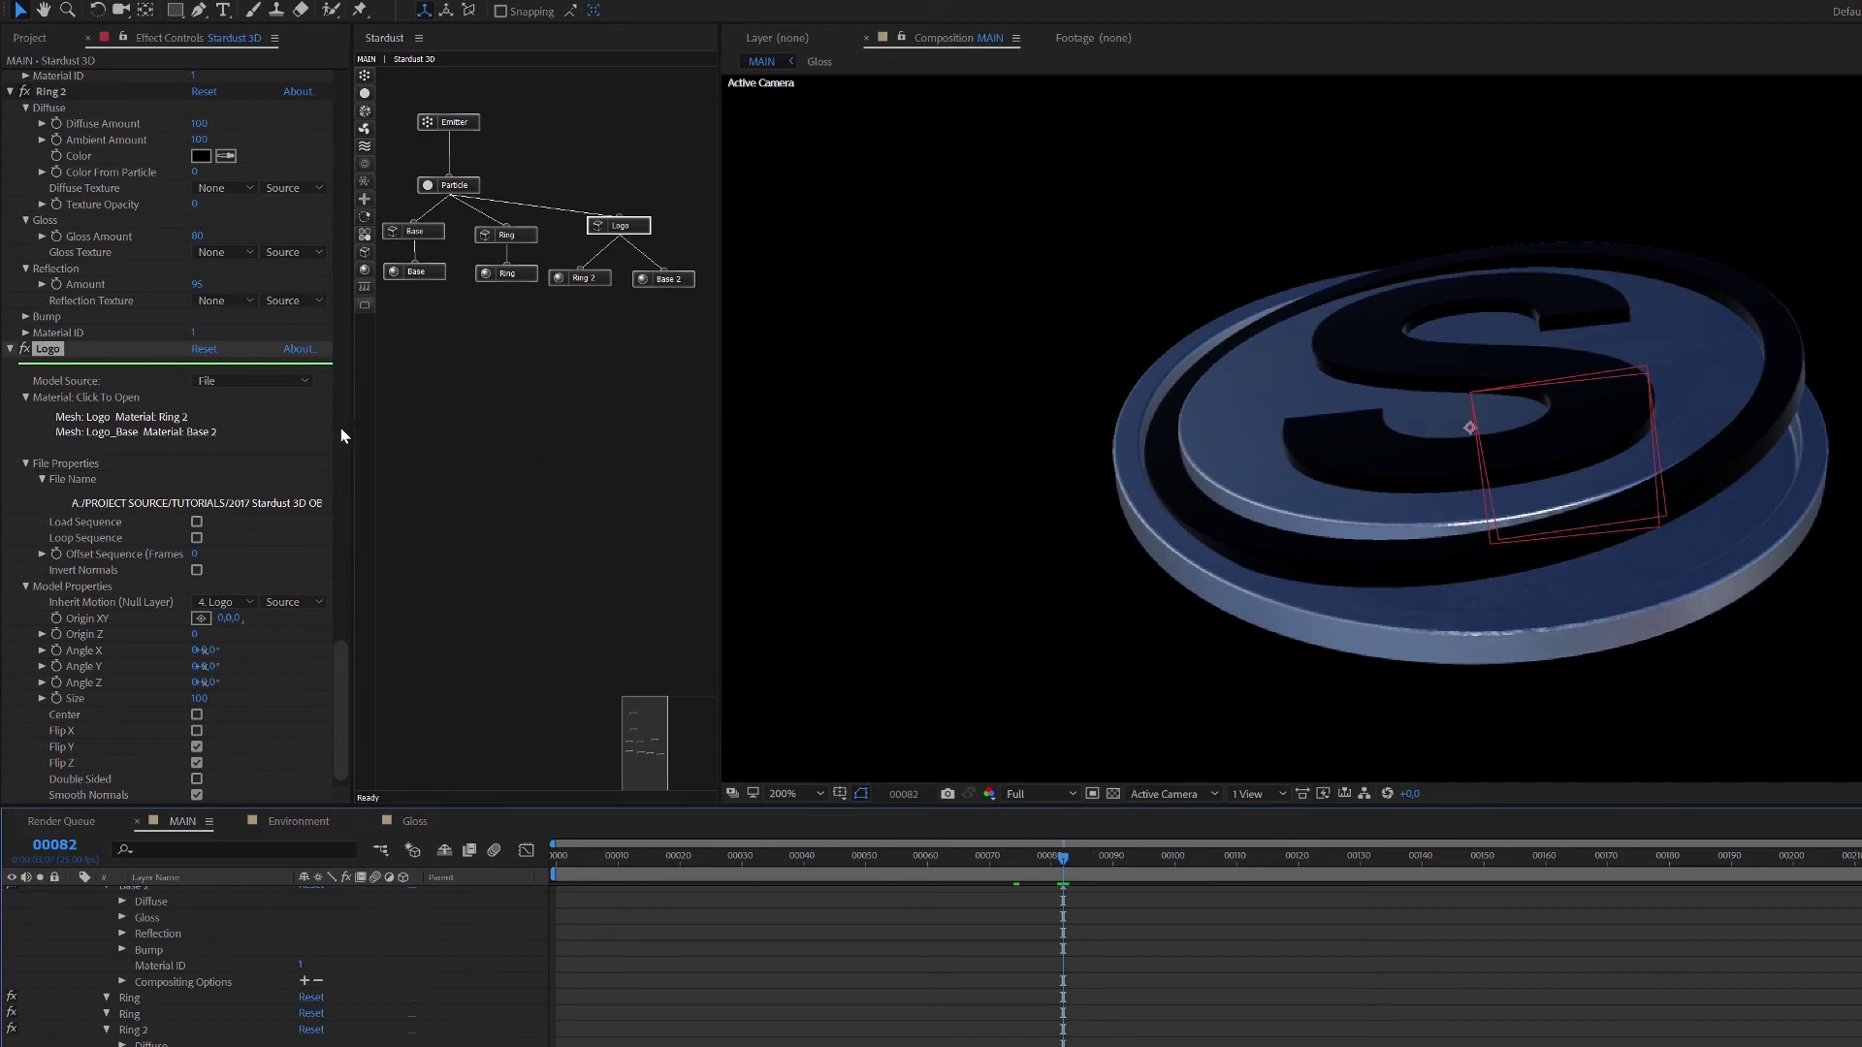
scroll(107, 922, up, 5)
click(161, 962)
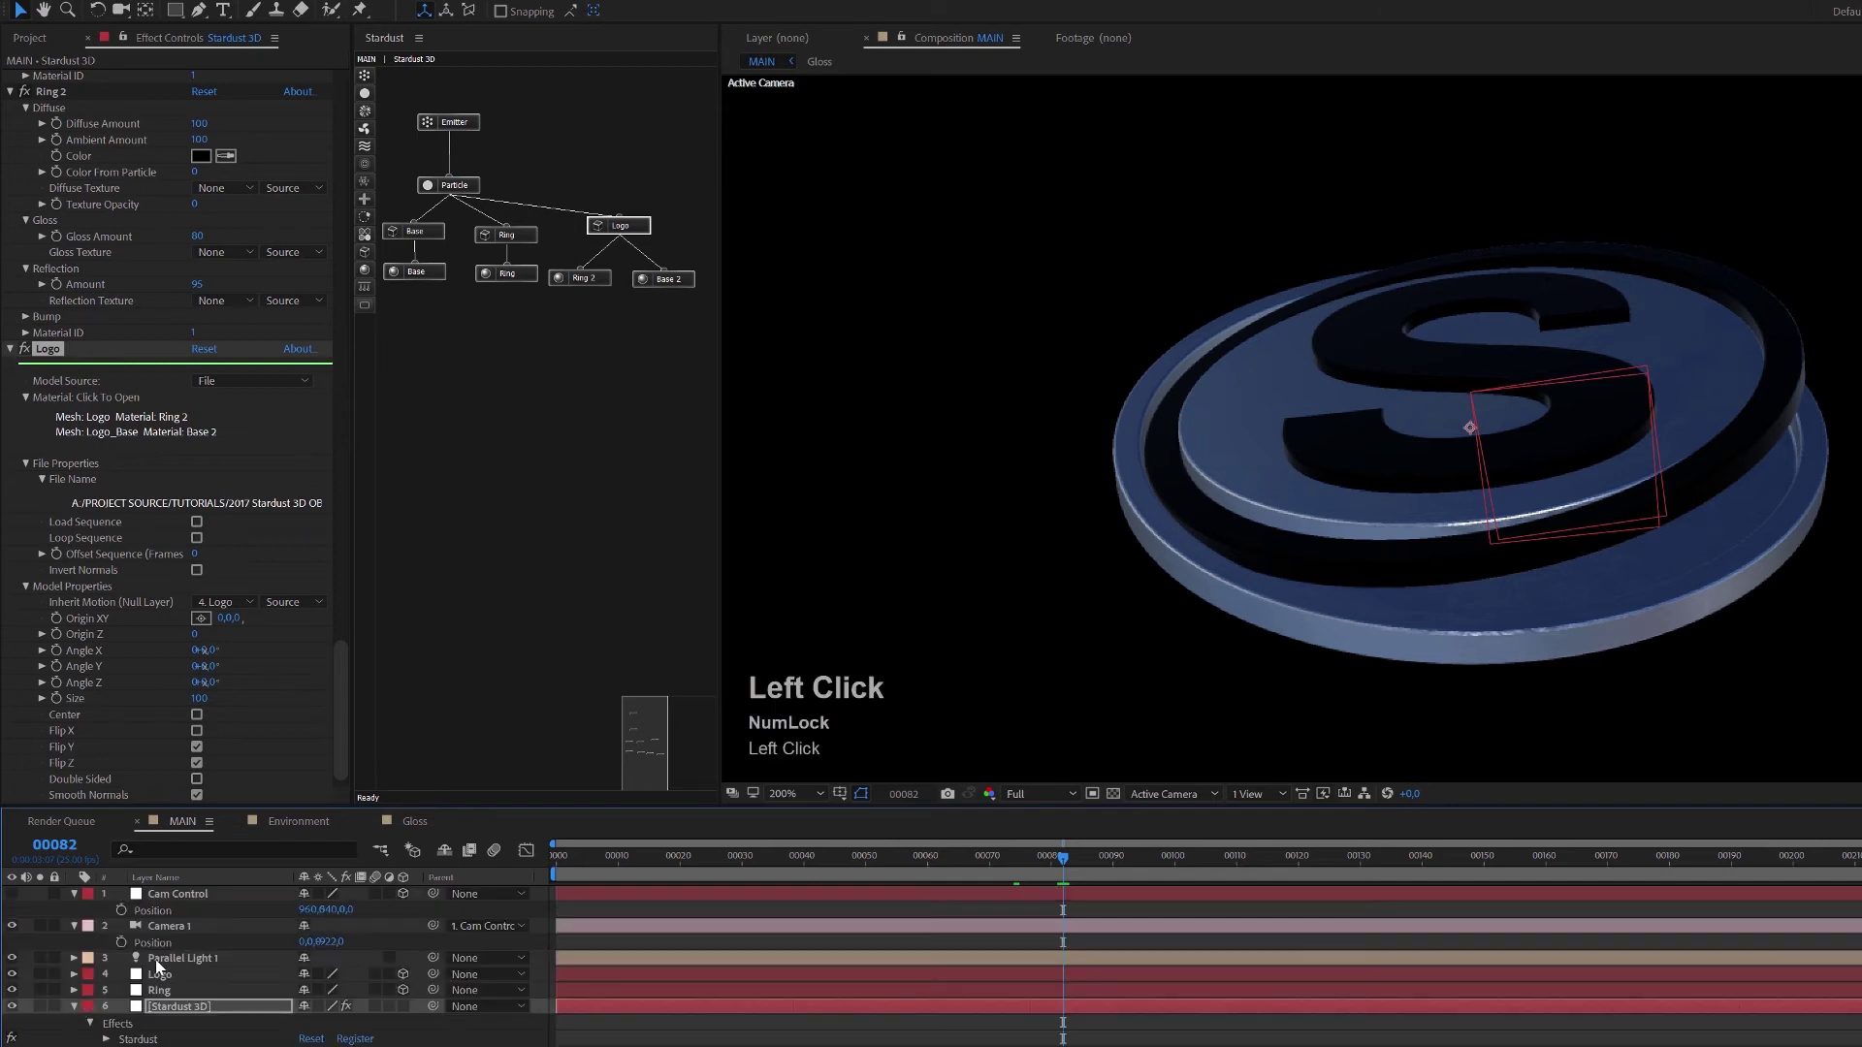
key(ctrl+d)
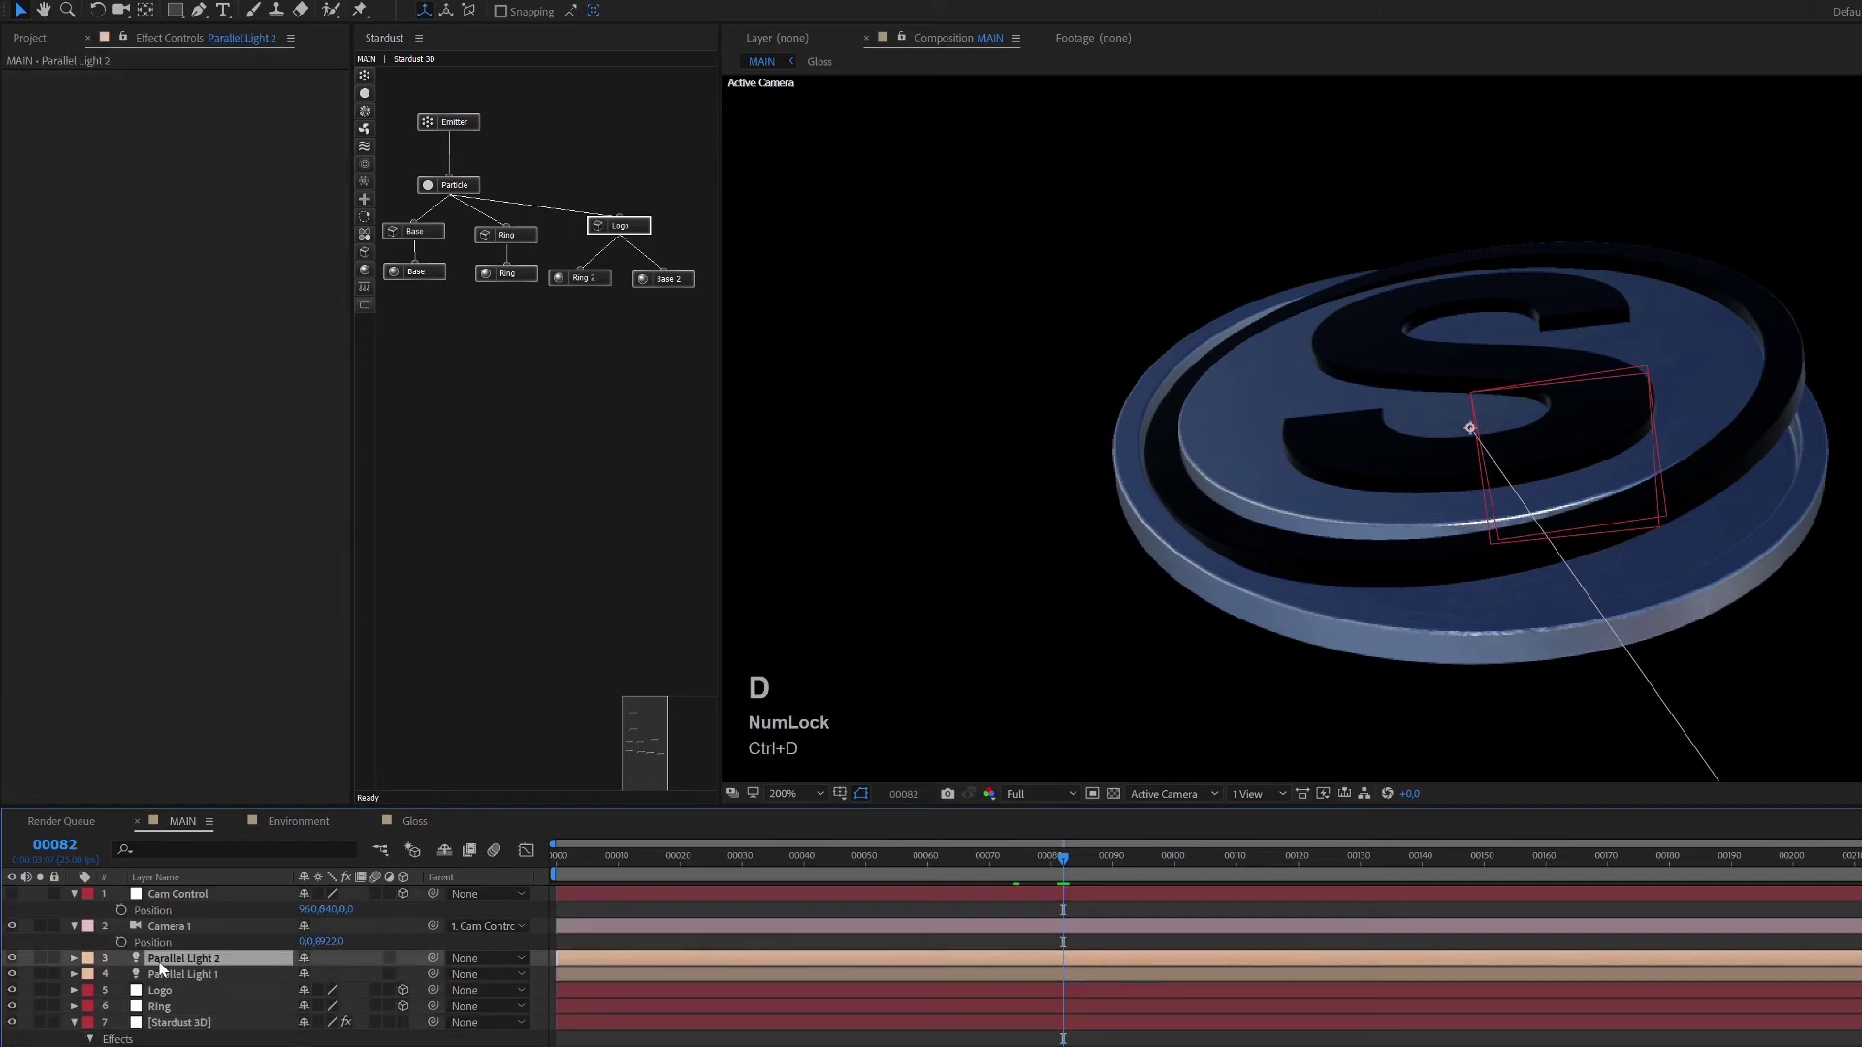
Show the composition in four views and reposition Parallel Light 2 behind and above the coin, at about 557, 103, 725.
click(1251, 793)
click(1271, 873)
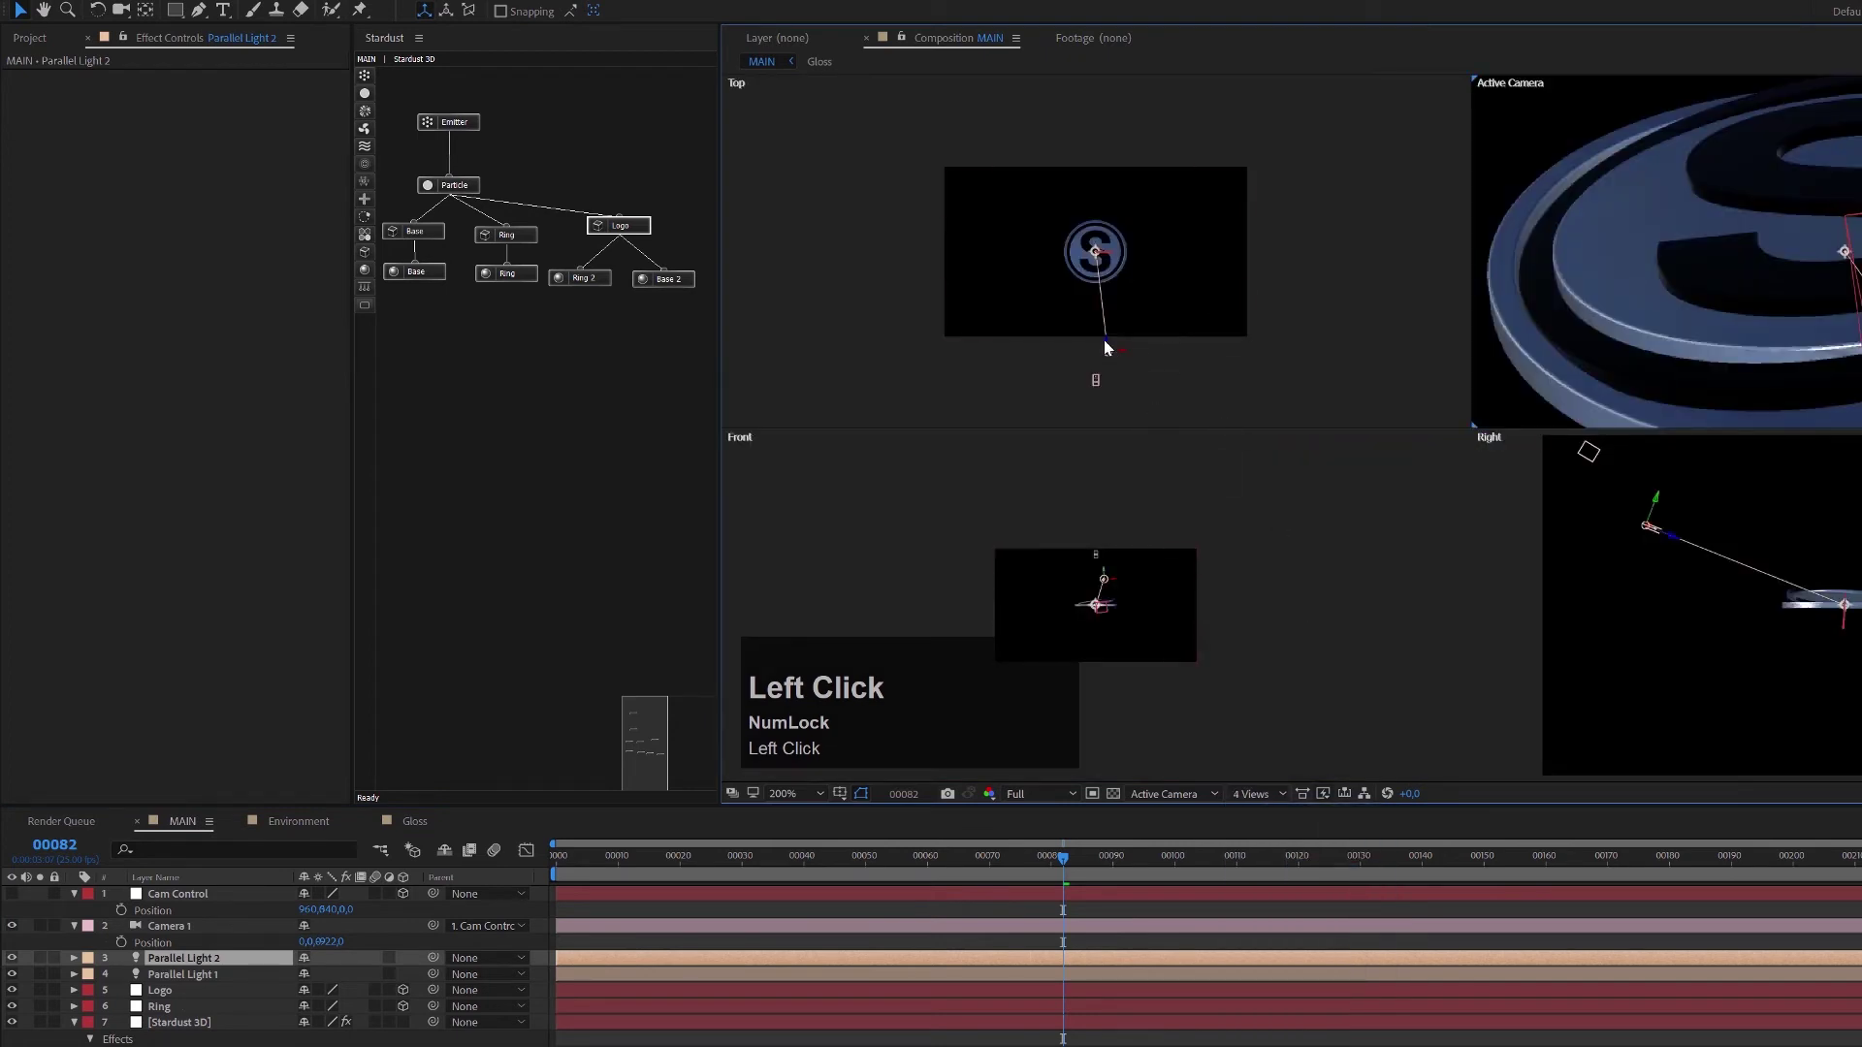
click(207, 958)
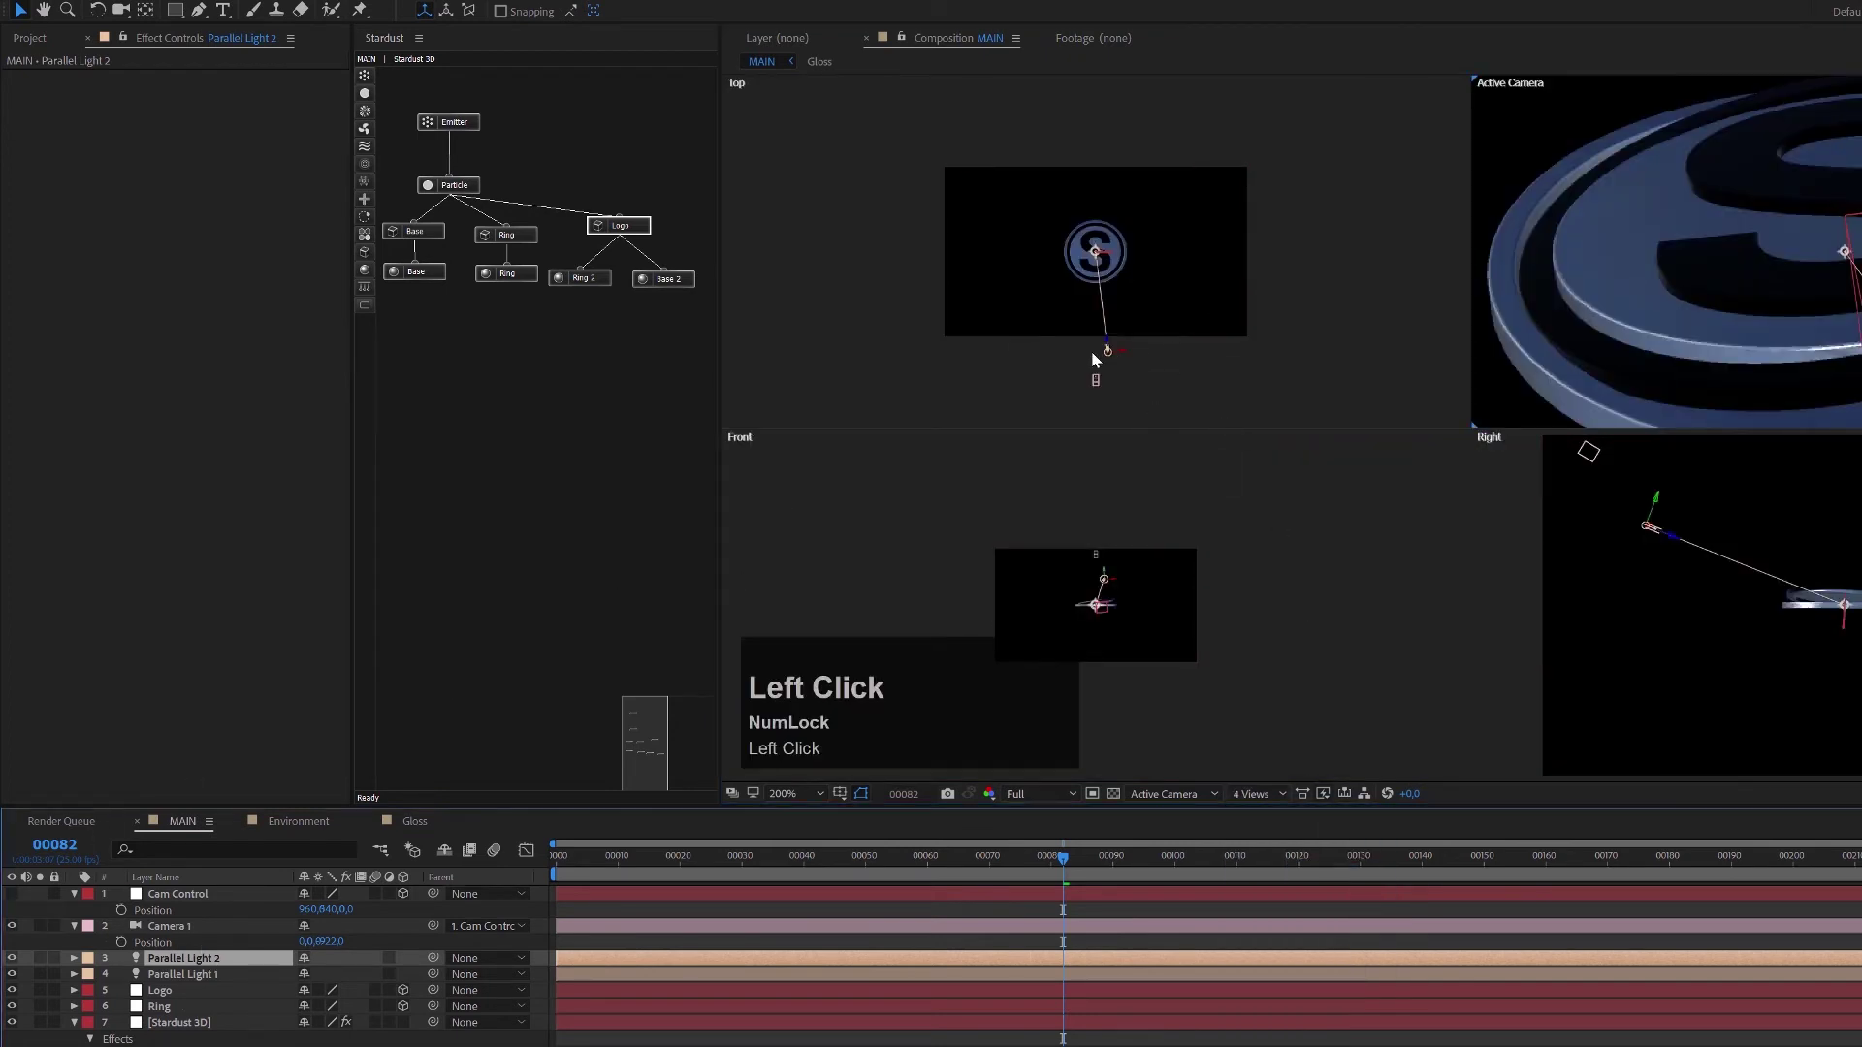
drag(1107, 345, 1050, 175)
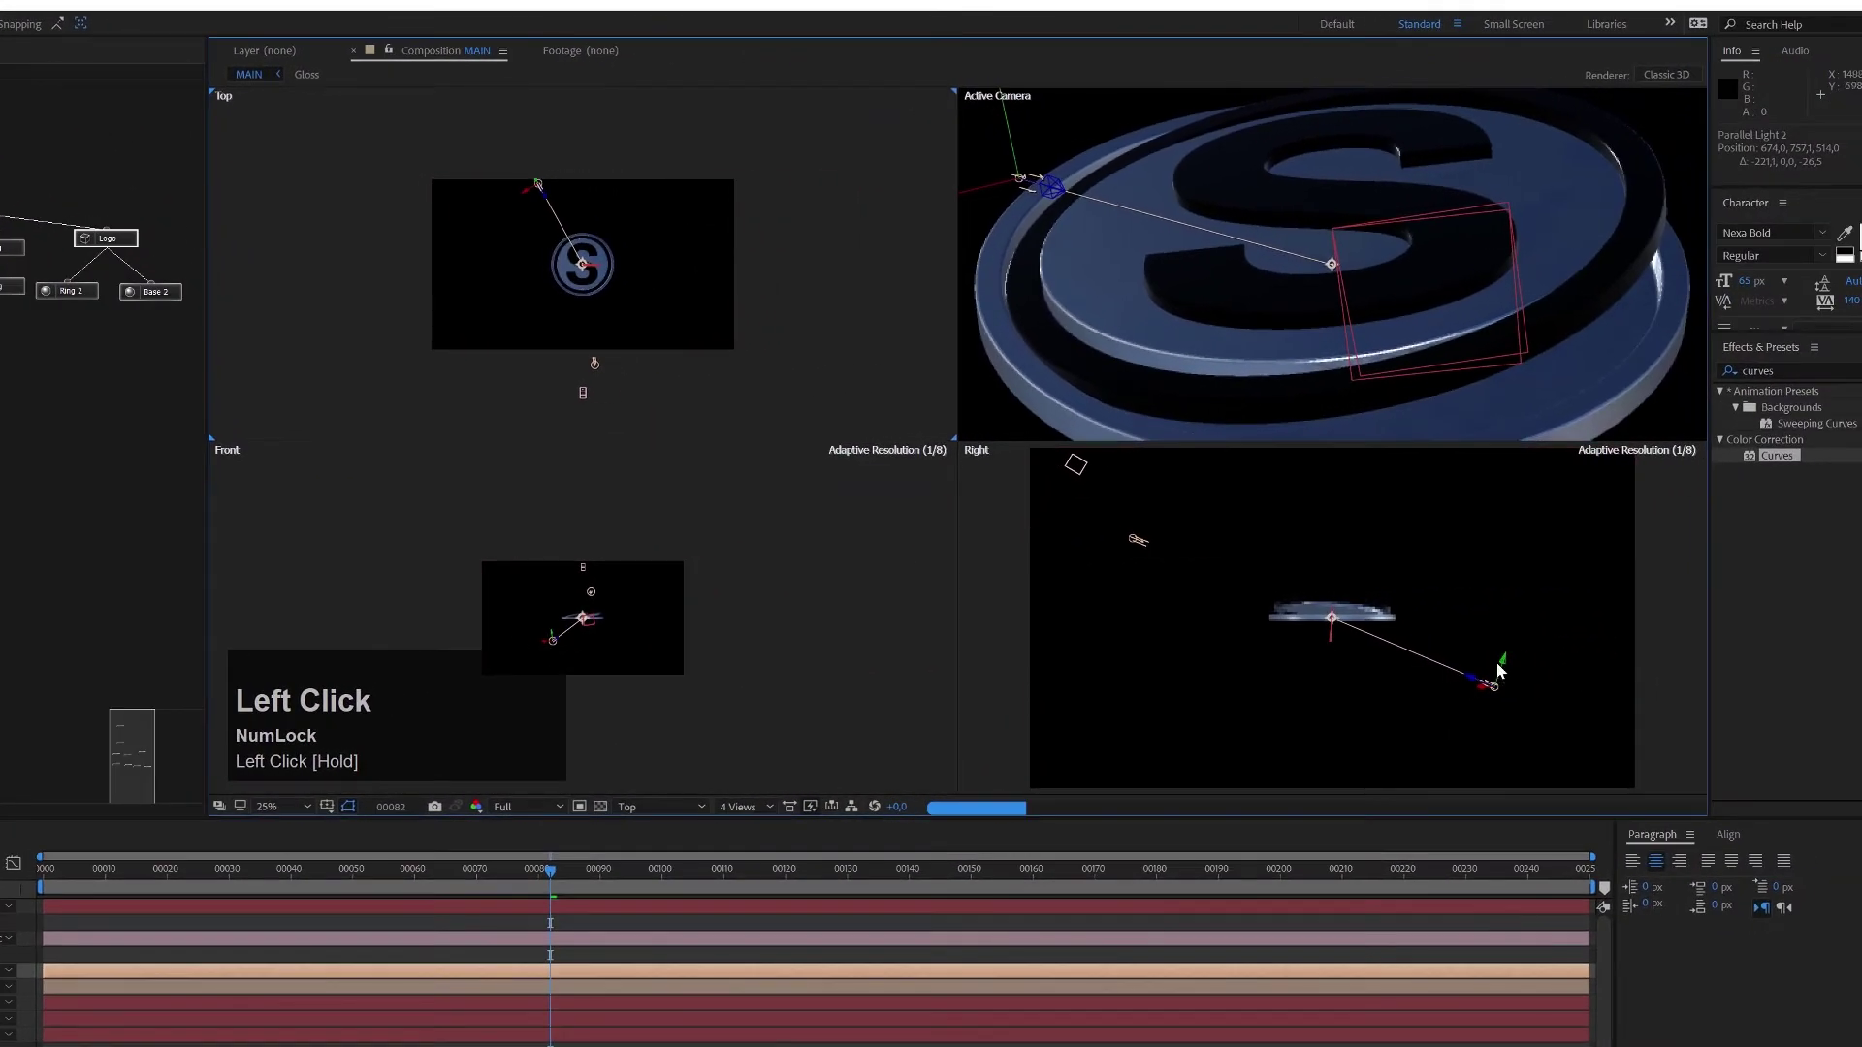
drag(1505, 668, 1553, 479)
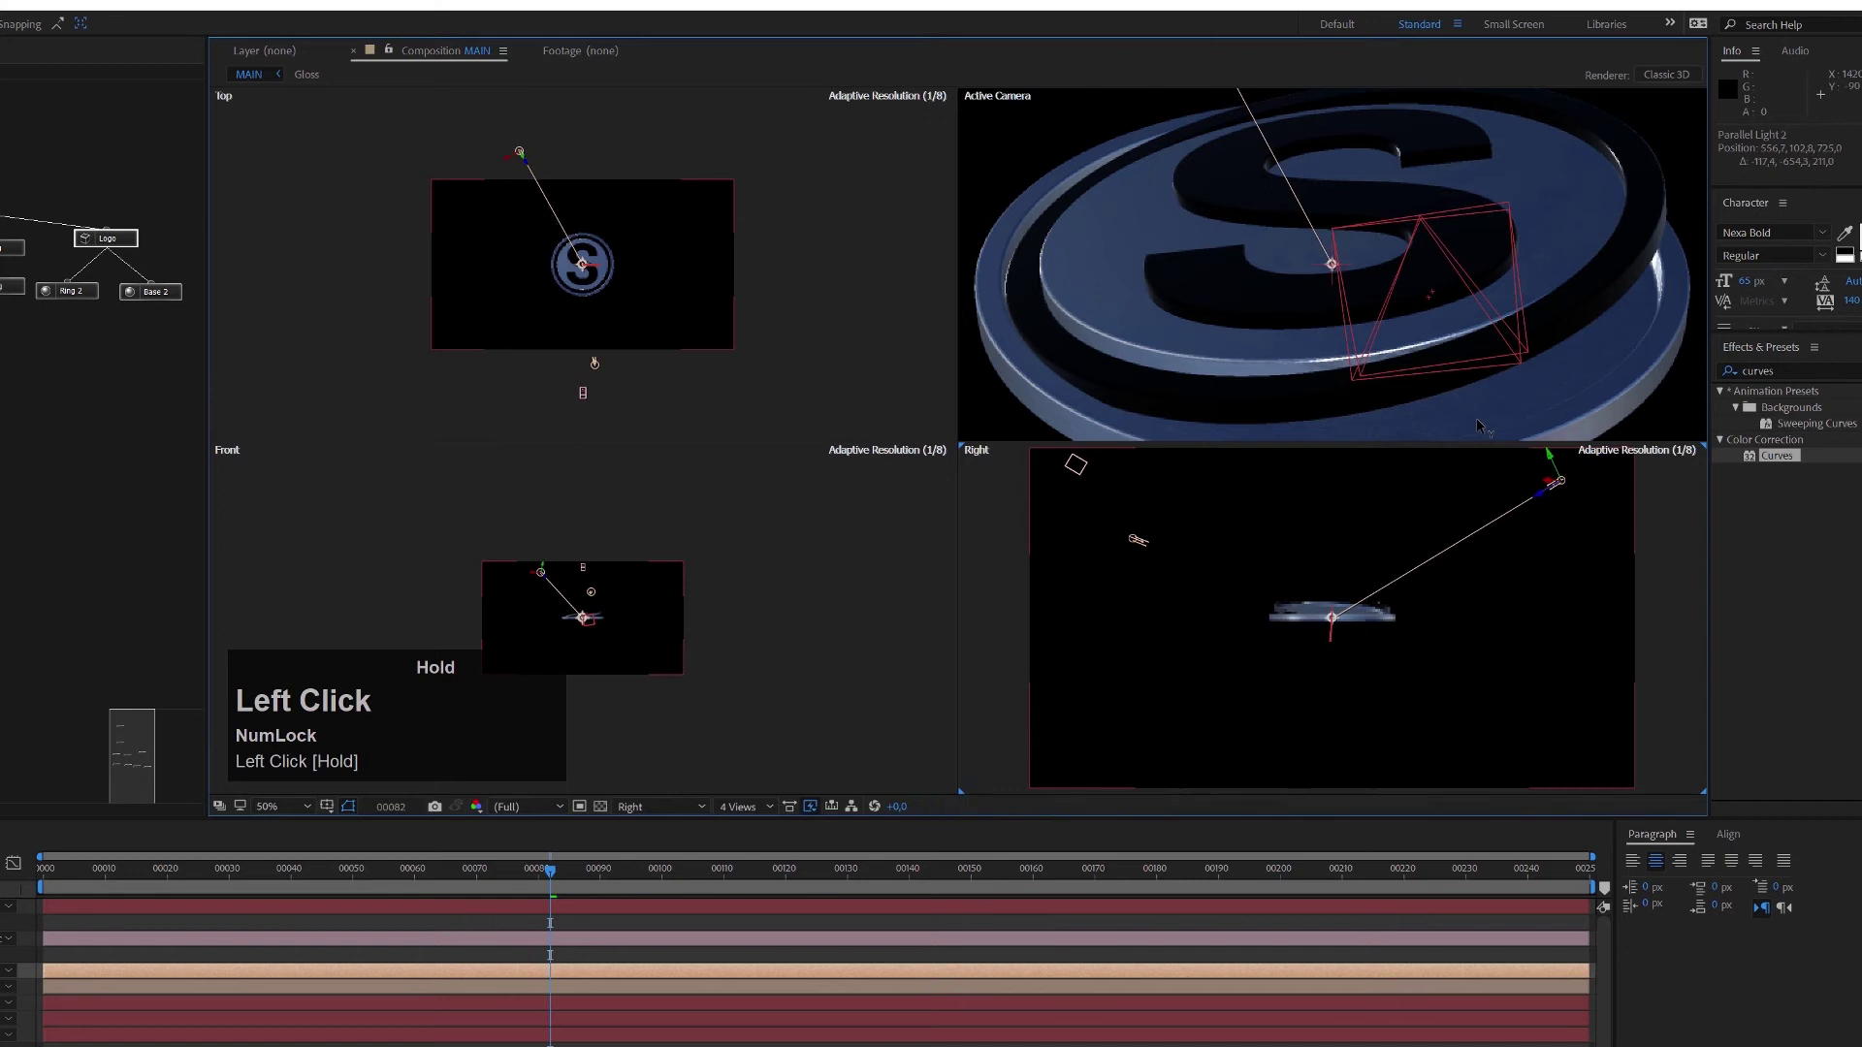
drag(541, 572, 539, 575)
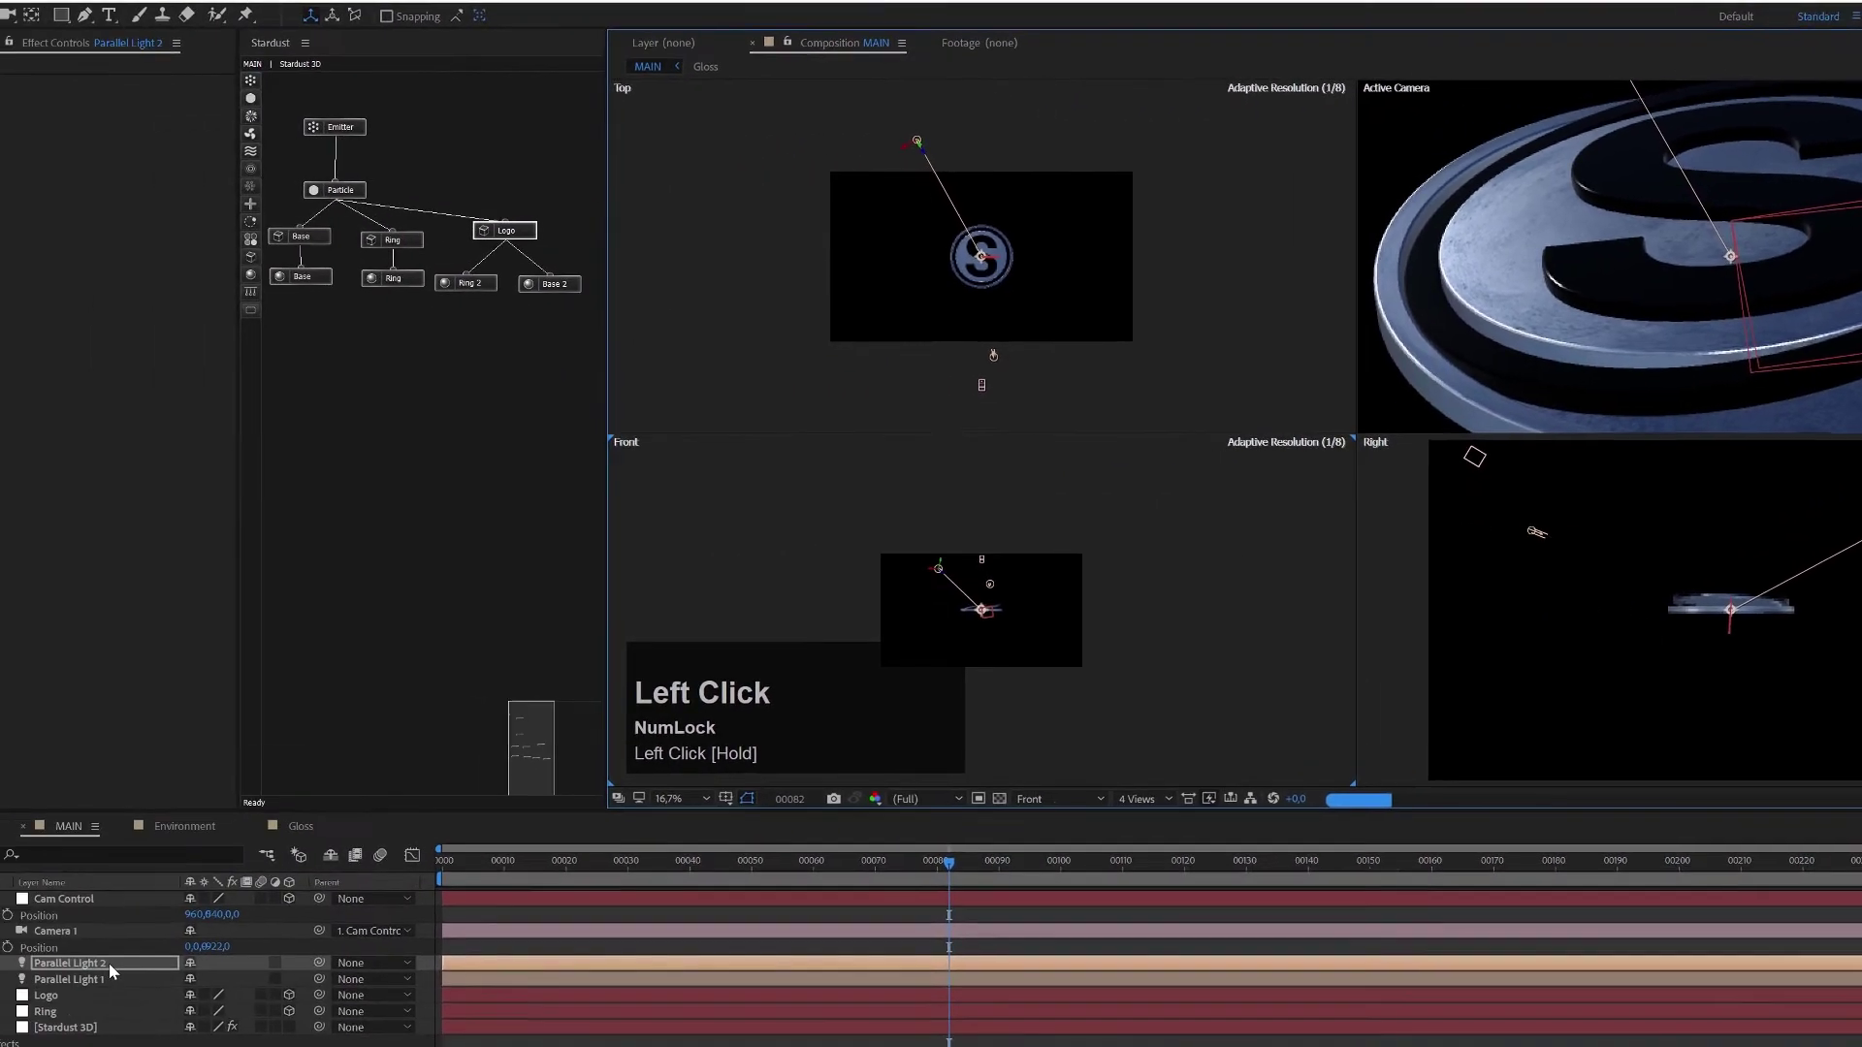
Reveal Parallel Light 2's light options and set its color to purple AF5CFF.
click(223, 962)
key(a)
key(a)
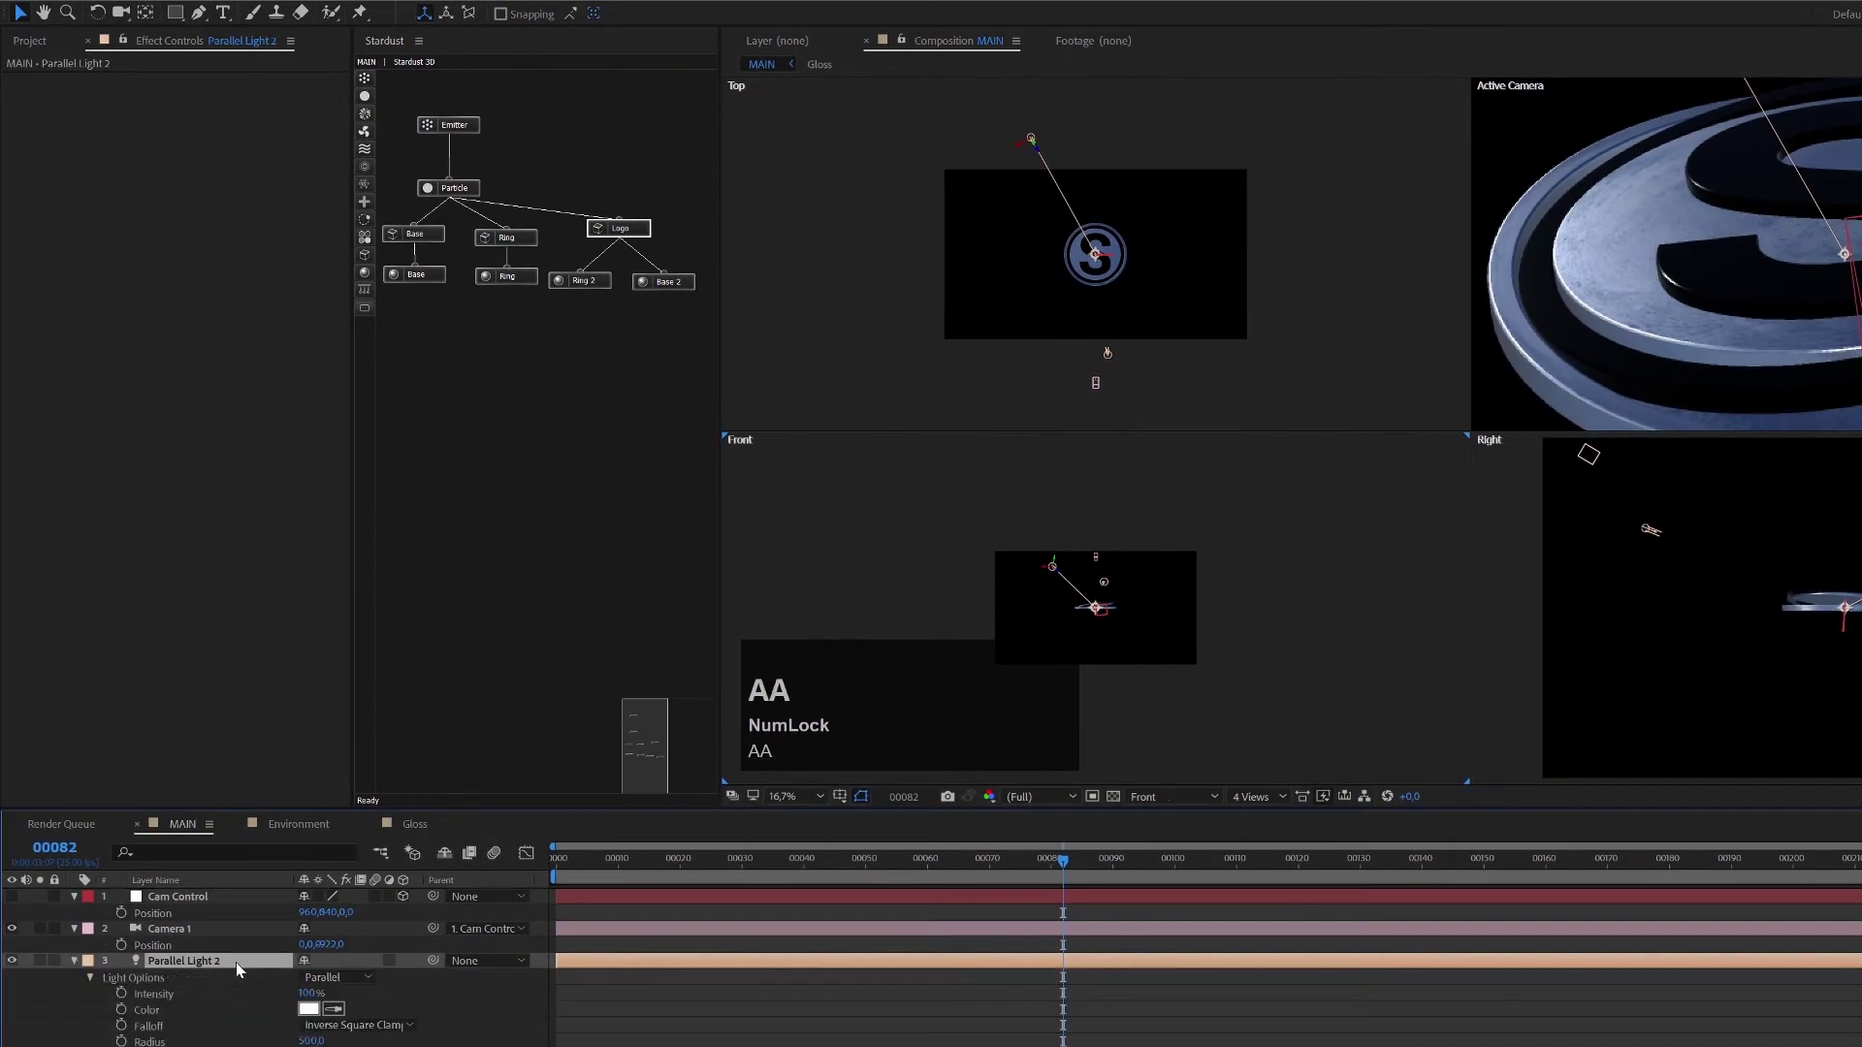
click(312, 1012)
drag(288, 148, 288, 124)
click(177, 60)
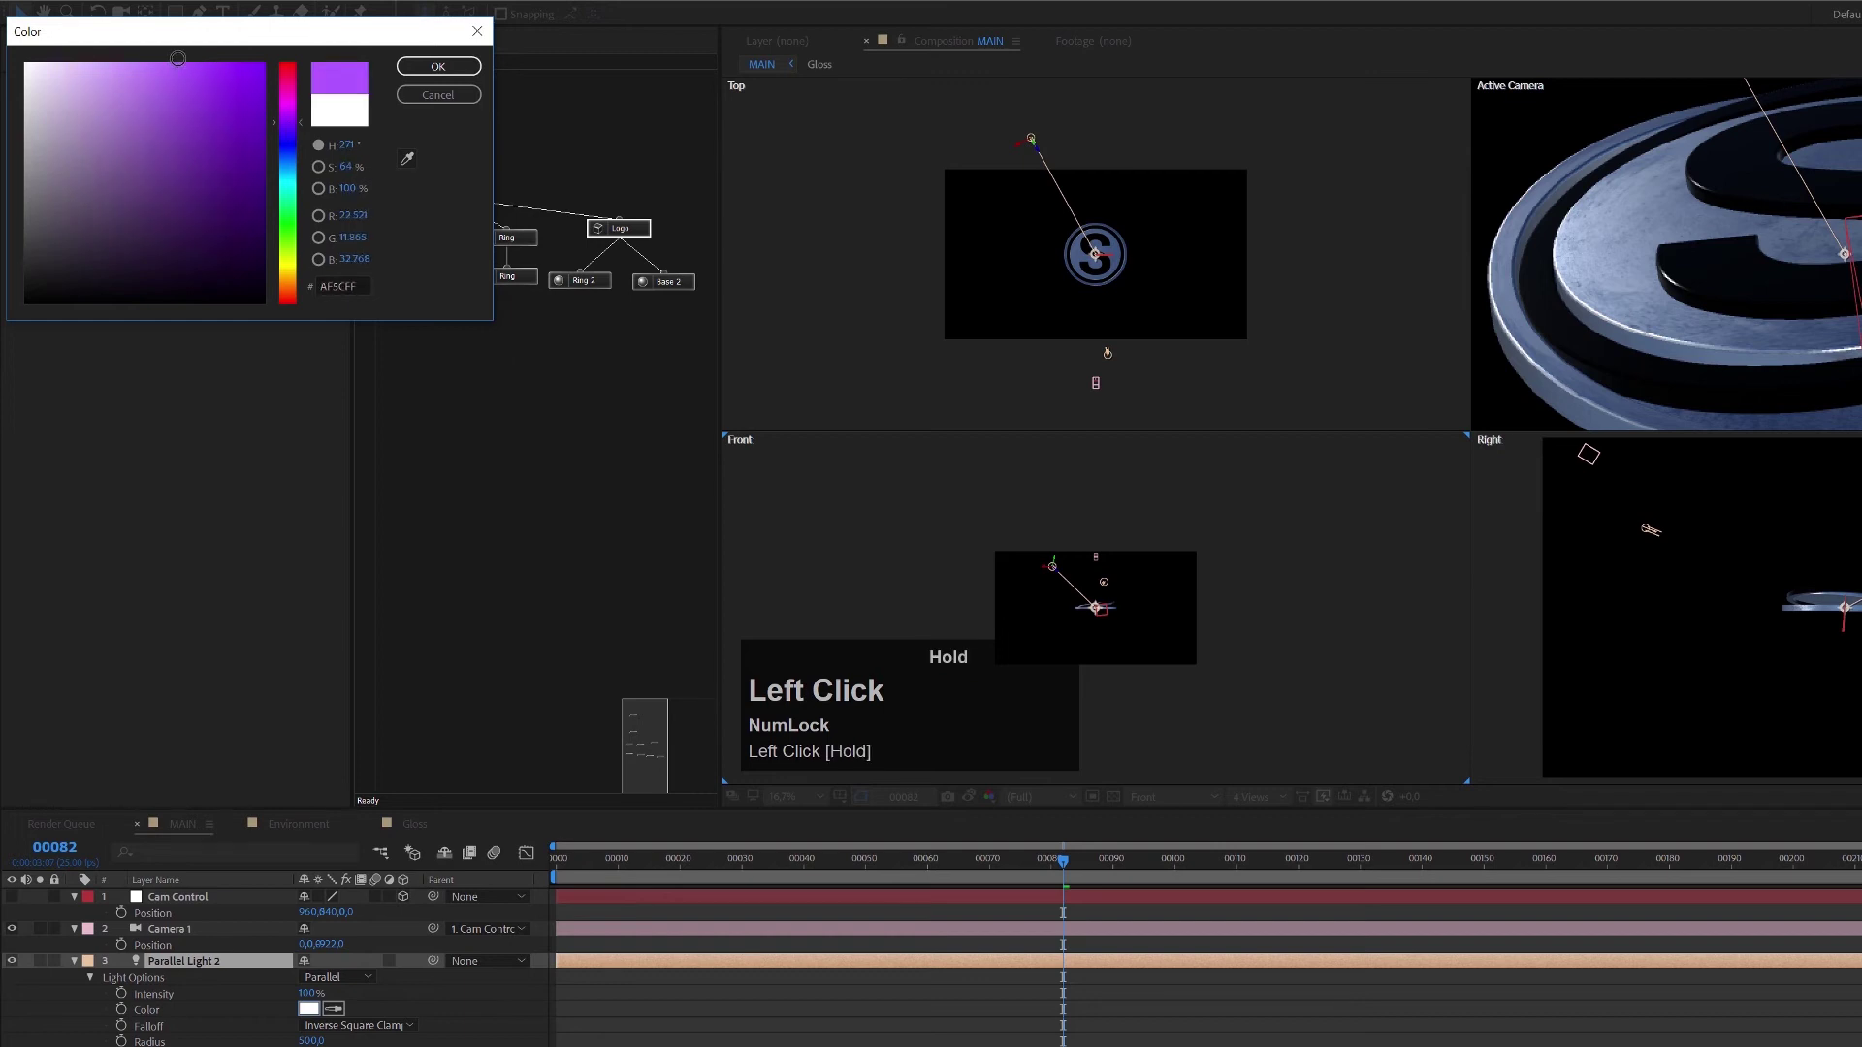
click(437, 66)
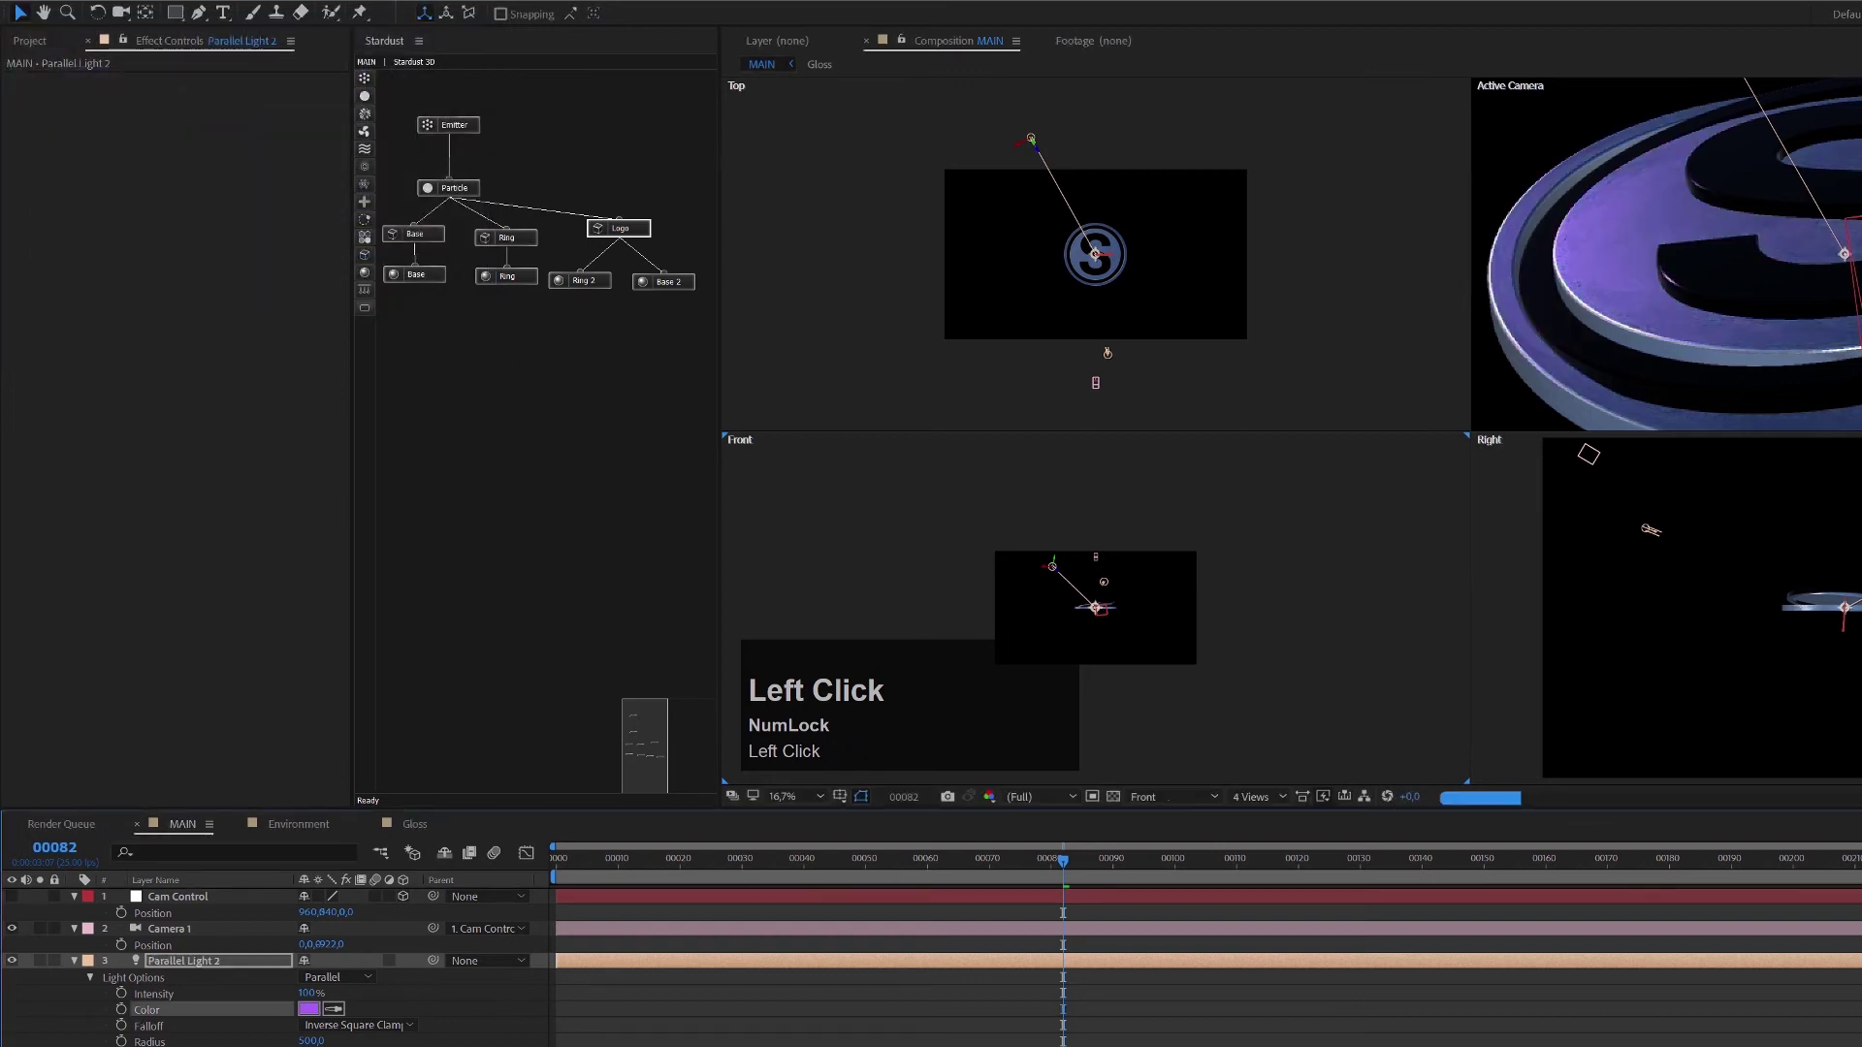
Set Parallel Light 1's color to a light cyan blue.
click(1107, 353)
key(a)
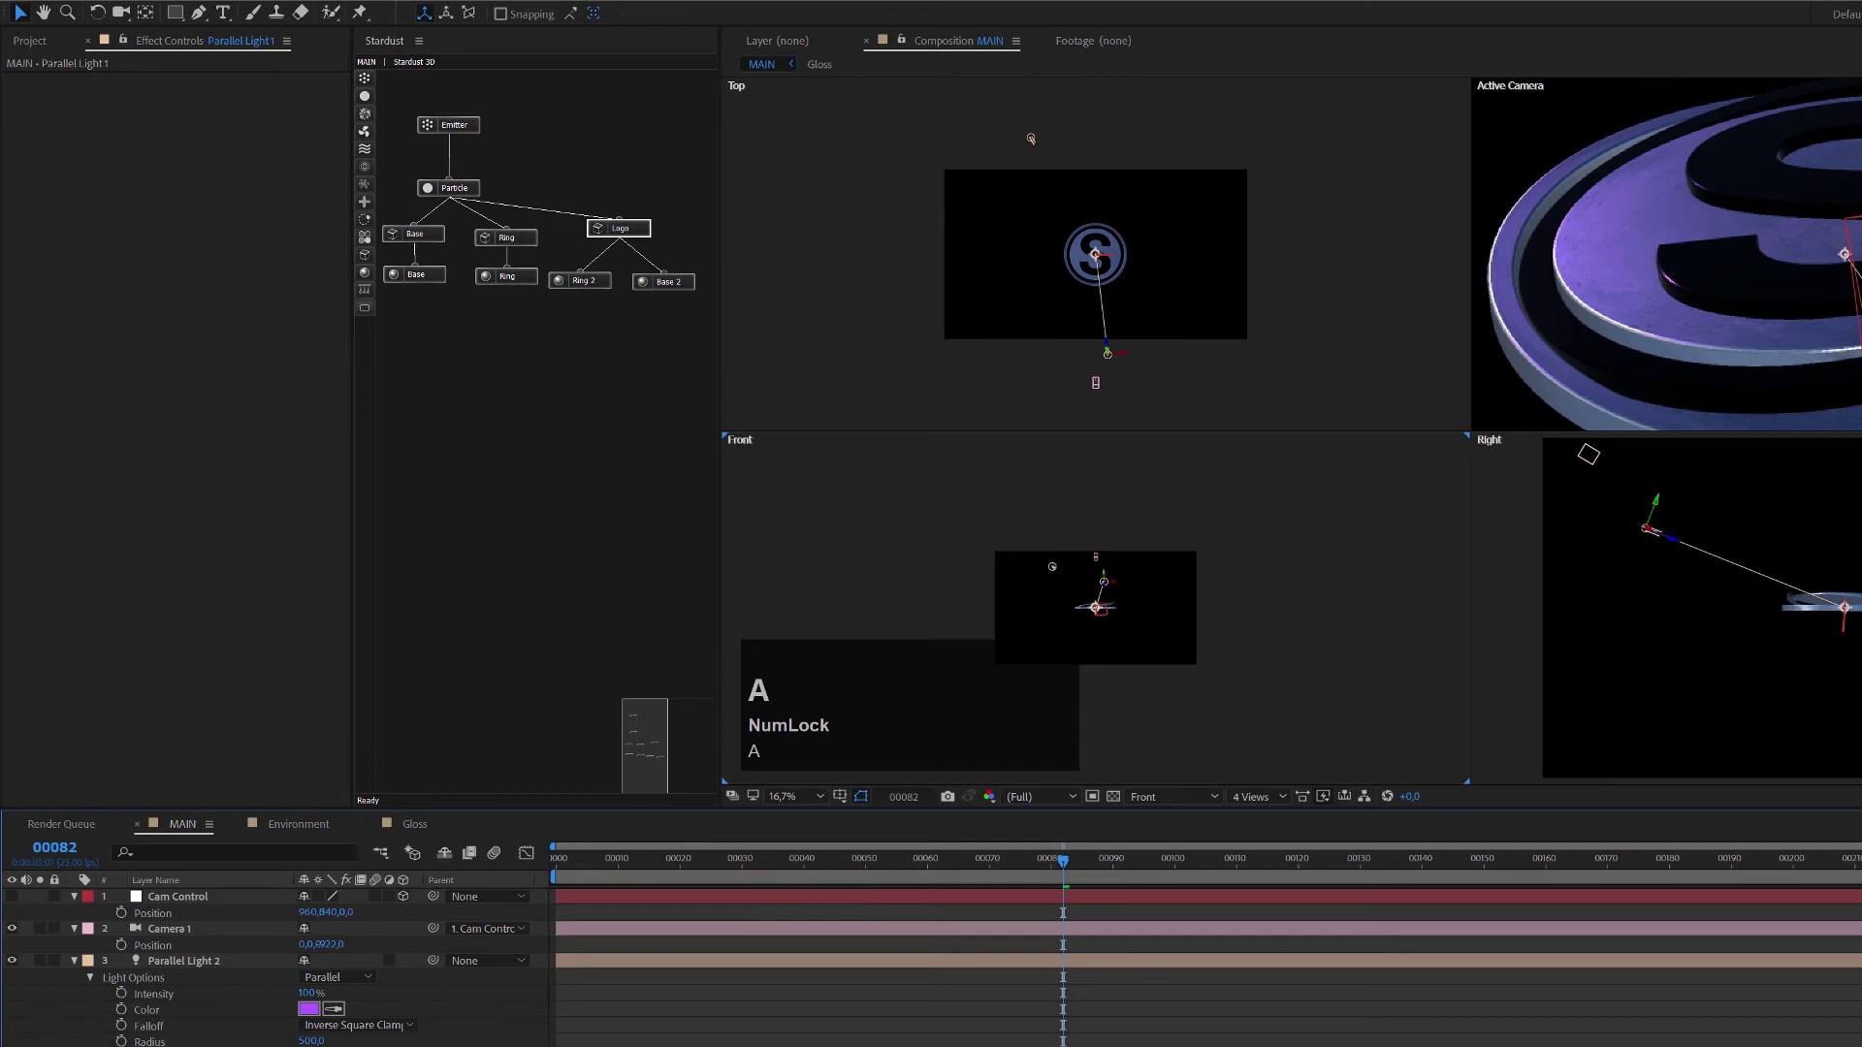
click(255, 411)
click(291, 173)
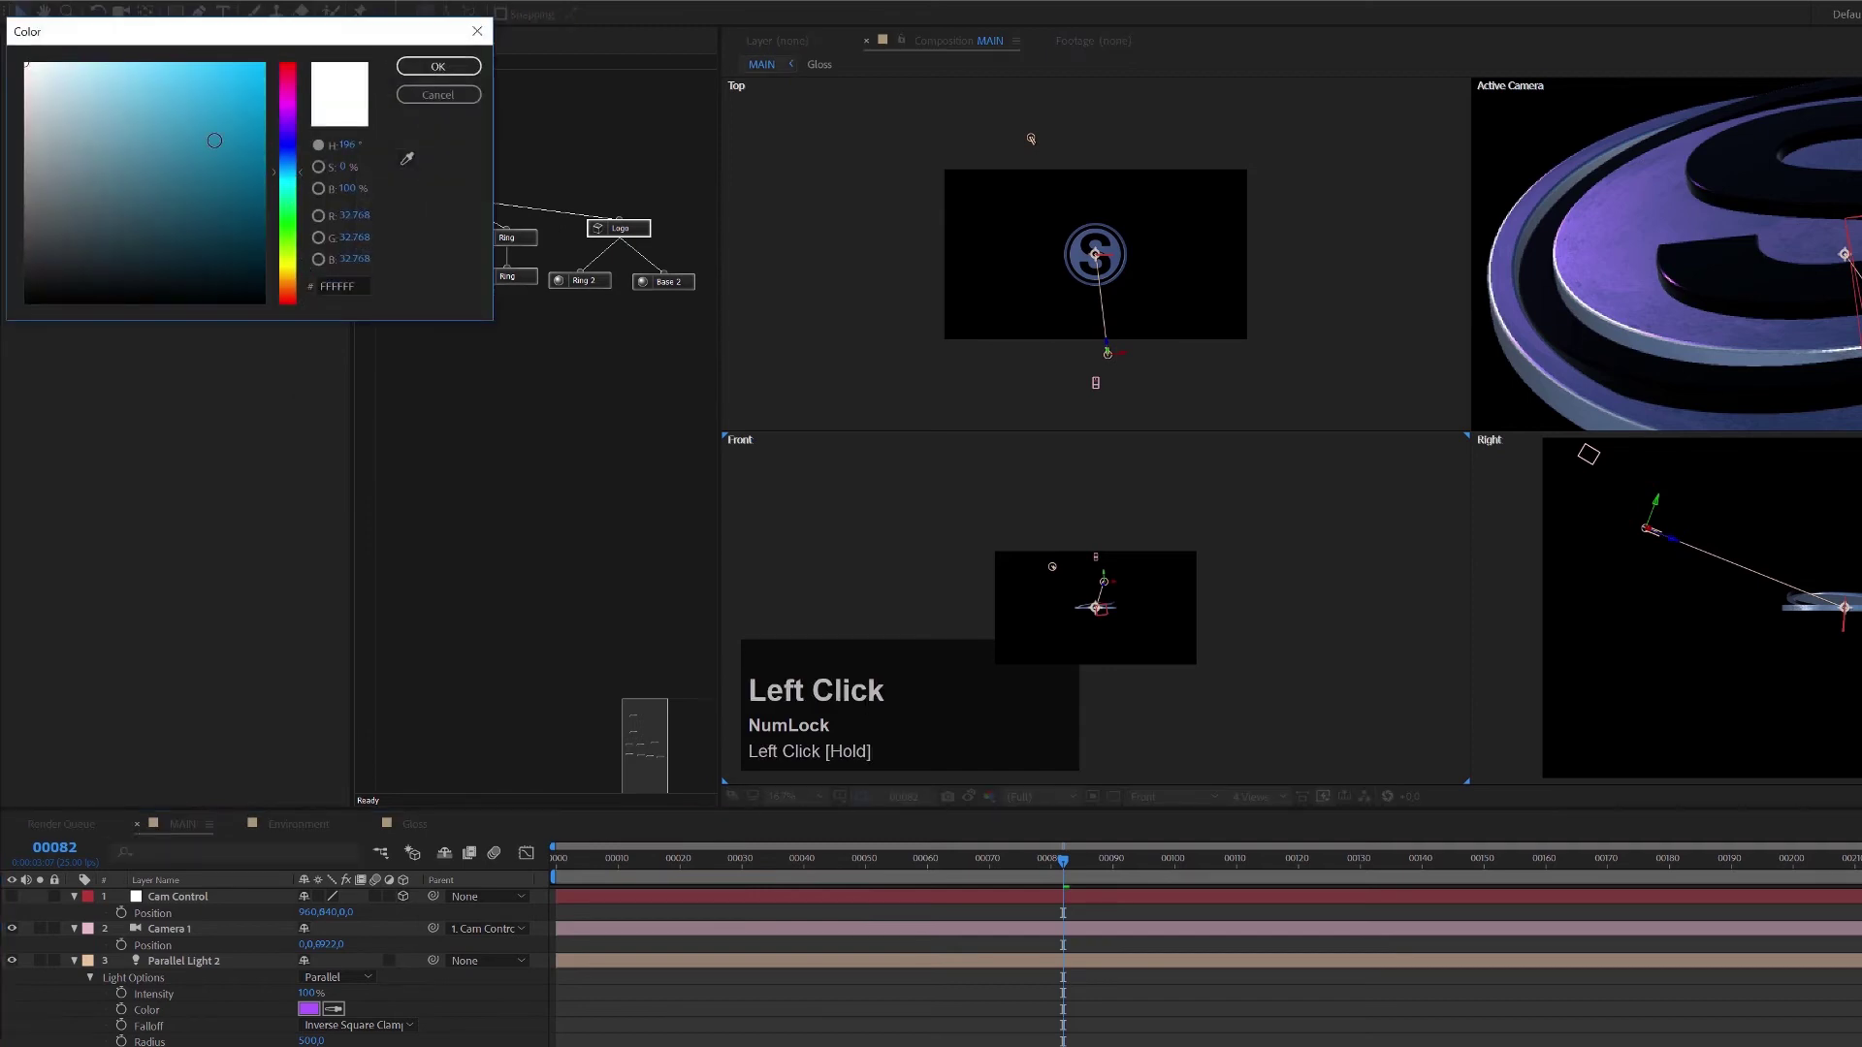
drag(215, 141, 112, 84)
click(437, 65)
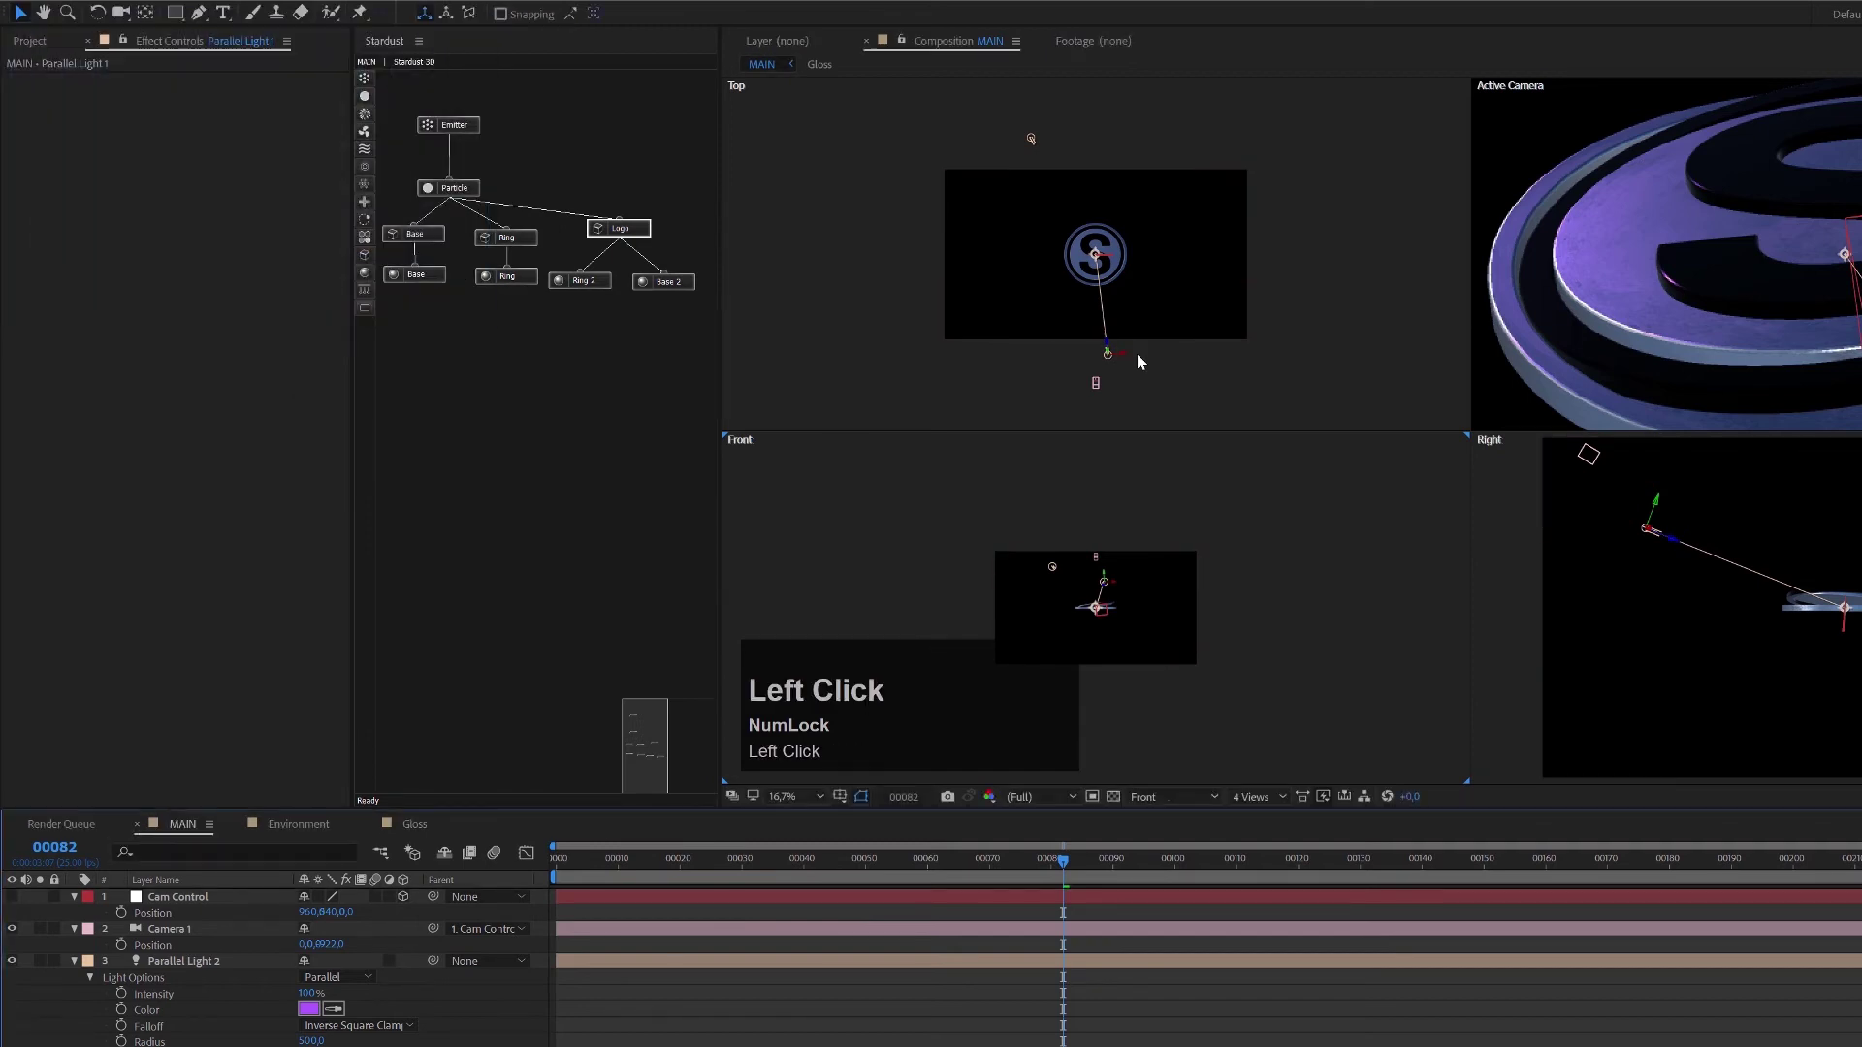
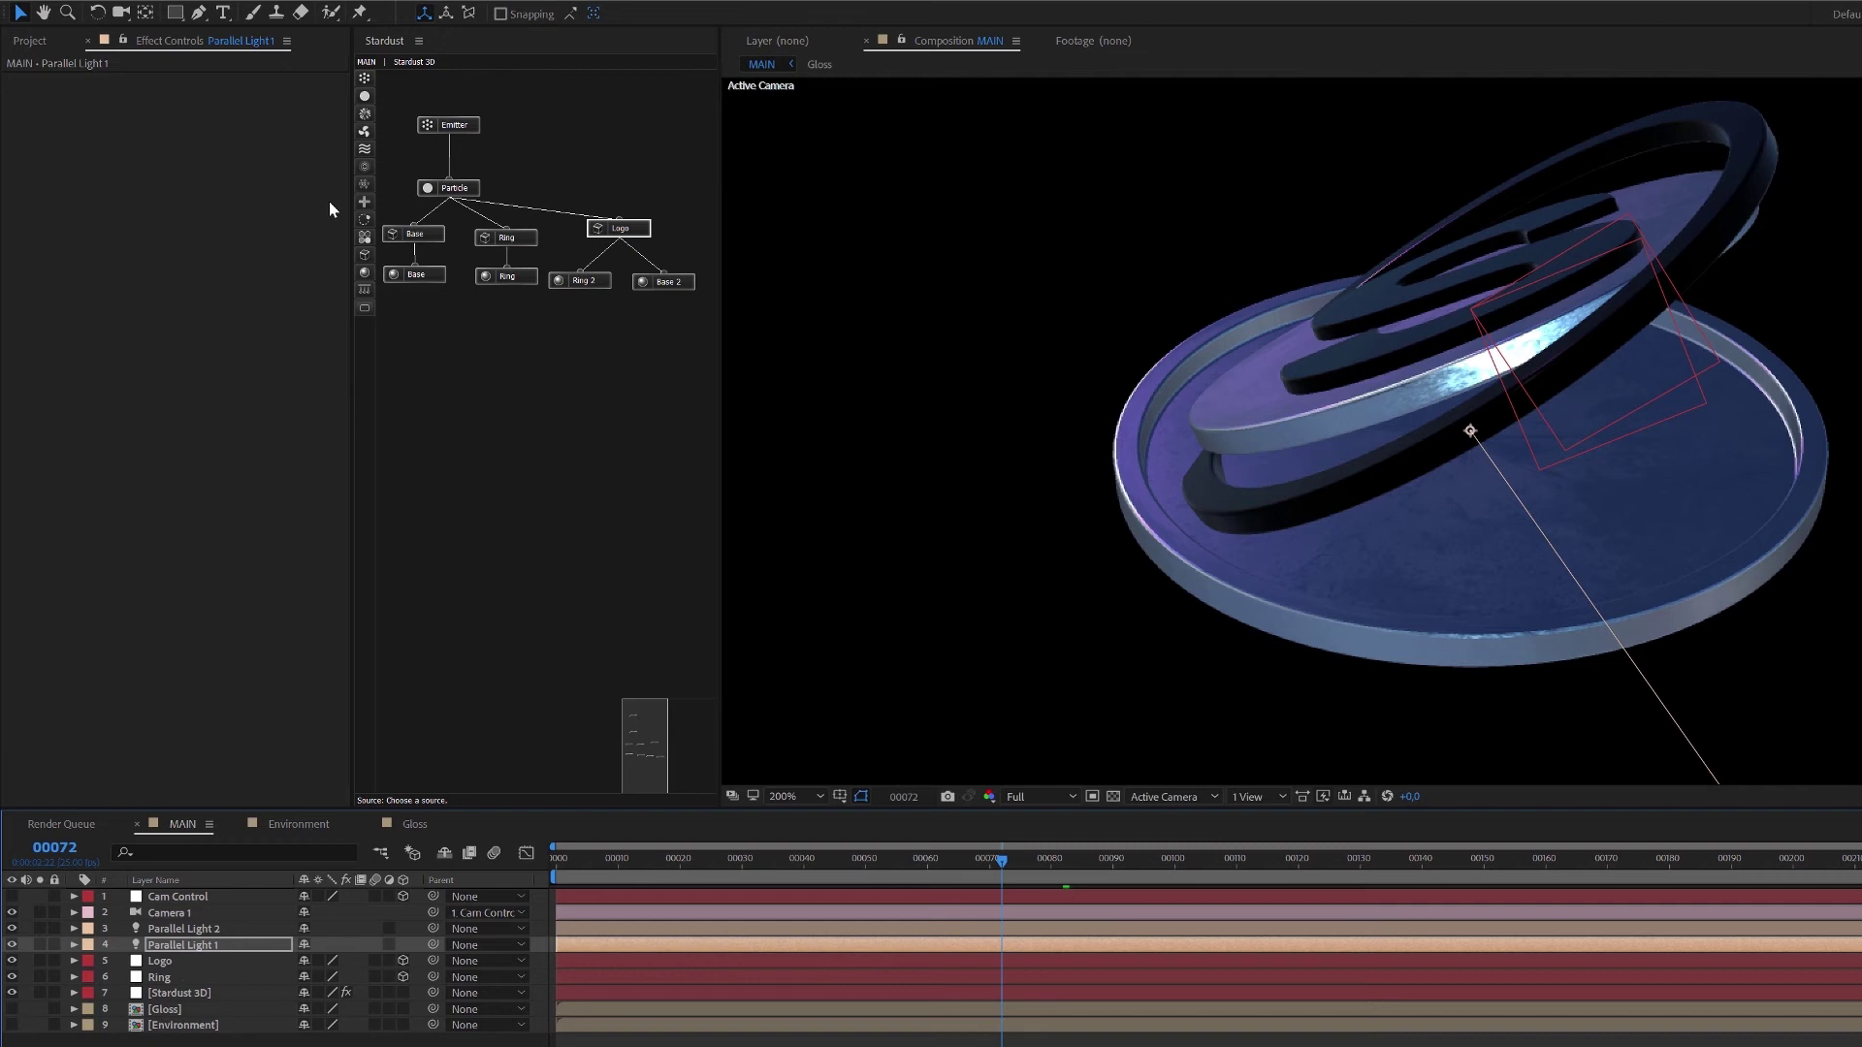
Add a second Emitter with its own Particle node below the existing tree and set the particle shape to Model.
drag(369, 79, 512, 372)
drag(365, 96, 522, 417)
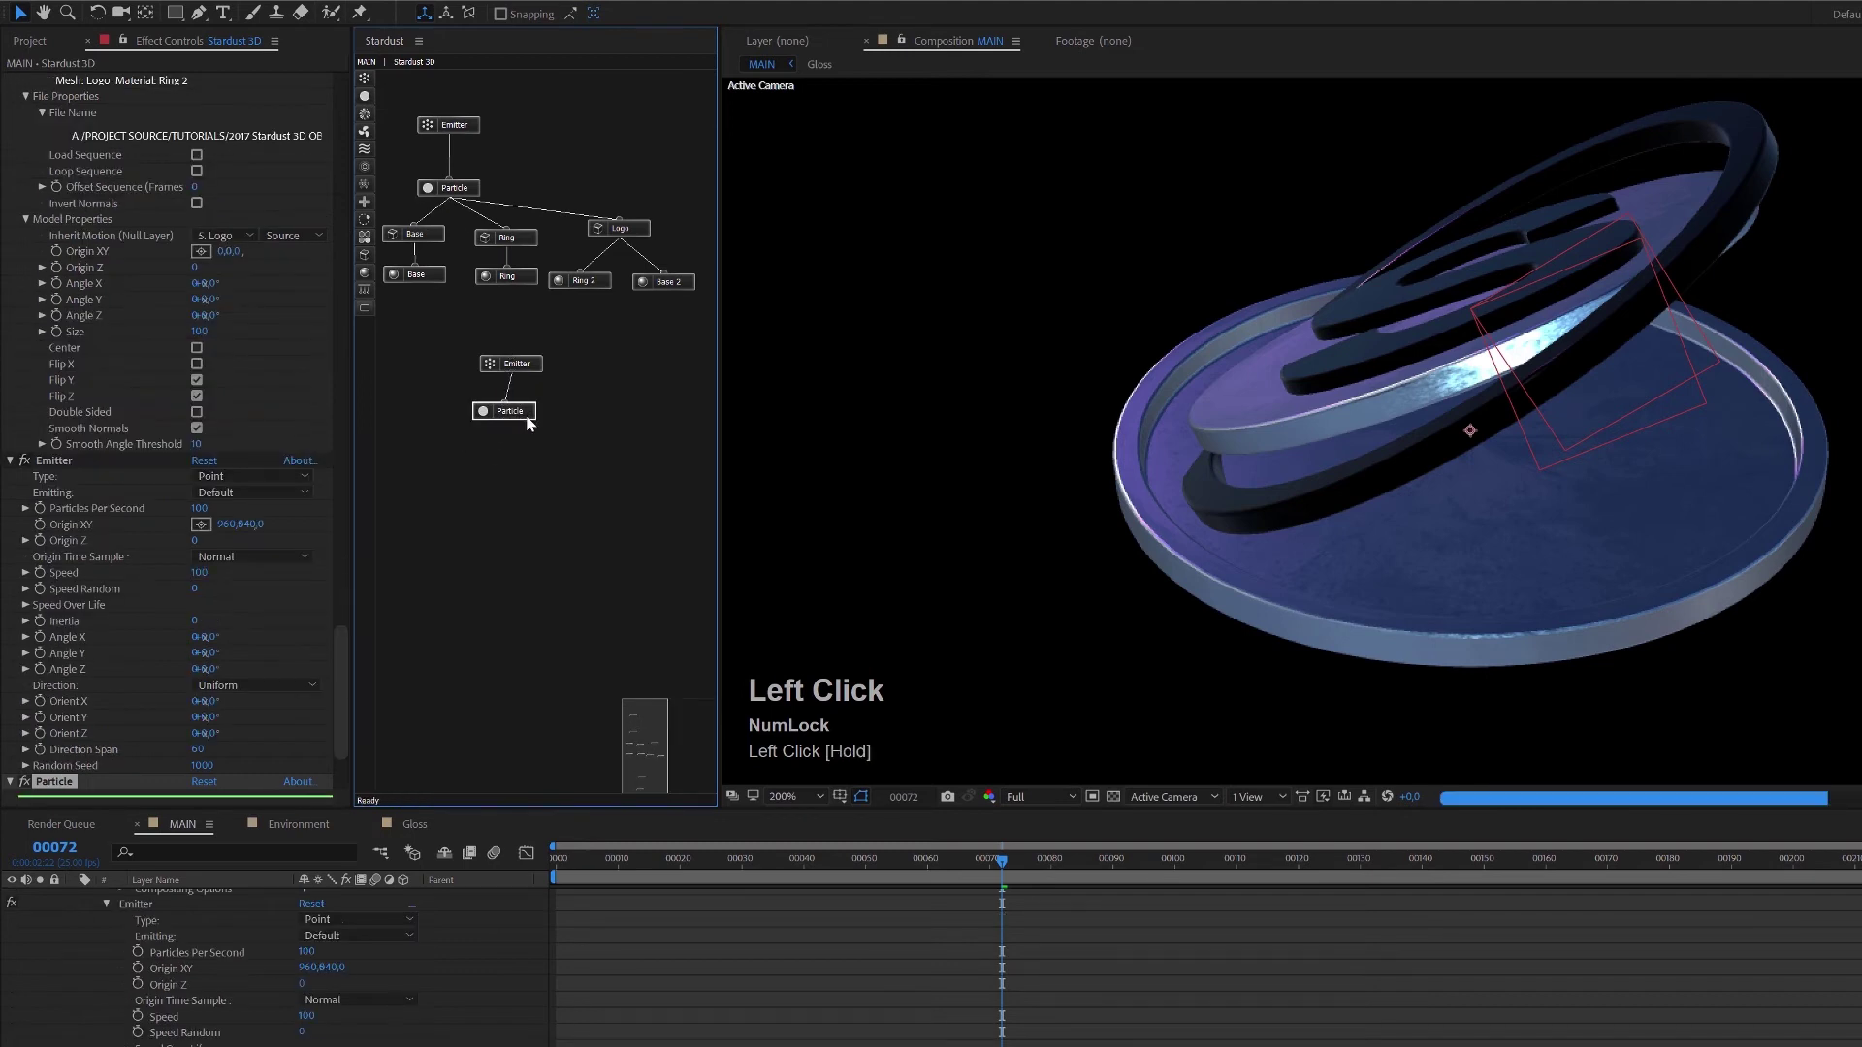
scroll(174, 644, down, 2)
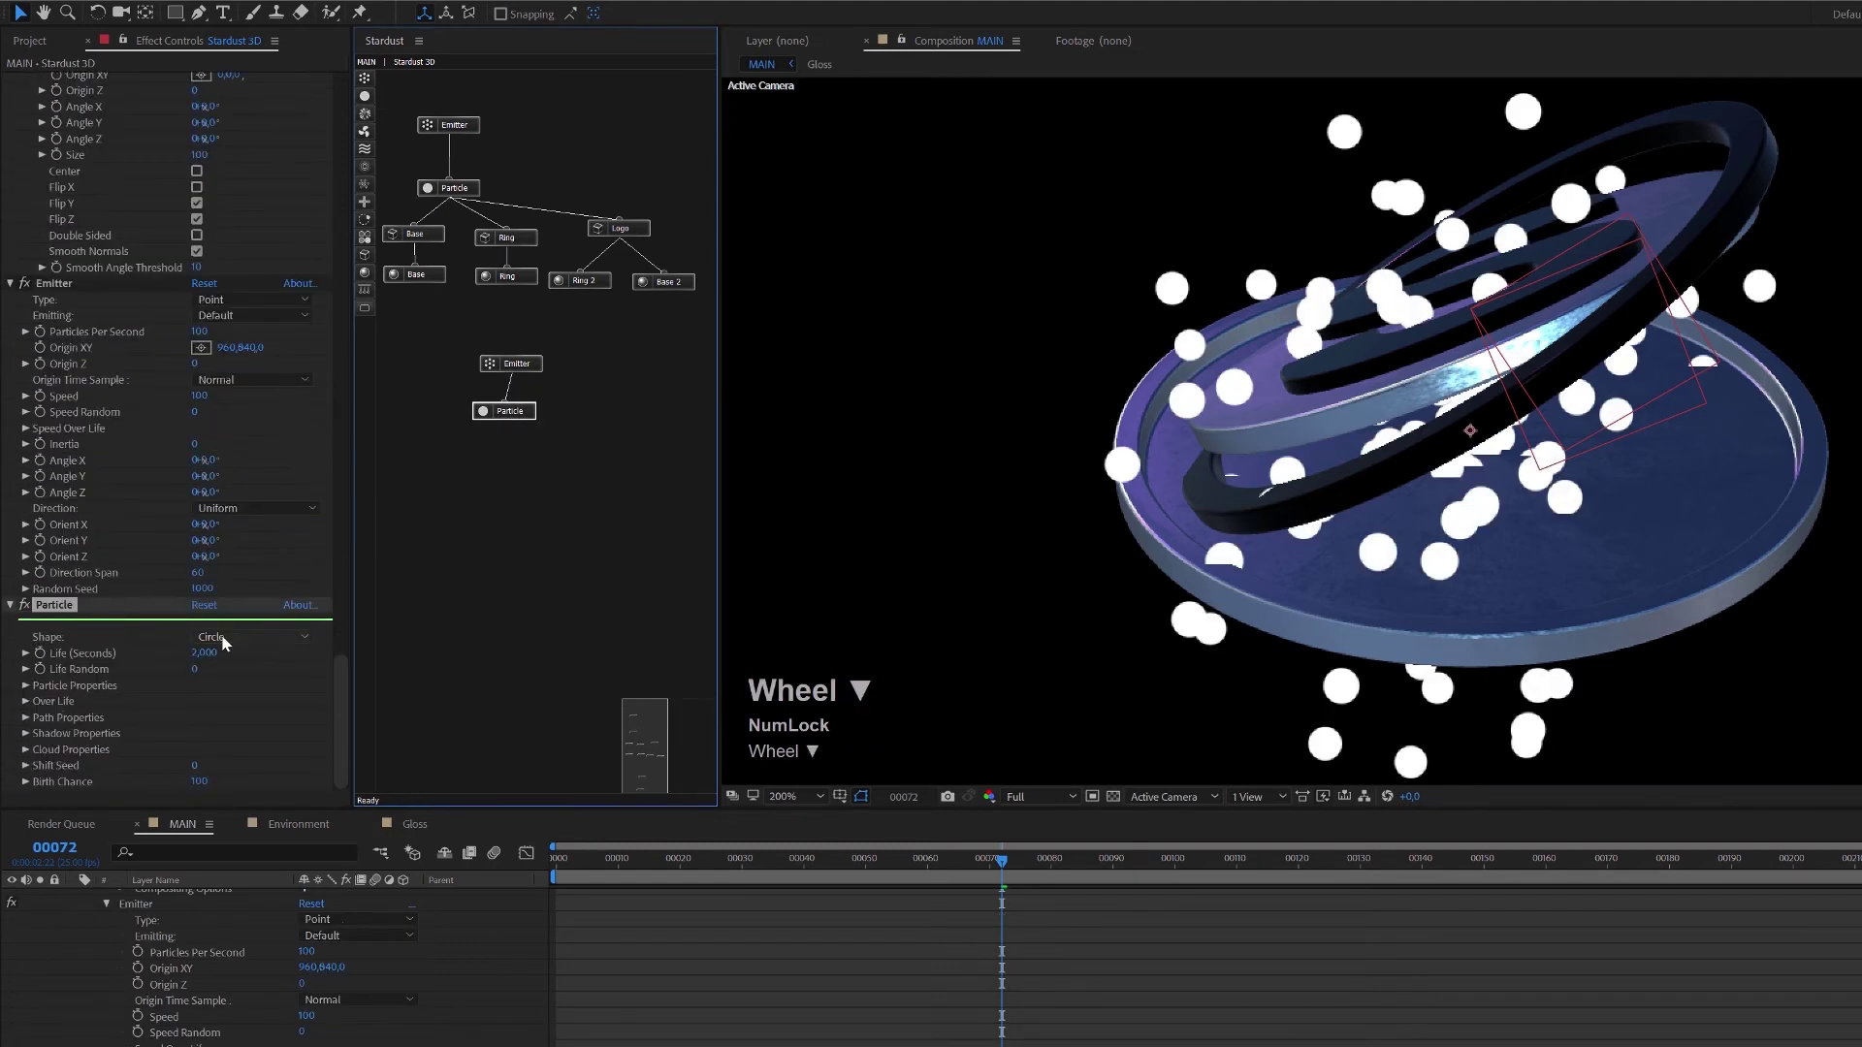
click(223, 642)
click(219, 748)
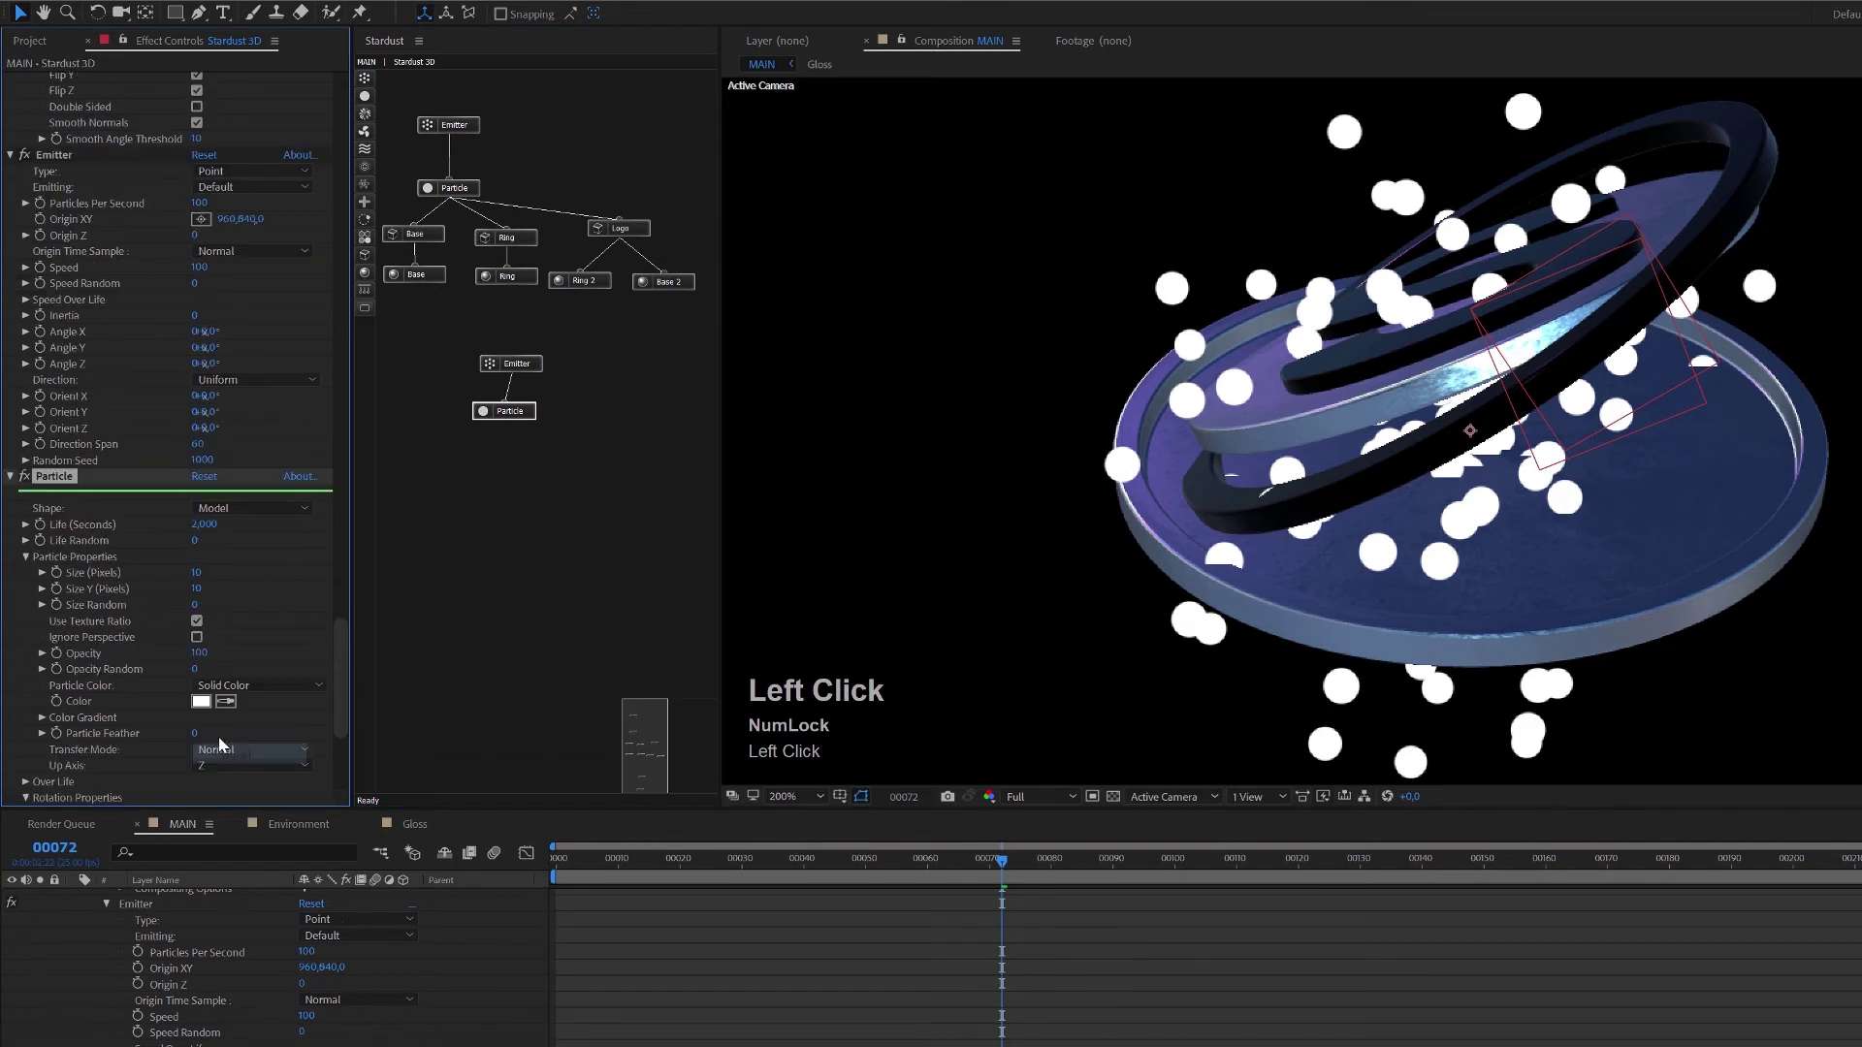
Set the new emitter's speed to 0.
click(511, 363)
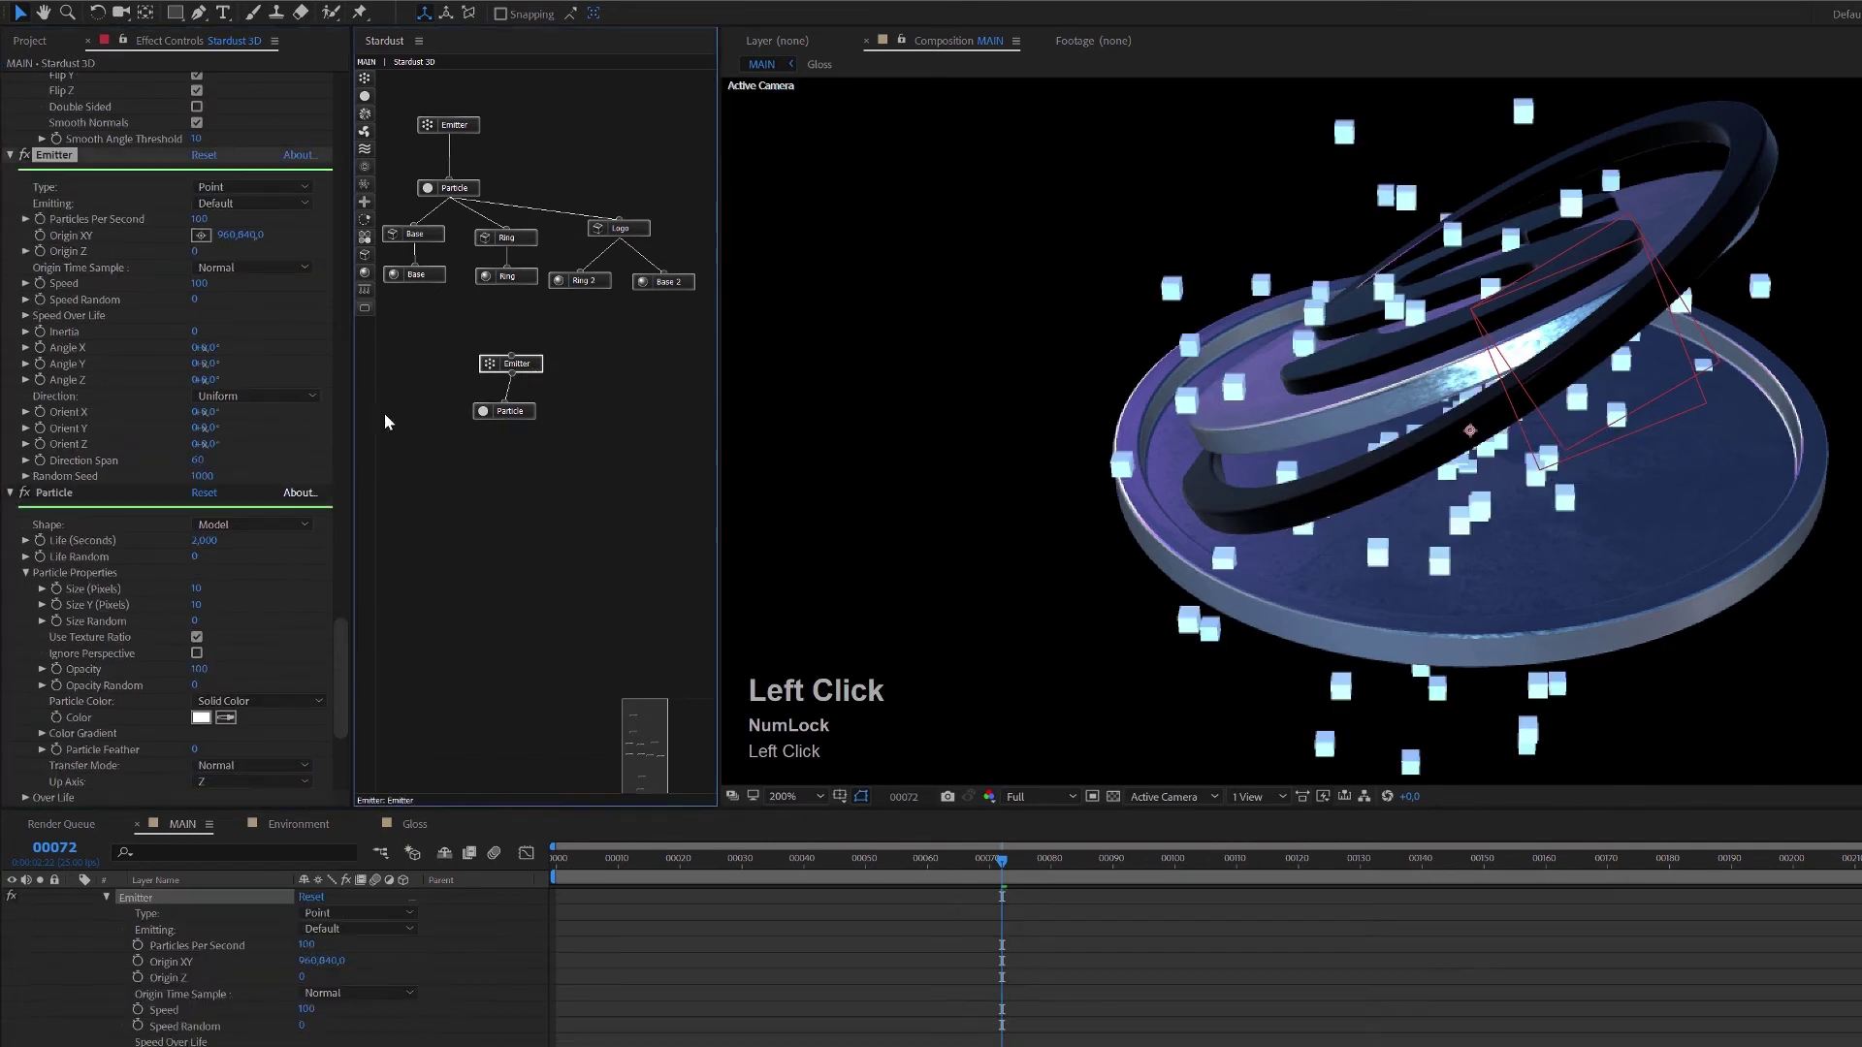
click(201, 283)
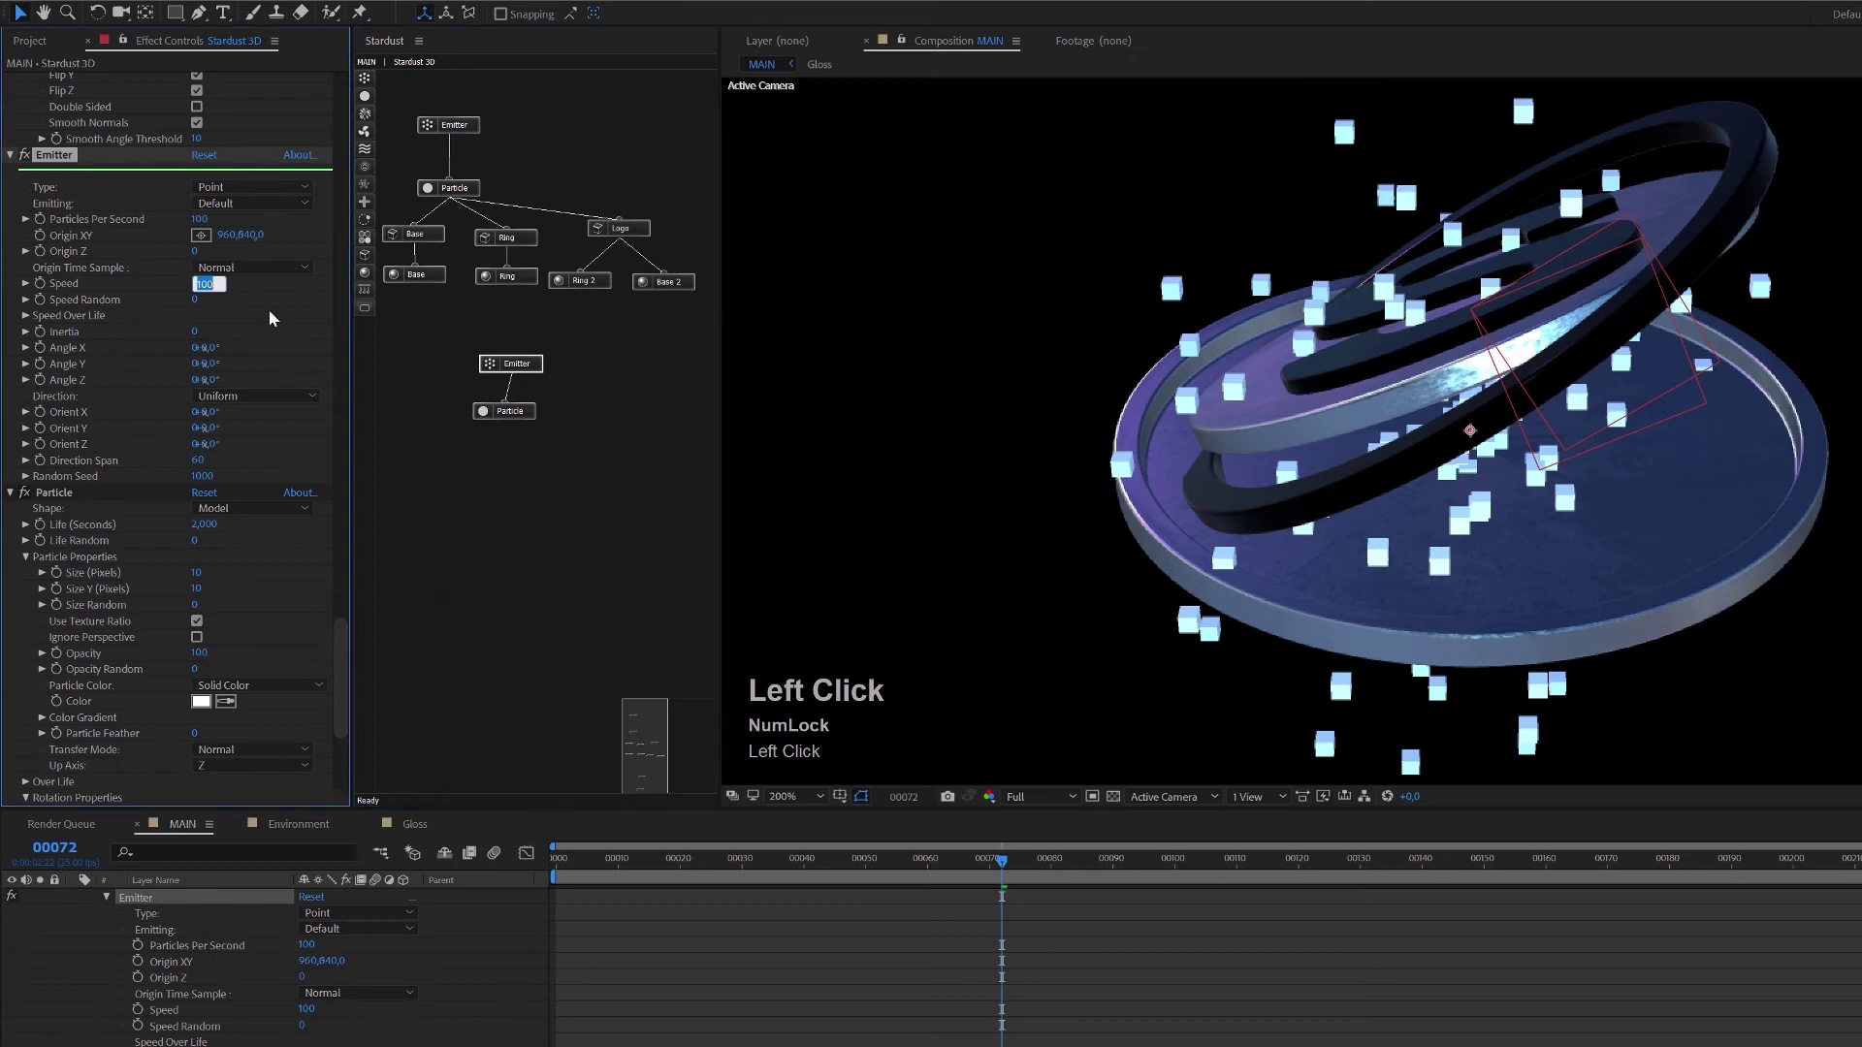
text(0)
click(267, 310)
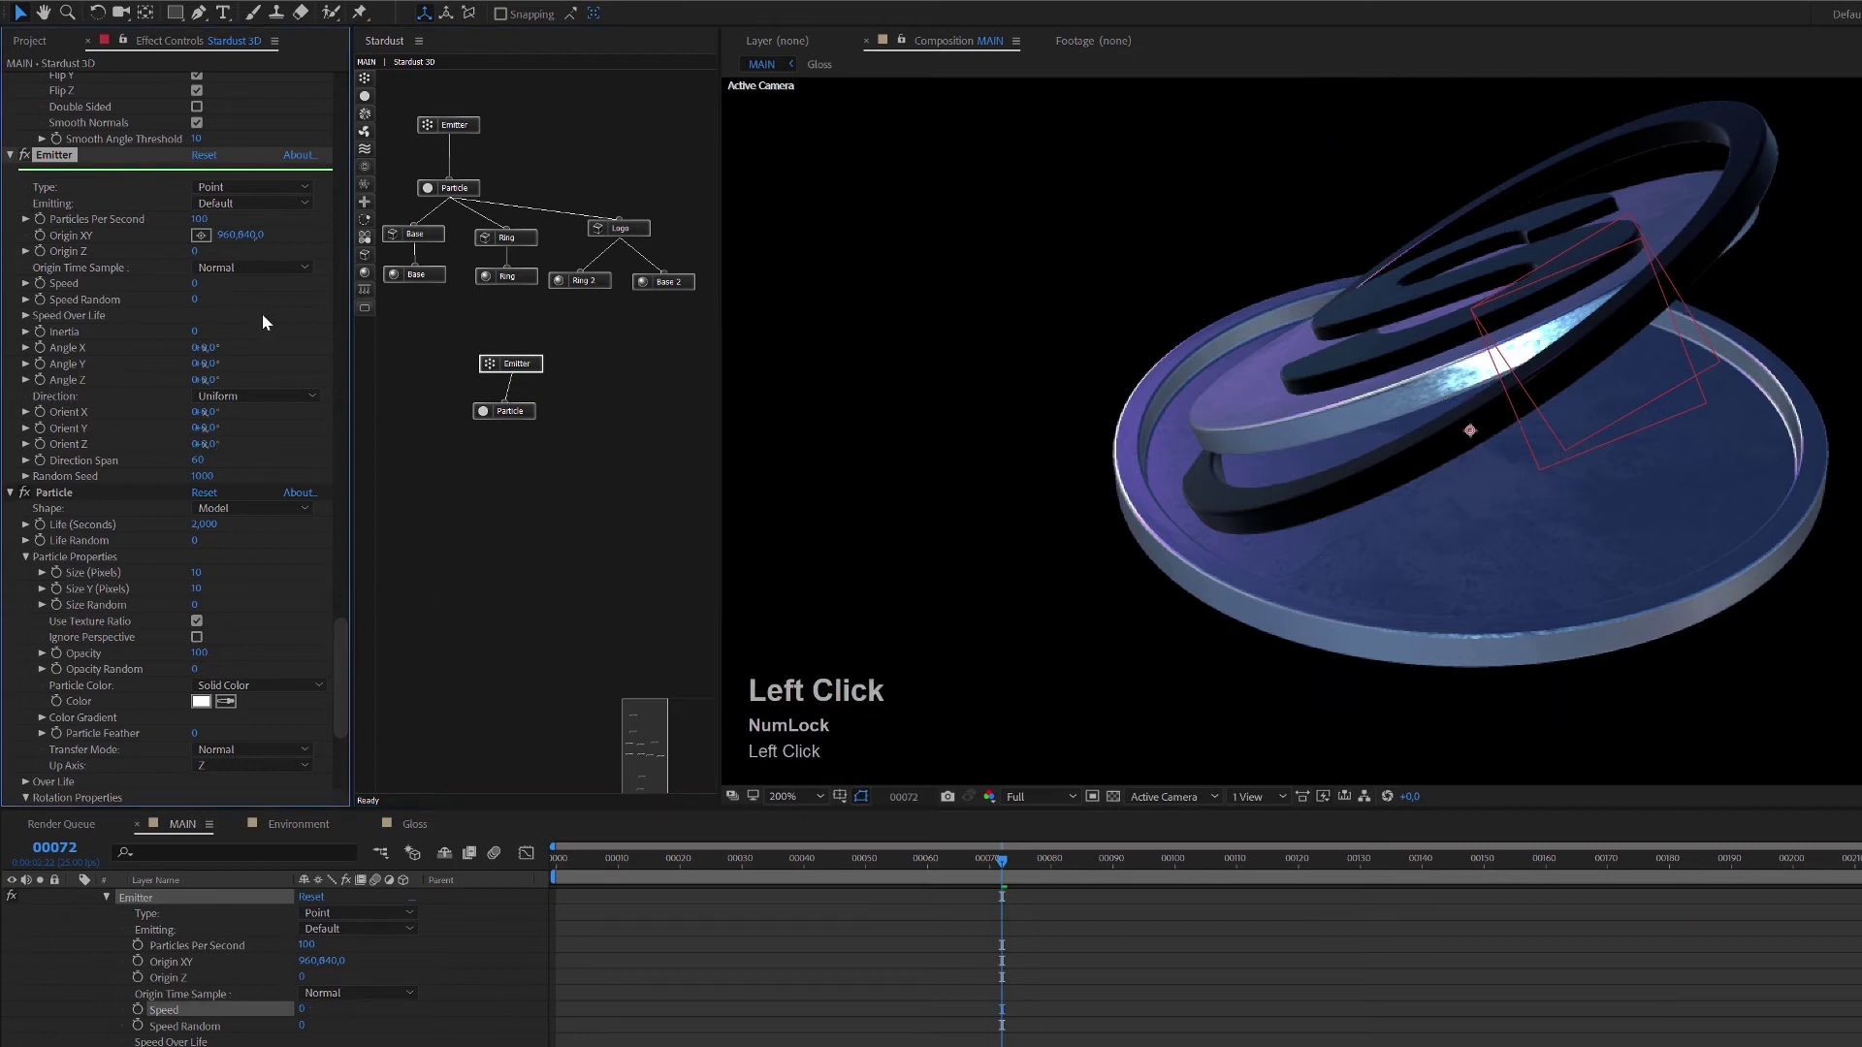
Change the new emitter's type to Ring and set its Size X to 200.
click(259, 190)
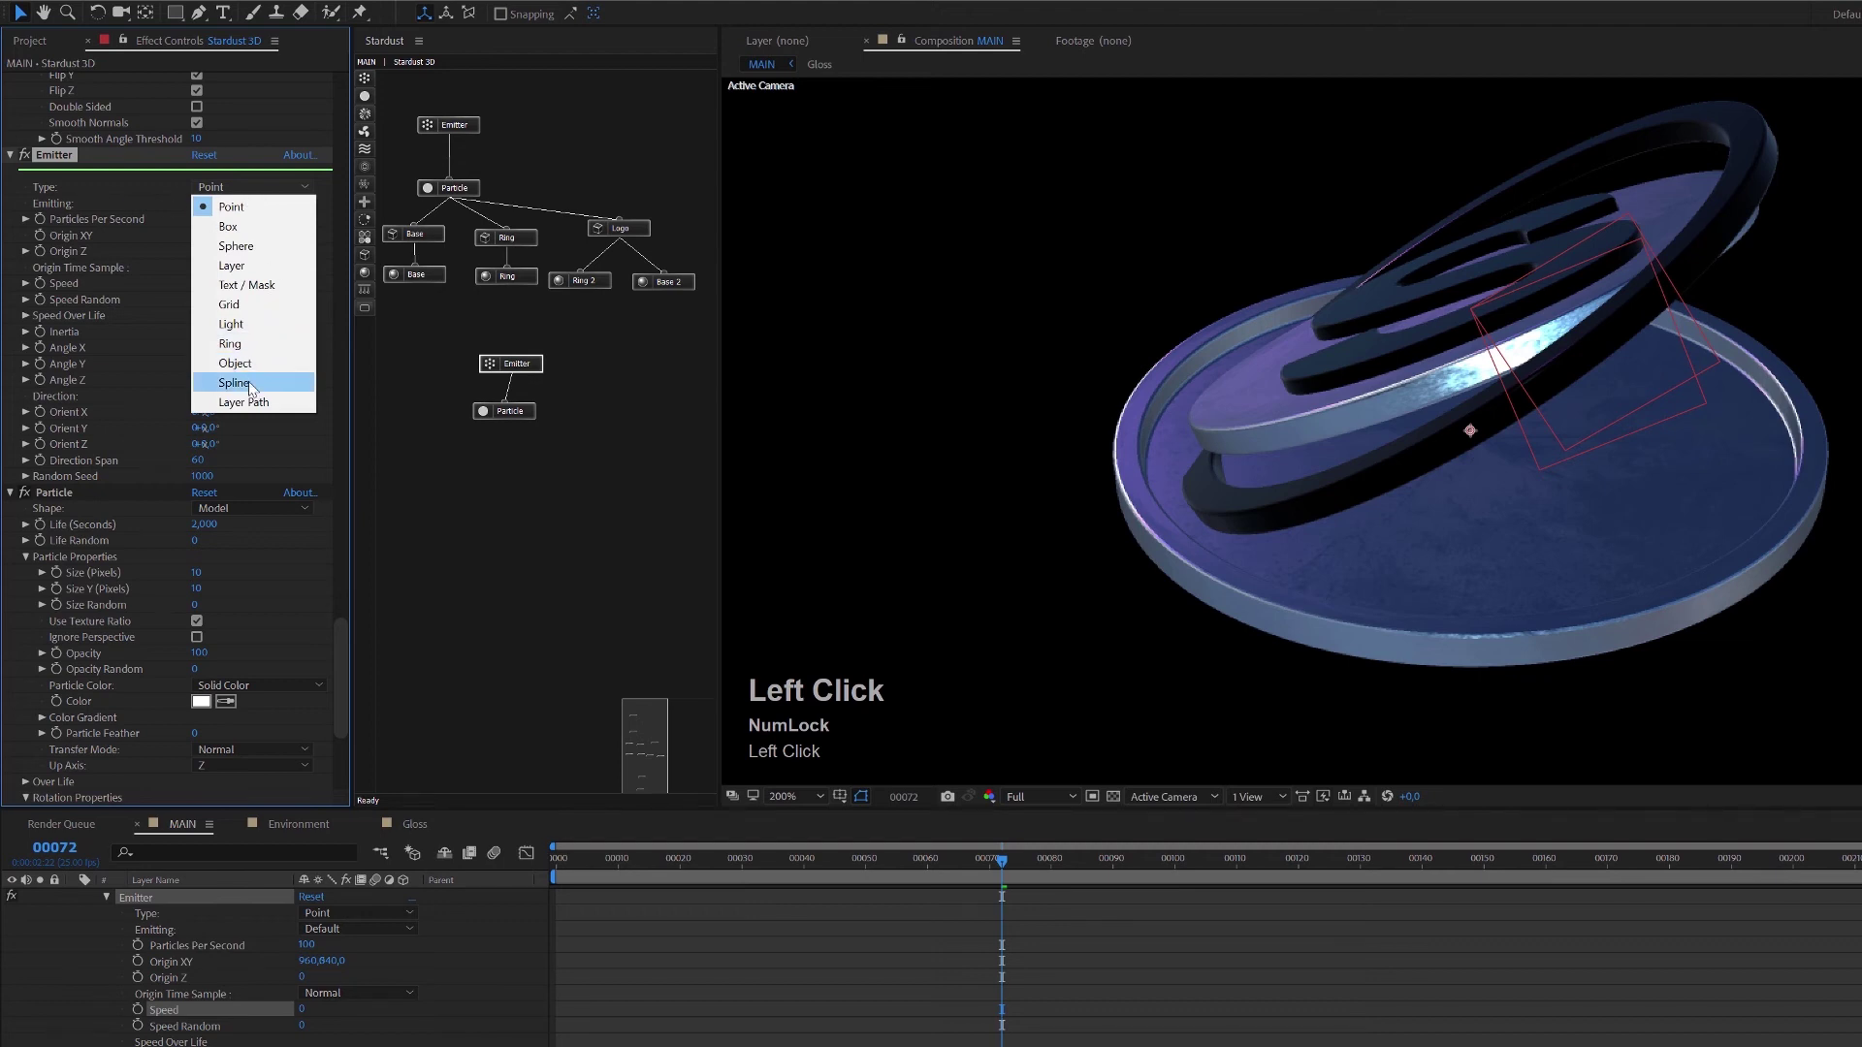
click(233, 343)
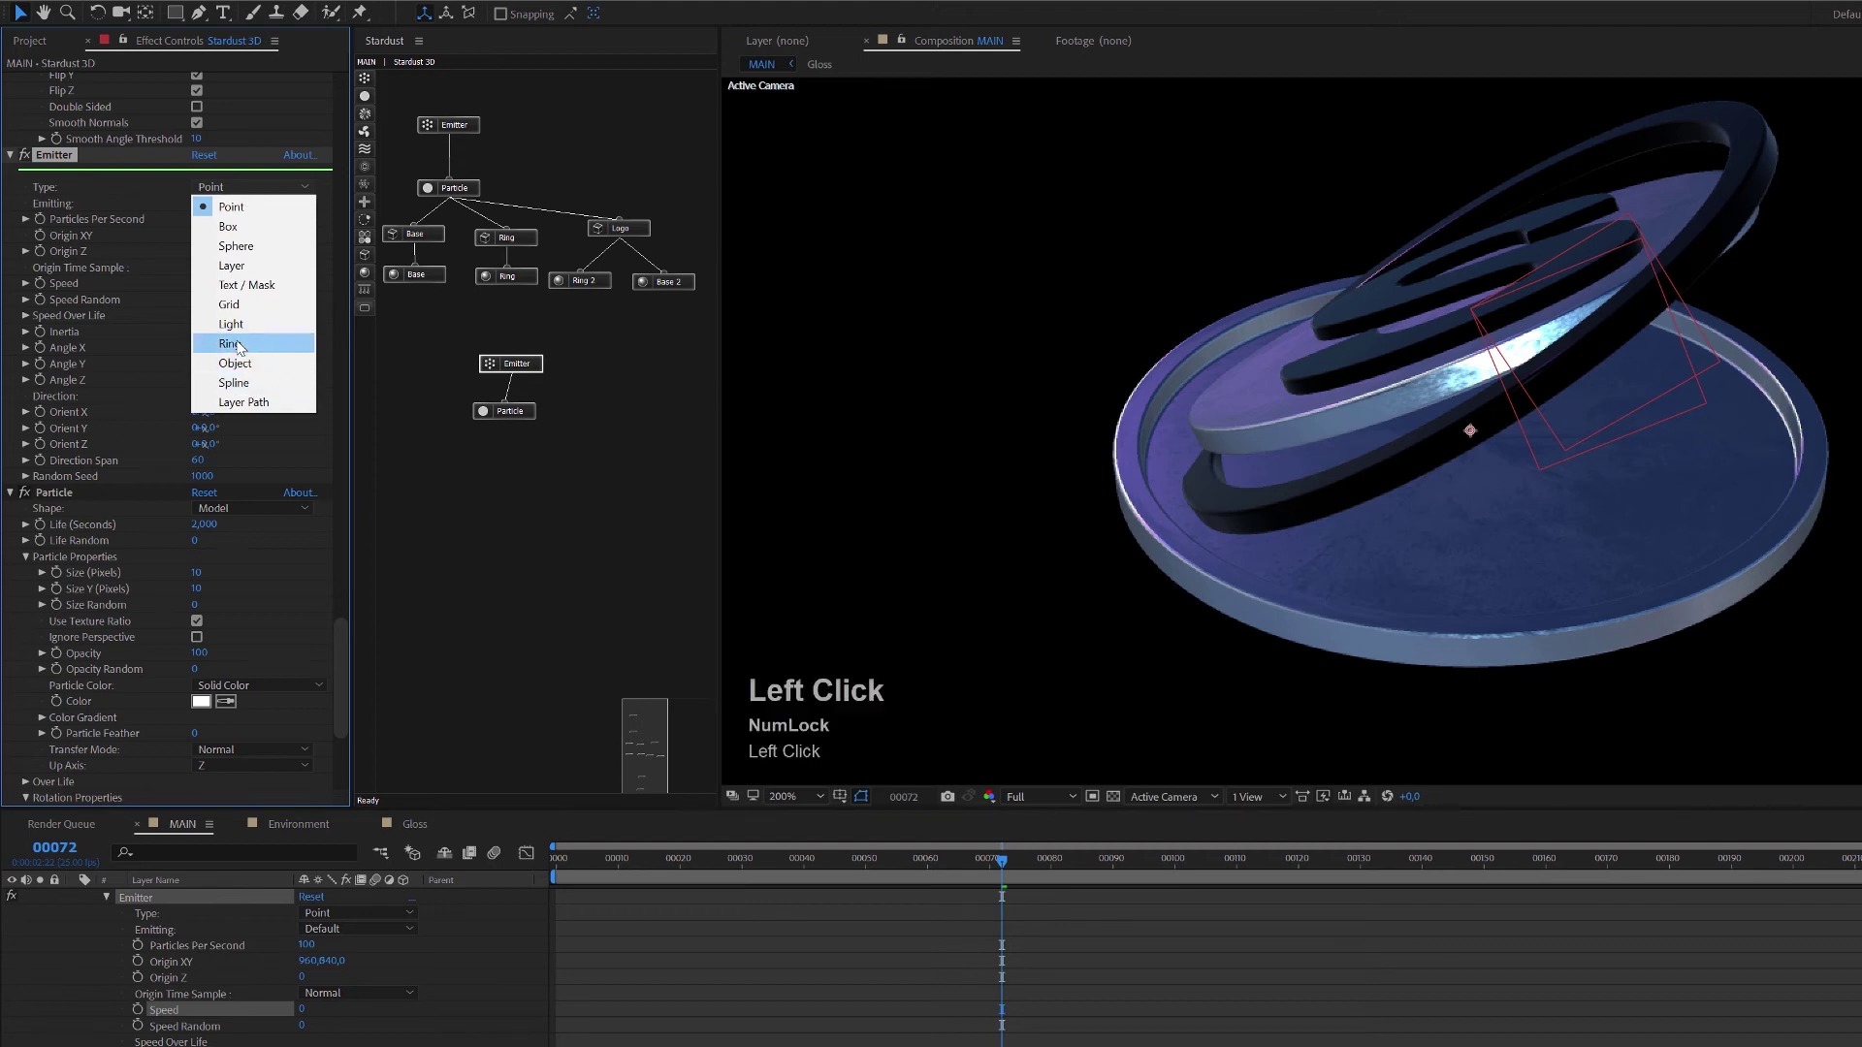
click(199, 351)
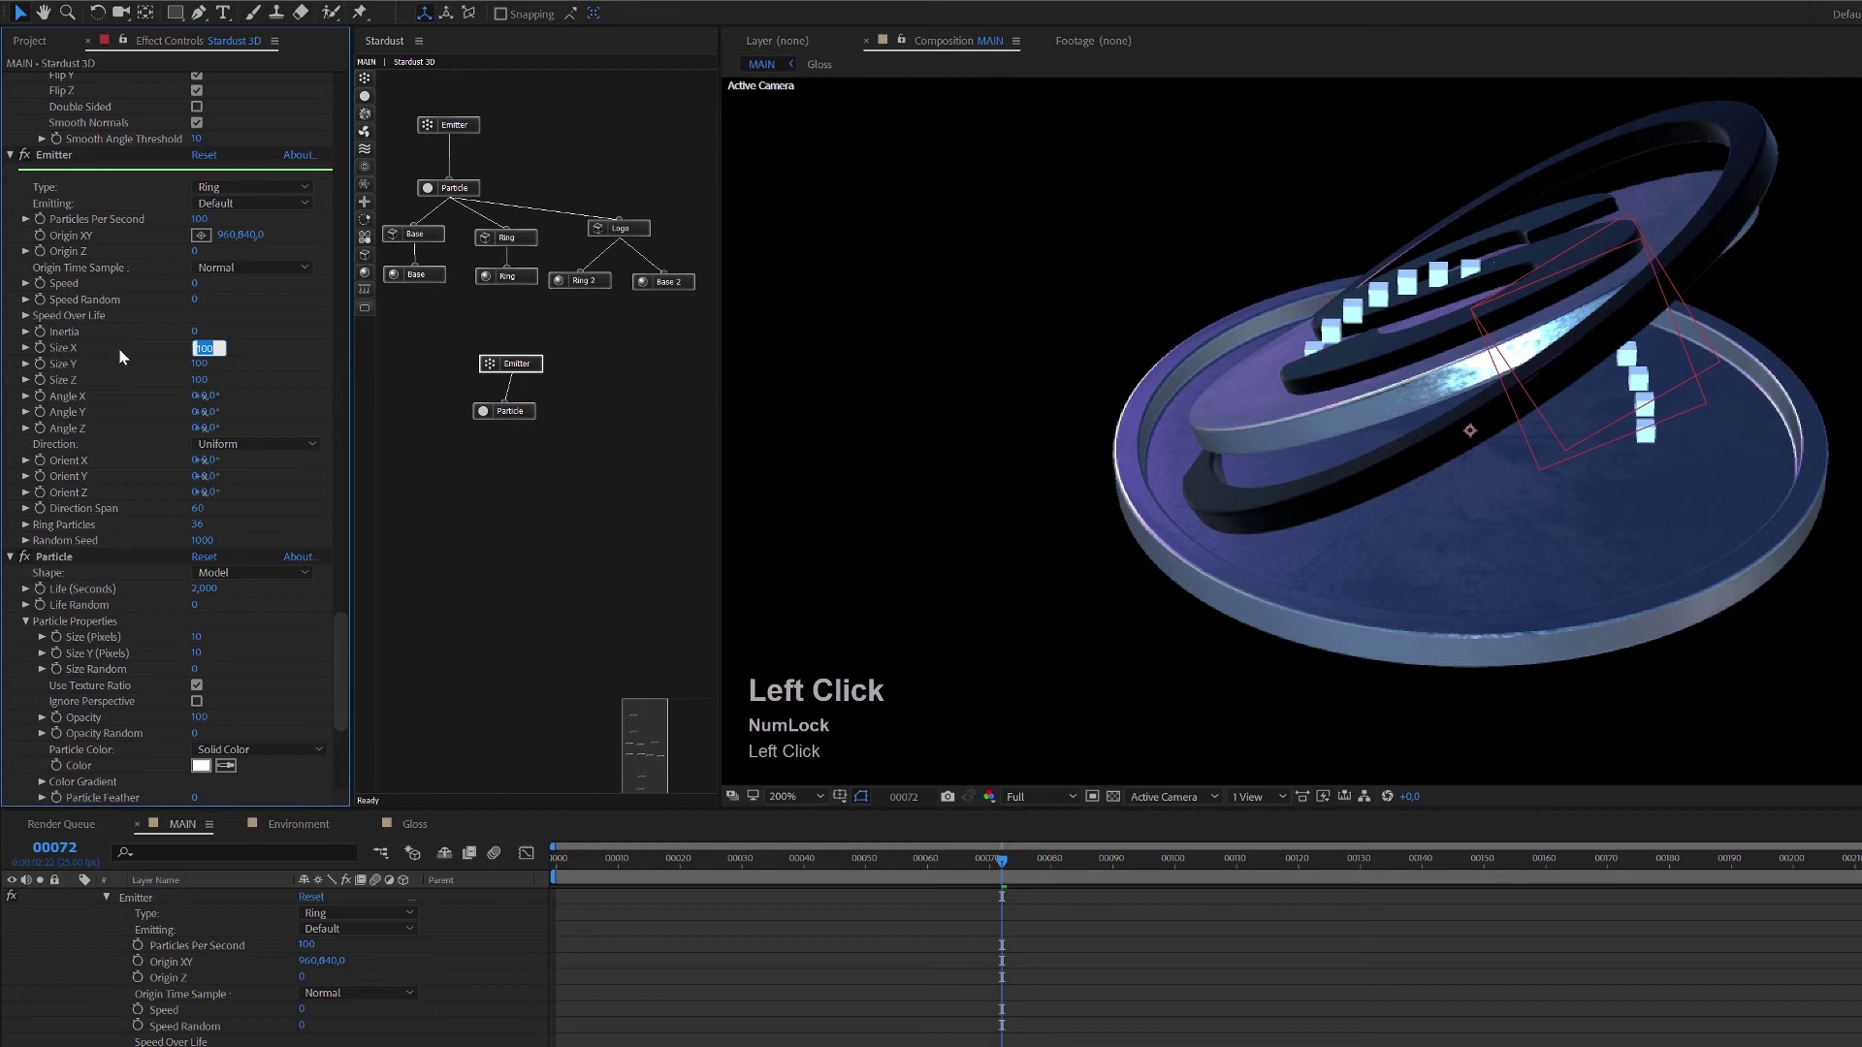
text(200)
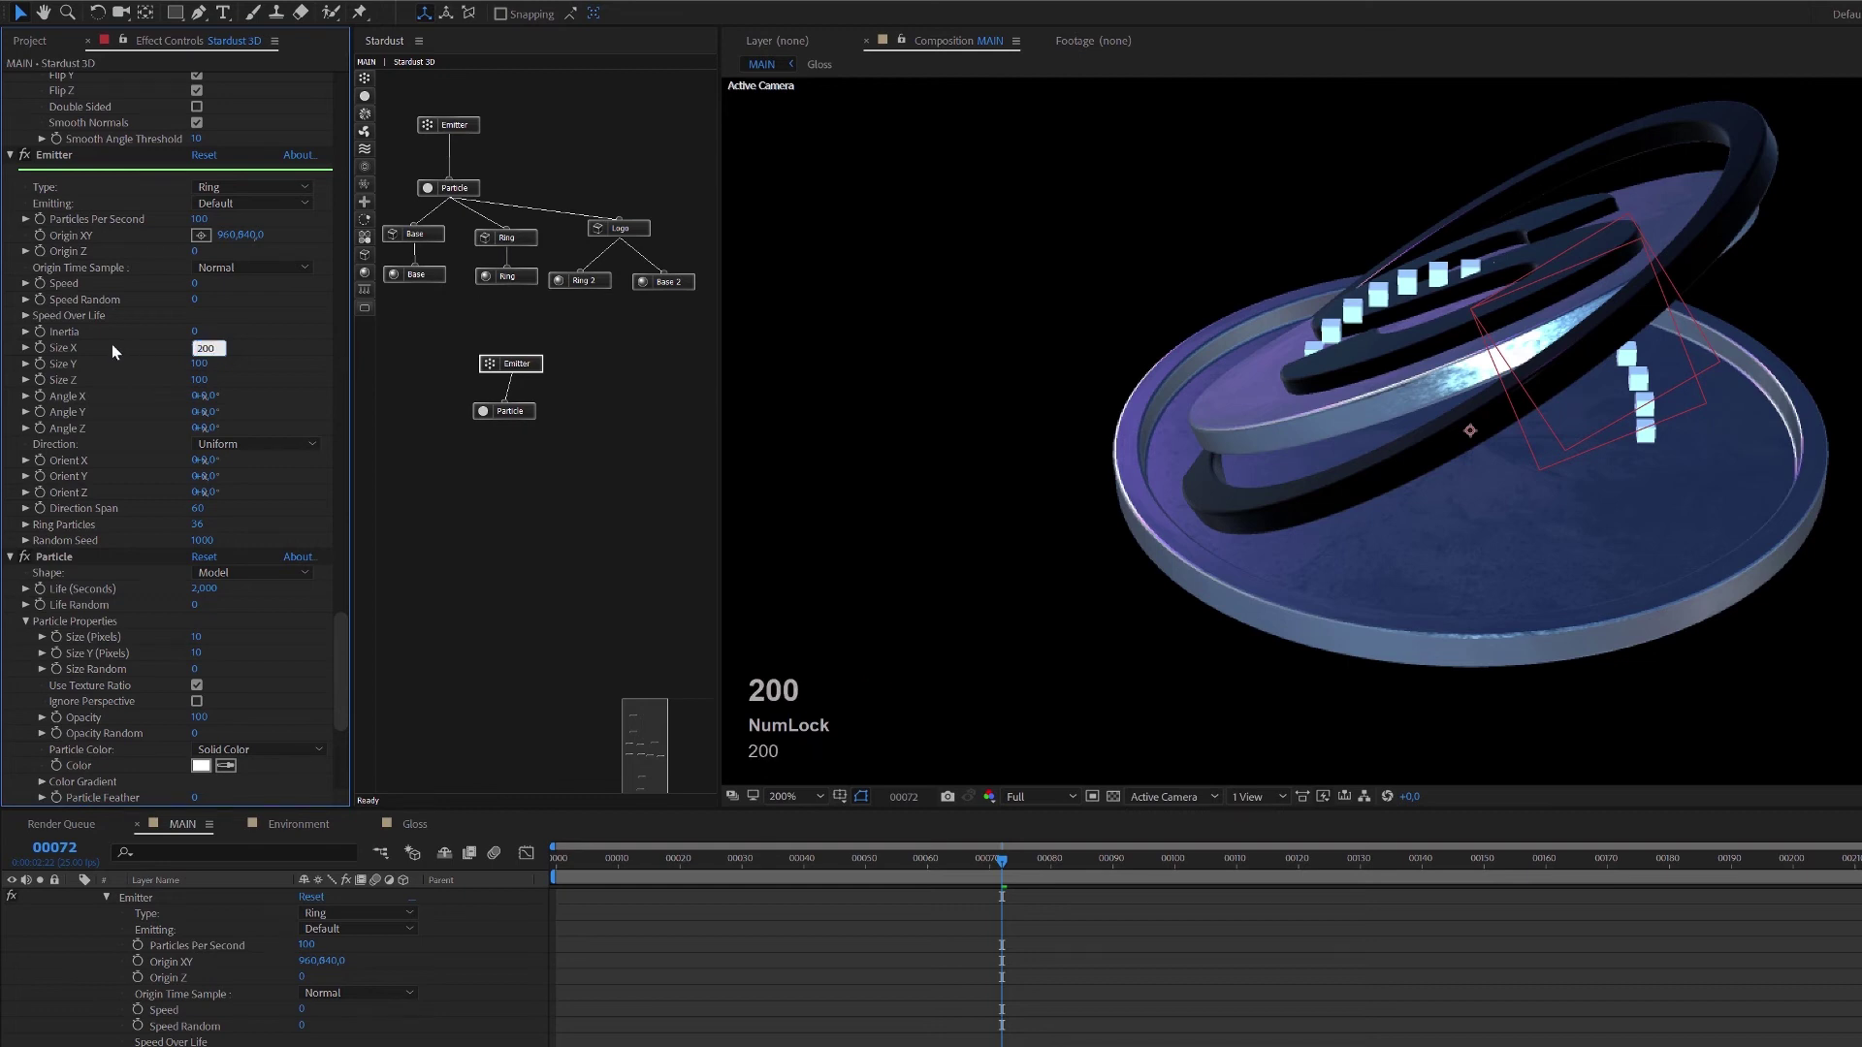
click(241, 336)
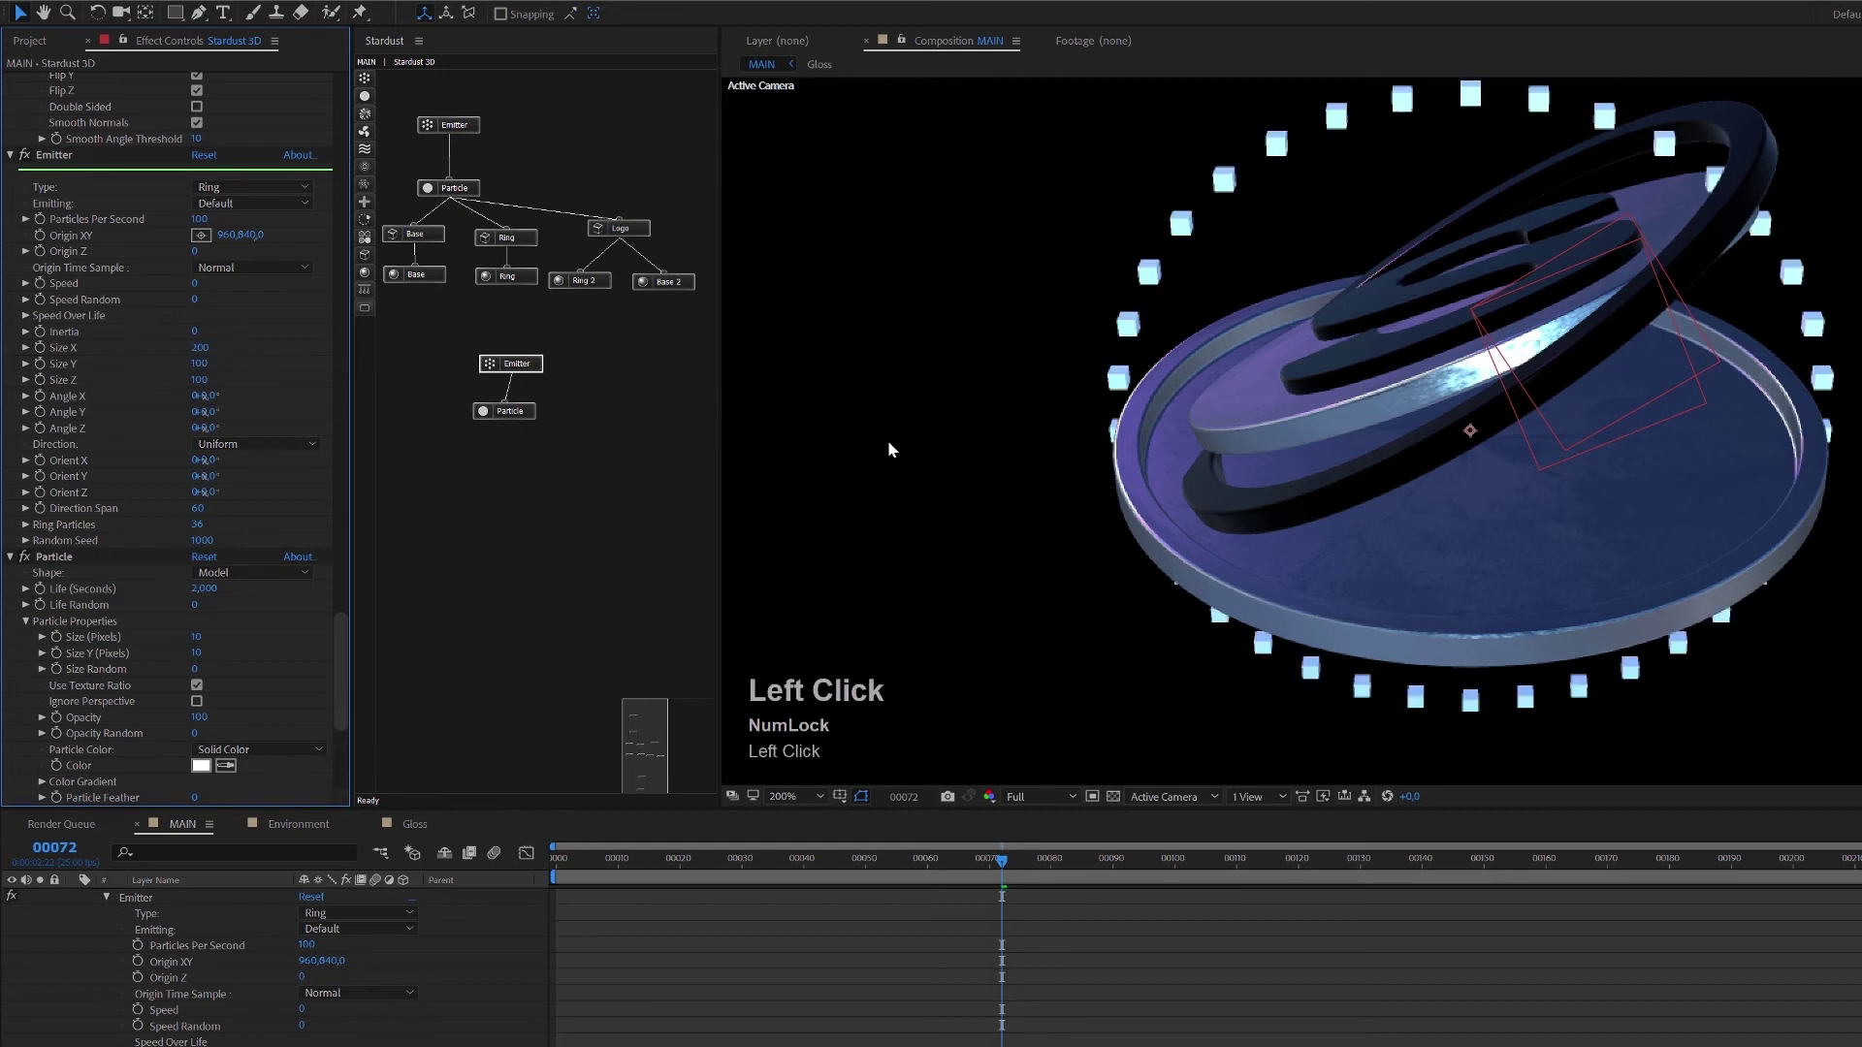
Rotate the ring emitter flat by setting its Angle X to 90°.
click(199, 395)
text(90)
key(Return)
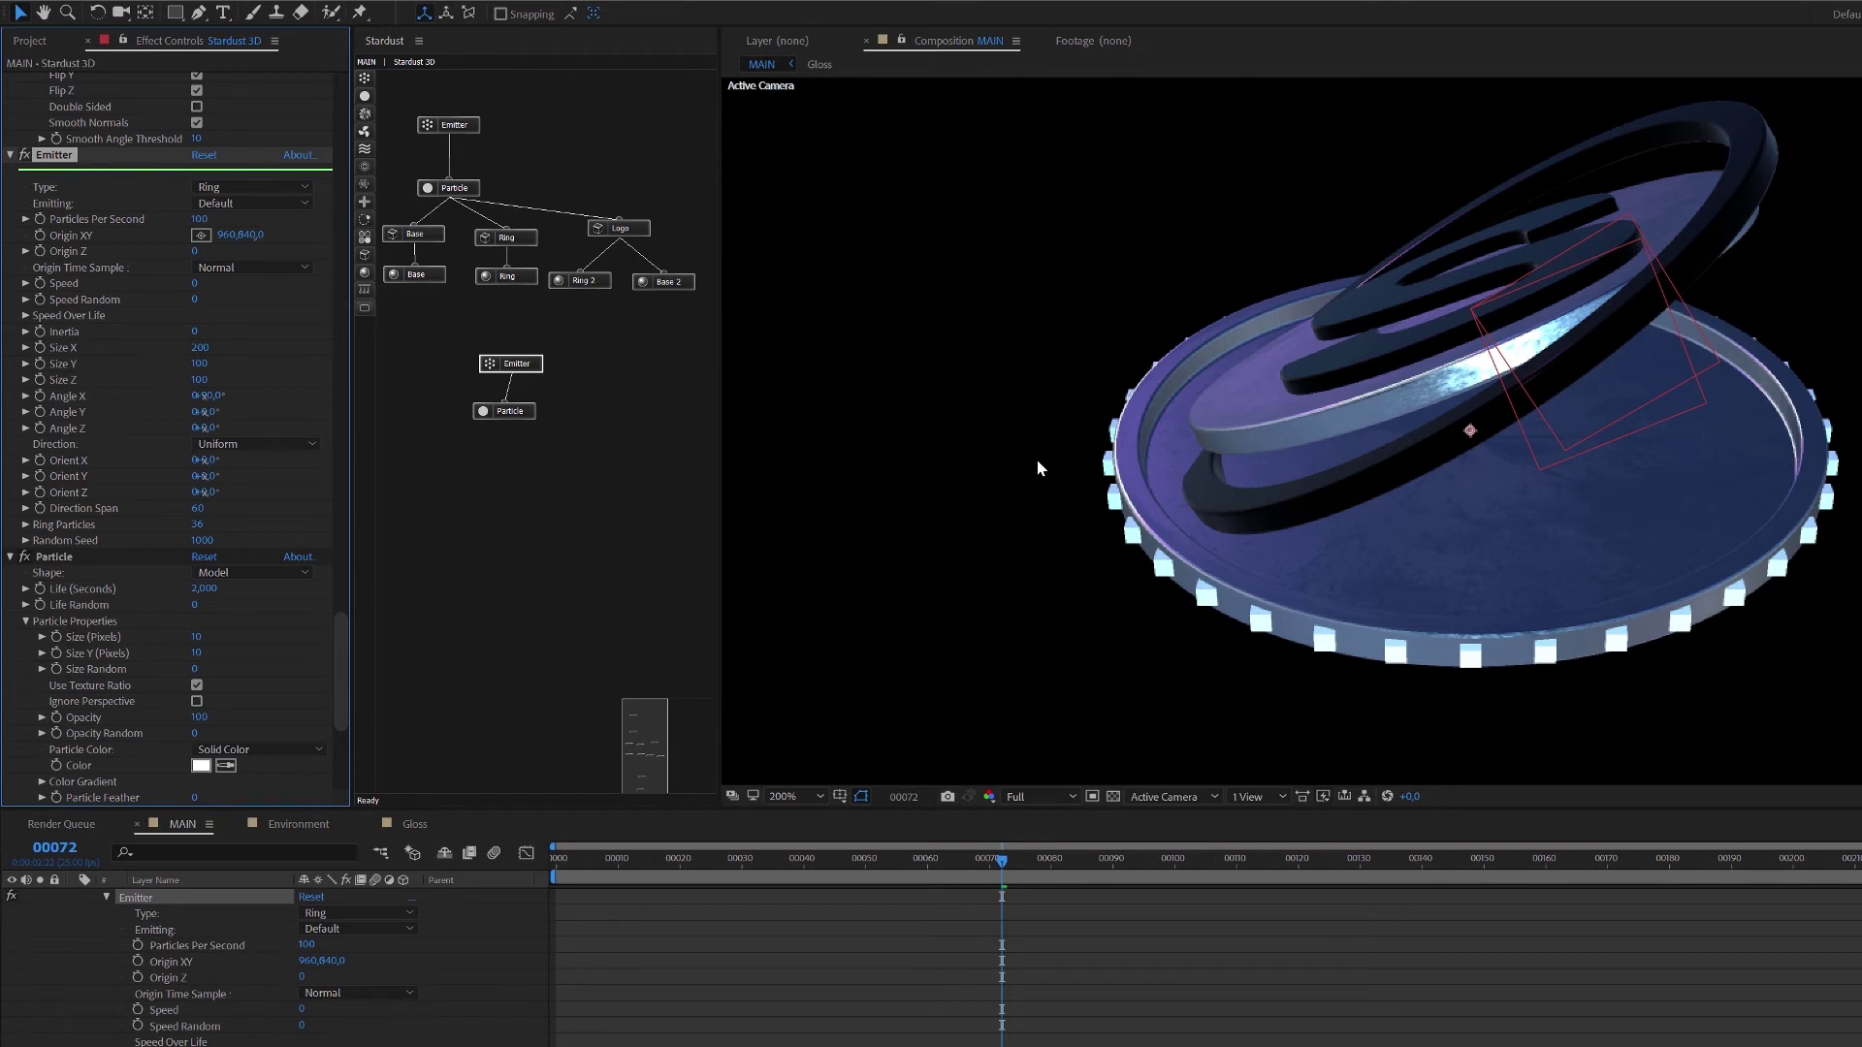
Add a Model node connected below the second Particle node.
click(522, 410)
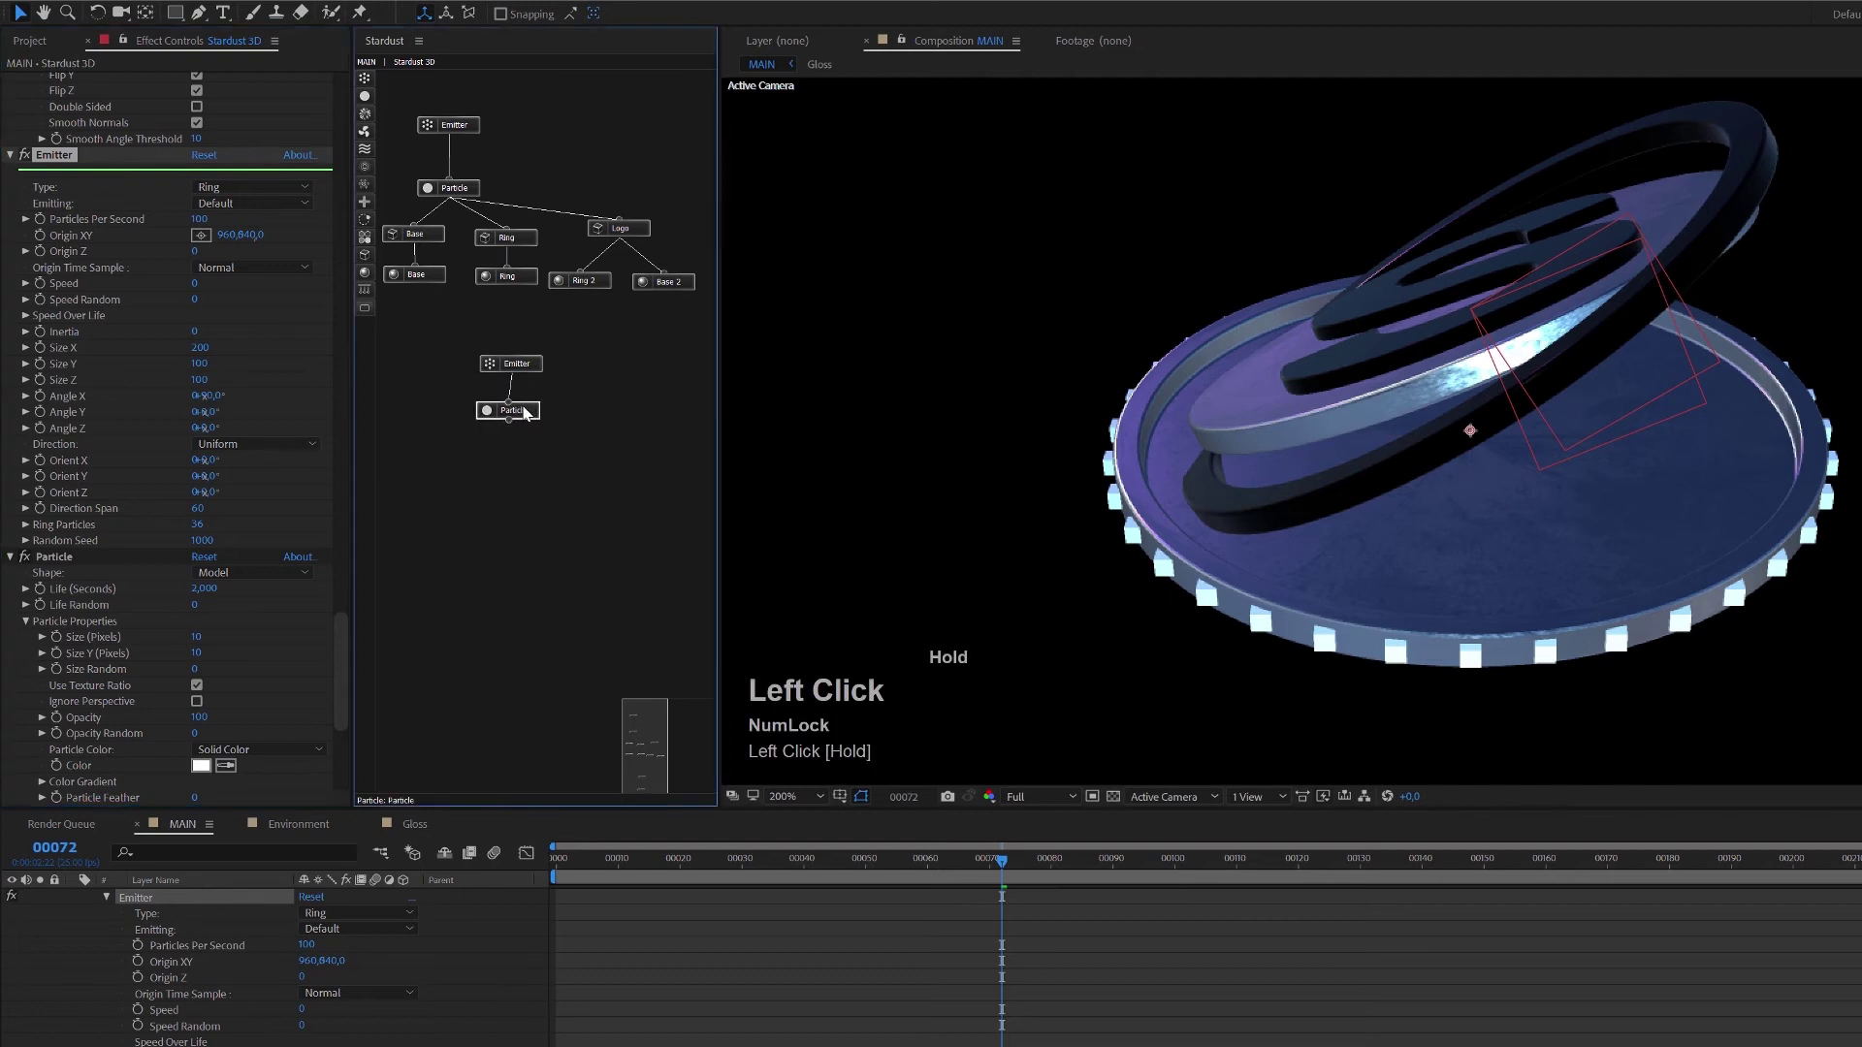
drag(366, 260, 515, 464)
click(533, 458)
scroll(204, 737, down, 1)
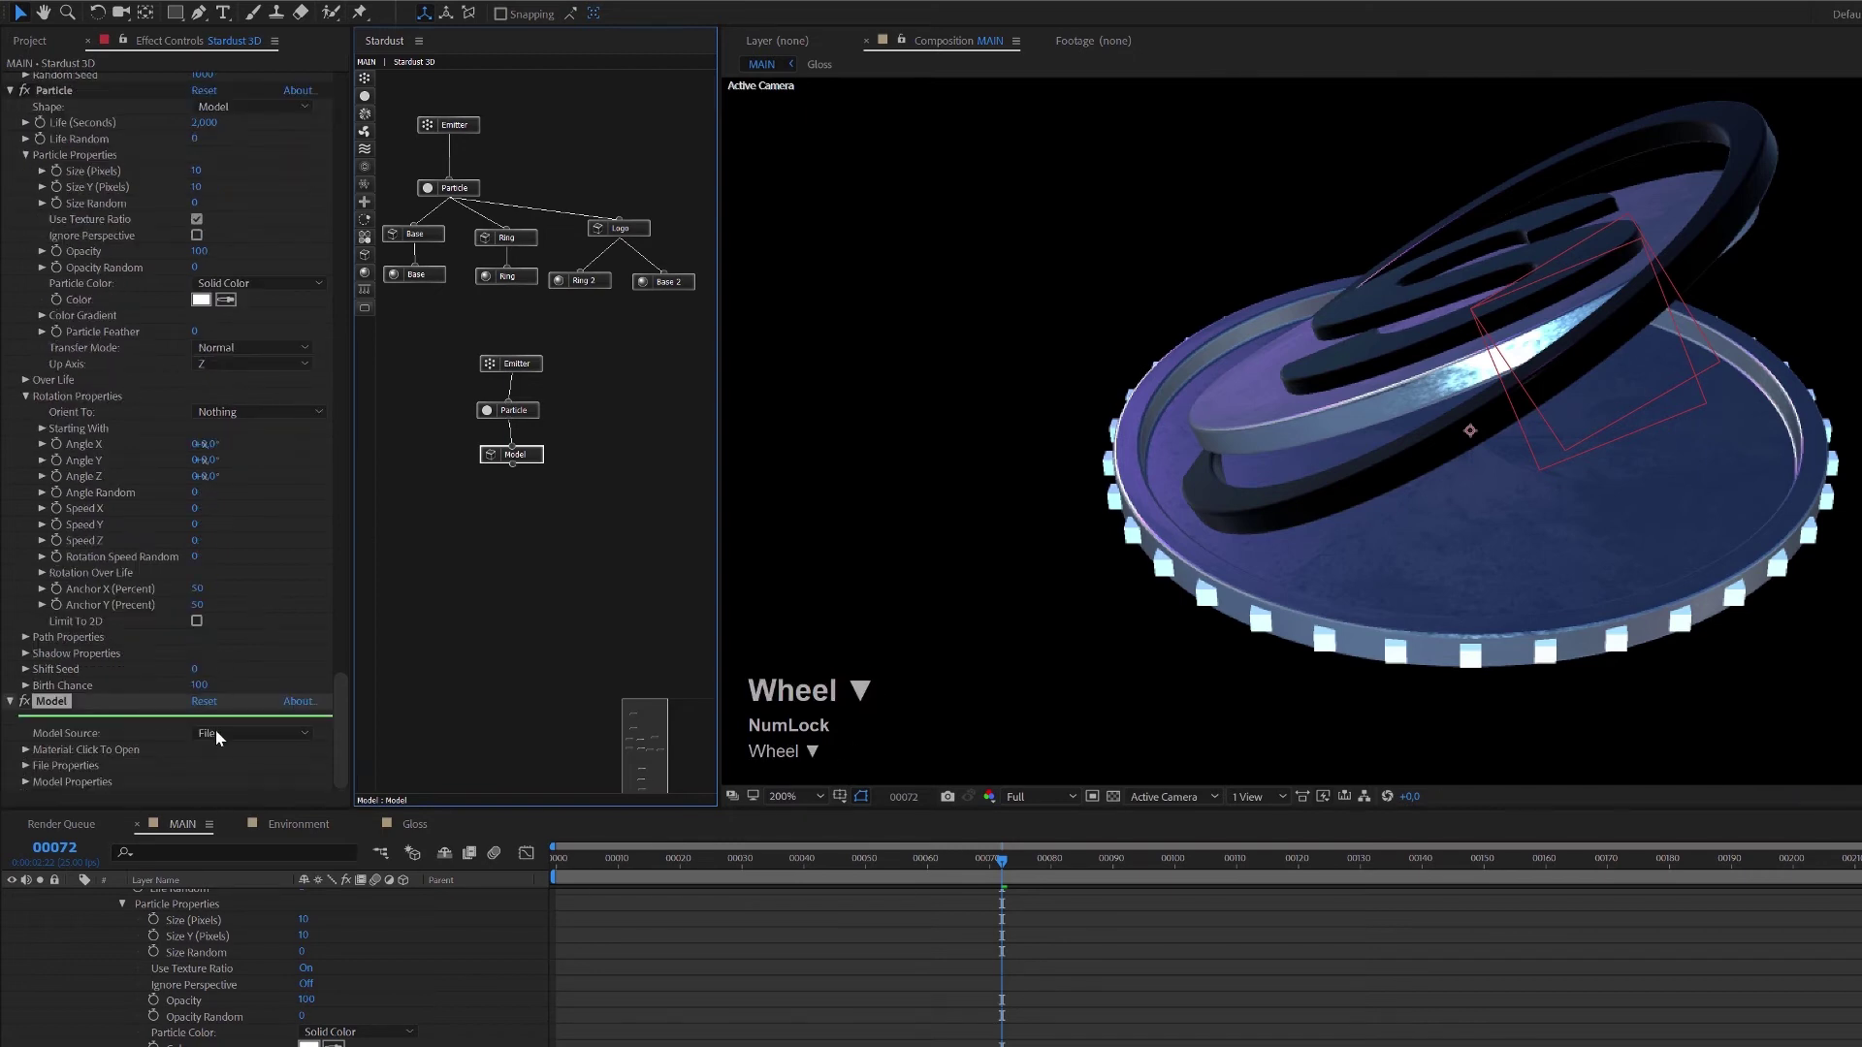
Load Square.obj from the C4D folder as the new Model node's file source.
click(26, 767)
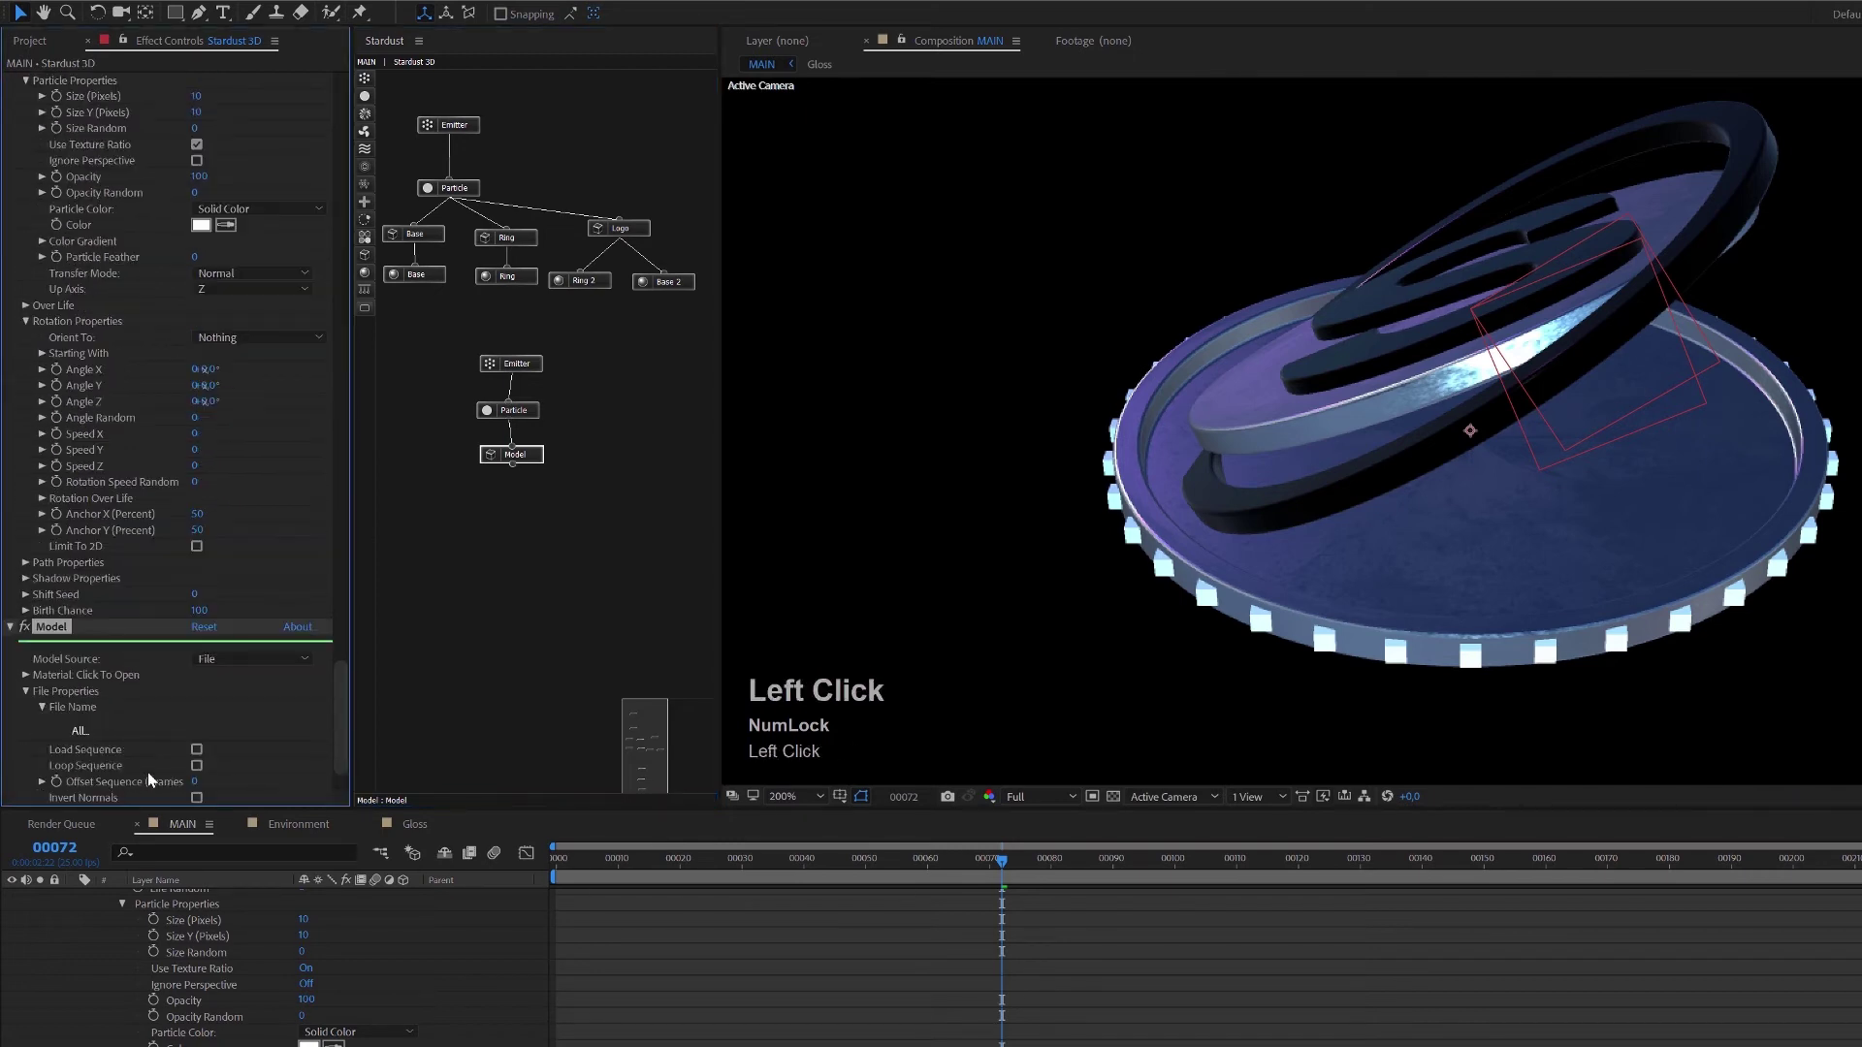
click(95, 732)
click(1473, 605)
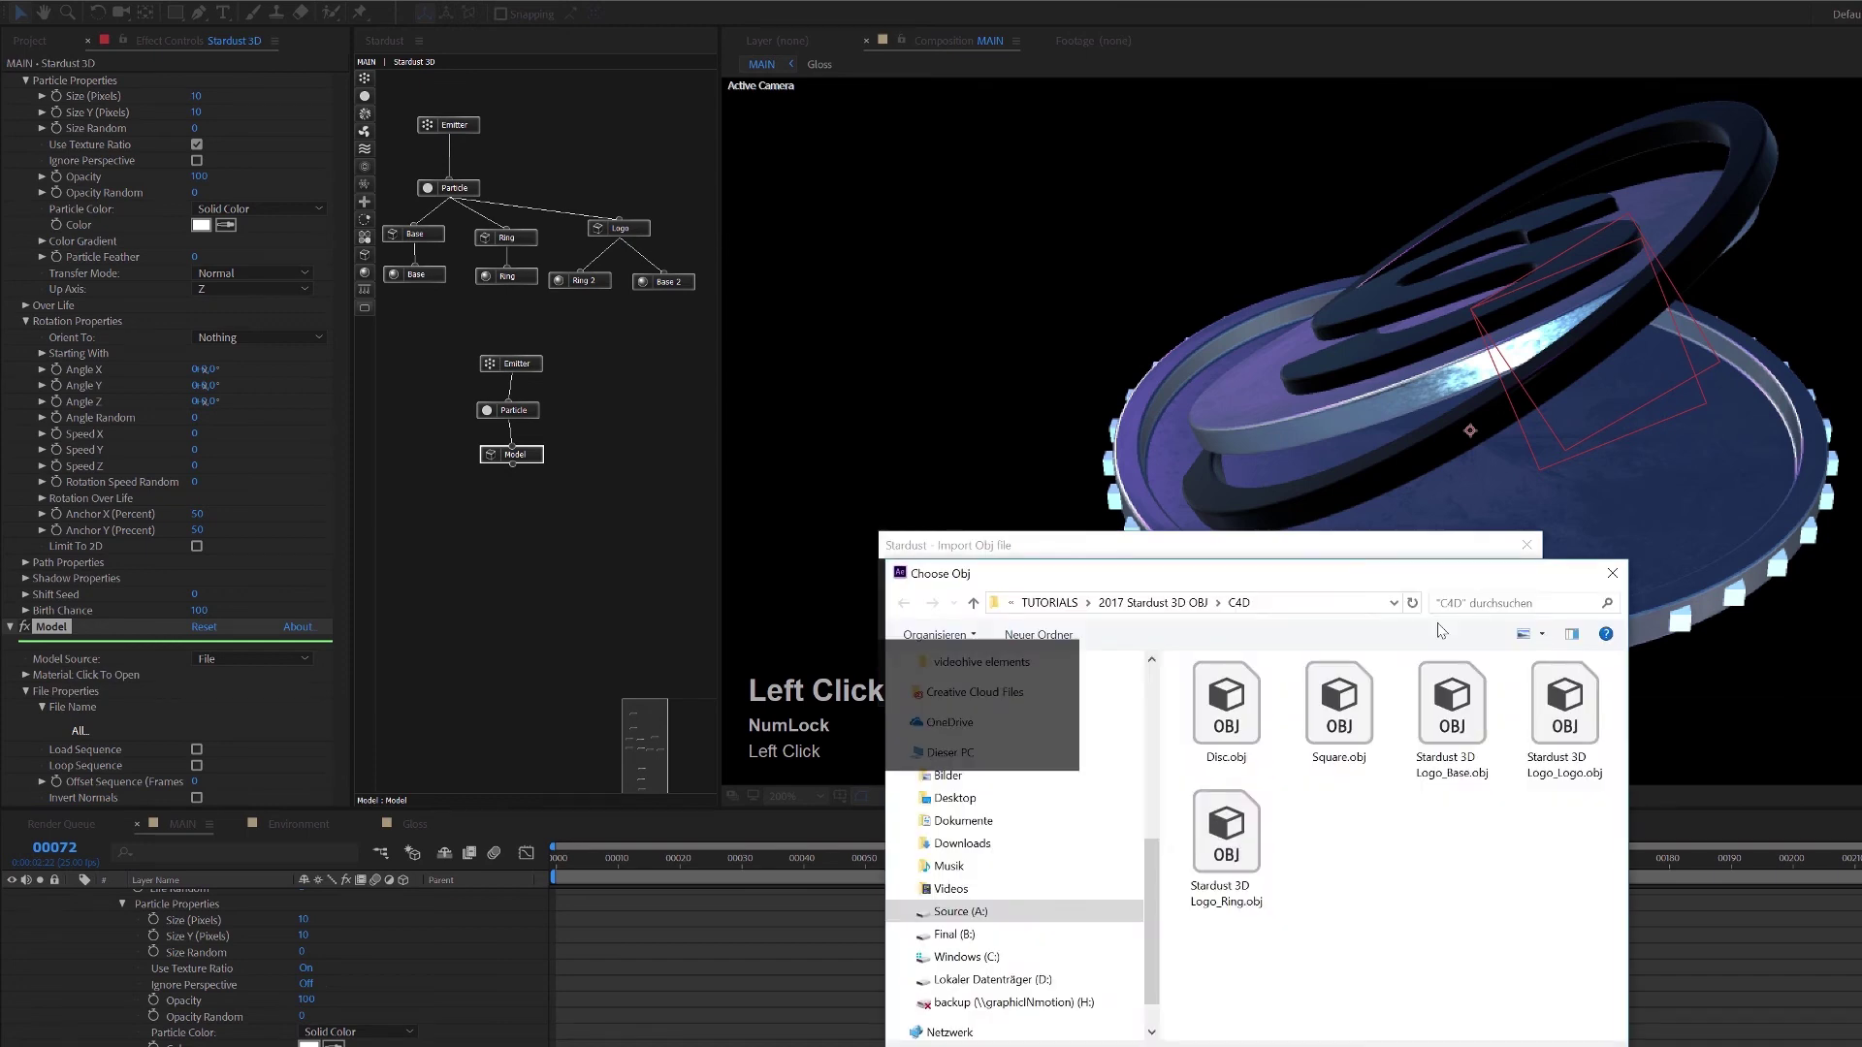
click(1346, 729)
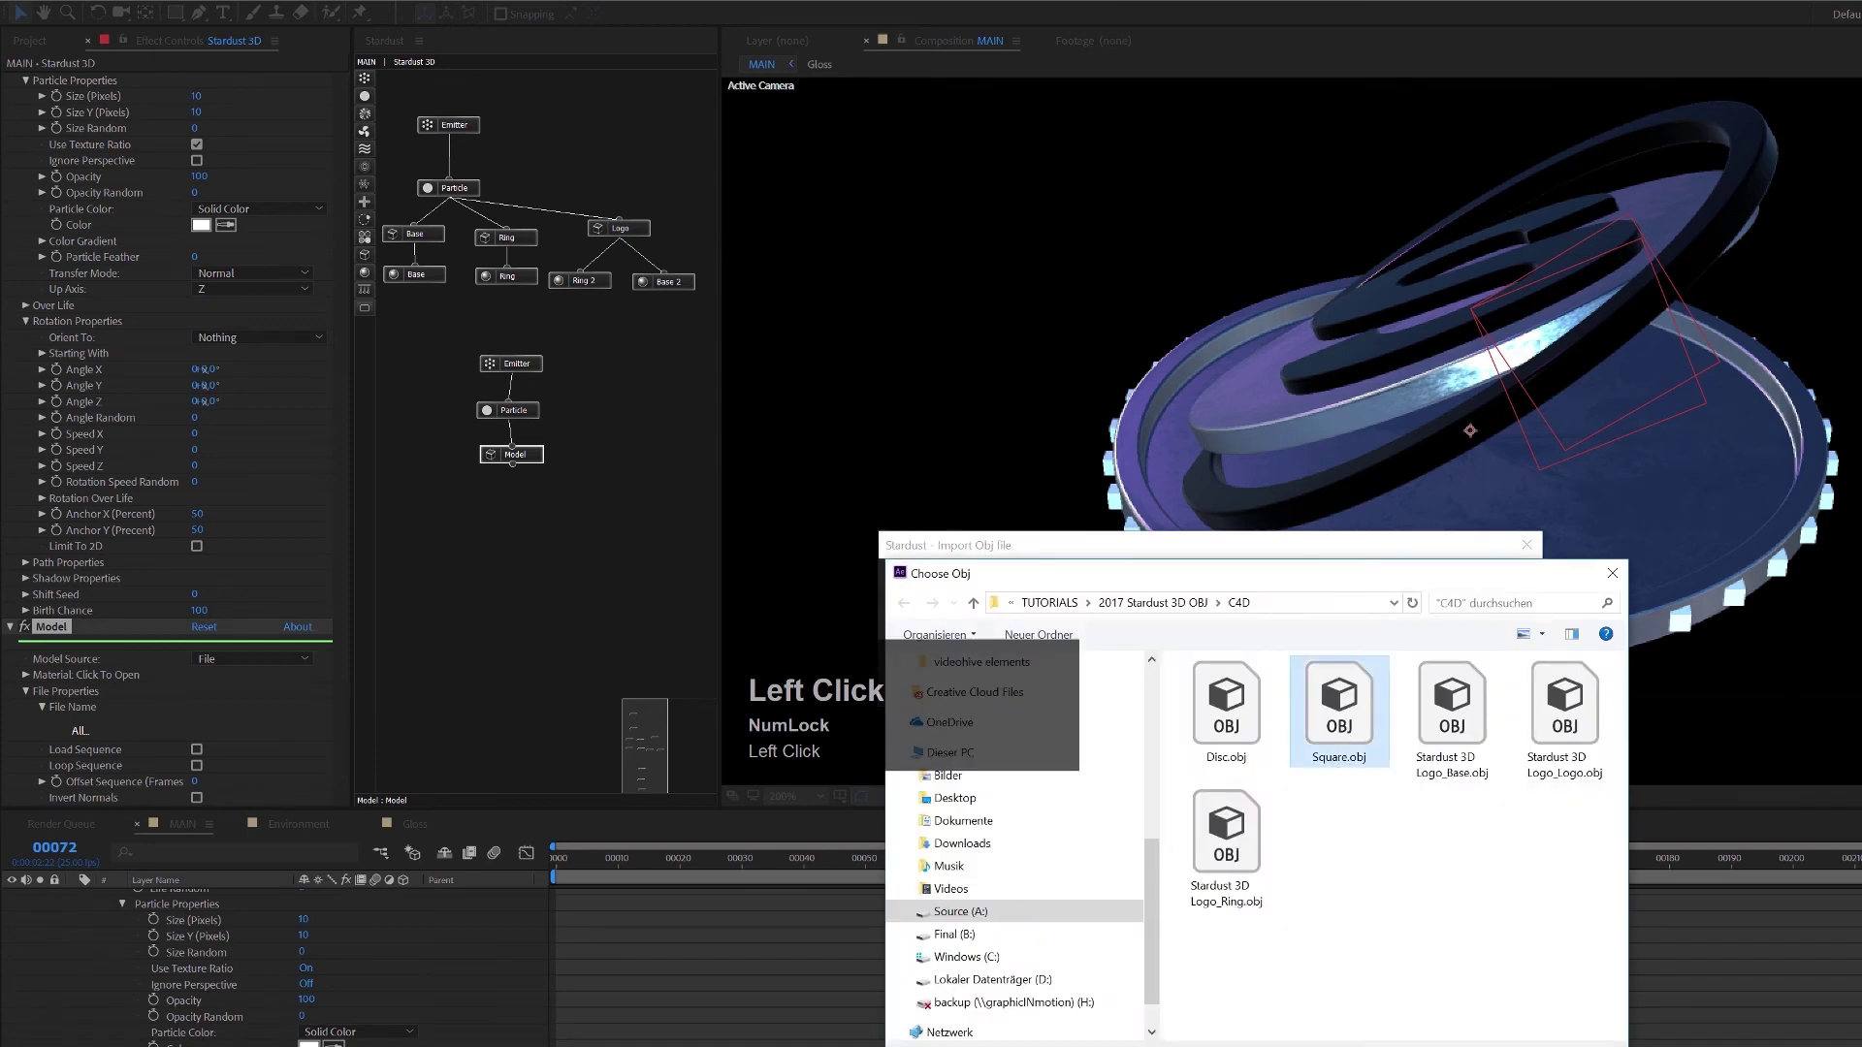
double_click(1340, 713)
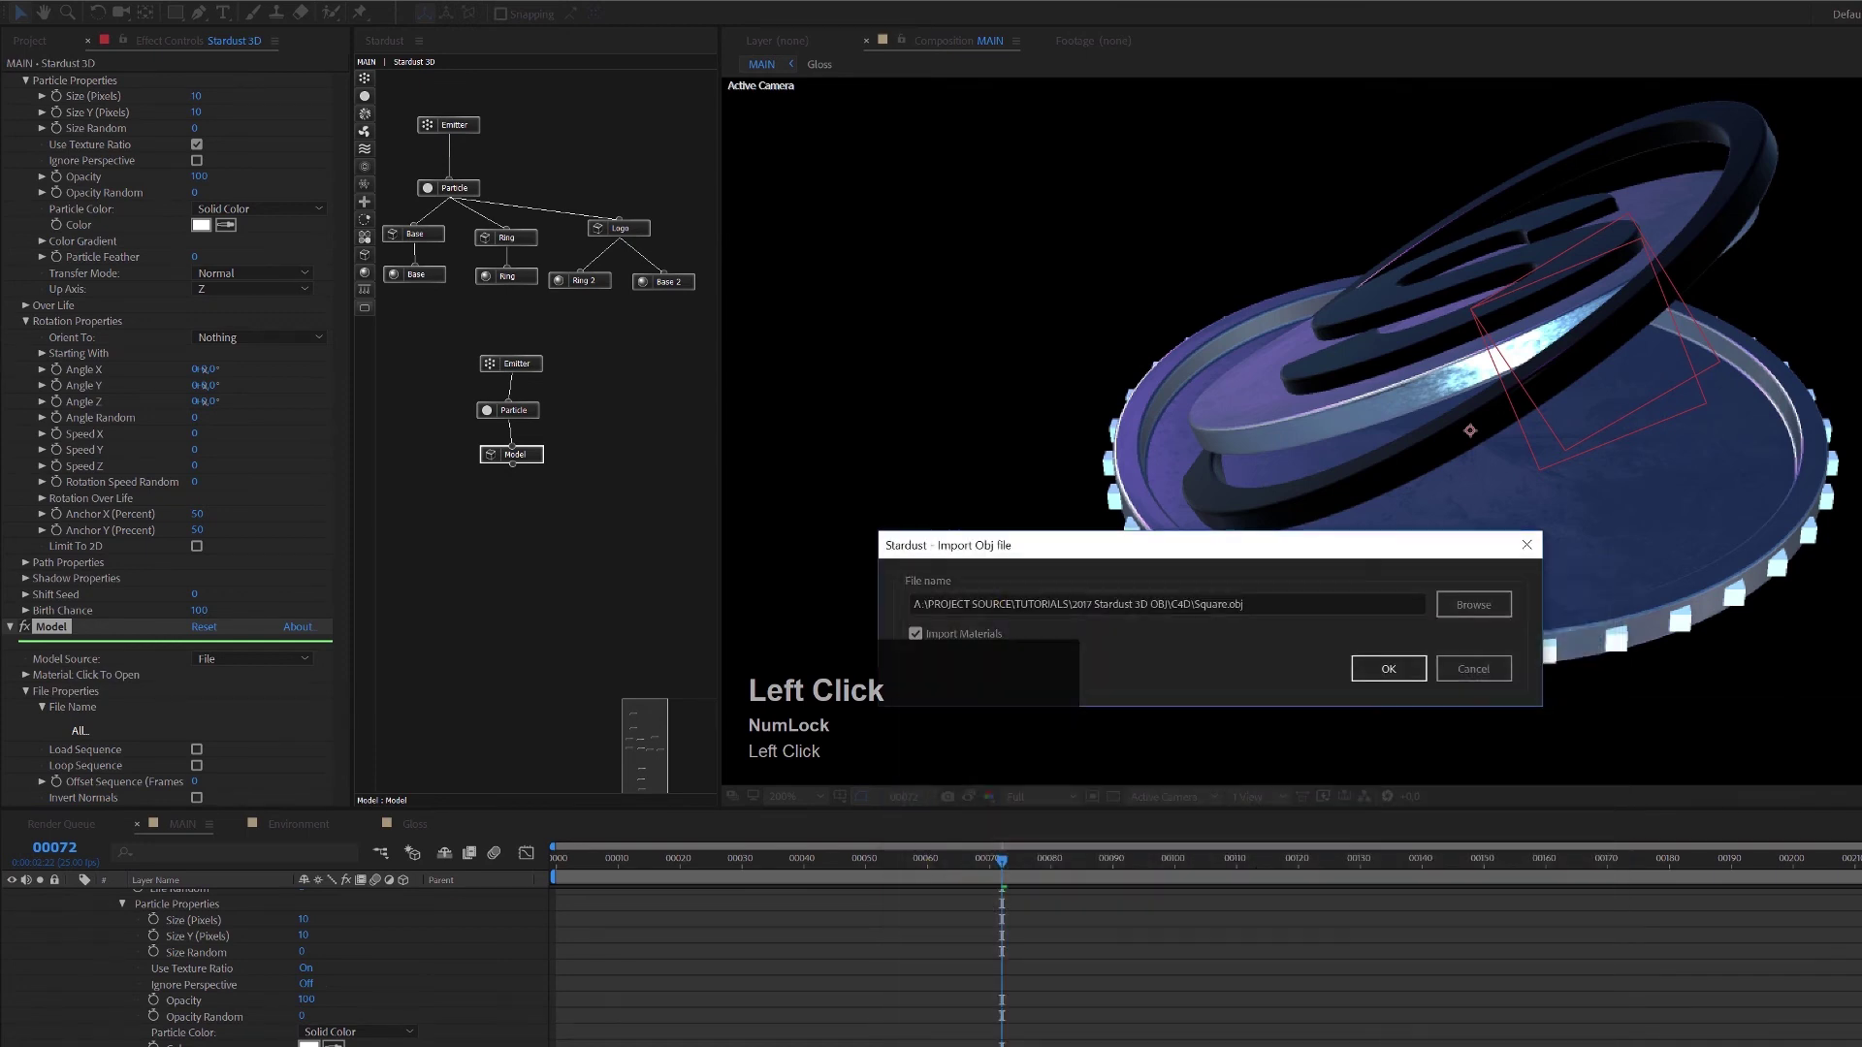
click(1386, 680)
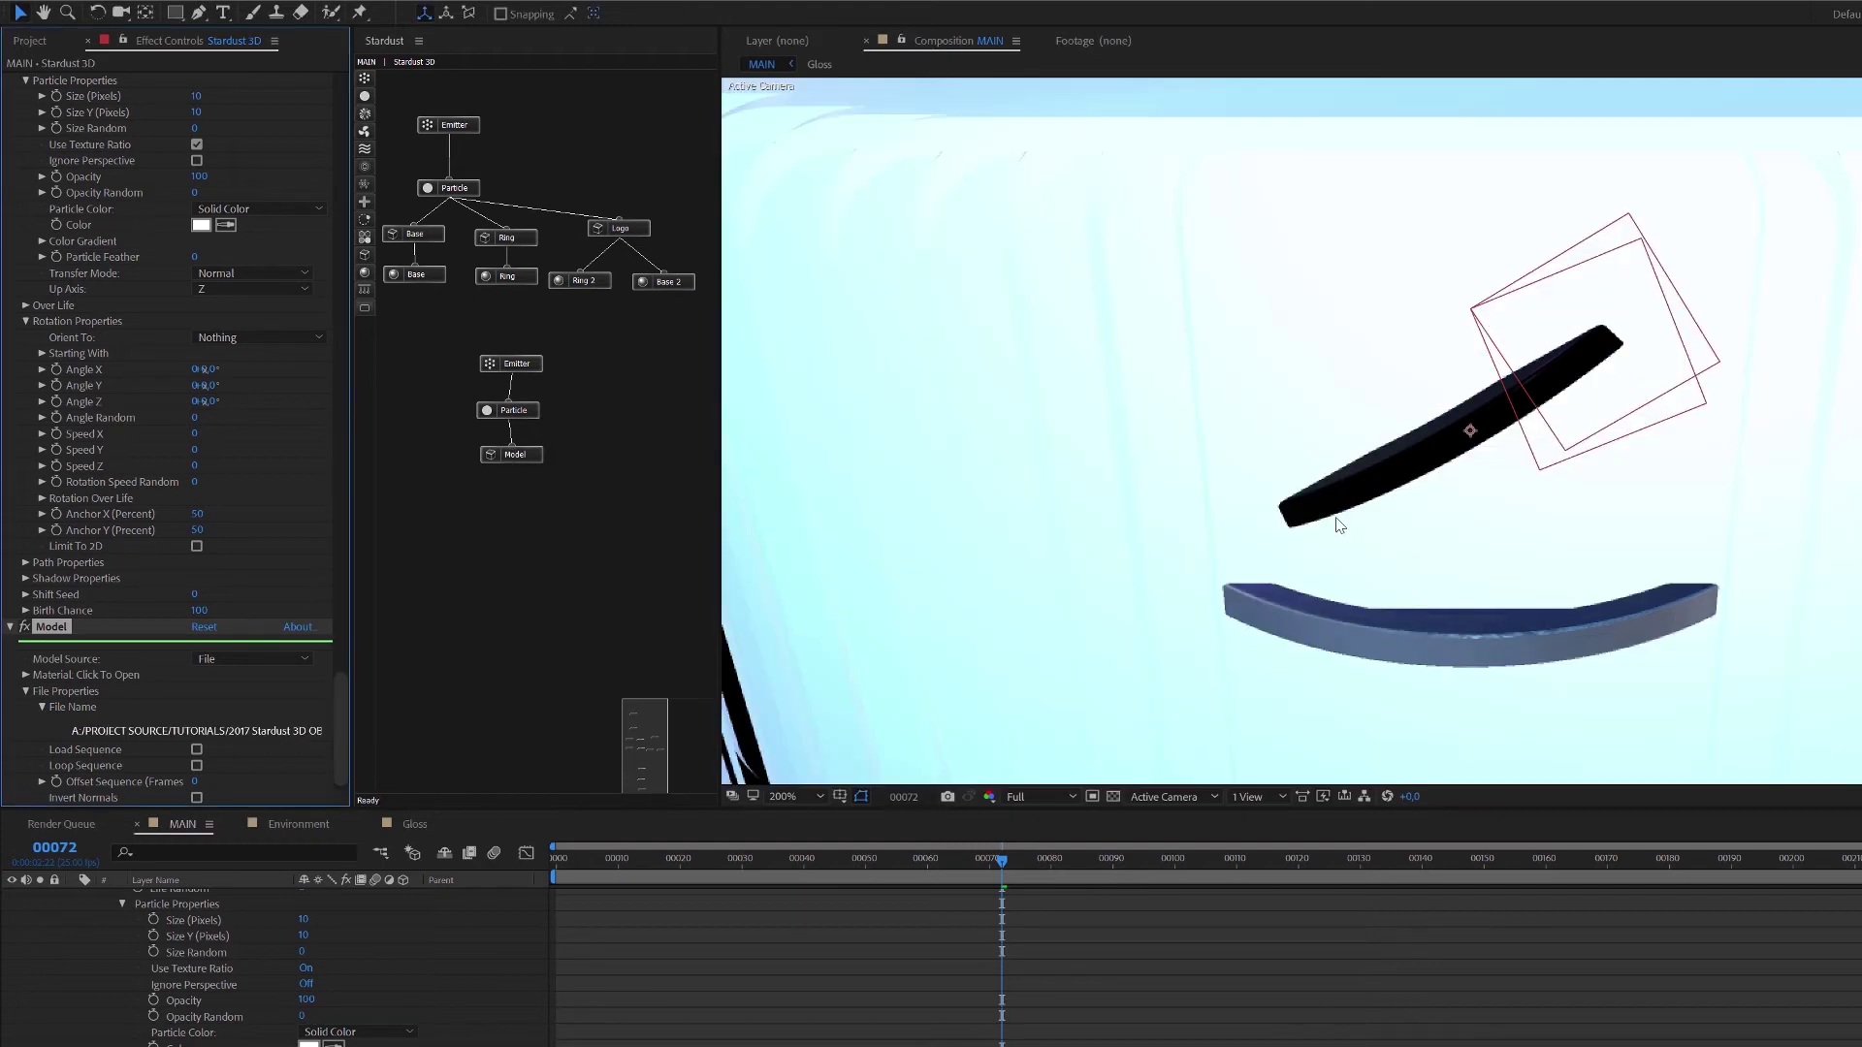
Set the second Particle node's Size (Pixels) to 1.
scroll(1134, 438, down, 1)
scroll(1306, 441, down, 1)
scroll(1309, 431, up, 1)
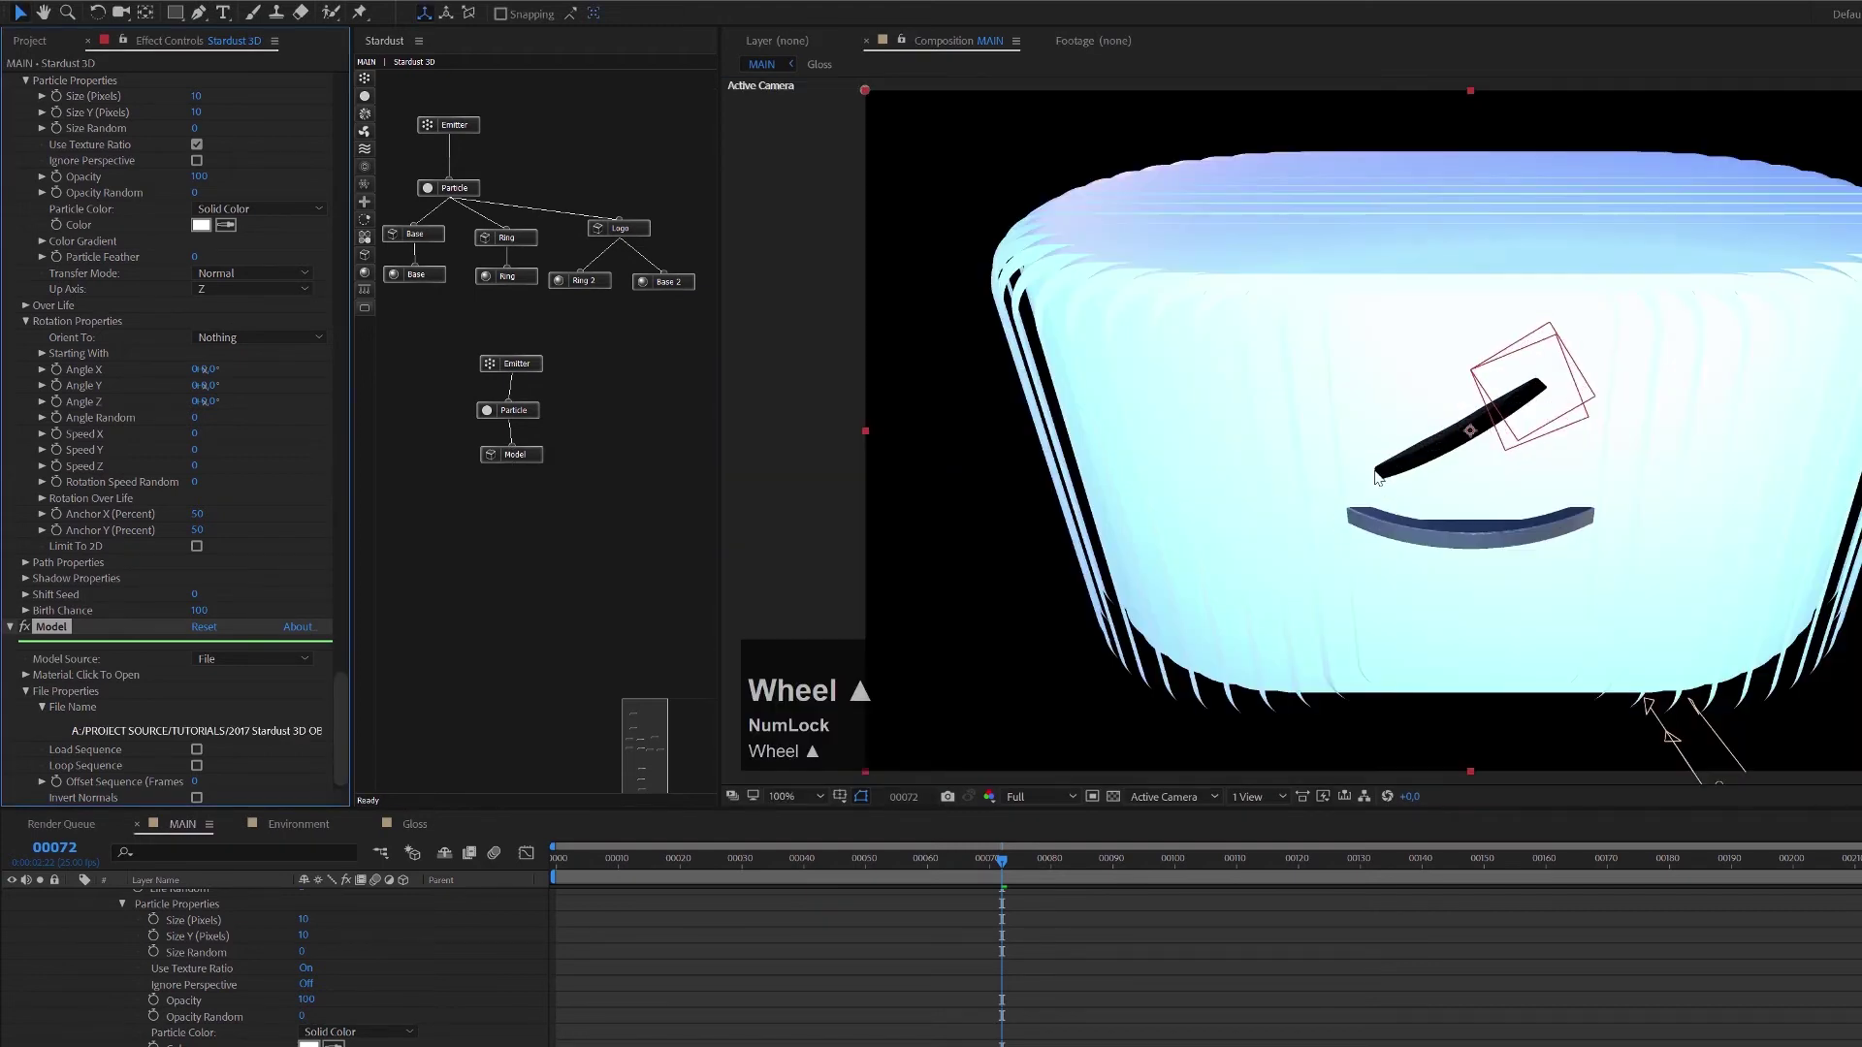
click(514, 454)
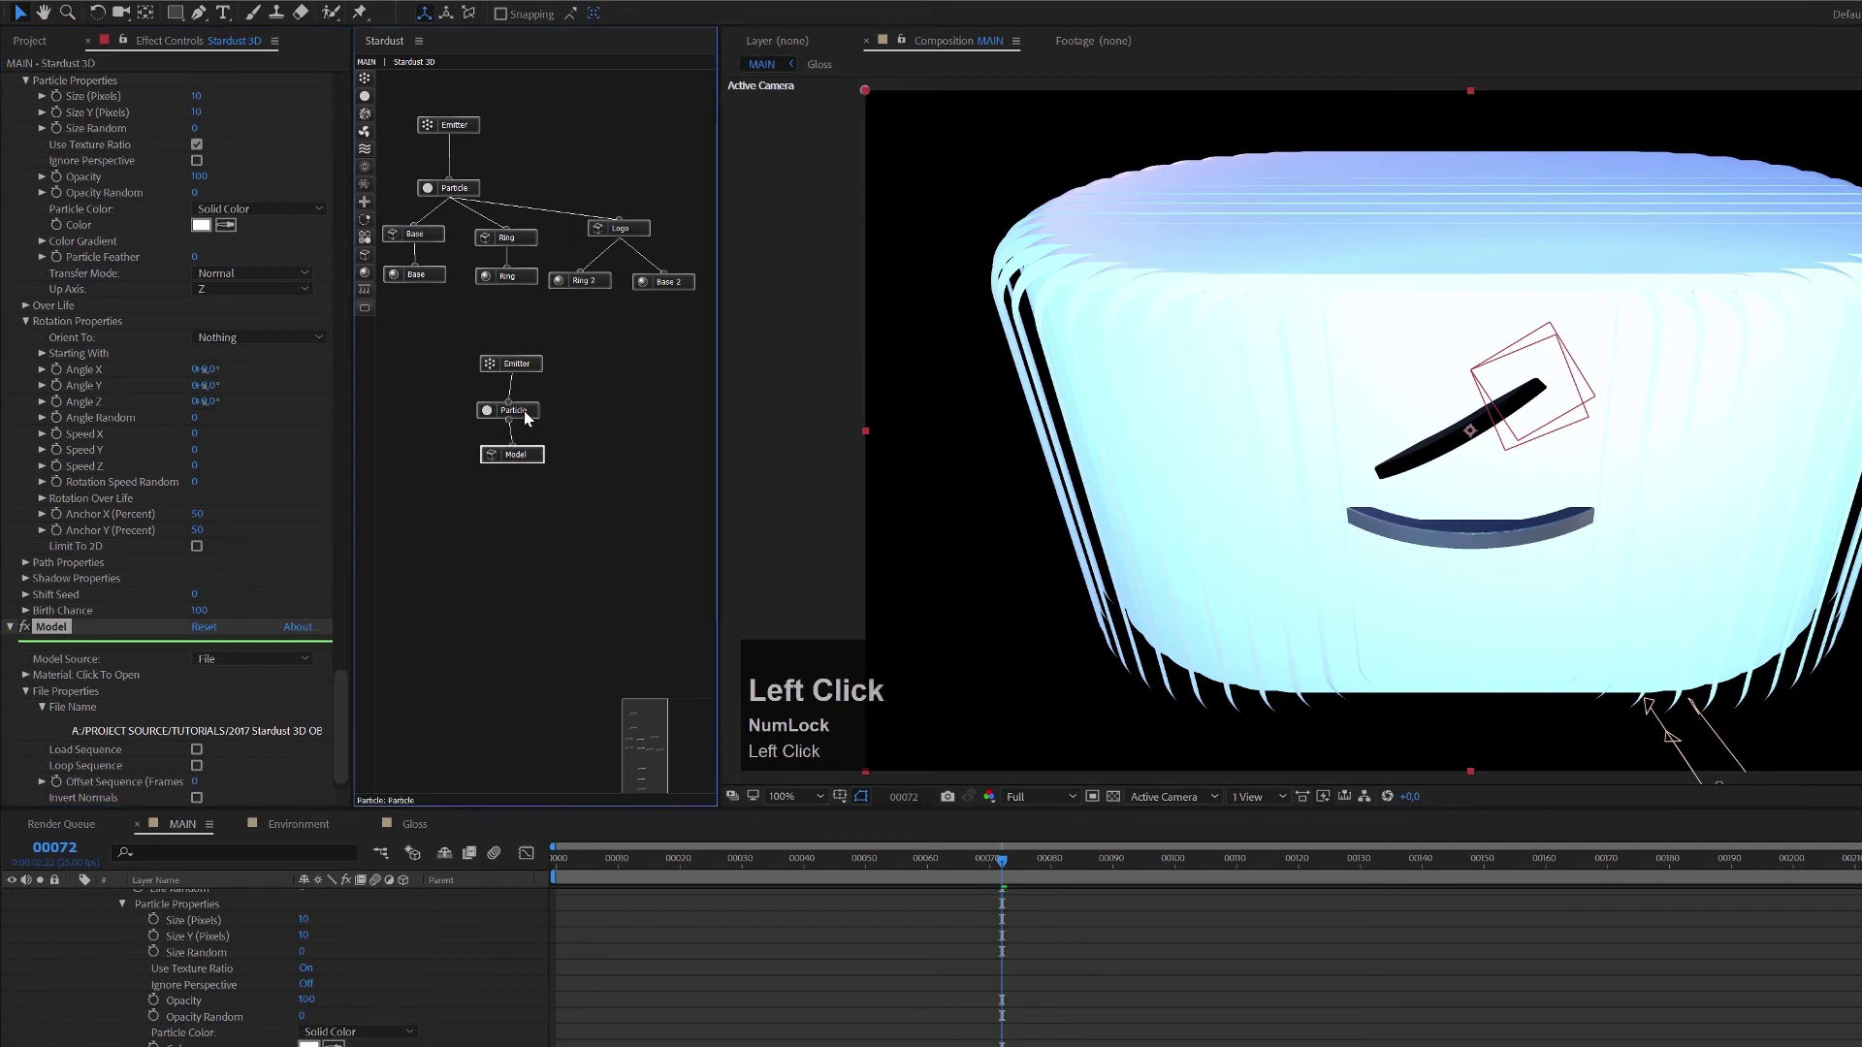
click(524, 412)
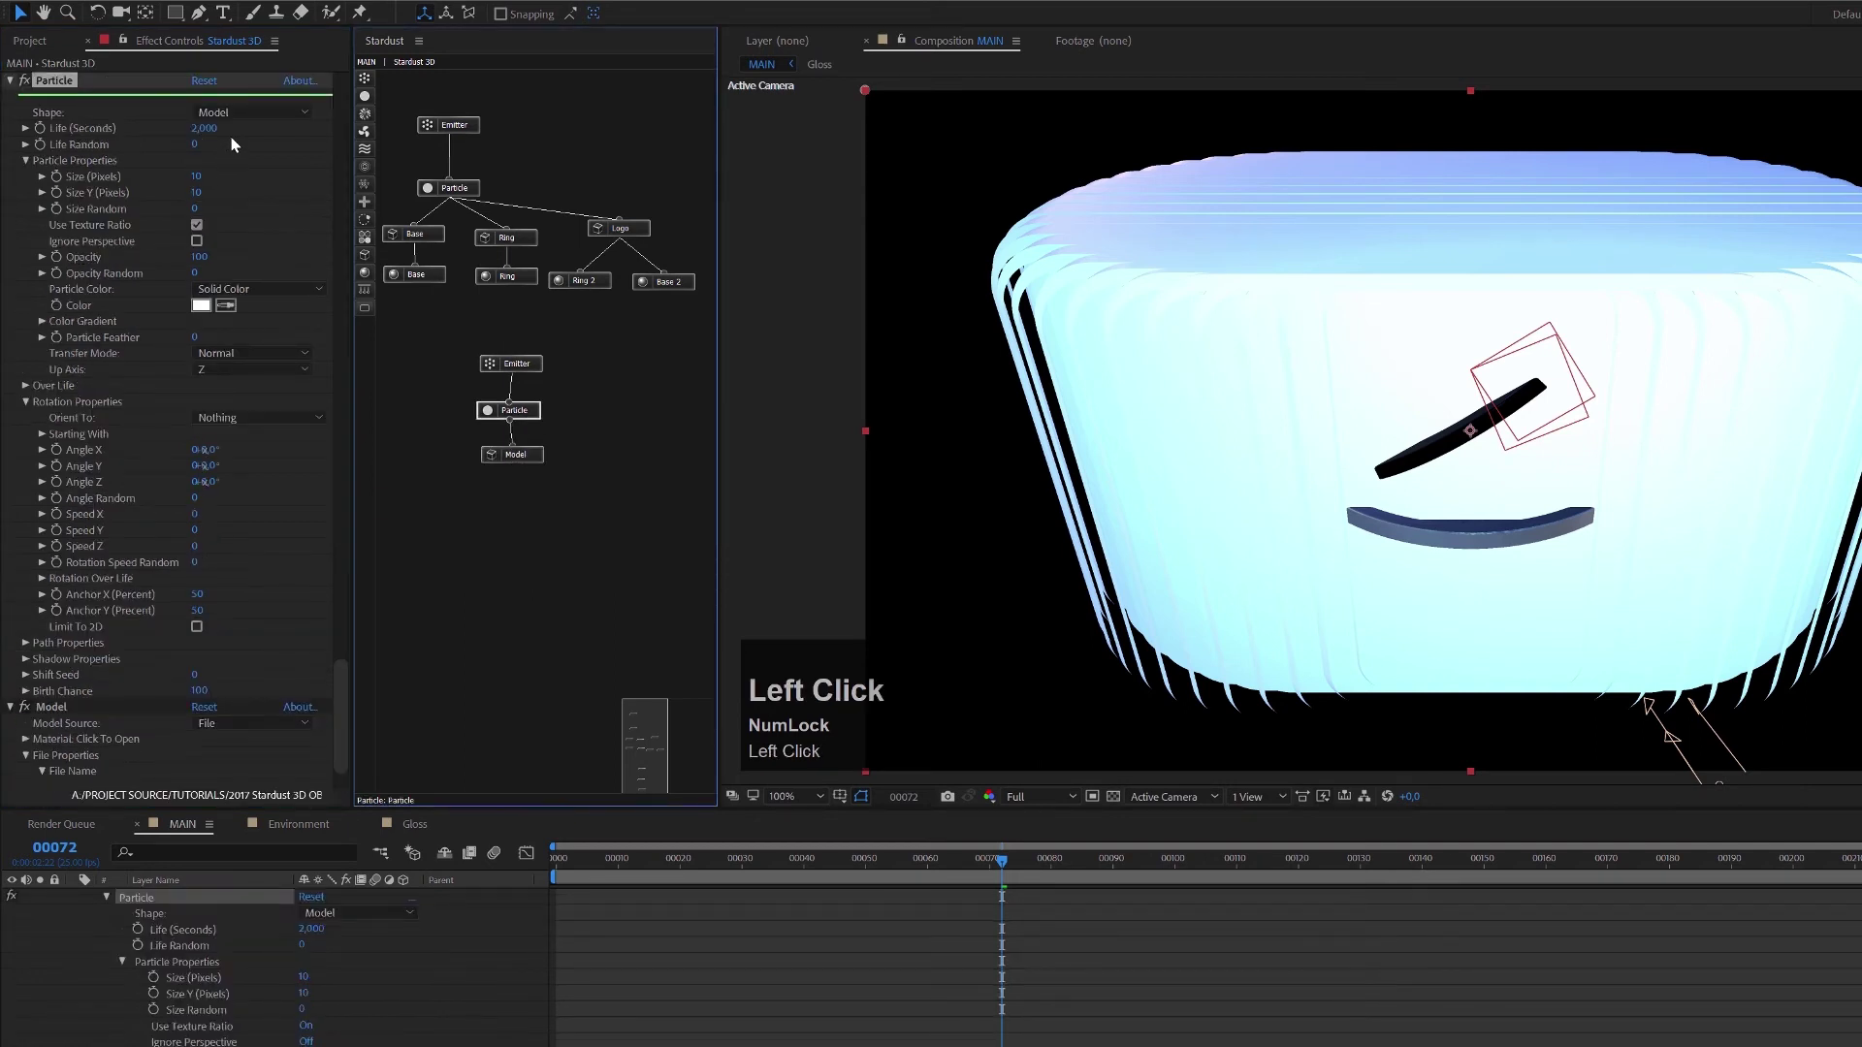
click(198, 175)
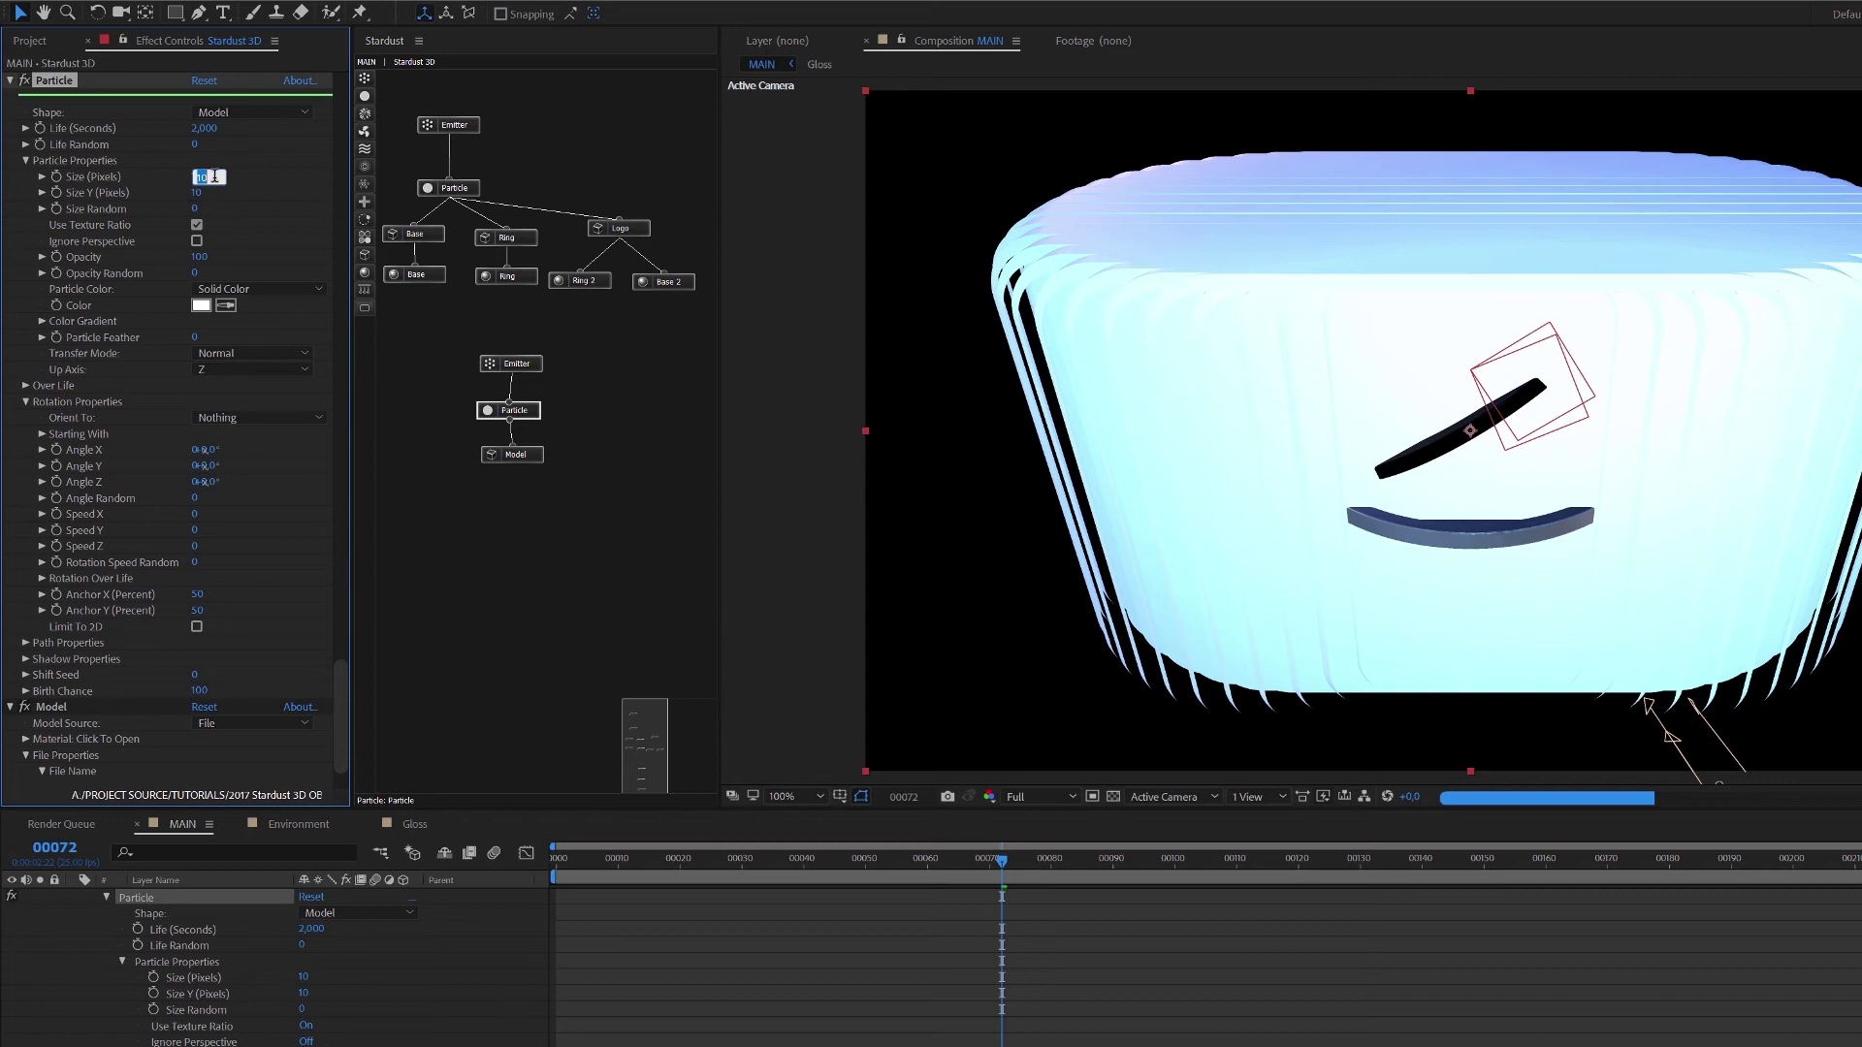
text(1)
key(Return)
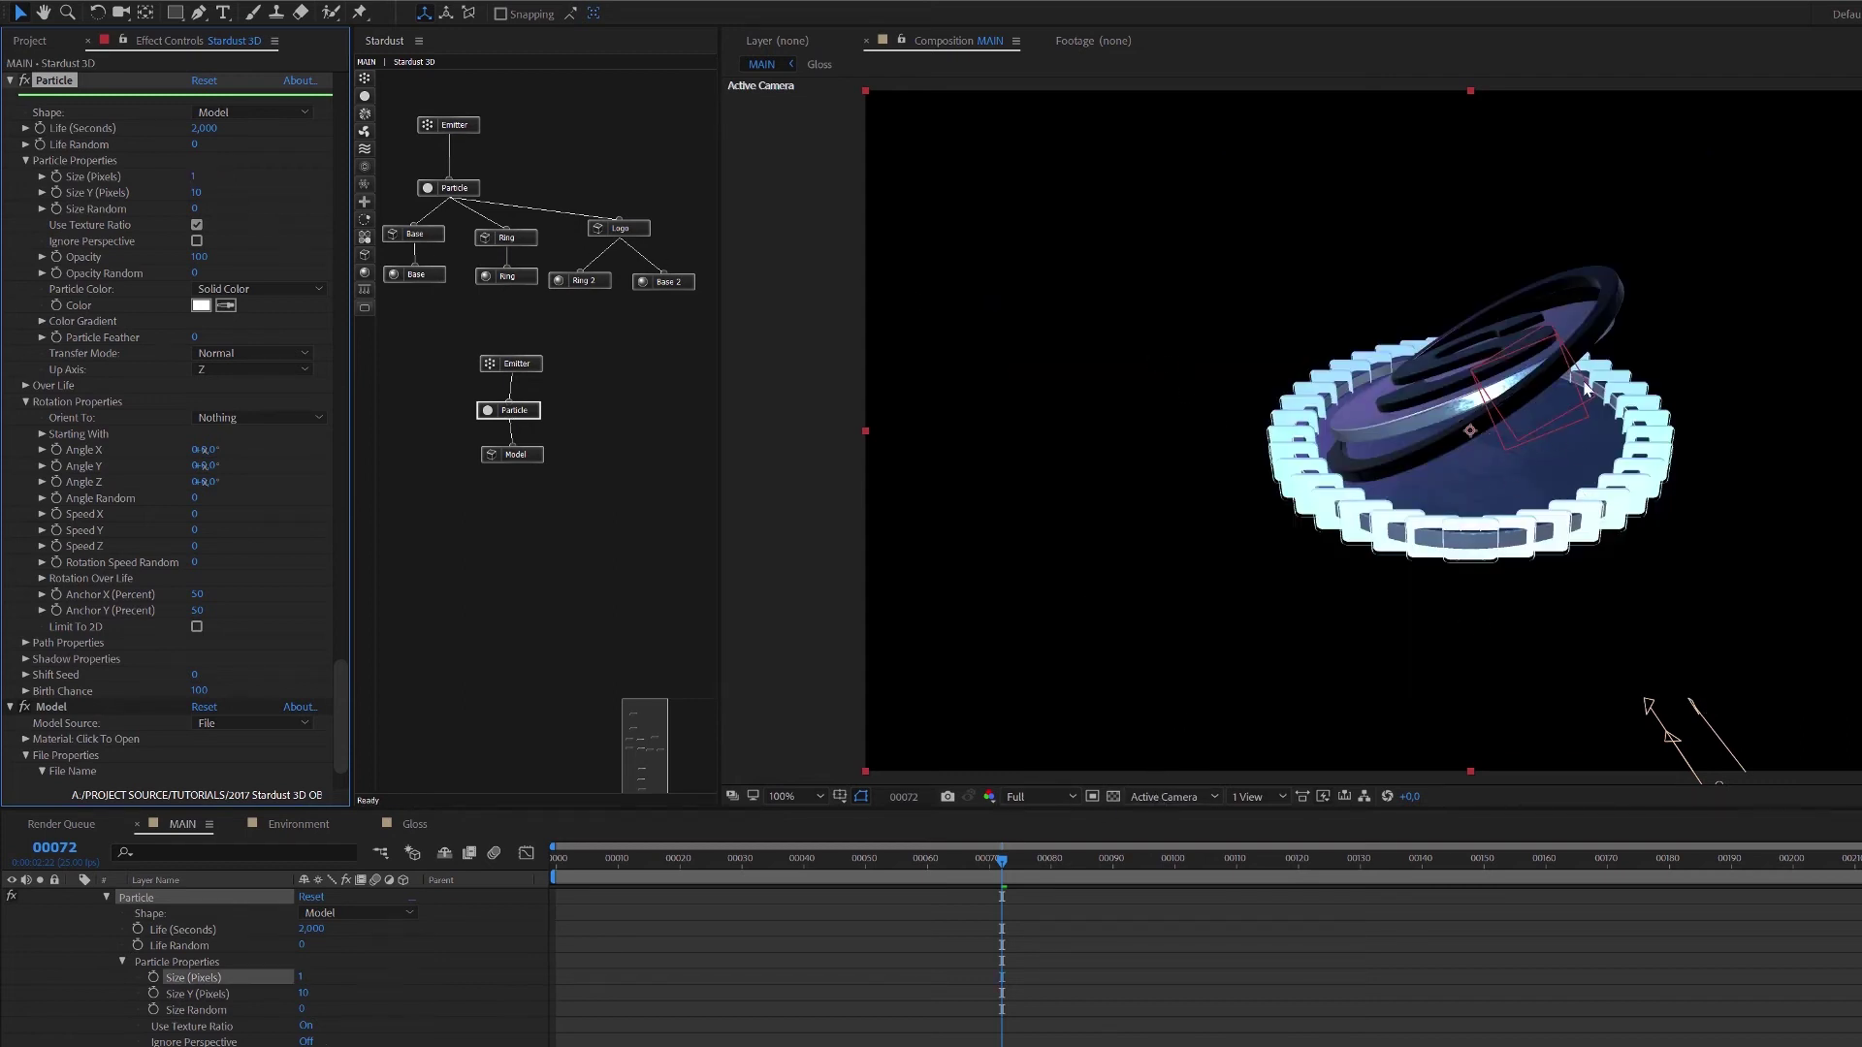
Lower the preview resolution to Half and the Stardust quality setting to Medium.
click(1032, 794)
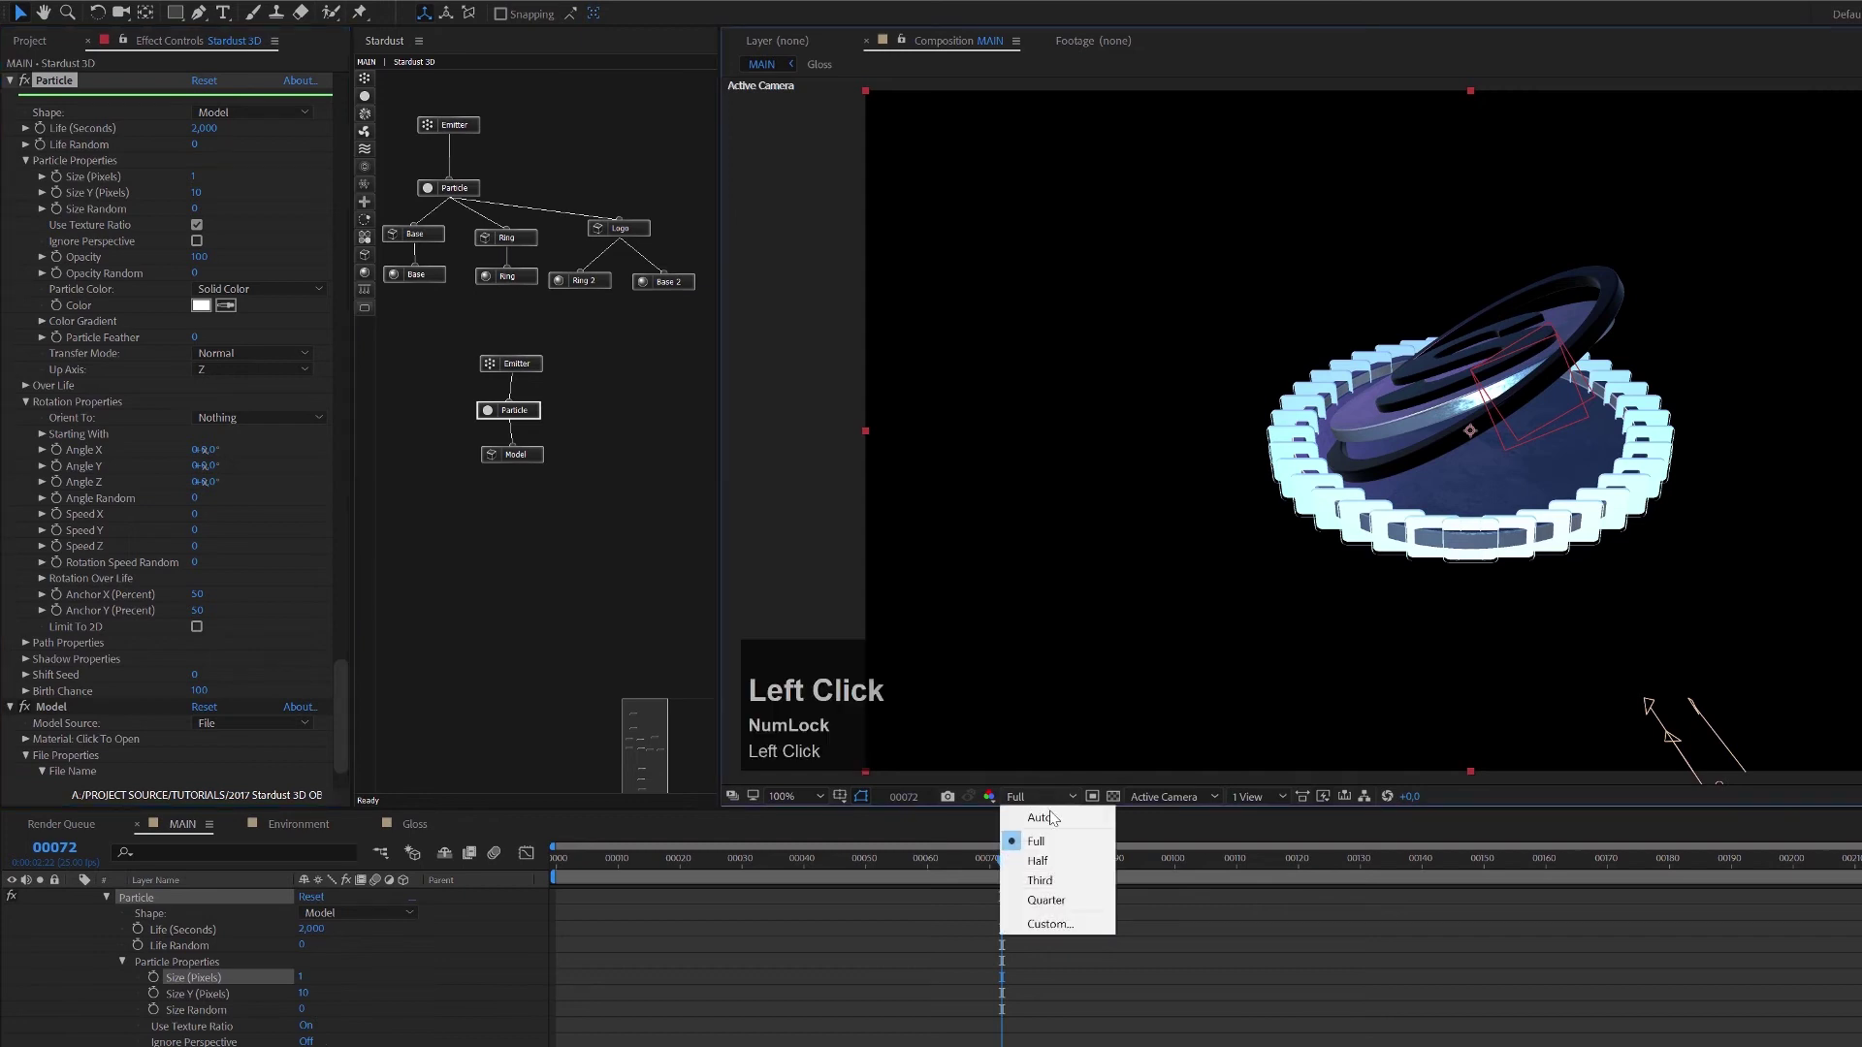
click(1062, 861)
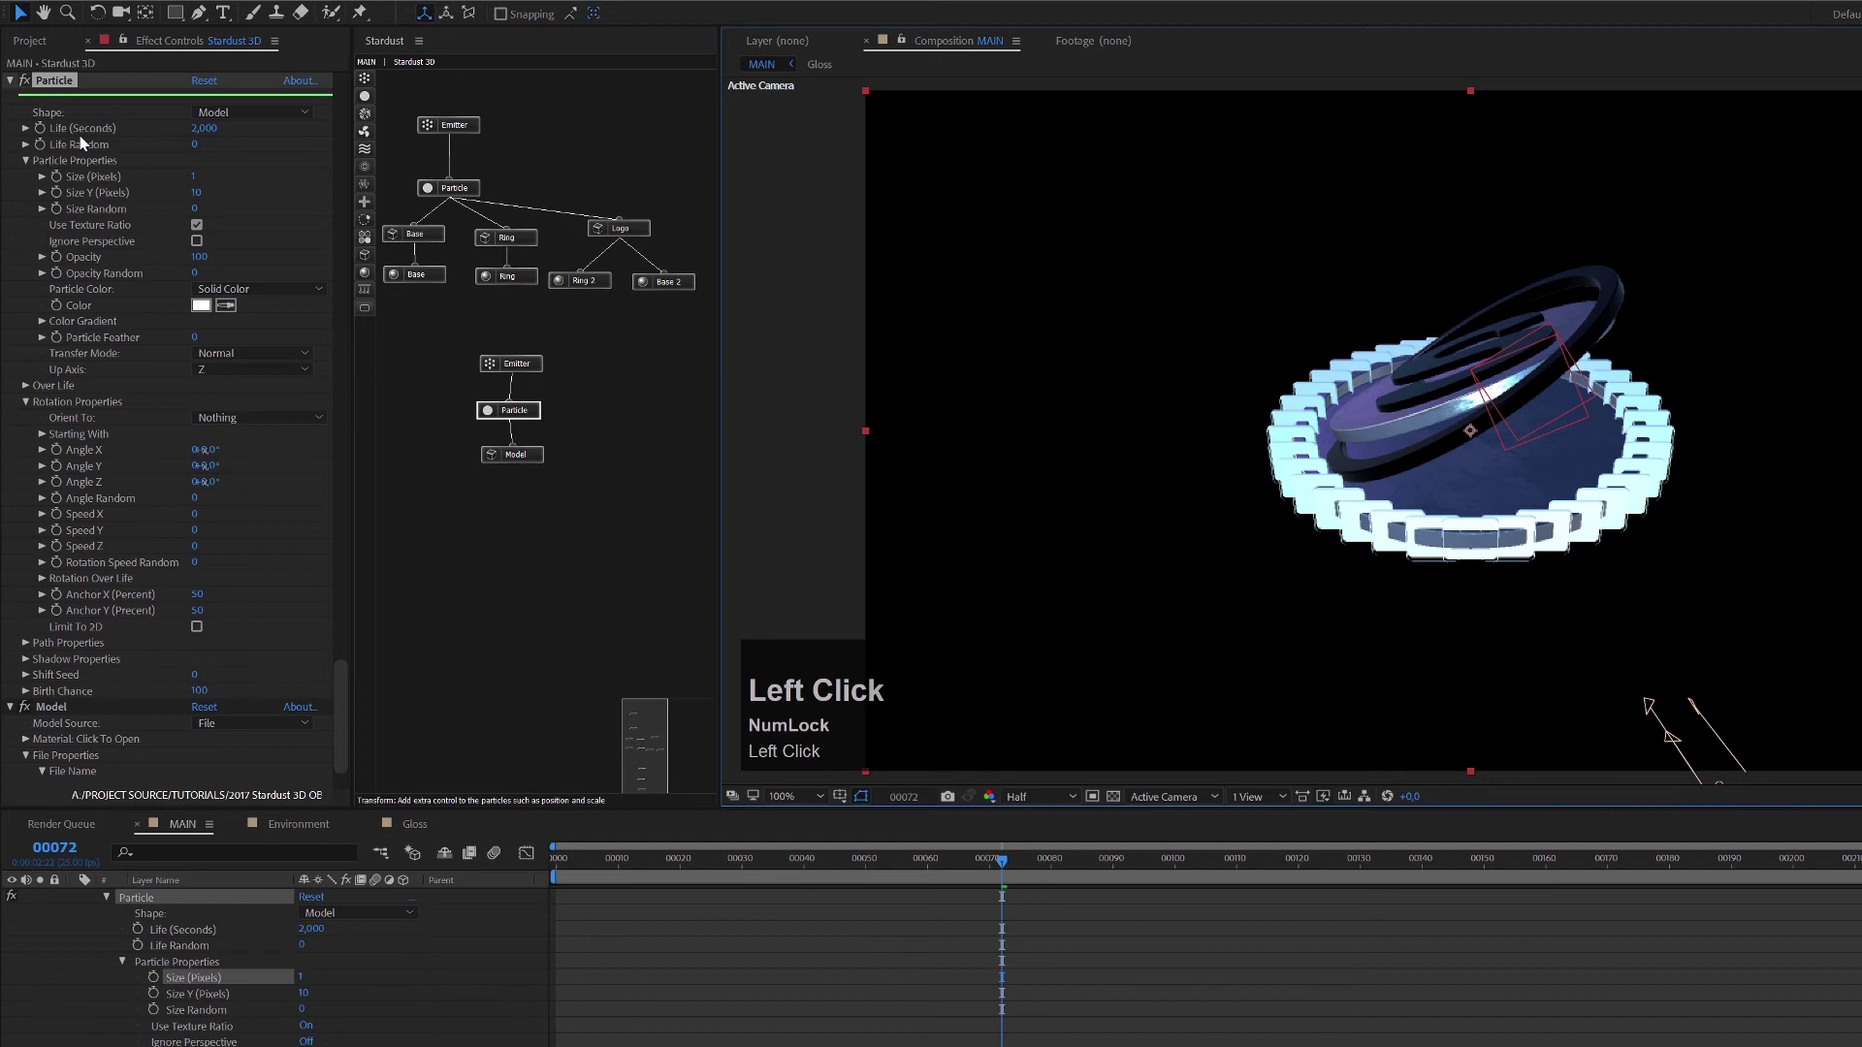
scroll(211, 375, up, 5)
drag(335, 661, 332, 128)
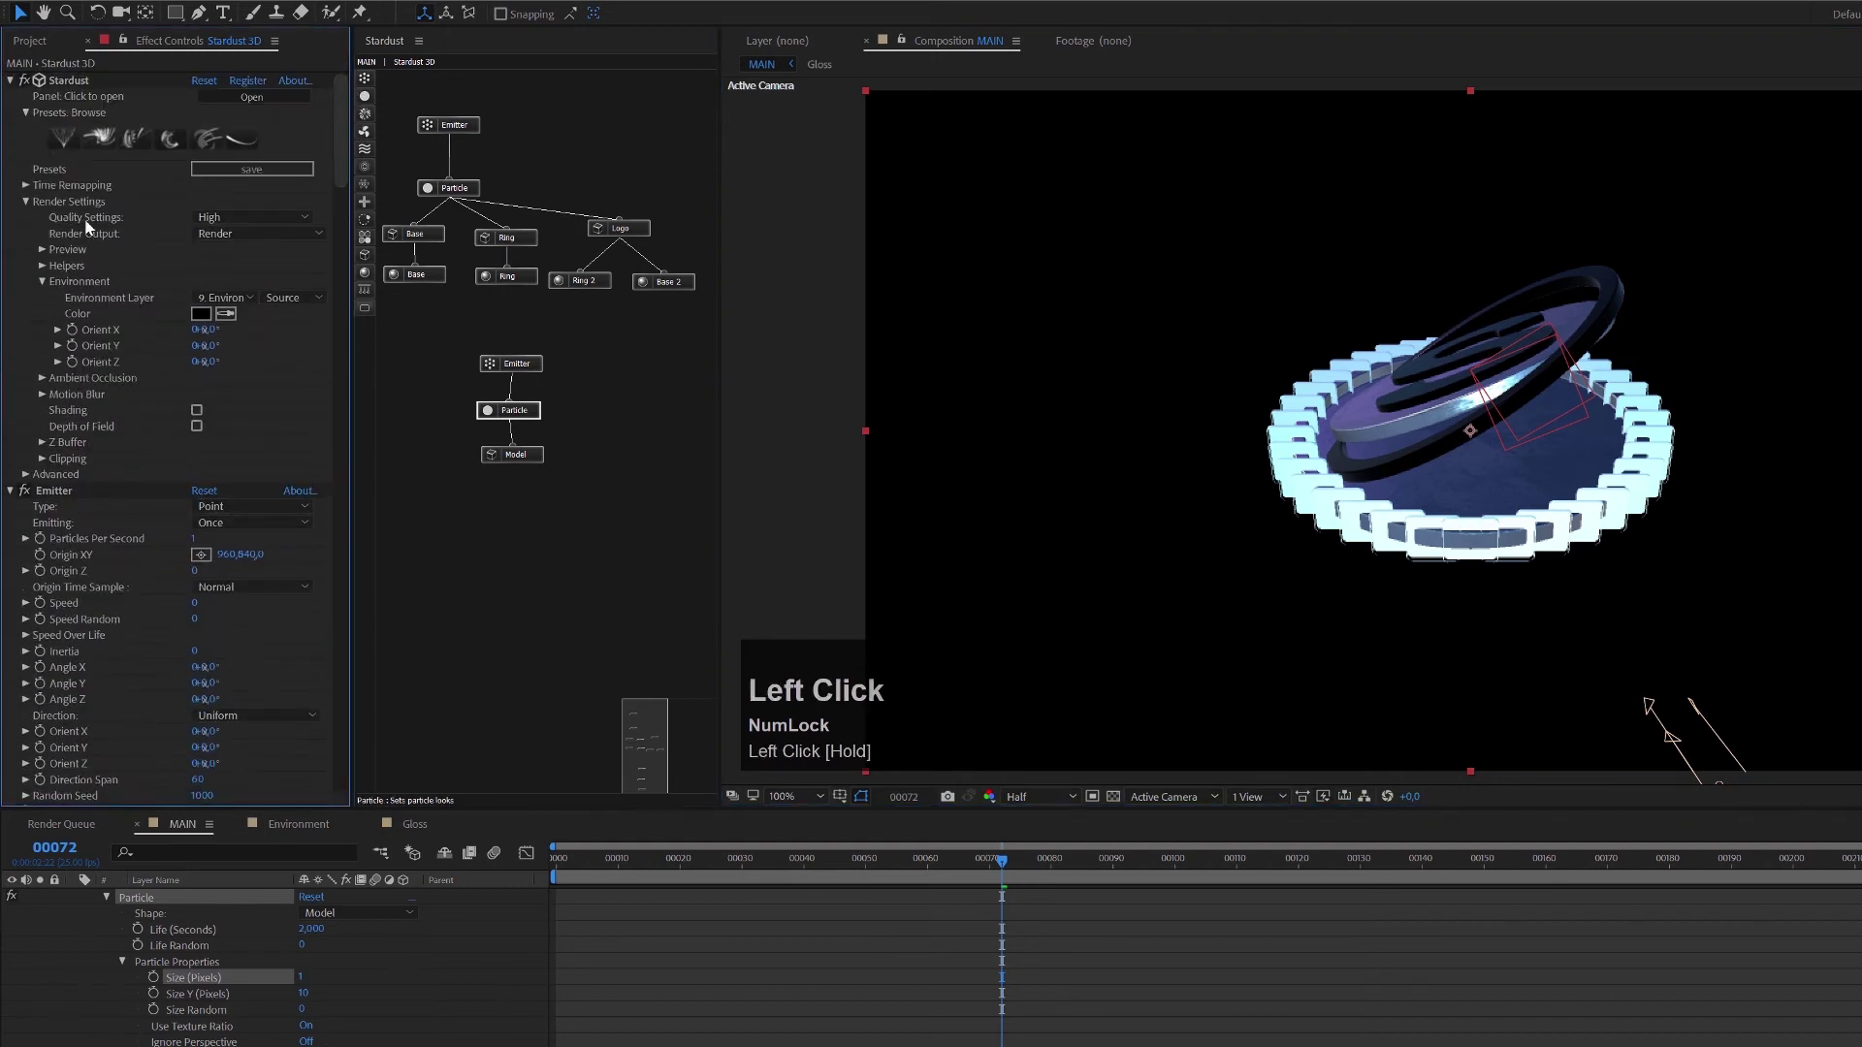
click(210, 225)
click(219, 235)
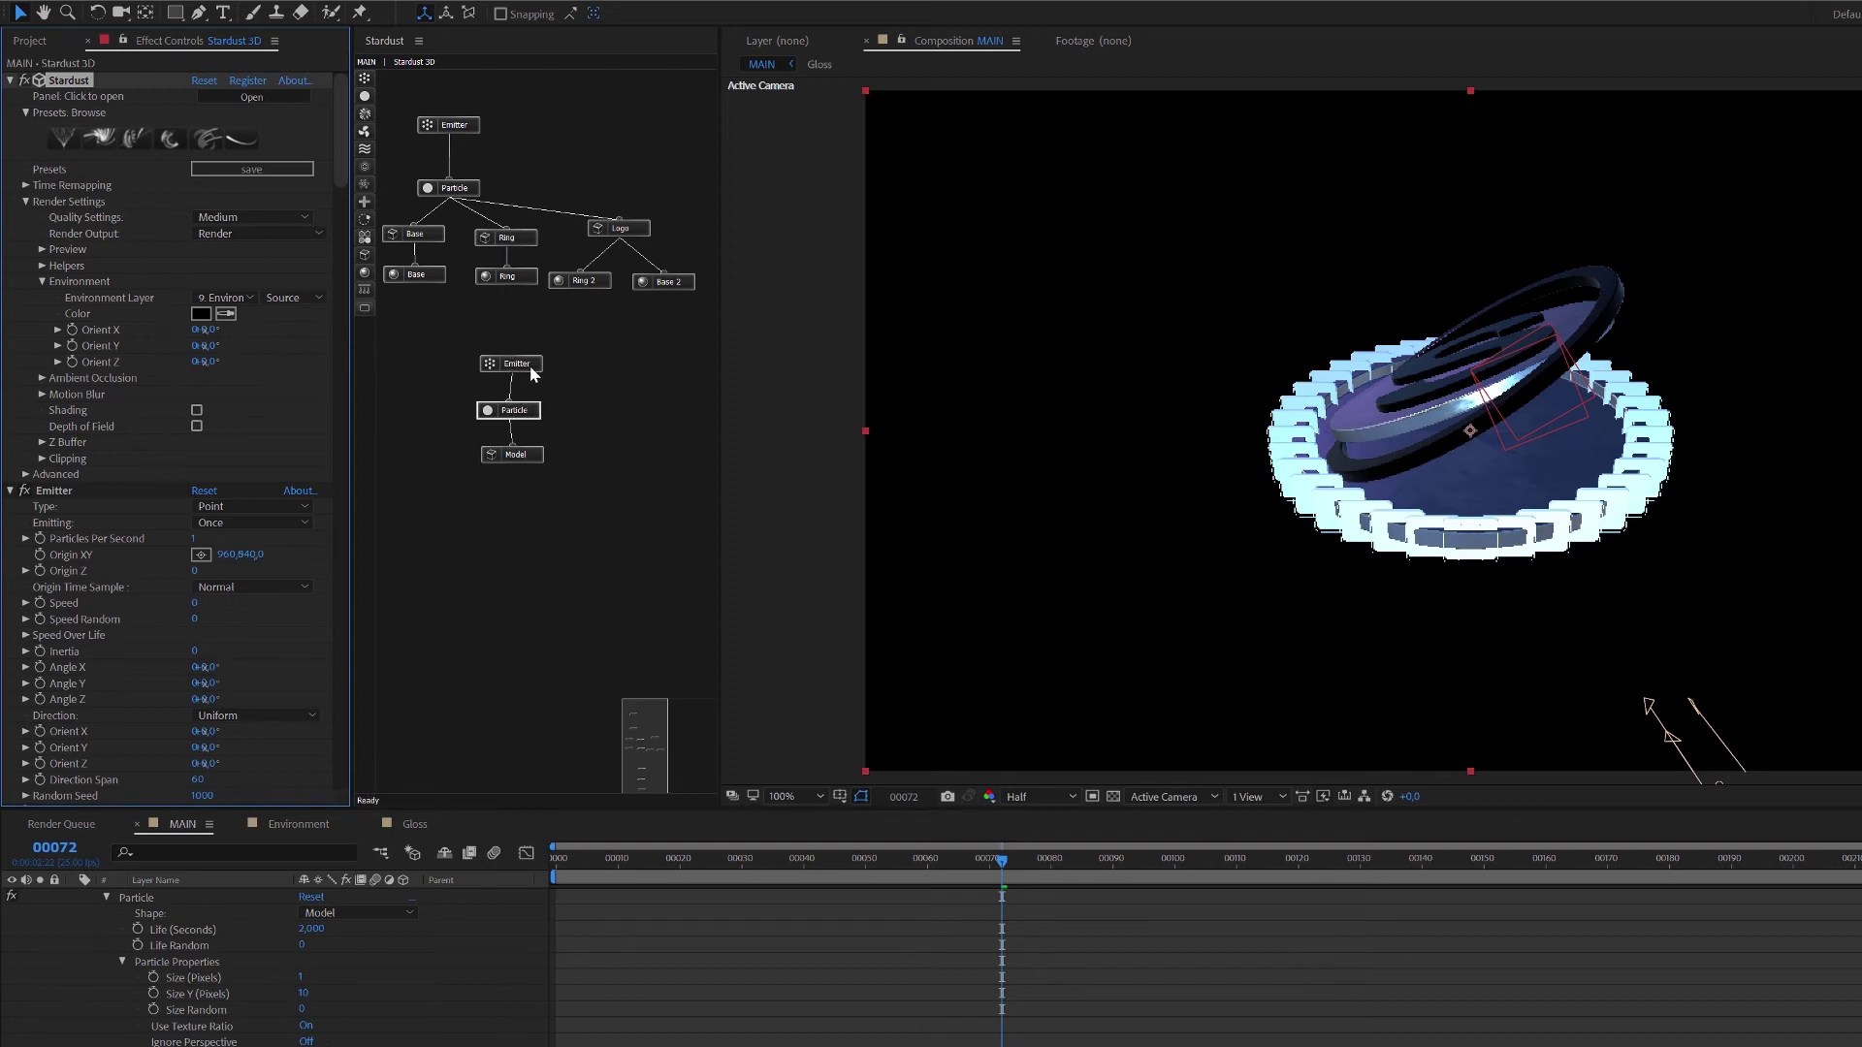
Disable the first Emitter that drives the coin and set the Stardust quality setting to High.
click(461, 133)
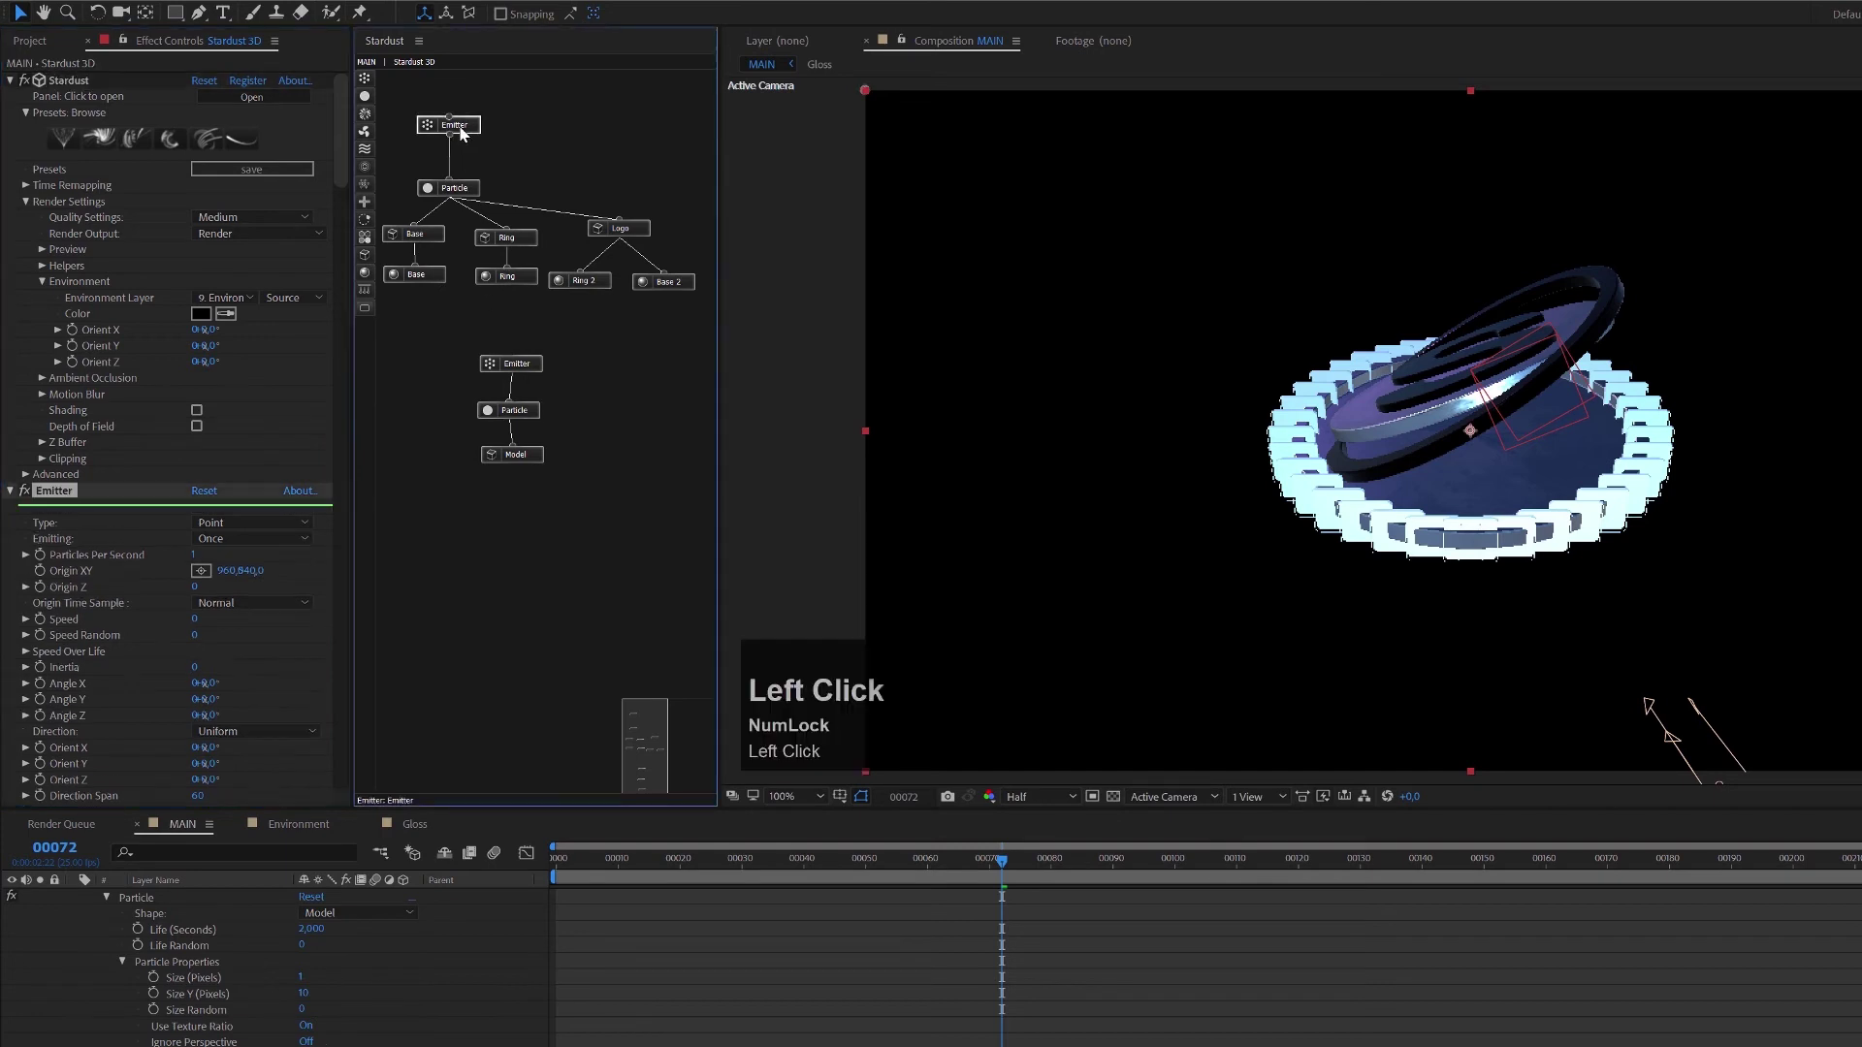
click(24, 497)
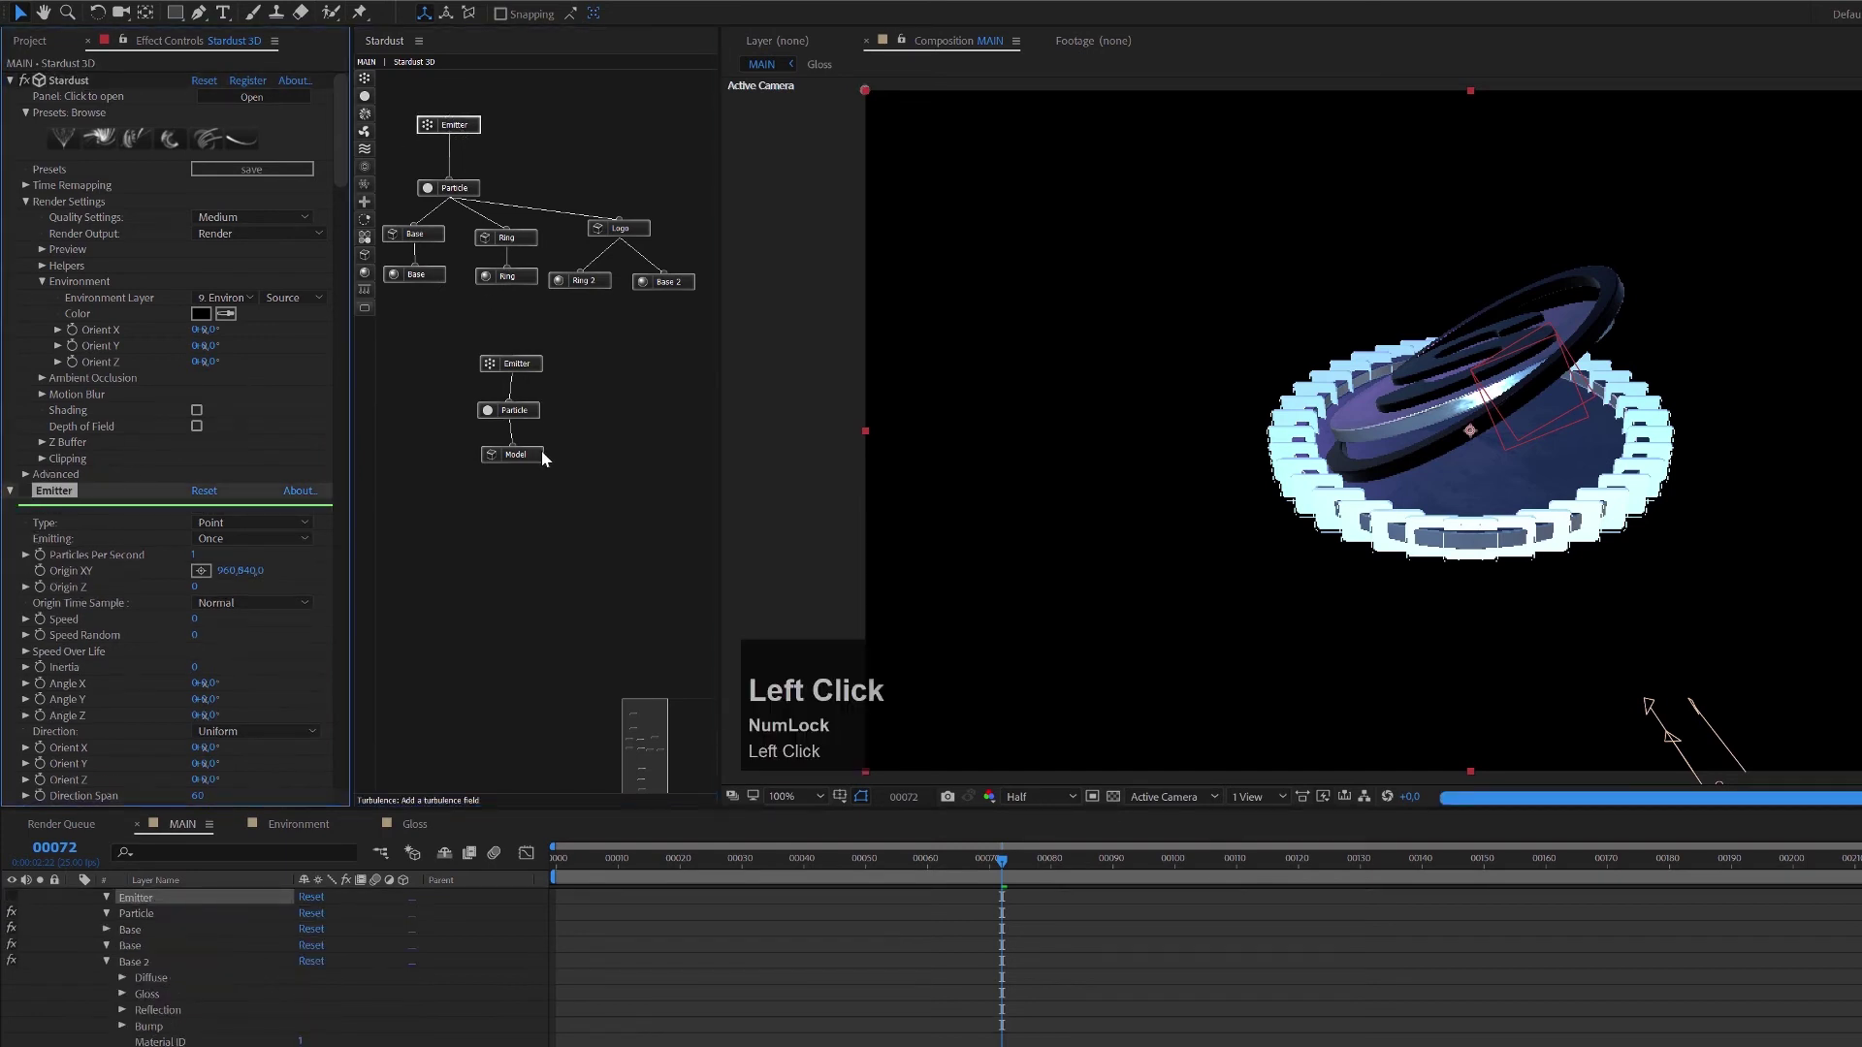
click(240, 217)
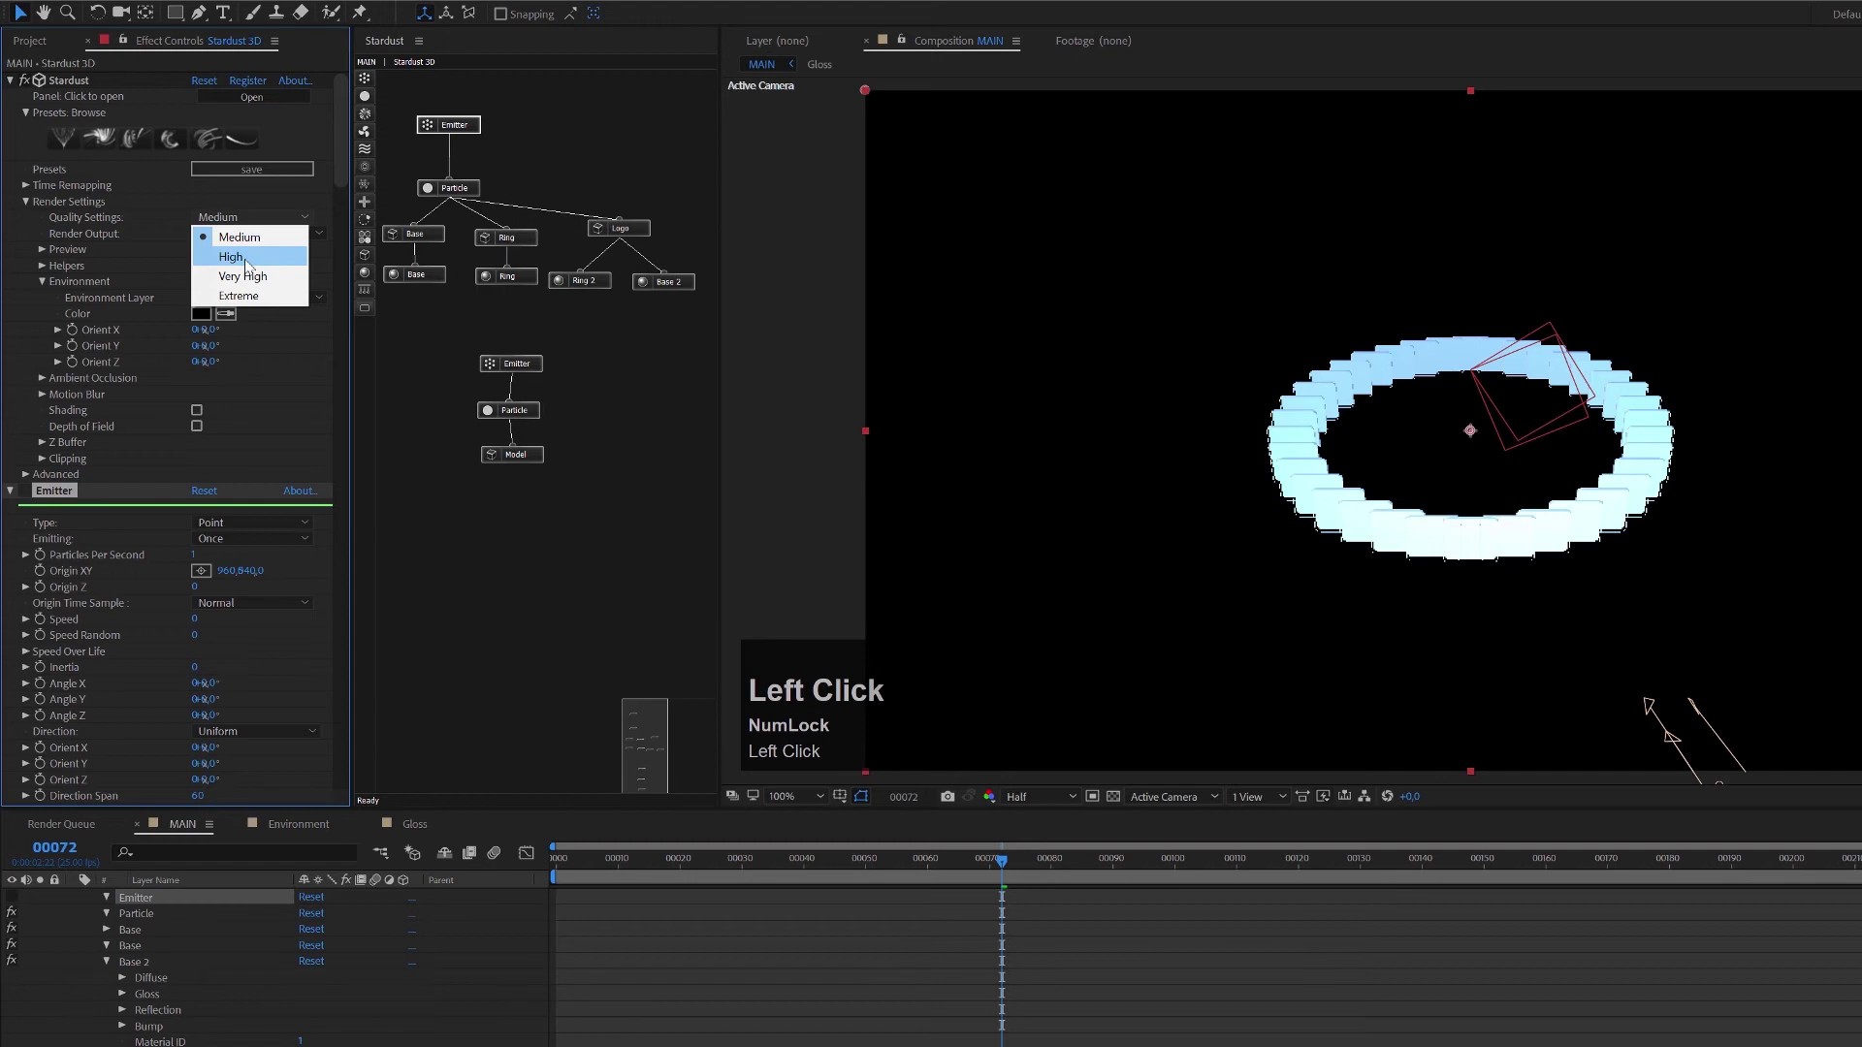
click(240, 257)
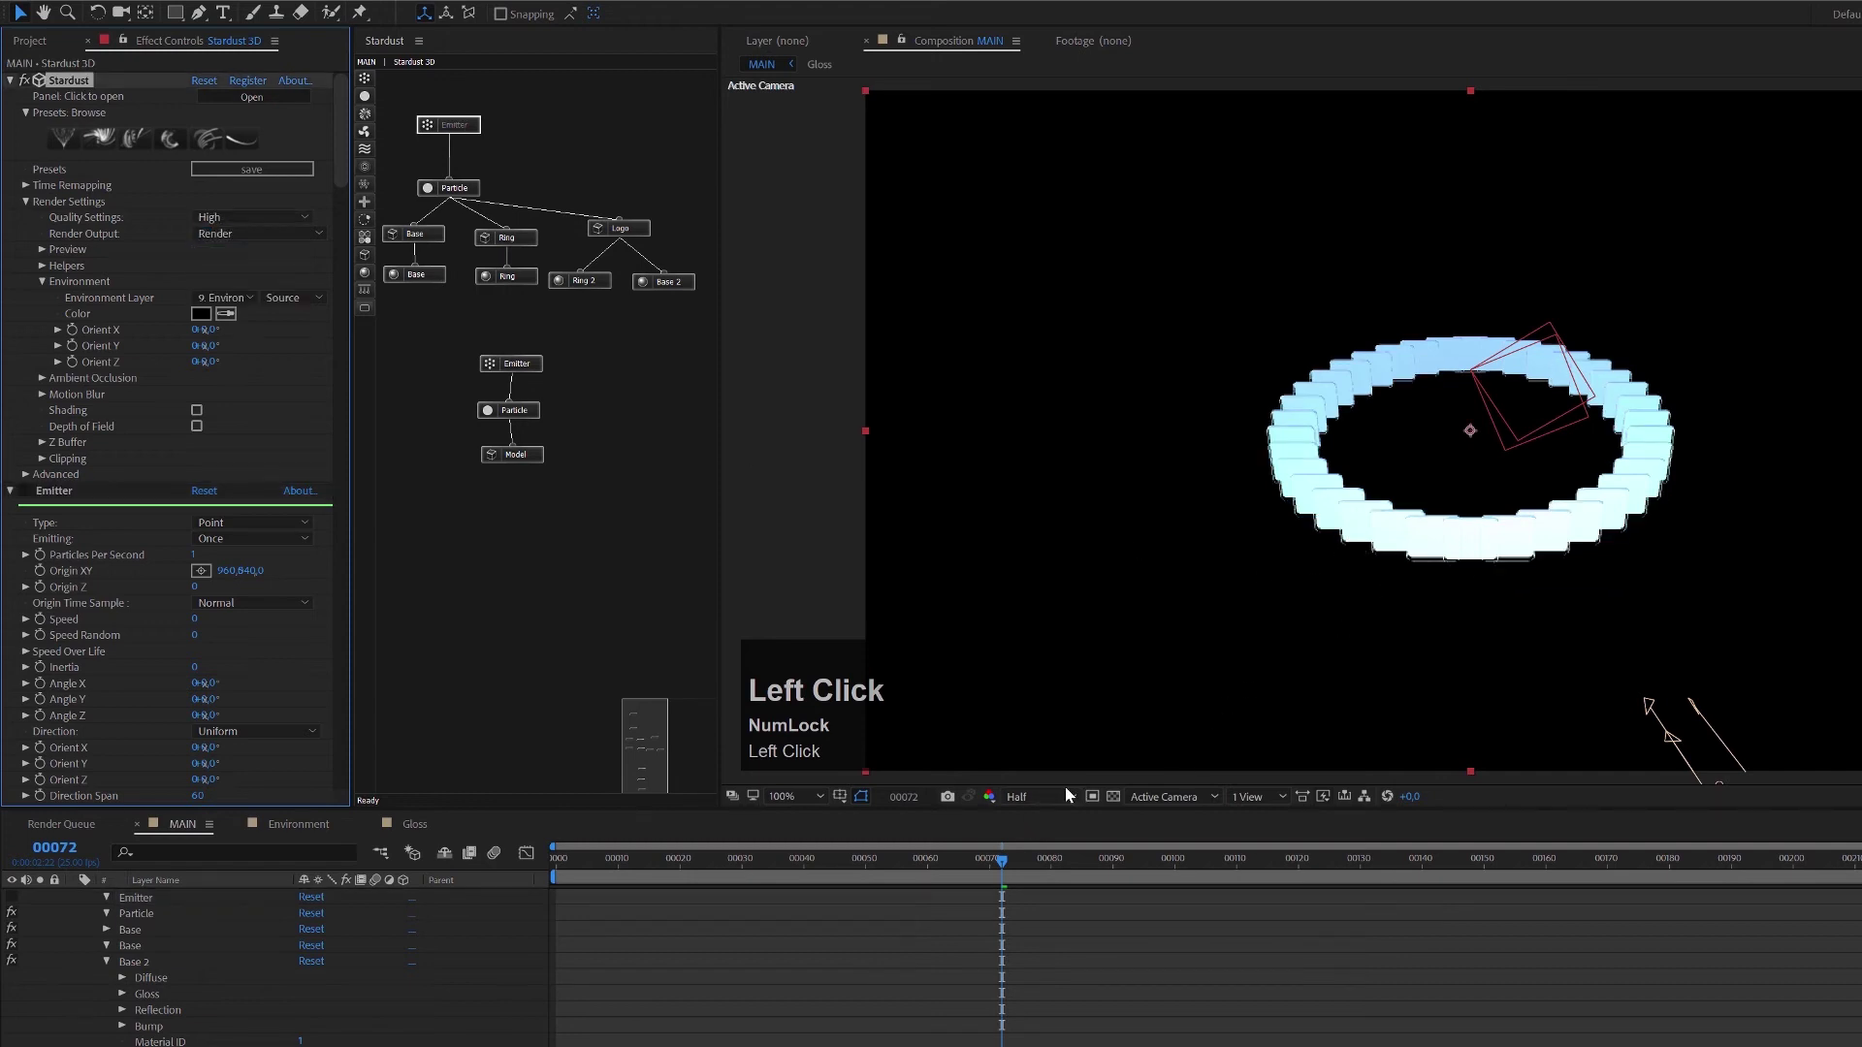
Turn off Flip Z in the Model Properties of the square Model node.
scroll(1400, 636, up, 2)
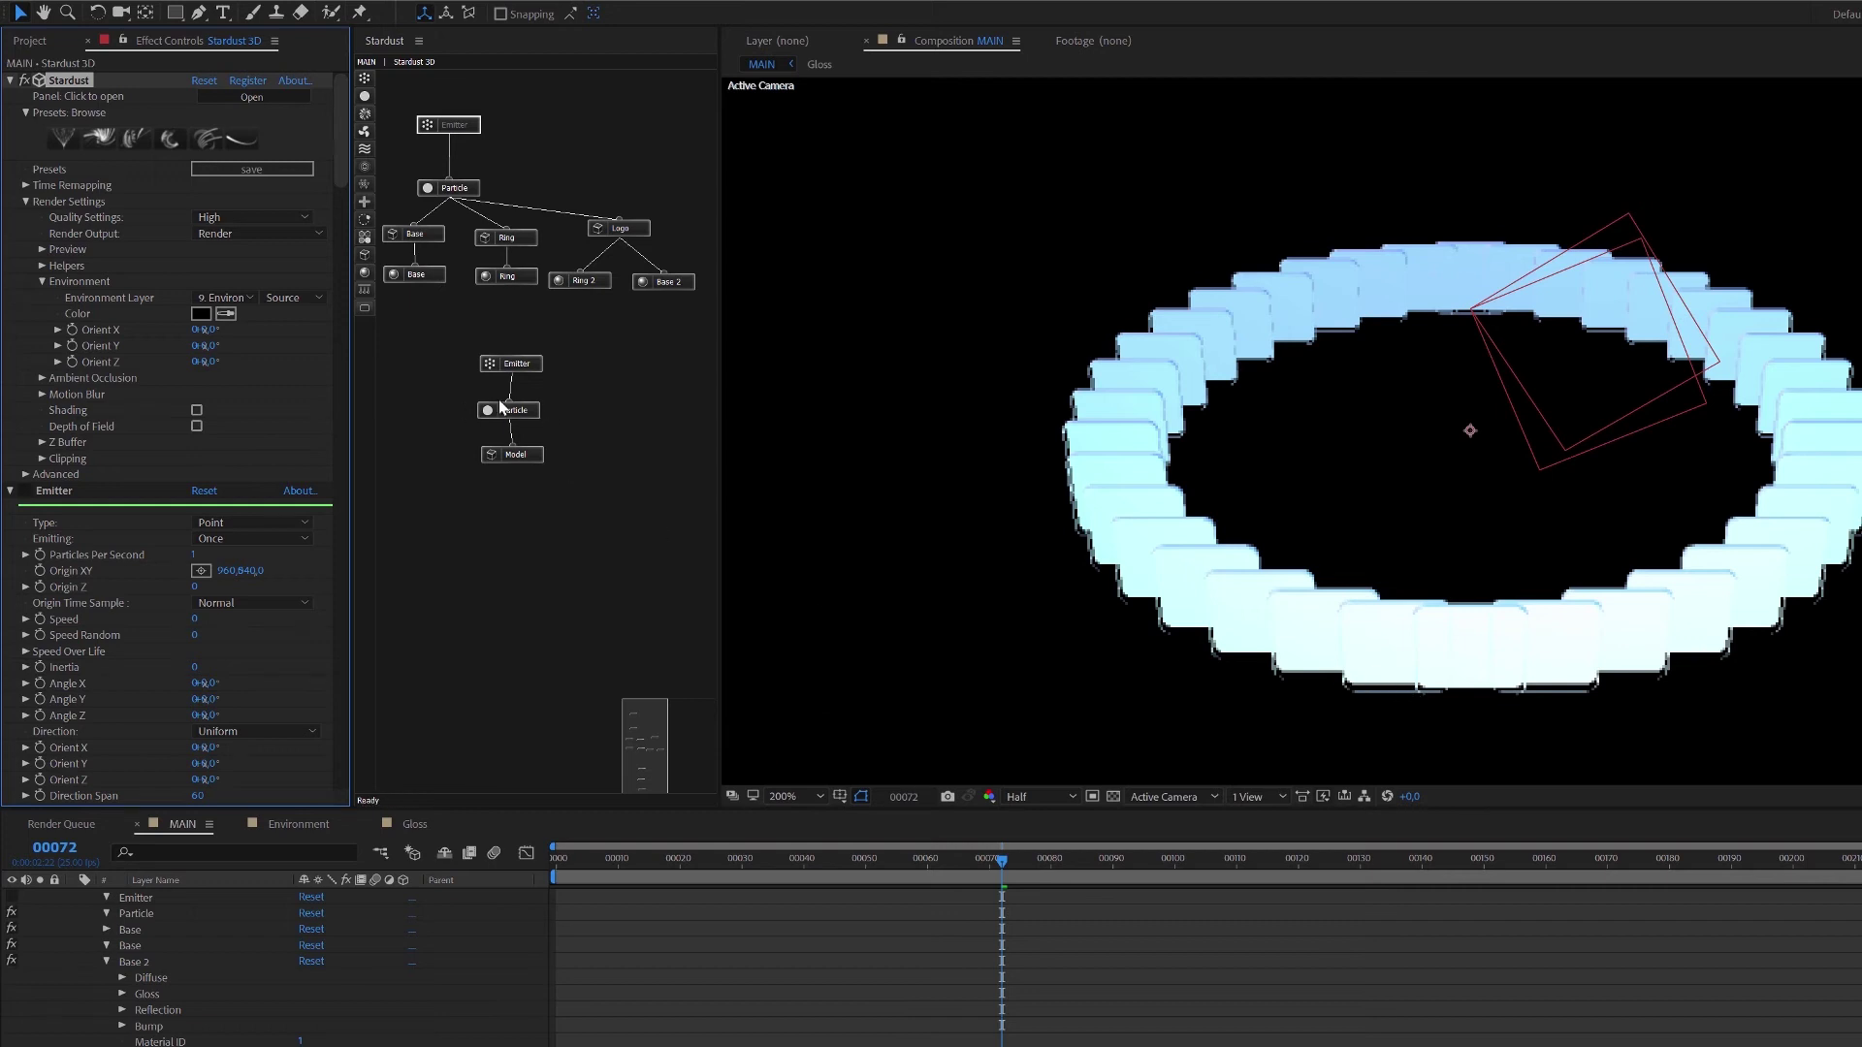
click(512, 454)
scroll(113, 602, down, 3)
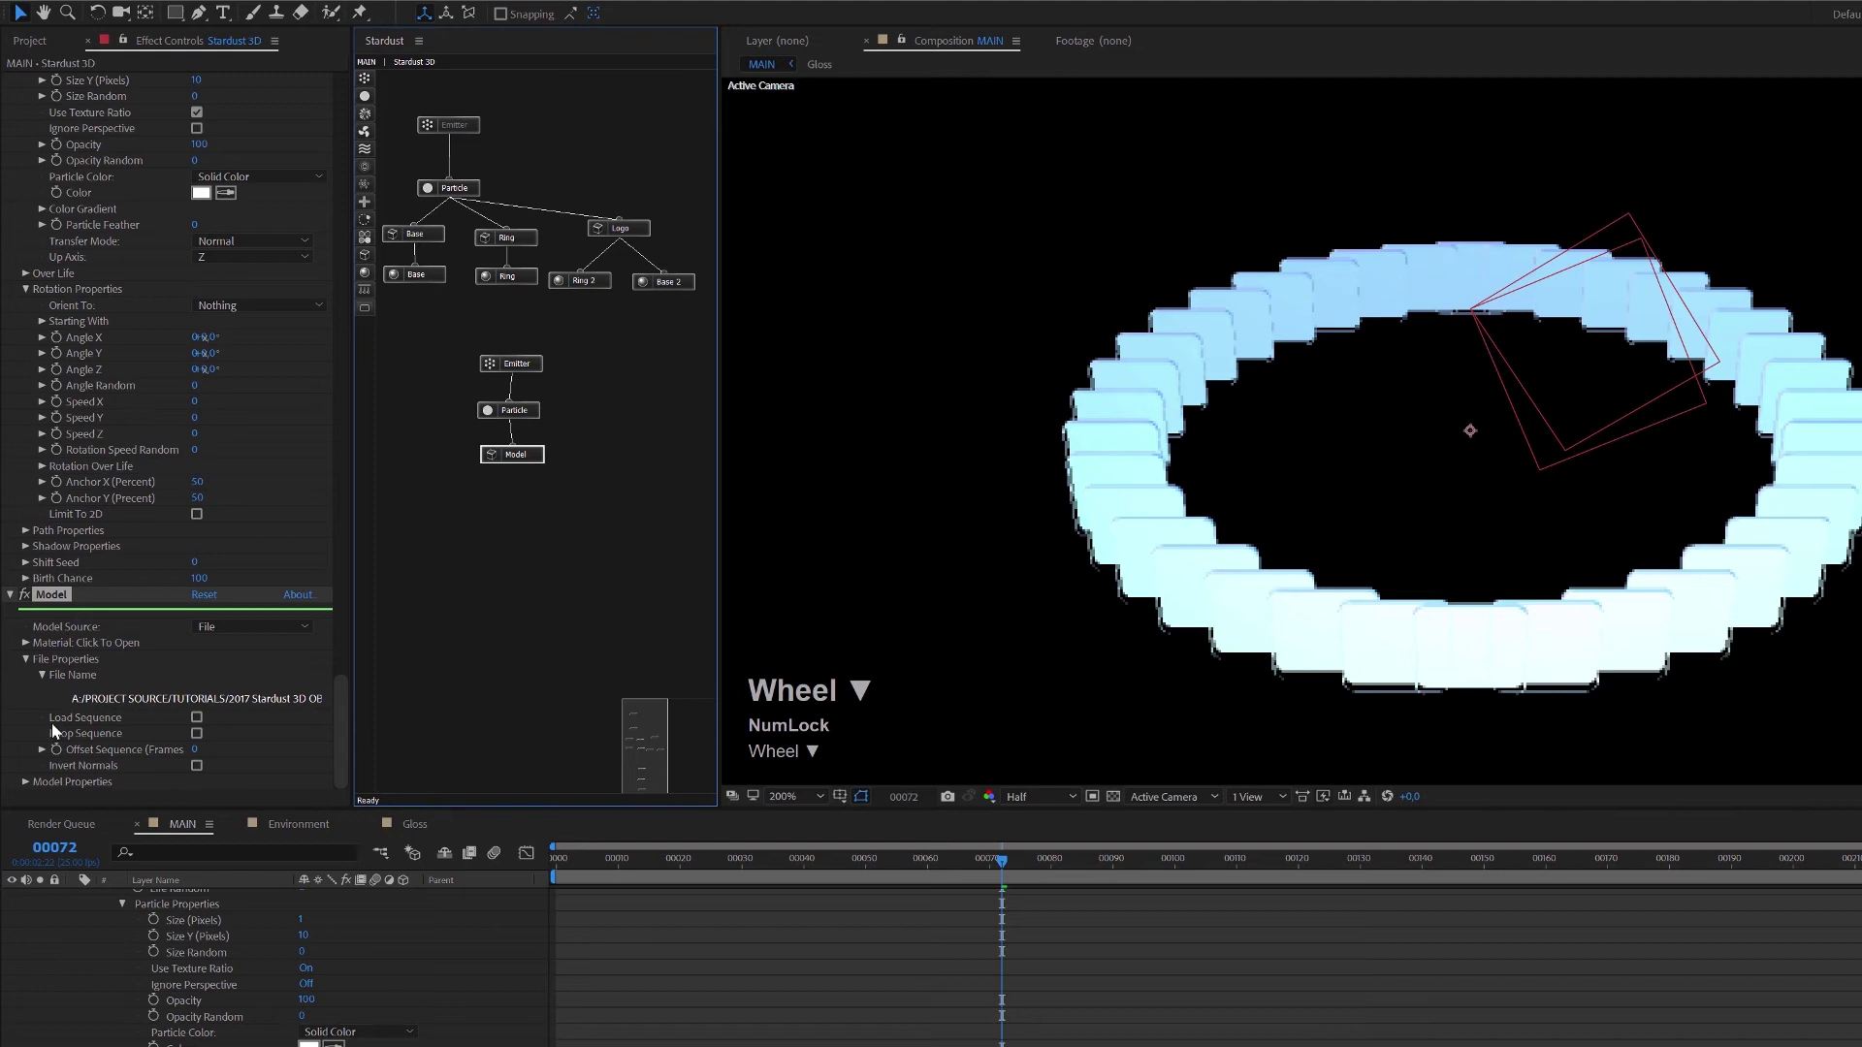
click(25, 783)
scroll(112, 764, down, 3)
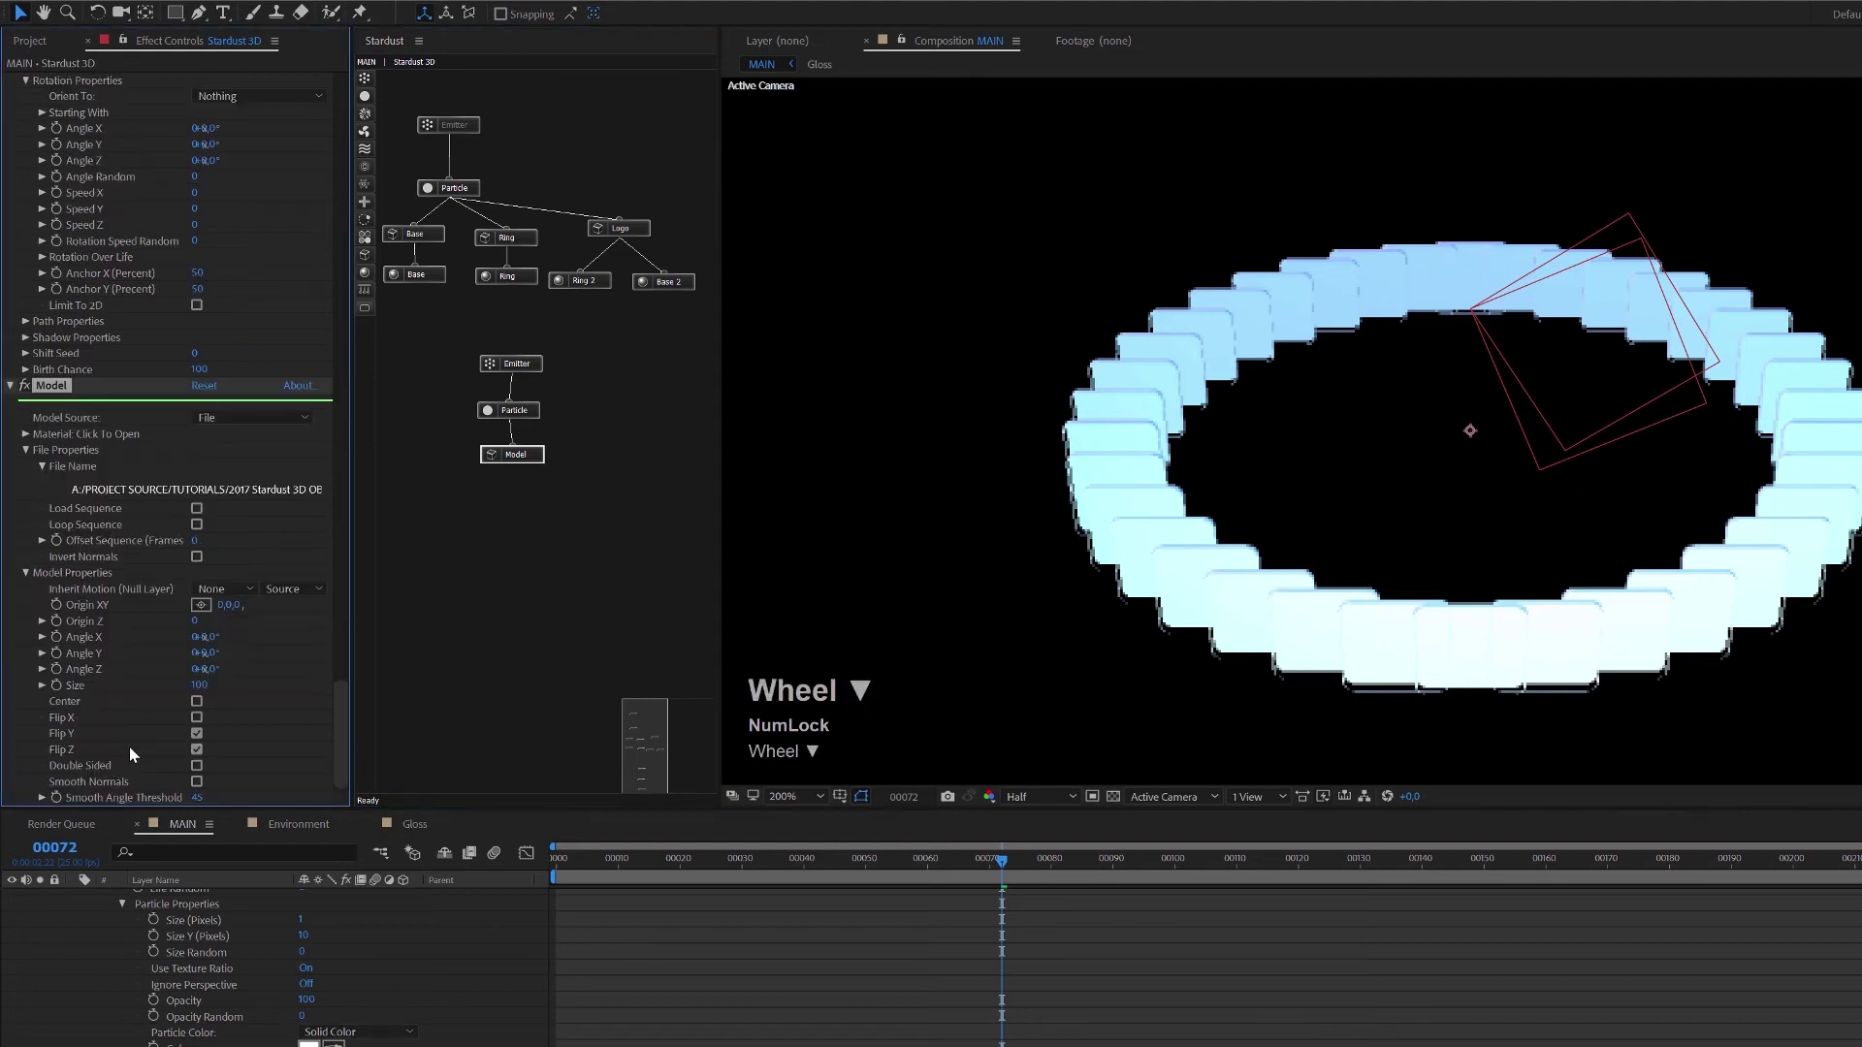
click(194, 751)
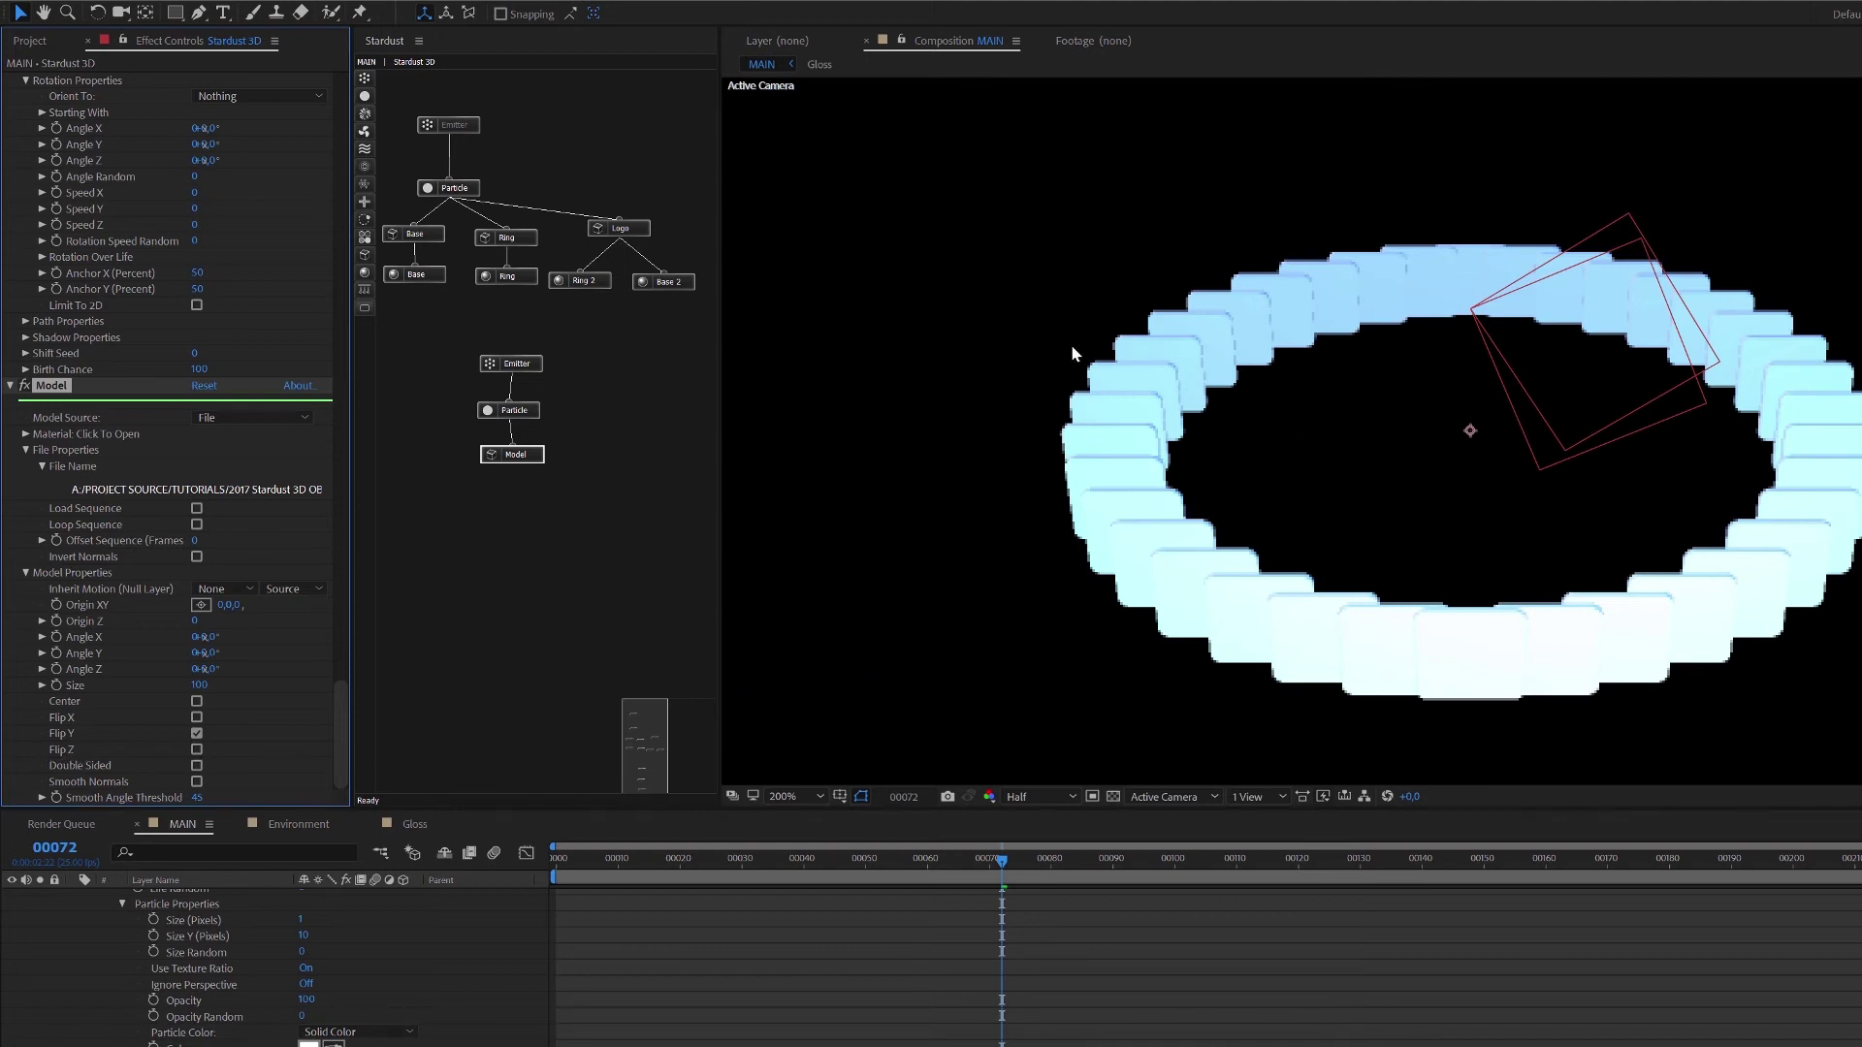
Restore the preview resolution to Full and re-enable the coin's first Emitter.
click(1061, 793)
click(1065, 817)
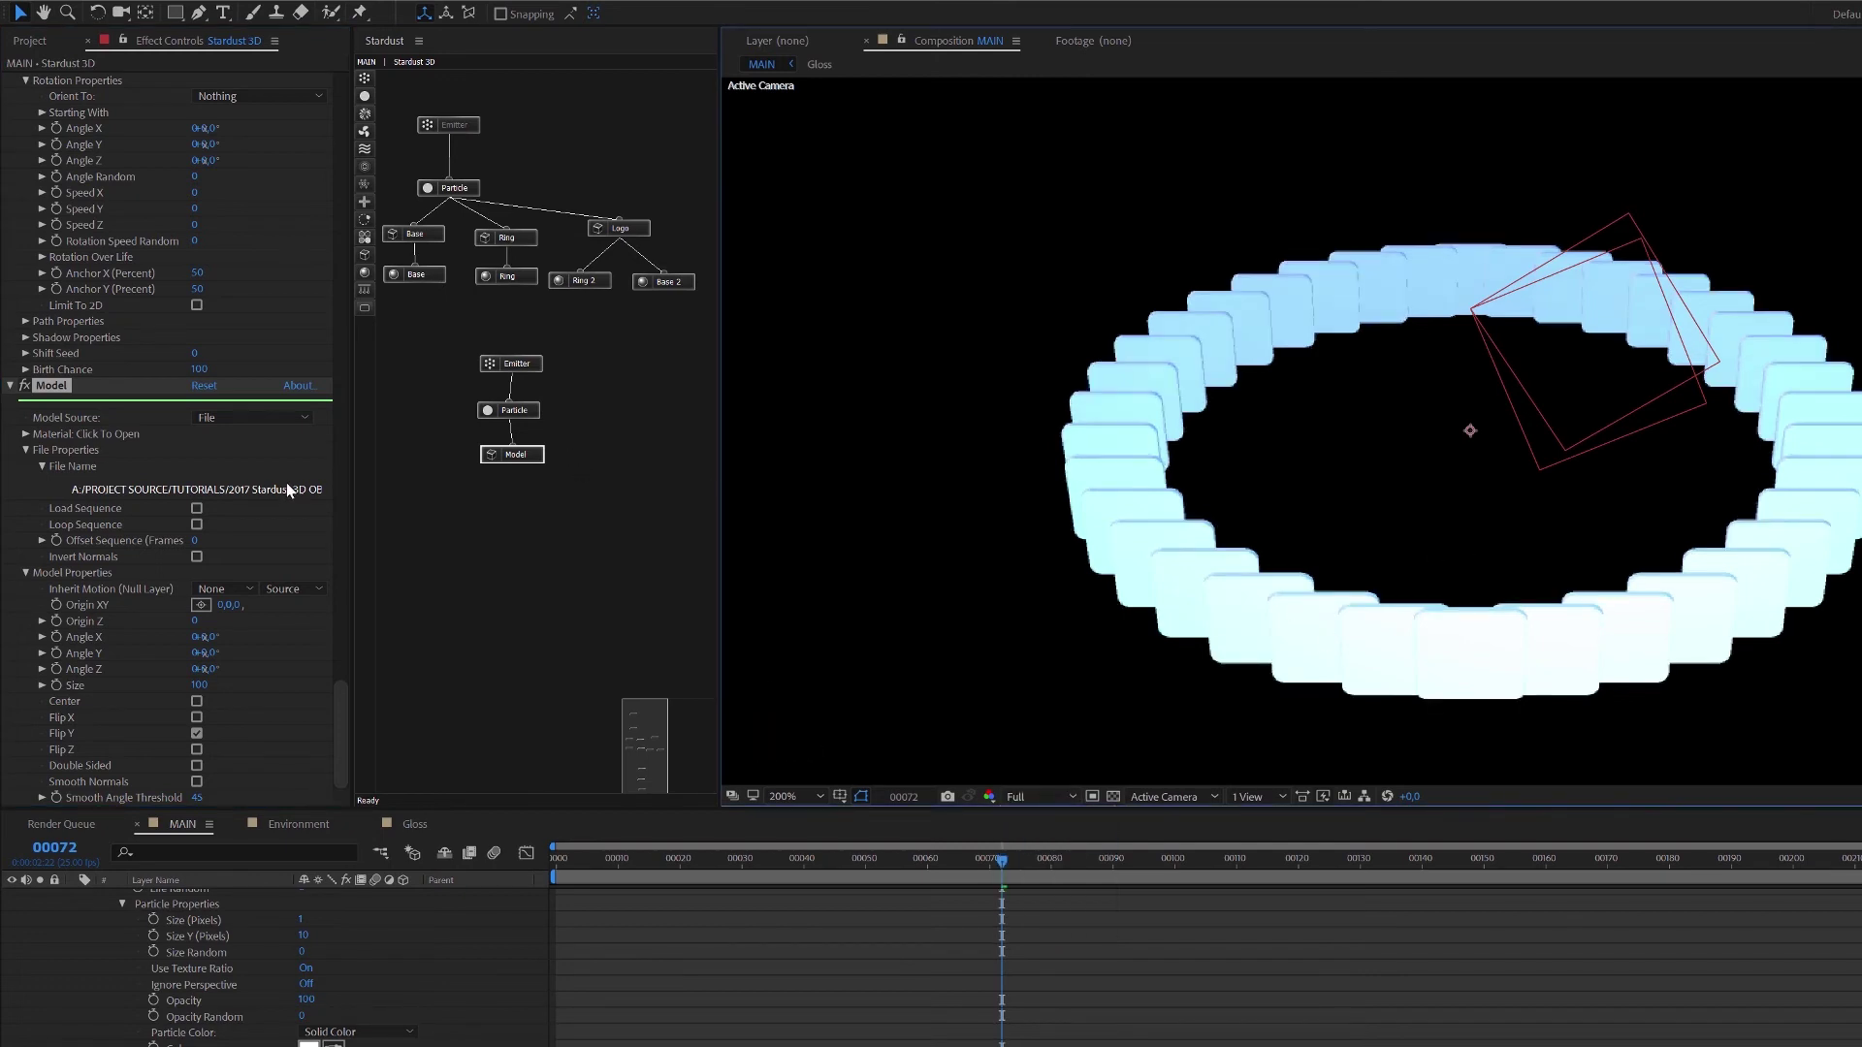
drag(340, 713, 415, 64)
click(26, 493)
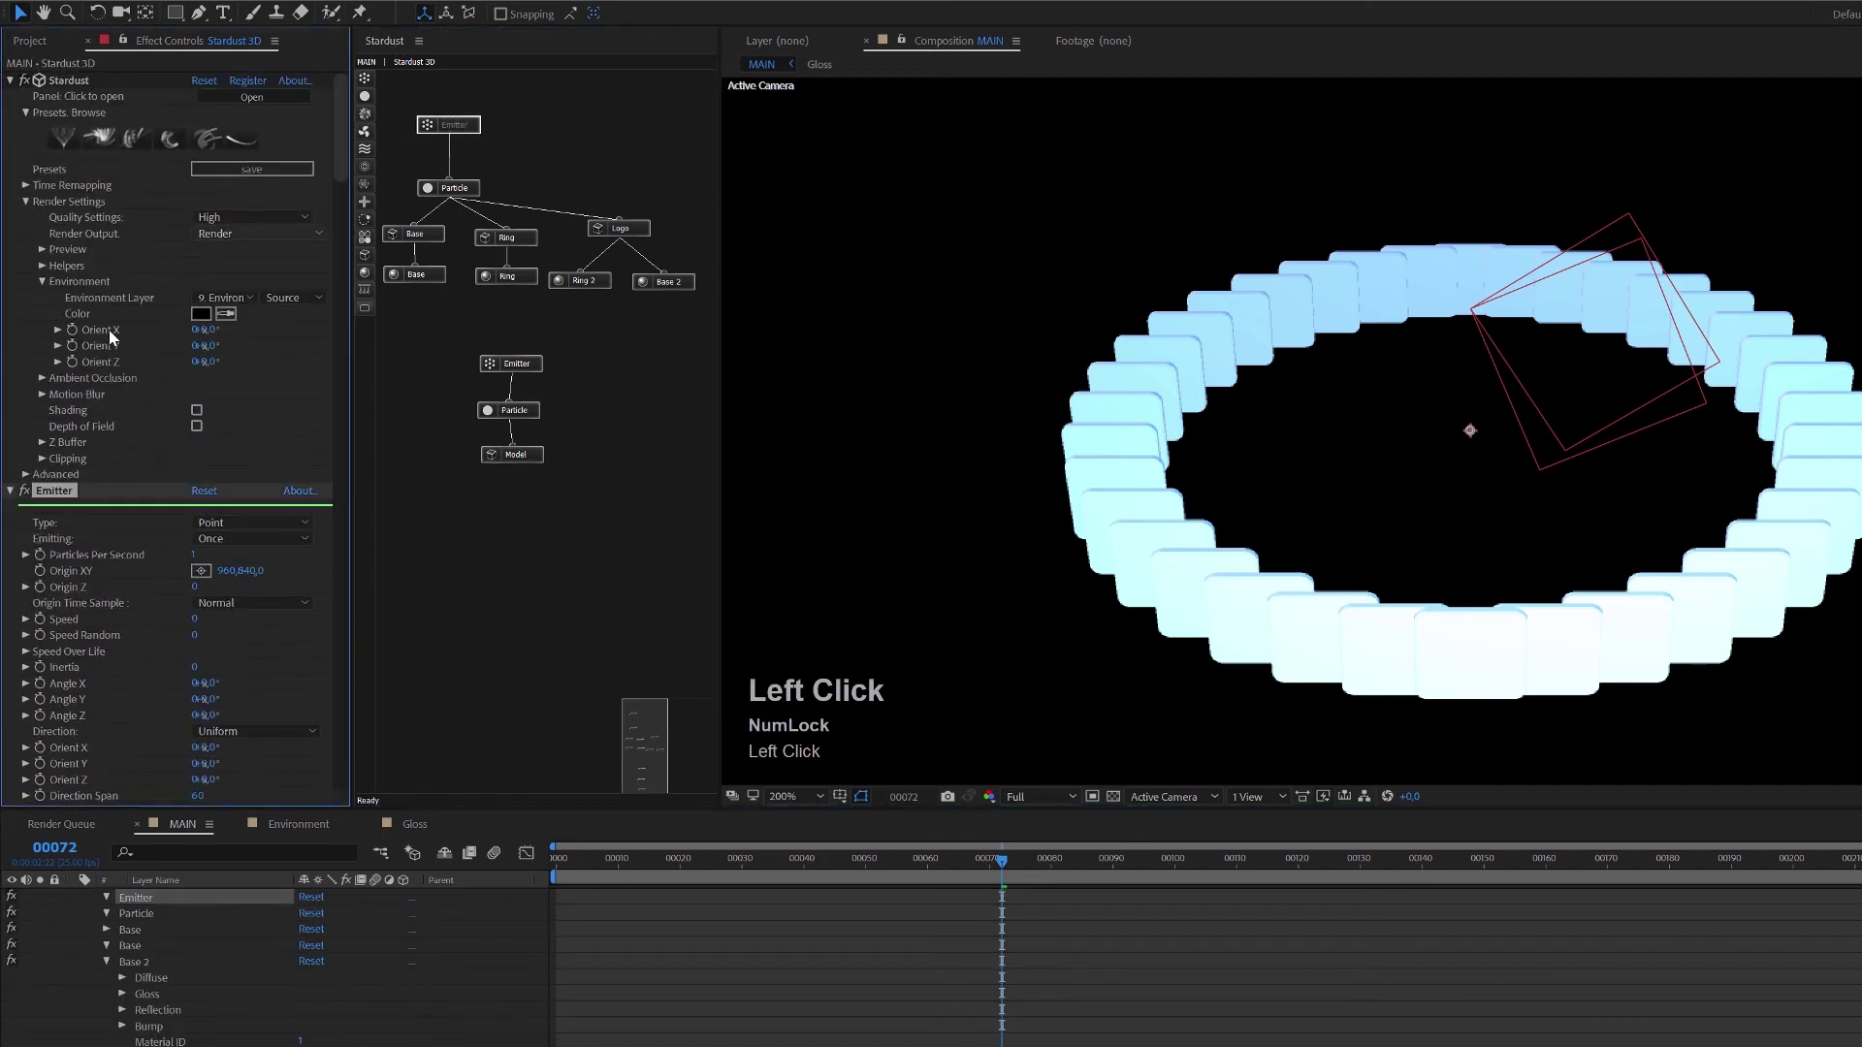
Turn on Ambient Occlusion in the render settings, comparing it on and off at frame 132.
click(40, 378)
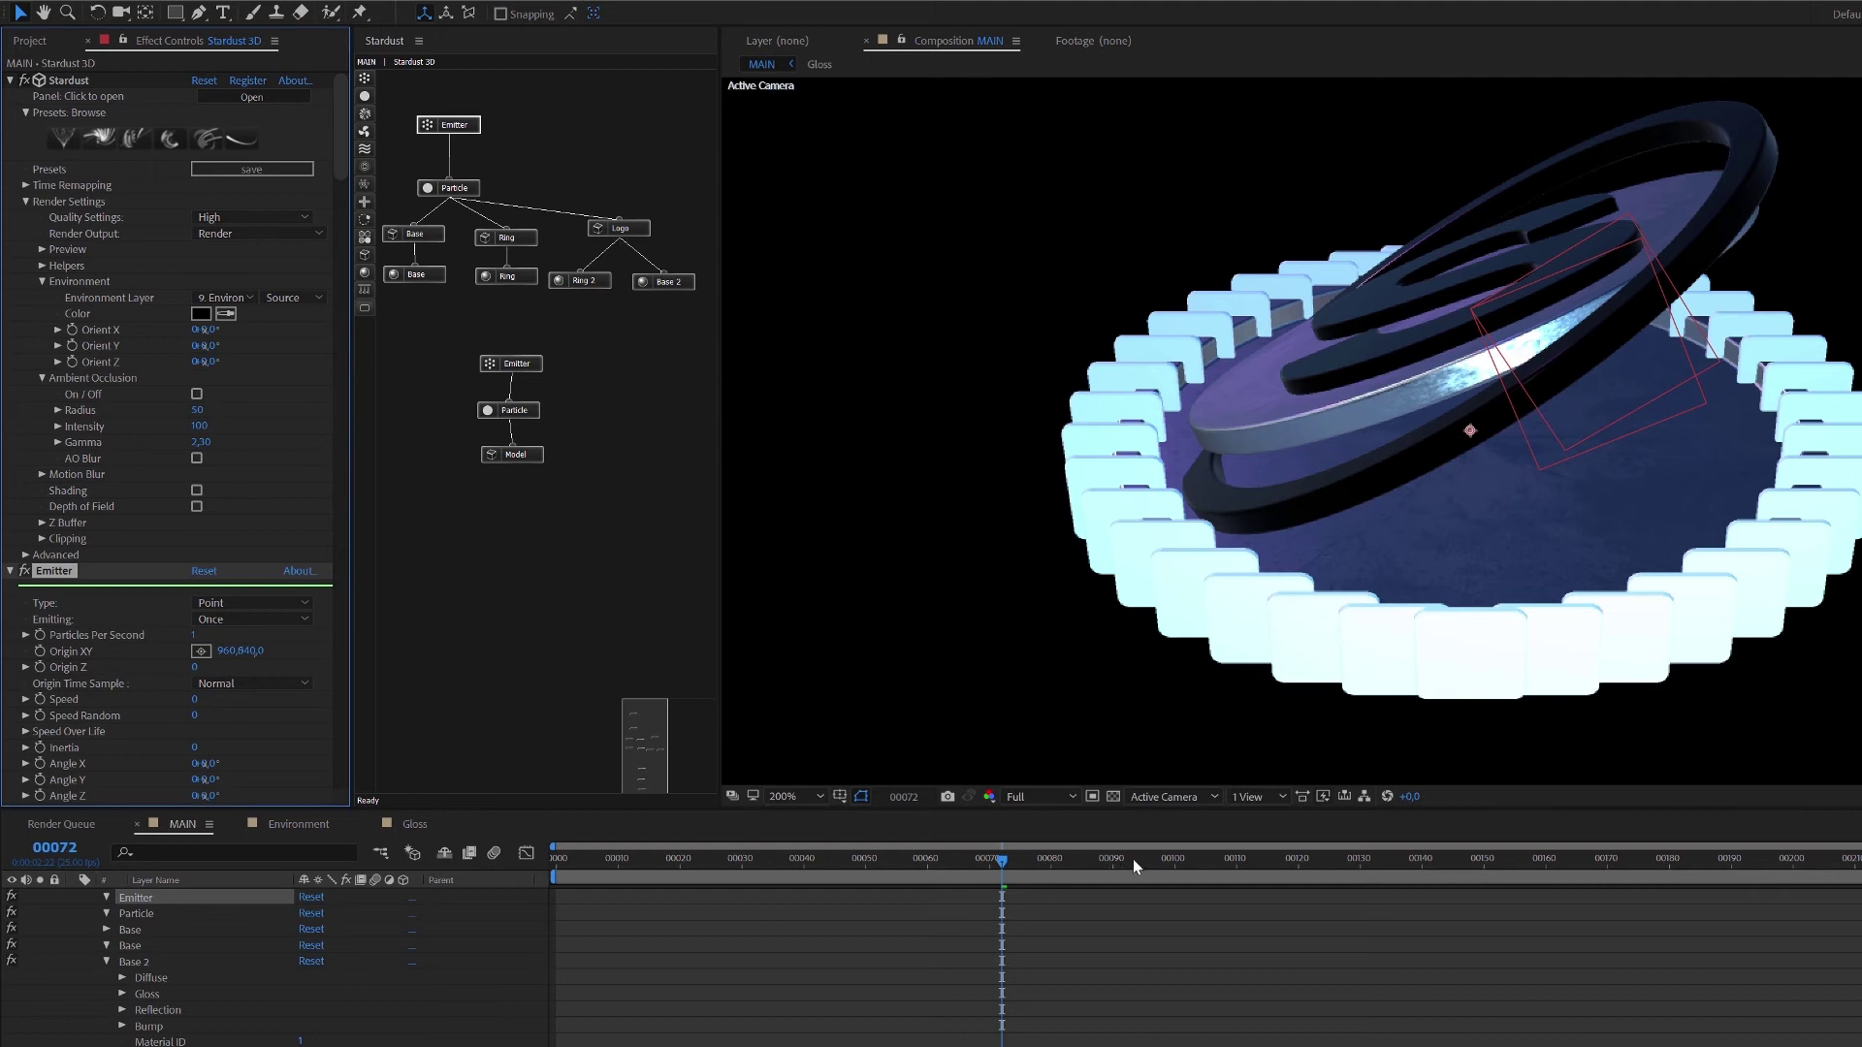
drag(1133, 858, 1206, 859)
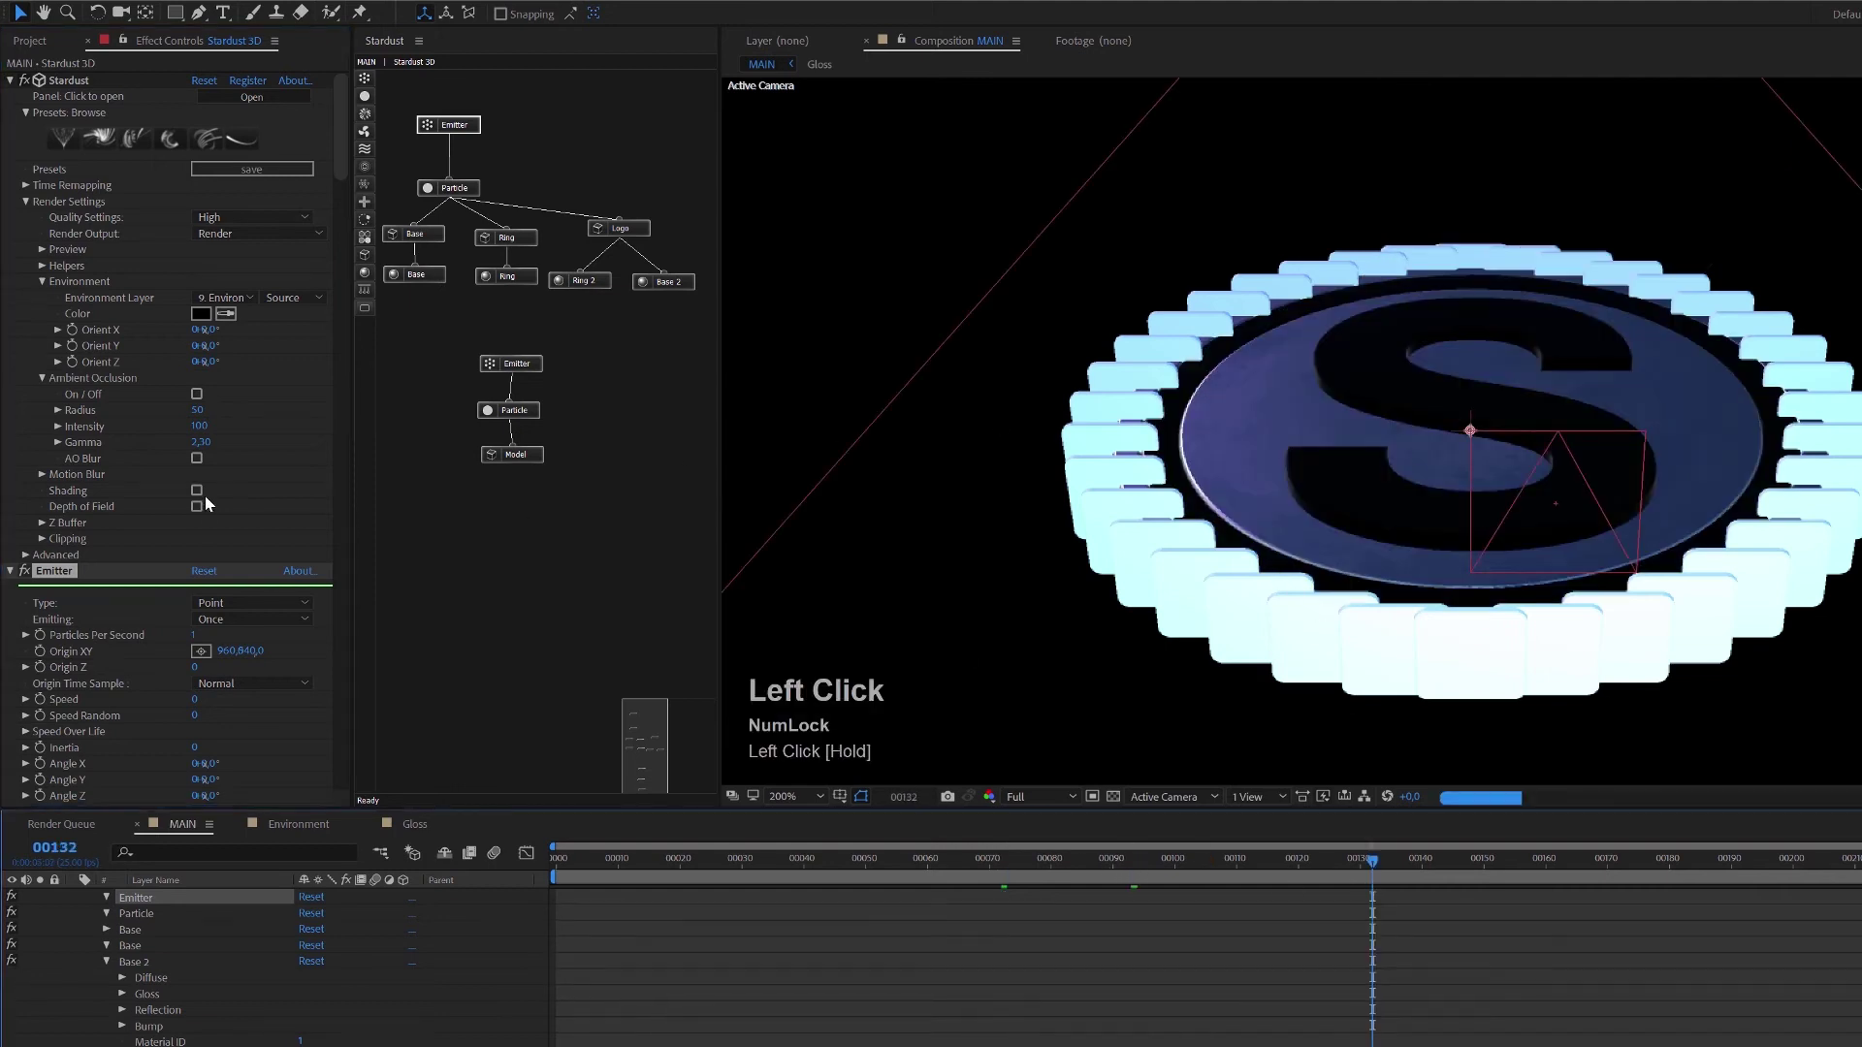
click(197, 394)
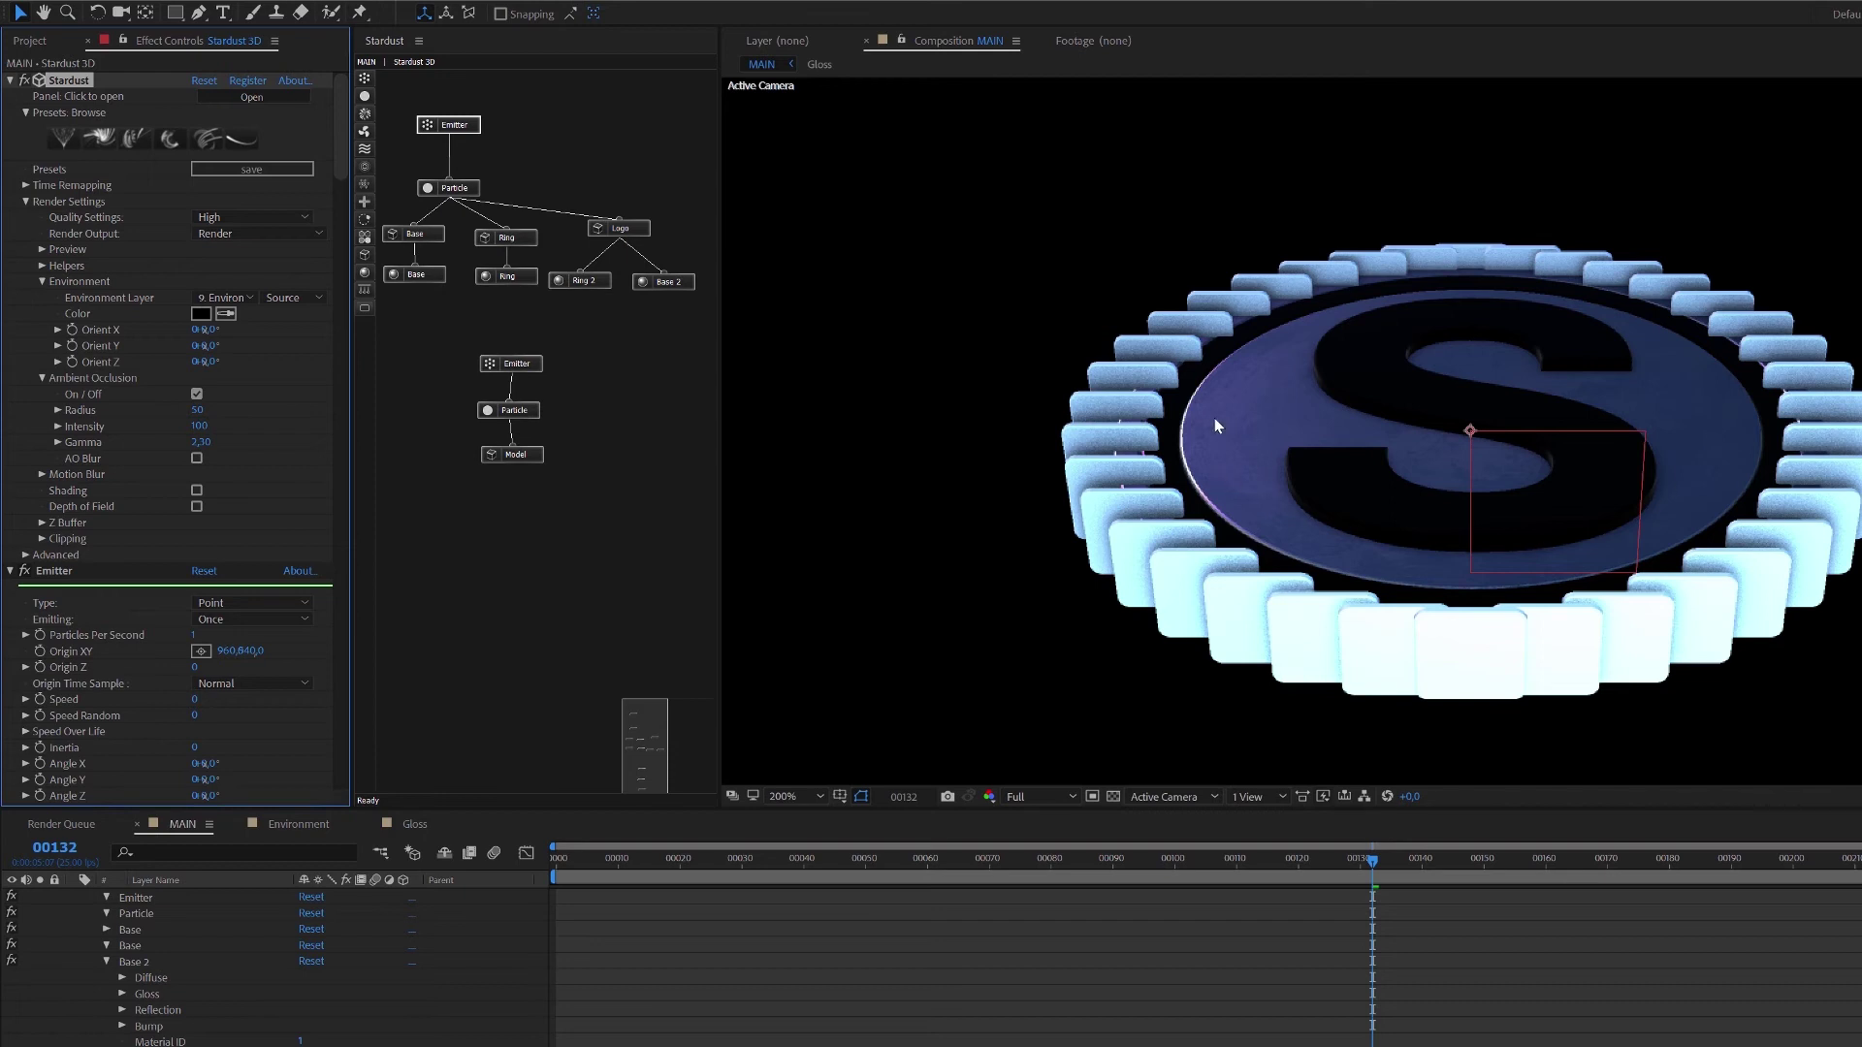
click(197, 395)
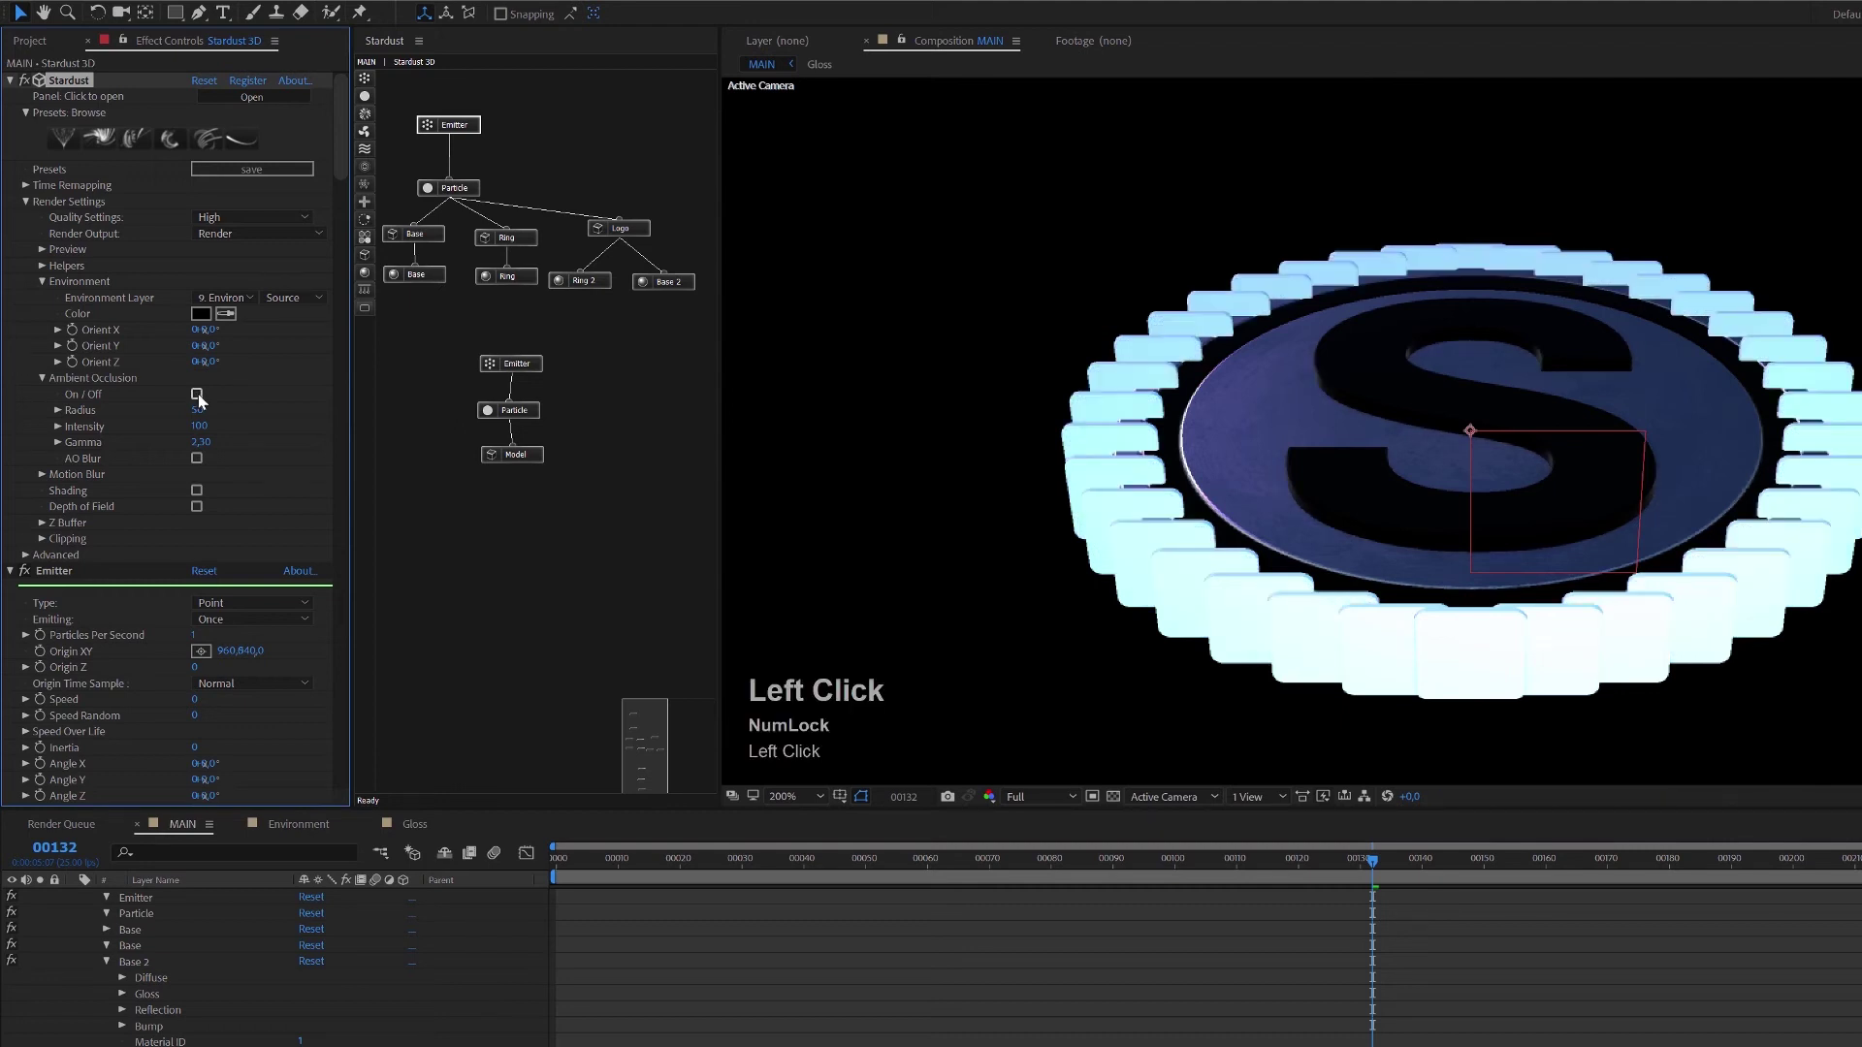
click(197, 395)
Set the Stardust quality setting to Medium and inspect the occlusion shading around the coin.
click(242, 215)
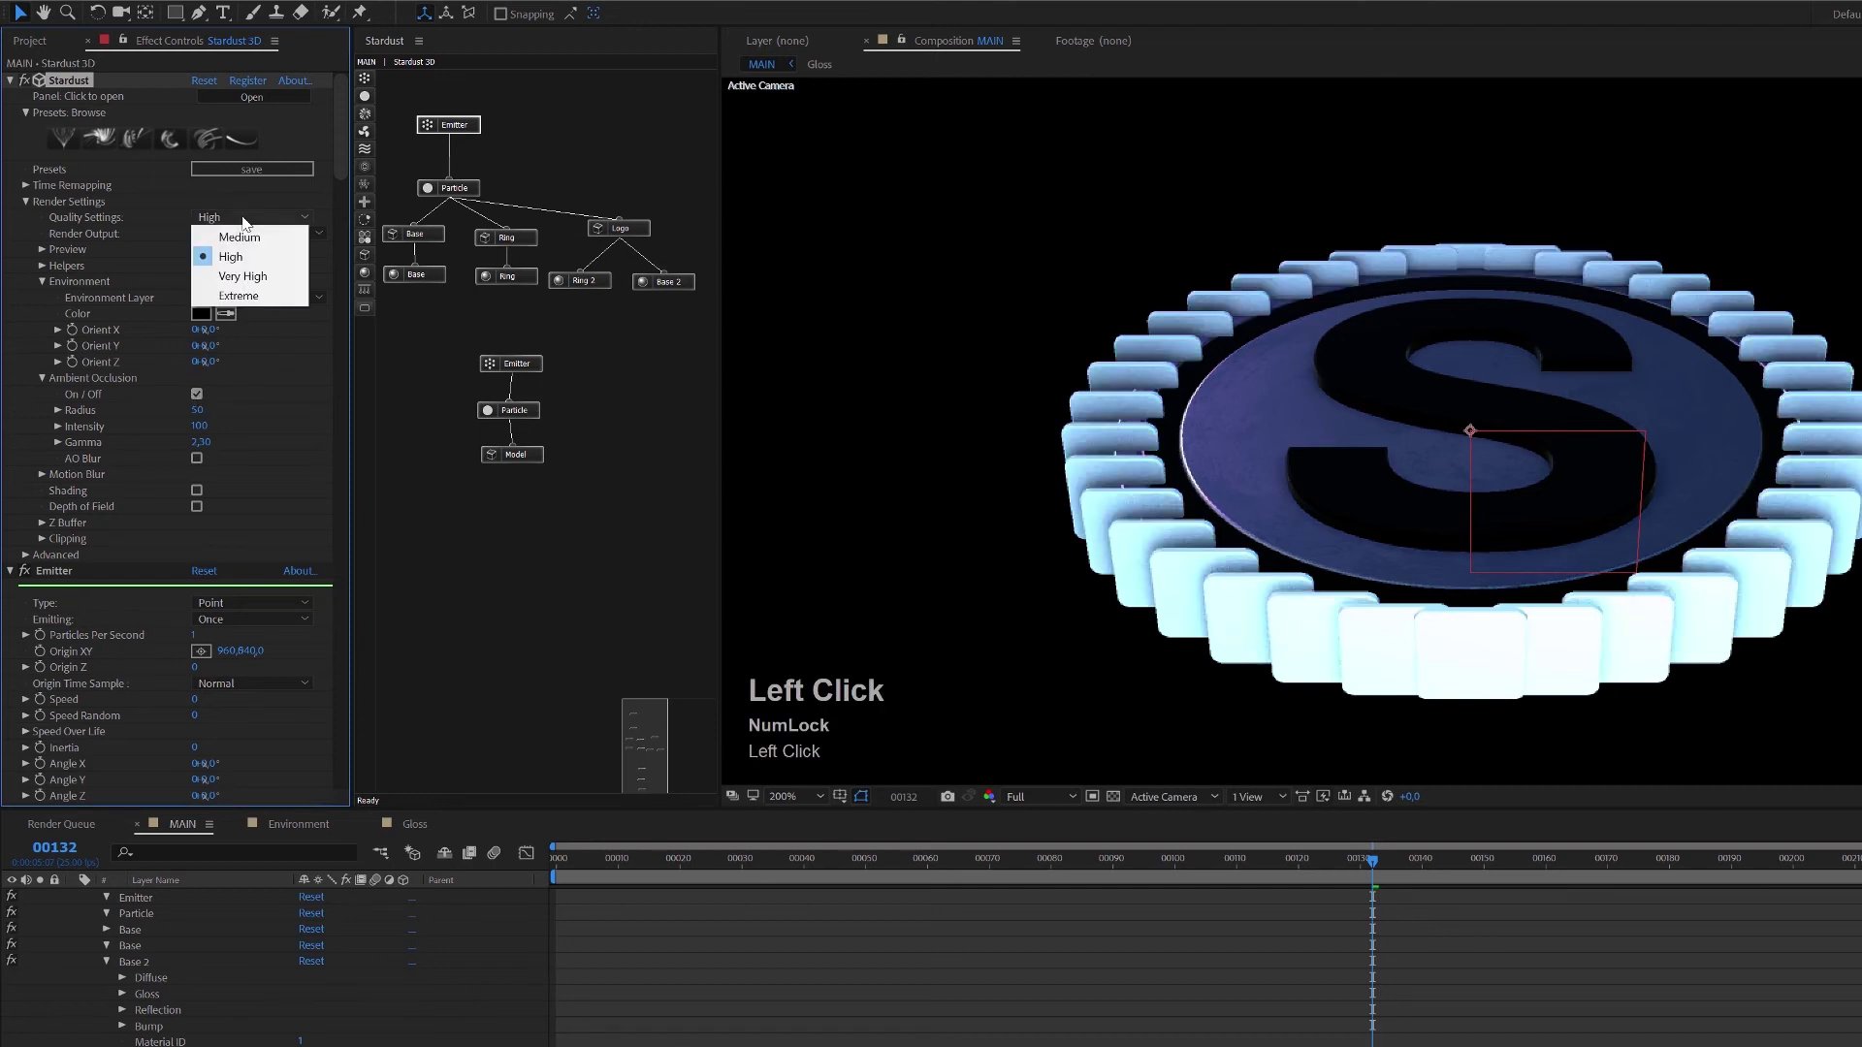
click(242, 238)
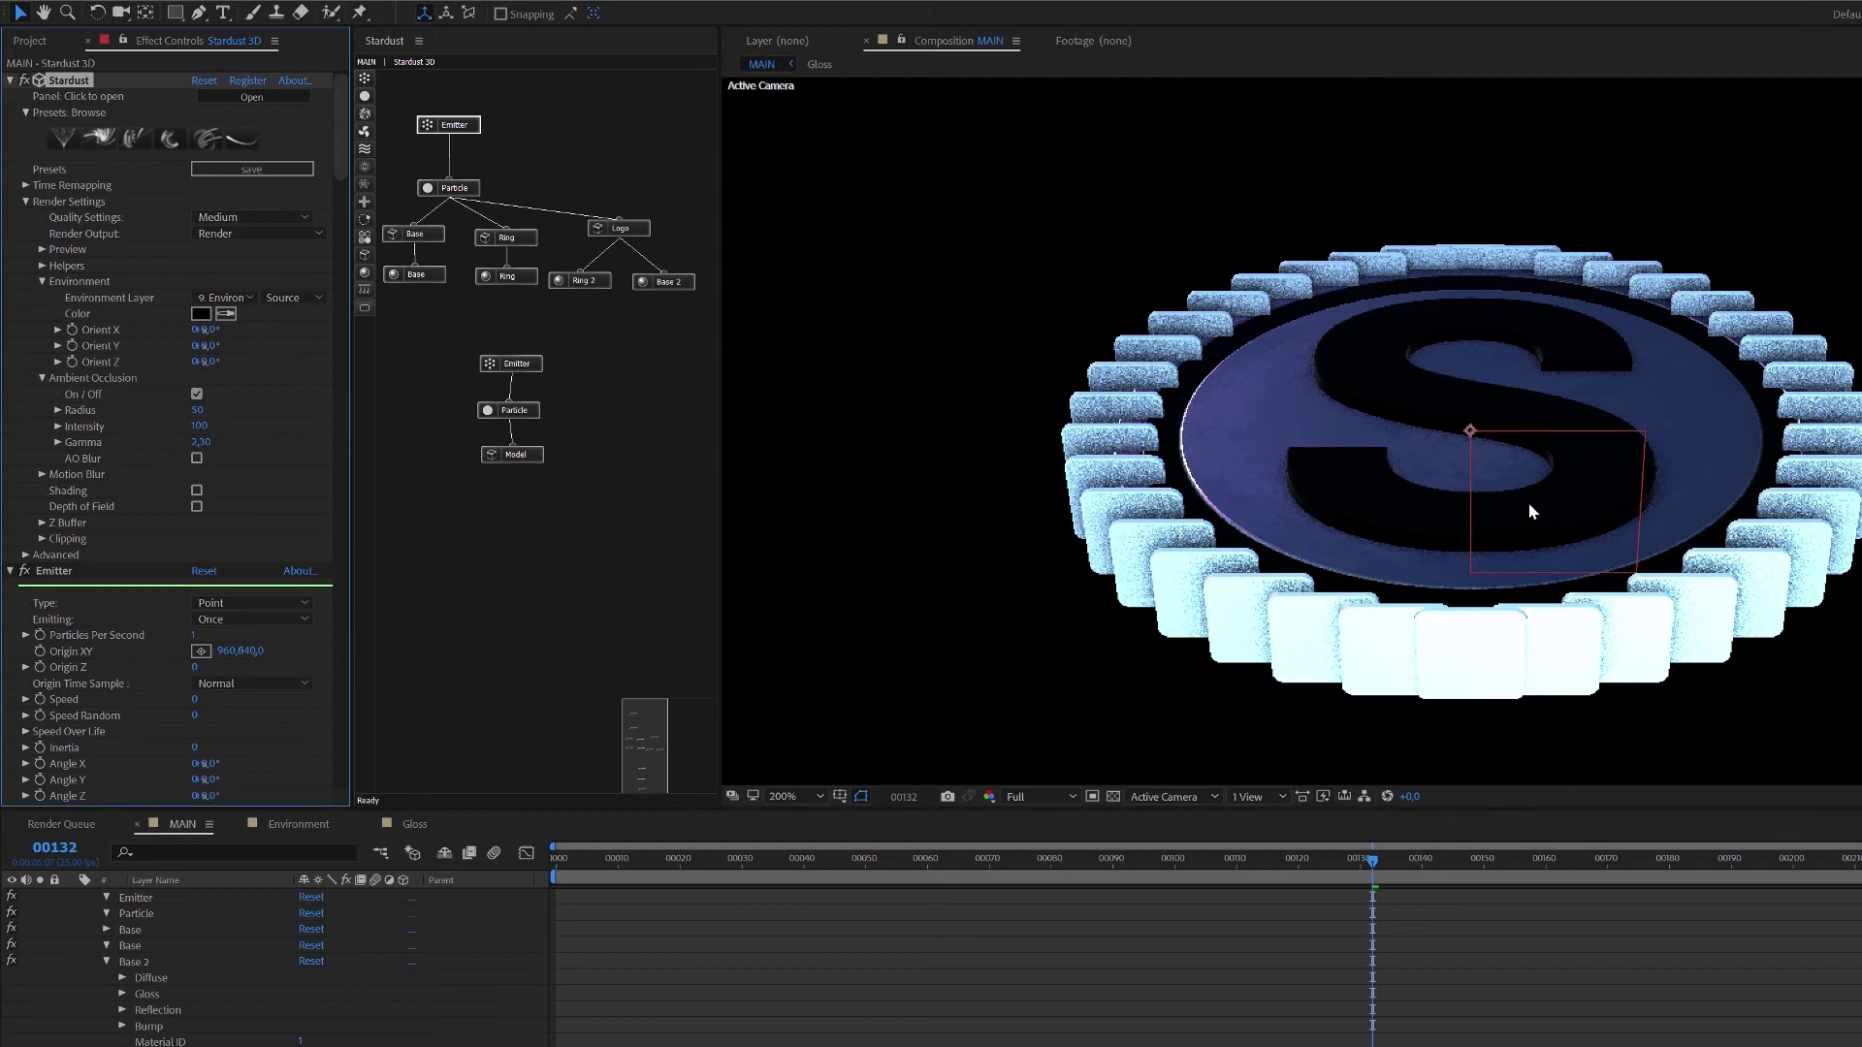
scroll(1536, 394, down, 2)
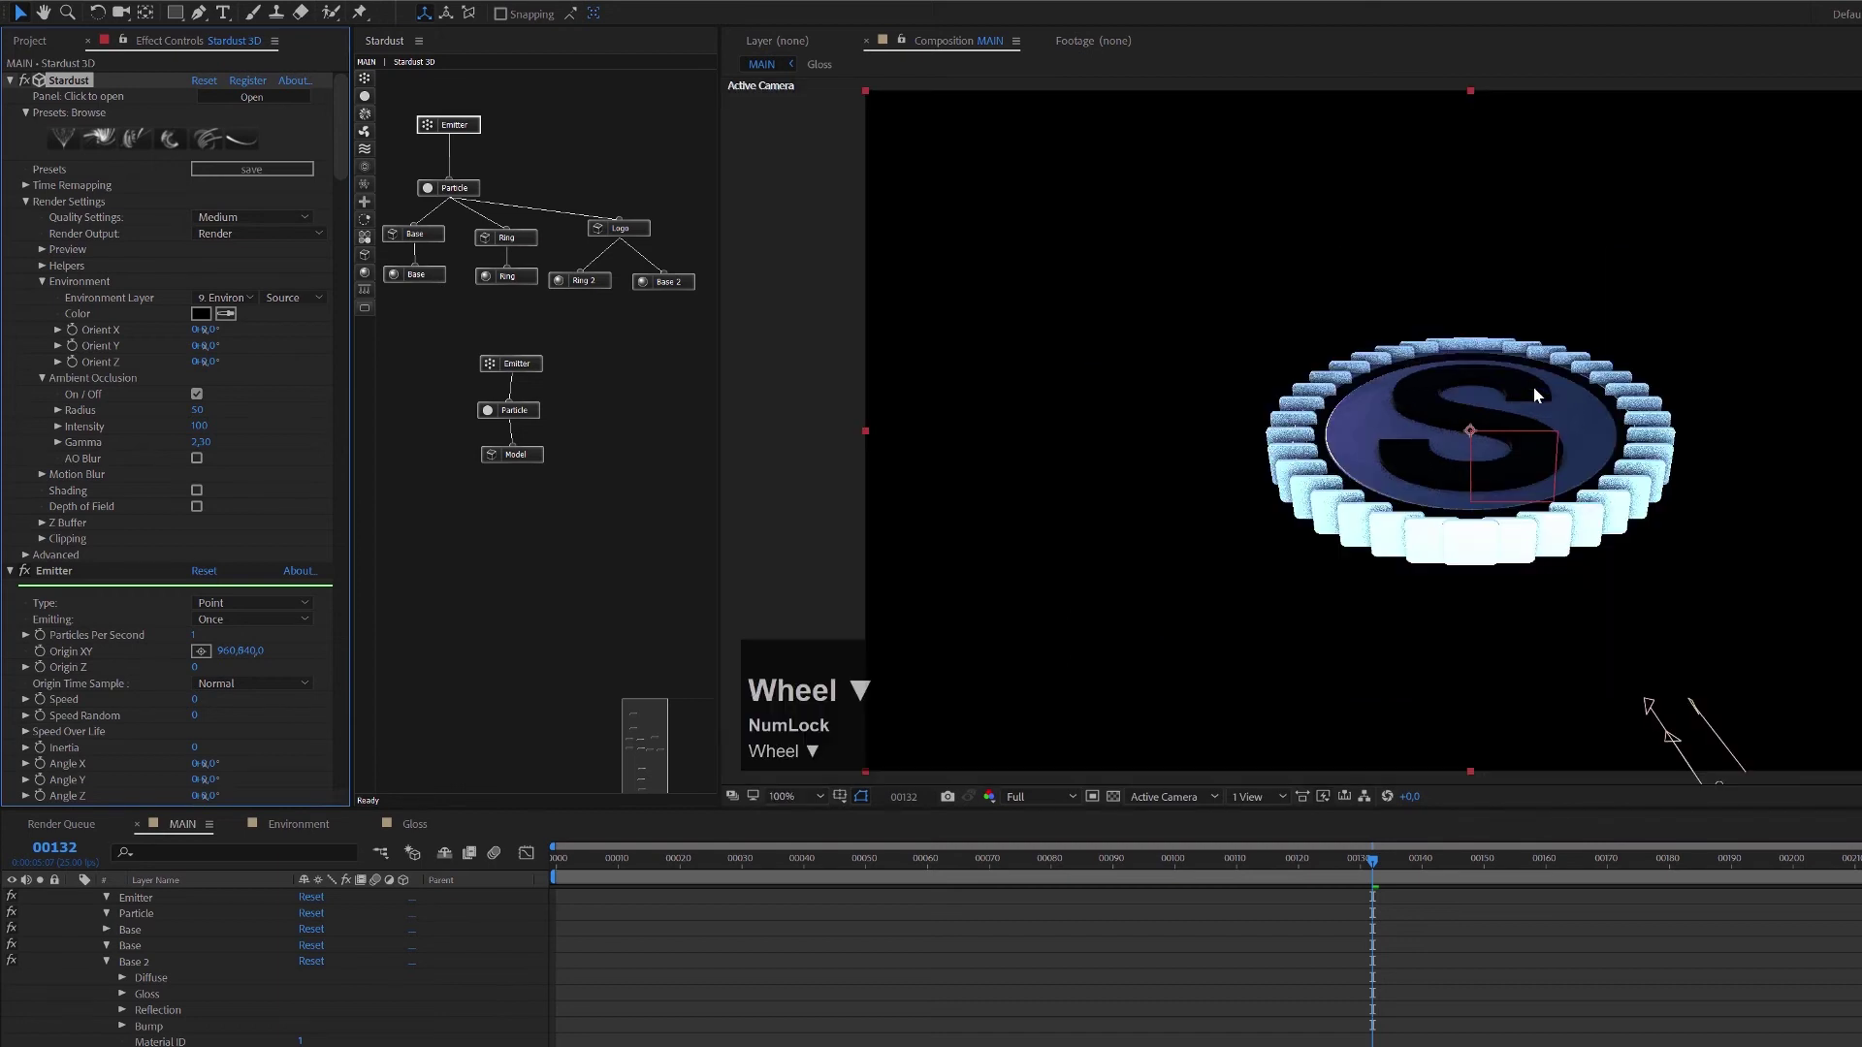
scroll(1485, 429, up, 2)
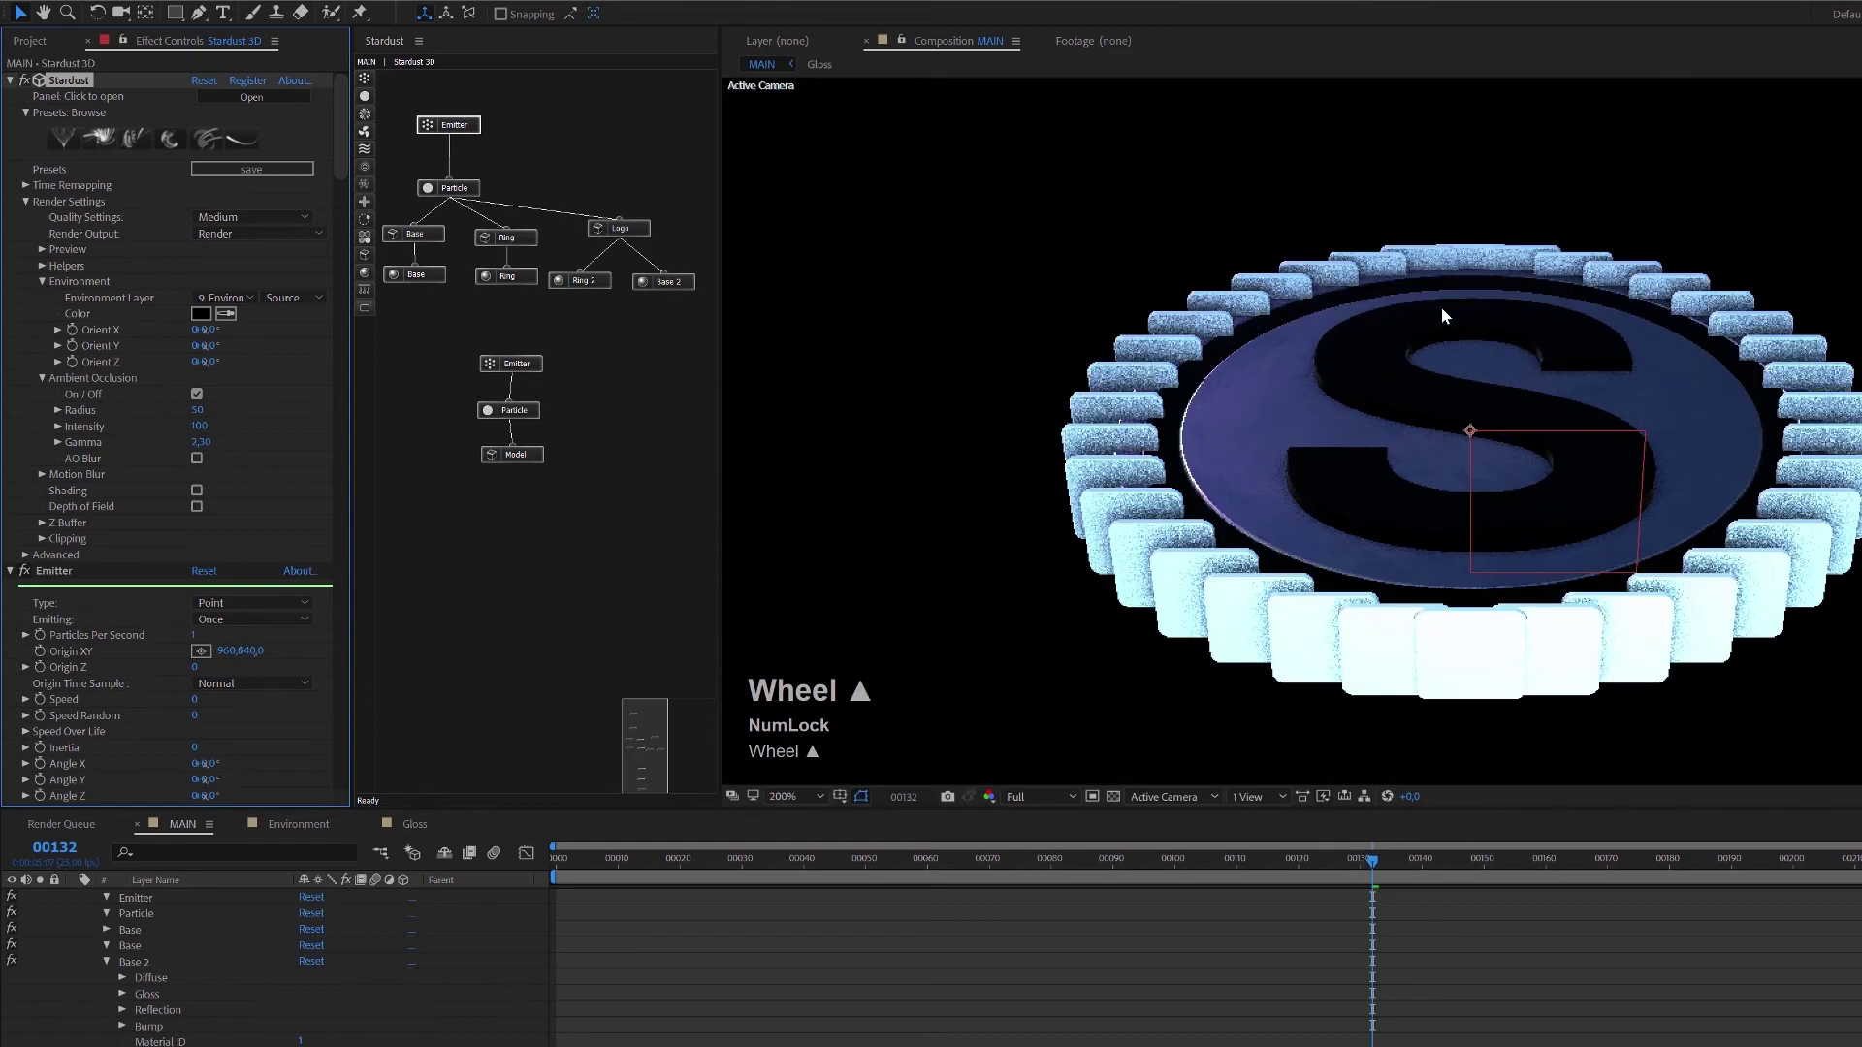
Set Angle X to 90° in the Model Properties of the square Model node.
click(524, 455)
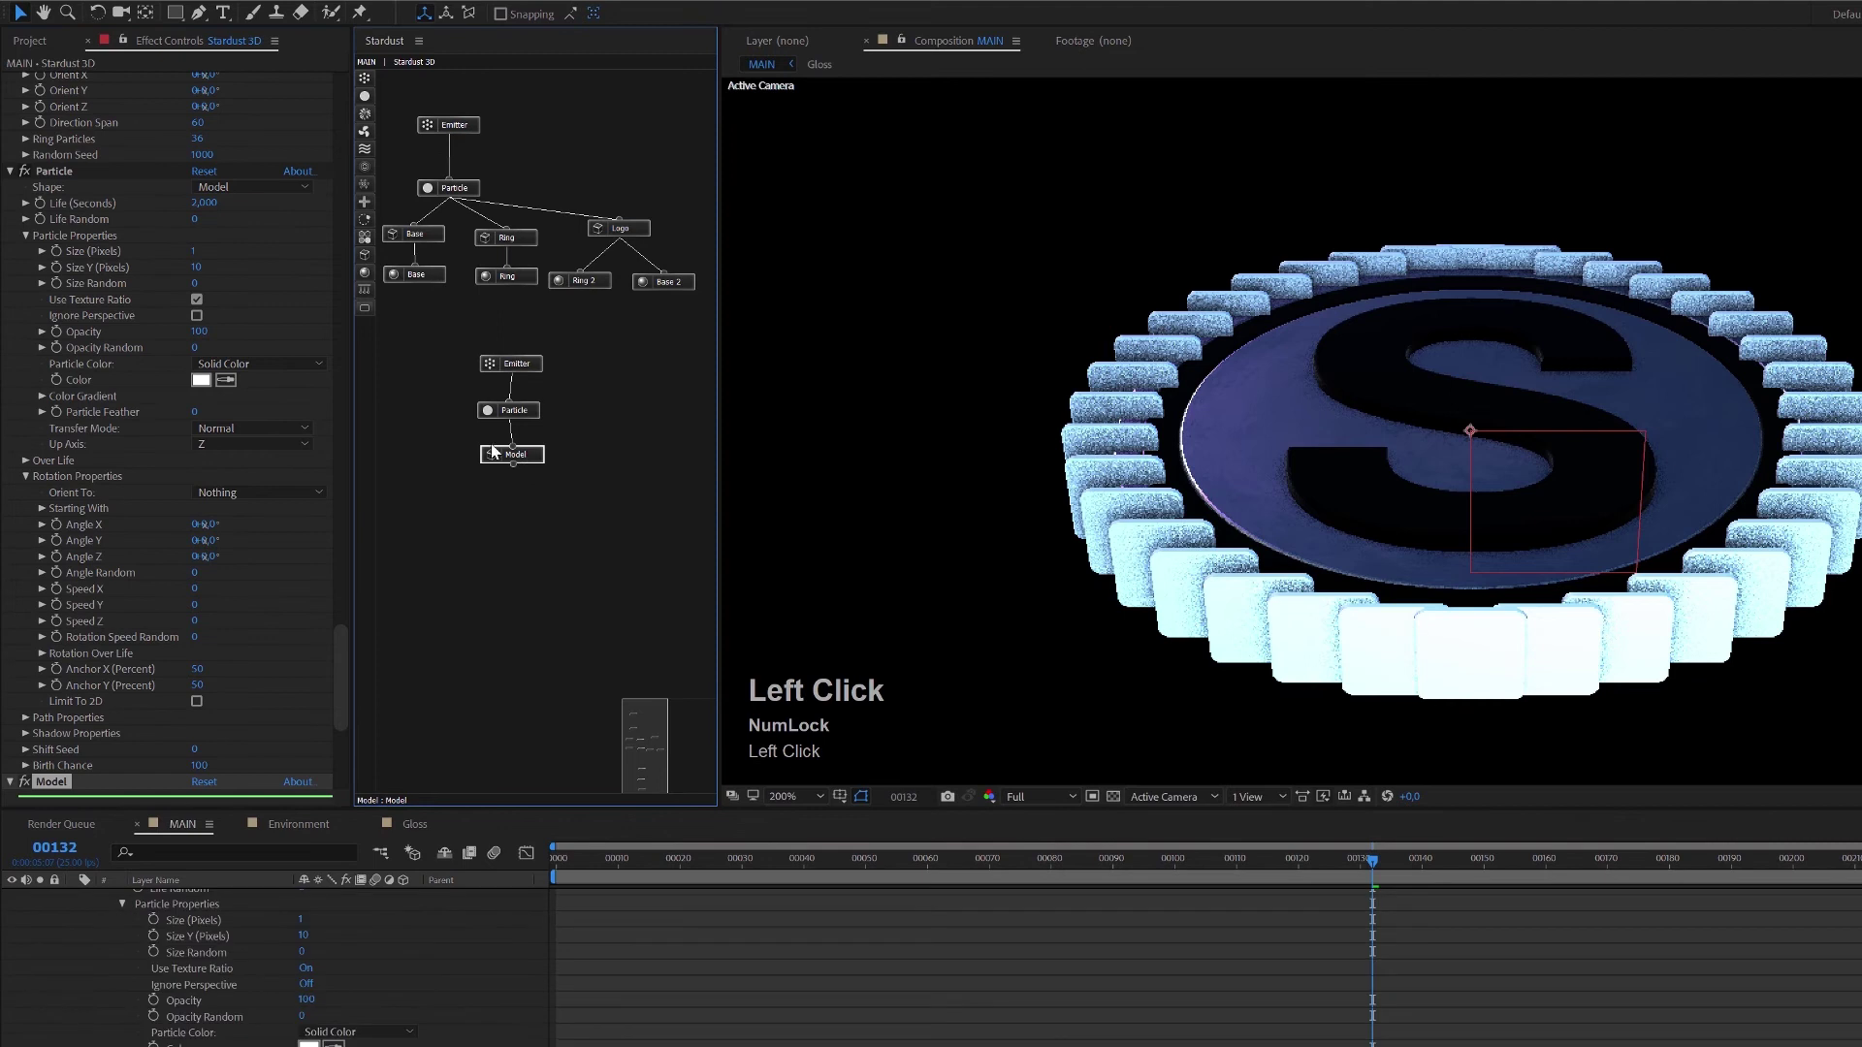
scroll(155, 609, down, 2)
scroll(155, 609, down, 3)
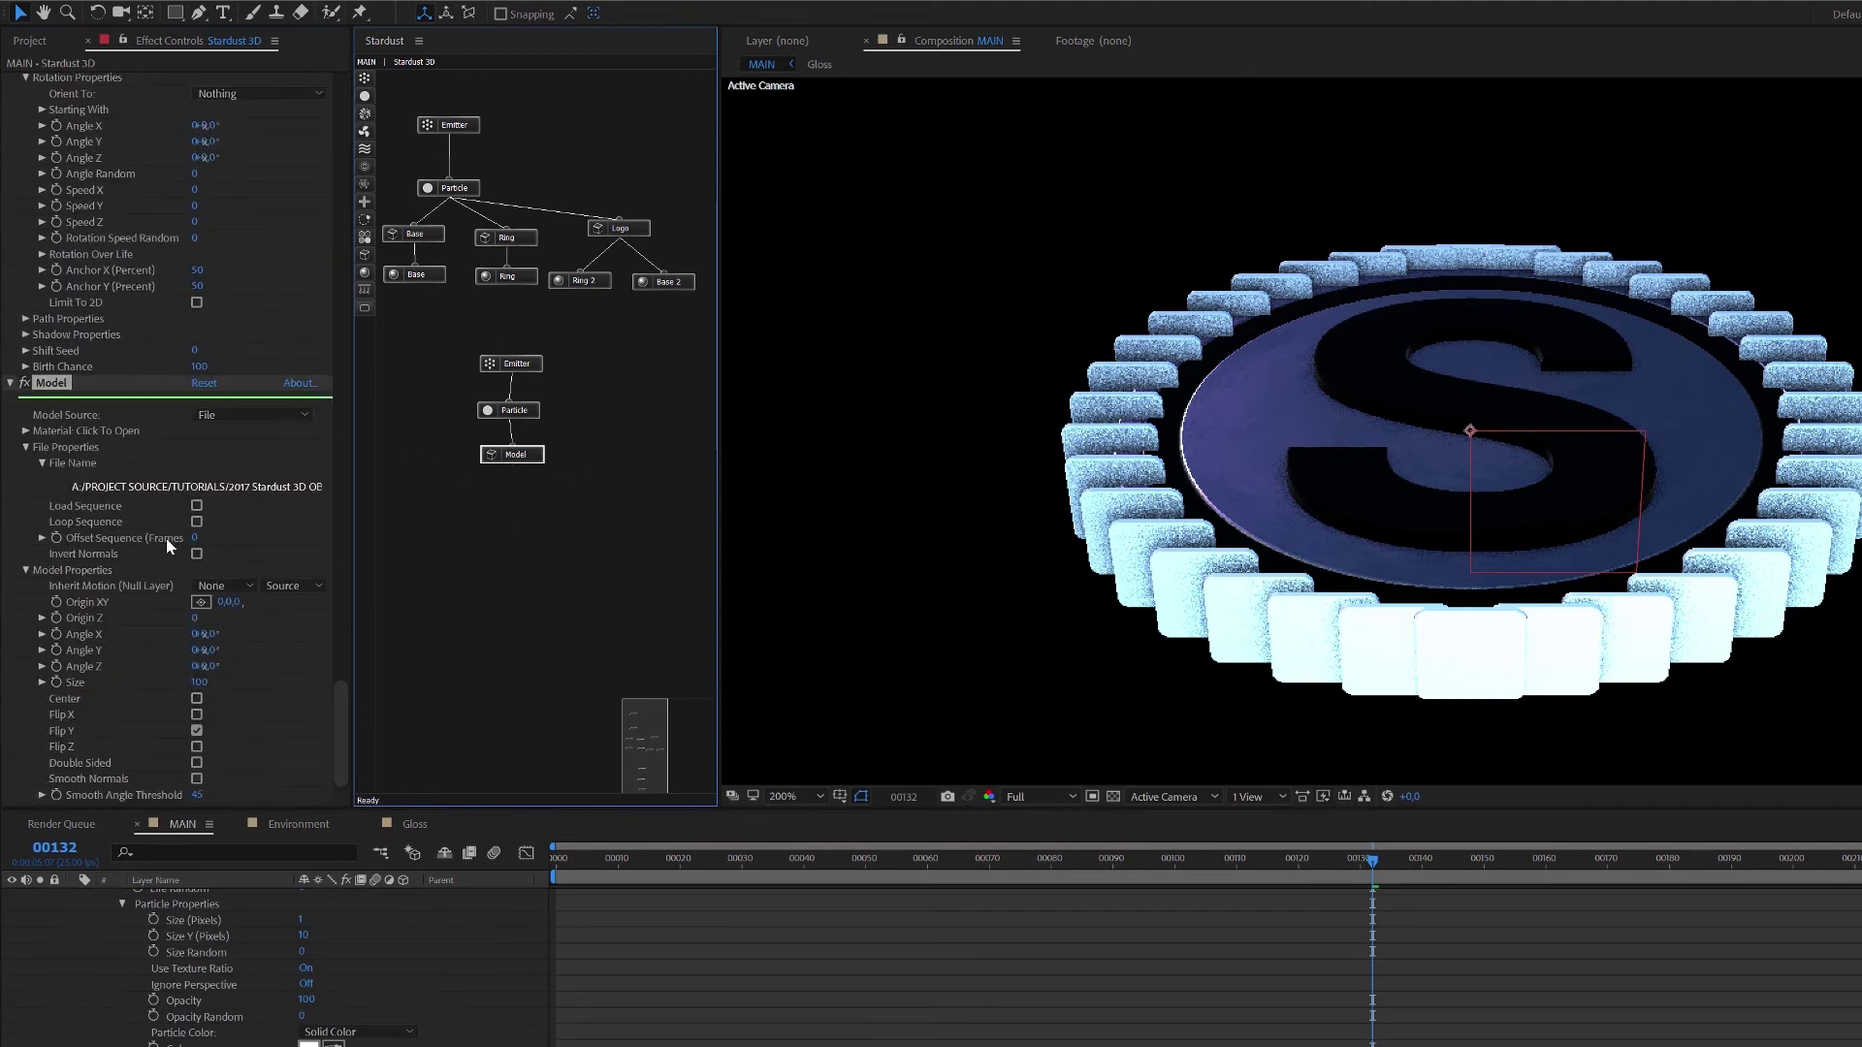
scroll(168, 546, down, 1)
click(209, 630)
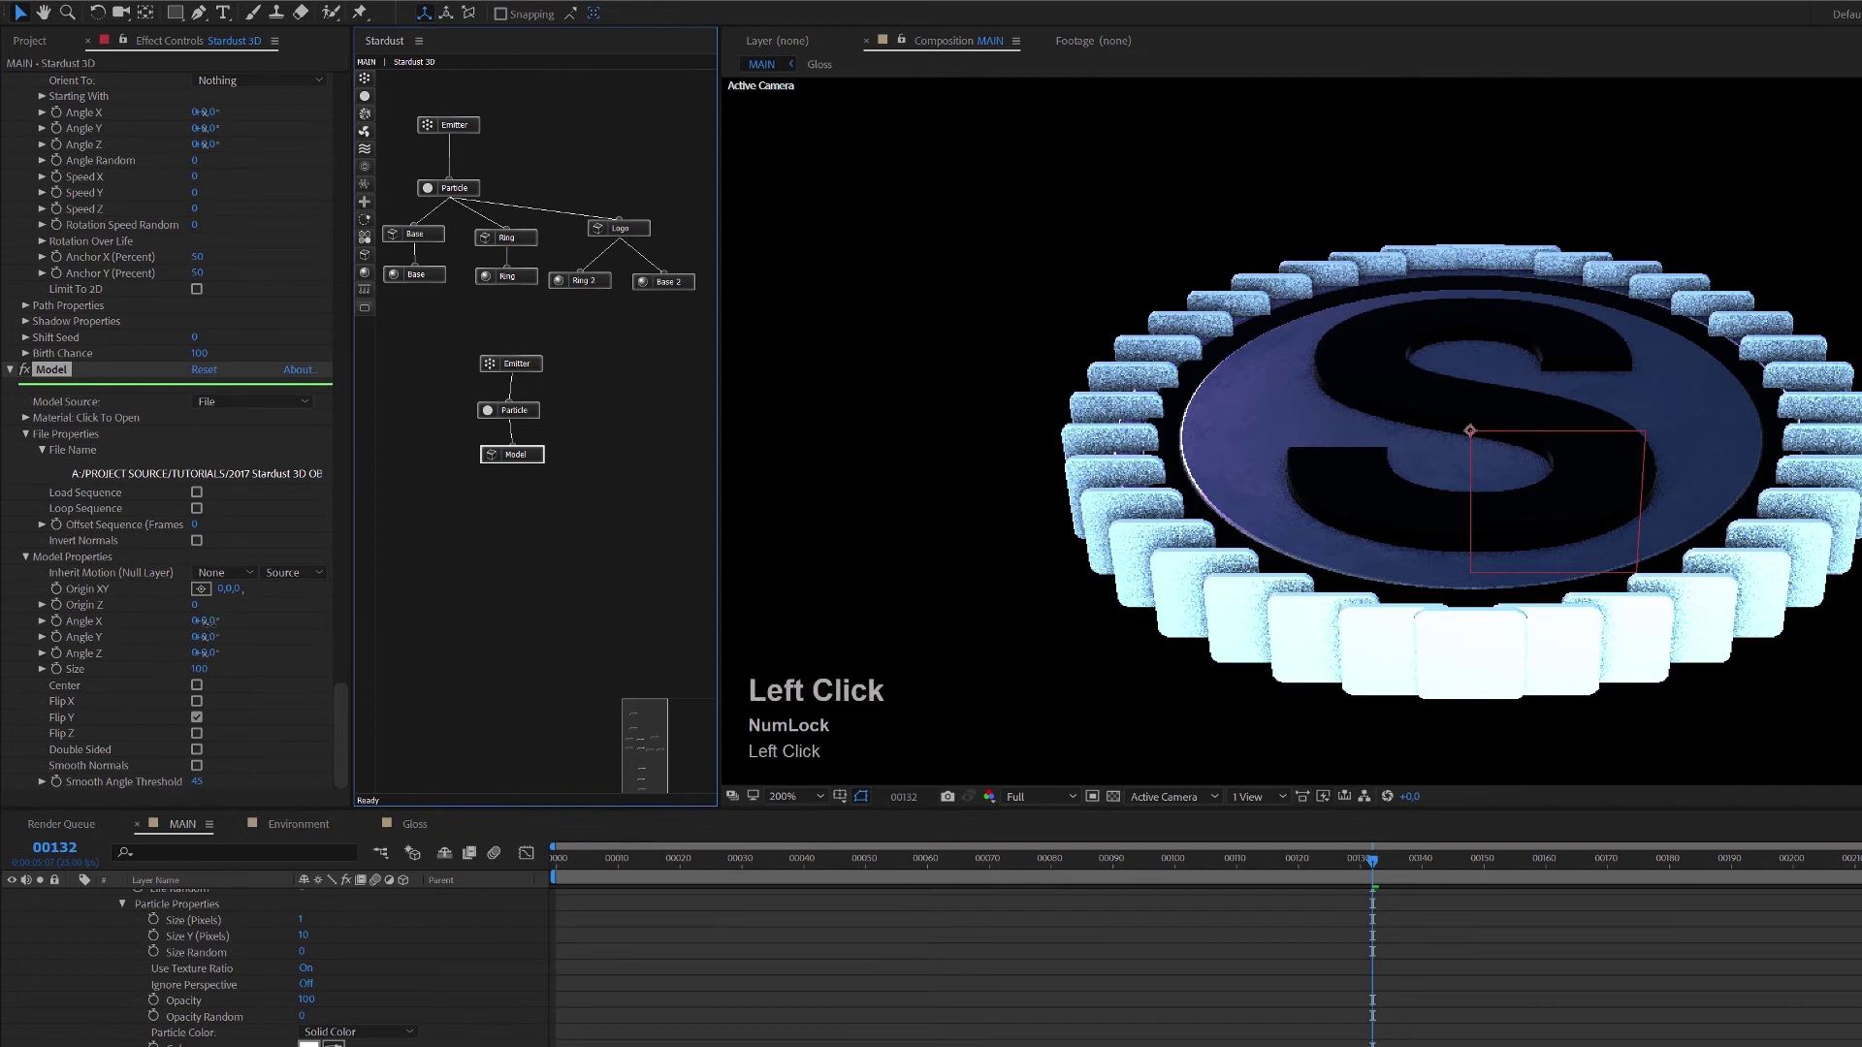
text(90)
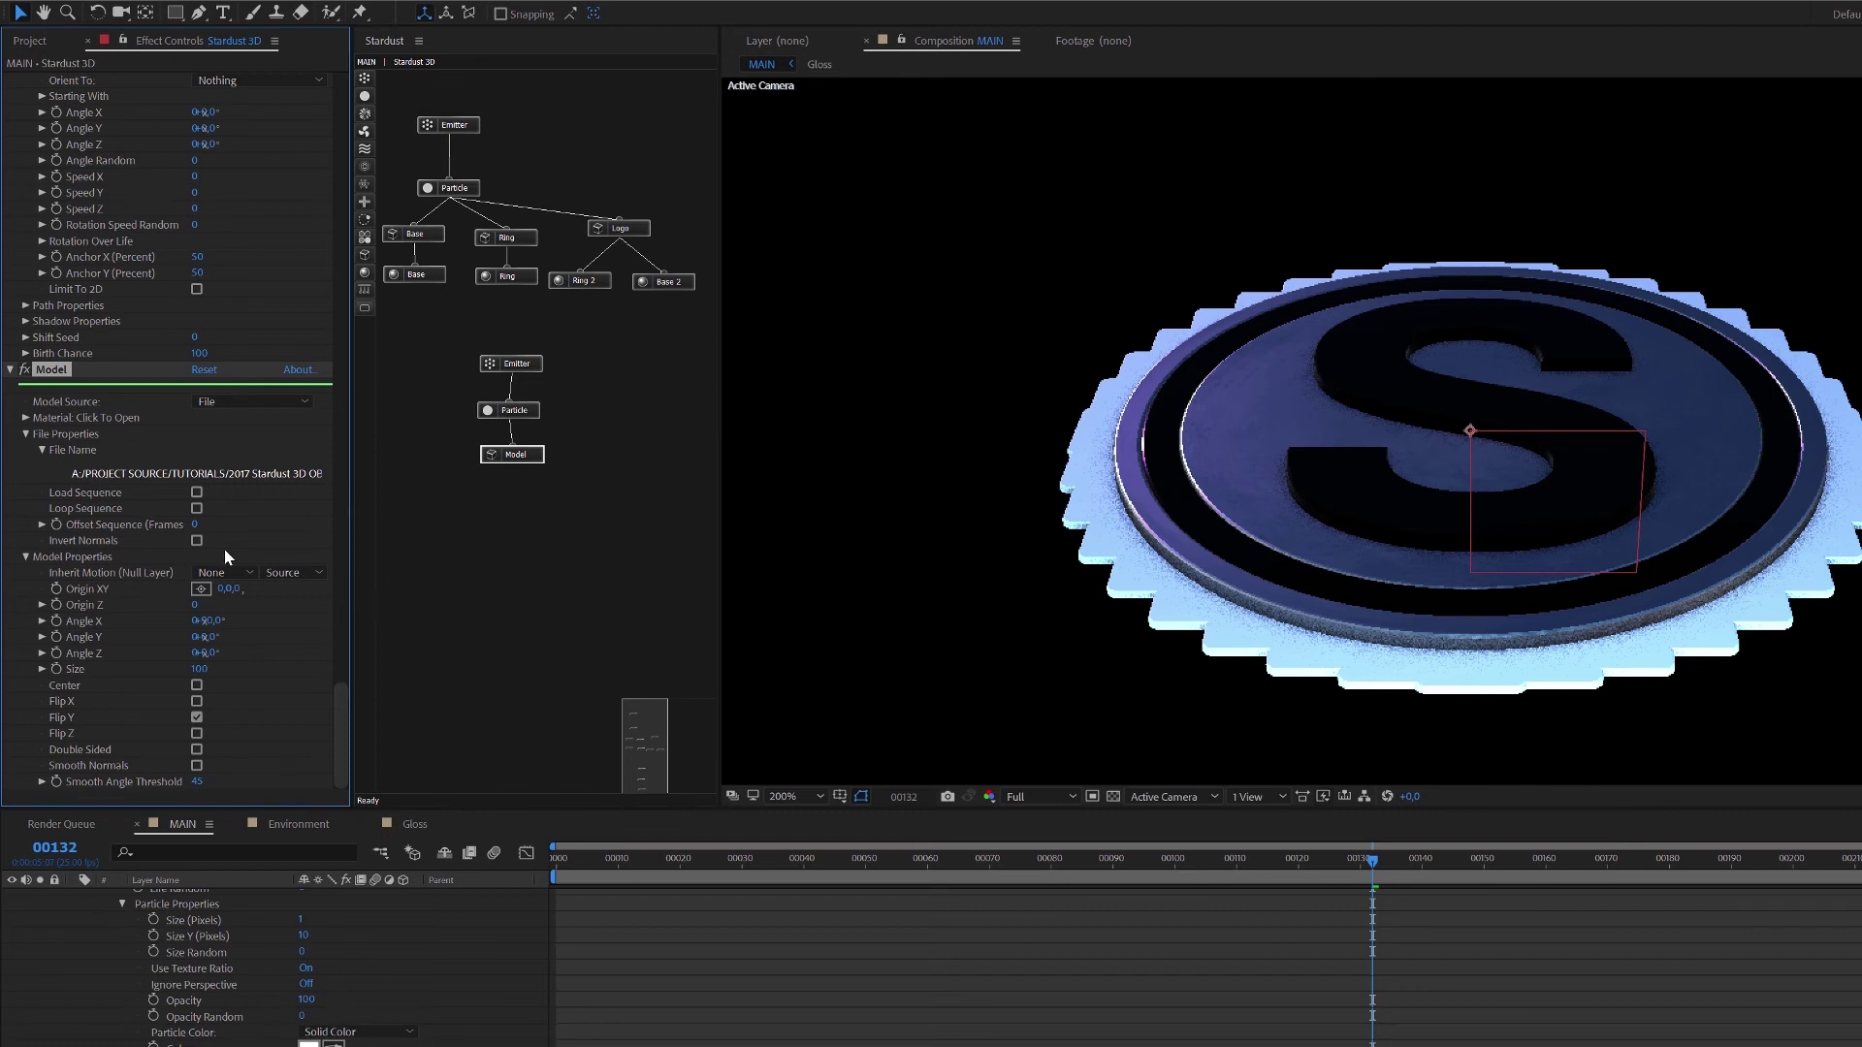
Reduce the square model's Size, trying 50 and 30 before settling on 40.
click(199, 669)
text(50)
key(Return)
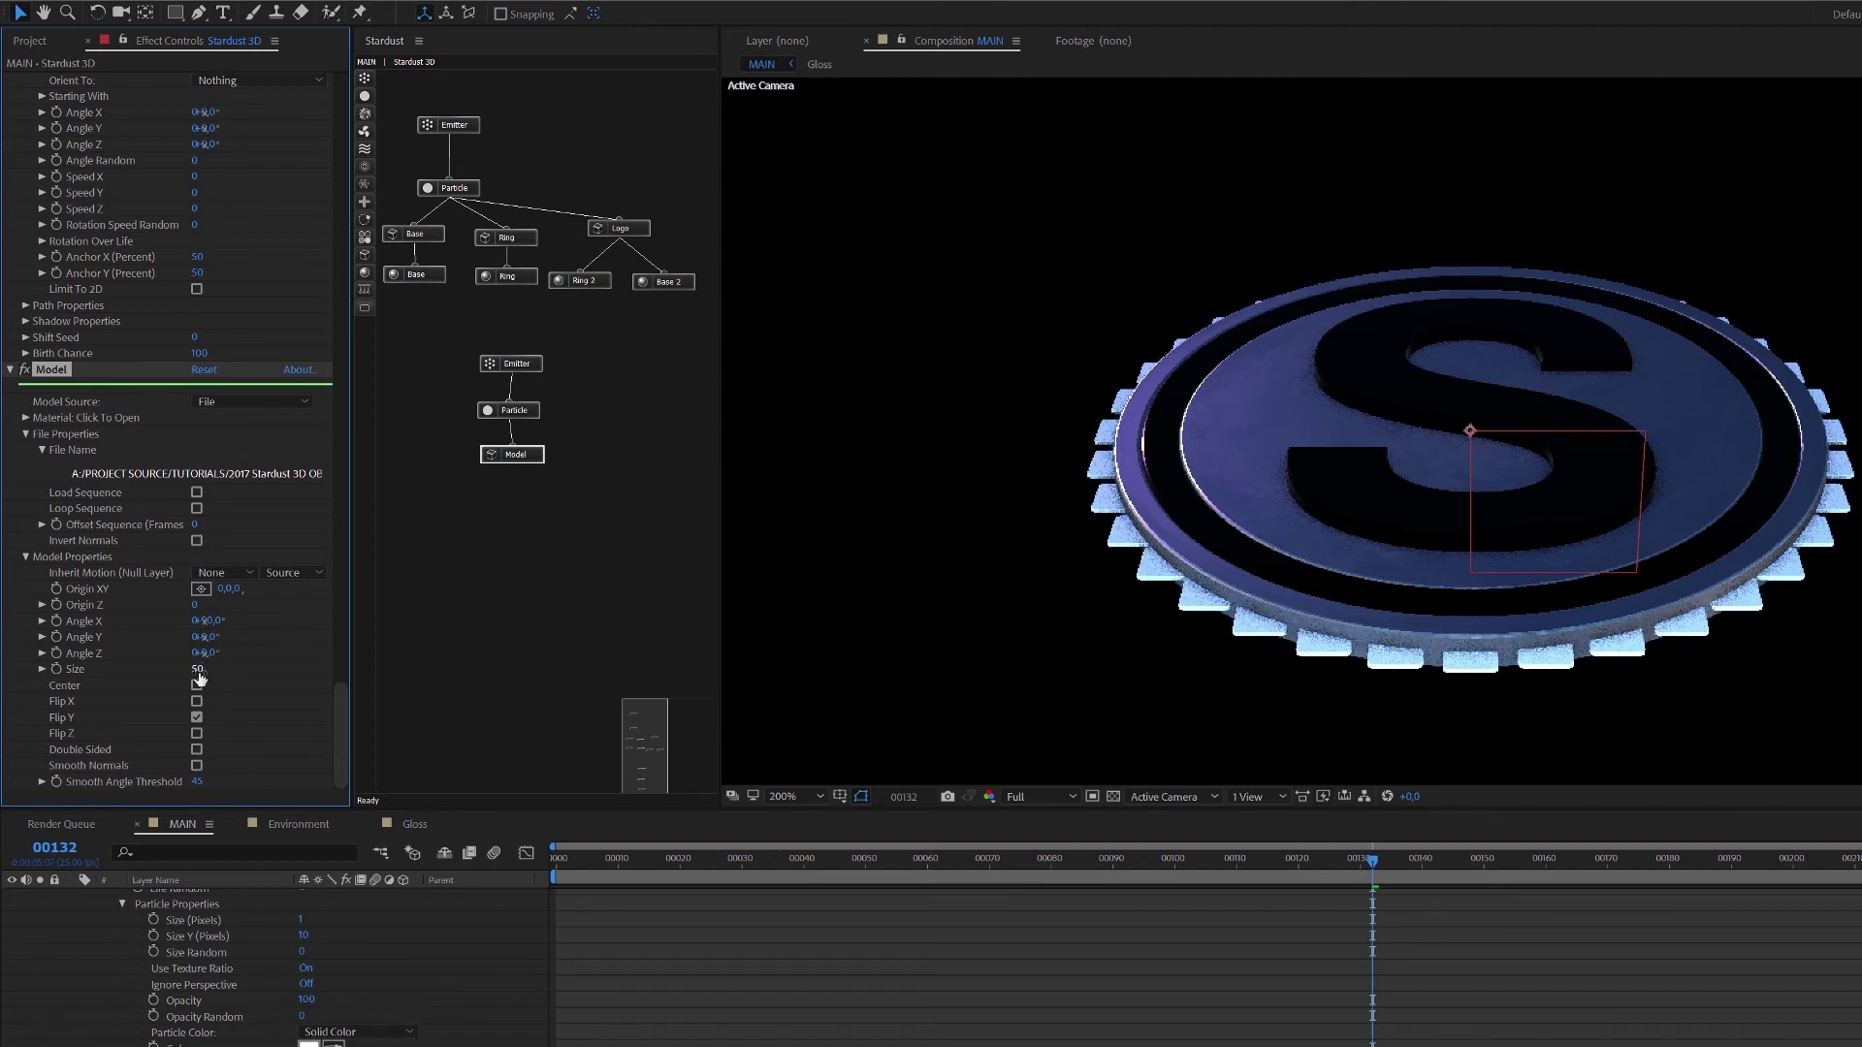
click(199, 669)
text(30)
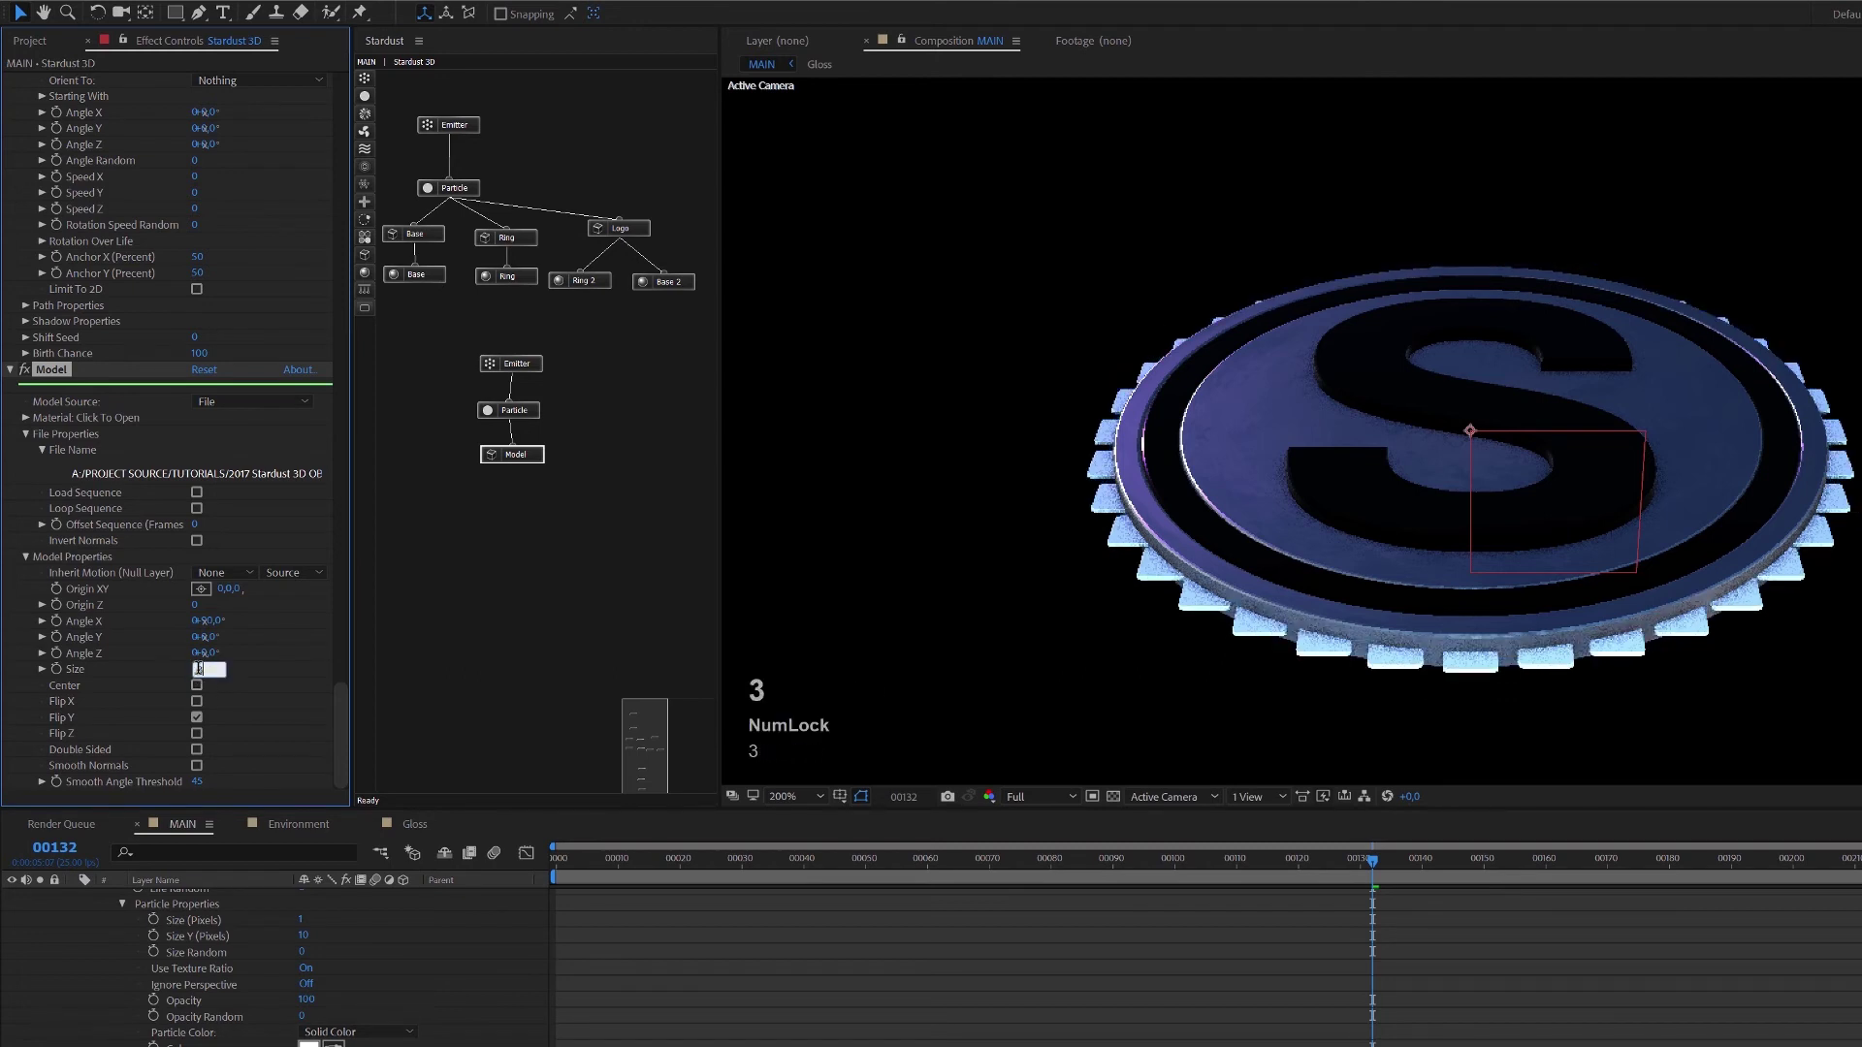
click(198, 669)
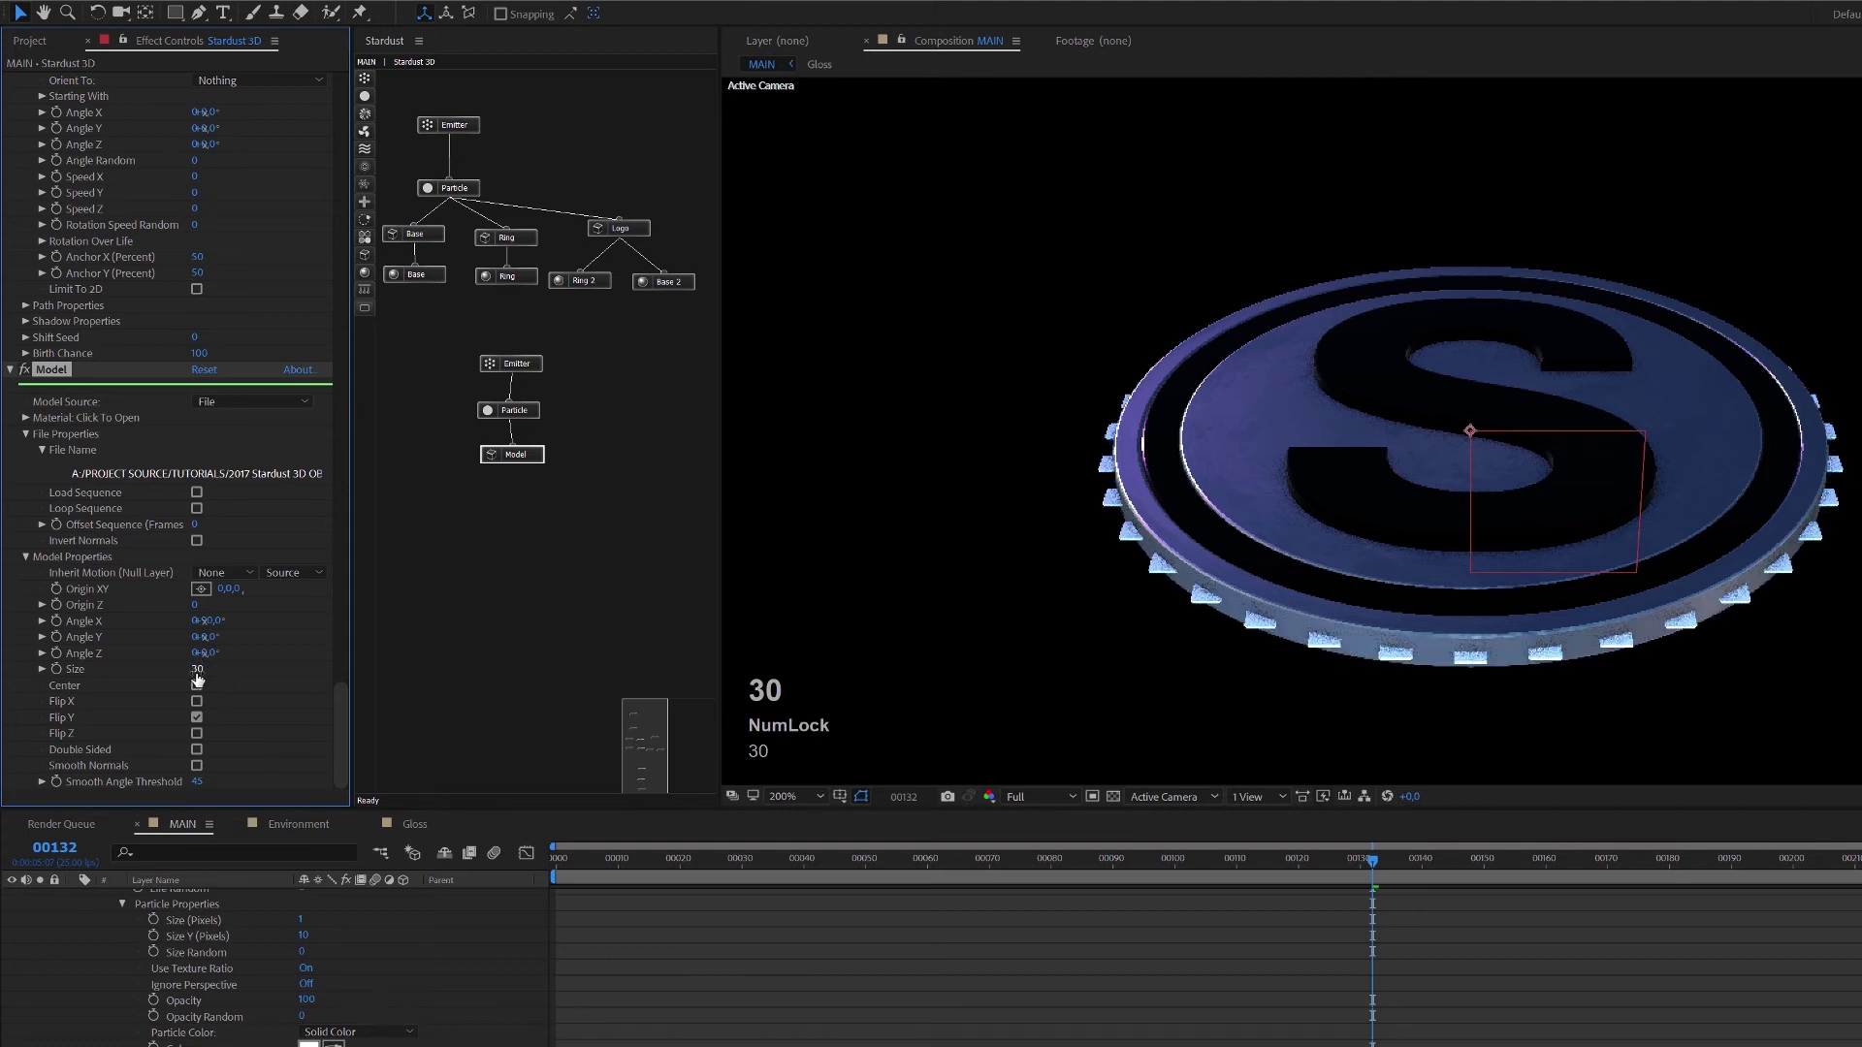
text(40)
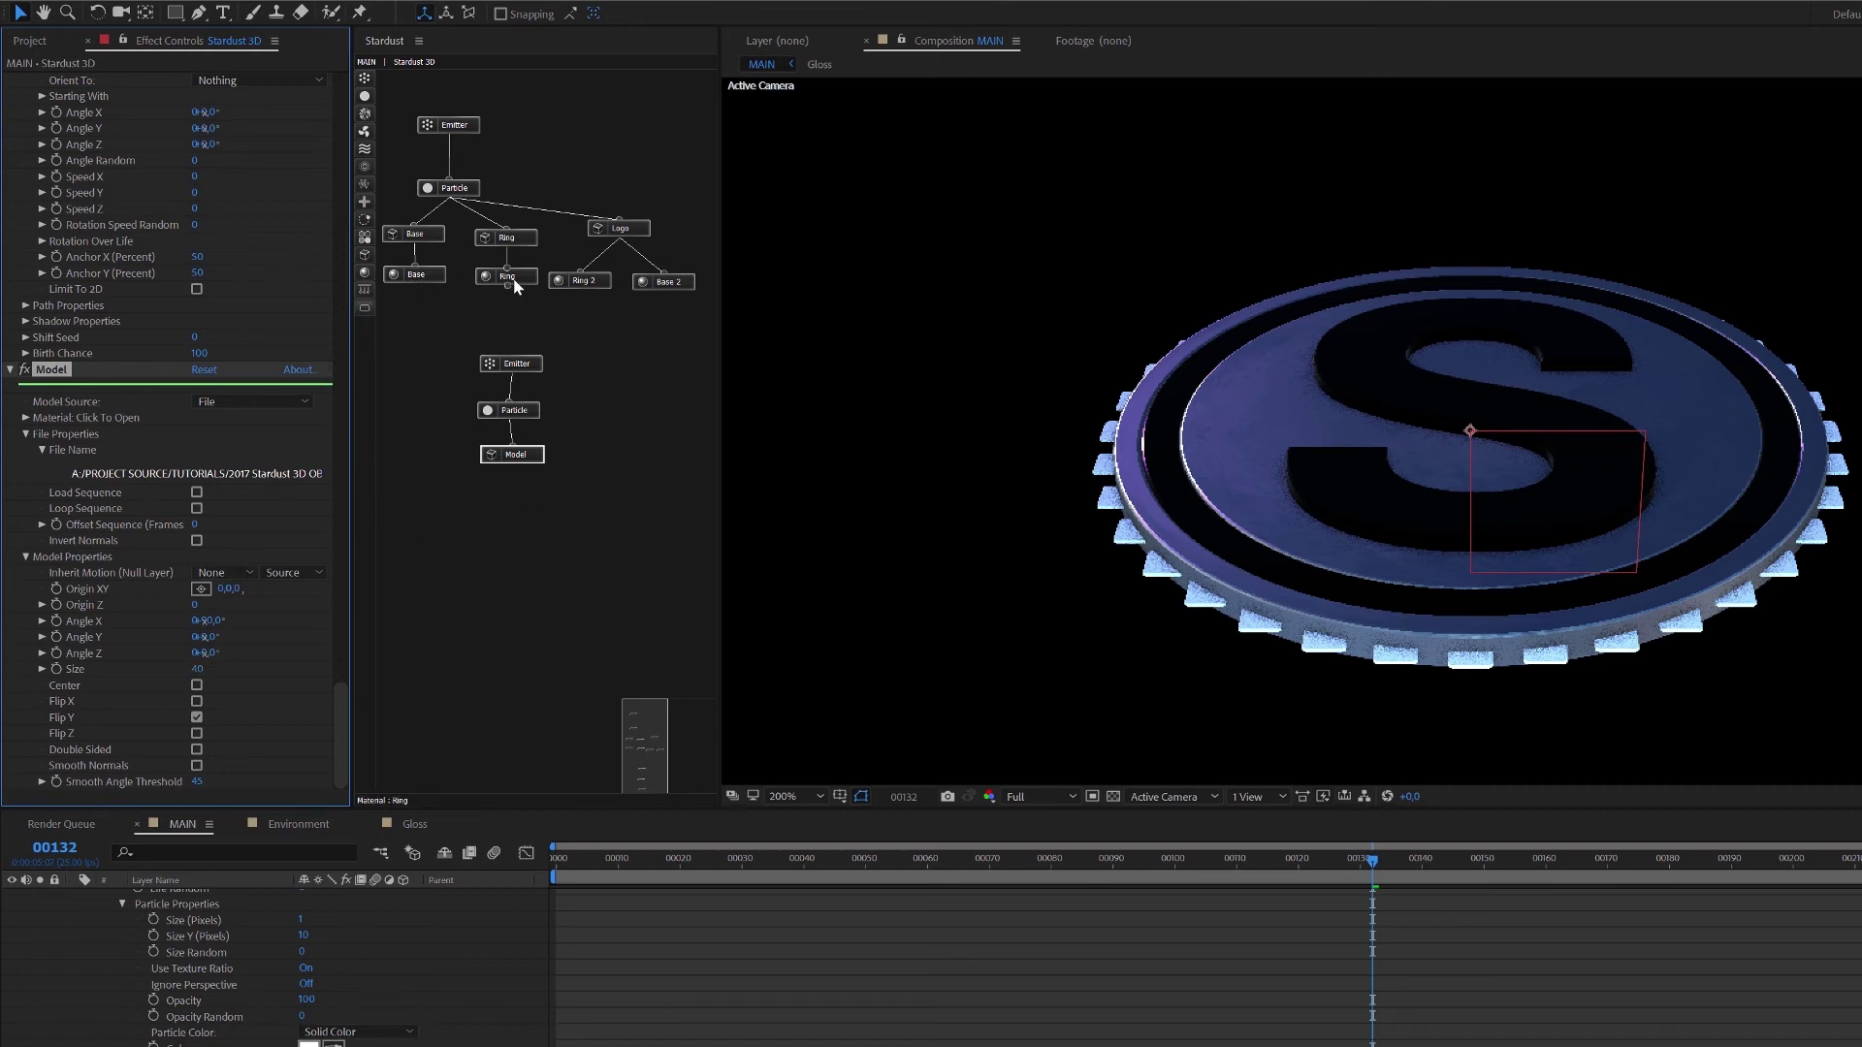
Duplicate the Base material node and connect the copy beneath the square Model node.
click(435, 276)
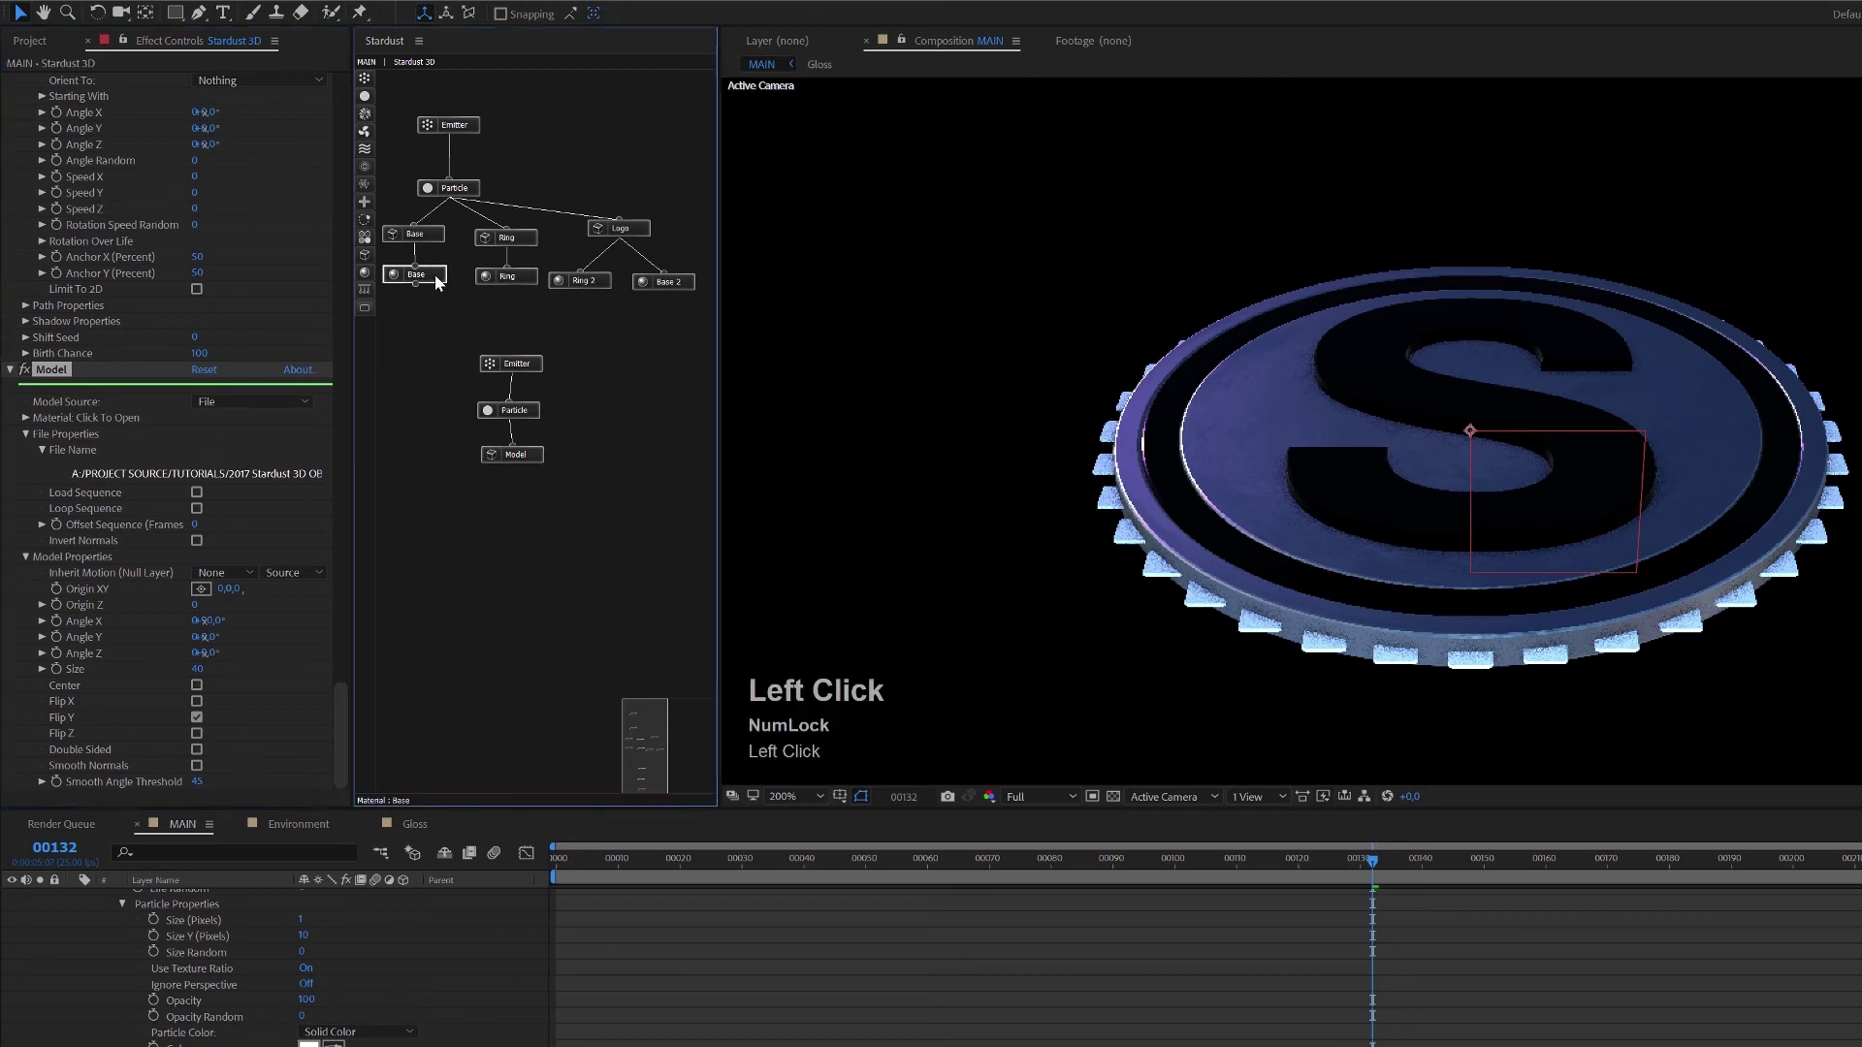
key(ctrl+d)
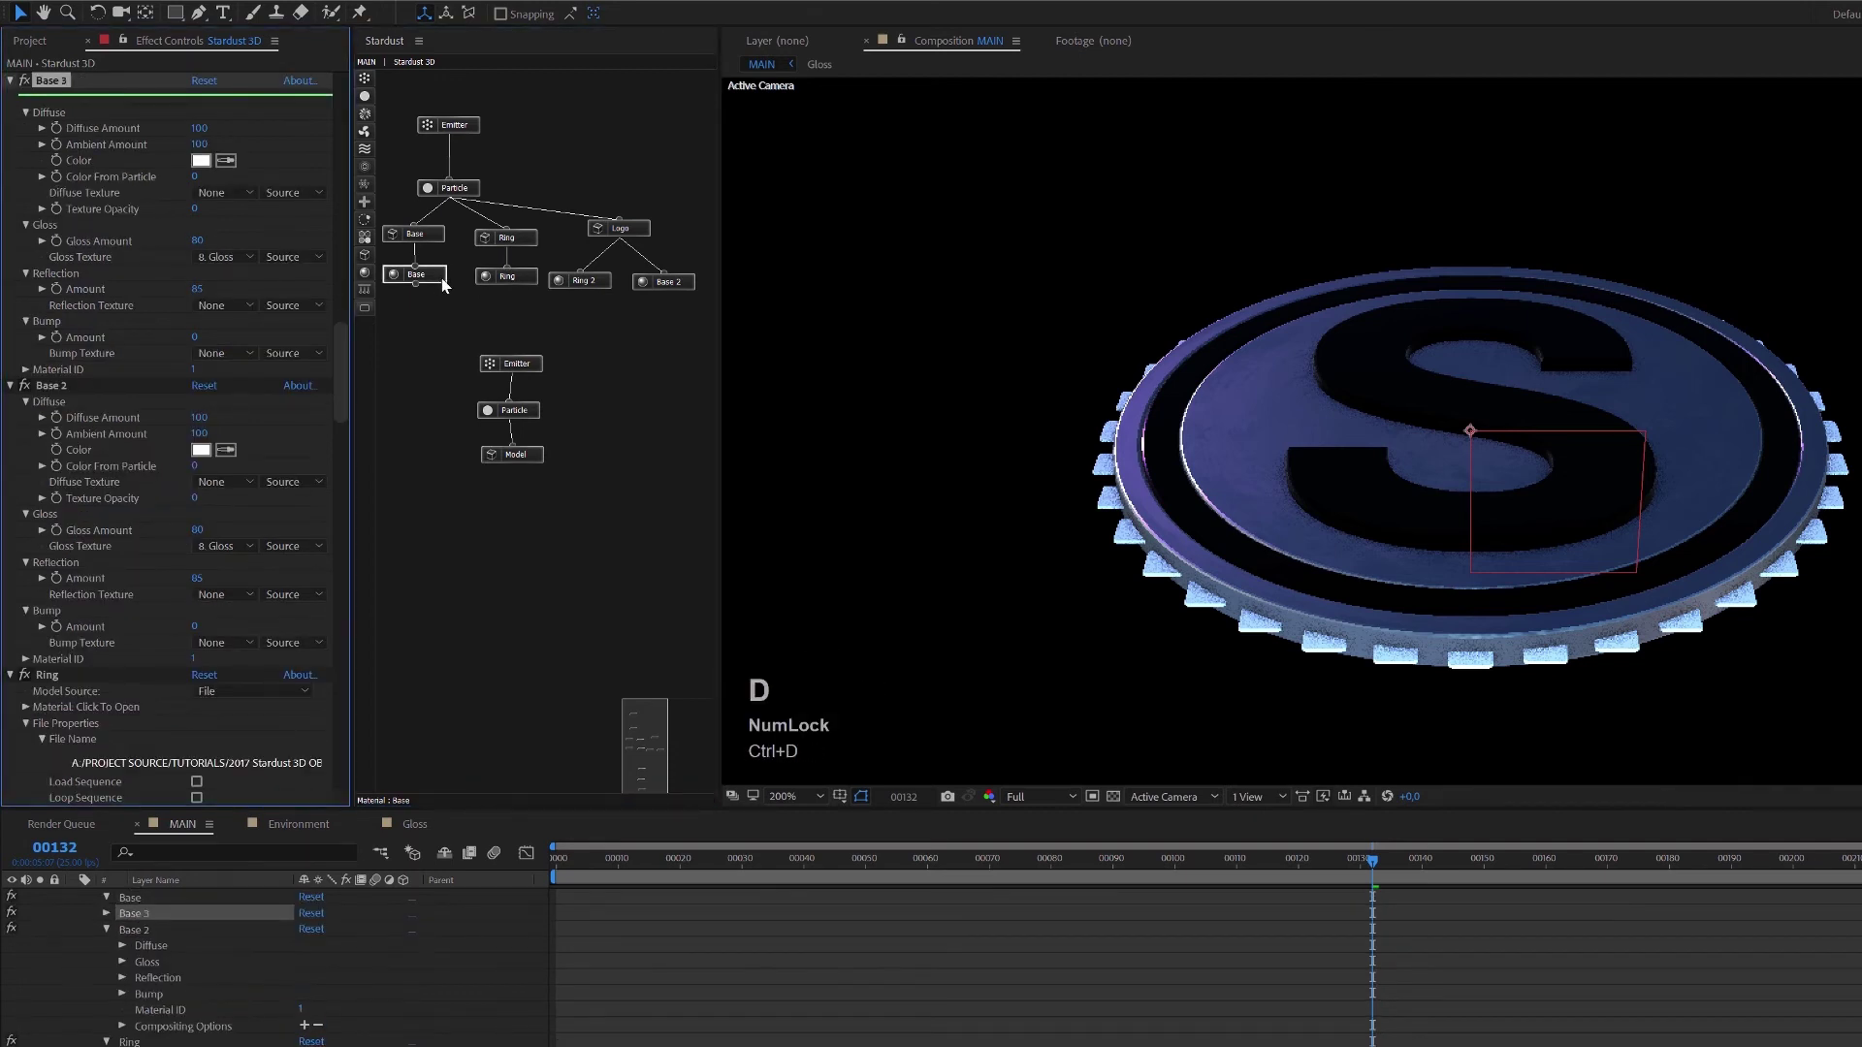
drag(446, 289, 532, 509)
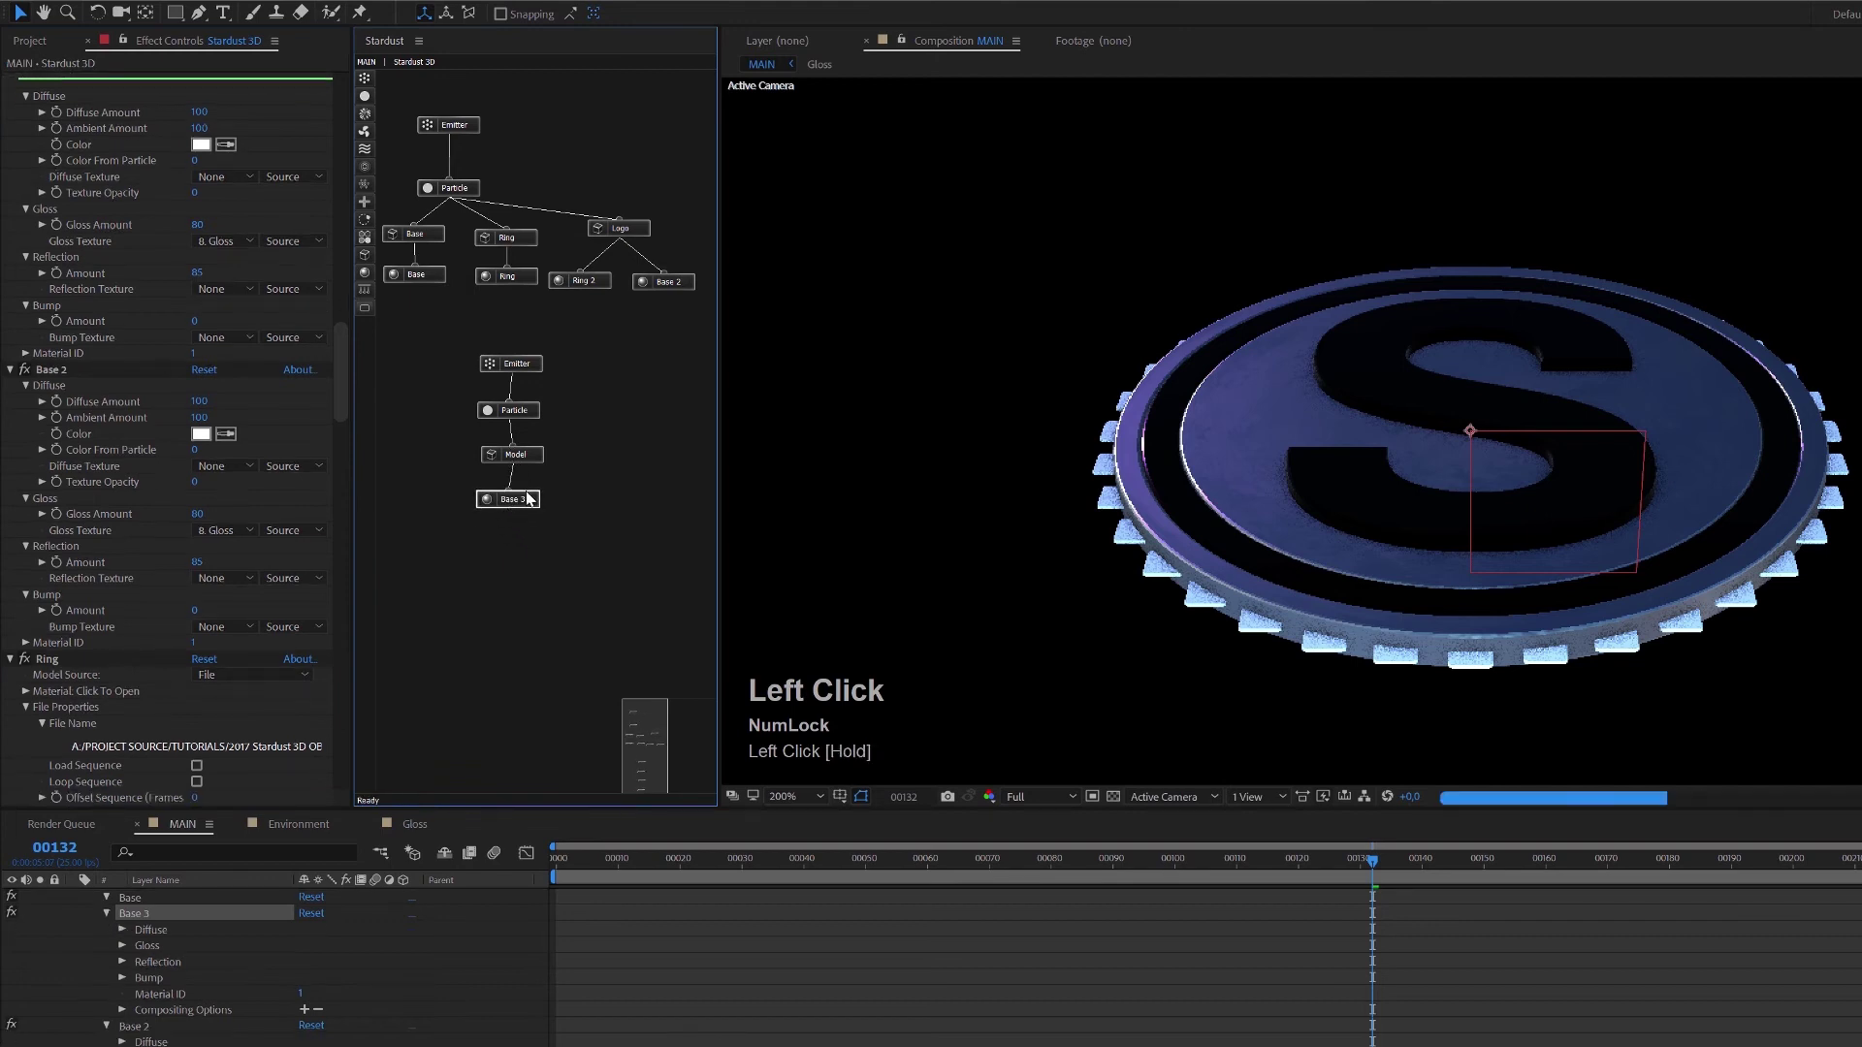
Set the Gloss Texture of the Base 3 material to None and straighten its node beneath the Model node.
scroll(213, 708, down, 4)
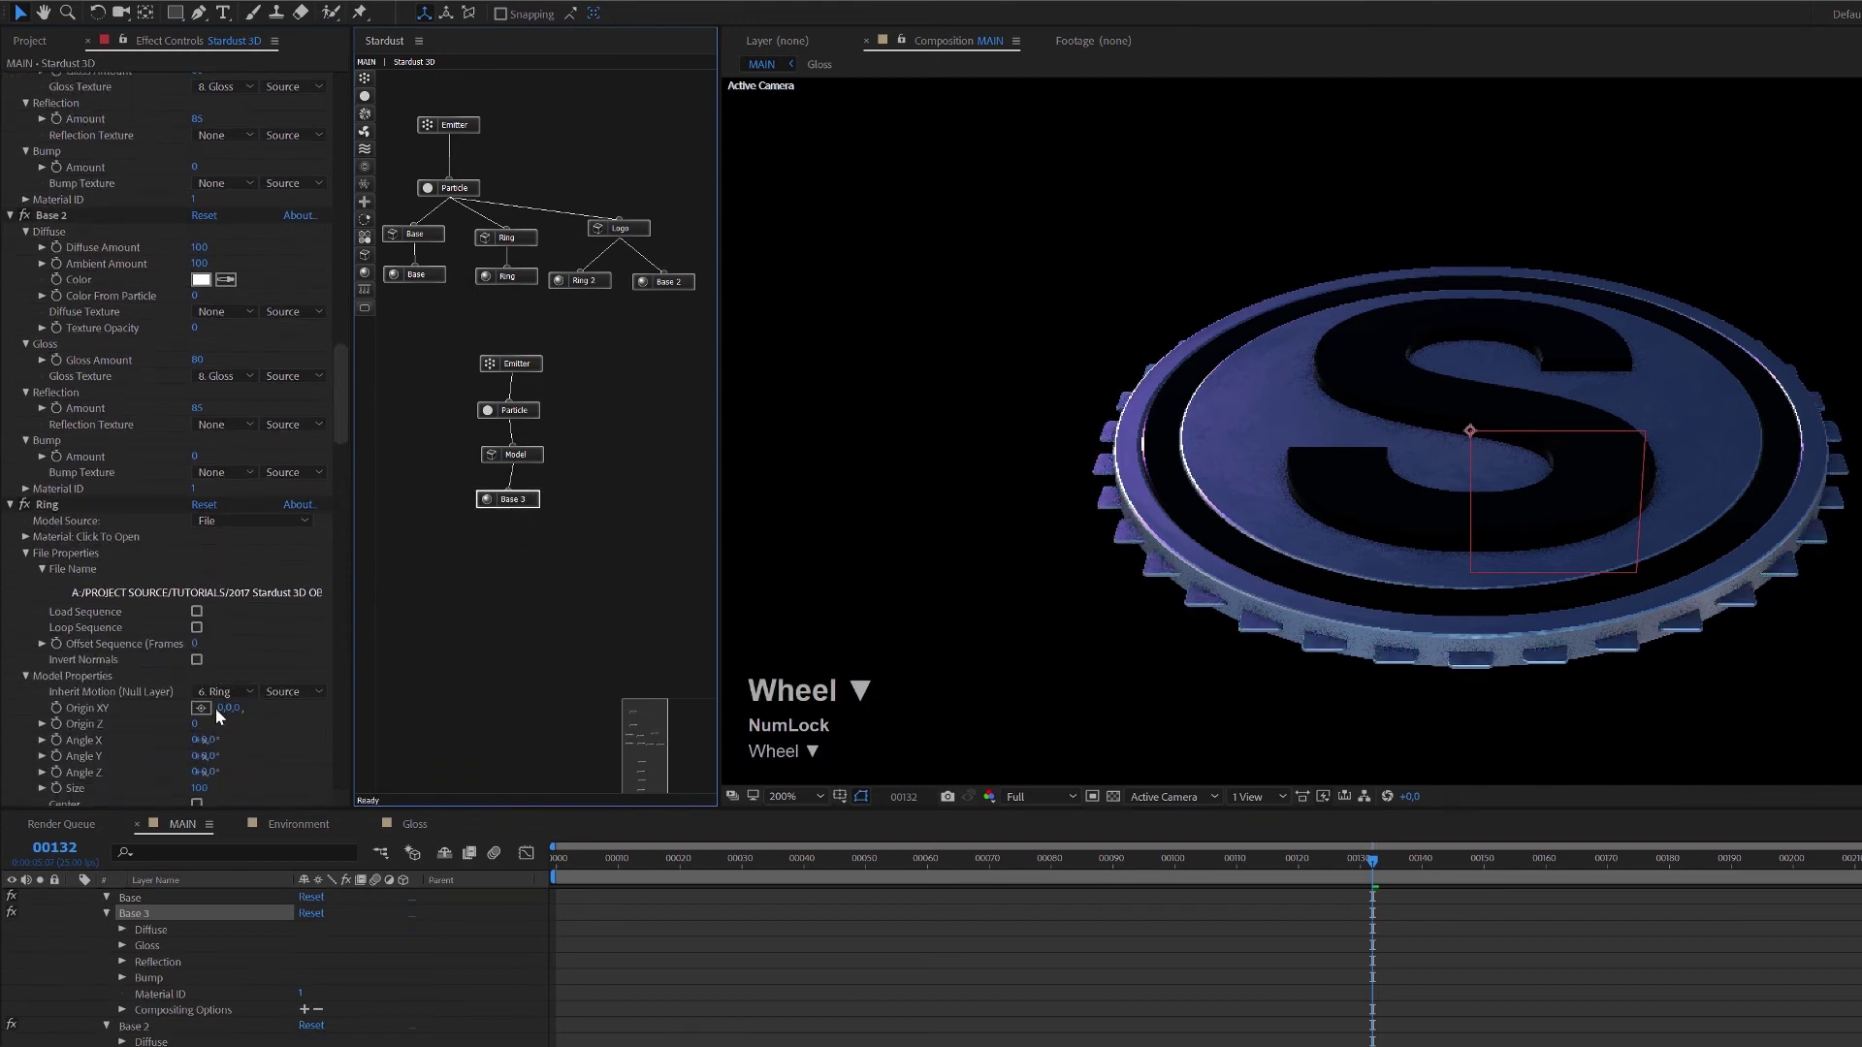
click(512, 500)
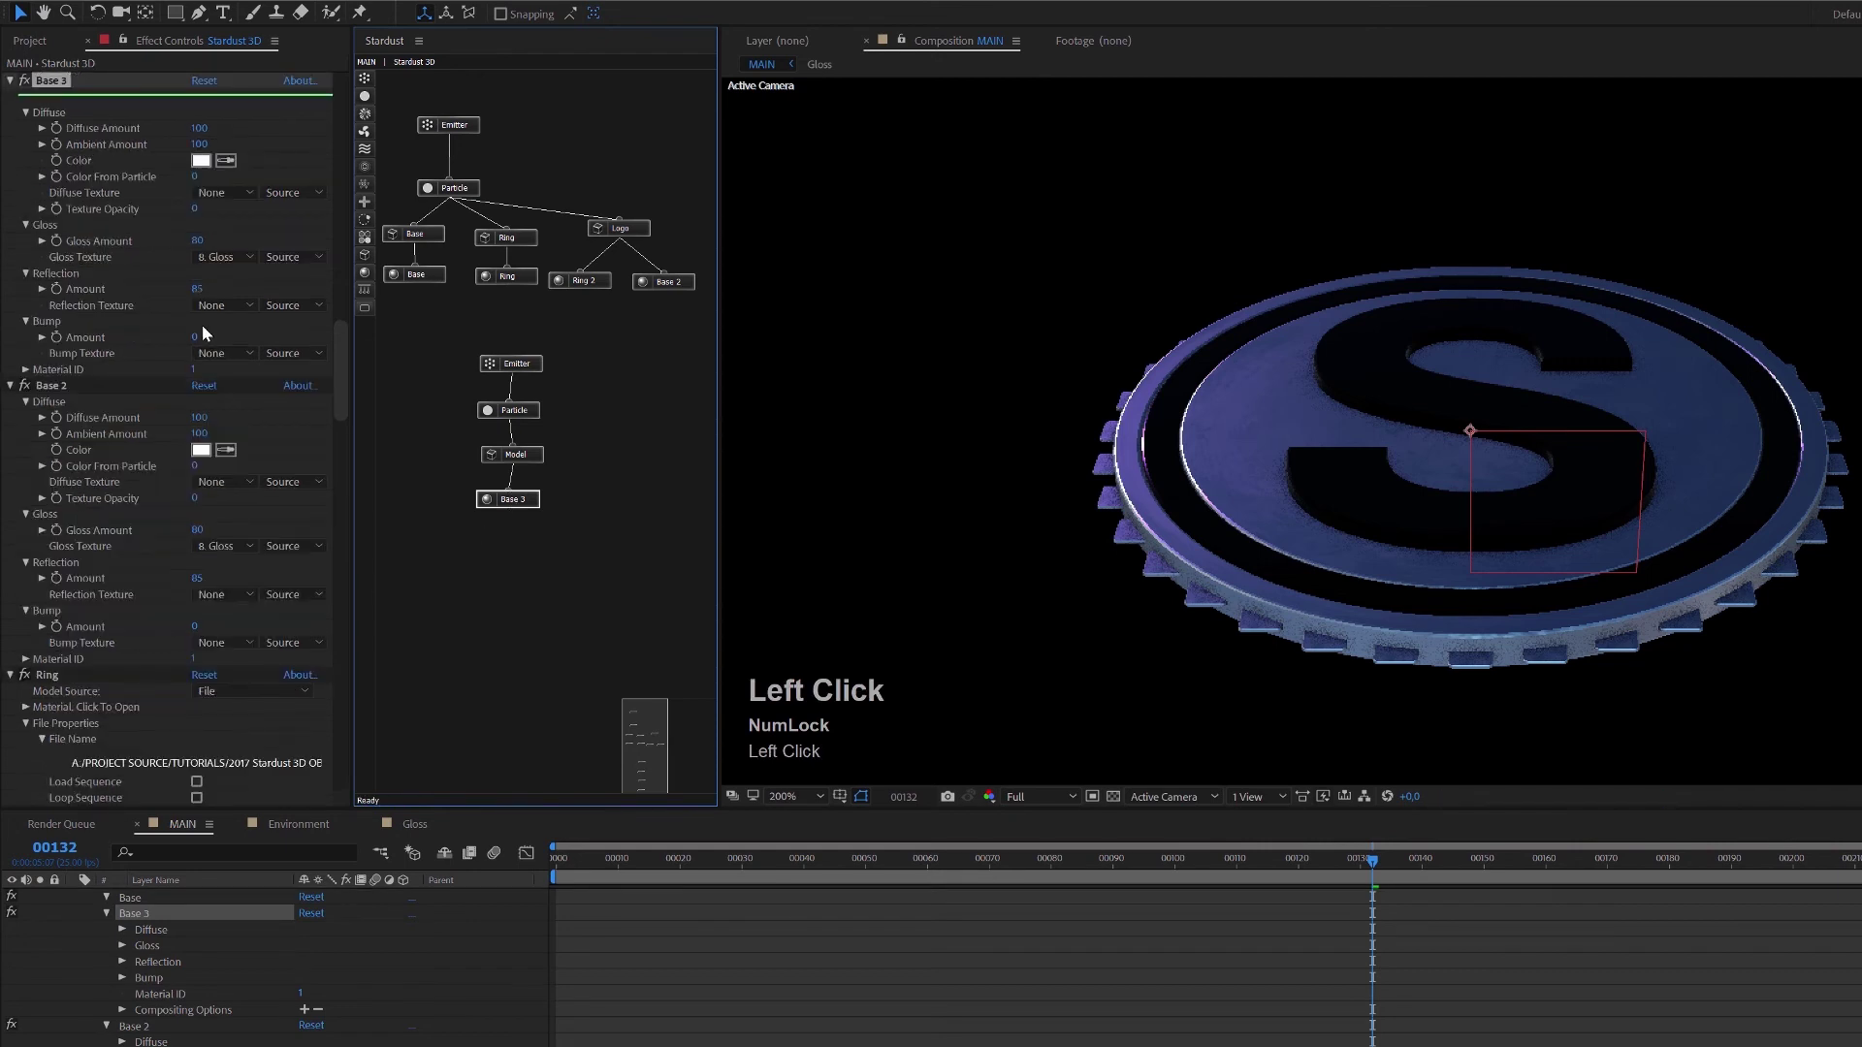
click(212, 256)
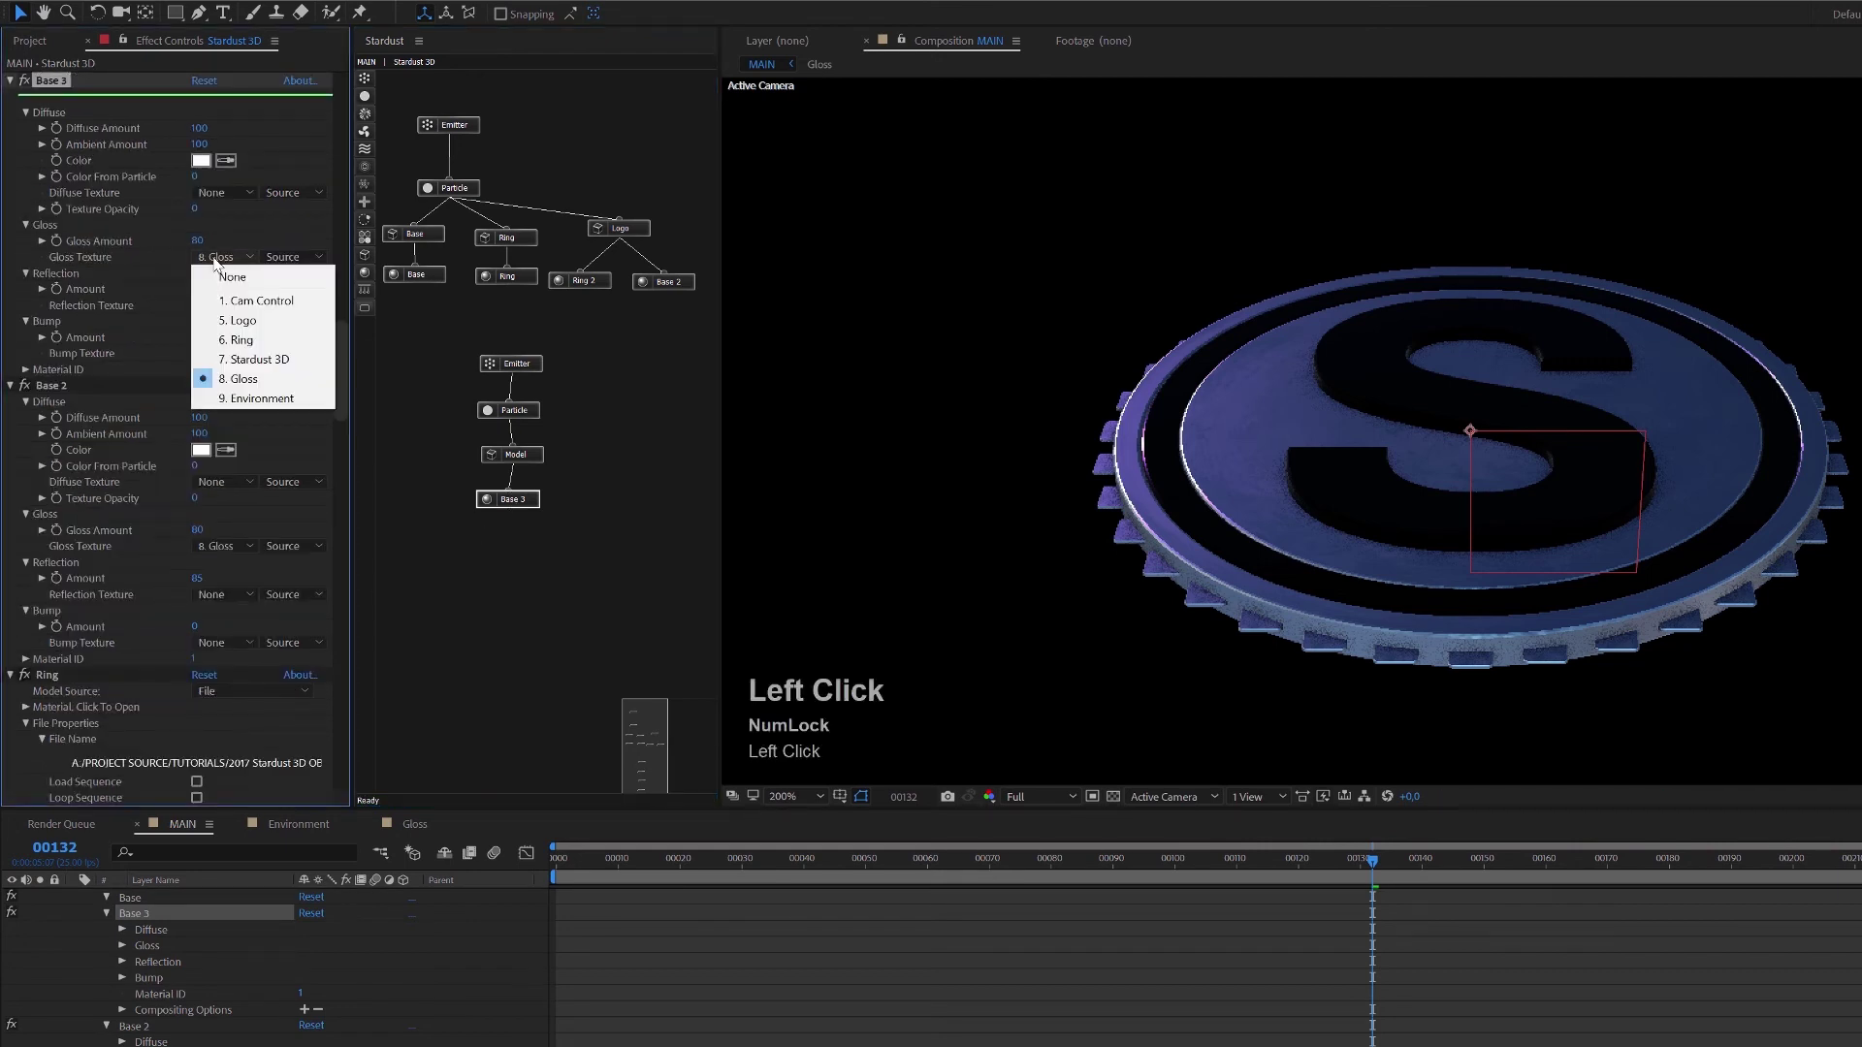
click(226, 278)
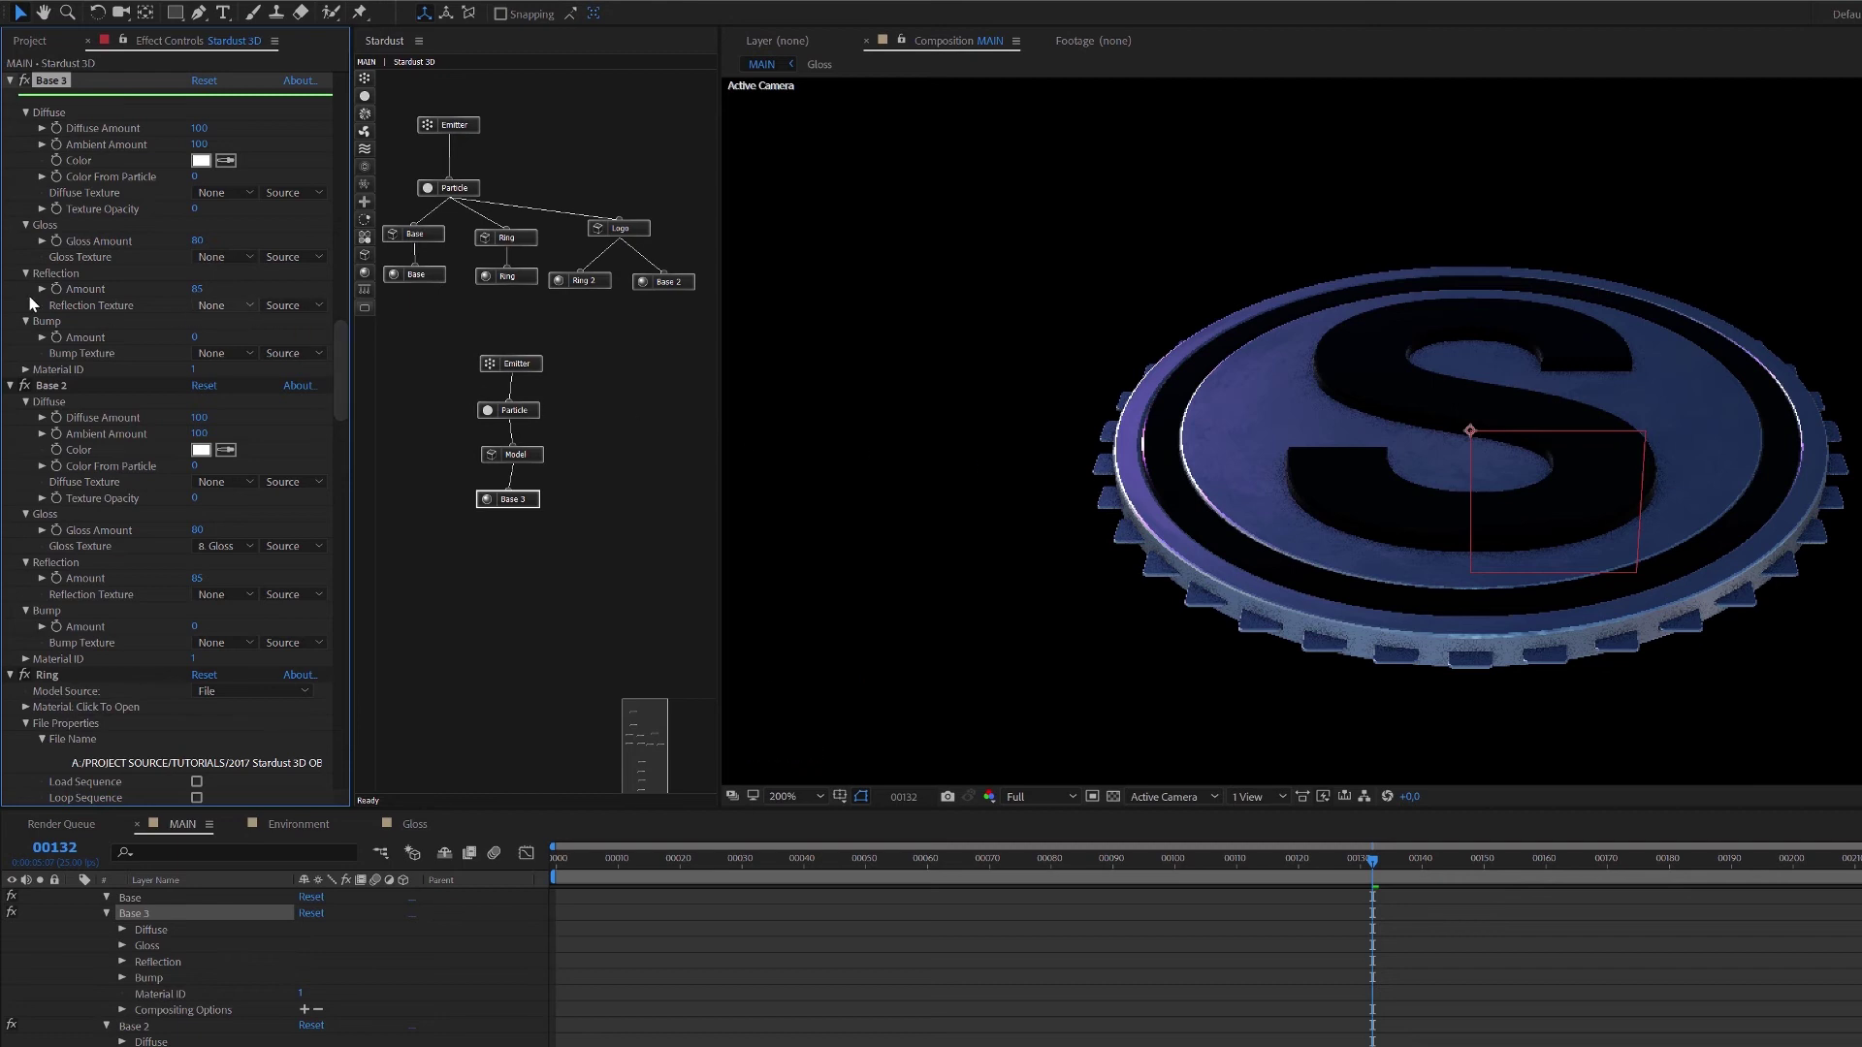
drag(534, 508, 537, 505)
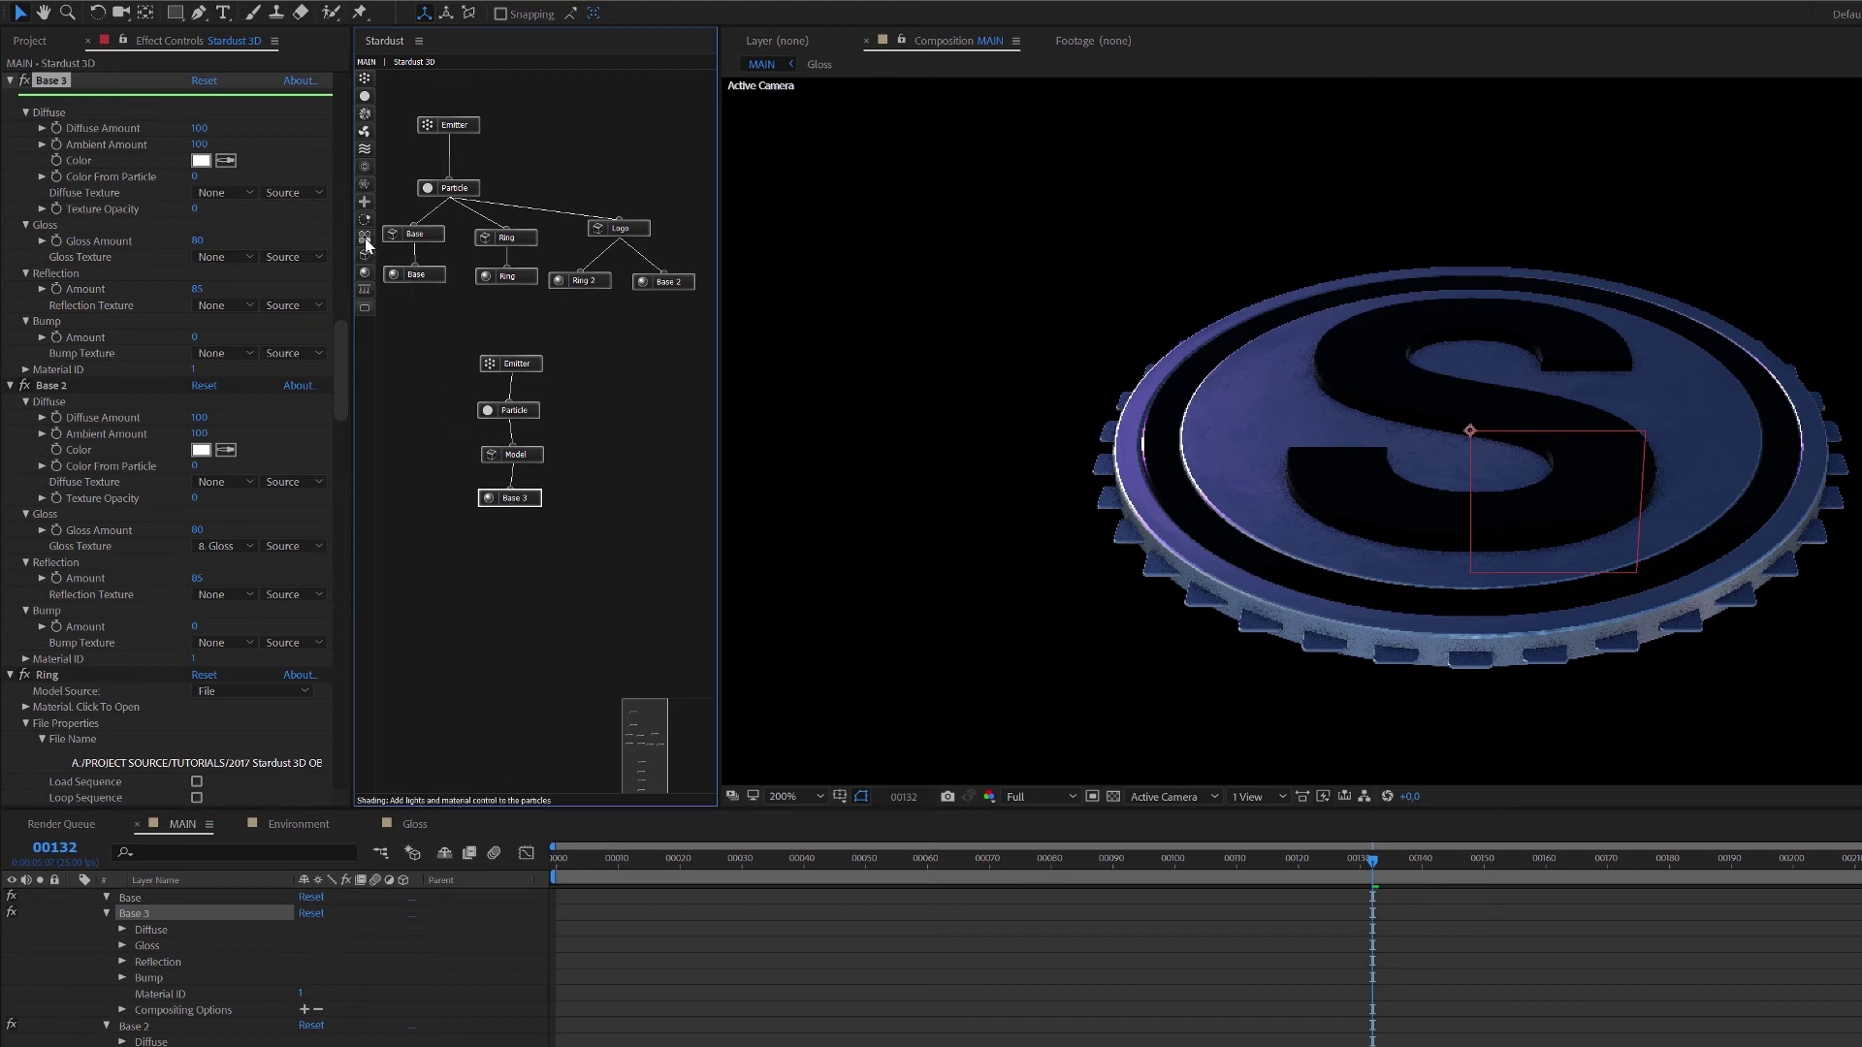
Add a Replica node to the graph and connect it beneath the Base 3 material.
click(365, 190)
drag(402, 188, 530, 551)
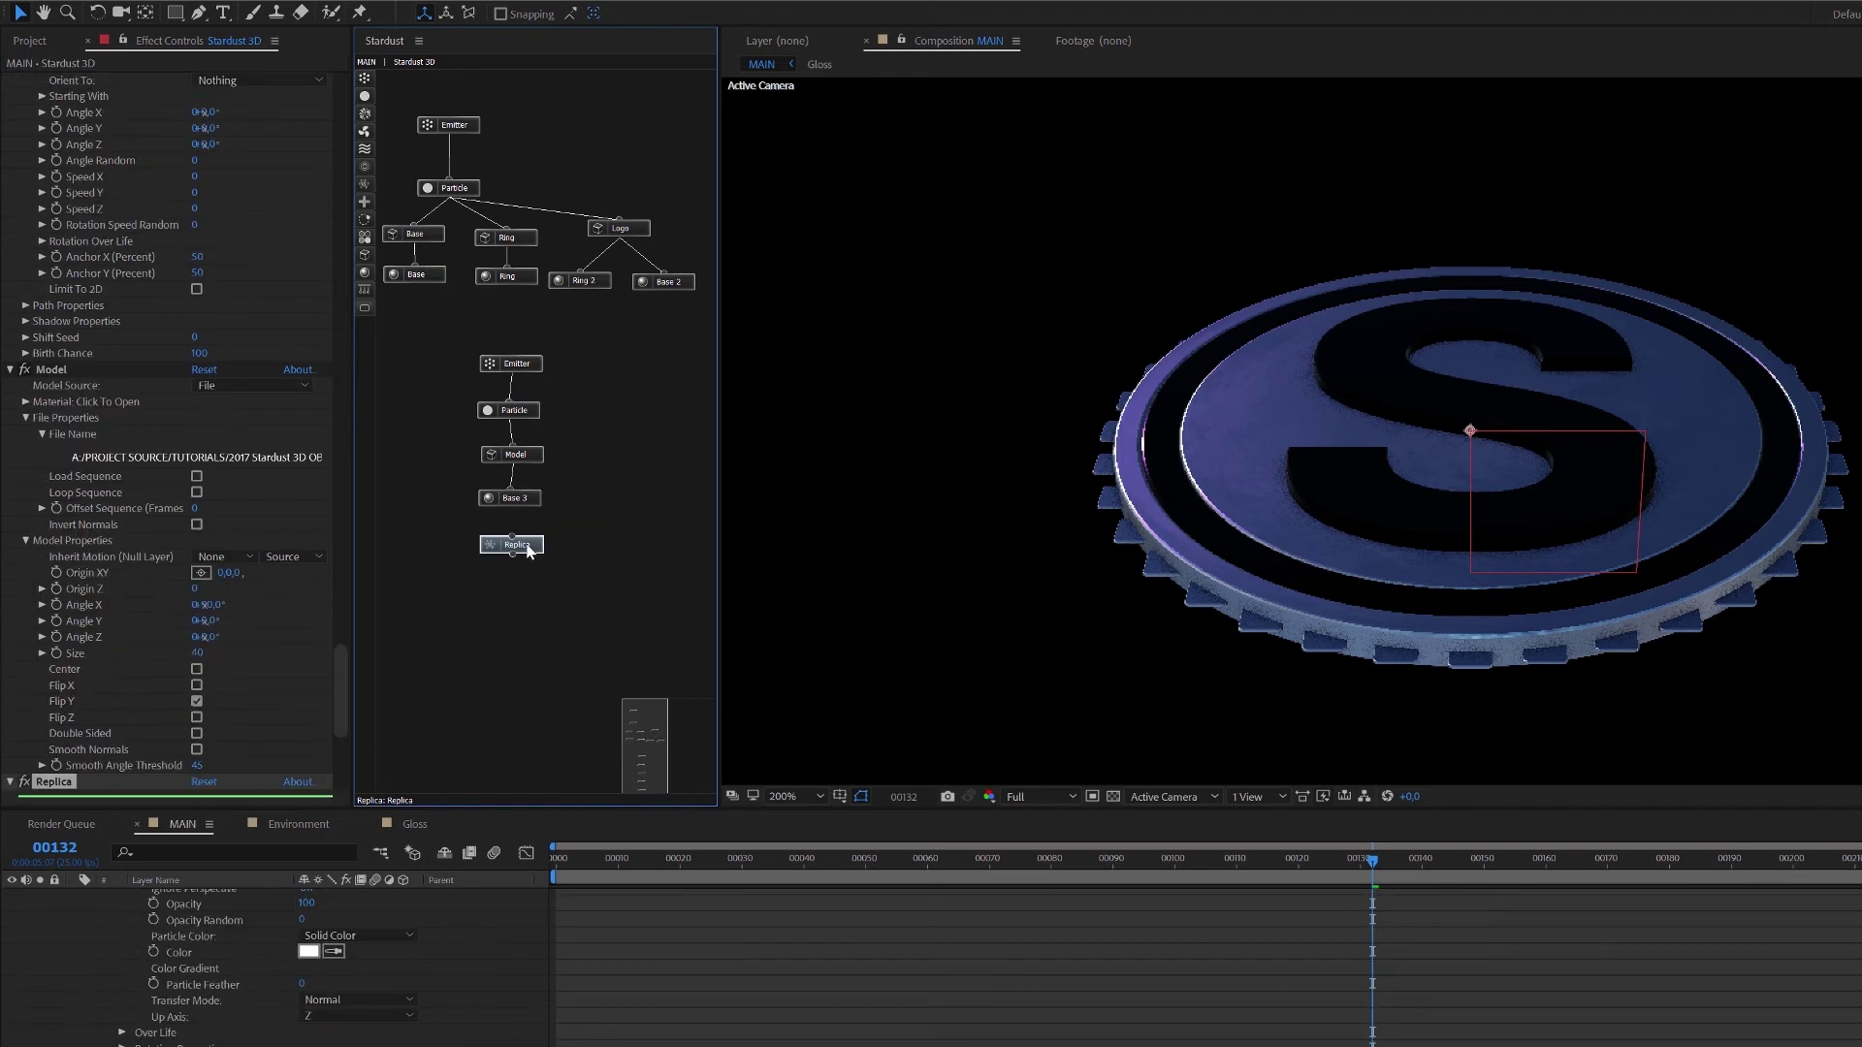
click(510, 503)
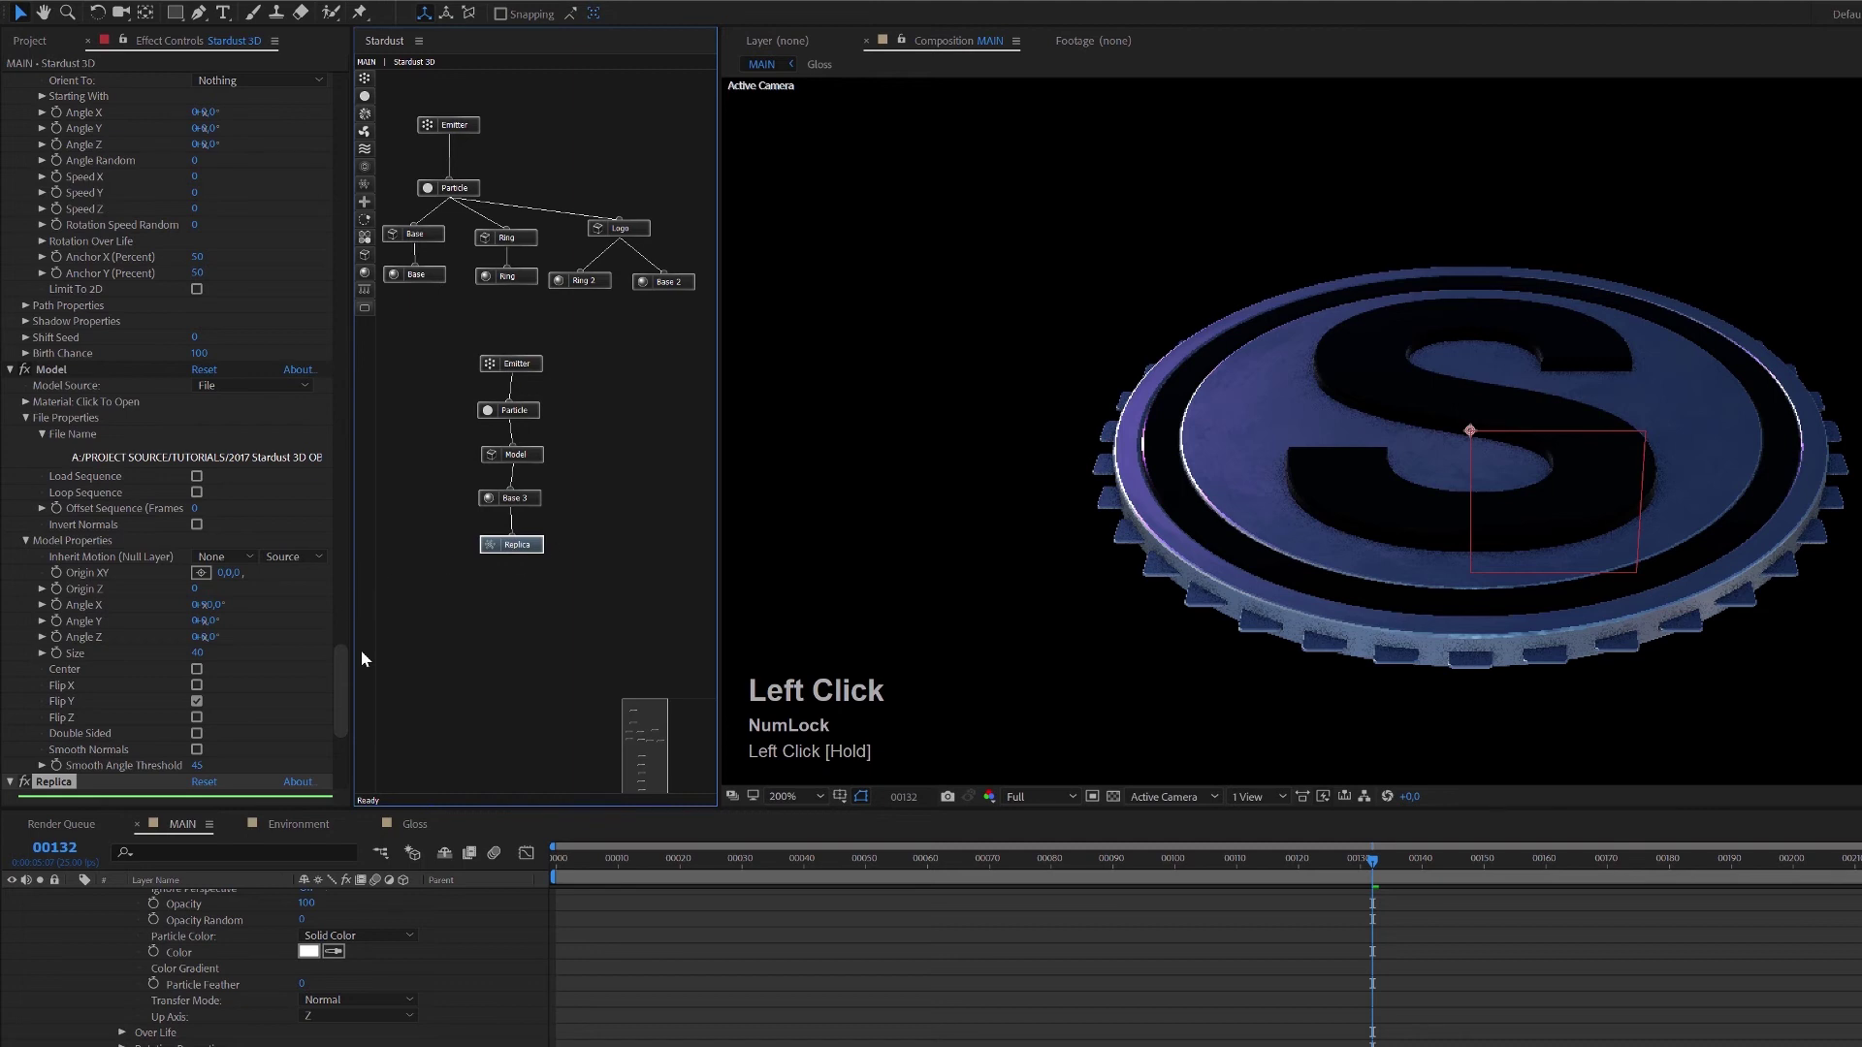
Set the Replica node's Replicates to 80 and its Offset X to 2.
scroll(161, 626, down, 4)
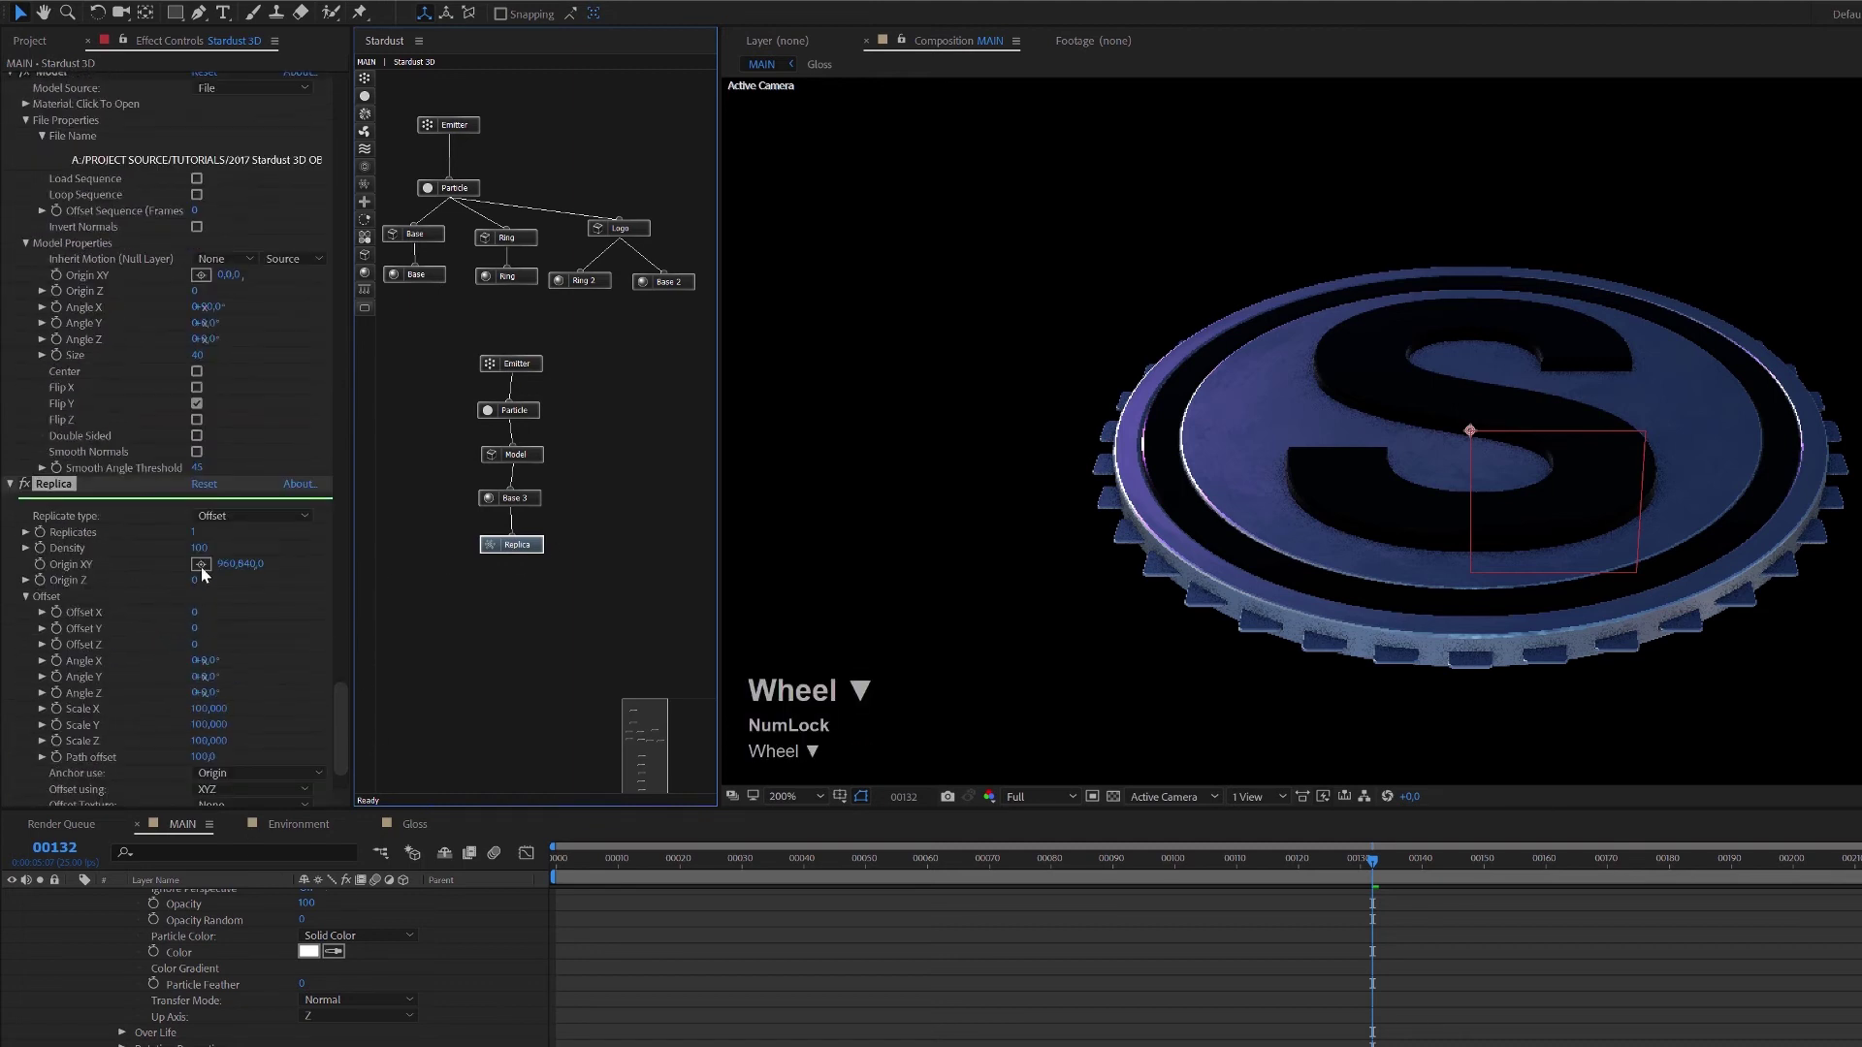
click(195, 532)
text(80)
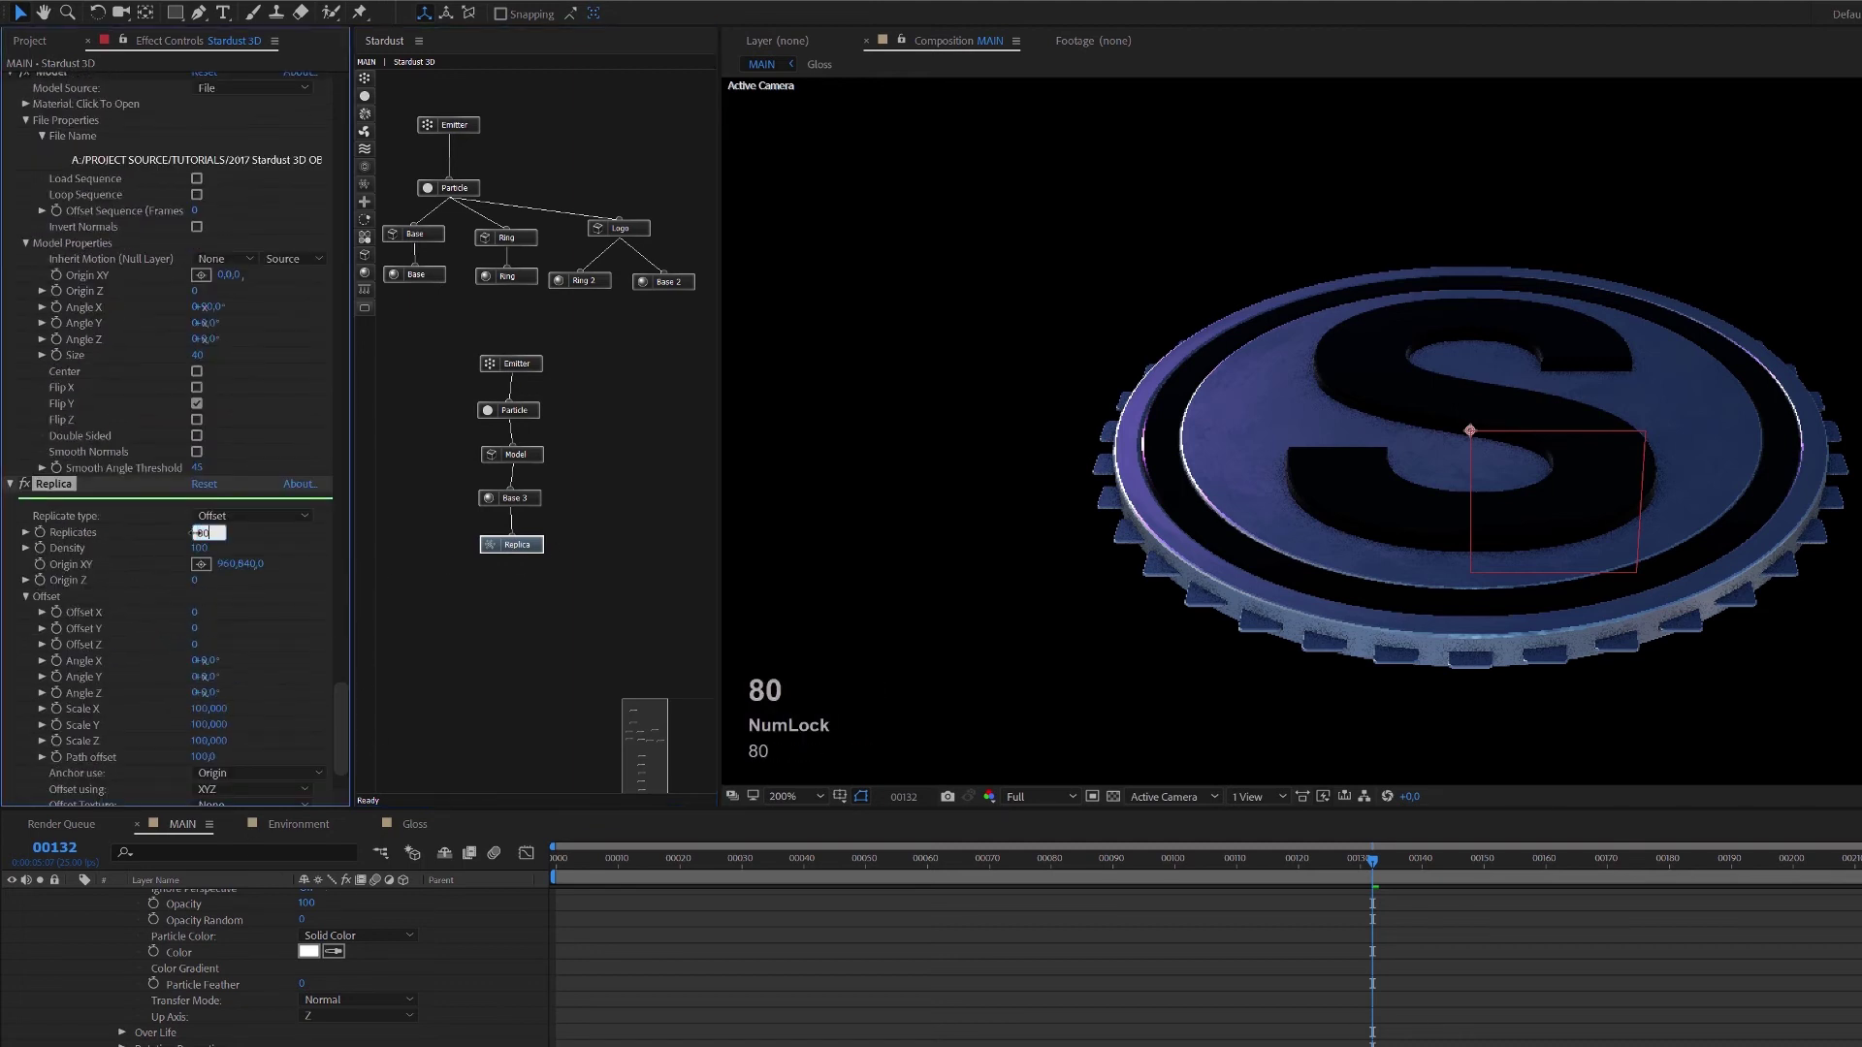
click(305, 597)
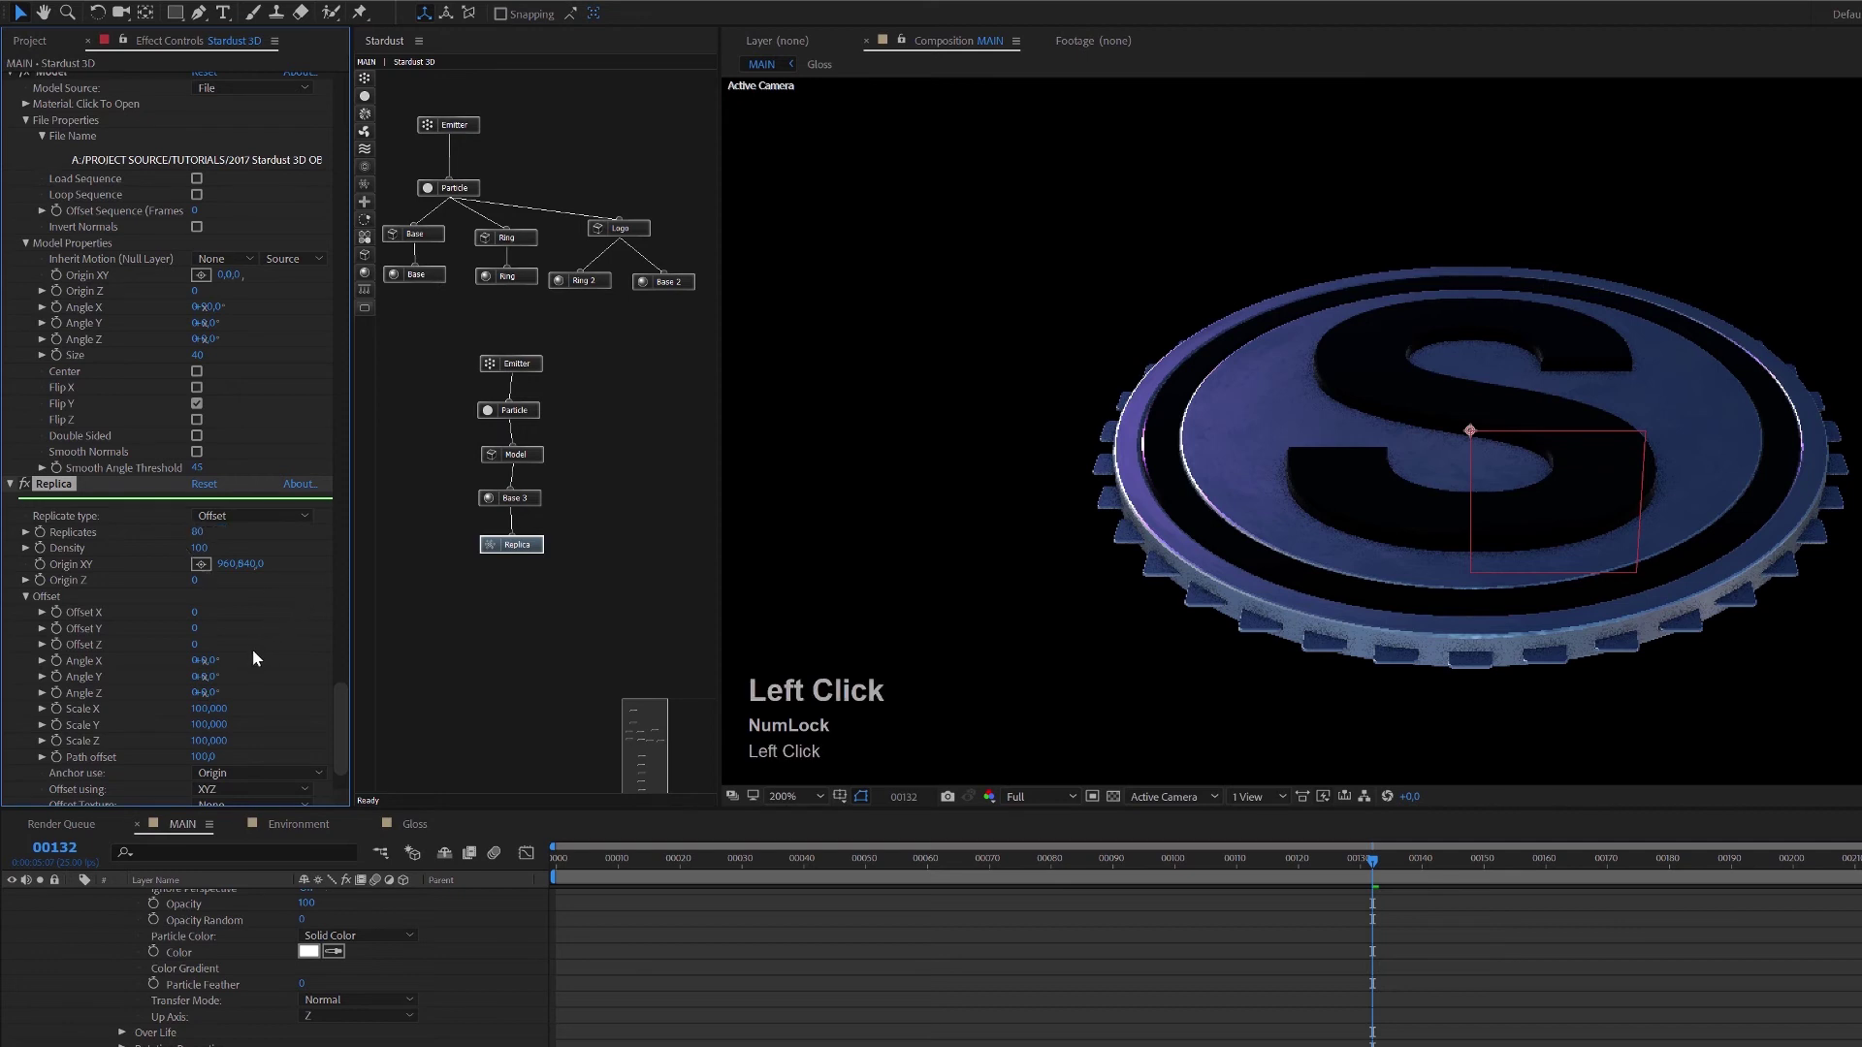
click(195, 612)
text(2)
click(248, 612)
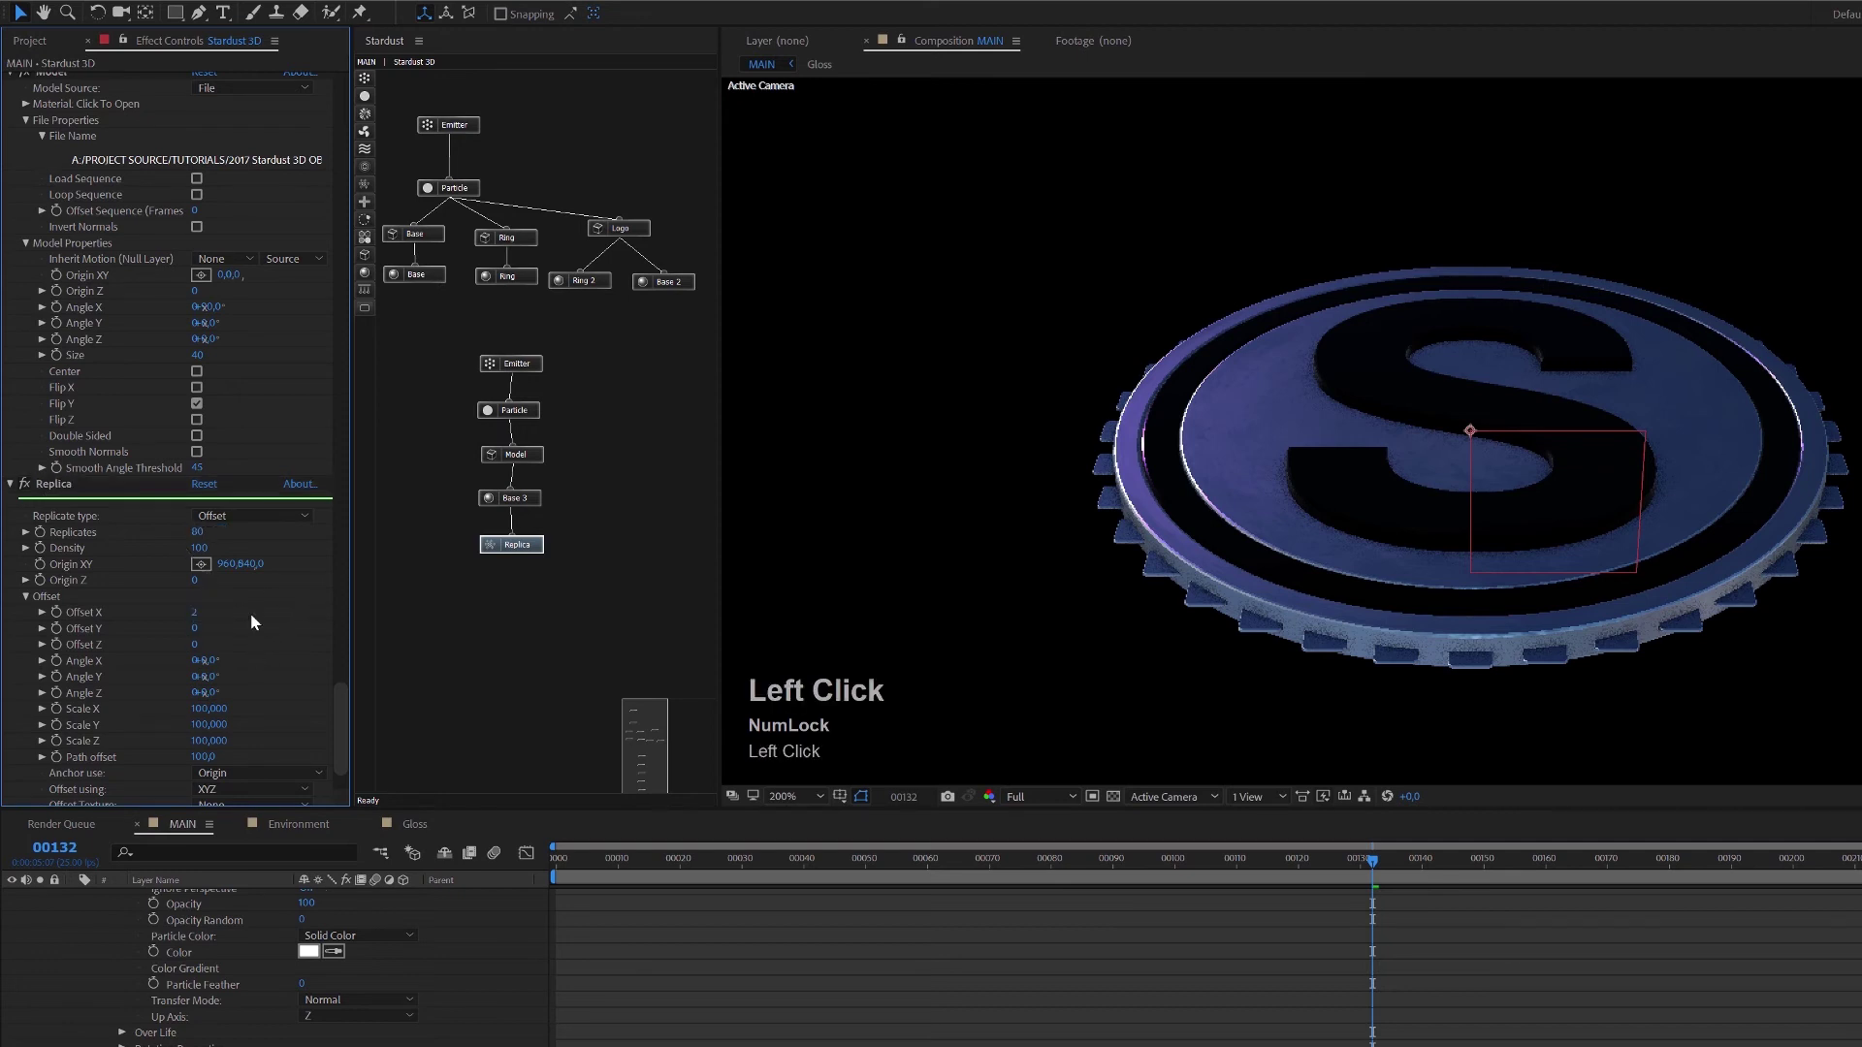
Move the Replica node's connection from Base 3 to the lower Particle node and reset Offset X to 0.
click(509, 522)
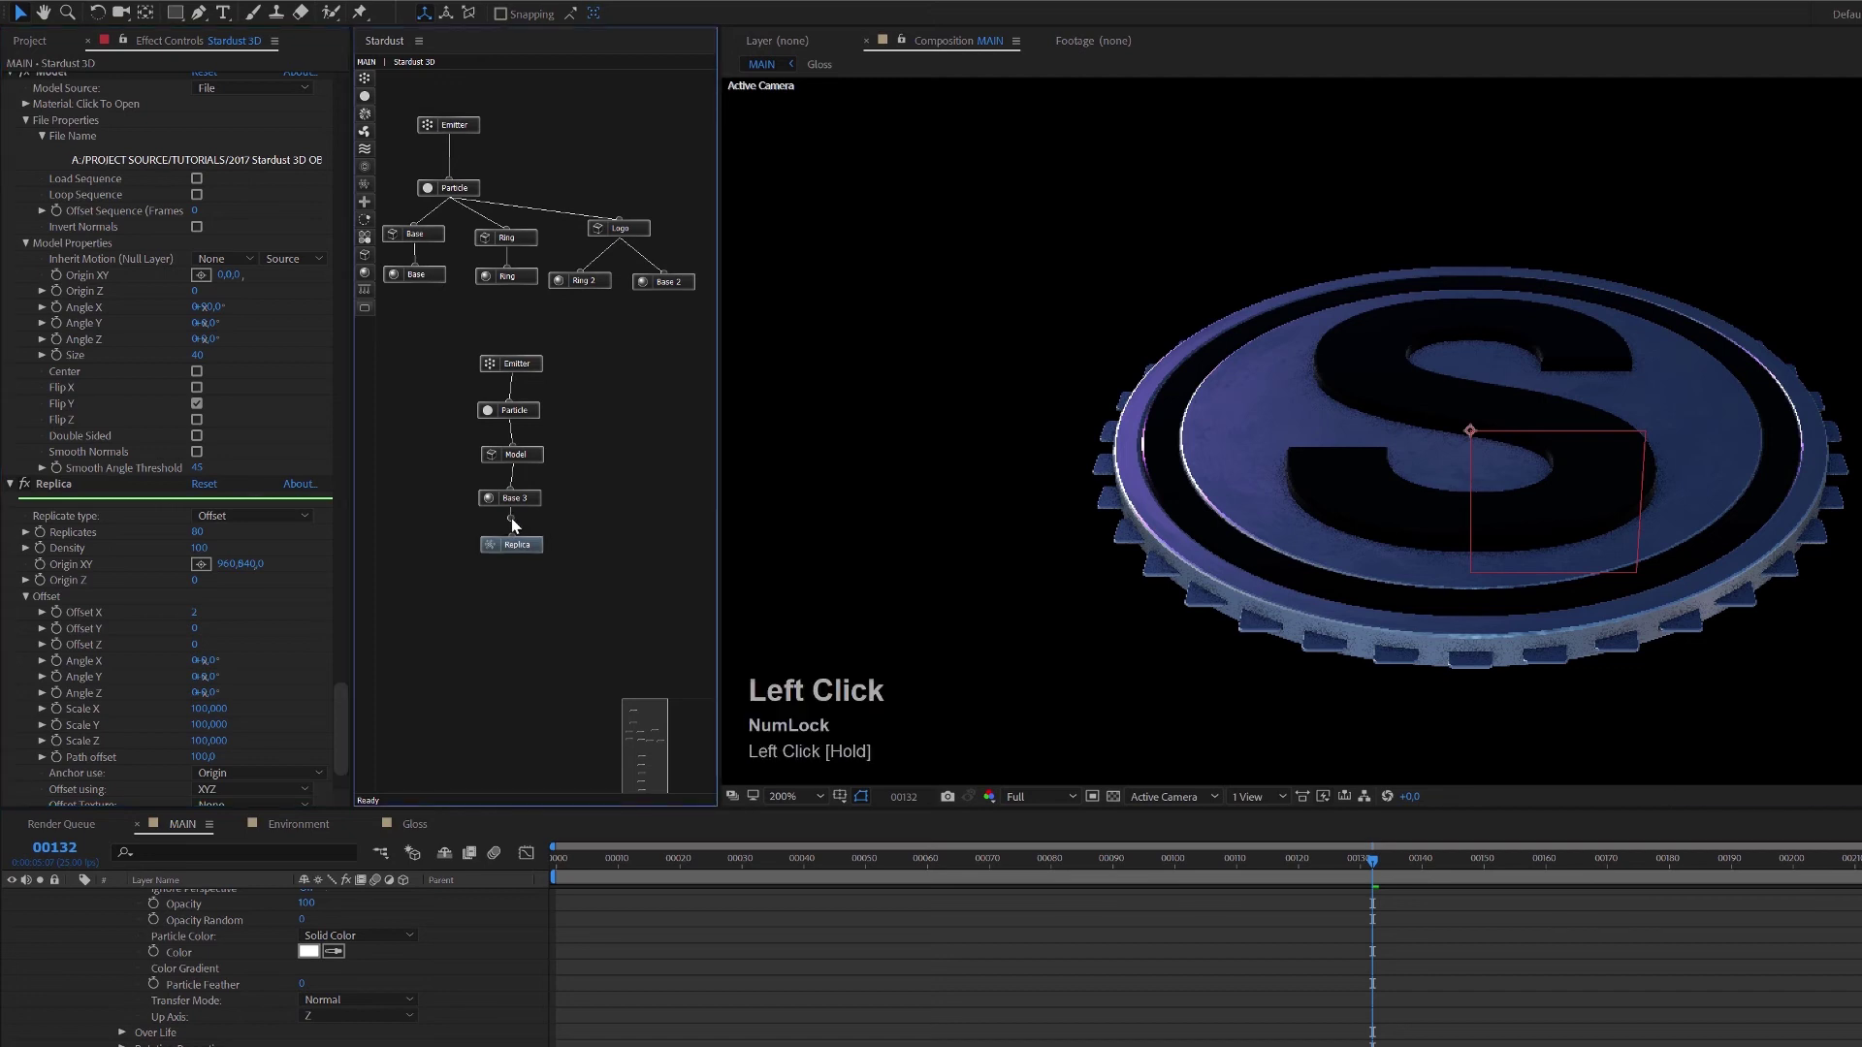
drag(524, 543, 509, 425)
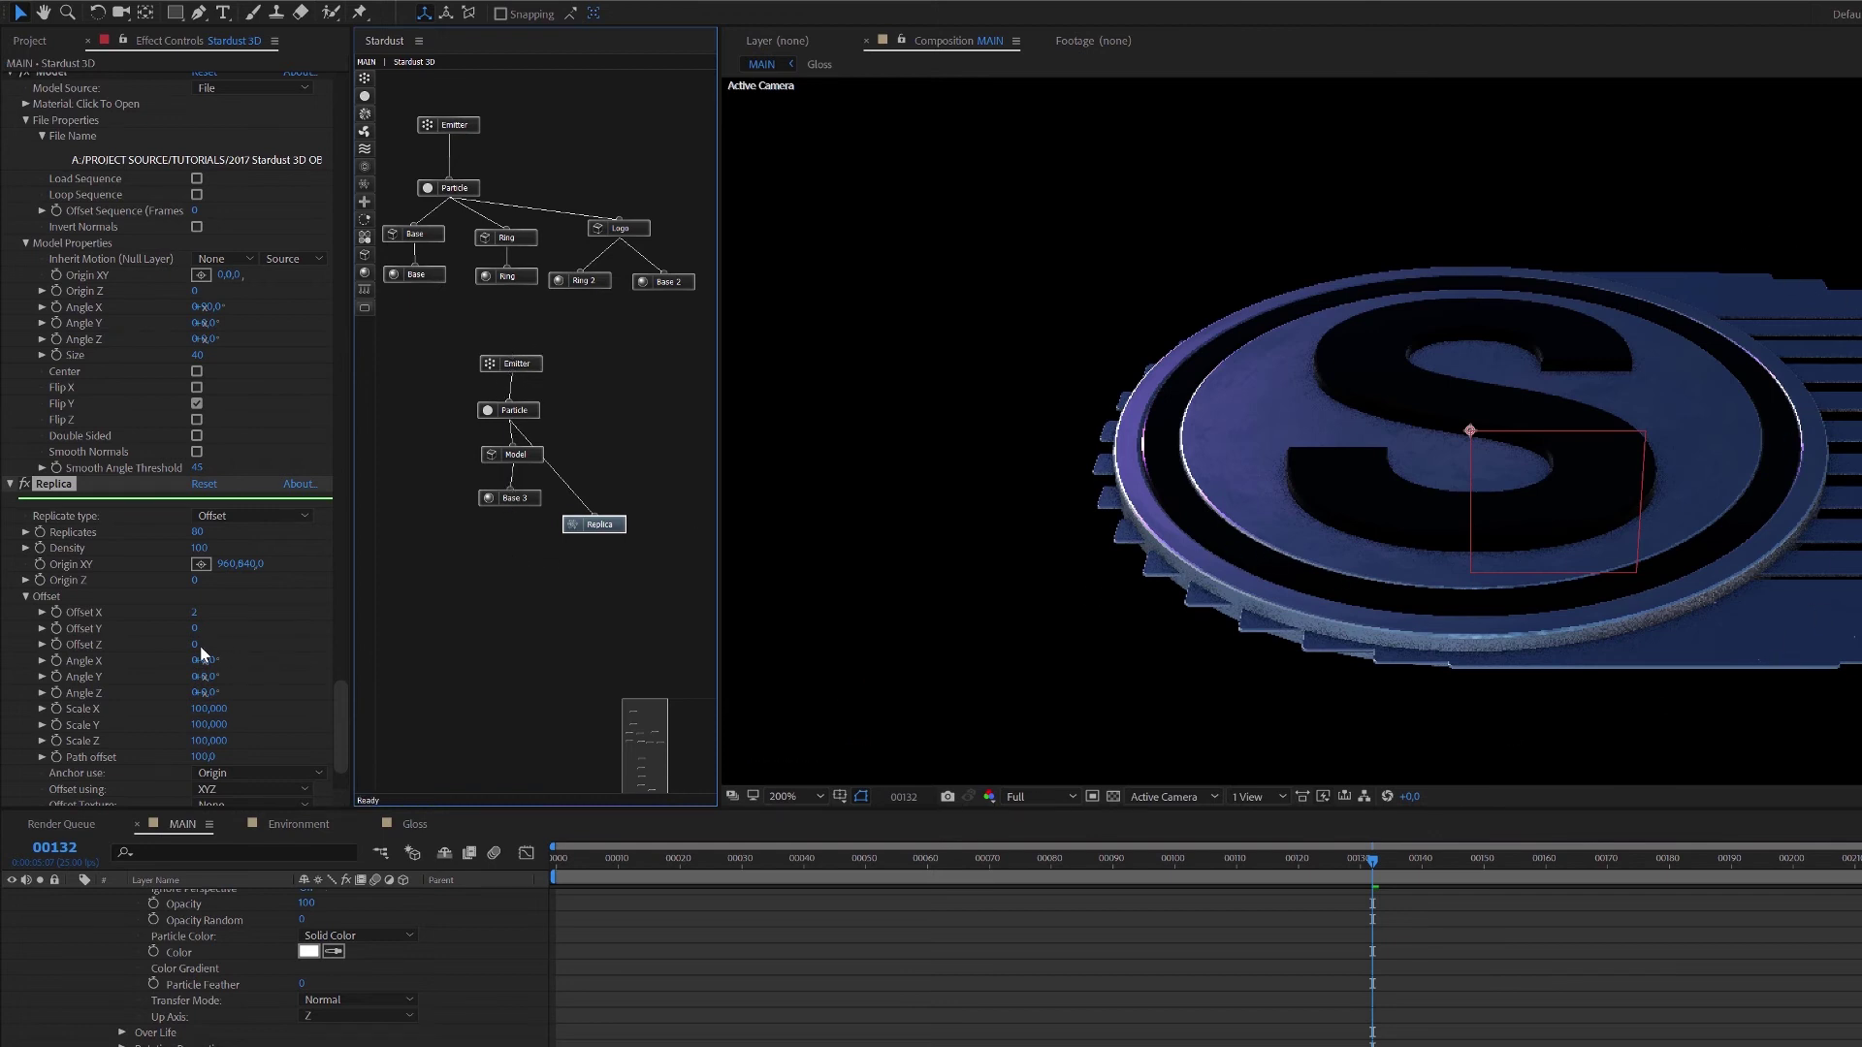
click(194, 613)
text(0)
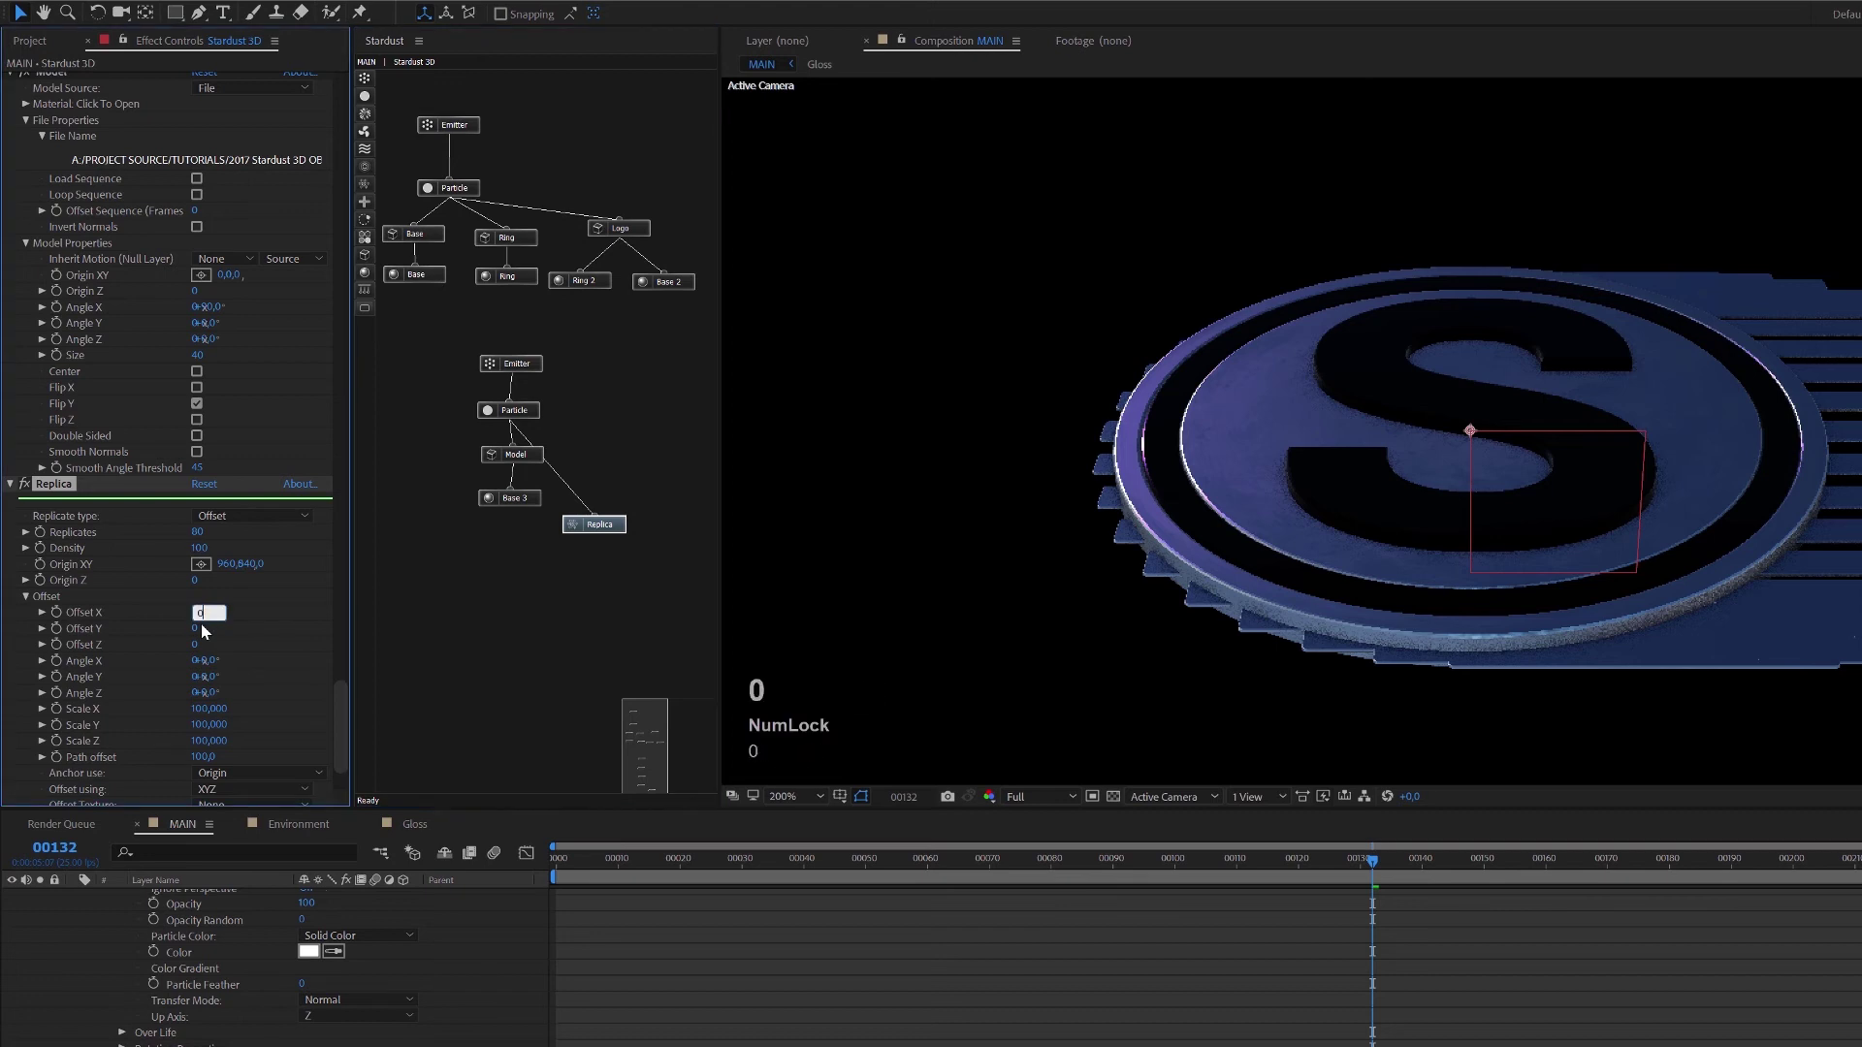
click(240, 637)
Set the Replica's Scale X and Scale Z offsets to 105 to spread the square copies outward.
scroll(277, 665, down, 1)
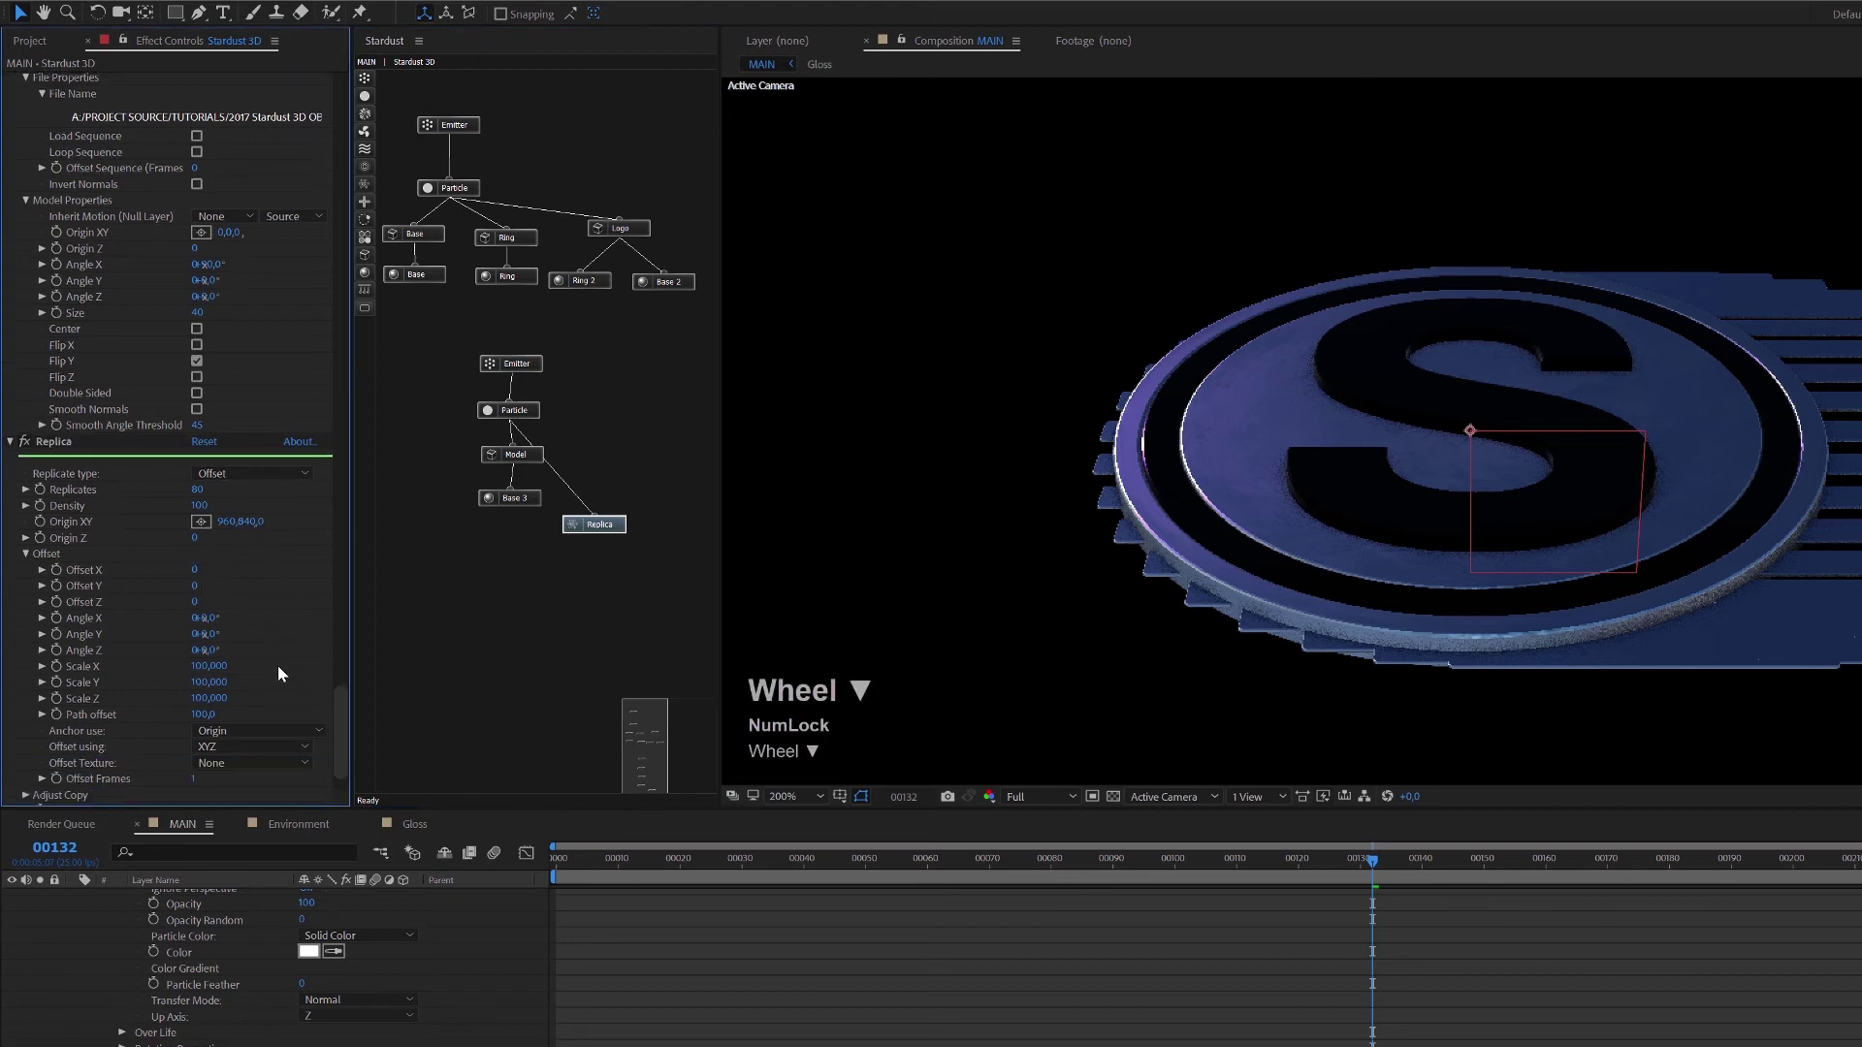
click(200, 668)
text(105)
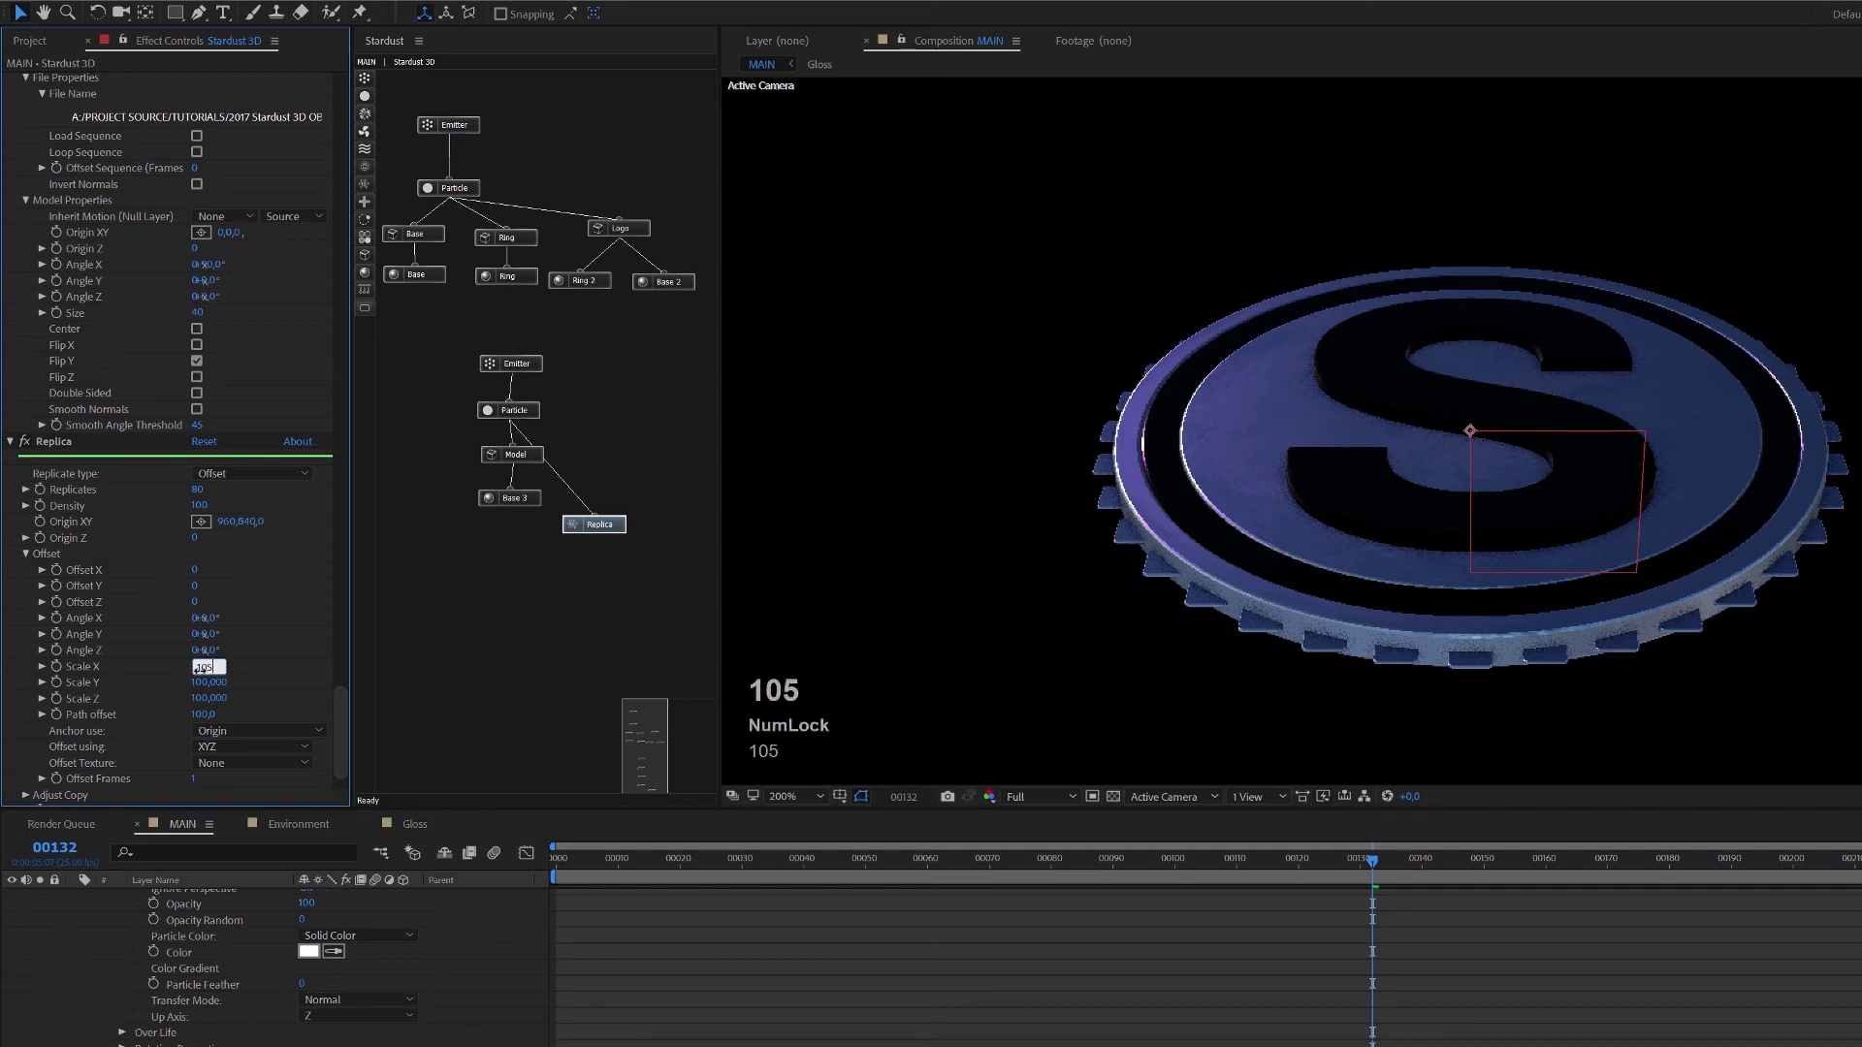
key(Return)
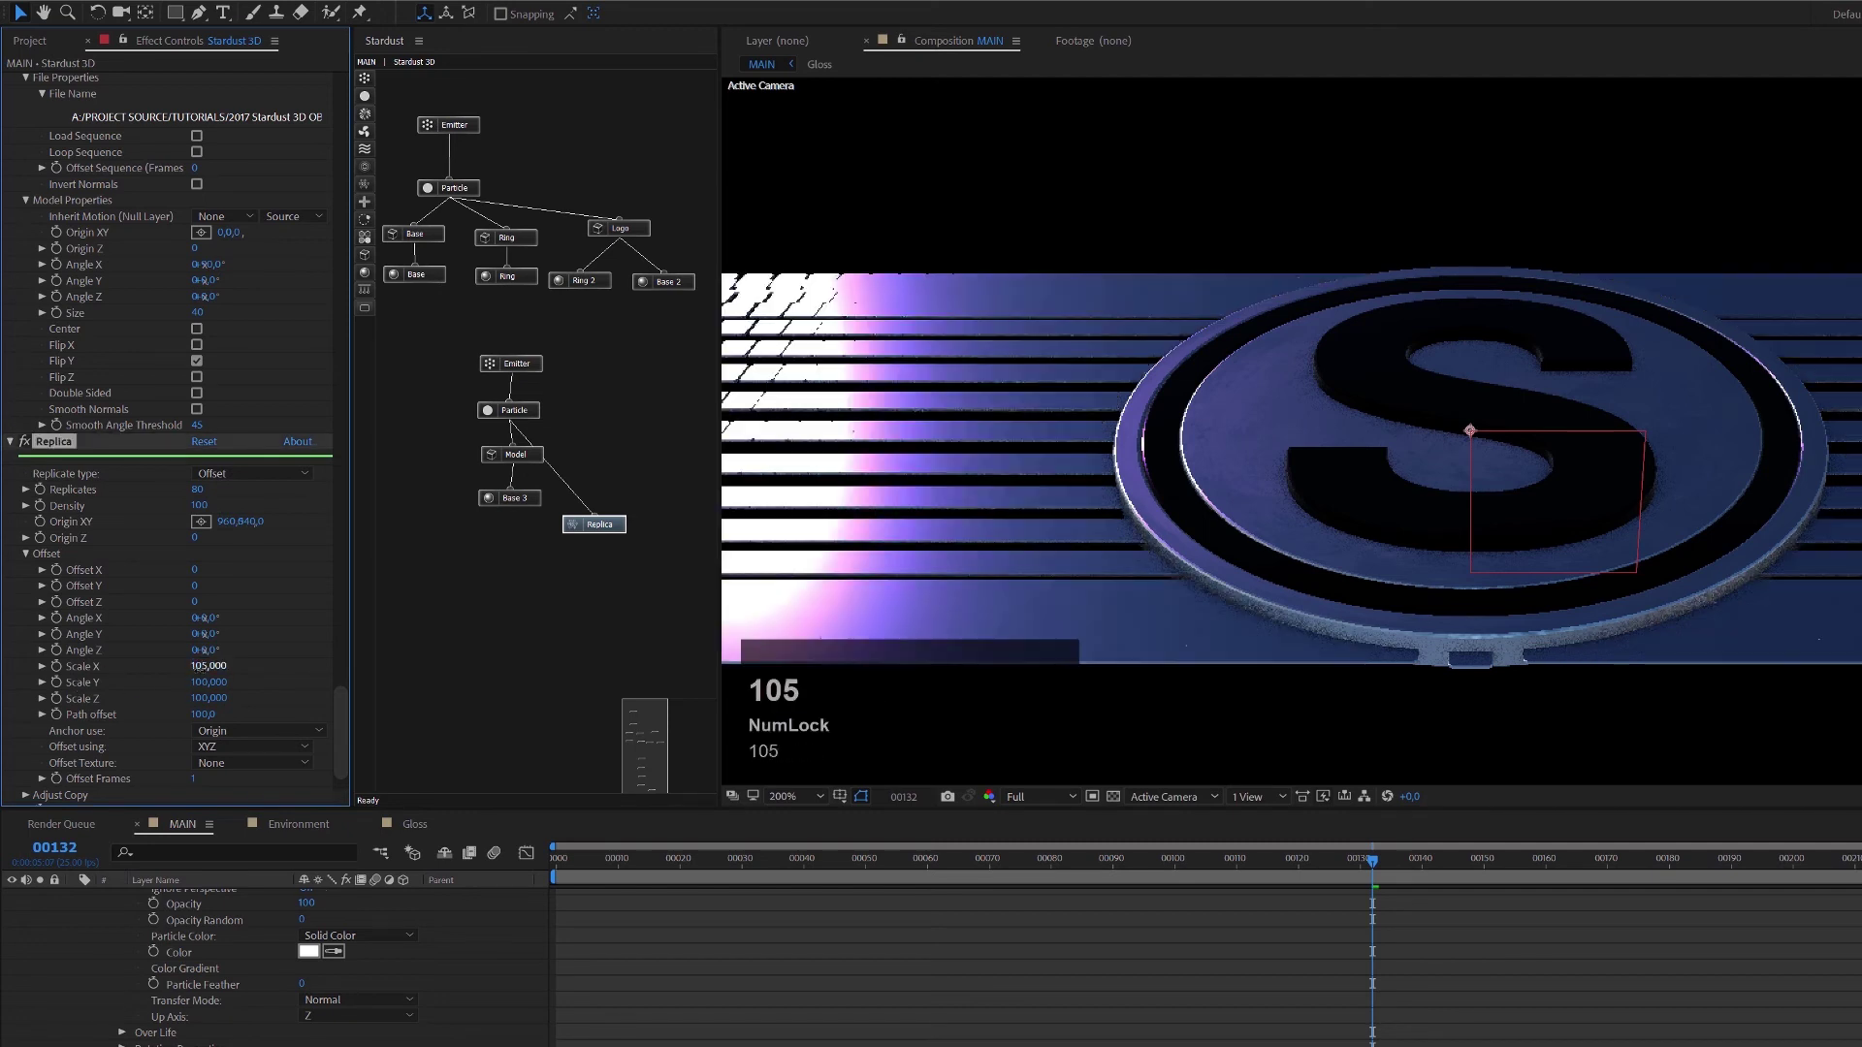
click(206, 699)
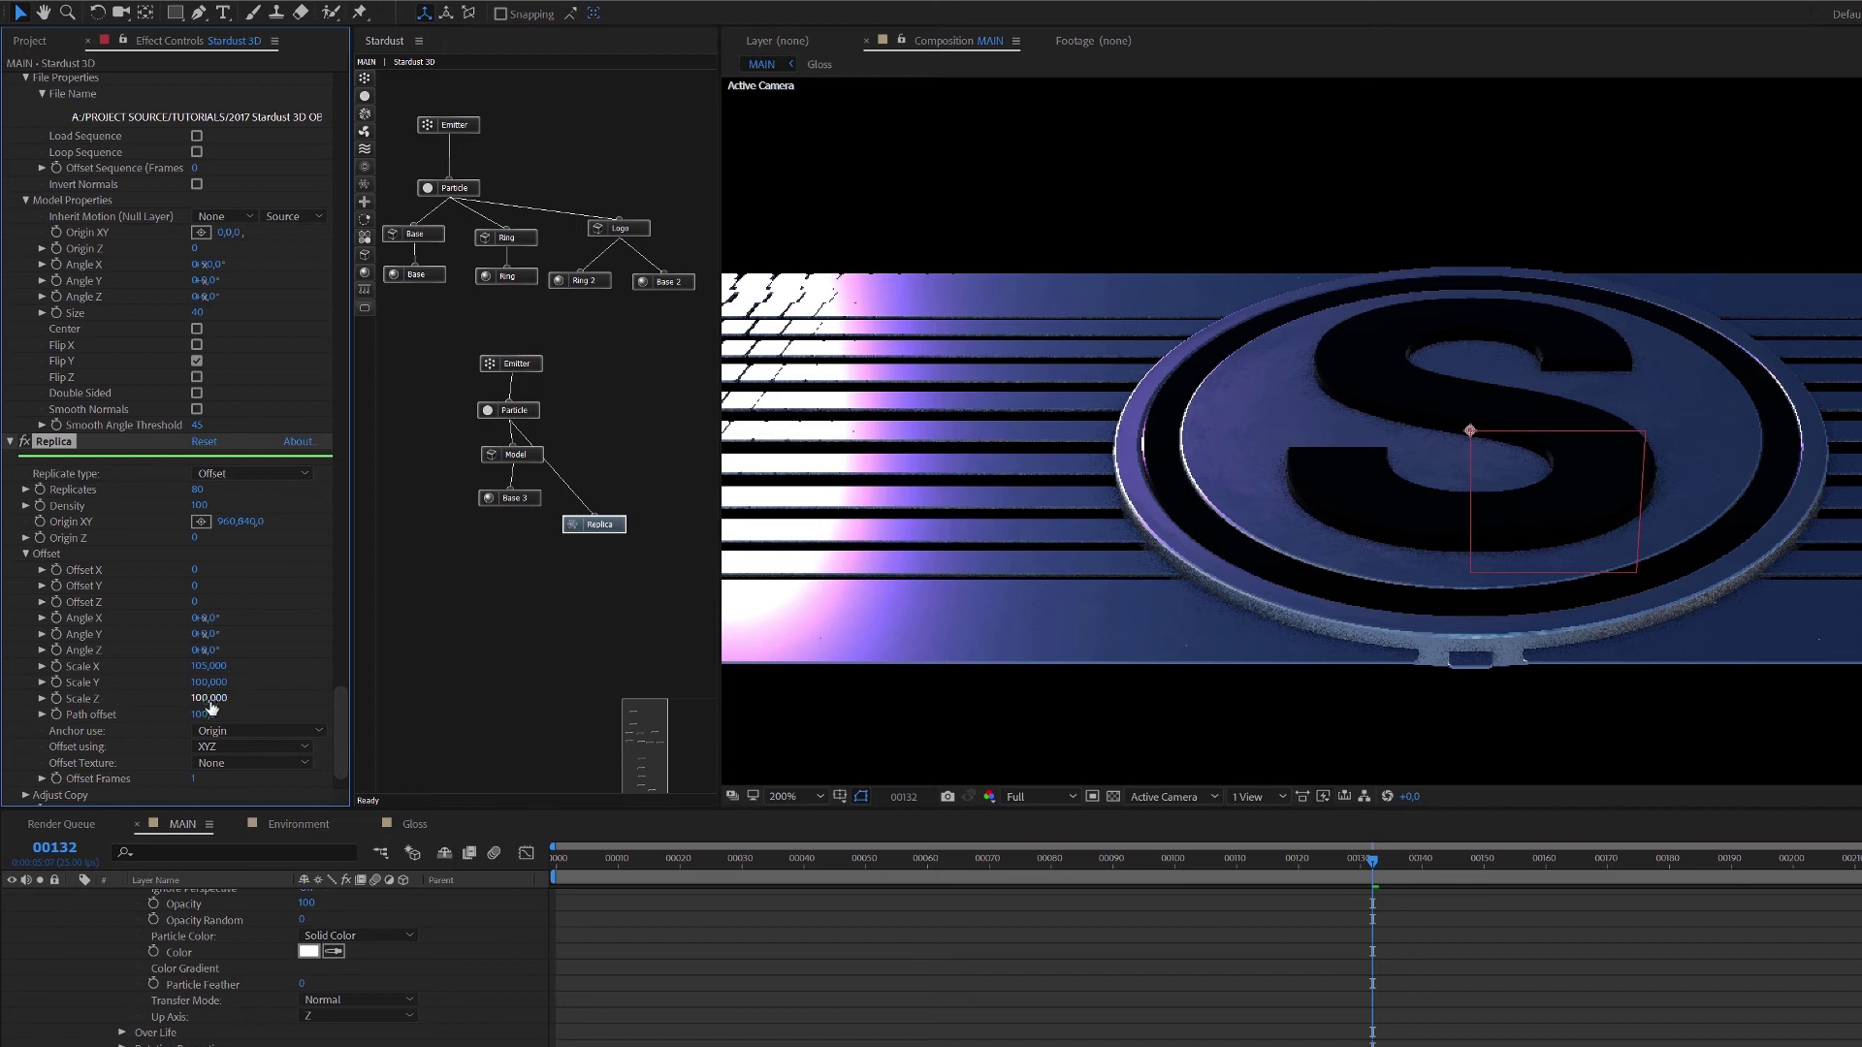
key(Num_Lock)
text(105)
key(Return)
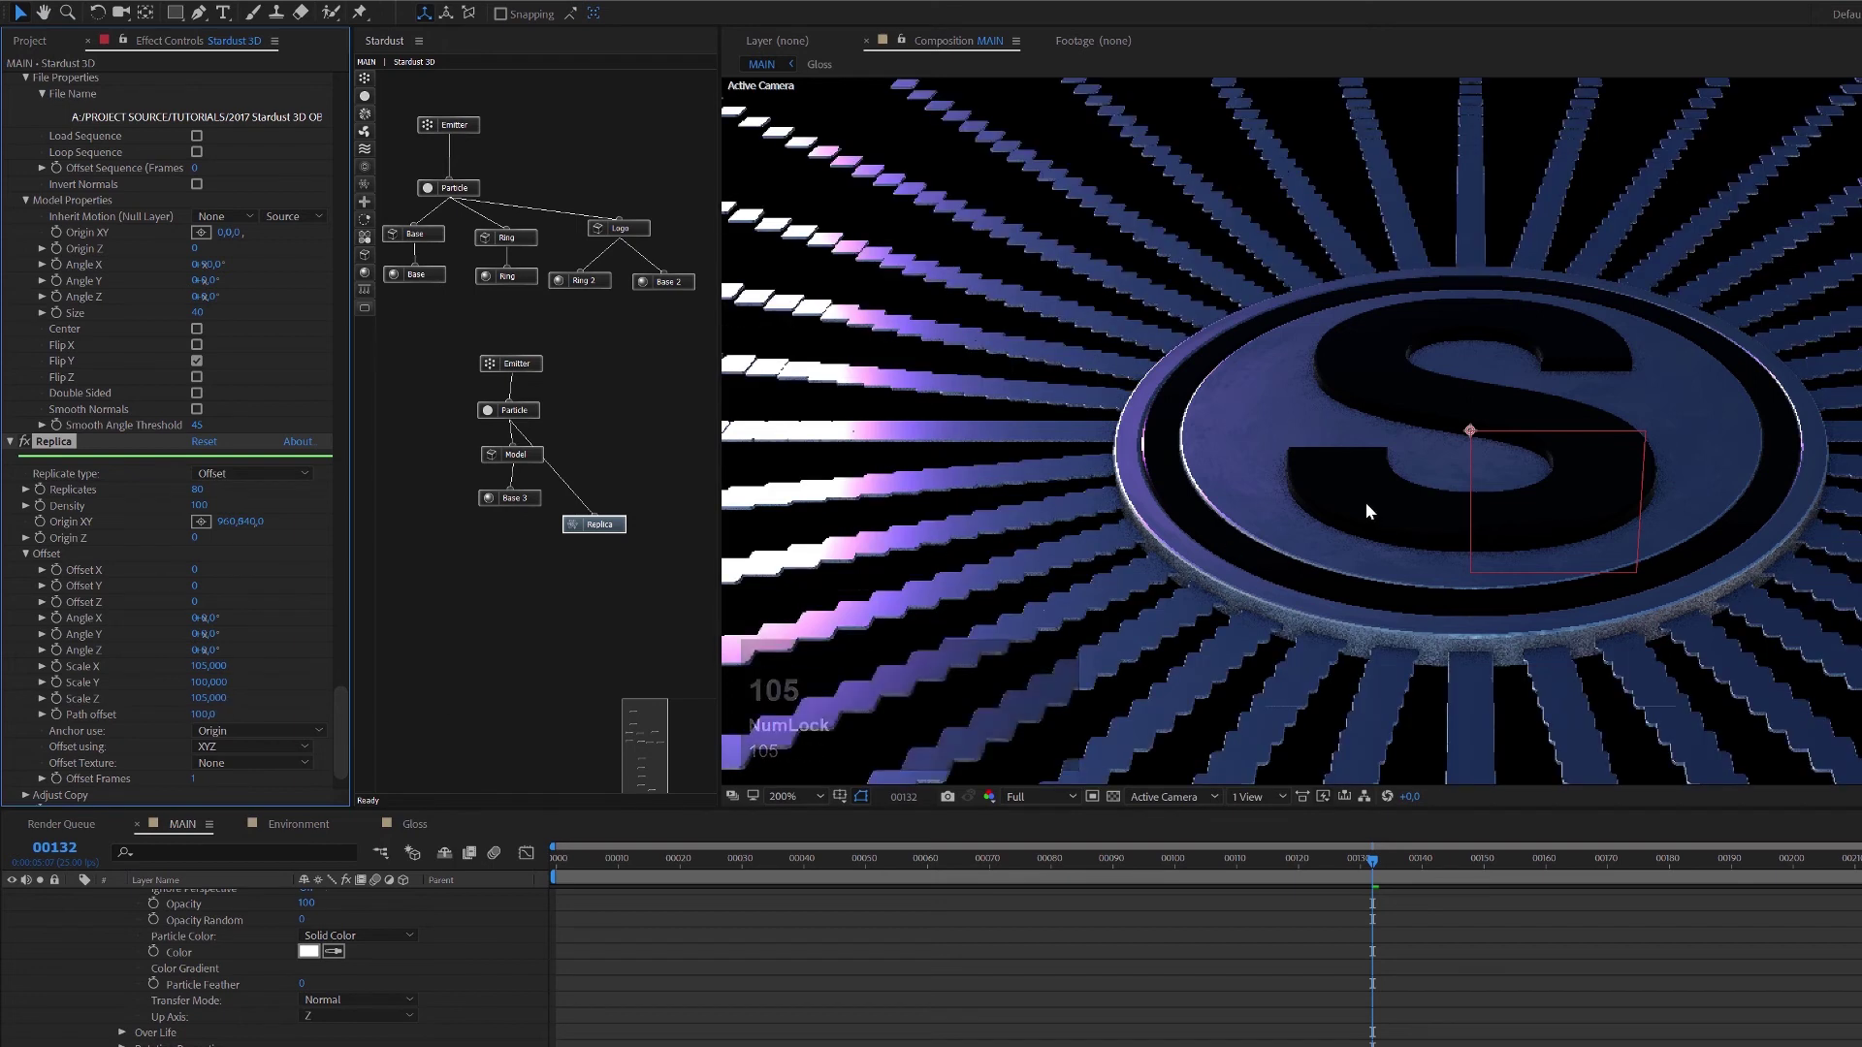
Set Ring Particles to 96 on the Emitter that feeds the square models.
scroll(1366, 503, down, 1)
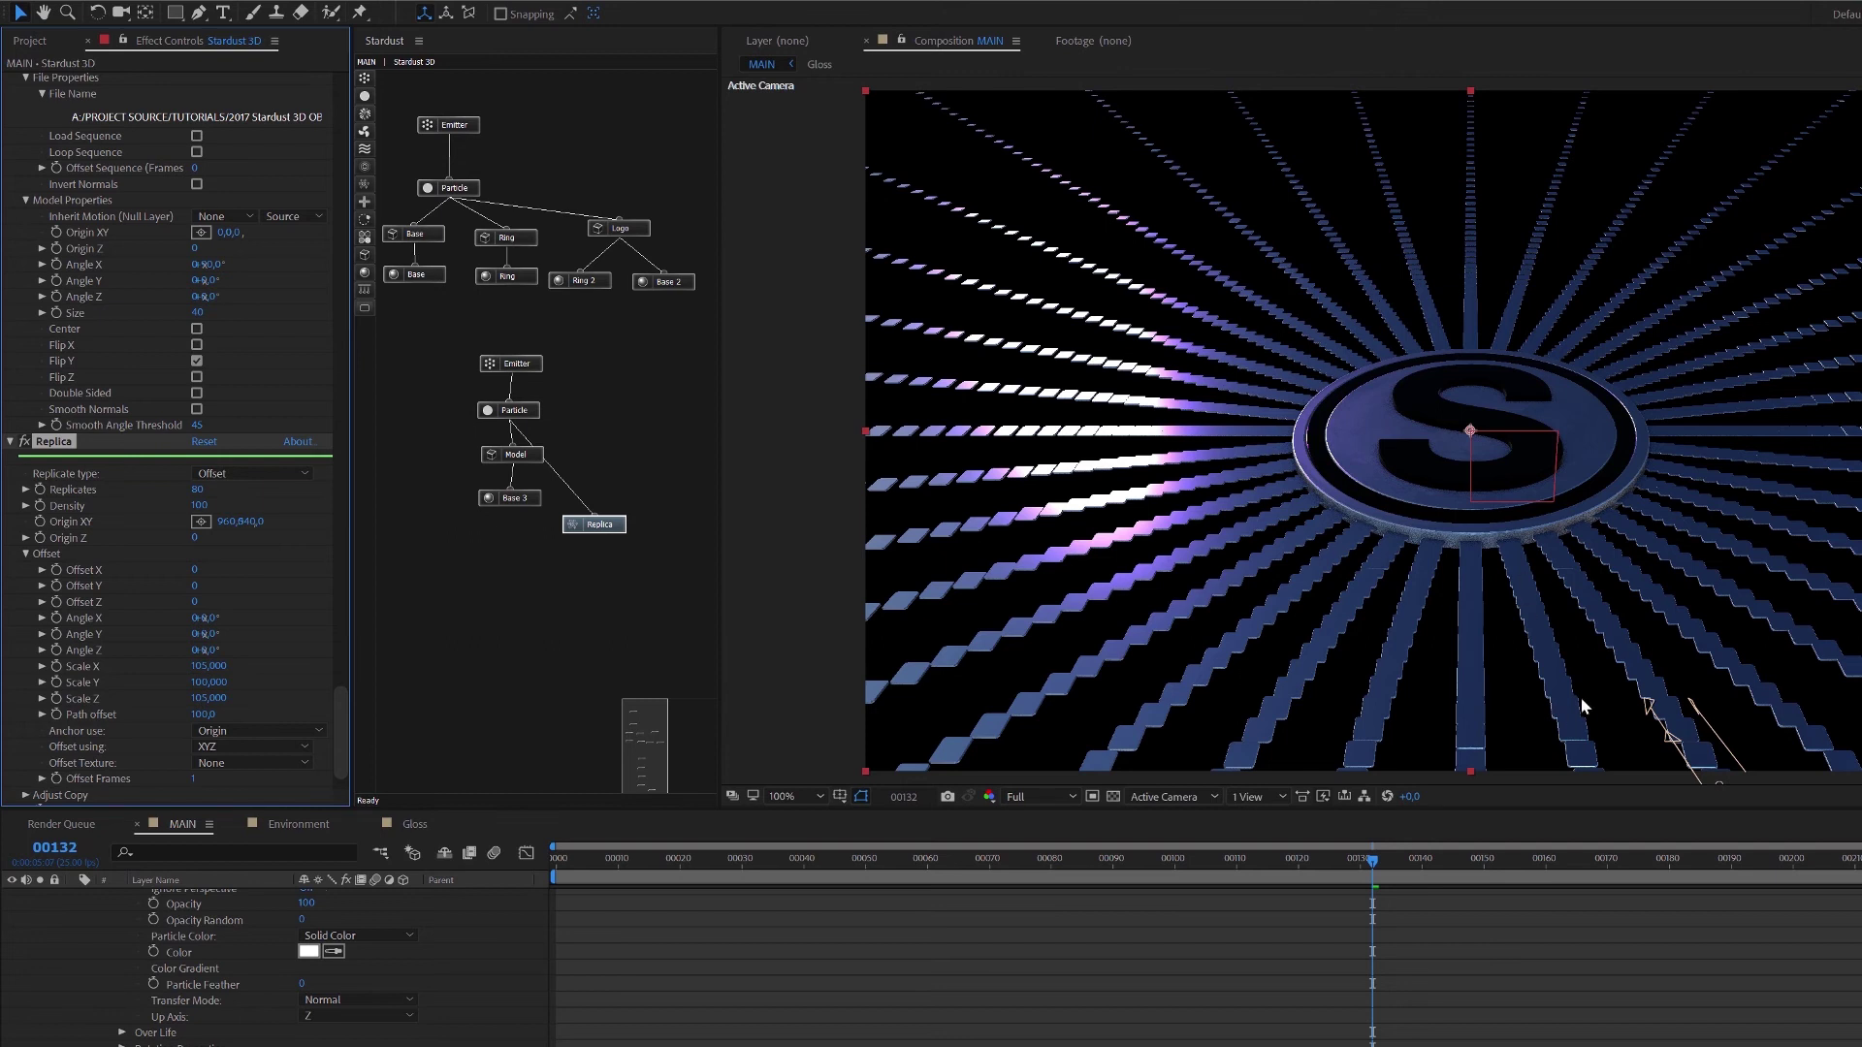
scroll(1583, 663, up, 1)
scroll(1561, 655, down, 1)
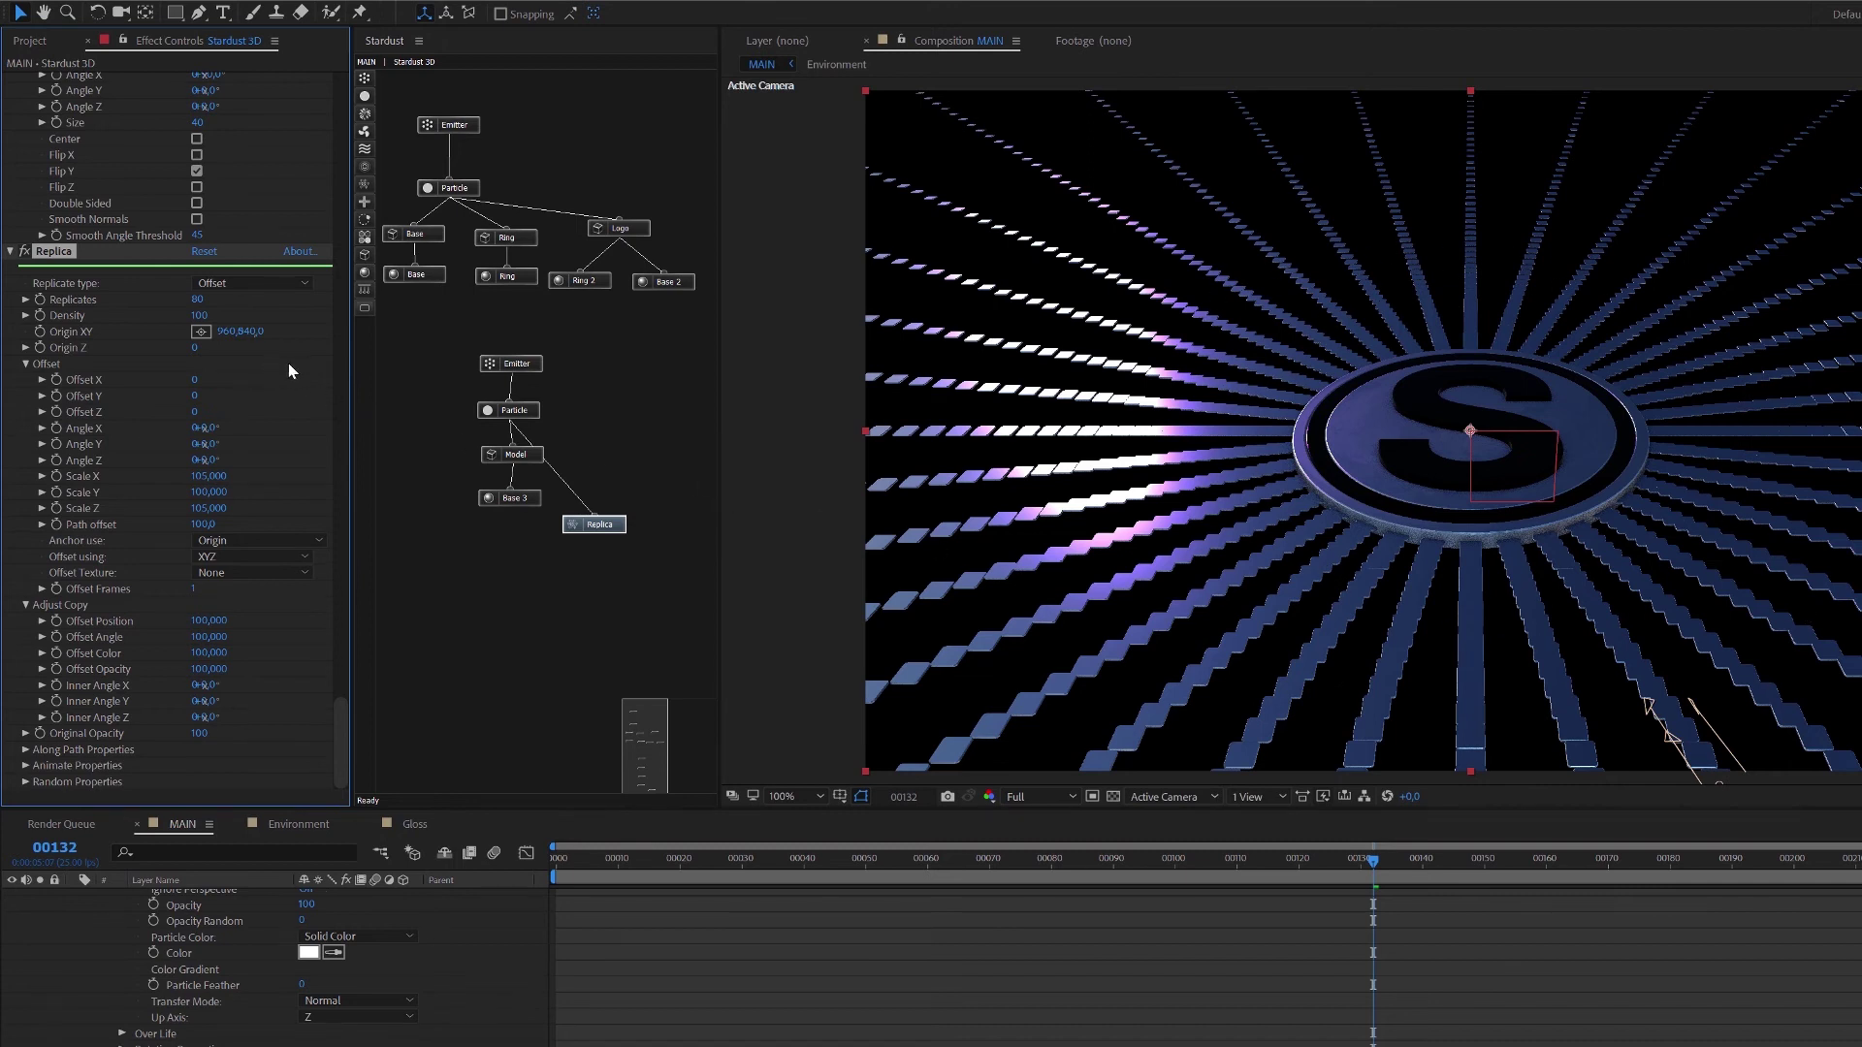
click(523, 365)
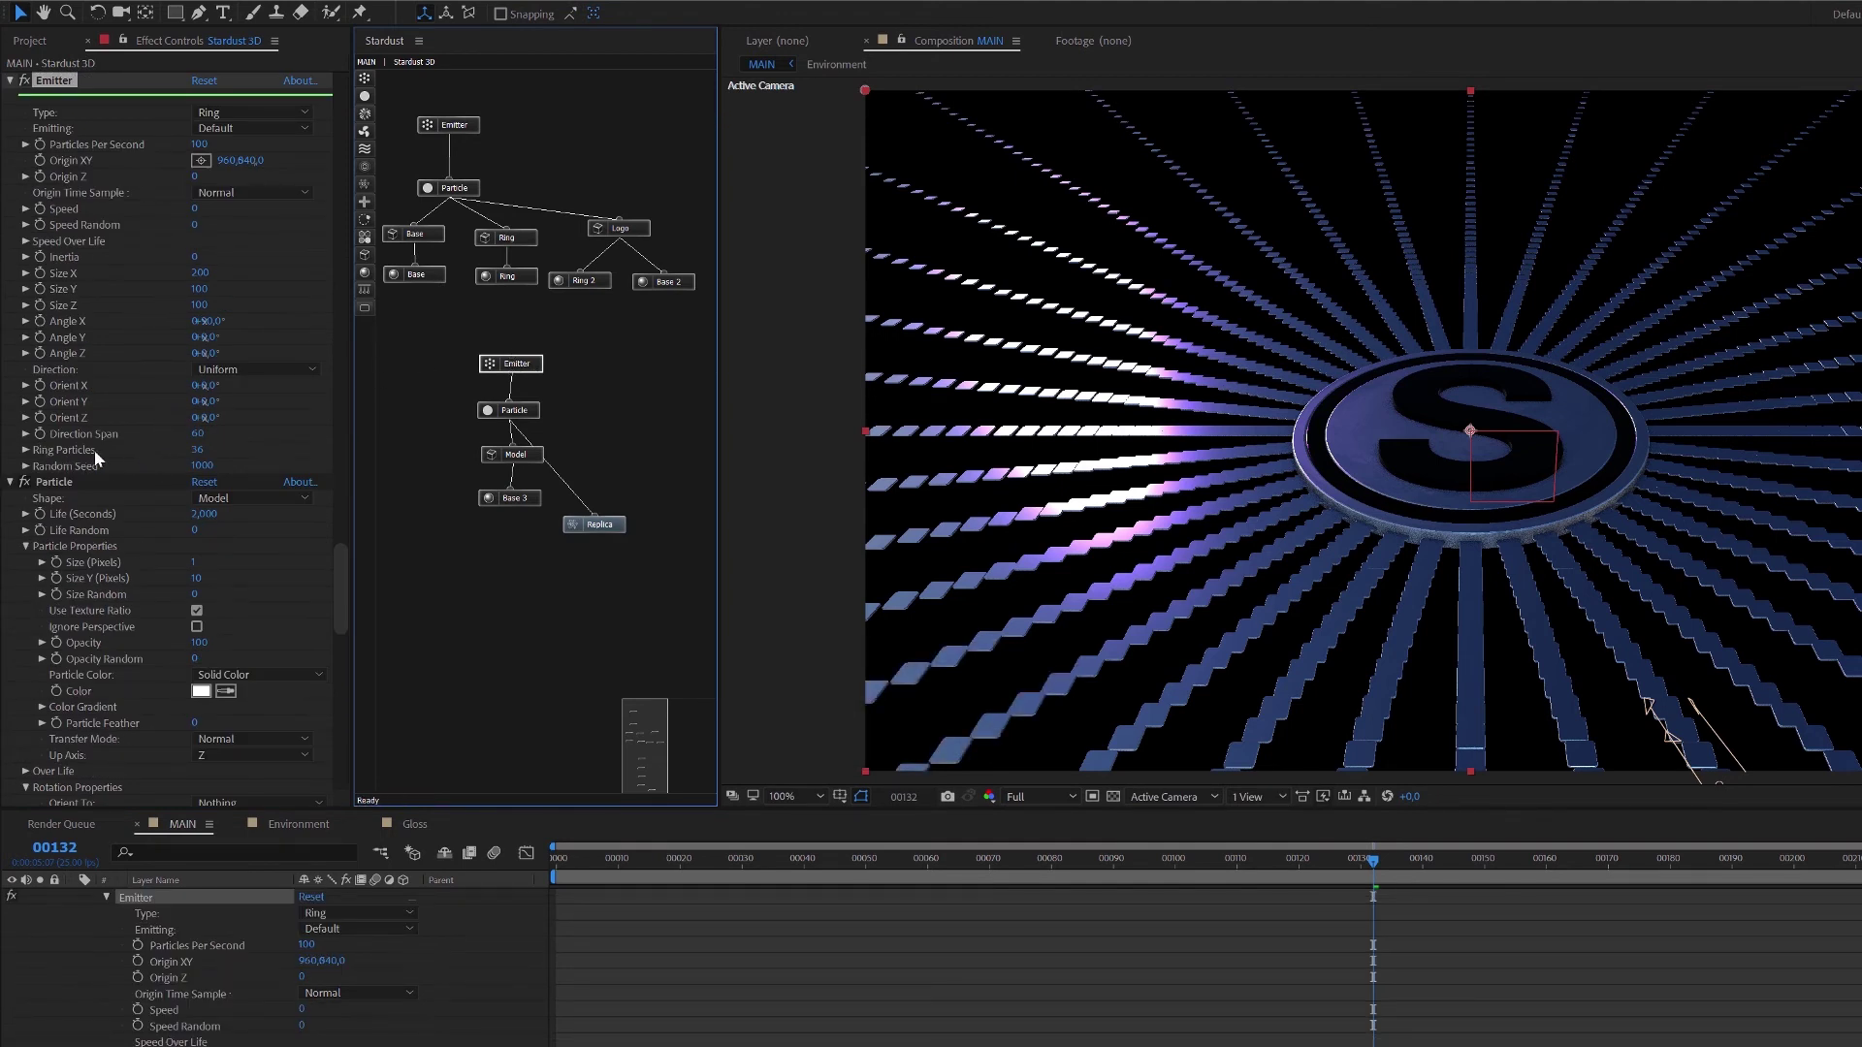
click(200, 451)
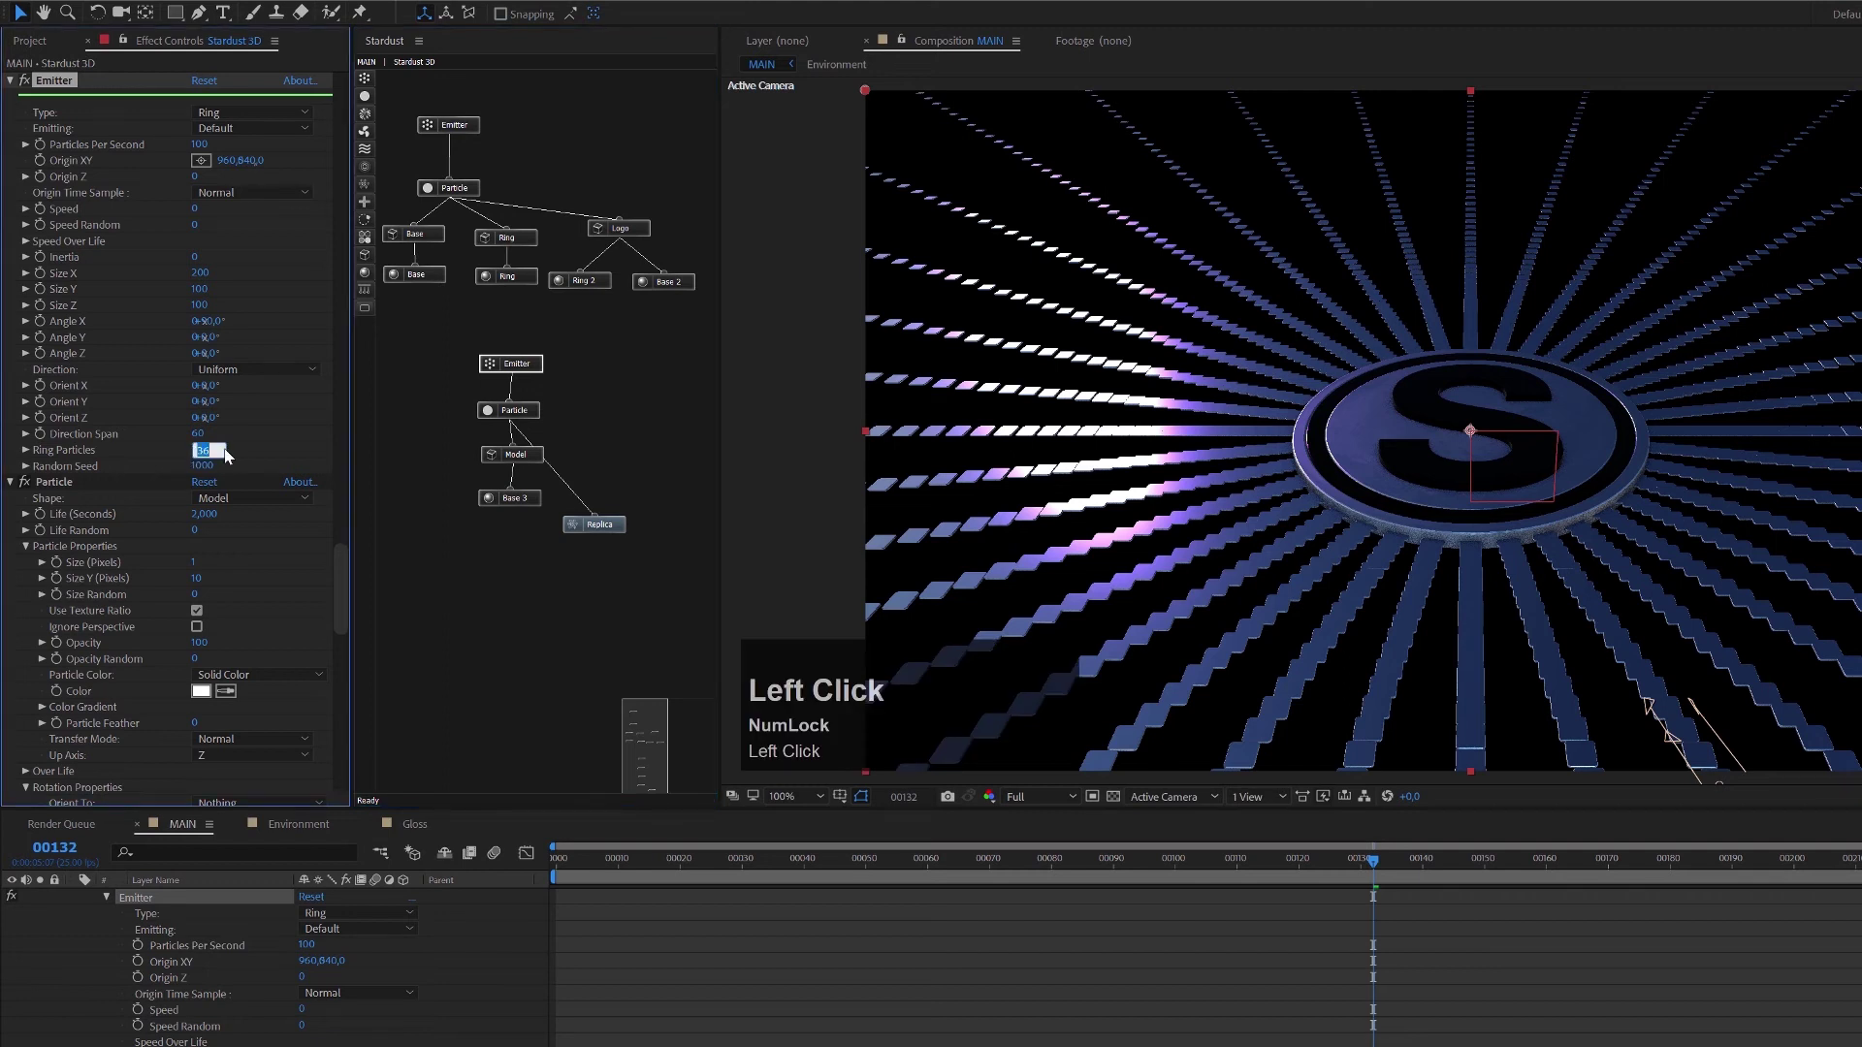
text(96)
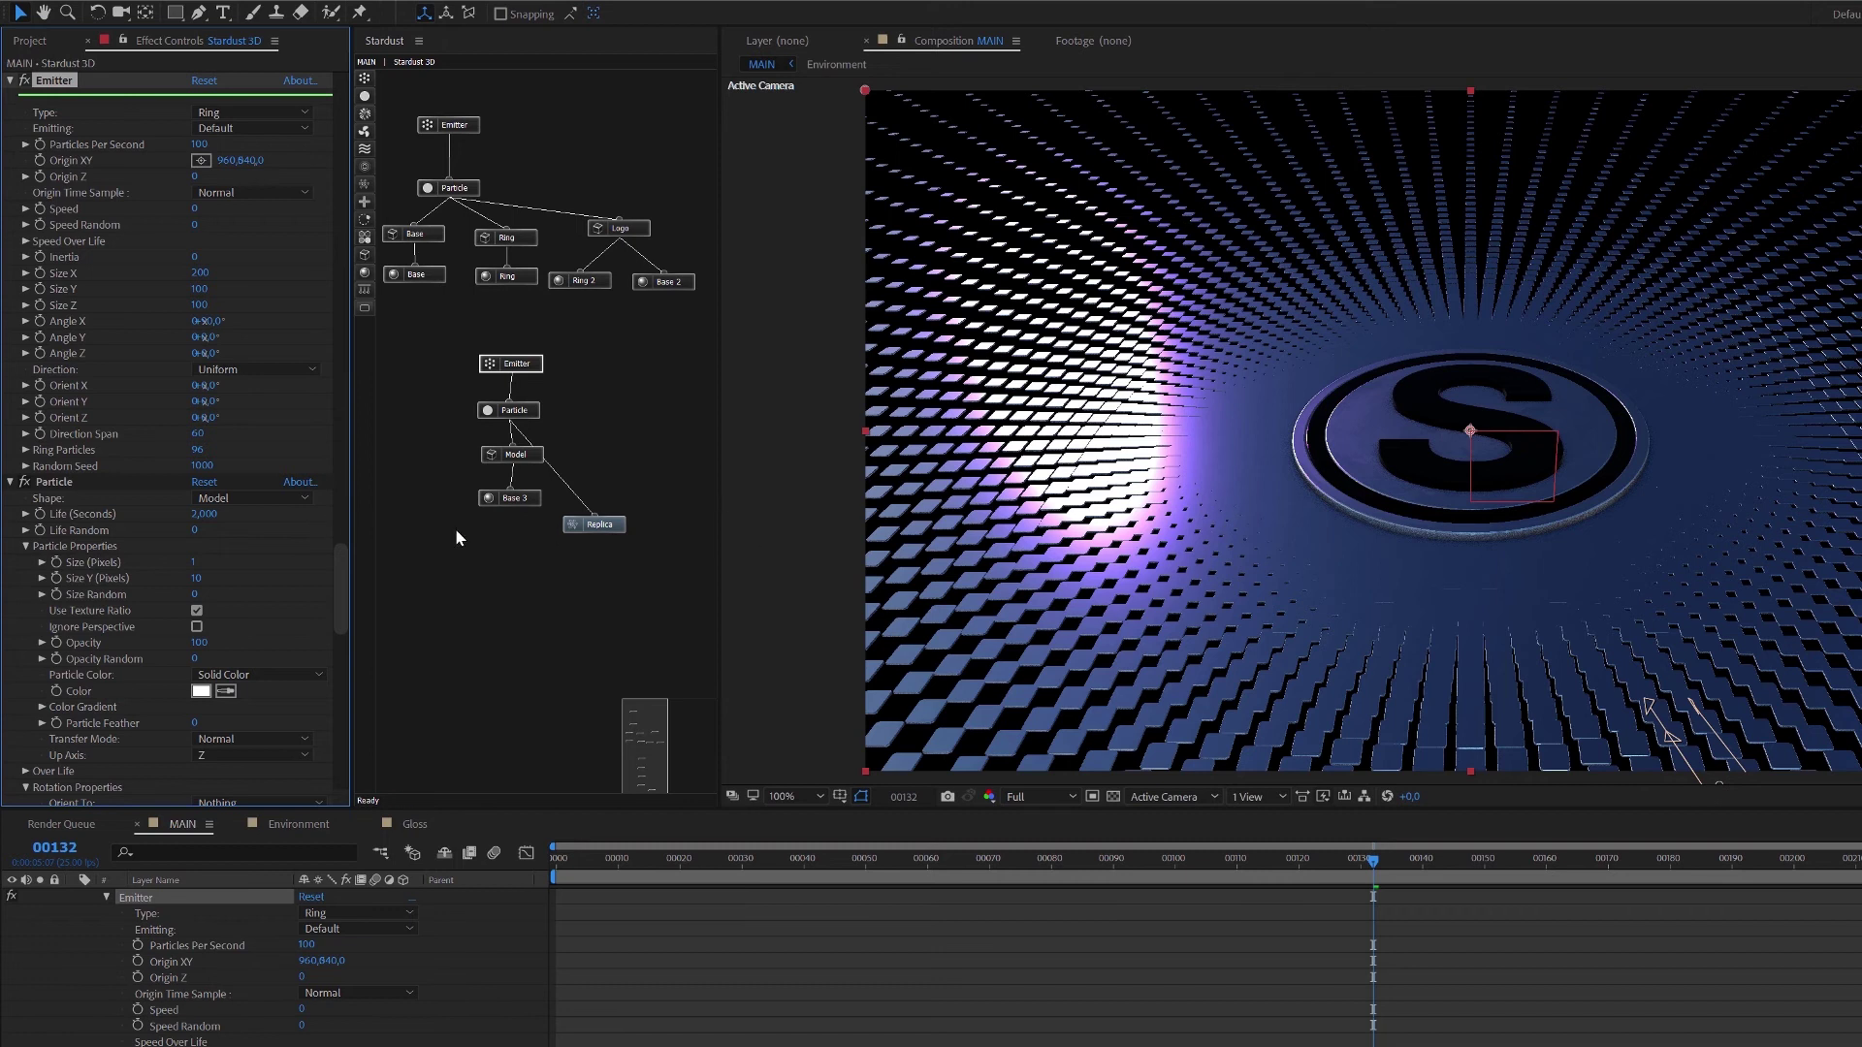
Set the Size of the Model node that holds the square OBJ to 25.
click(528, 412)
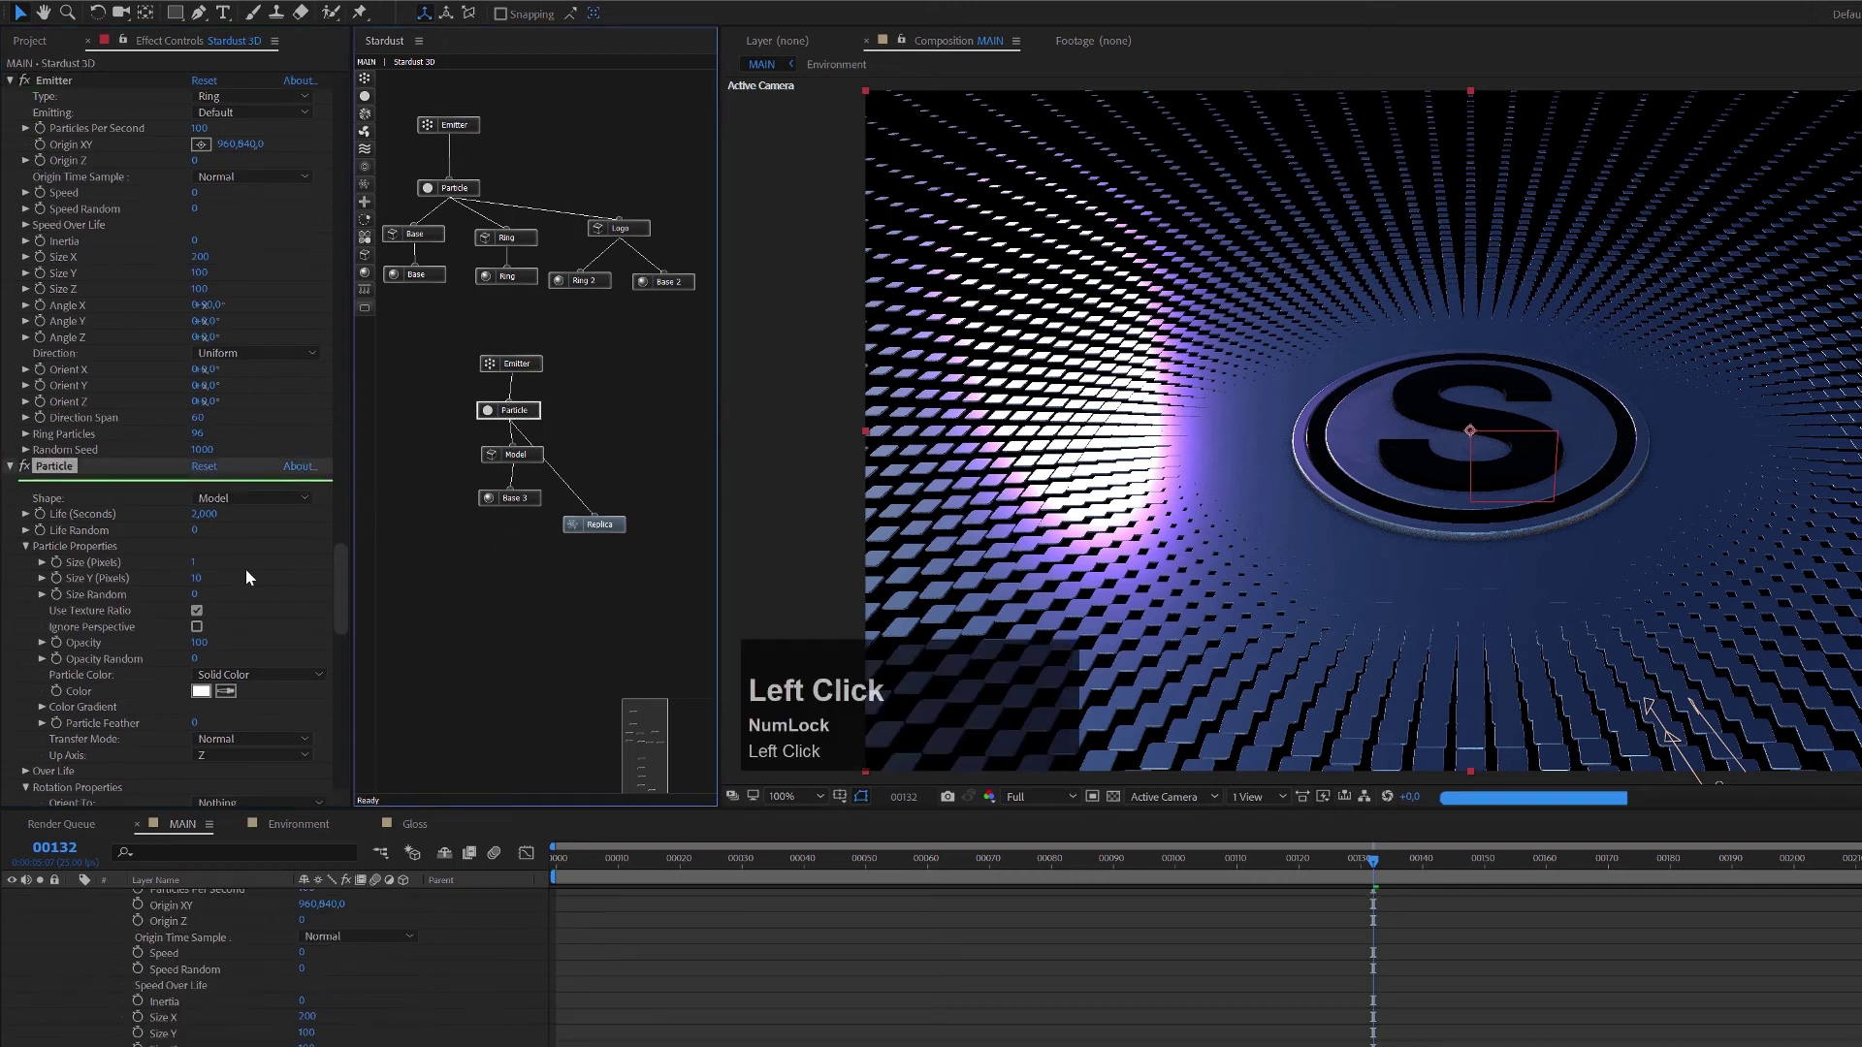
drag(513, 504, 540, 458)
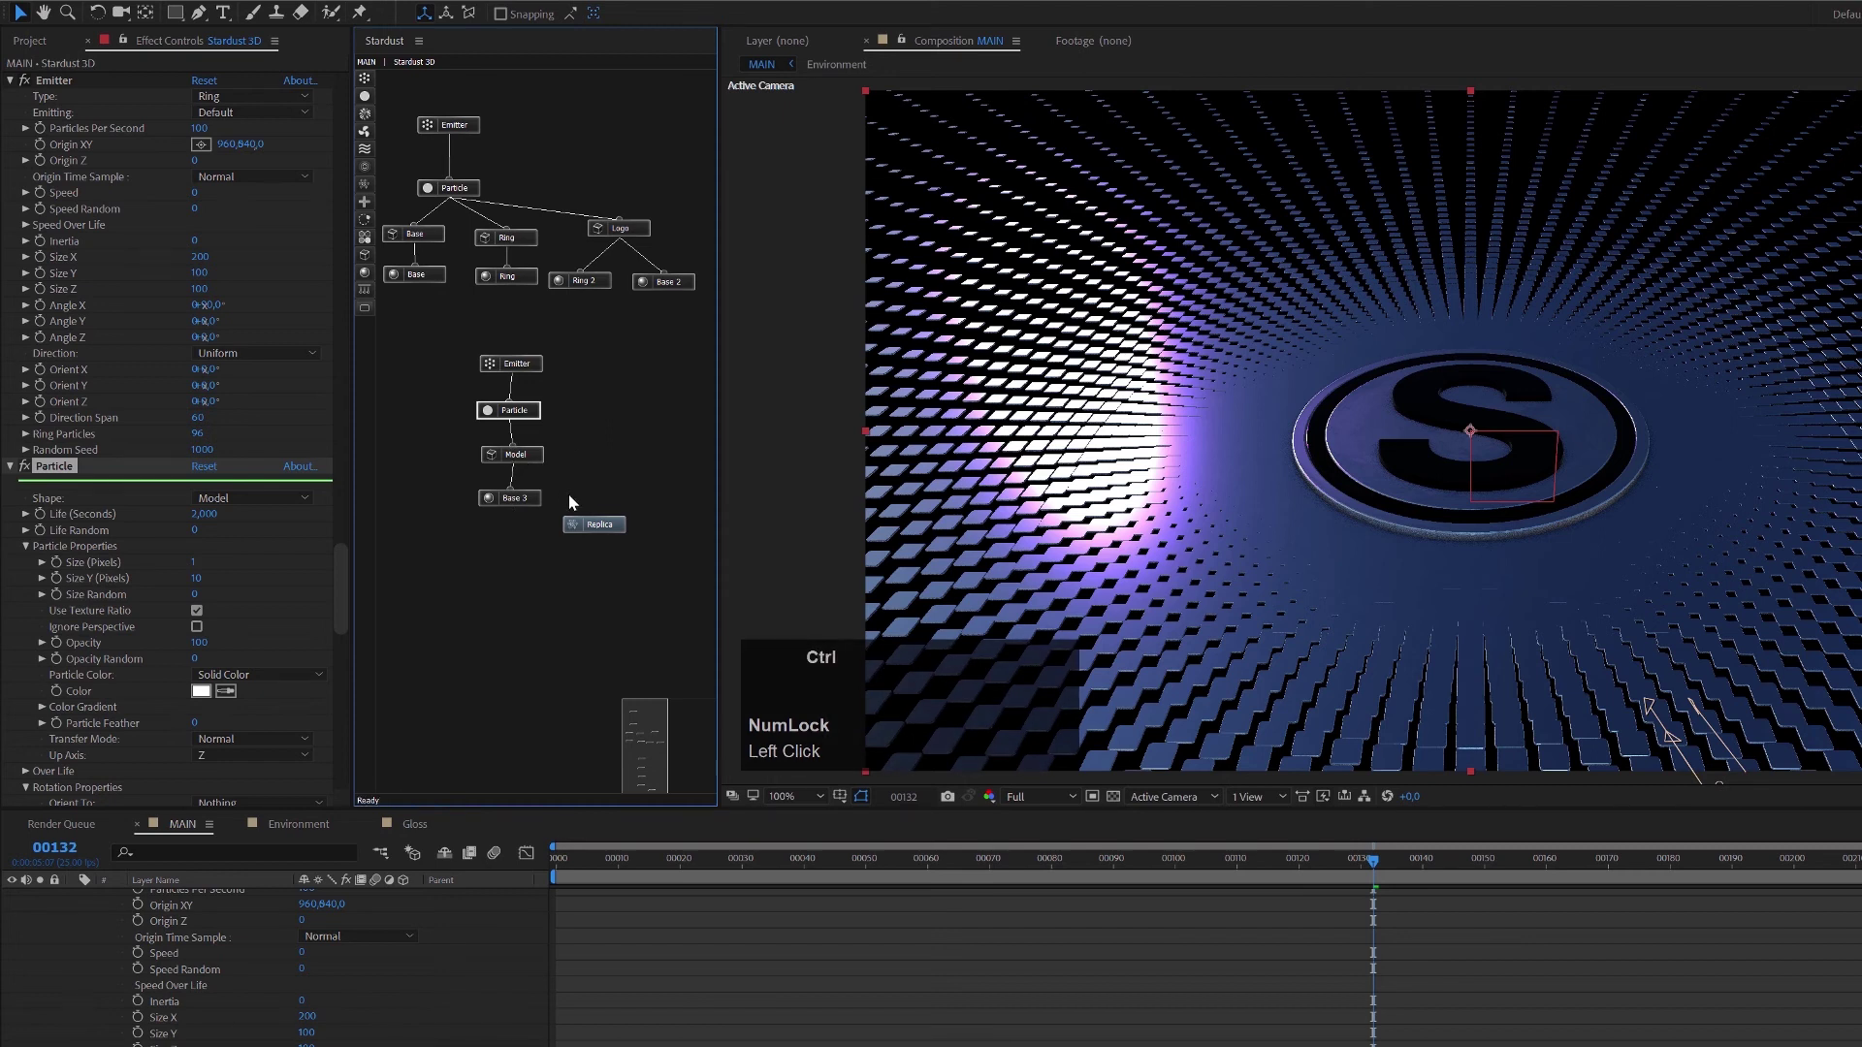
drag(589, 510, 527, 465)
scroll(148, 591, down, 8)
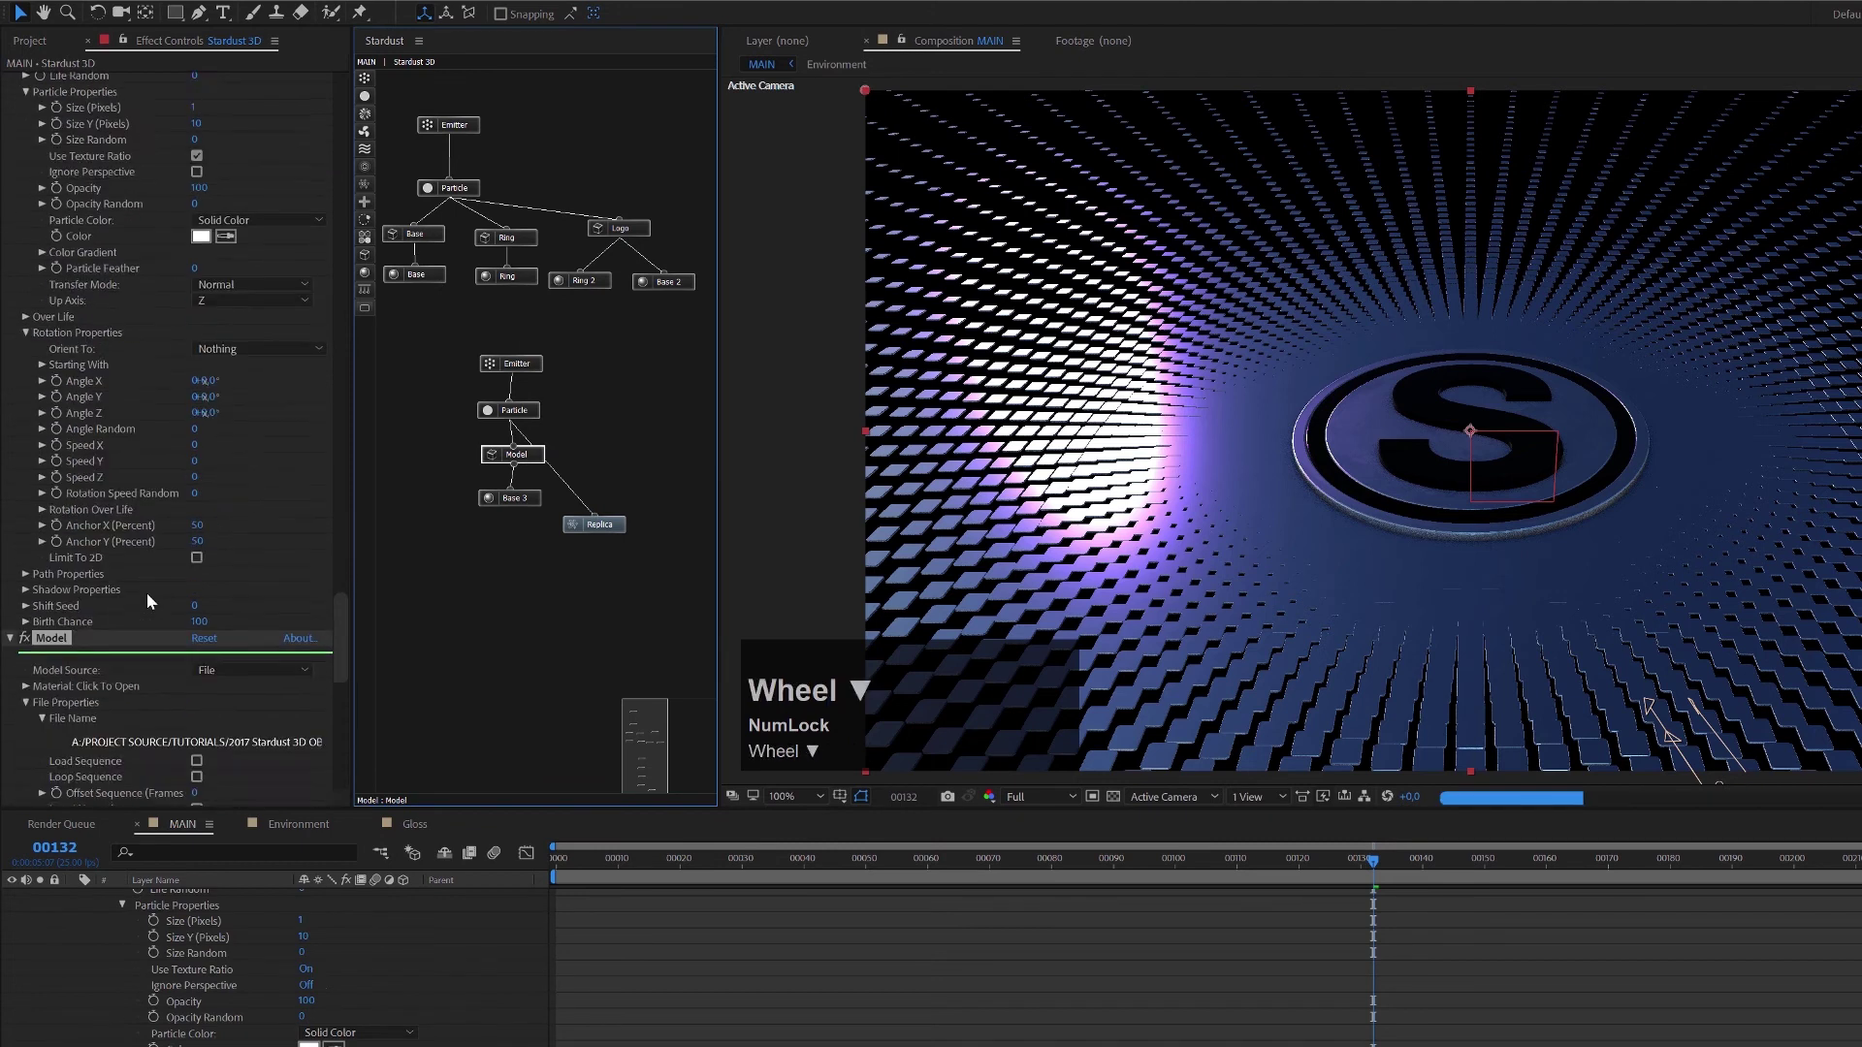
click(197, 724)
text(30)
key(Return)
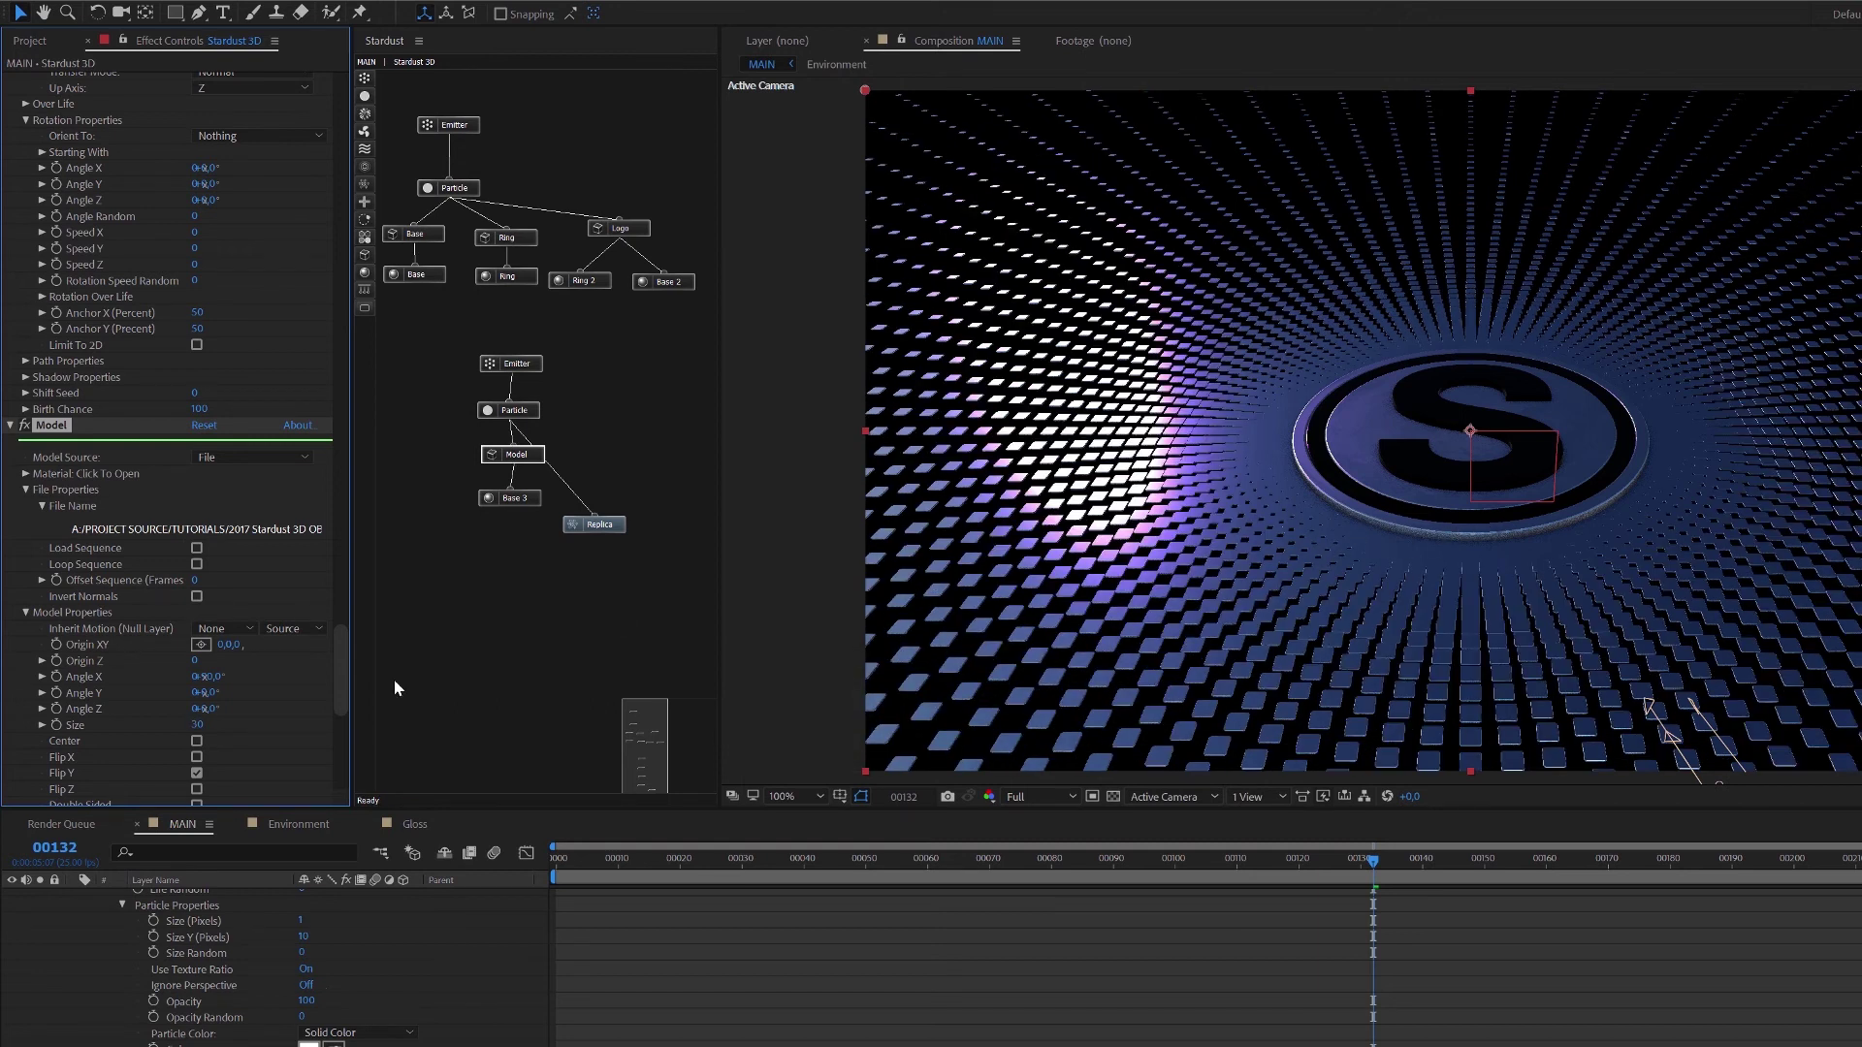
click(199, 724)
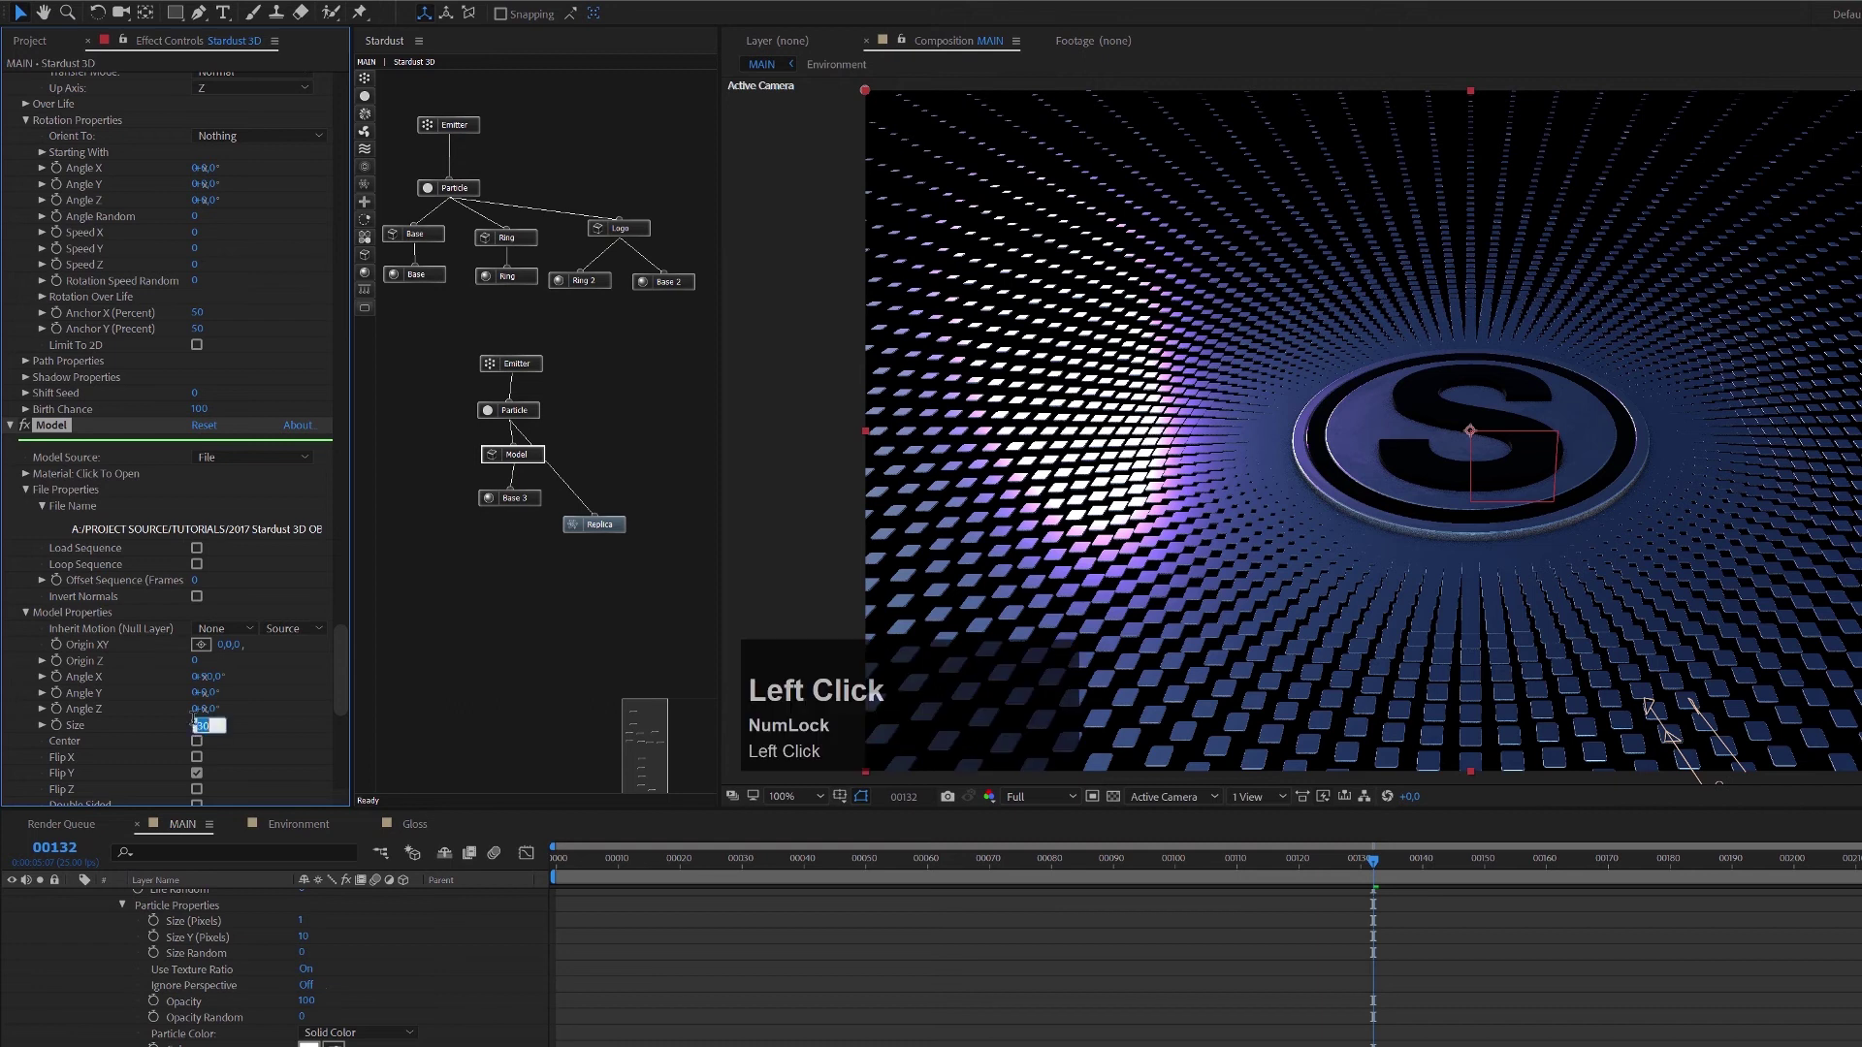
text(25)
key(Return)
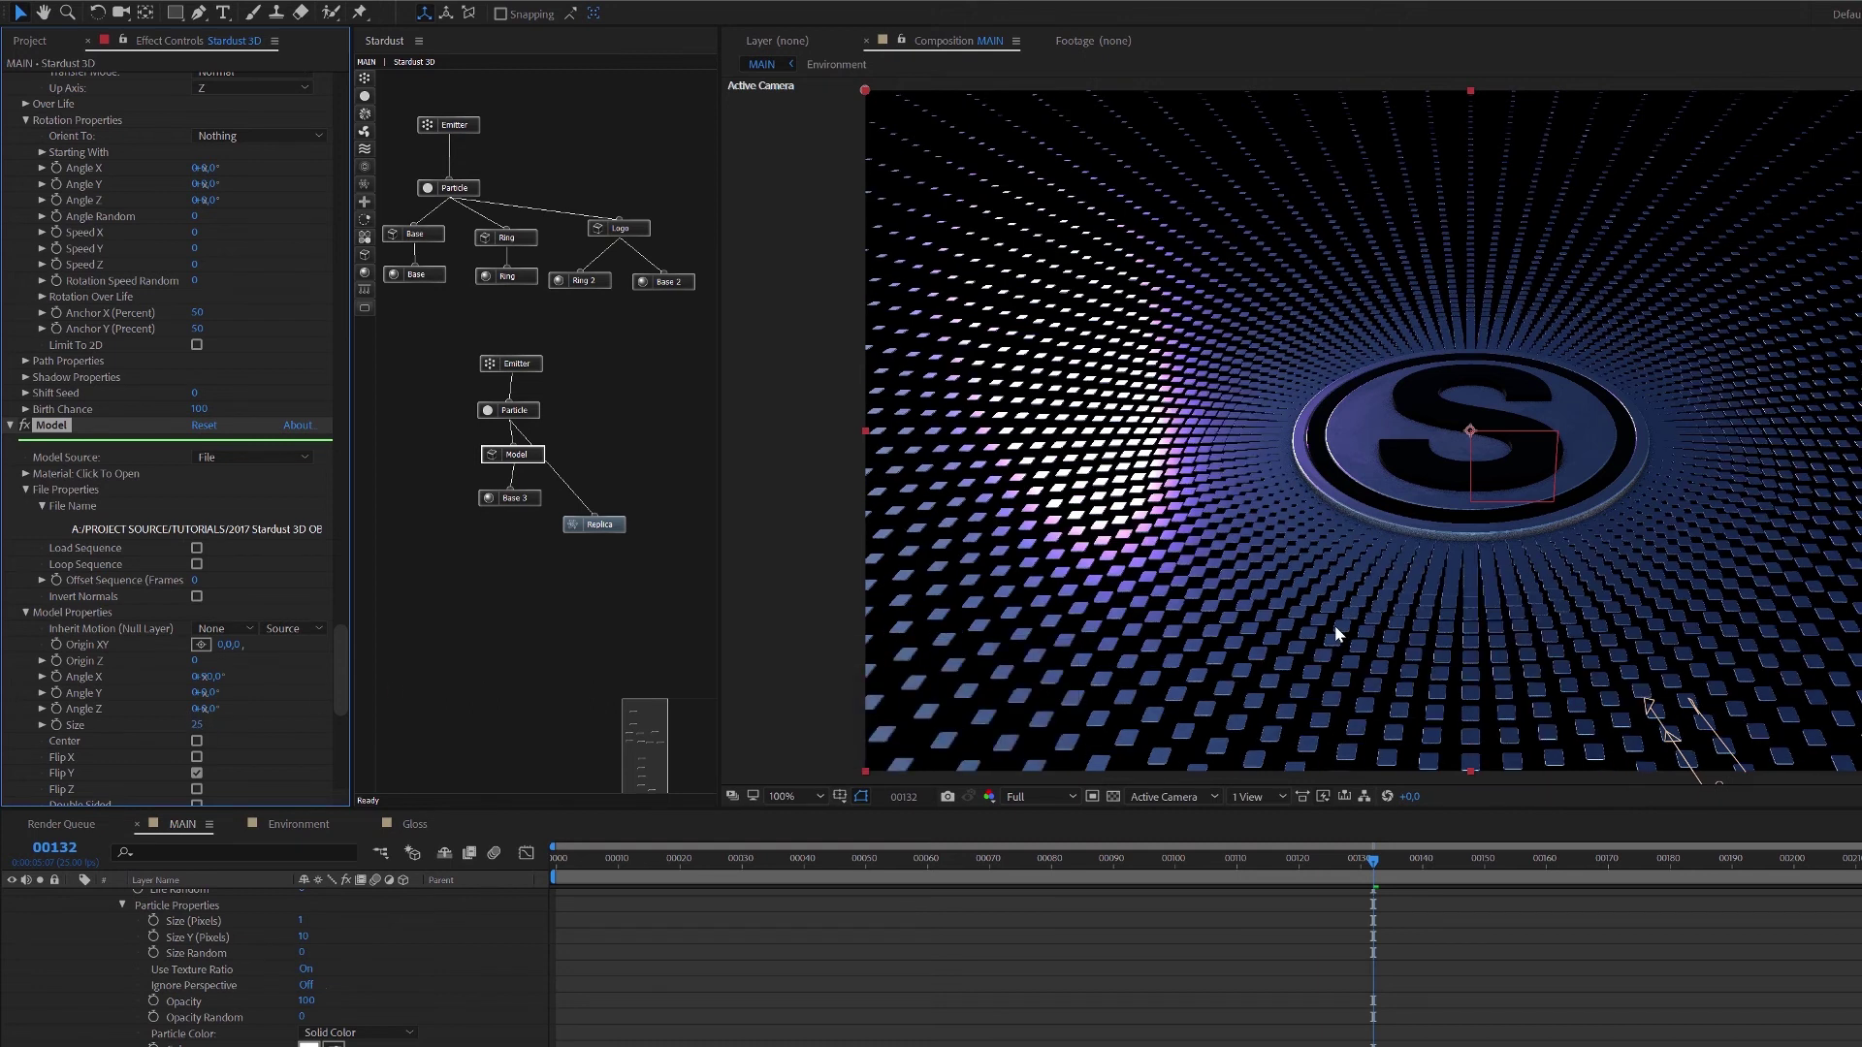
Set the Replica node's Inner Angle X to -2 and Inner Angle Y to 2 under Adjust Copy.
click(616, 526)
scroll(262, 629, down, 10)
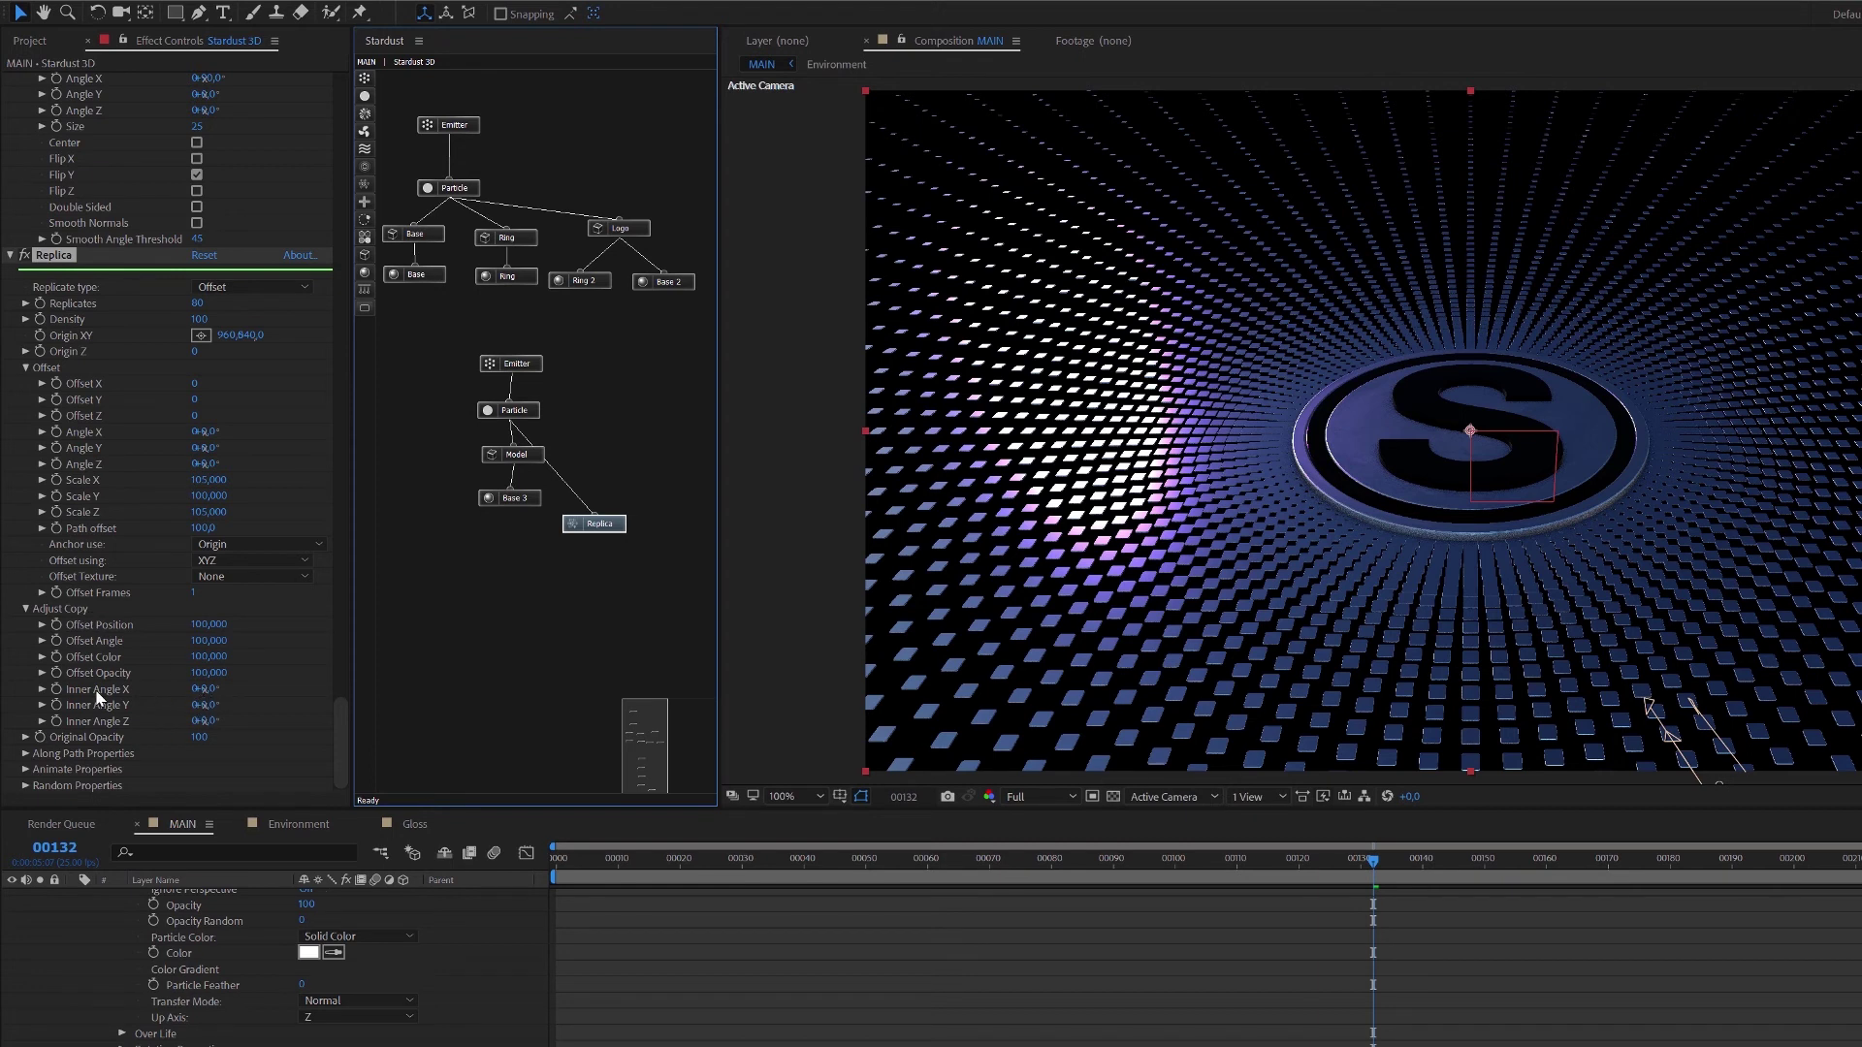
click(205, 689)
text(-2)
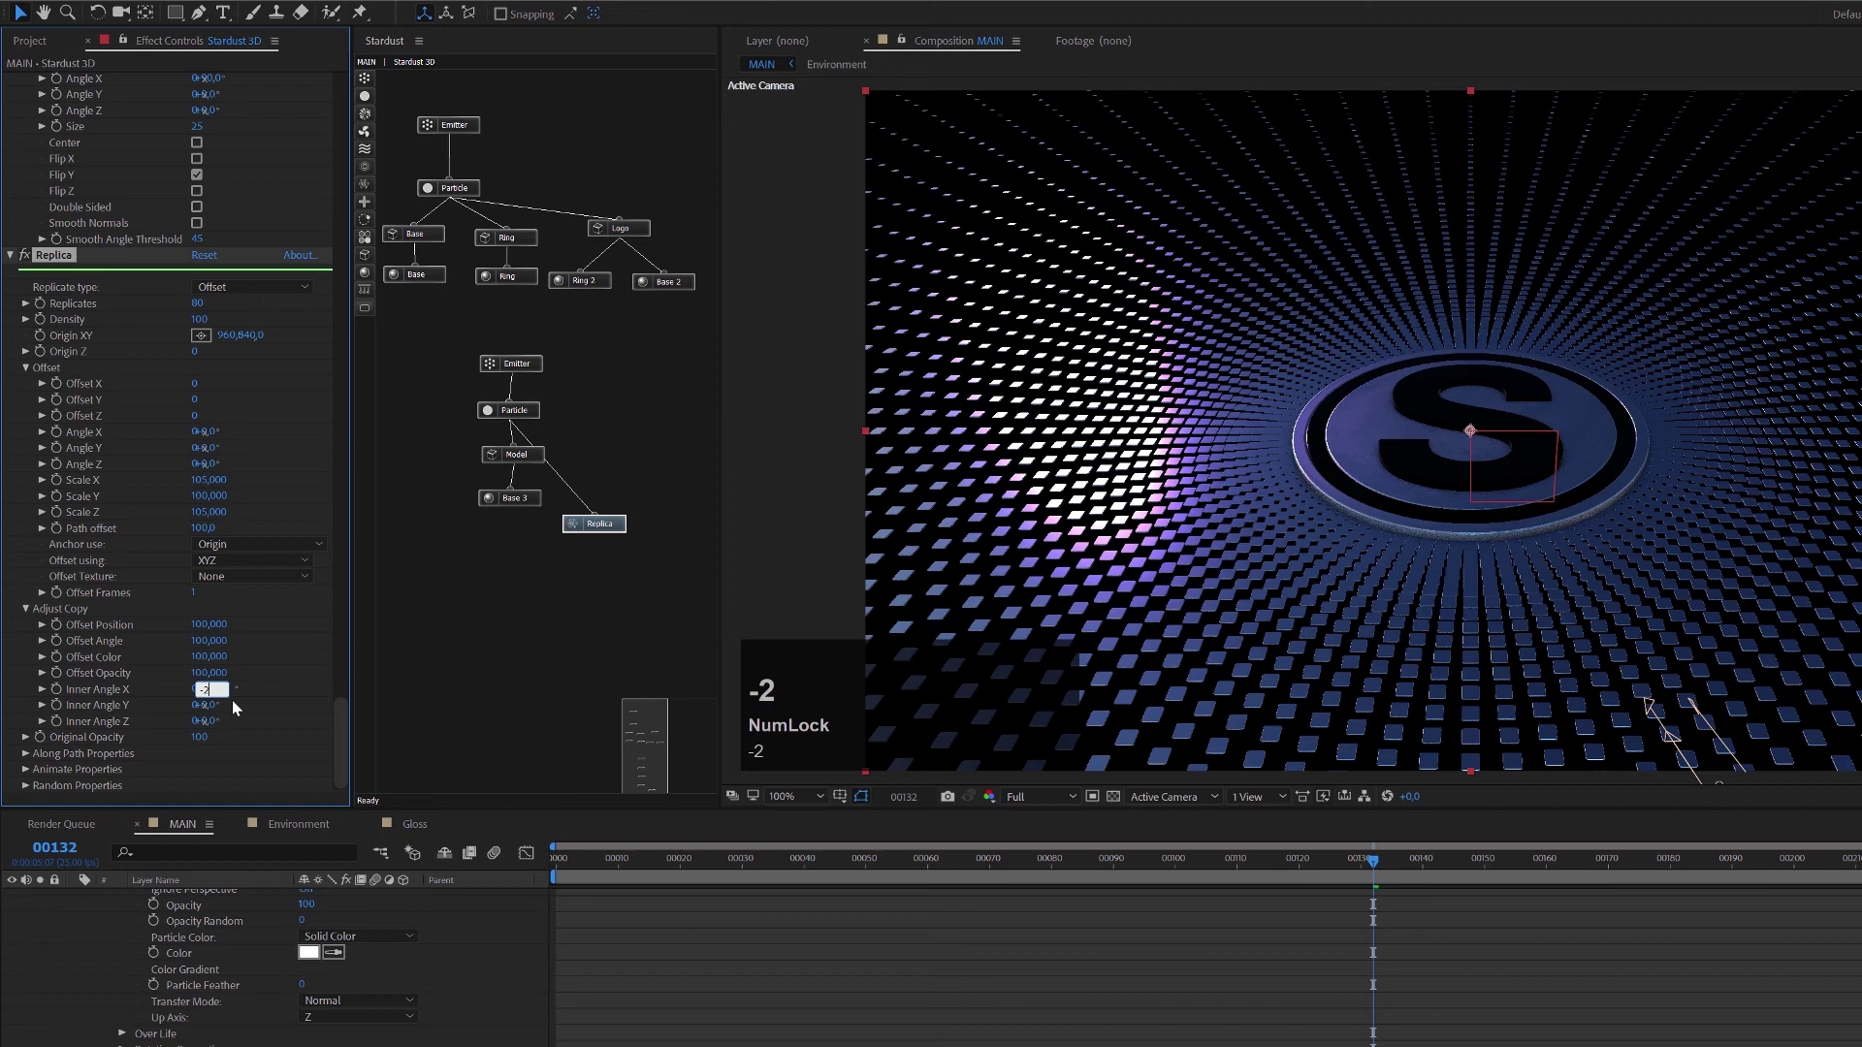
key(Return)
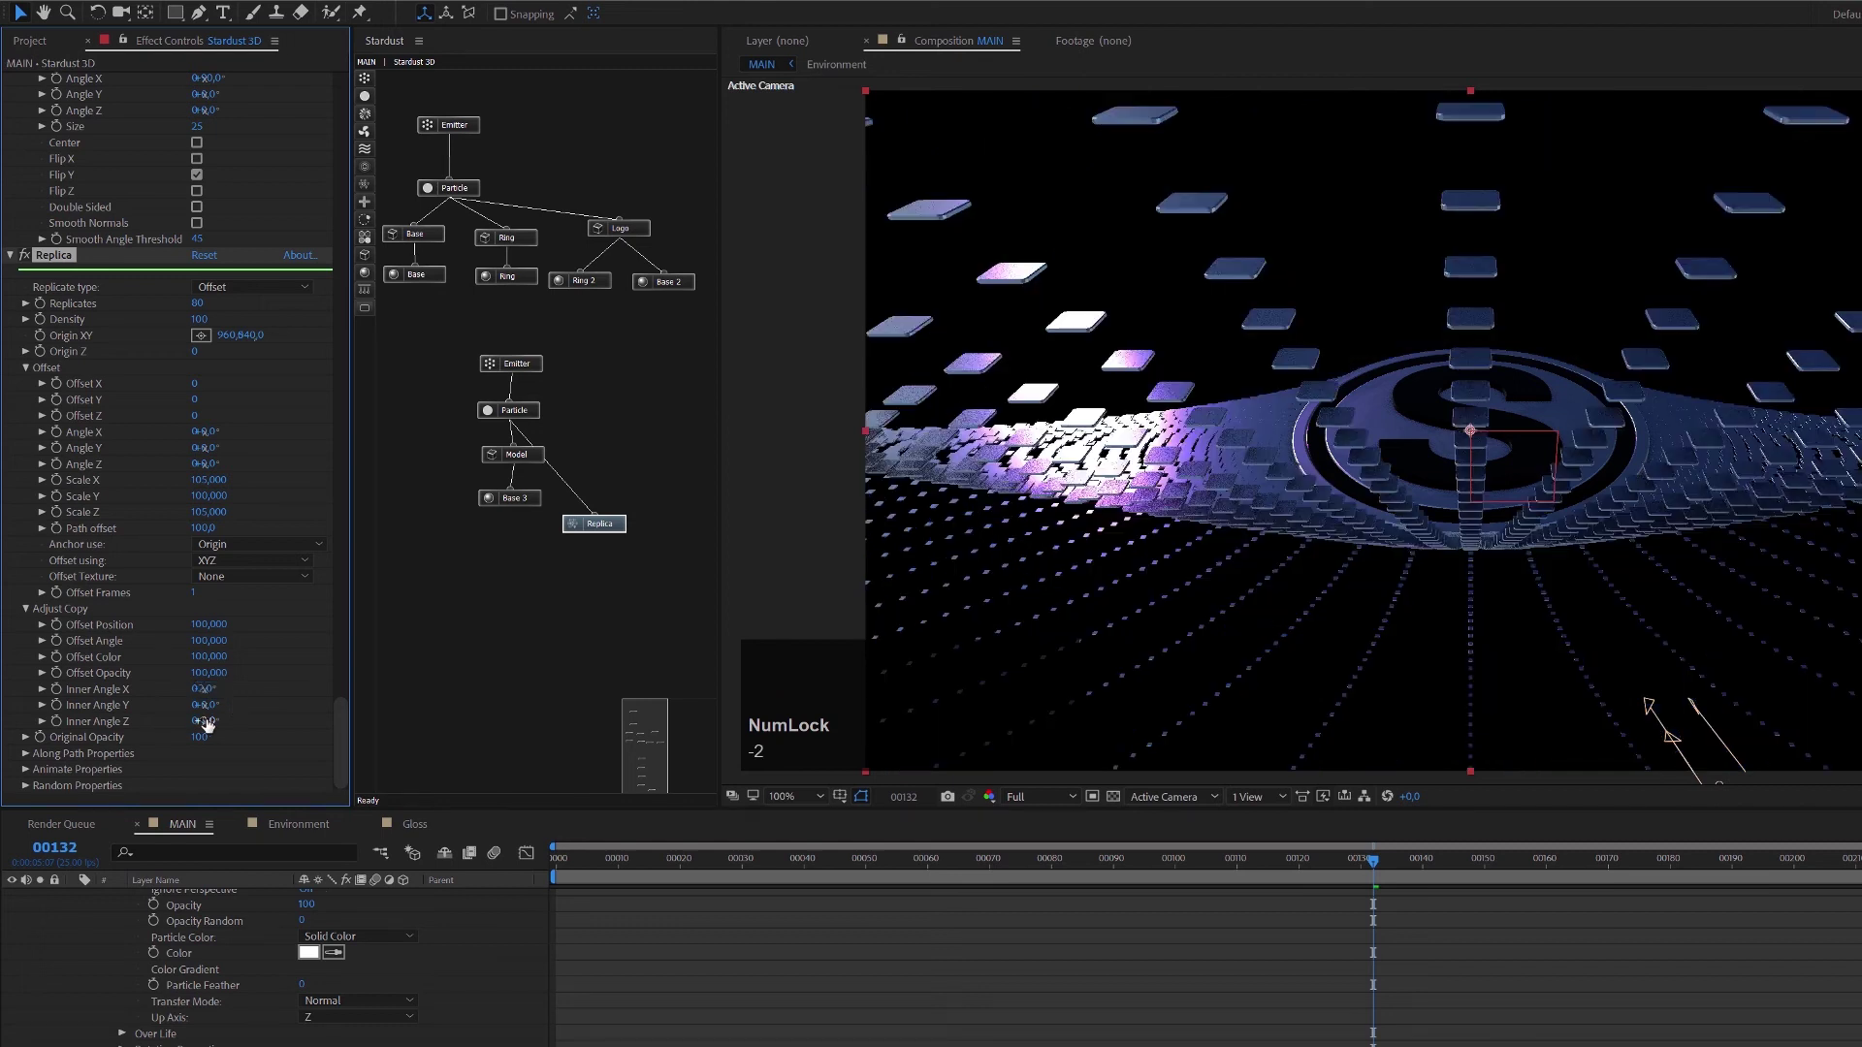
click(204, 705)
text(2)
click(268, 702)
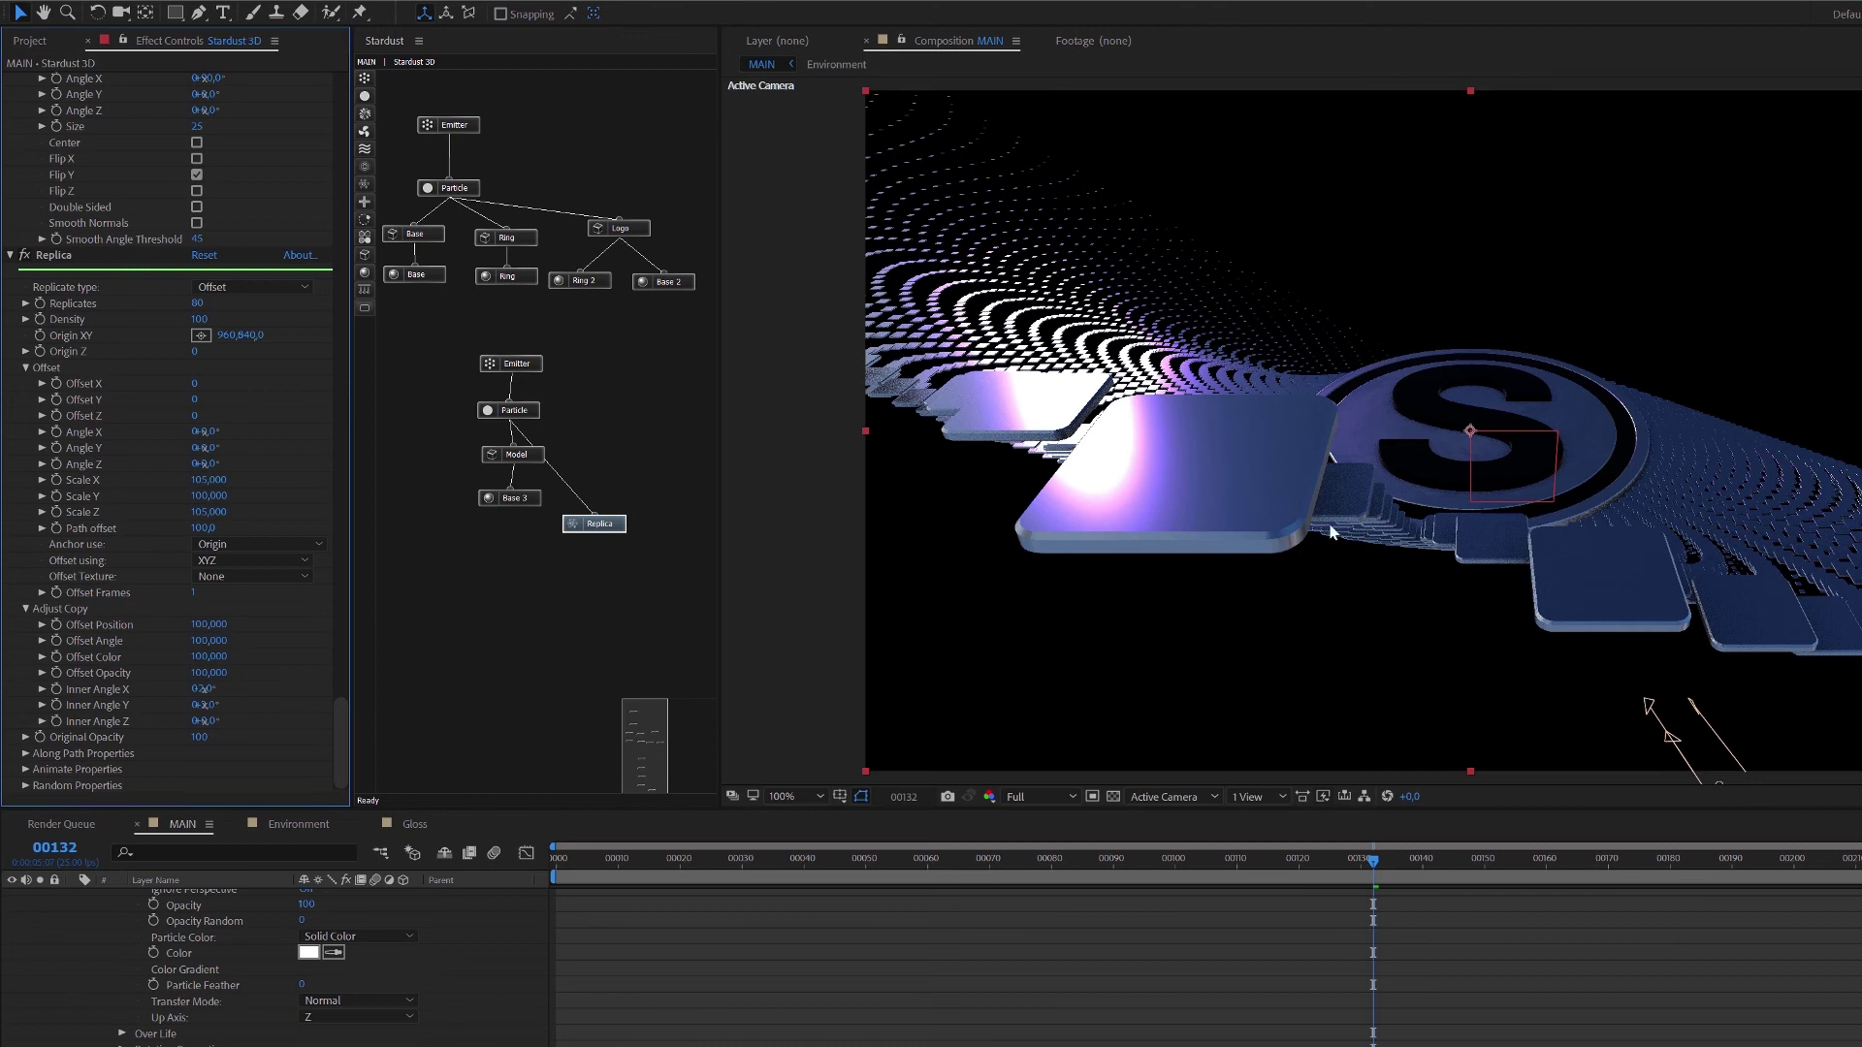
Enable Smooth Normals on the squares' Model node and set its Smooth Angle Threshold to 10.
scroll(523, 457, up, 3)
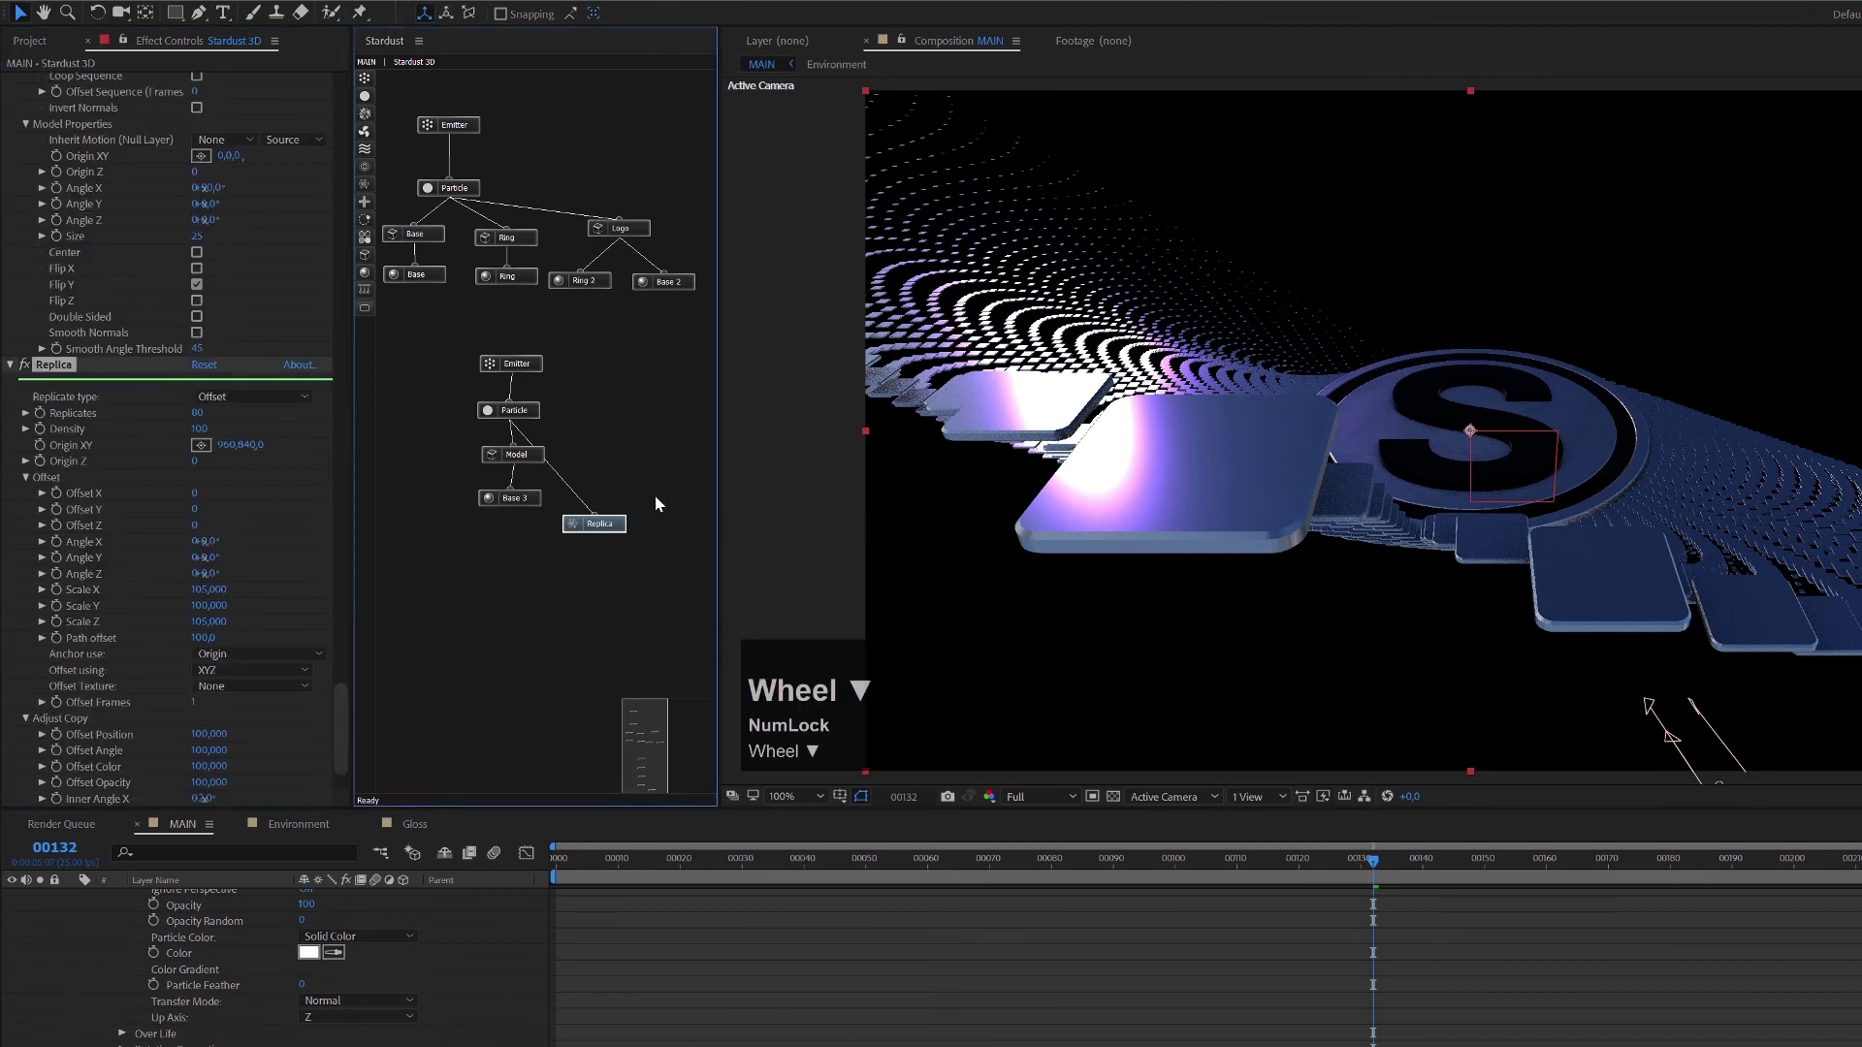
click(531, 456)
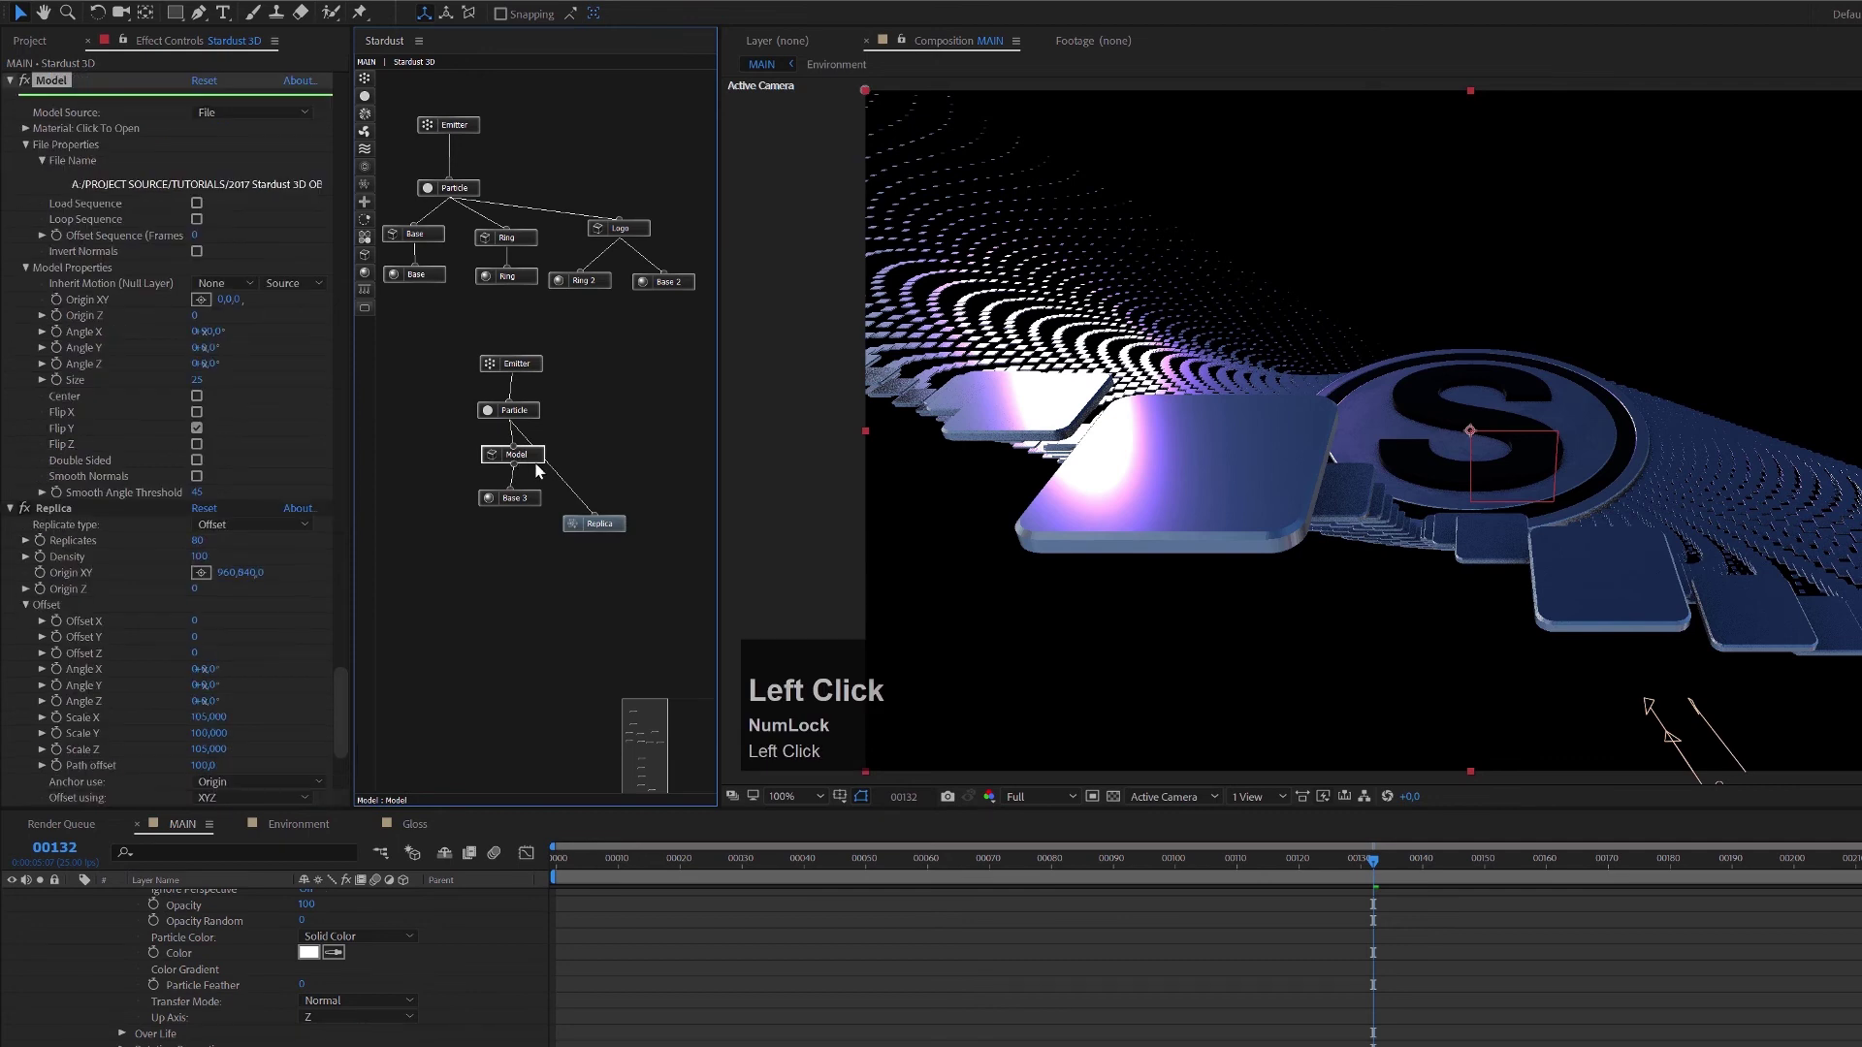
click(198, 475)
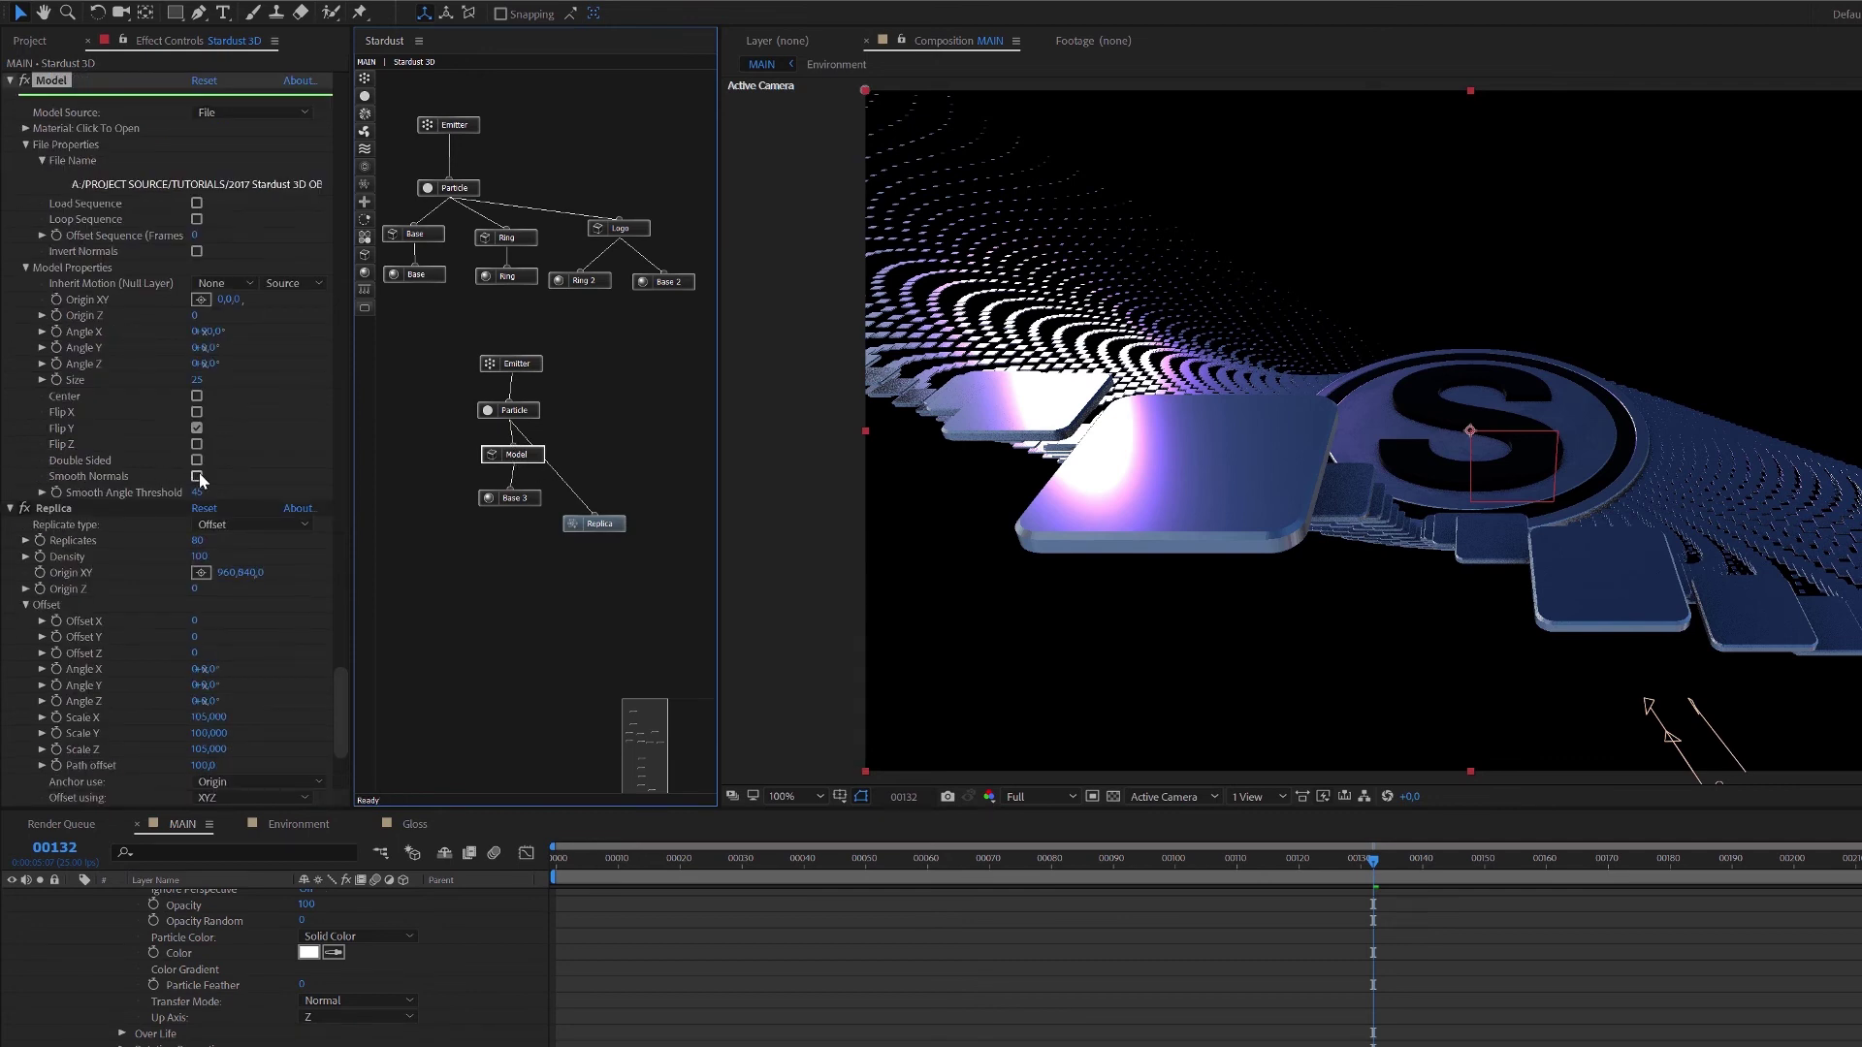
click(205, 495)
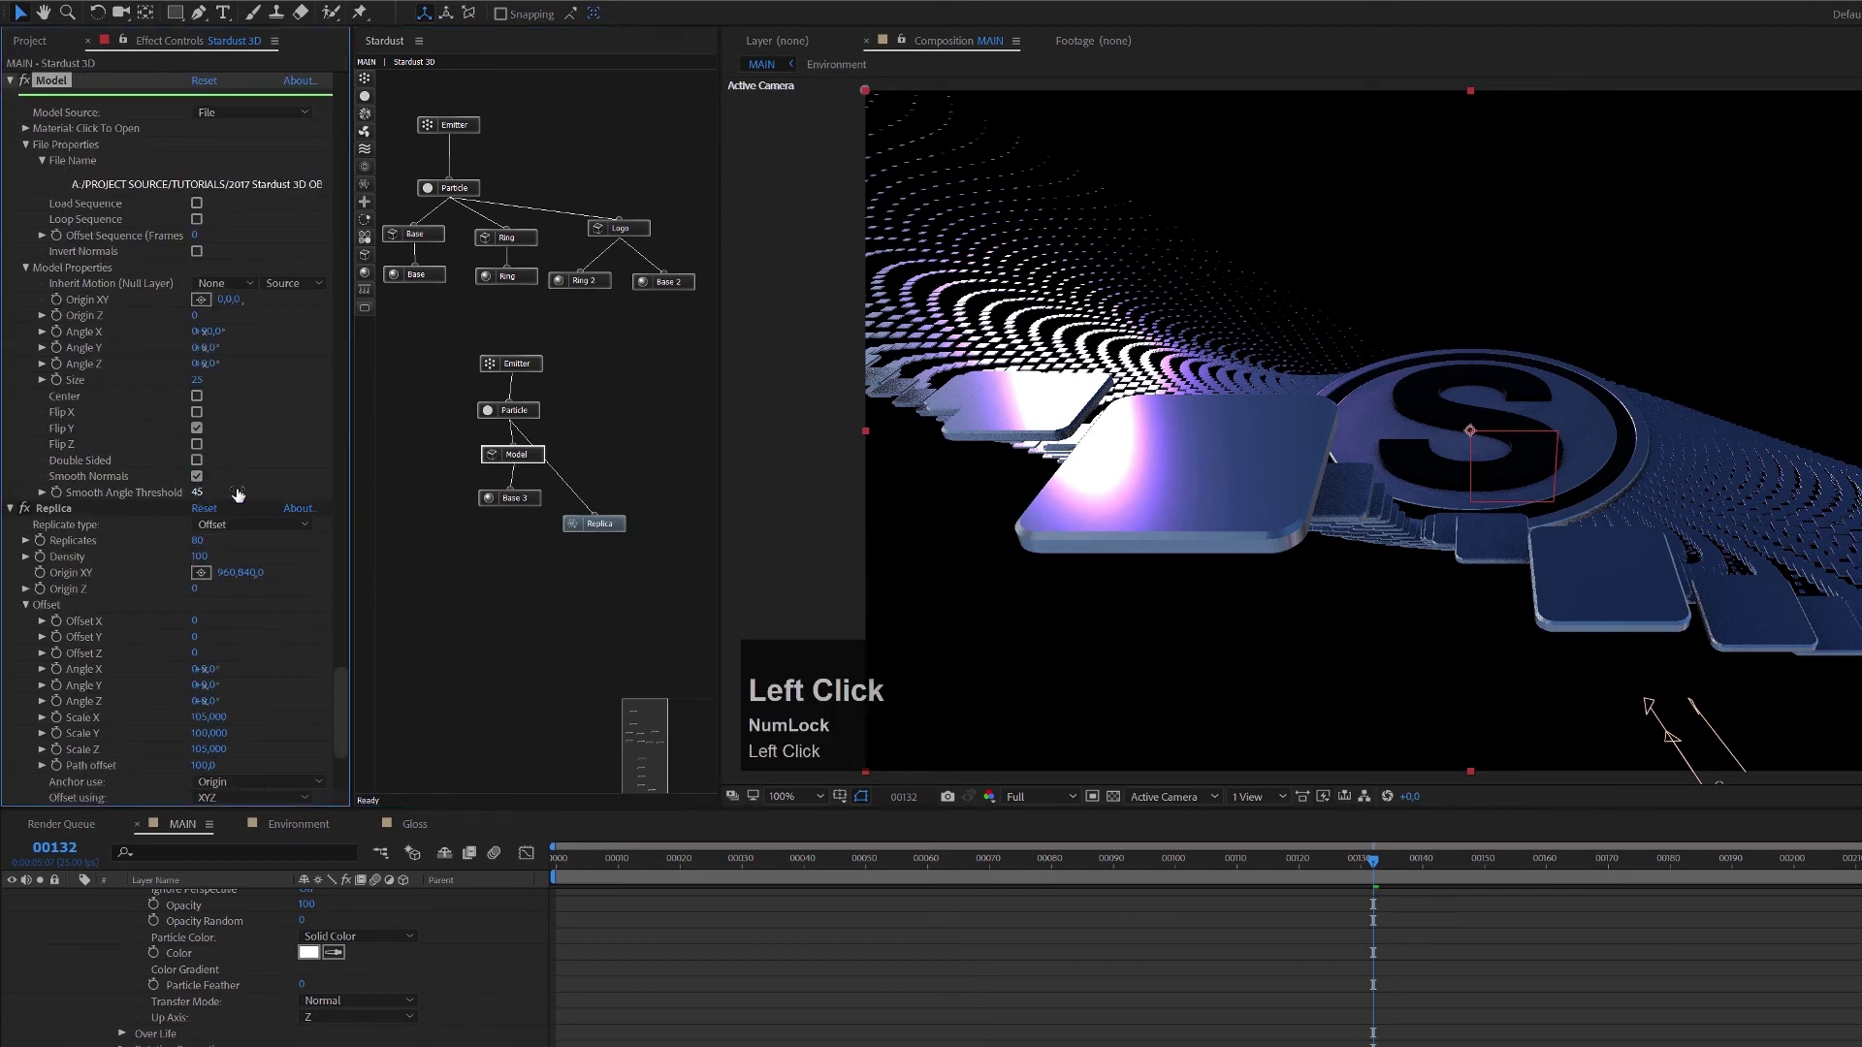
text(10)
key(Return)
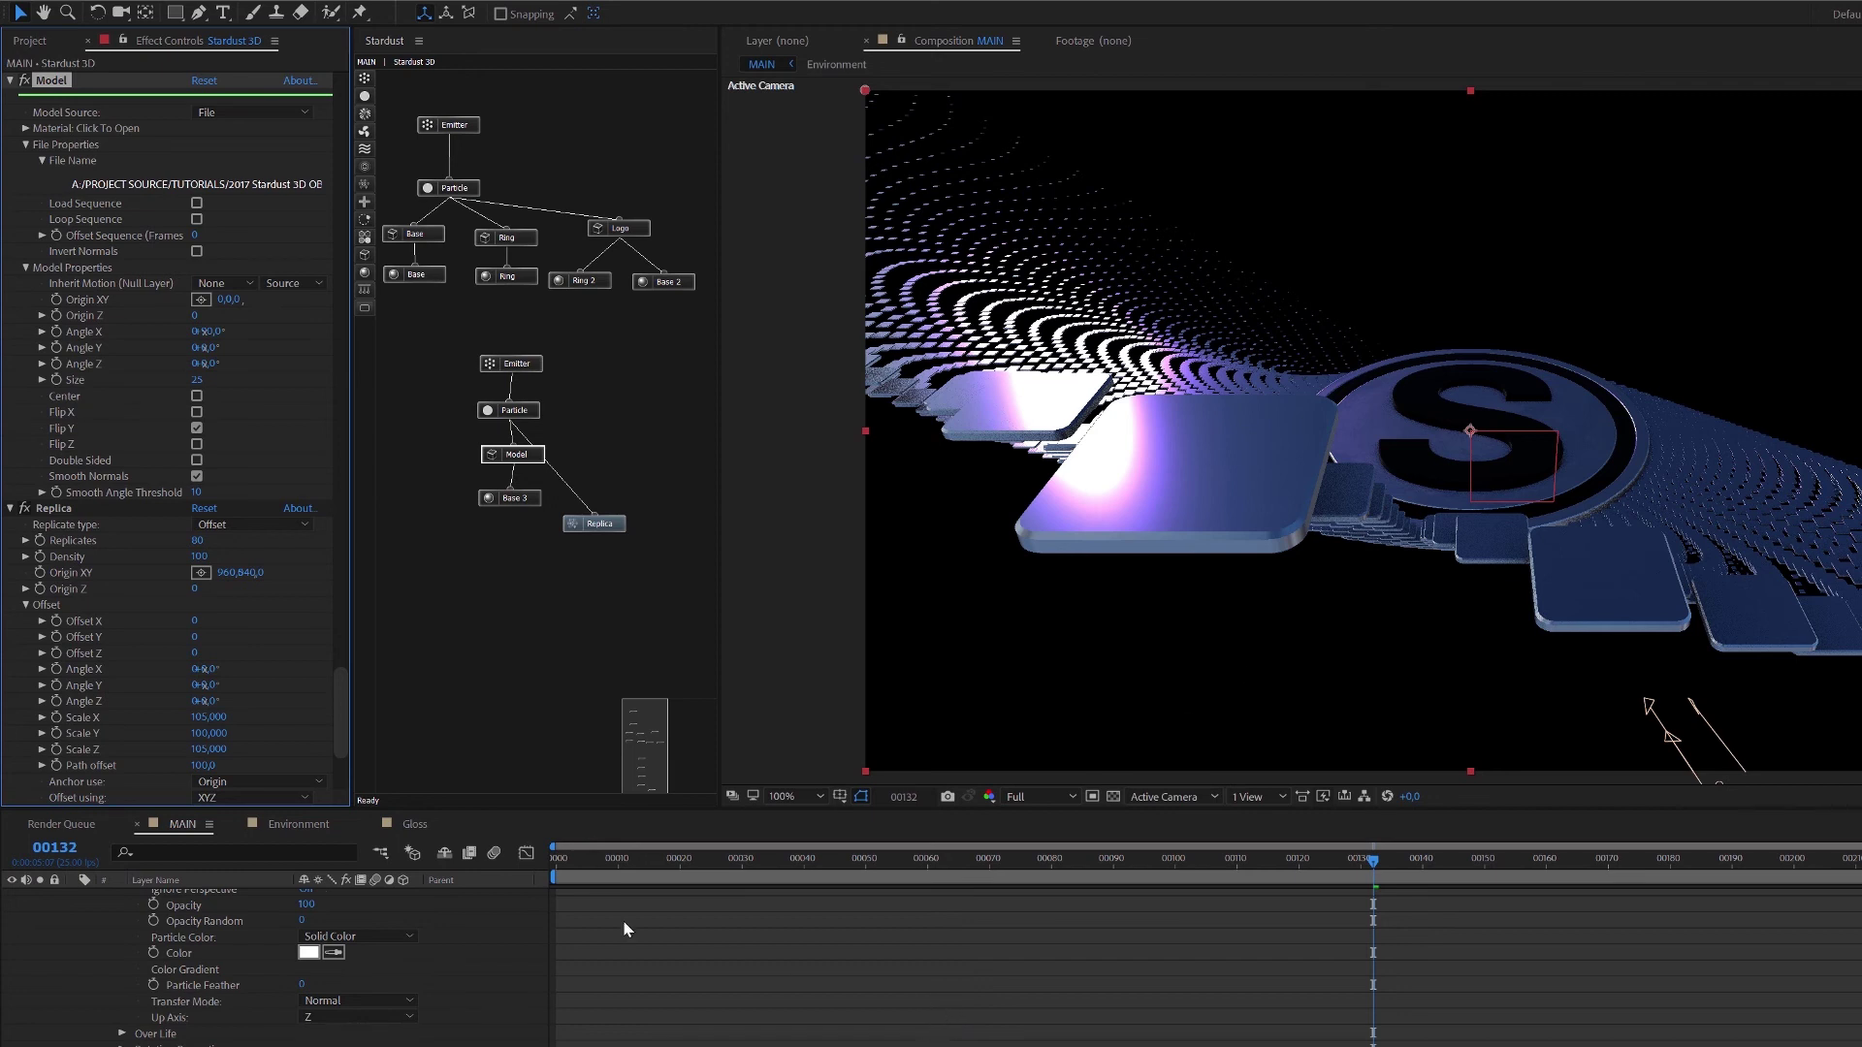
Go to frame 125 and set the Cam Control layer's X Rotation to -90° for a top-down view of the logo.
scroll(427, 1023, up, 5)
scroll(427, 1023, up, 8)
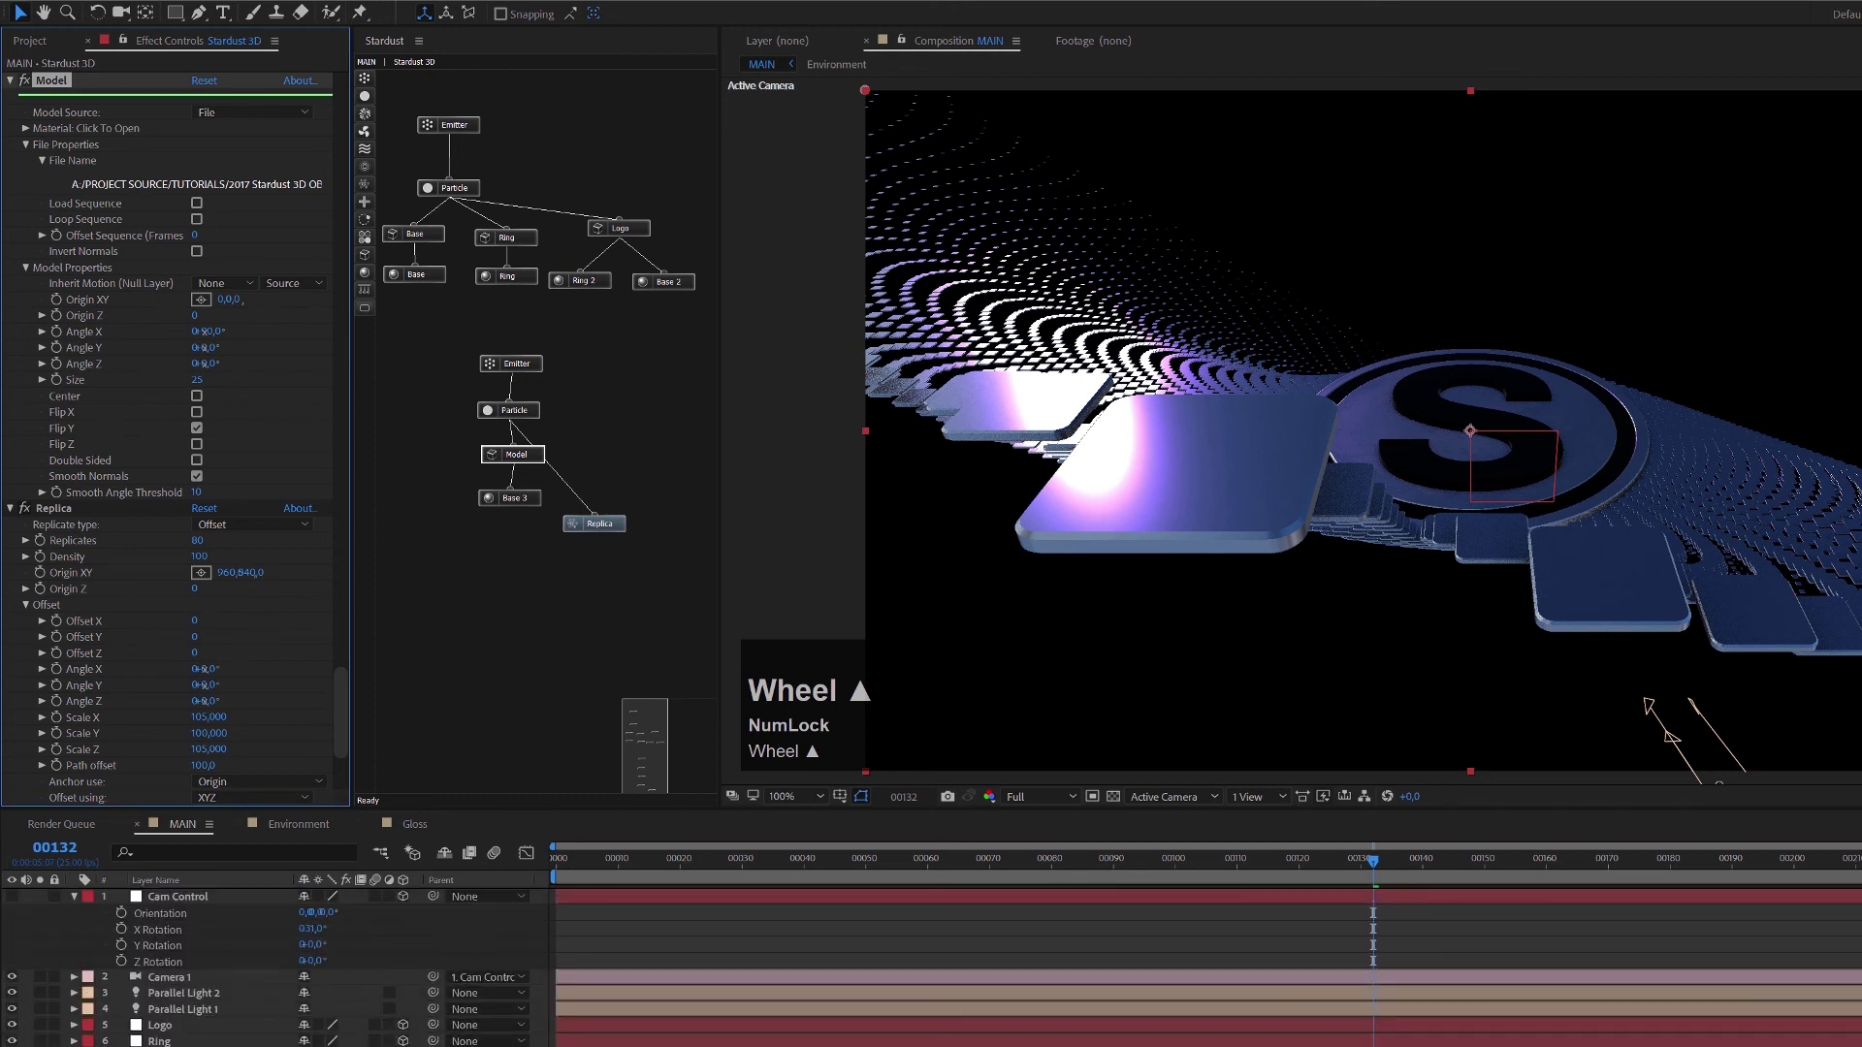
click(94, 1041)
click(186, 896)
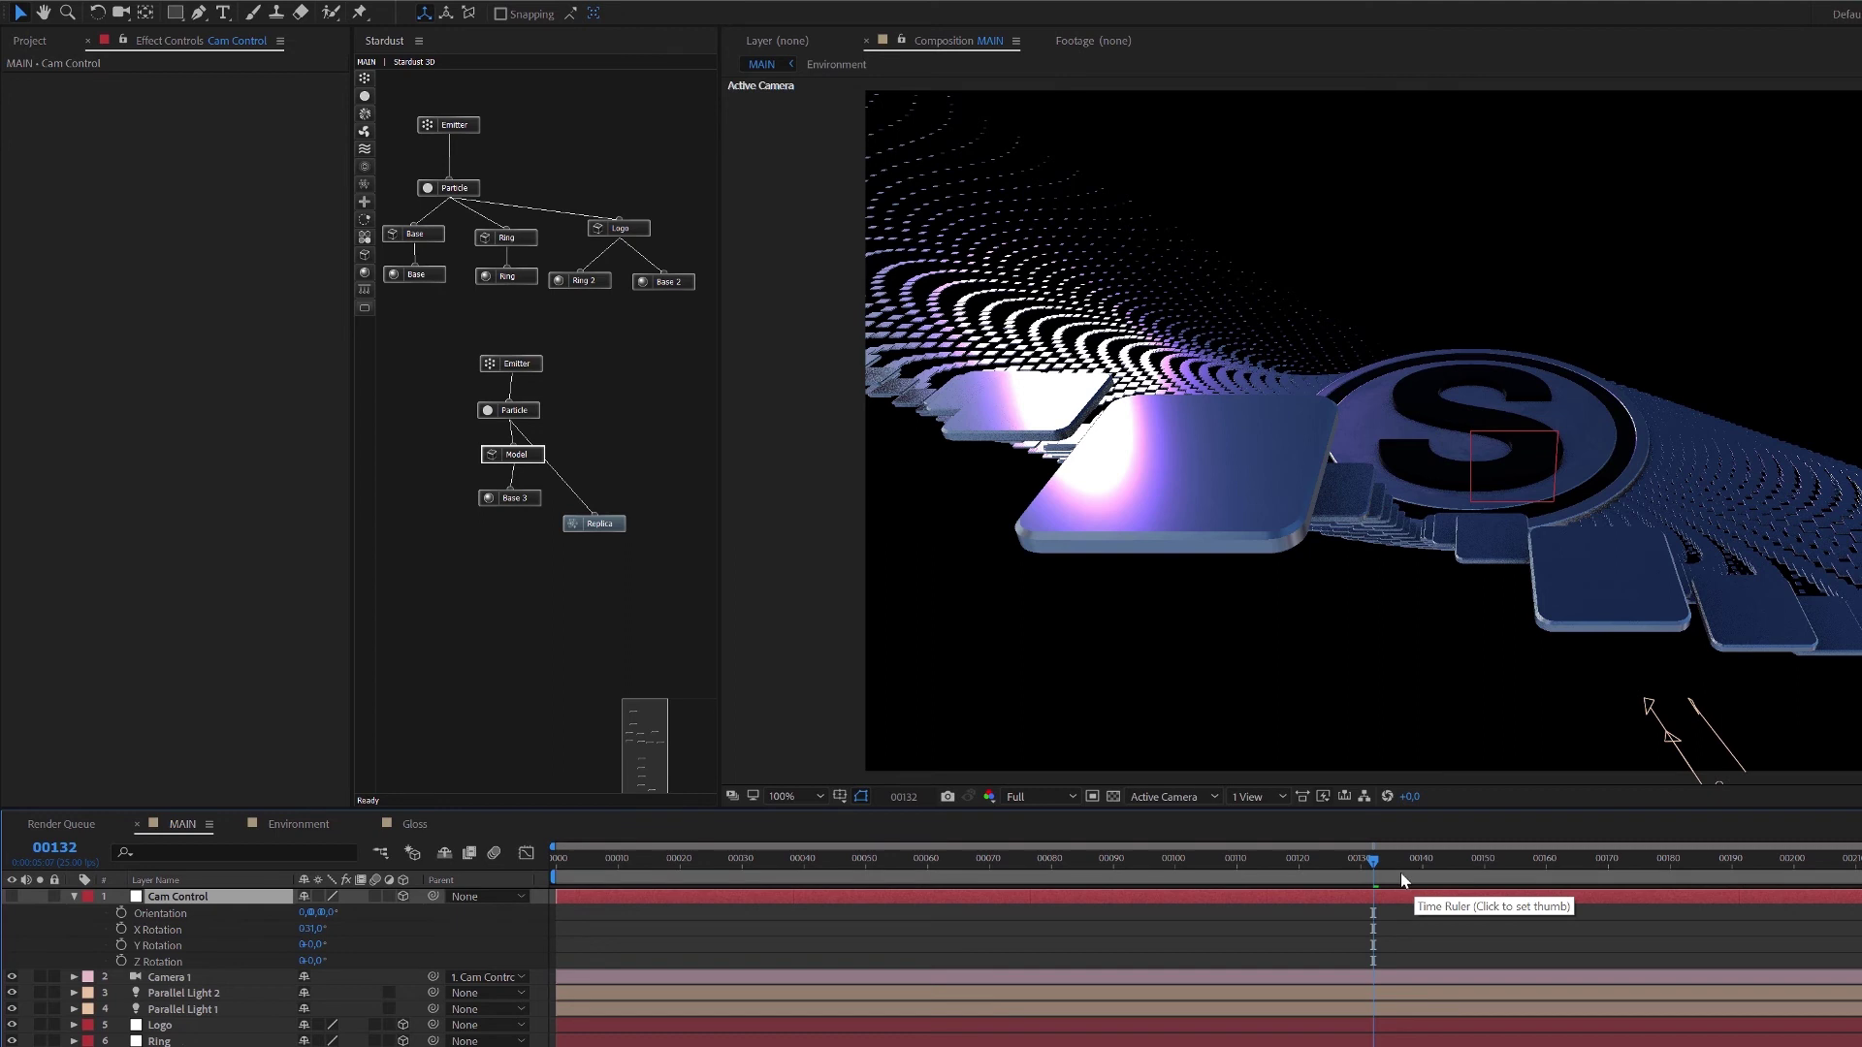
click(1329, 860)
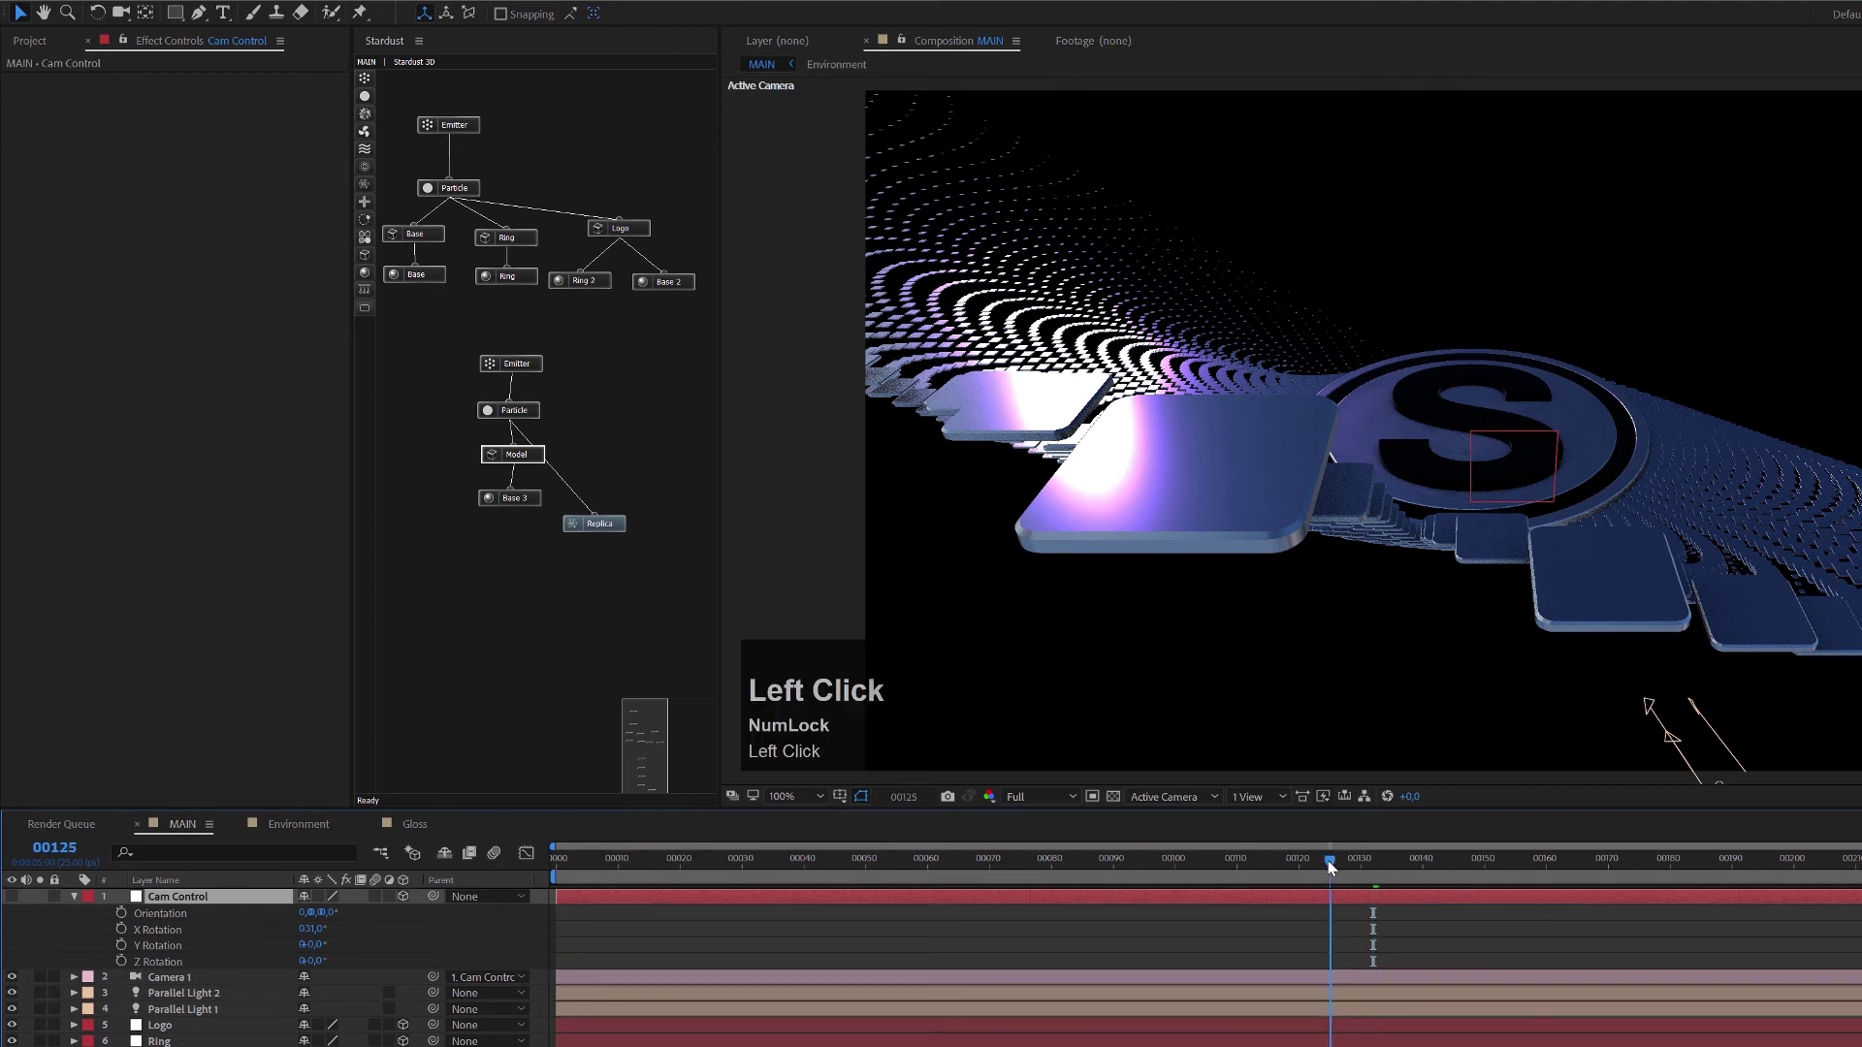
click(308, 932)
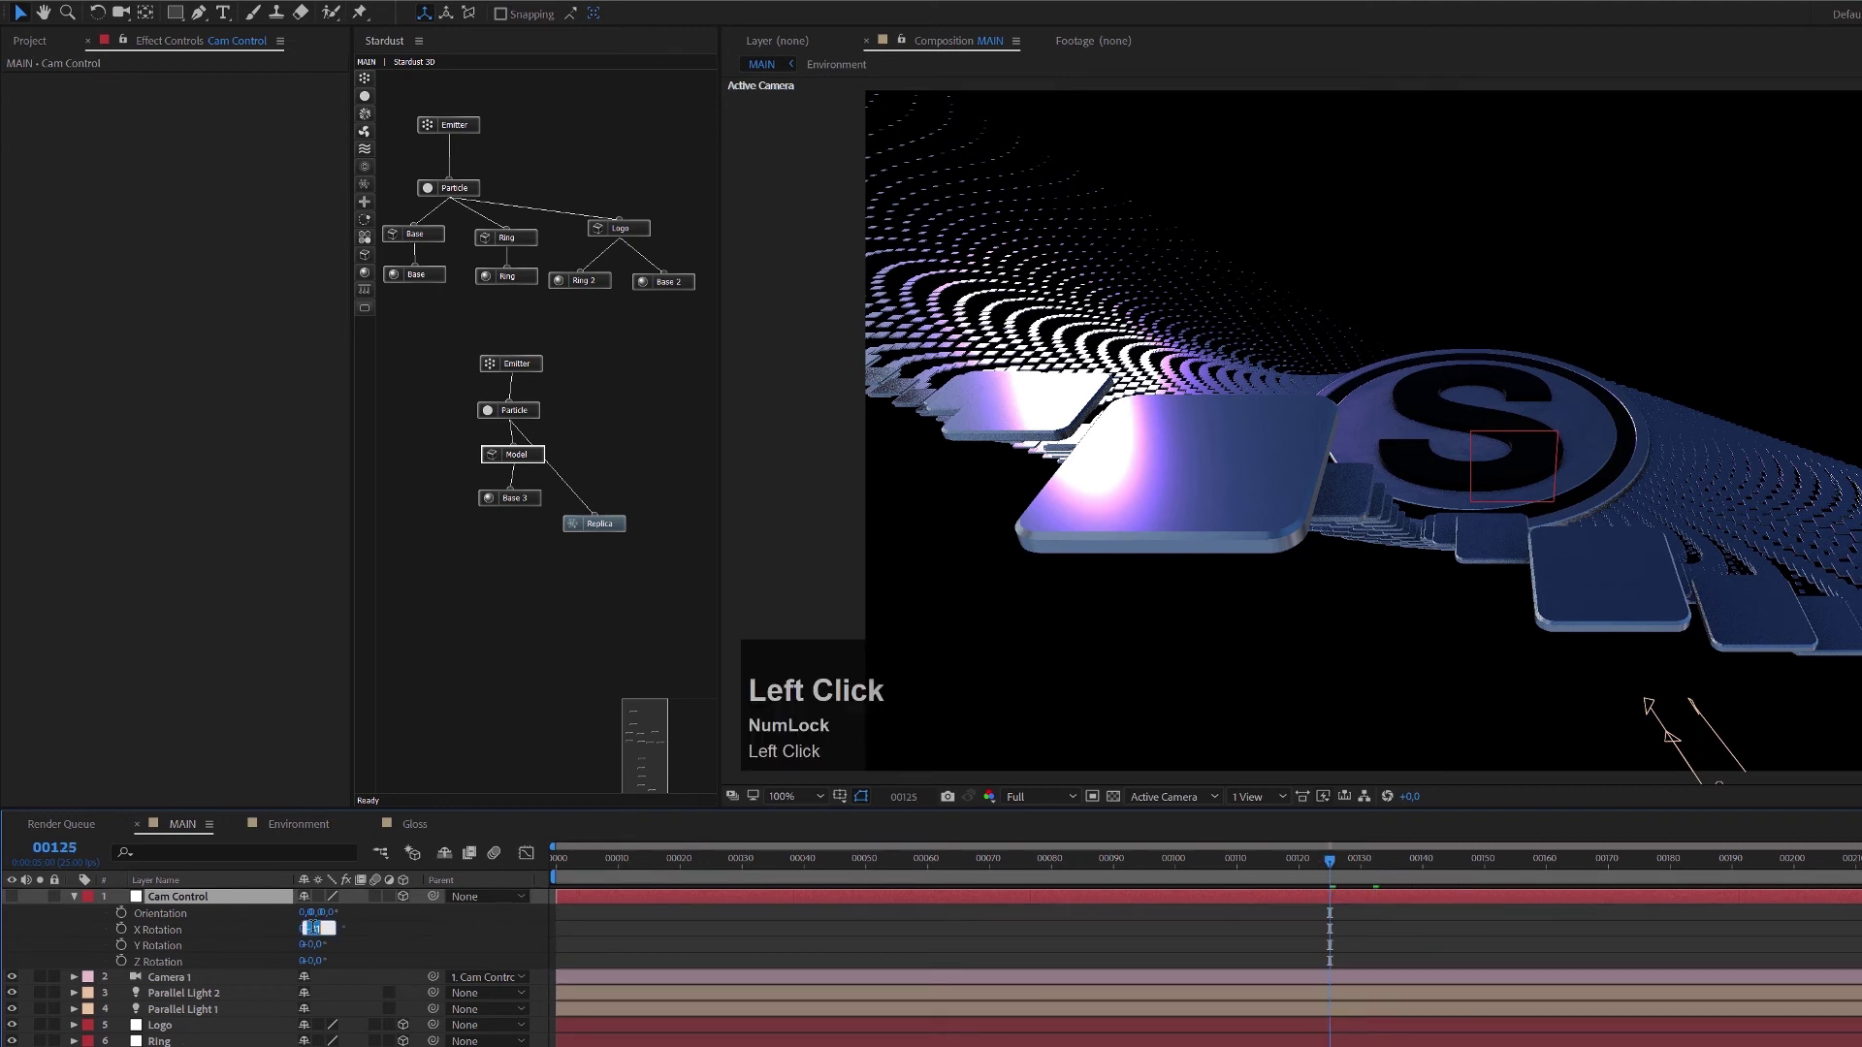
text(90)
key(Return)
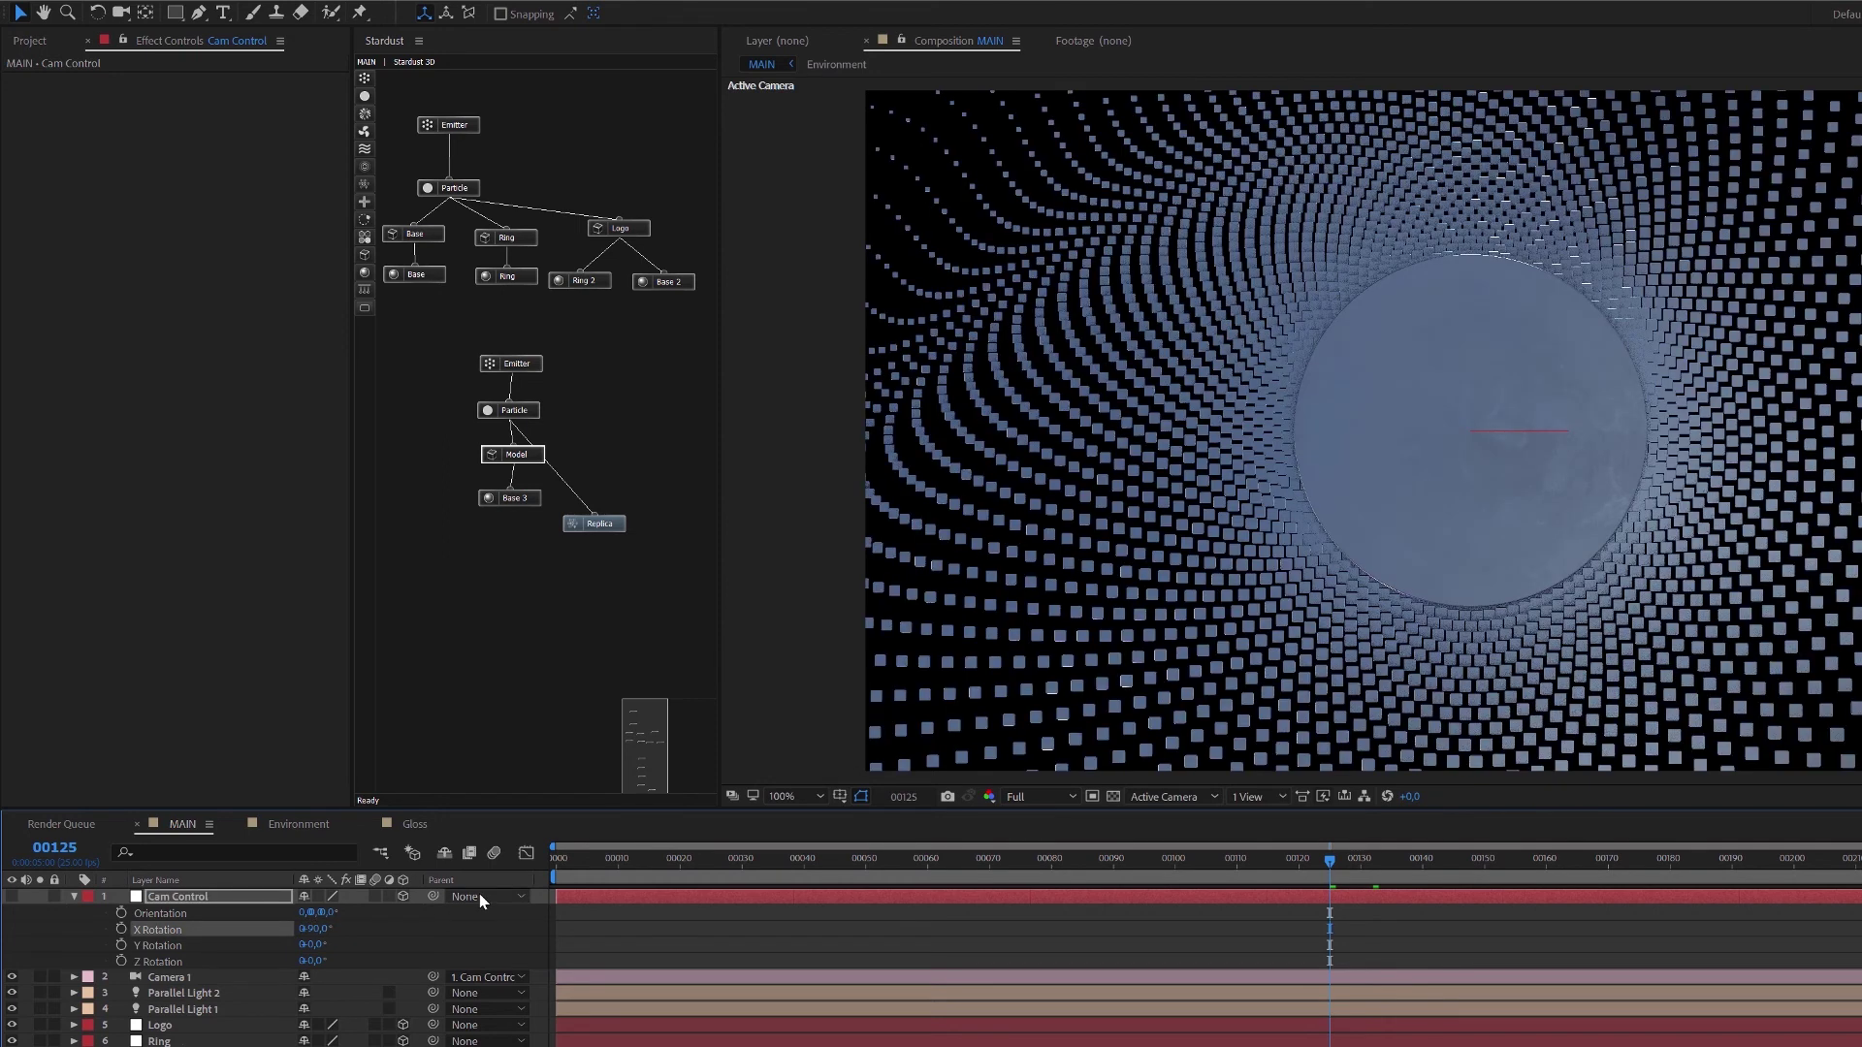
click(316, 929)
text(-90)
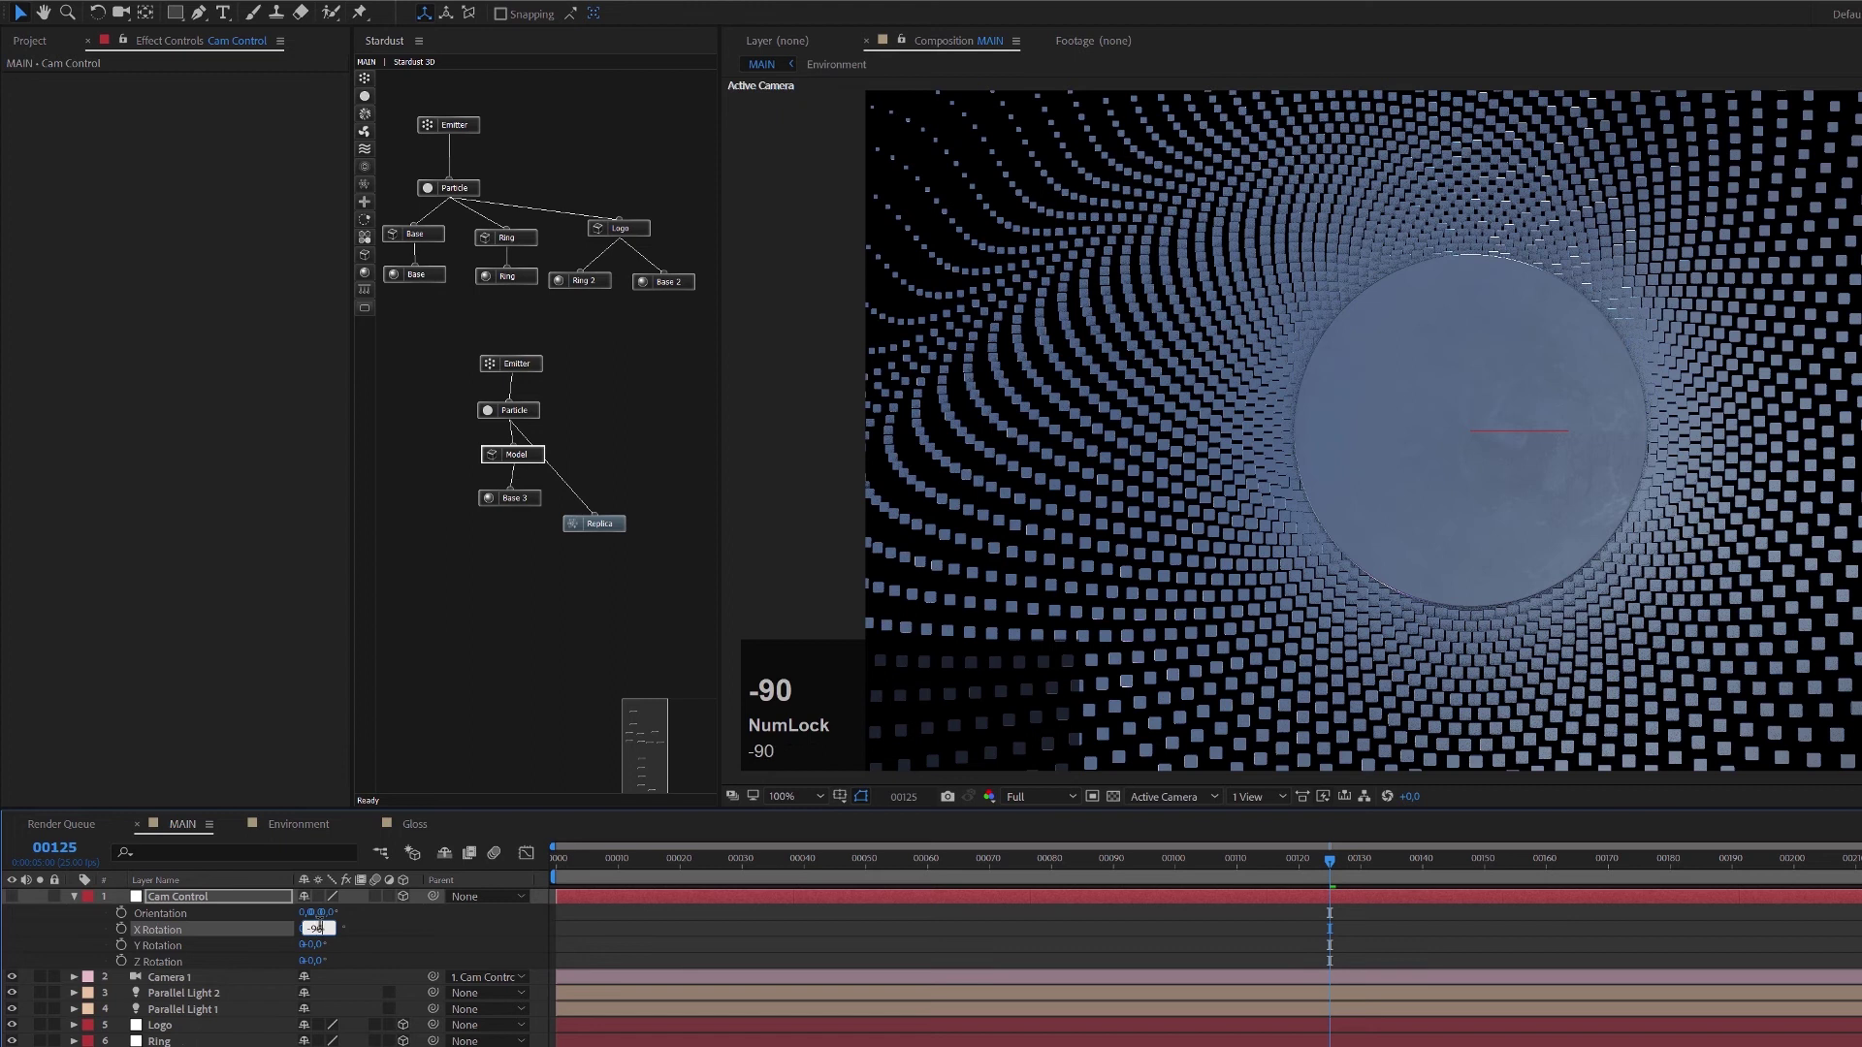
key(Return)
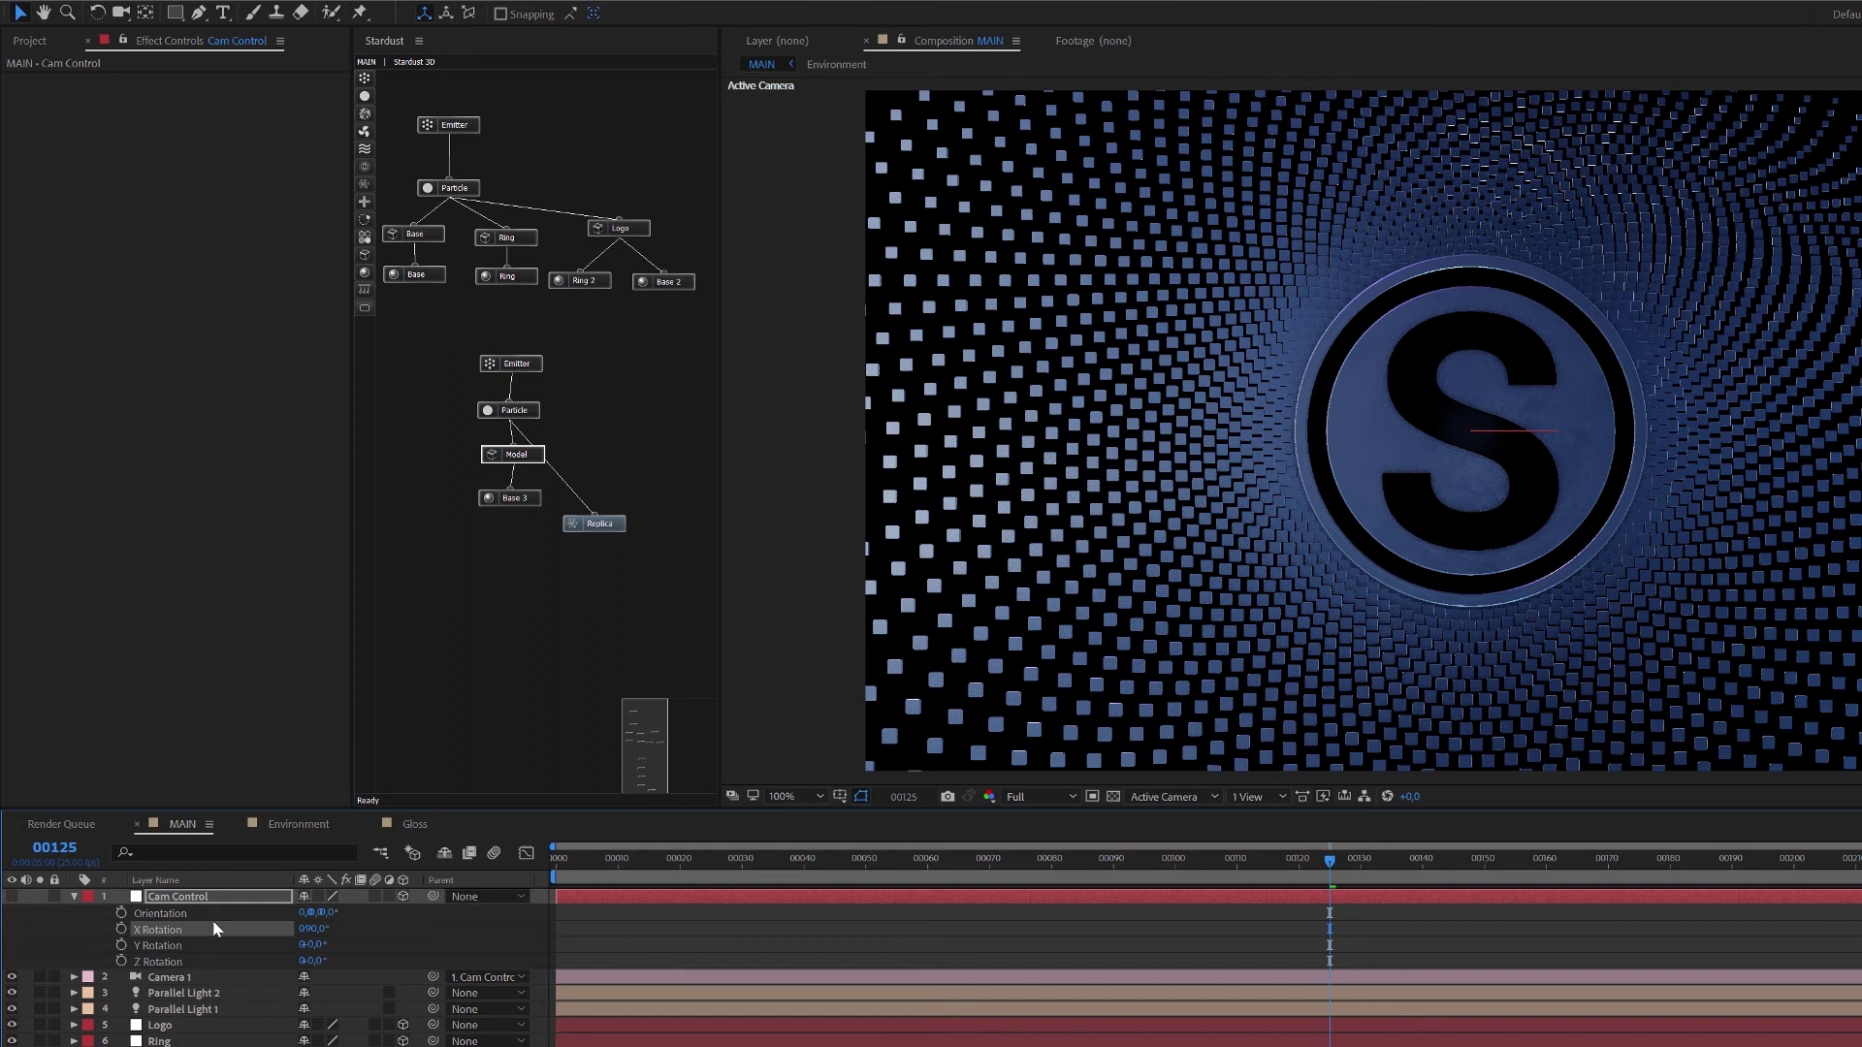
Set the Z value of Camera 1's Position to -1250.
click(192, 977)
key(p)
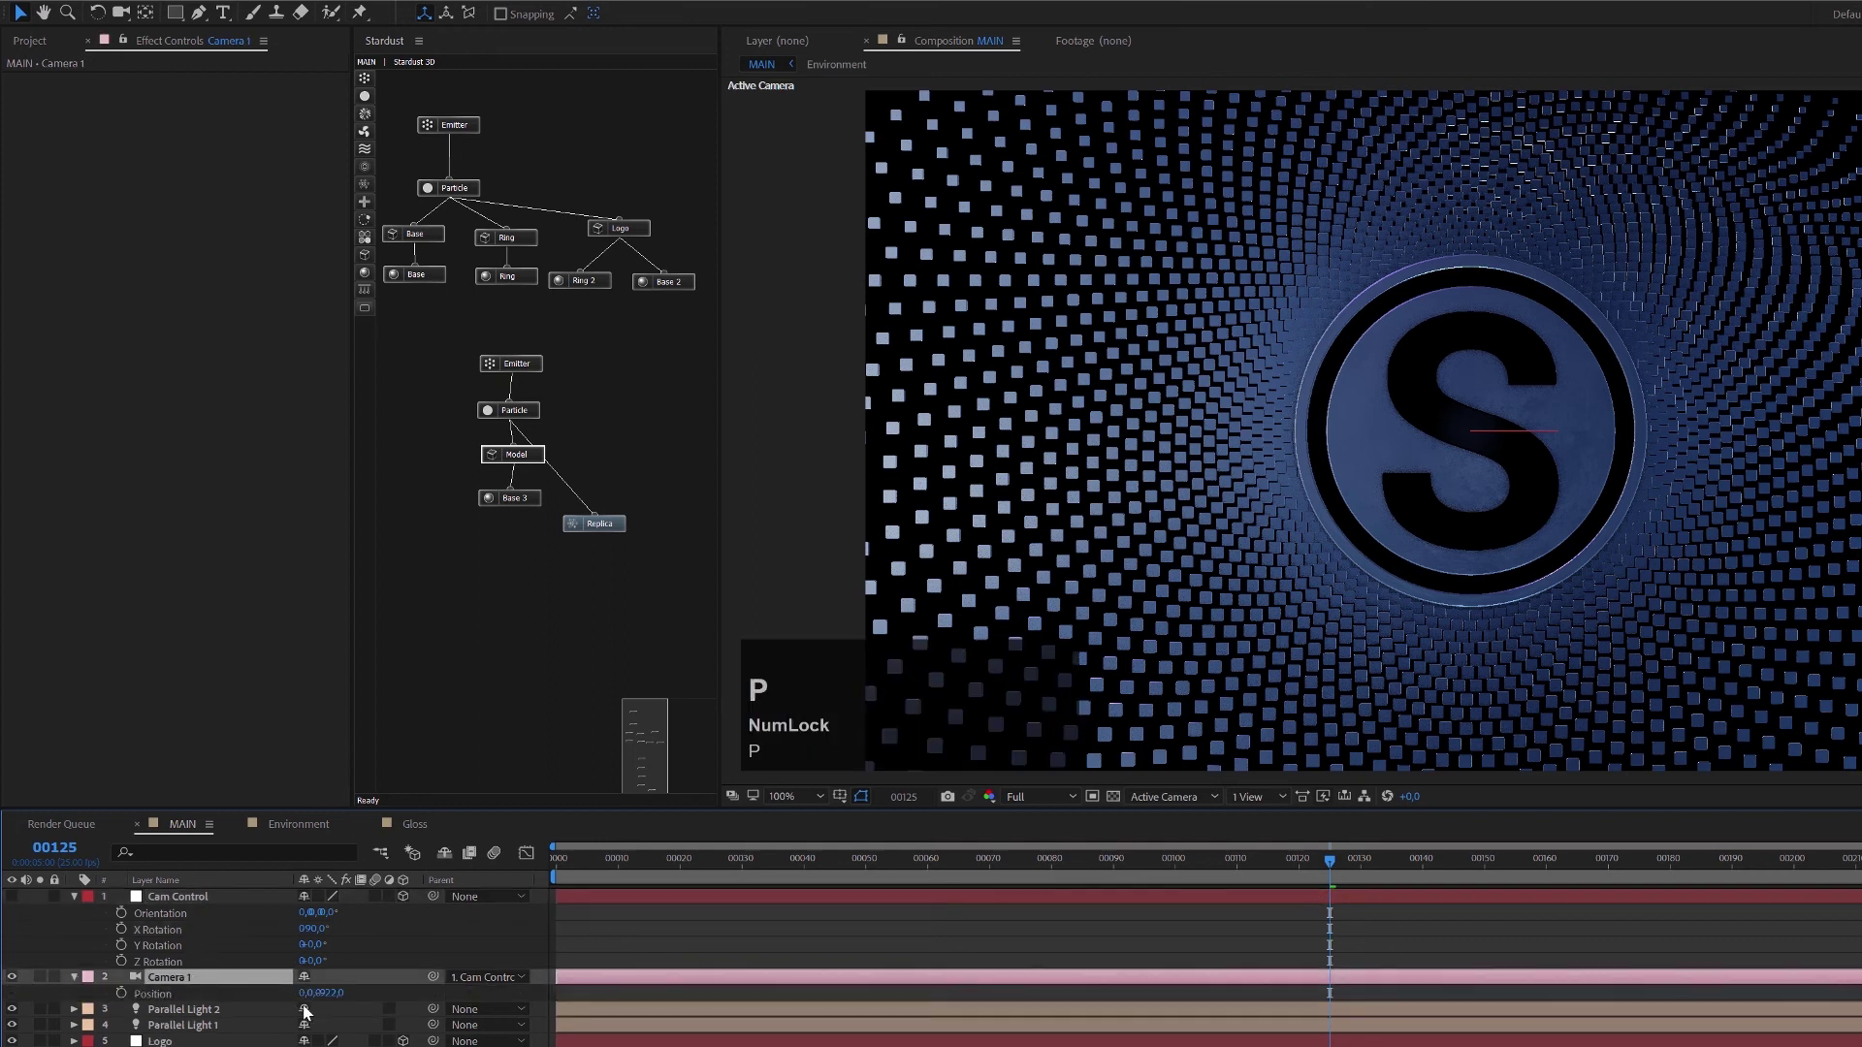
click(331, 993)
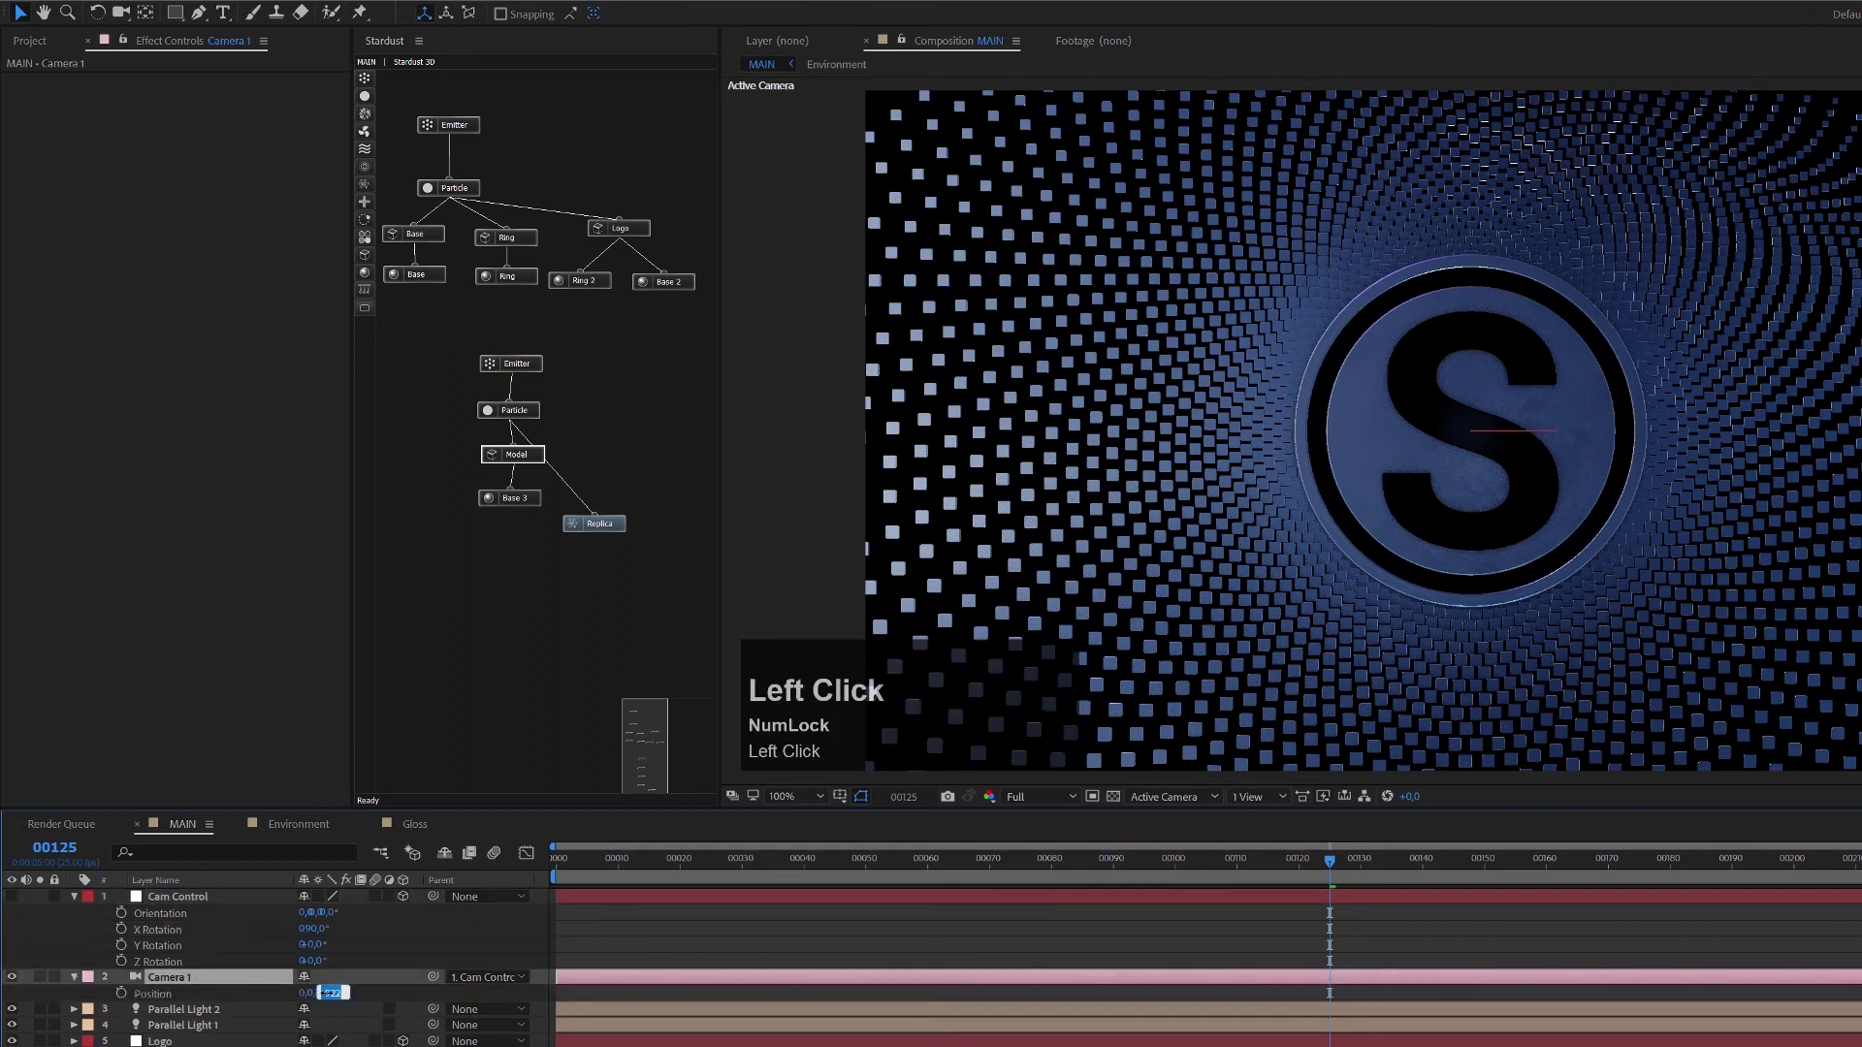
text(-1250)
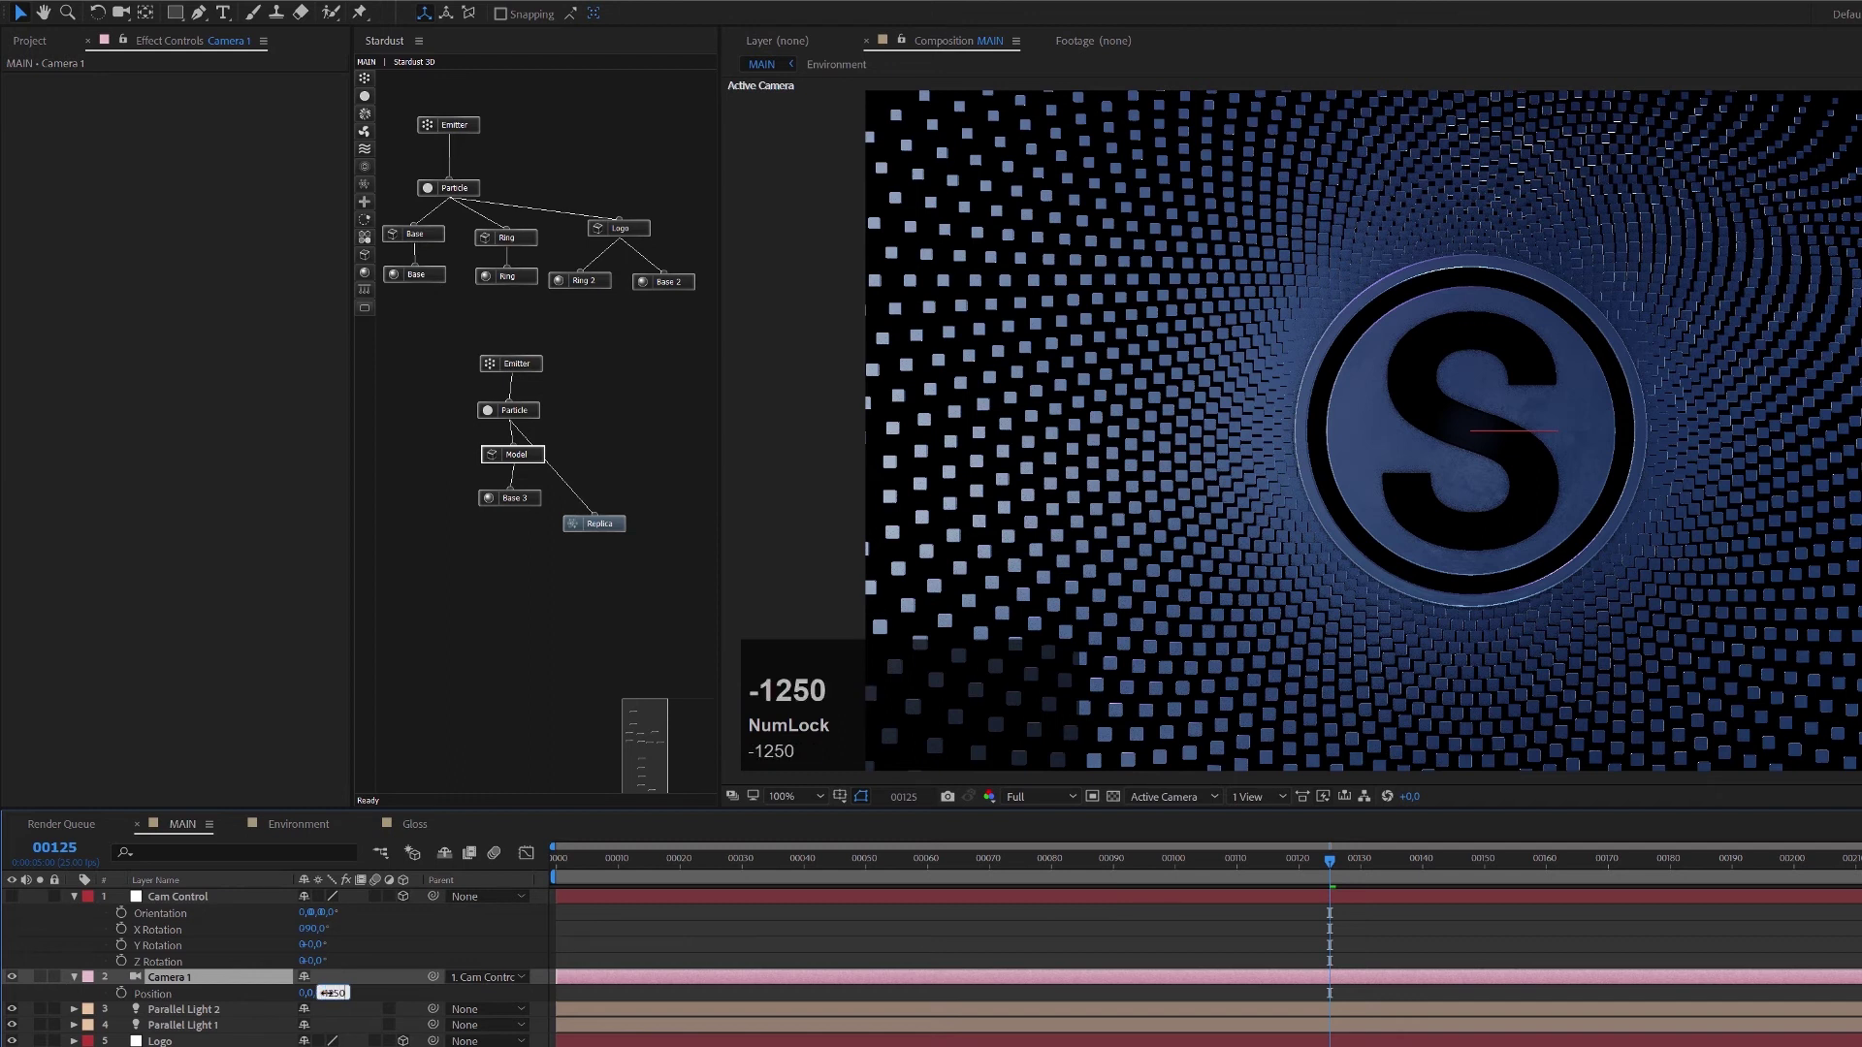
key(Return)
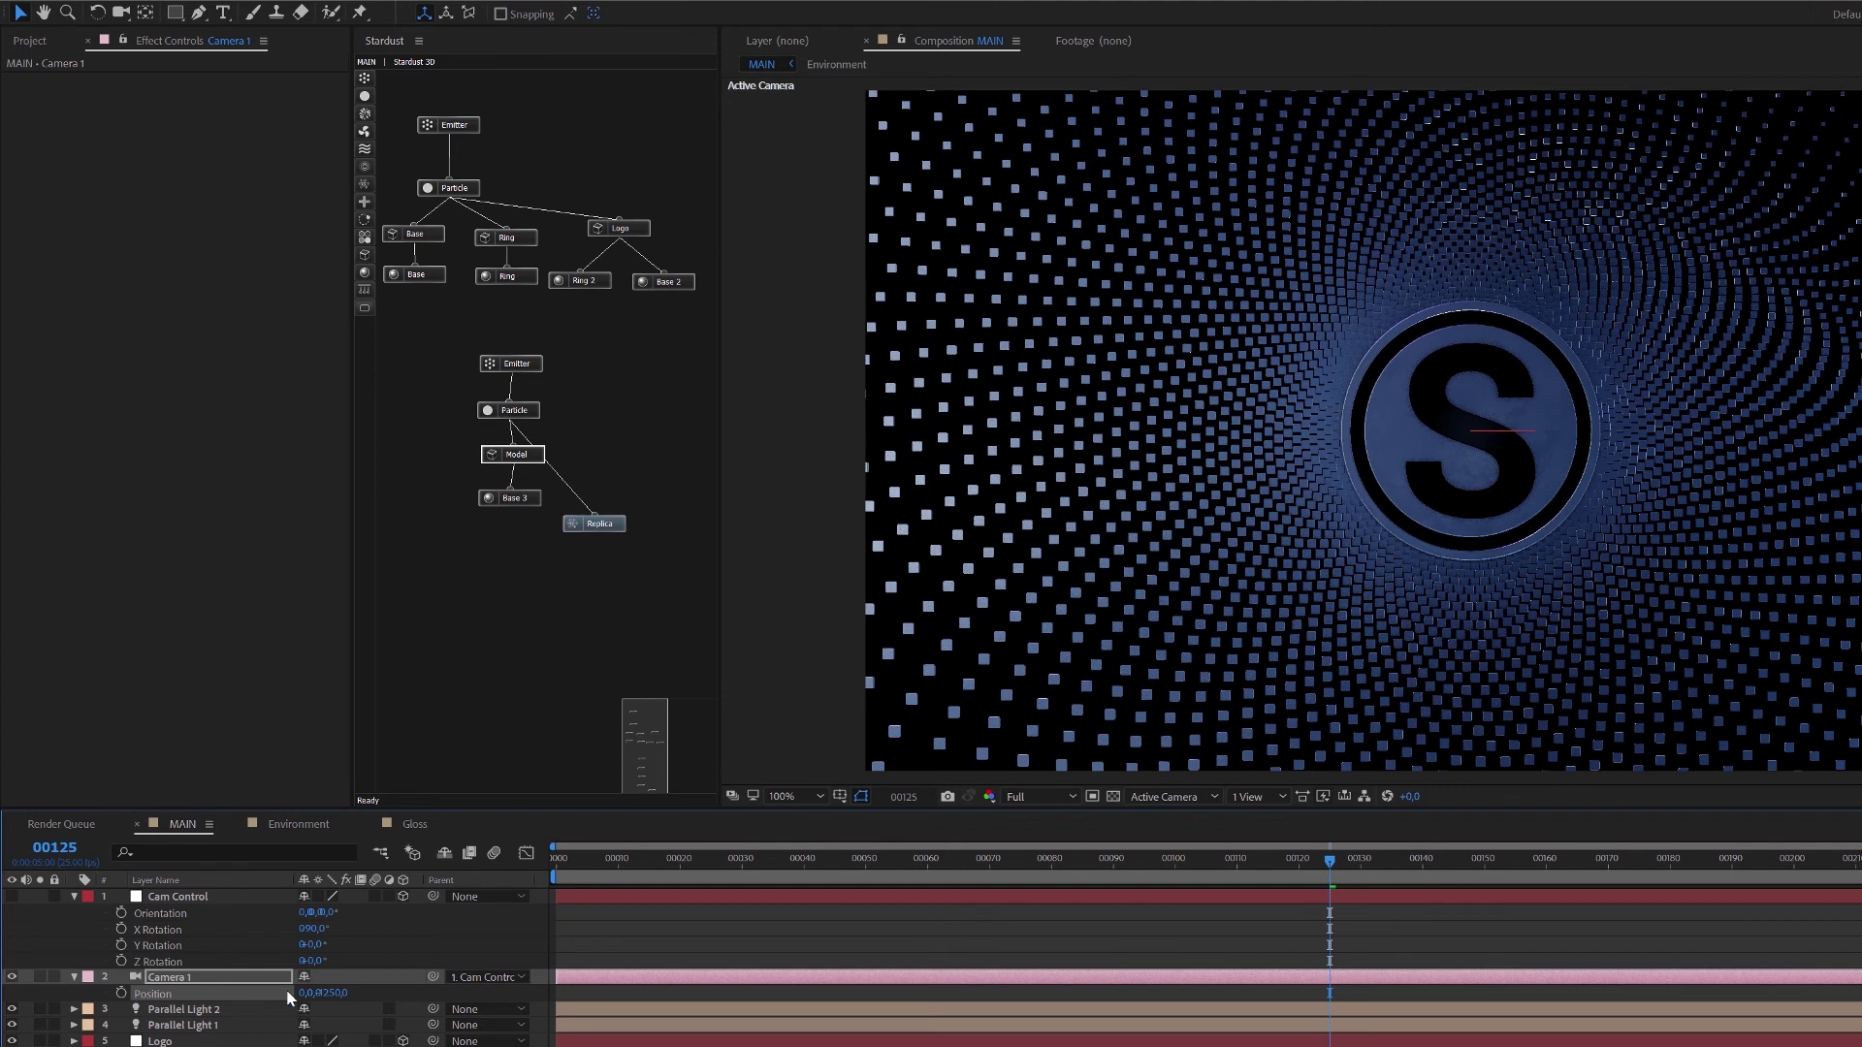
Start keyframing Camera 1's Position and Cam Control's X Rotation and Y Rotation at frame 125.
click(120, 994)
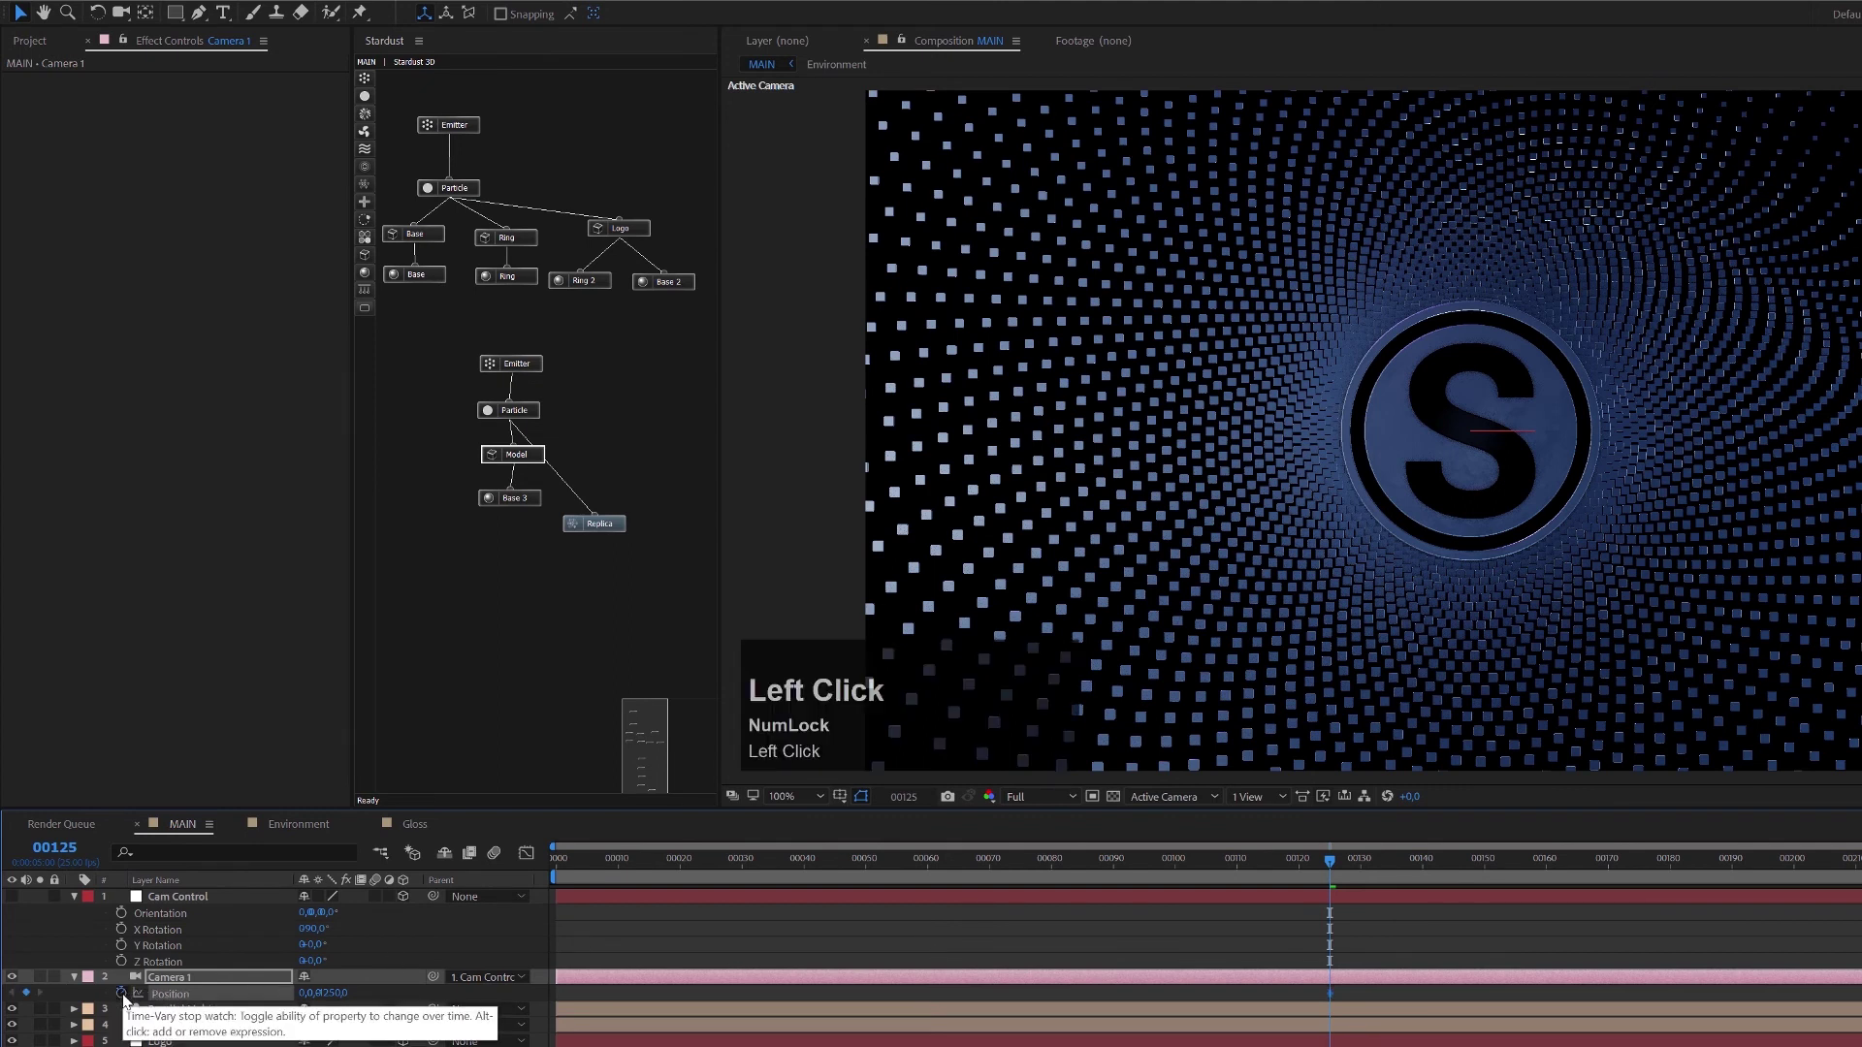
click(121, 929)
click(122, 945)
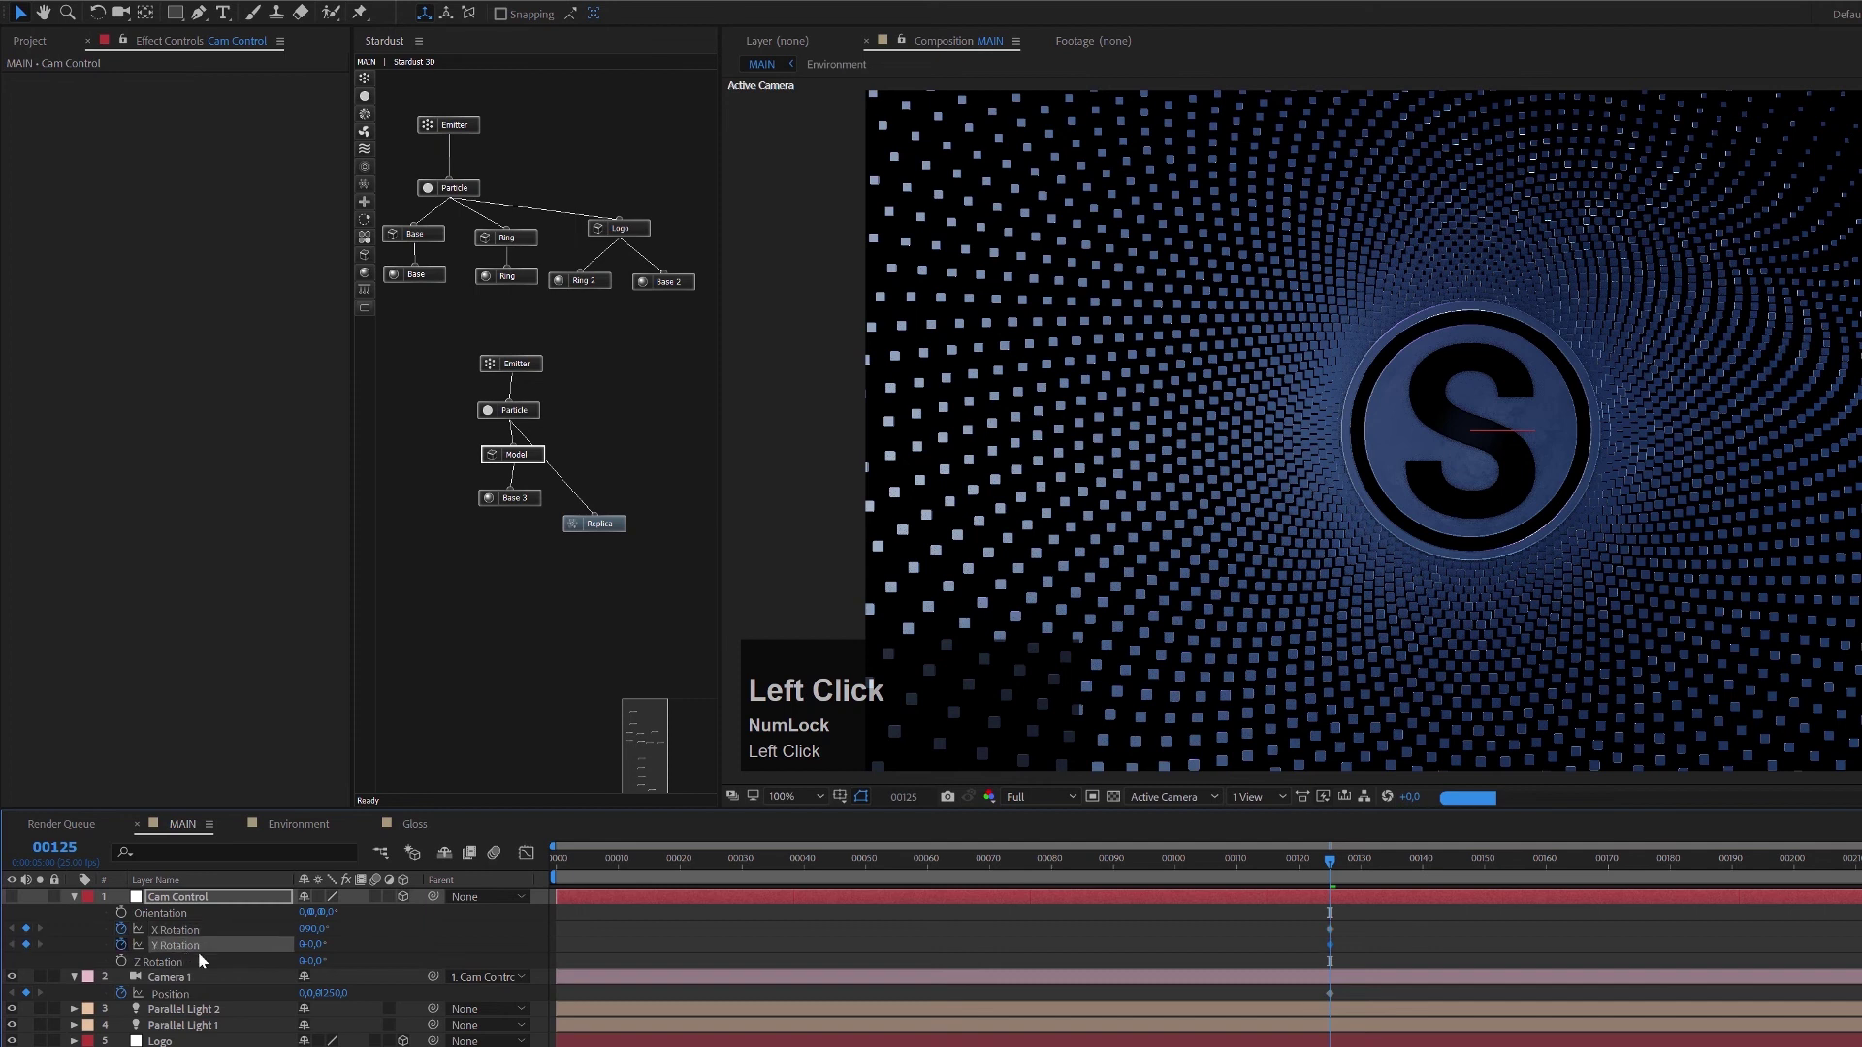
Move to frame 1 and set the Z value of Camera 1's Position to -450.
drag(304, 931, 573, 881)
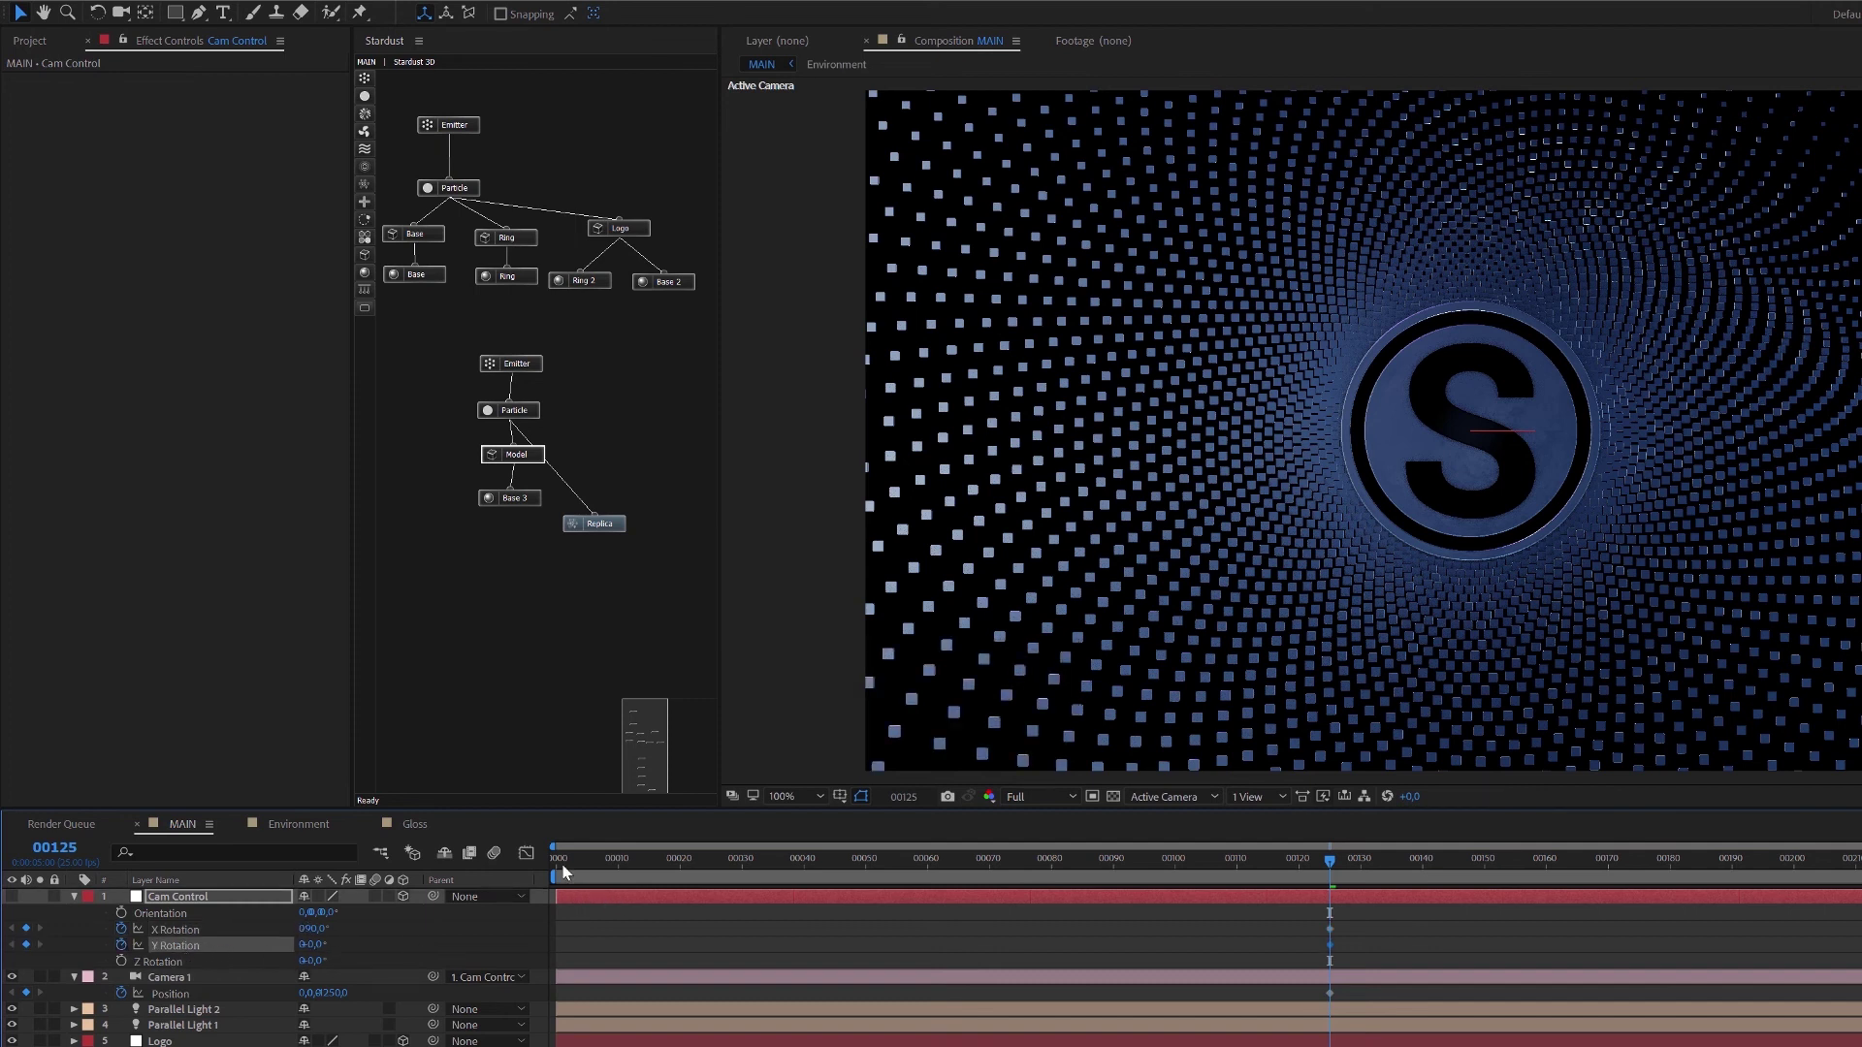
click(566, 875)
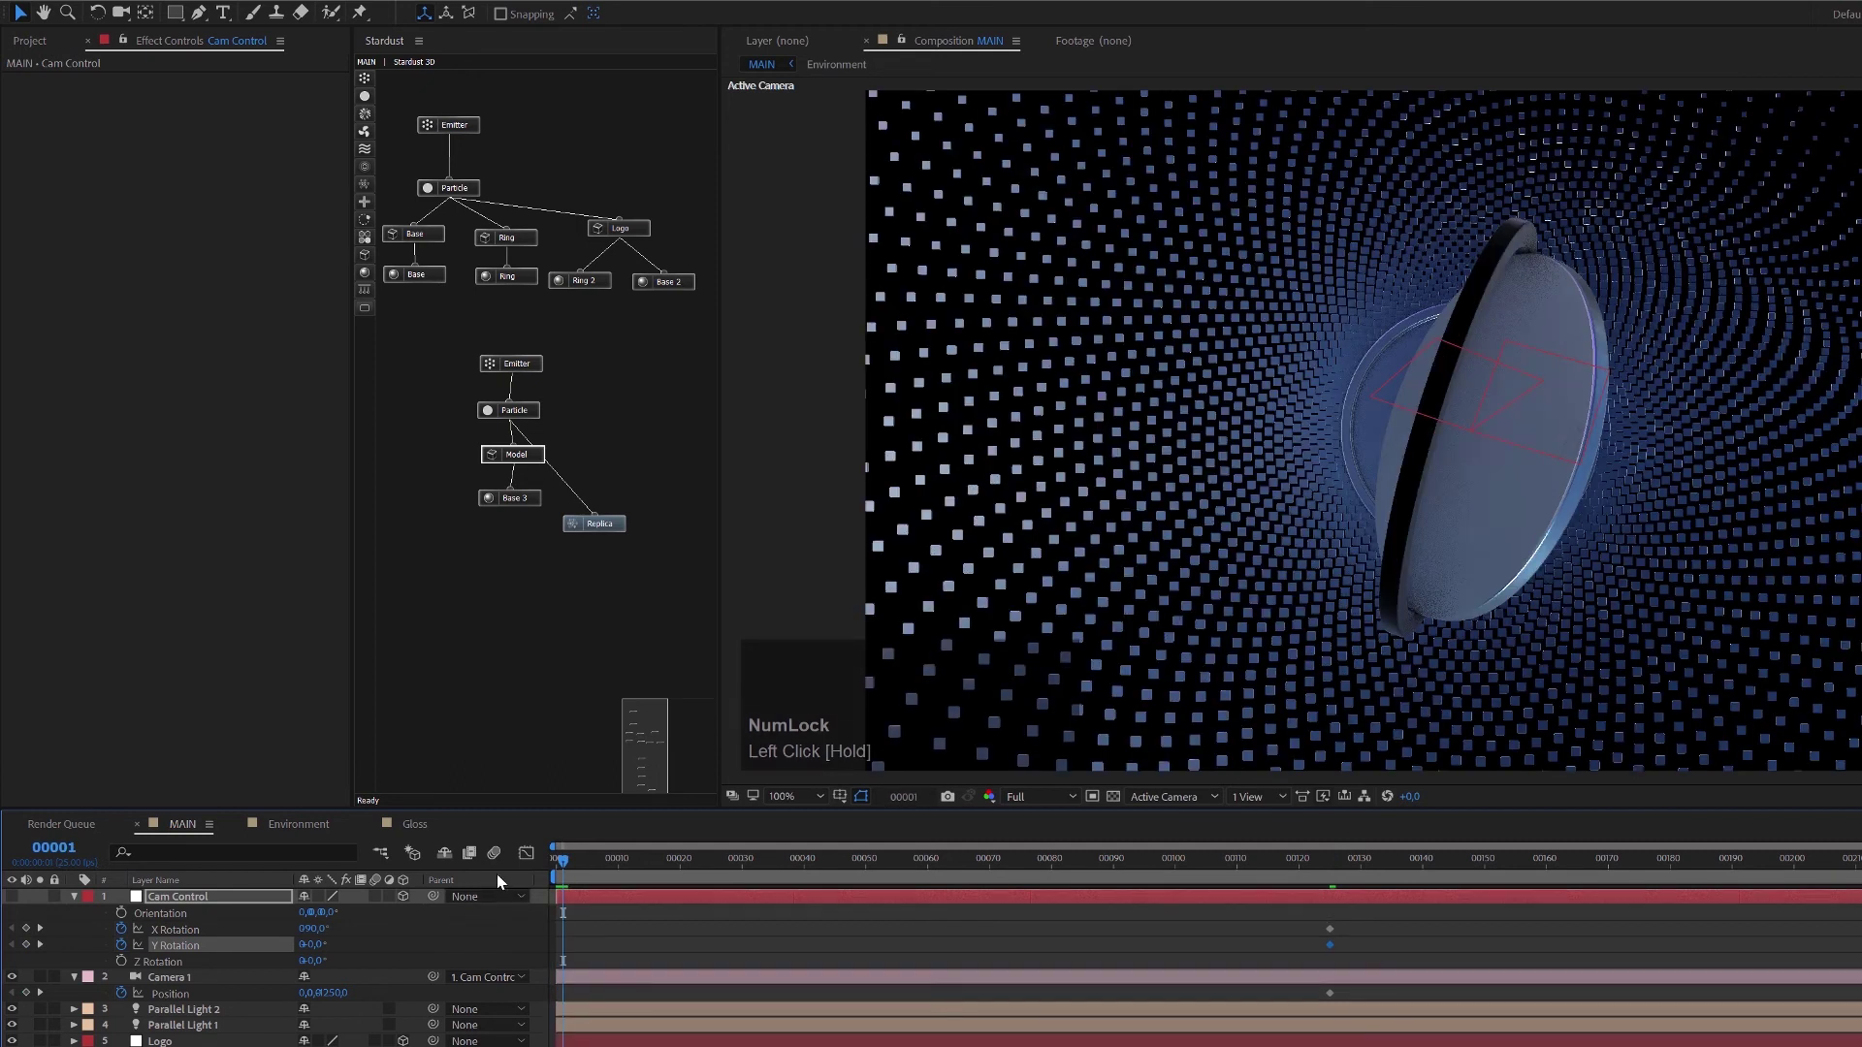
click(333, 998)
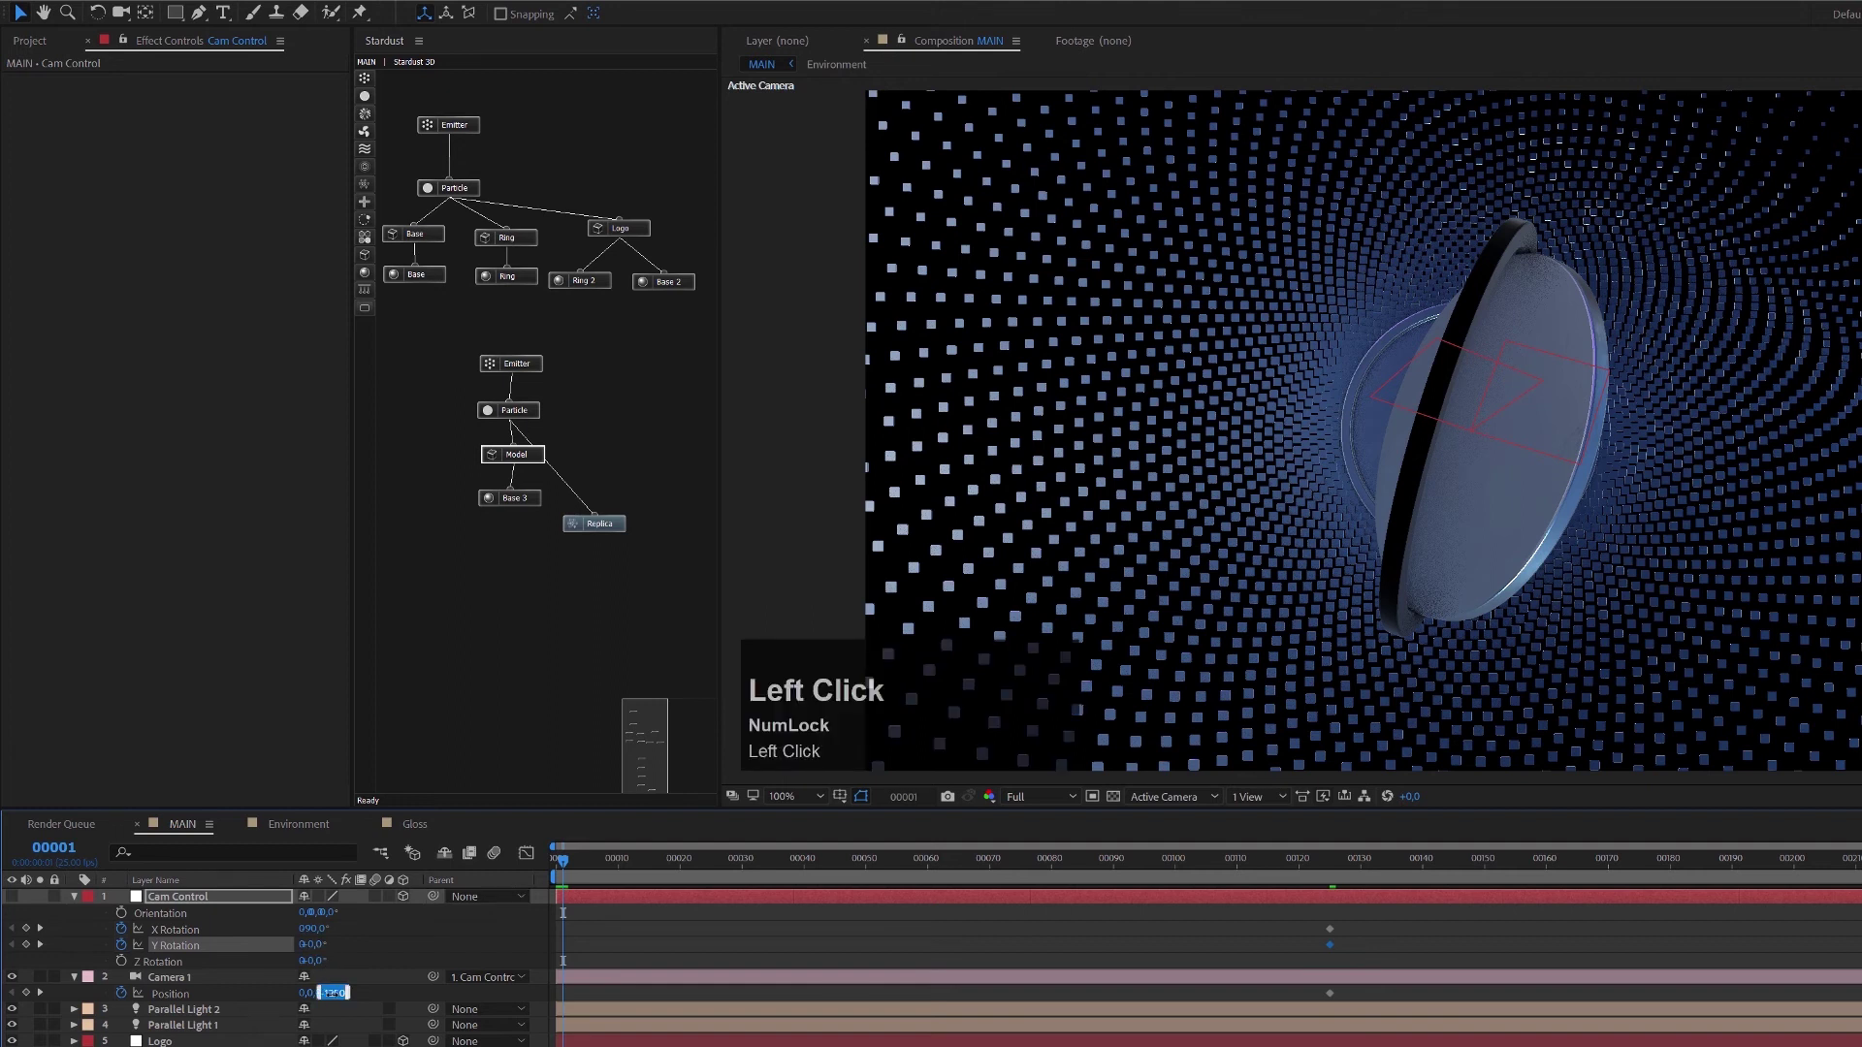
text(450)
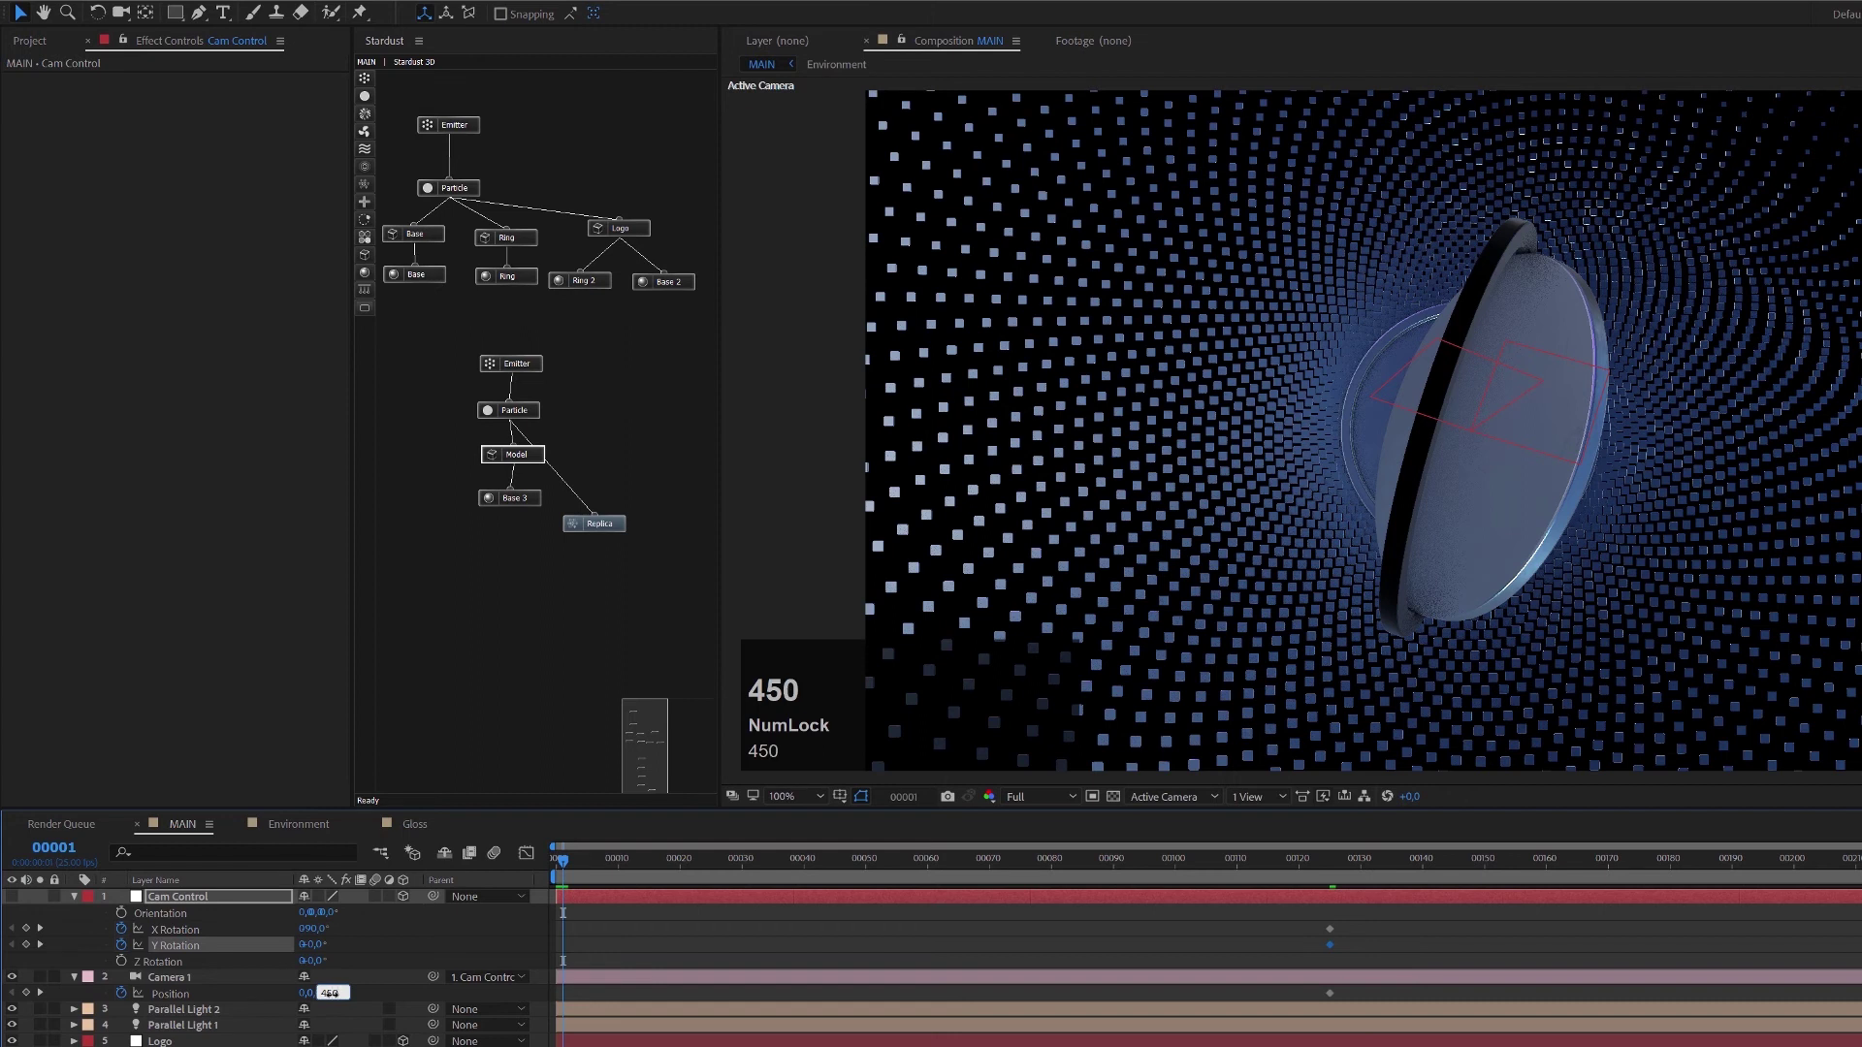
key(BackSpace)
key(BackSpace)
key(BackSpace)
text(-450)
key(Return)
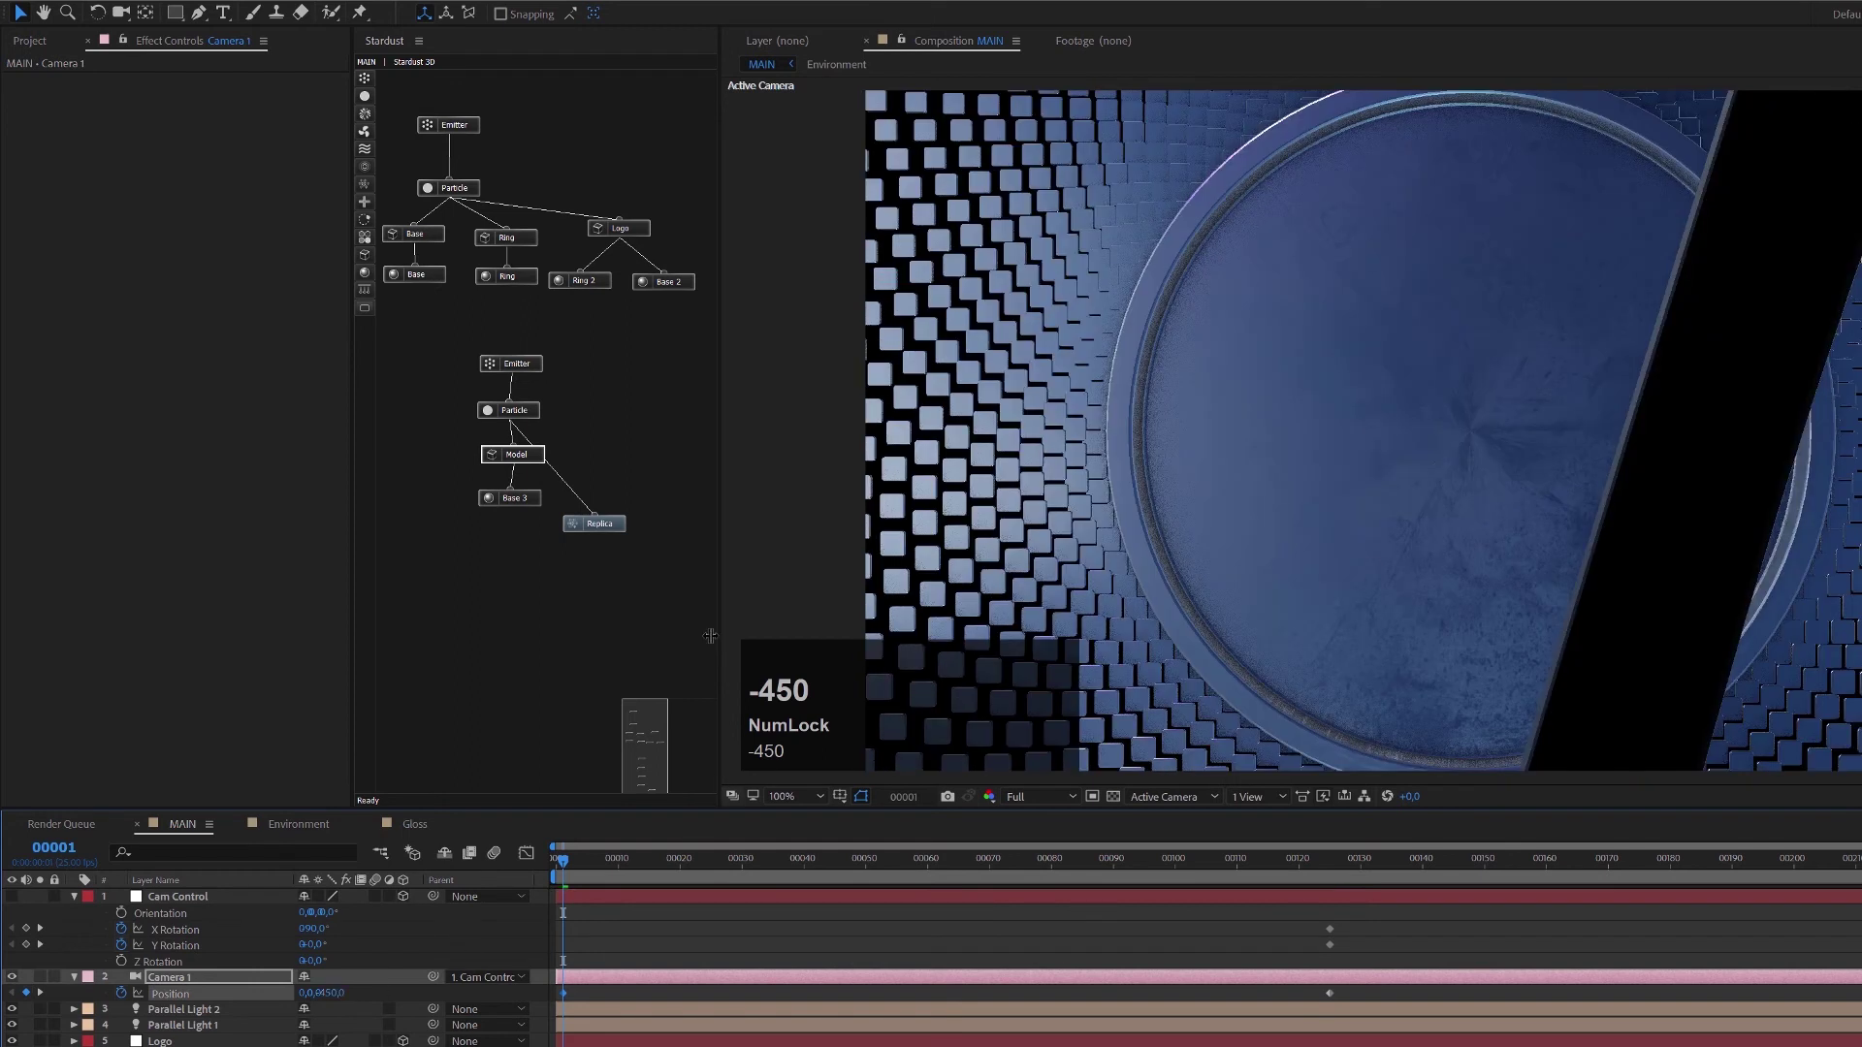
Set Cam Control's Y Rotation to 60° and X Rotation to -10° at frame 1.
click(320, 946)
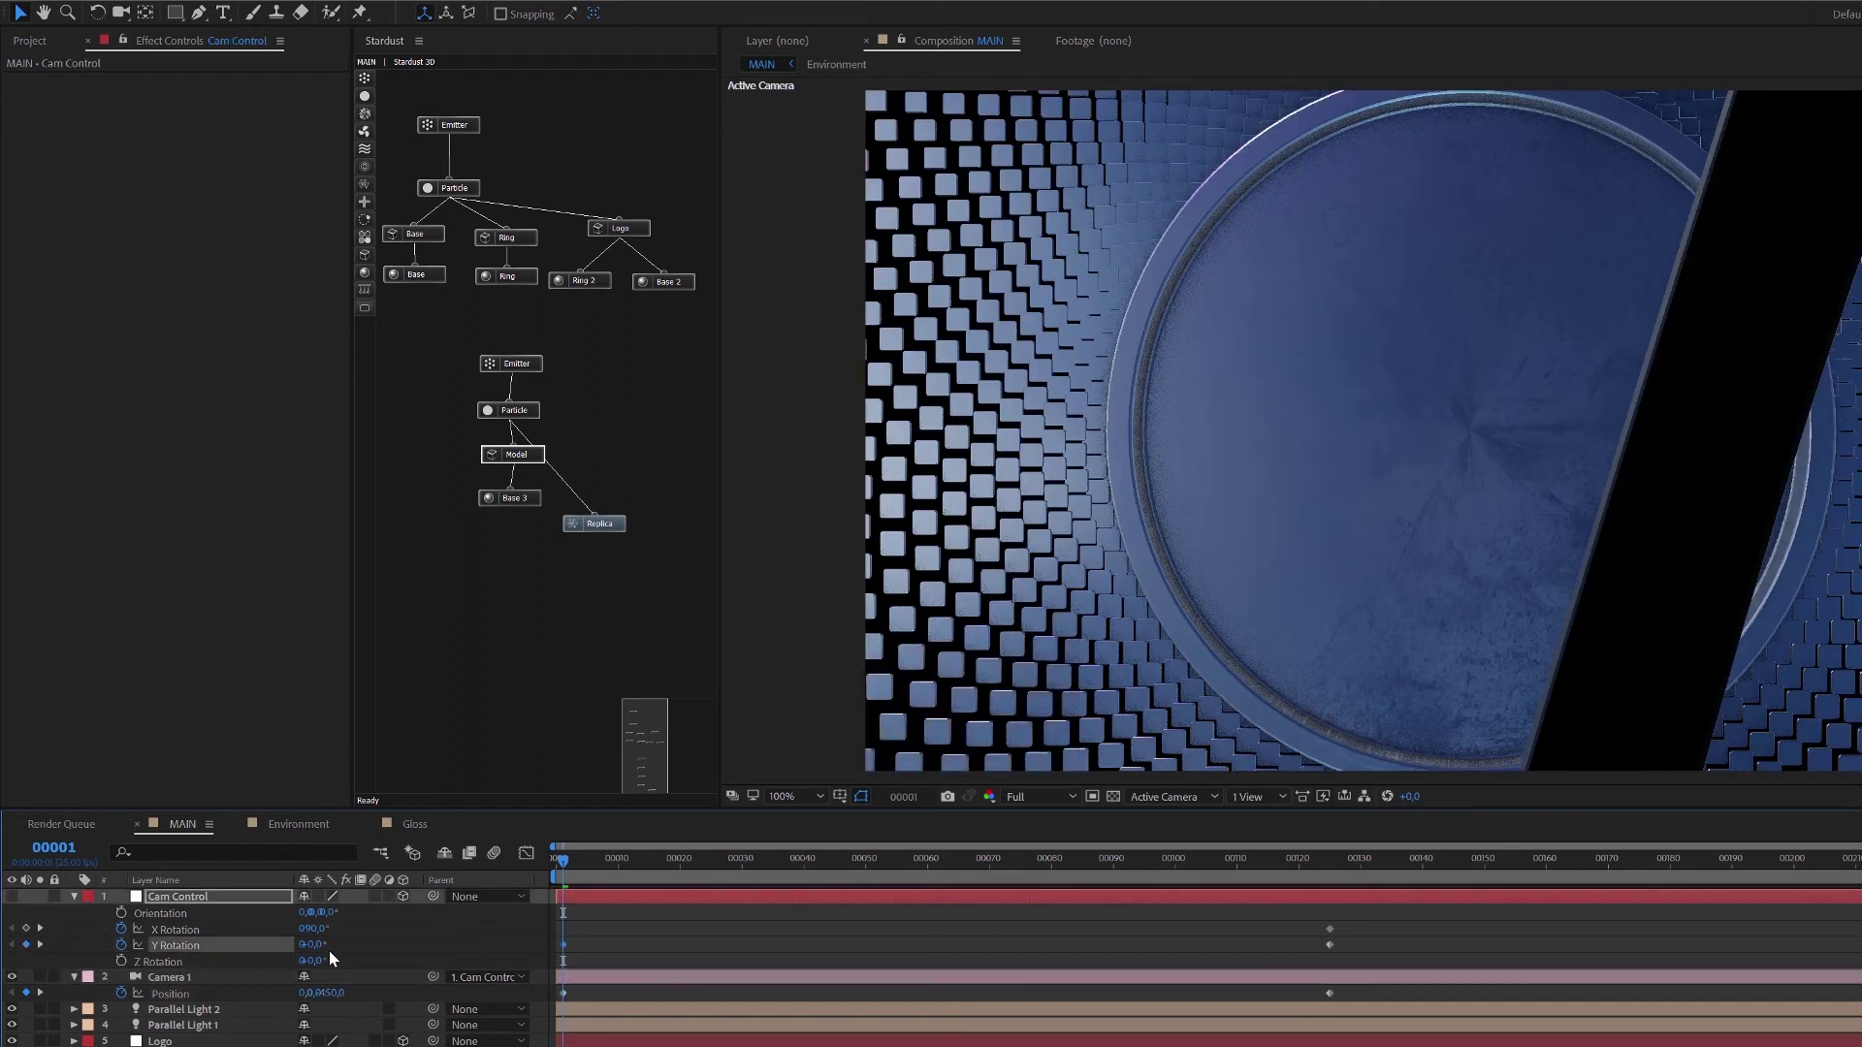
click(301, 945)
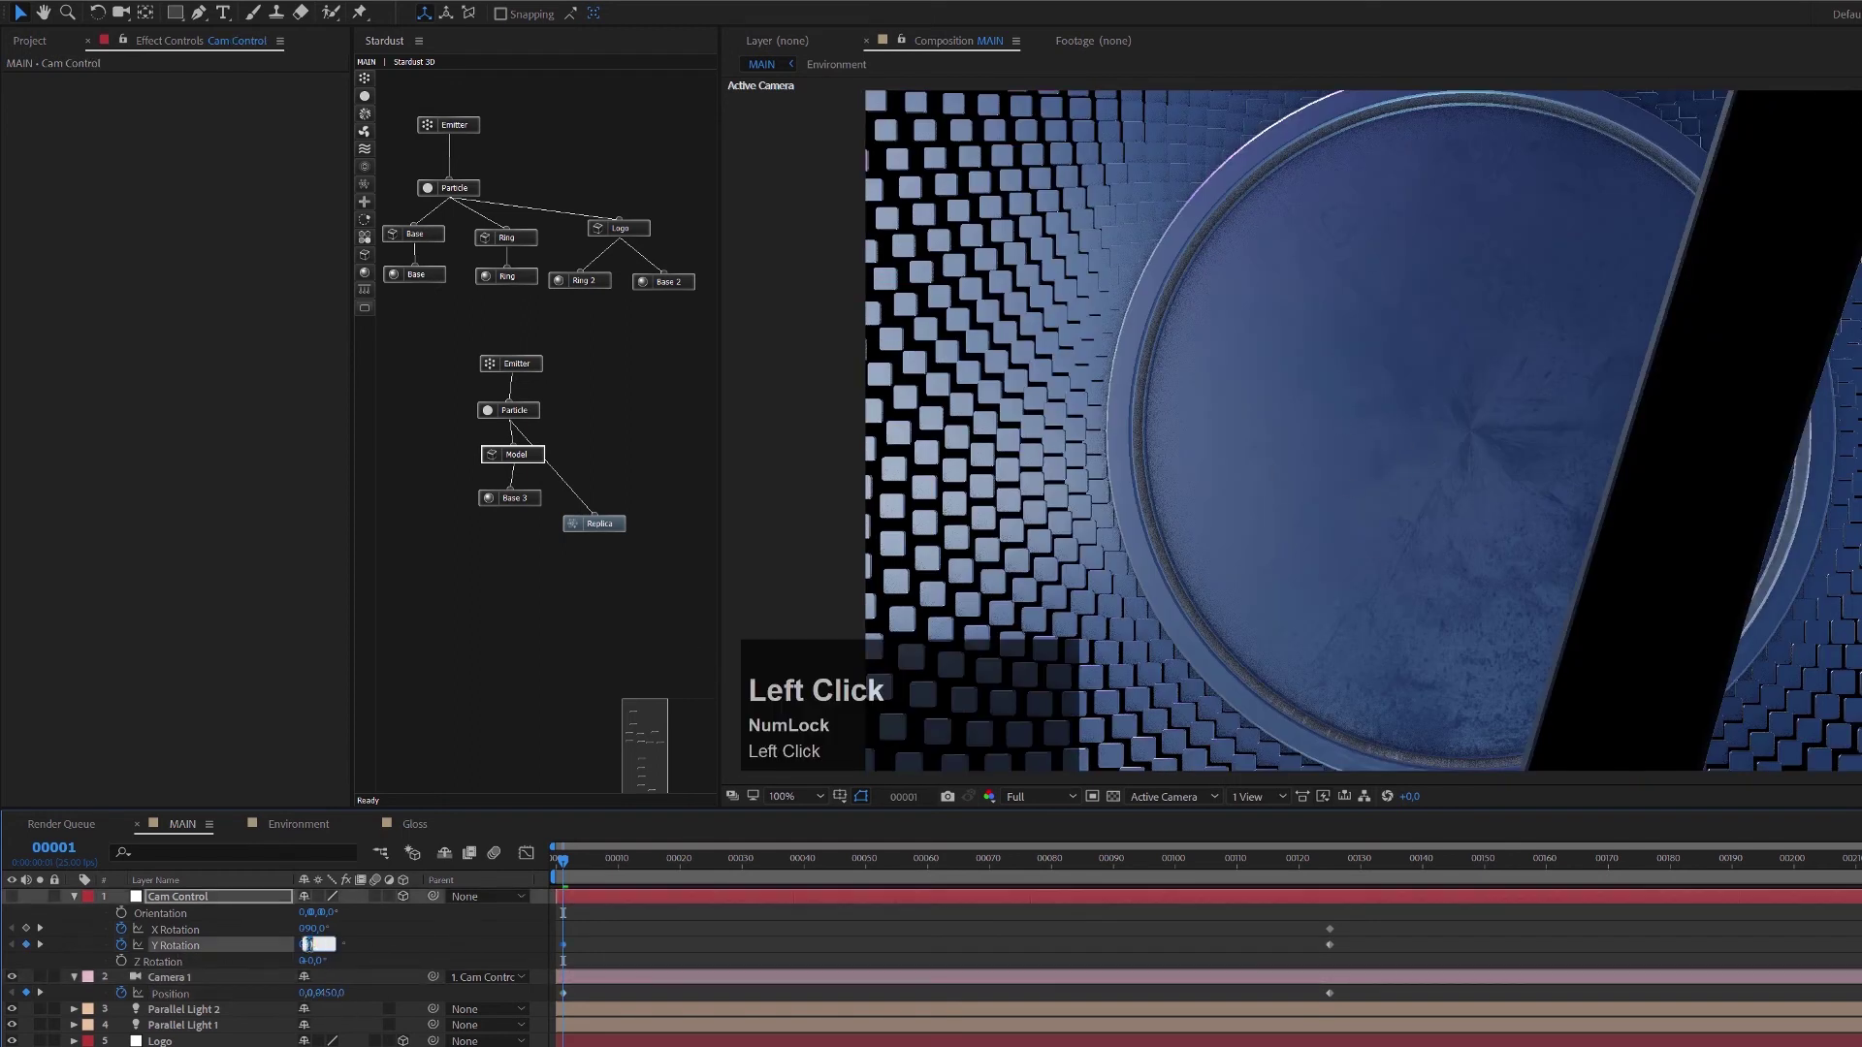
text(60)
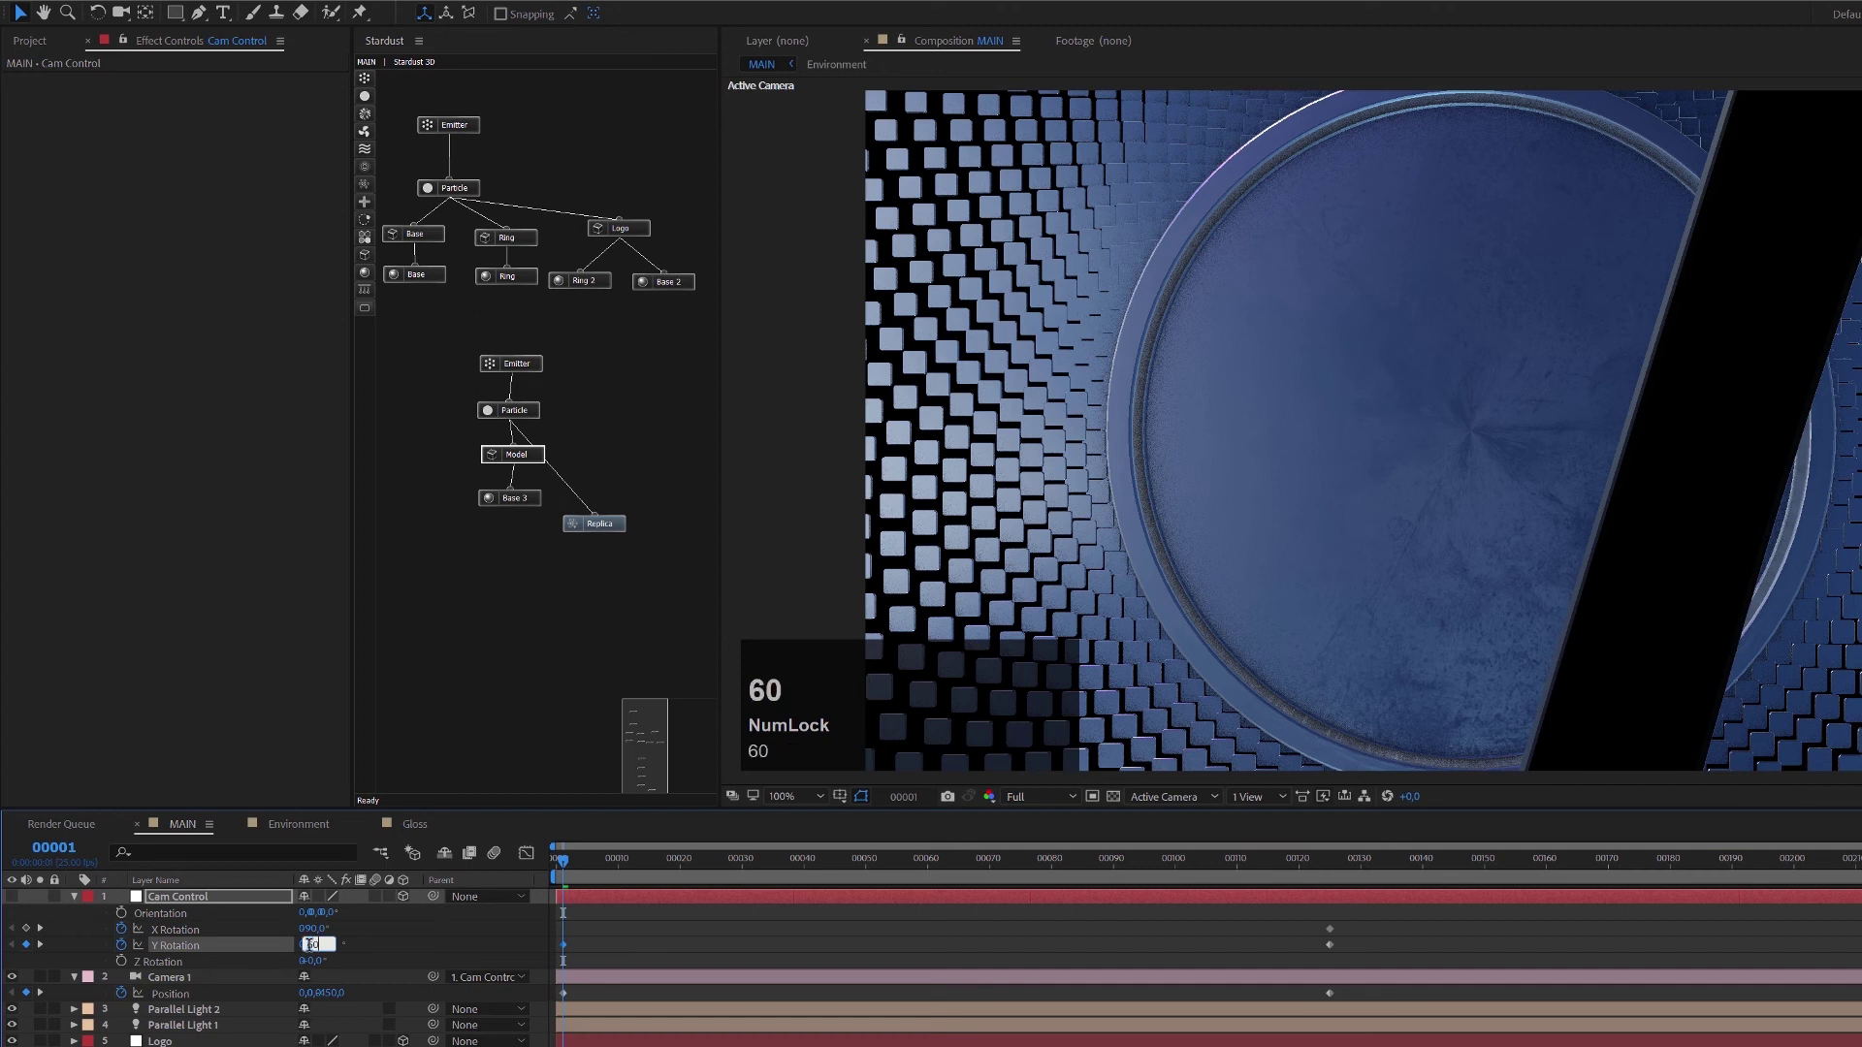
click(353, 929)
click(317, 929)
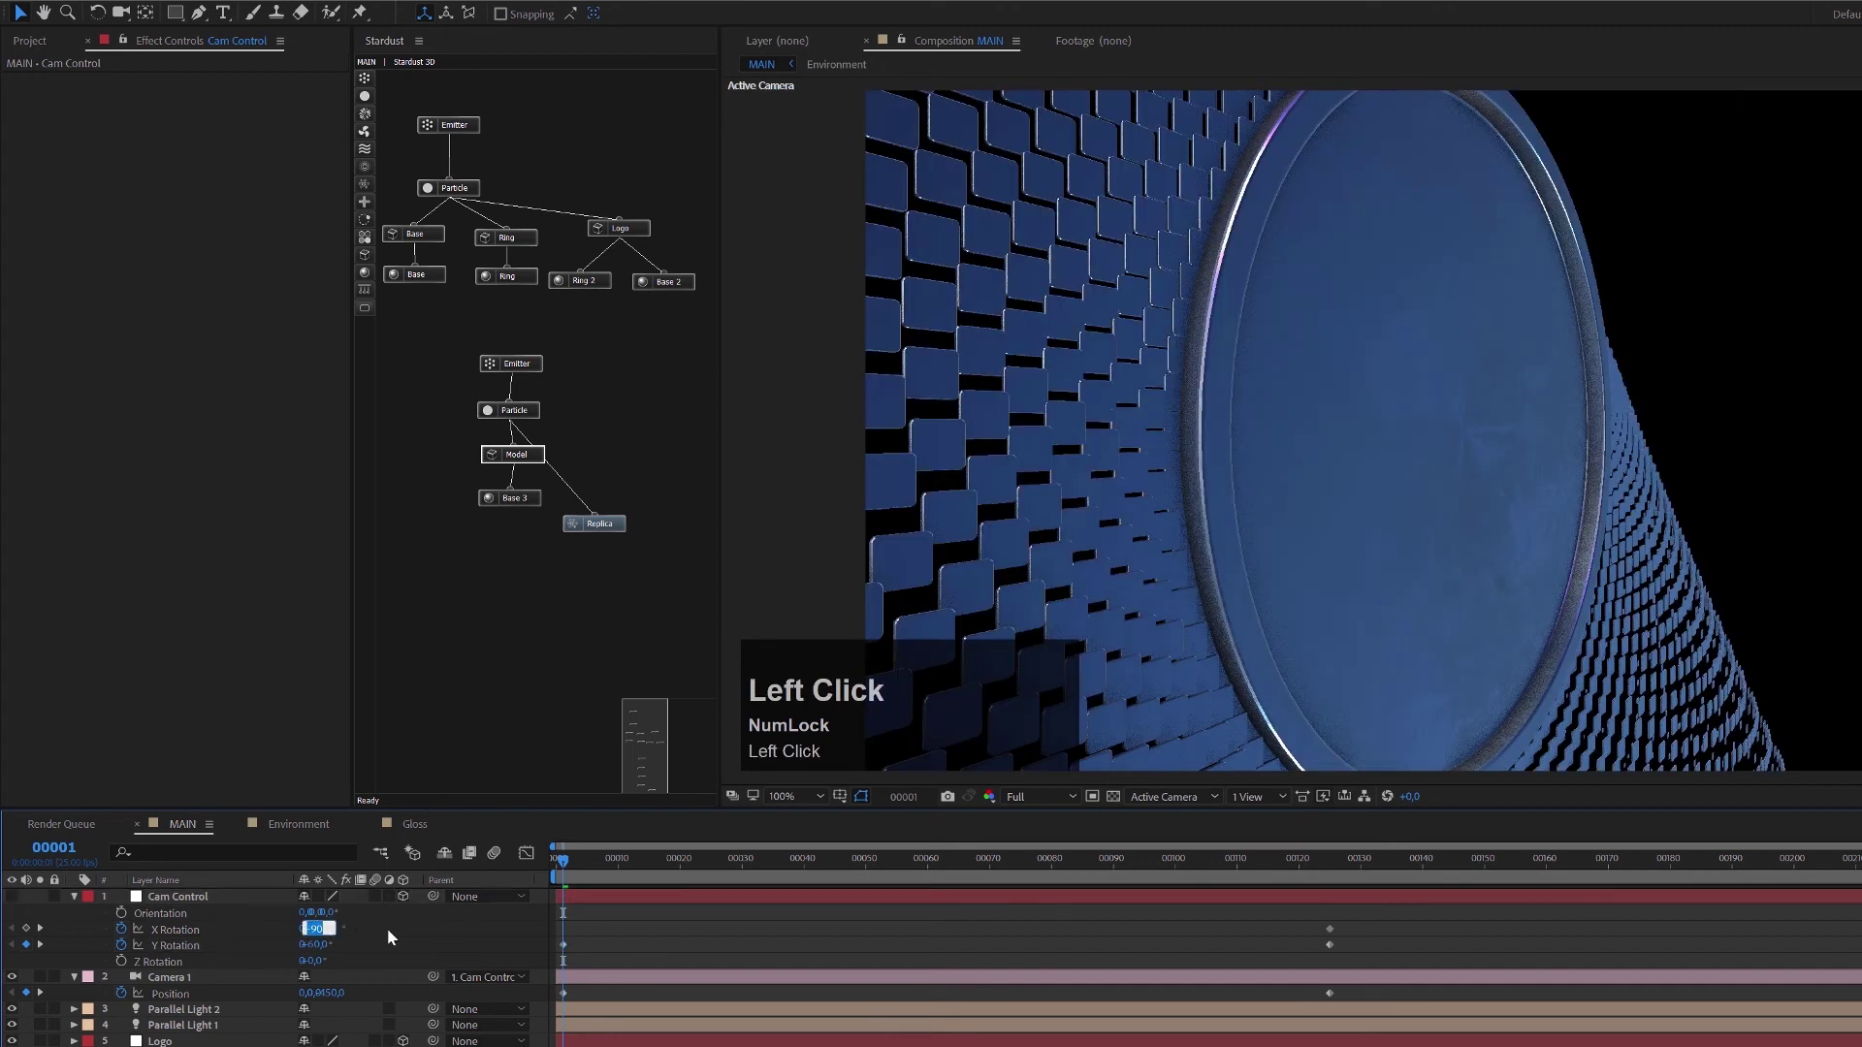
text(-10)
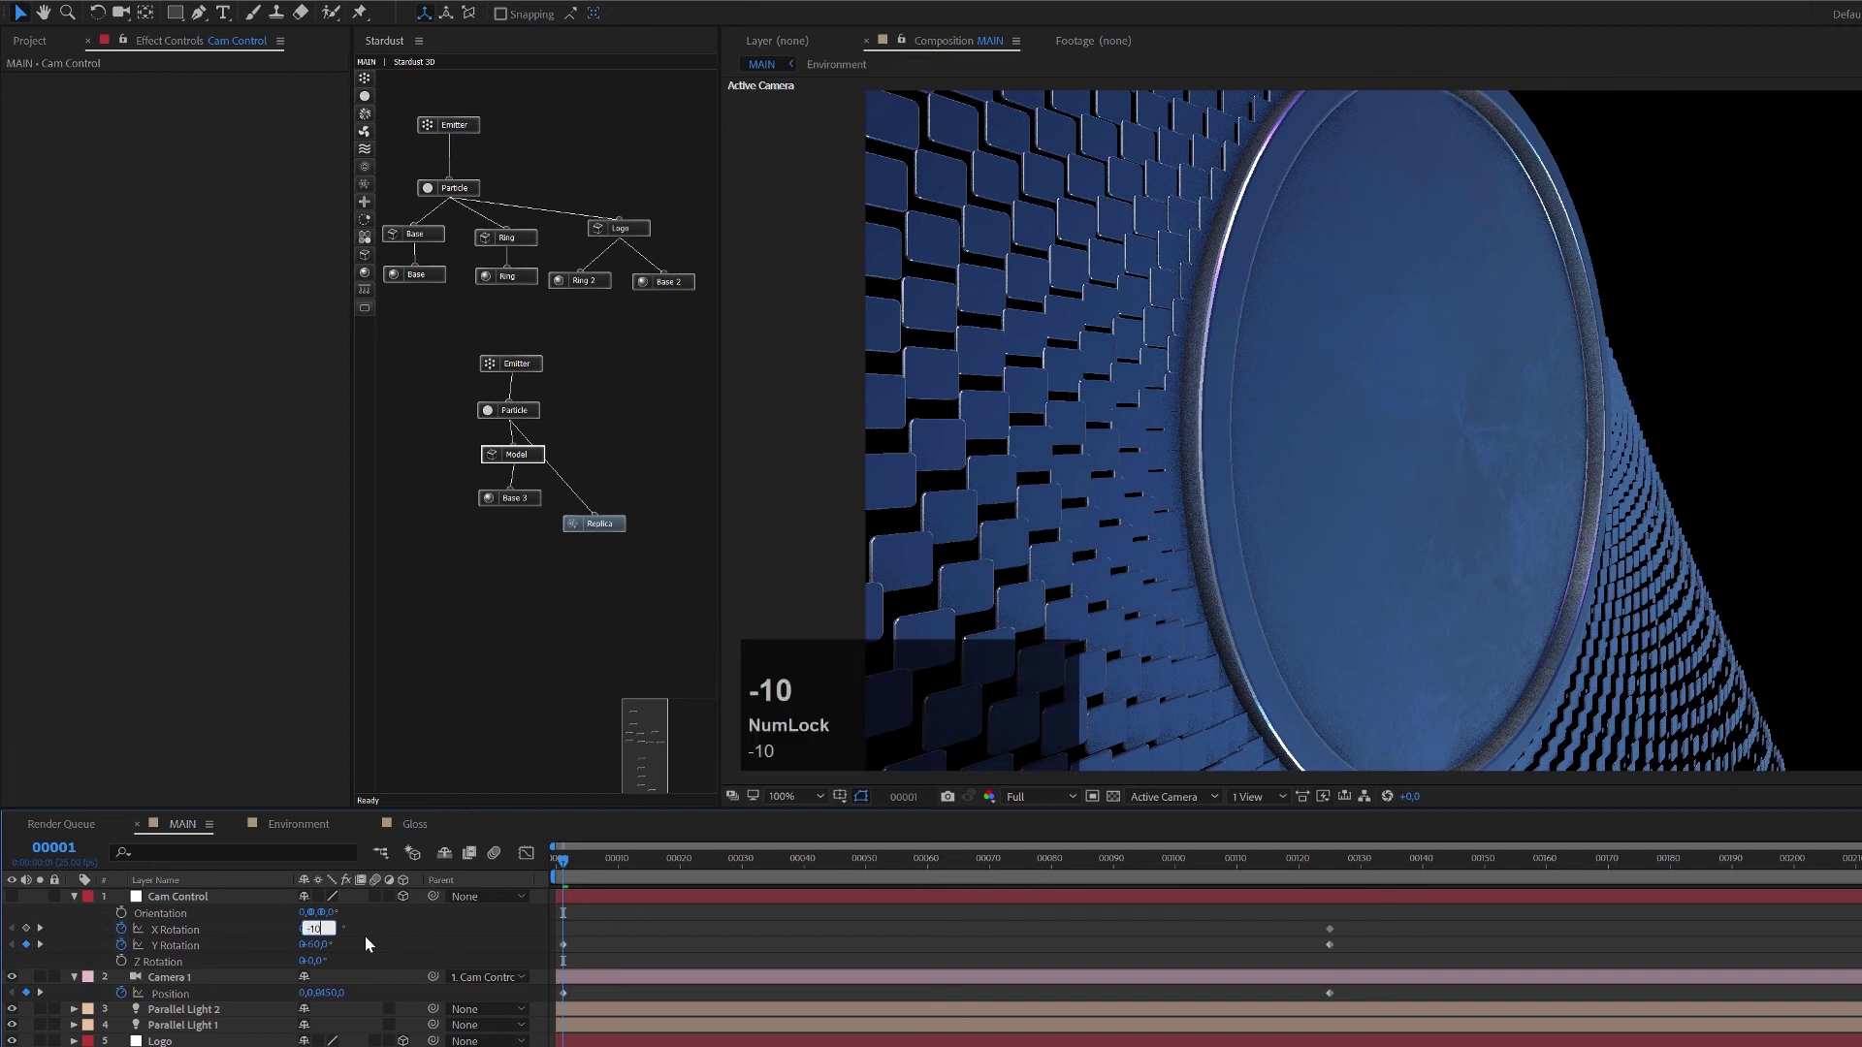
key(Return)
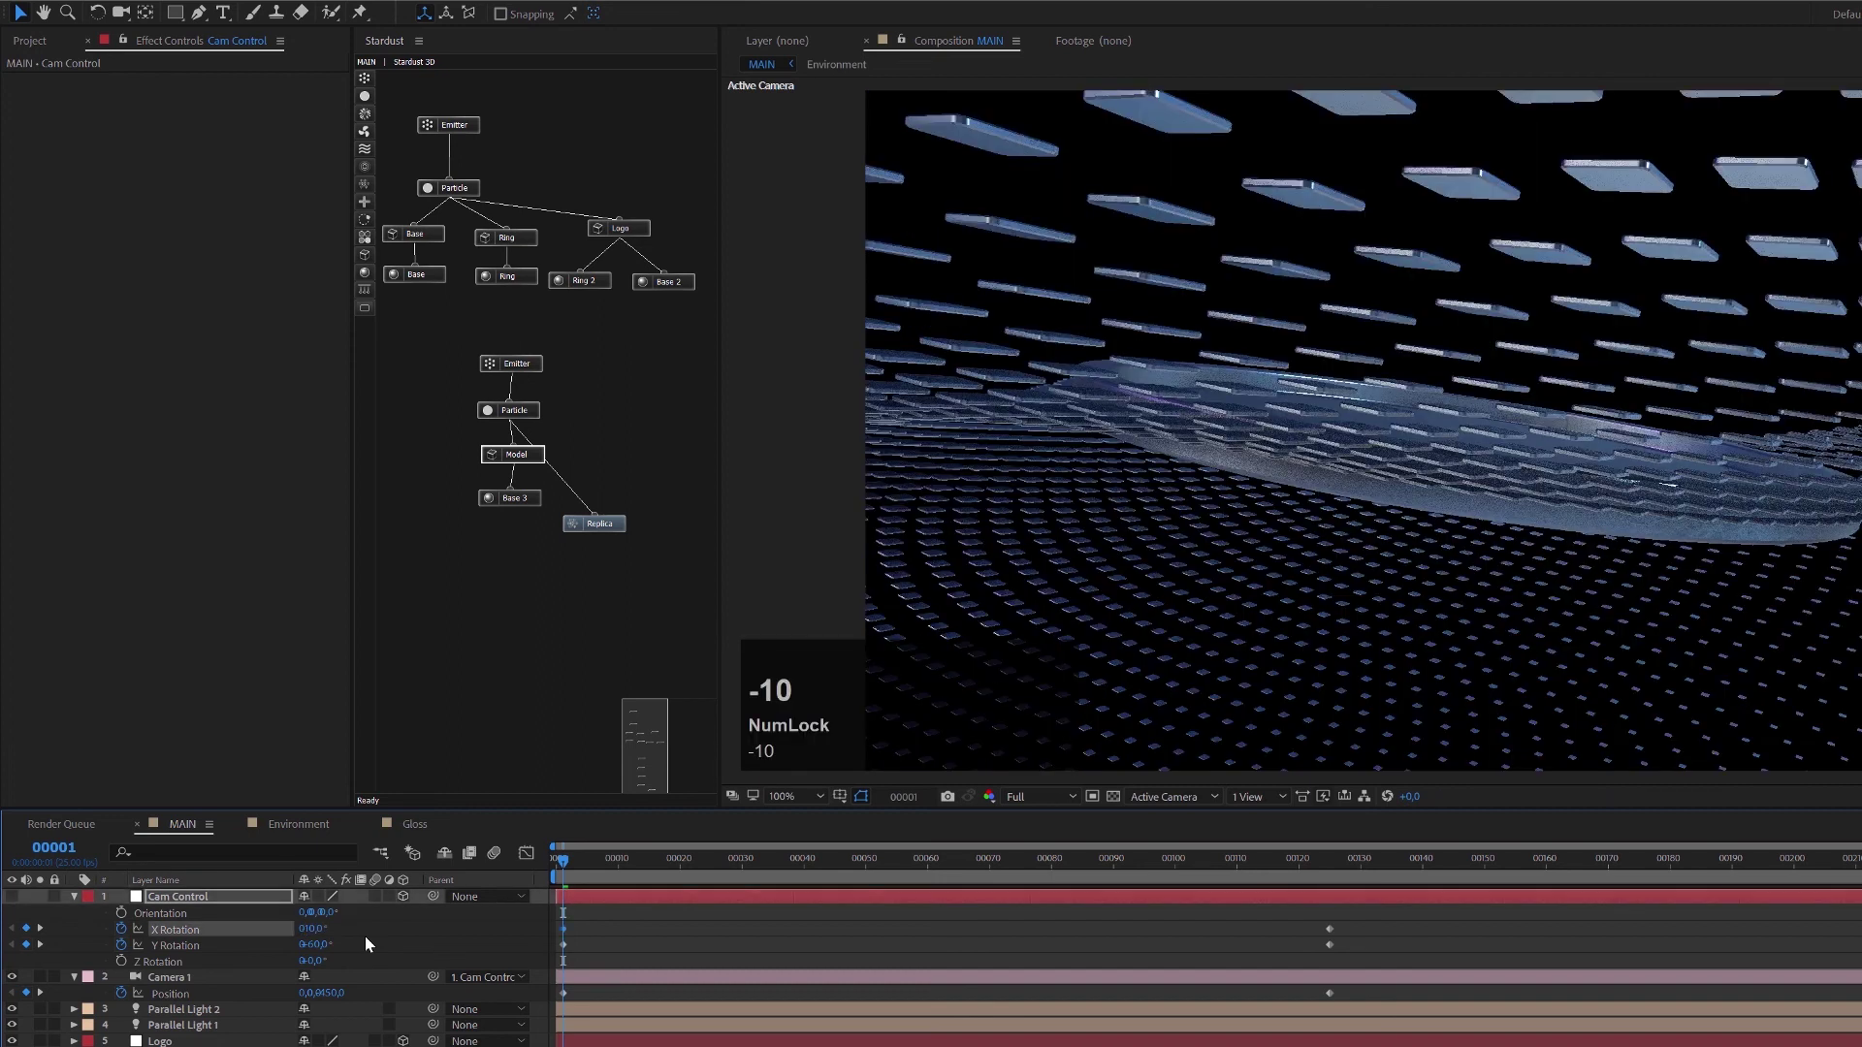
Check the camera move by stepping through the timeline from frame 6 to frame 128.
click(593, 863)
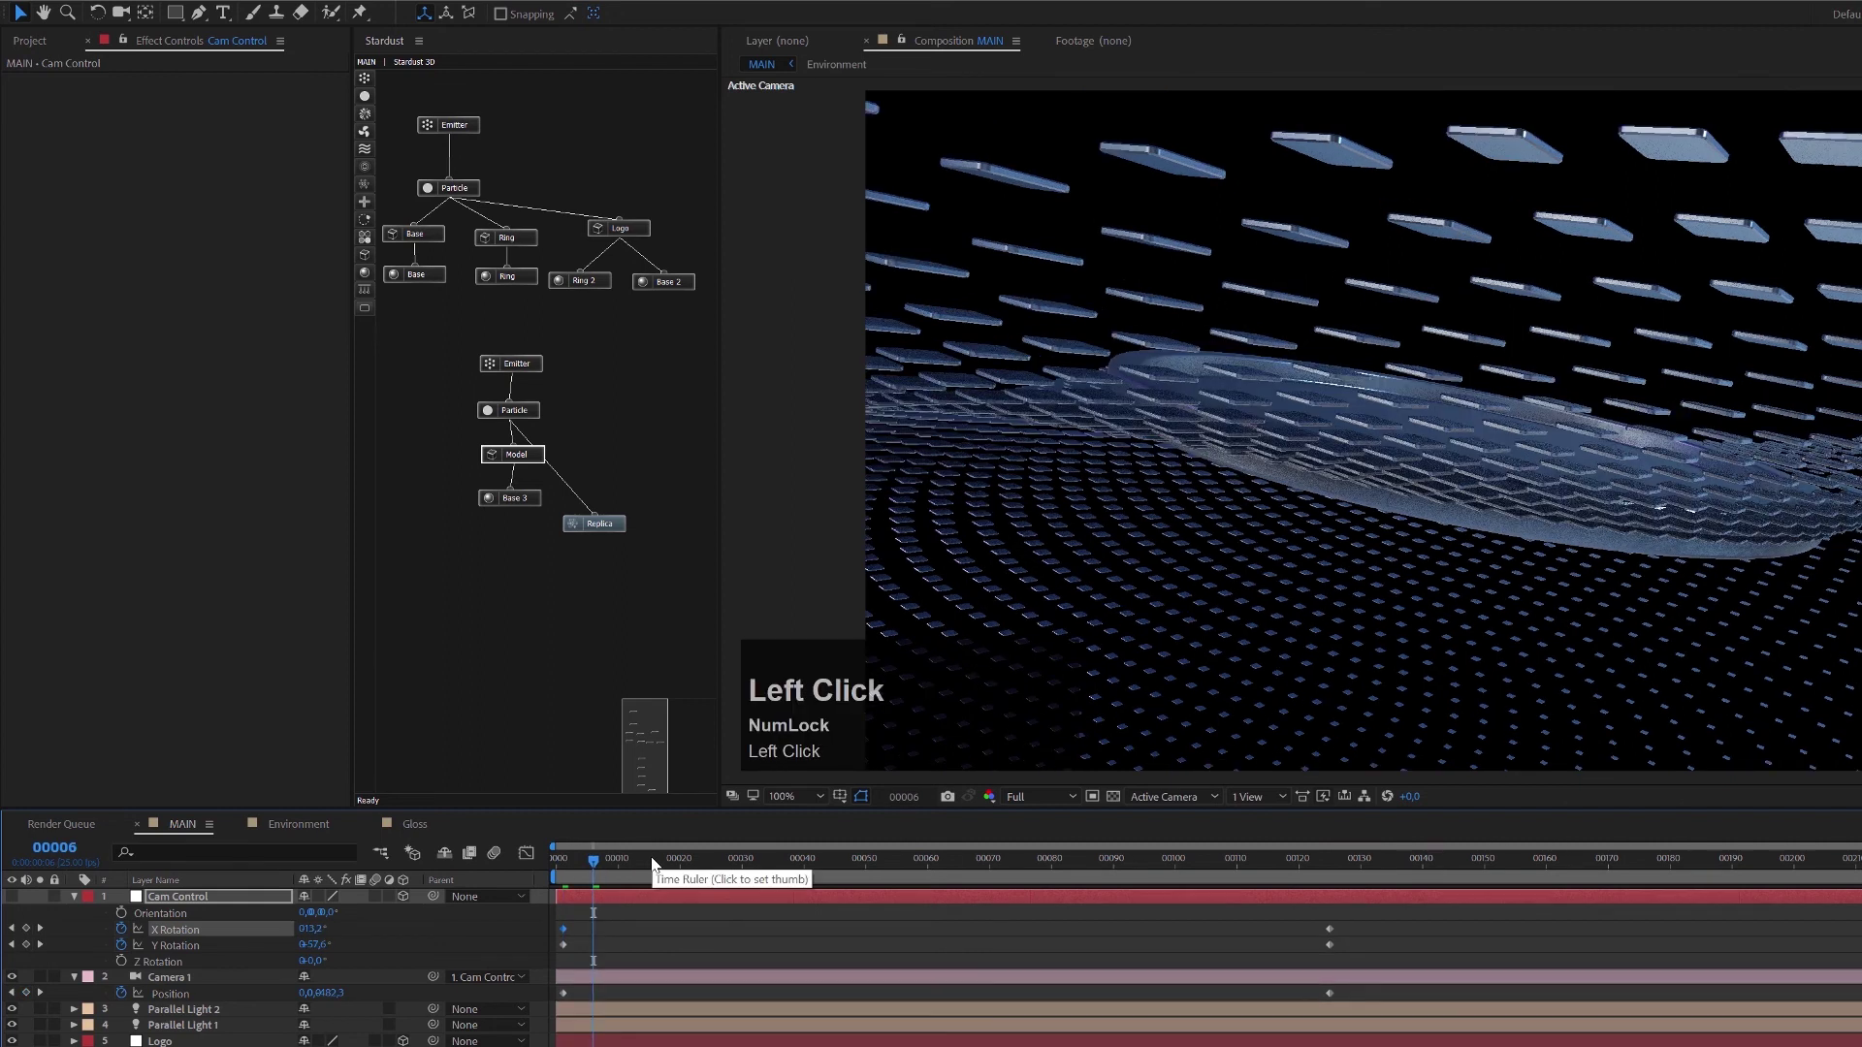
click(653, 863)
click(710, 860)
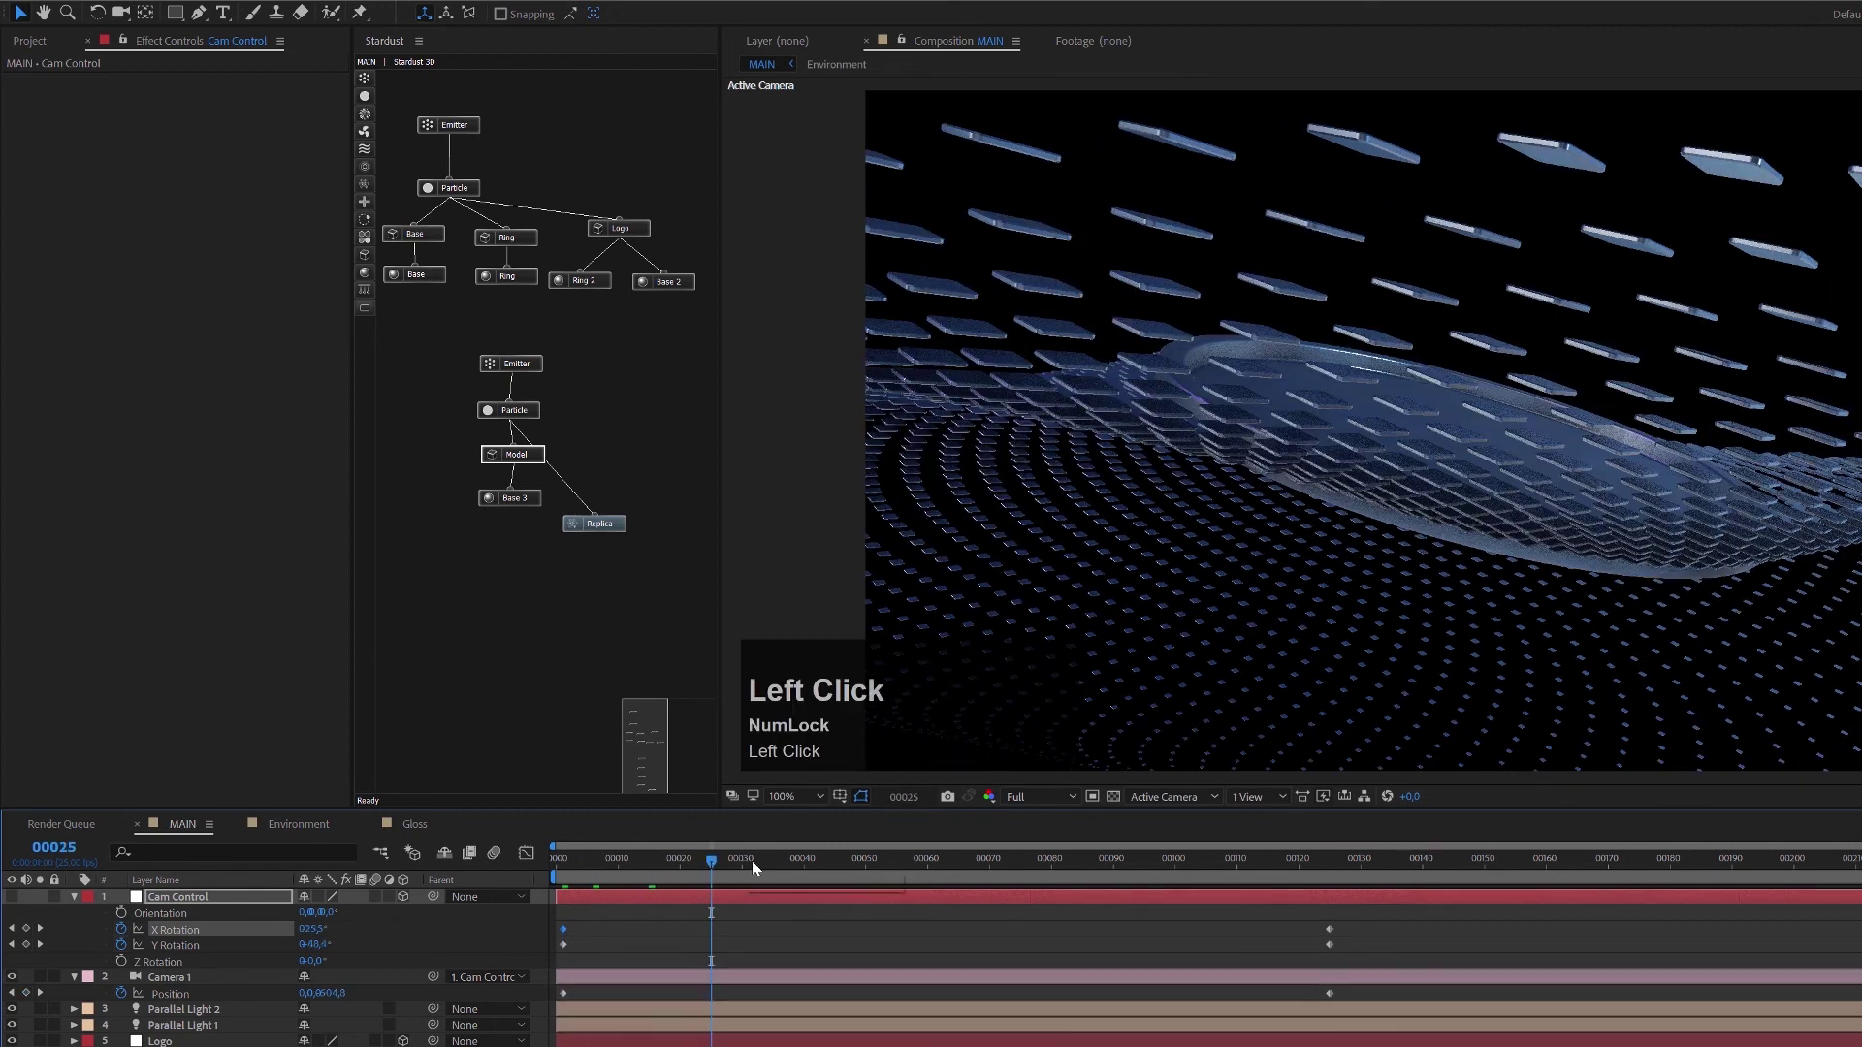
click(785, 861)
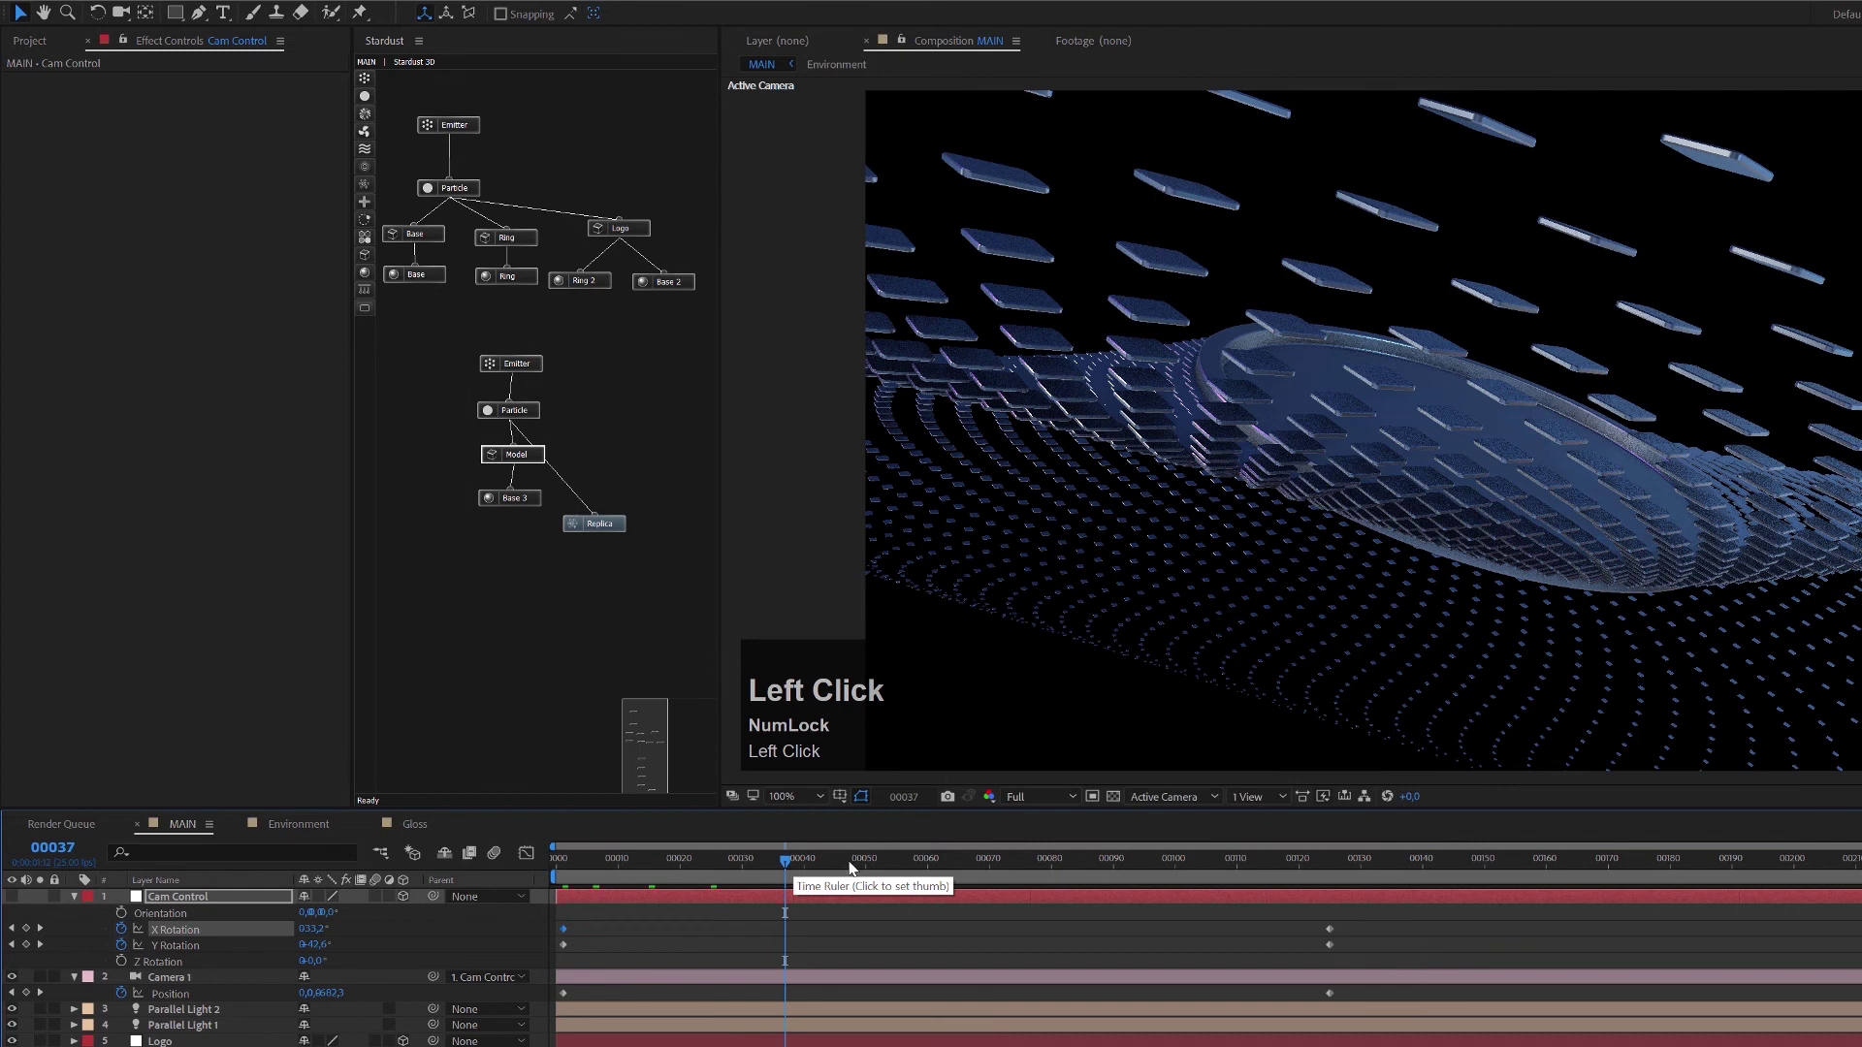
click(848, 862)
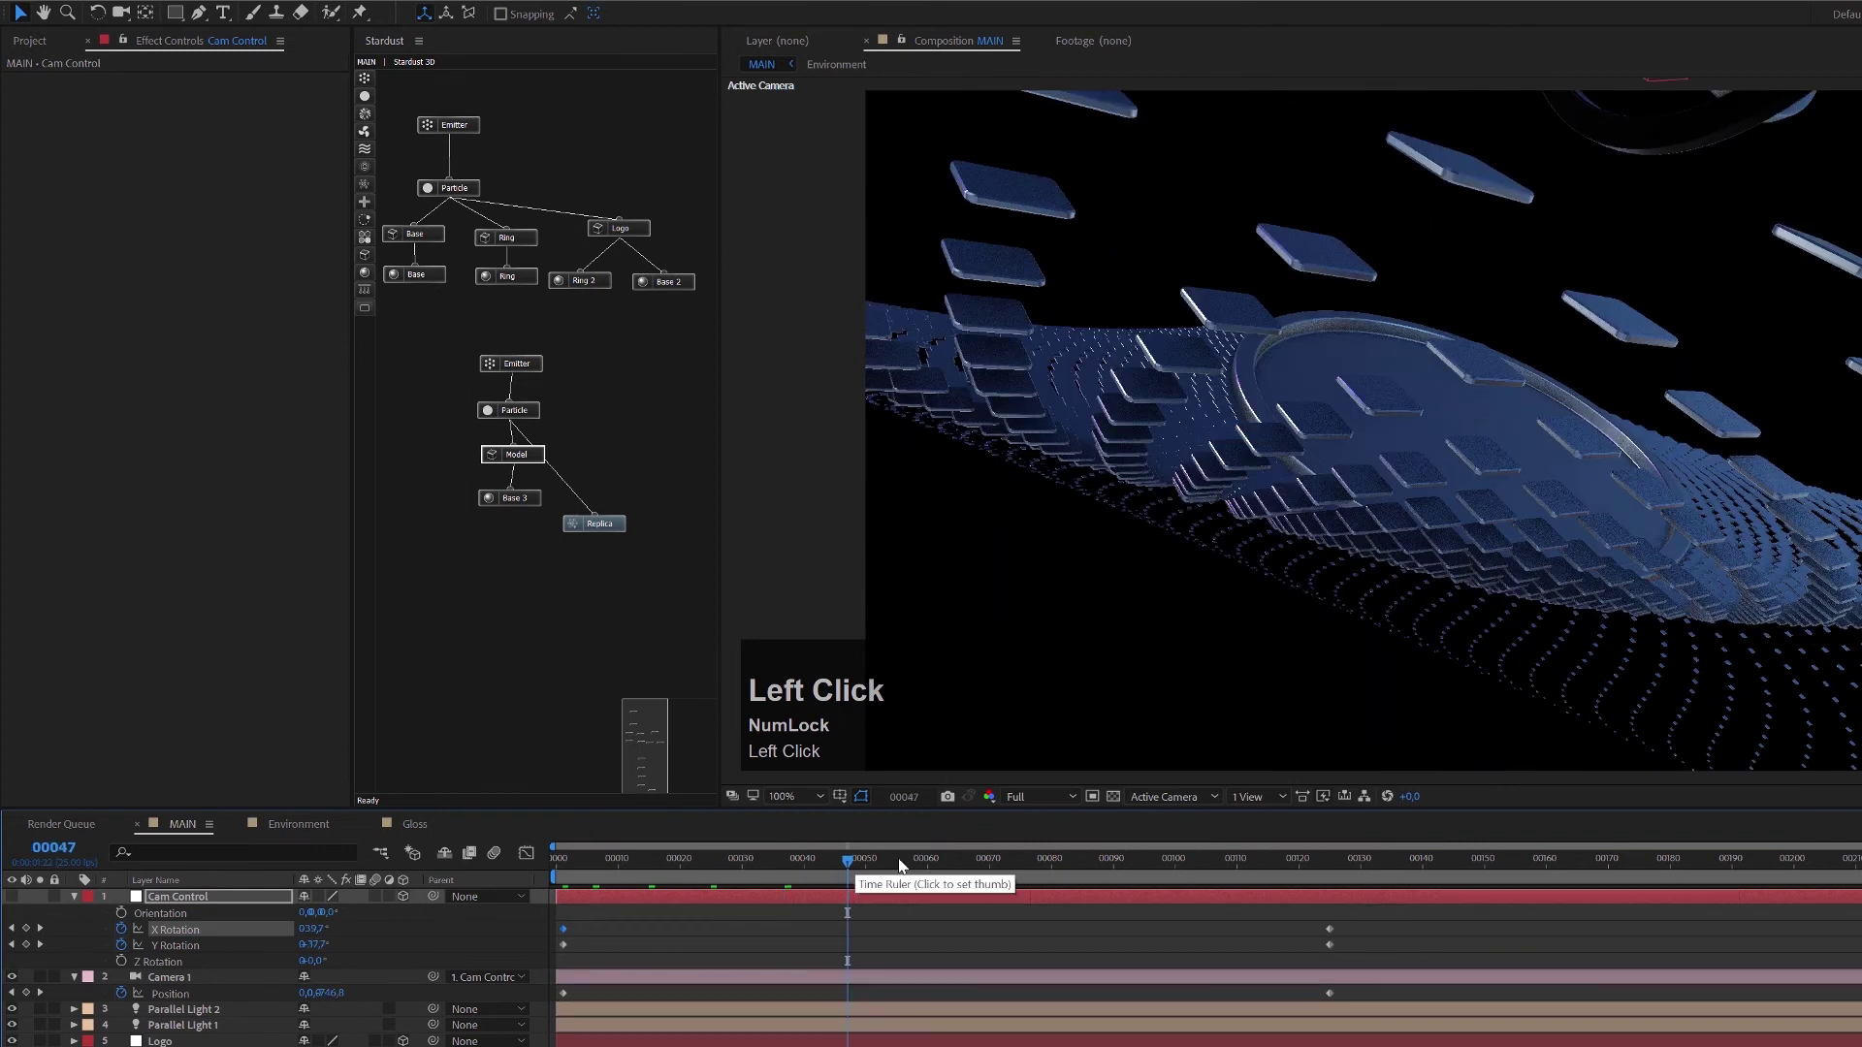
click(897, 860)
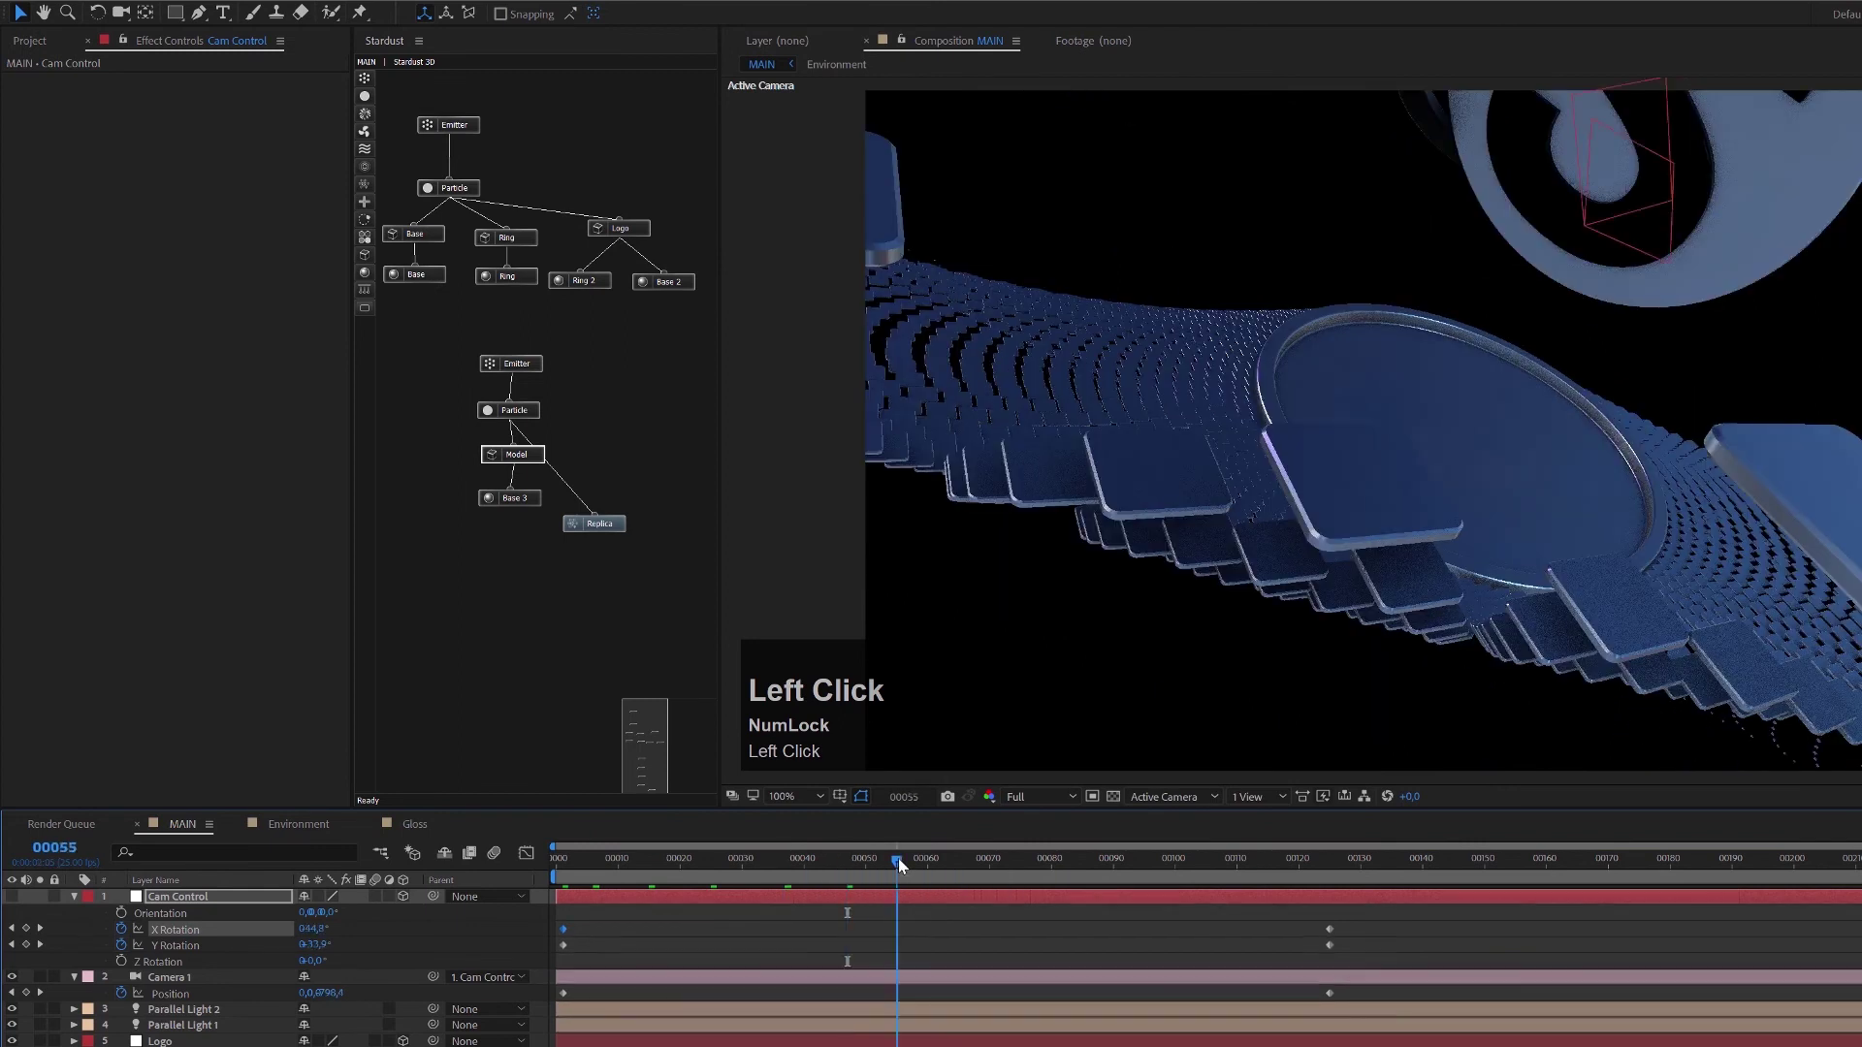
click(967, 862)
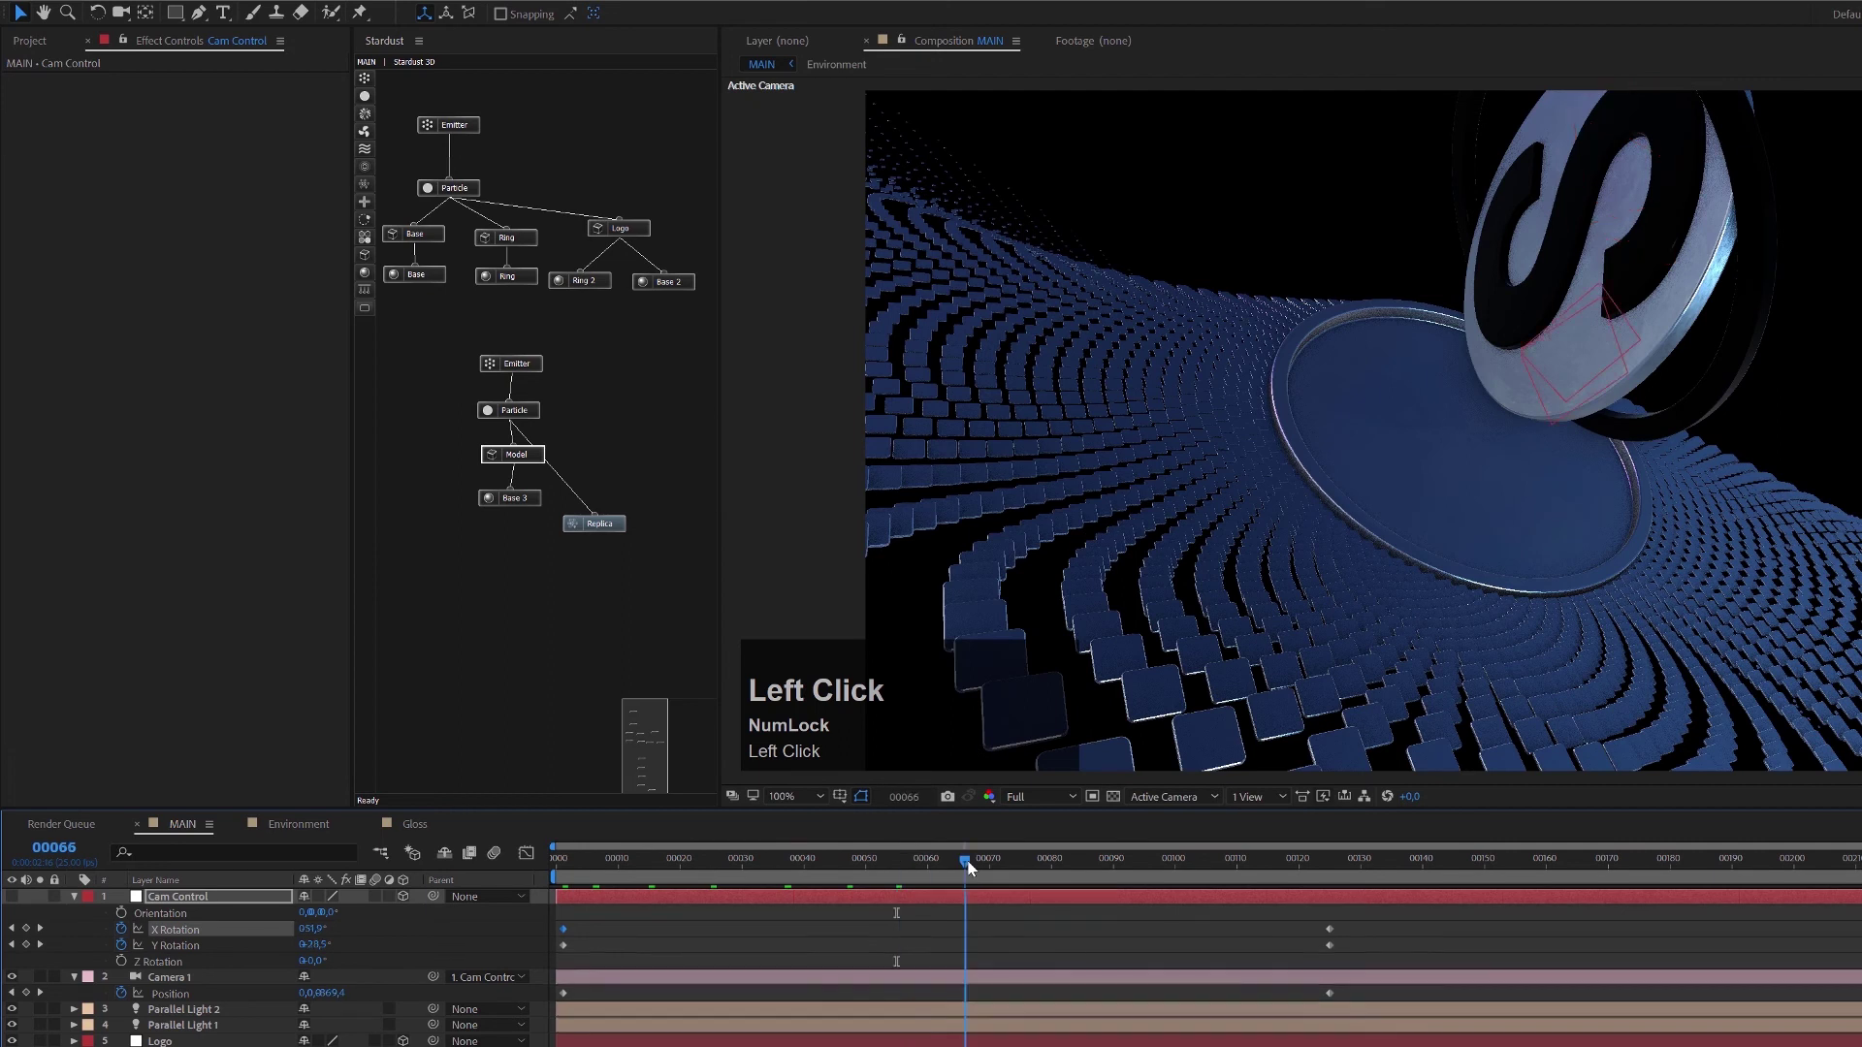
click(1108, 872)
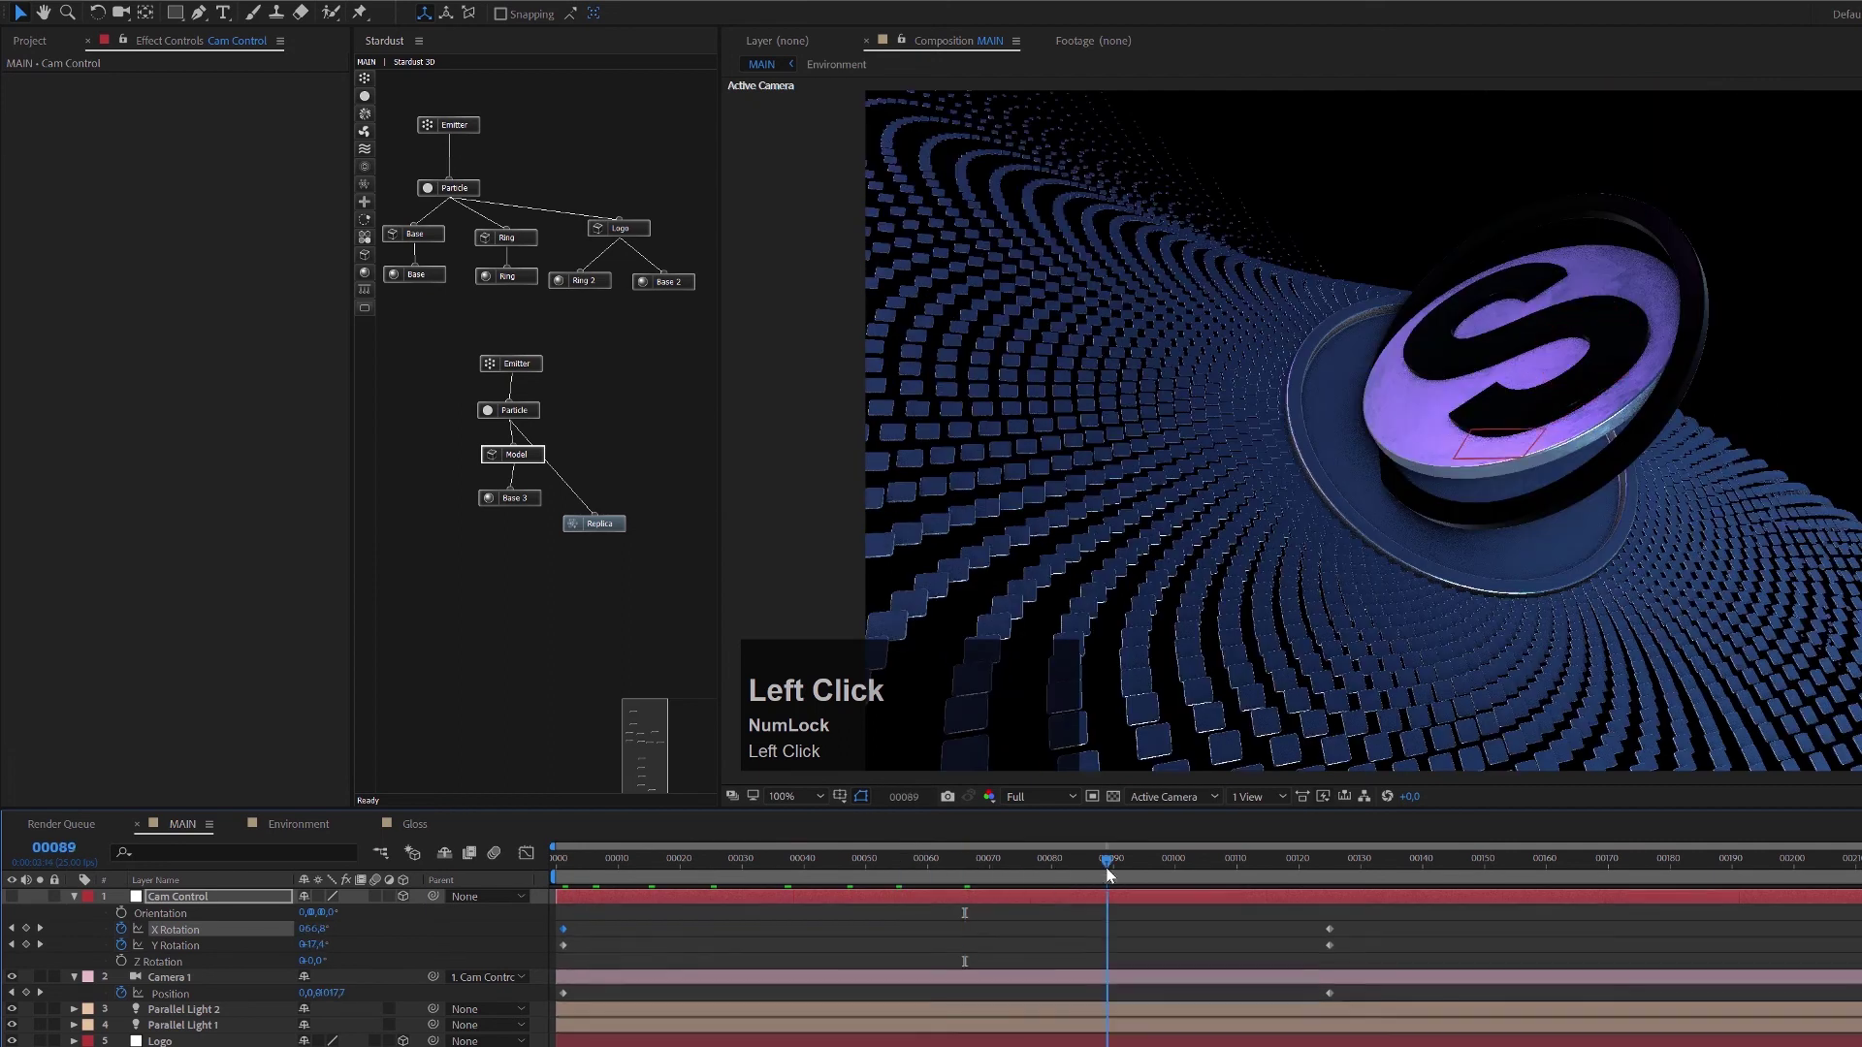
click(1207, 869)
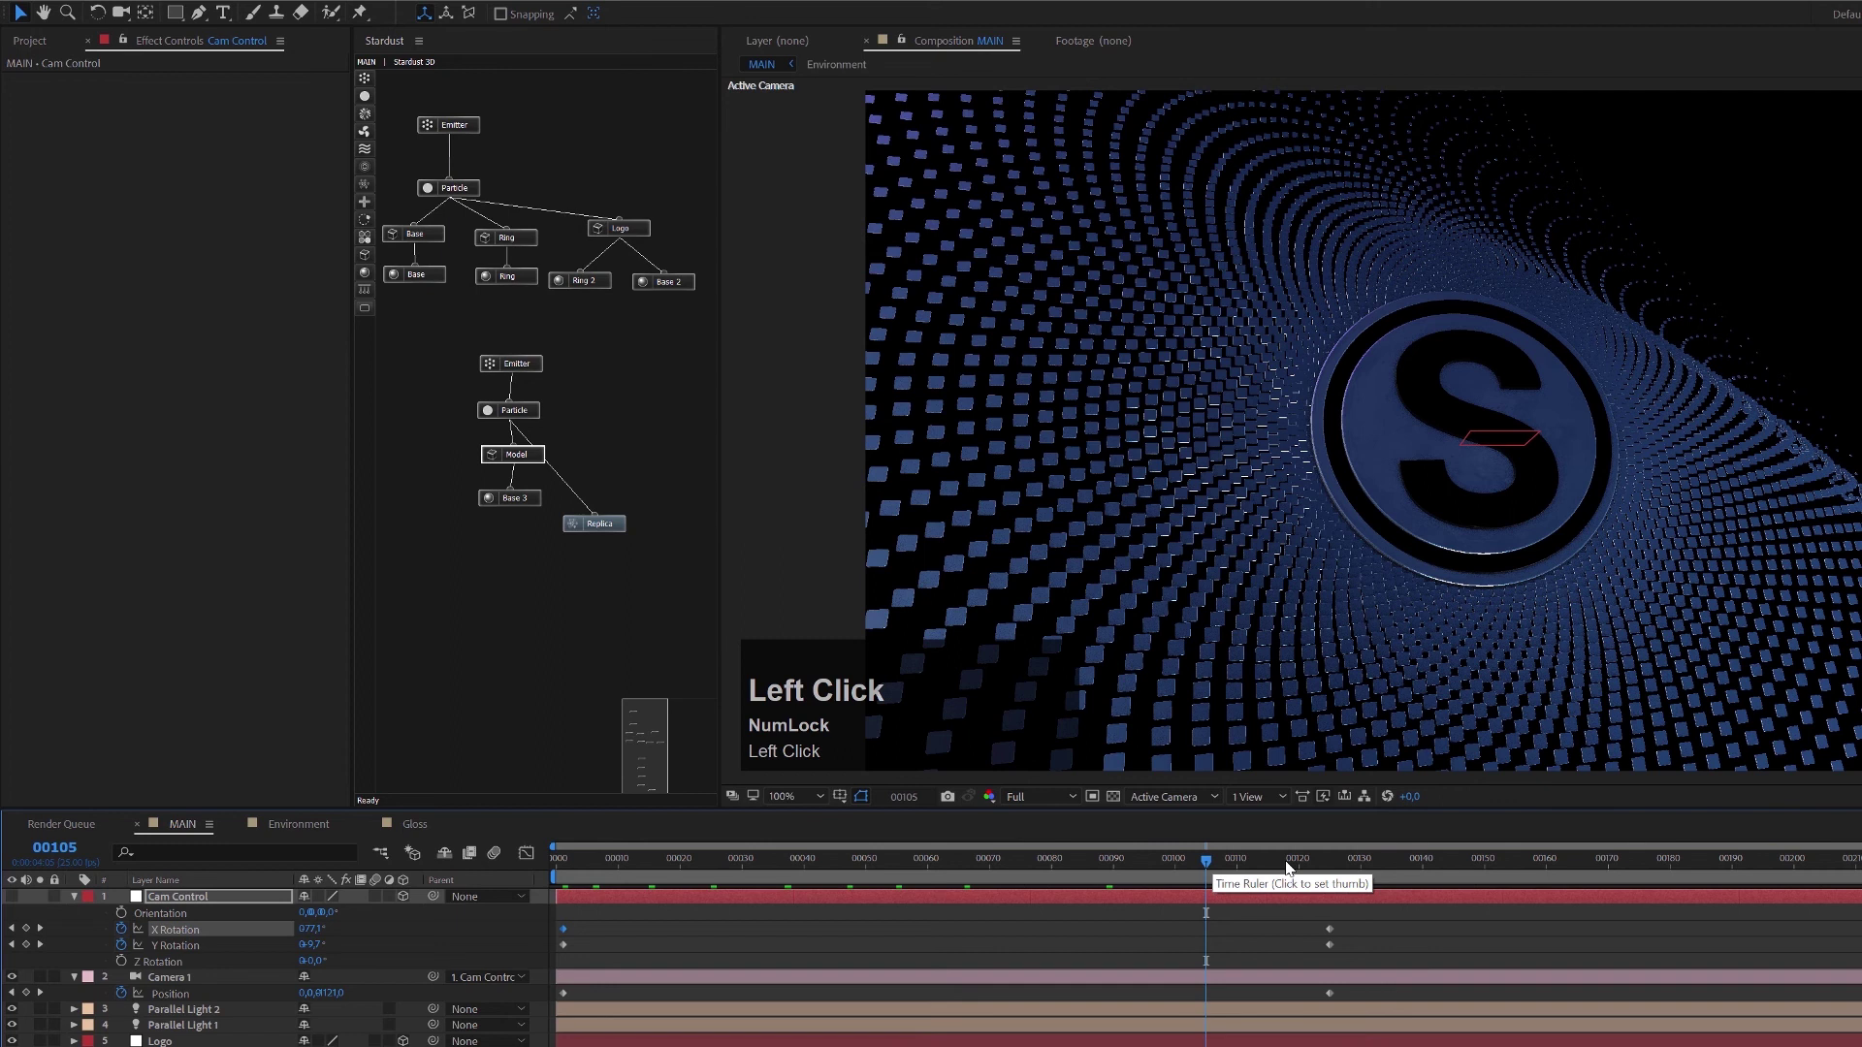
click(1287, 866)
click(1350, 866)
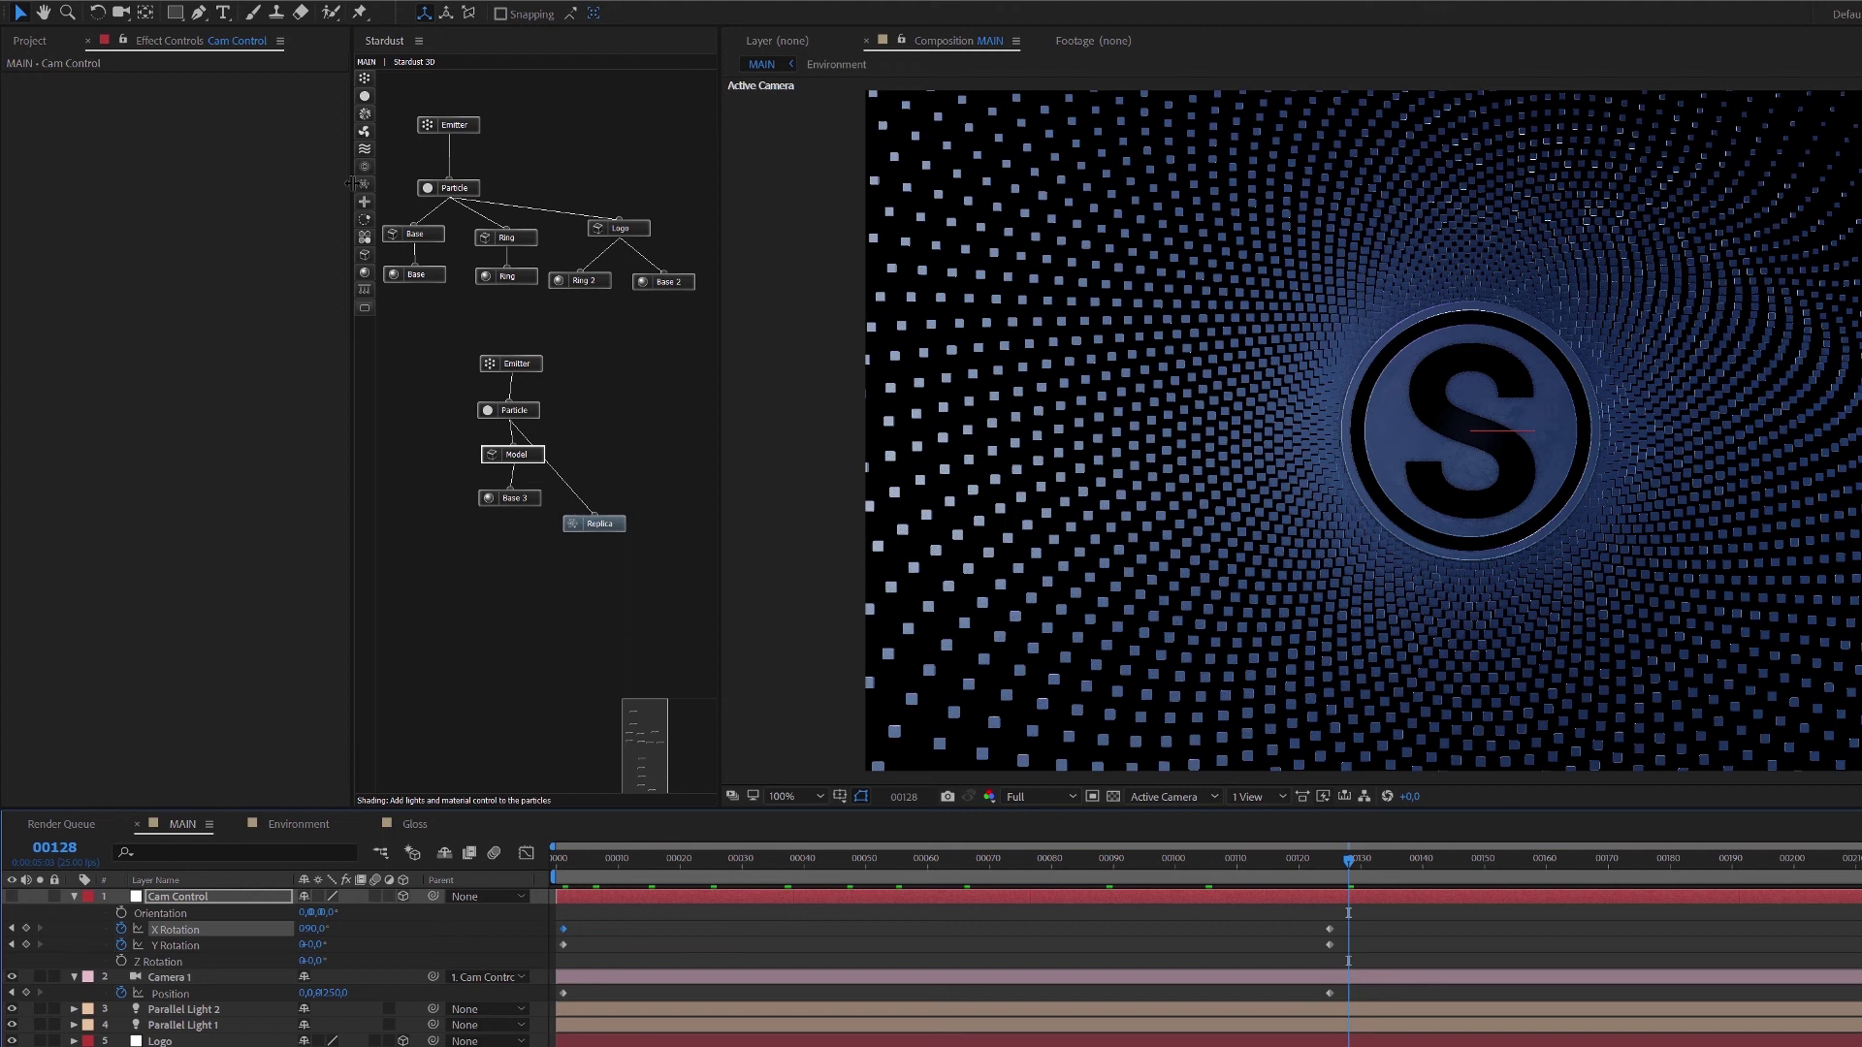
Add a Turbulence node connected below the Replica node and set its Position offset to 10.
click(365, 147)
drag(395, 154, 617, 579)
scroll(225, 609, down, 3)
scroll(206, 640, down, 3)
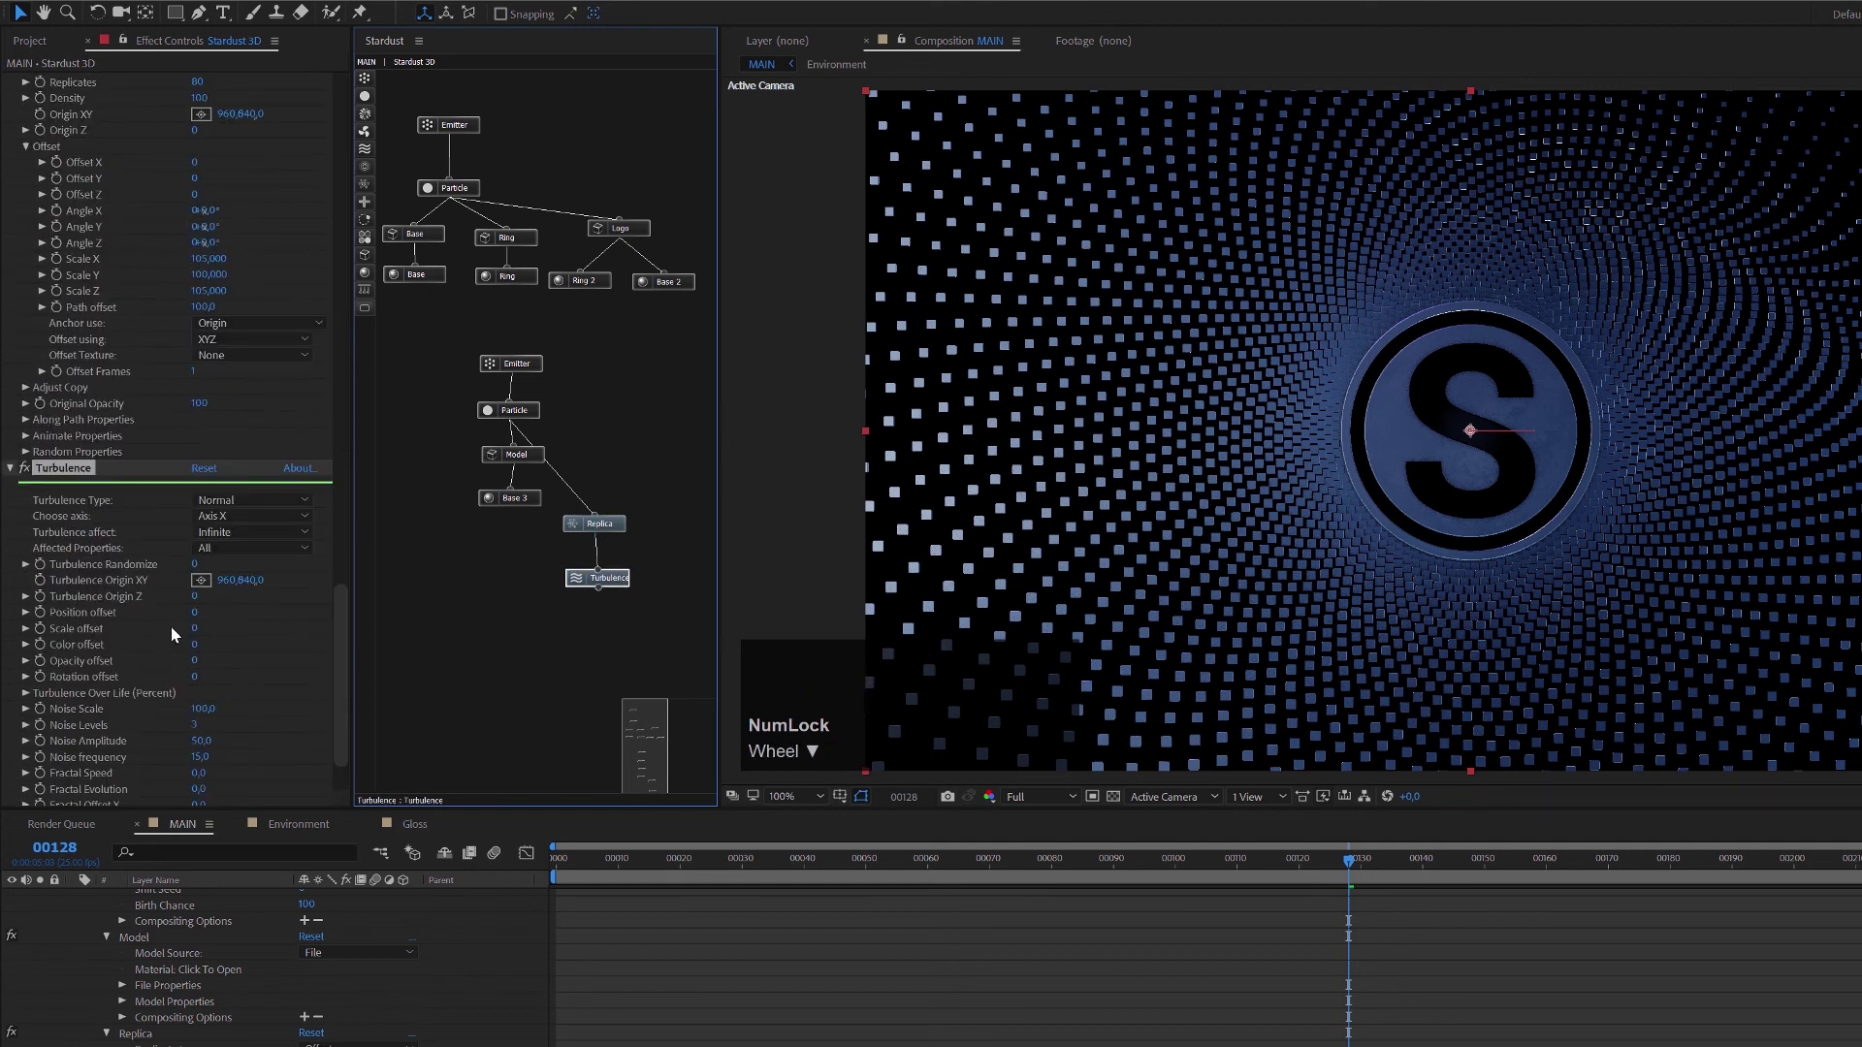
click(197, 615)
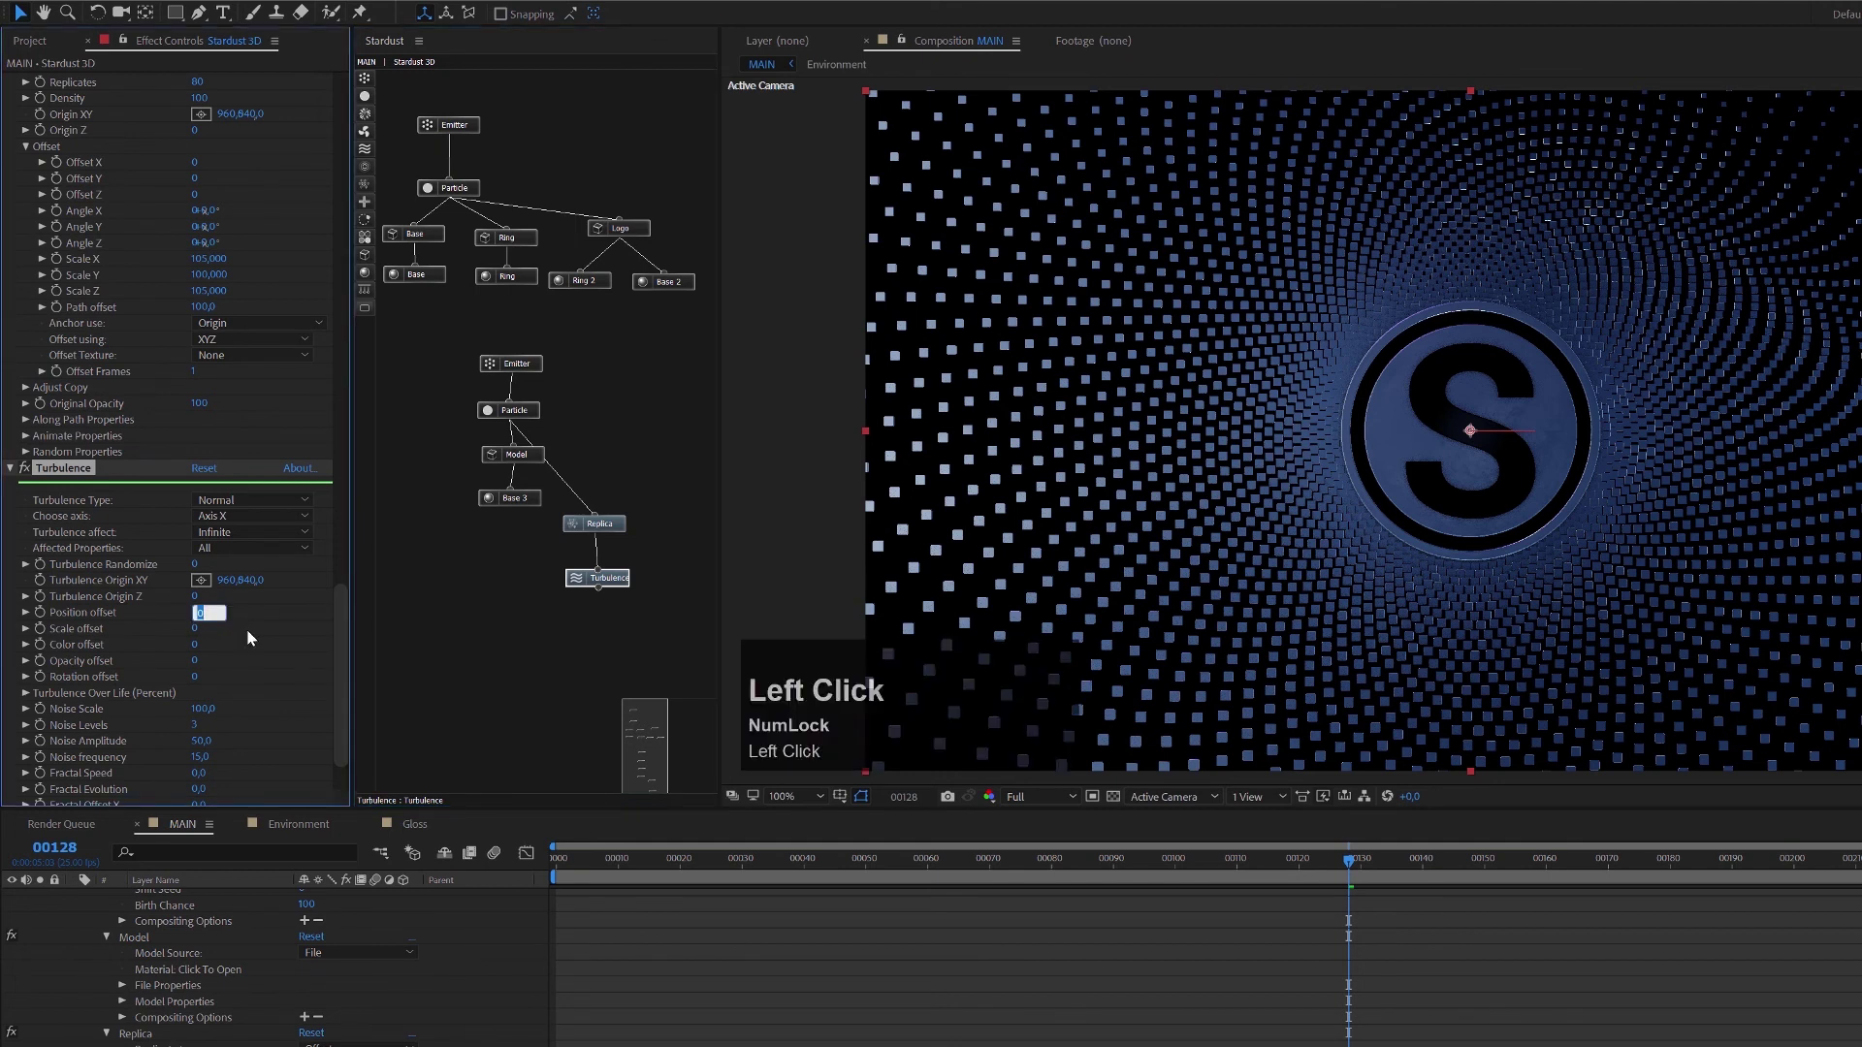
text(10)
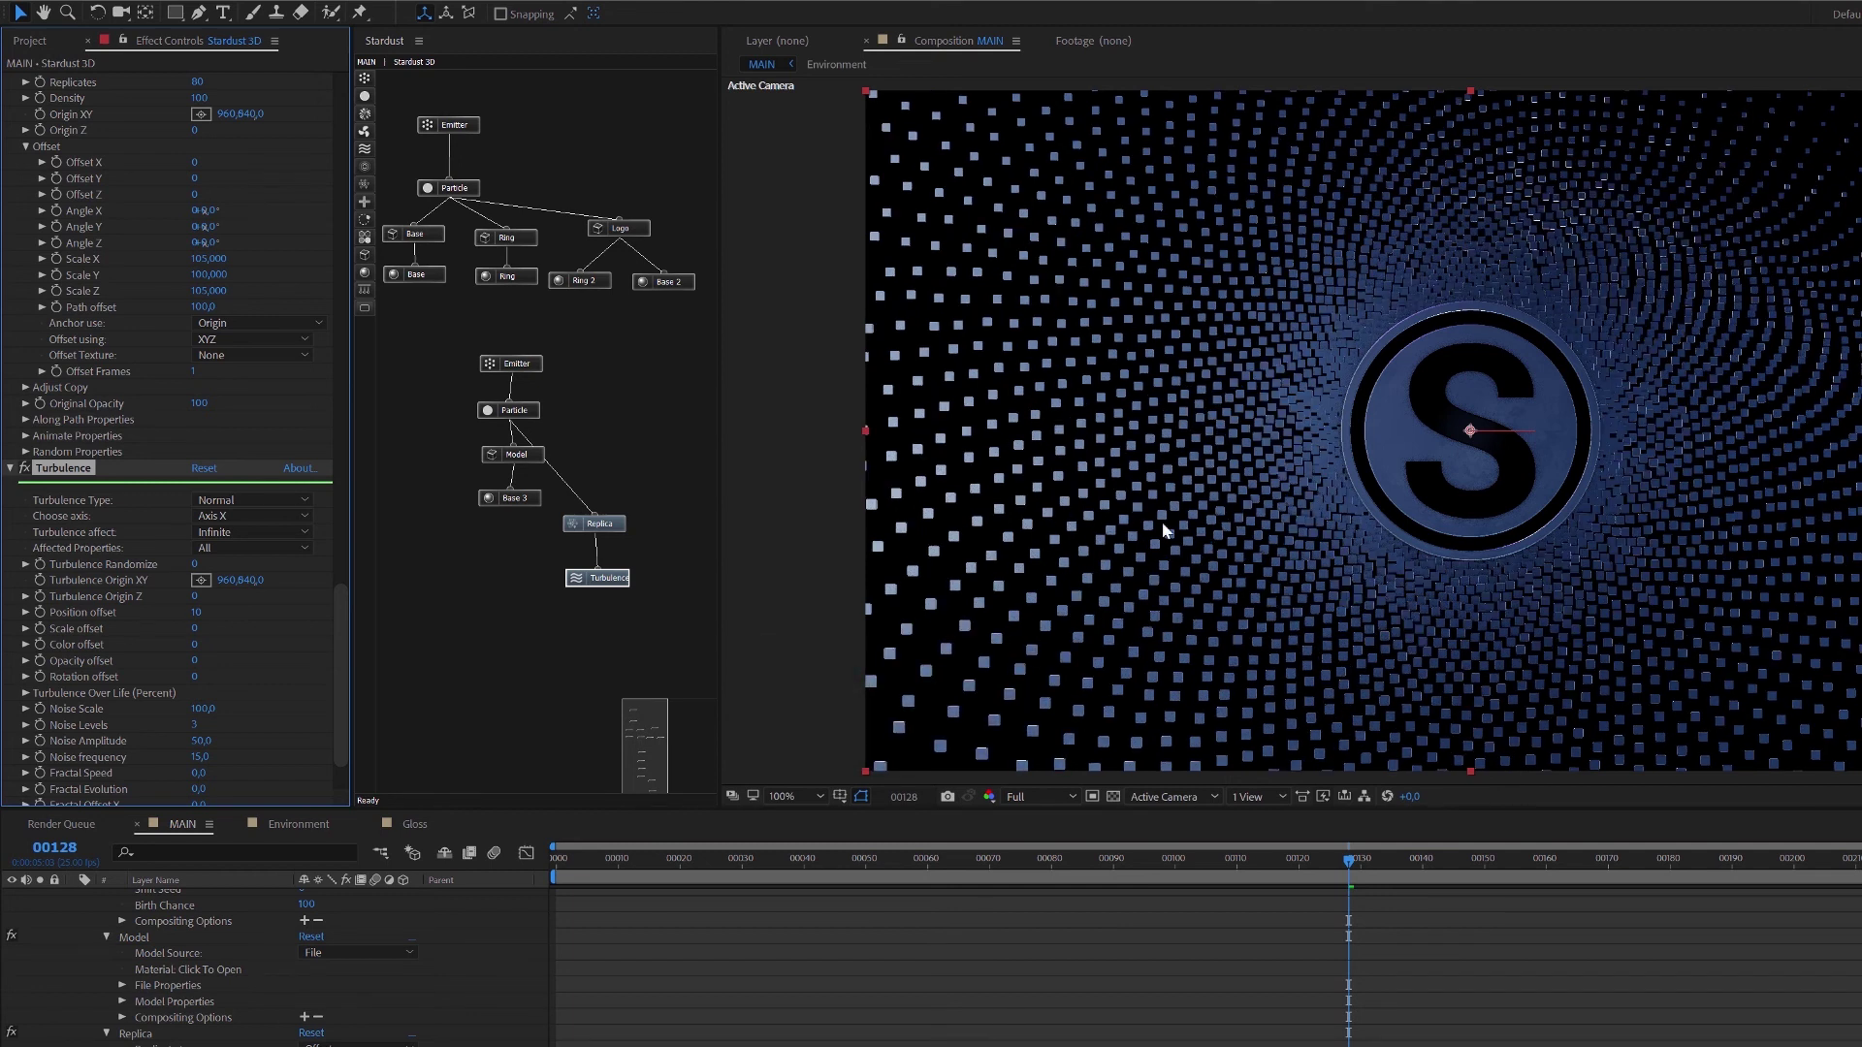
Set the Turbulence node's Noise Scale to 500.
scroll(265, 683, down, 2)
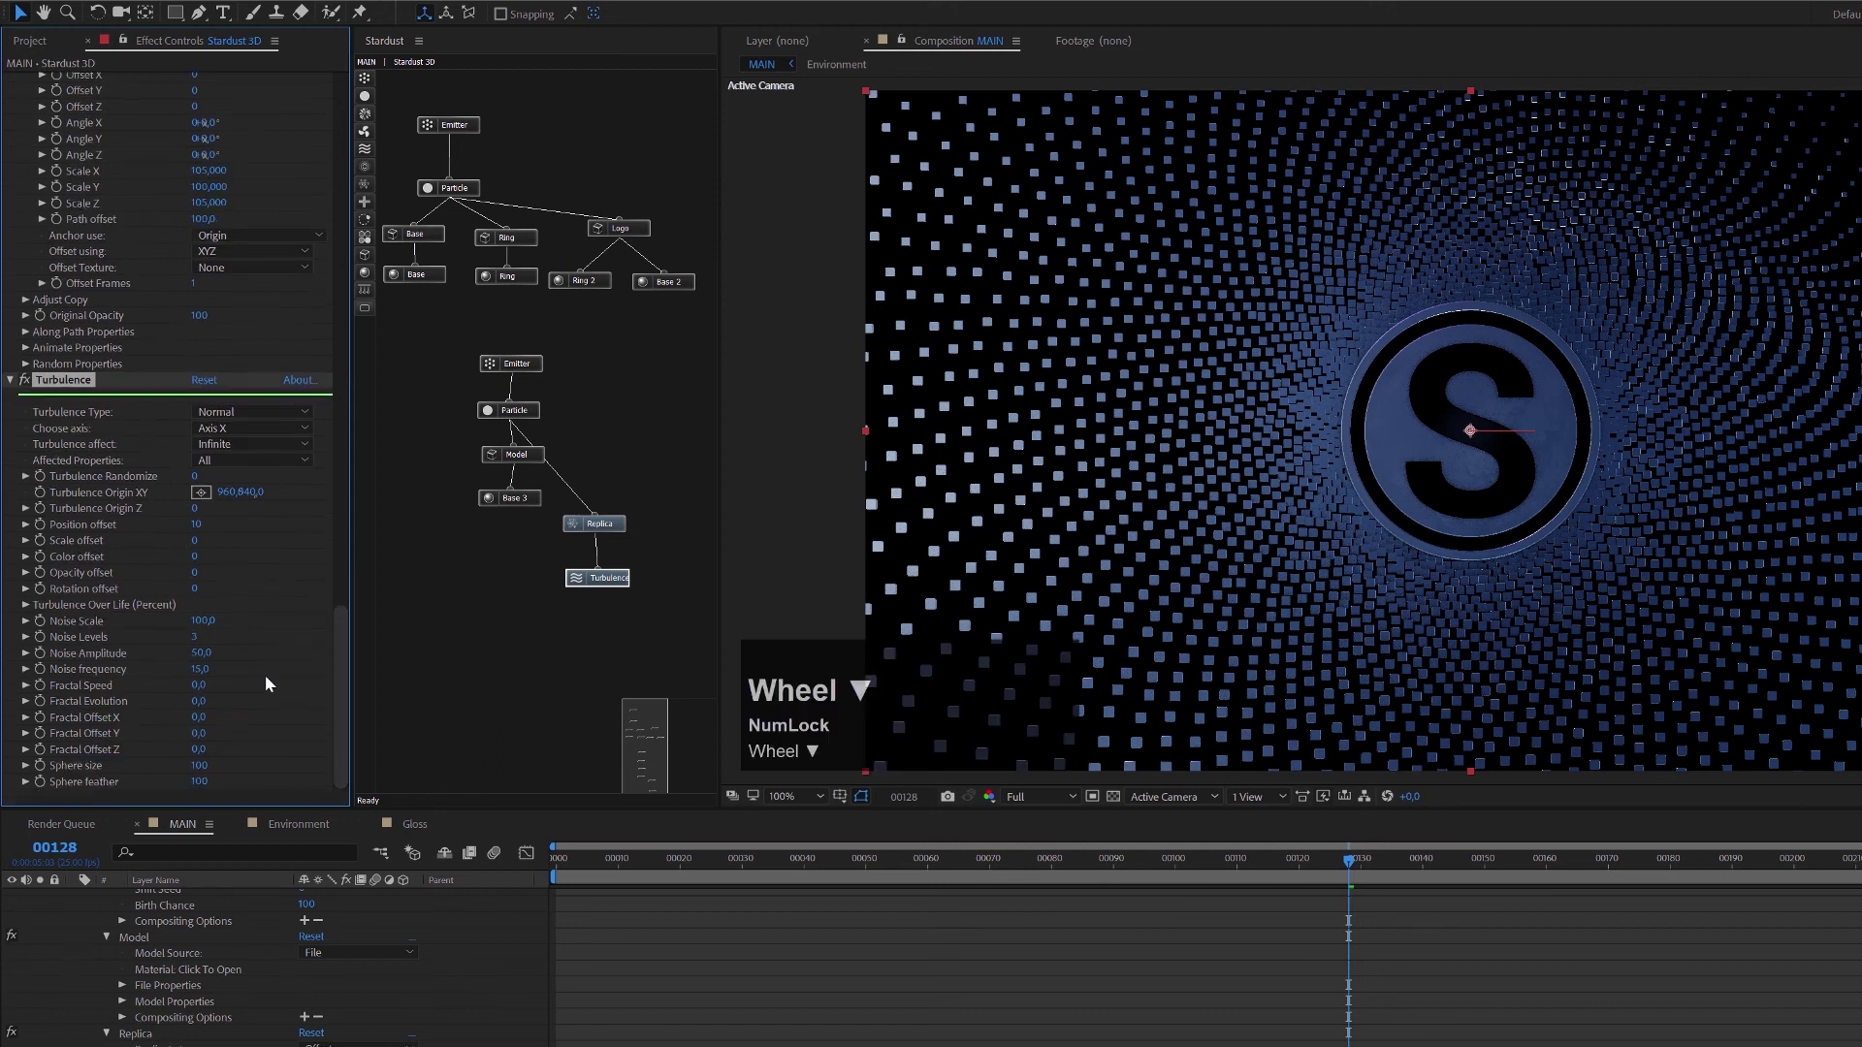
click(204, 622)
text(500)
key(Return)
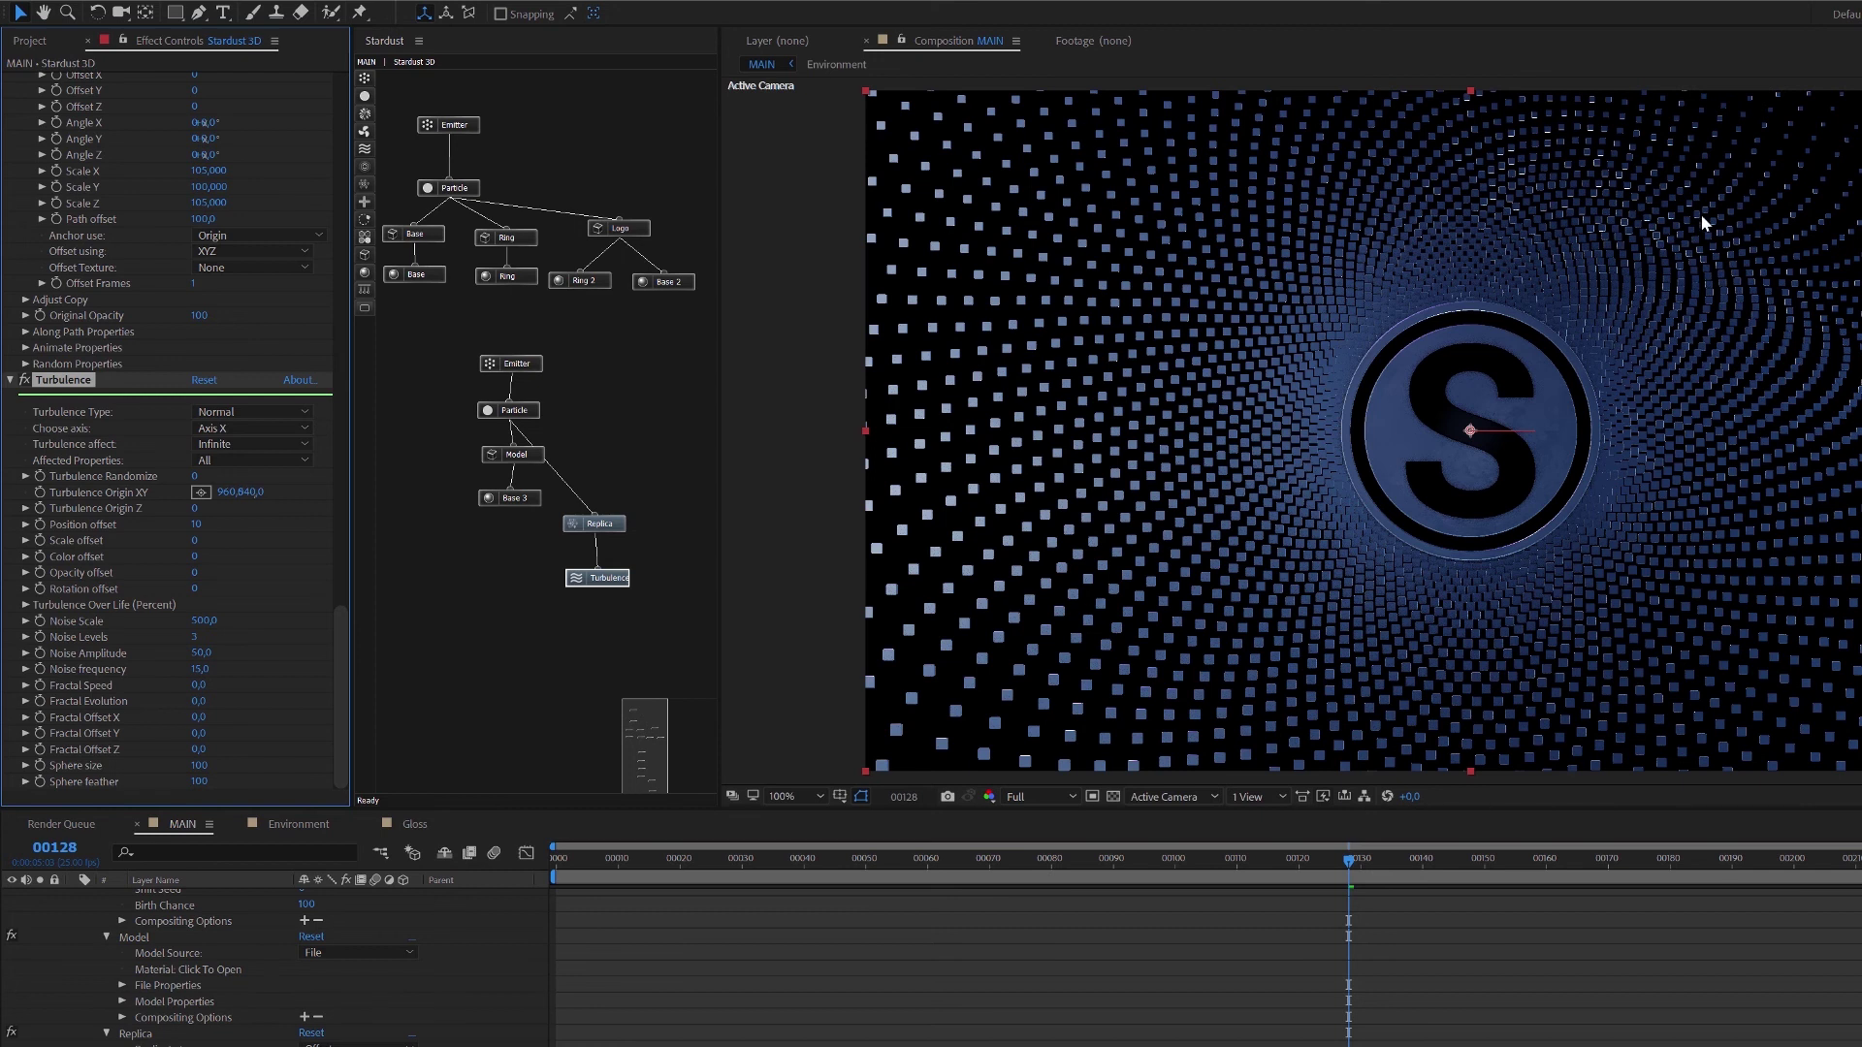
Set the Turbulence node's Rotation offset and Scale offset to 100 each.
click(194, 589)
text(100)
key(Return)
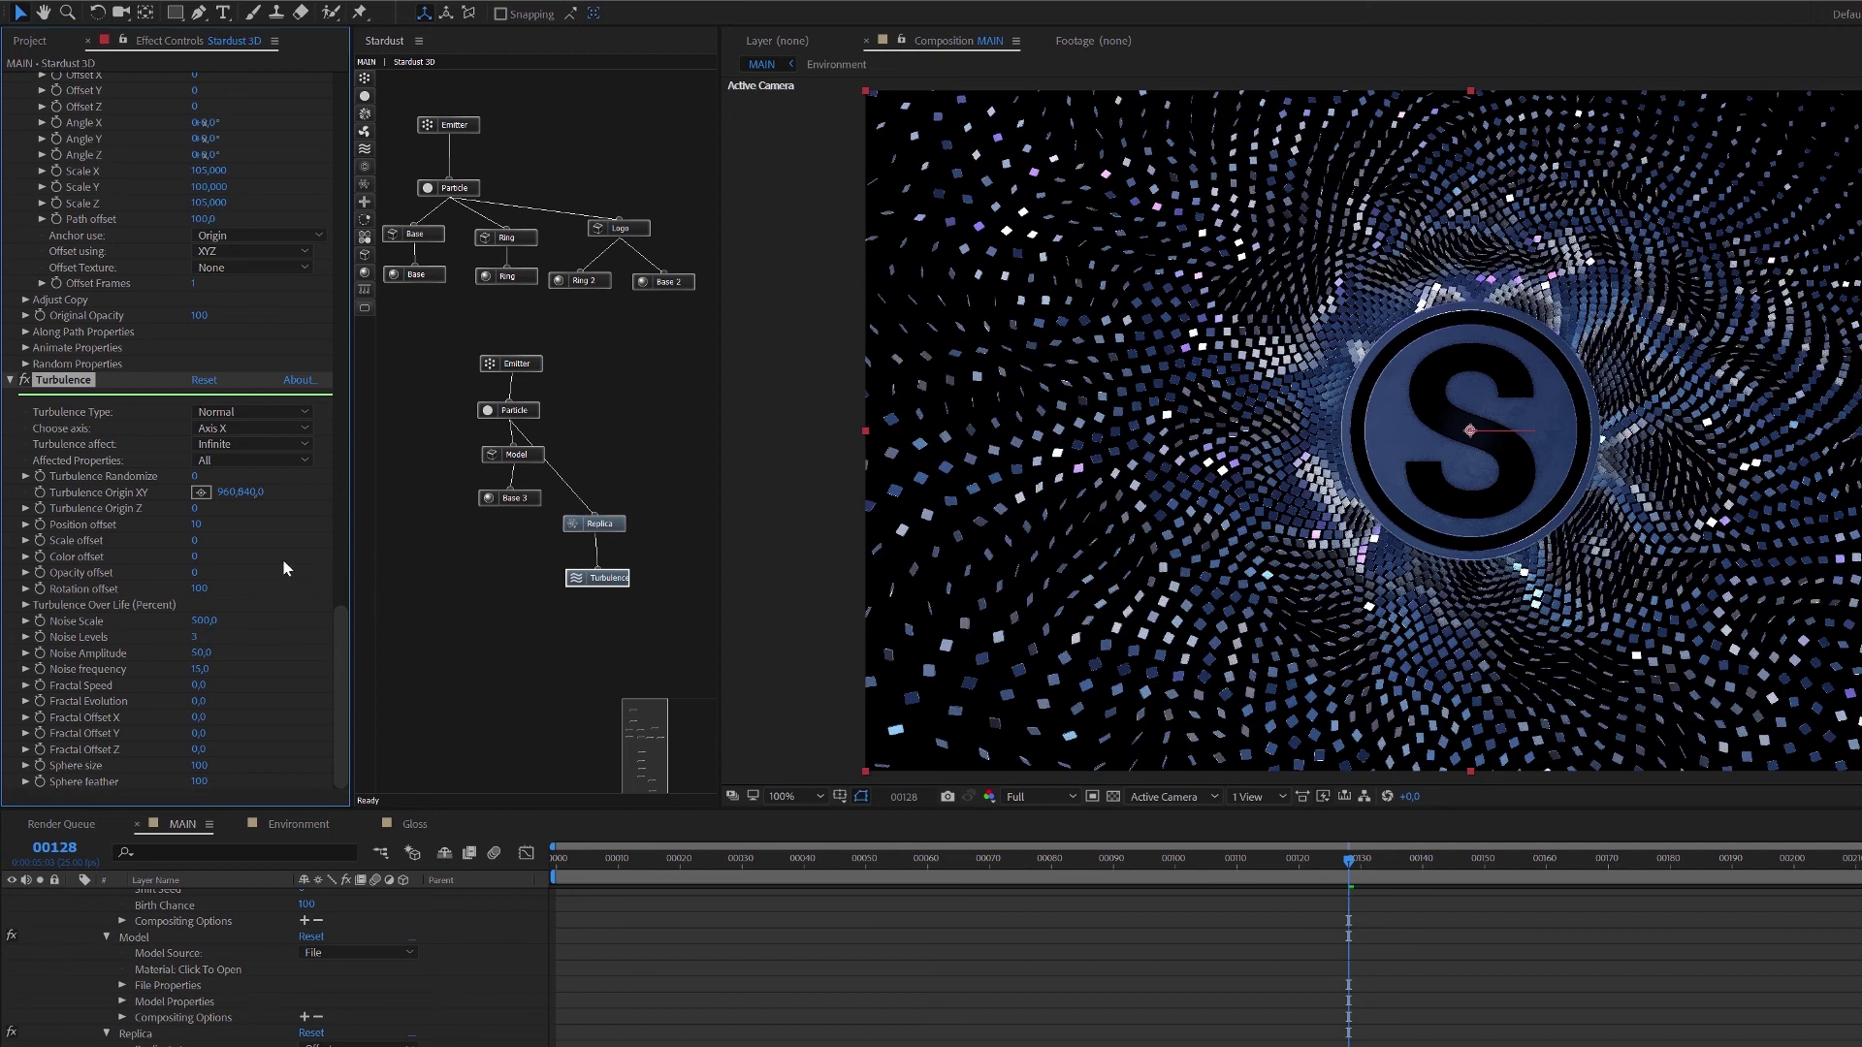
click(195, 540)
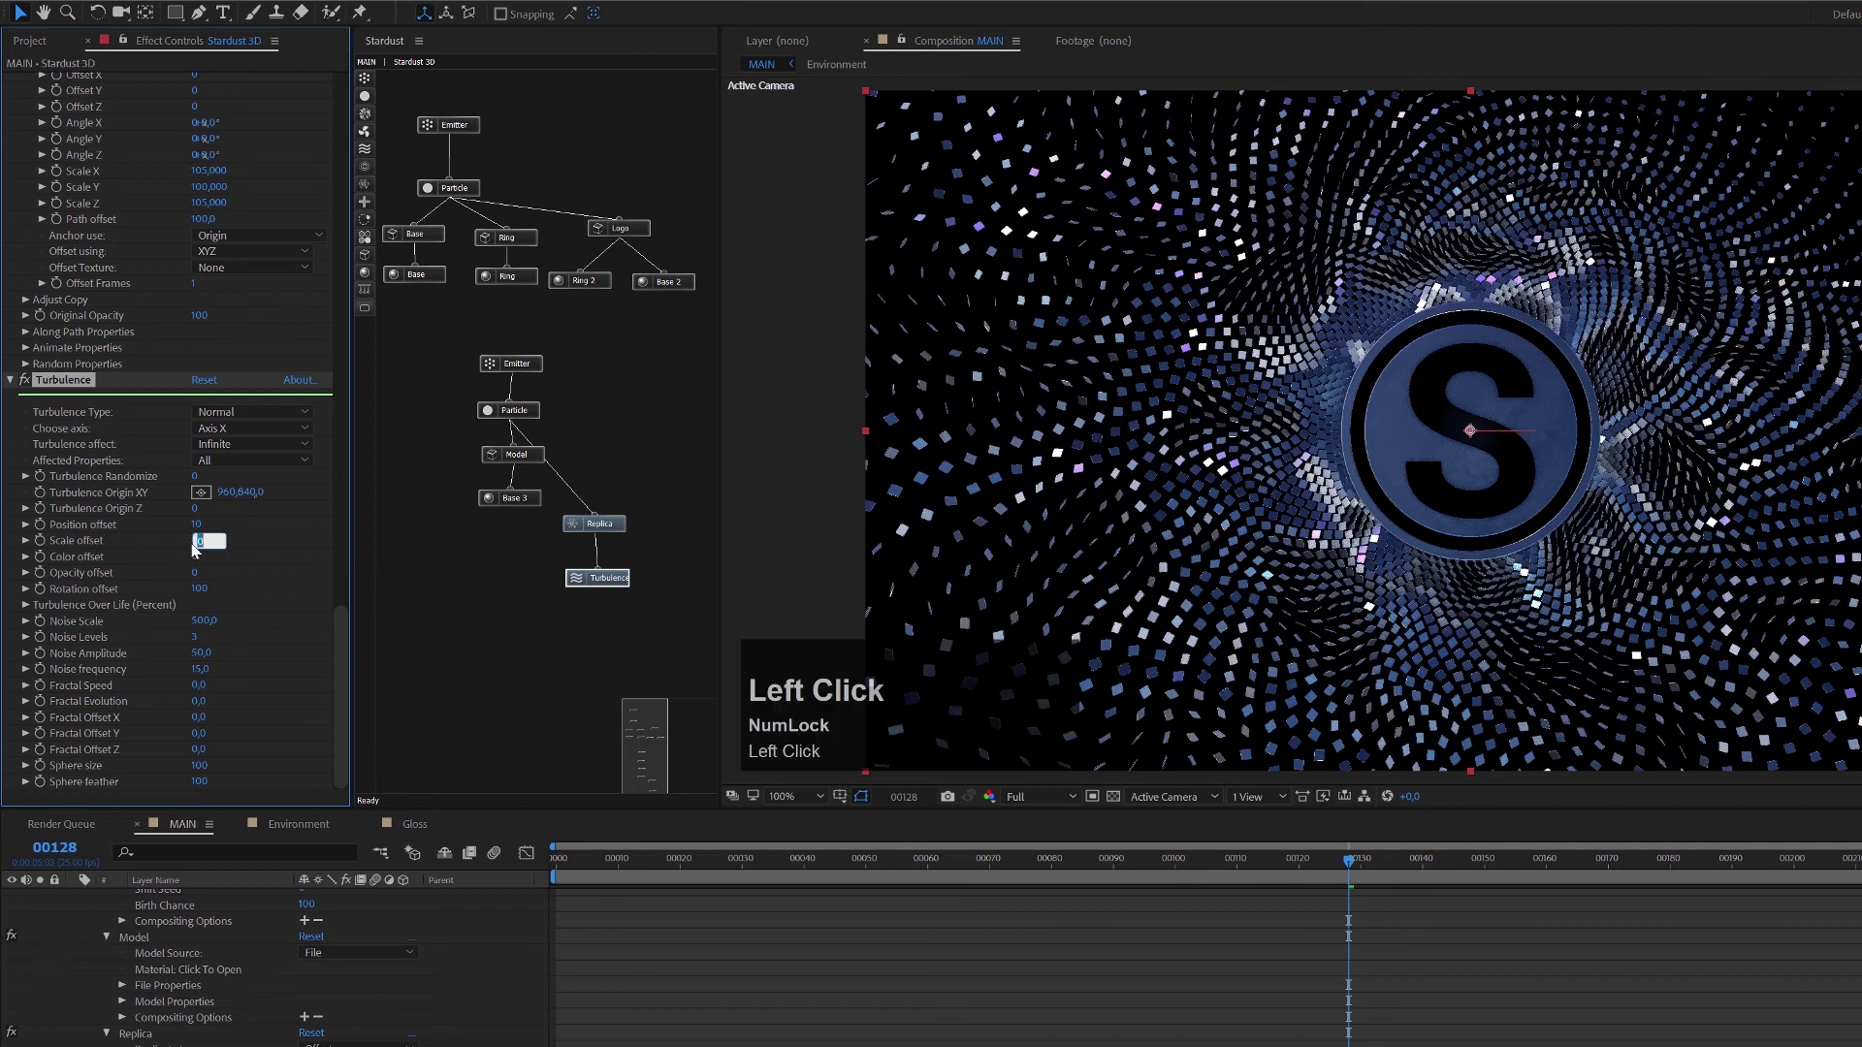
text(100)
key(Return)
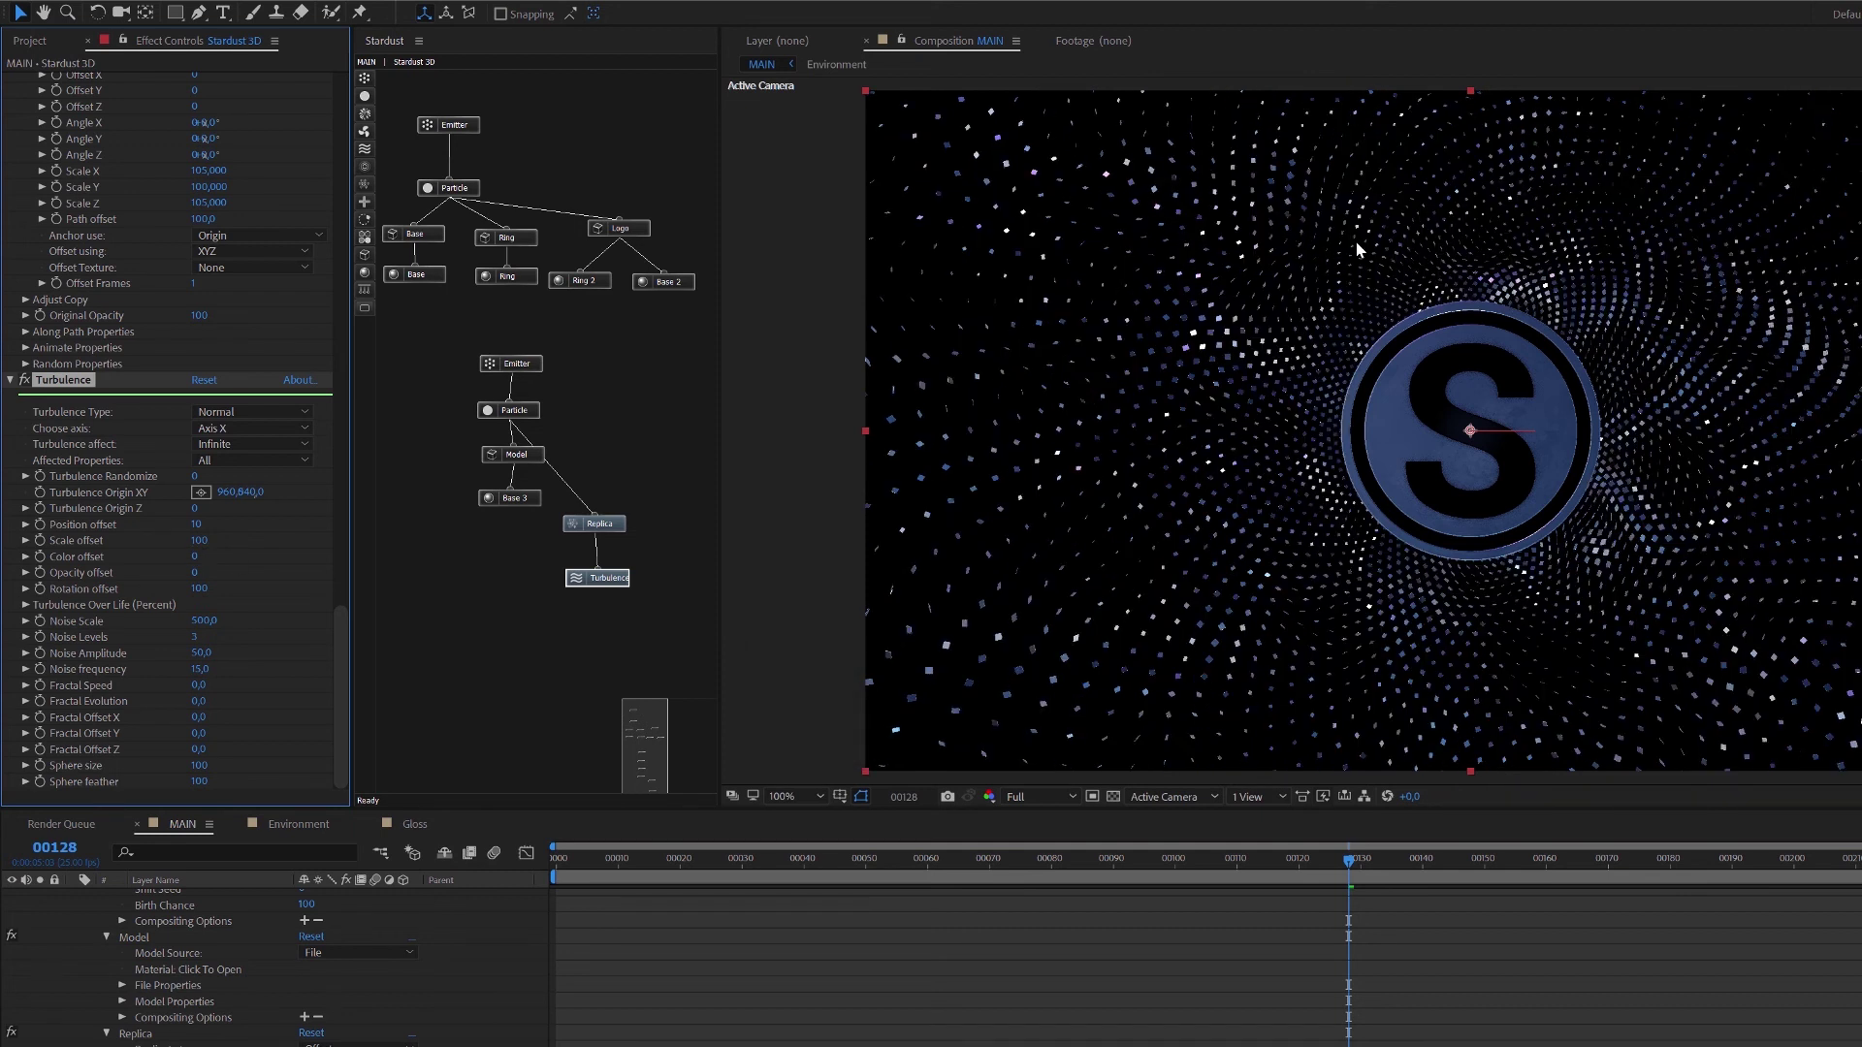
Set the Turbulence node's Scale offset to 50 and its Noise Scale to 750.
click(204, 540)
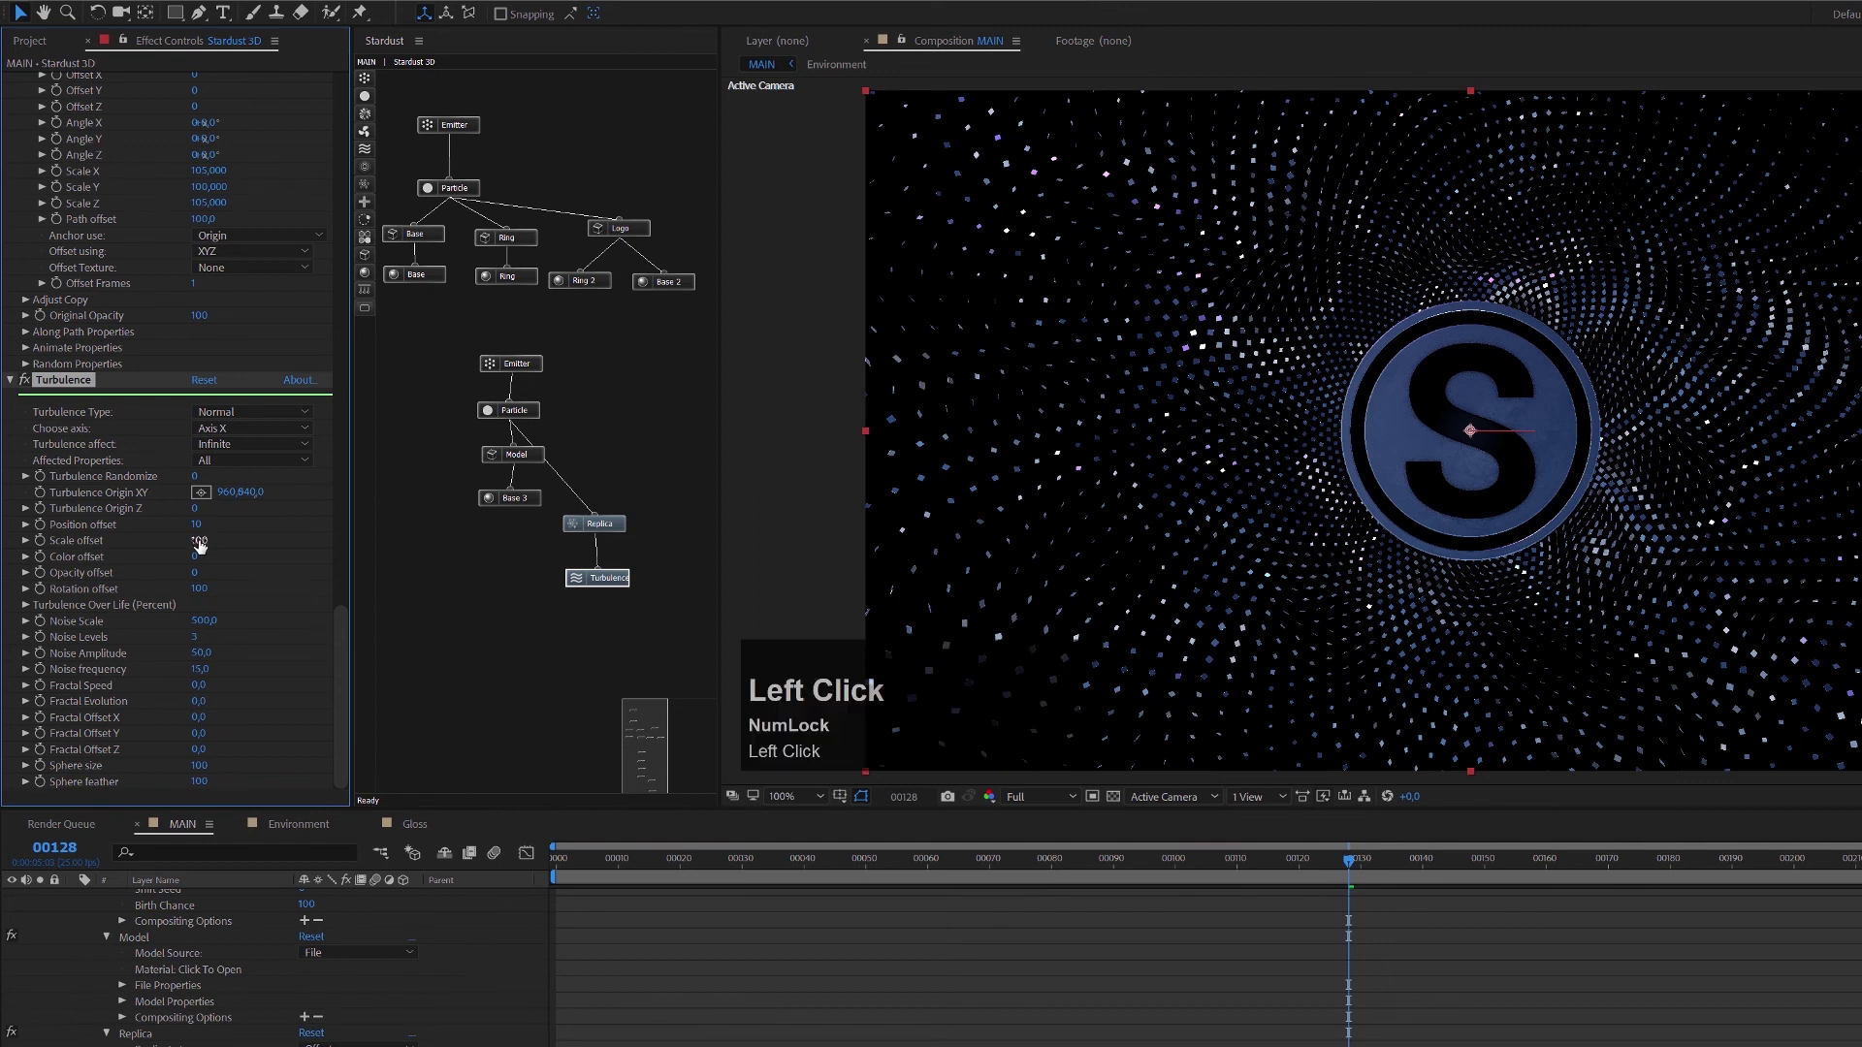
text(50)
key(Return)
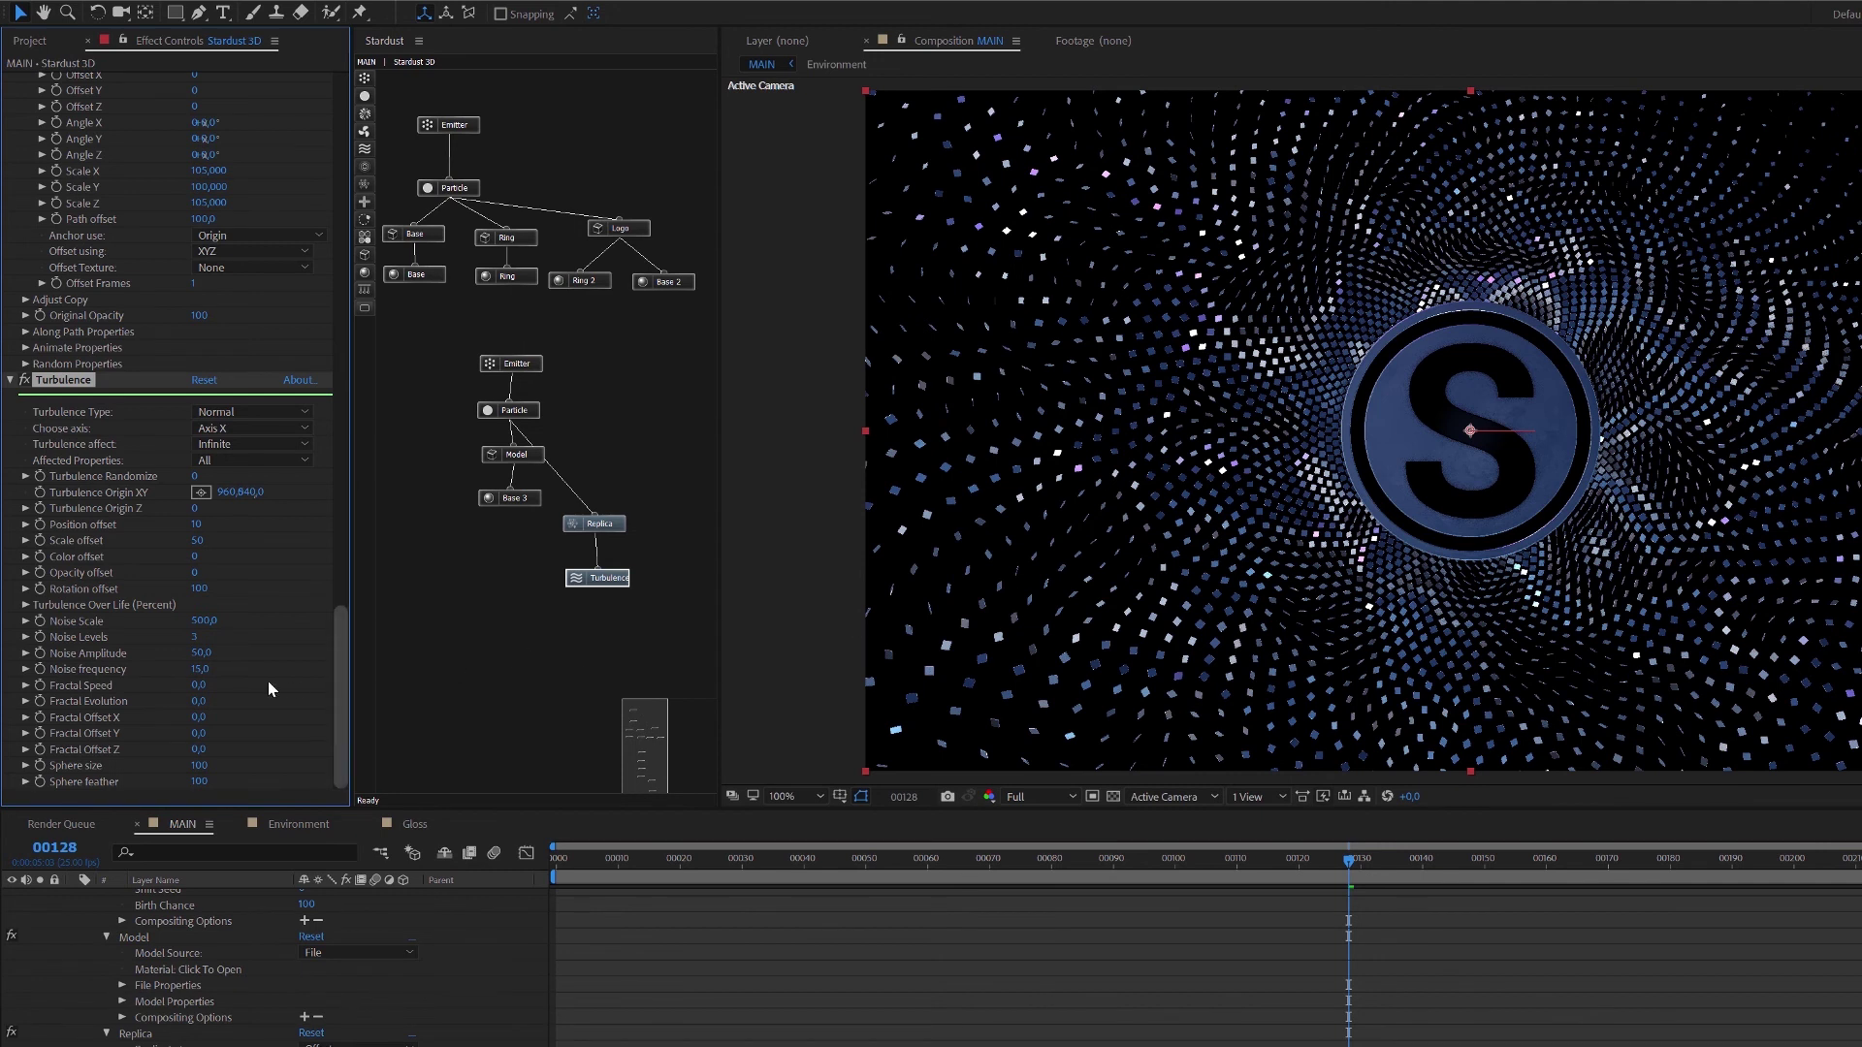
click(204, 620)
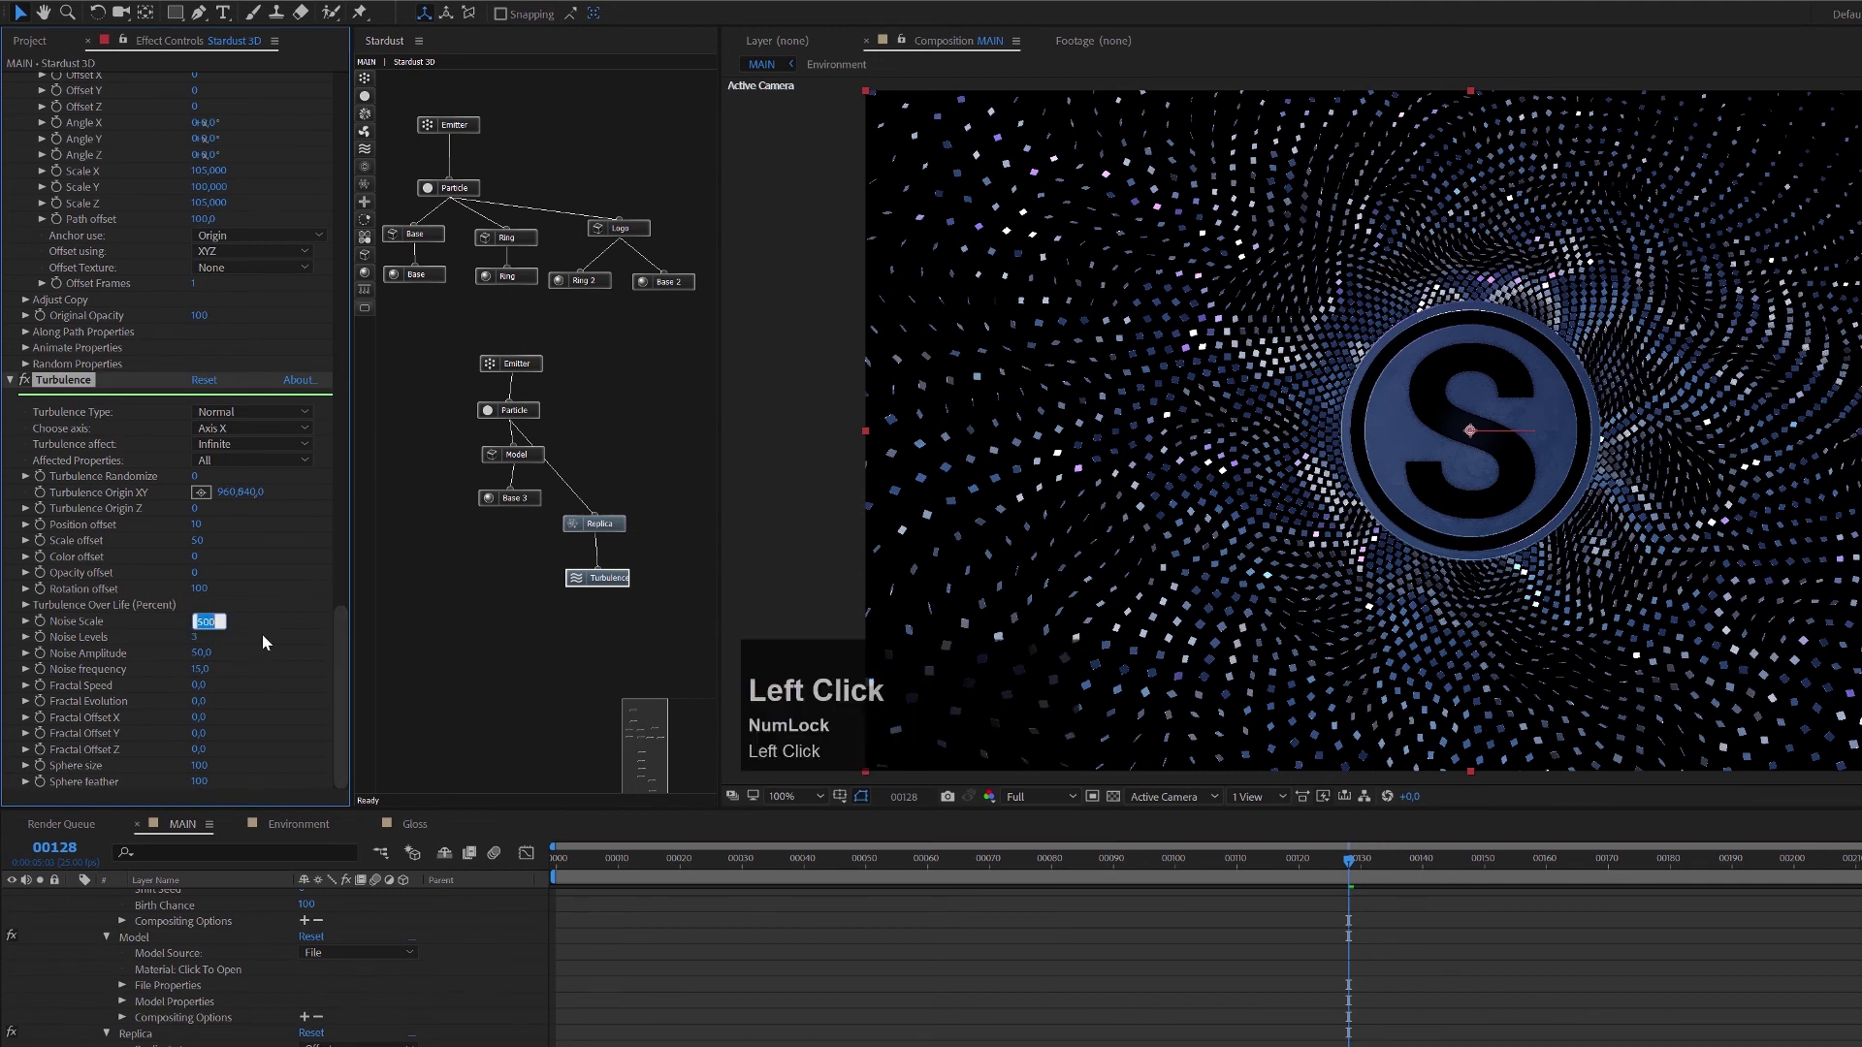
text(750)
key(Return)
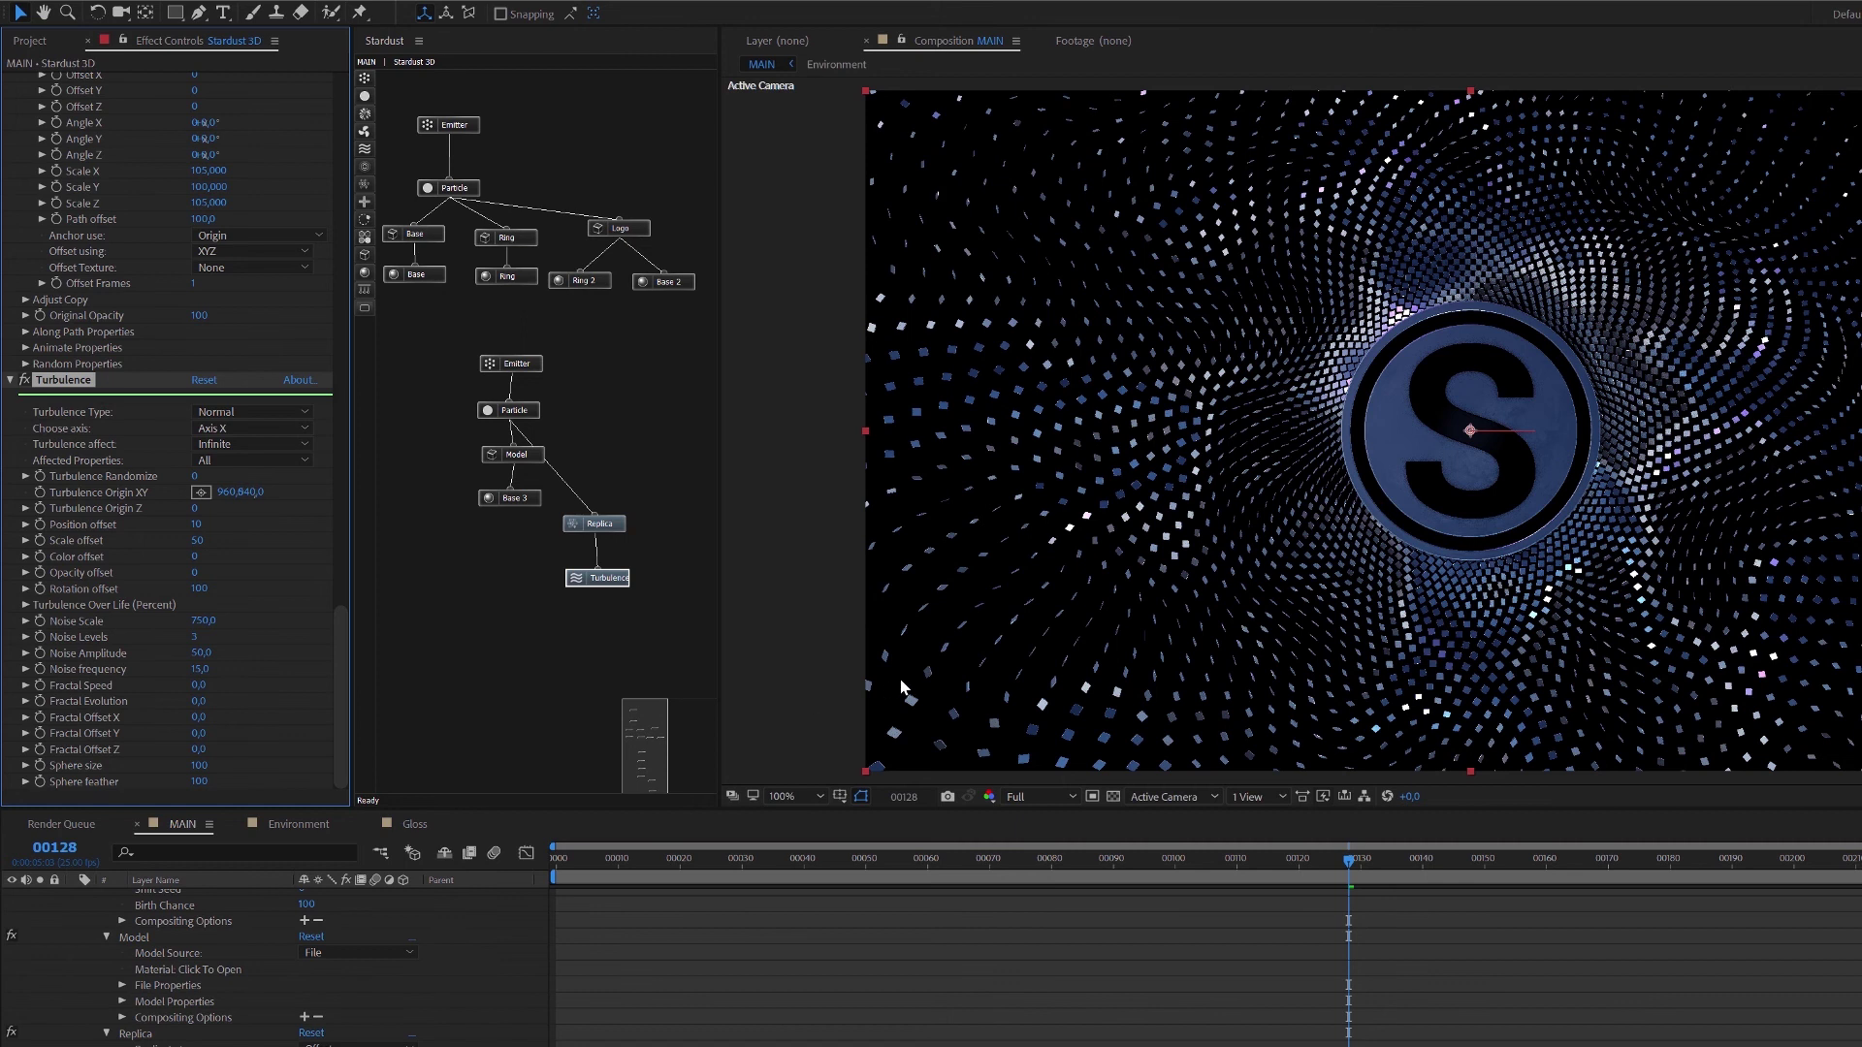
Switch the Turbulence node's Turbulence affect option to Sphere.
scroll(1168, 987, up, 3)
scroll(1172, 987, up, 5)
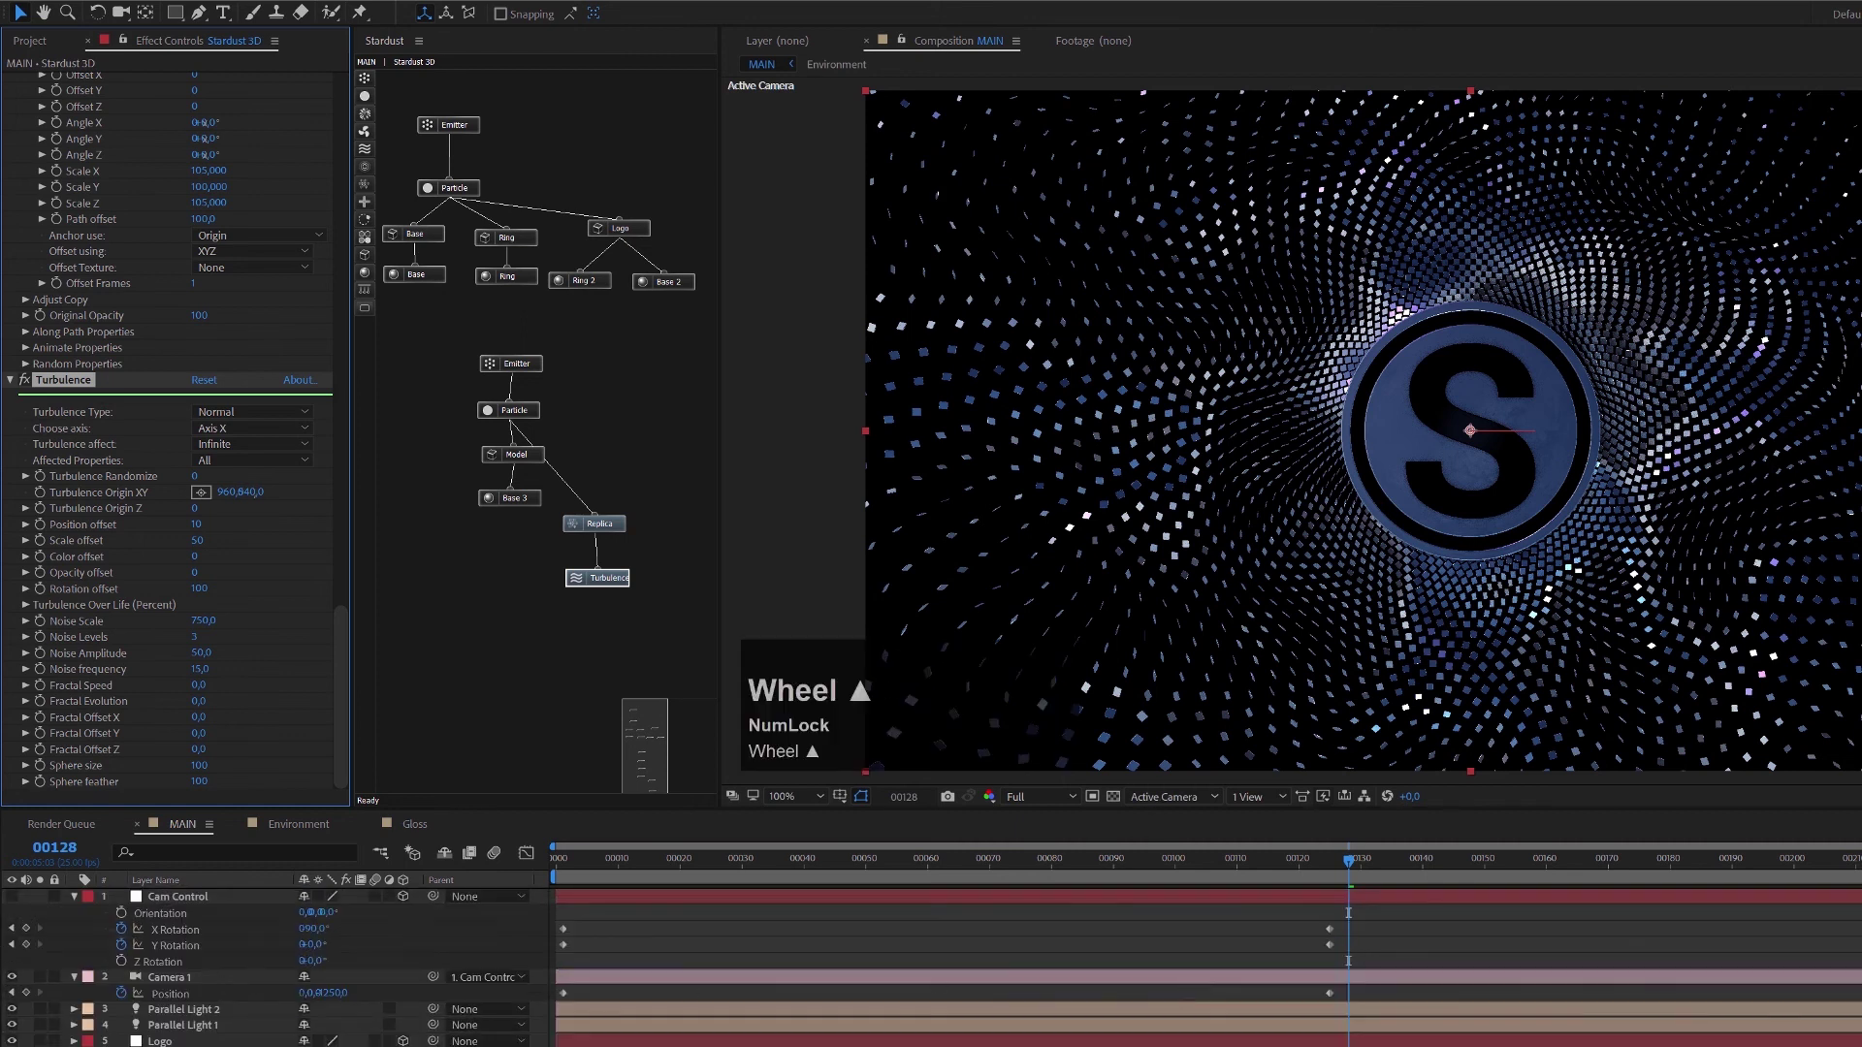
click(98, 528)
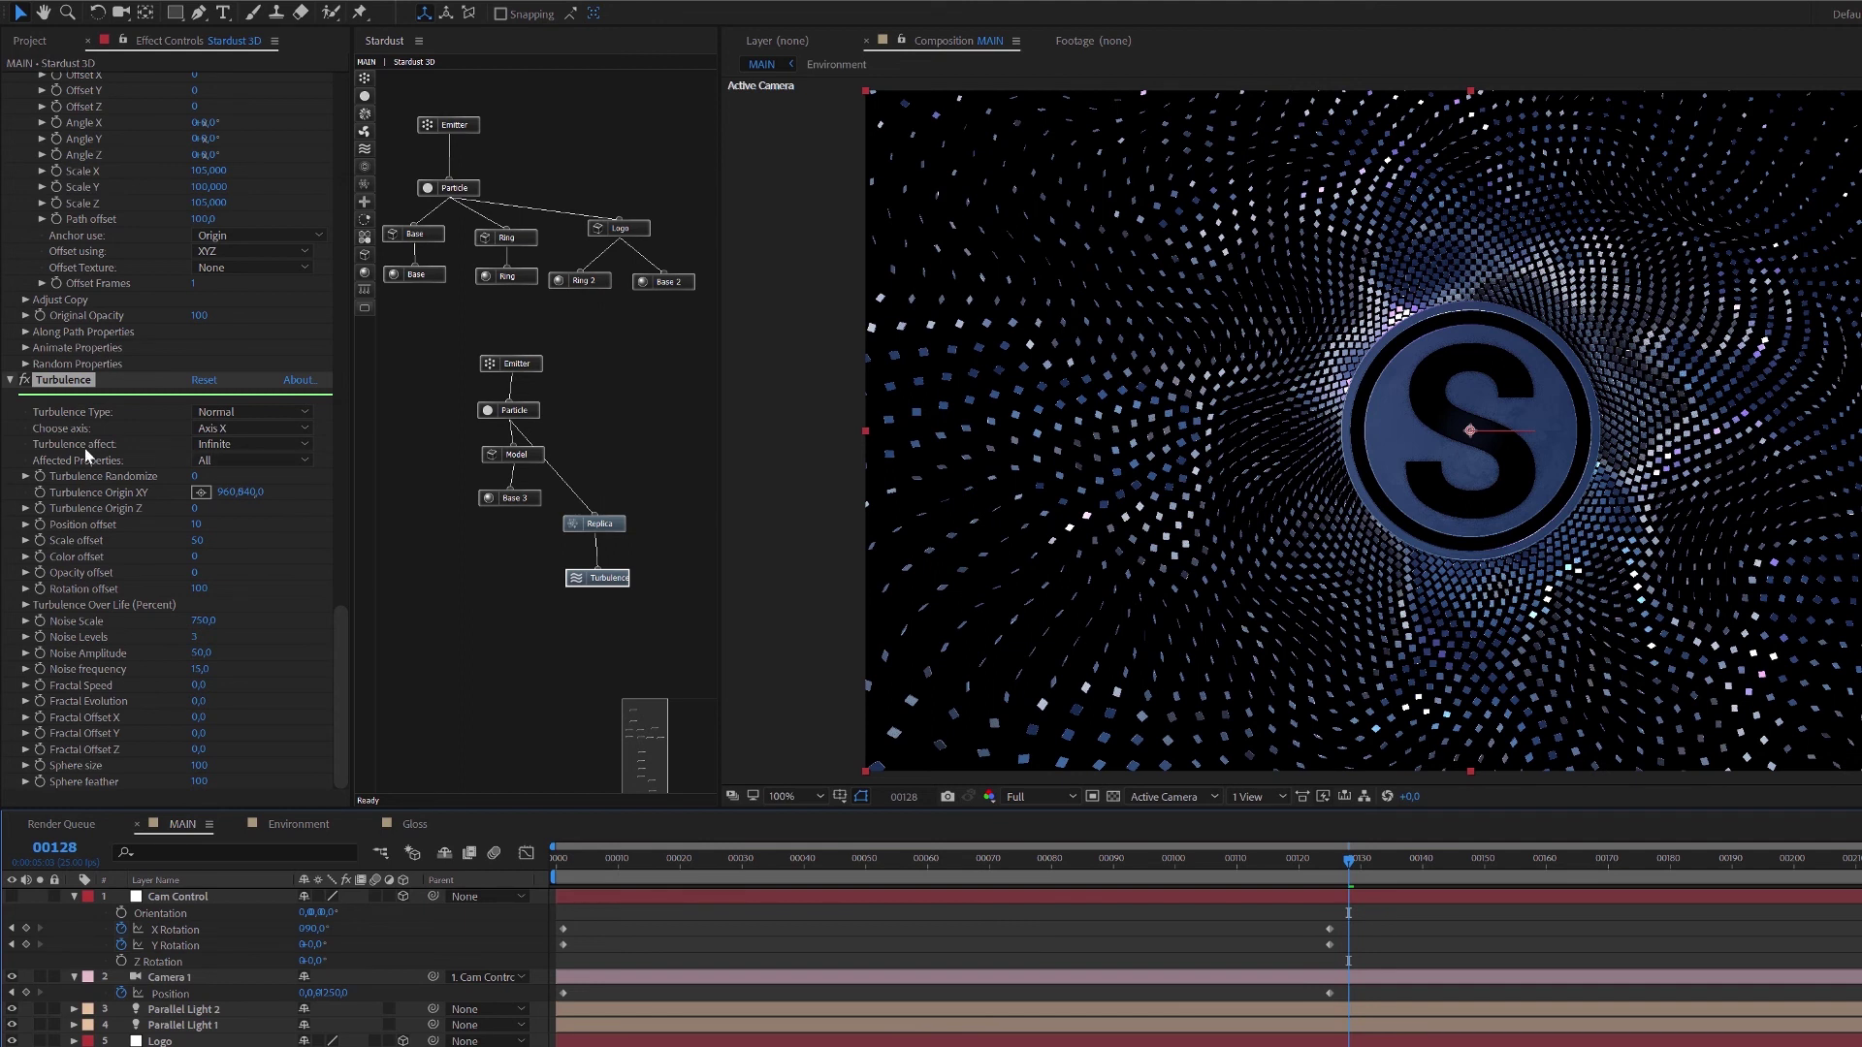
click(238, 444)
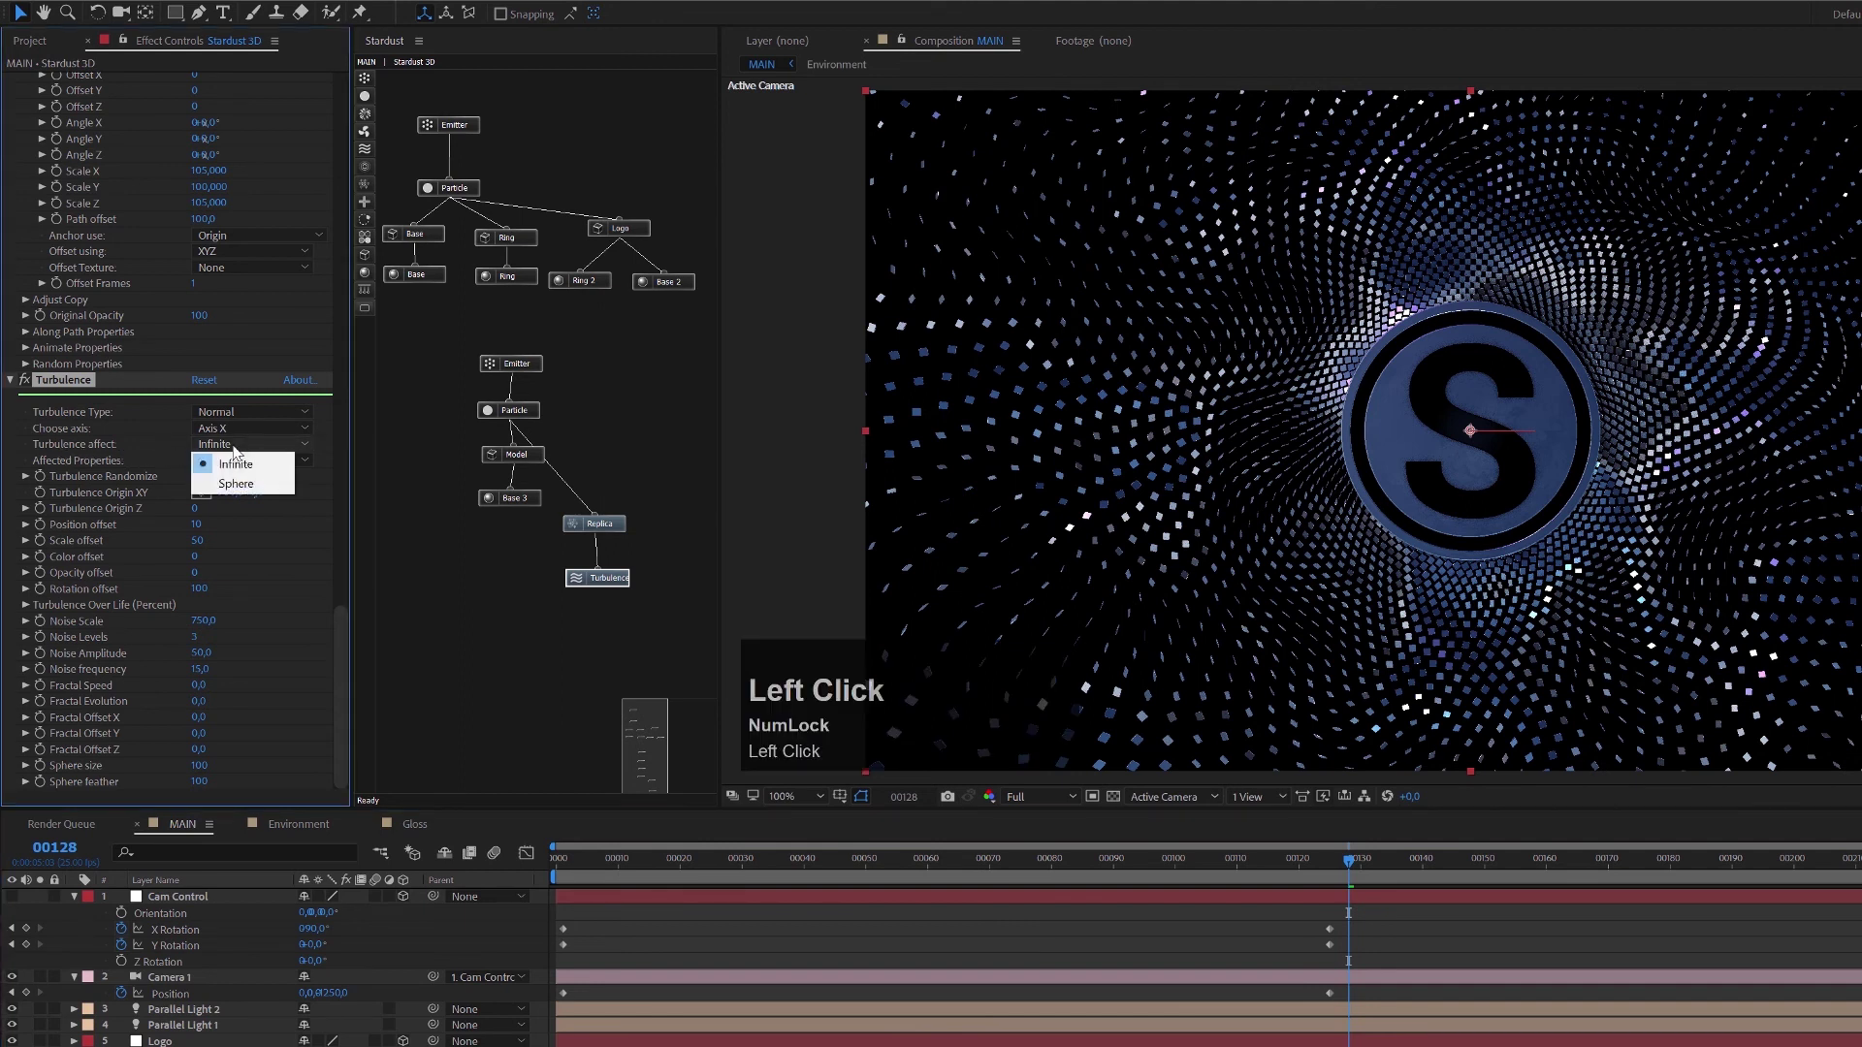
click(236, 484)
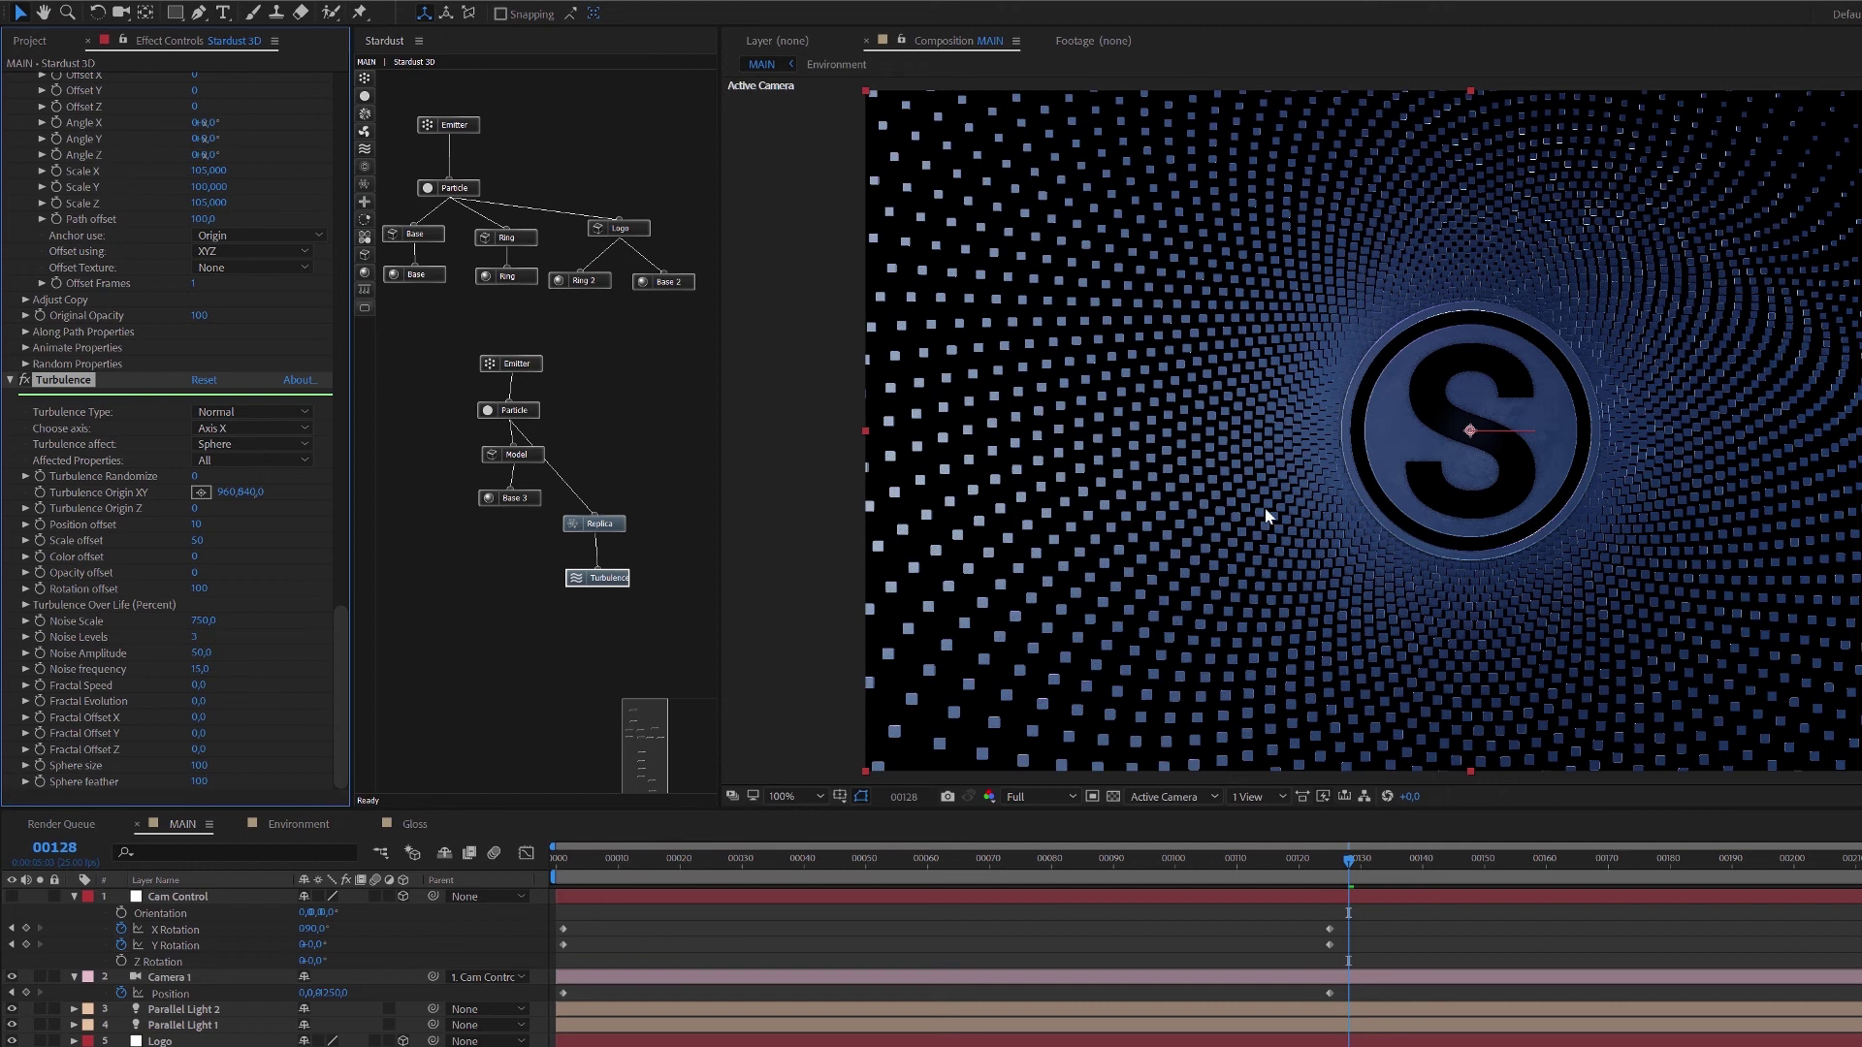
Check the logo's motion around frame 75, reveal the Logo layer's keyframes and go to frame 95.
click(979, 865)
drag(979, 865, 1021, 865)
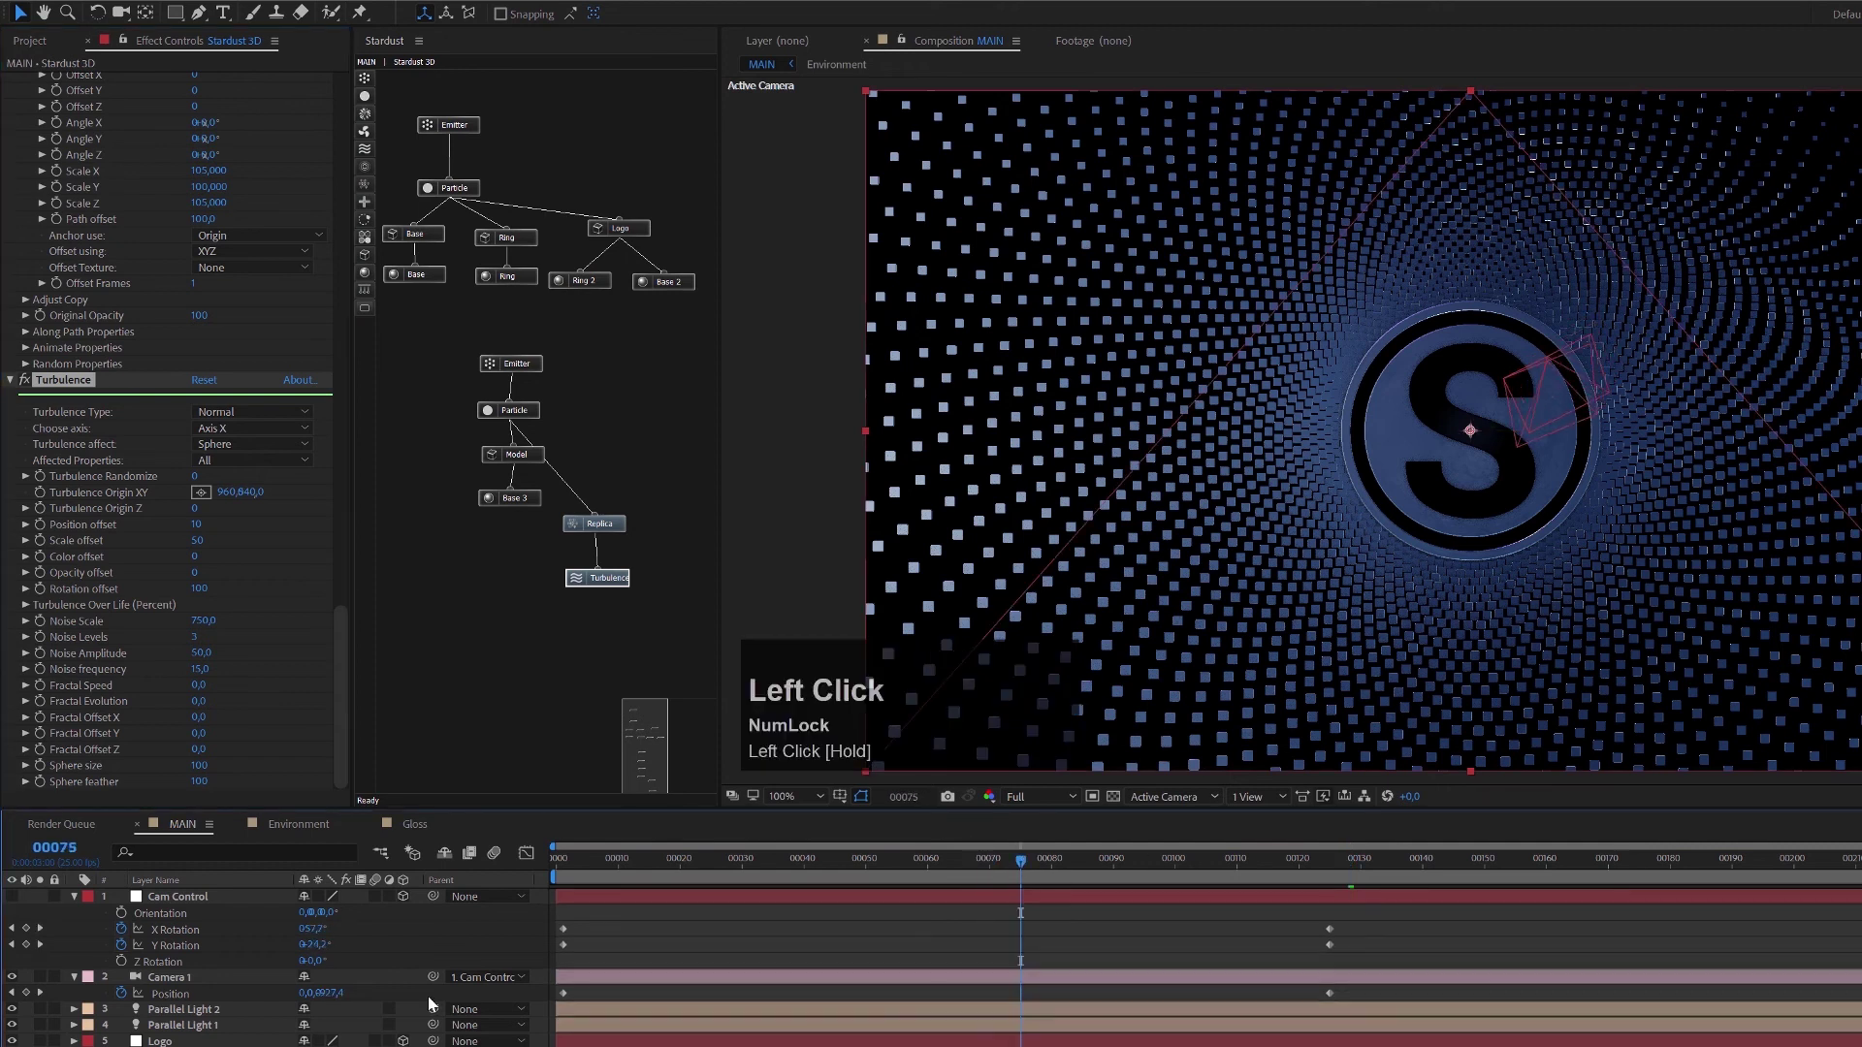
click(194, 1040)
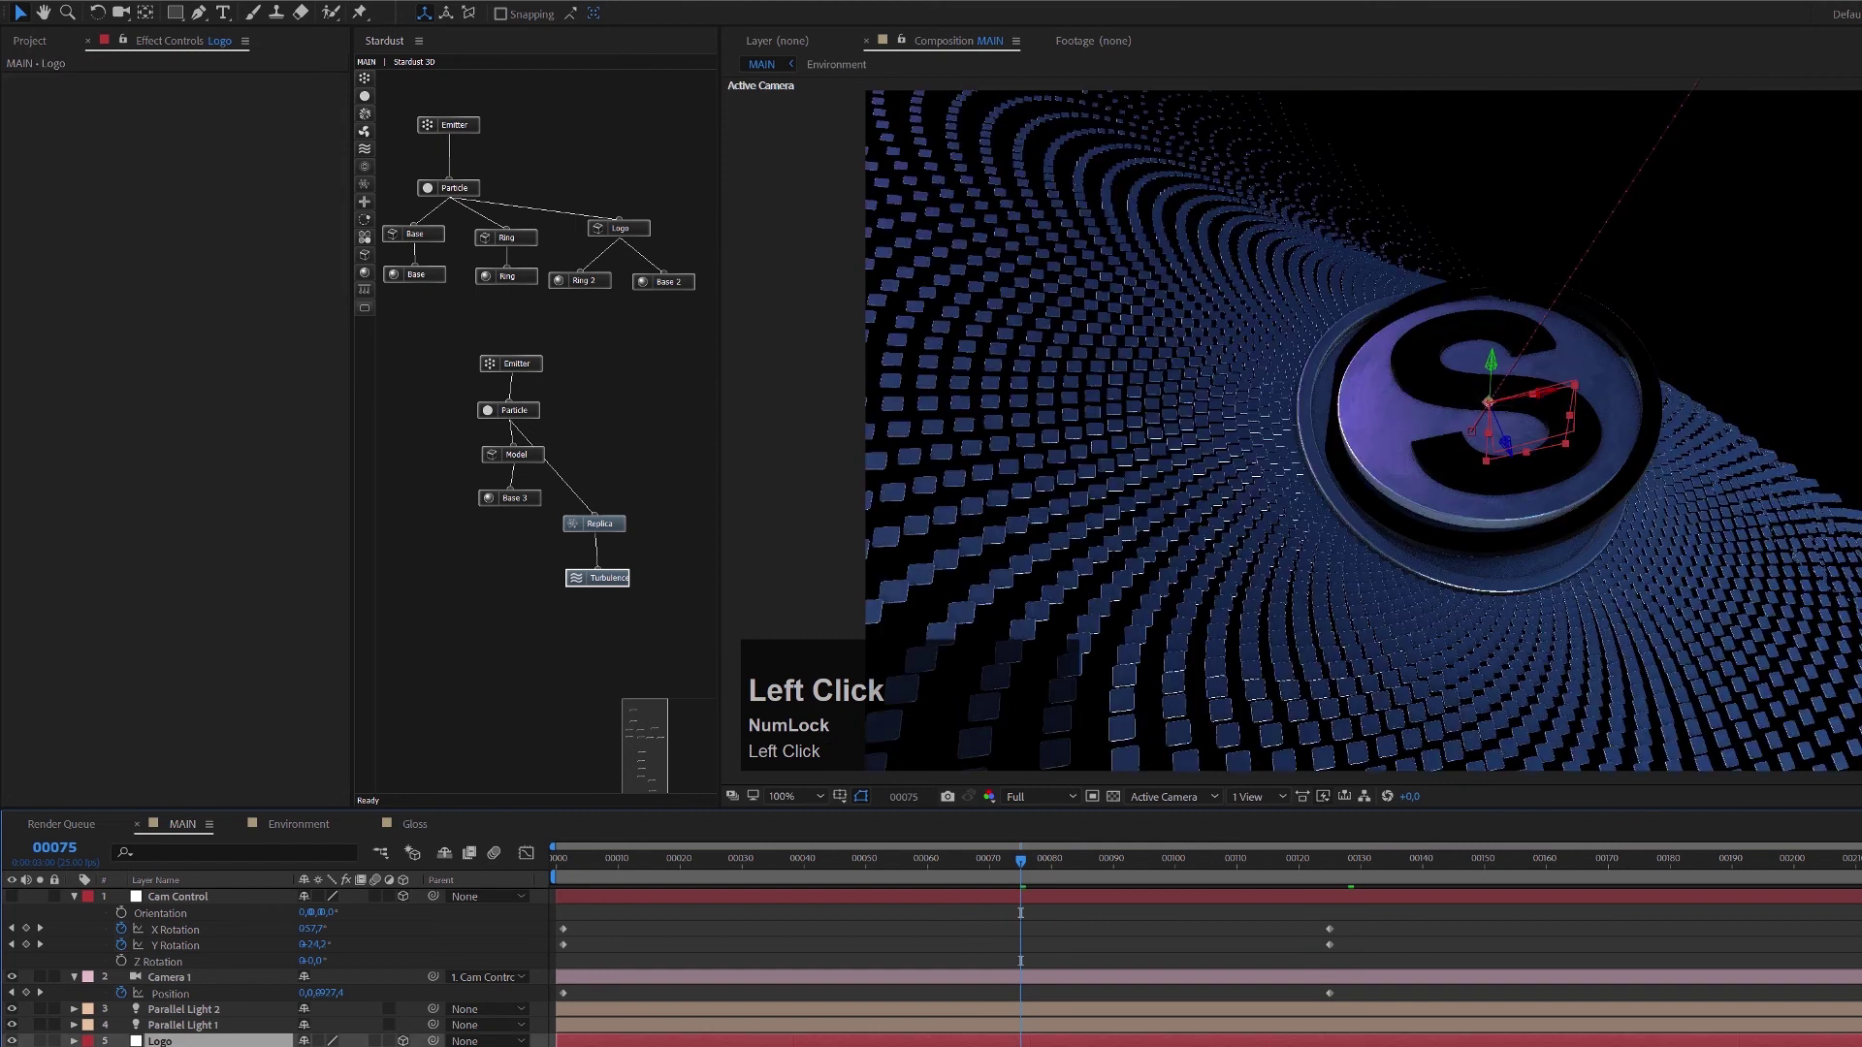
key(u)
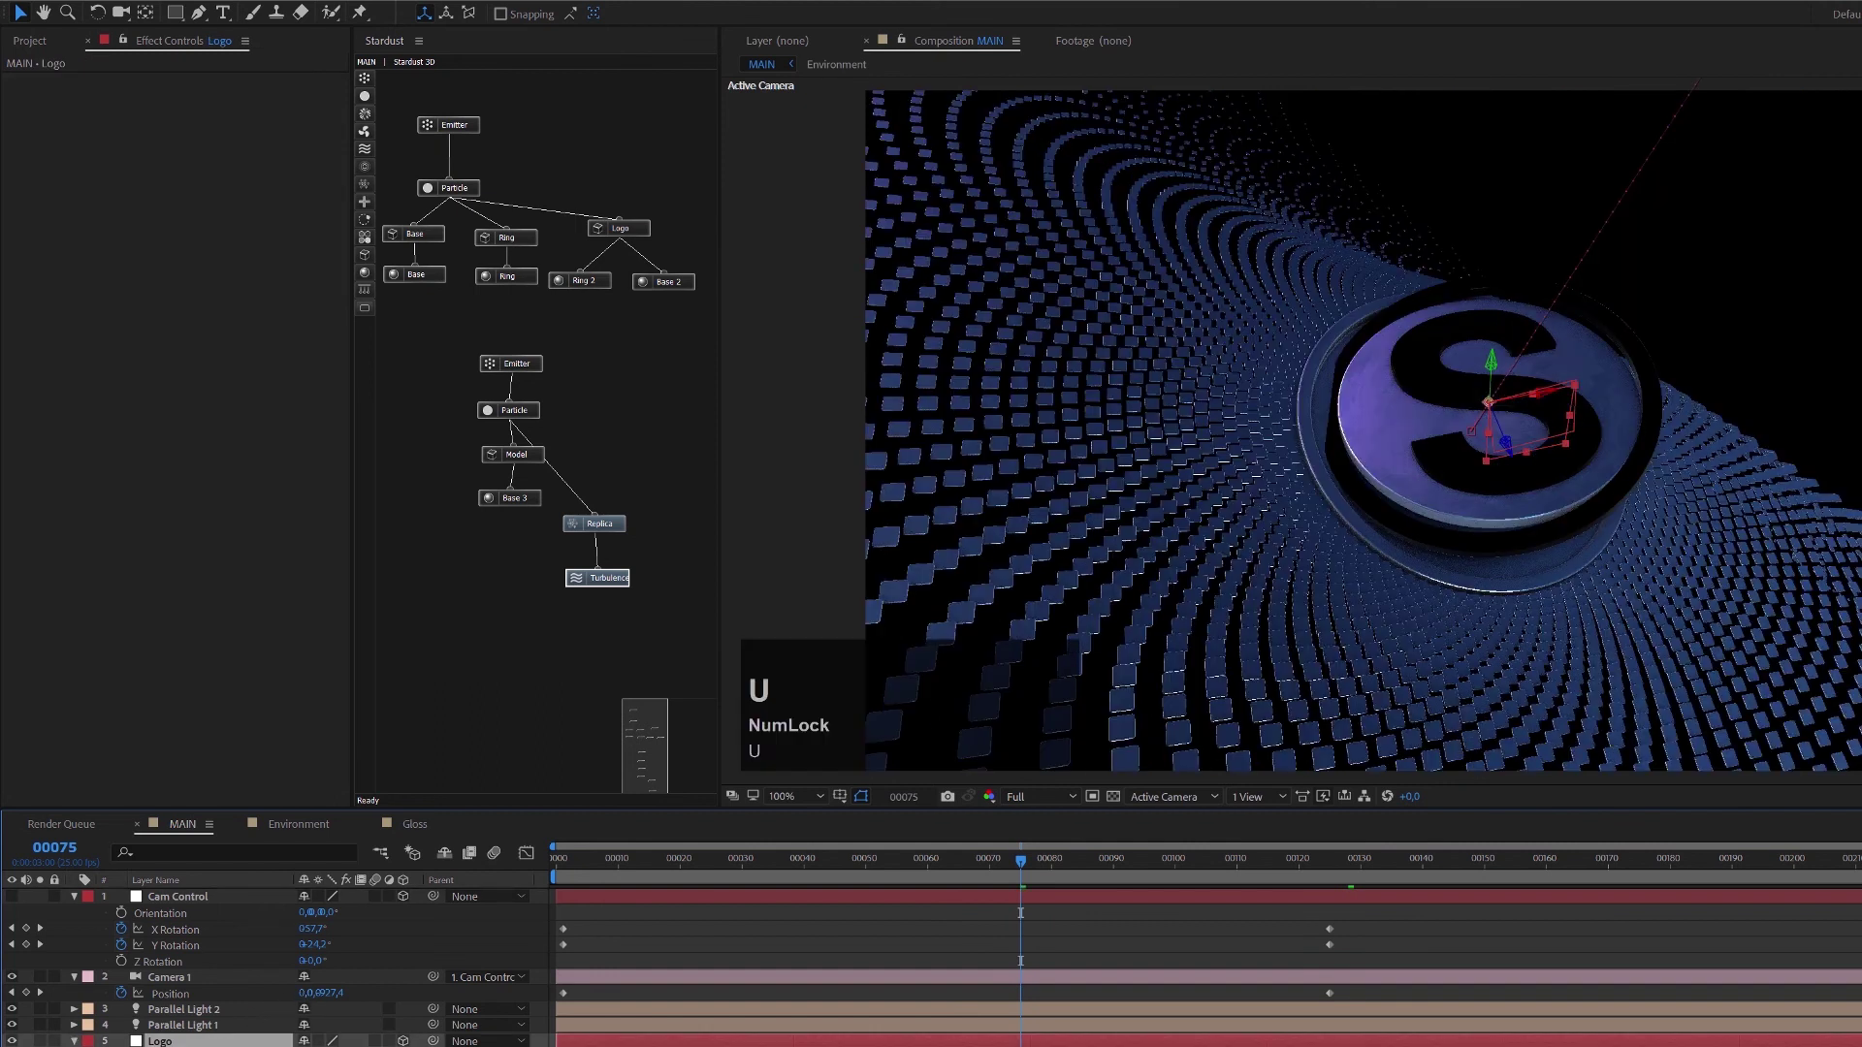
drag(1142, 863, 1147, 868)
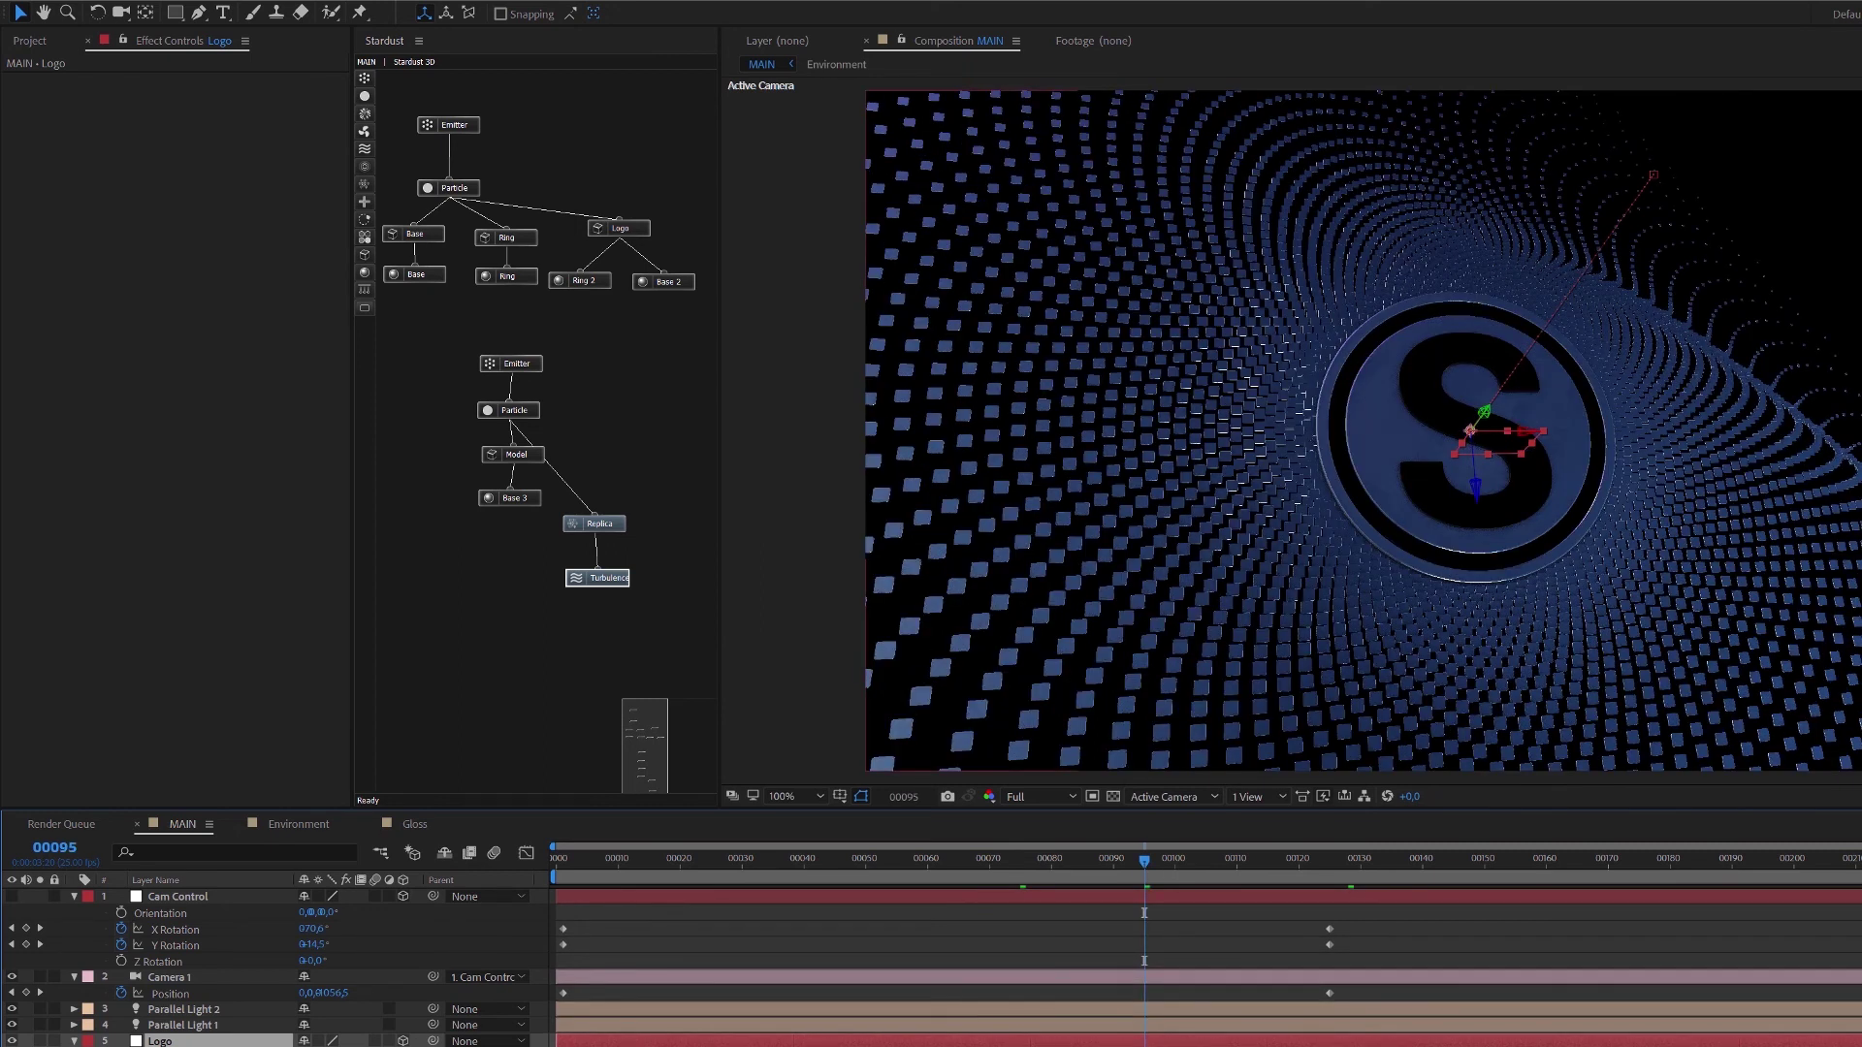
Set the Sphere size of the Turbulence node in the Stardust 3D layer to 200.
click(1163, 582)
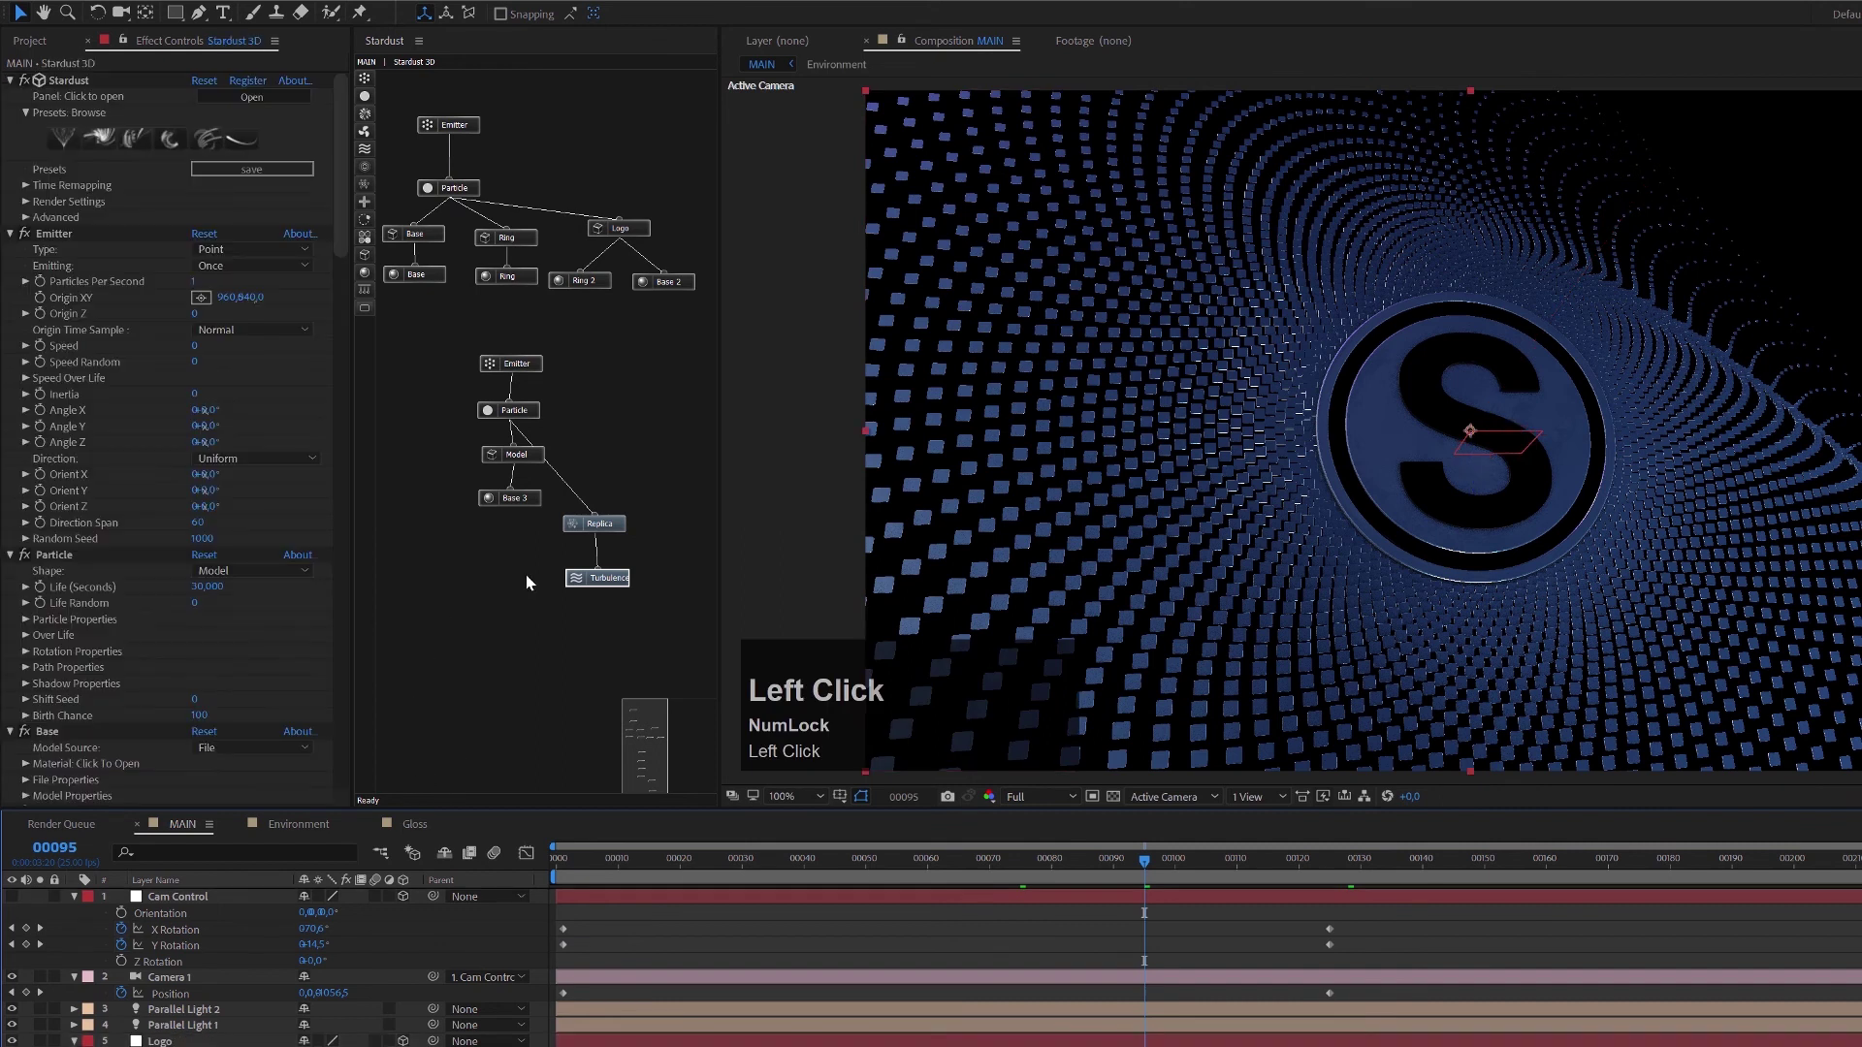
scroll(214, 619, down, 3)
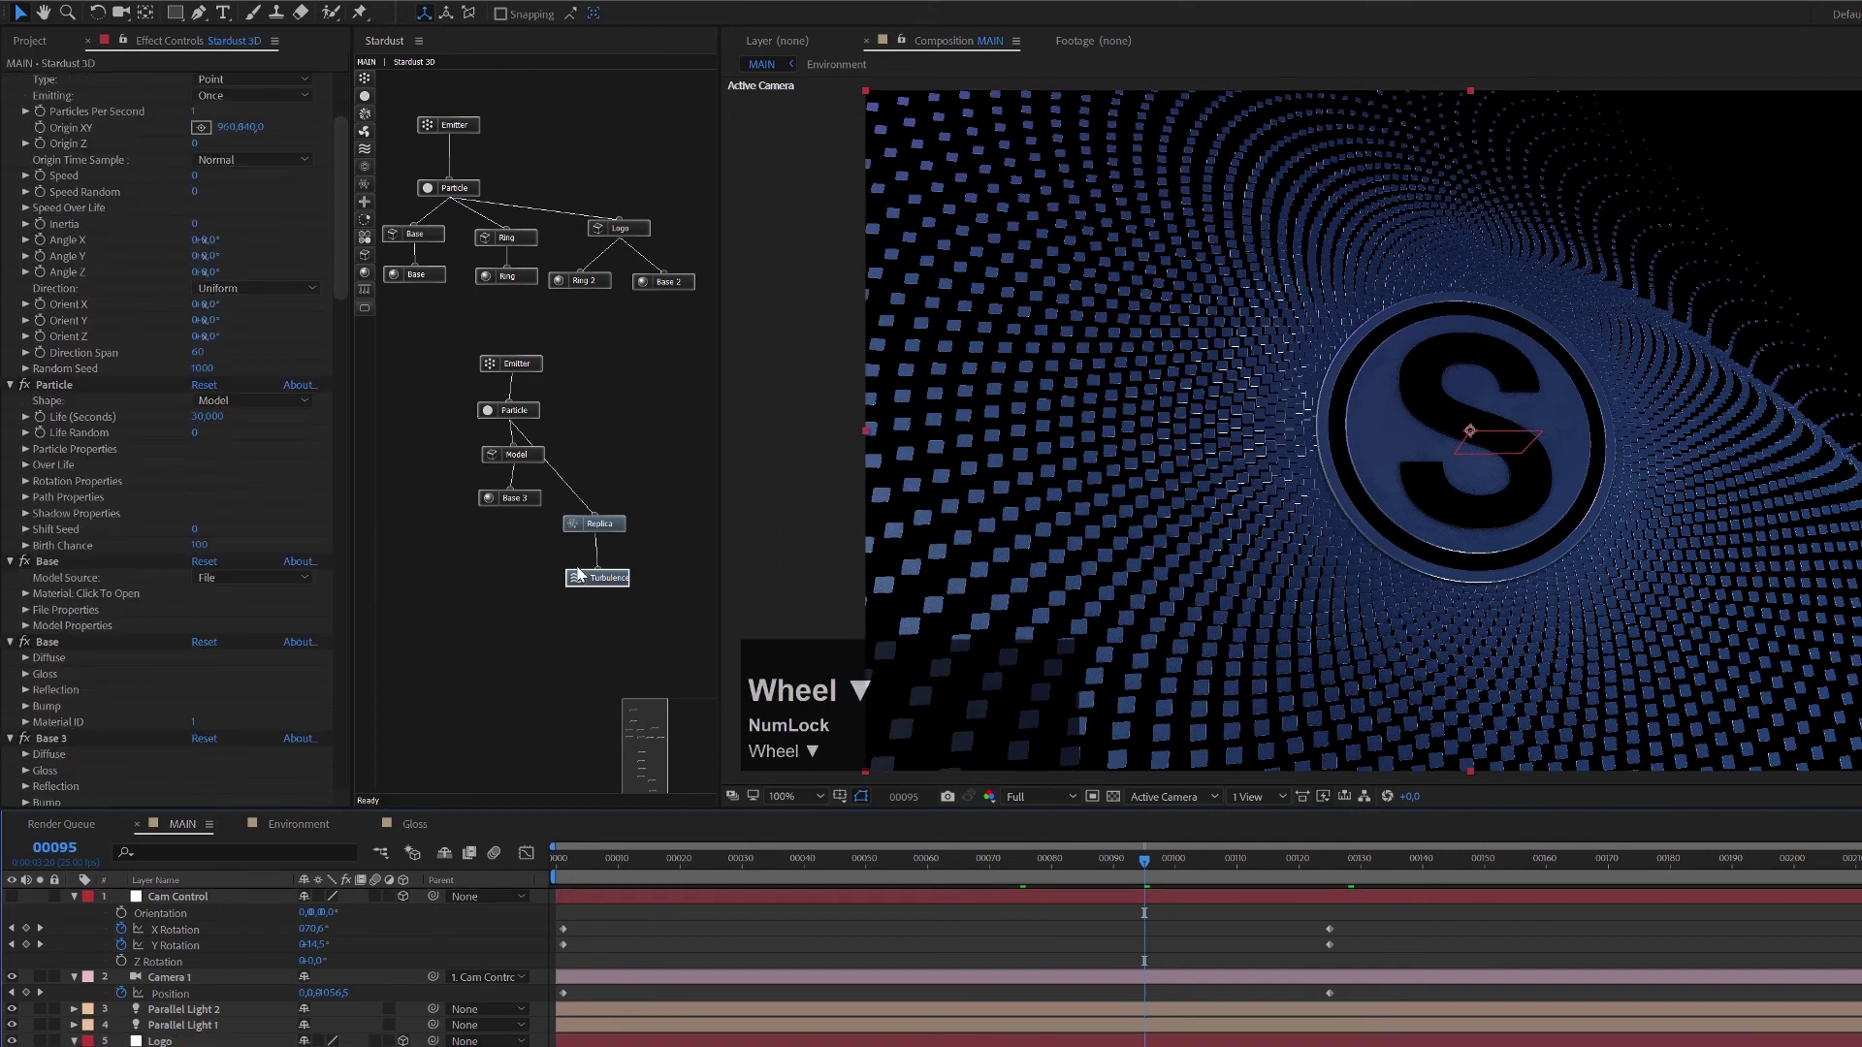
click(608, 586)
scroll(172, 632, down, 5)
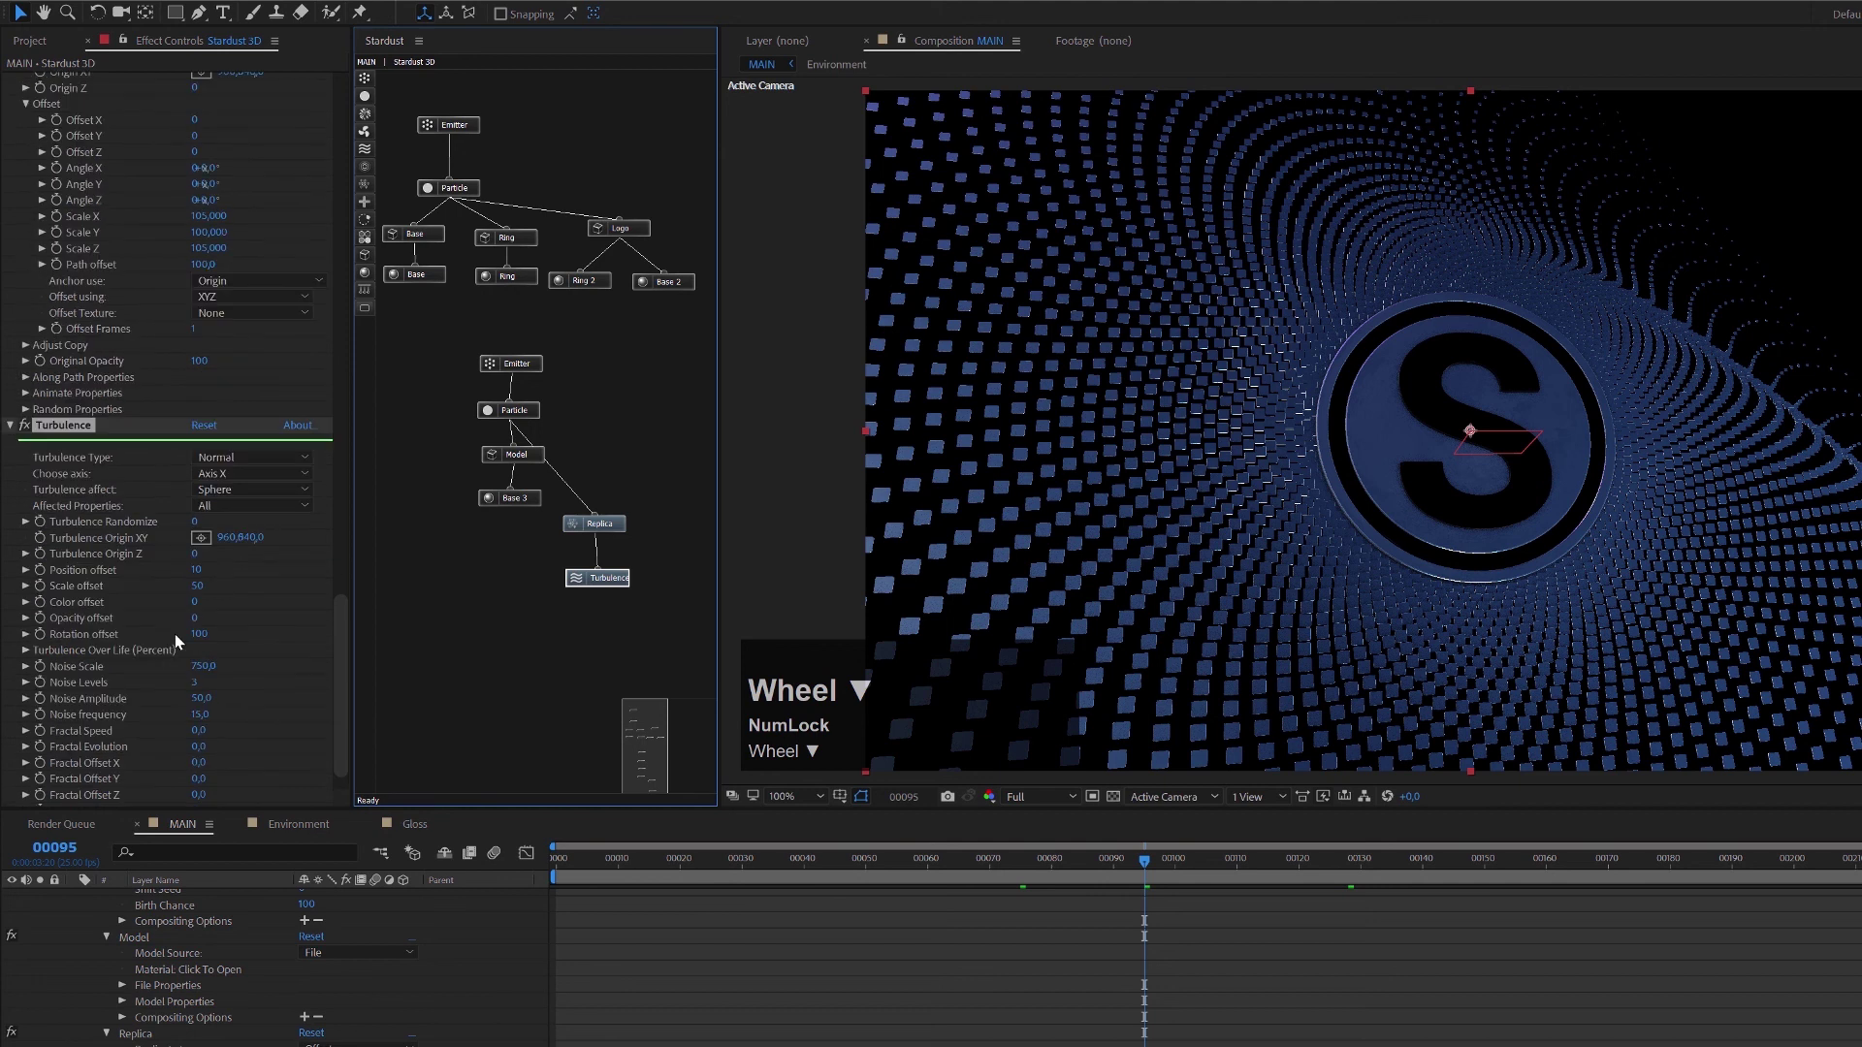
scroll(163, 632, down, 1)
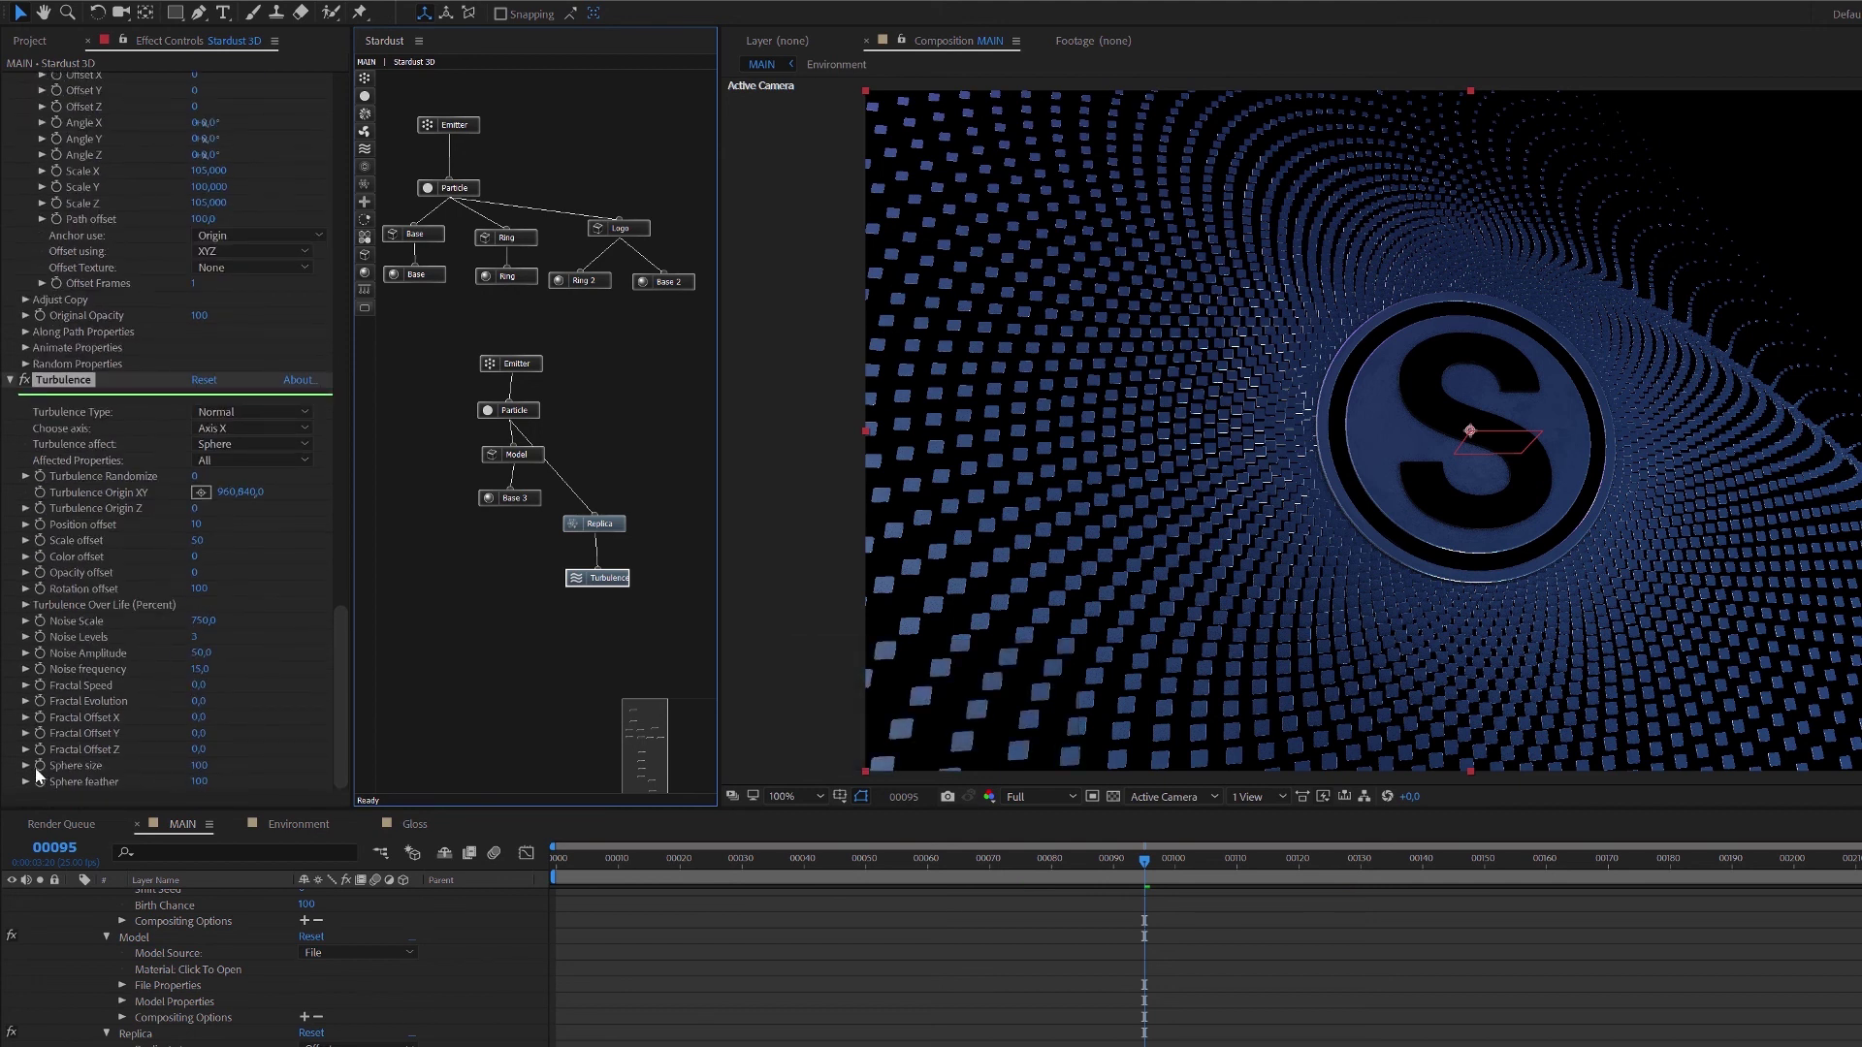
click(197, 765)
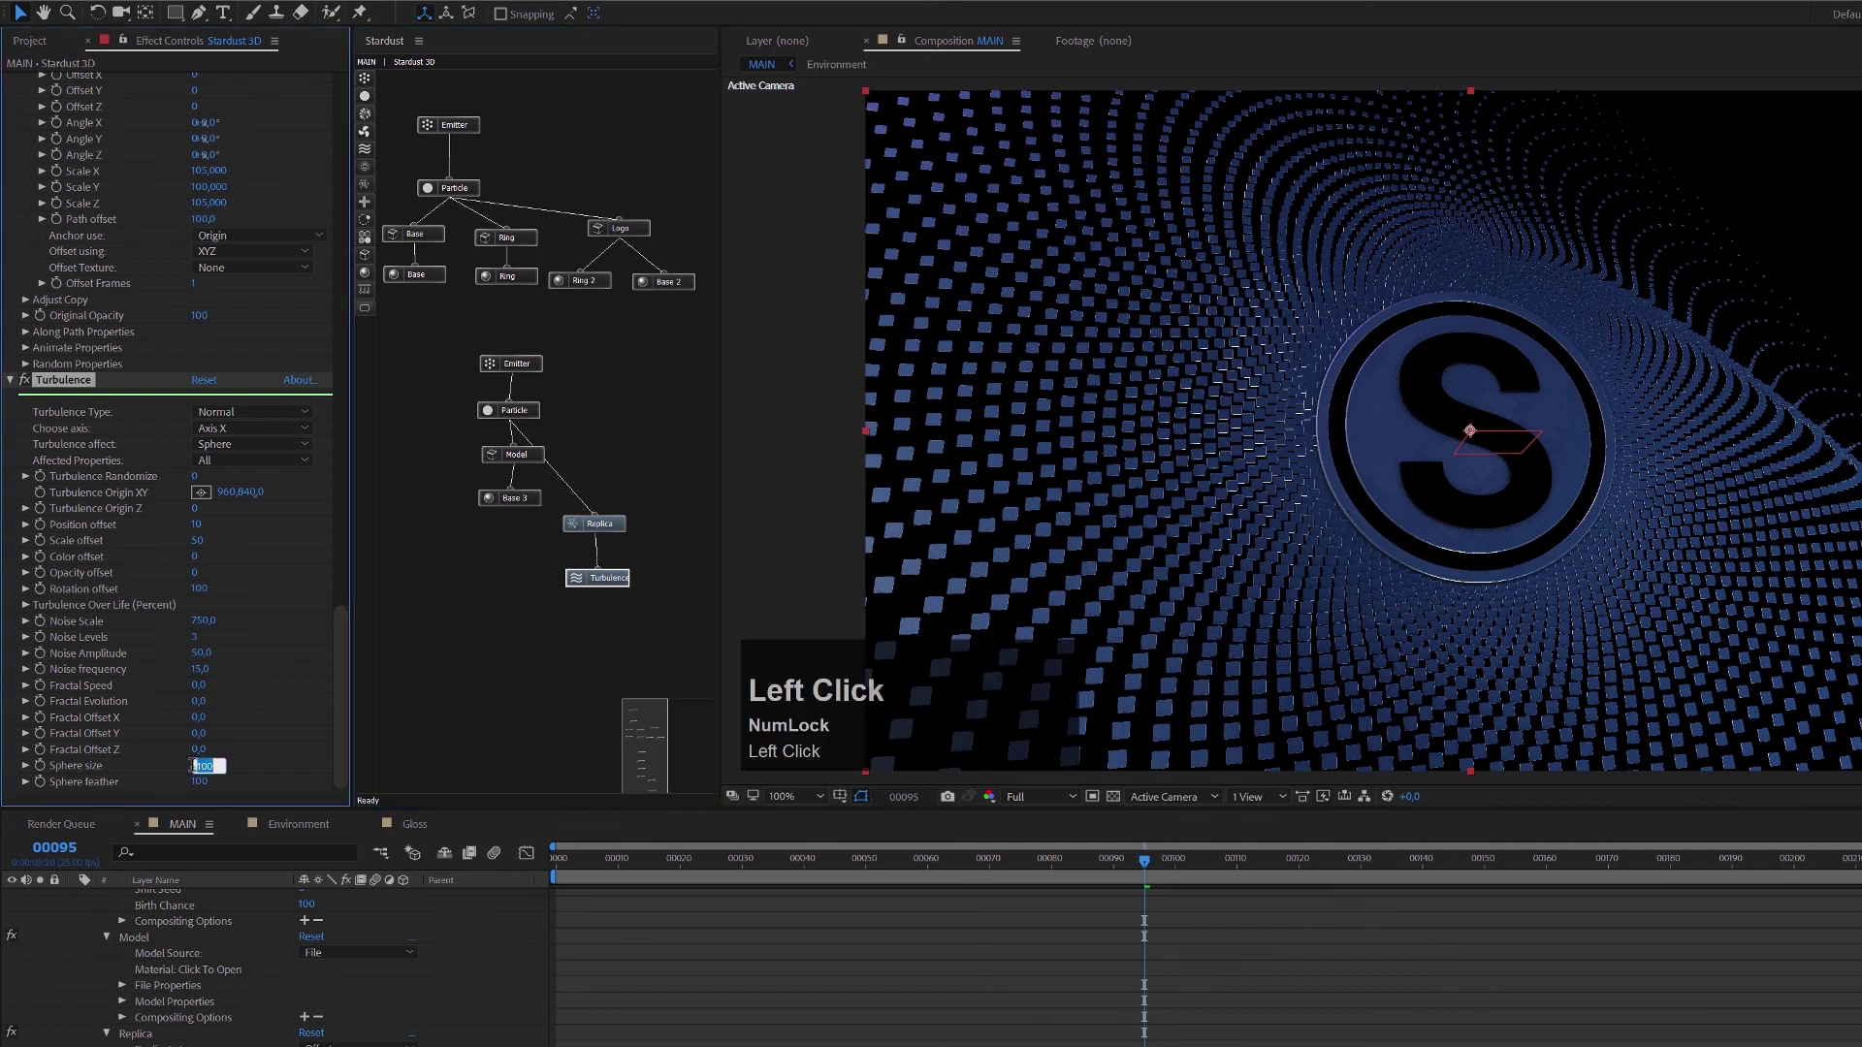
text(200)
key(Return)
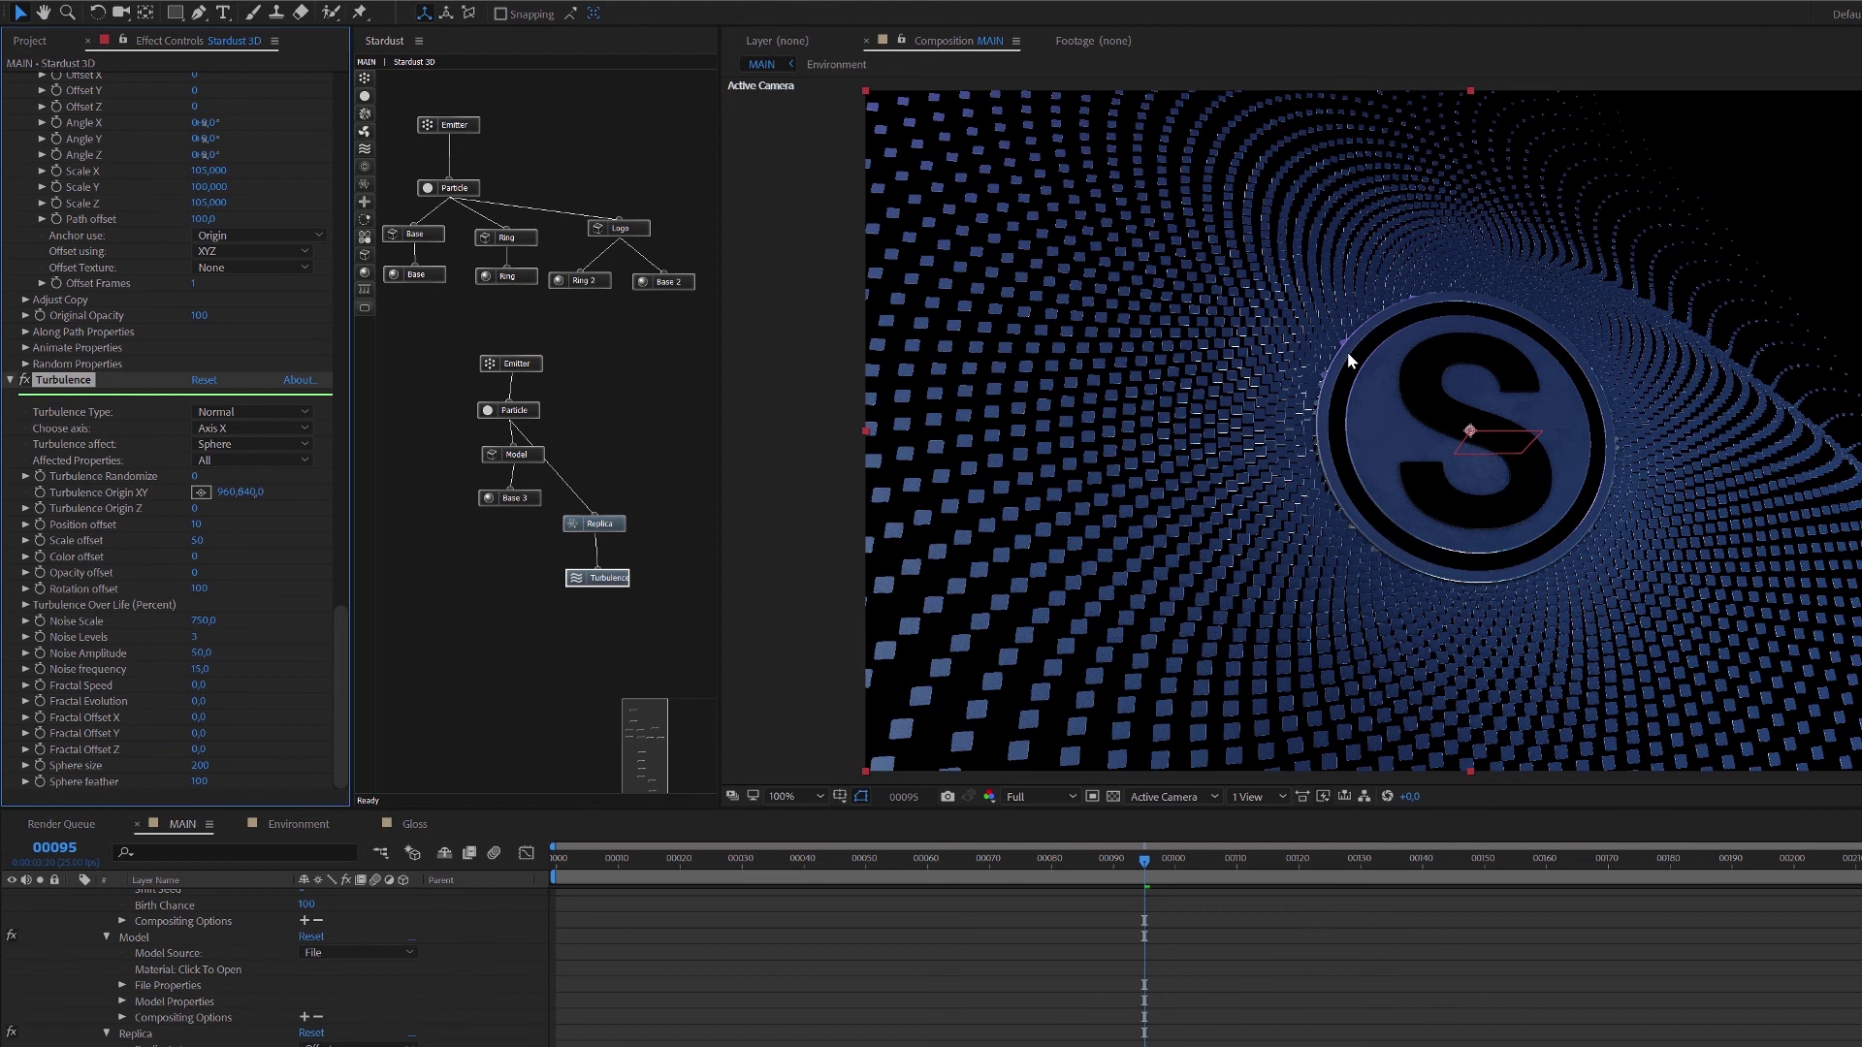
Set the Turbulence node's Sphere size to 190 and start keyframing it at frame 95.
click(200, 765)
text(190)
key(Return)
click(40, 766)
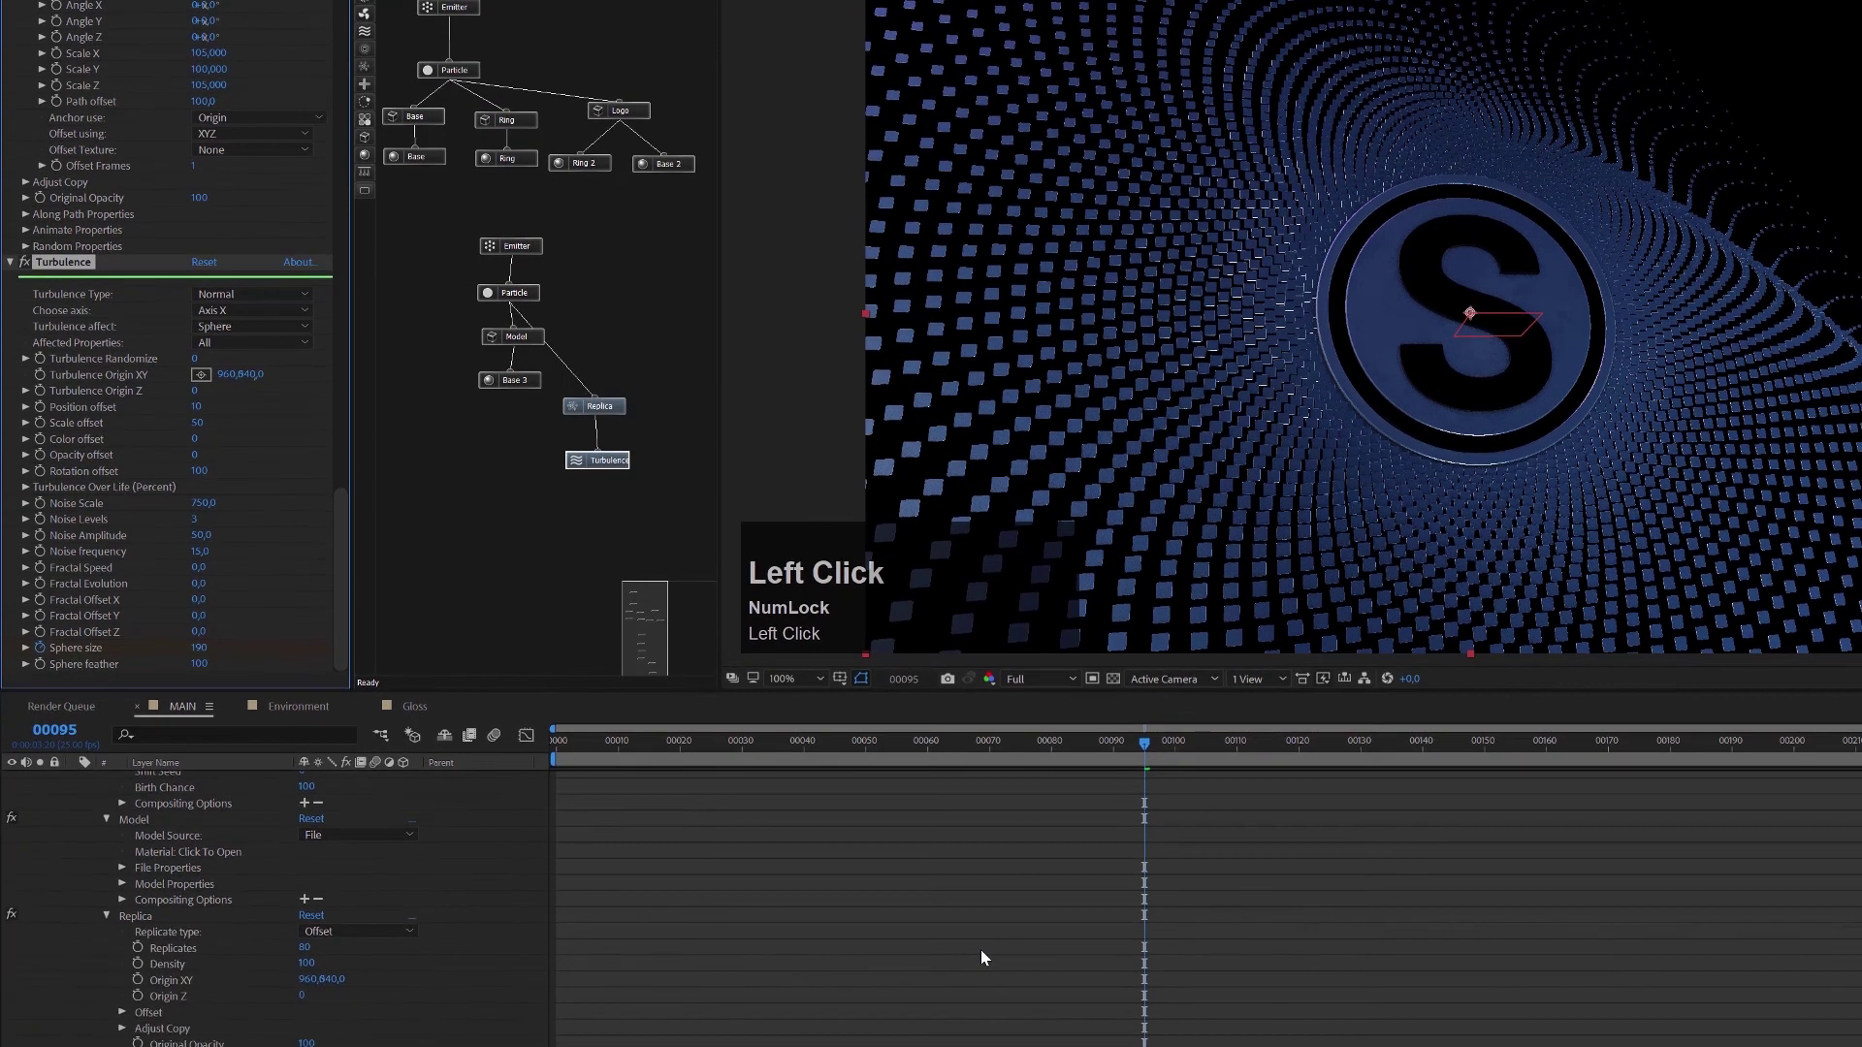
Reveal the Stardust 3D layer's keyframes and set the turbulence Sphere size to 2000 at frame 125.
scroll(988, 1043, up, 3)
scroll(988, 951, up, 10)
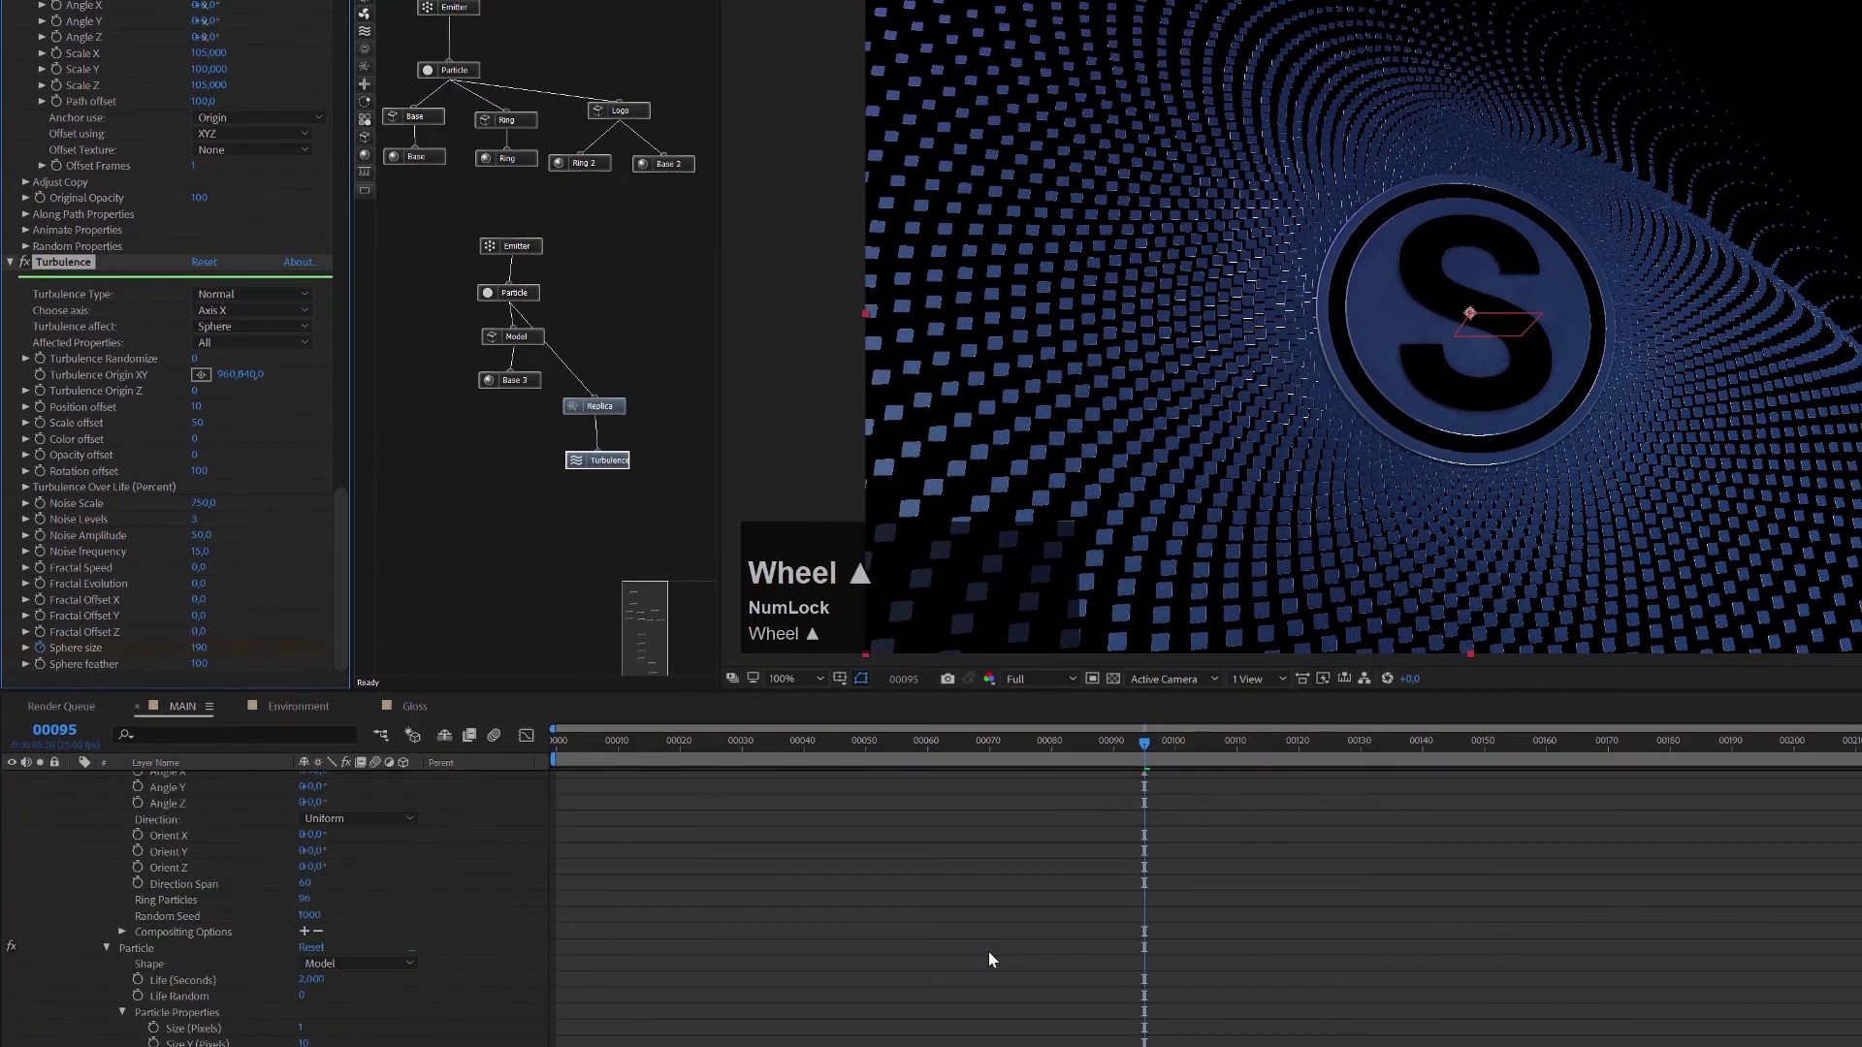
key(u)
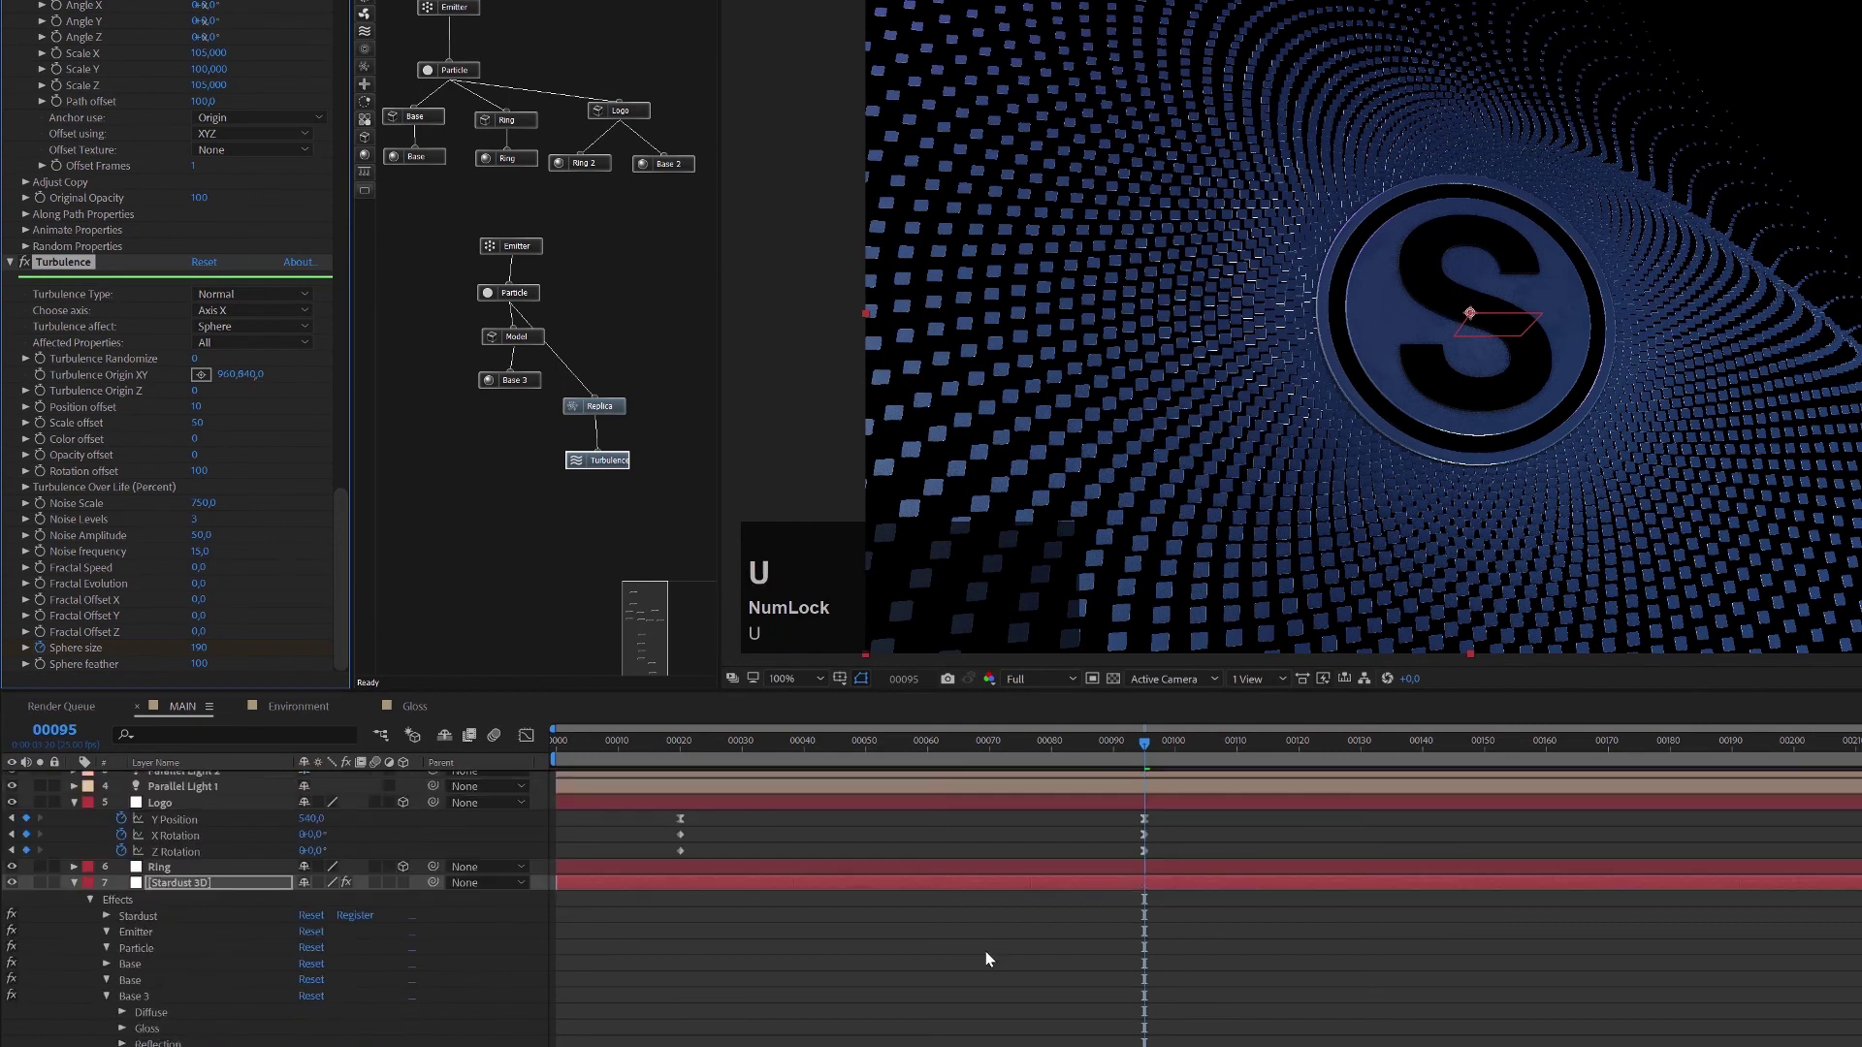
click(1152, 999)
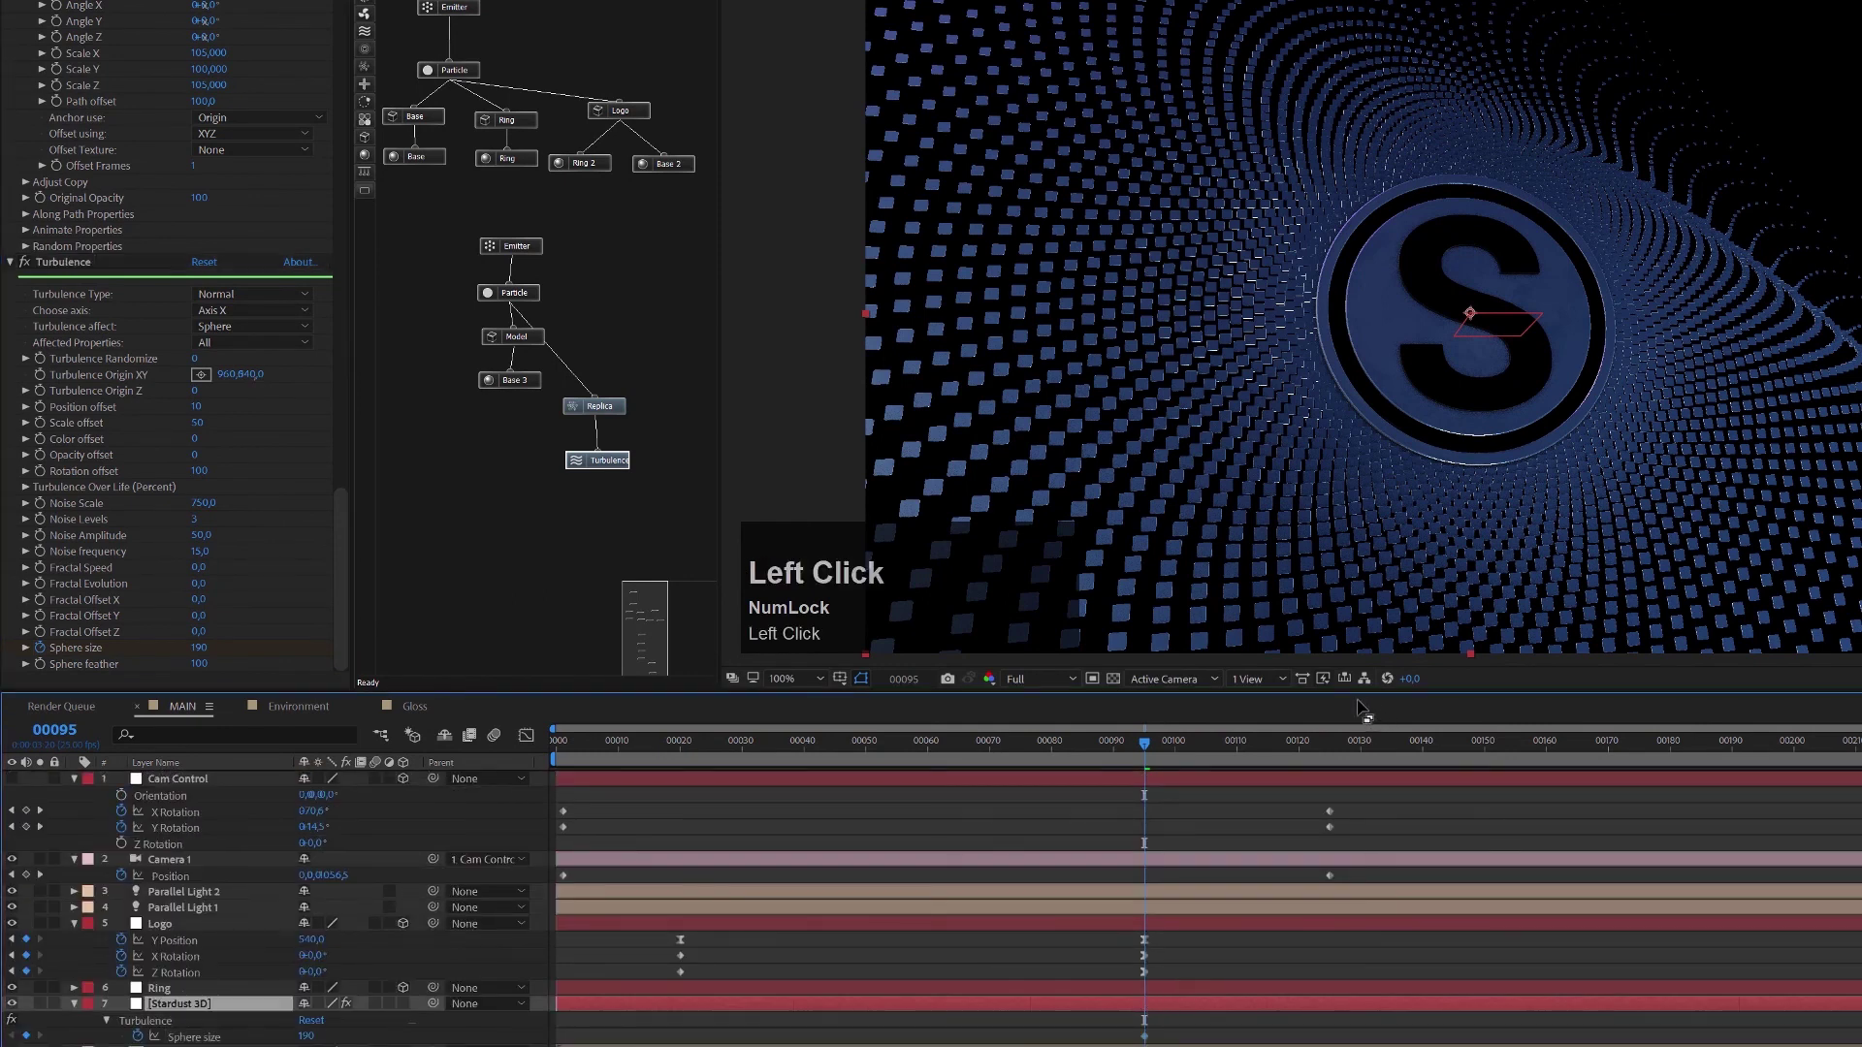
click(1329, 747)
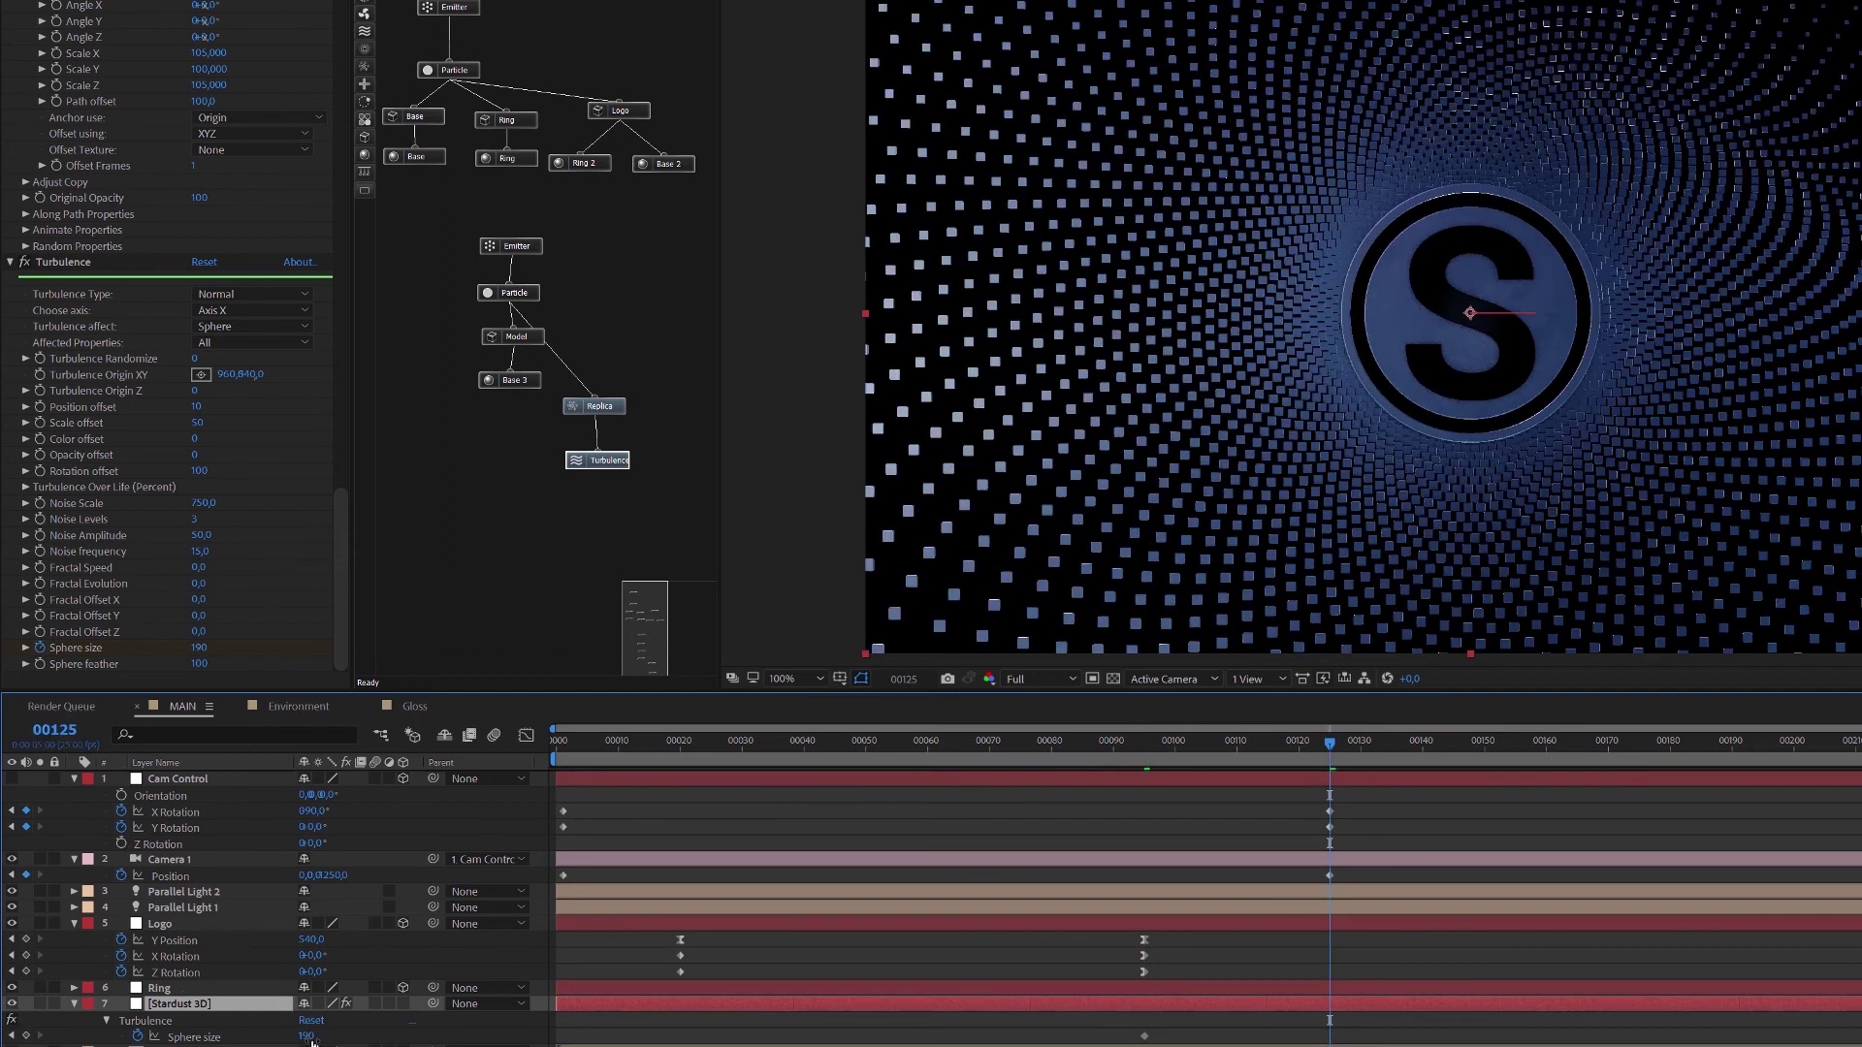
click(306, 1037)
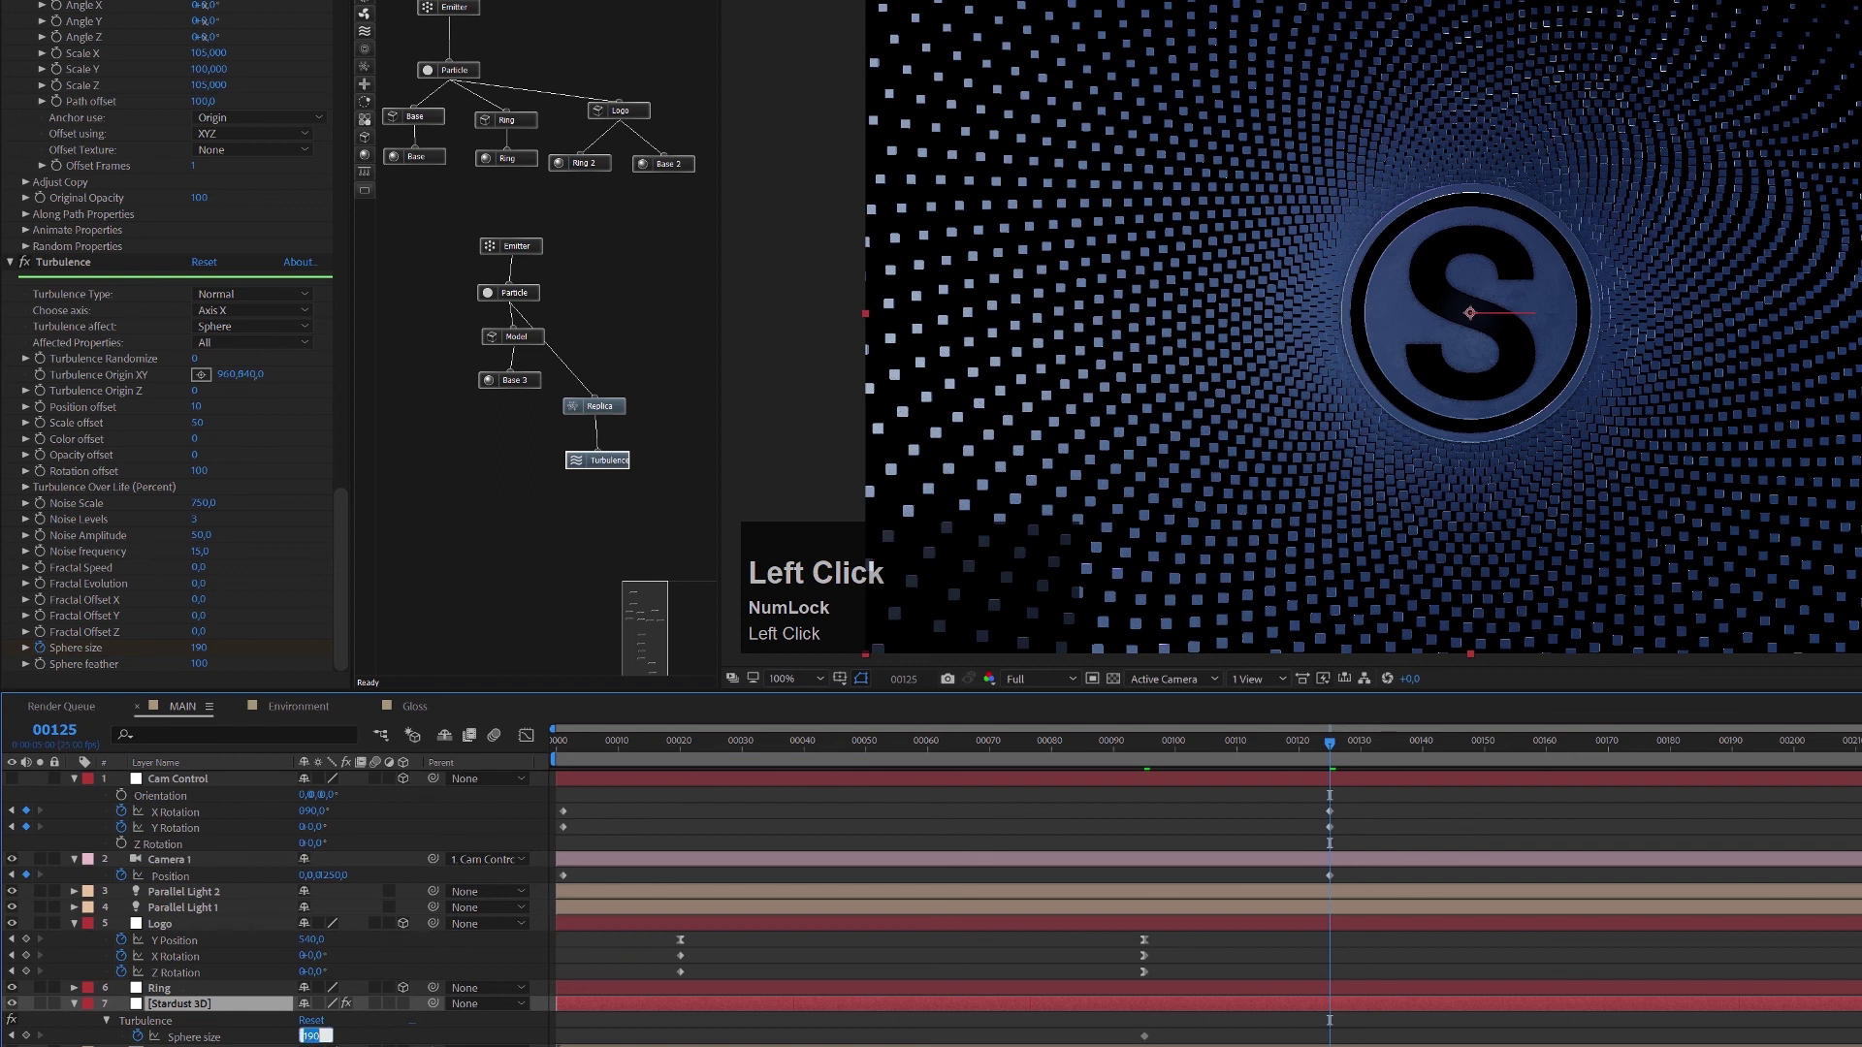
text(2000)
key(Return)
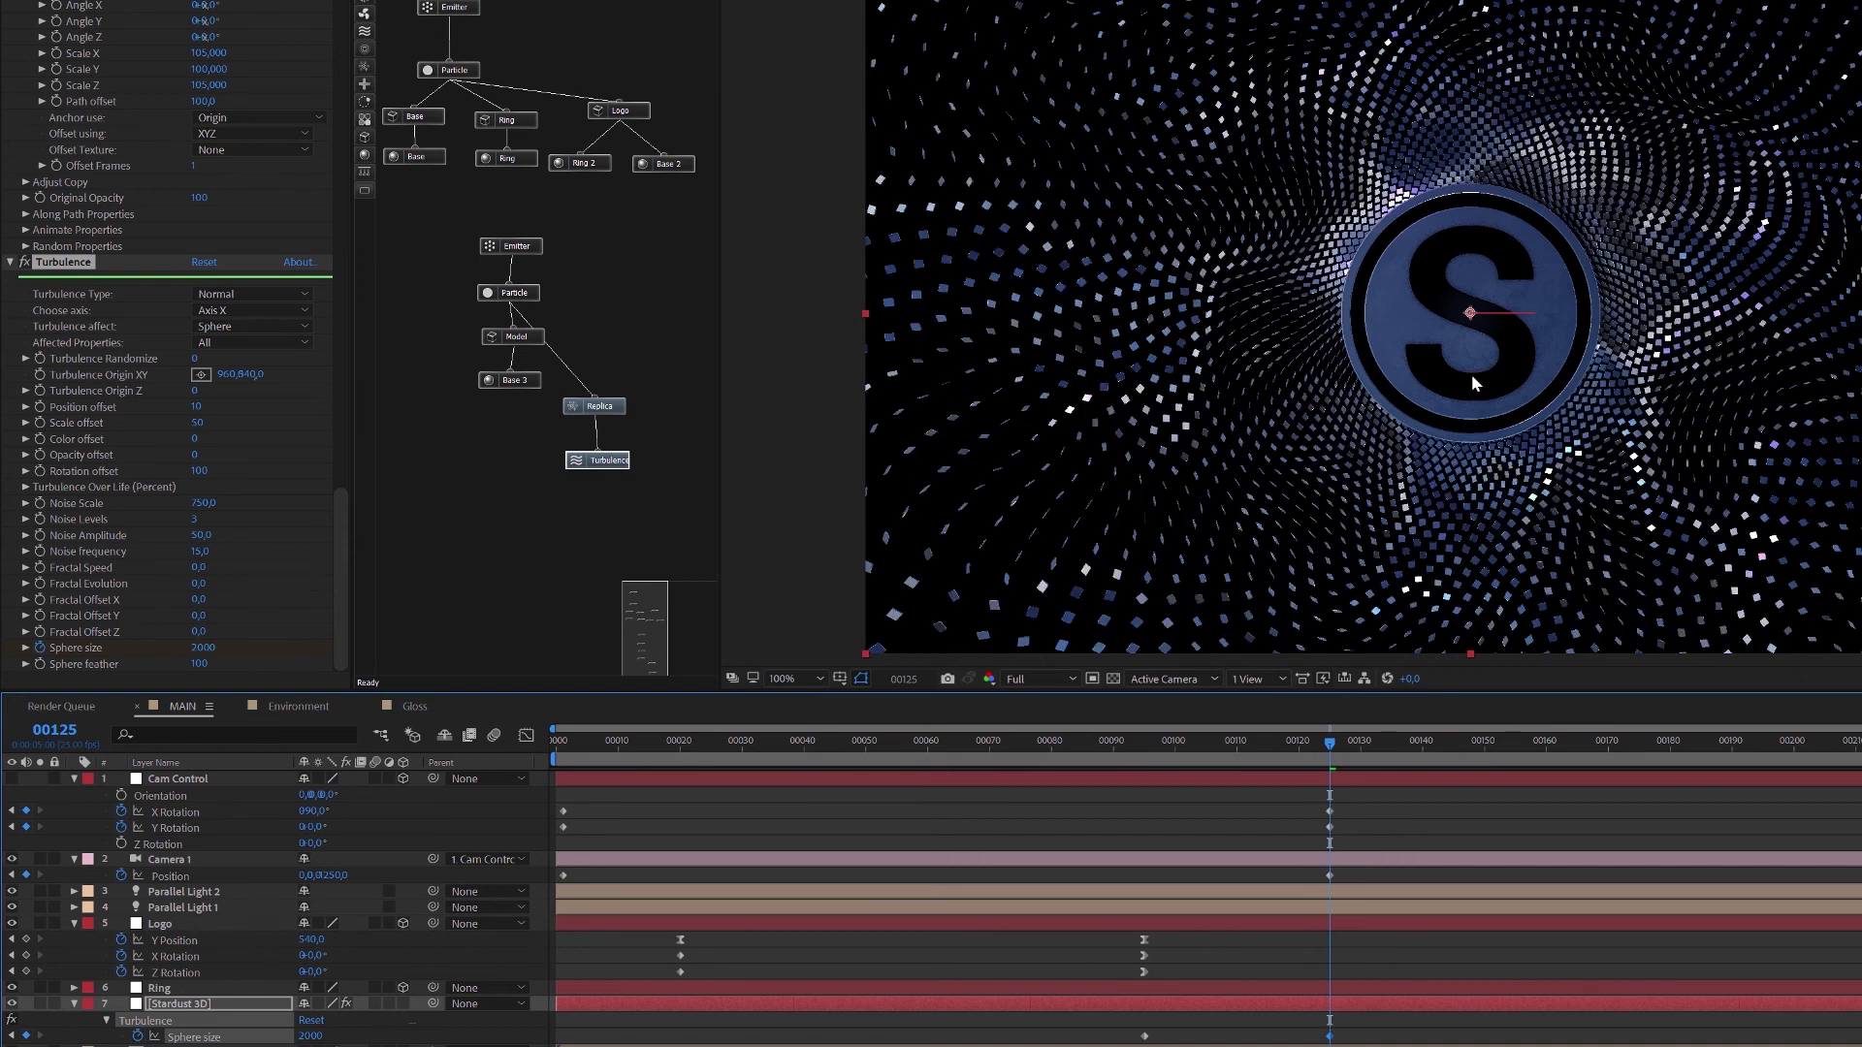
Start keyframing the diffuse Color of the logo's Ring 2 material at frame 85 and reveal its keyframe in the timeline.
click(1148, 746)
drag(1142, 747, 1138, 748)
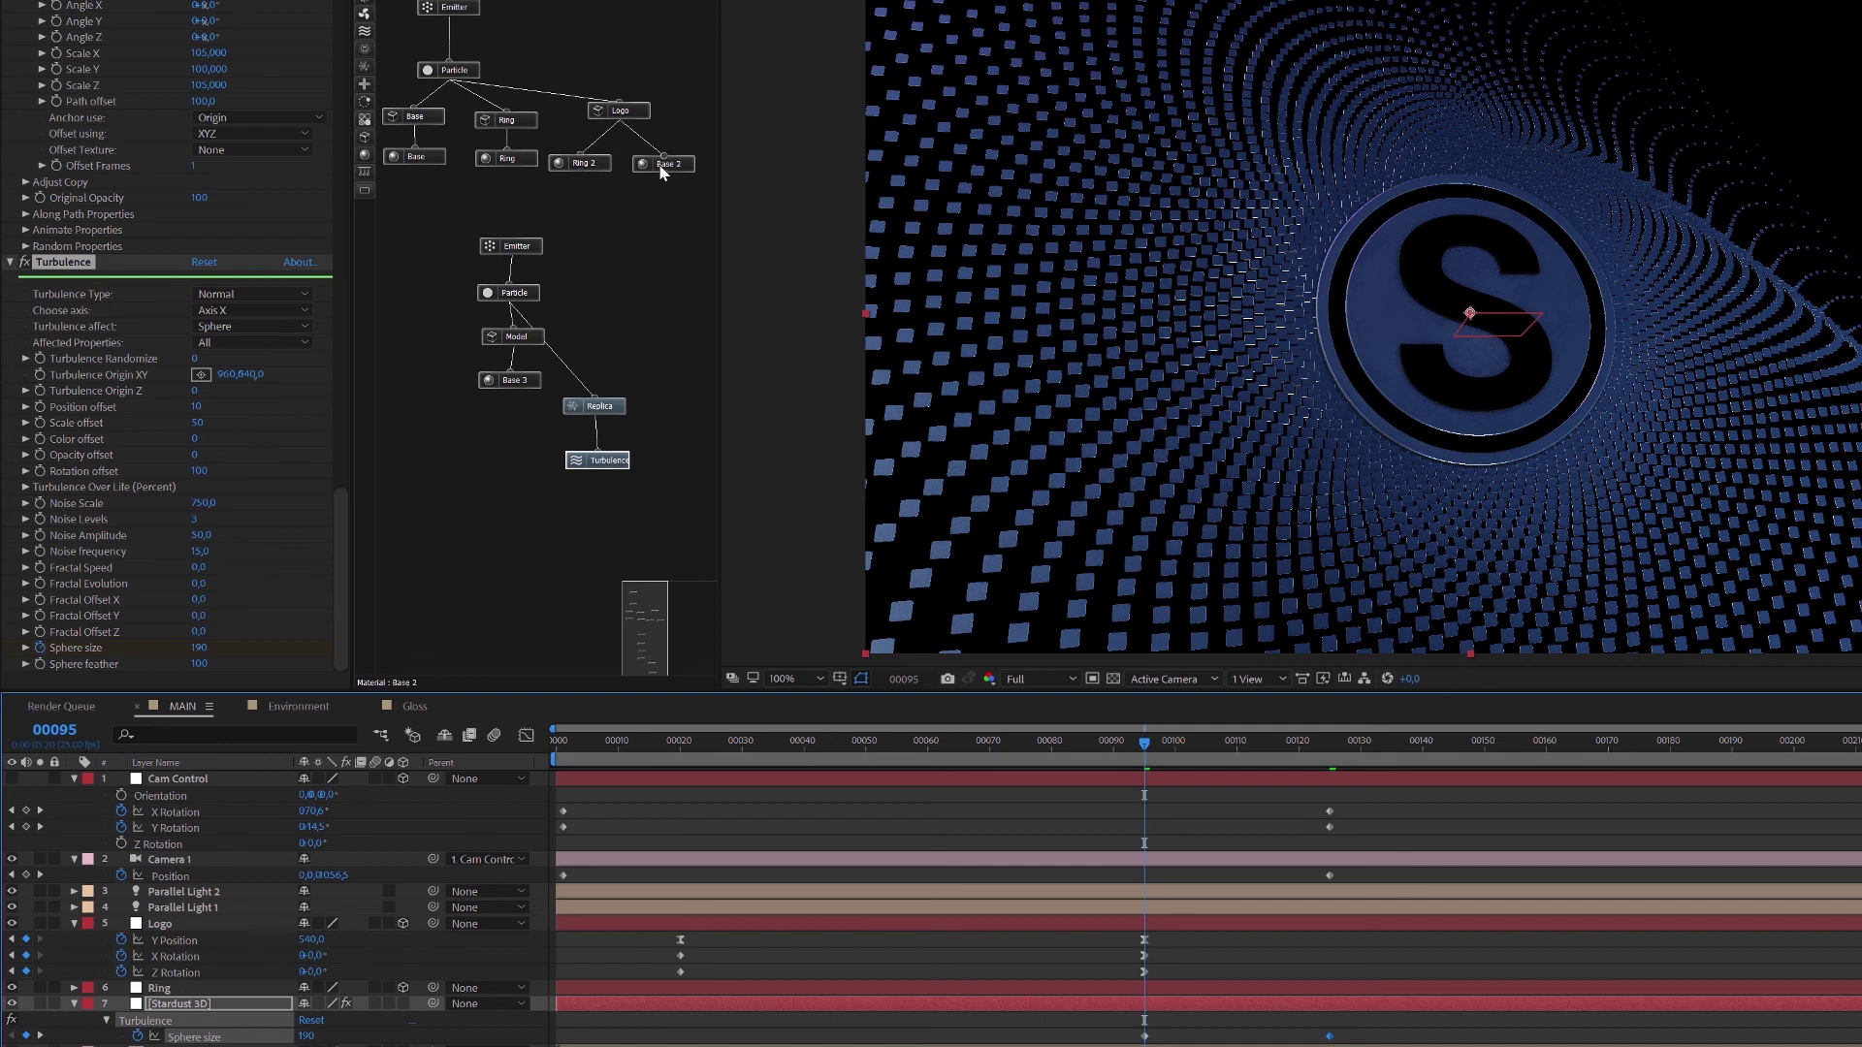
click(594, 167)
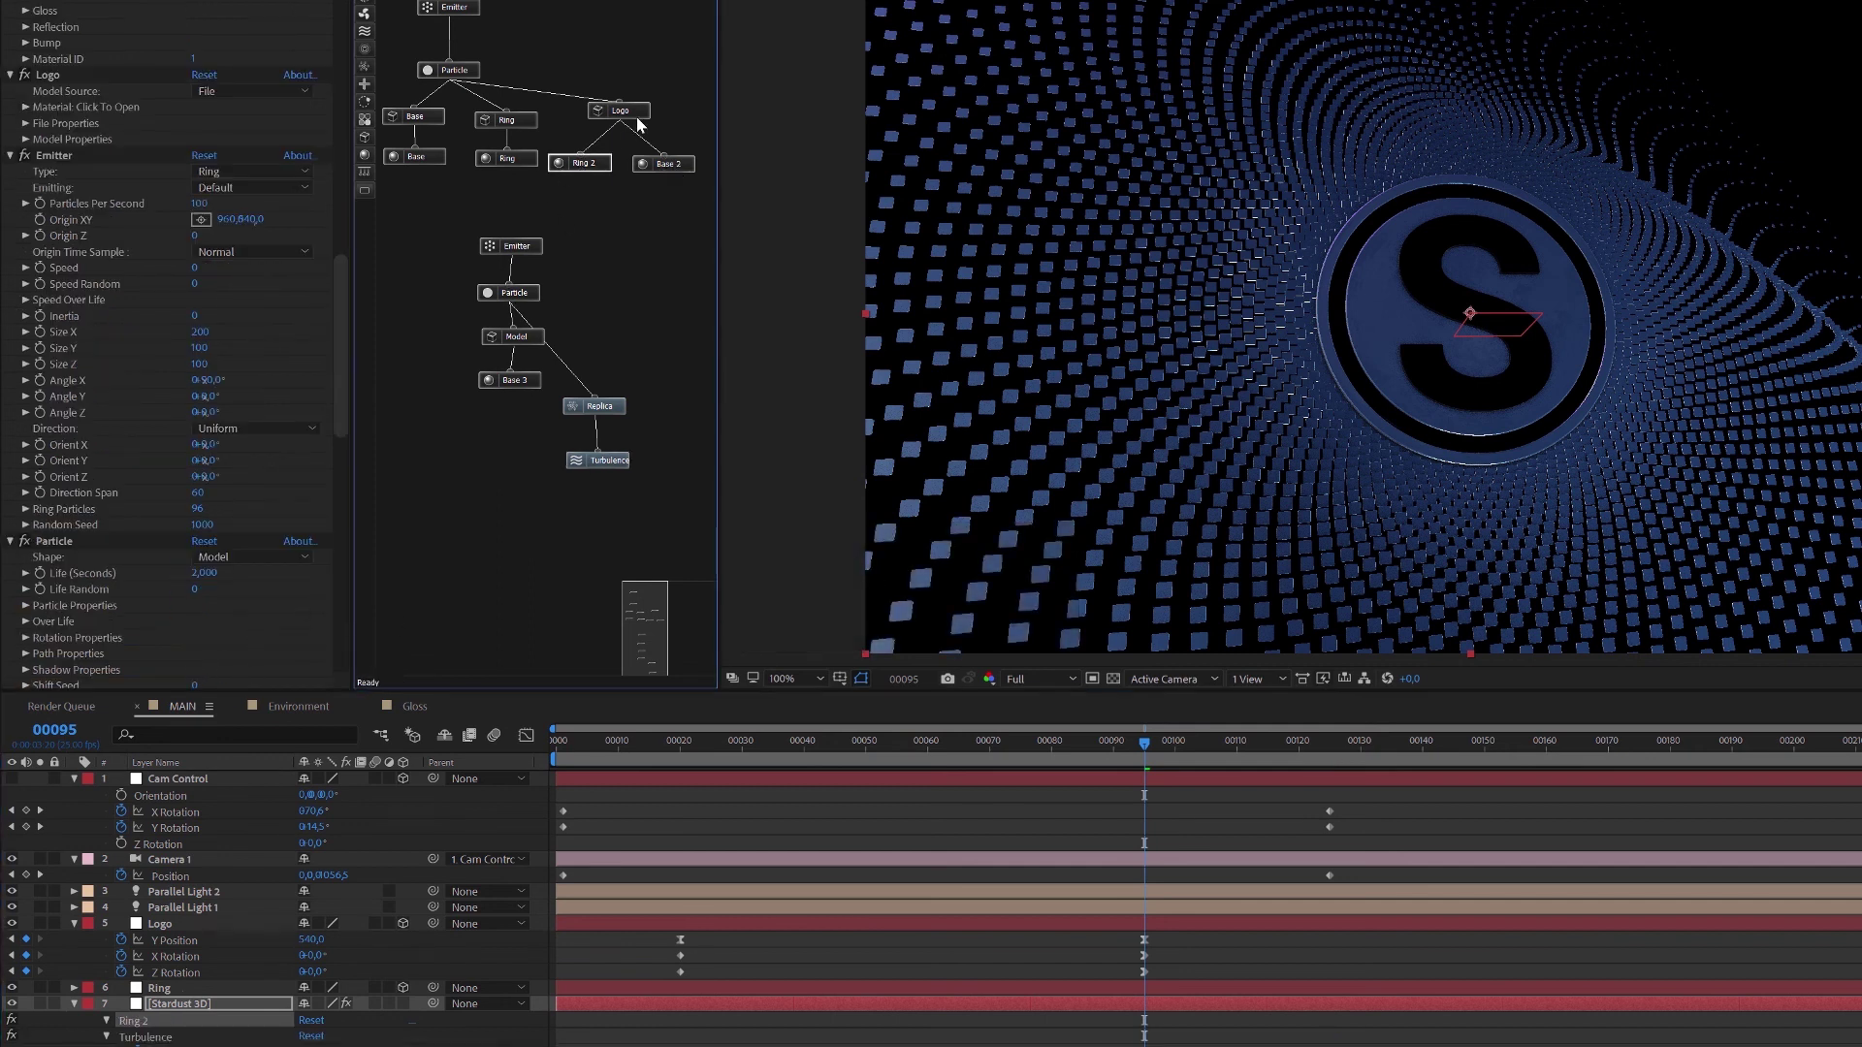
click(26, 10)
click(26, 59)
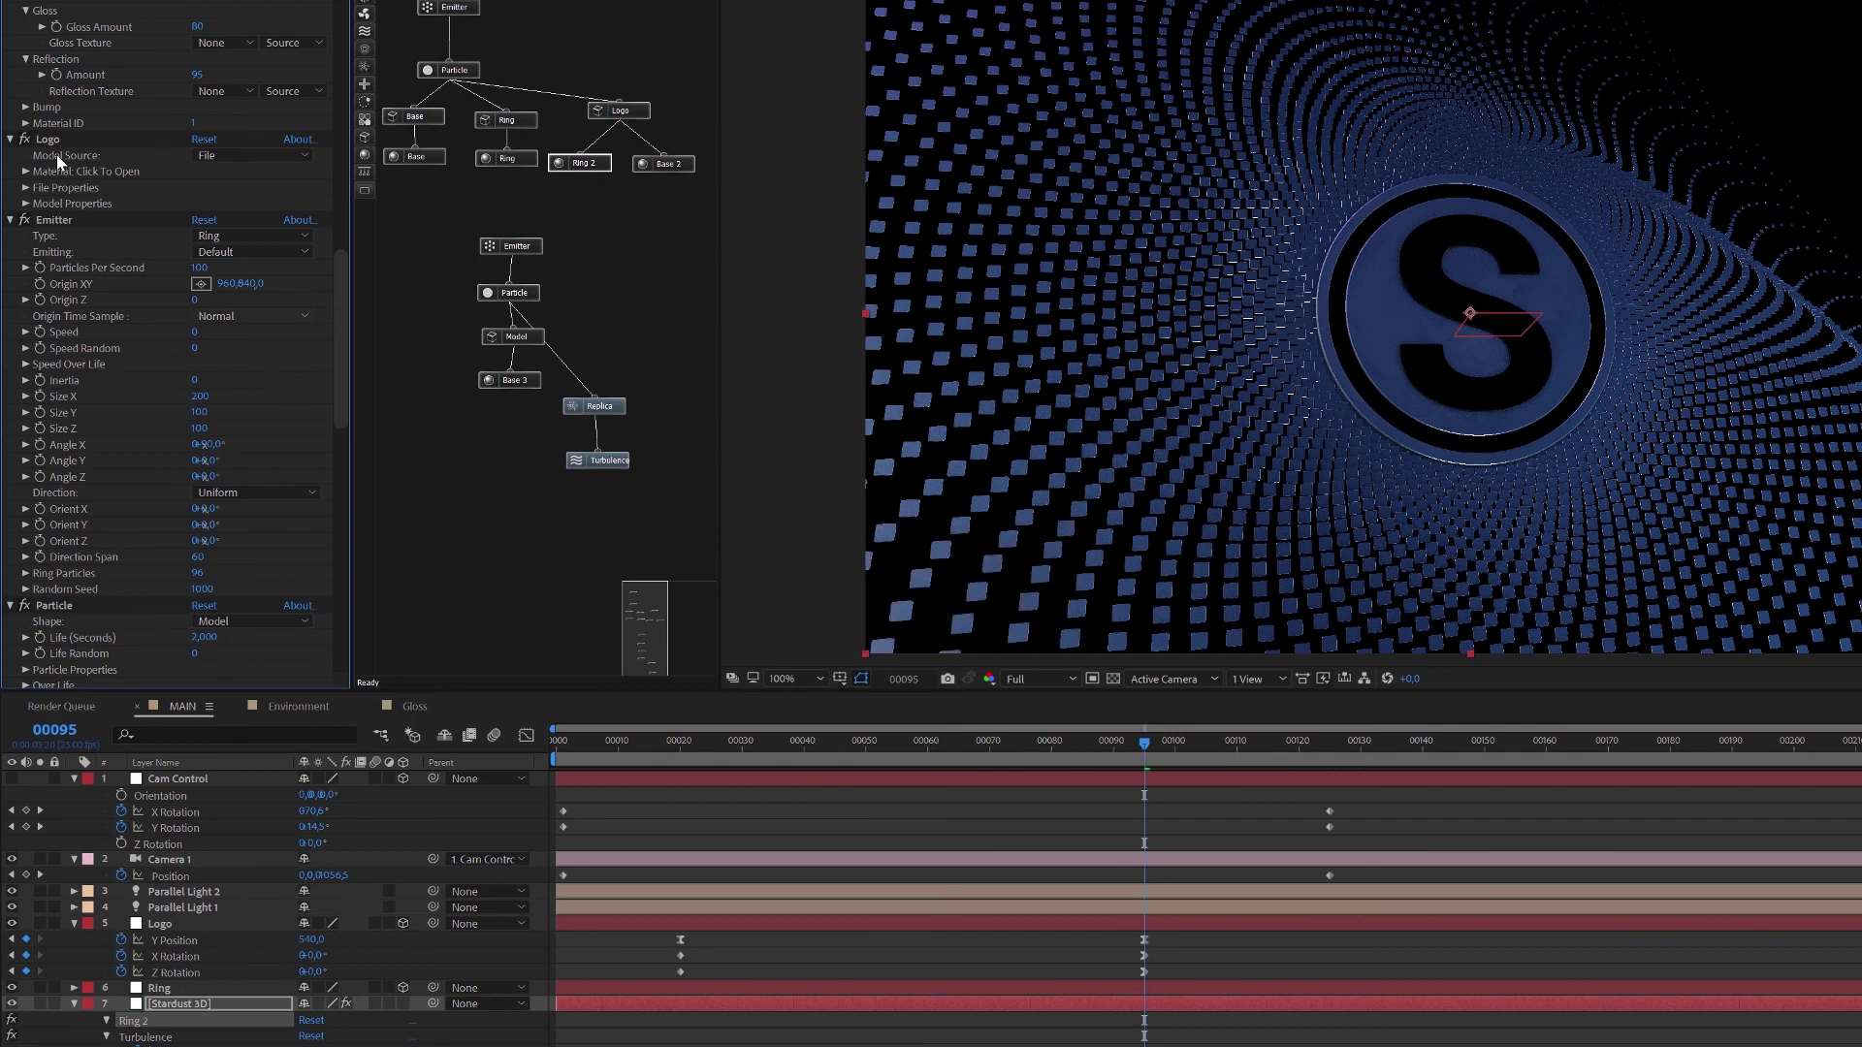
click(26, 3)
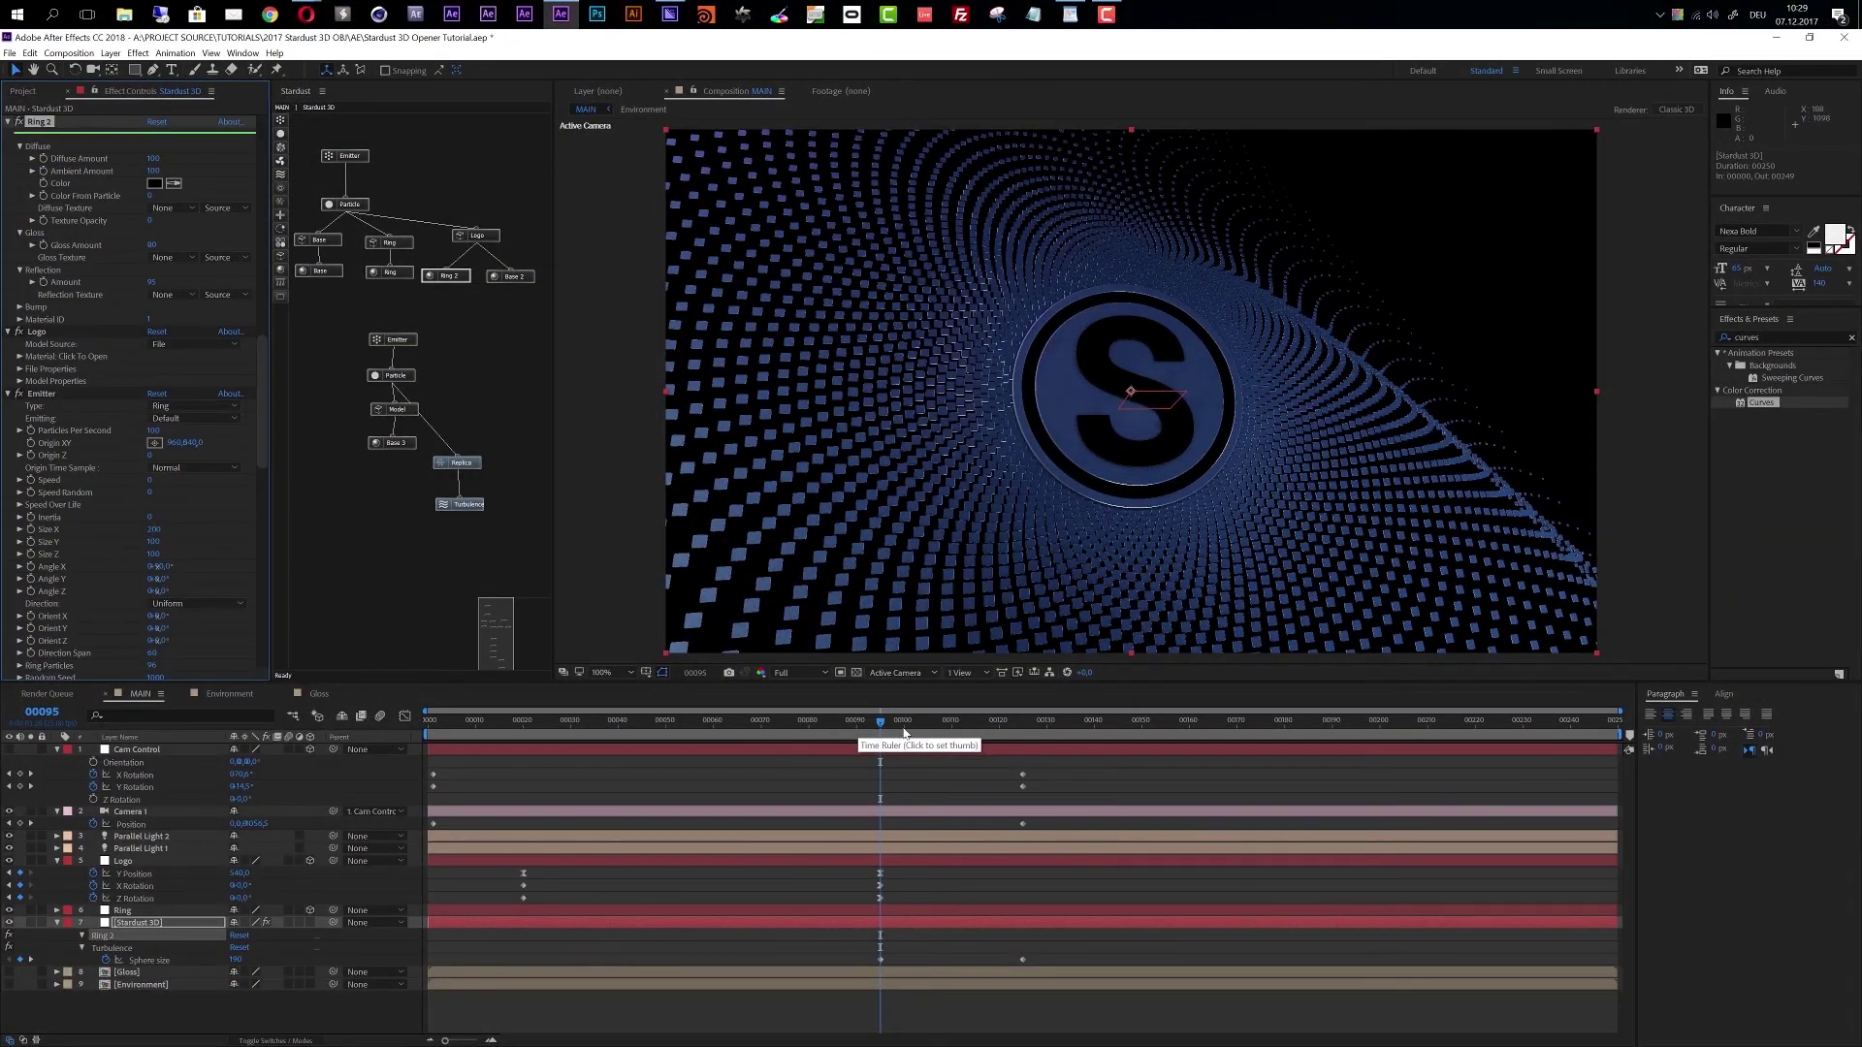
key(shift+Page_Up)
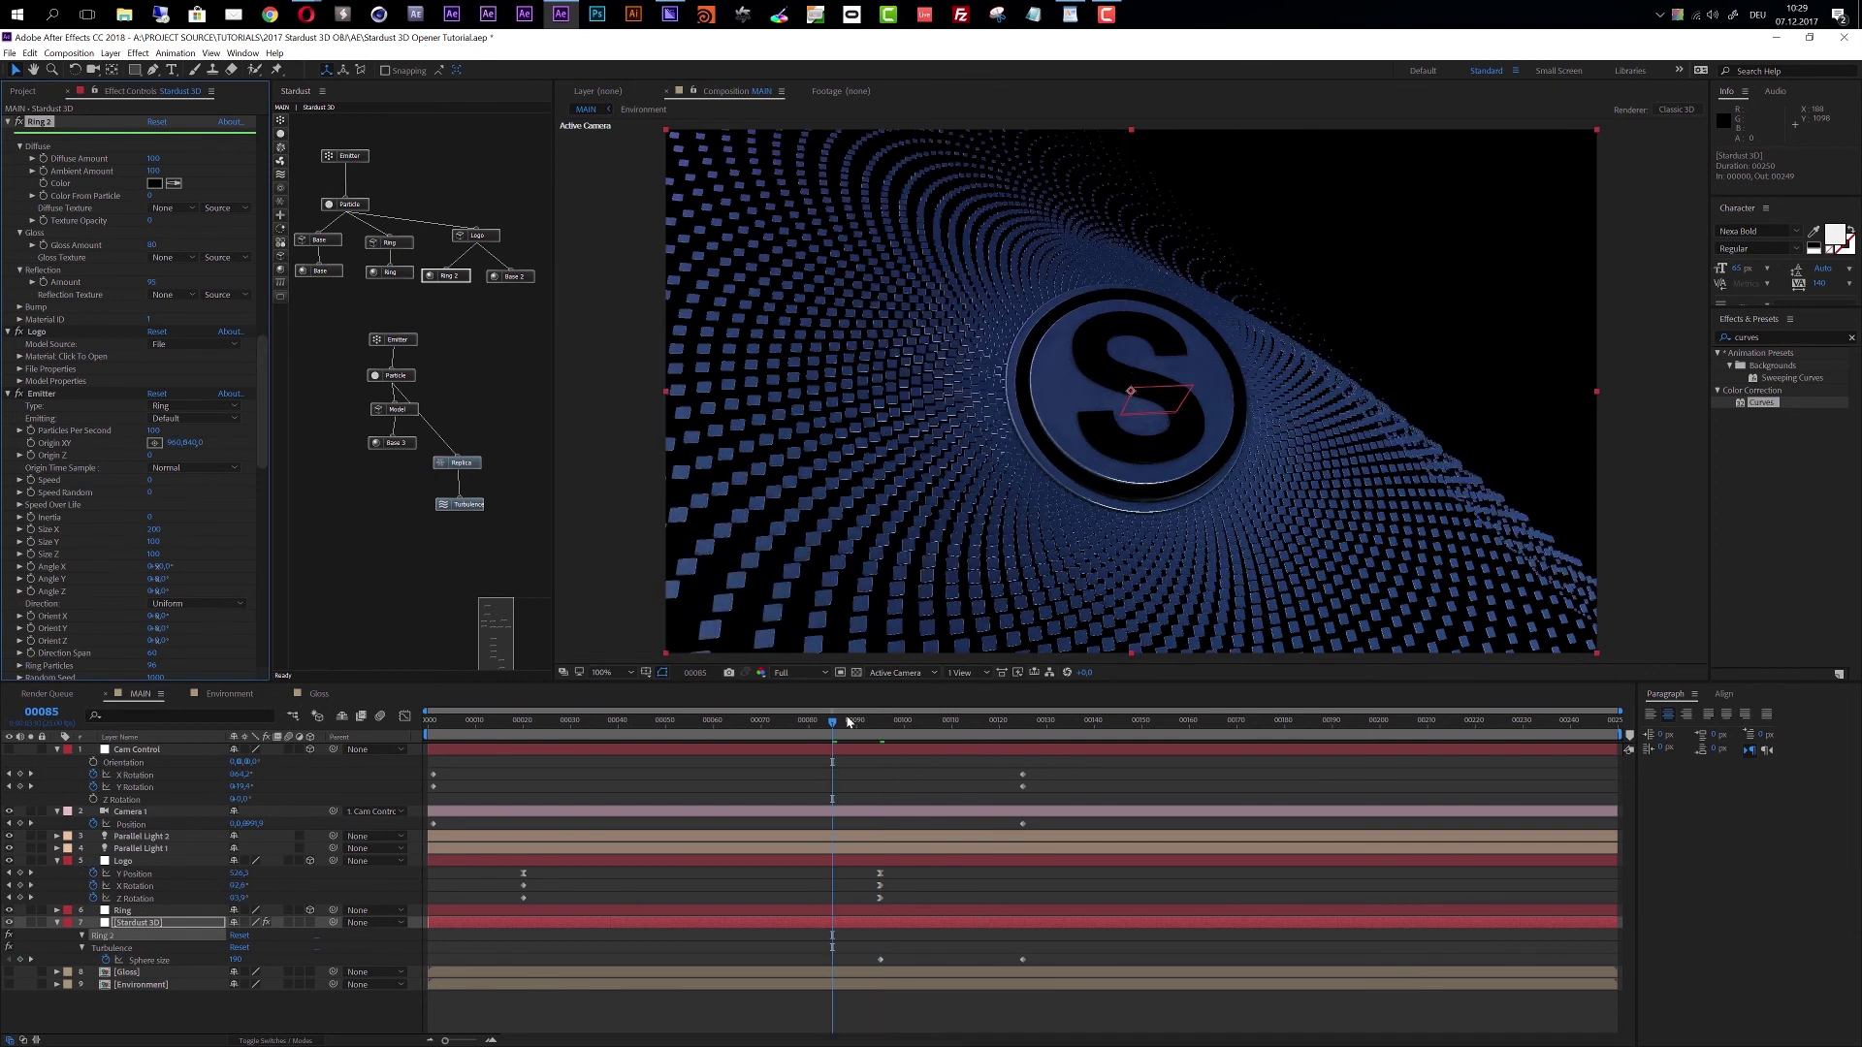
click(46, 184)
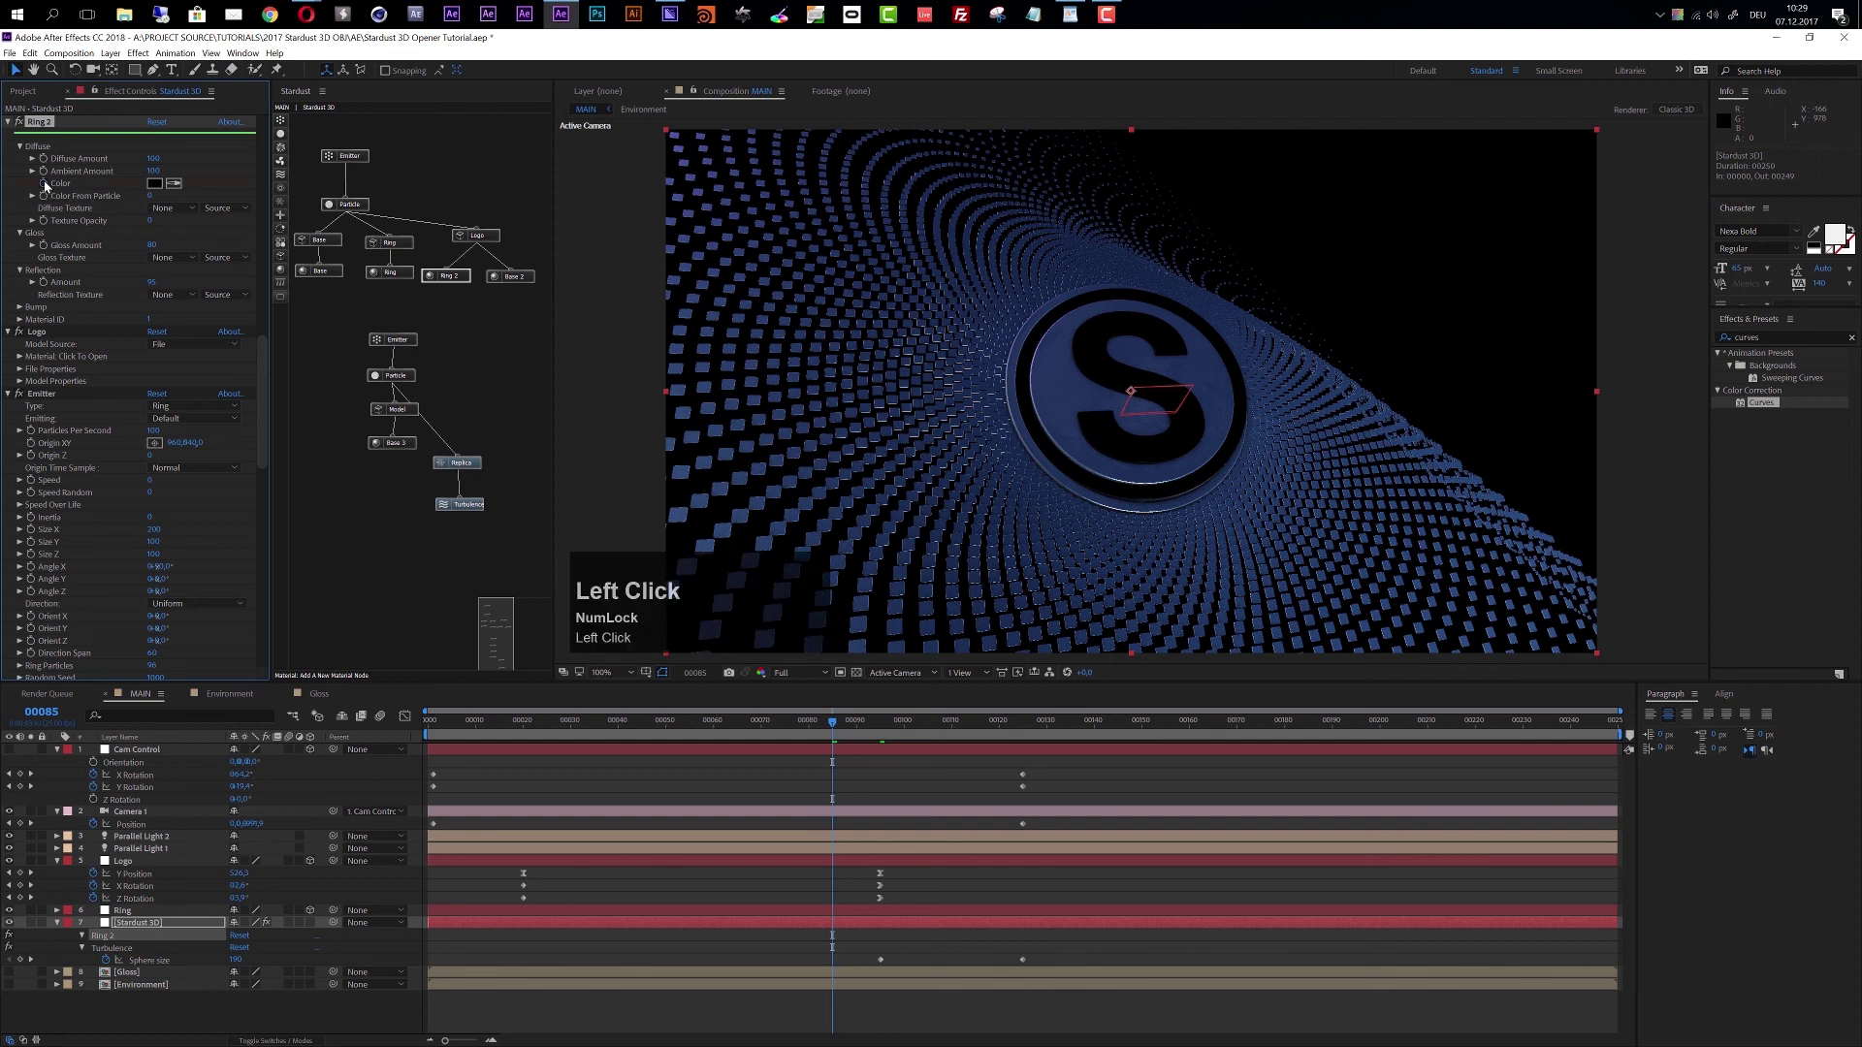
key(u)
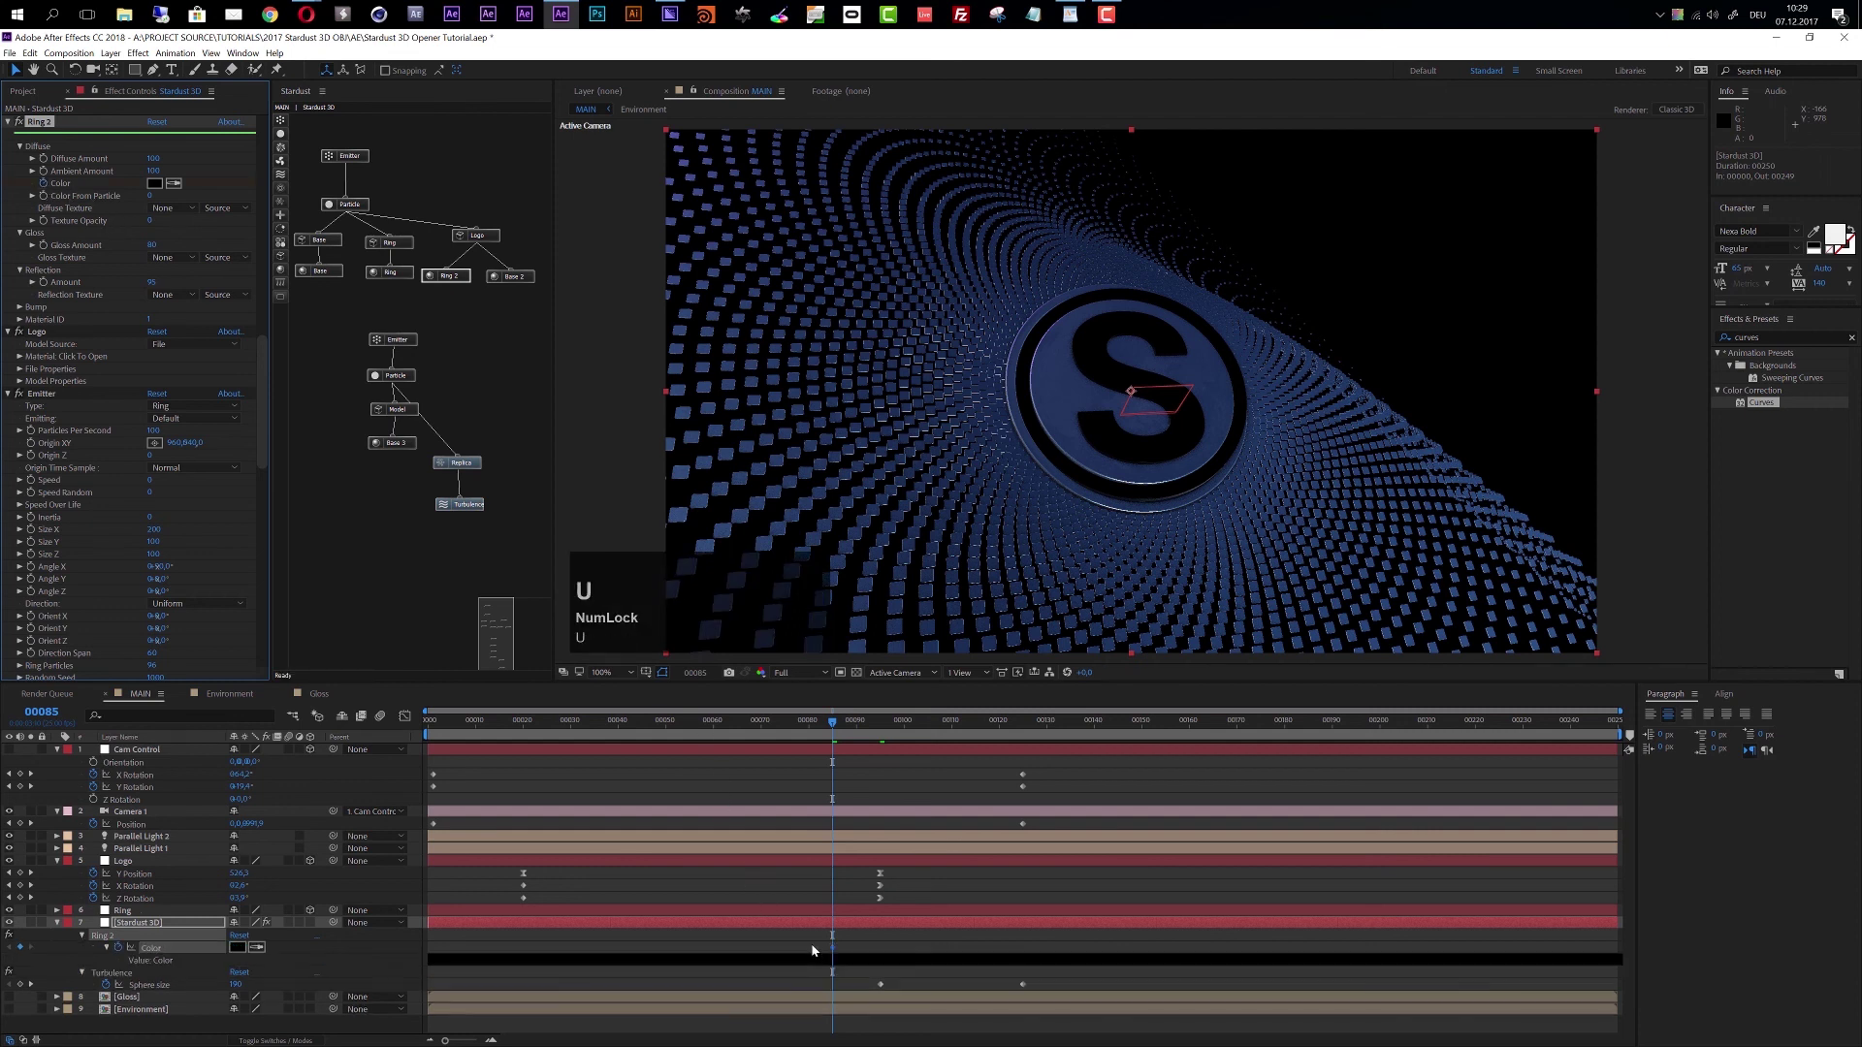
Set the Ring 2 material's diffuse Color to bright blue at frame 105.
key(shift+Page_Down)
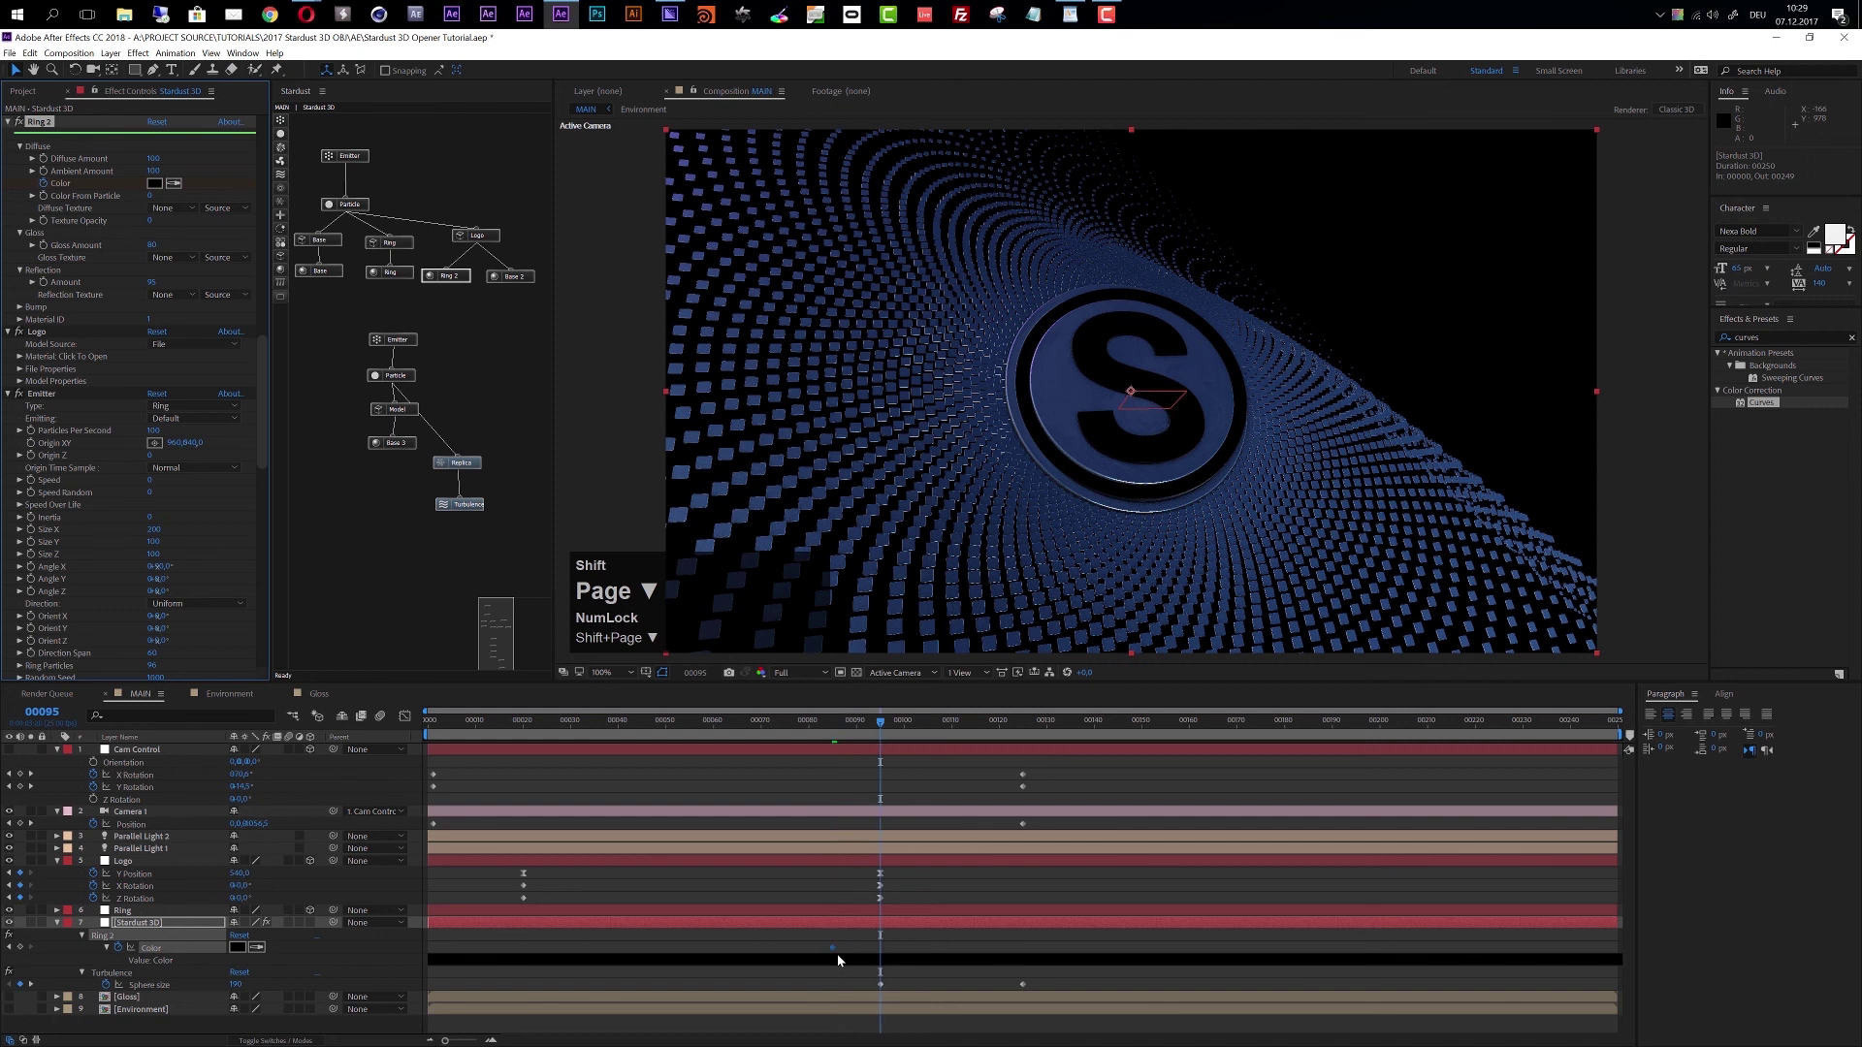
key(shift+Page_Down)
click(155, 184)
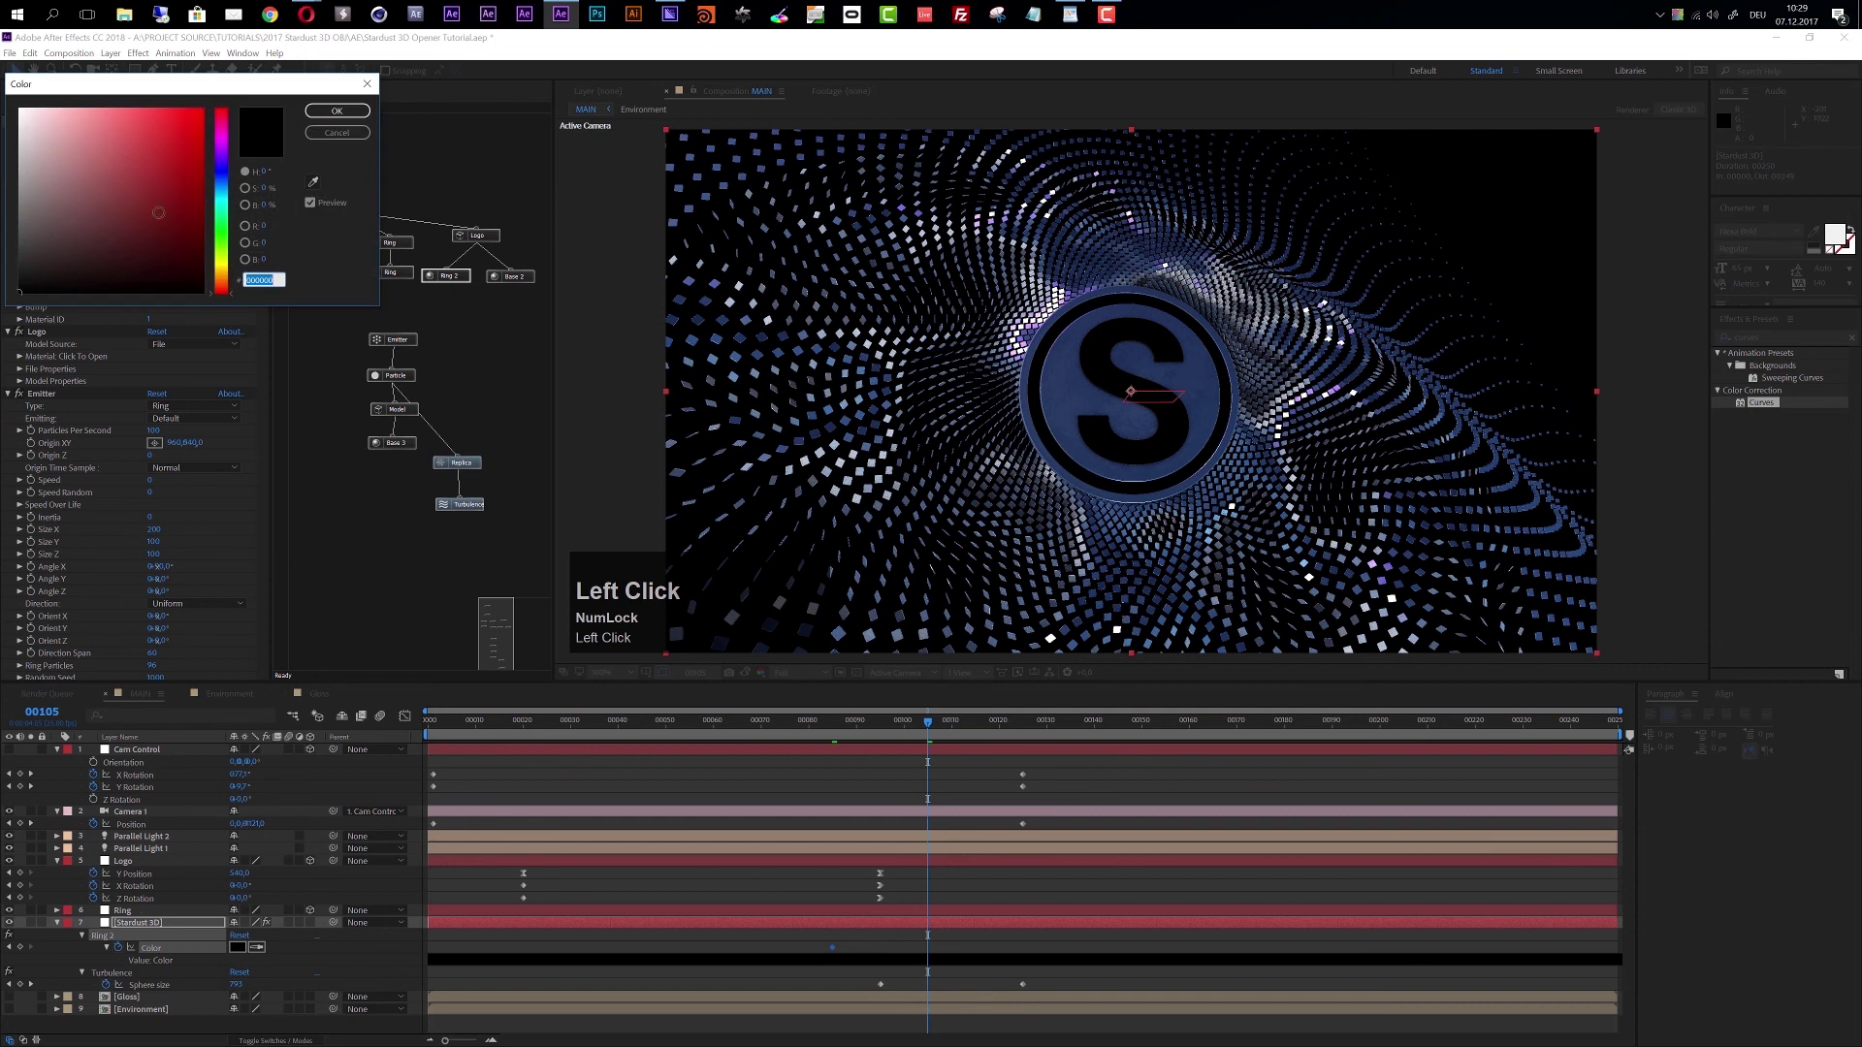
drag(225, 202, 222, 195)
click(204, 108)
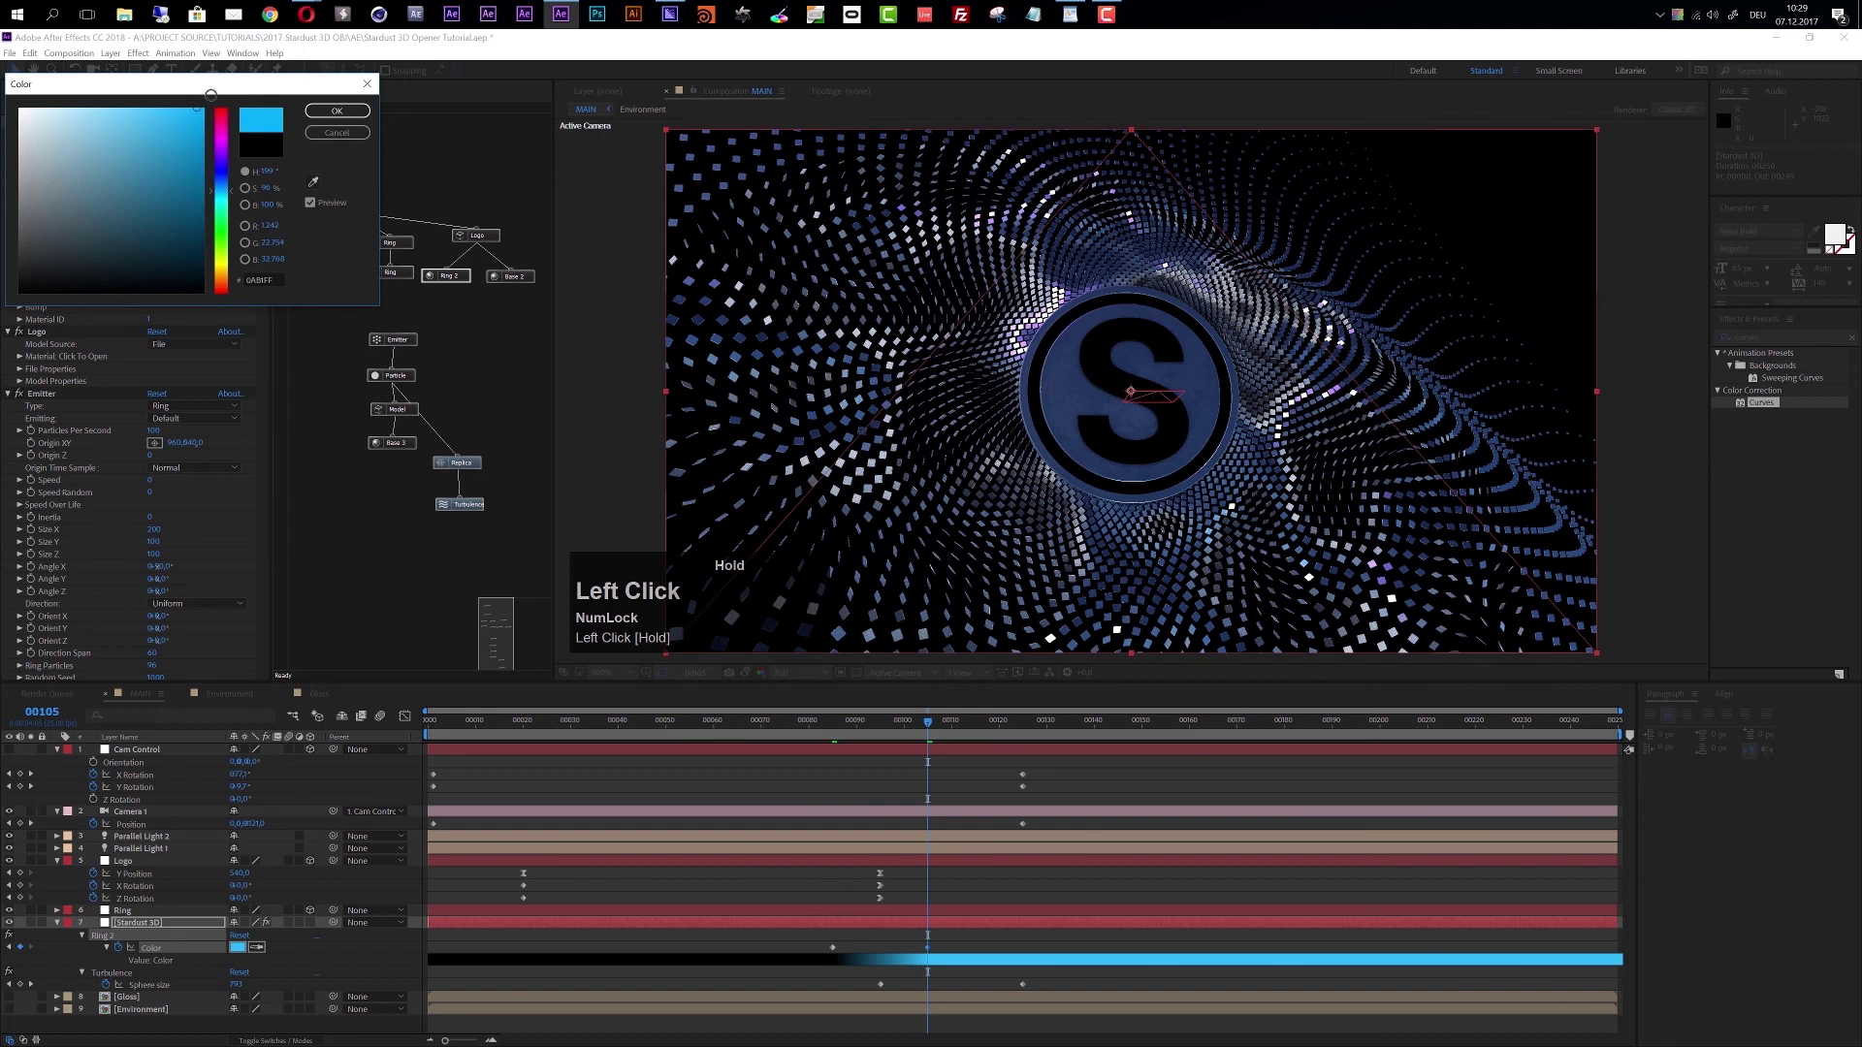
click(338, 110)
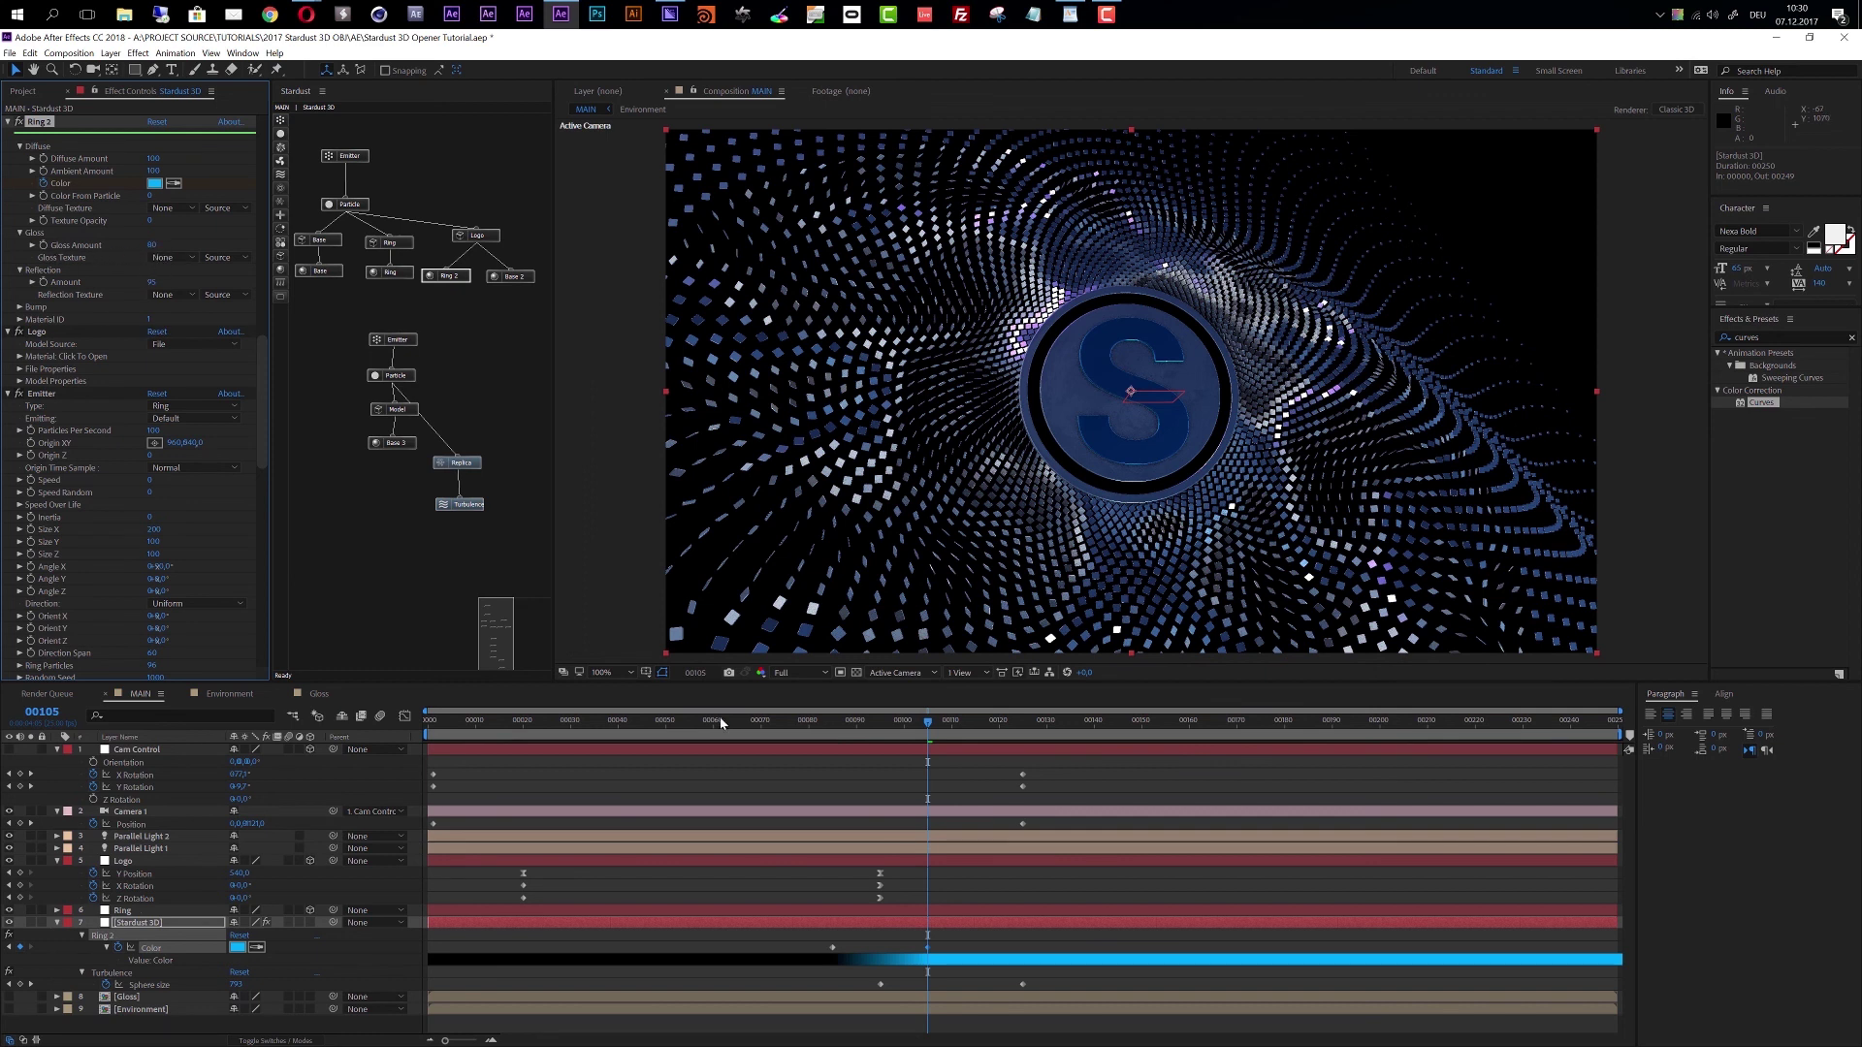
Keyframe the Ring 2 material's Gloss Amount and reflection Amount at frame 85, and set both to 0 at frame 105.
drag(829, 737, 831, 734)
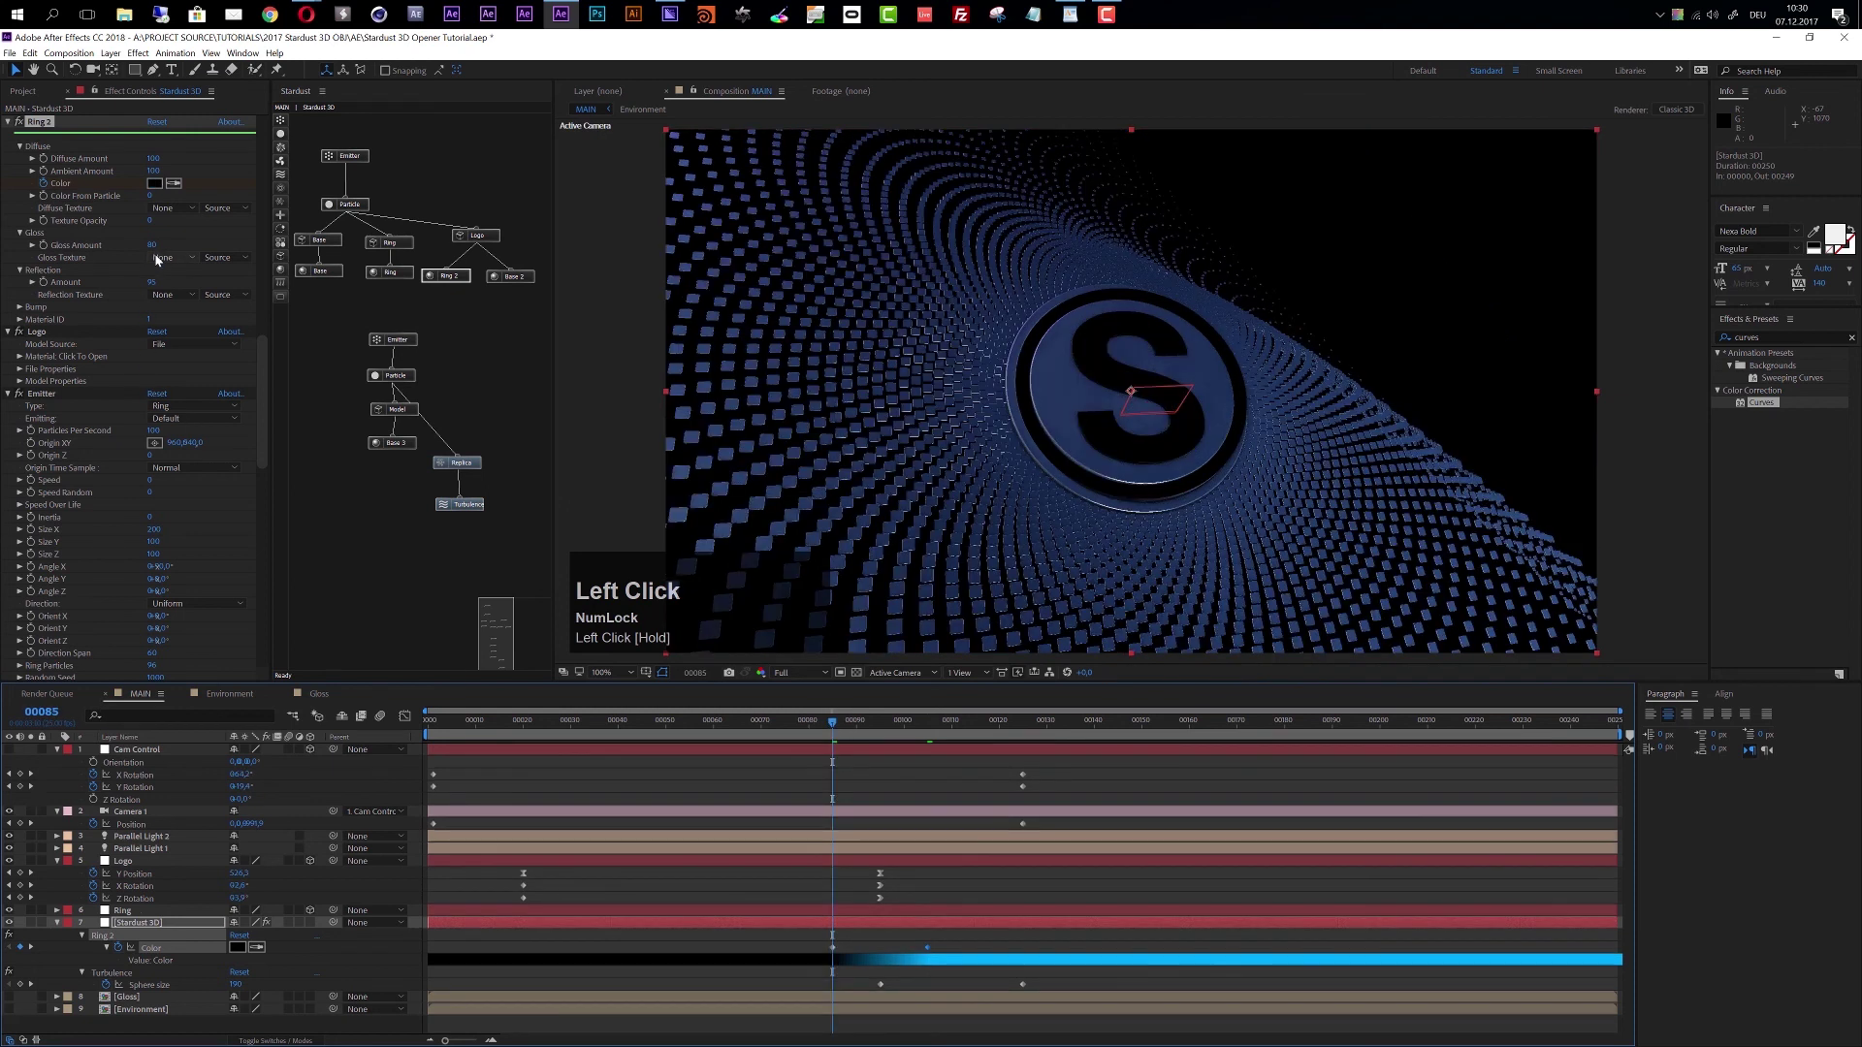
click(43, 287)
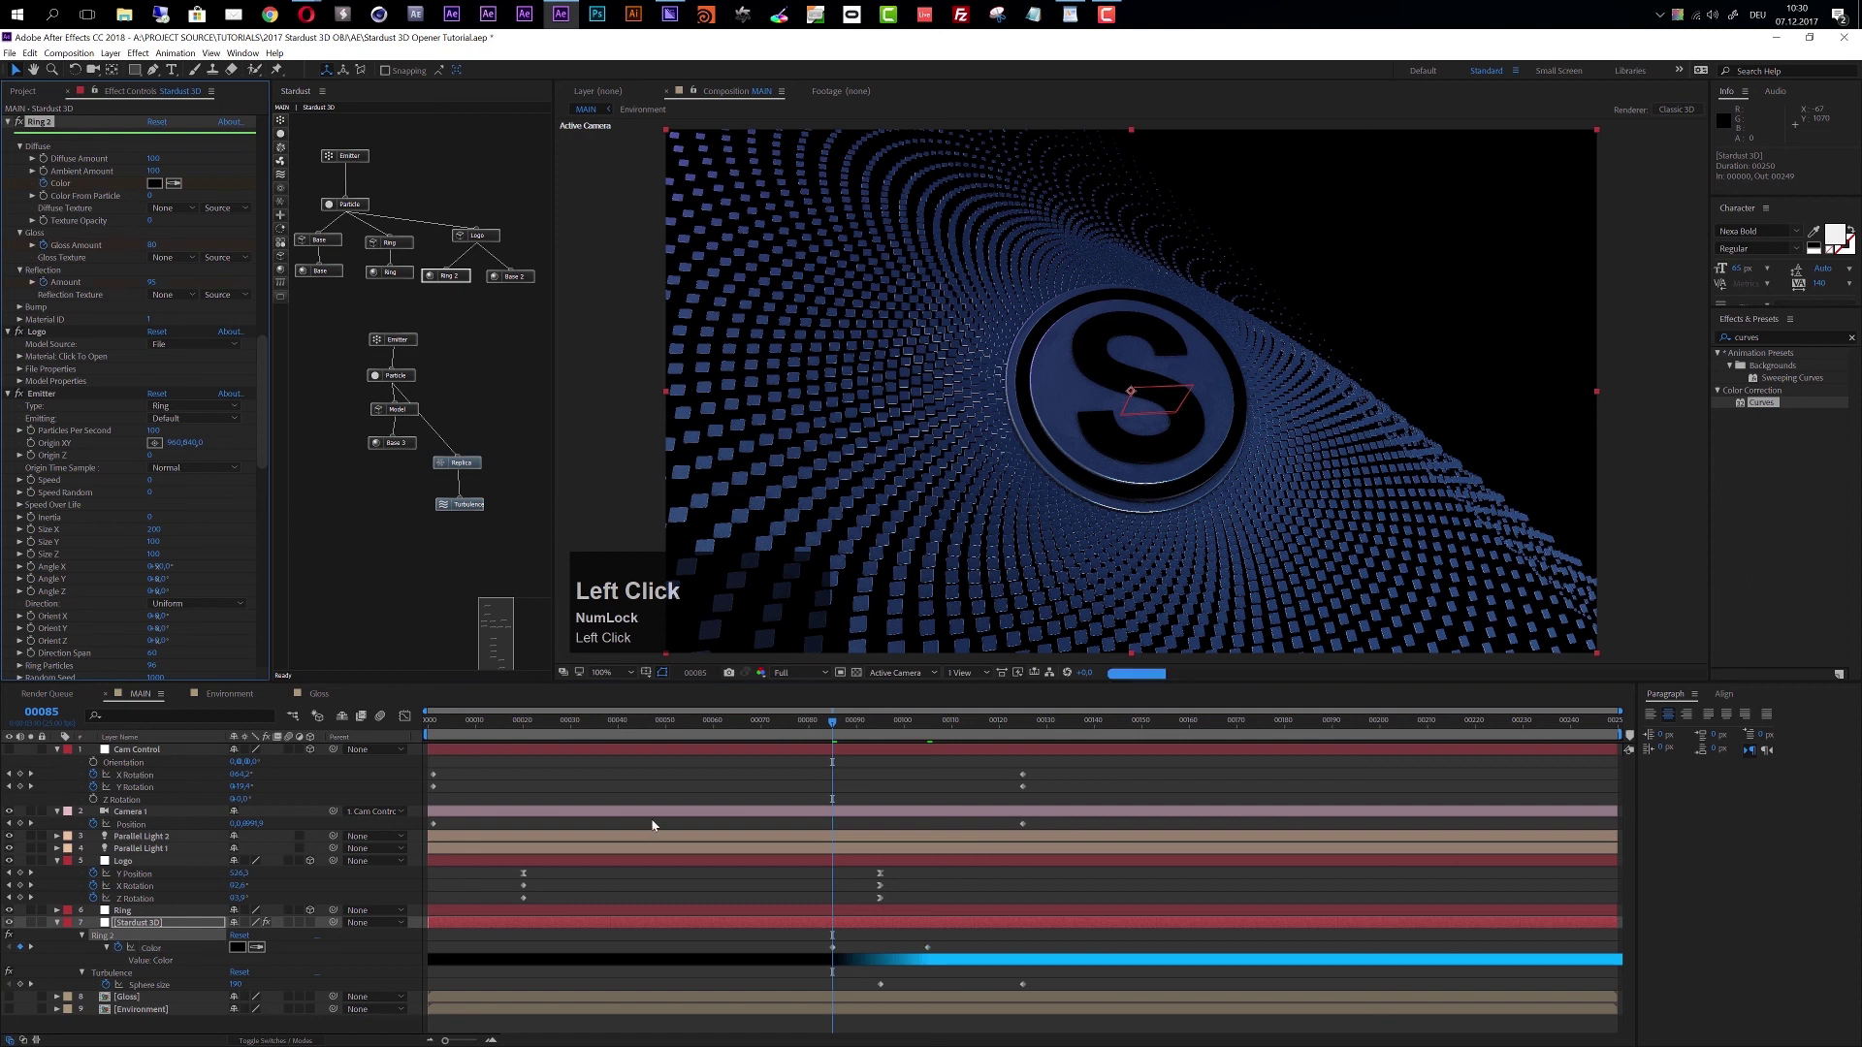
key(k)
key(k)
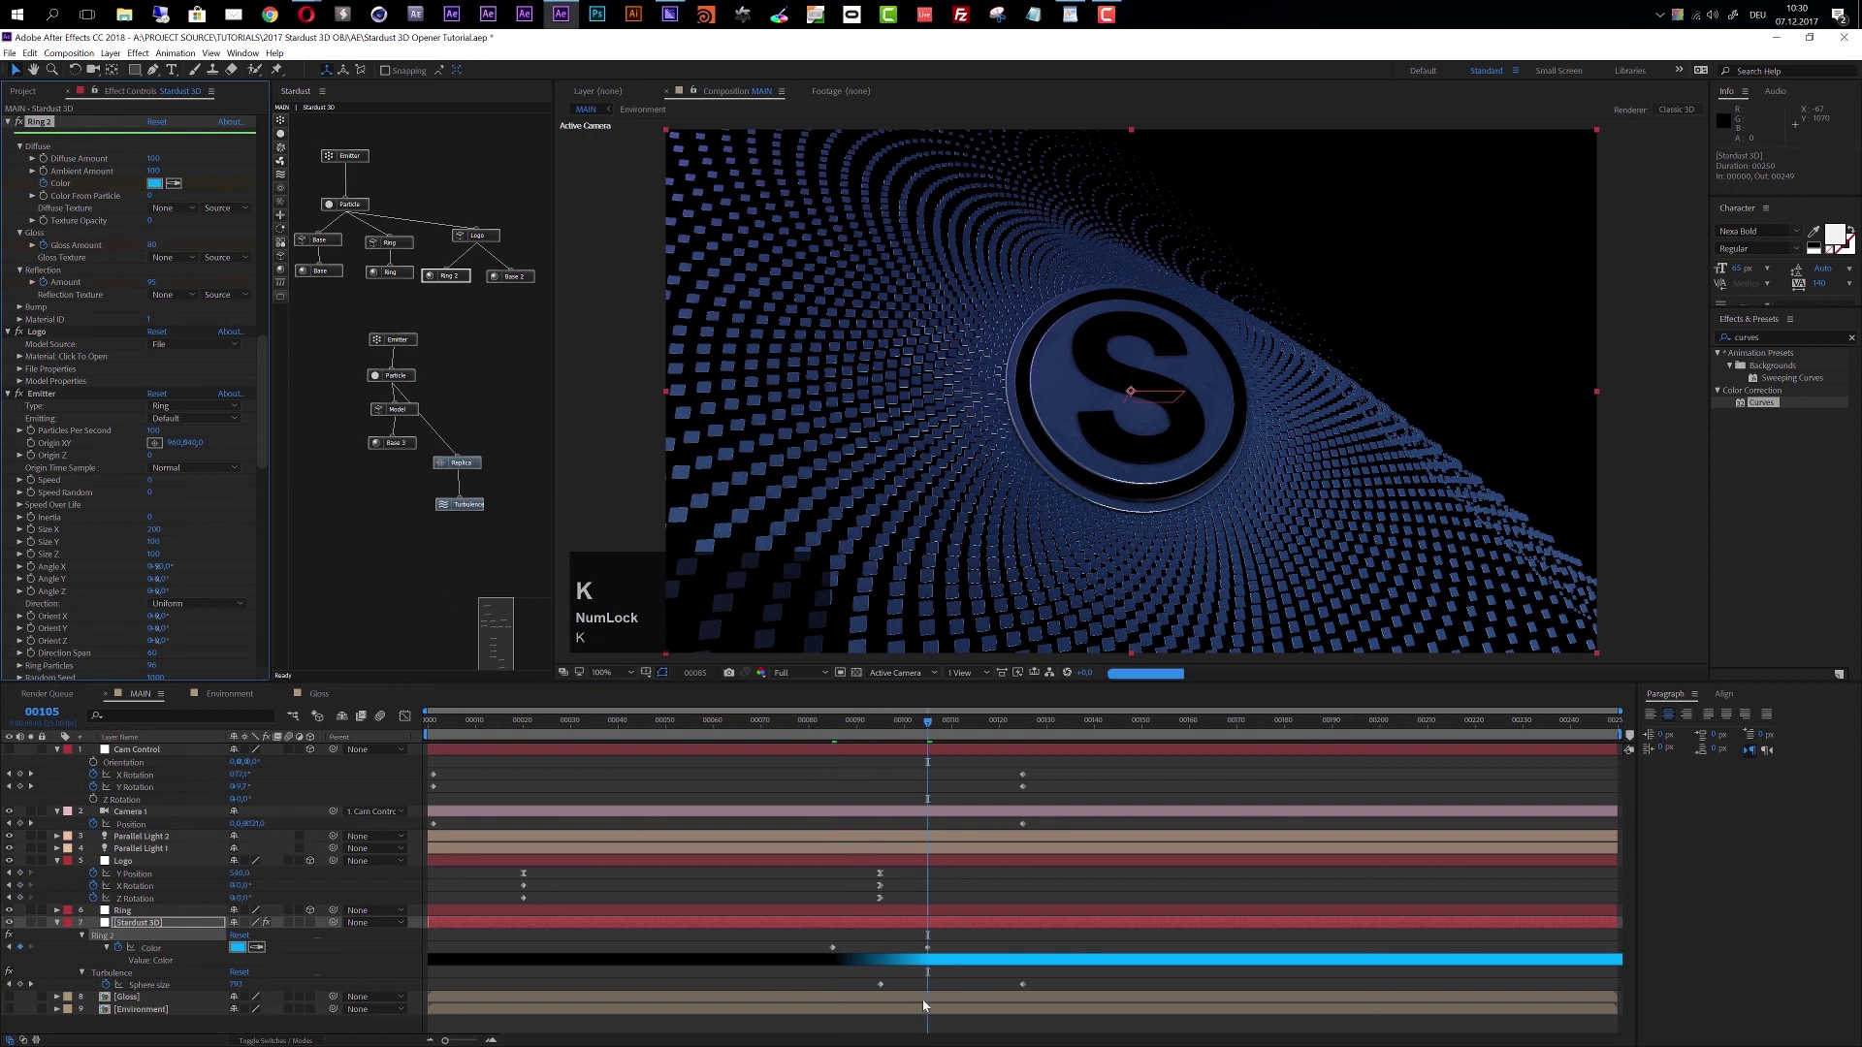
click(154, 246)
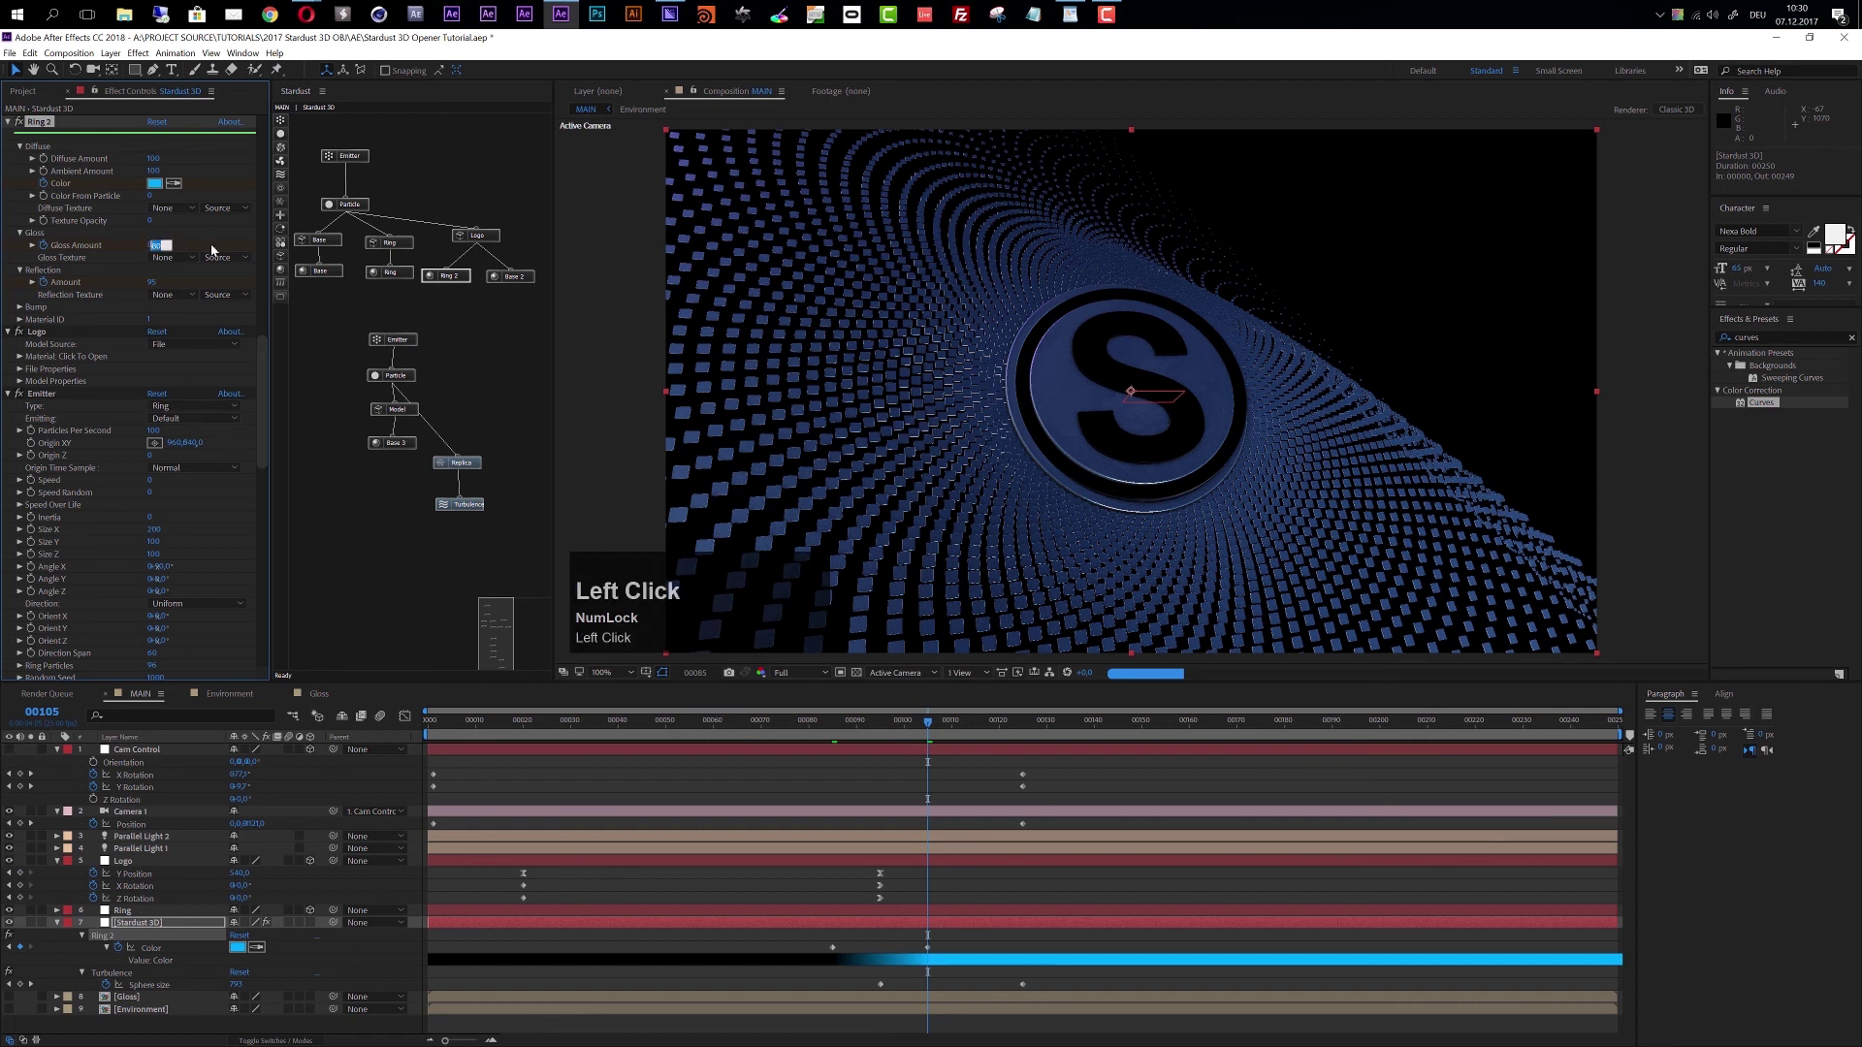
text(0)
click(215, 249)
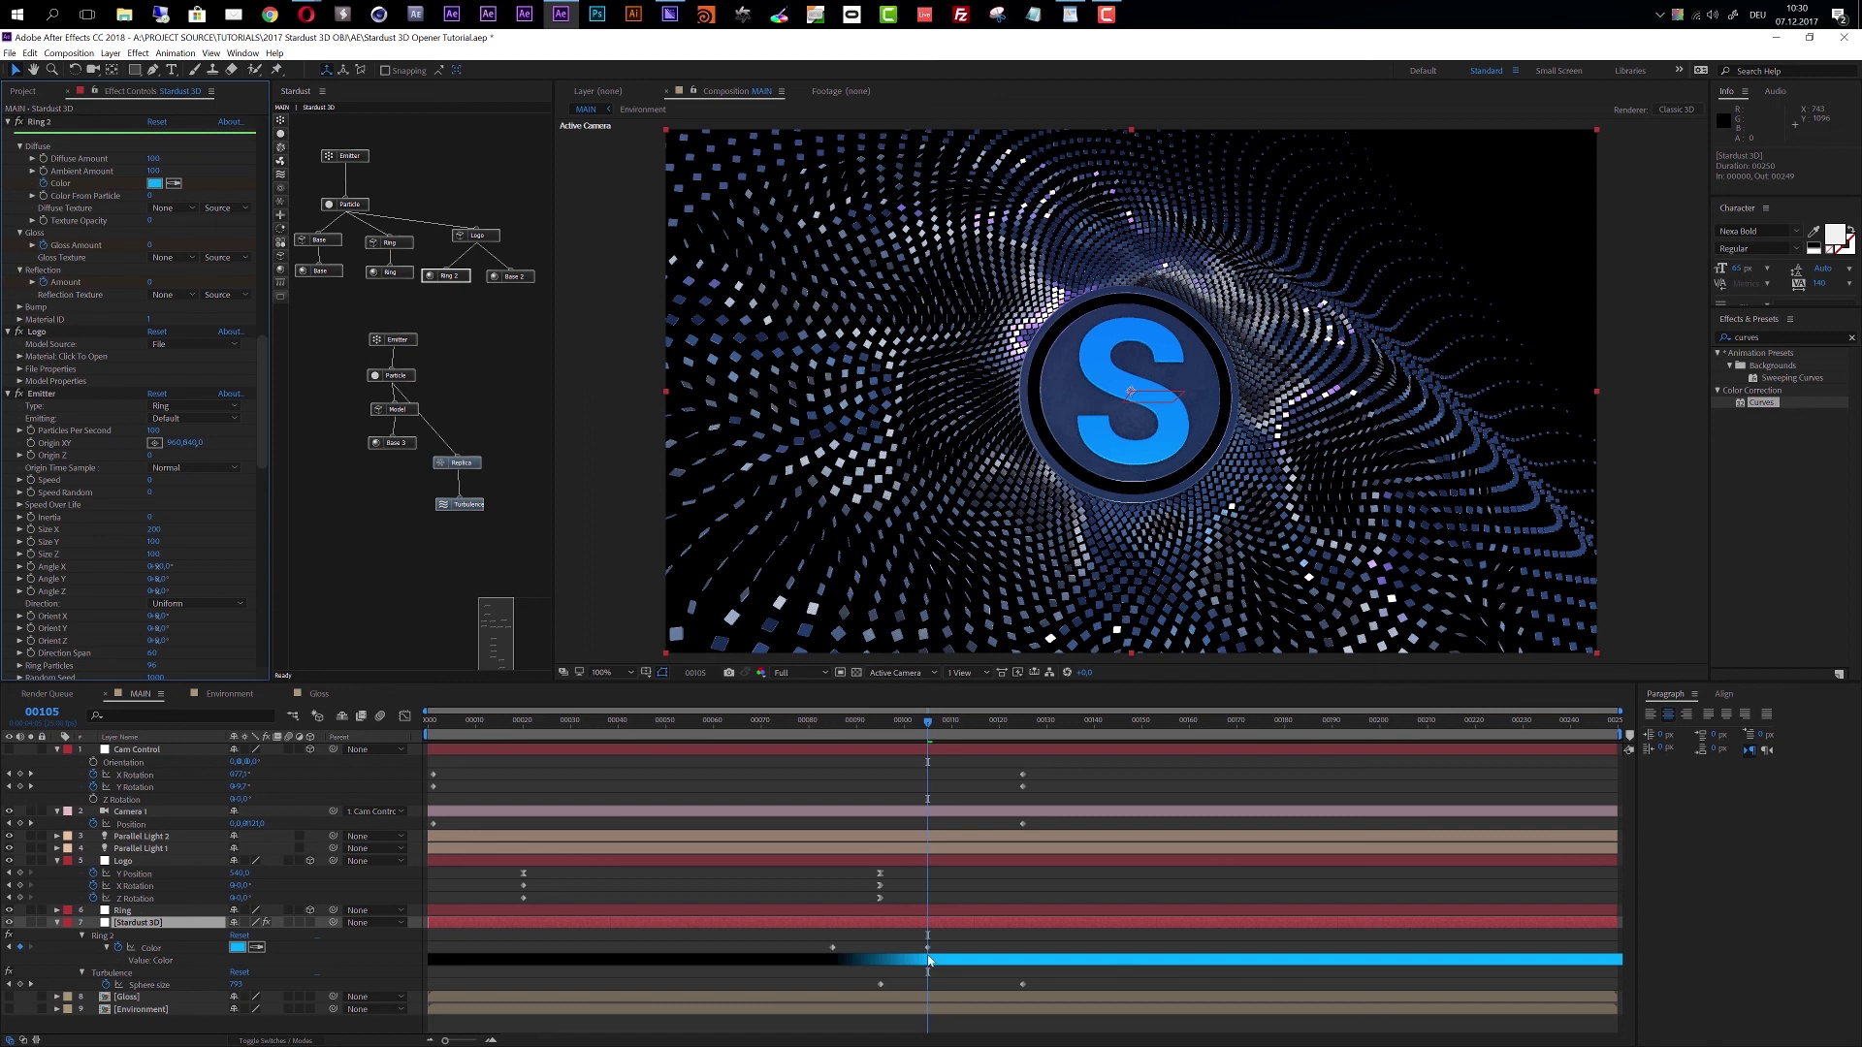
Duplicate the logo's Ring 2 material and use the copy in place of the Ring model's existing material.
click(456, 279)
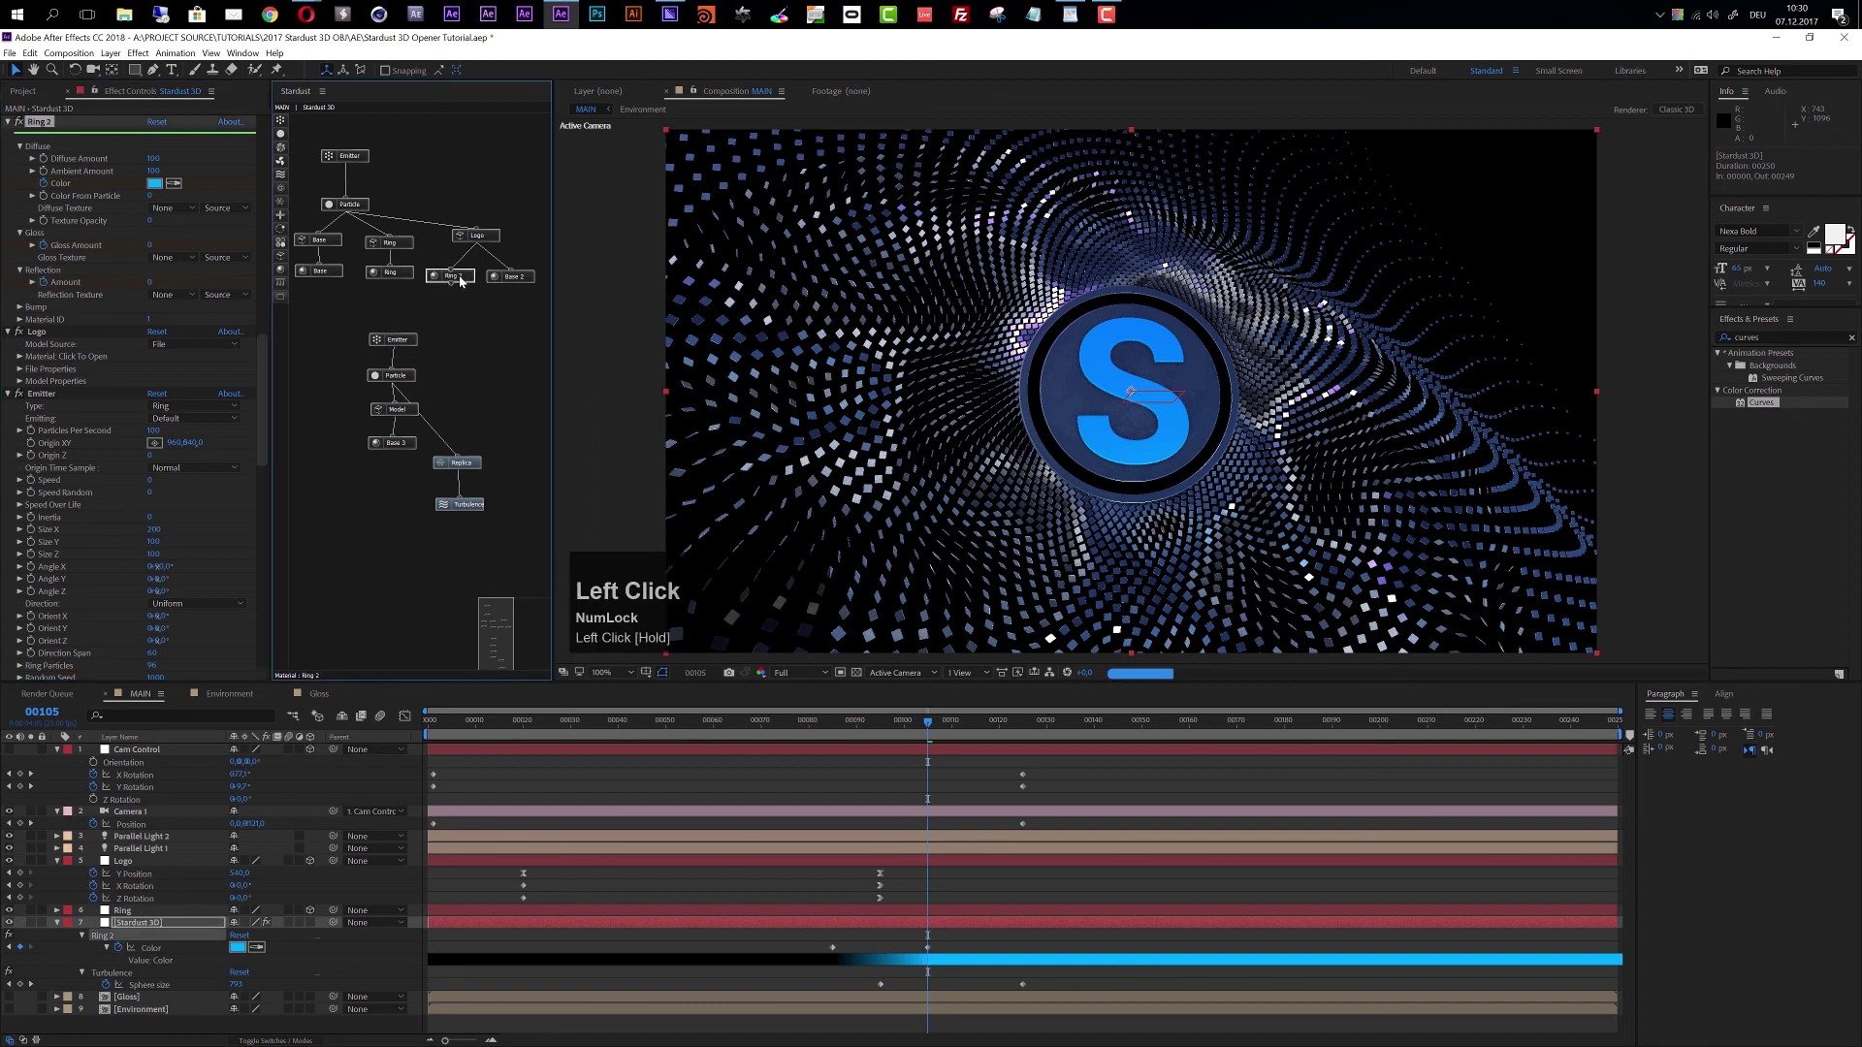
key(ctrl+d)
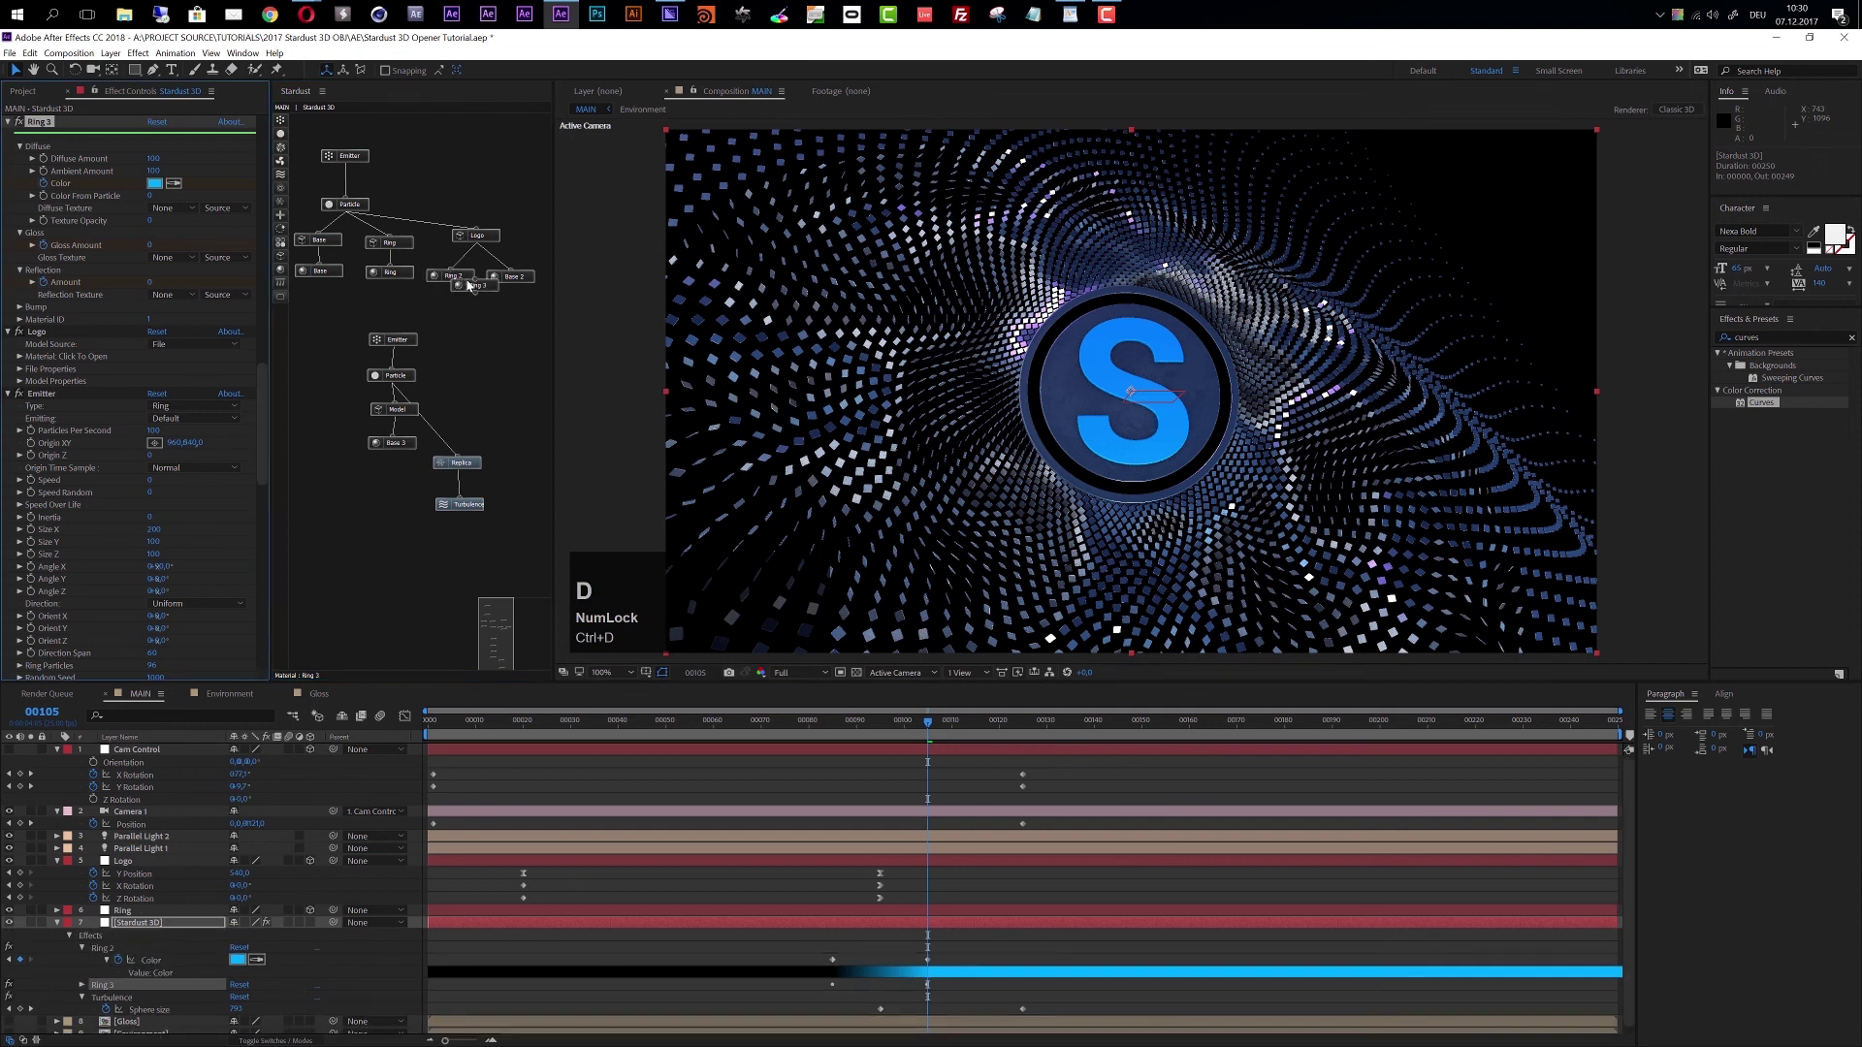
drag(472, 287, 380, 300)
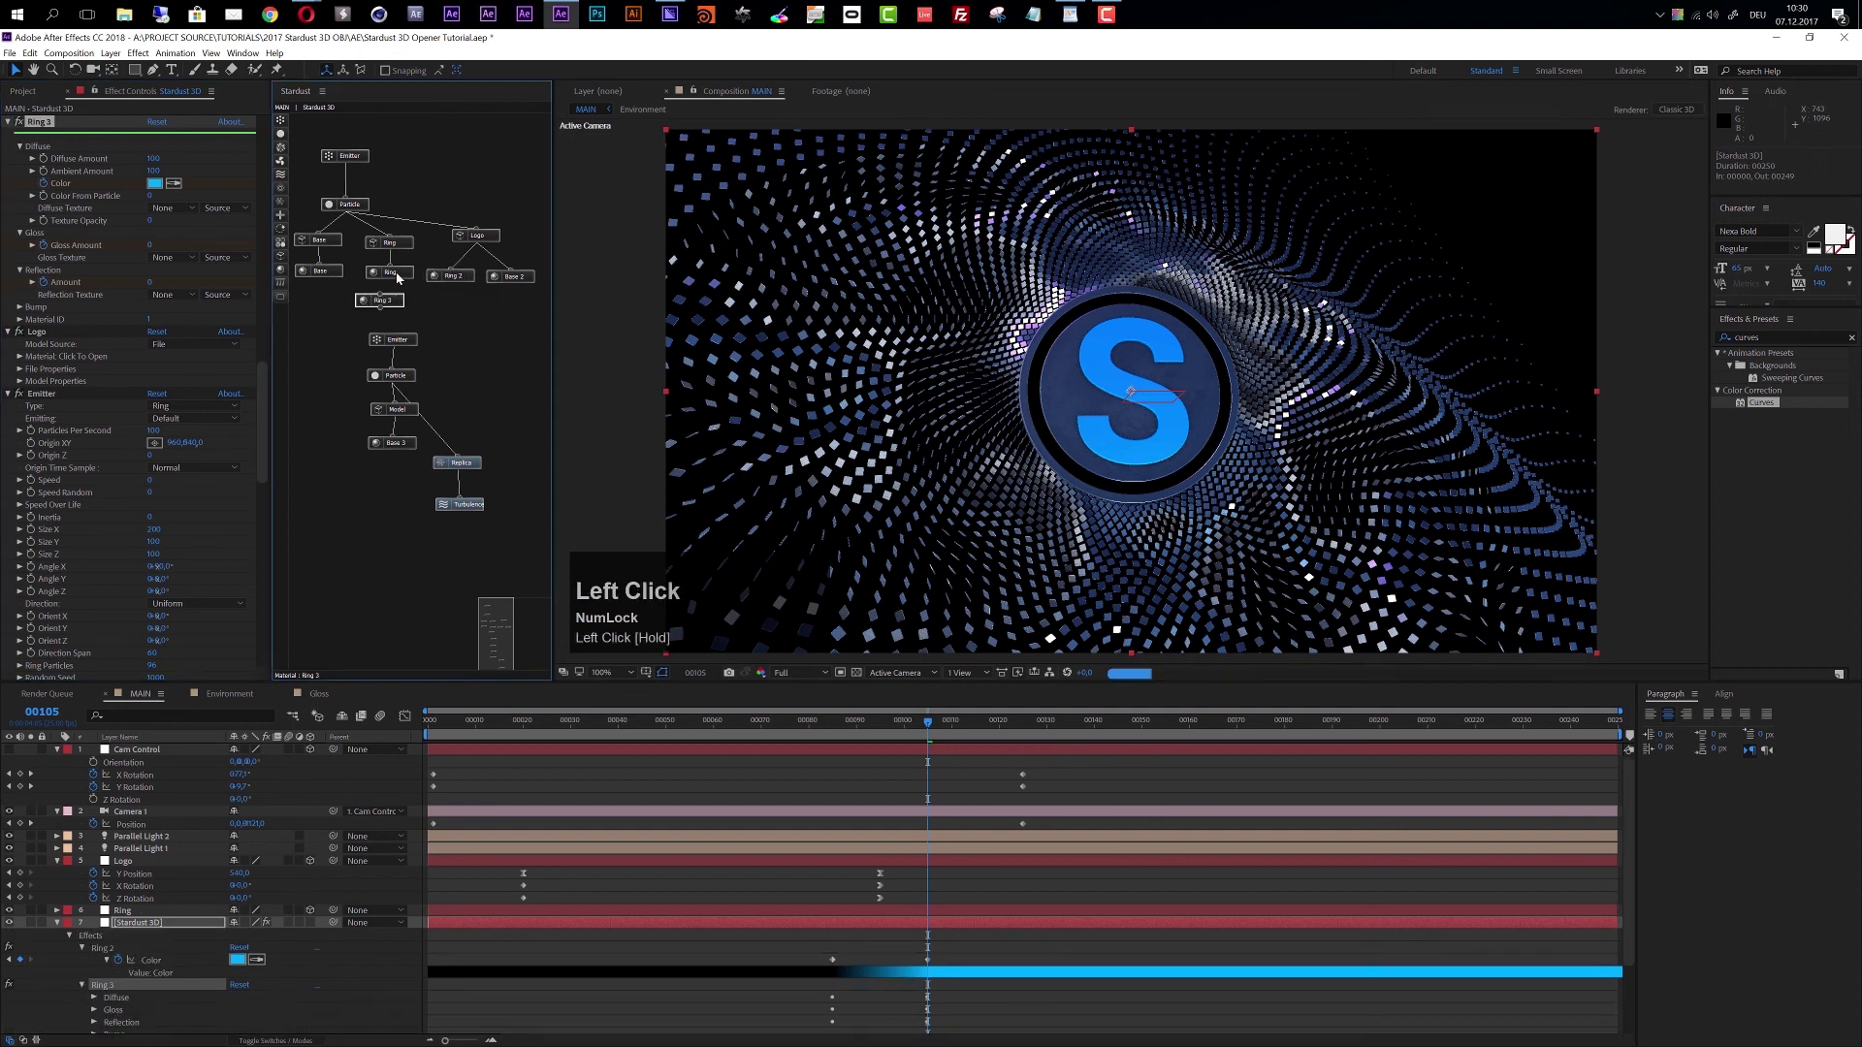
click(399, 275)
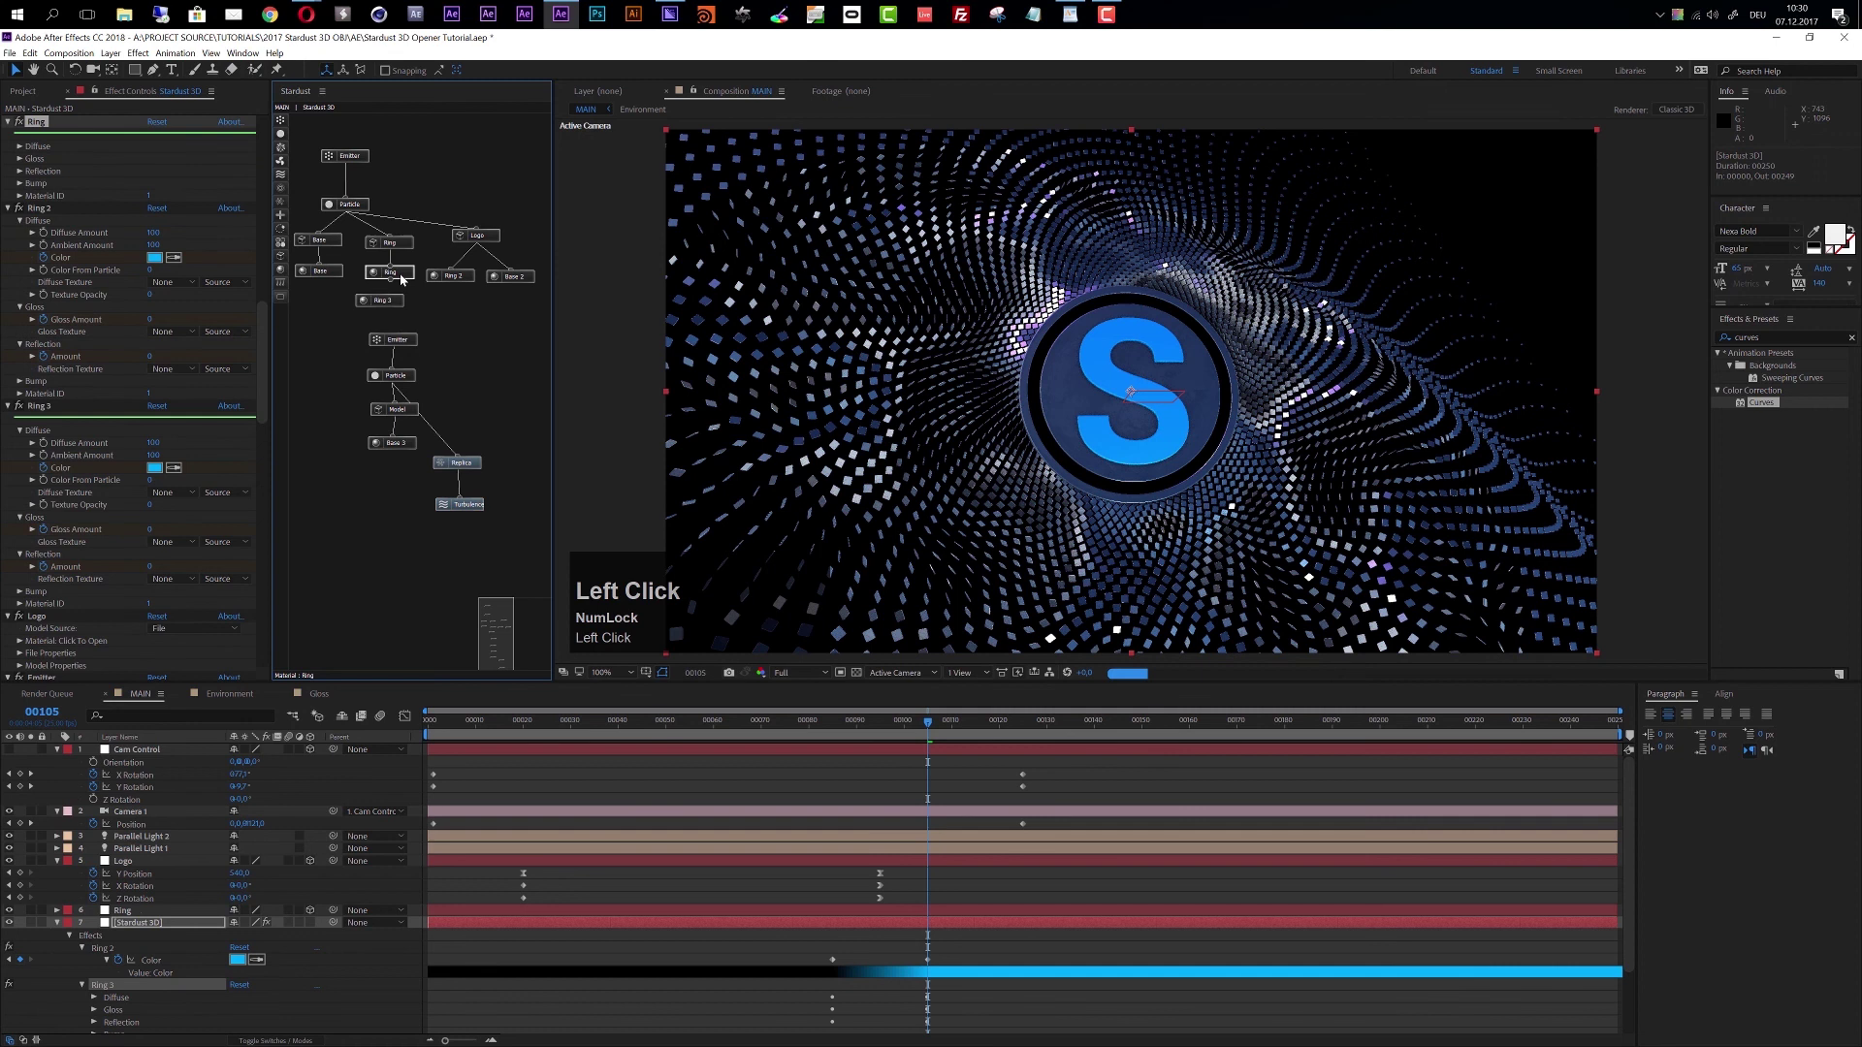
key(Delete)
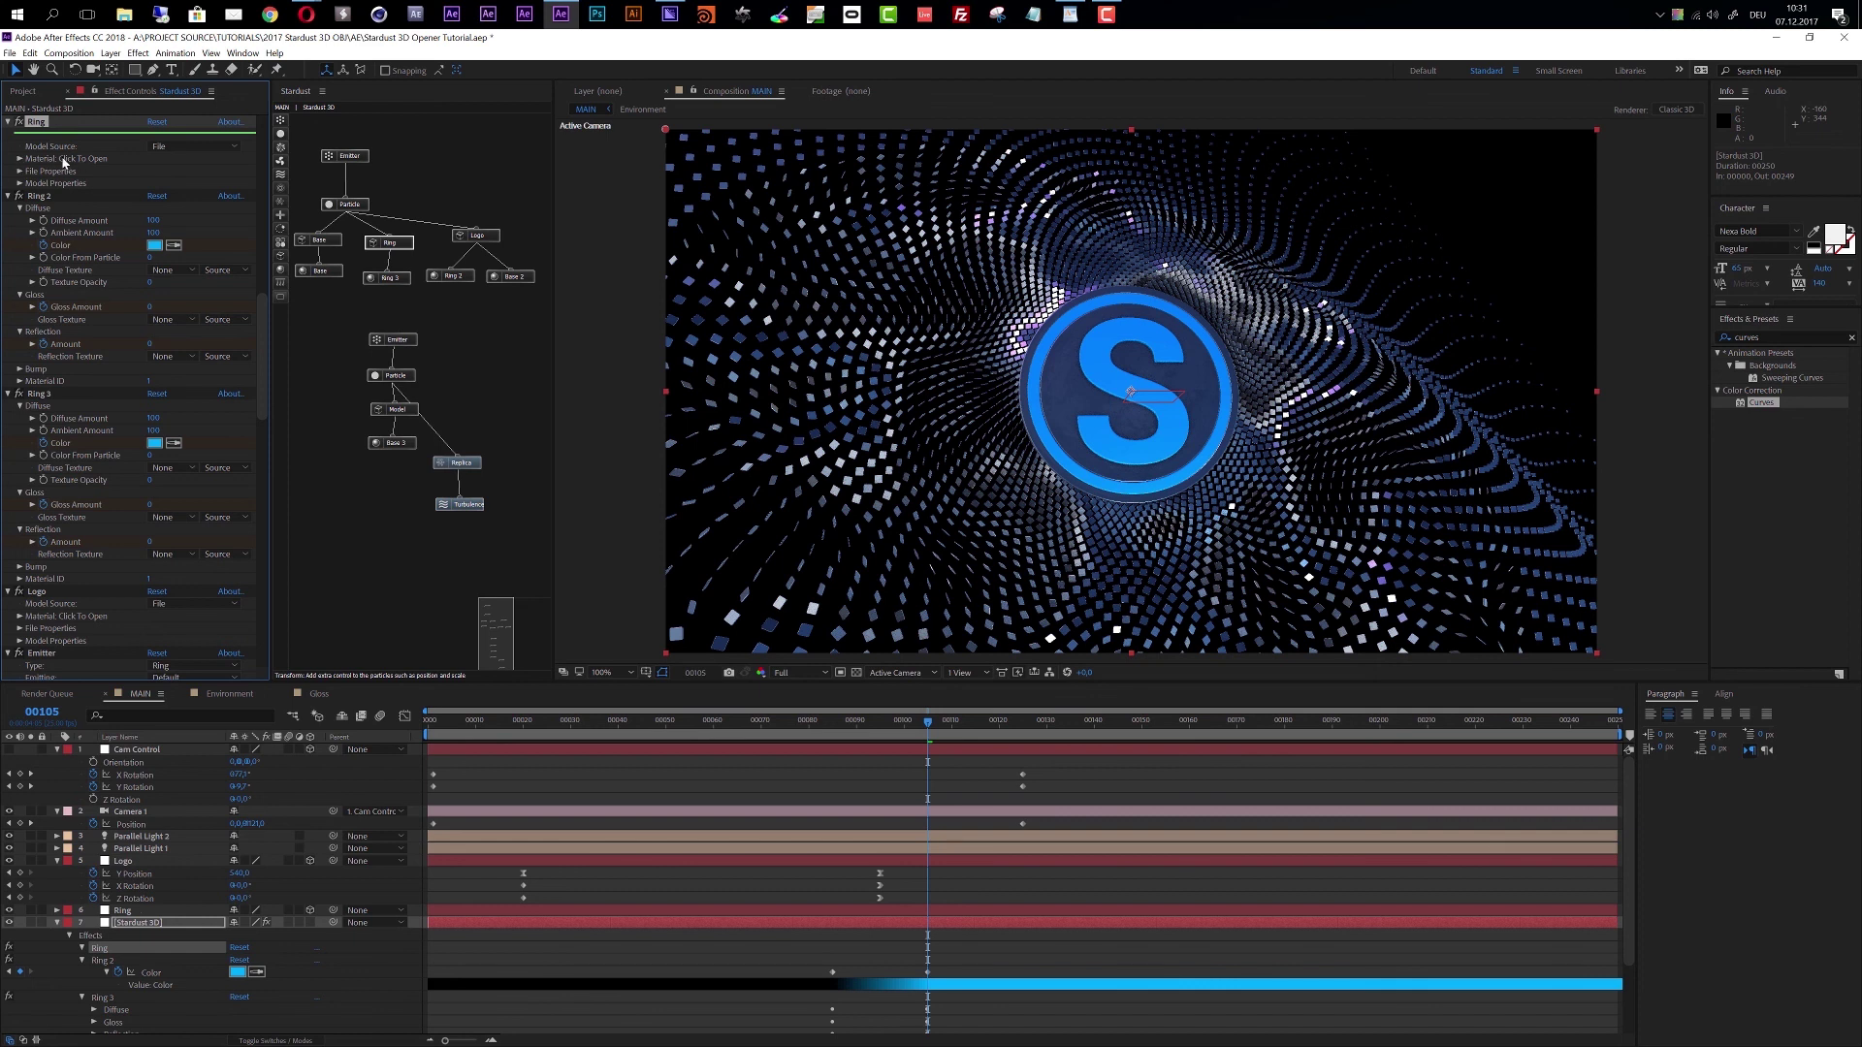
Move the color, gloss and reflection keyframes of the logo and ring materials 10 frames earlier, to frames 75 and 95.
click(881, 727)
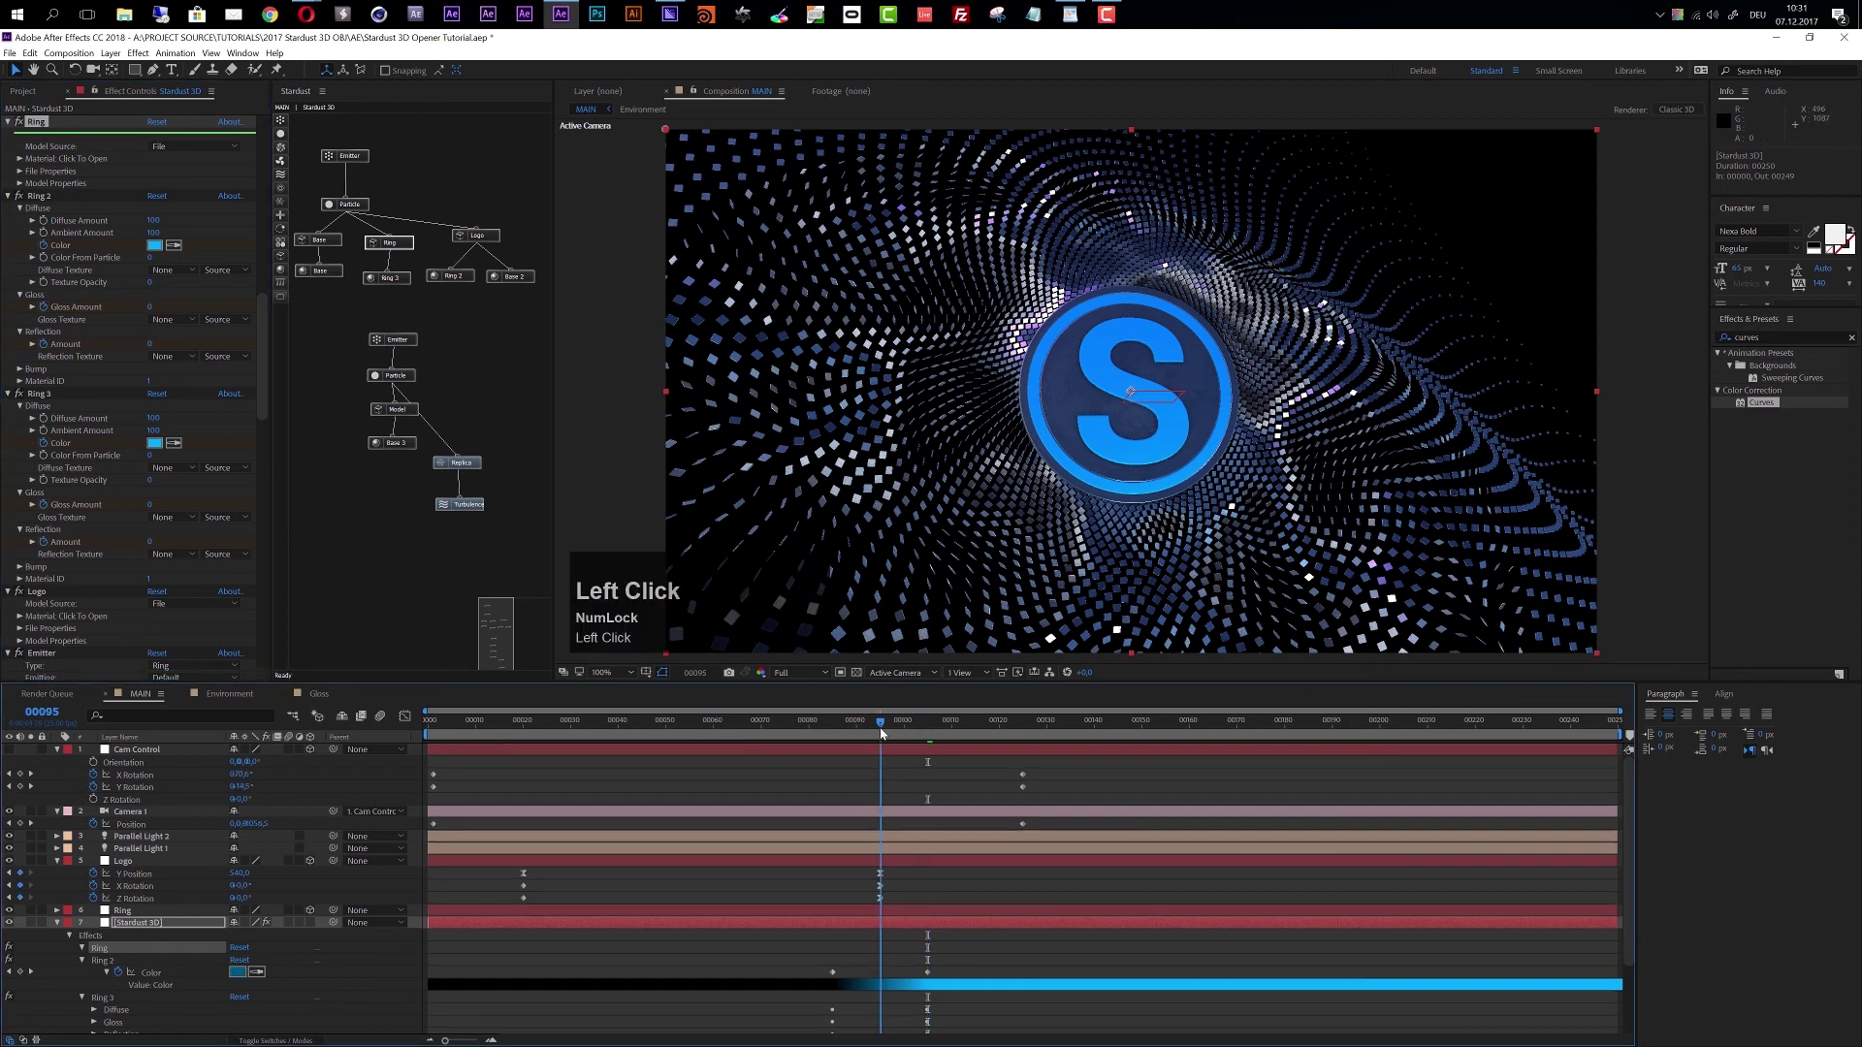
click(851, 727)
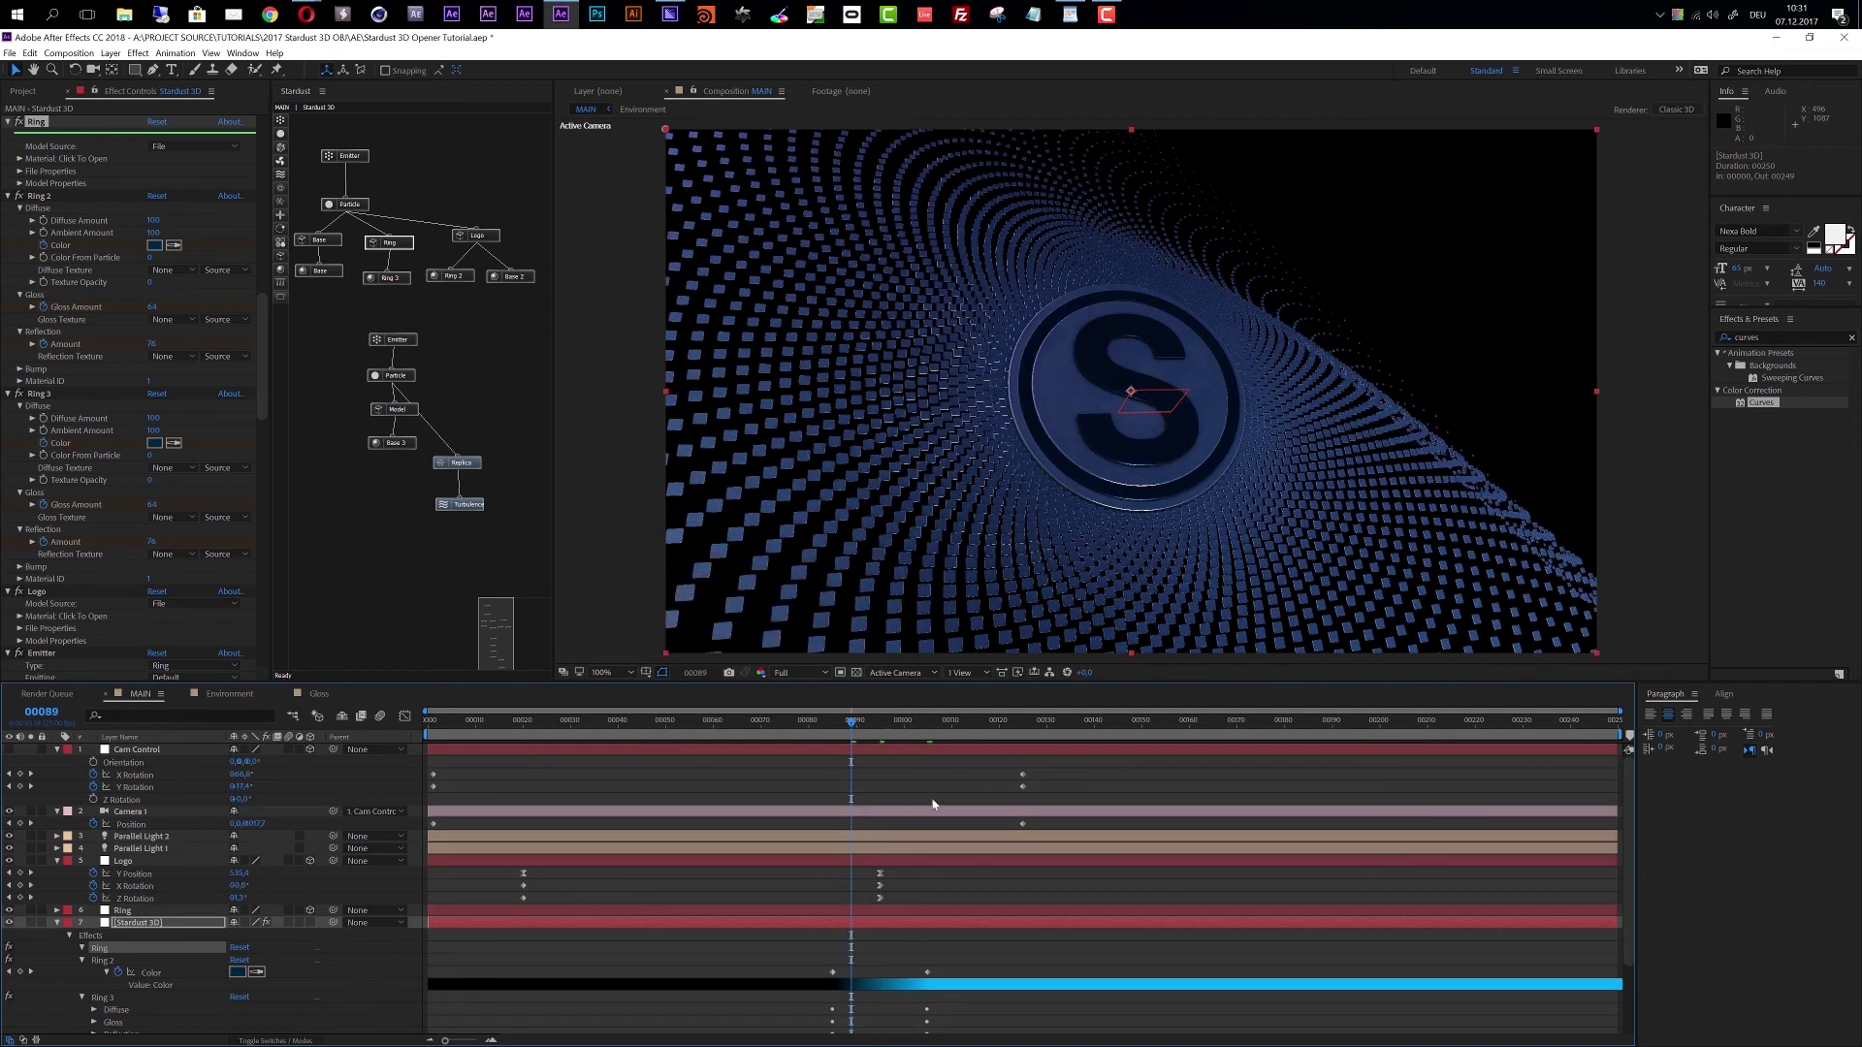
click(893, 933)
key(u)
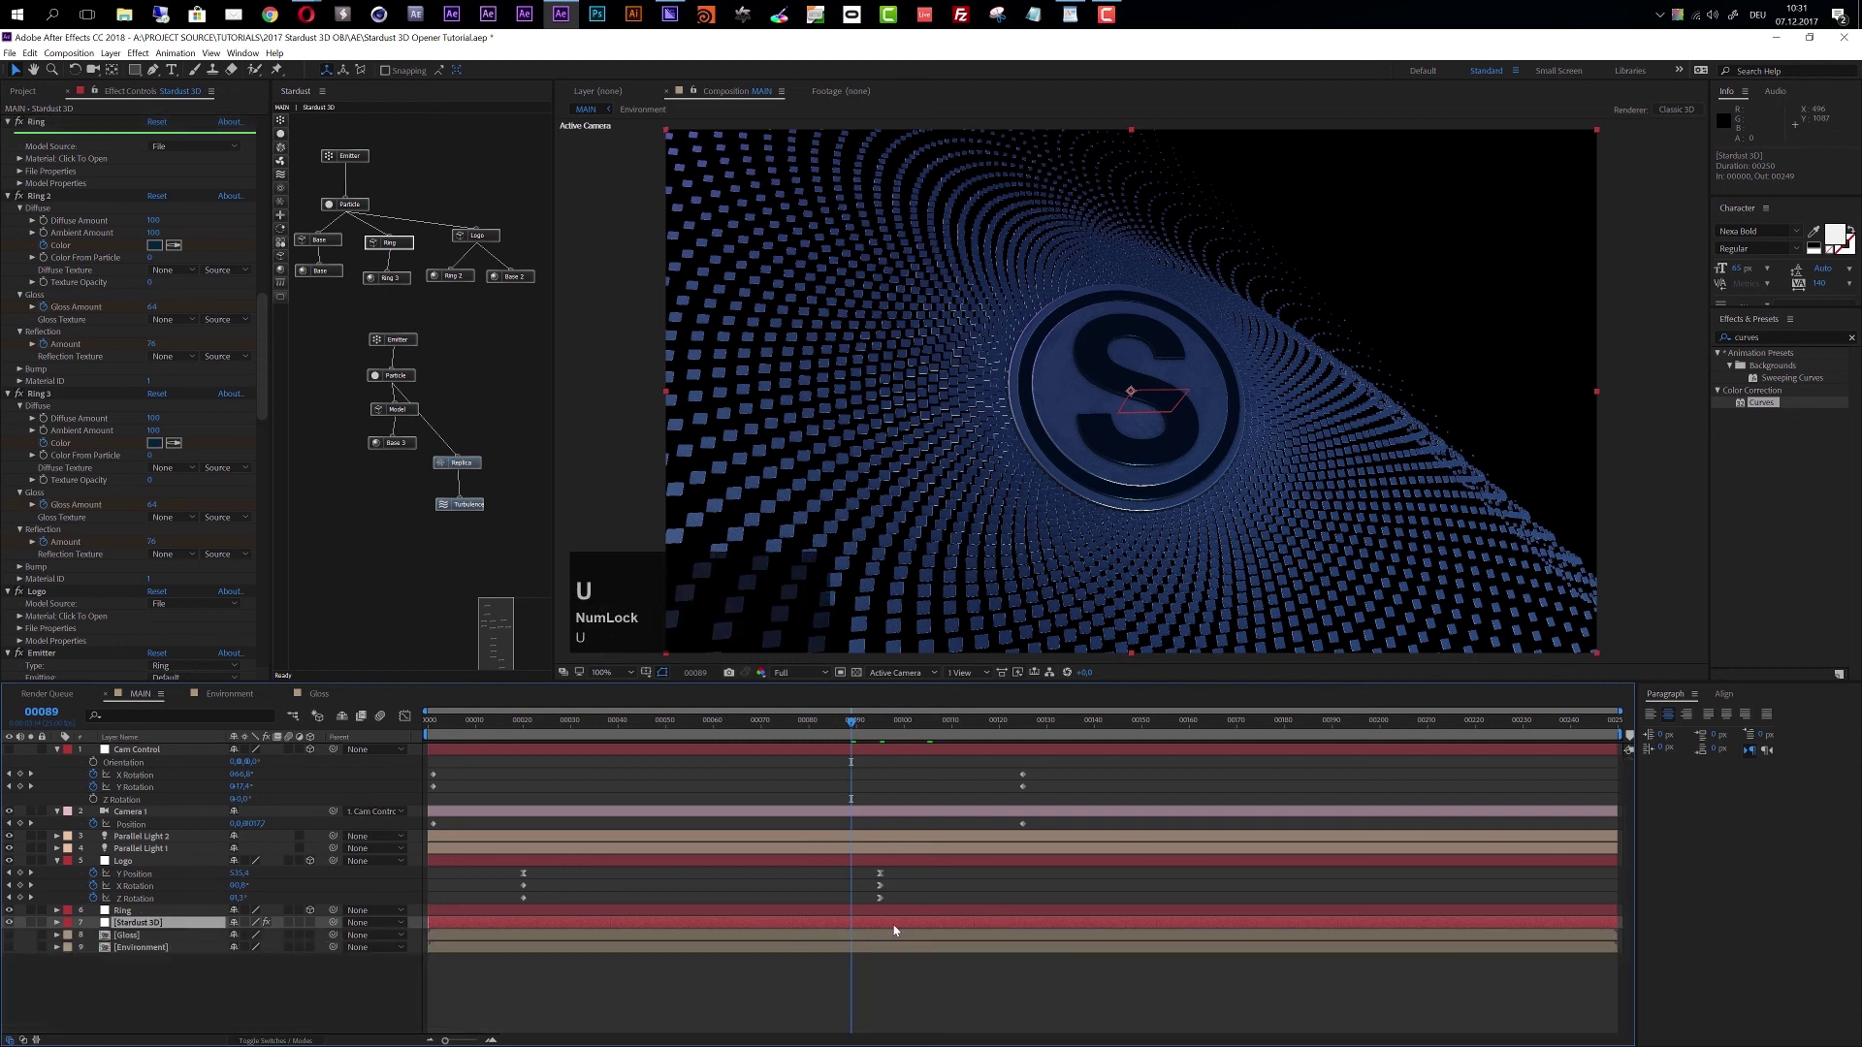
key(u)
scroll(946, 970, down, 3)
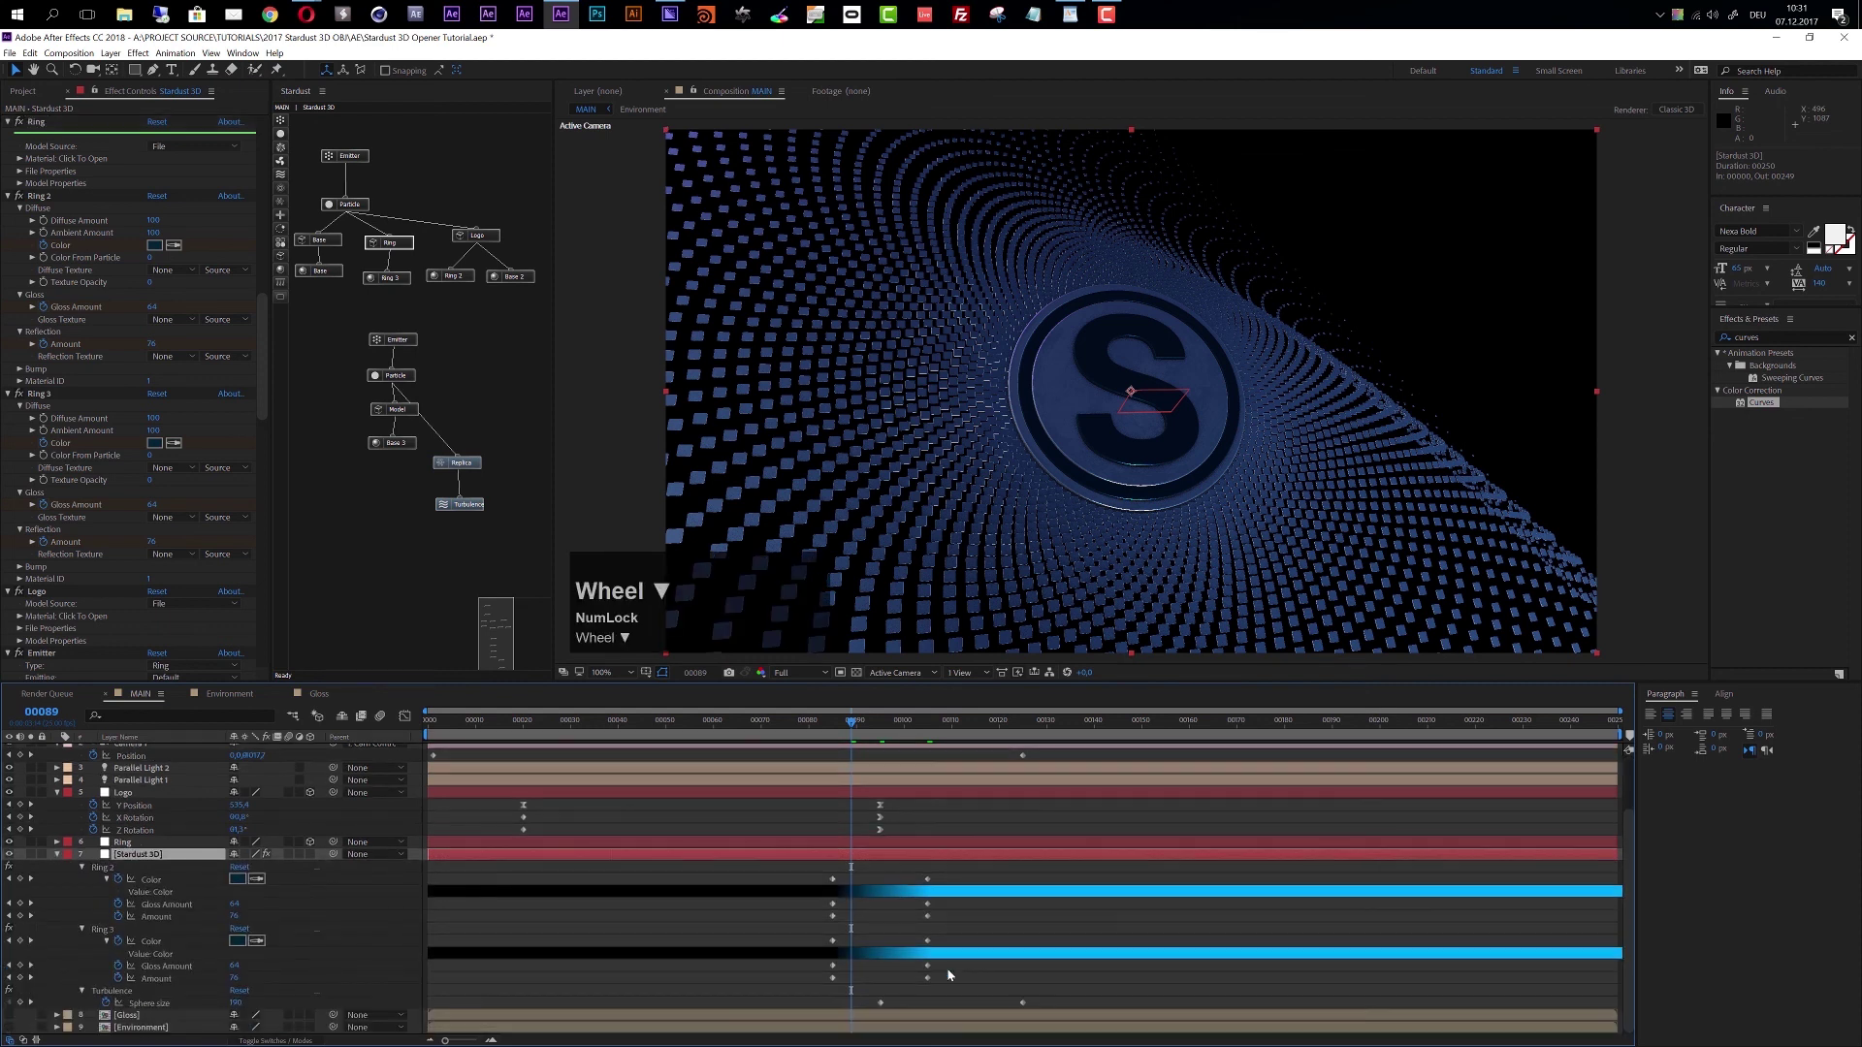
drag(958, 880, 787, 986)
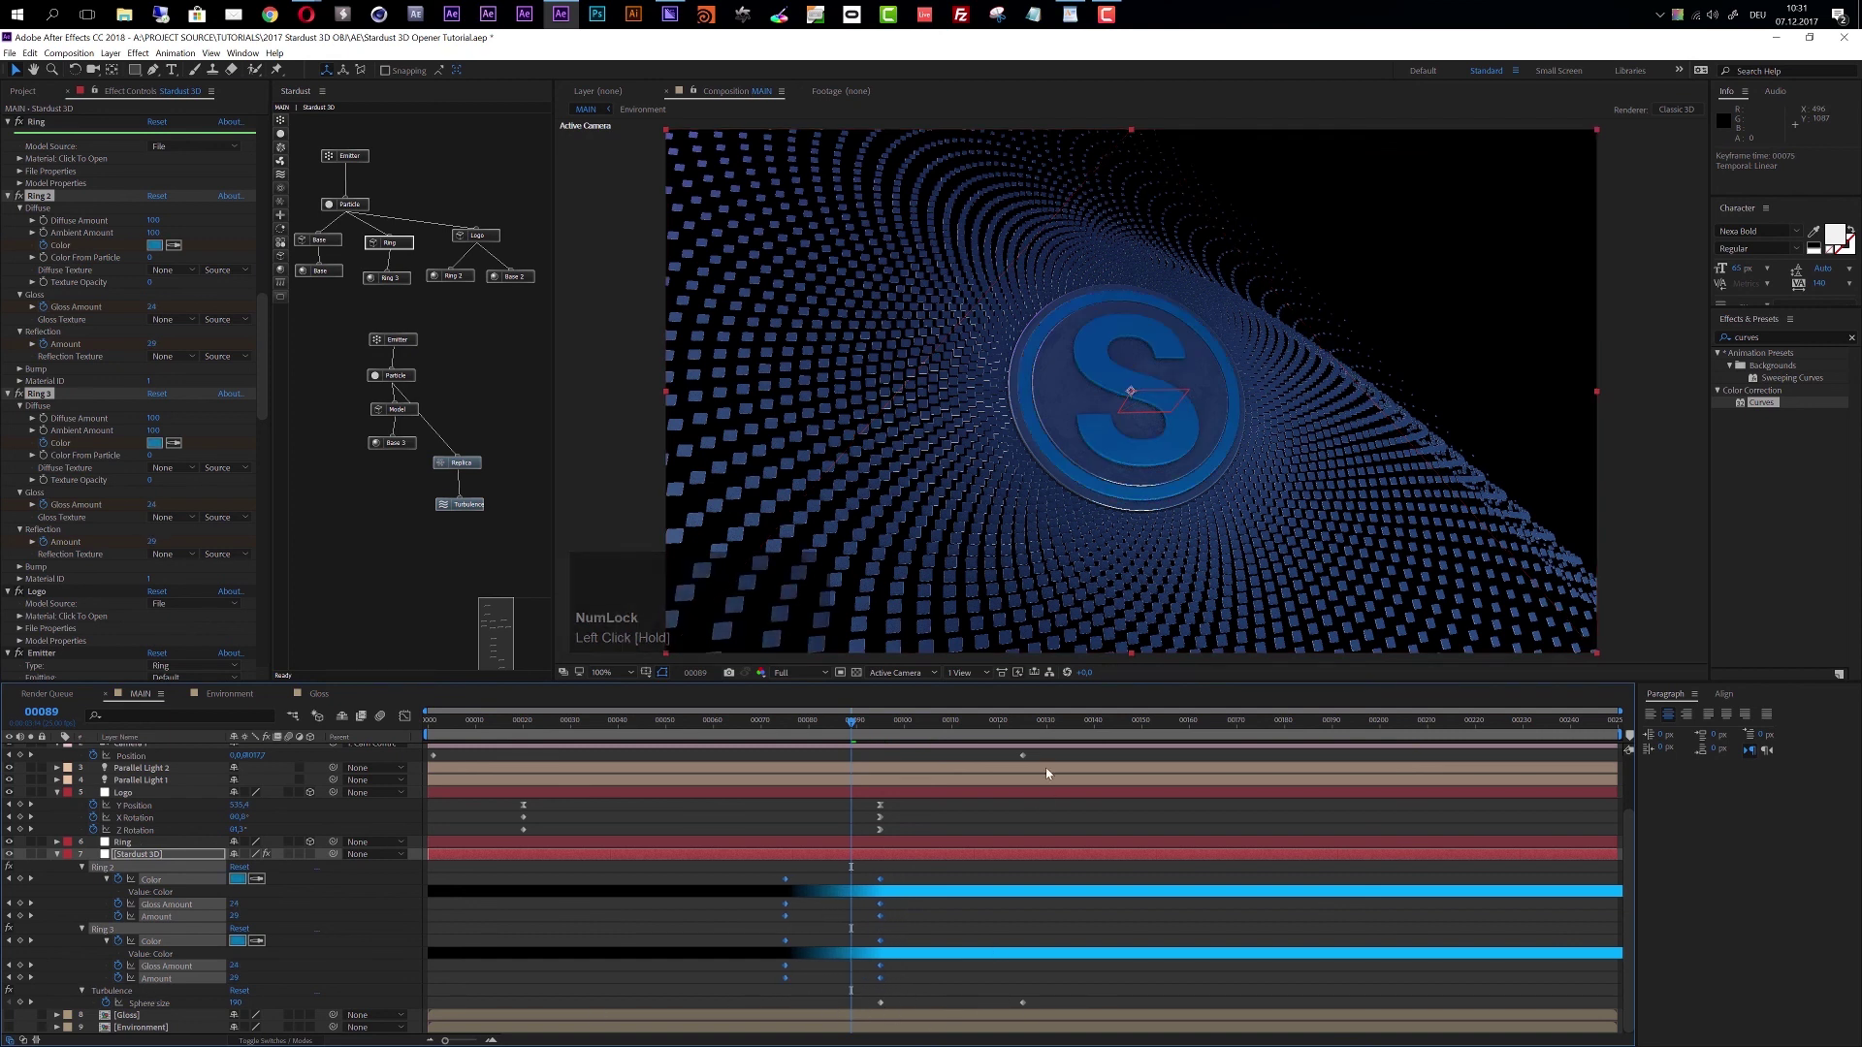
Move the last turbulence Sphere size keyframe to frame 150.
click(1142, 732)
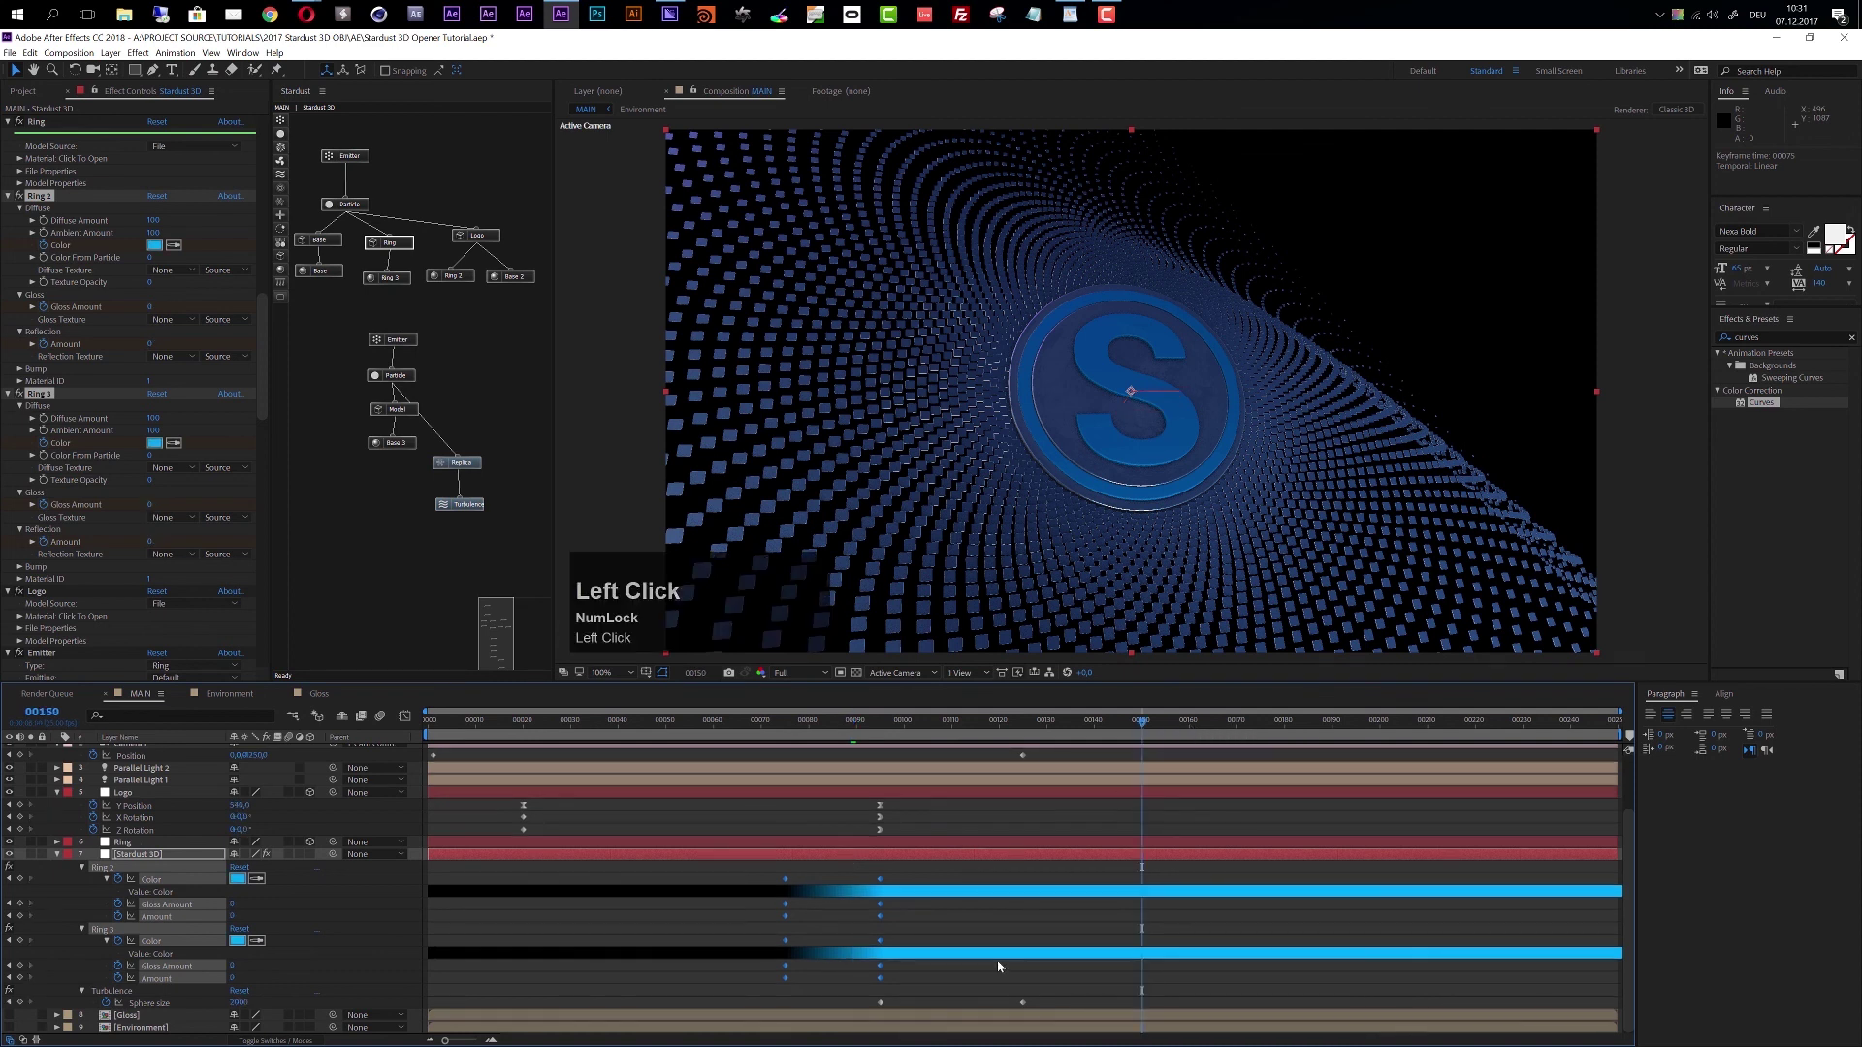
click(1022, 1004)
drag(1136, 1009, 1141, 1010)
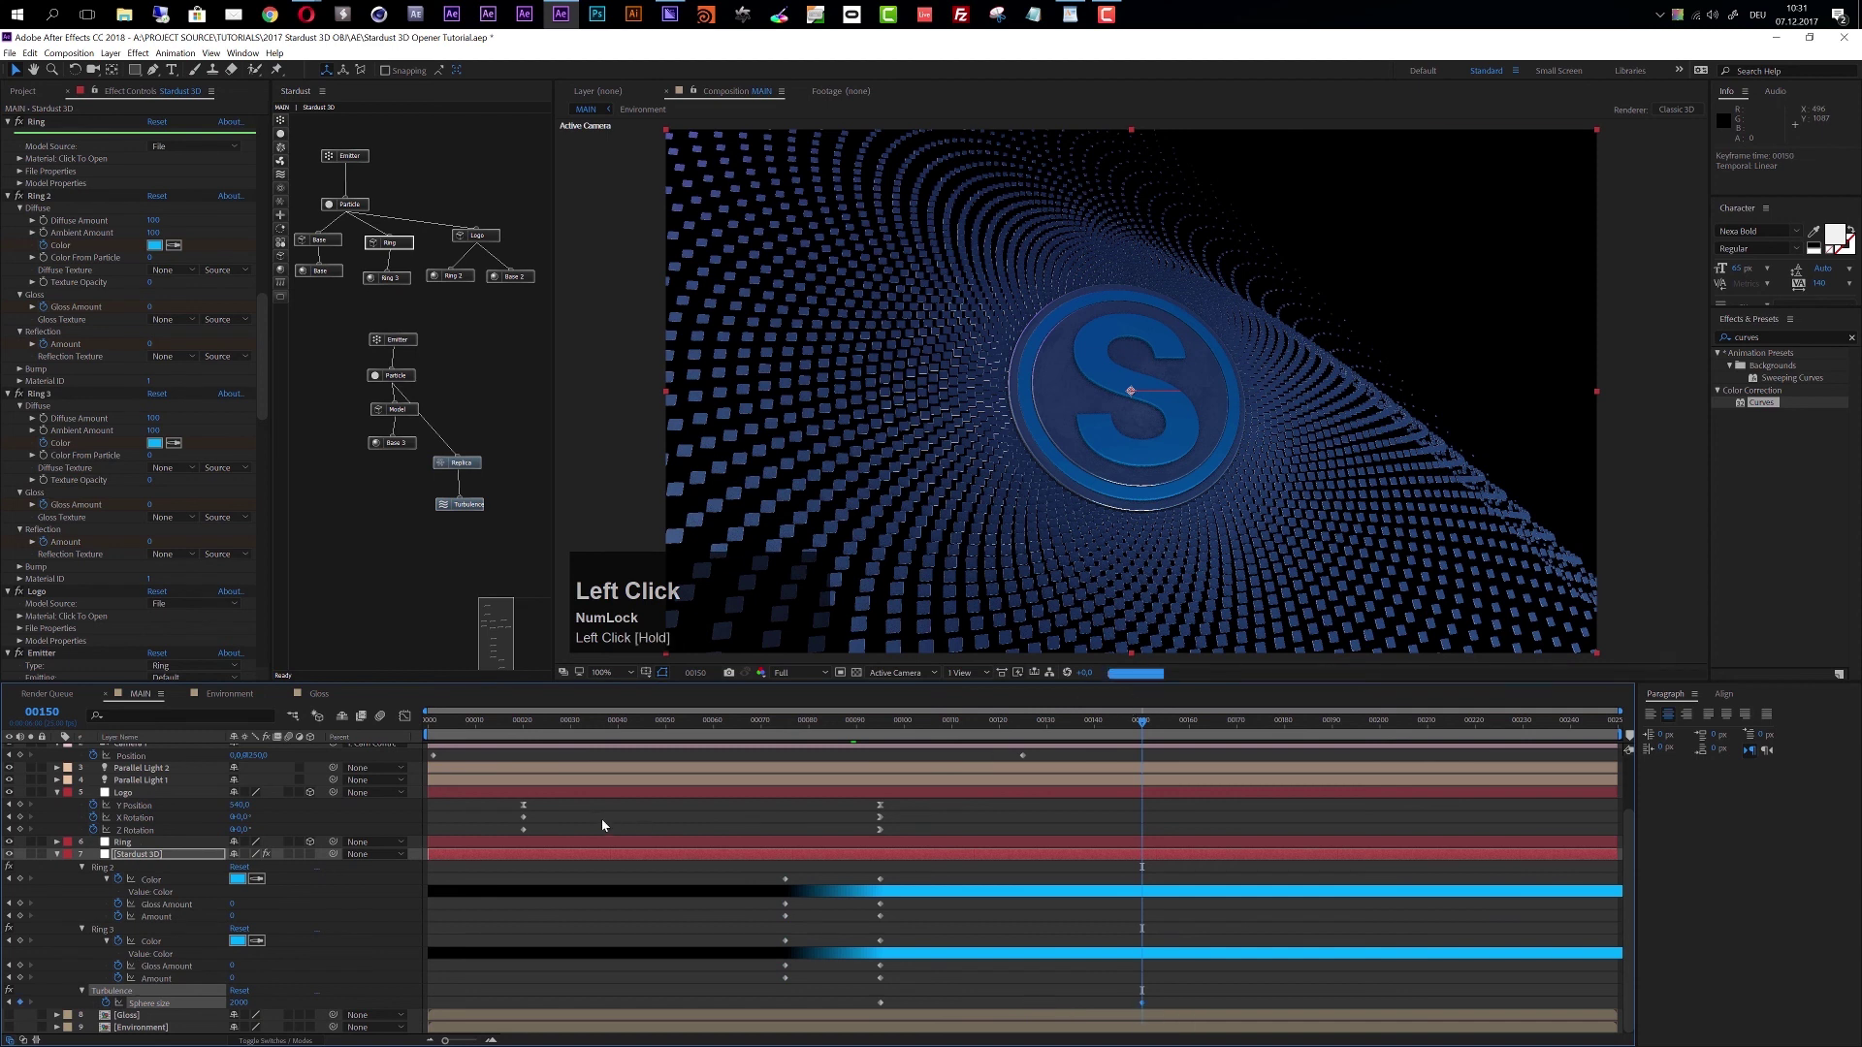
scroll(139, 801, up, 3)
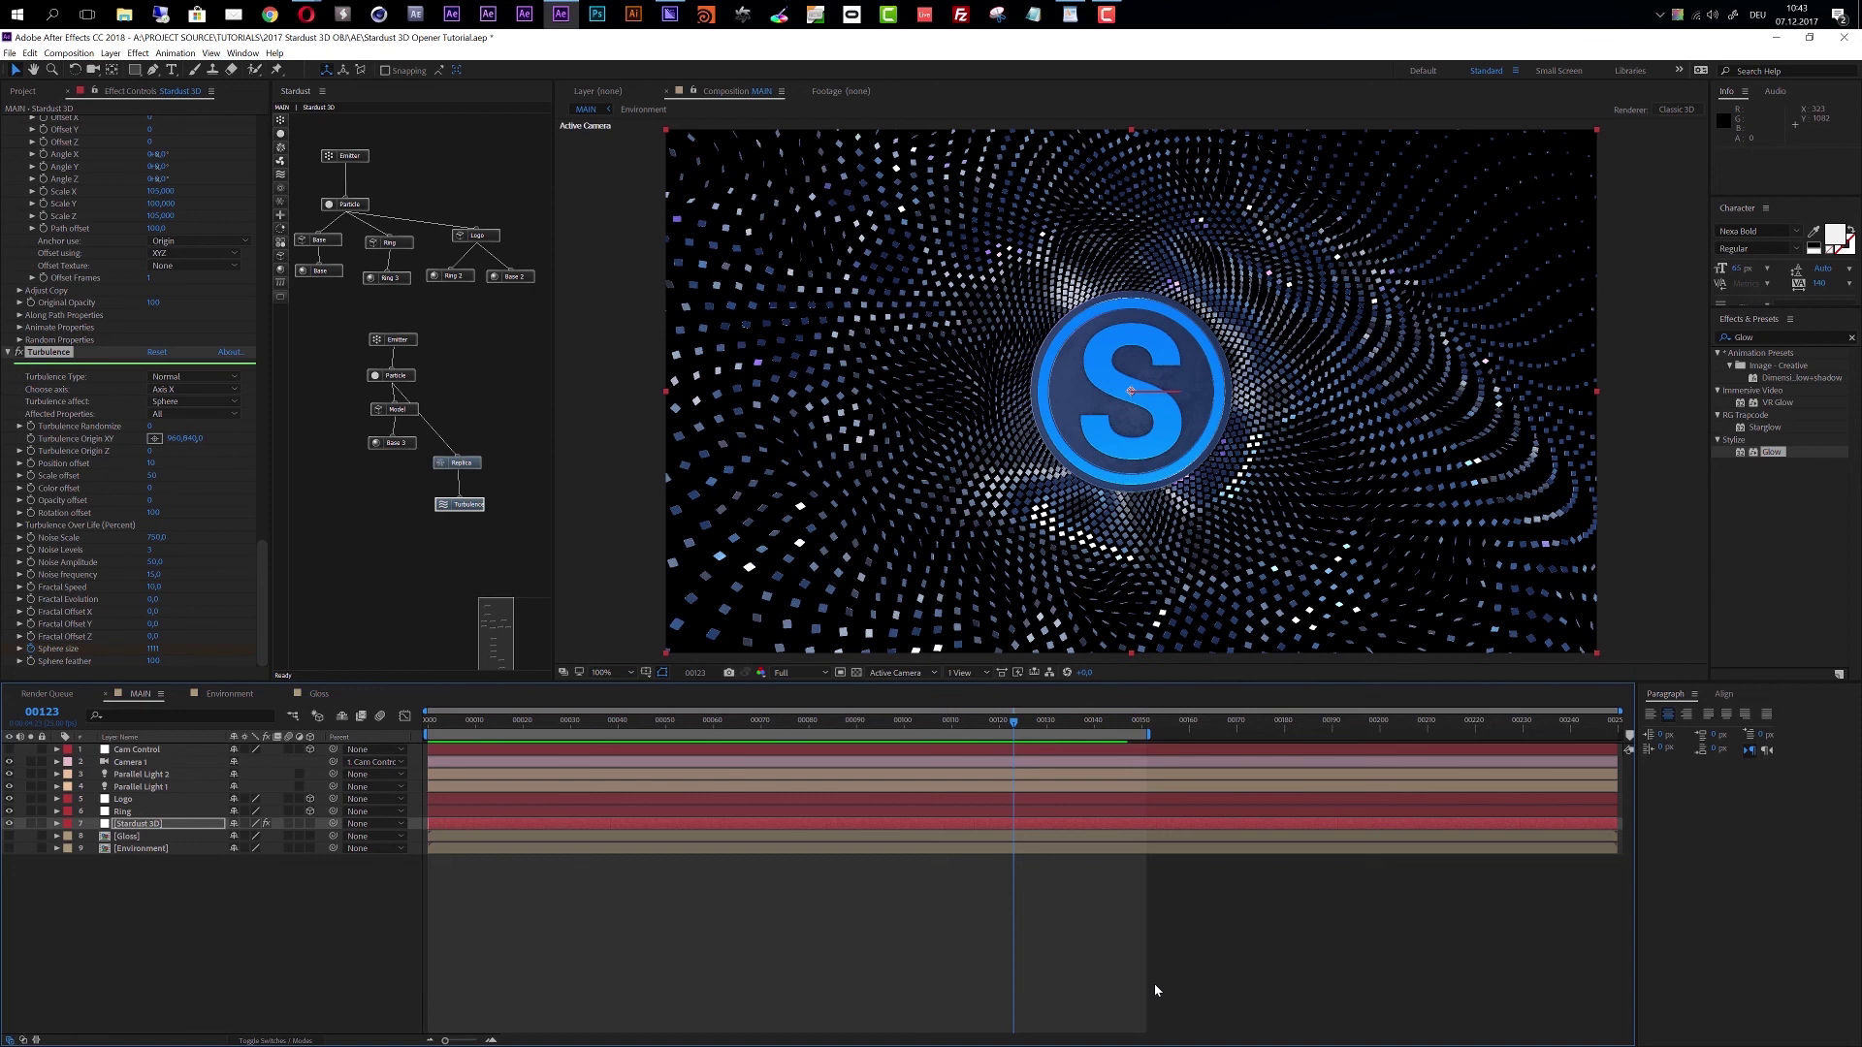
Play the preview of the MAIN composition twice to review the finished coin logo animation.
key(space)
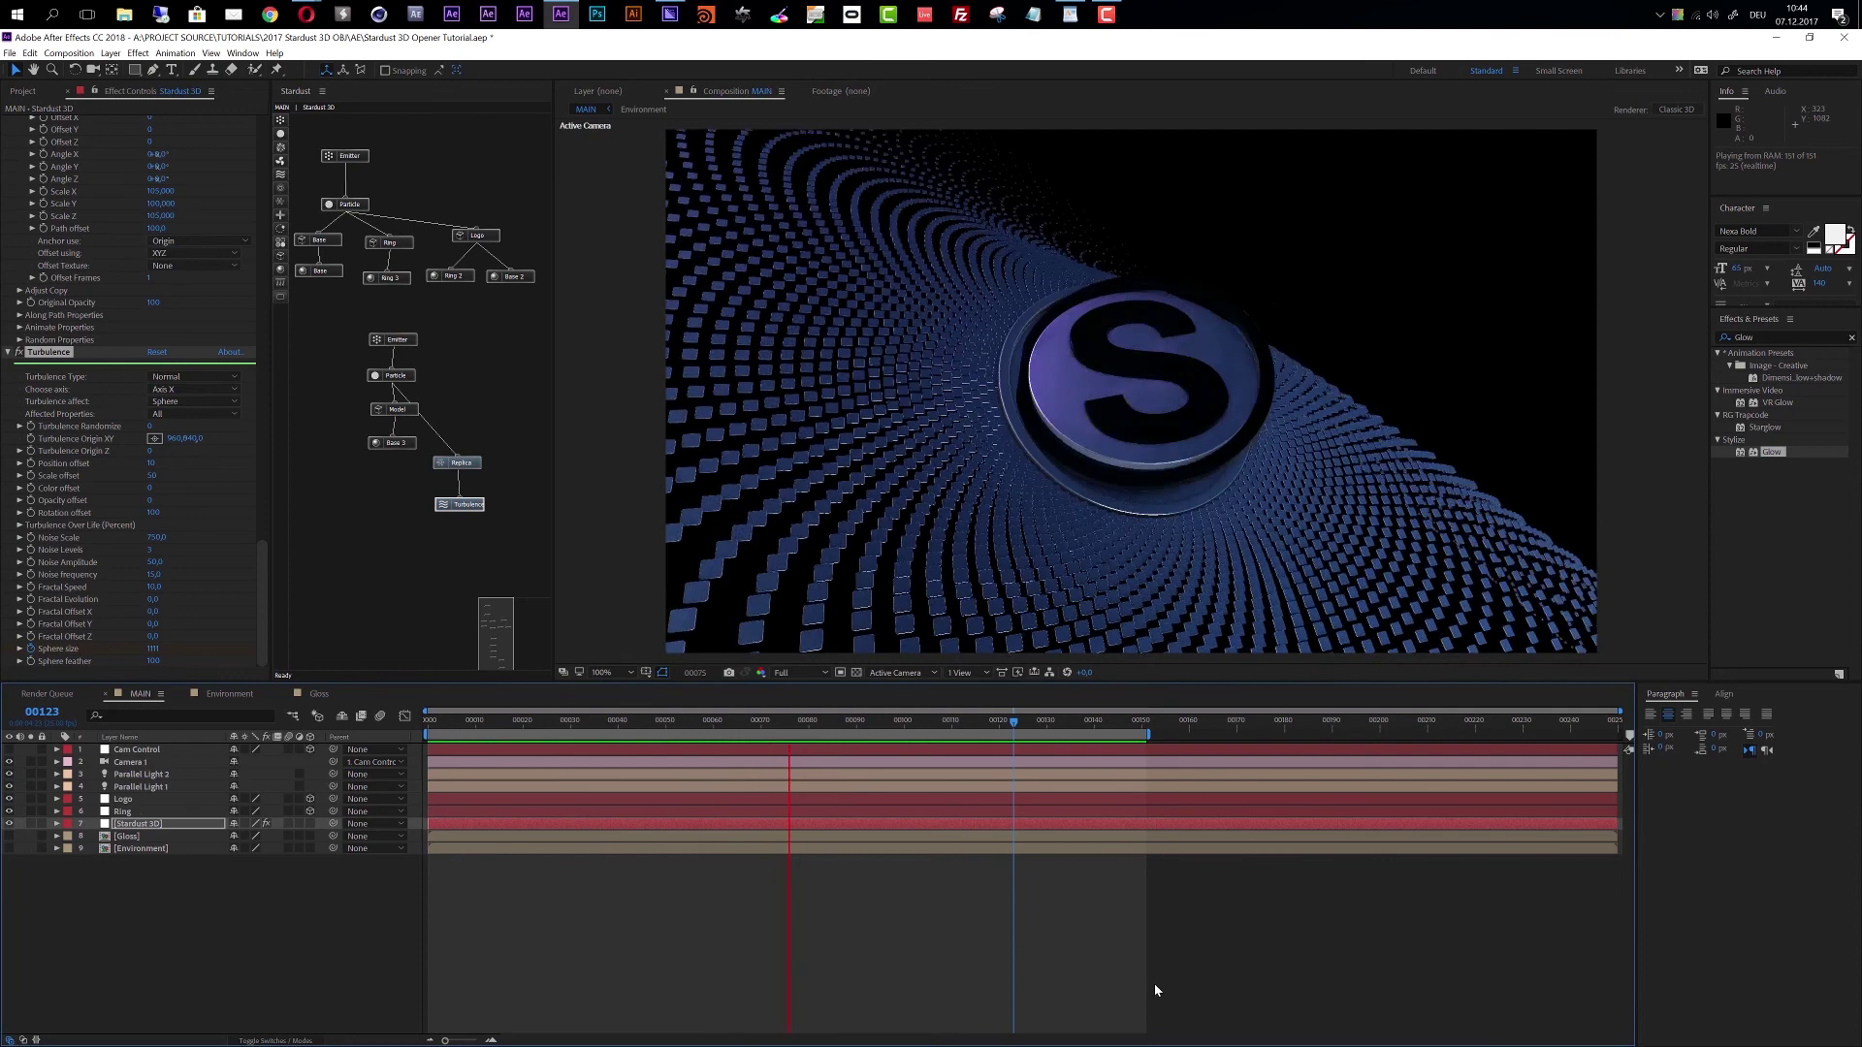
key(space)
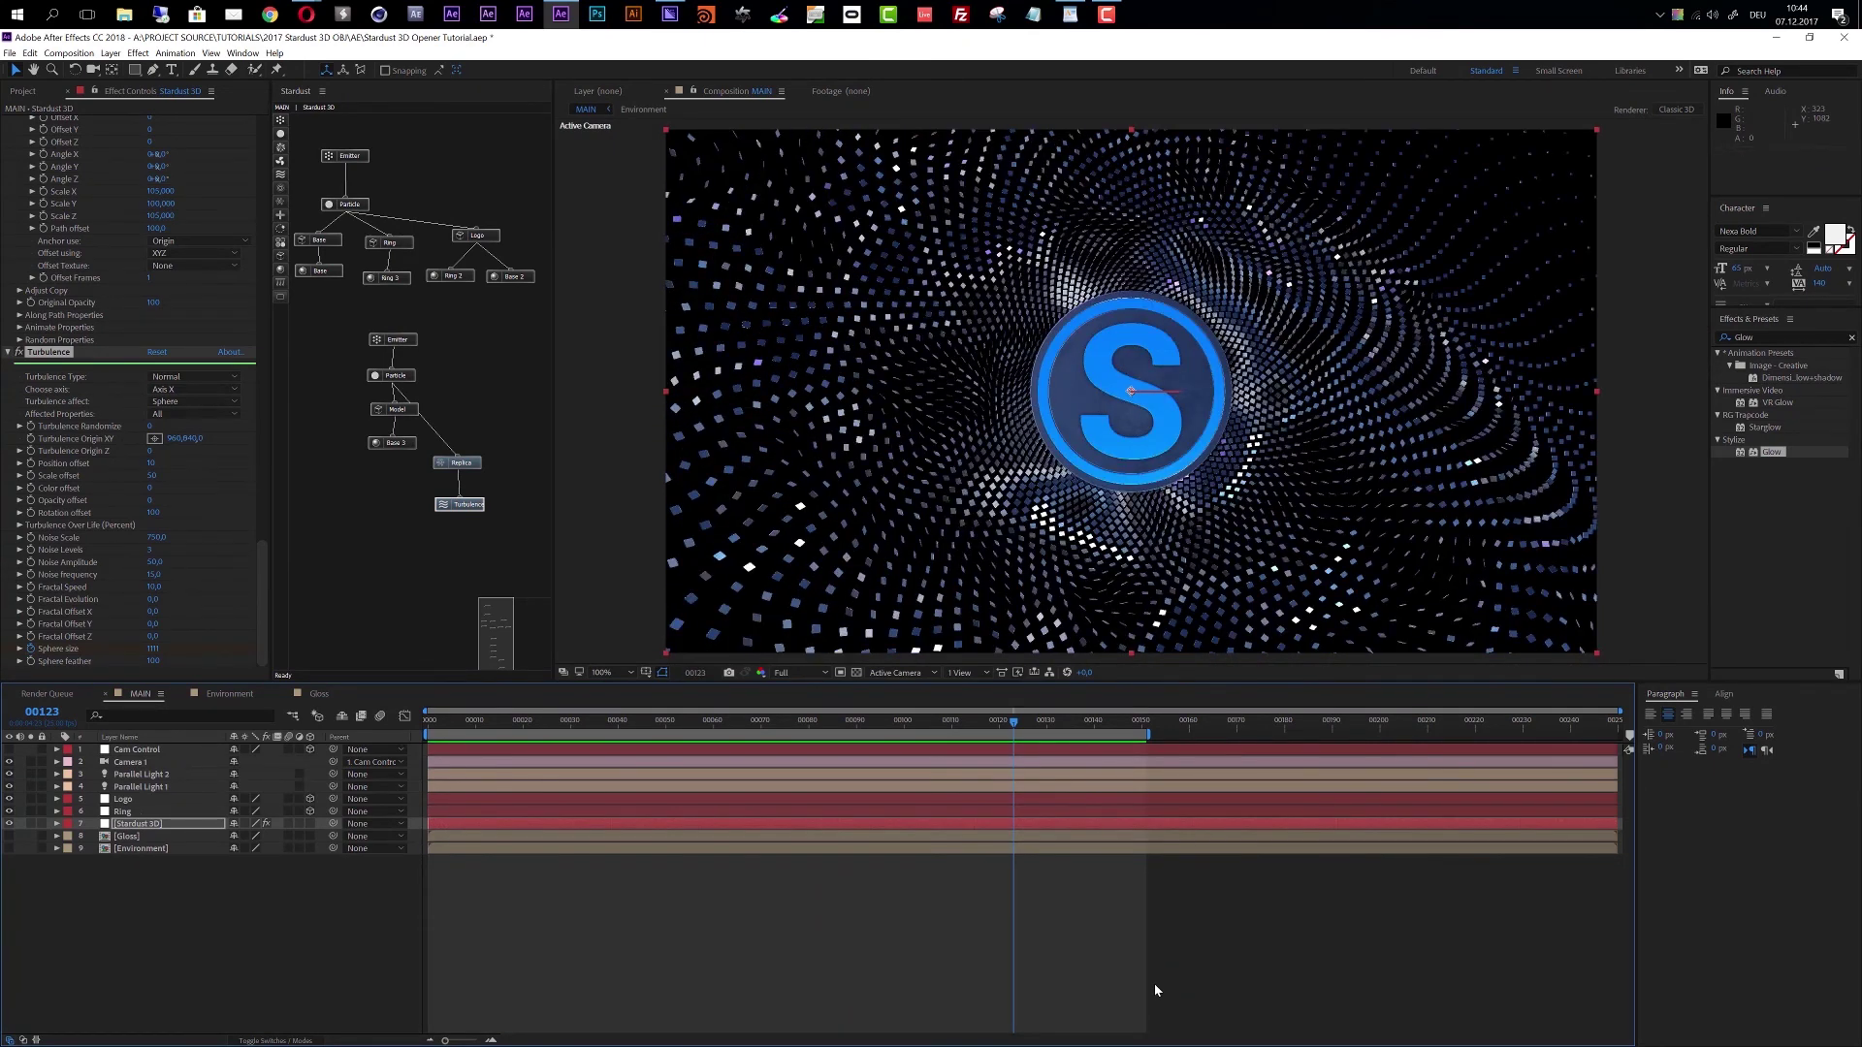
key(space)
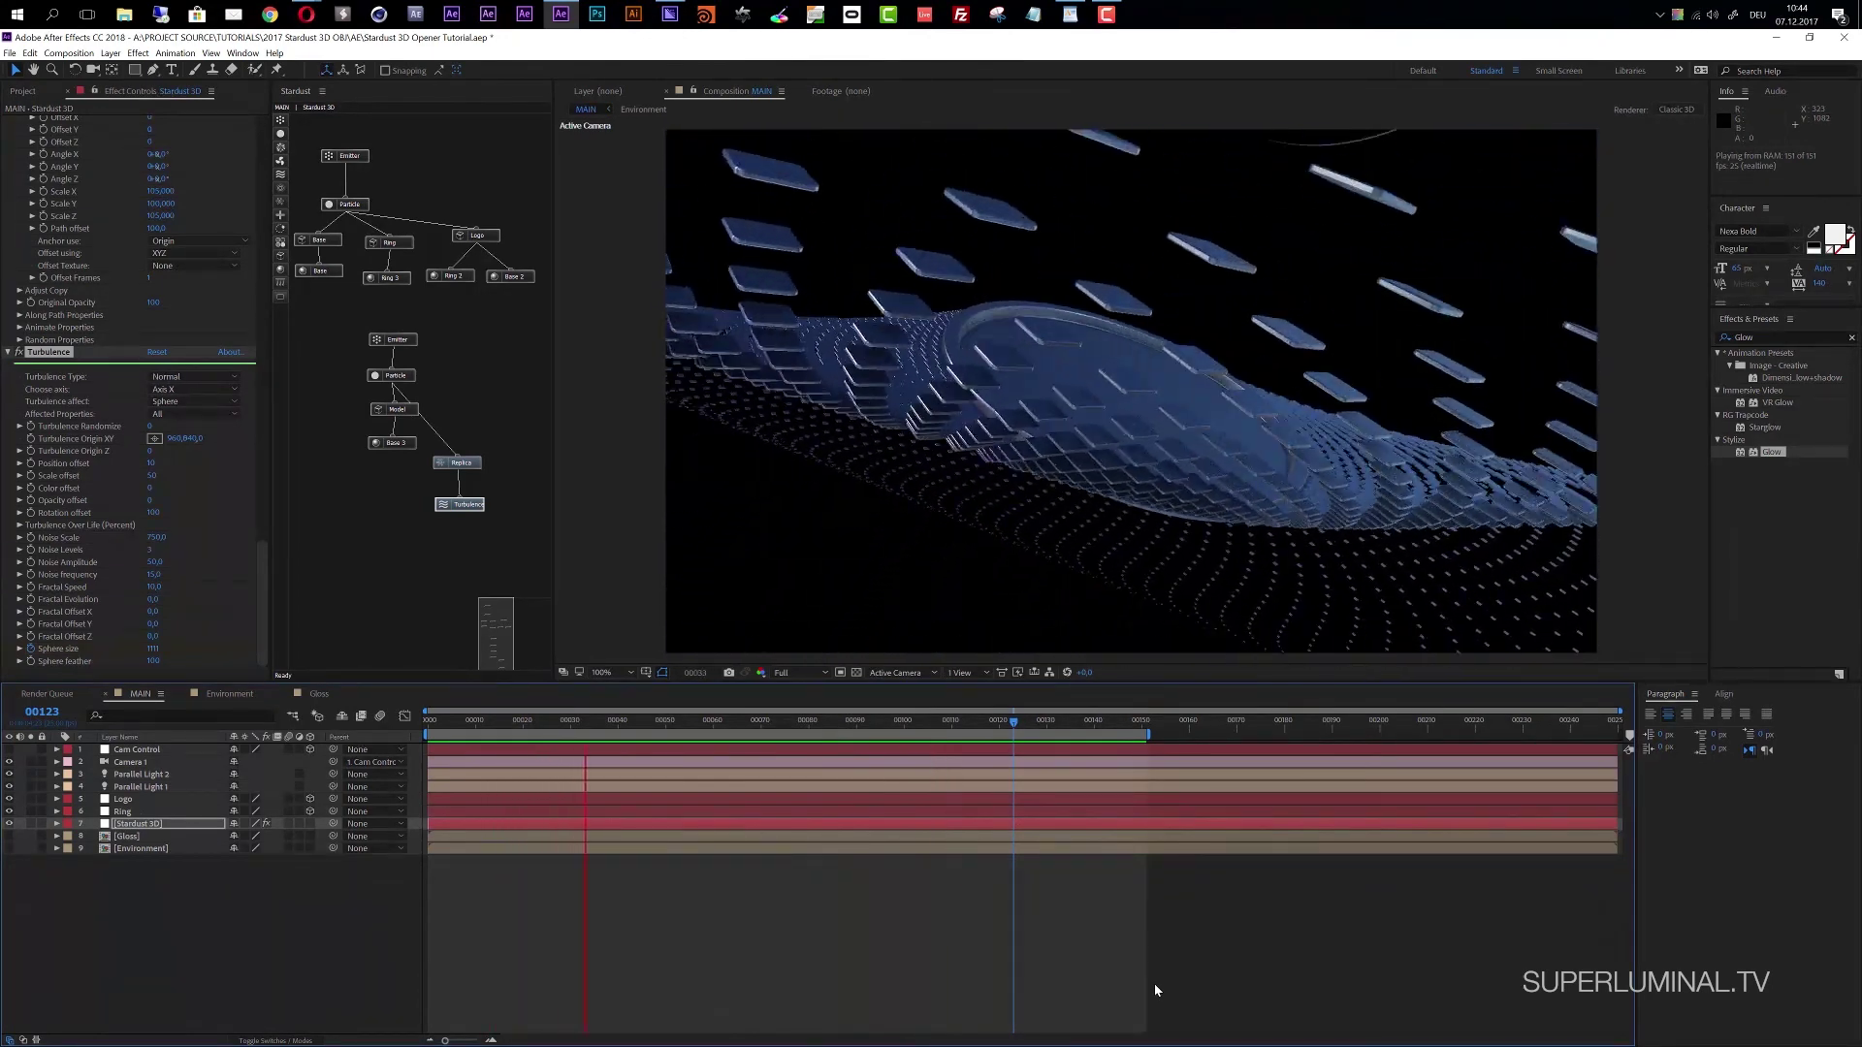
key(space)
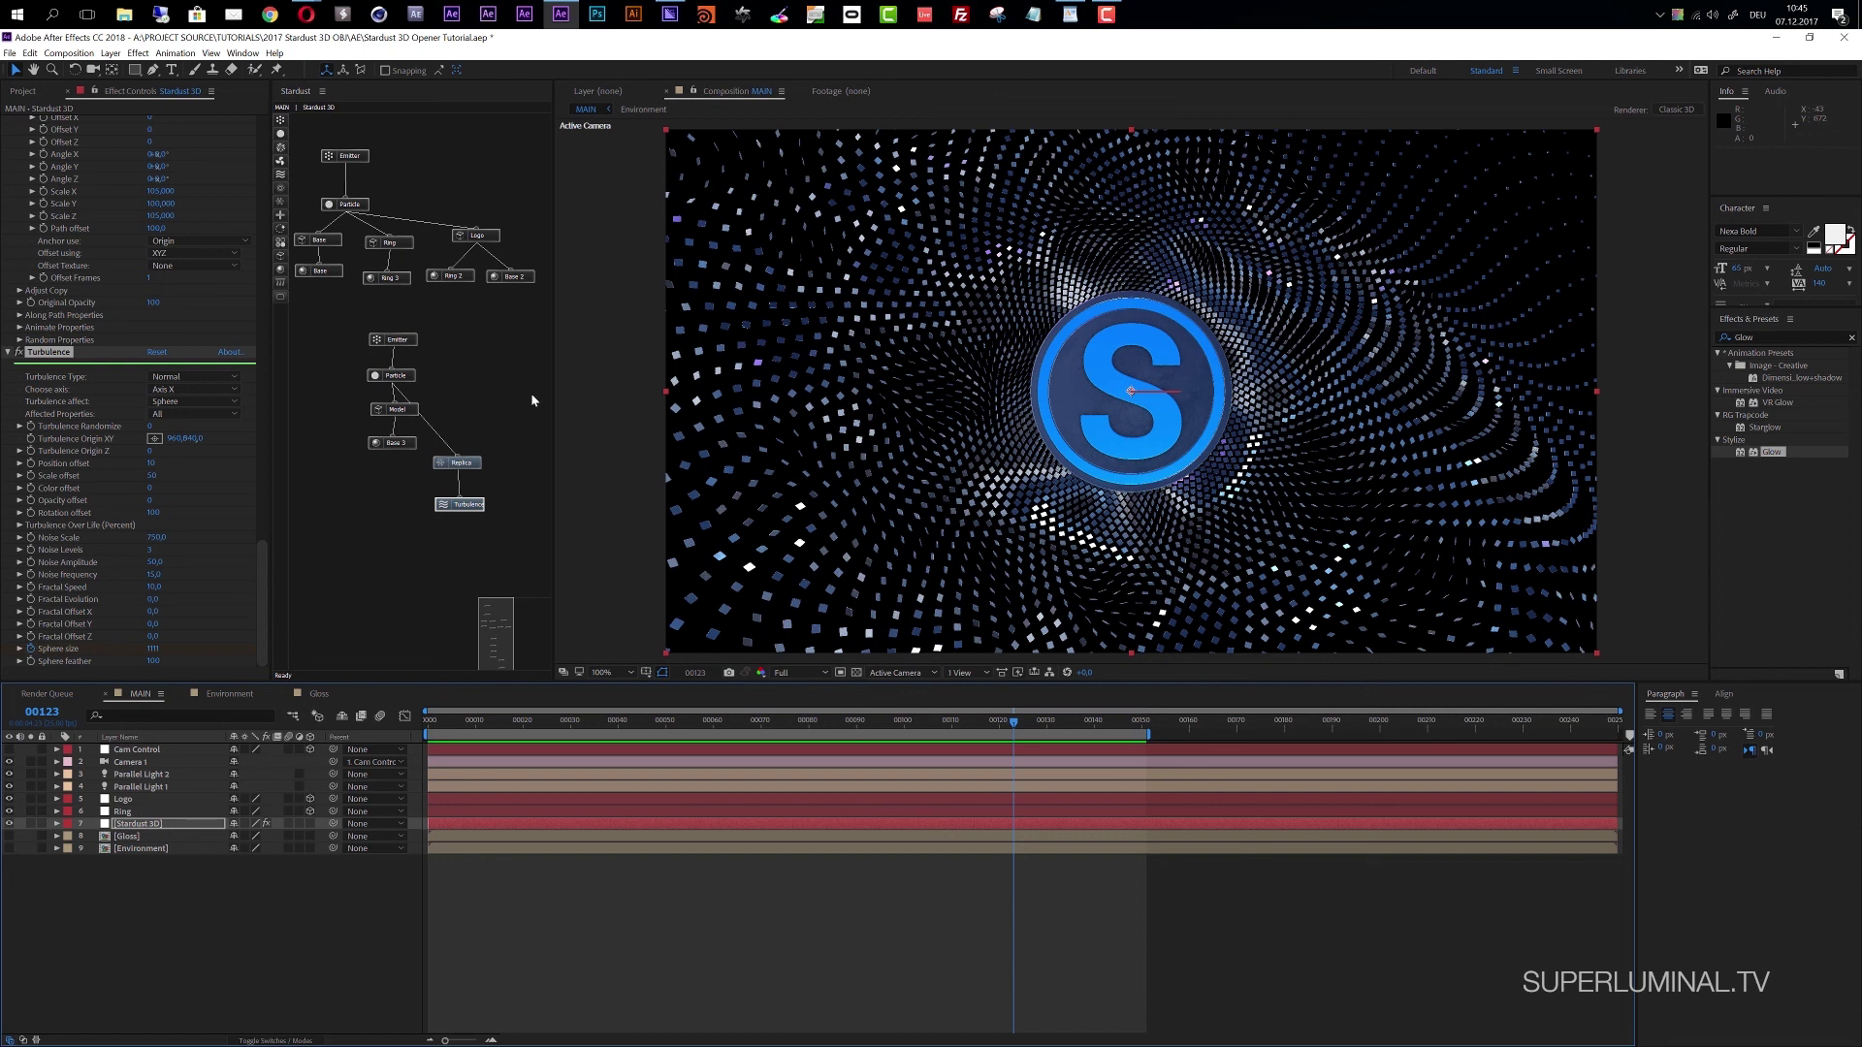
View the Superluminal website's Stardust page in the Opera browser and return to After Effects.
mouse_move(308, 12)
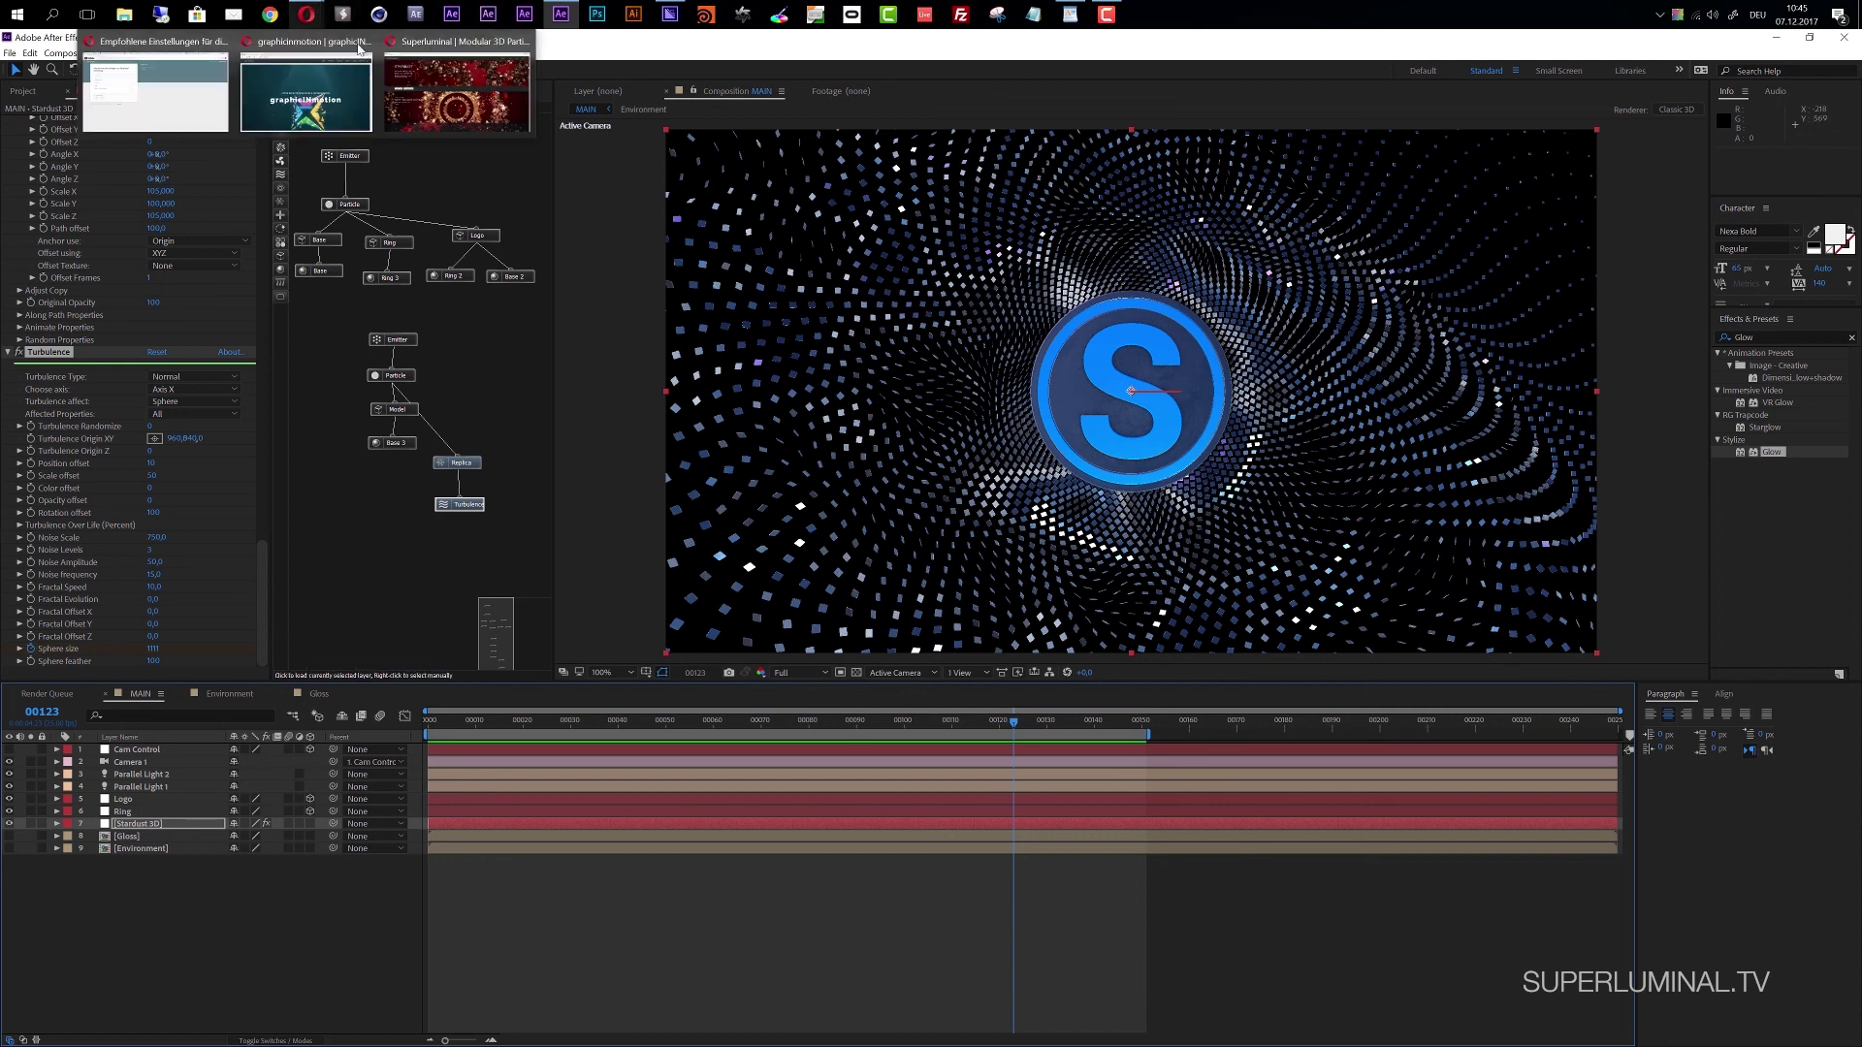
click(456, 90)
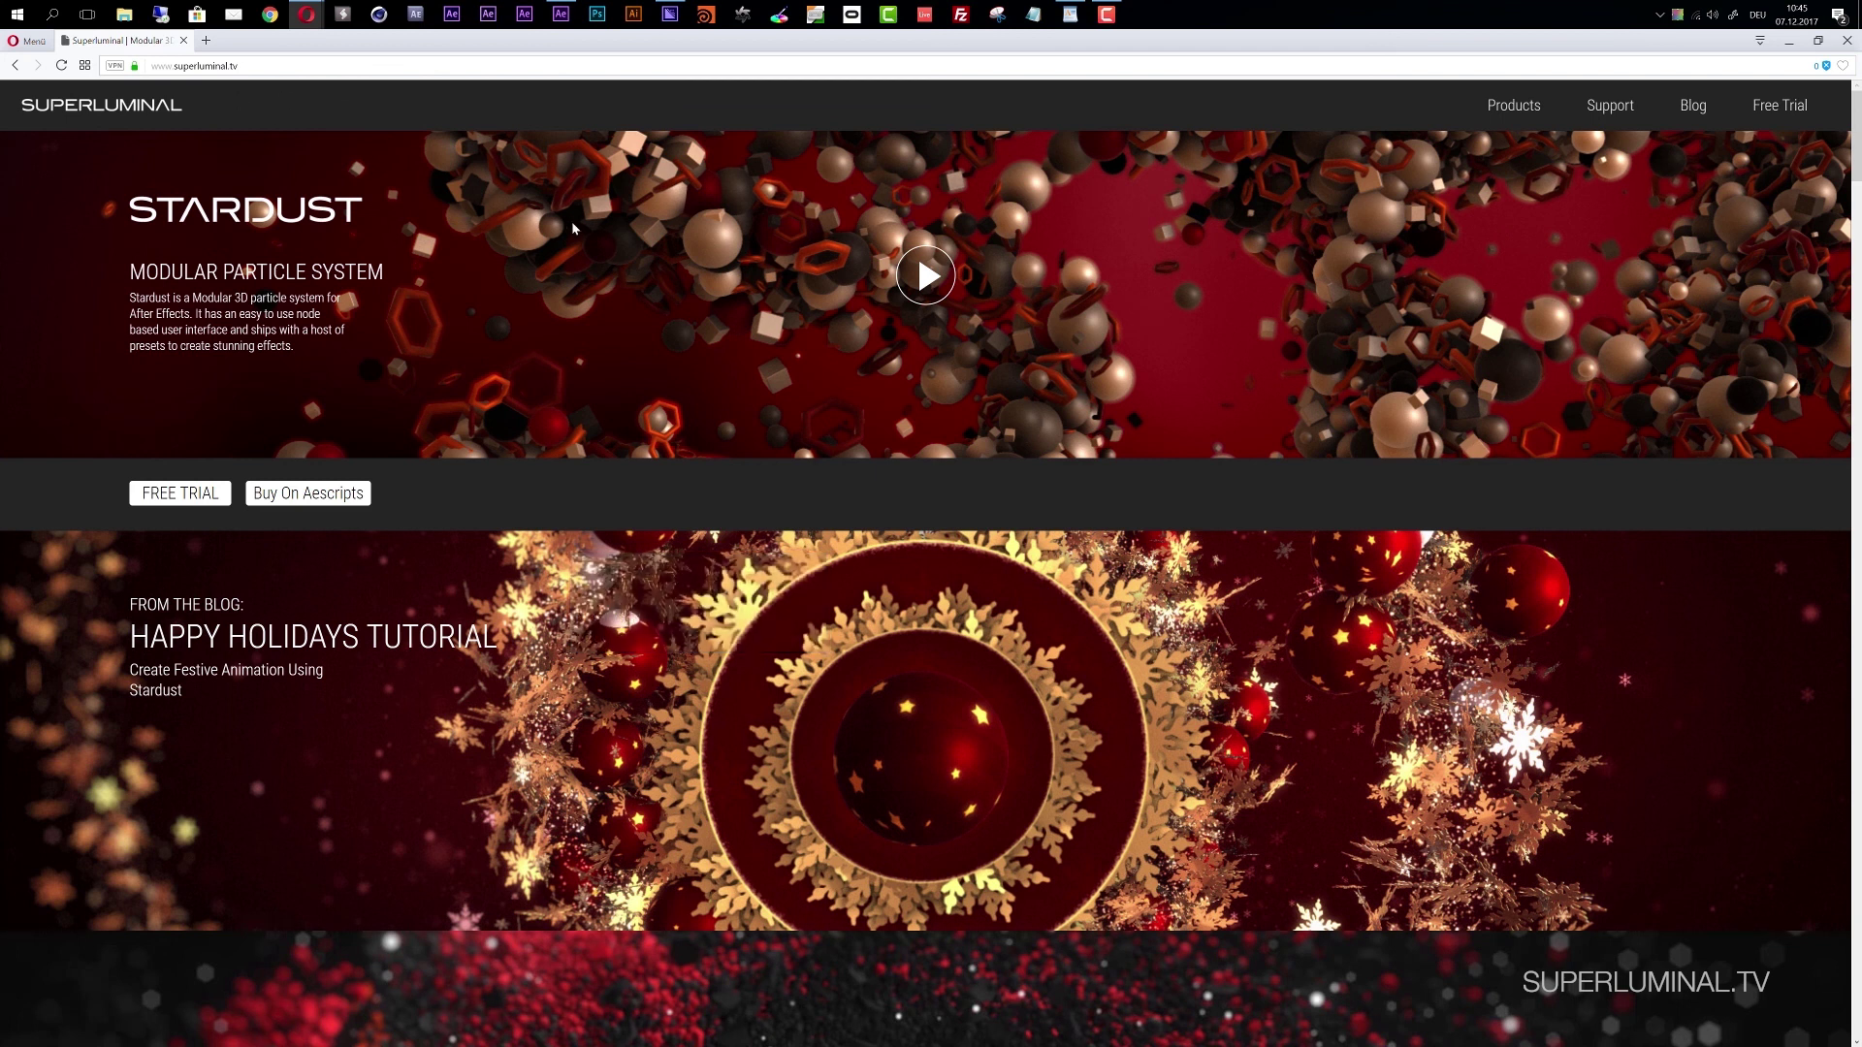
click(1789, 42)
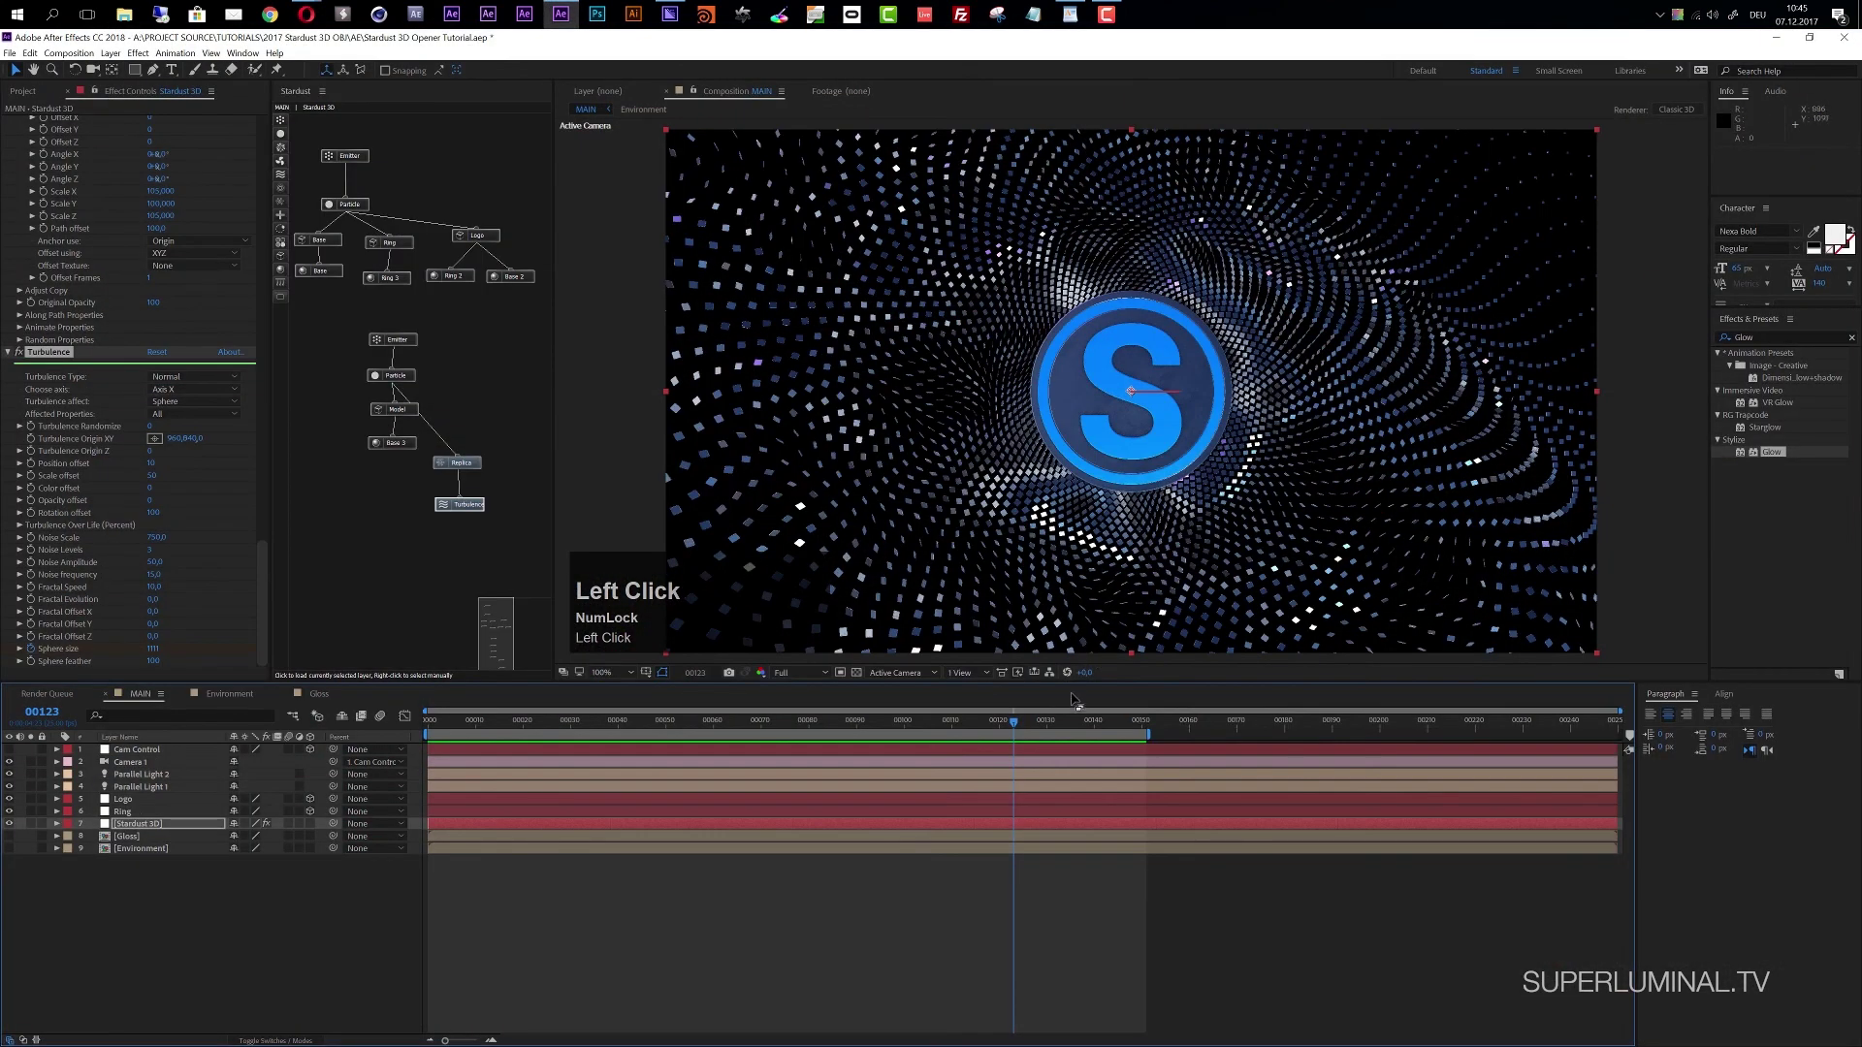